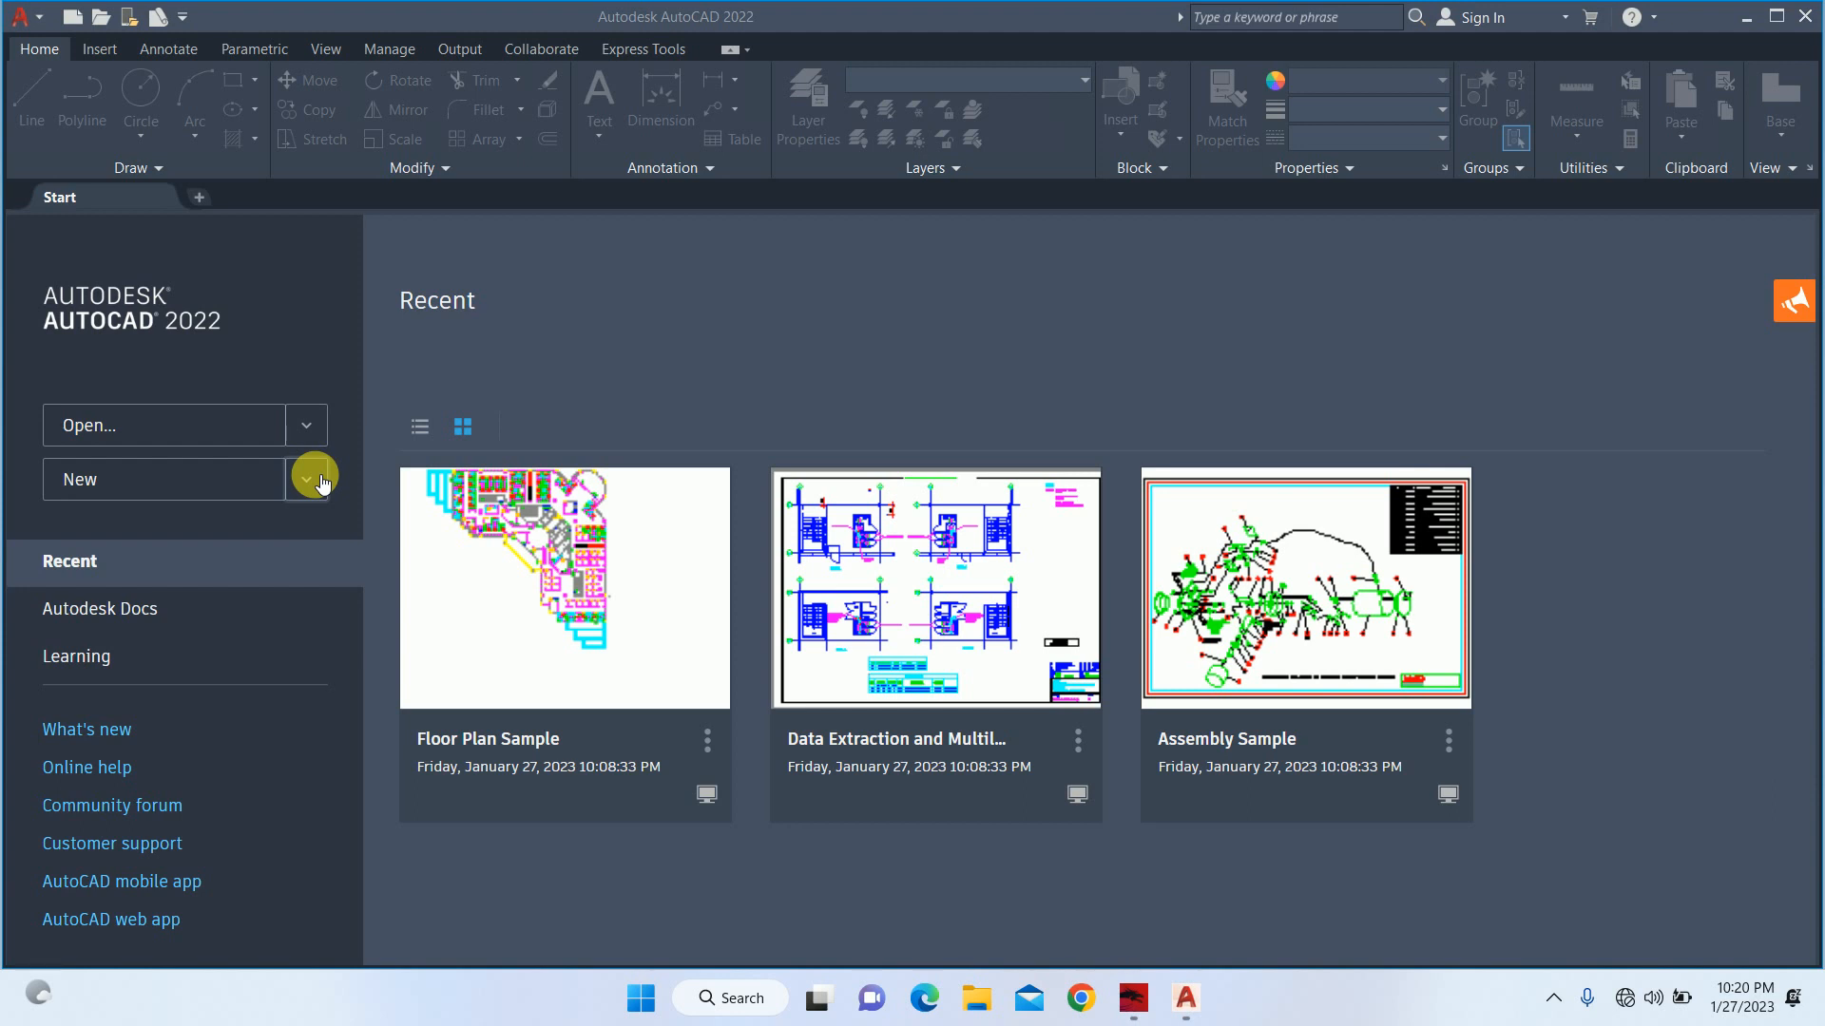
Create a new drawing from the acad template.
click(11, 19)
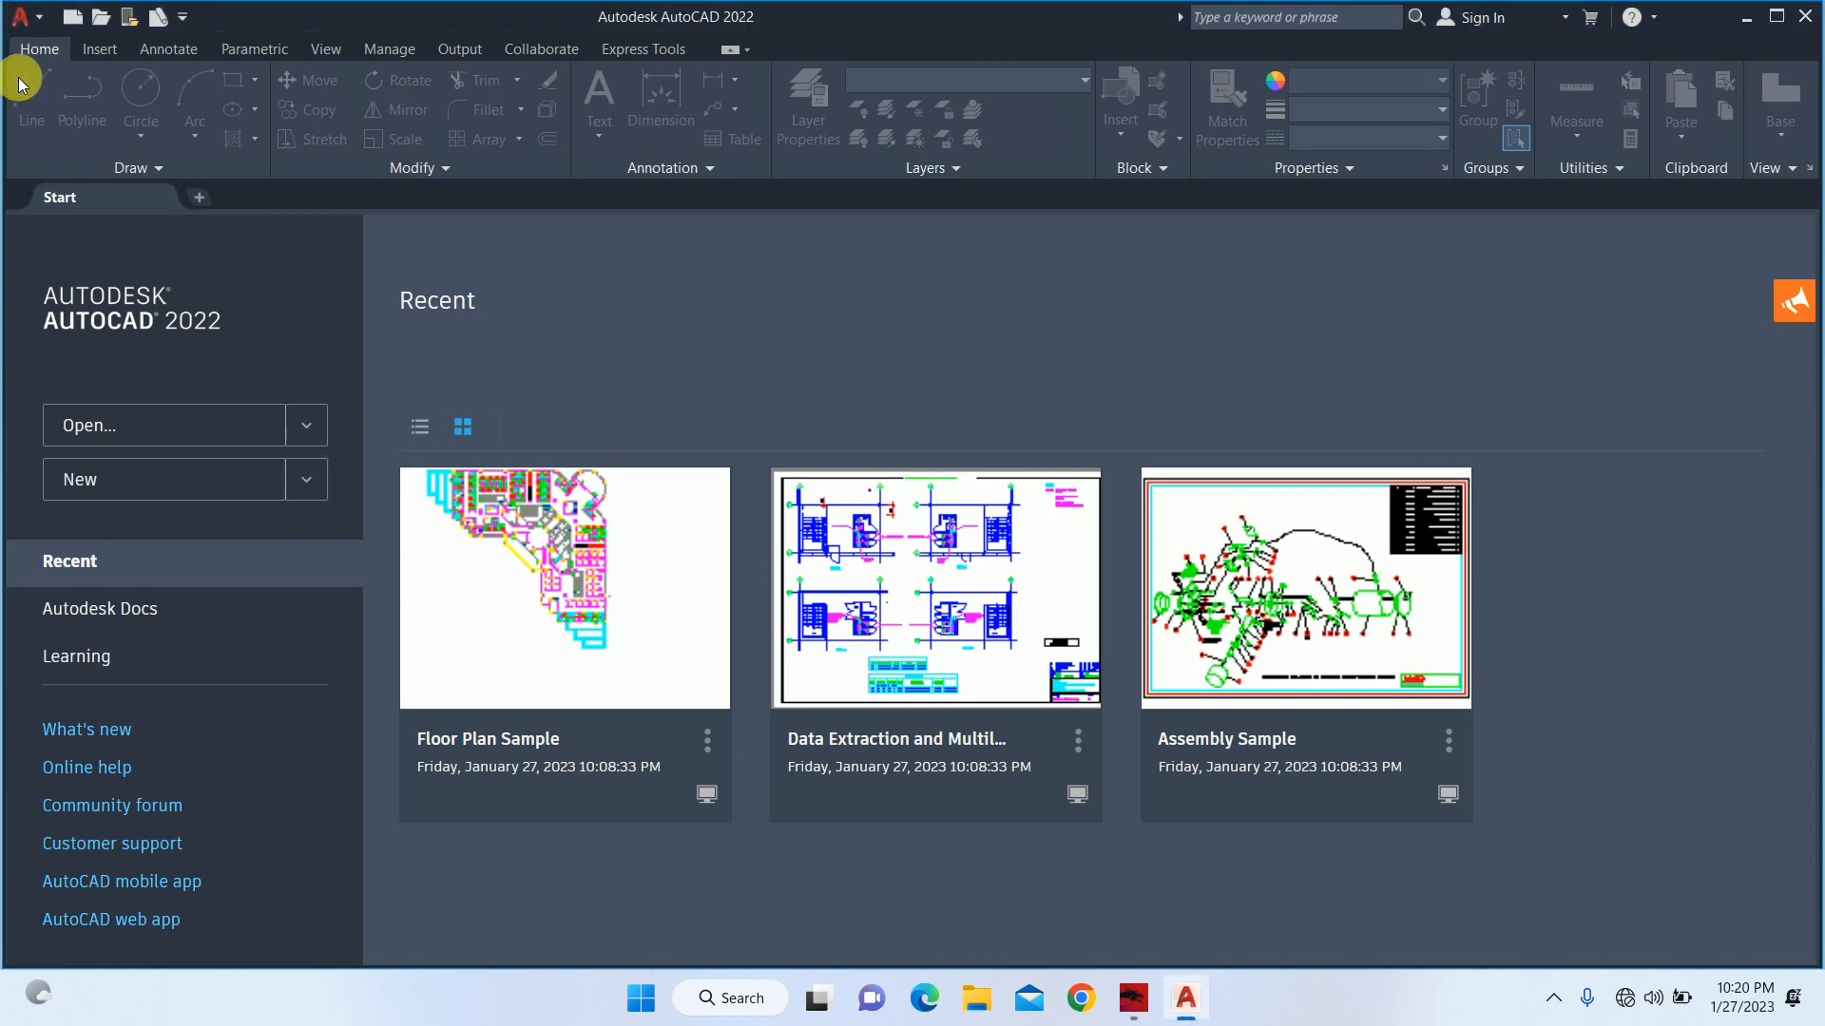
click(26, 31)
click(42, 140)
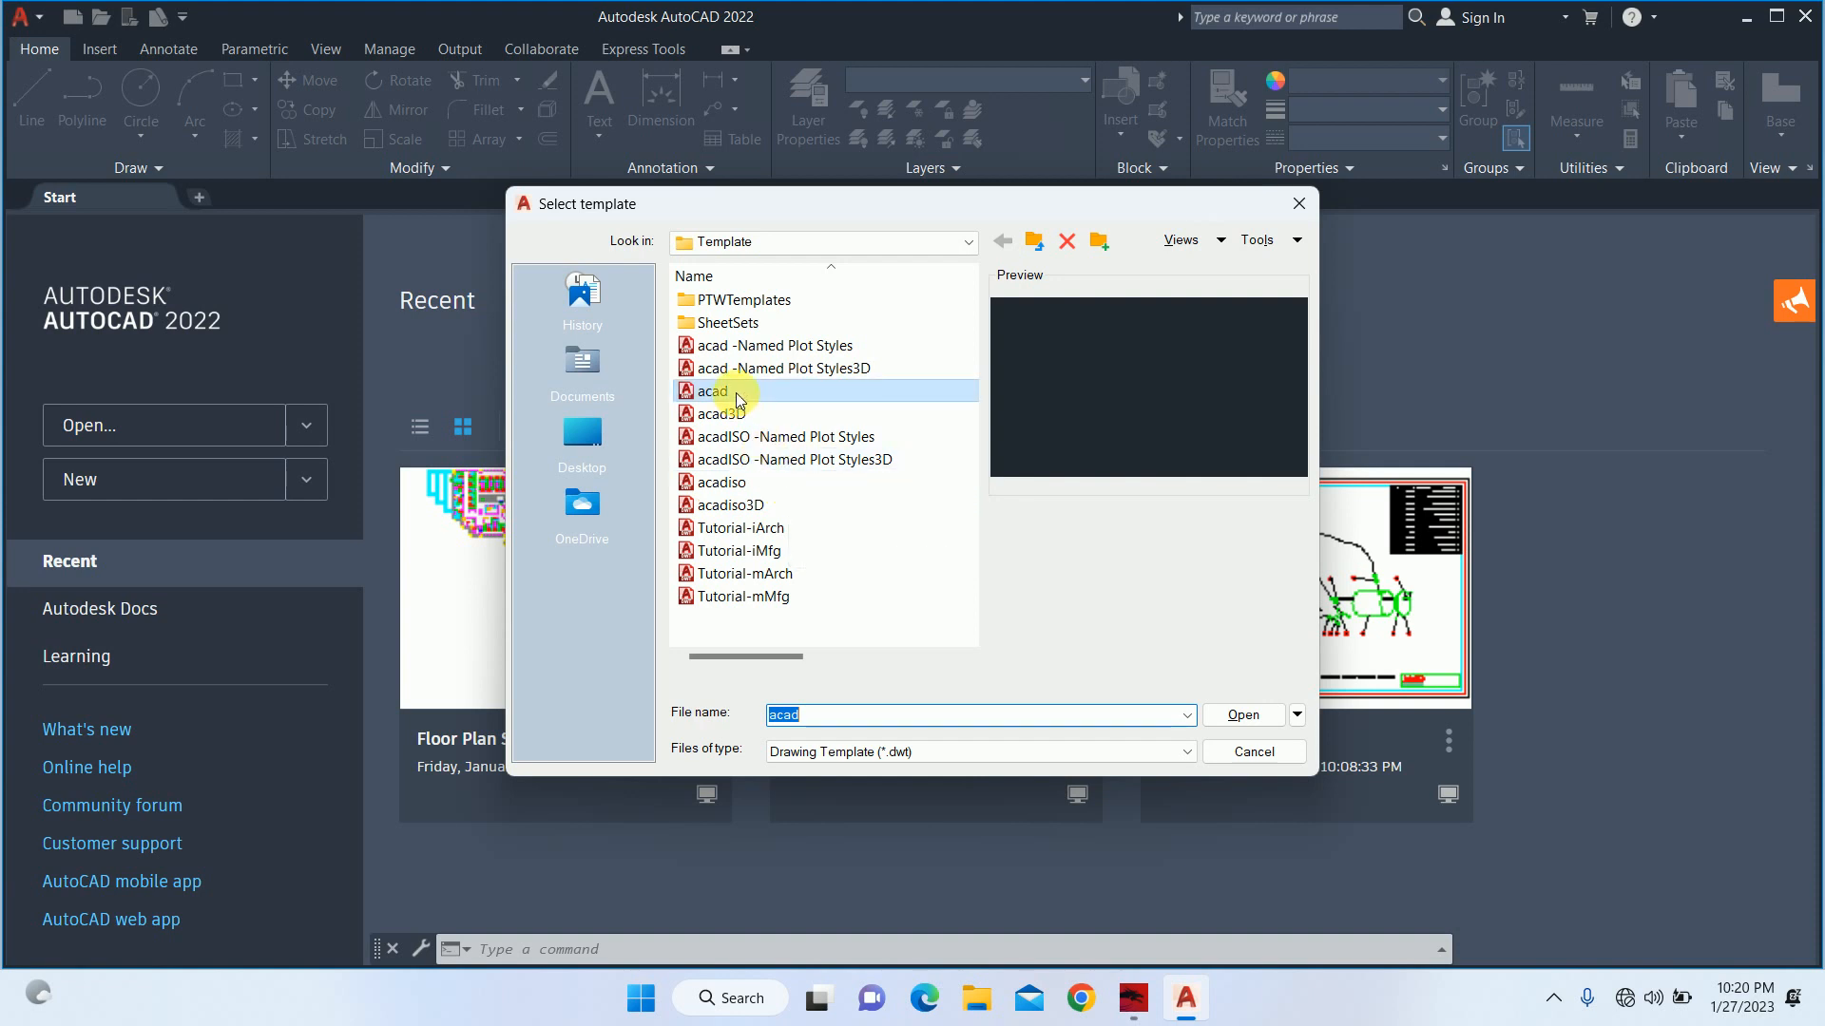
click(1242, 713)
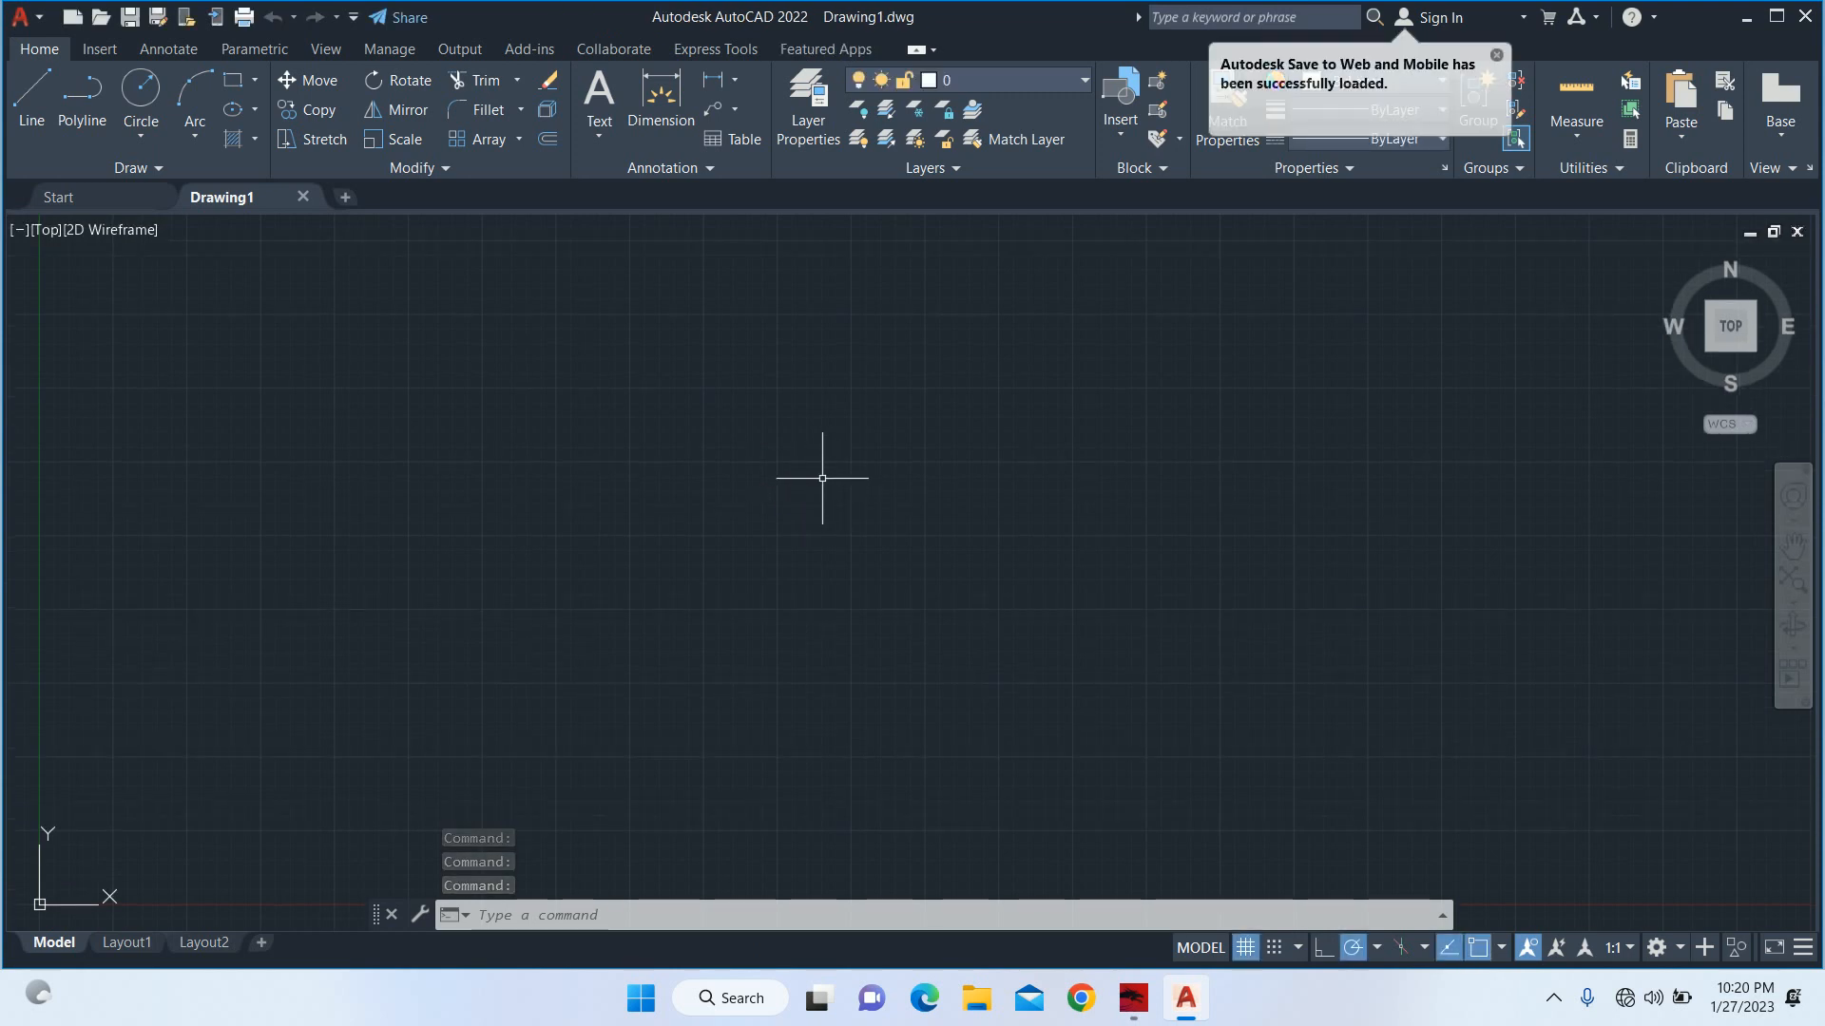
Set the drawing's length units to Engineering with 0'-0.00" precision.
text(un)
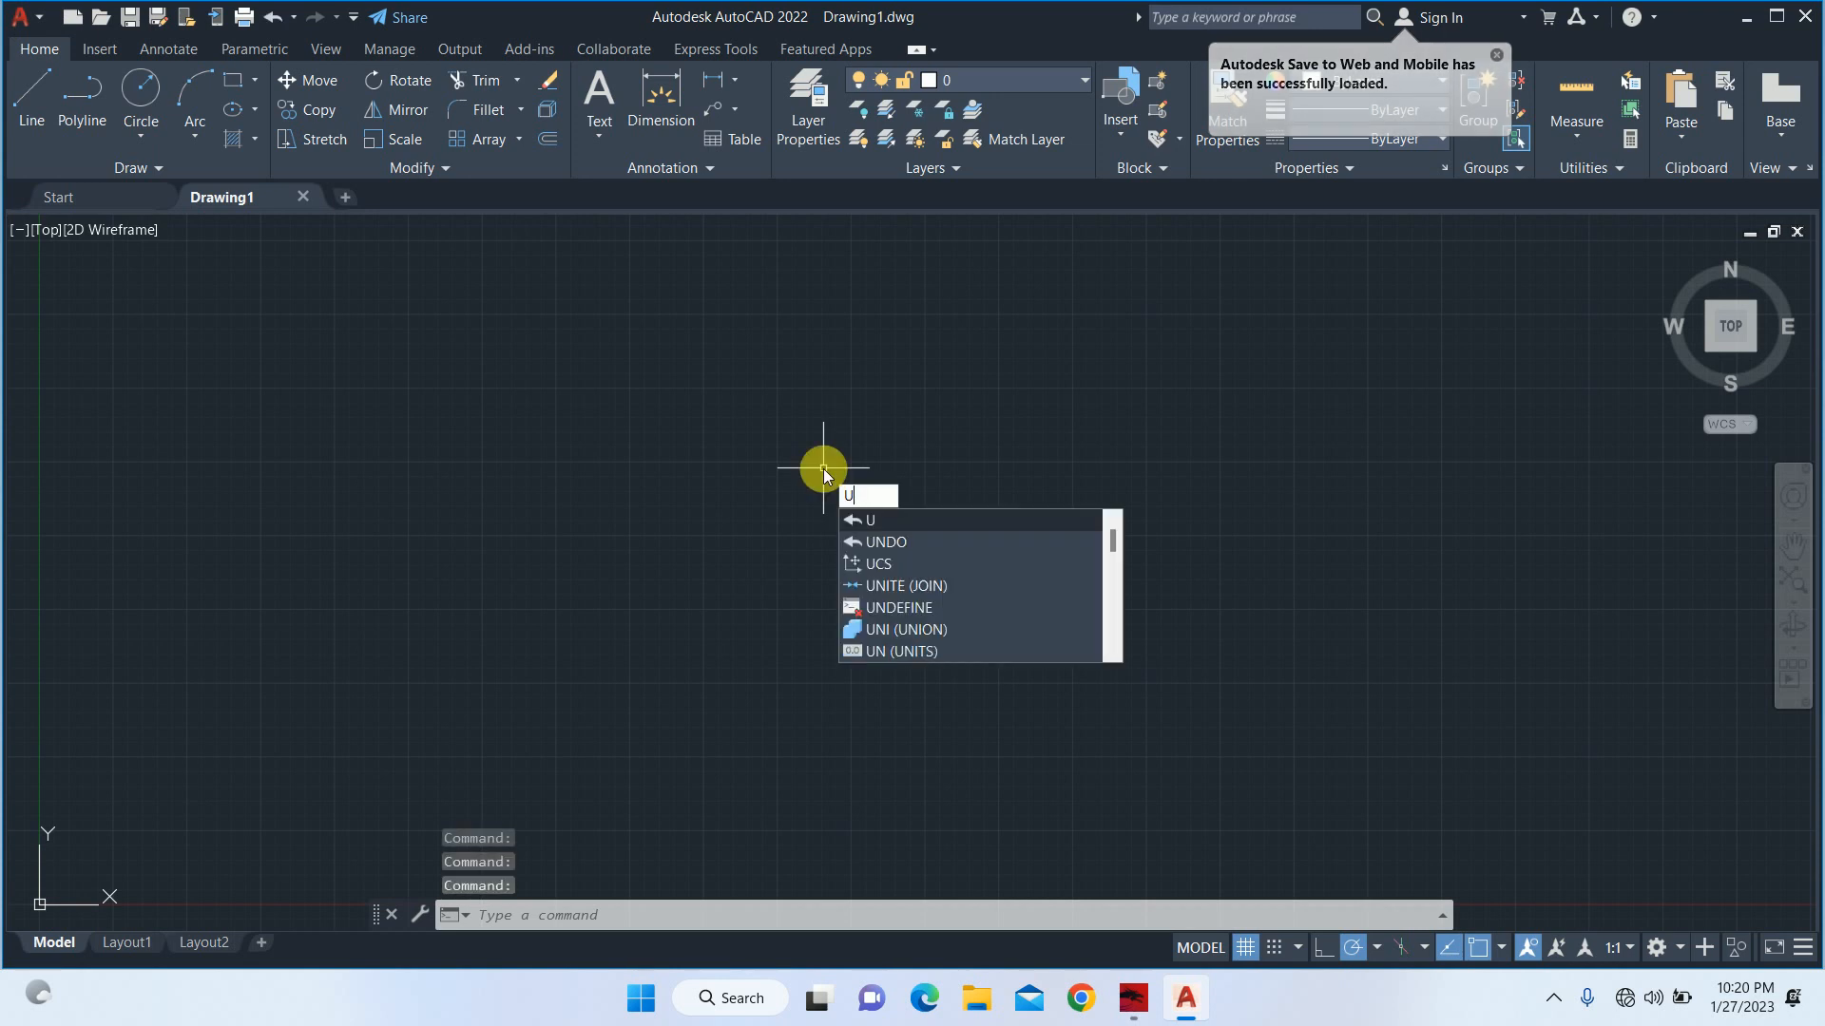
key(Return)
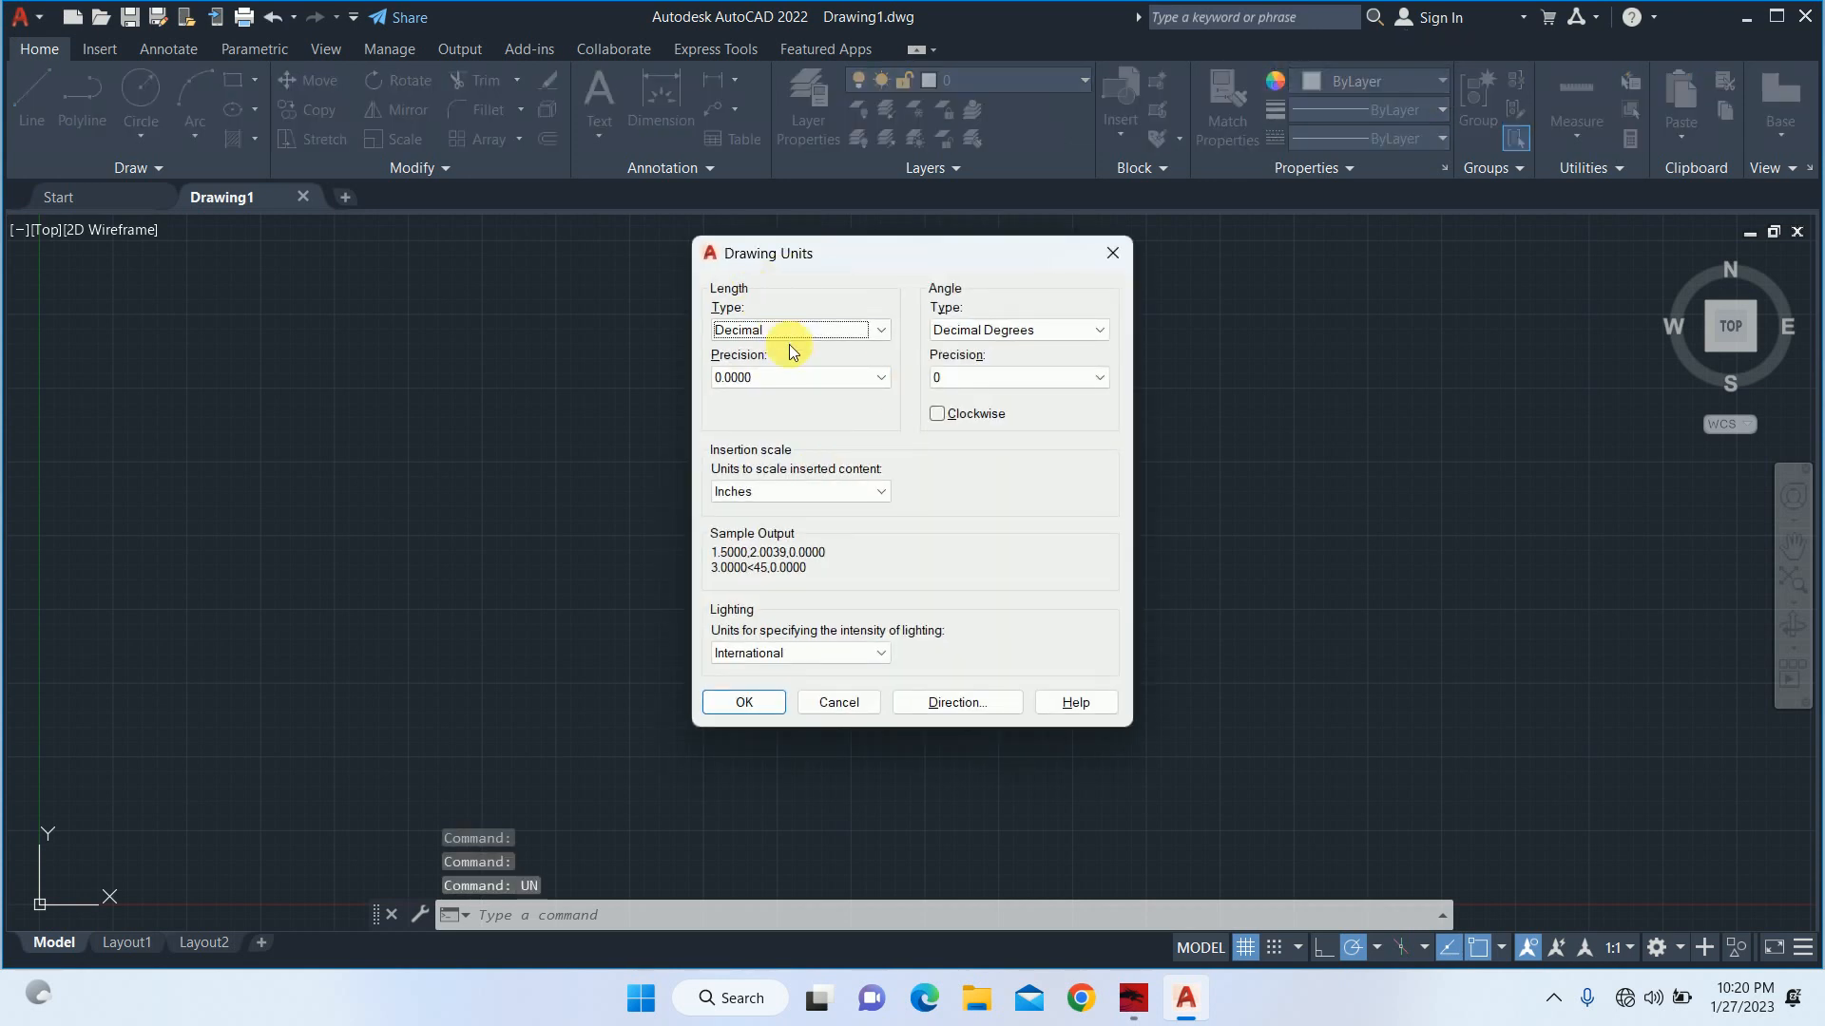
click(790, 331)
click(748, 380)
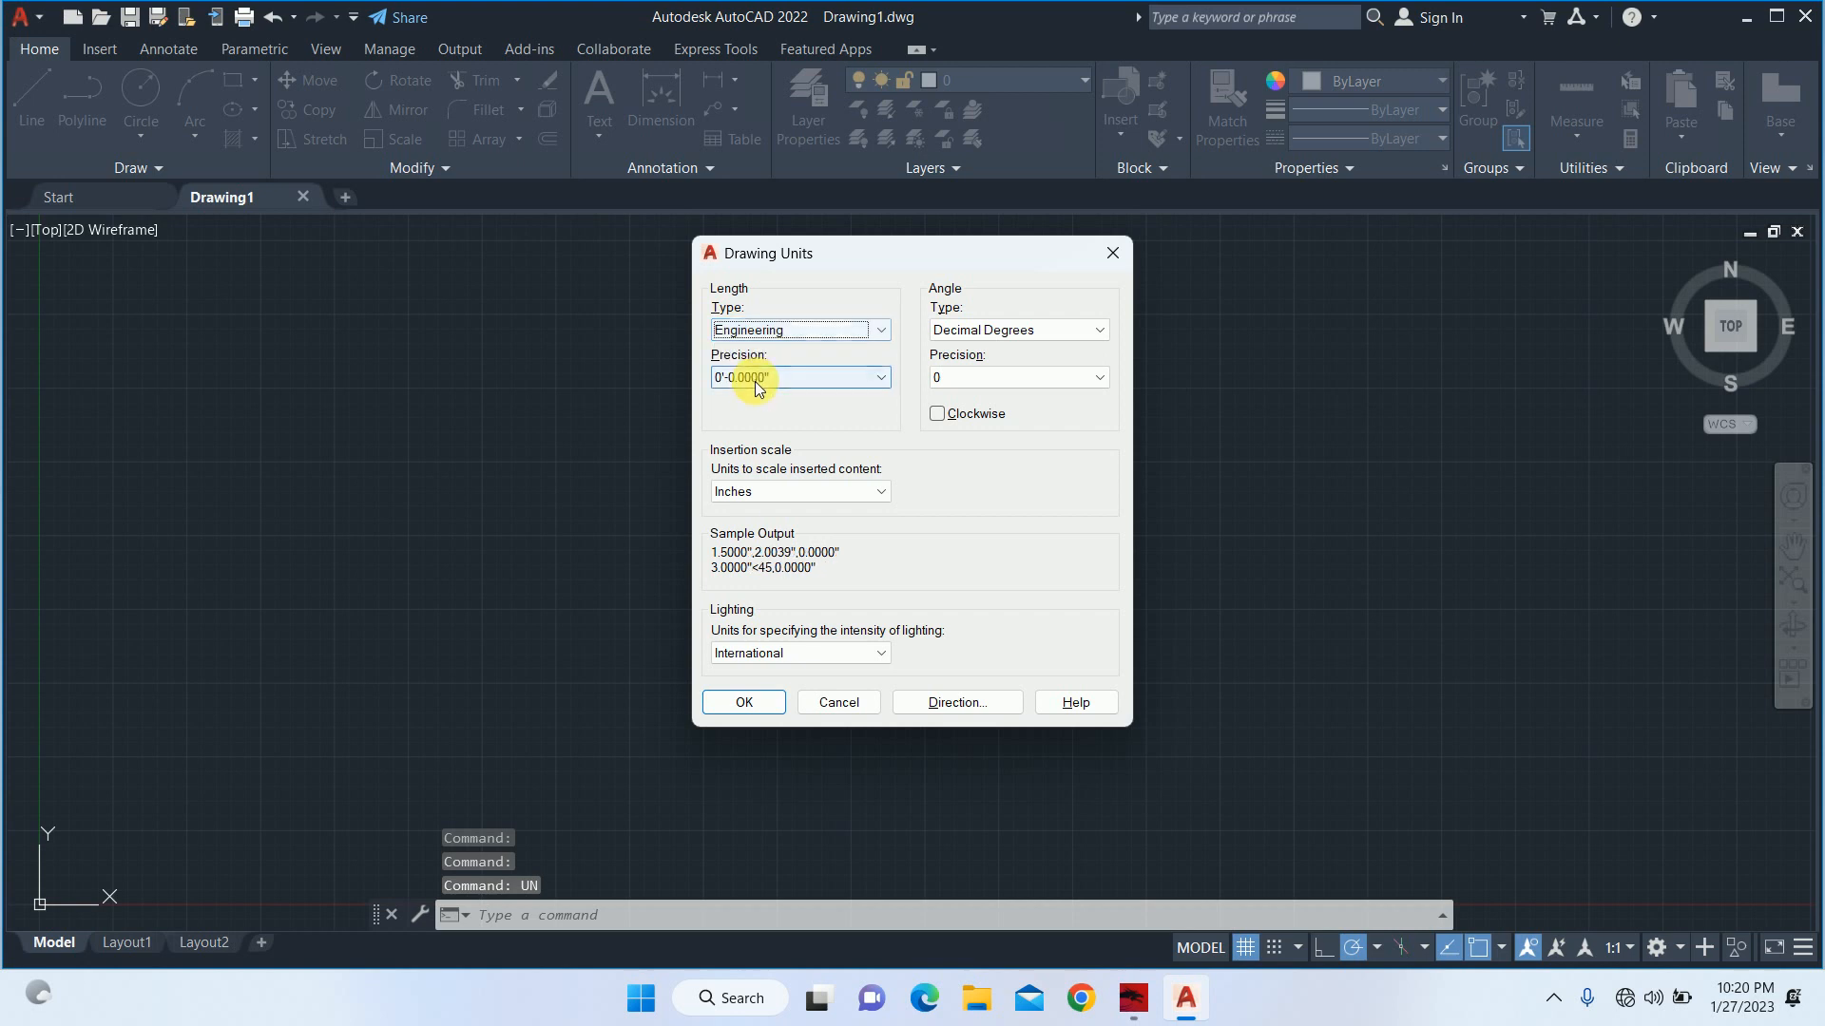
click(747, 377)
click(749, 429)
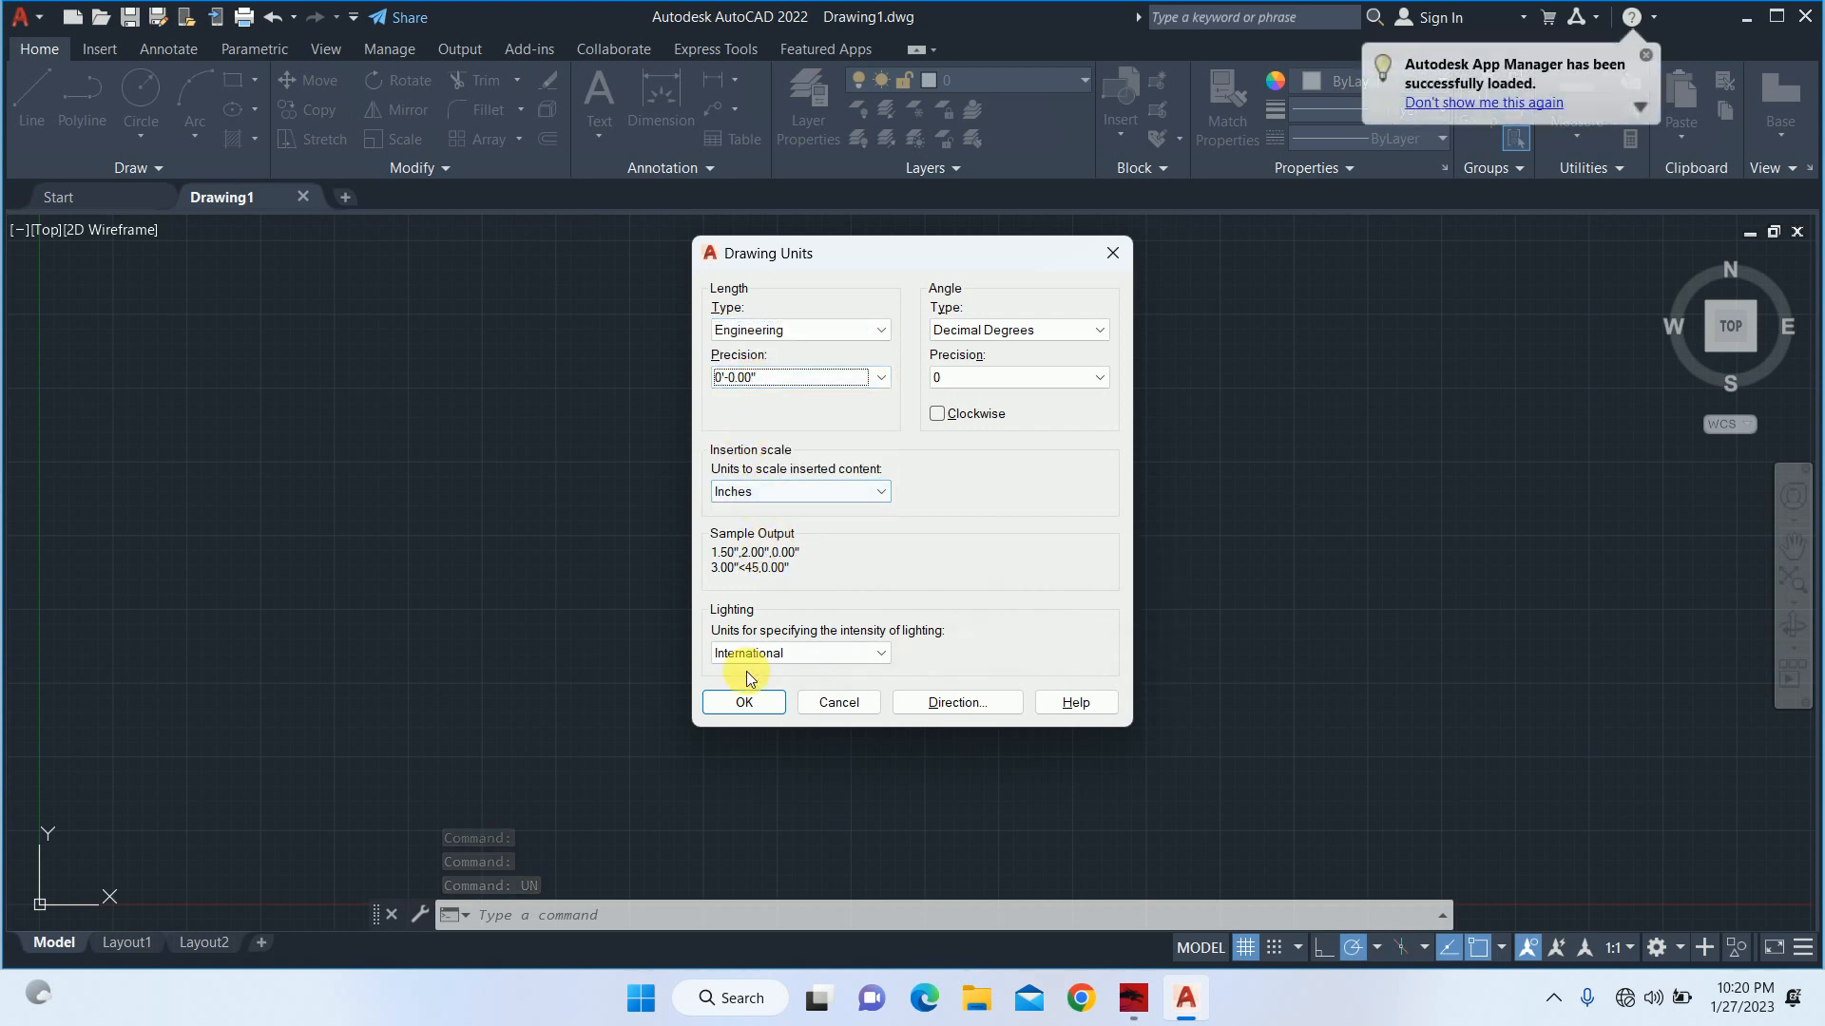
click(745, 702)
text(ds)
key(Return)
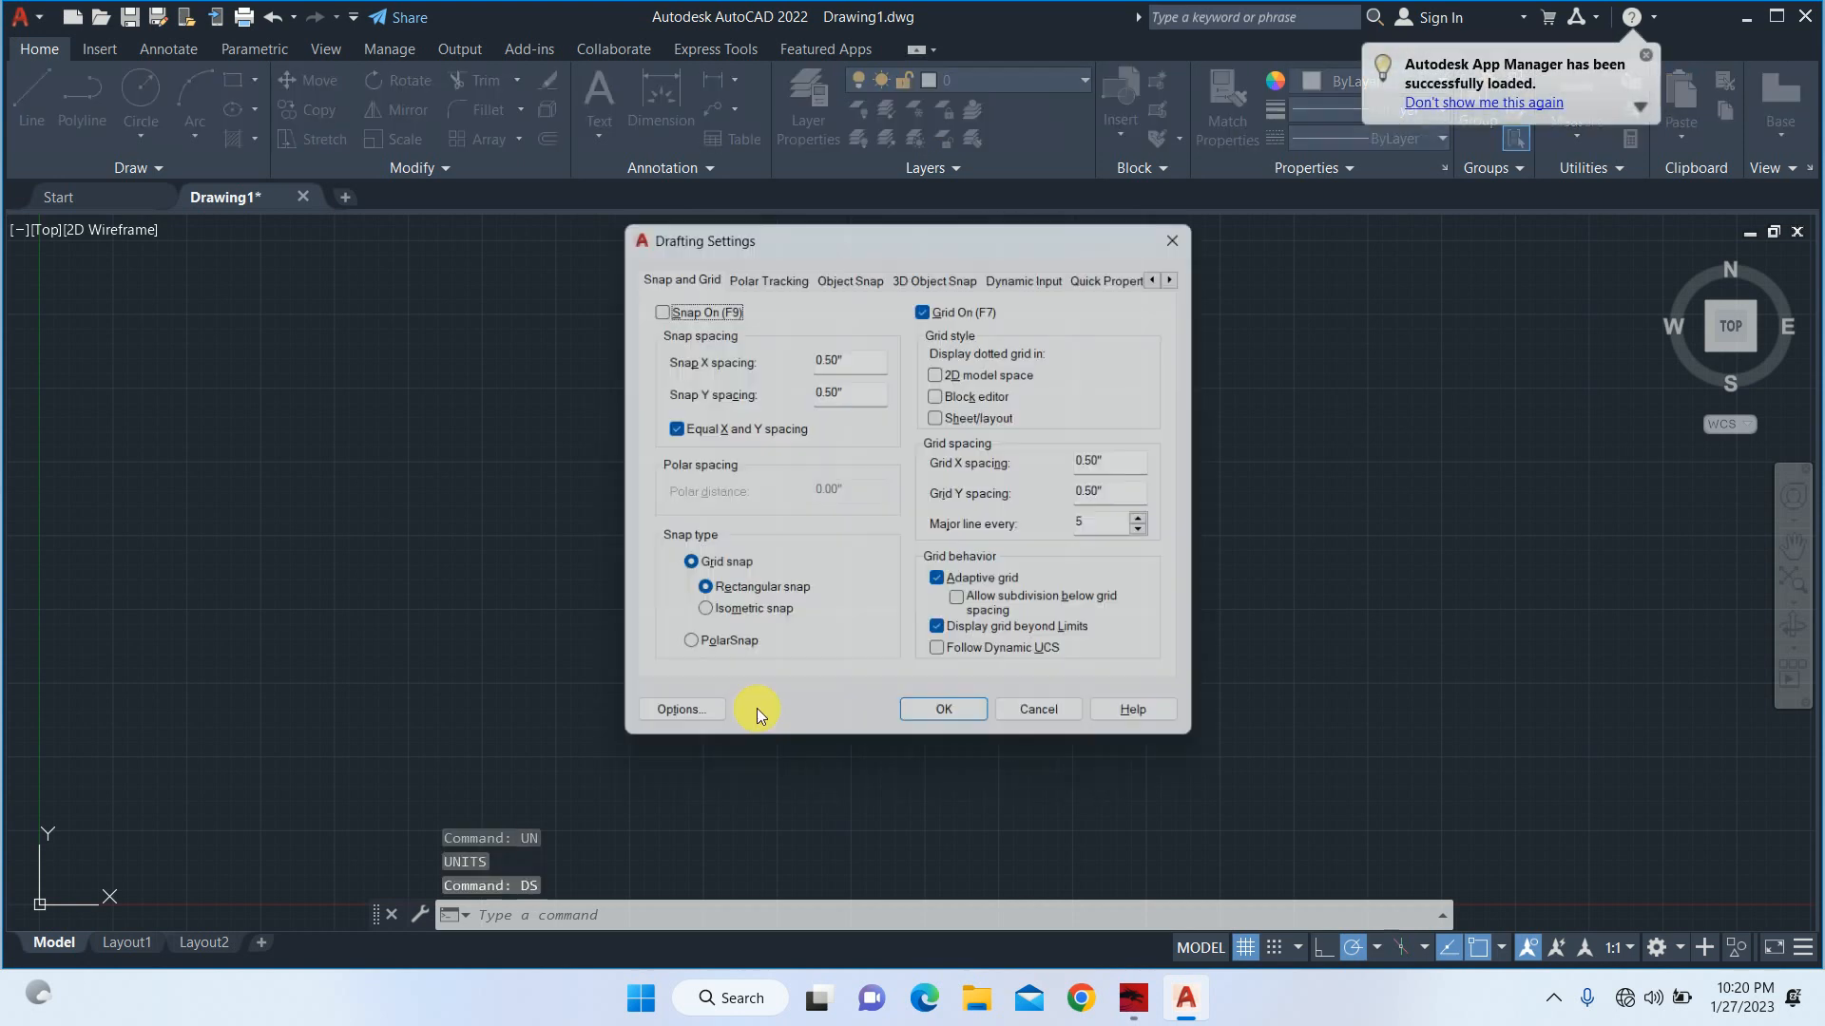
key(Escape)
Modify the Standard dimension style's primary units to Engineering format with 0'-0.00" precision and trailing zero suppression.
text(d)
key(Return)
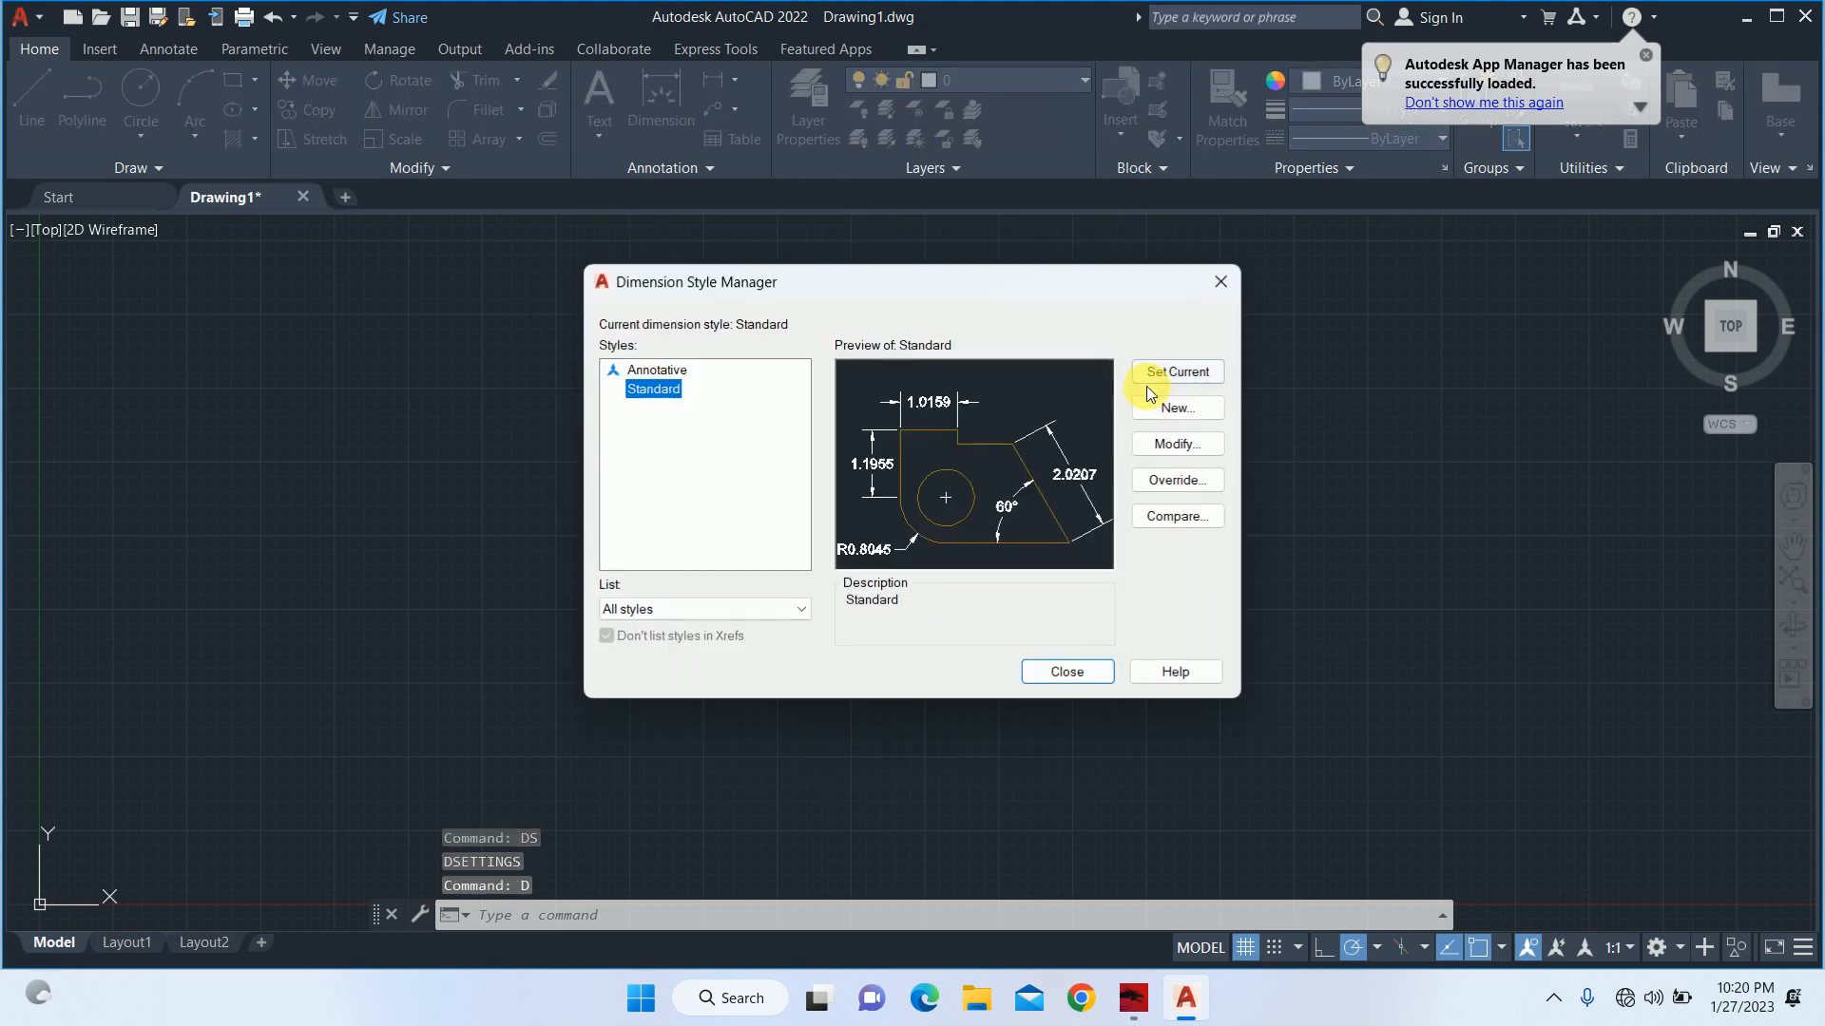
click(1183, 445)
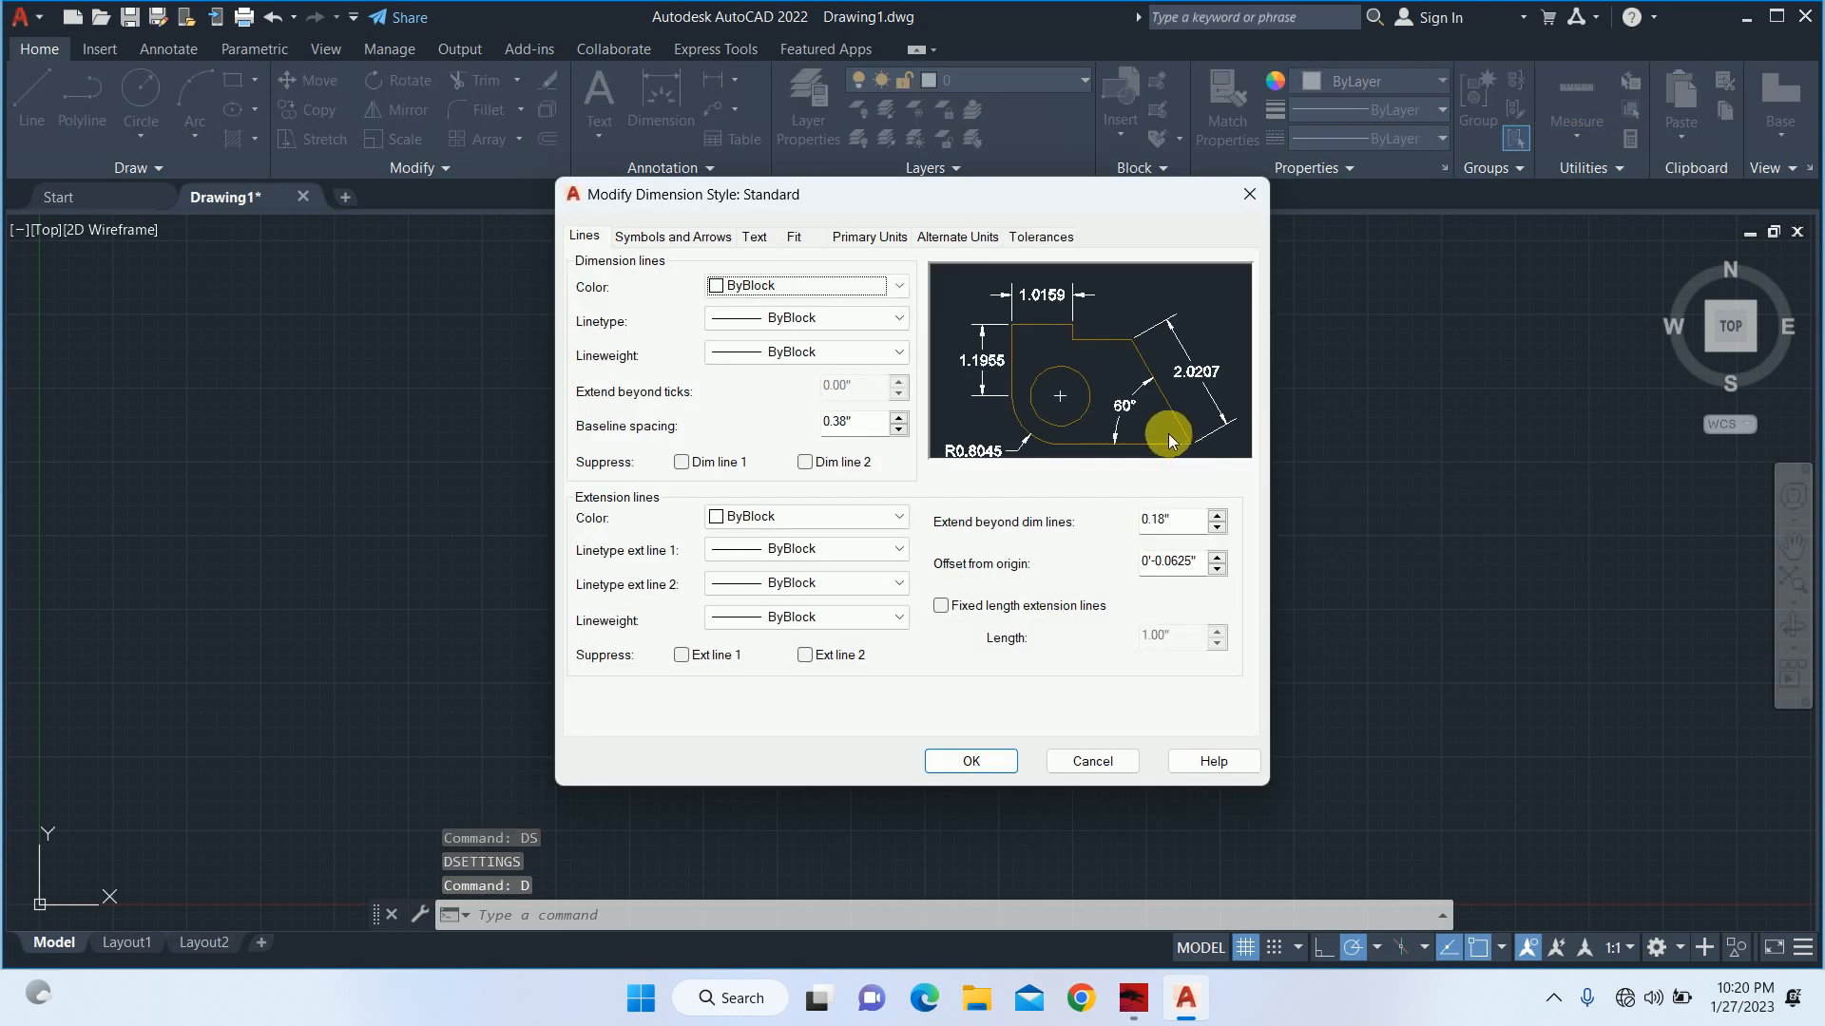
click(872, 236)
click(836, 281)
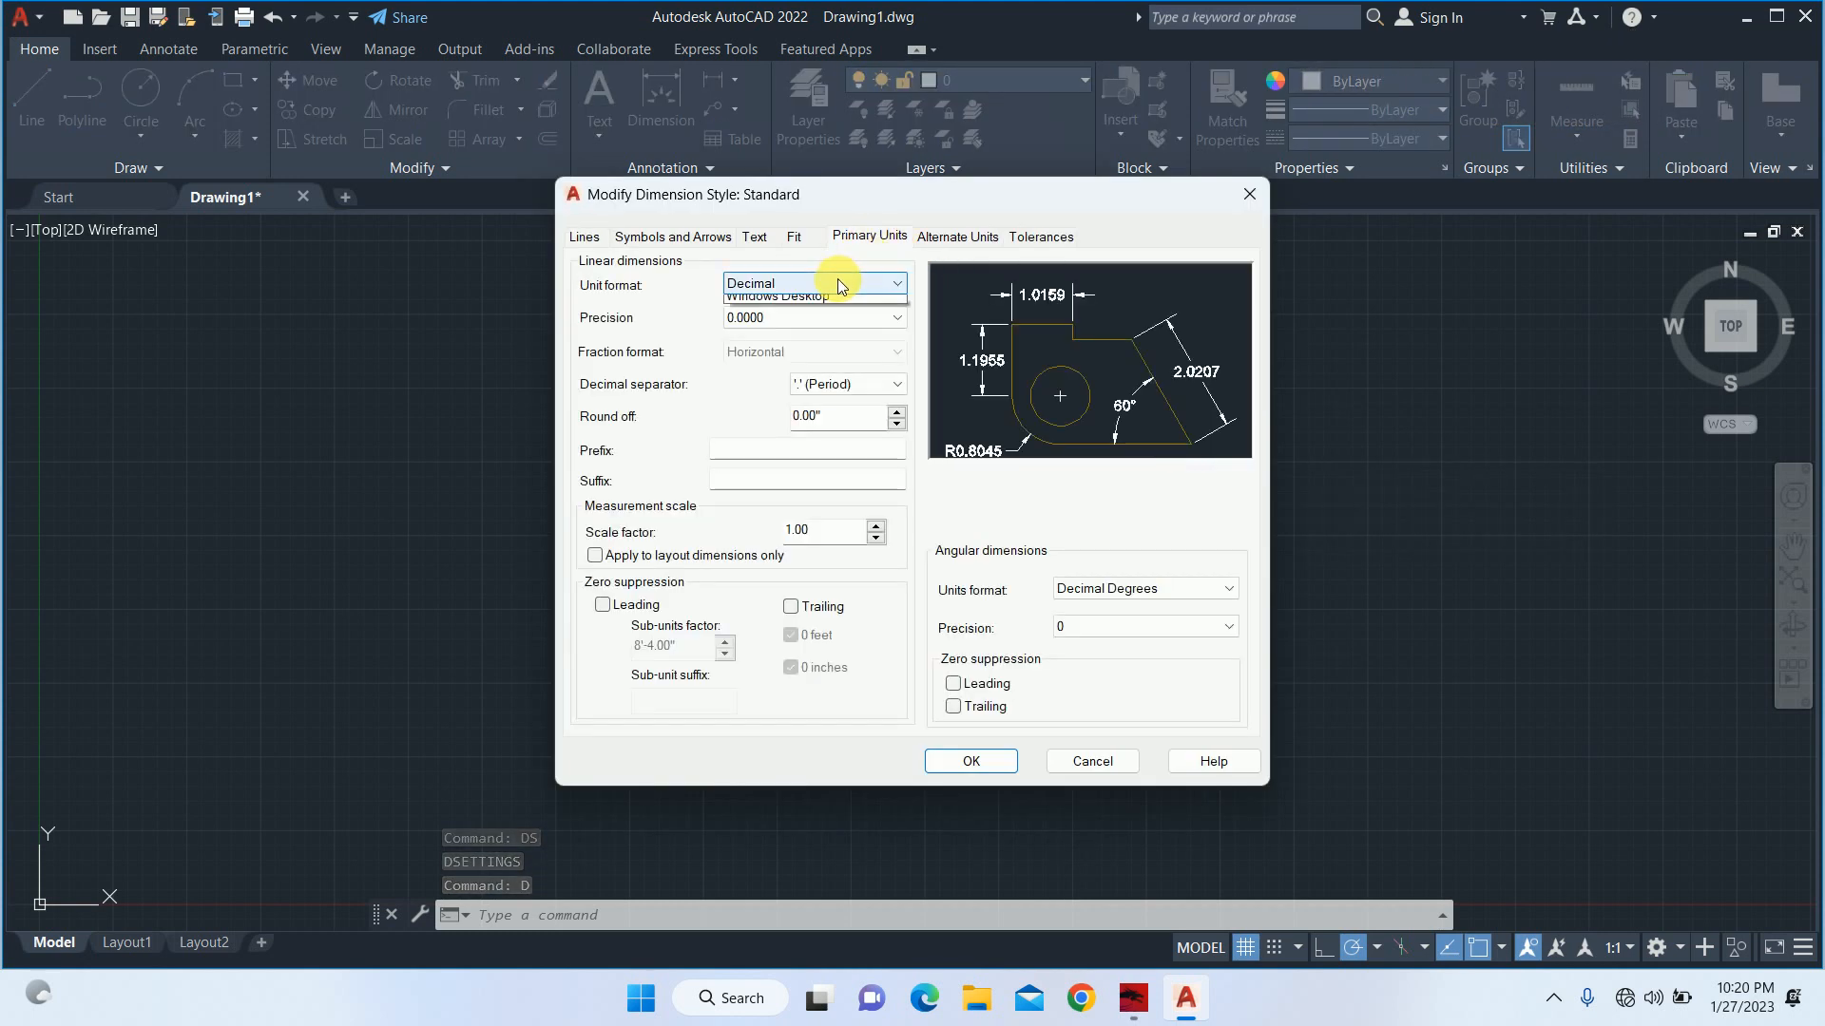
click(781, 333)
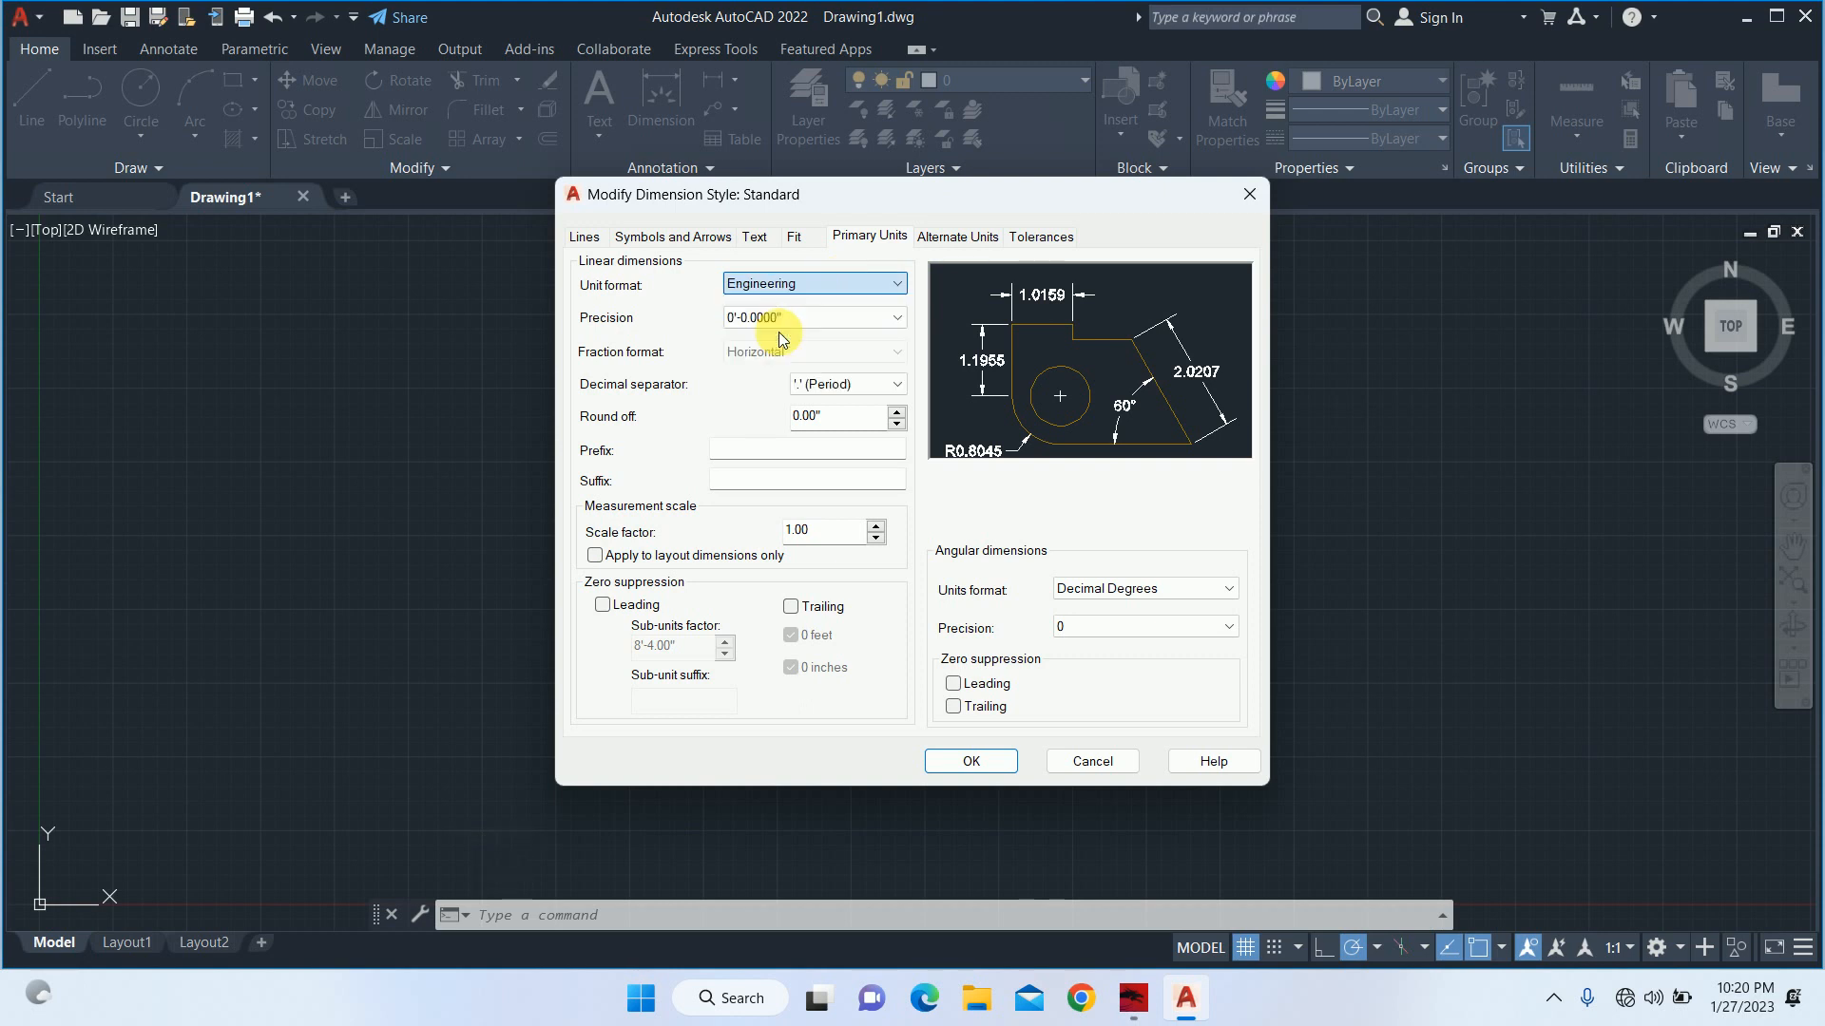
click(792, 327)
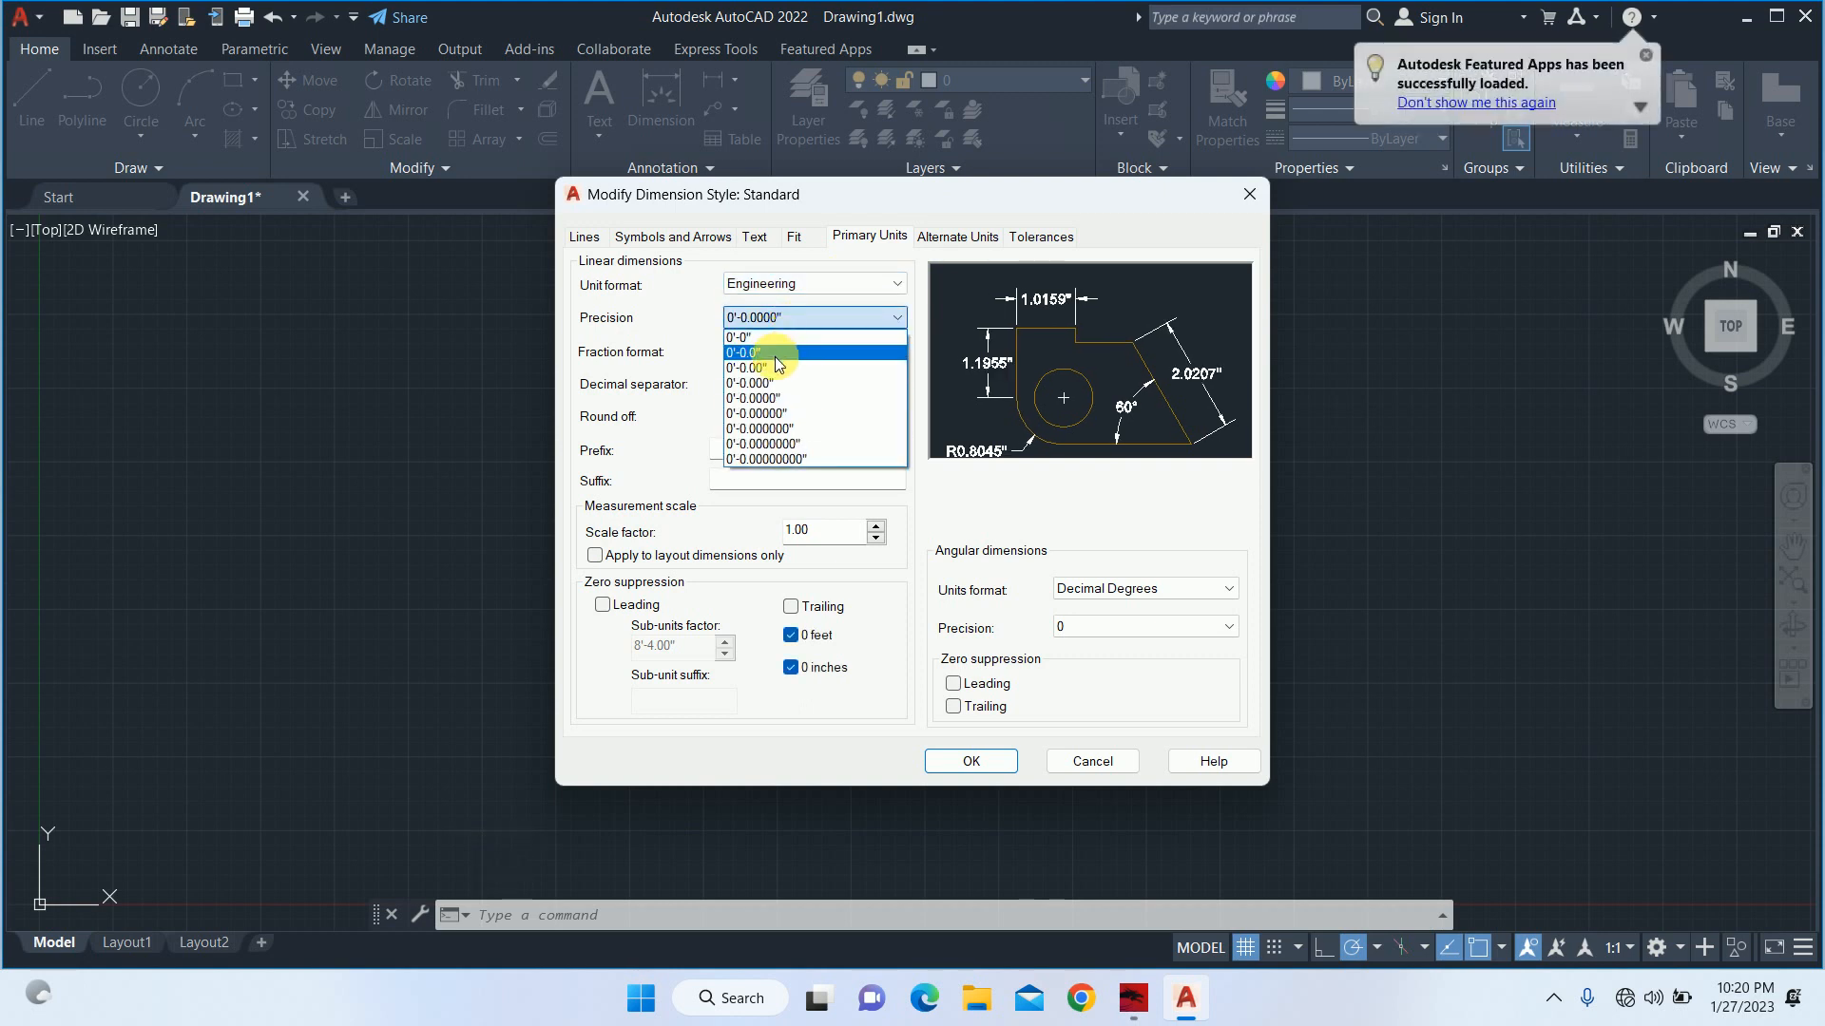
click(772, 362)
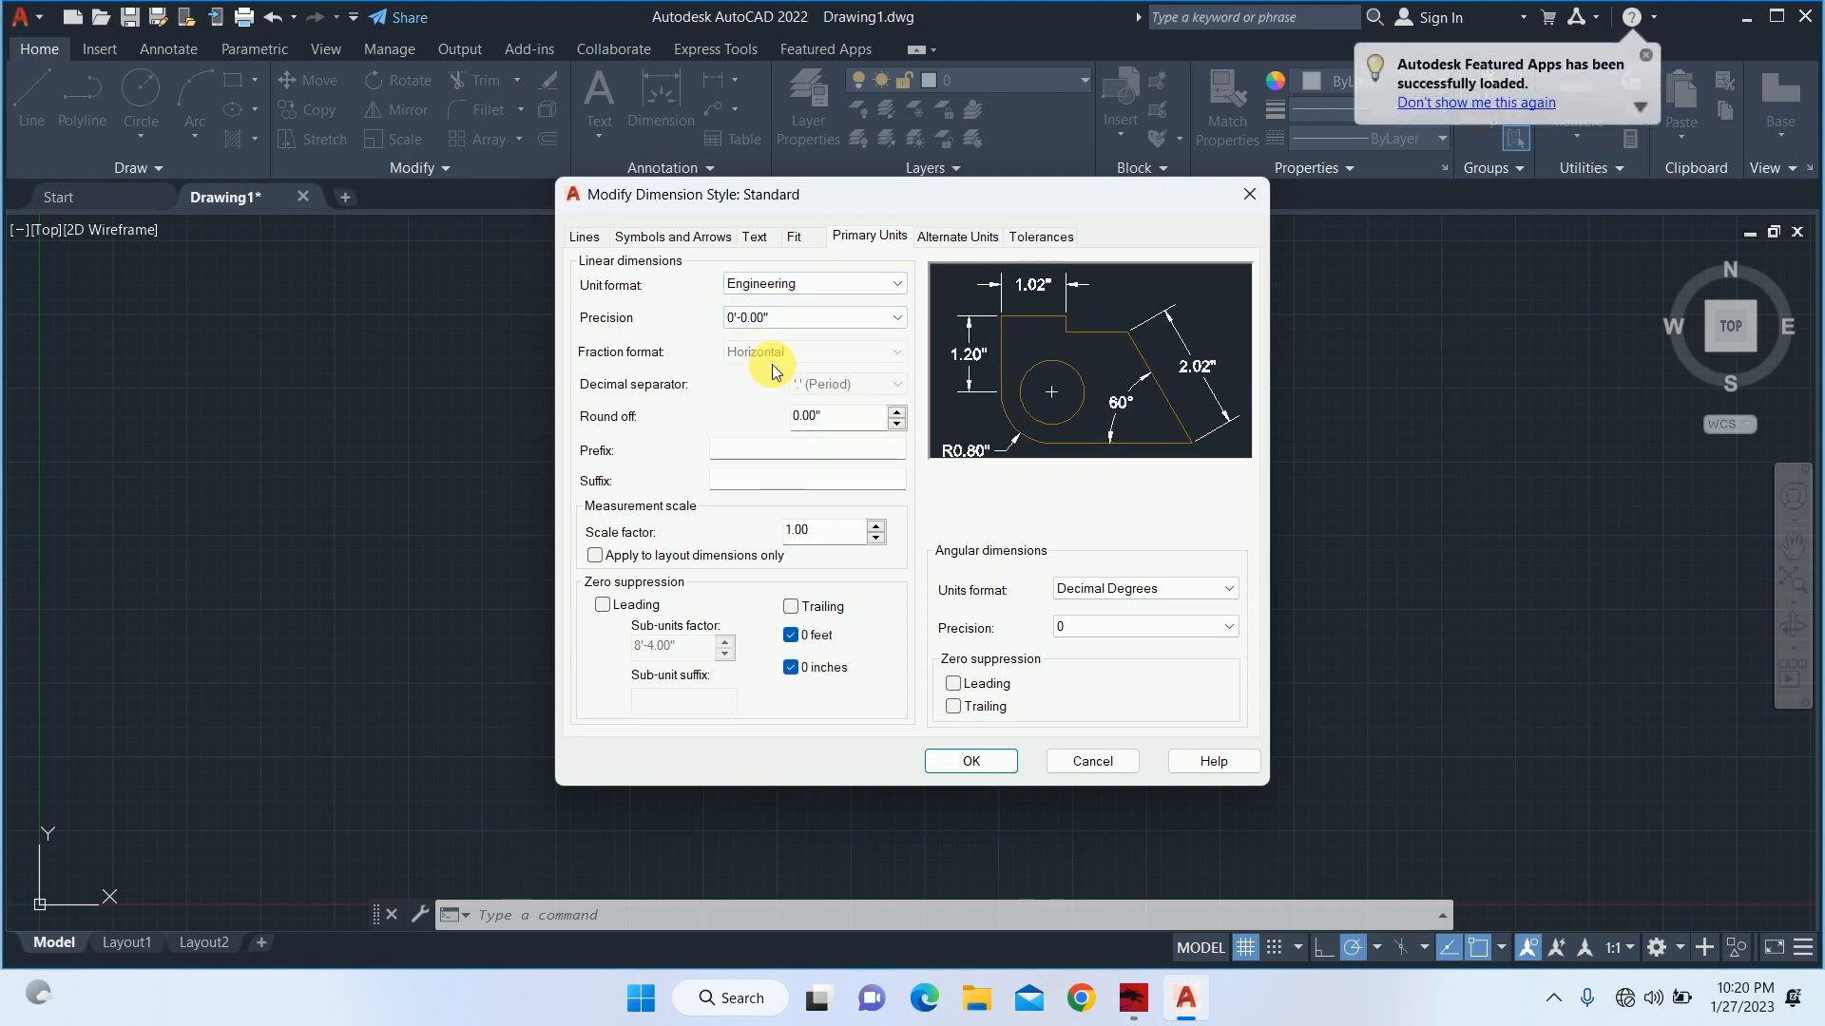
click(811, 607)
Set the Standard dimension style's text height to 6" and its arrow size to 6".
click(754, 237)
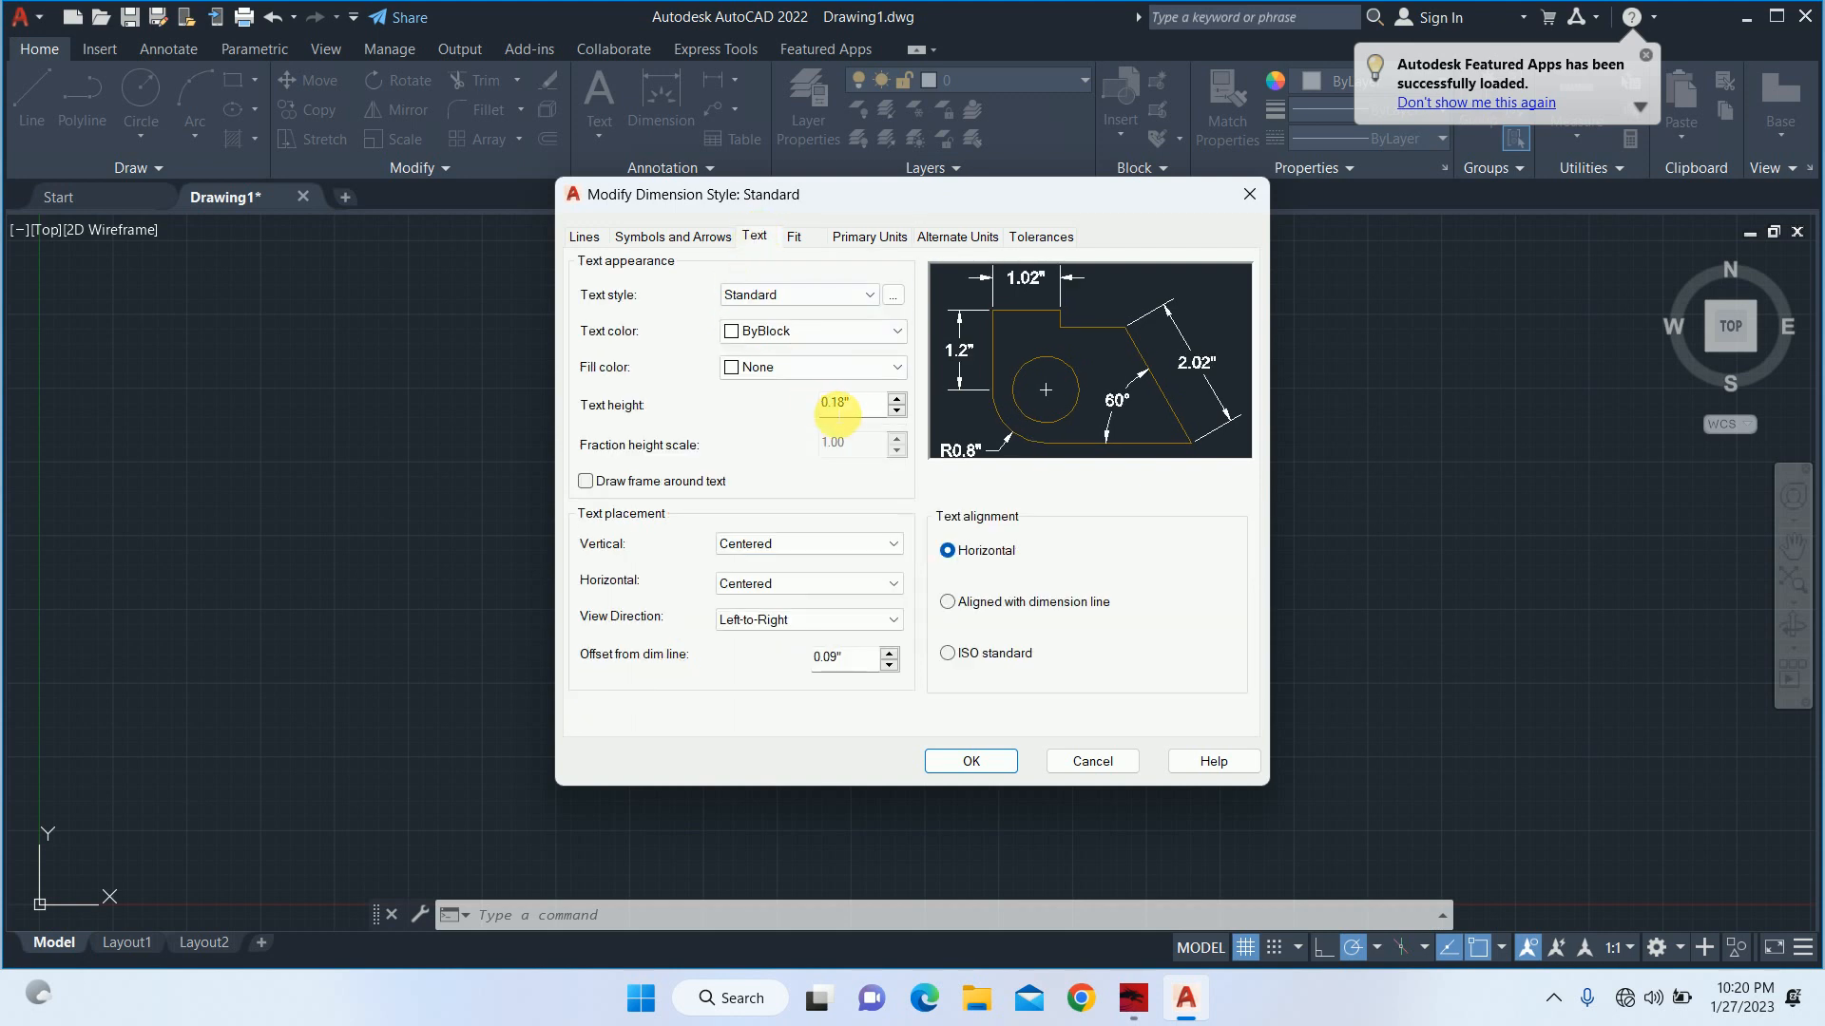
drag(850, 404, 789, 396)
text(6)
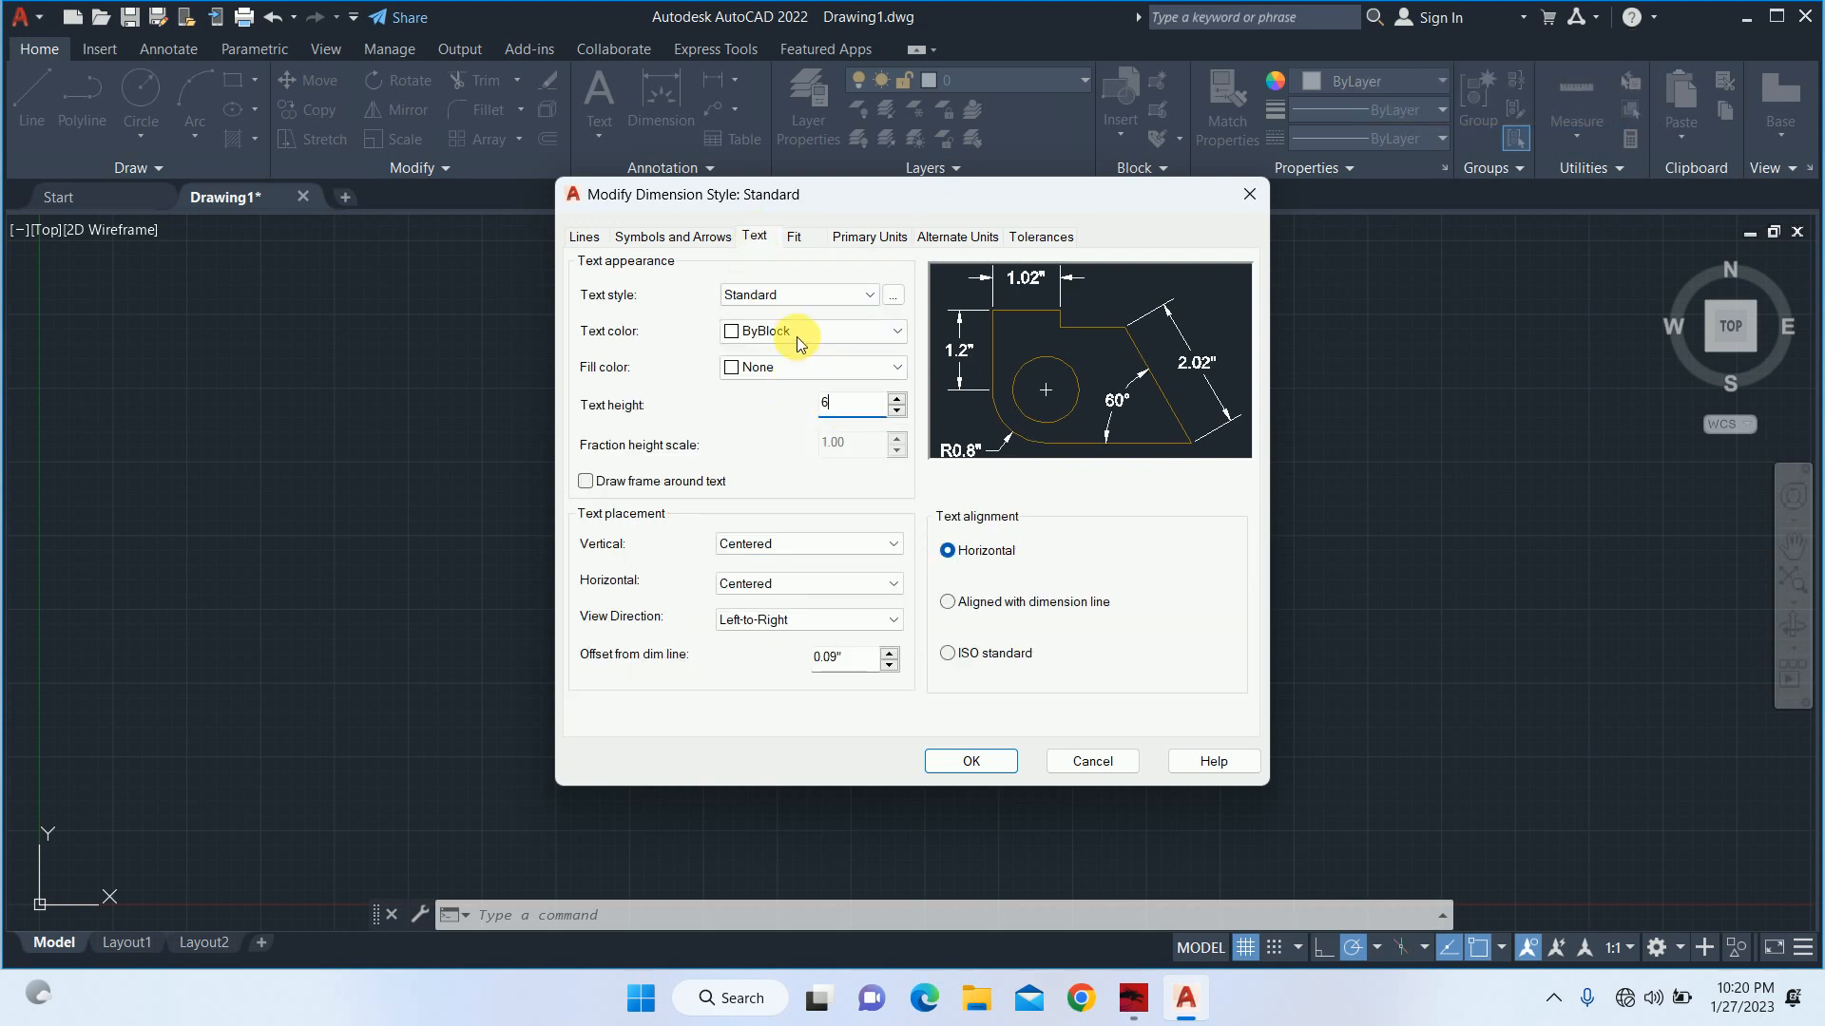
click(688, 238)
drag(652, 470, 546, 469)
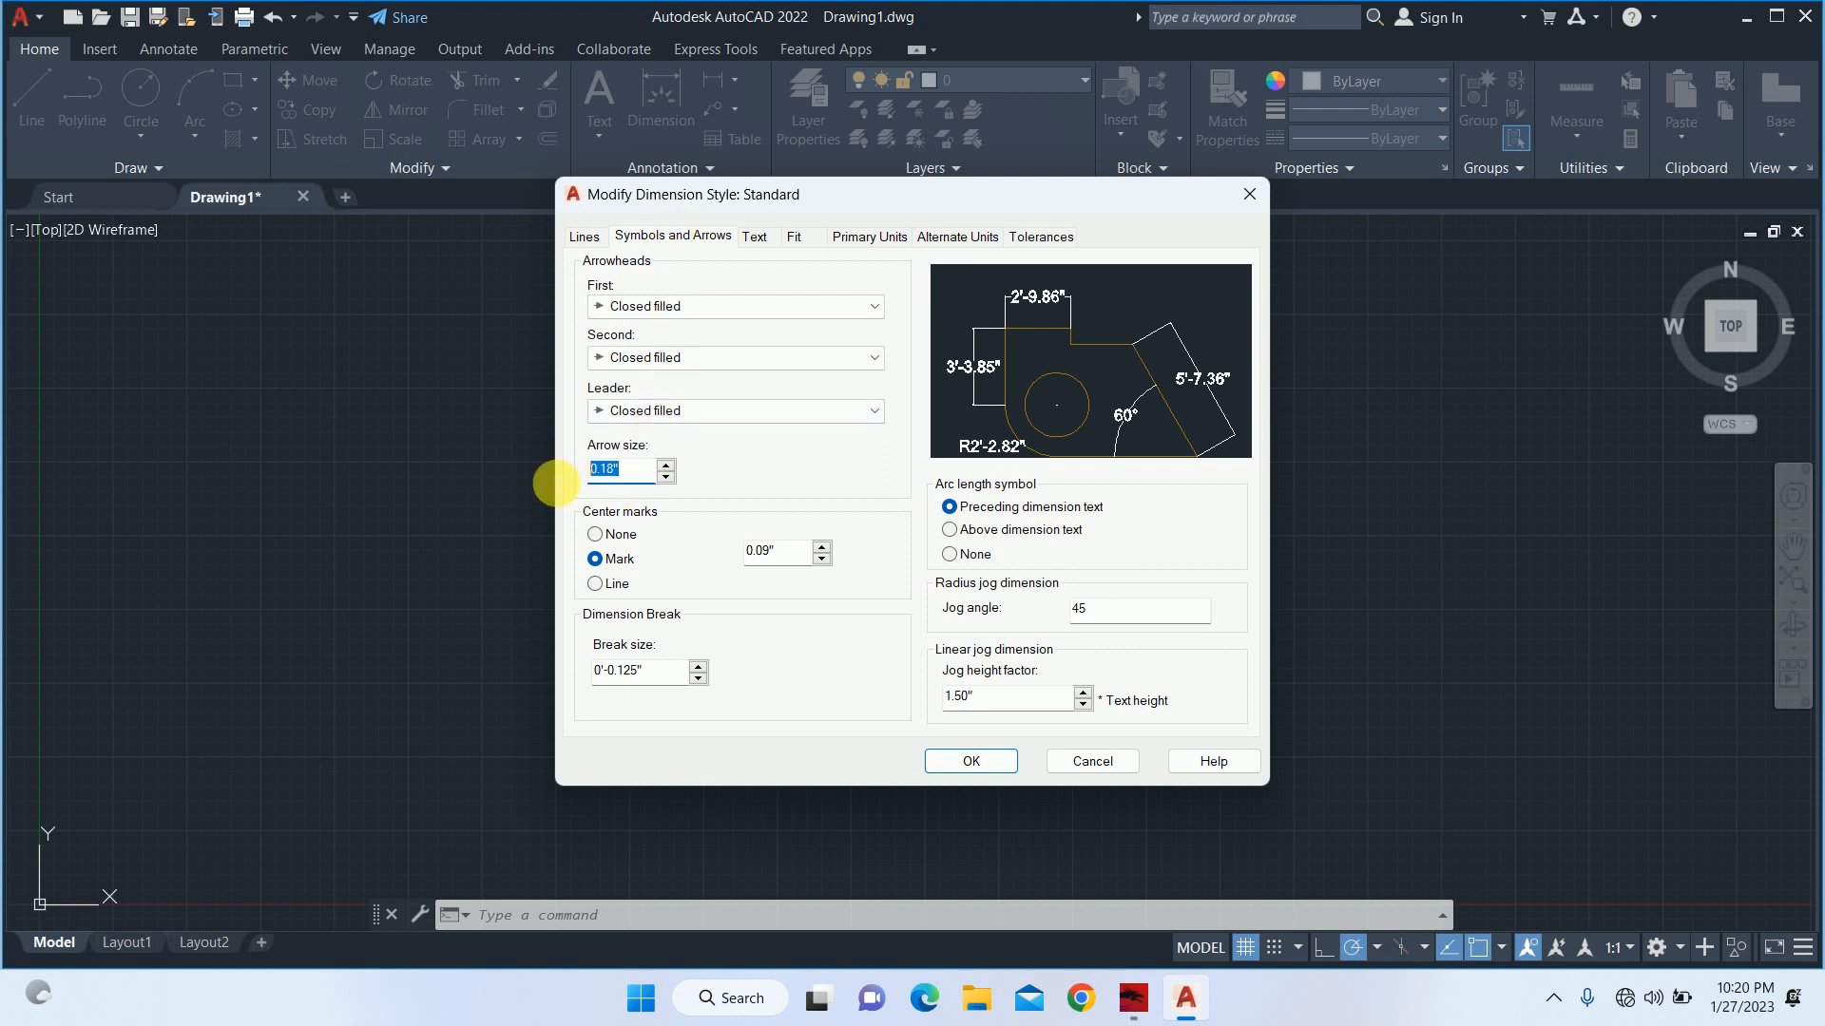
text(6)
Set the extension lines to extend 3" beyond the dimension lines with a 3" offset from origin.
click(583, 236)
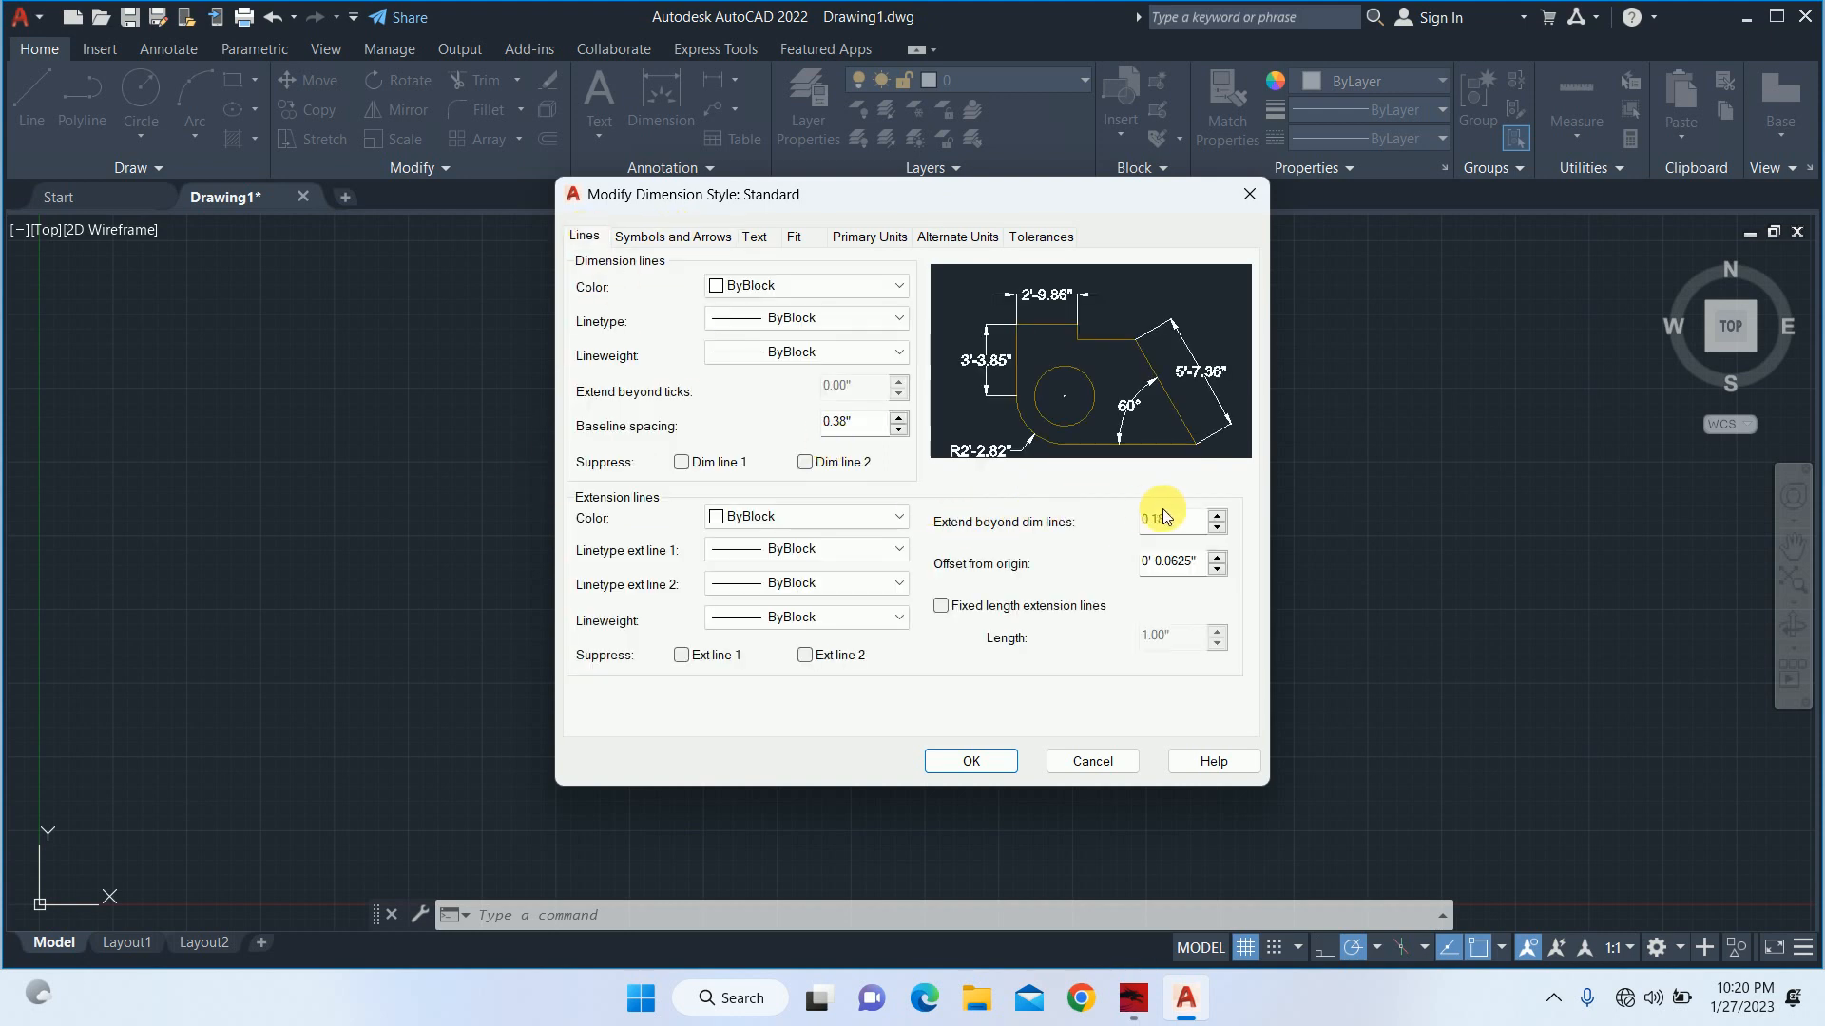
click(1176, 519)
drag(1185, 520, 1051, 515)
text(3)
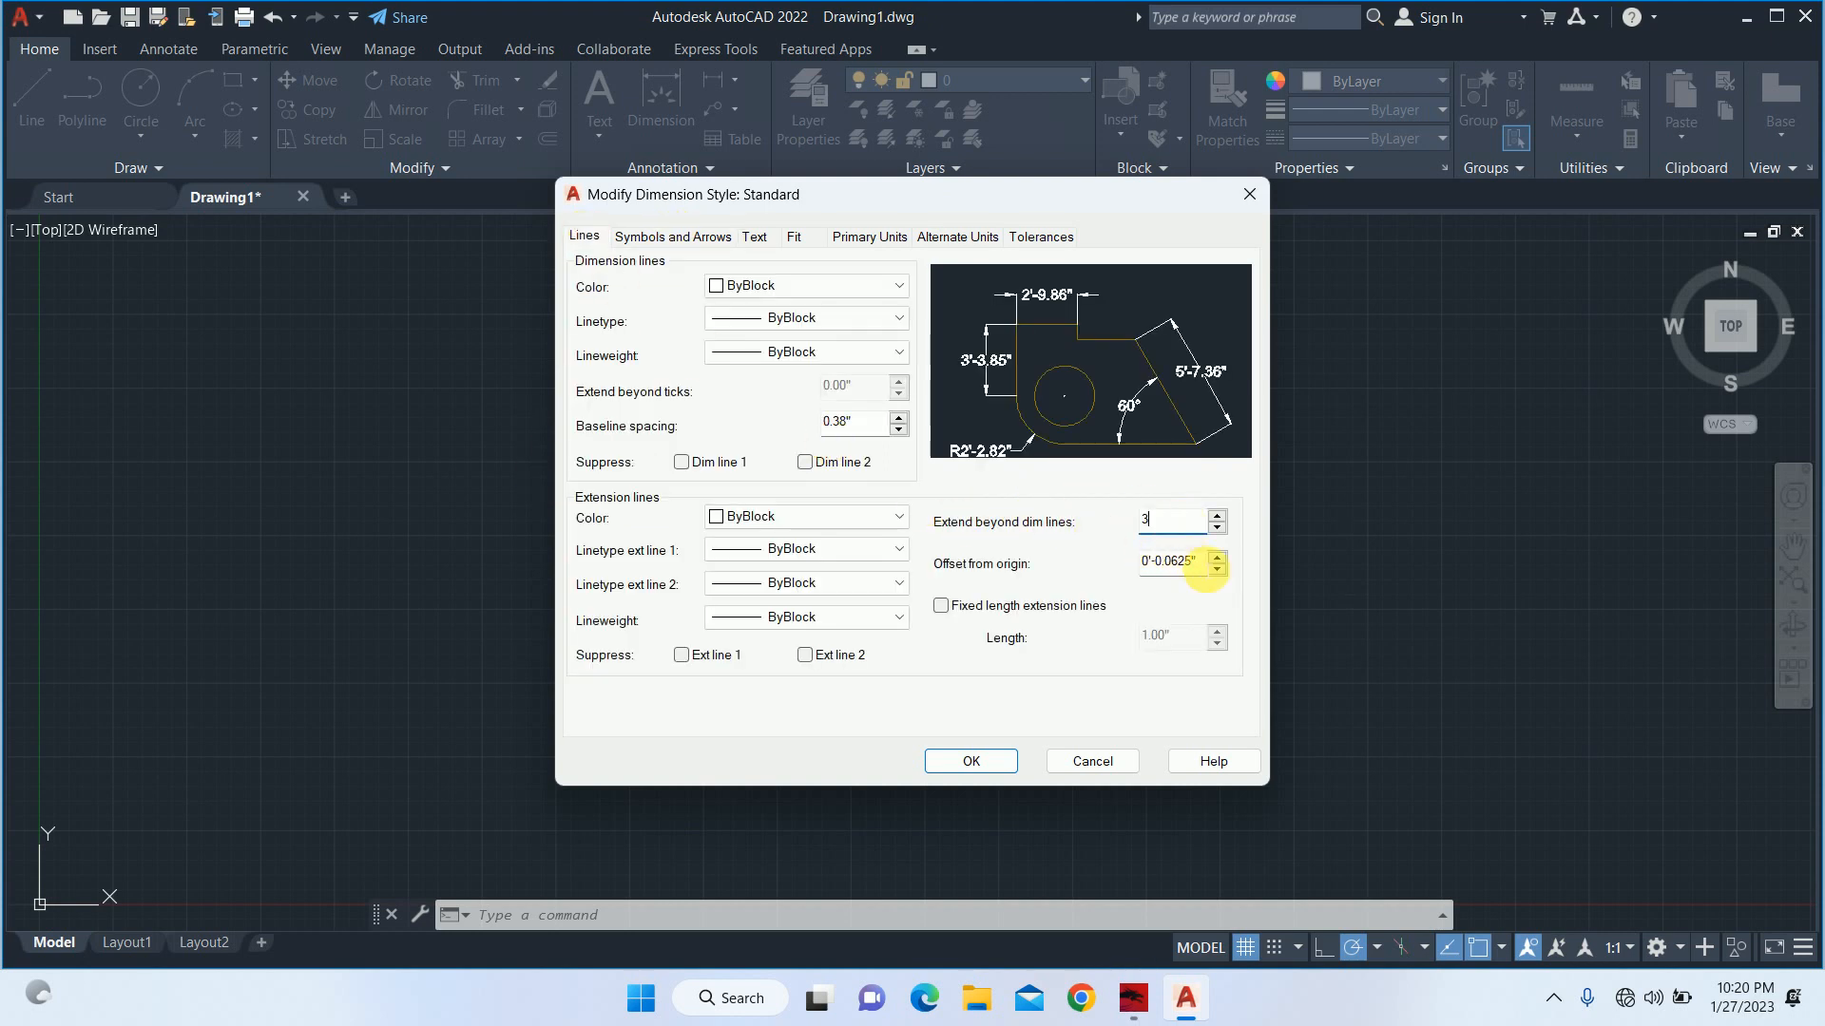
drag(1201, 560, 1058, 565)
text(3)
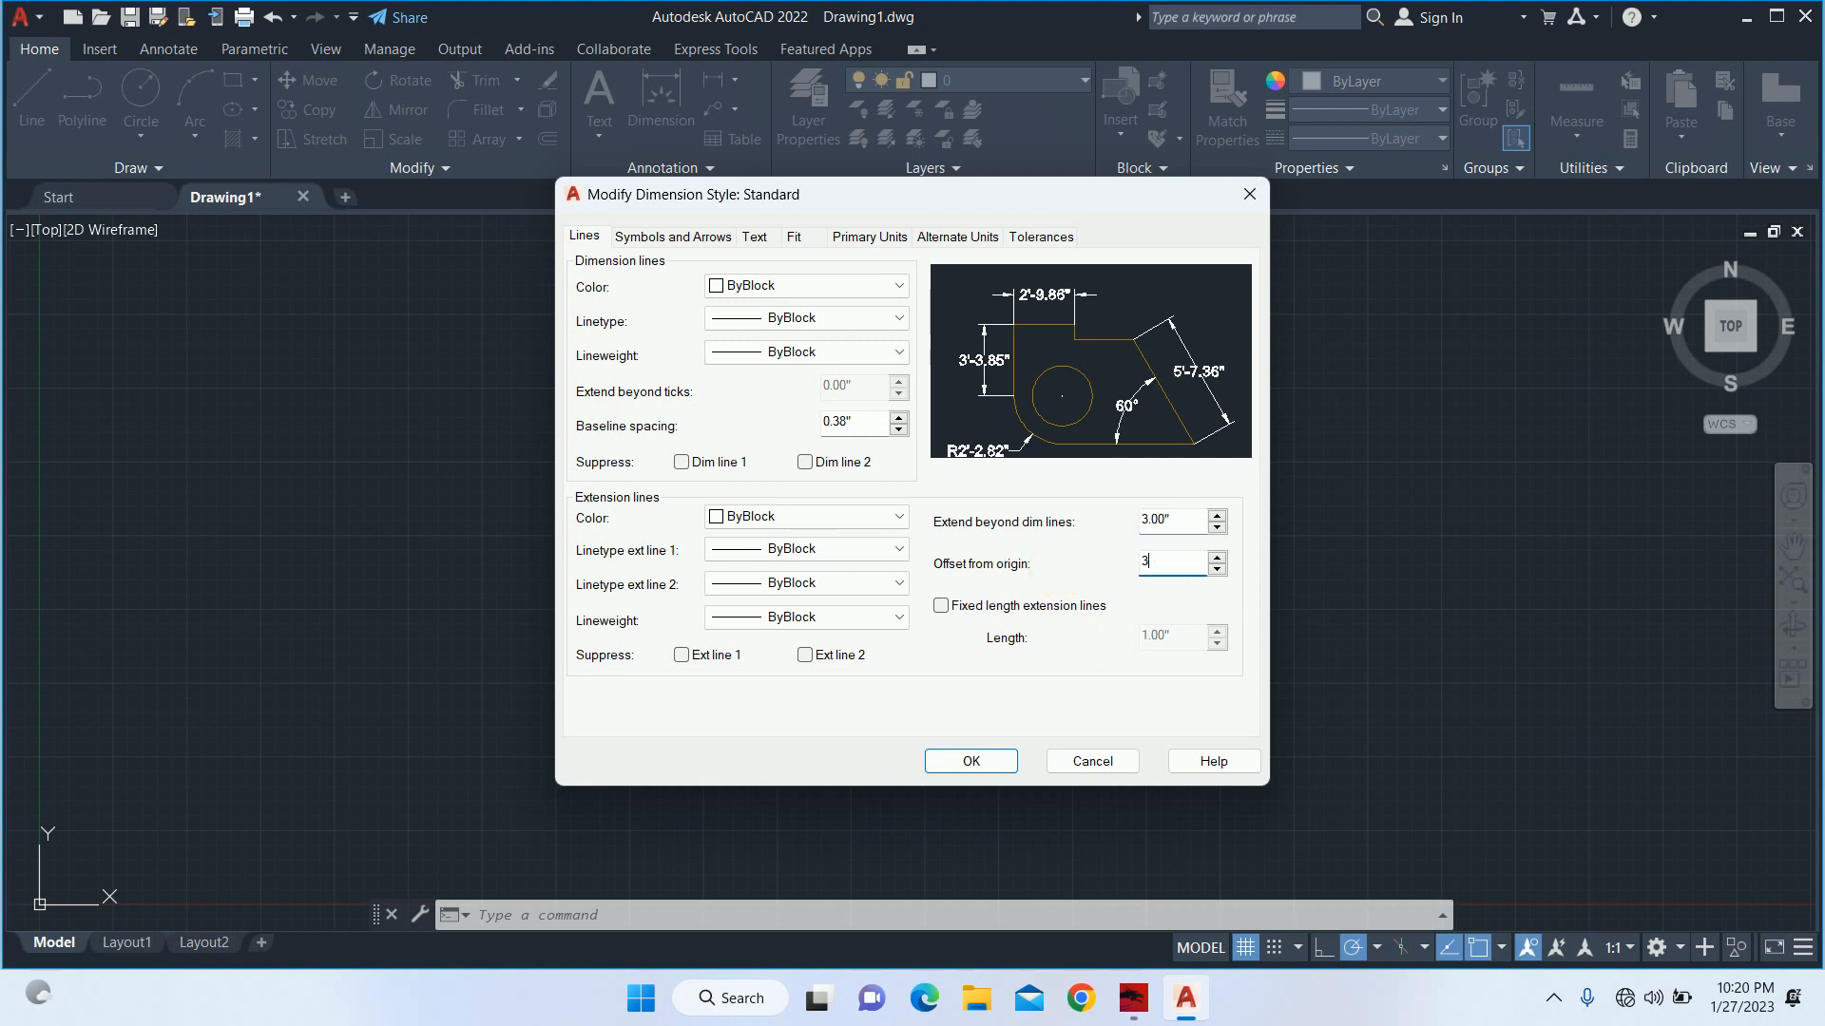
Enable fixed length extension lines with a length of 3", and make the Standard dimension style current.
click(1042, 603)
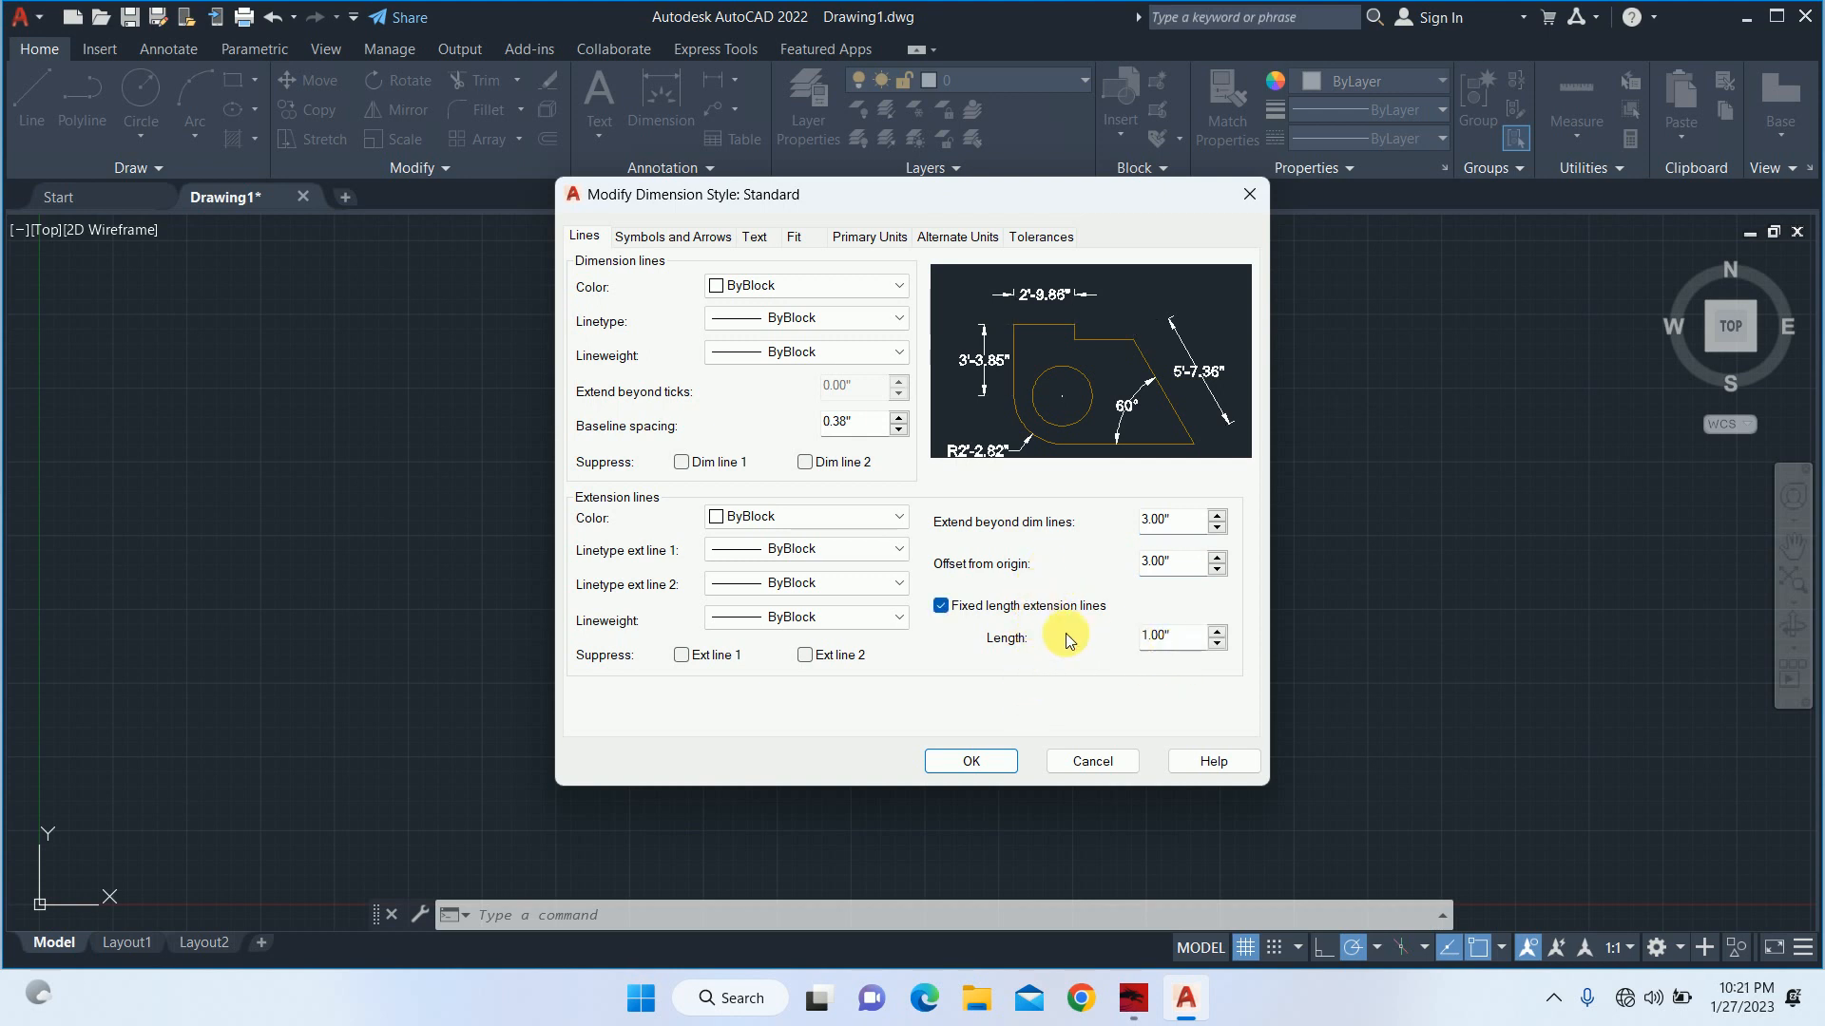
drag(1190, 638, 1054, 627)
text(0.8)
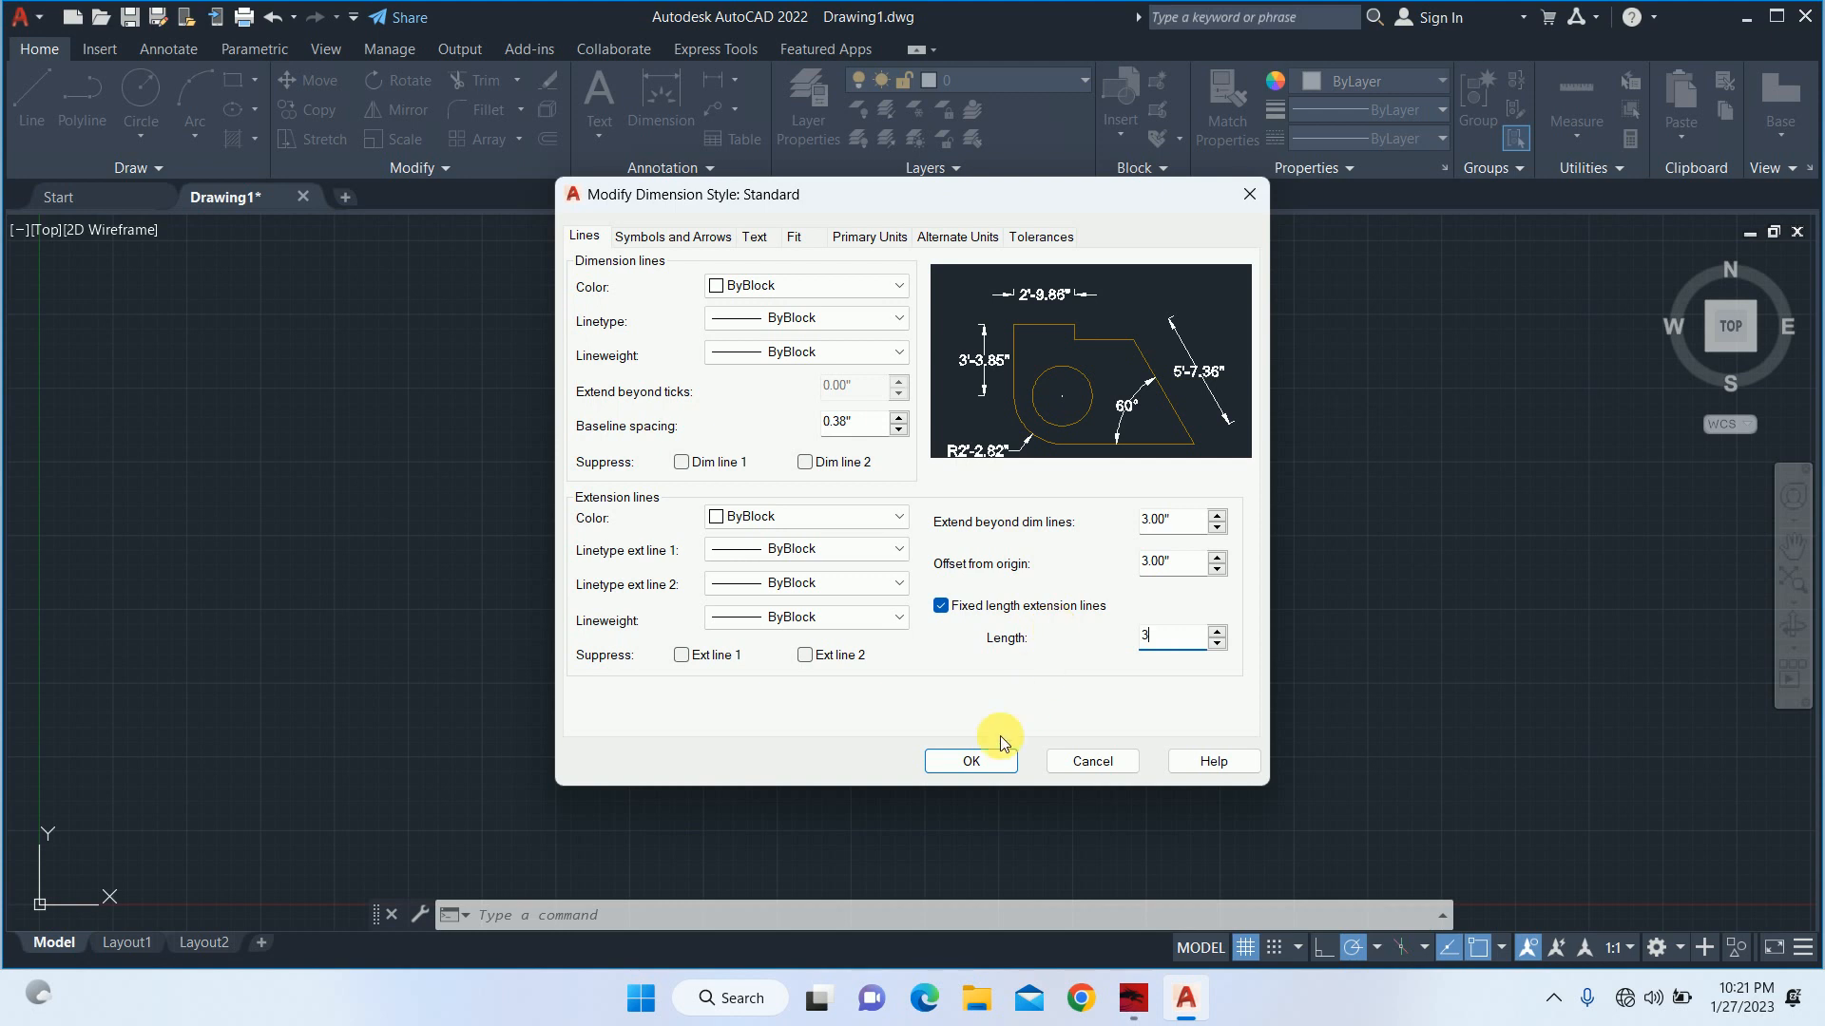
click(952, 766)
click(1187, 374)
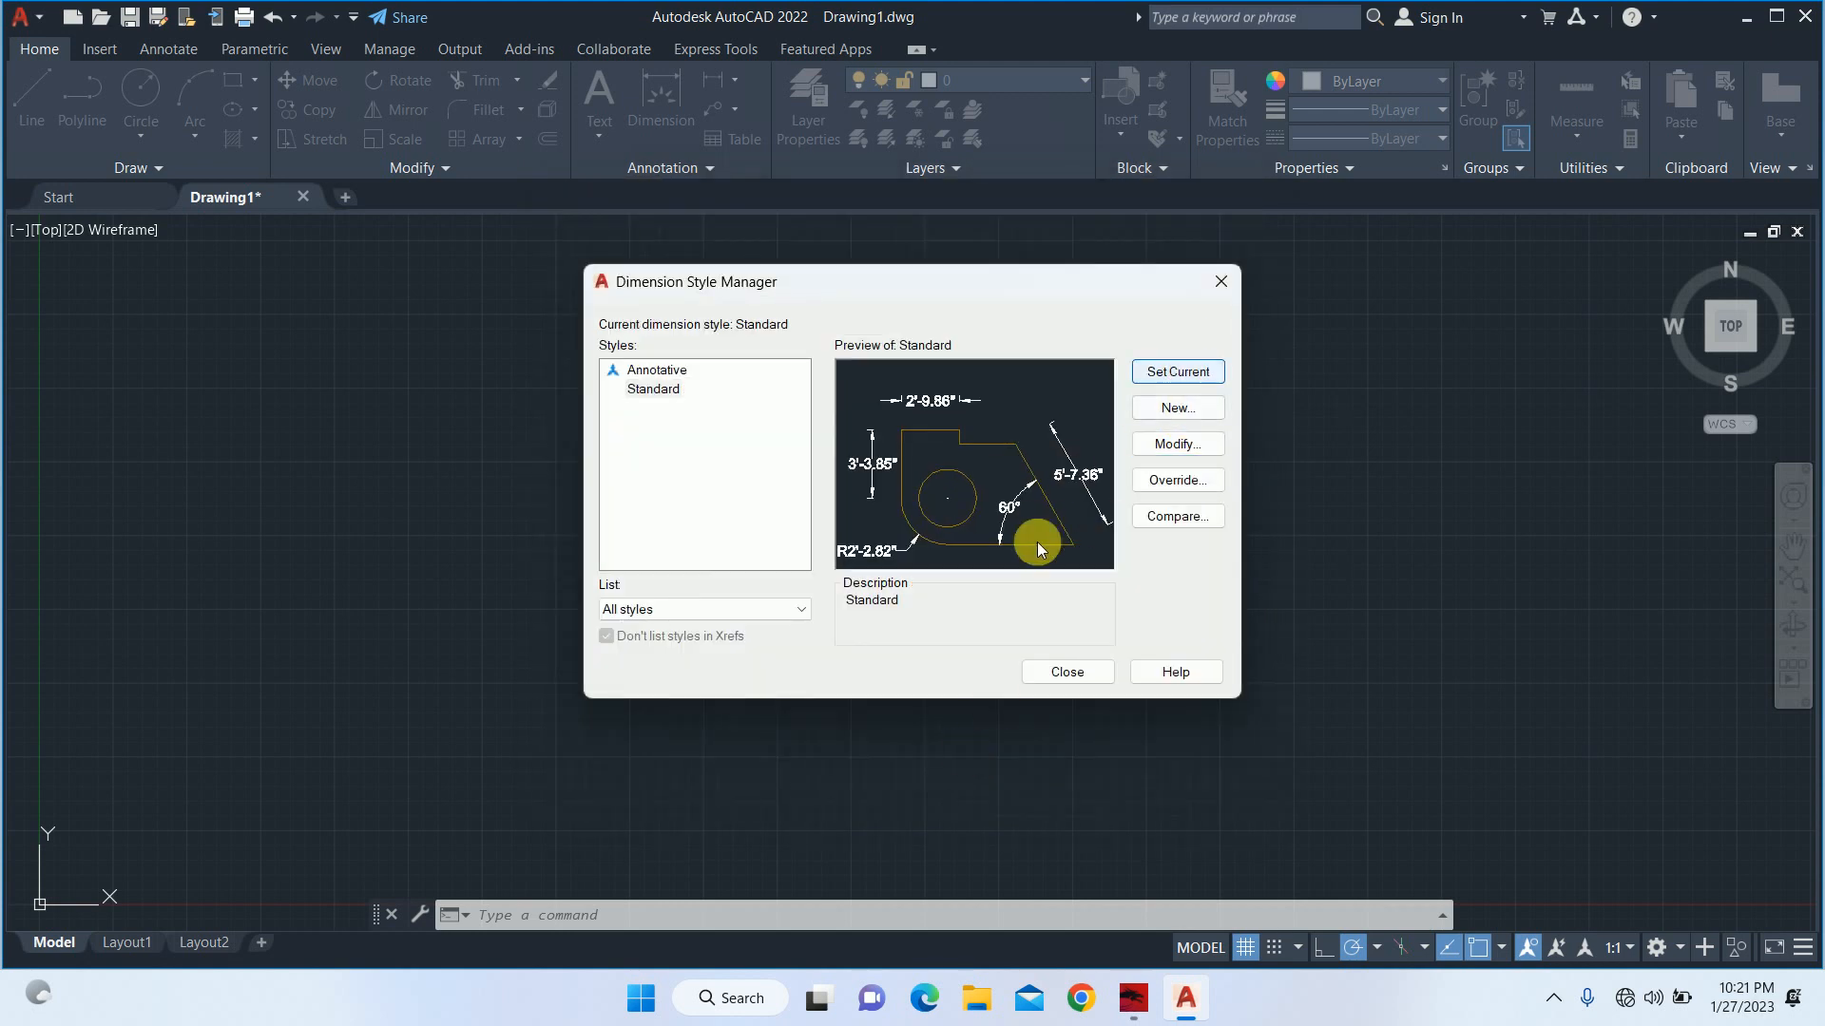
click(1064, 670)
Change the first and second arrowheads of the Standard dimension style to Architectural tick.
text(d)
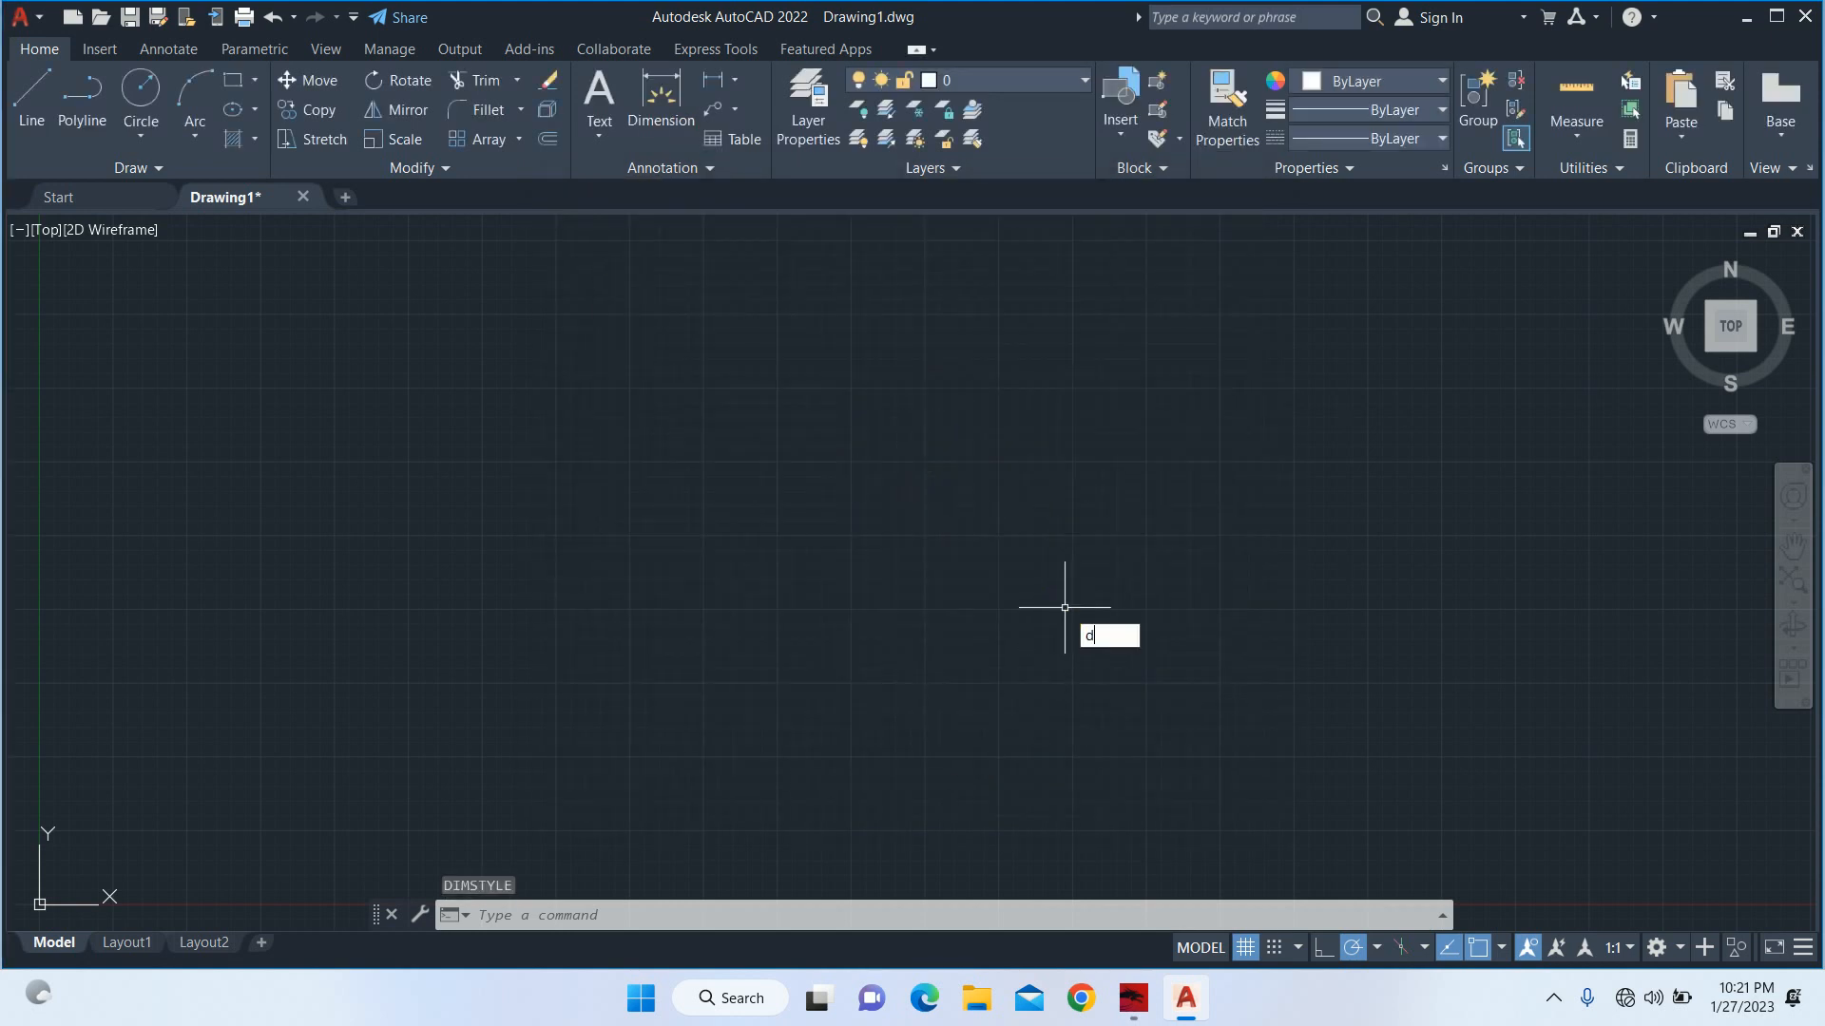
key(Return)
click(1193, 447)
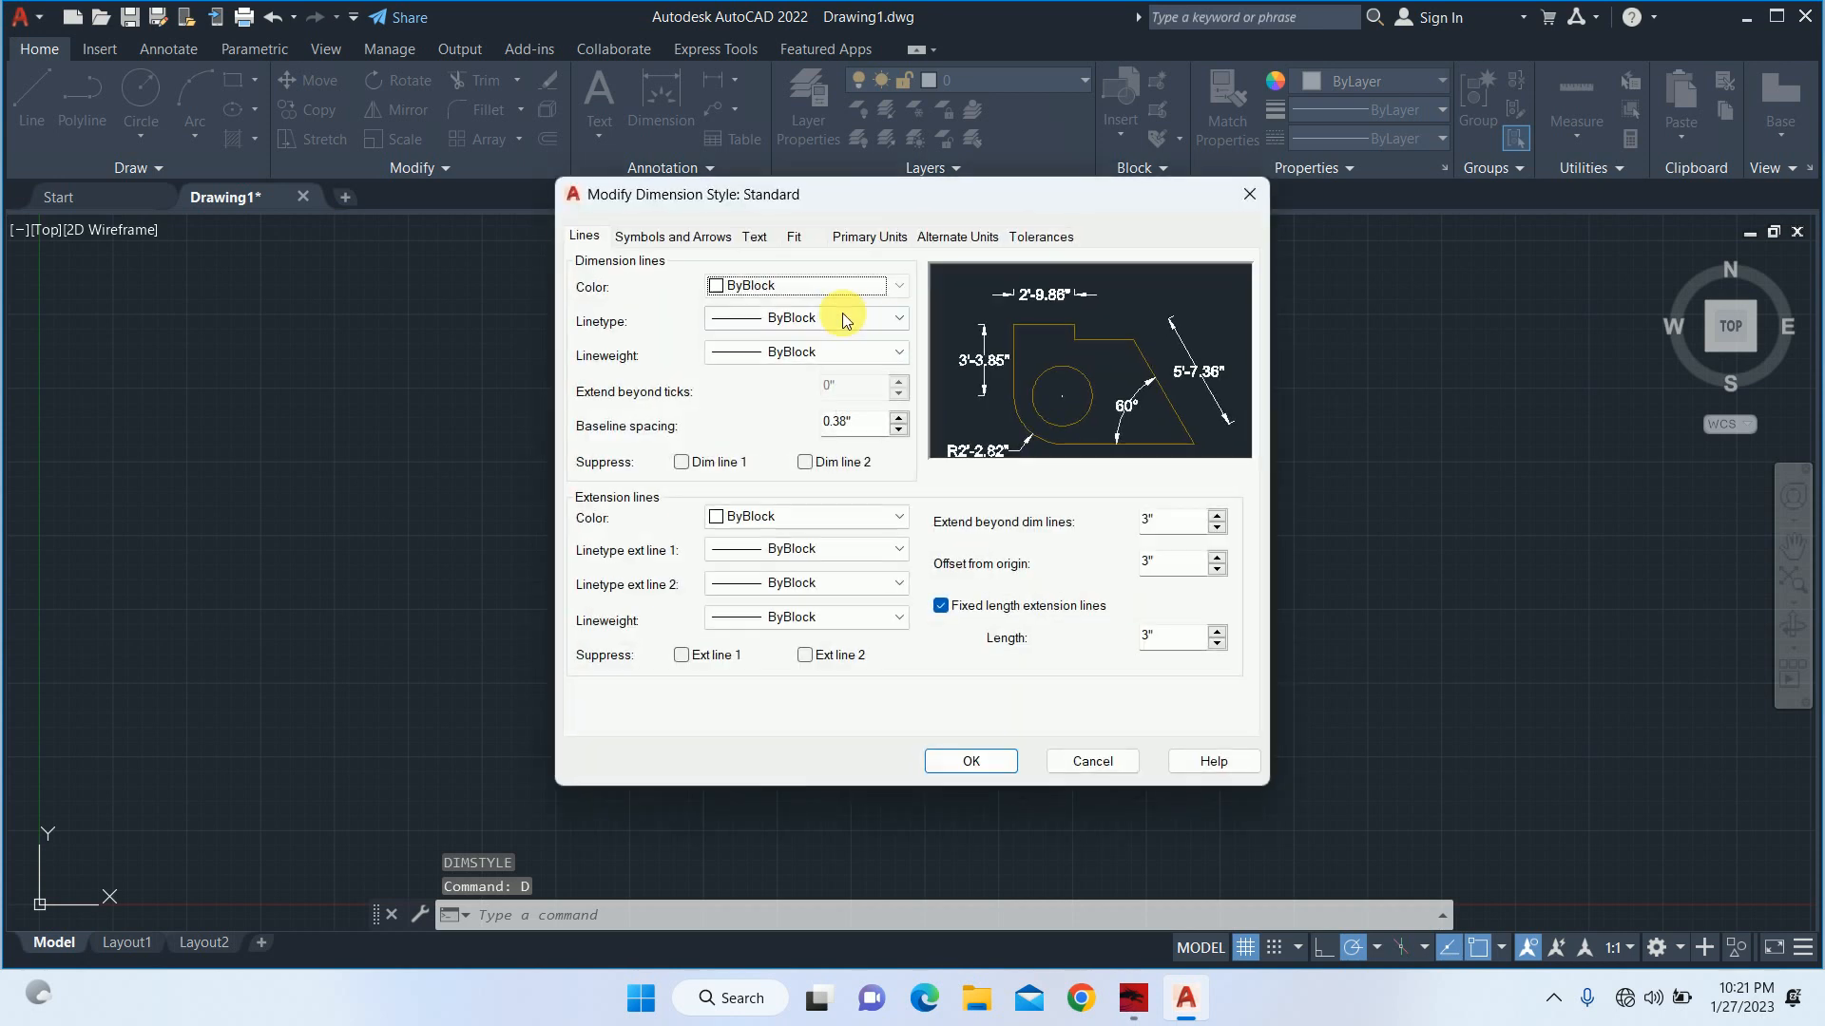
click(673, 236)
click(671, 306)
scroll(671, 314, up, 2)
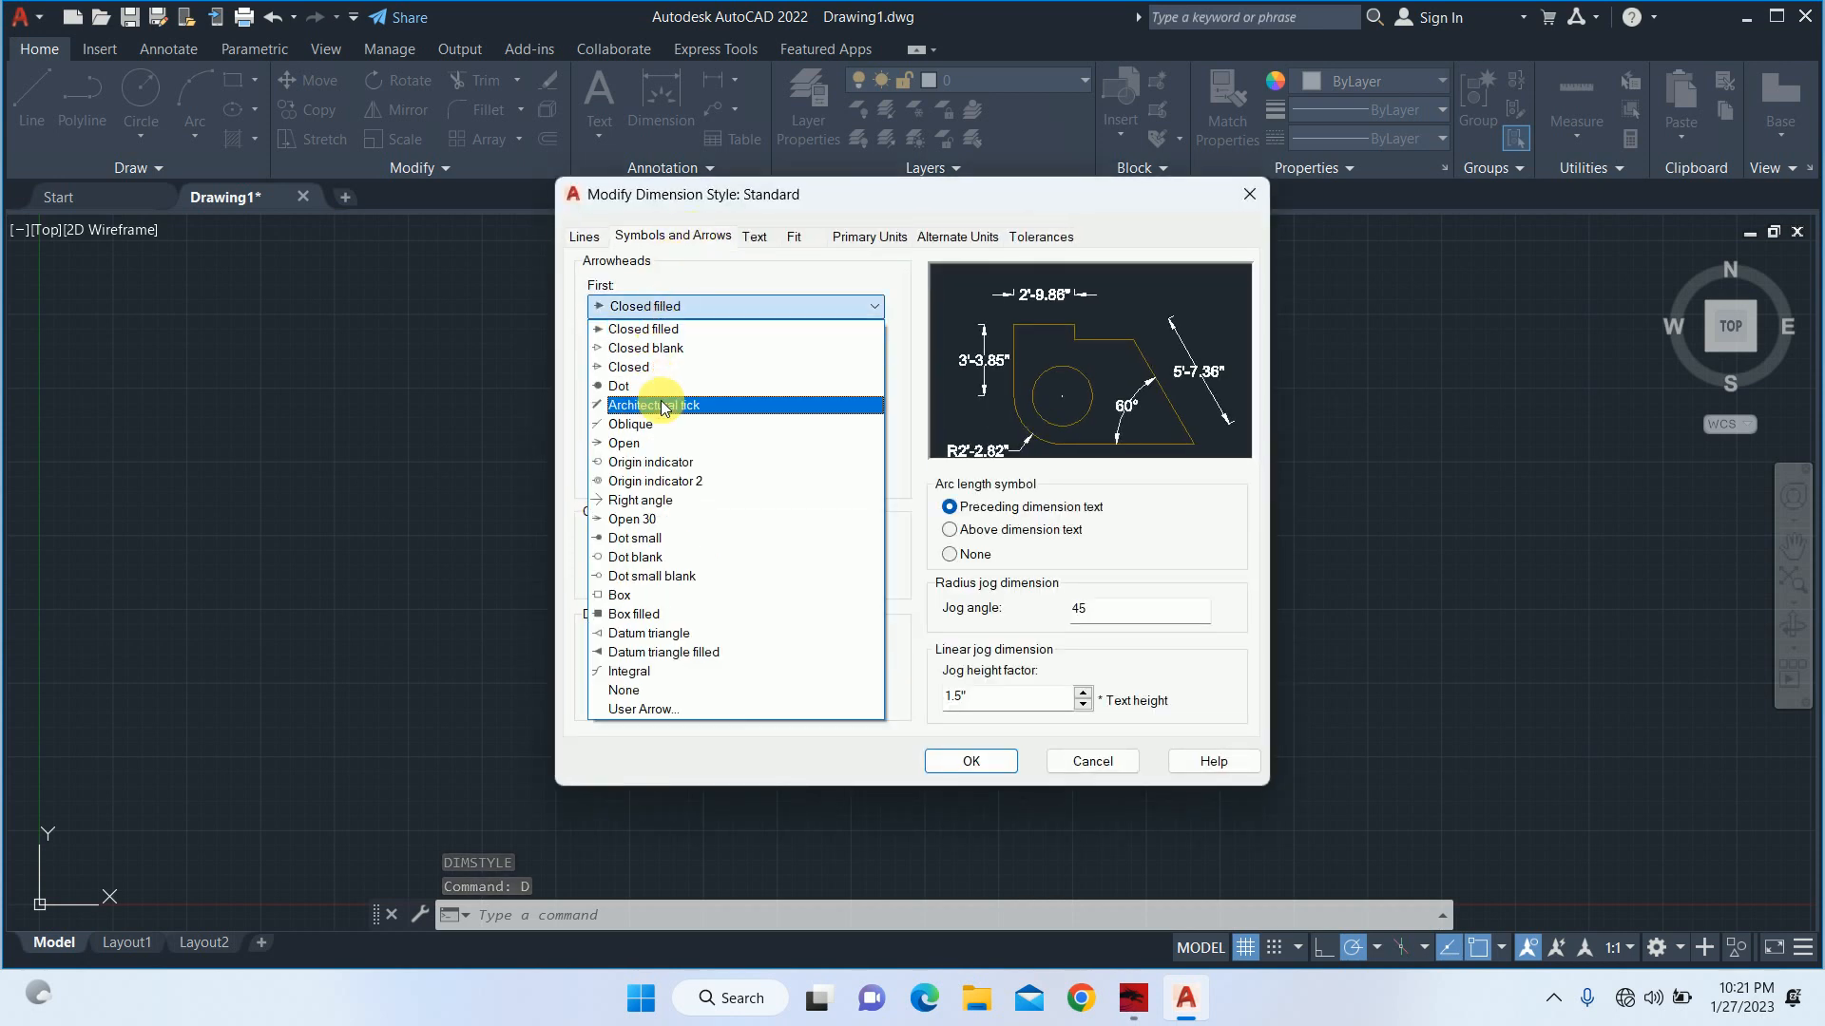
click(652, 403)
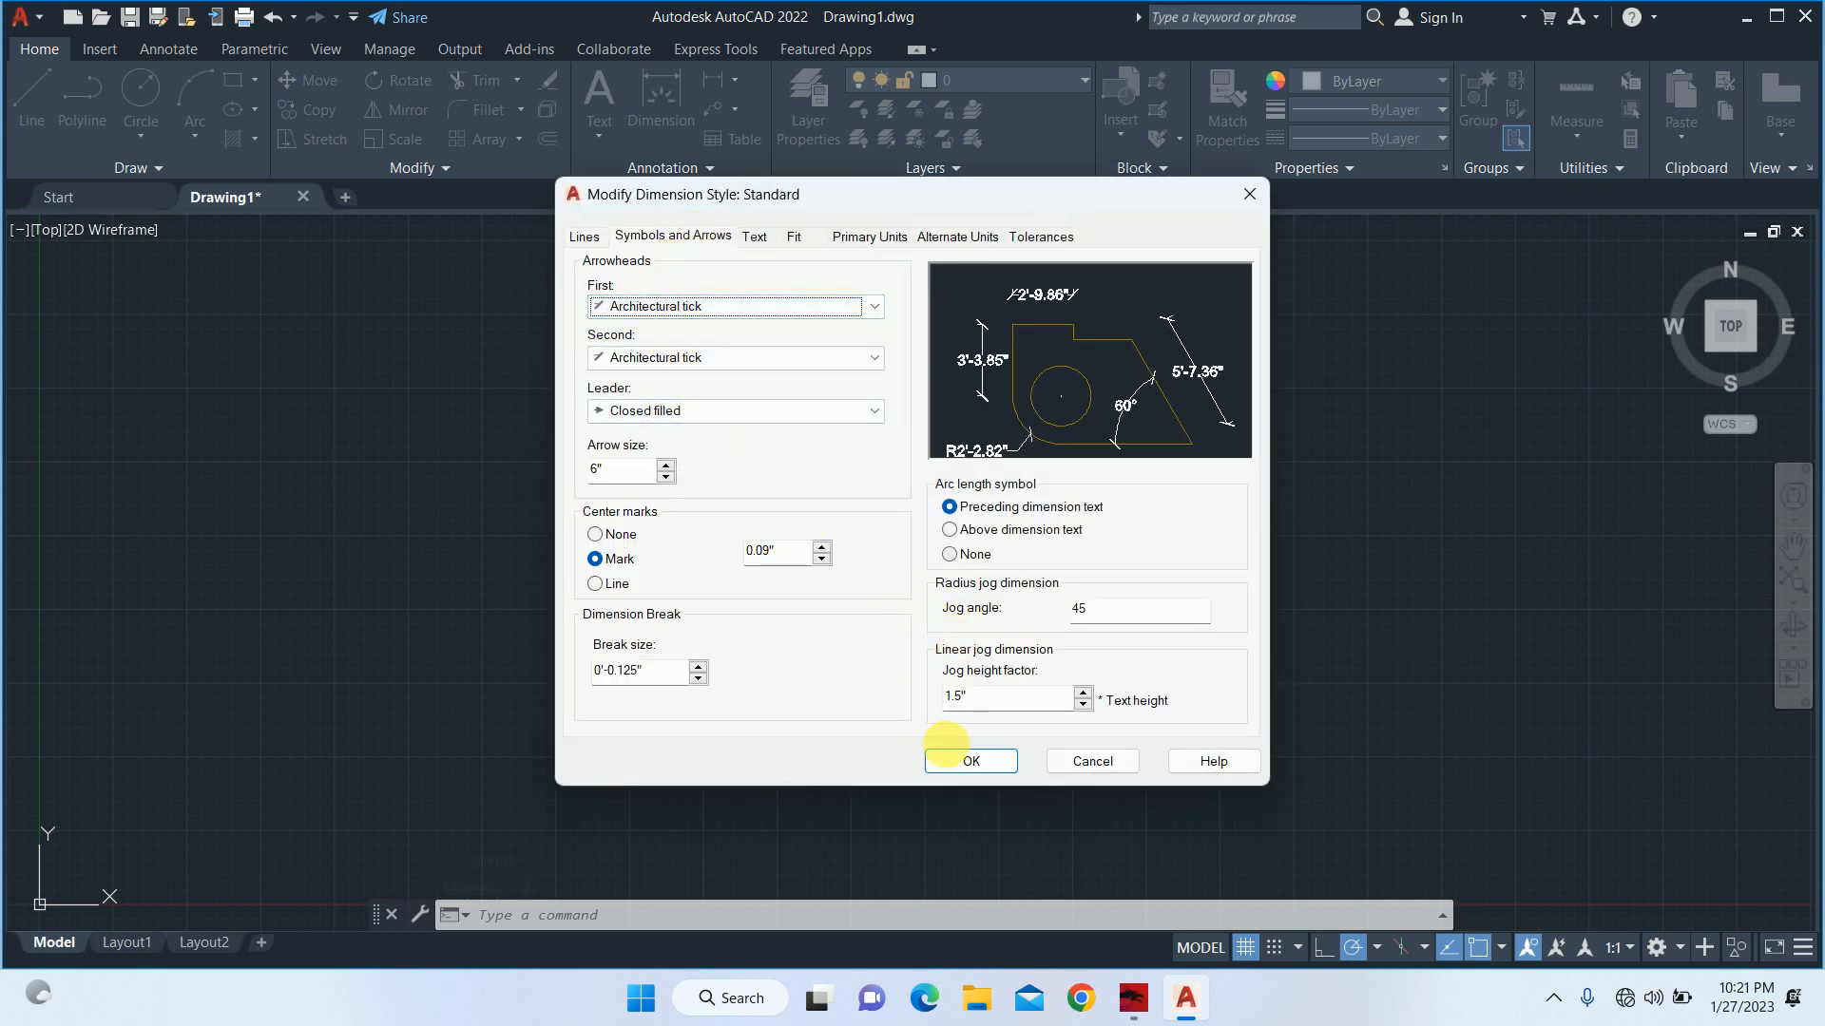
click(951, 756)
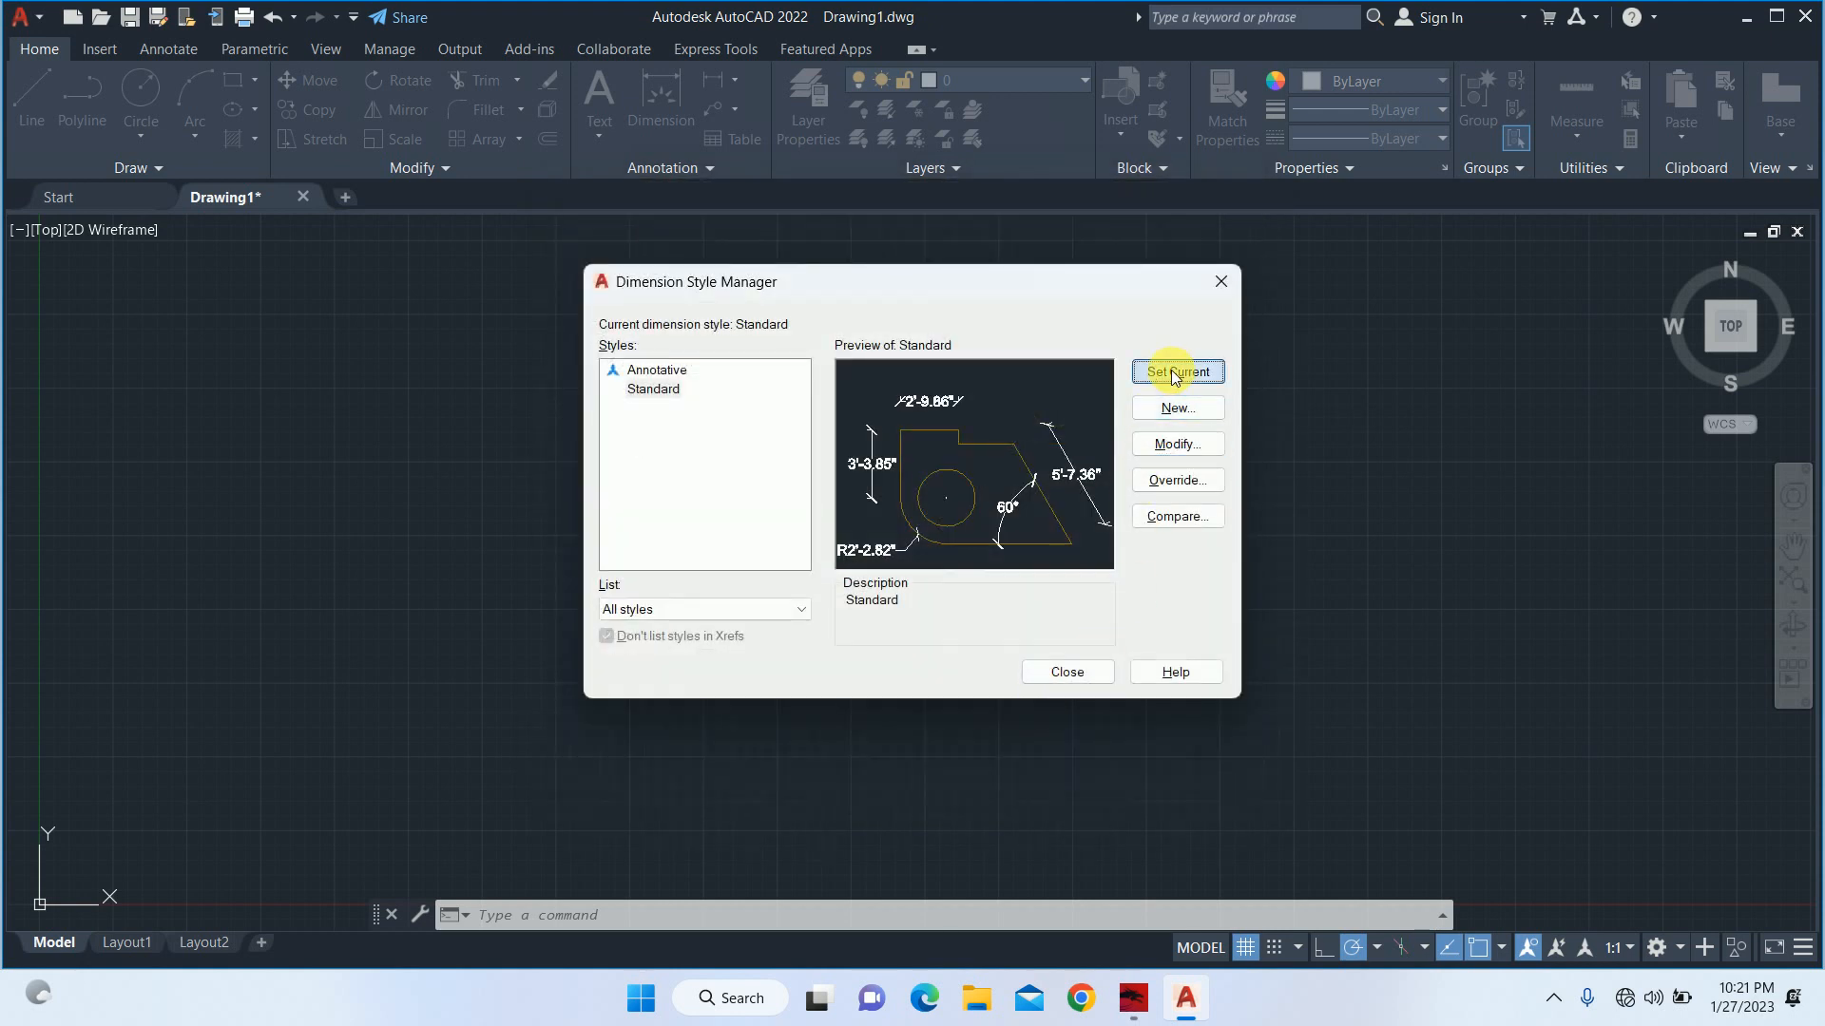
click(1068, 672)
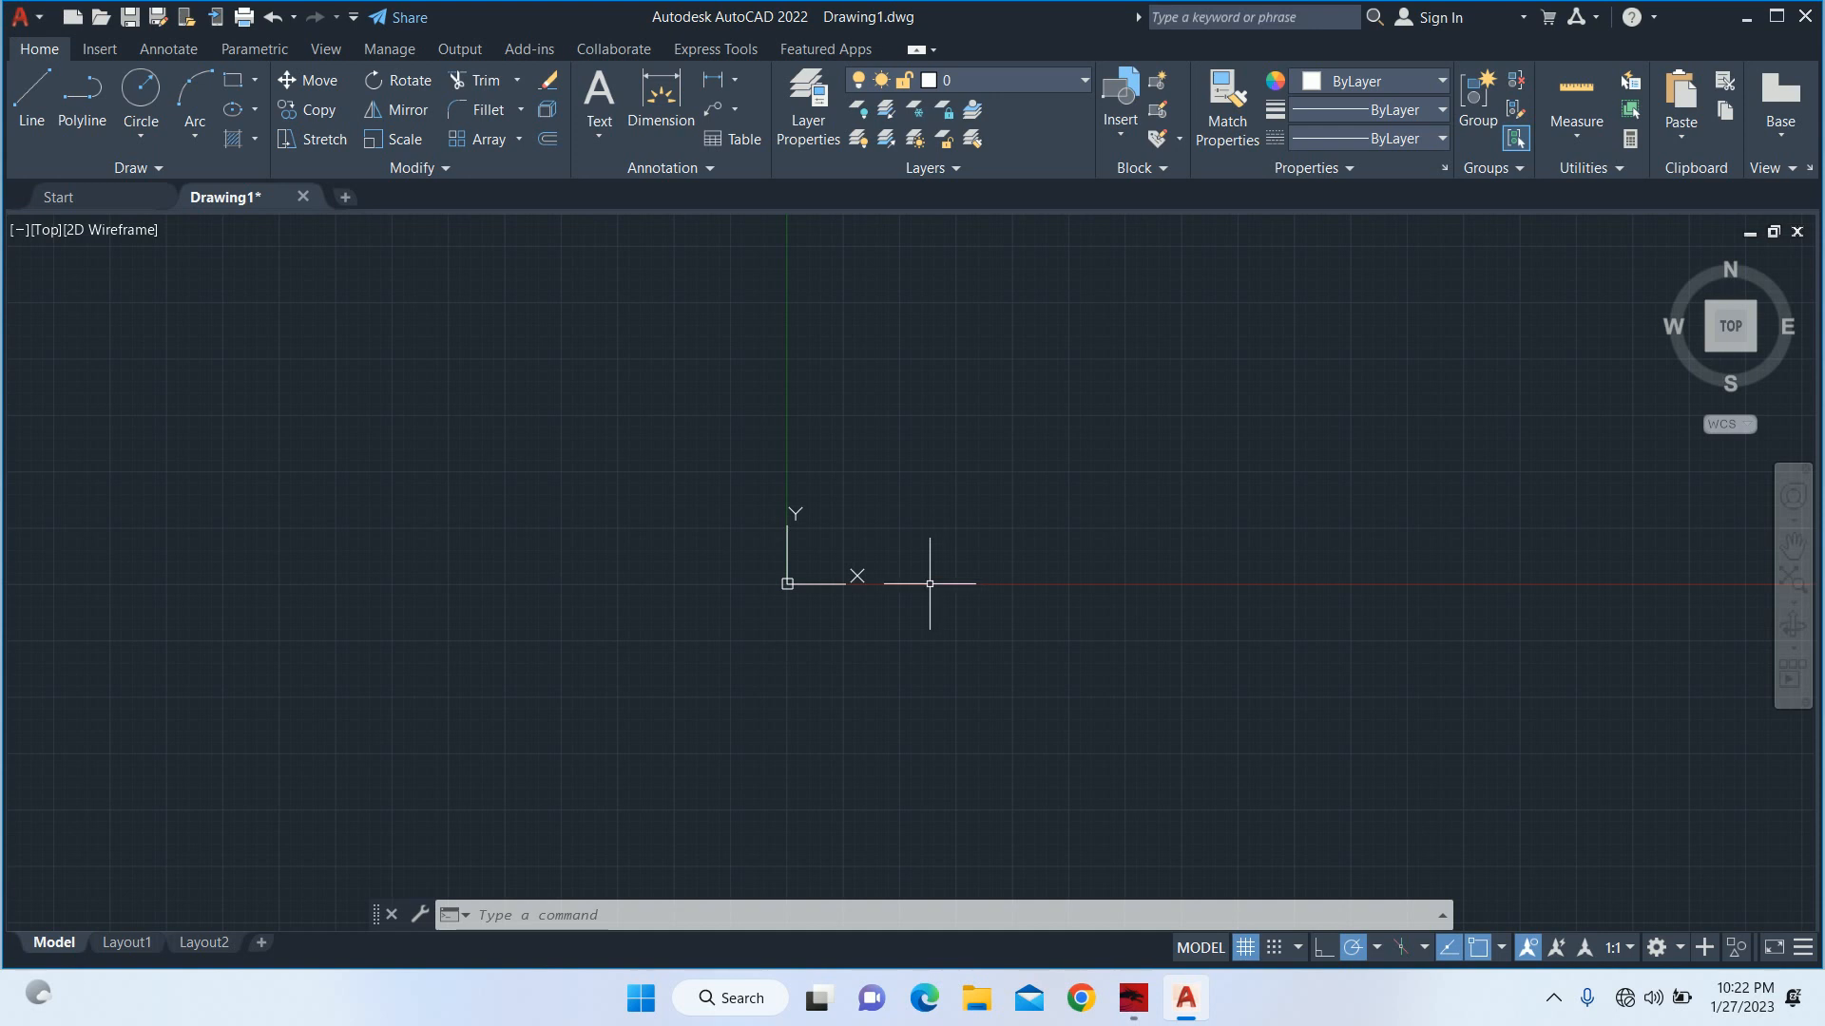
Enable all object snap modes in the drafting settings.
text(ds)
key(Return)
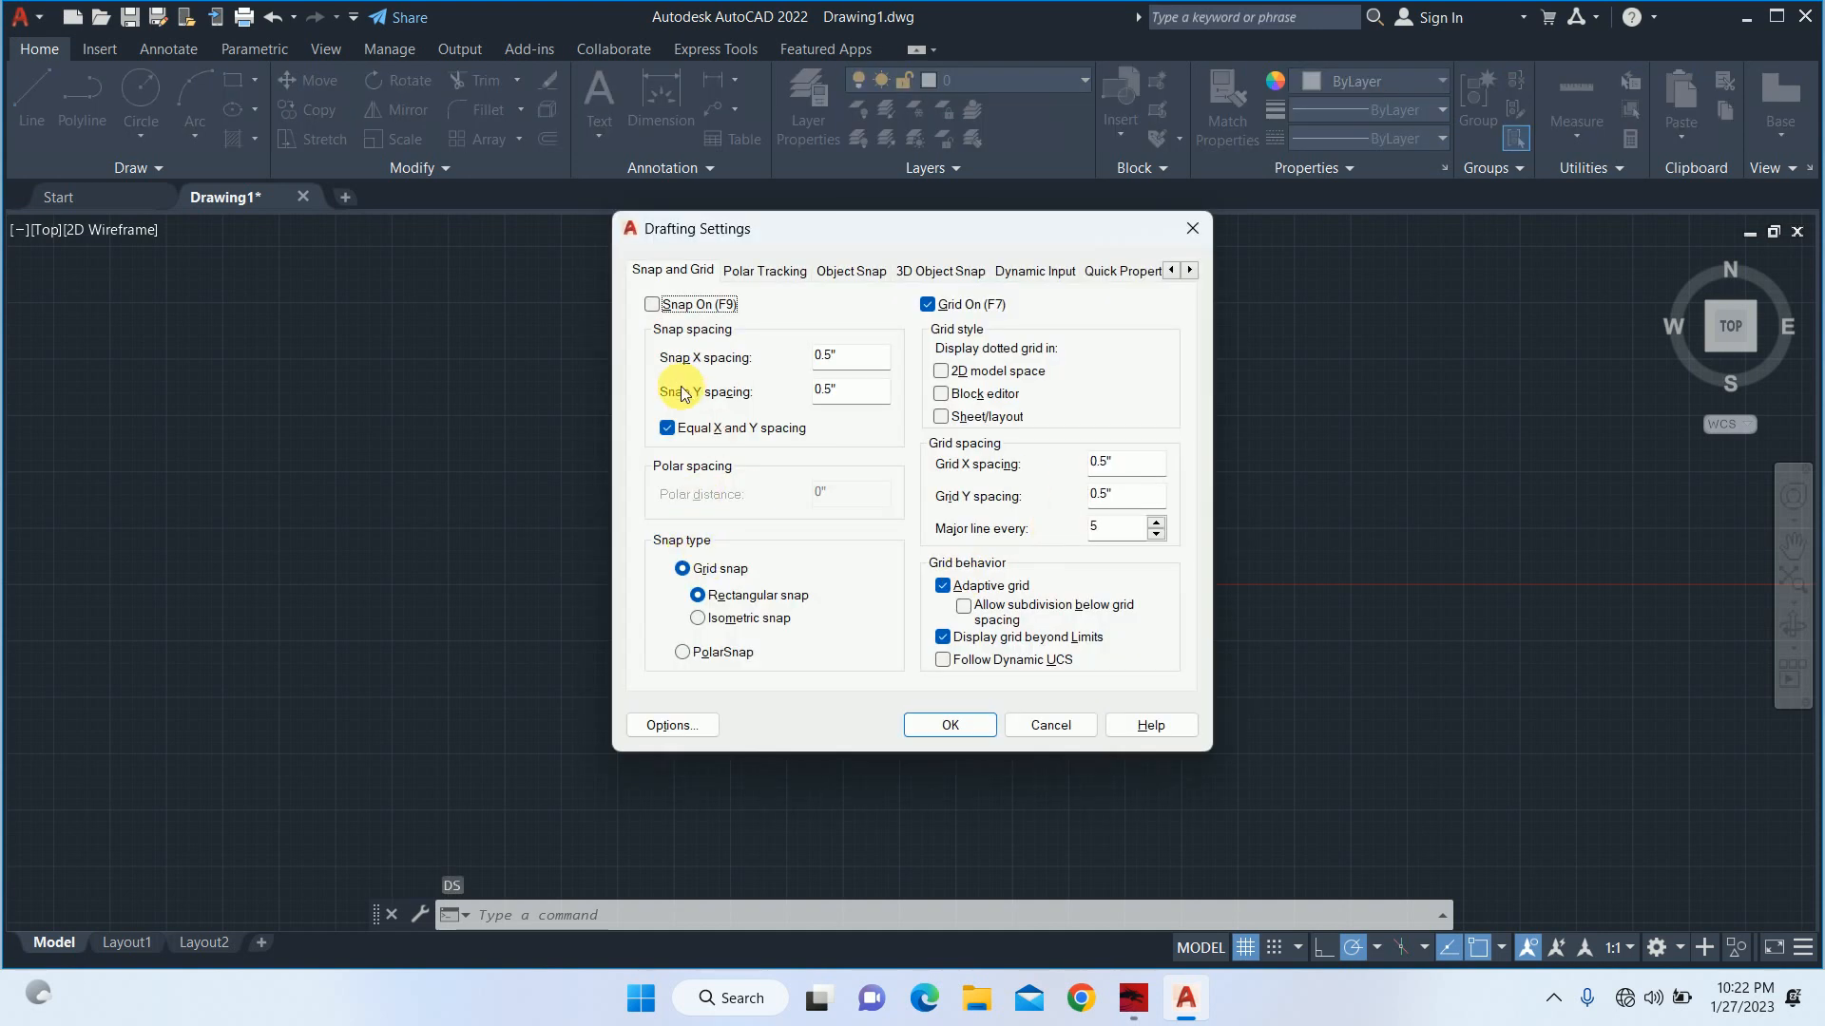
click(763, 271)
click(853, 271)
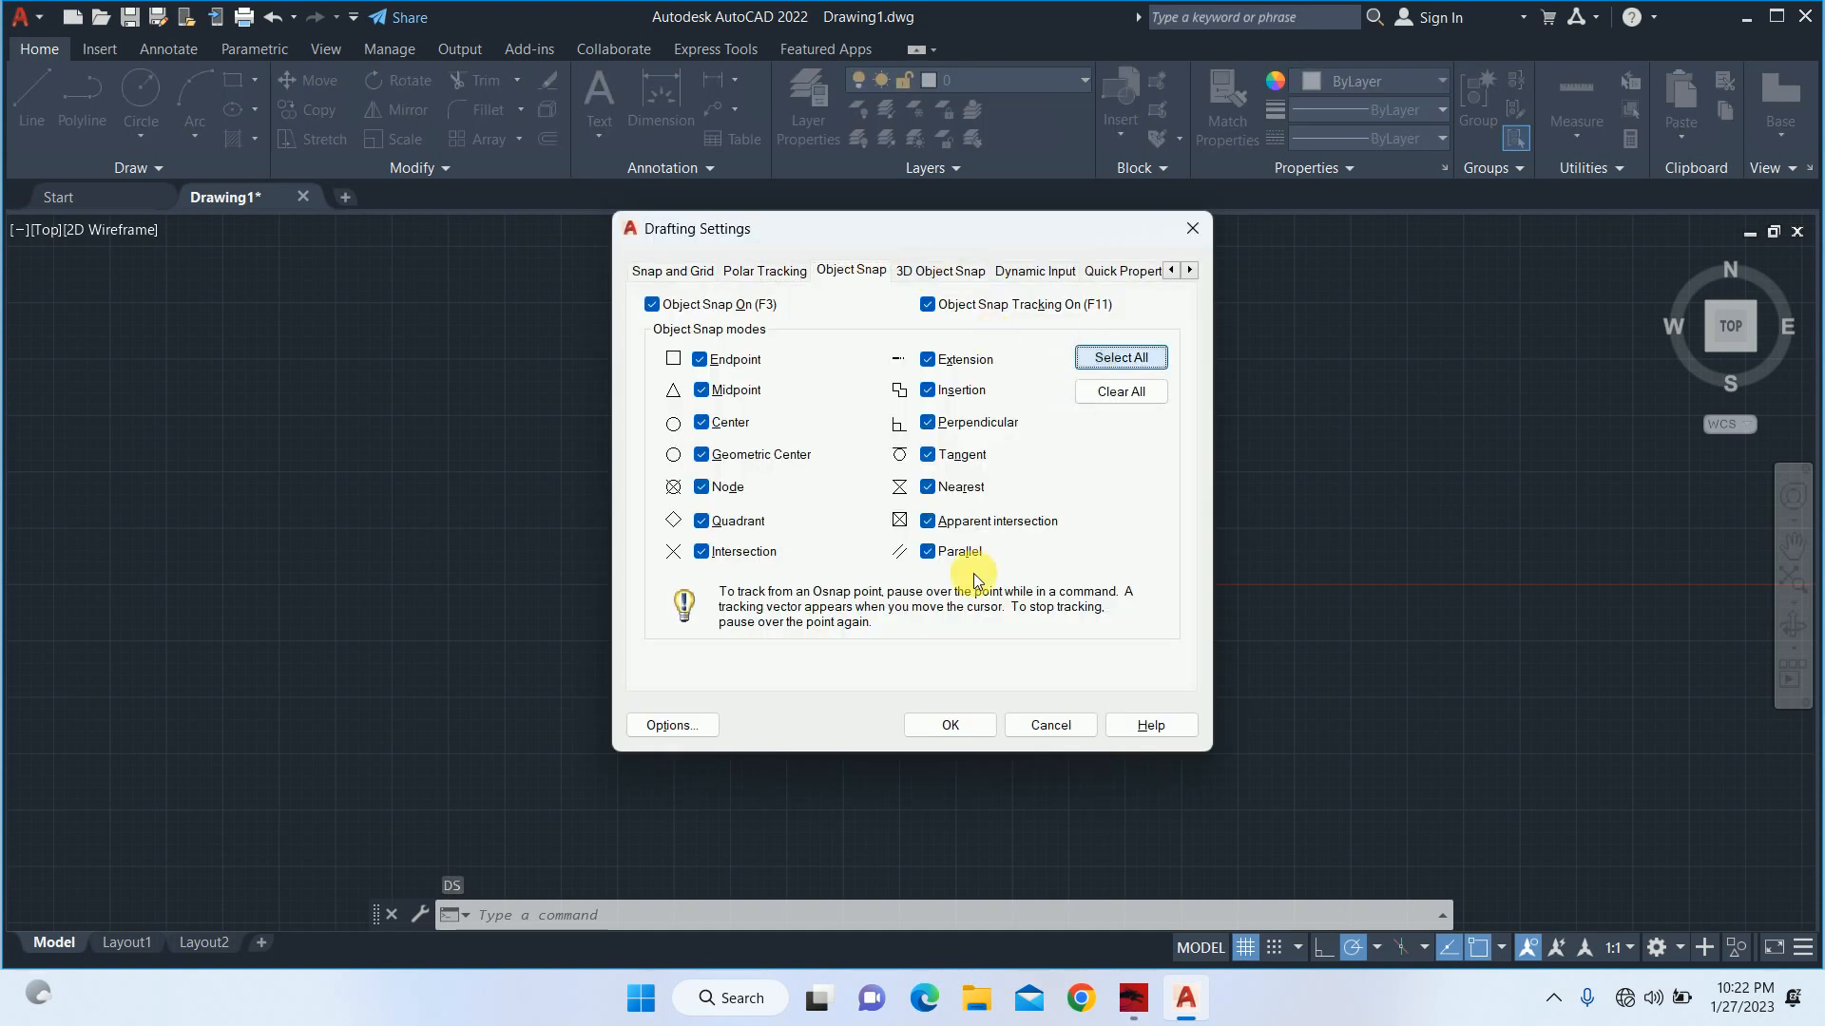
click(953, 725)
key(Escape)
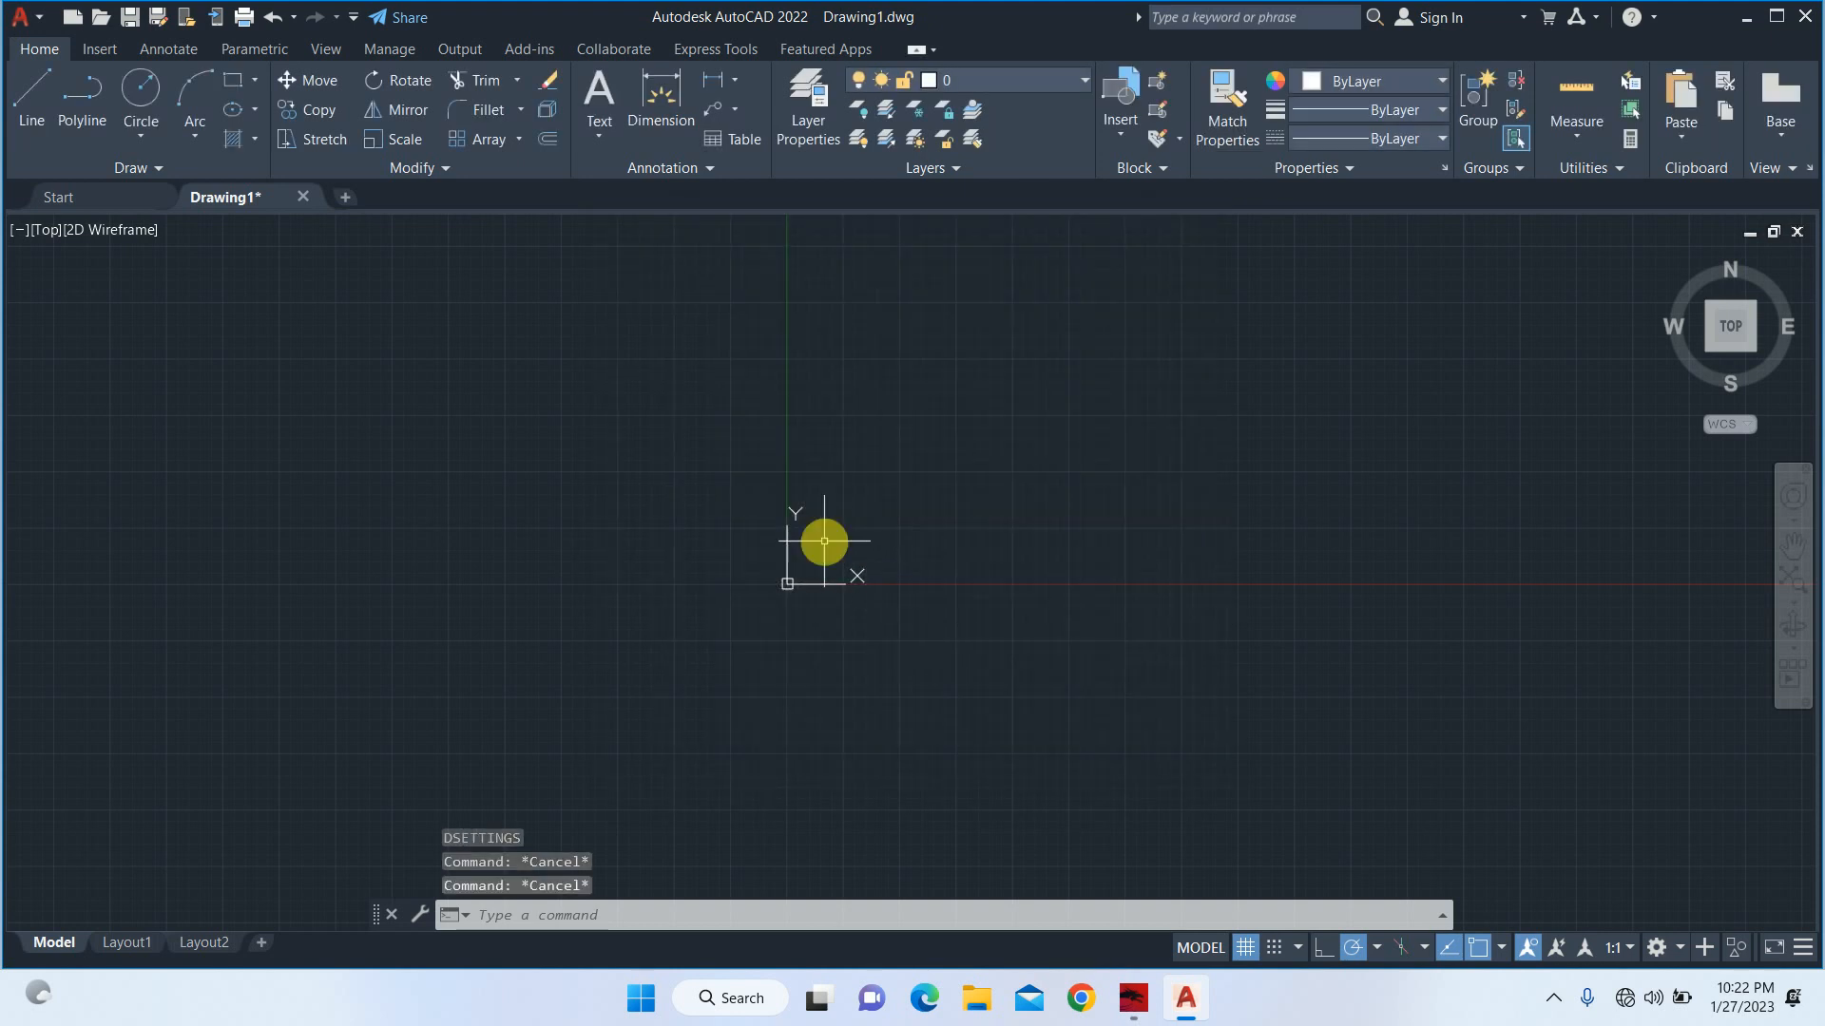
text(ds)
key(Return)
key(Escape)
key(Escape)
key(Escape)
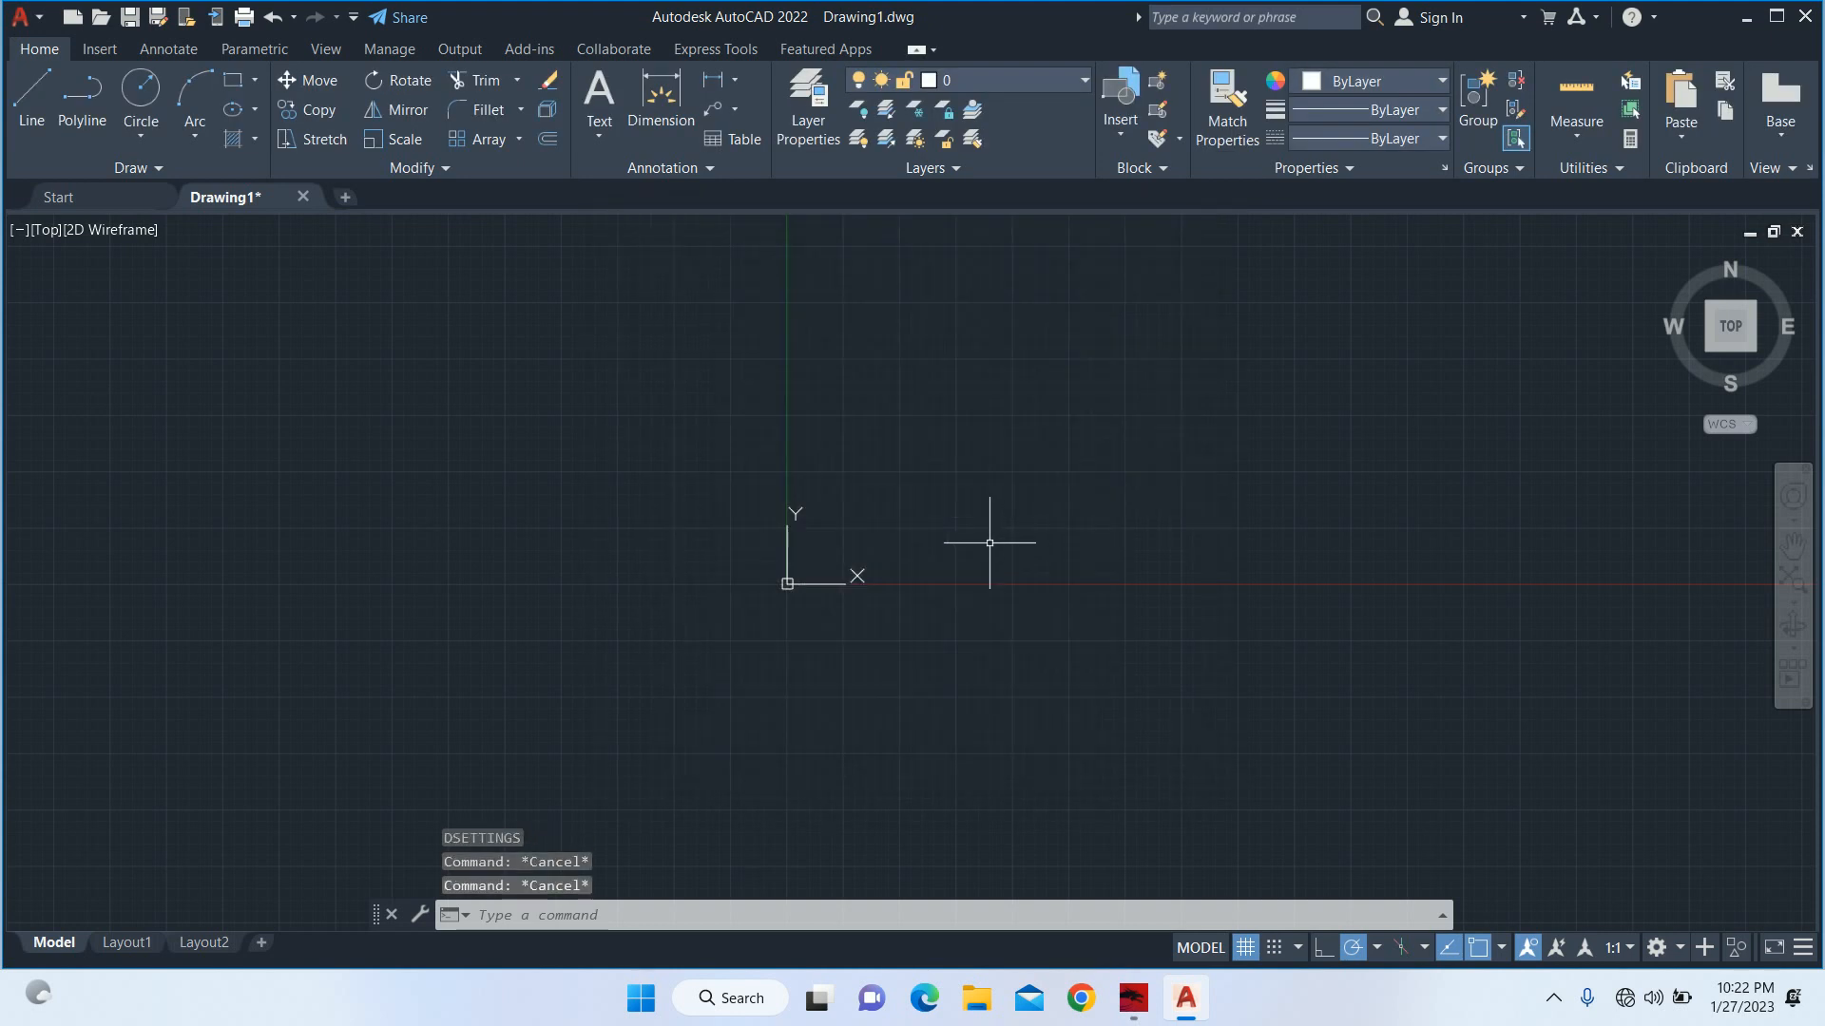
Turn on Ortho mode and maximize the drawing area with Clean Screen.
click(1330, 946)
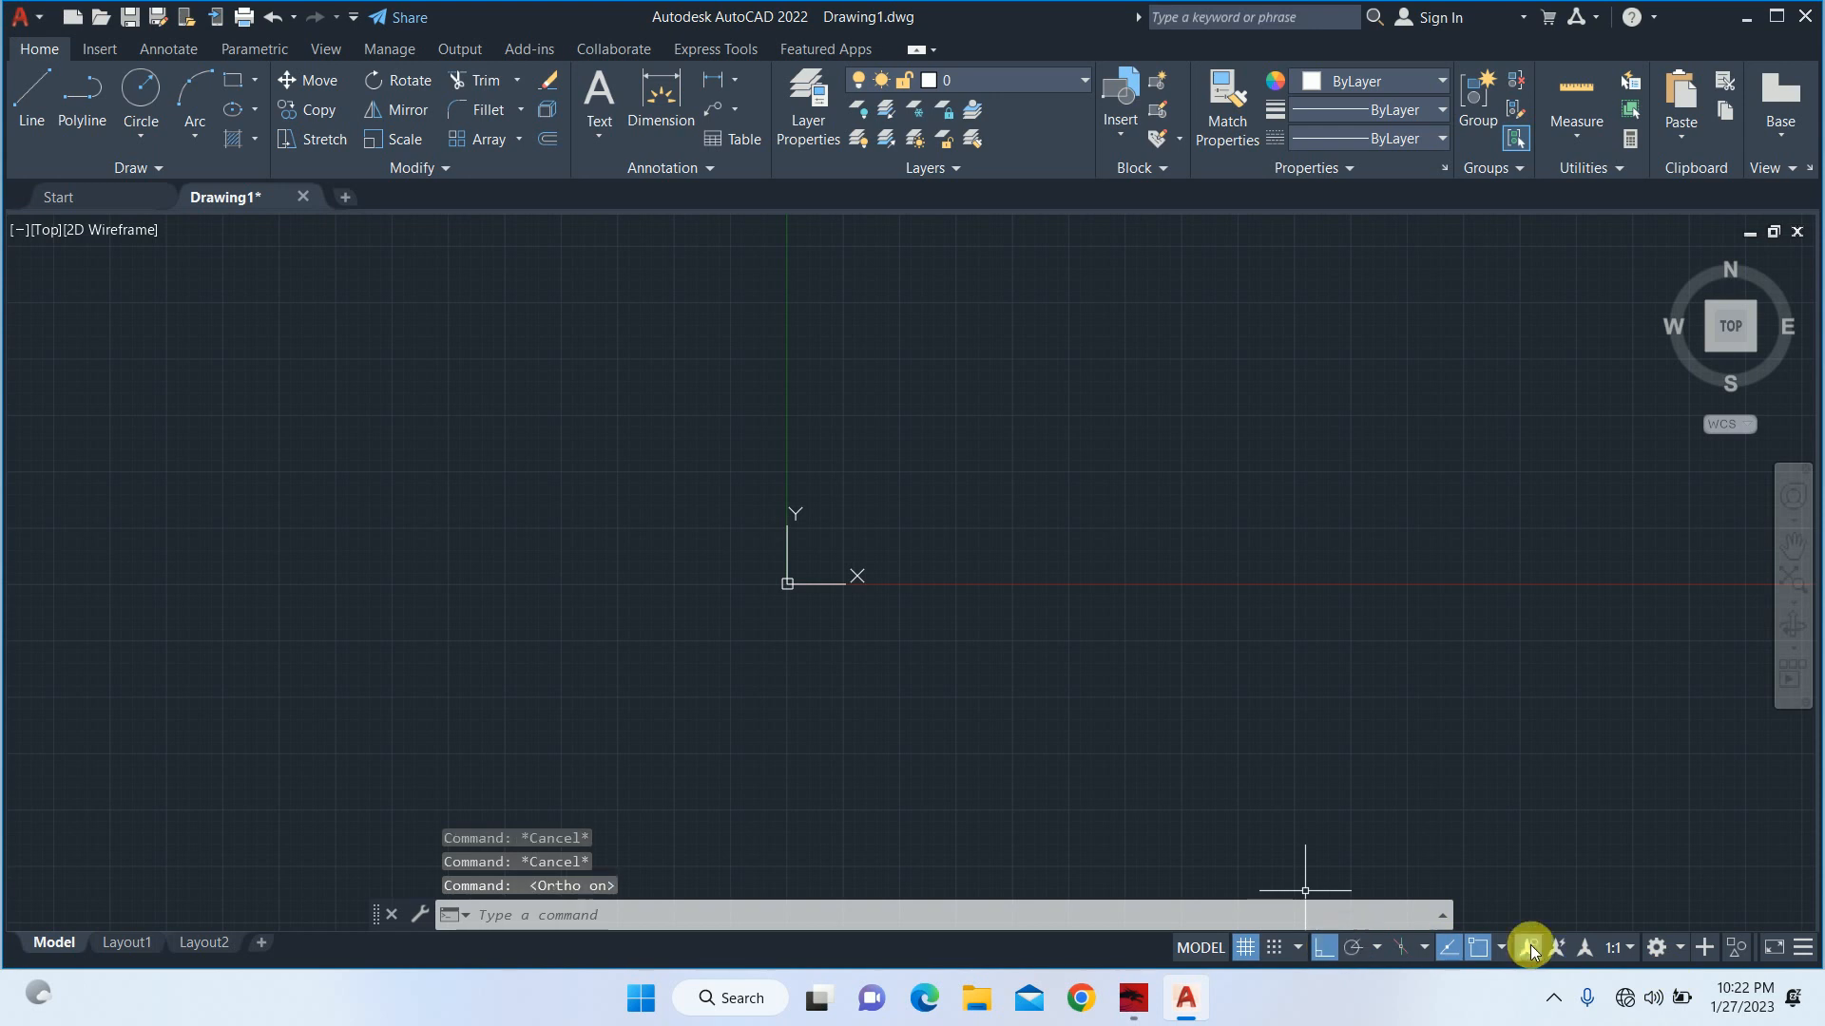
click(1776, 950)
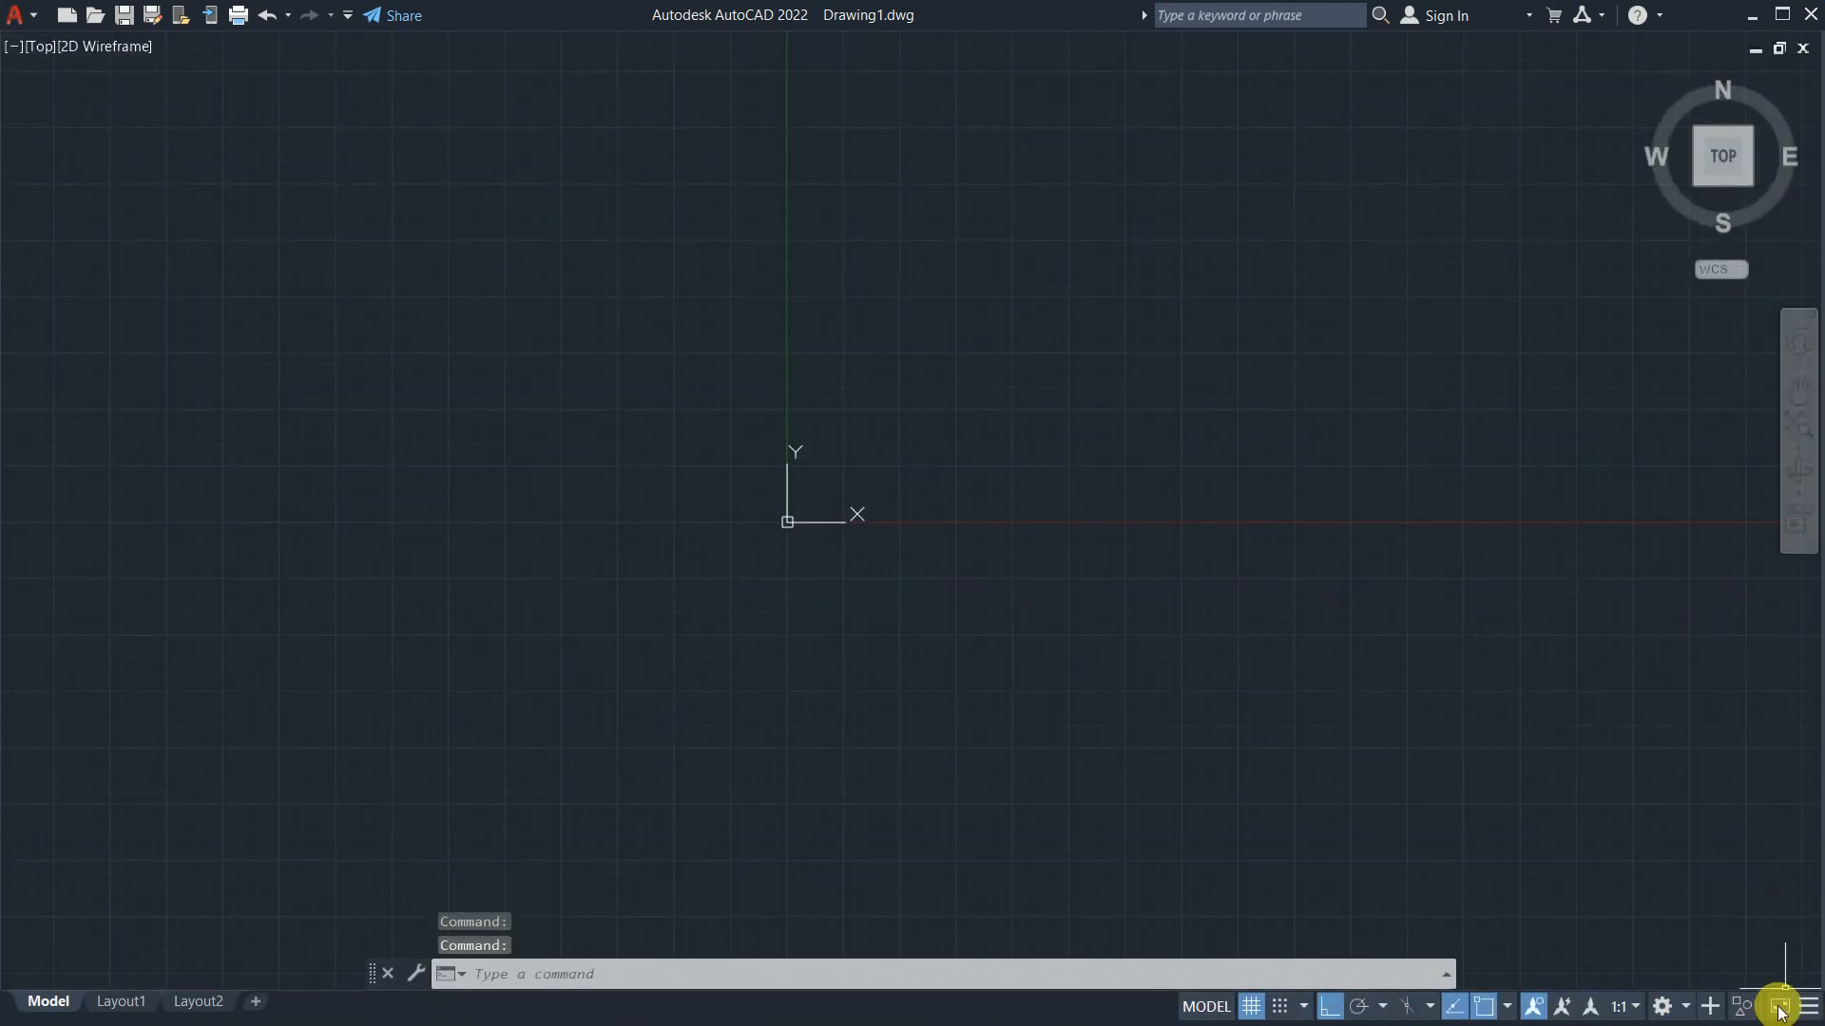
Exit Clean Screen and turn off dynamic input after adding its toggle to the status bar.
click(1778, 1003)
click(1803, 947)
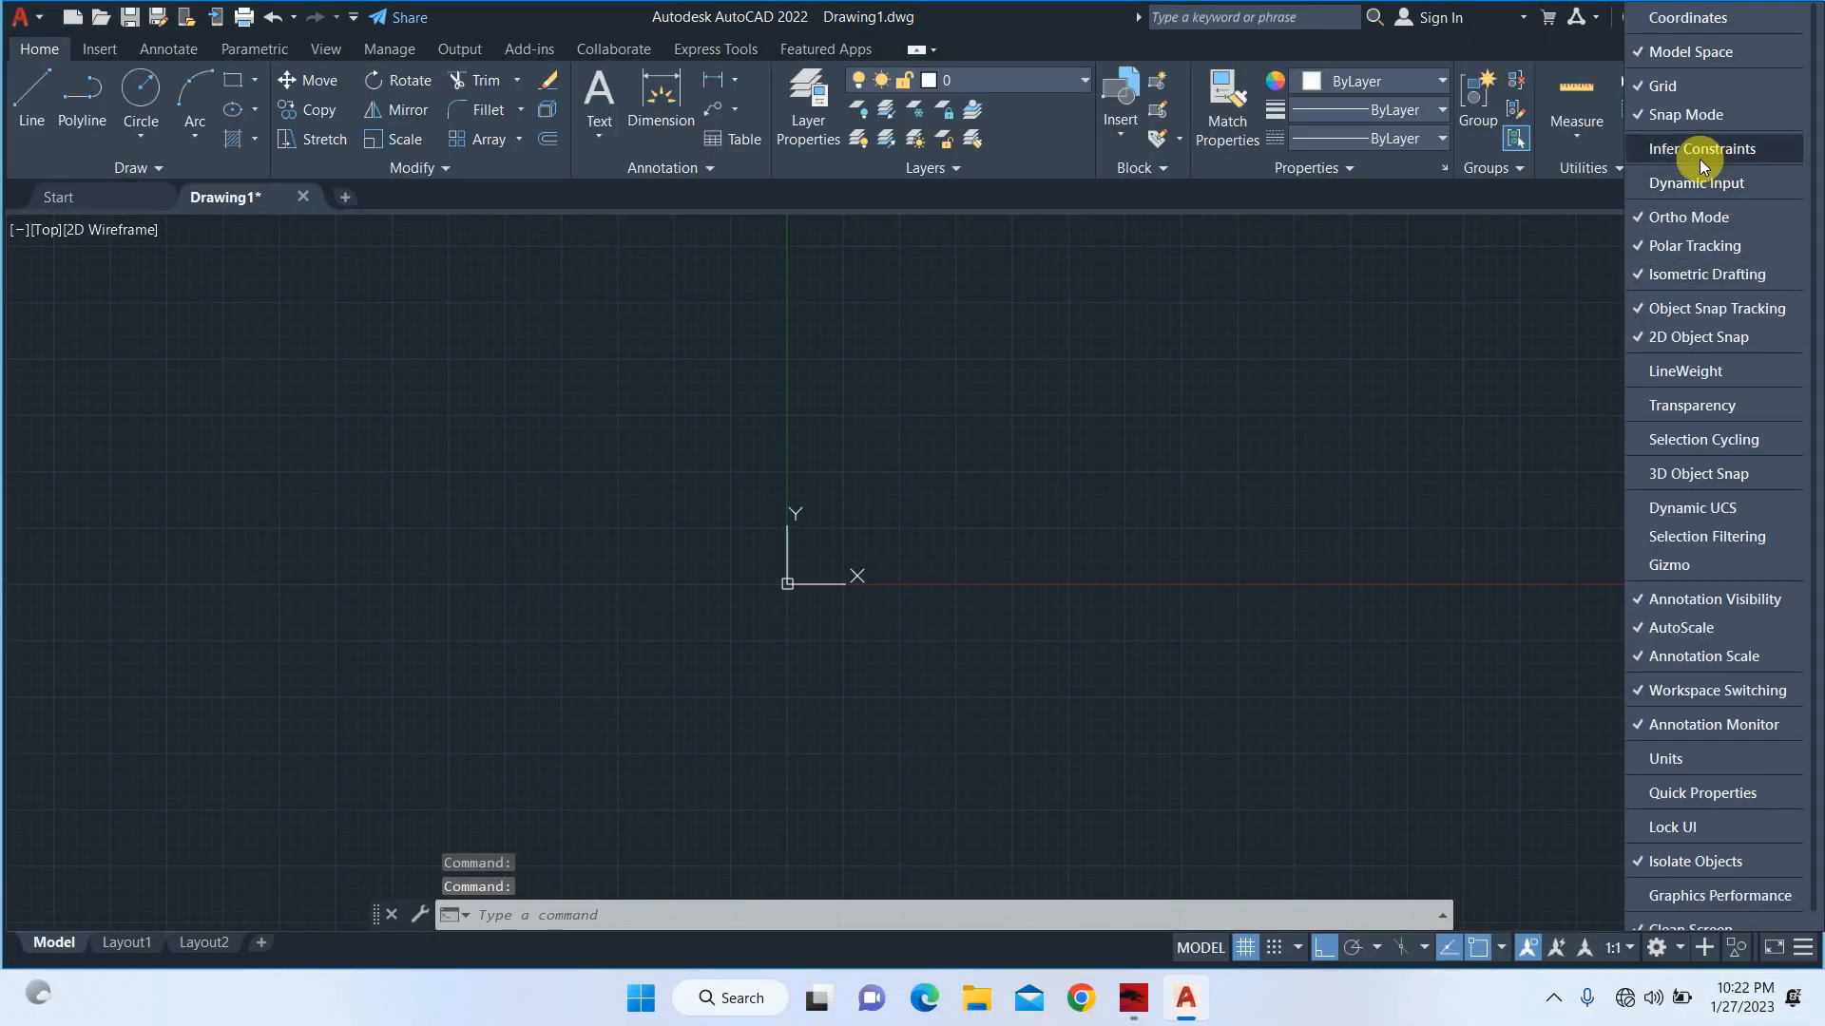
click(1684, 184)
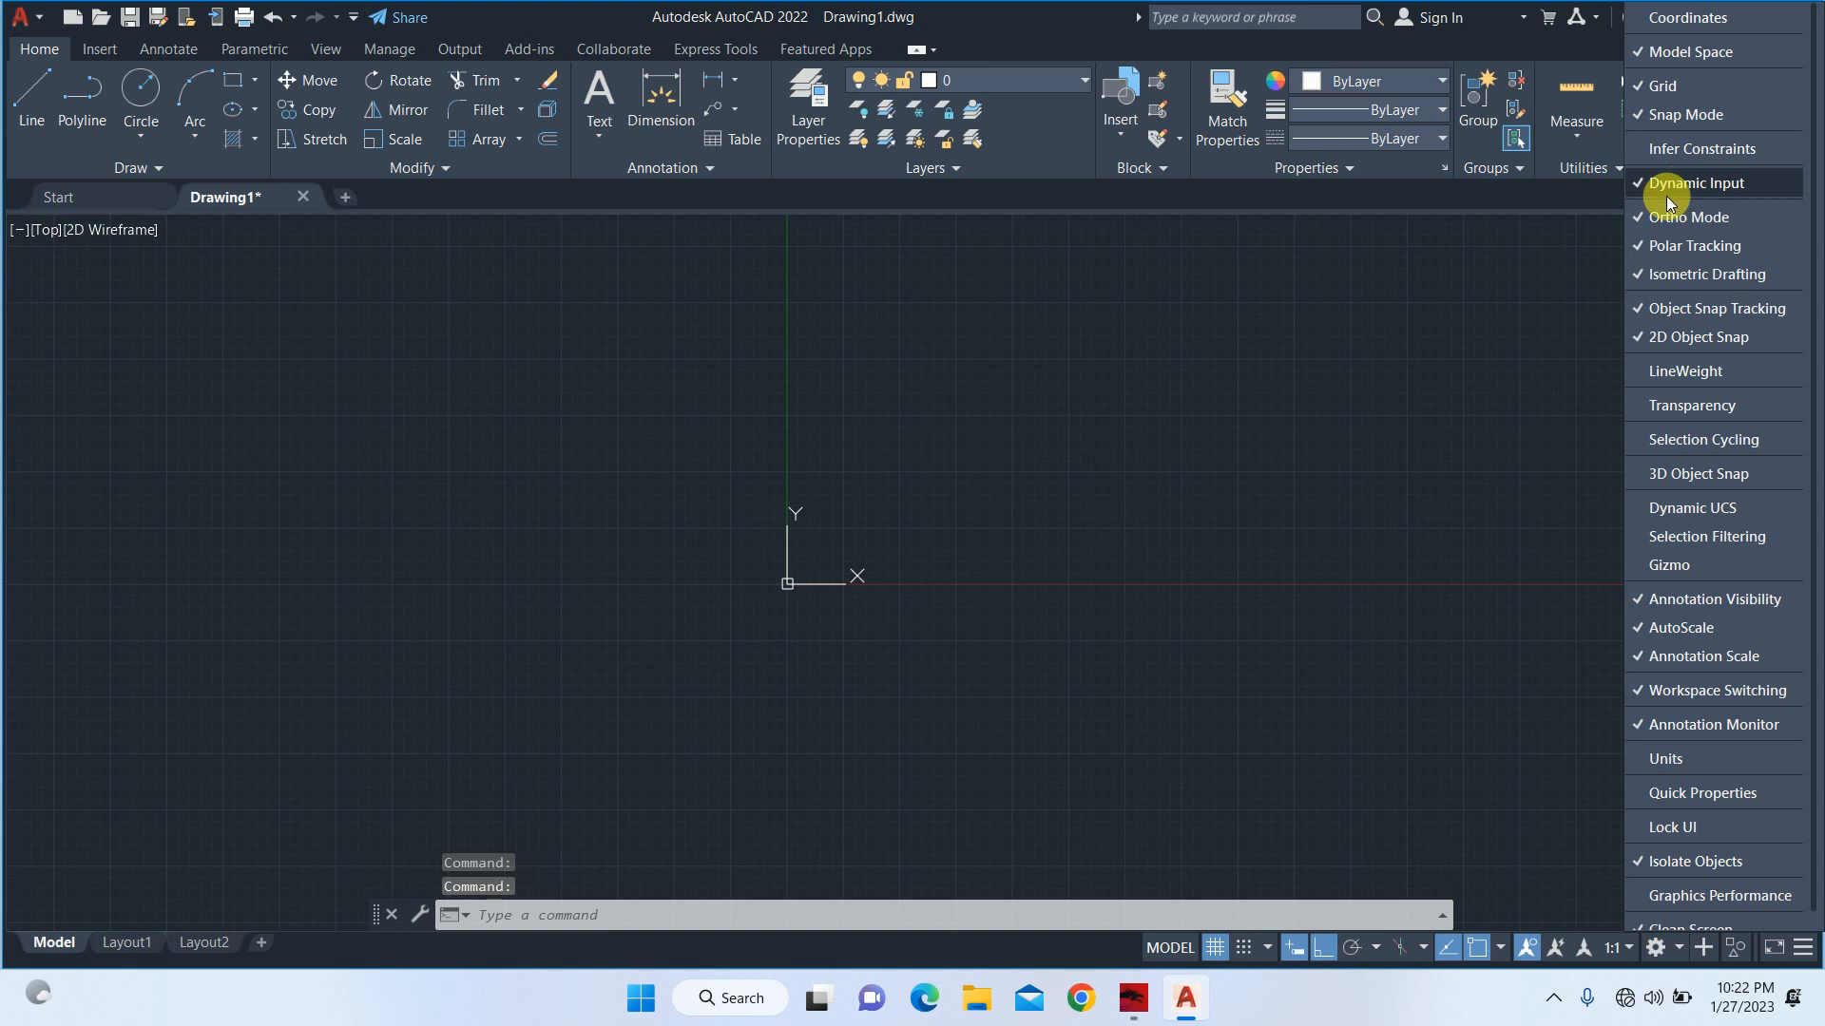
click(1292, 958)
Add the Quick Properties toggle to the status bar.
click(1803, 947)
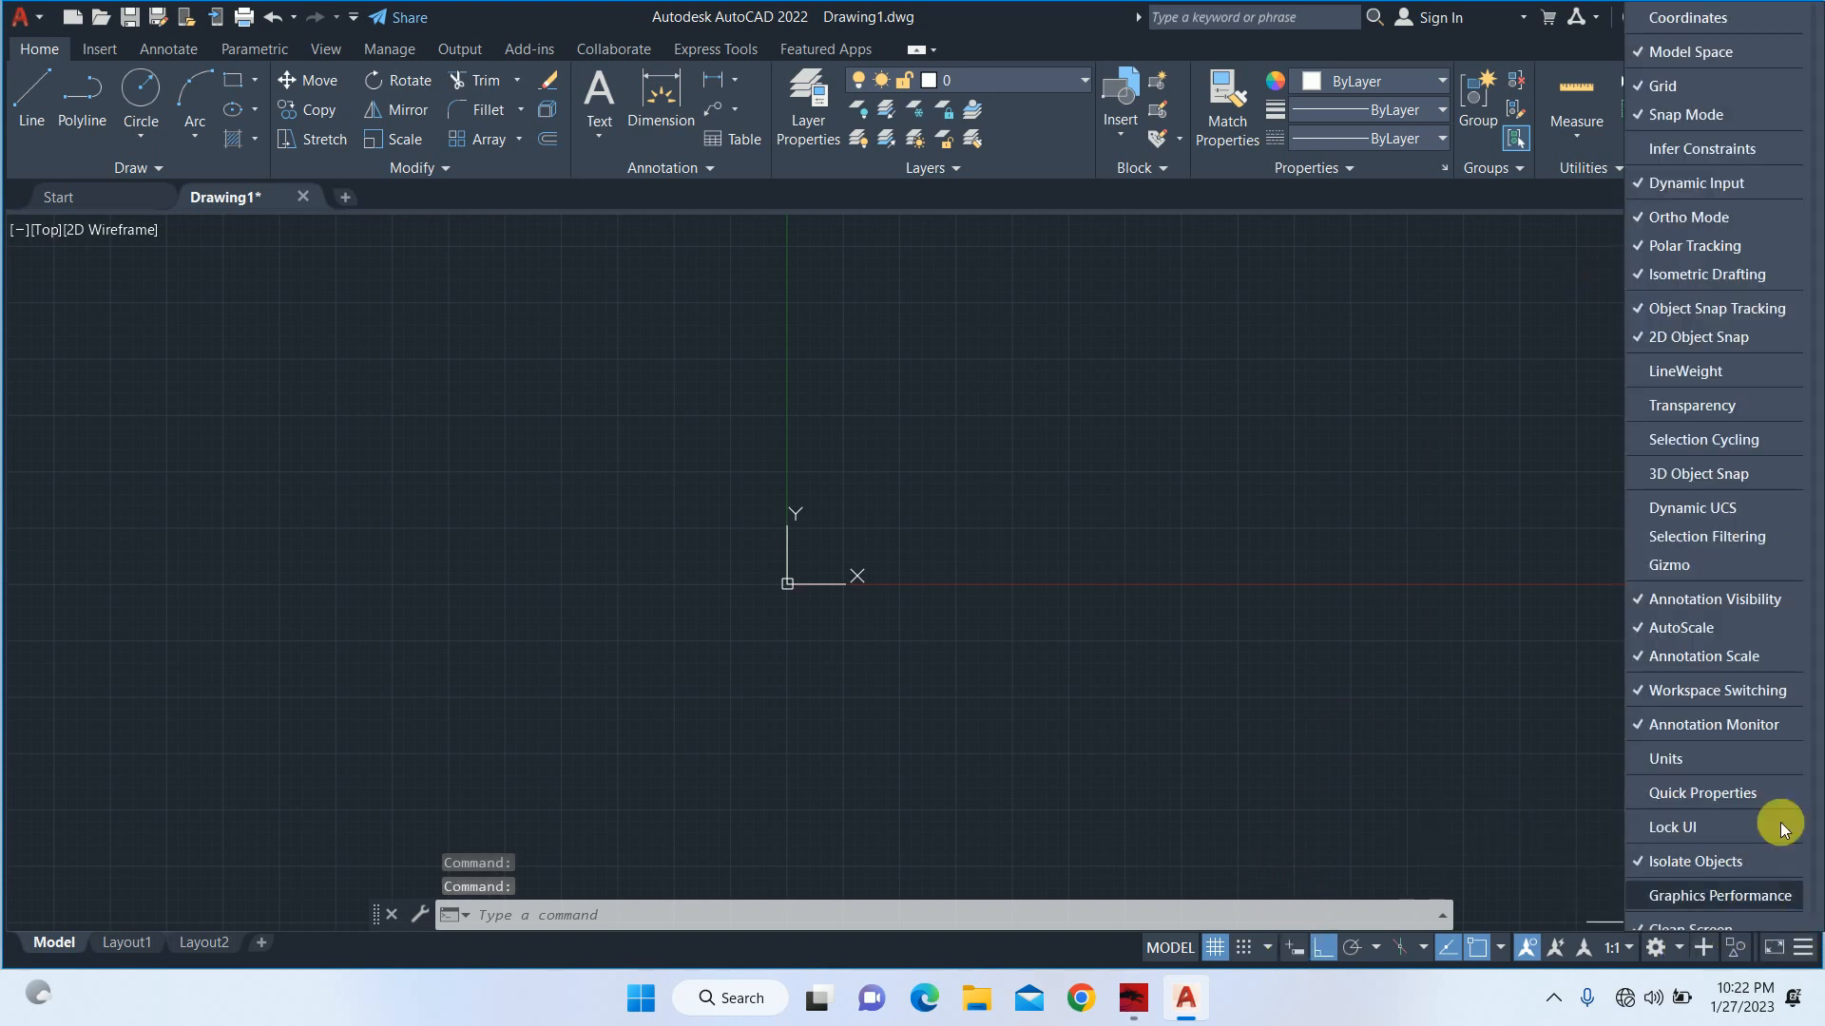
scroll(1701, 818, down, 1)
click(1690, 765)
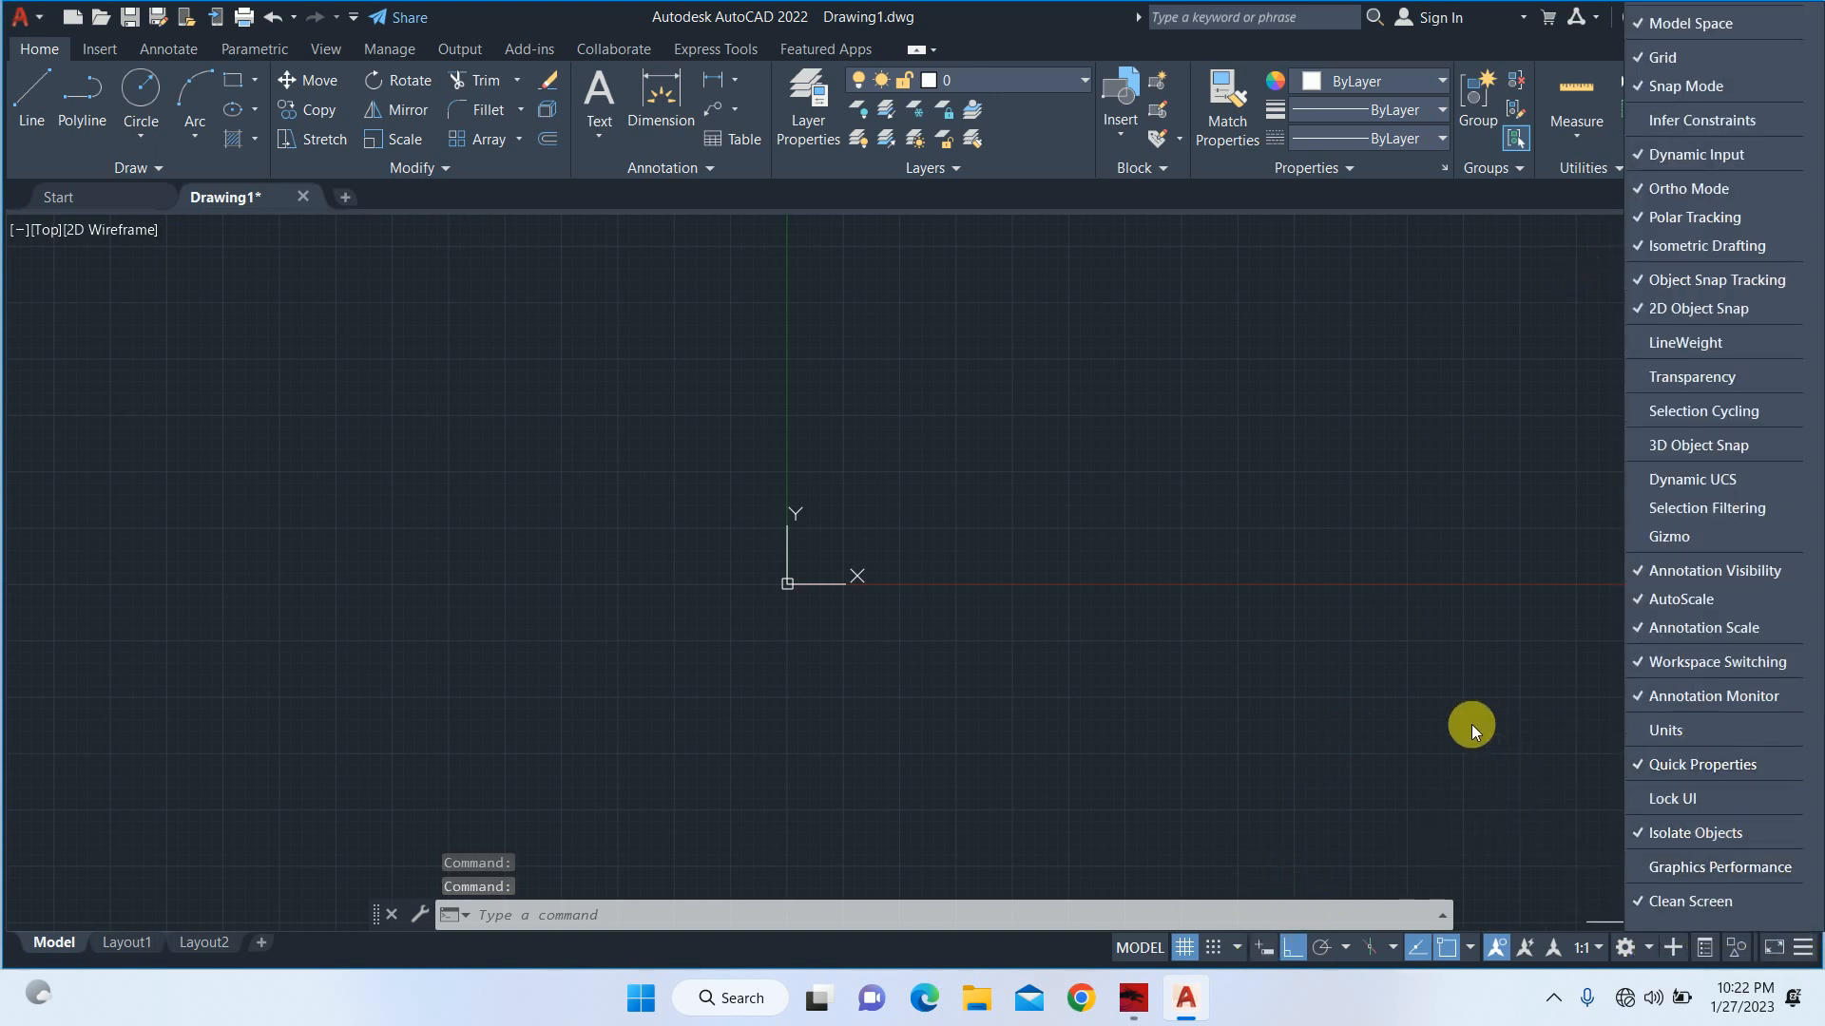
key(Escape)
key(Escape)
key(Escape)
key(Escape)
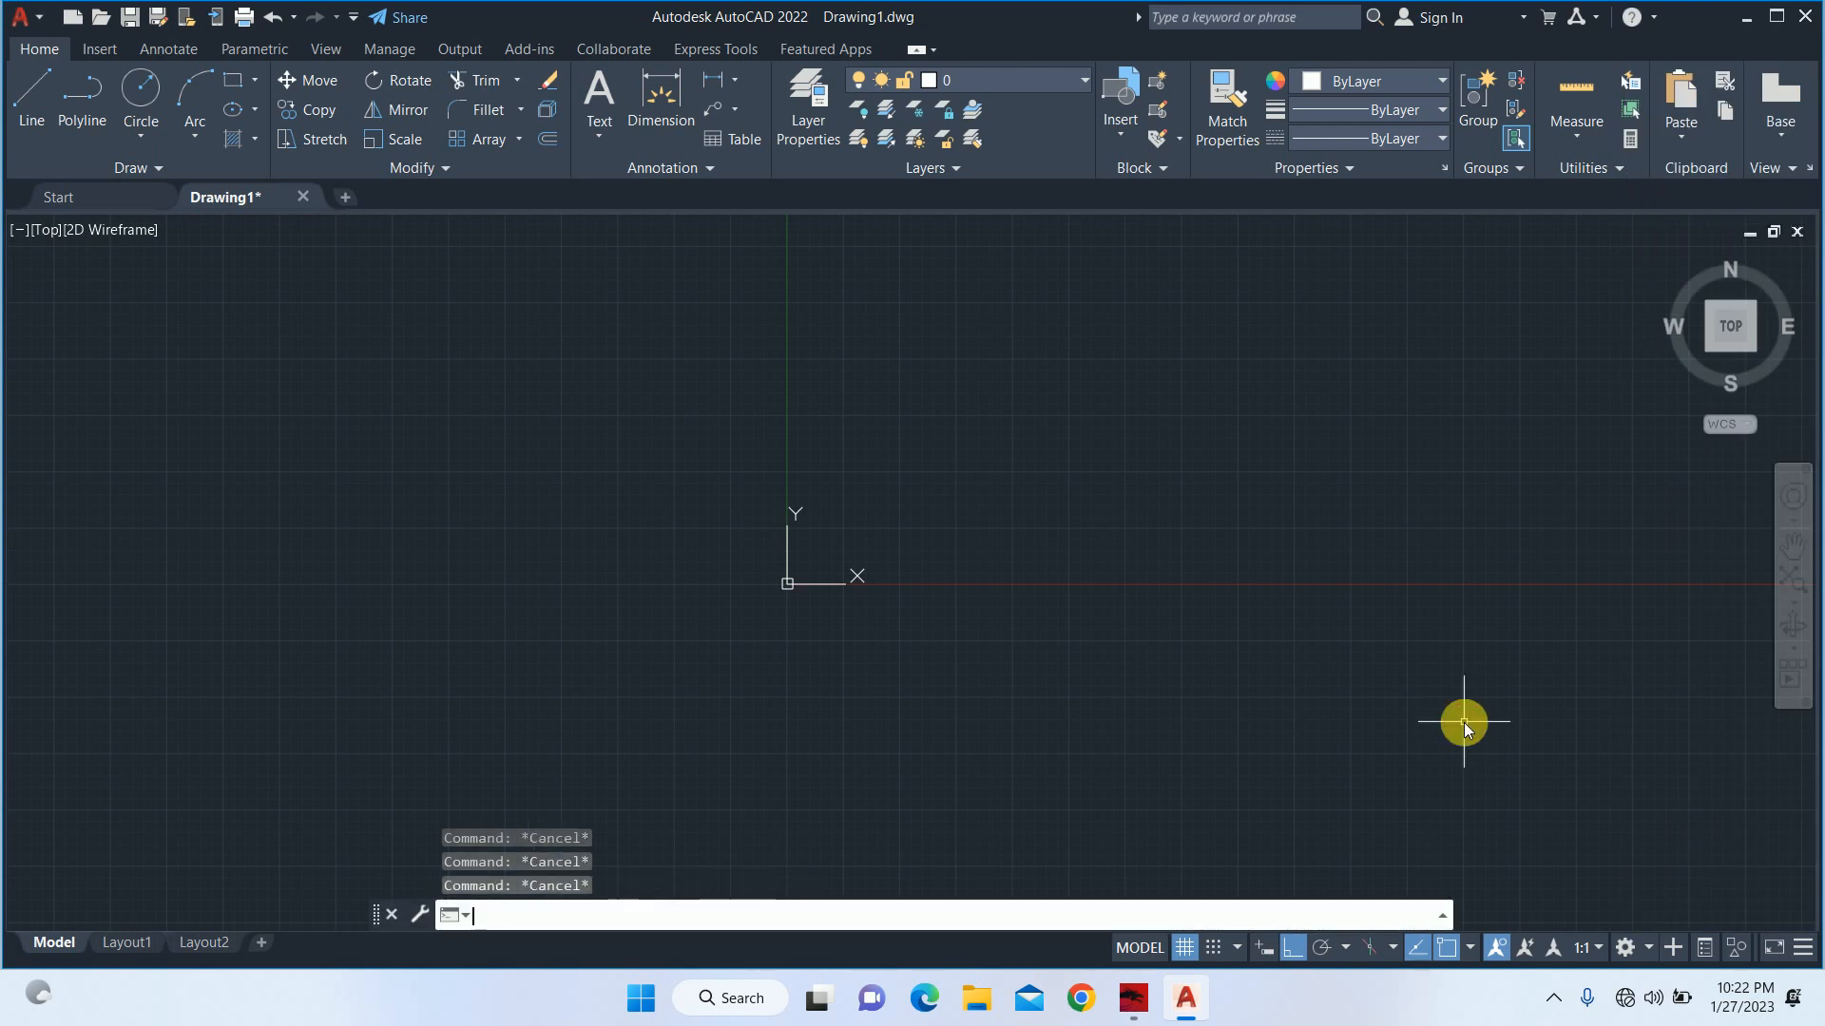
Set the crosshair size to 10 in the display options.
text(op)
key(Return)
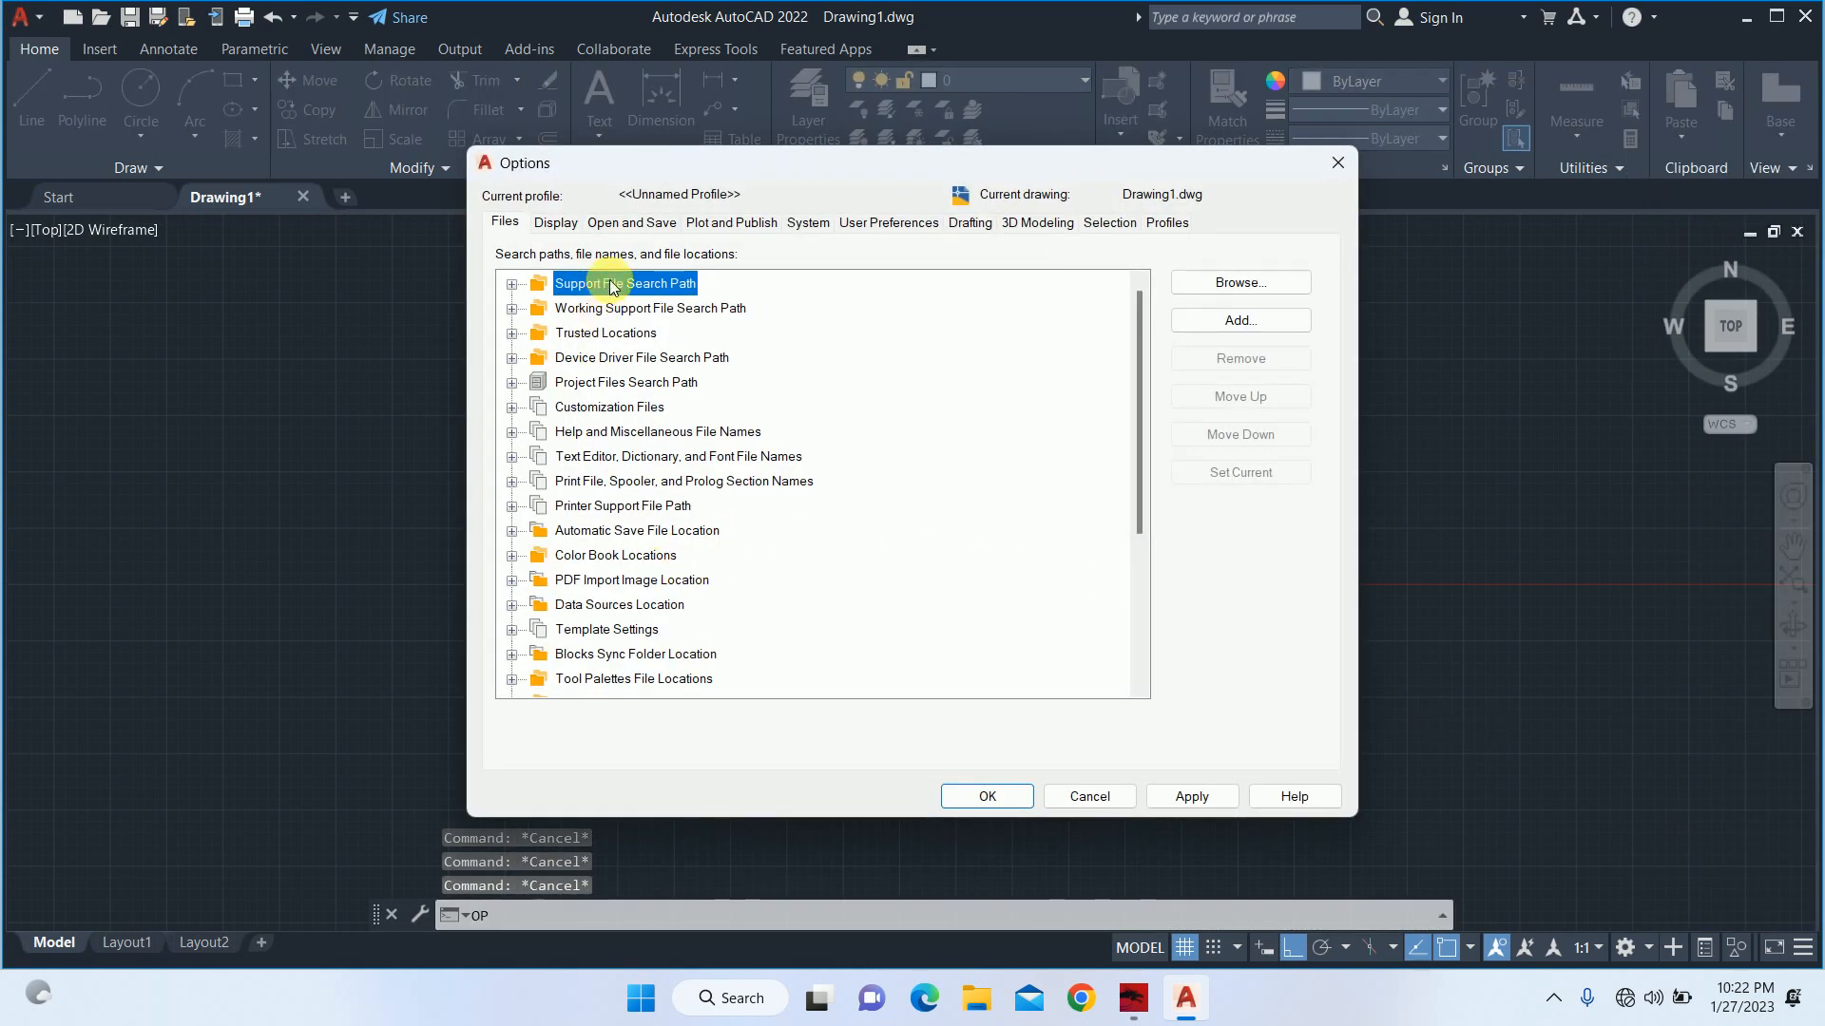
click(556, 221)
double_click(950, 568)
text(10)
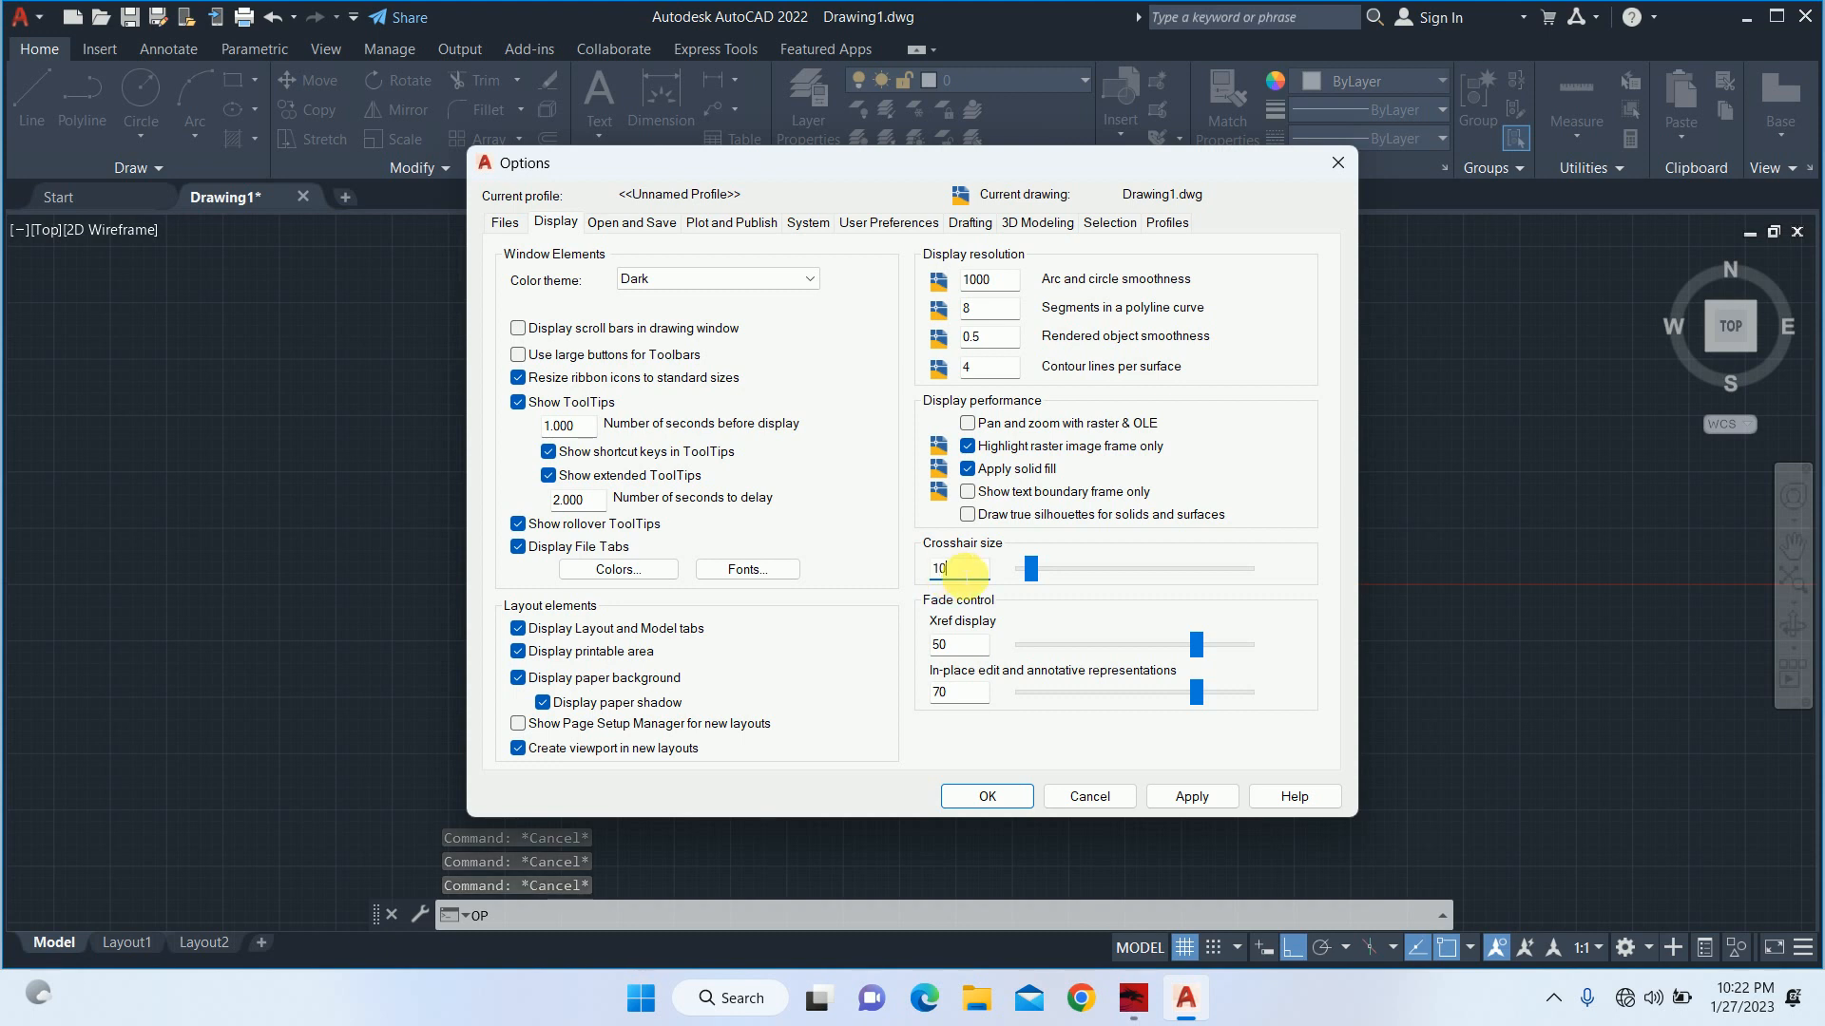
Enlarge the aperture size and the AutoSnap marker size to about three quarters of their ranges in the drafting options.
click(968, 222)
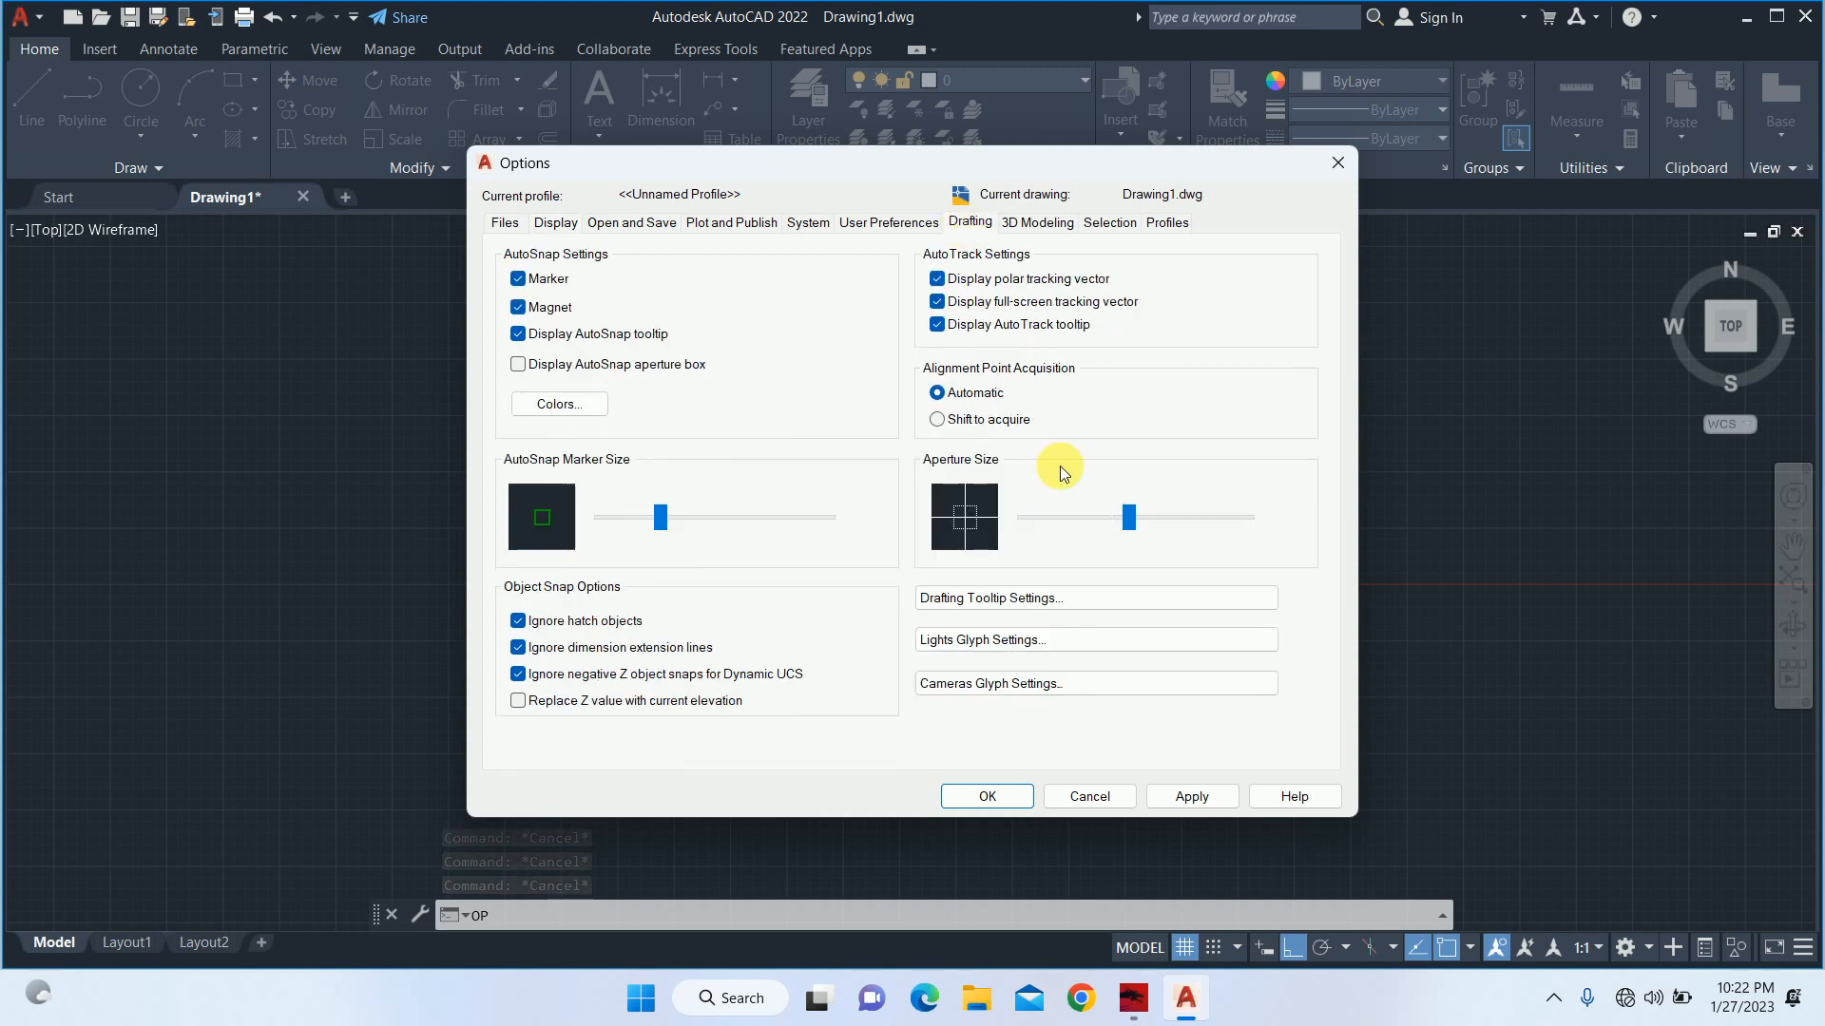
mouse_move(1133, 522)
mouse_down()
mouse_move(1217, 521)
mouse_move(1200, 519)
mouse_up()
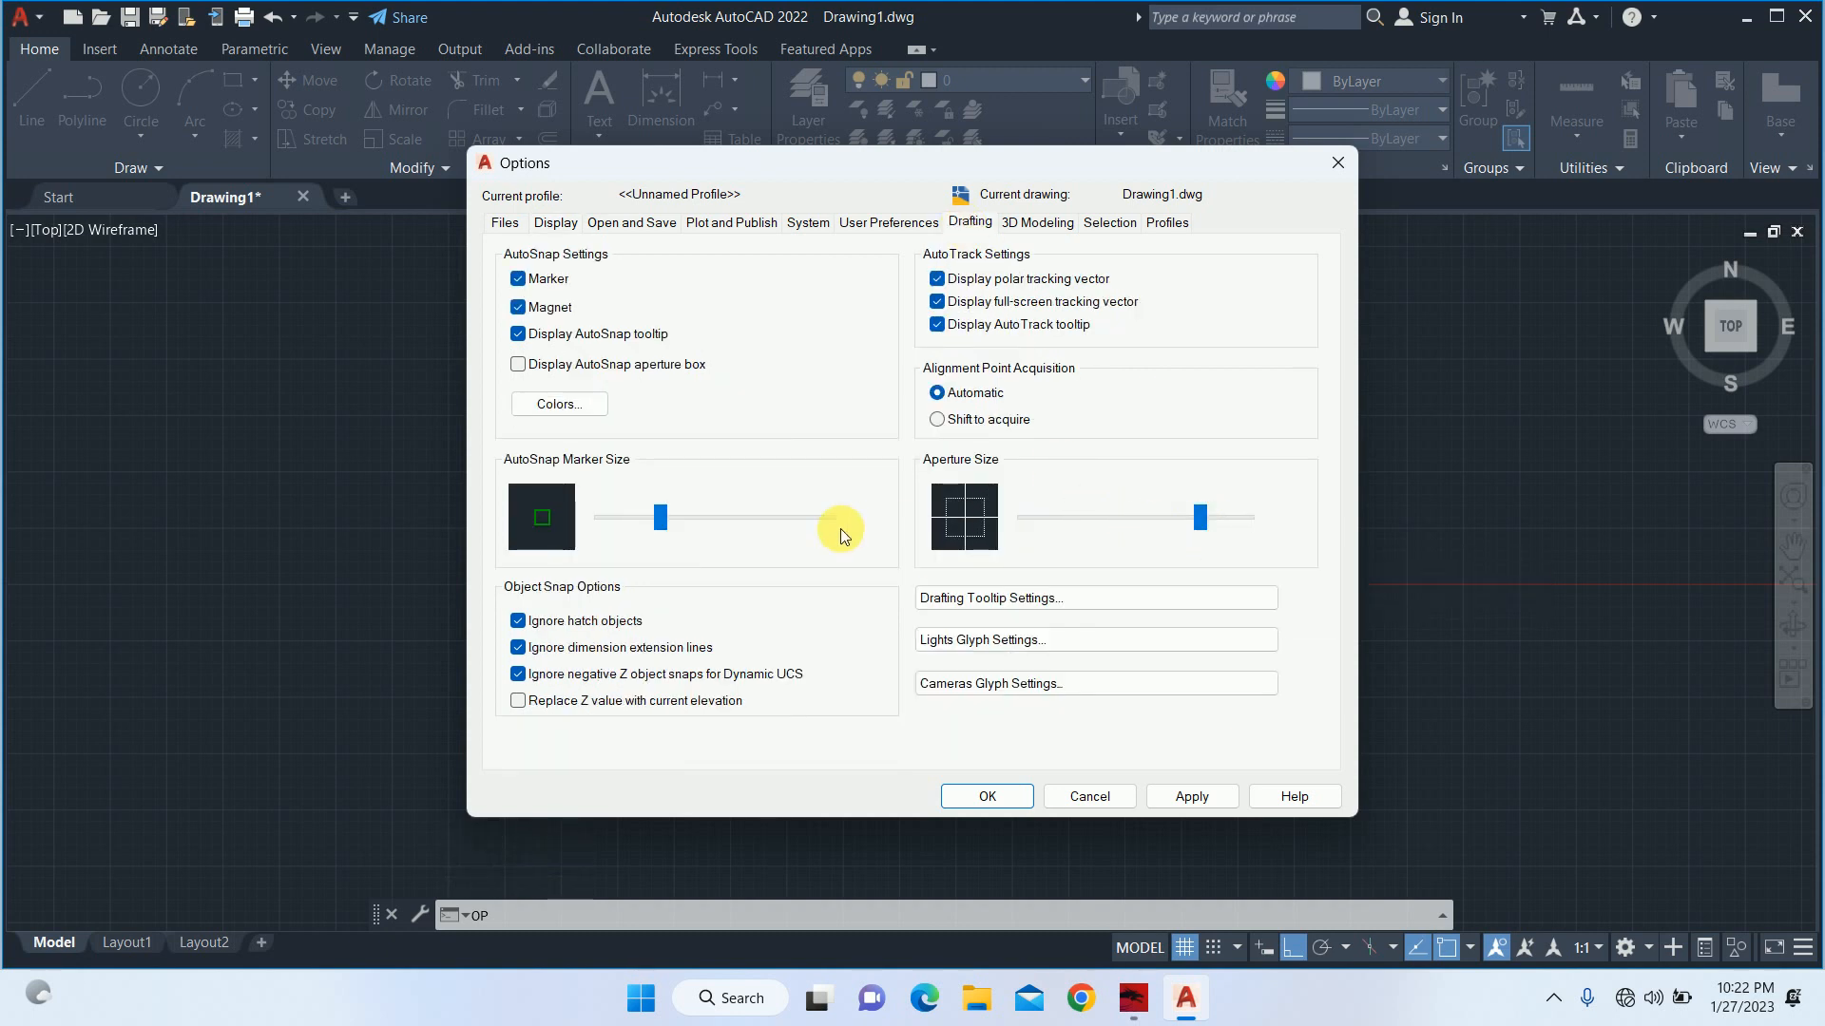
mouse_move(658, 514)
mouse_down()
mouse_move(803, 520)
mouse_move(780, 518)
mouse_up()
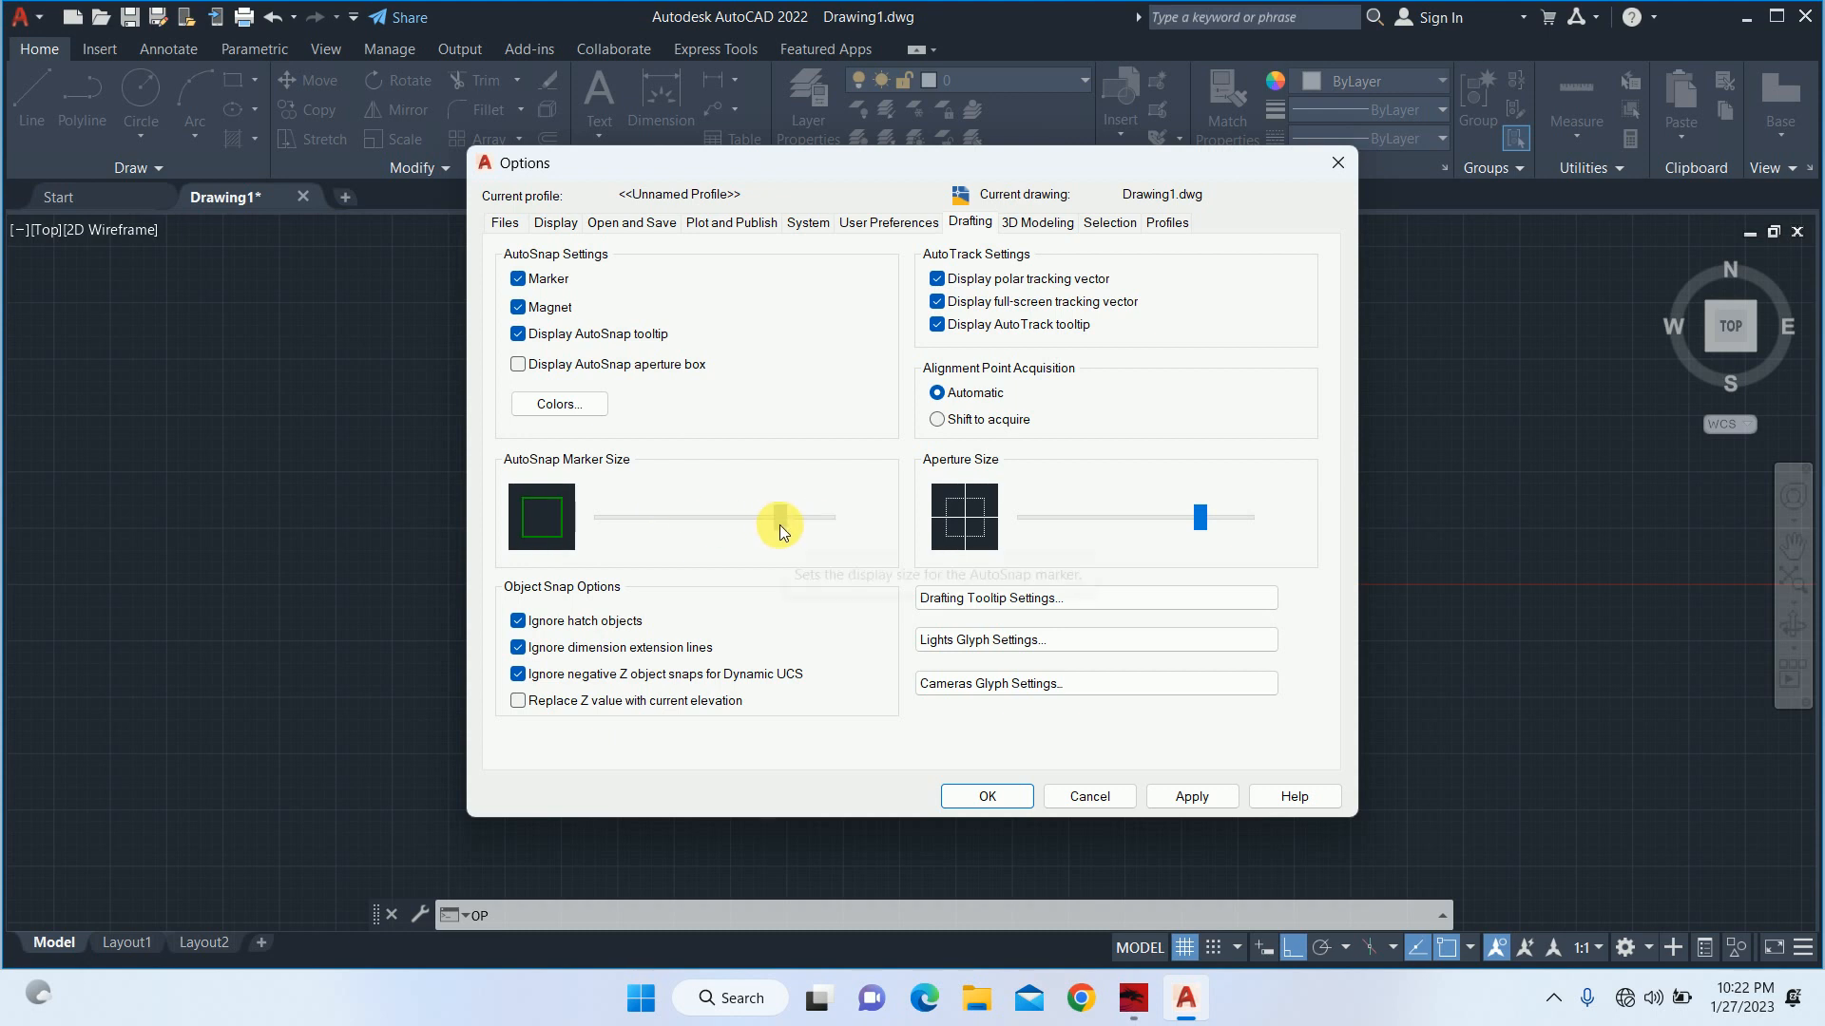
Enlarge the grip size and pickbox size to about three quarters of their ranges, and apply the options.
click(1109, 221)
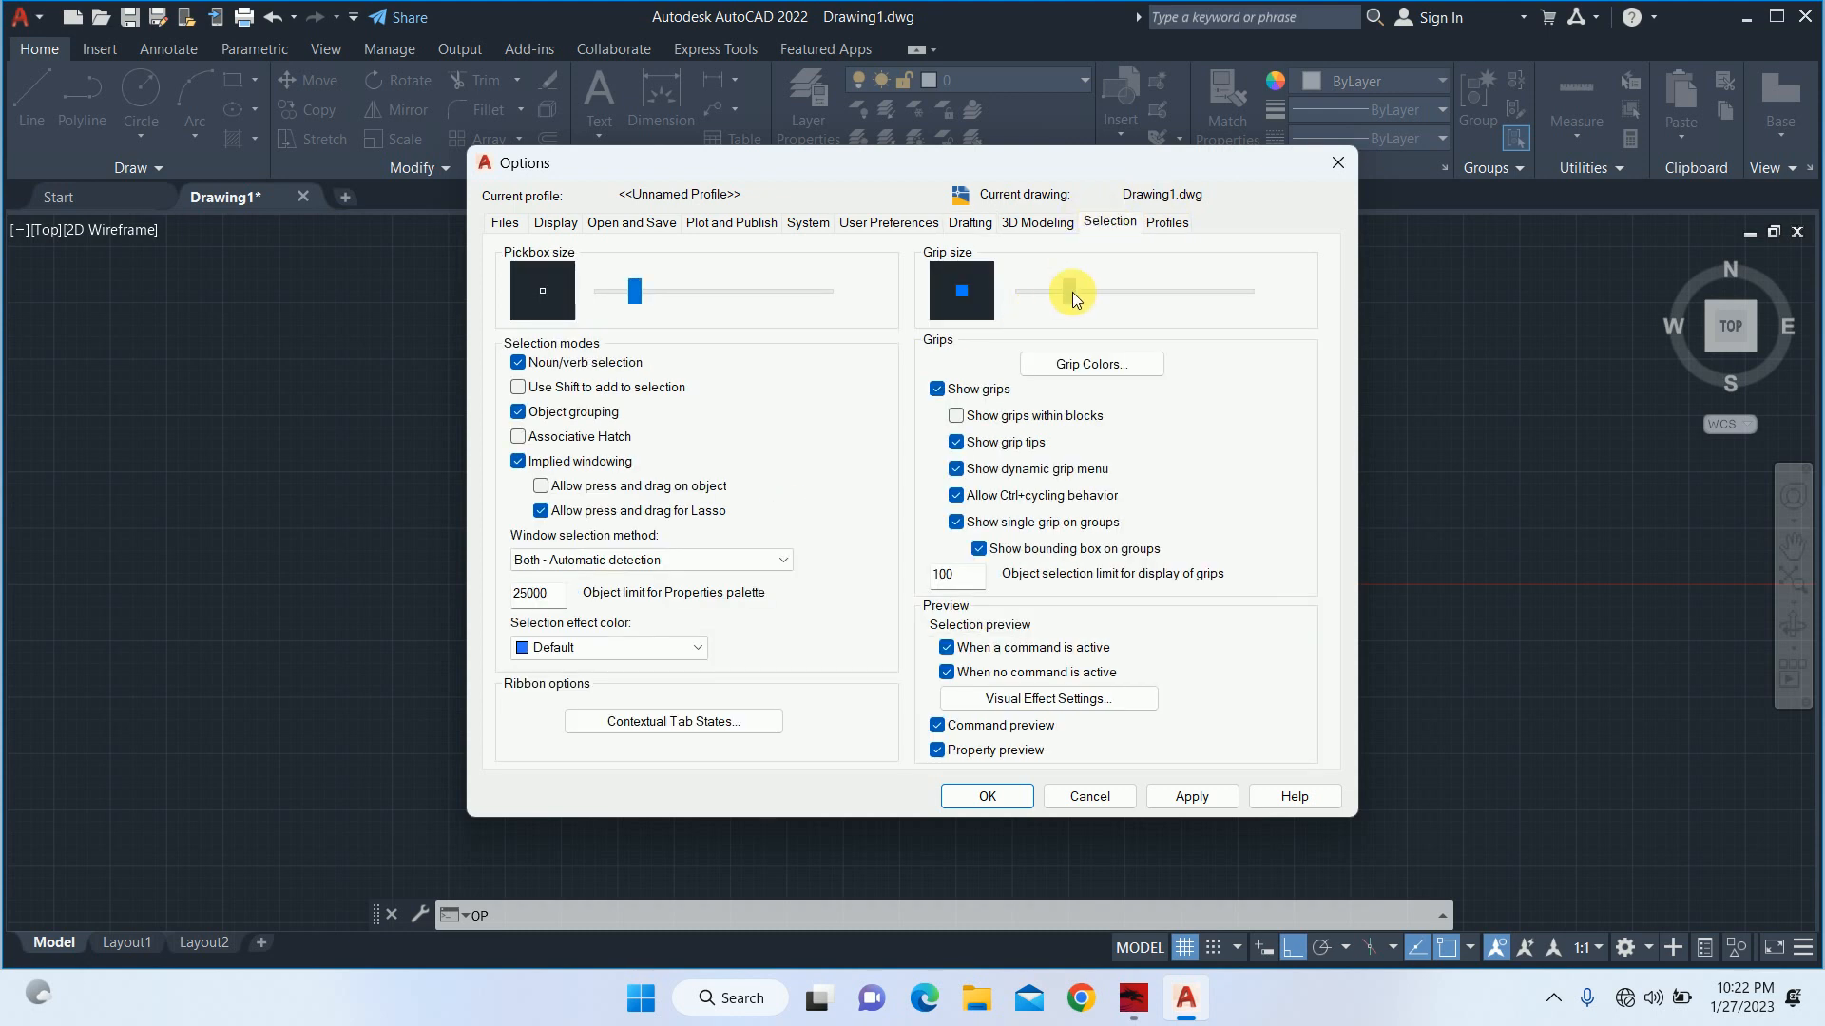
drag(1072, 292, 1199, 299)
drag(634, 290, 778, 311)
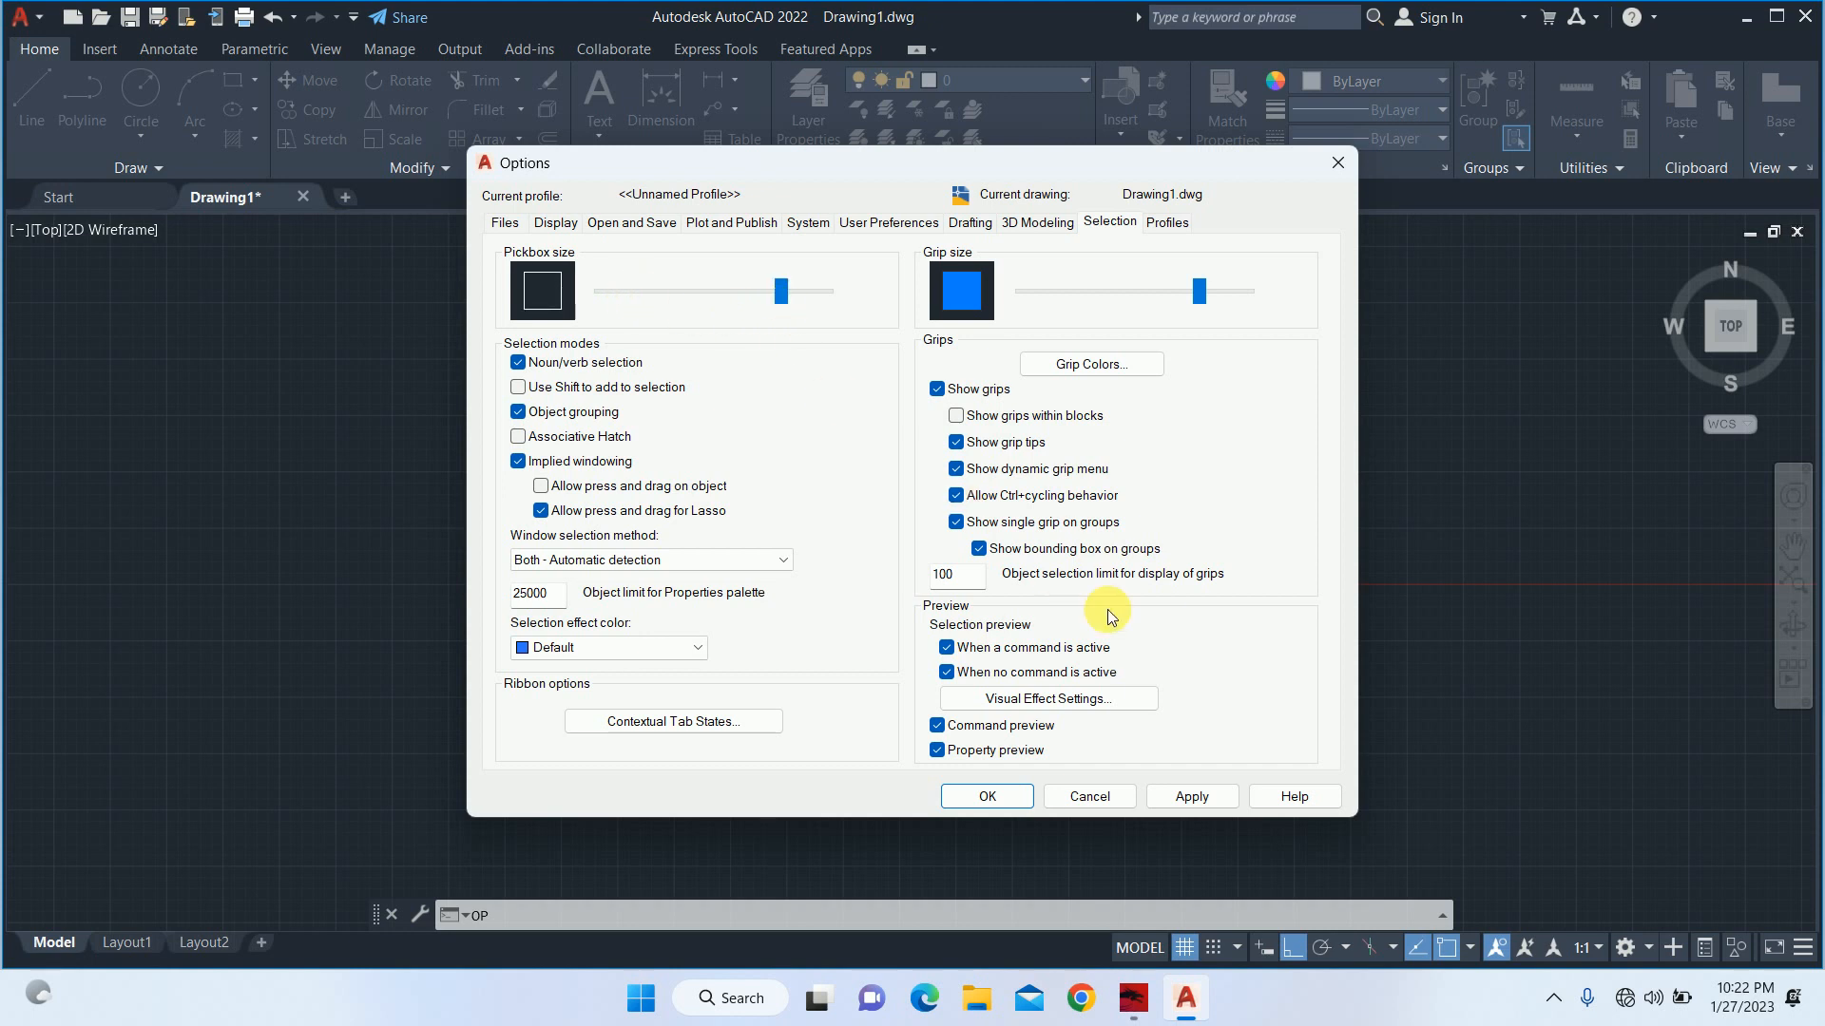
click(1183, 790)
click(1007, 795)
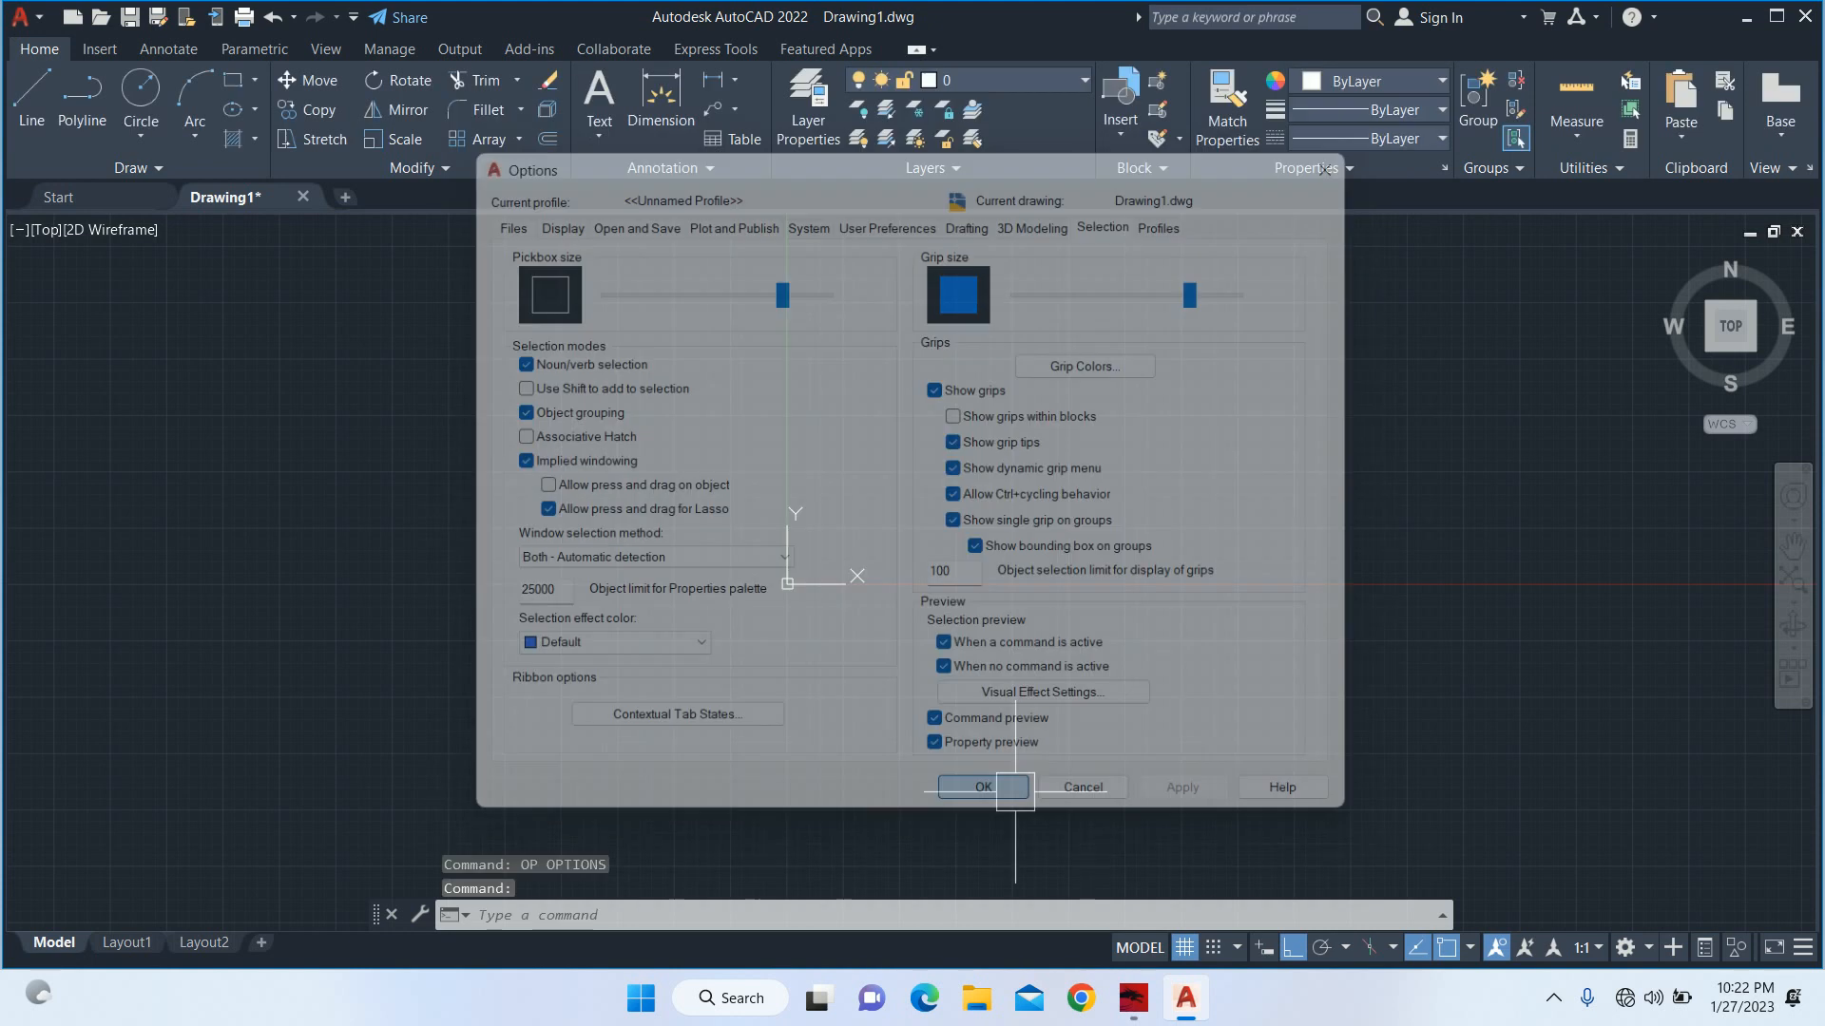
key(Escape)
key(Escape)
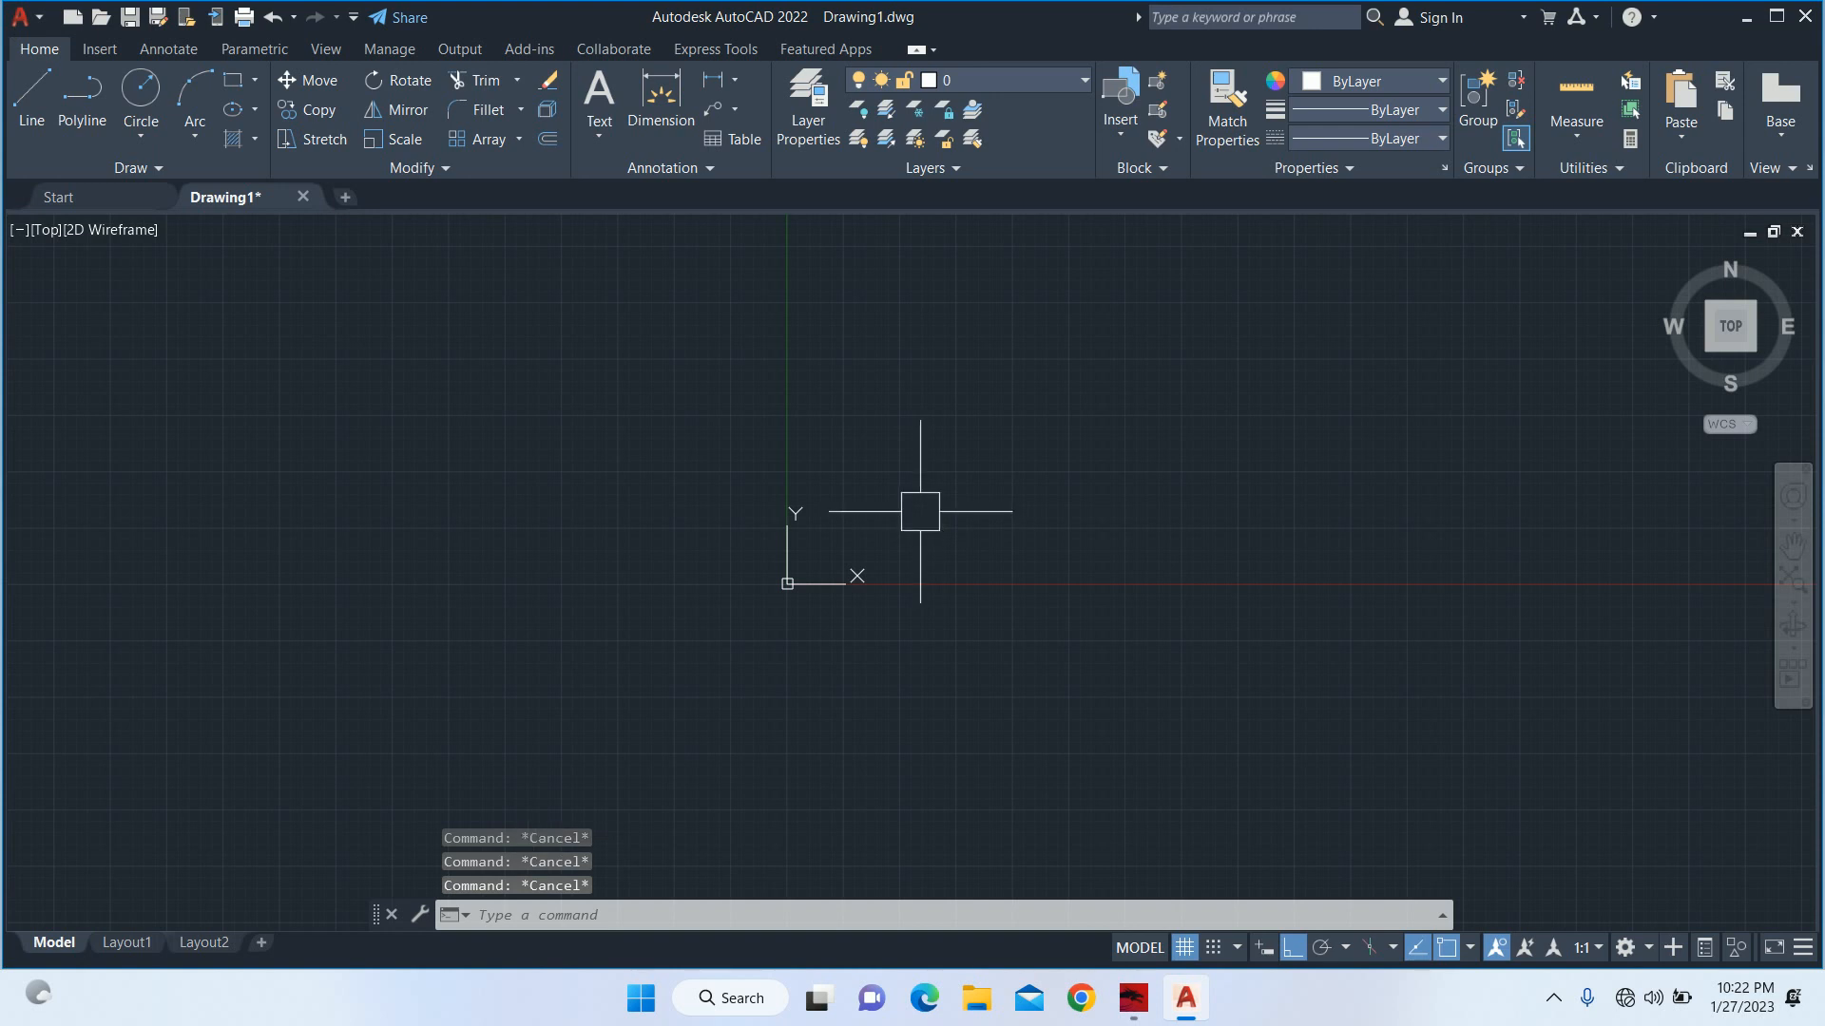
Draw a rectangle 30' long and 60' wide with its lower-left corner just above and right of the origin.
text(REC)
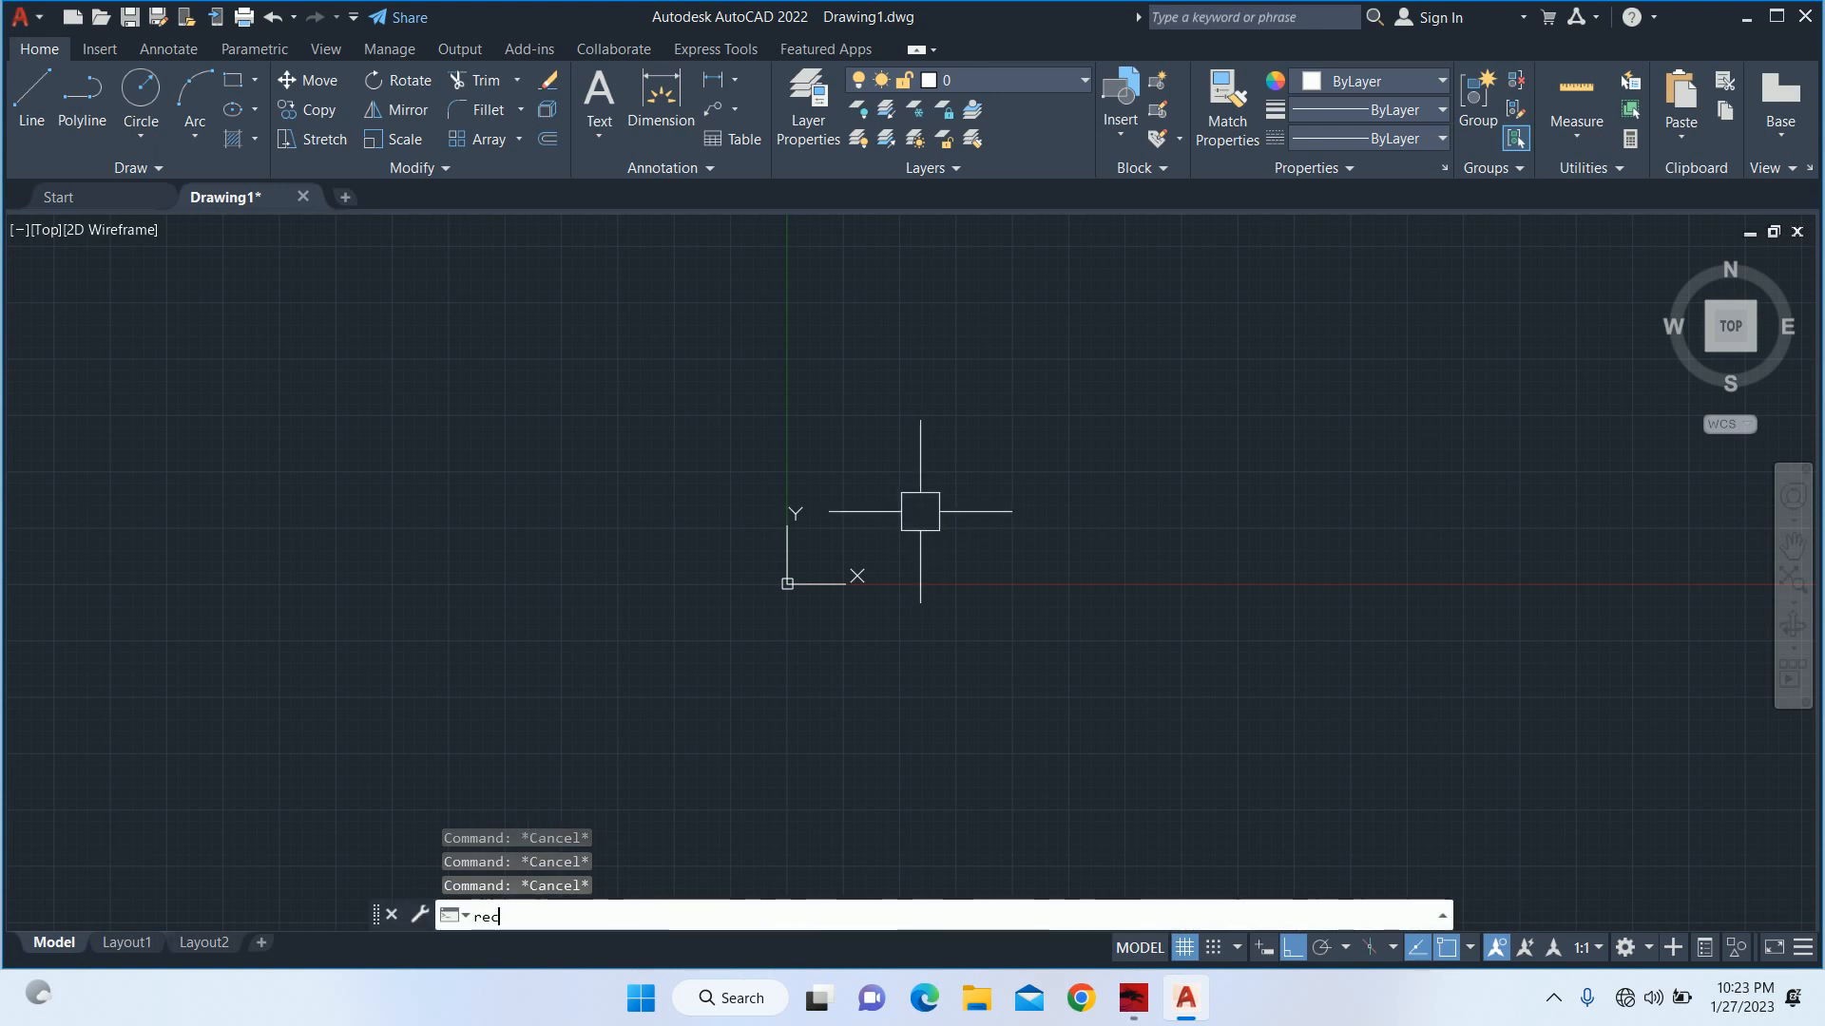
key(Return)
click(811, 559)
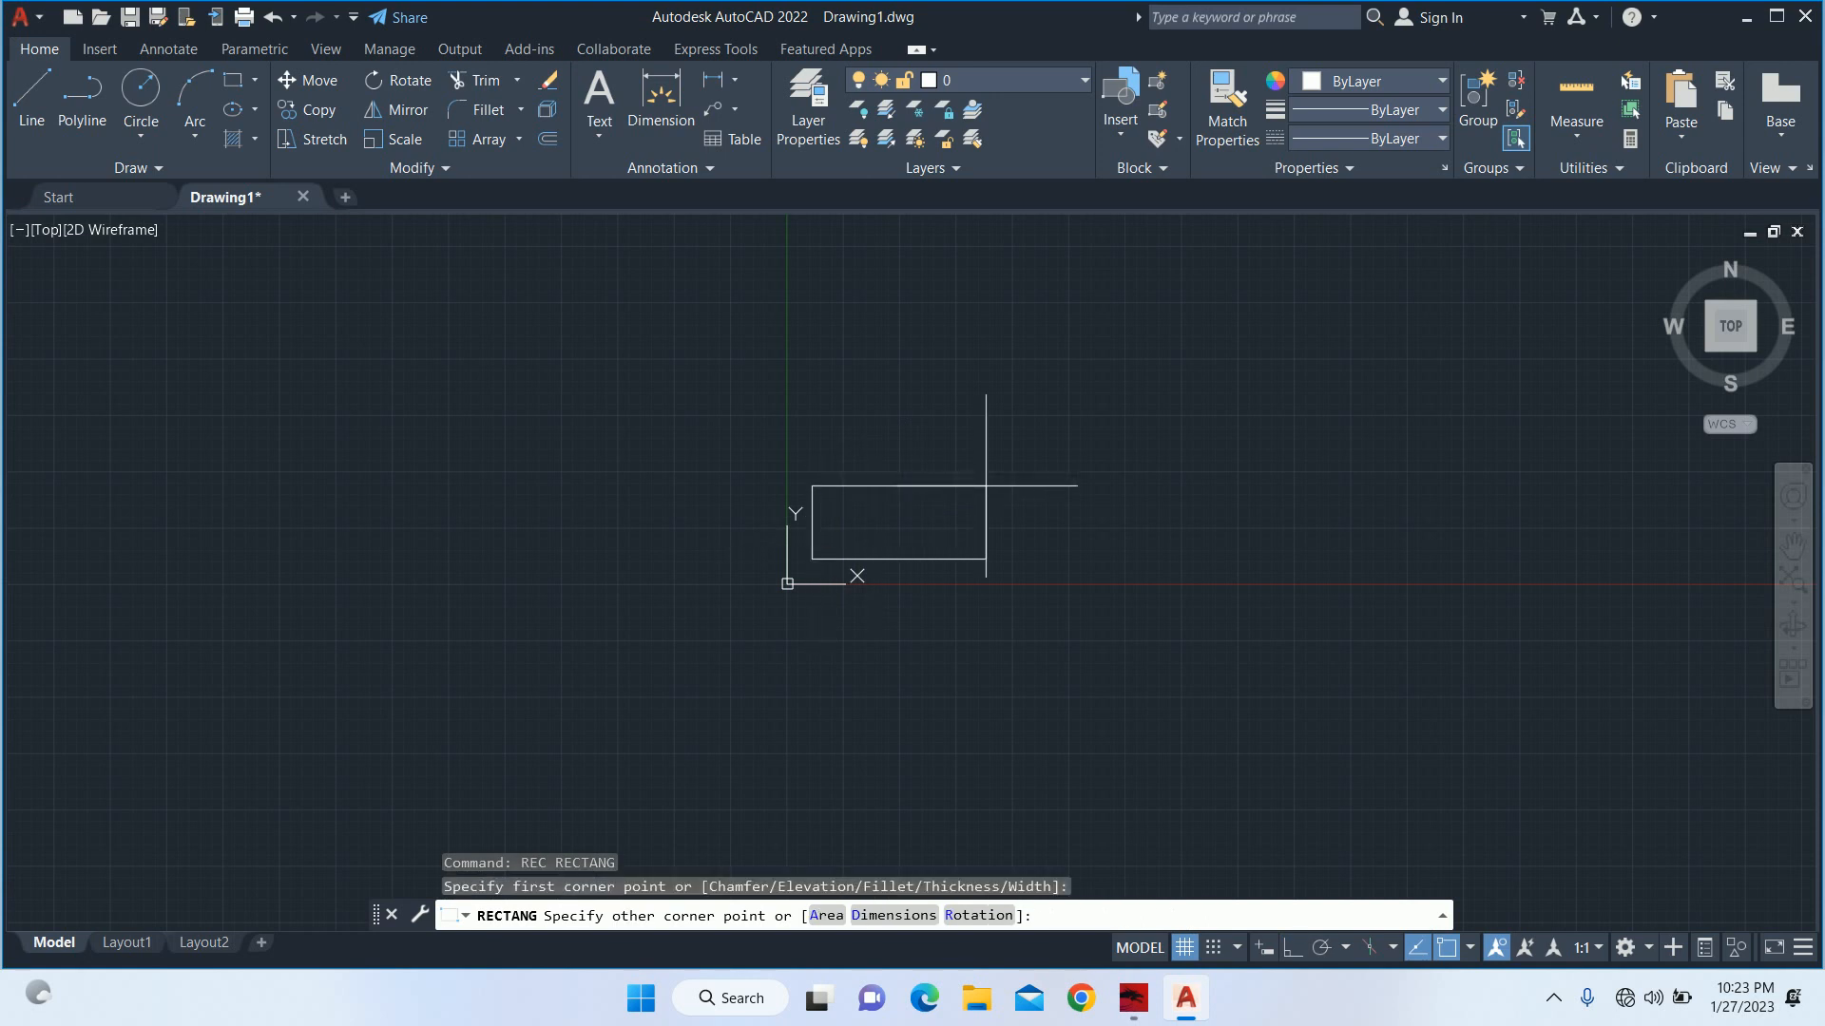
text(d)
key(Return)
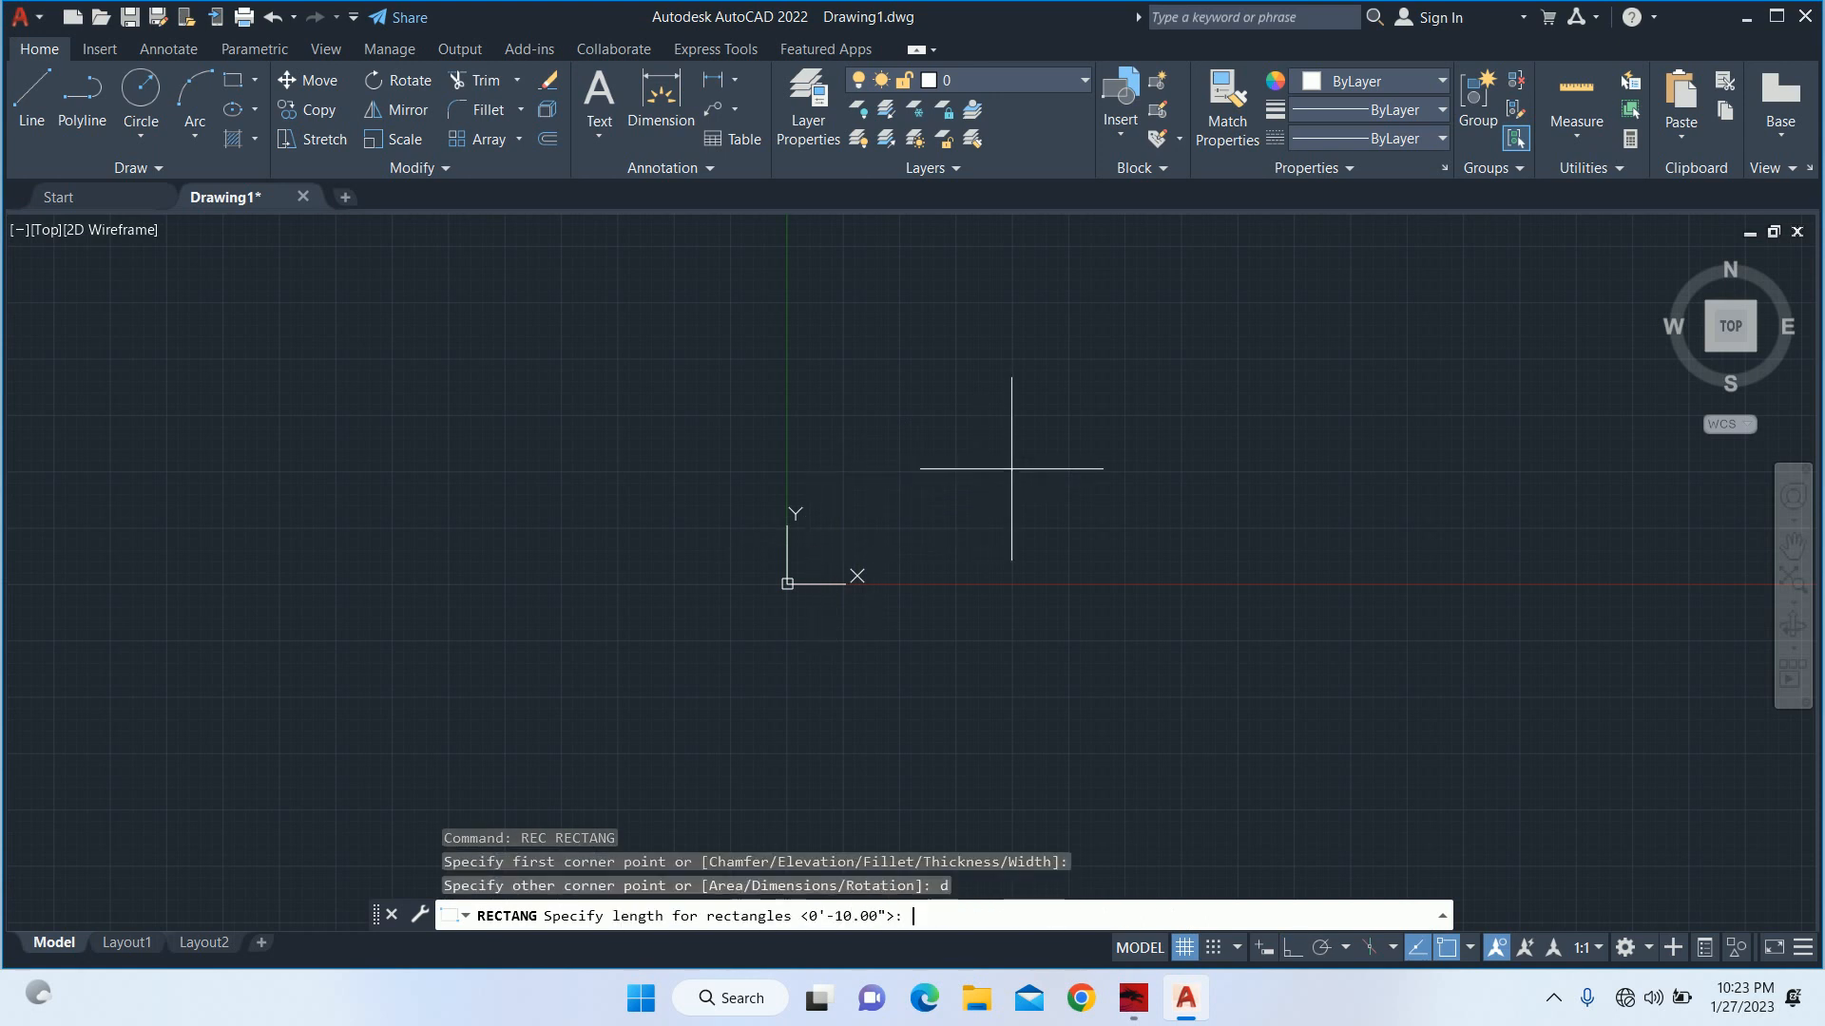
text(30')
key(Return)
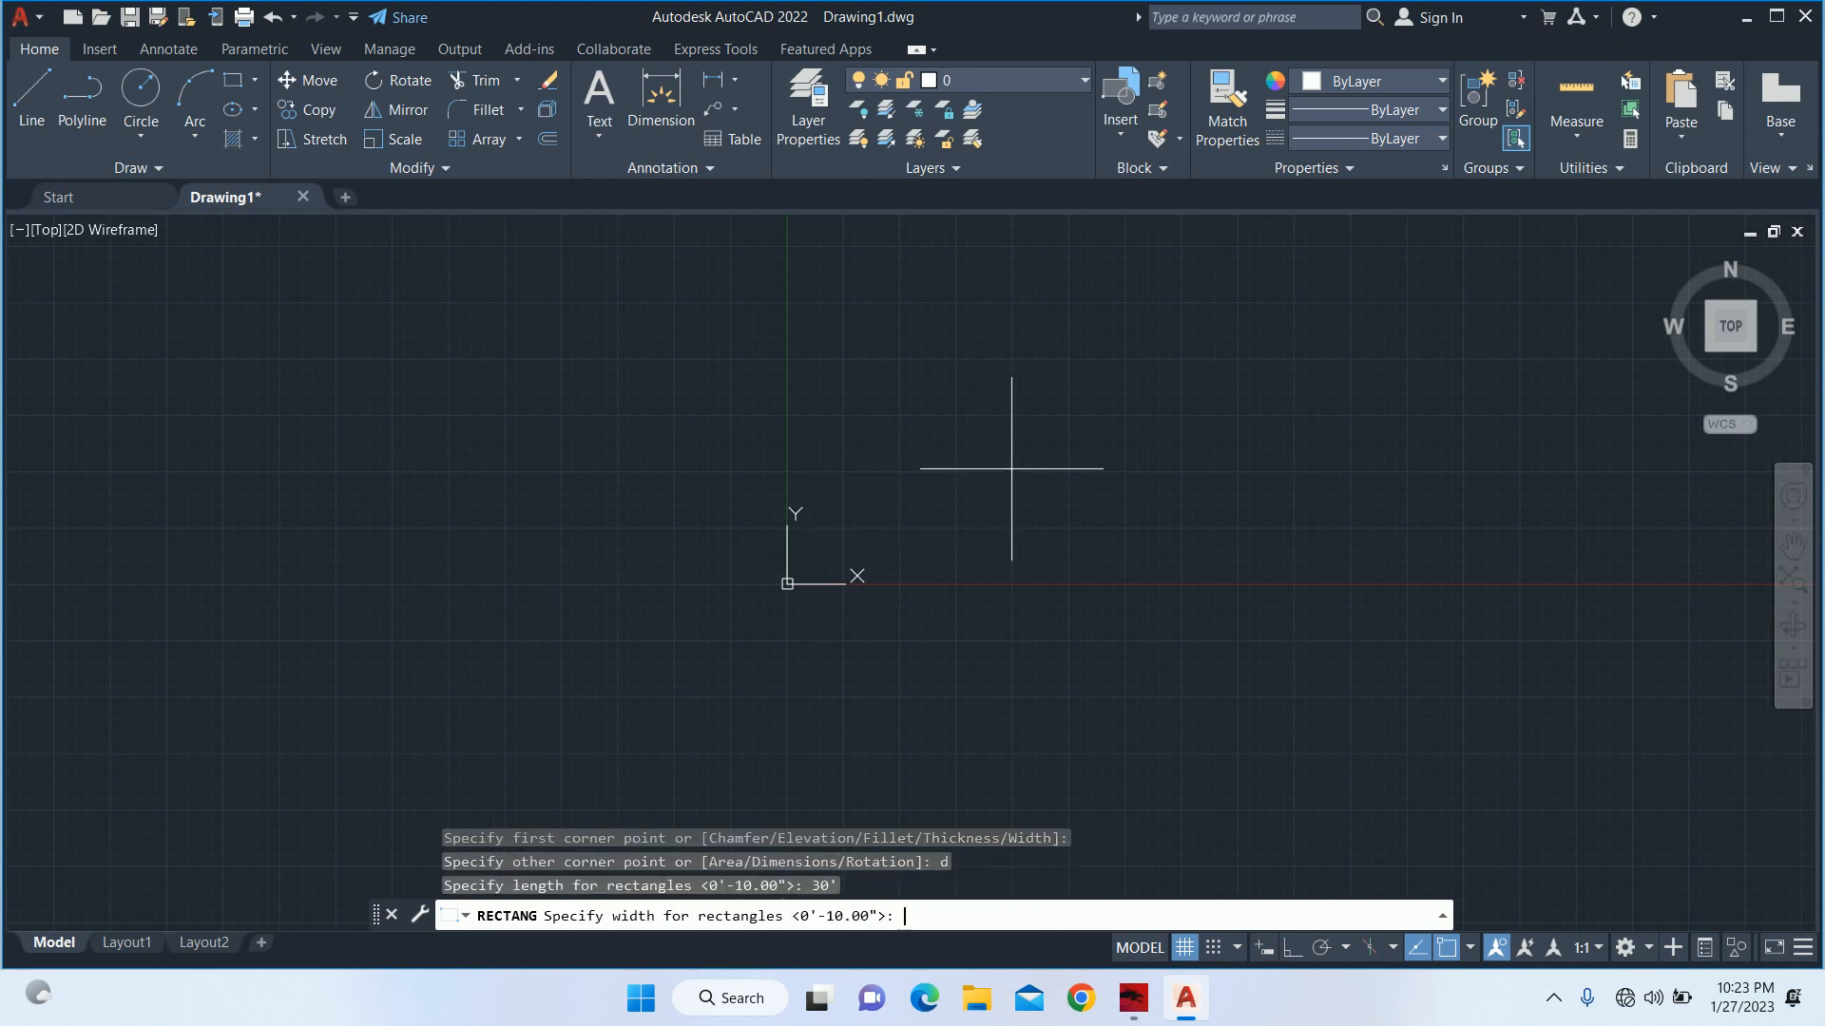
text(60')
key(Return)
click(998, 481)
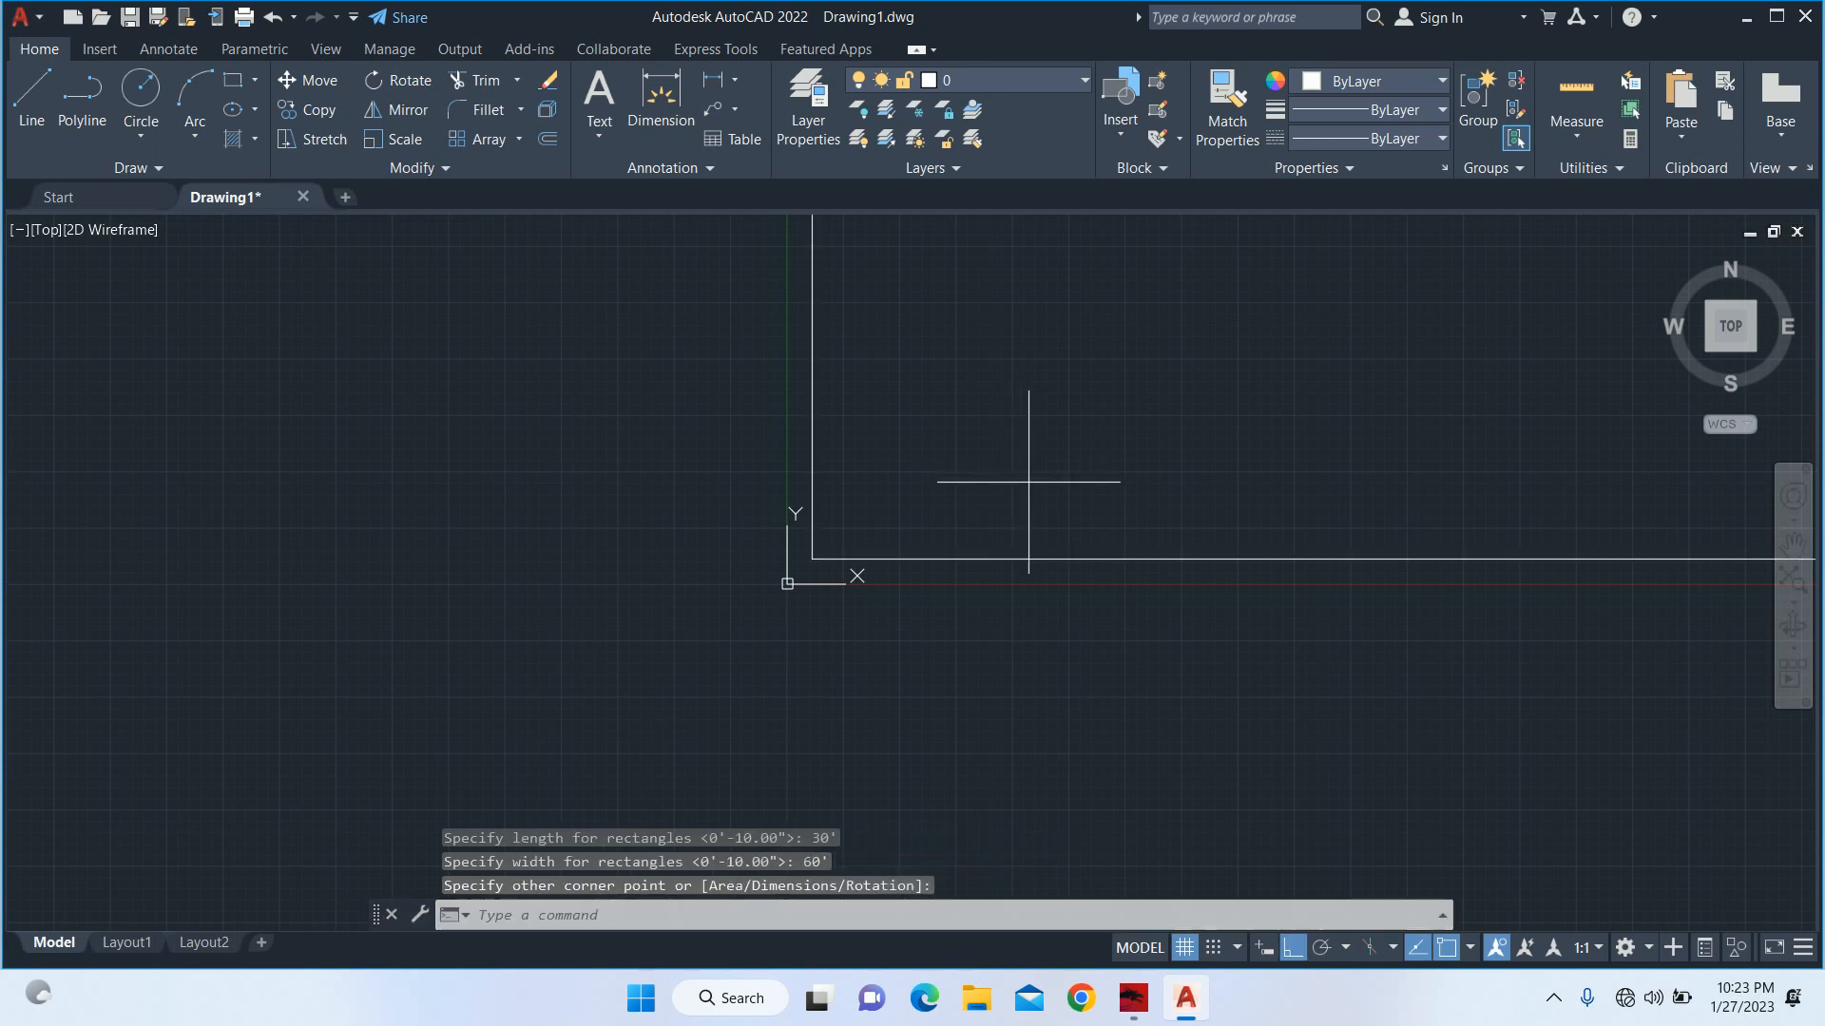
scroll(1022, 471, down, 5)
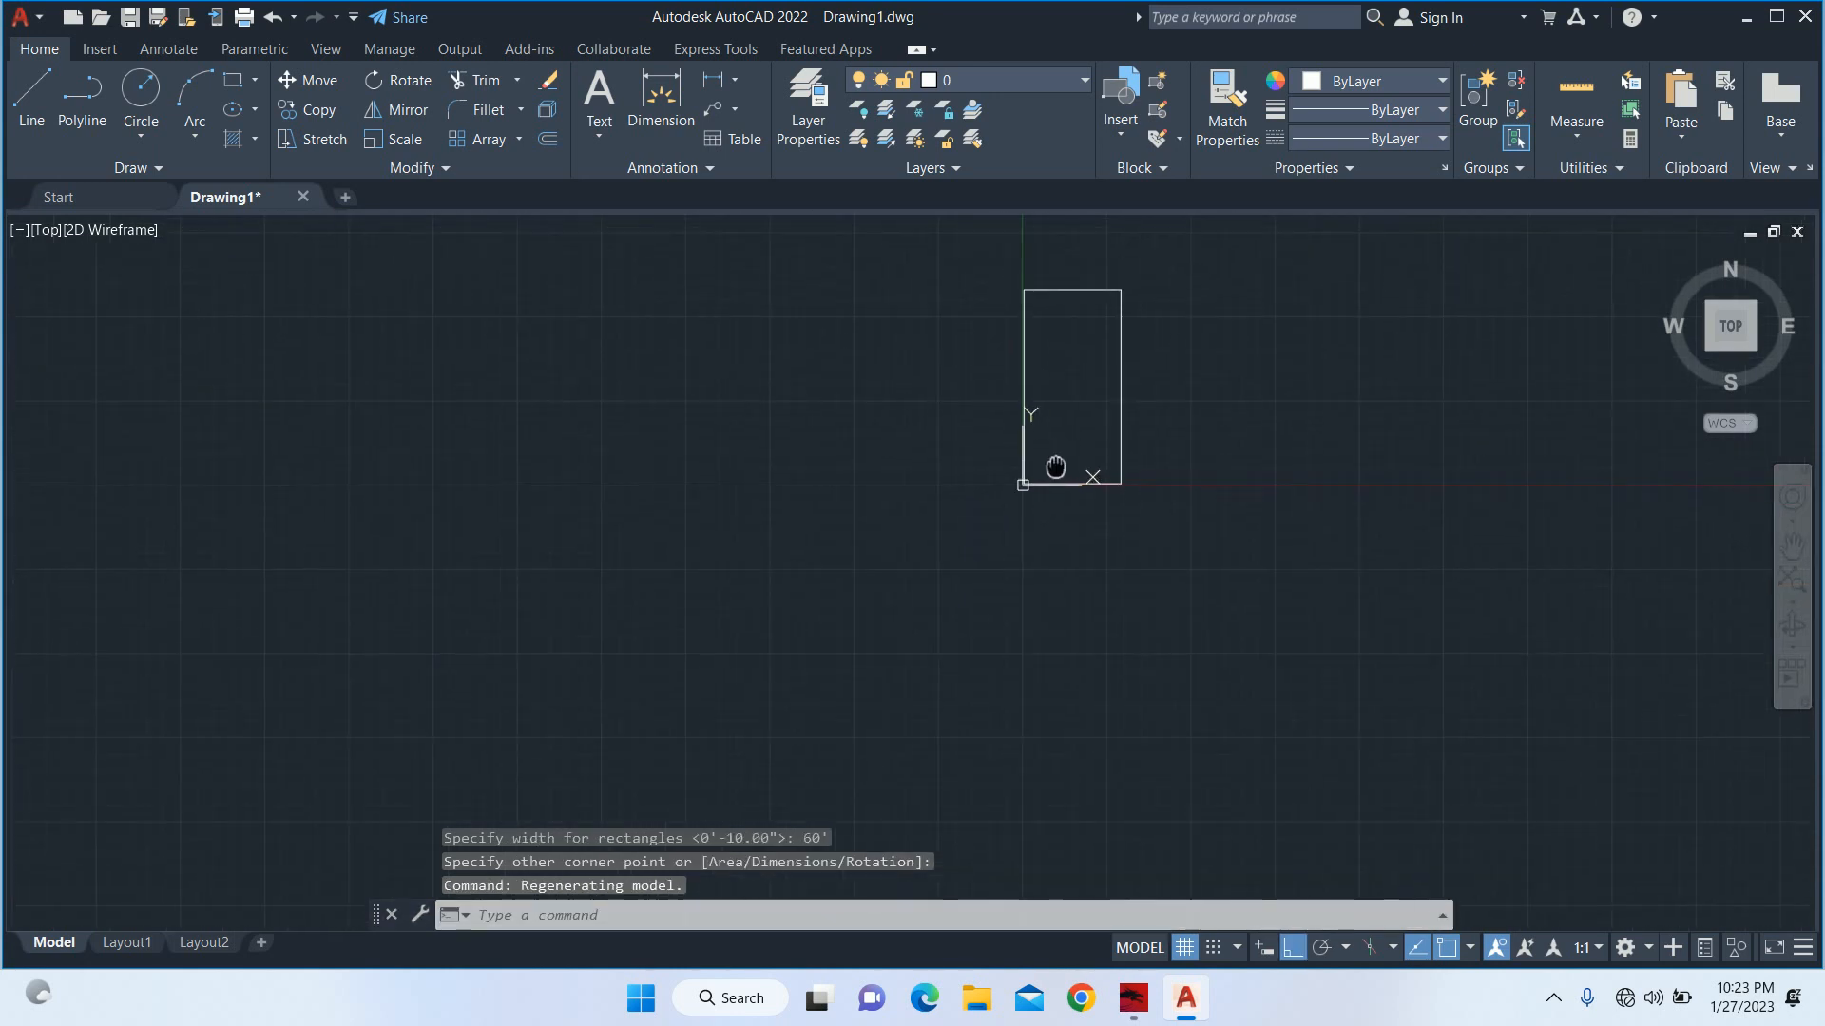
key(Escape)
key(Escape)
Stop displaying the UCS icon at the origin.
right_click(920, 492)
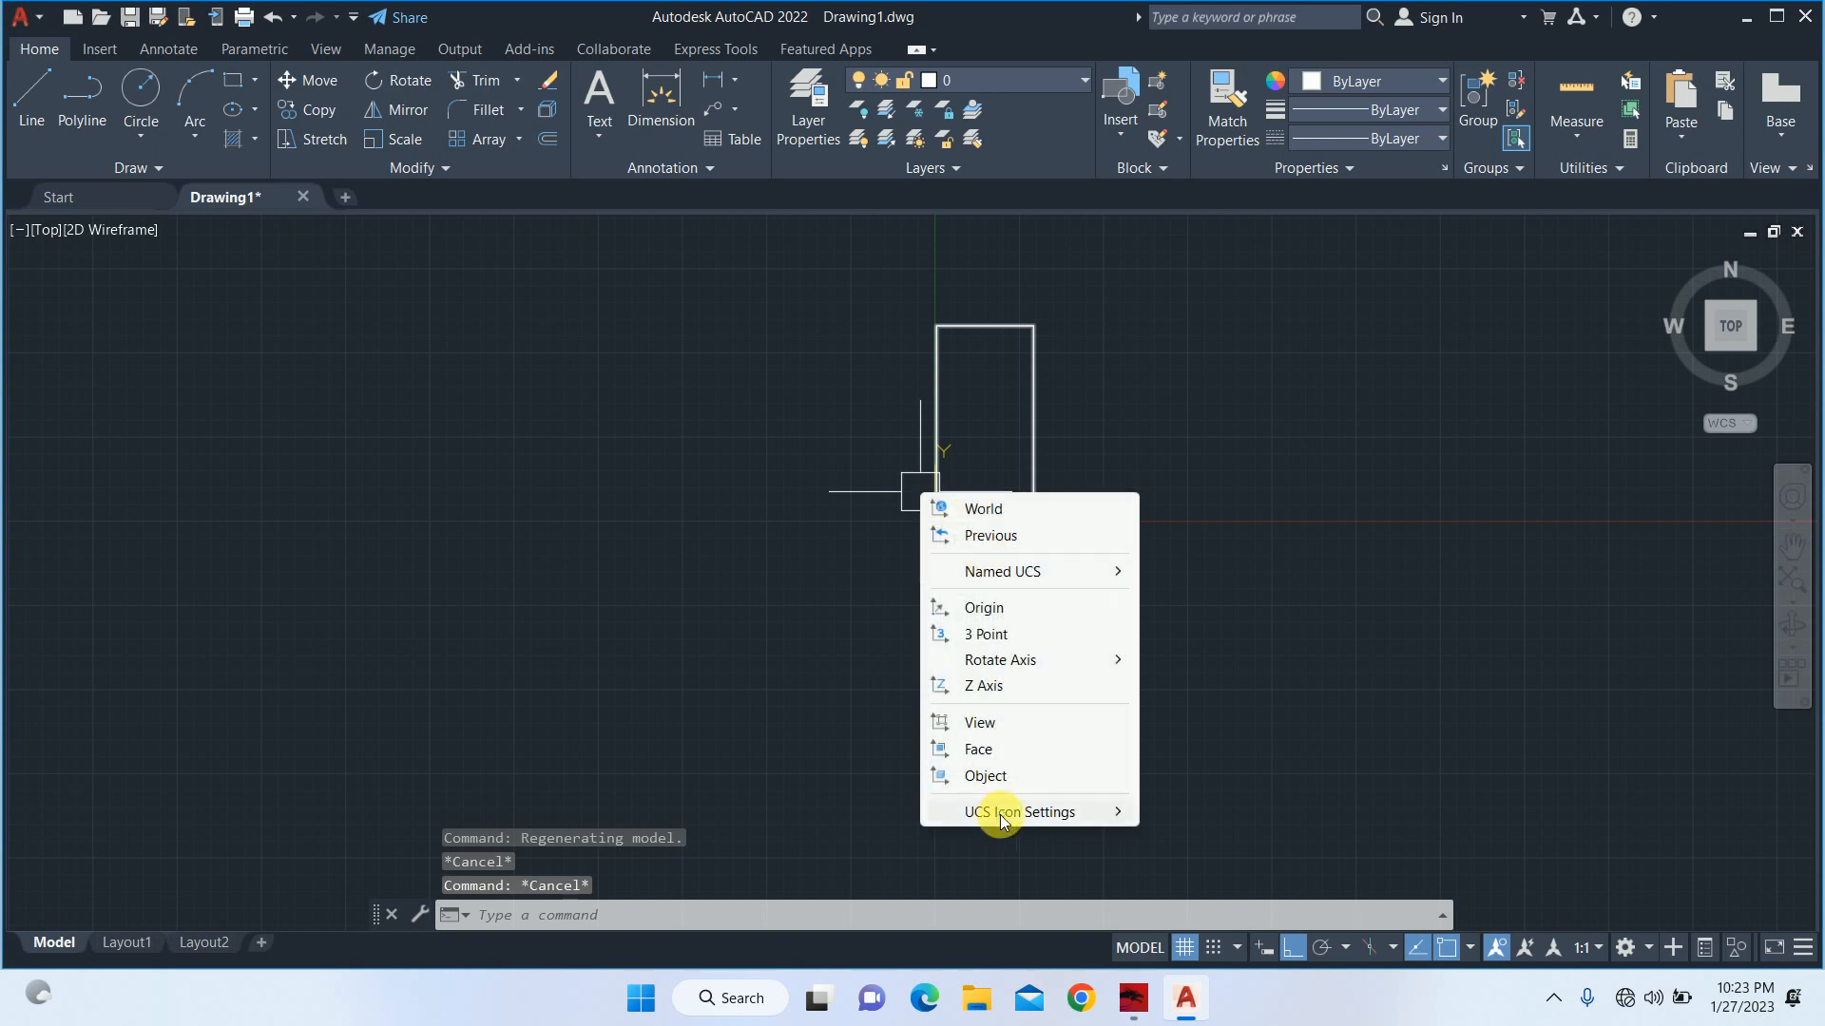
mouse_move(1055, 812)
click(1225, 813)
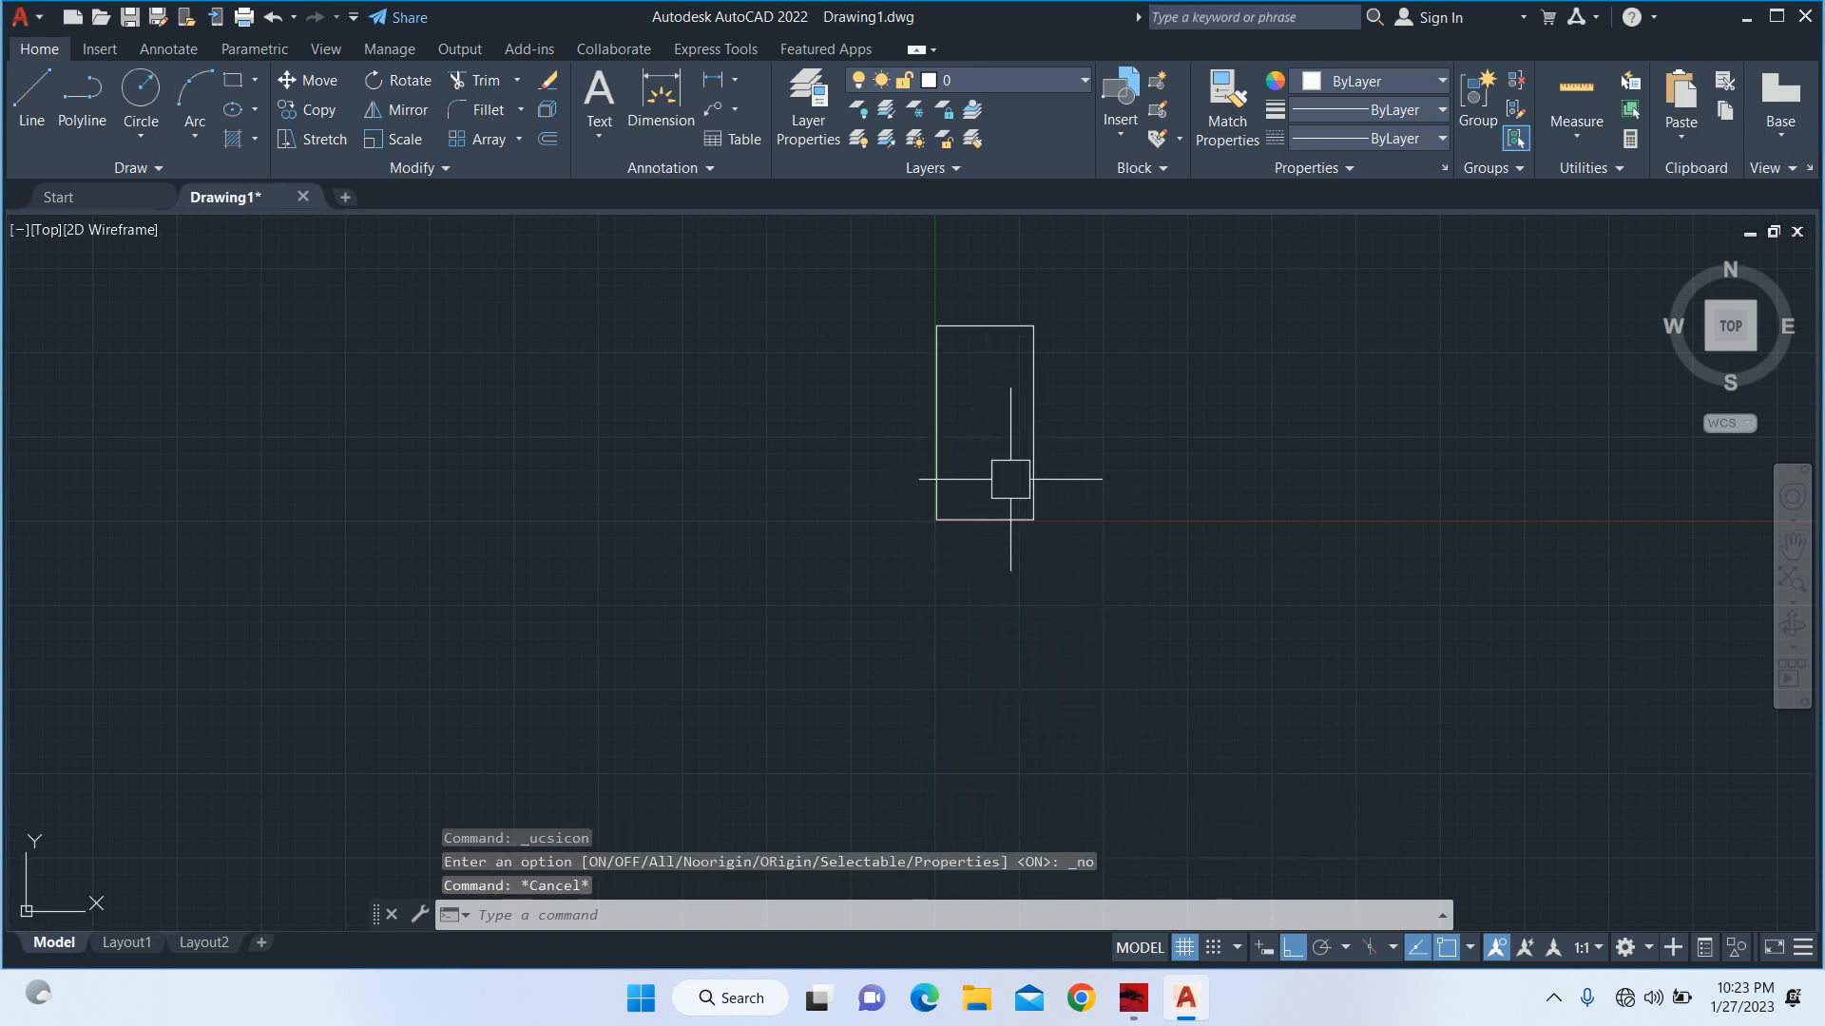
Add a linear dimension to the rectangle's bottom edge, placed just below it.
text(dl)
key(Return)
key(Return)
scroll(1010, 481, up, 4)
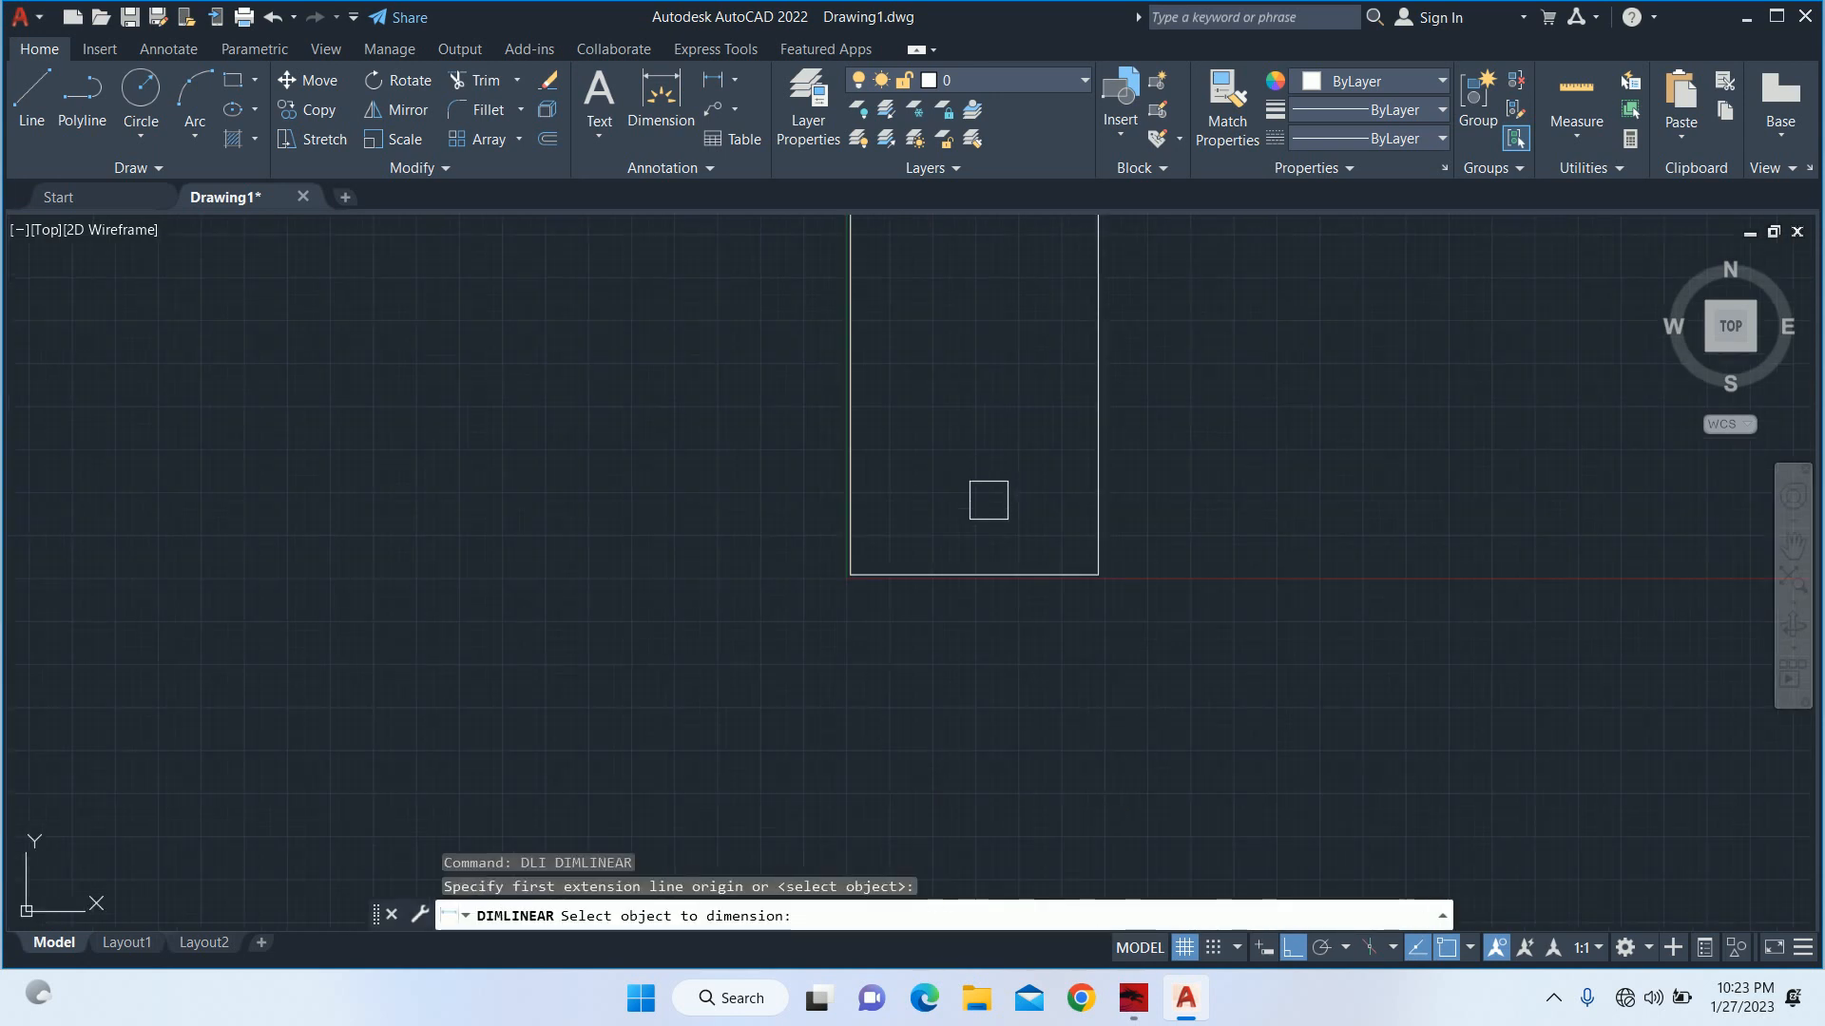
click(979, 570)
scroll(980, 589, up, 4)
click(979, 590)
key(Escape)
key(Escape)
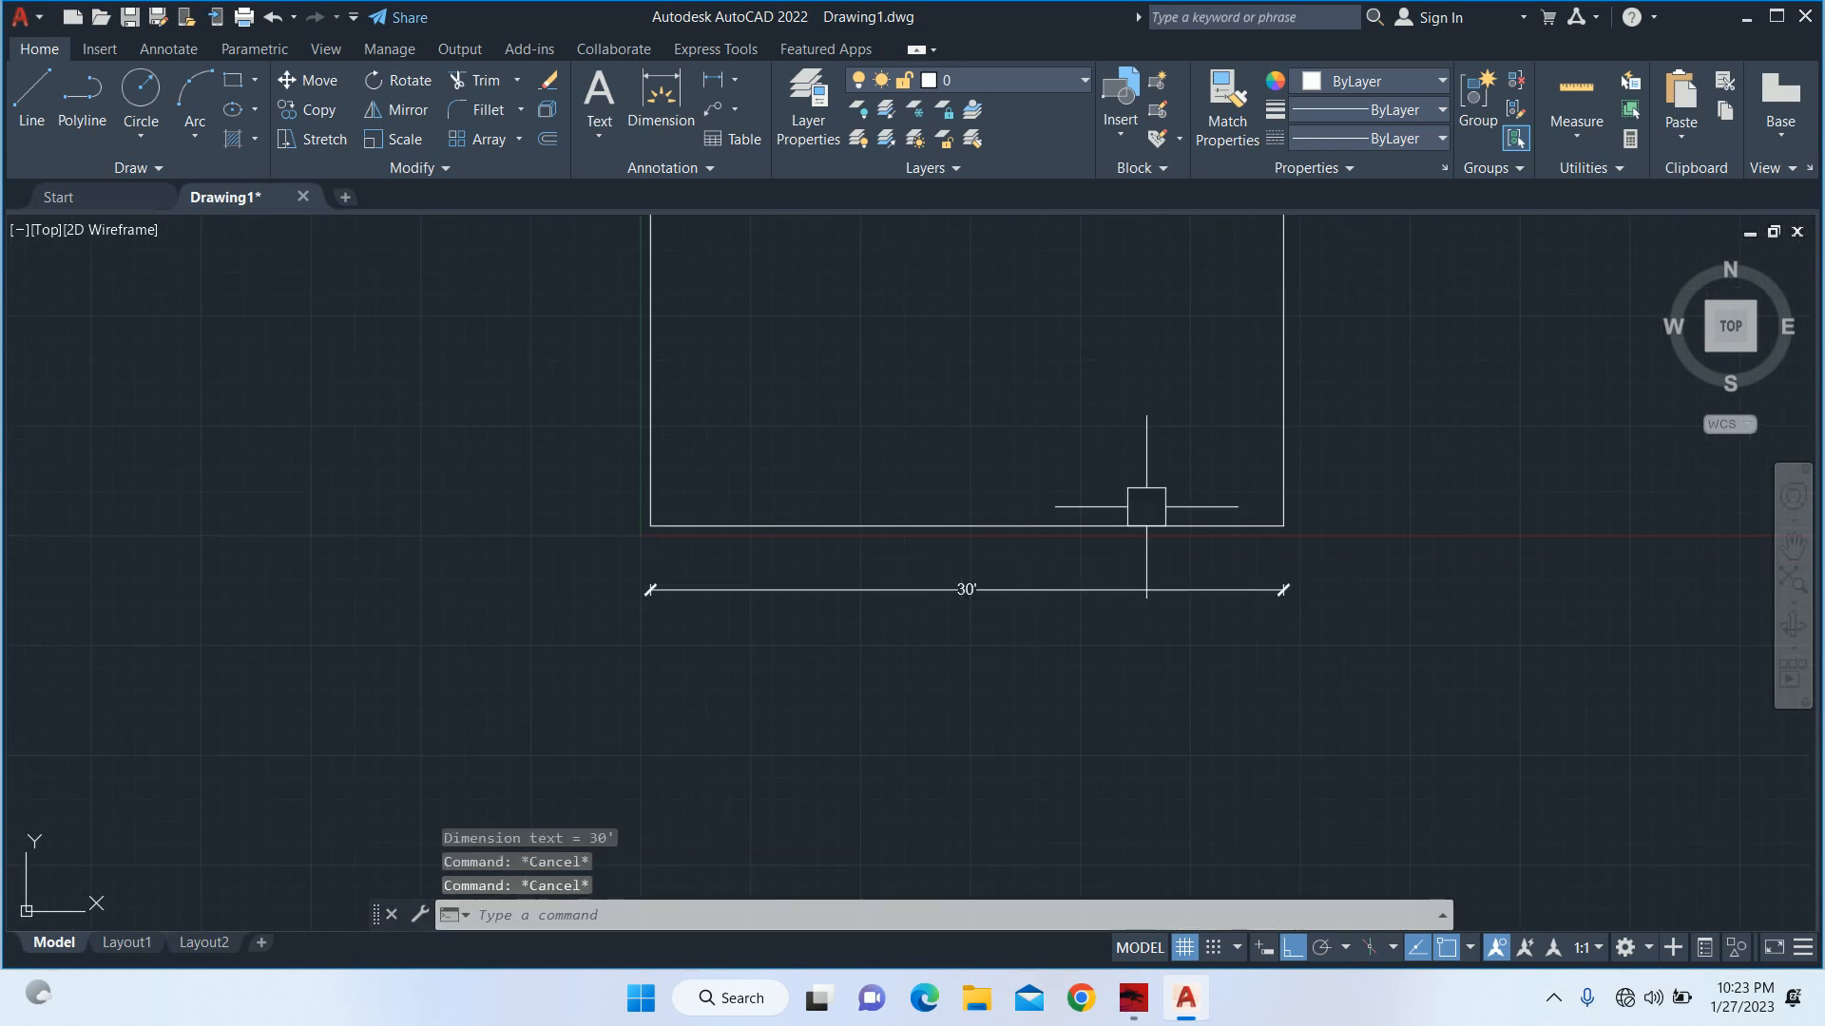
Add a linear dimension to the rectangle's right edge, placed just outside it.
scroll(1146, 505, down, 2)
middle_drag(1148, 506, 1116, 608)
key(Return)
key(Return)
click(1226, 531)
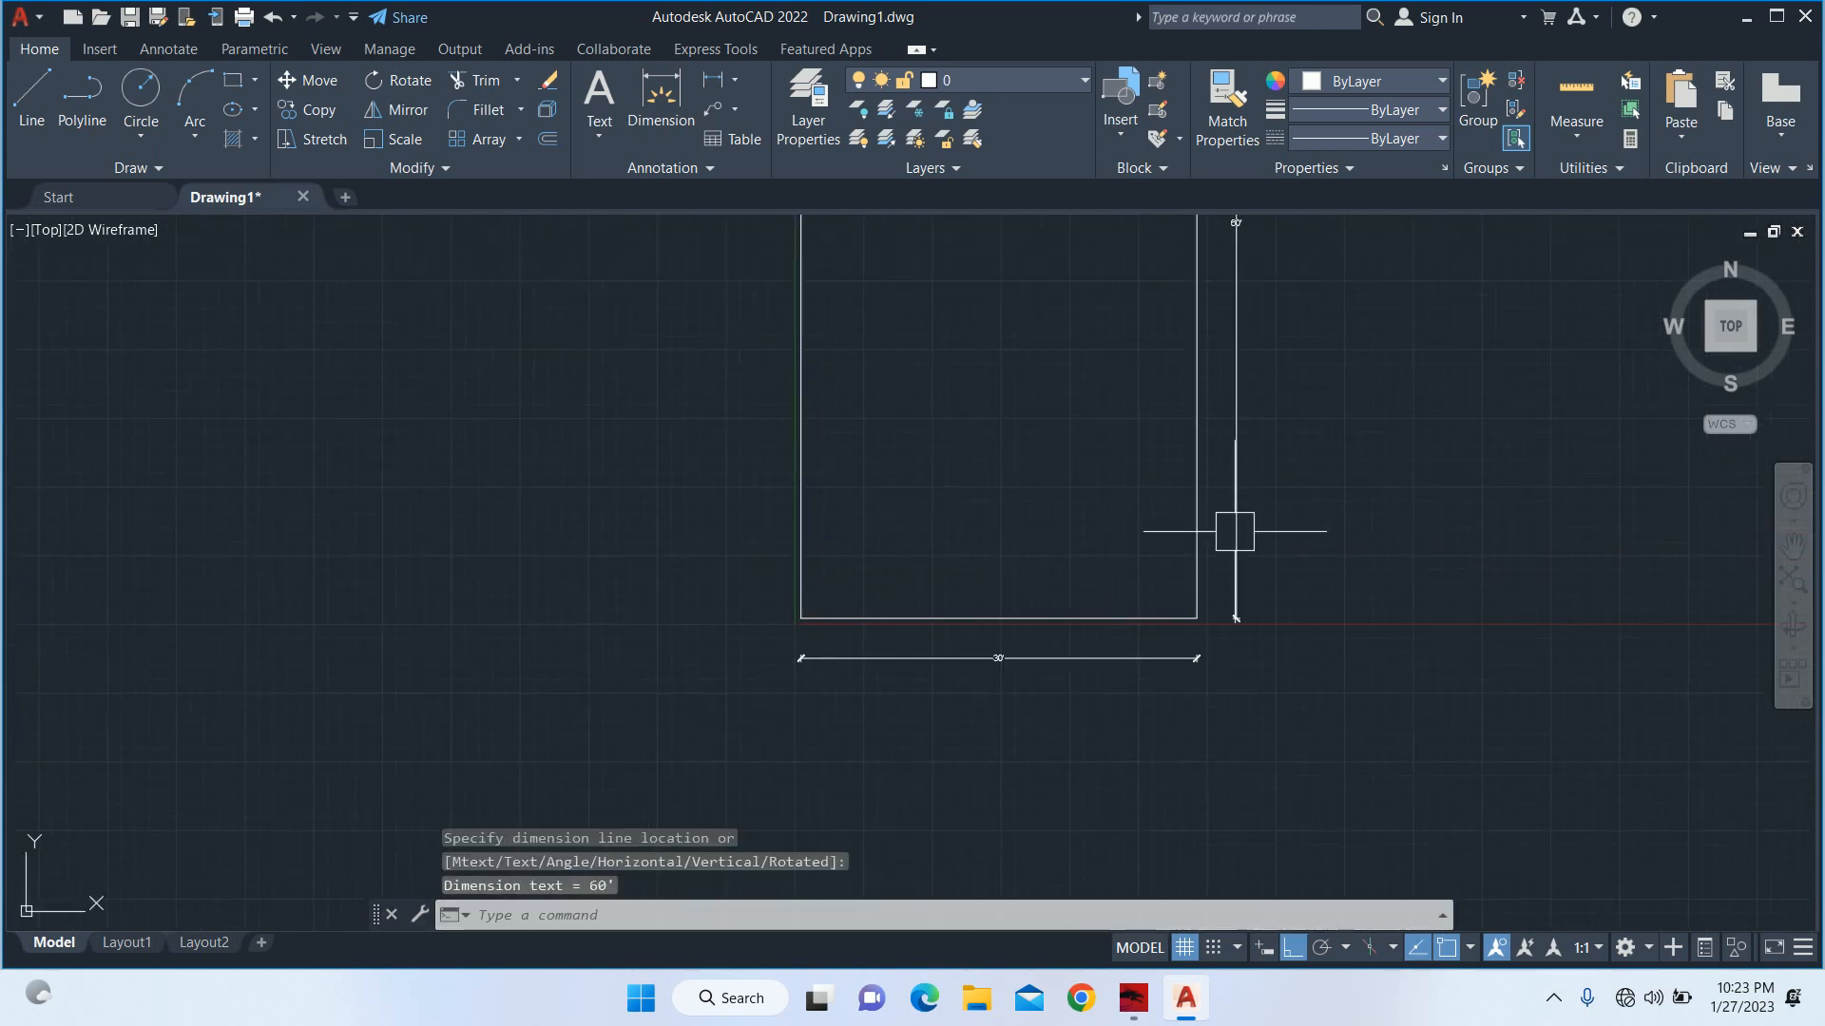
key(Escape)
key(Escape)
Create a multiline text box below the rectangle's bottom dimension and set its text height to 1'.
scroll(1054, 489, down, 4)
middle_drag(1051, 481, 895, 500)
key(Escape)
text(t)
key(Return)
scroll(978, 620, up, 6)
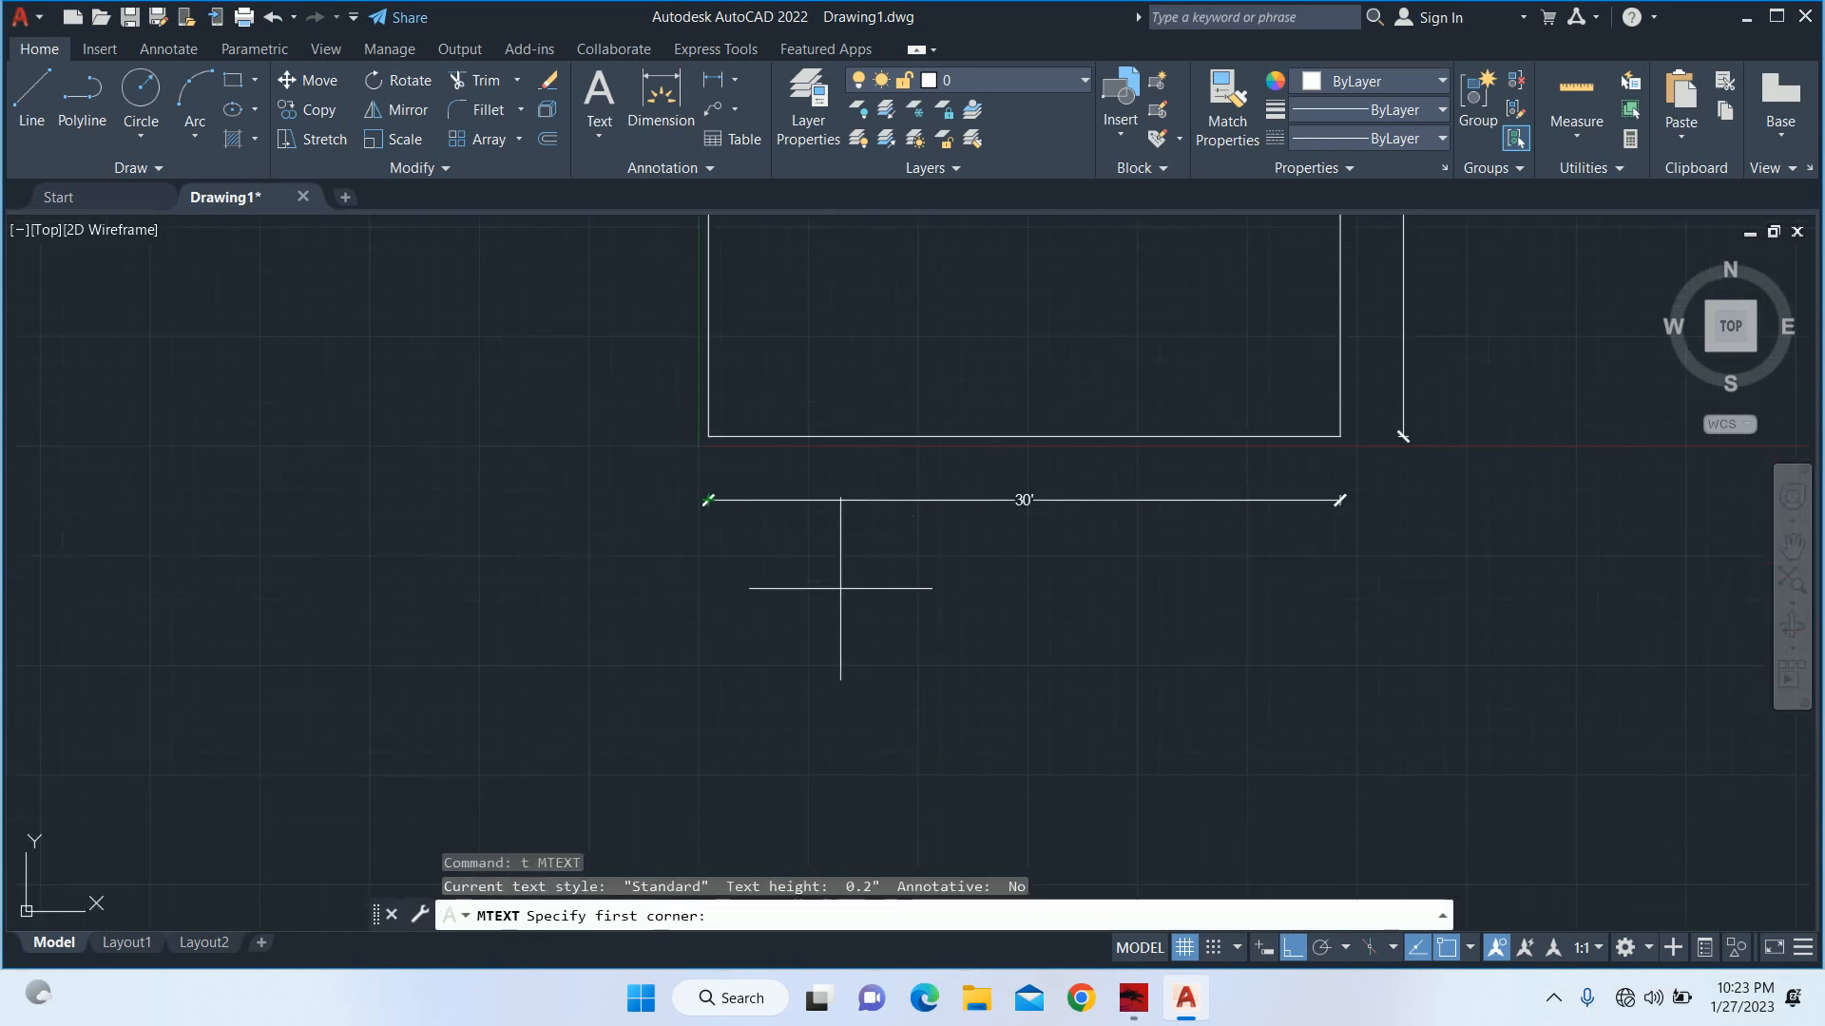
click(836, 588)
click(1293, 674)
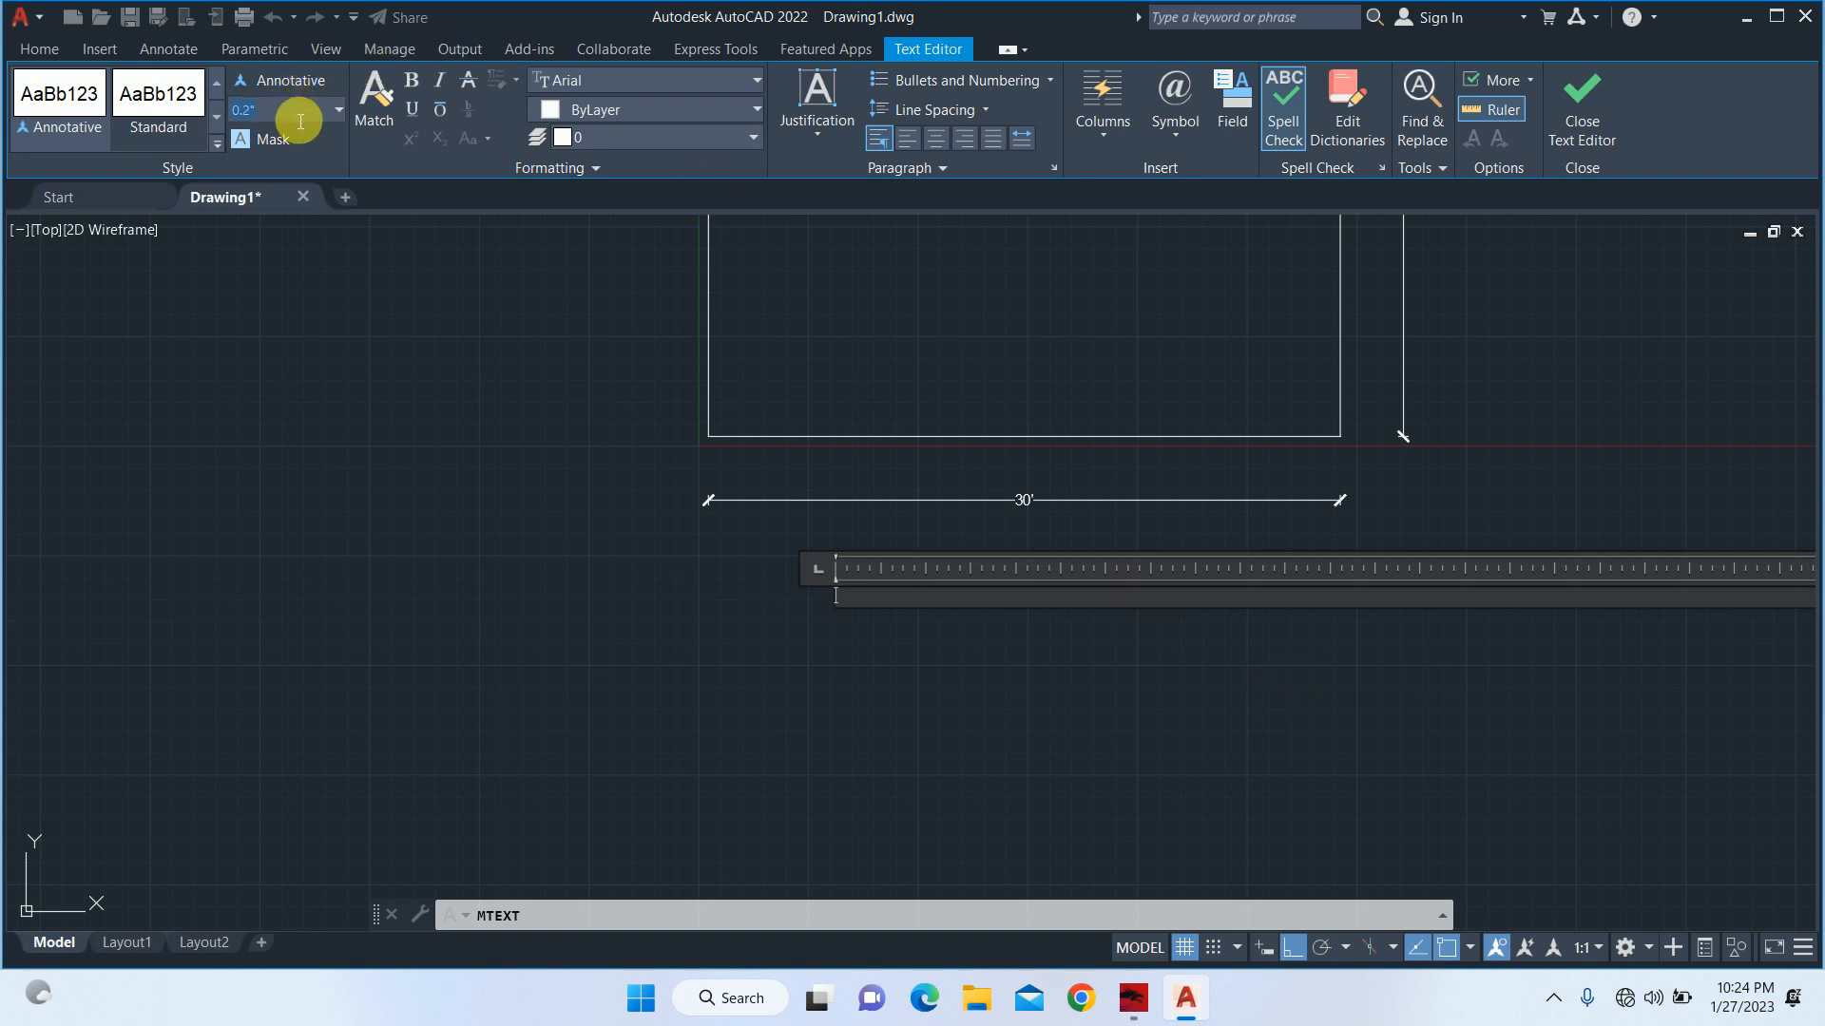
text(1')
key(Return)
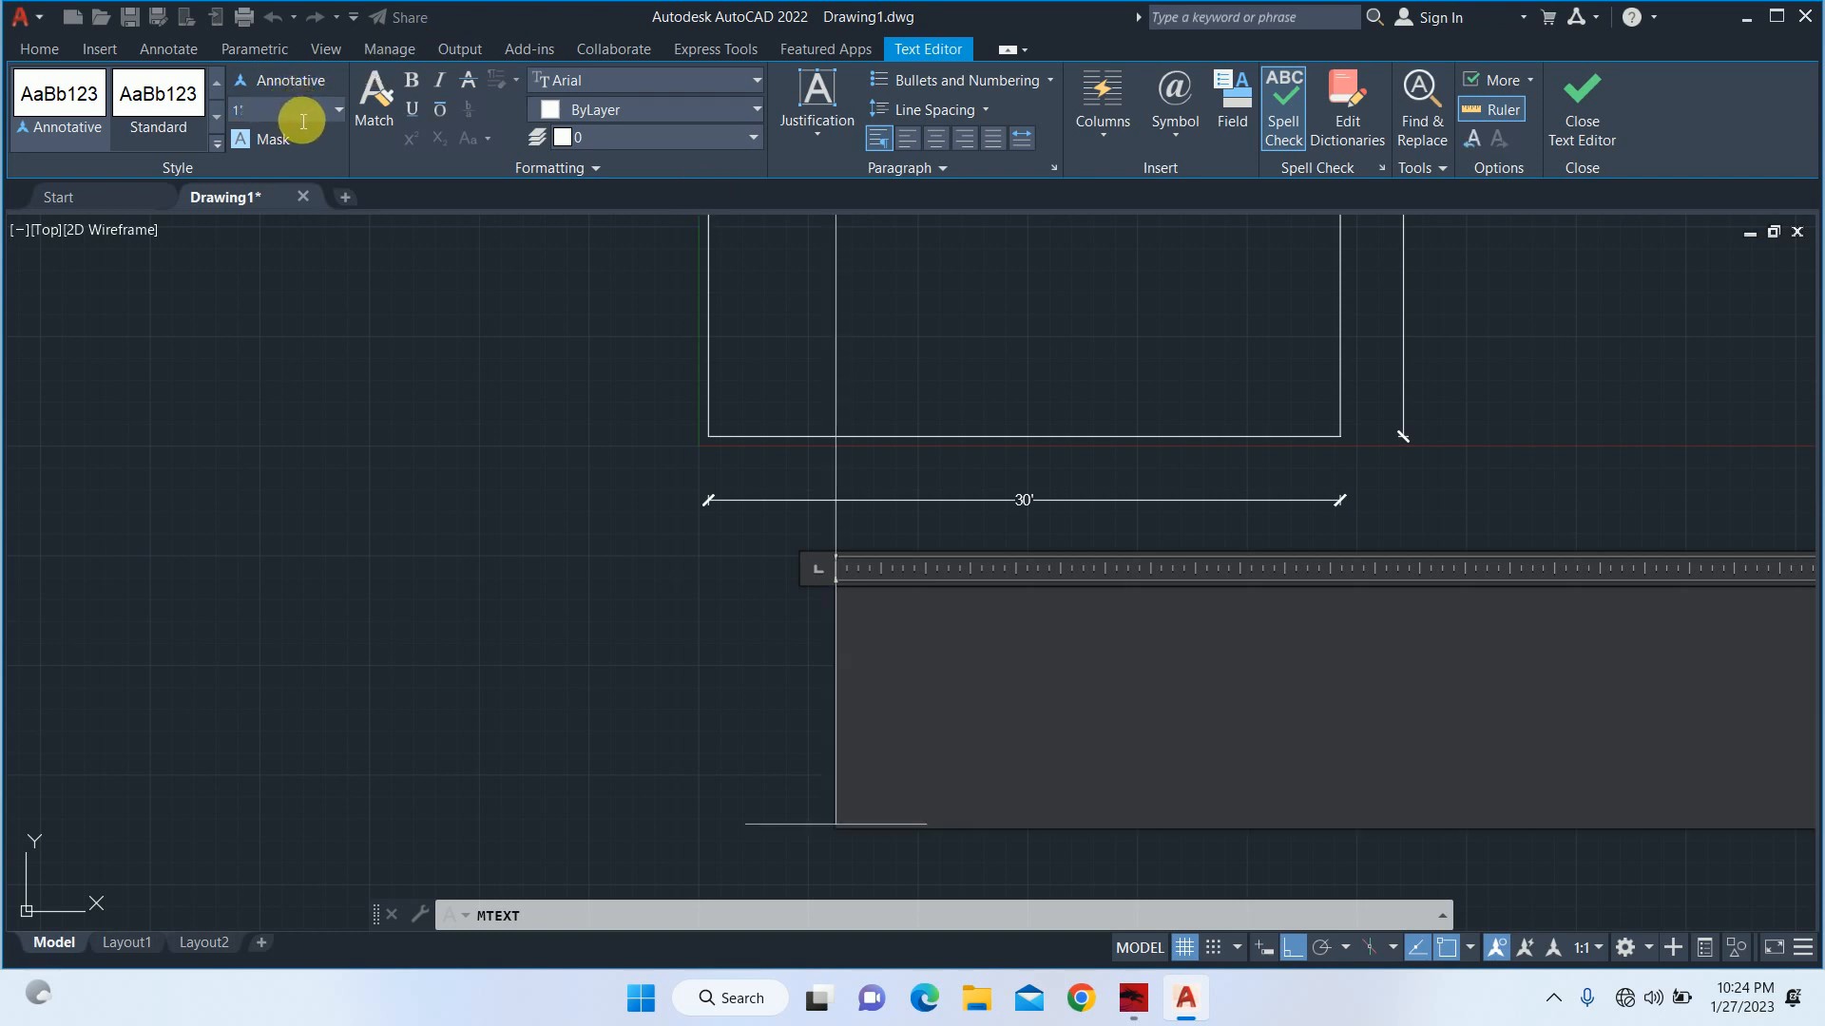
Enter "Main Road" as the multiline text and finish editing it.
text(Er)
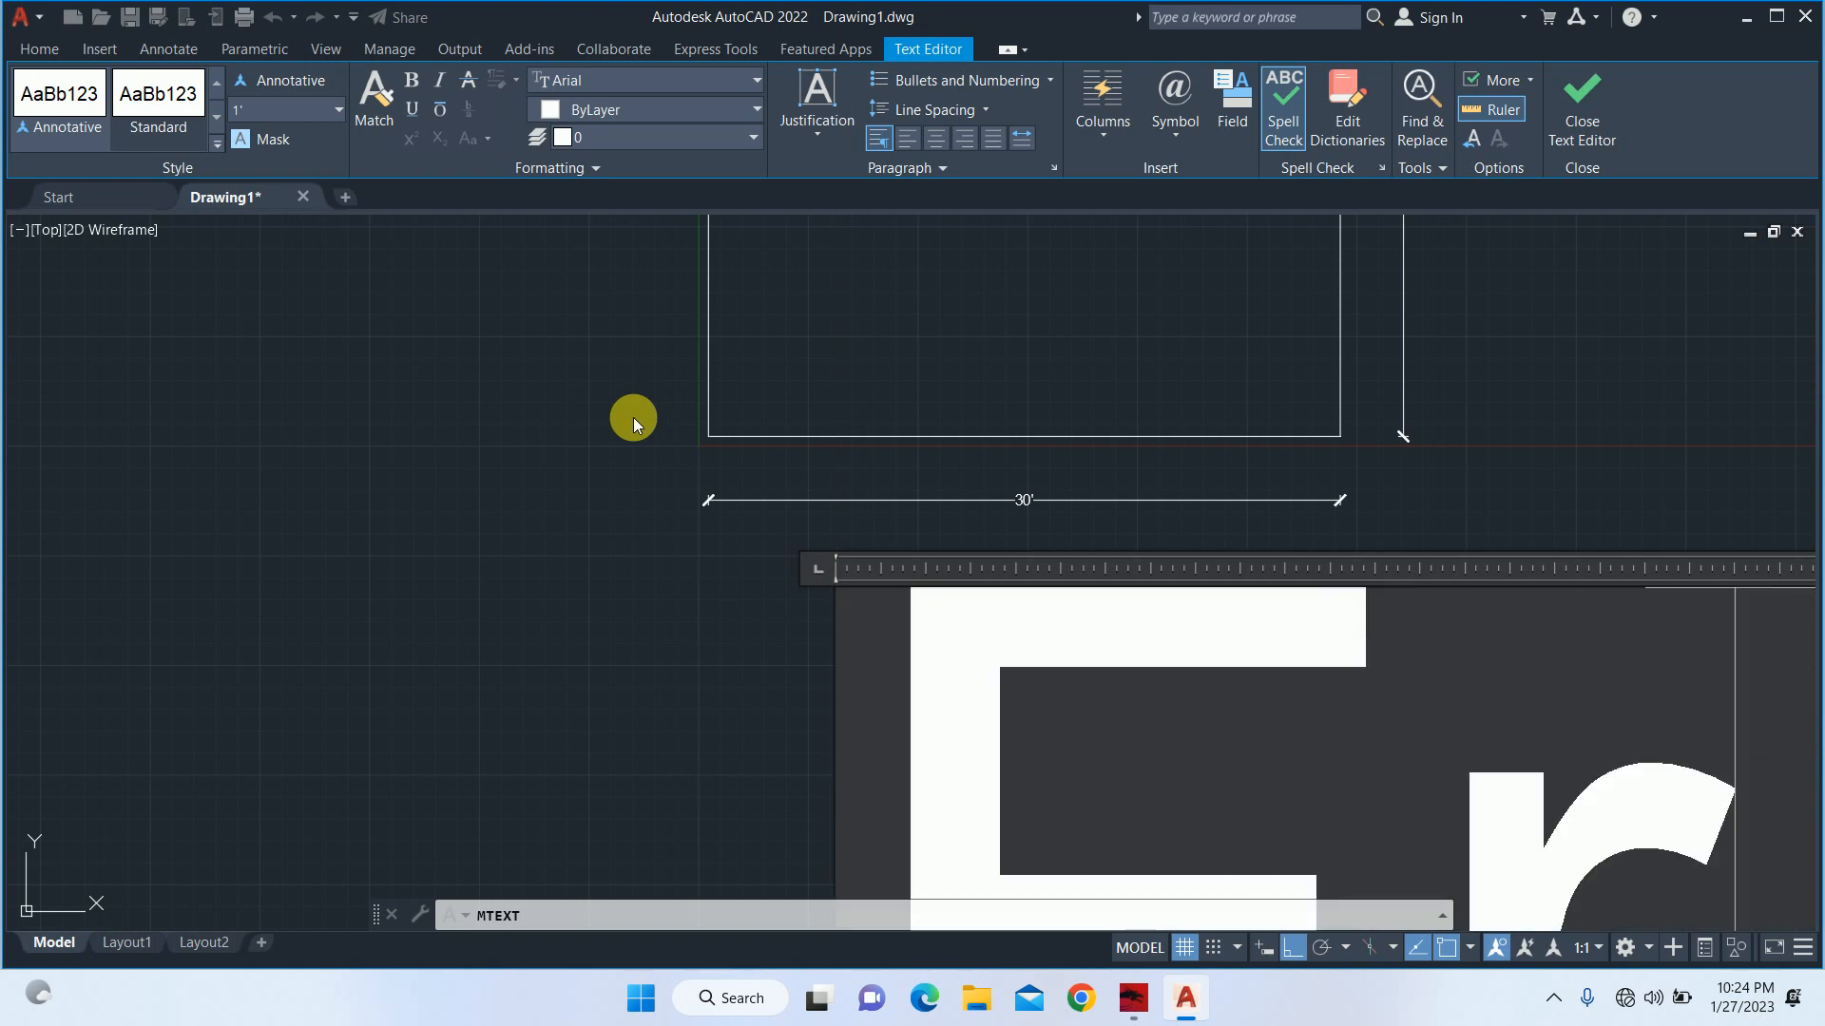
text(on)
key(BackSpace)
key(BackSpace)
key(BackSpace)
key(BackSpace)
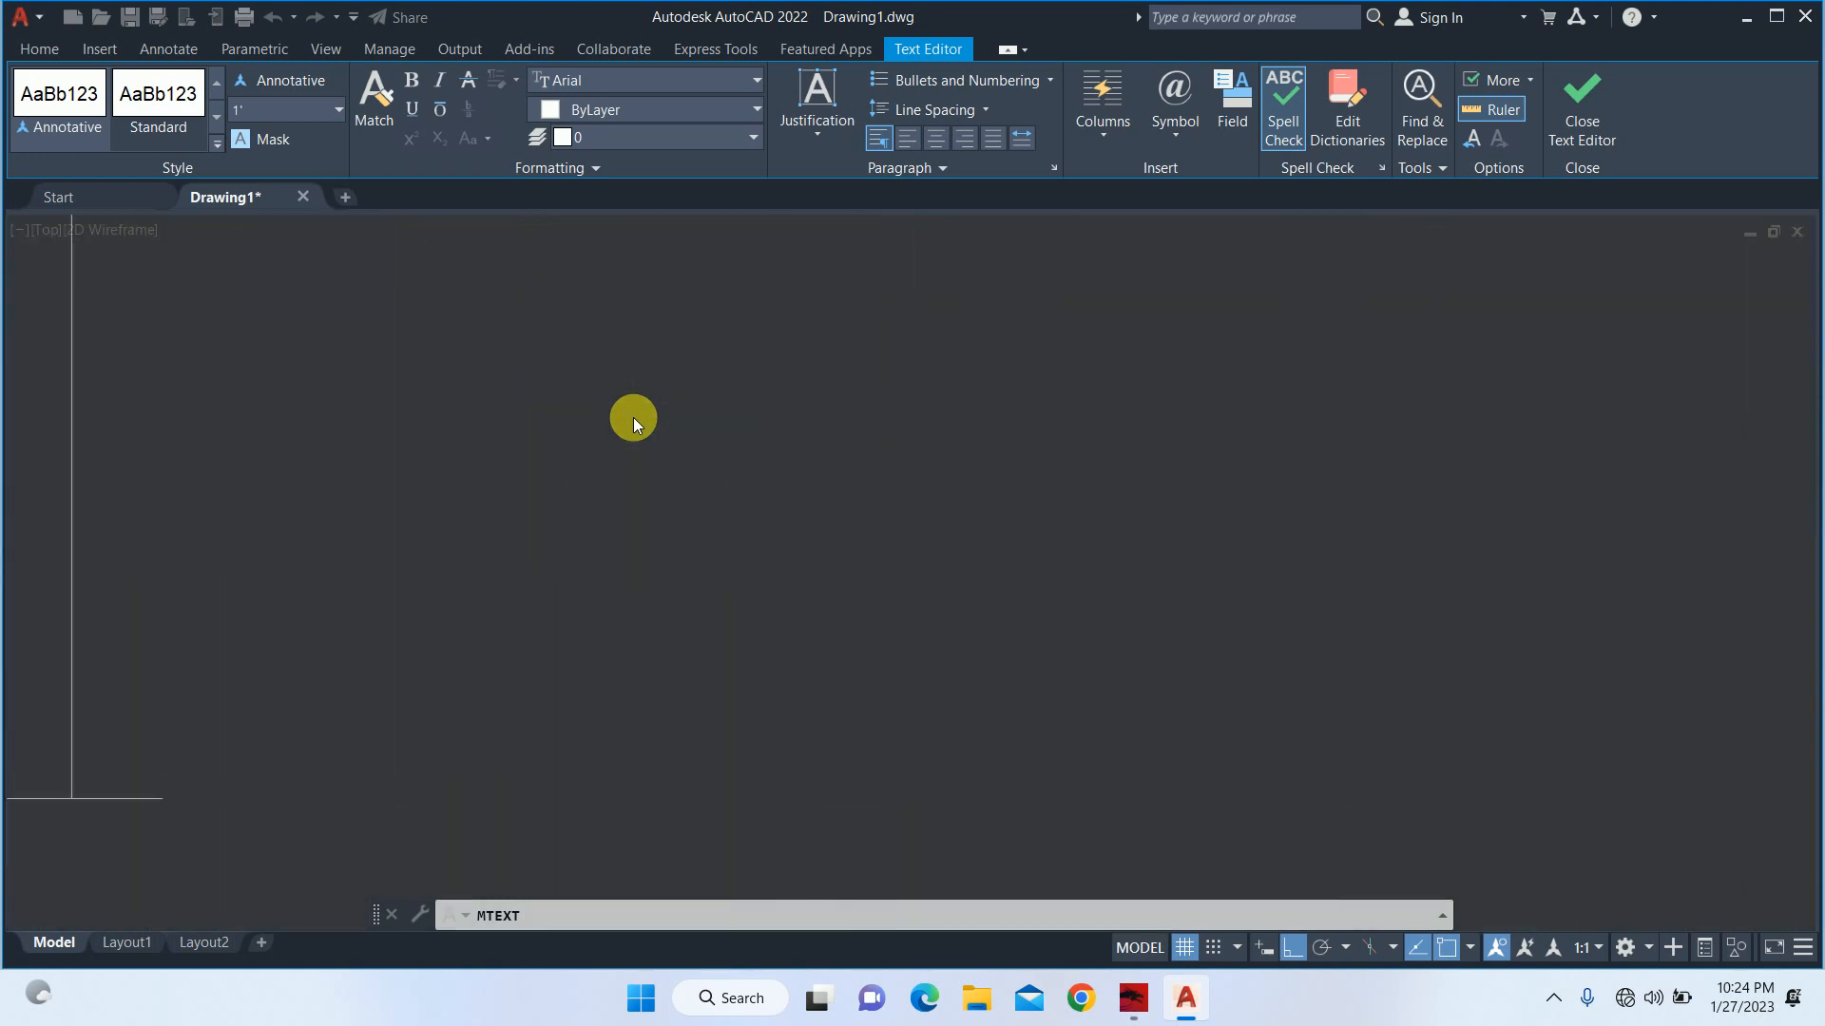
text(via)
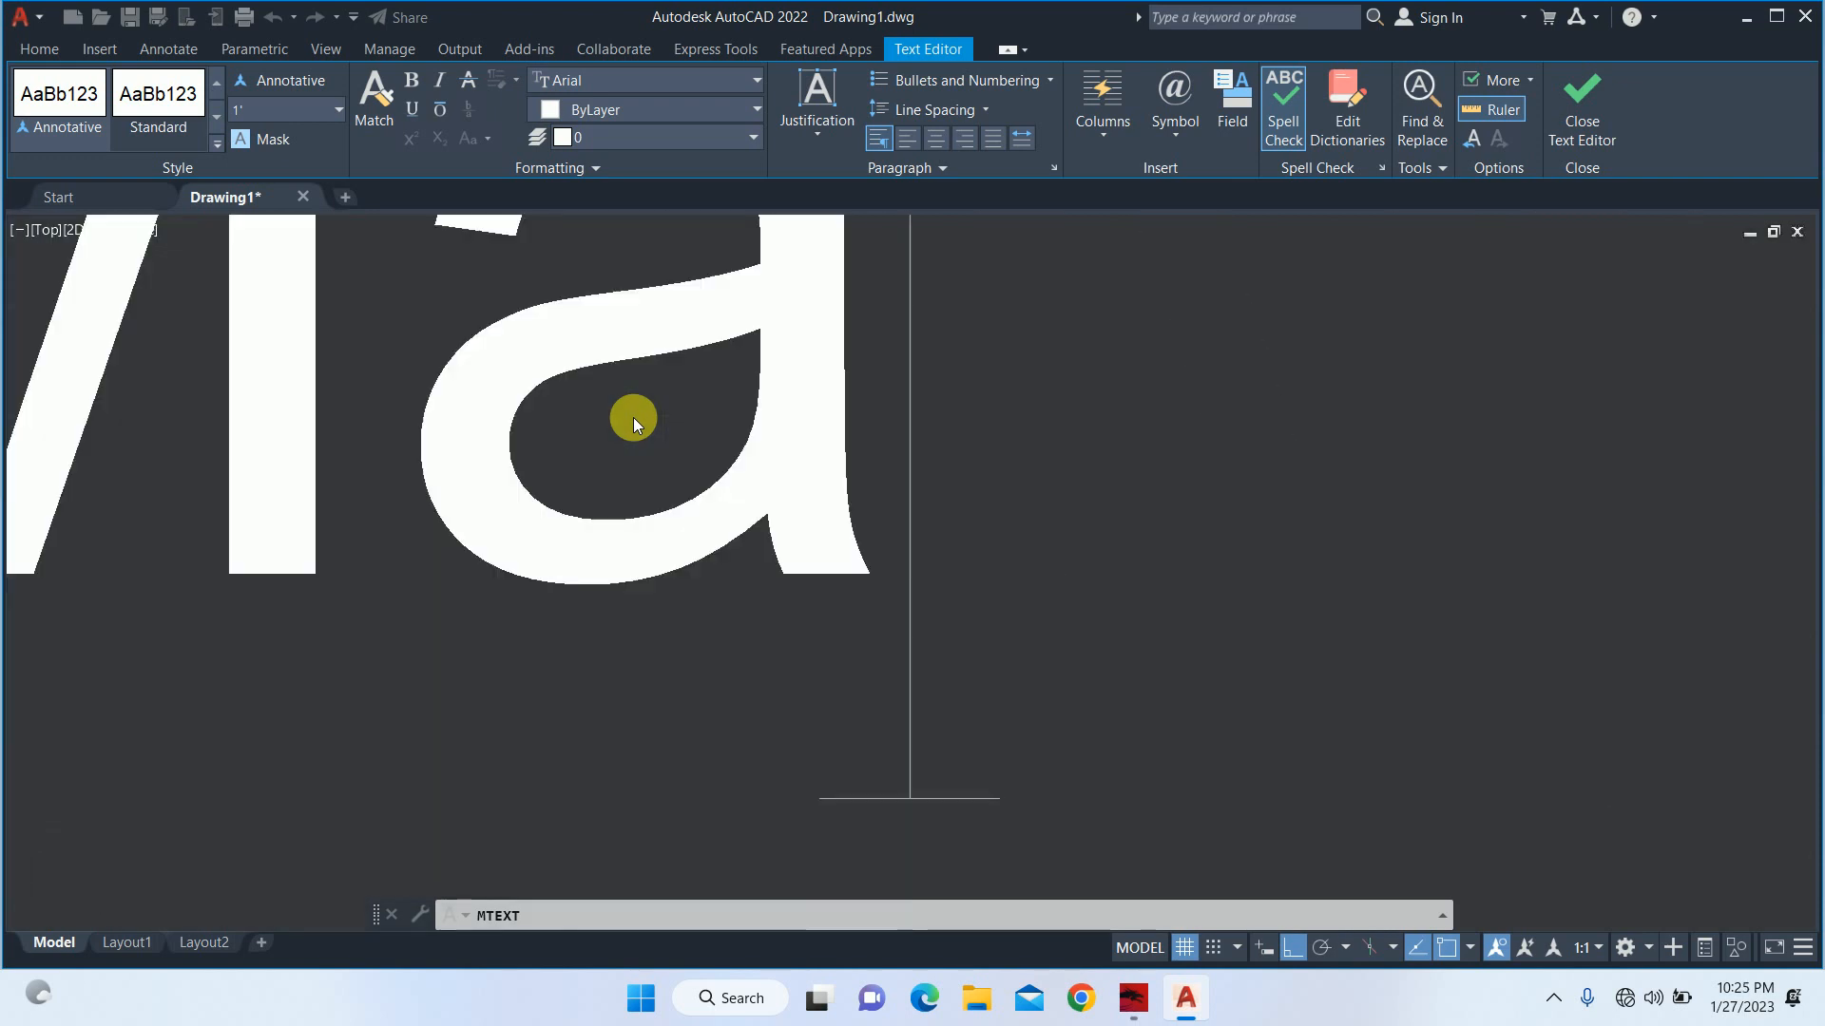
text(ln Road)
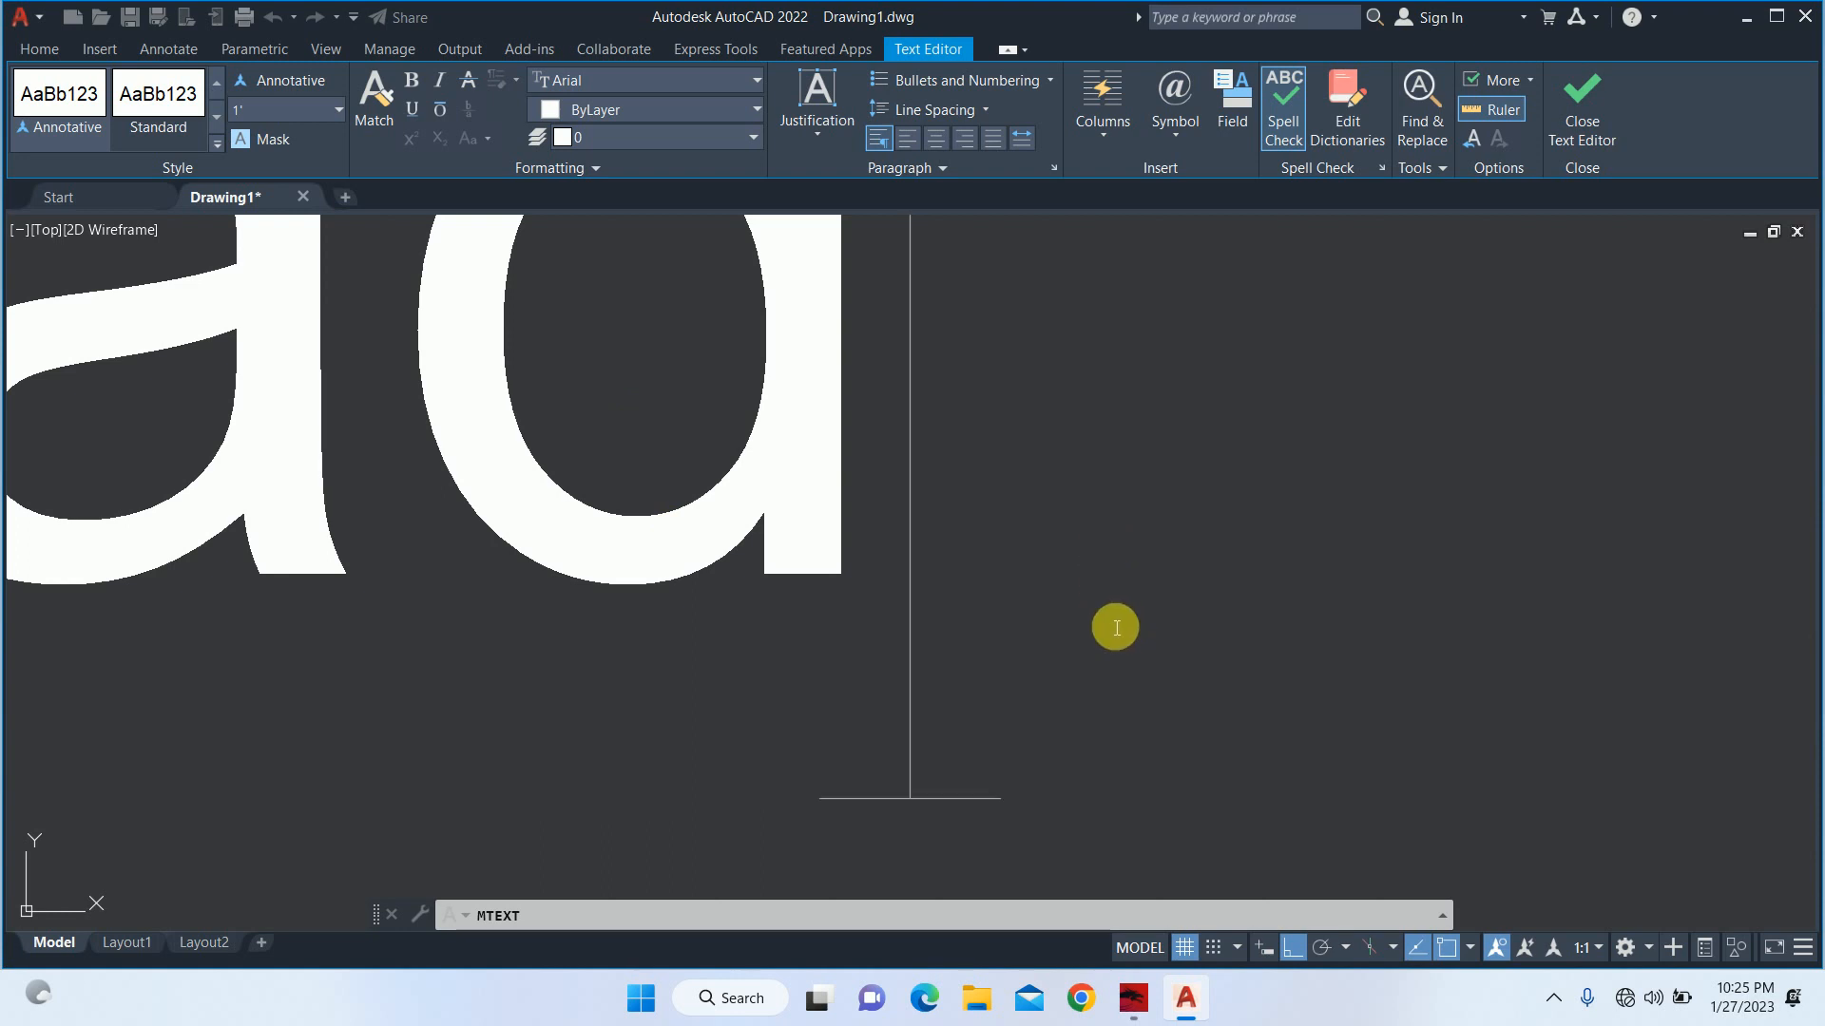
click(1549, 133)
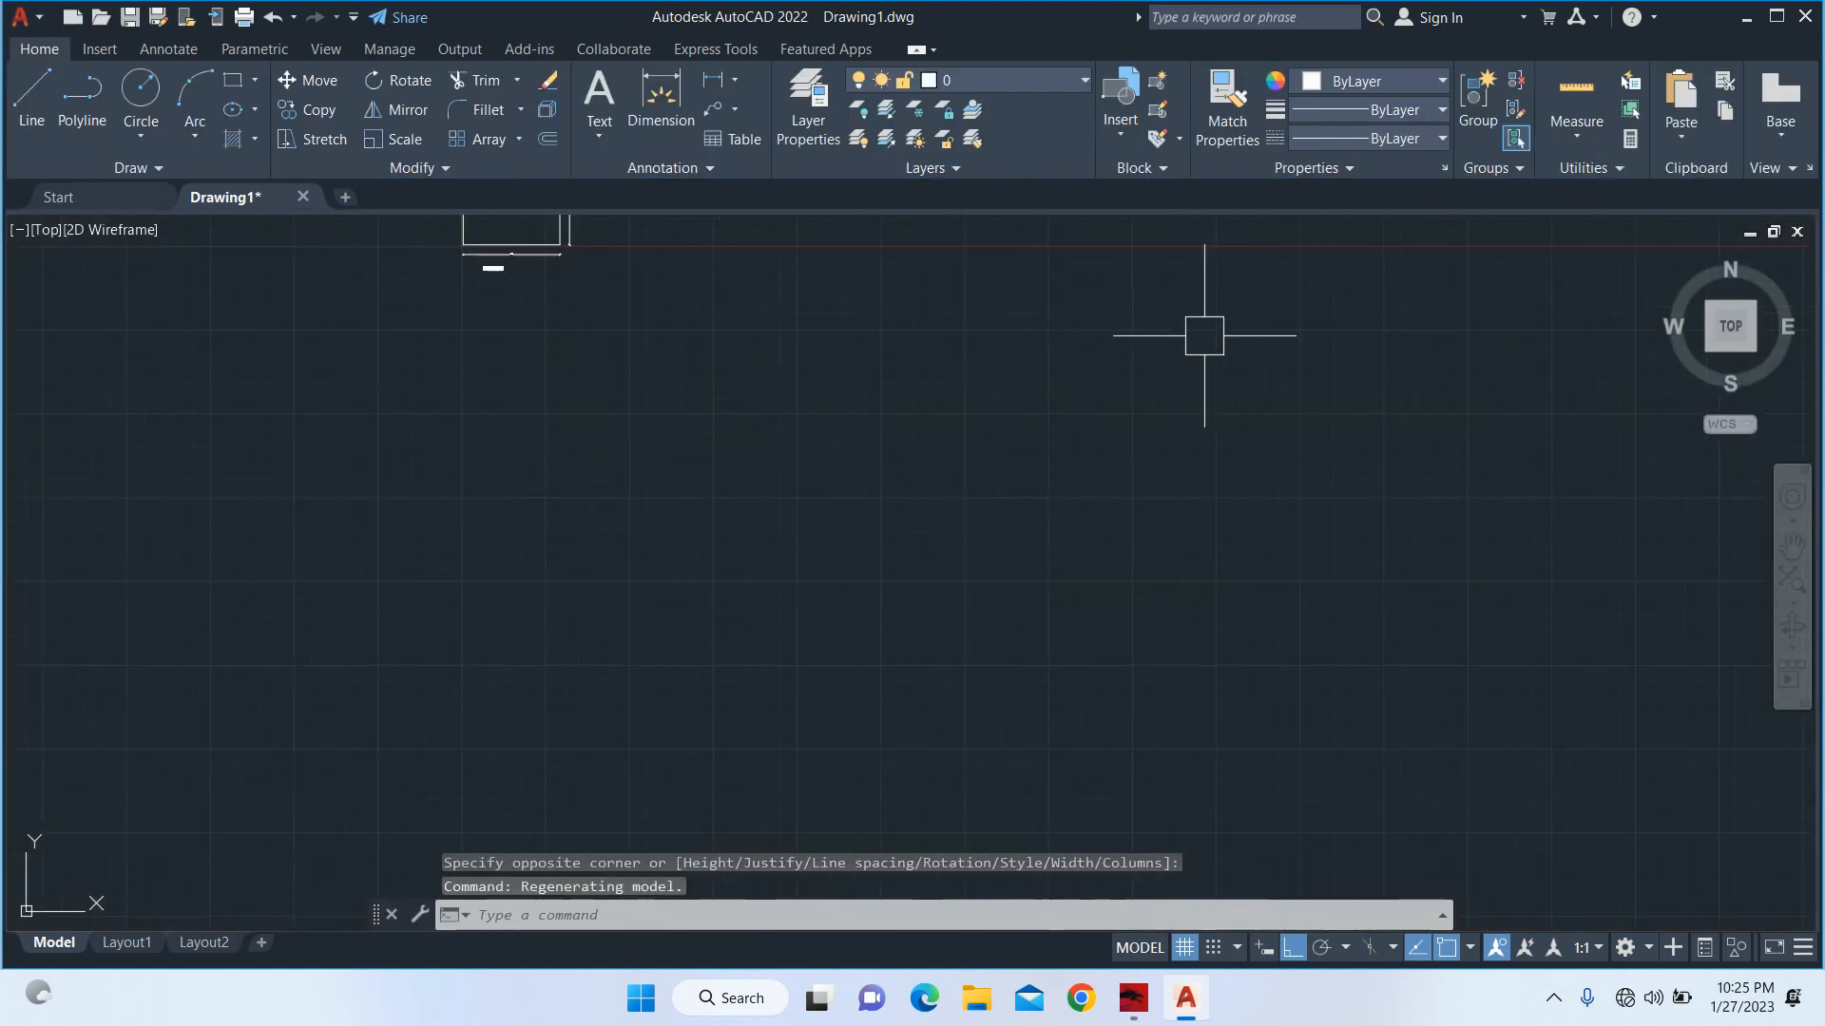
Move the "Main Road" label horizontally so it is centred beneath the 30' bottom dimension.
scroll(595, 428, up, 5)
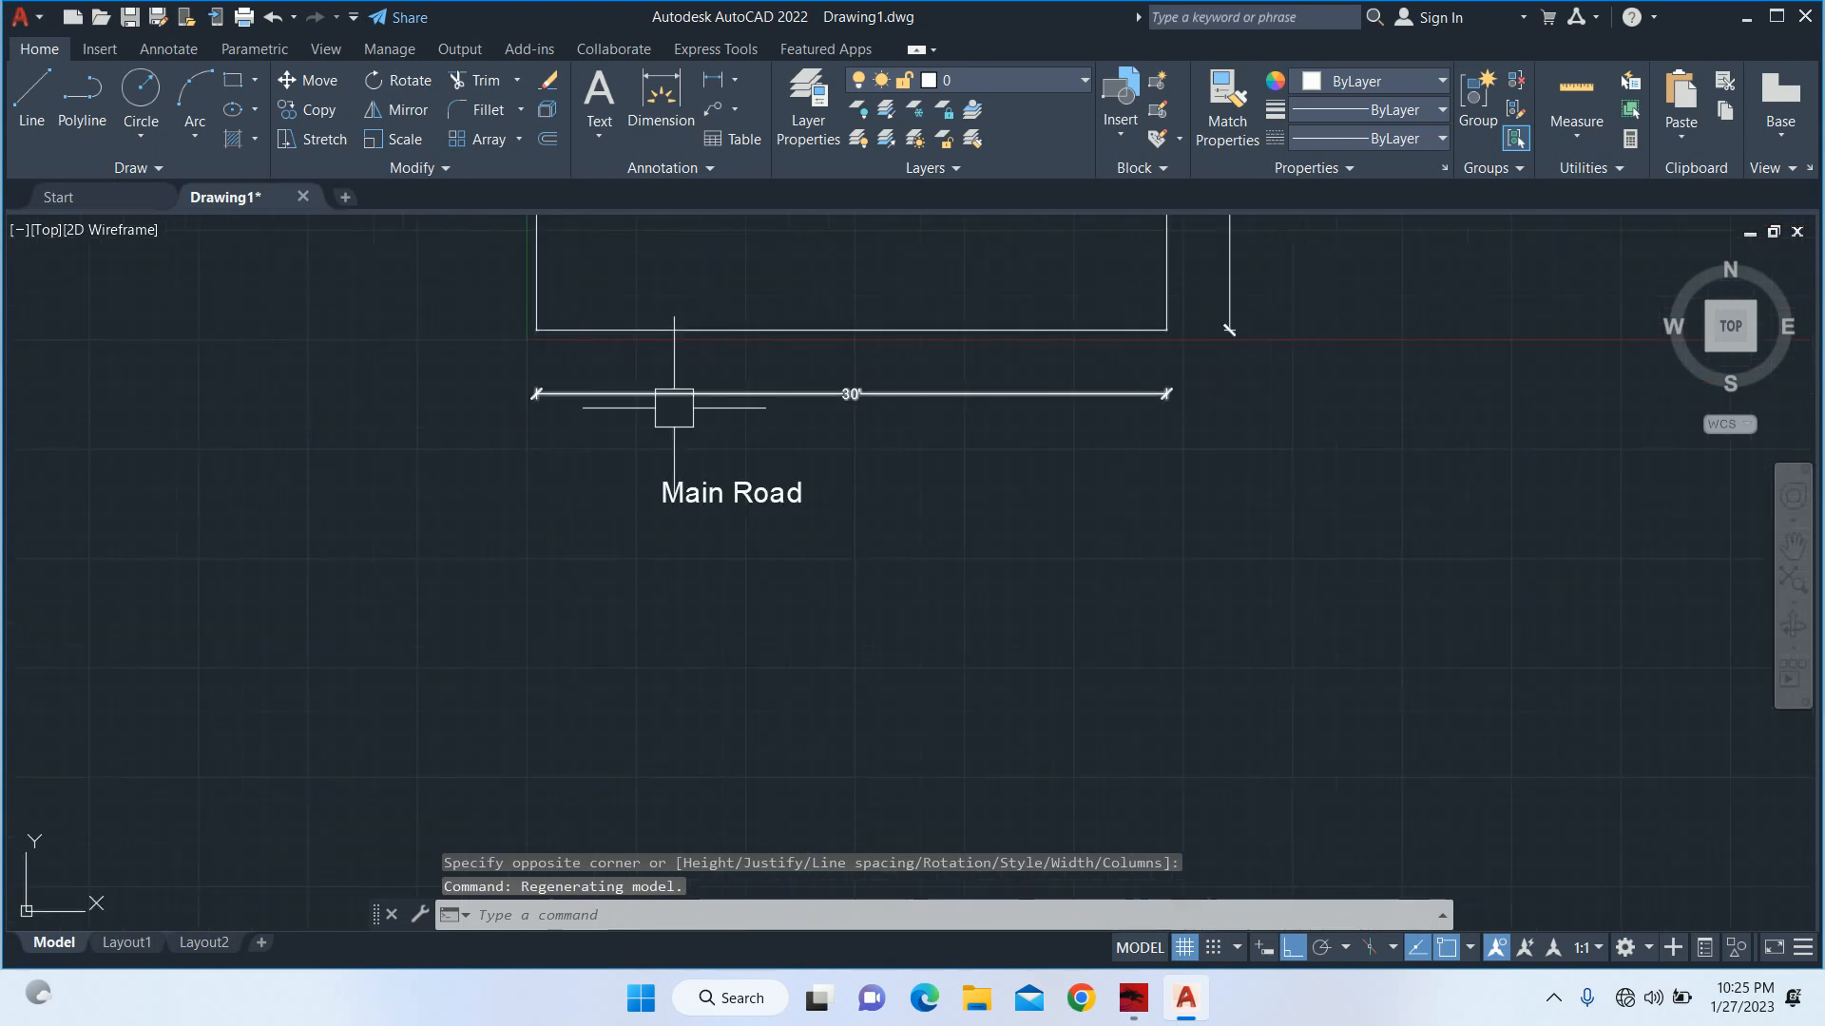
text(m)
key(Return)
click(741, 582)
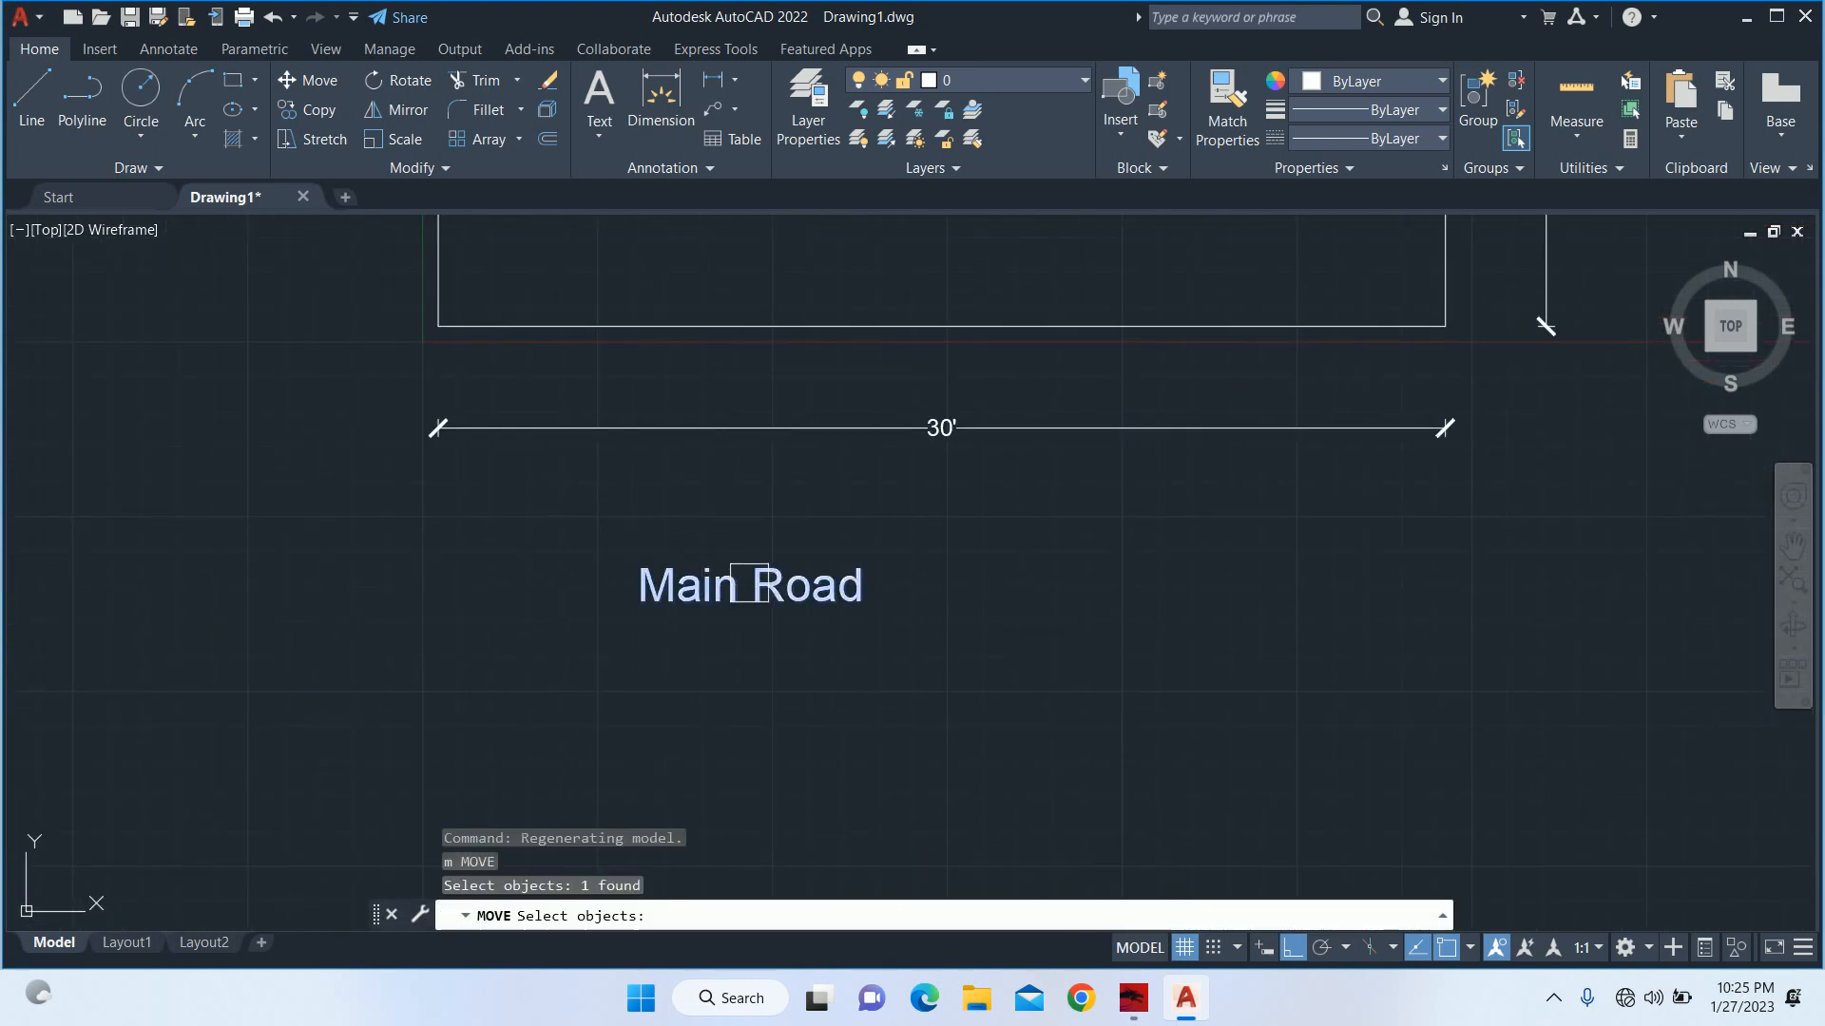
key(Return)
click(726, 634)
click(913, 638)
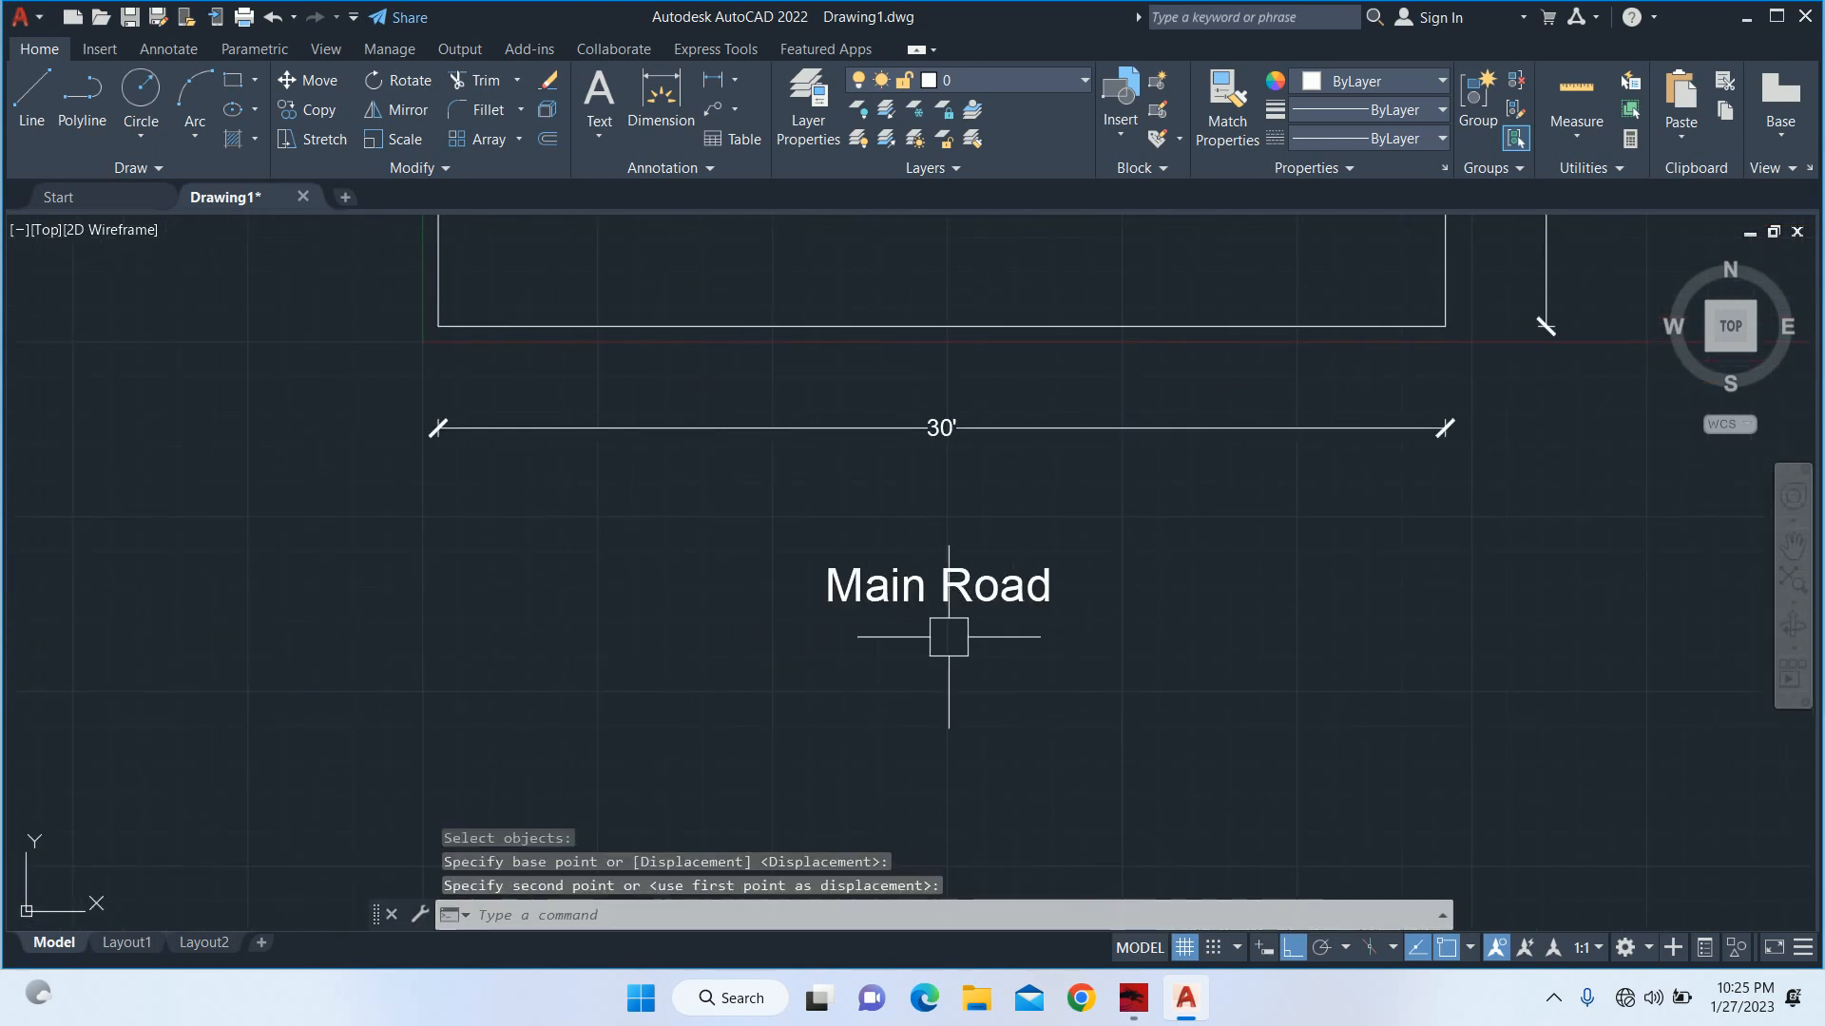
Move the "Main Road" label straight up, closer to the bottom dimension.
key(Return)
click(957, 683)
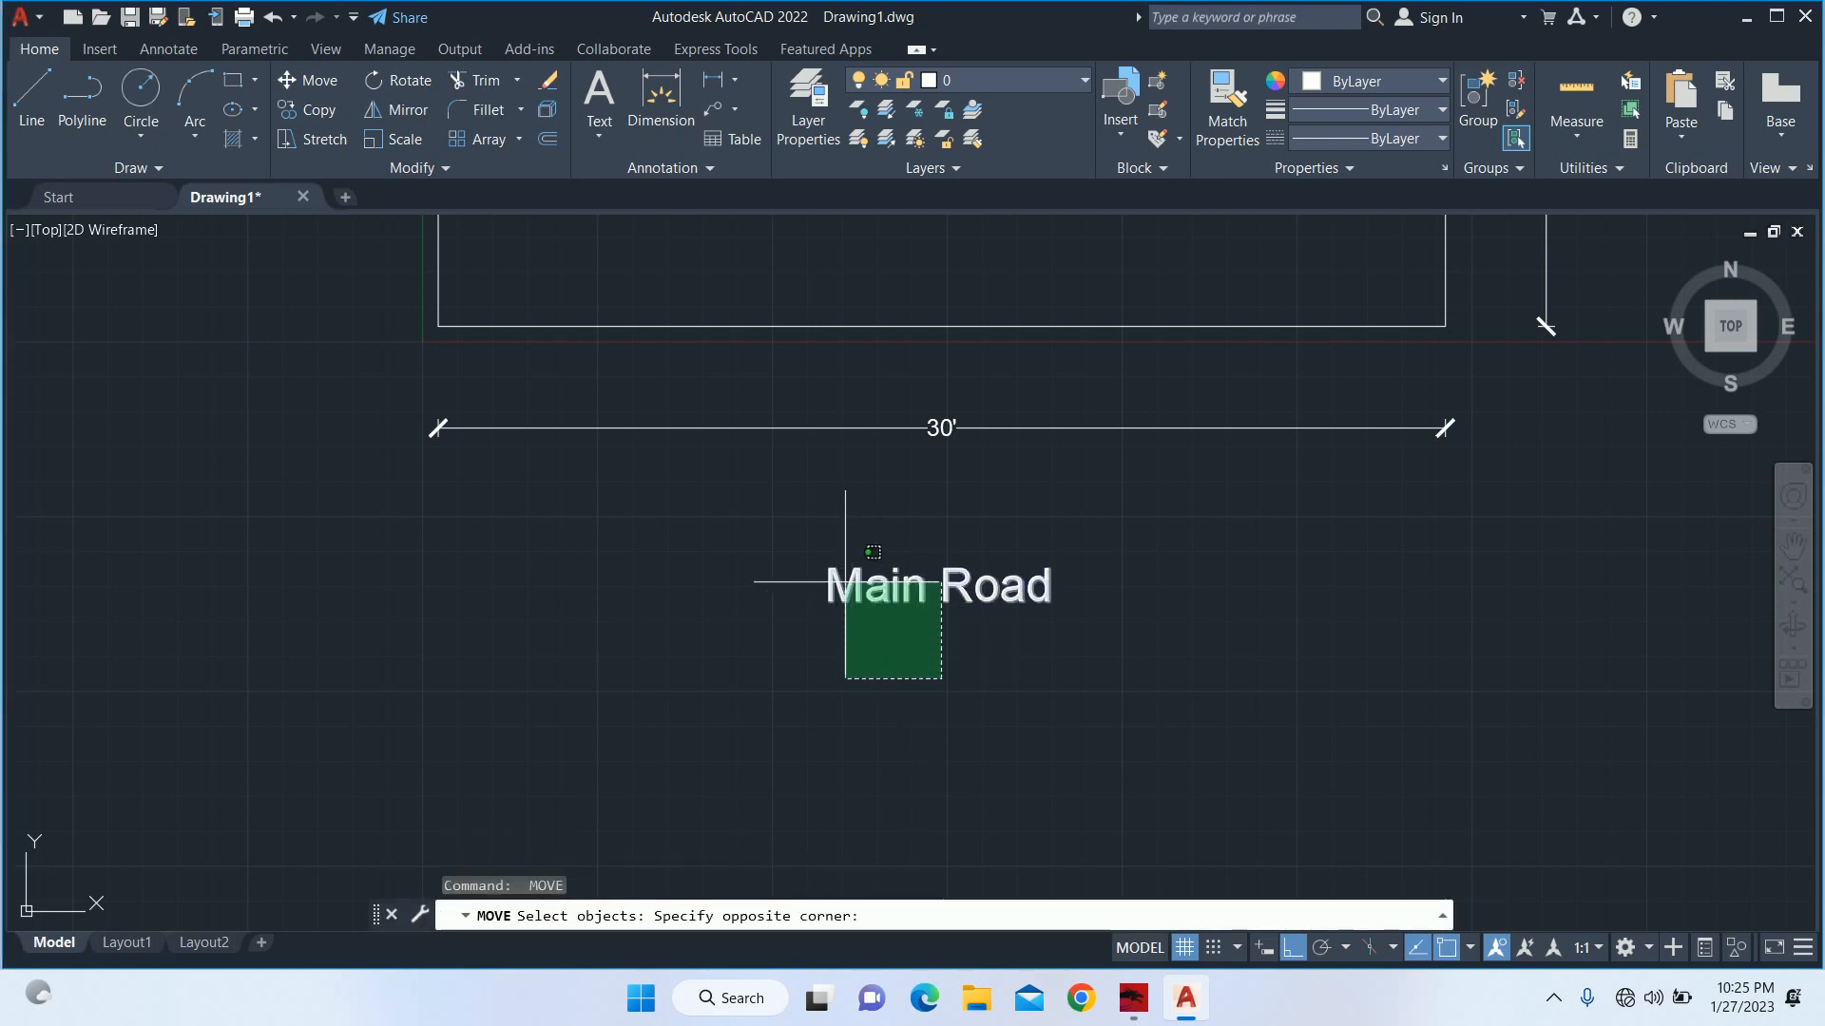
click(841, 594)
key(Return)
click(1159, 675)
click(1159, 628)
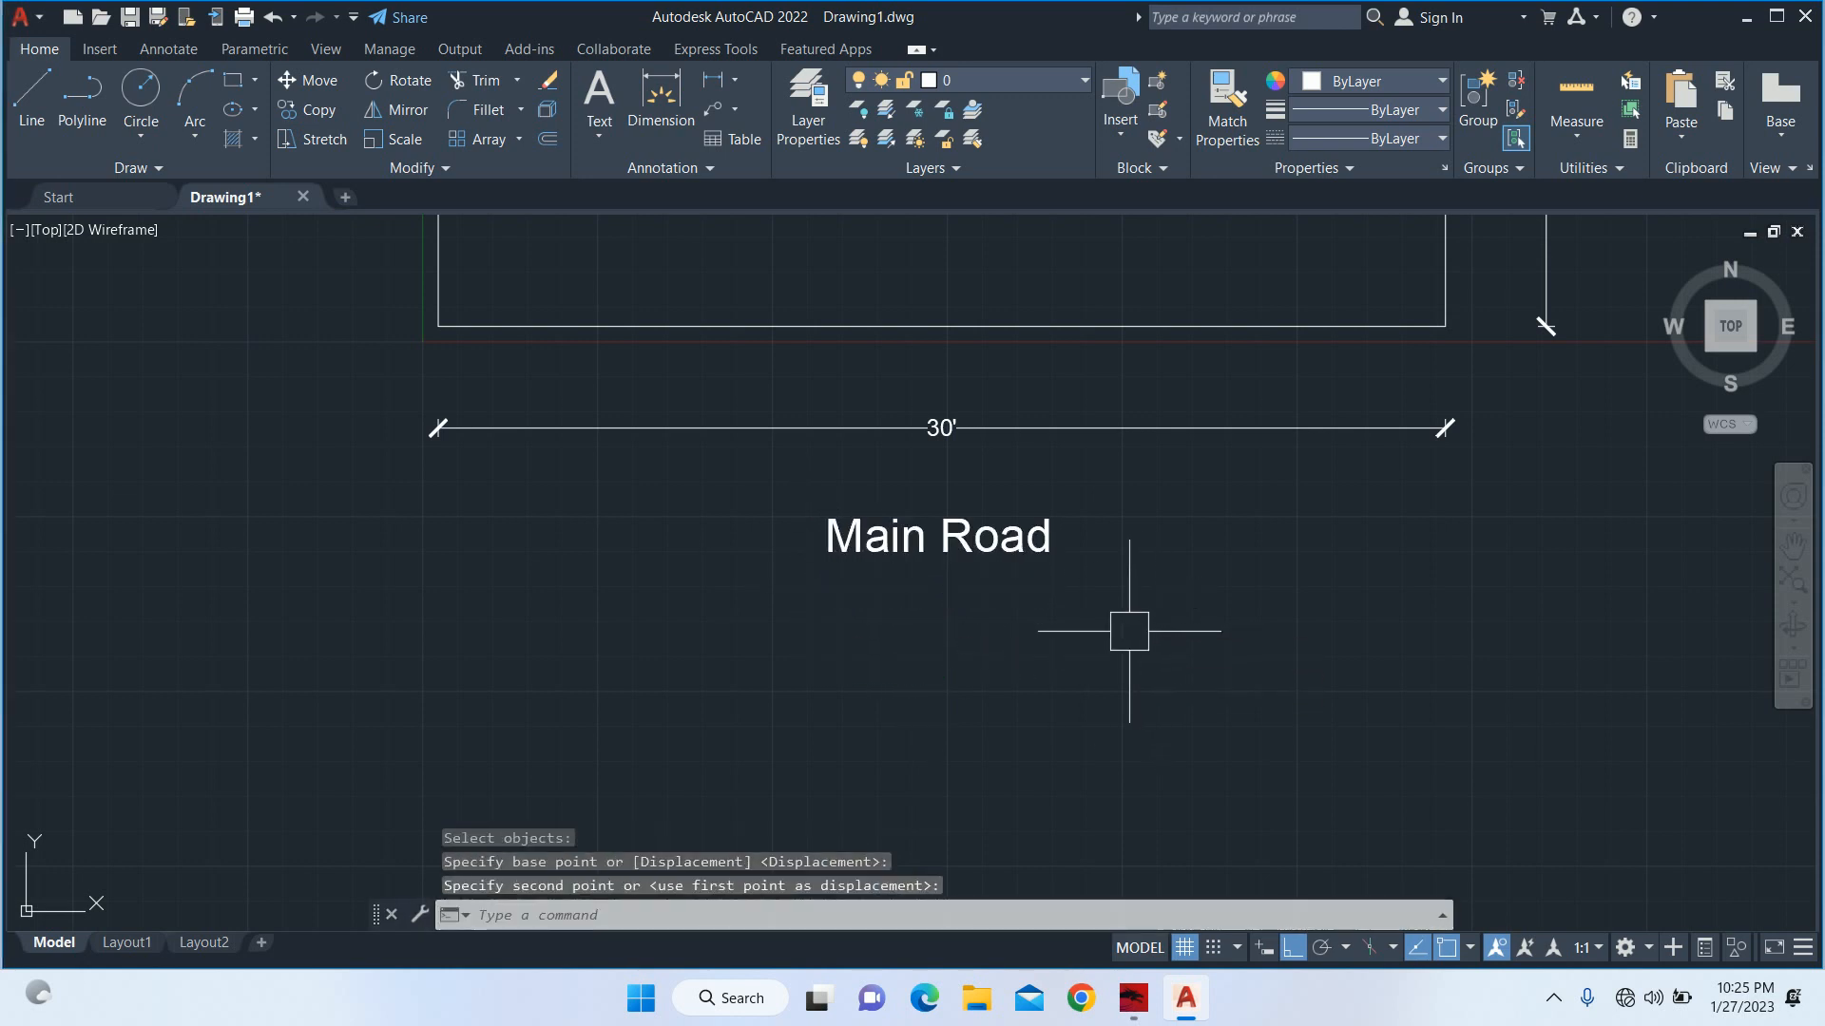
key(Escape)
key(Escape)
Copy the "Main Road" label with Ortho off, placing the copy just outside the right-hand dimension at the plot's mid-height.
scroll(949, 602, down, 3)
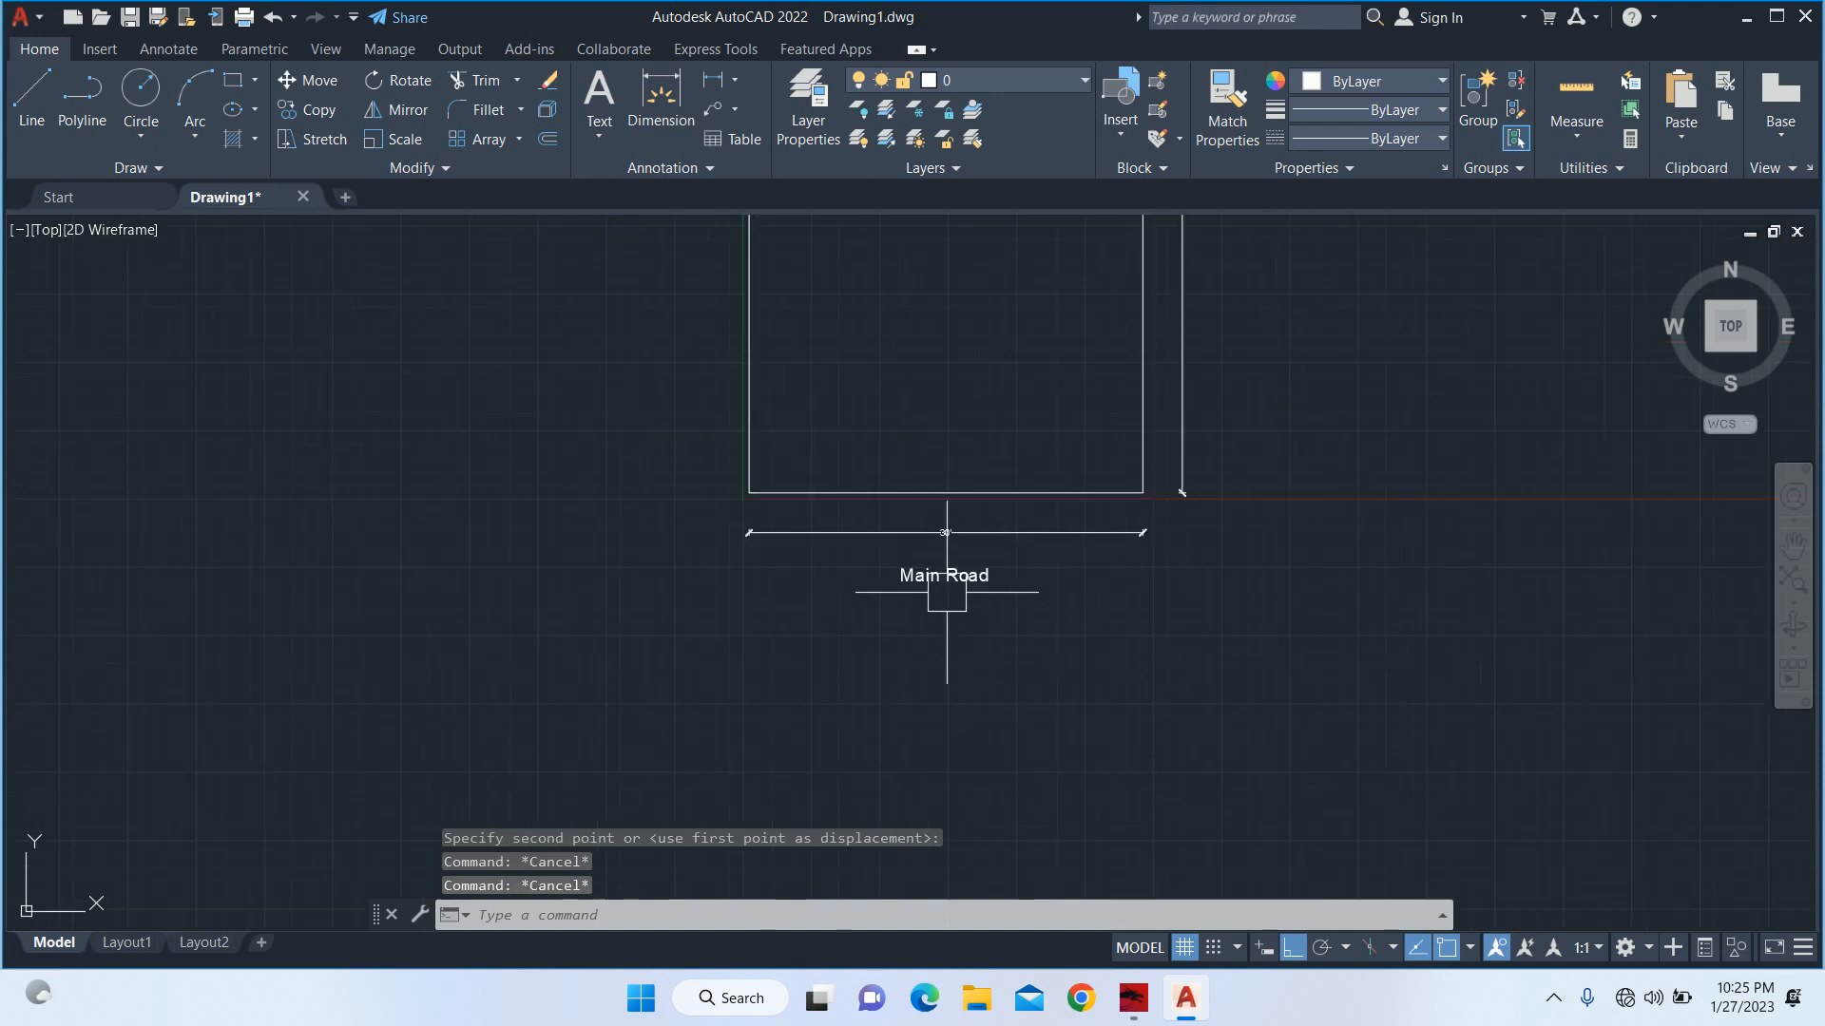
mouse_move(900, 574)
middle_down()
mouse_move(847, 660)
mouse_move(632, 694)
middle_up()
text(co)
key(Return)
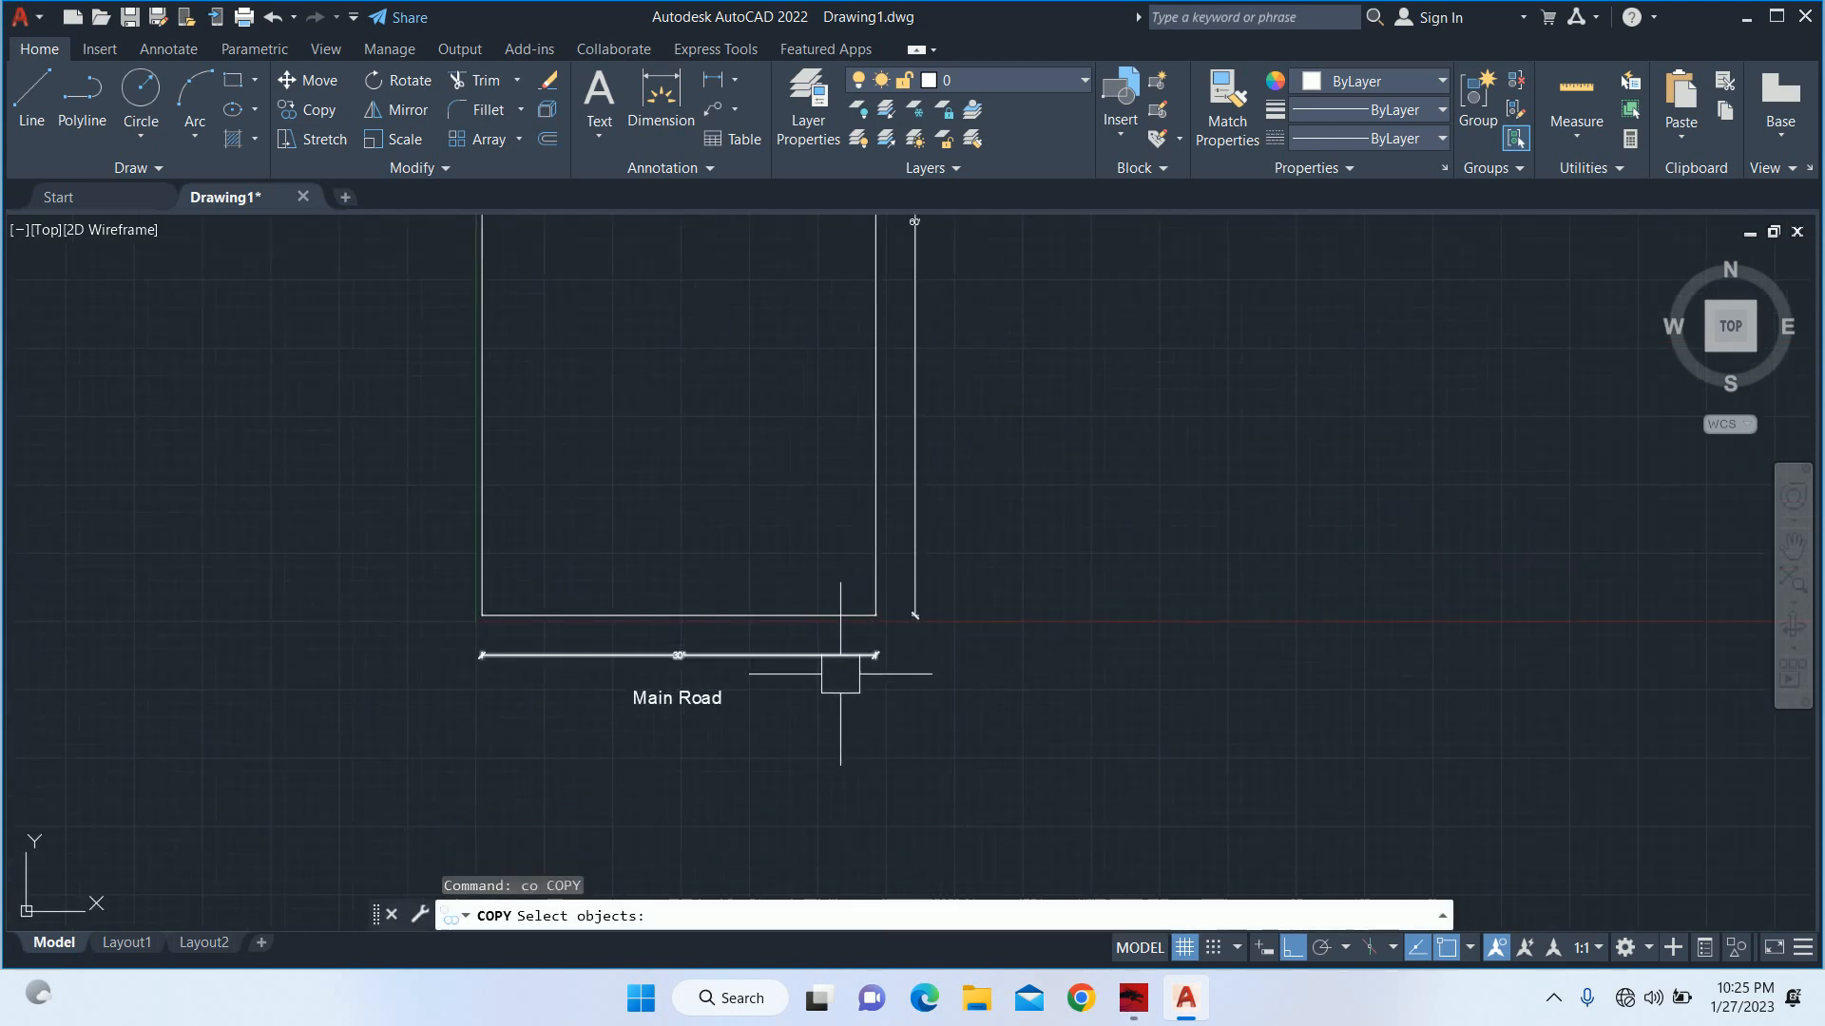
click(709, 705)
key(Return)
click(684, 700)
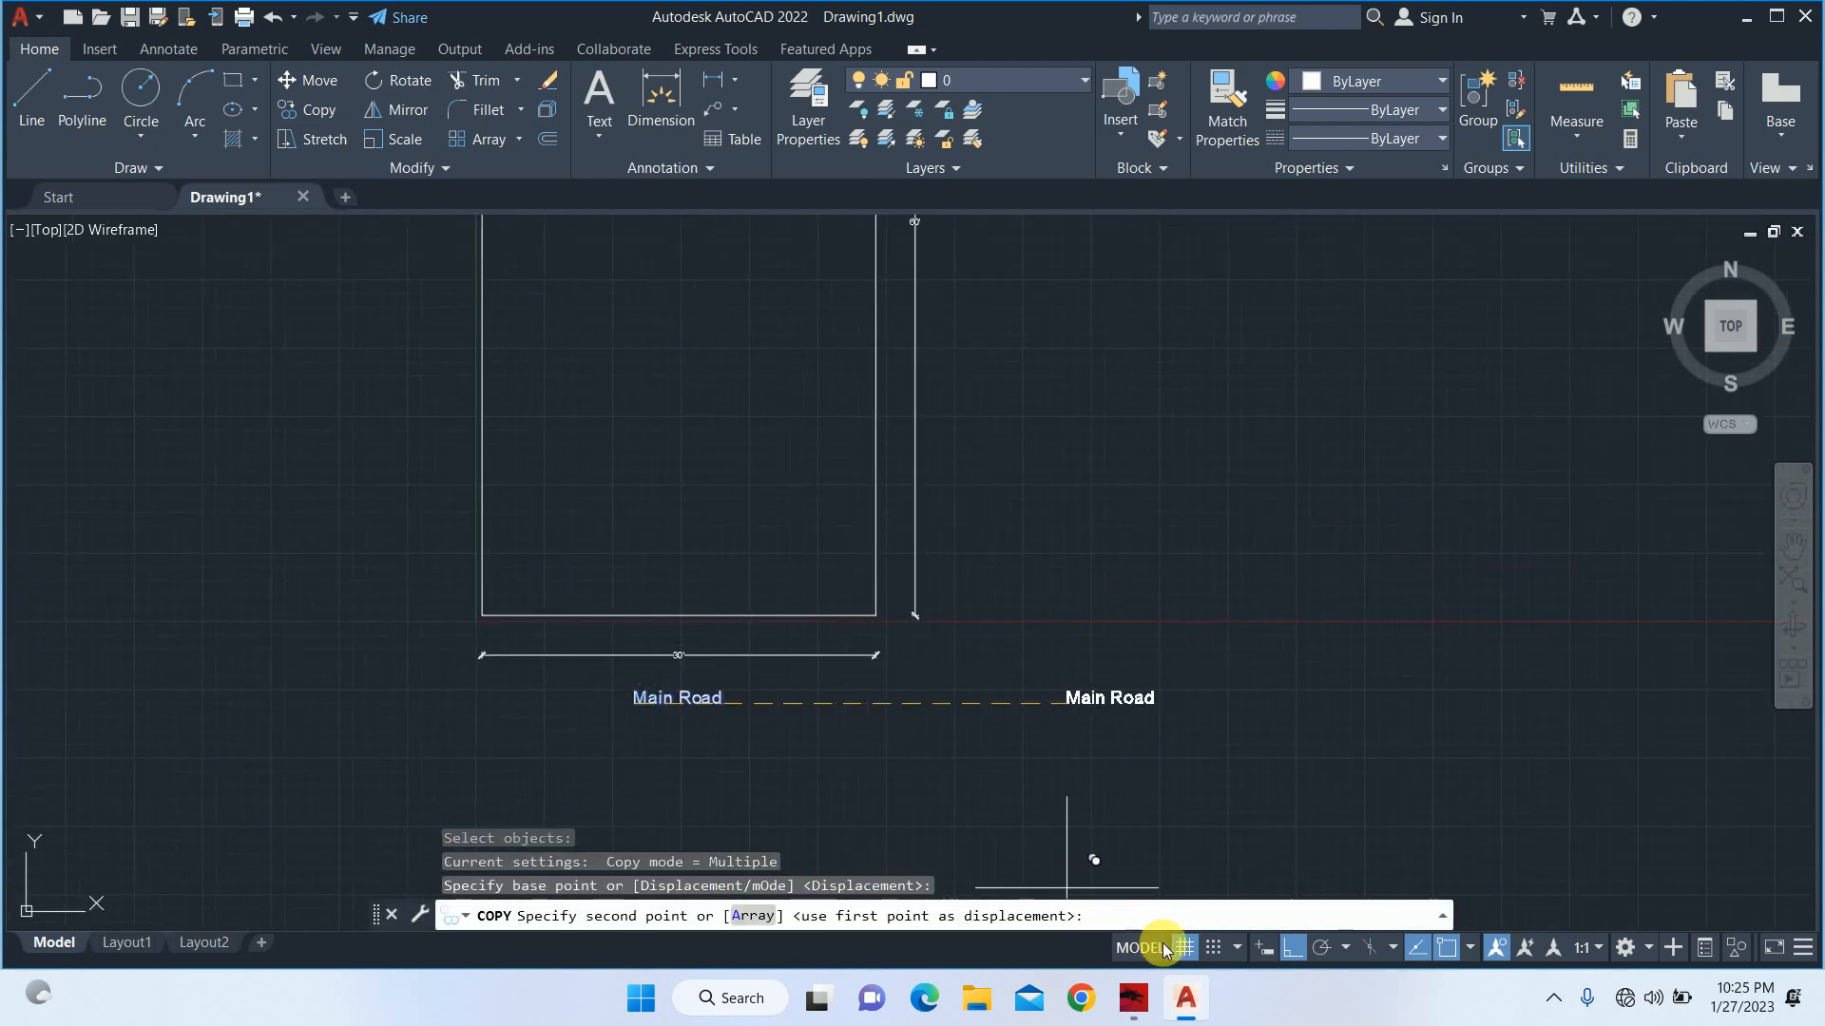
click(1296, 950)
middle_drag(1127, 447, 1116, 763)
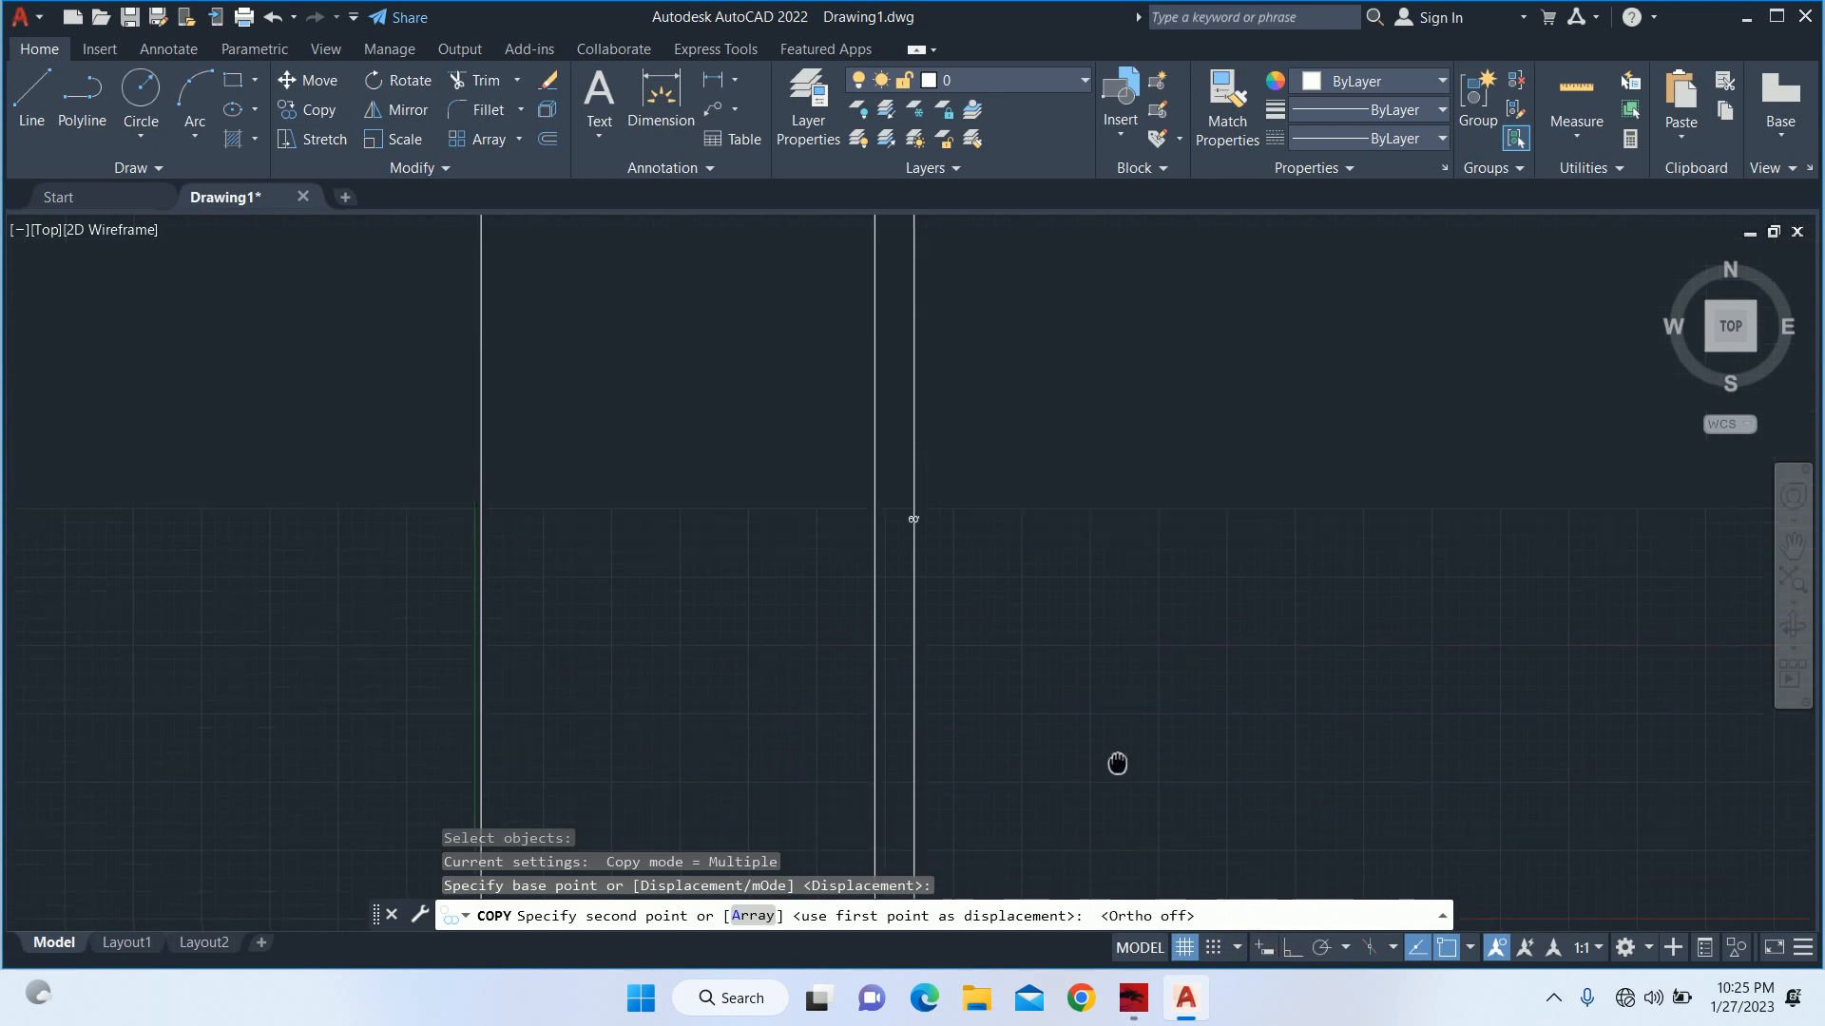
click(975, 570)
key(Return)
Change the text of the copied label beside the plot's right edge to "Other's Property".
double_click(1021, 567)
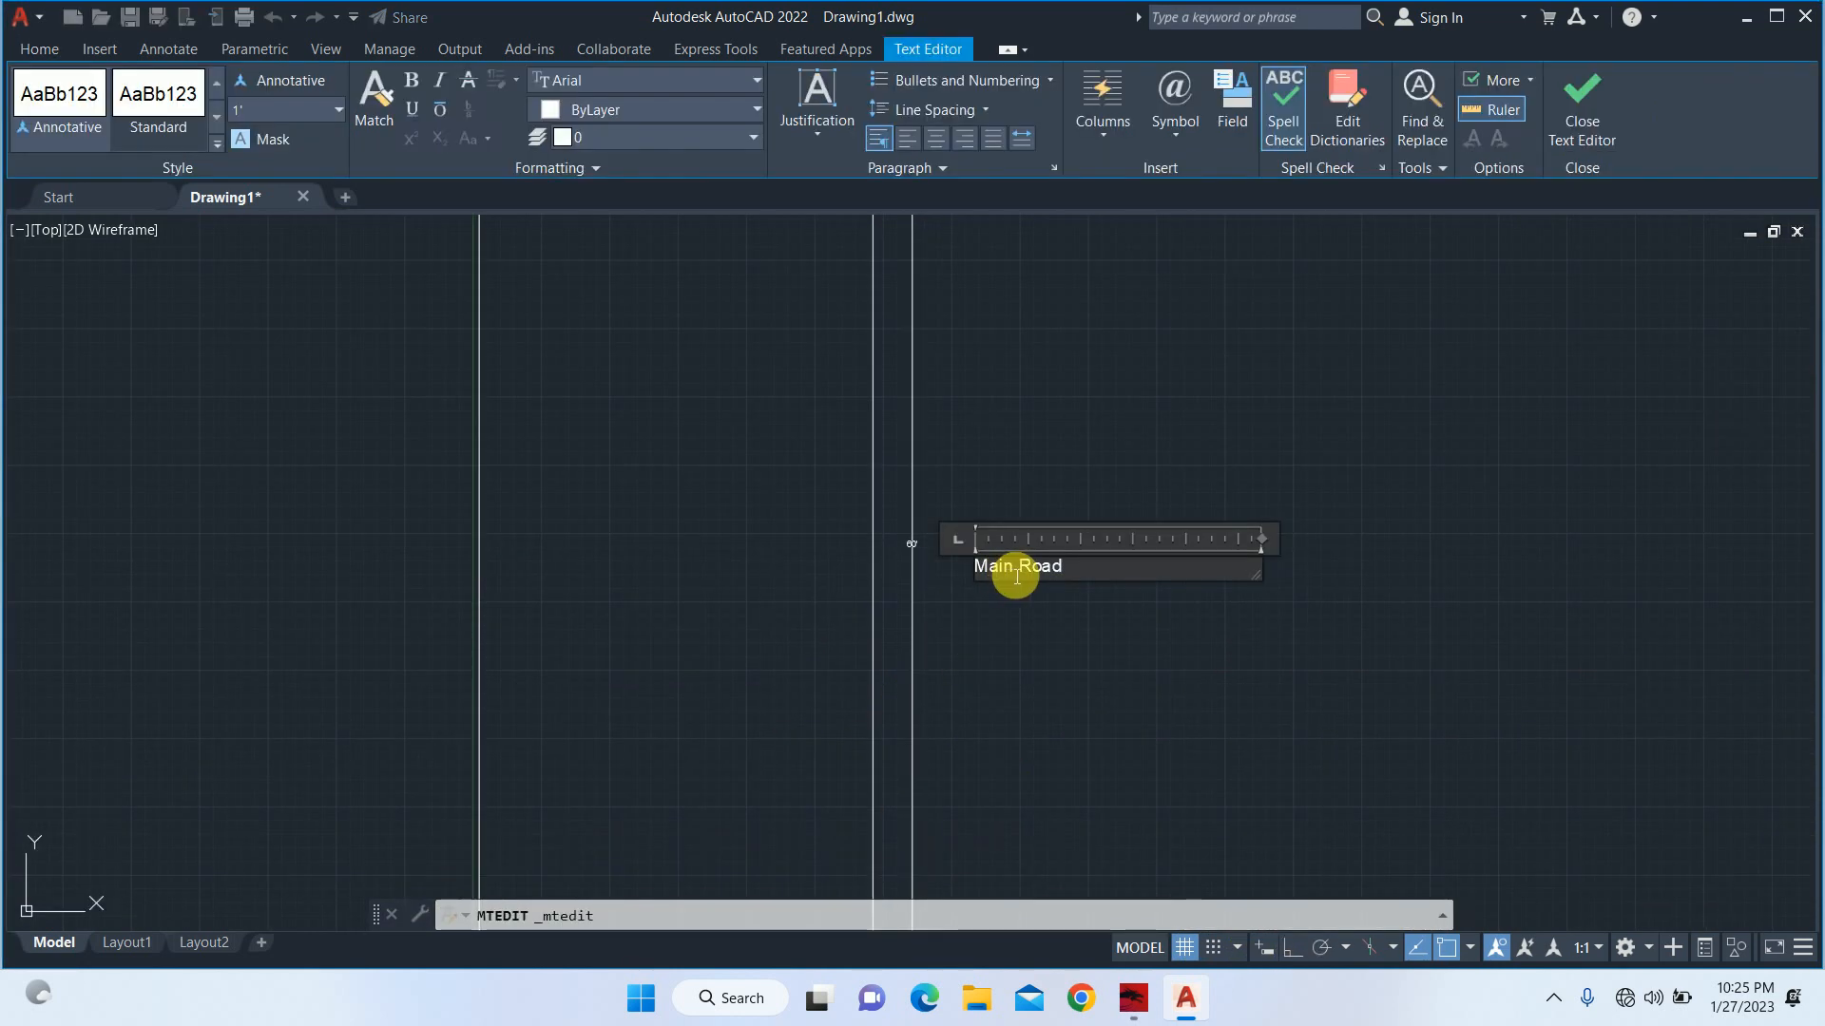
text(Oth)
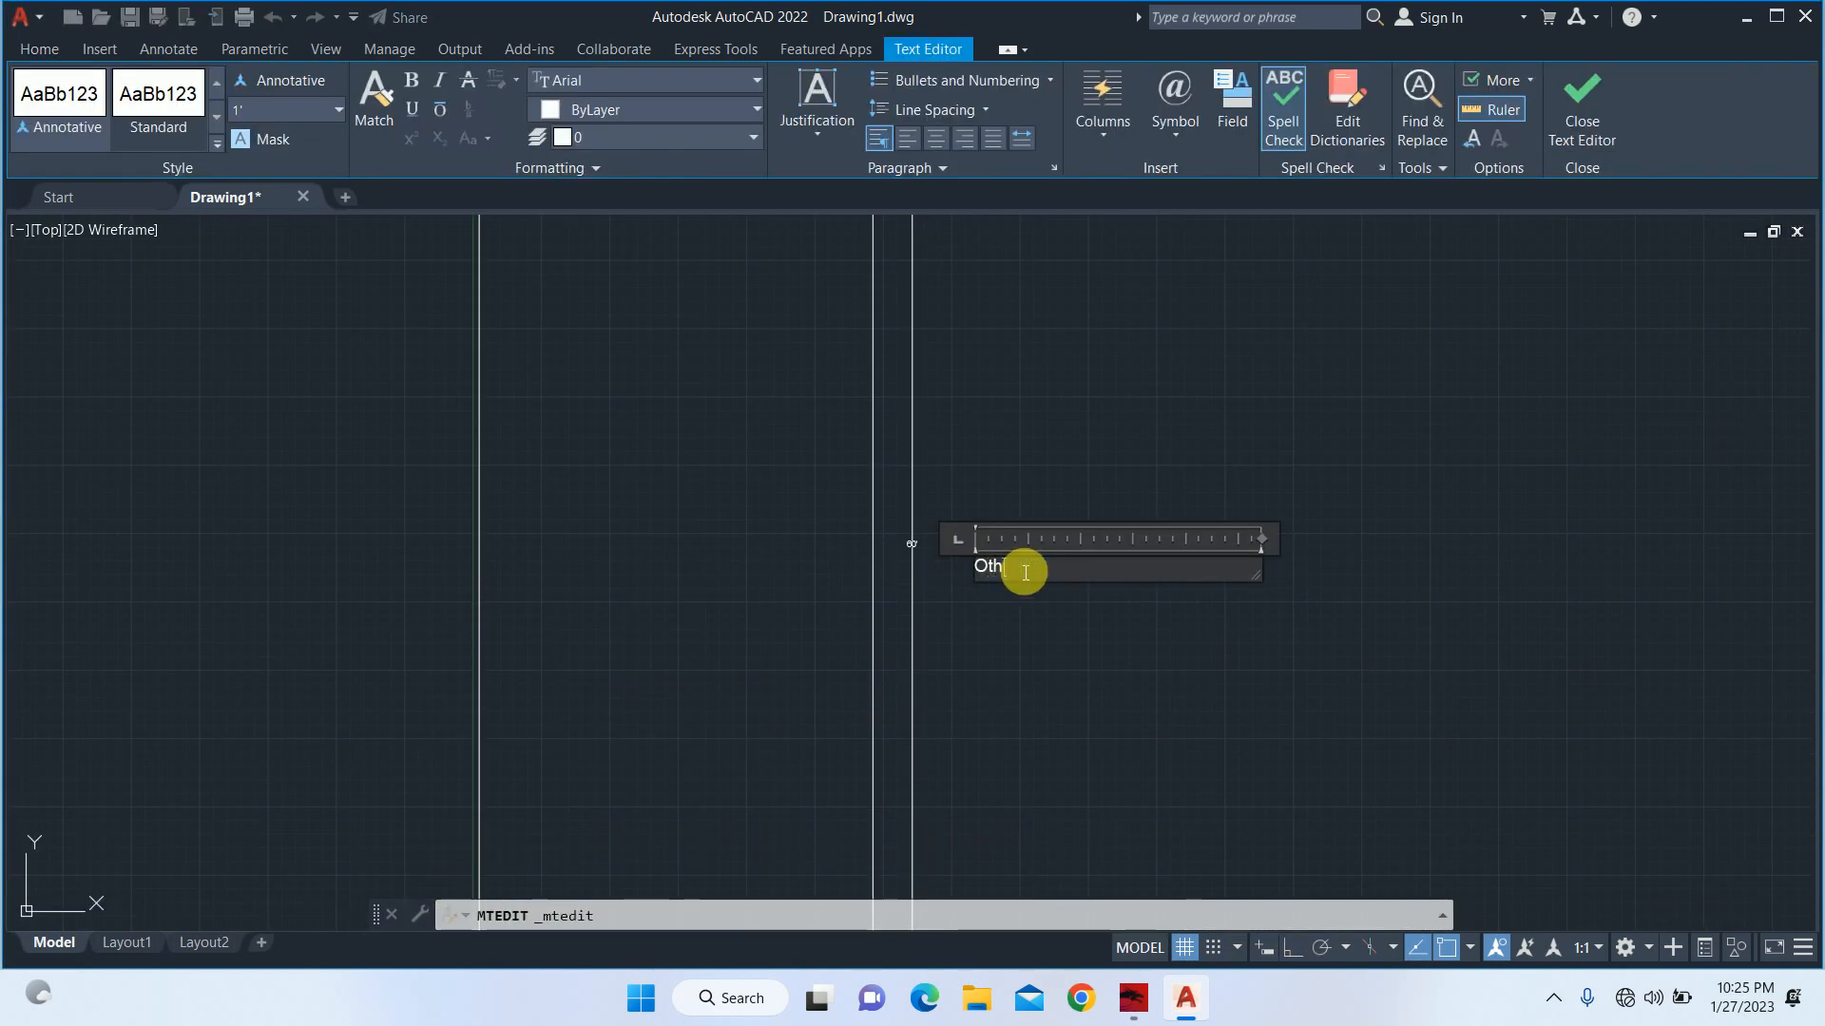
text(er's )
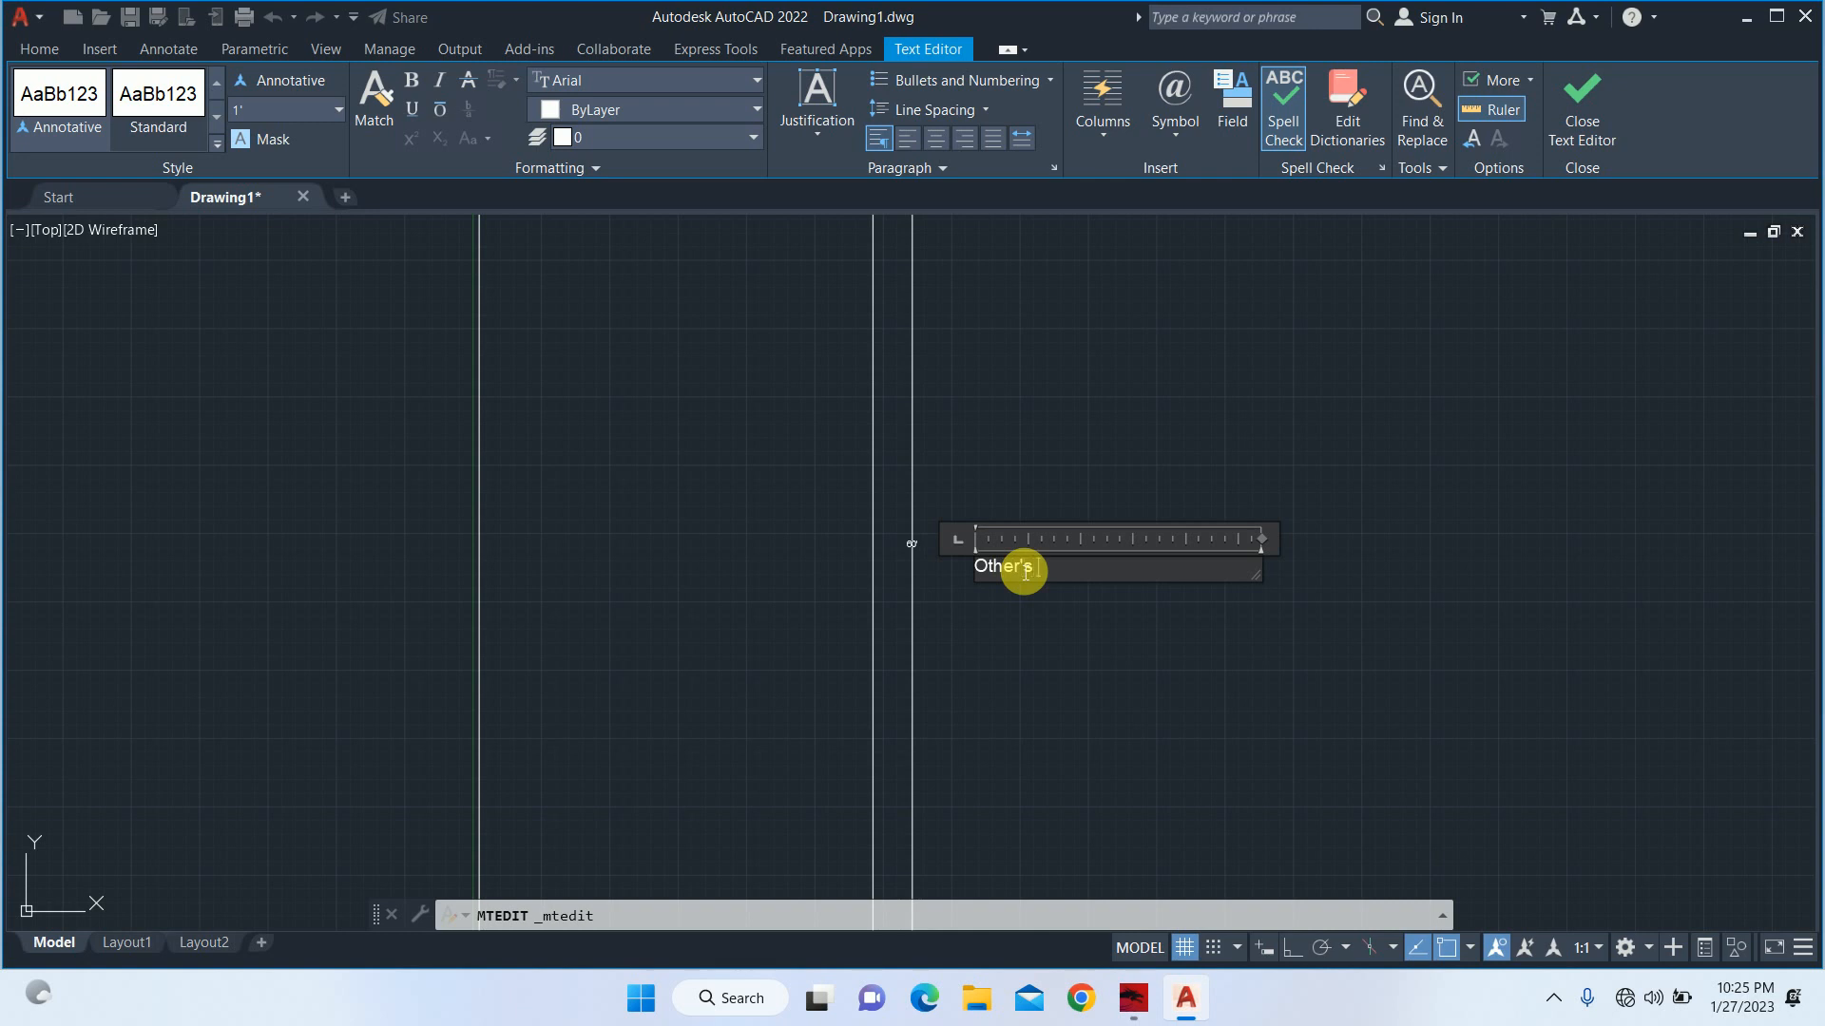
text(Property)
key(Escape)
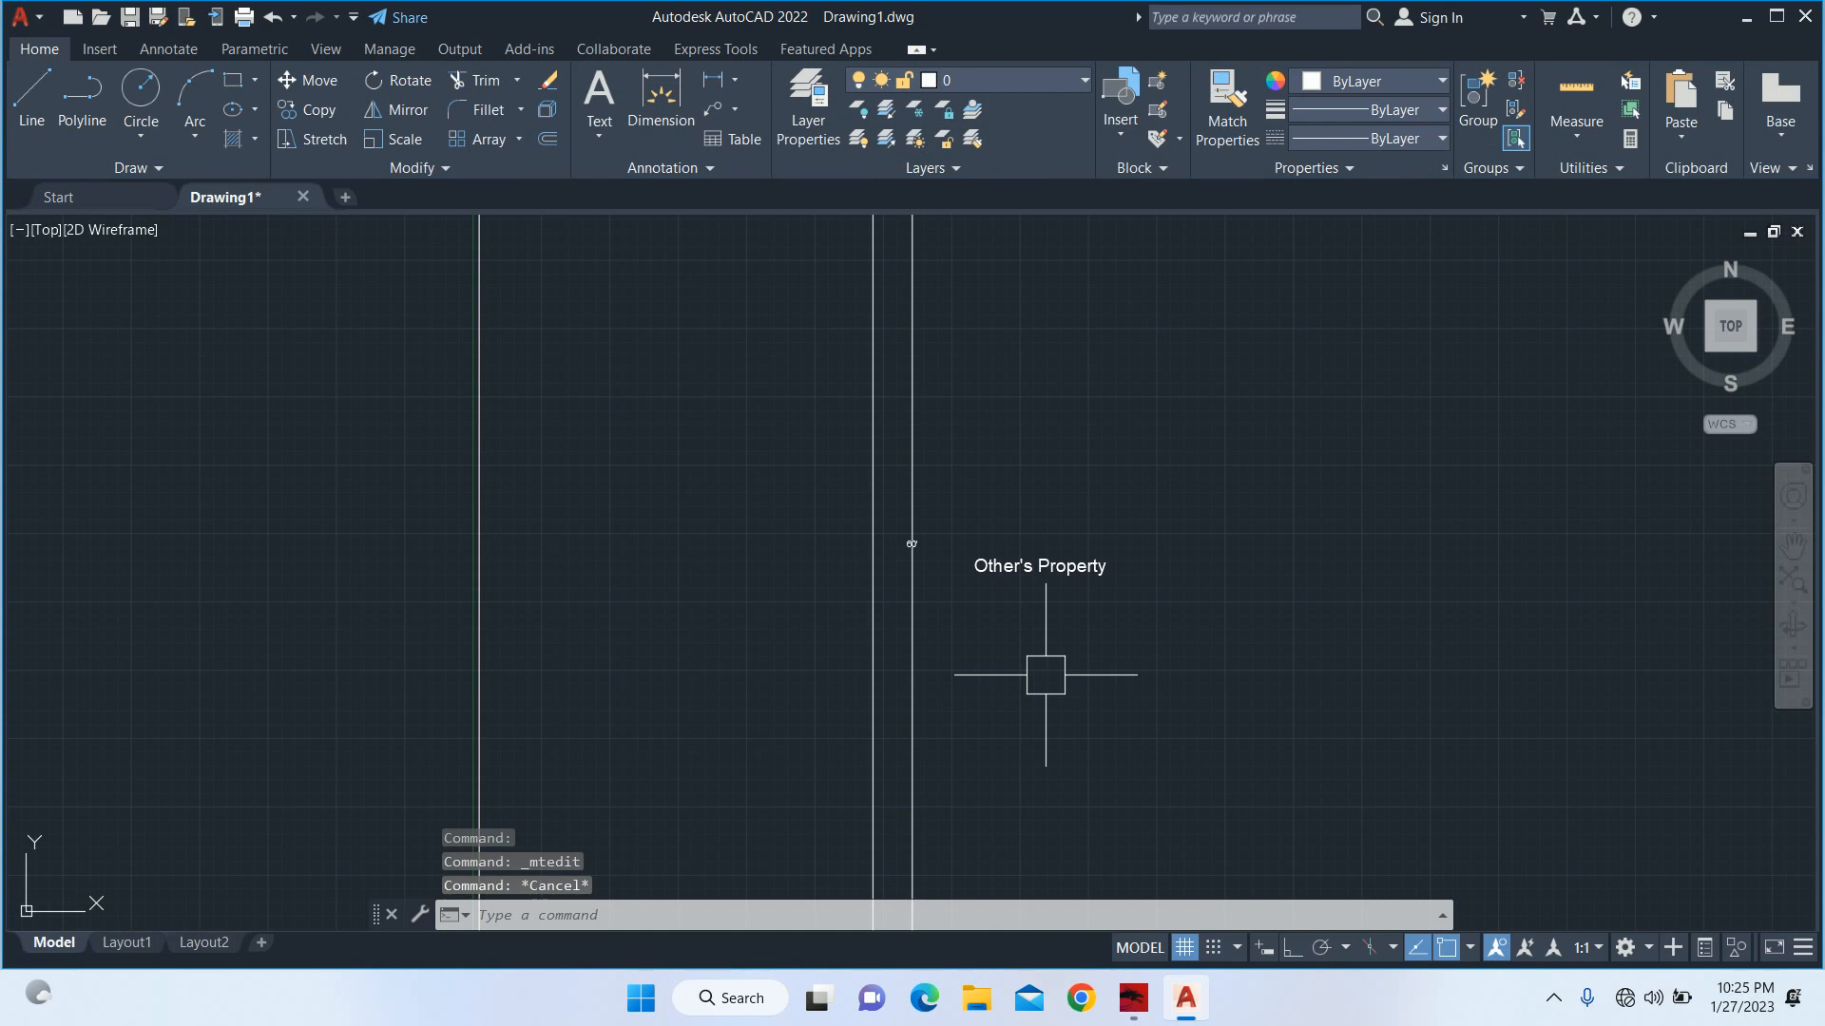
Copy the "Other's Property" label to a spot just above the plot's top edge.
text(co)
key(Return)
click(1099, 593)
click(1017, 542)
key(Return)
click(977, 572)
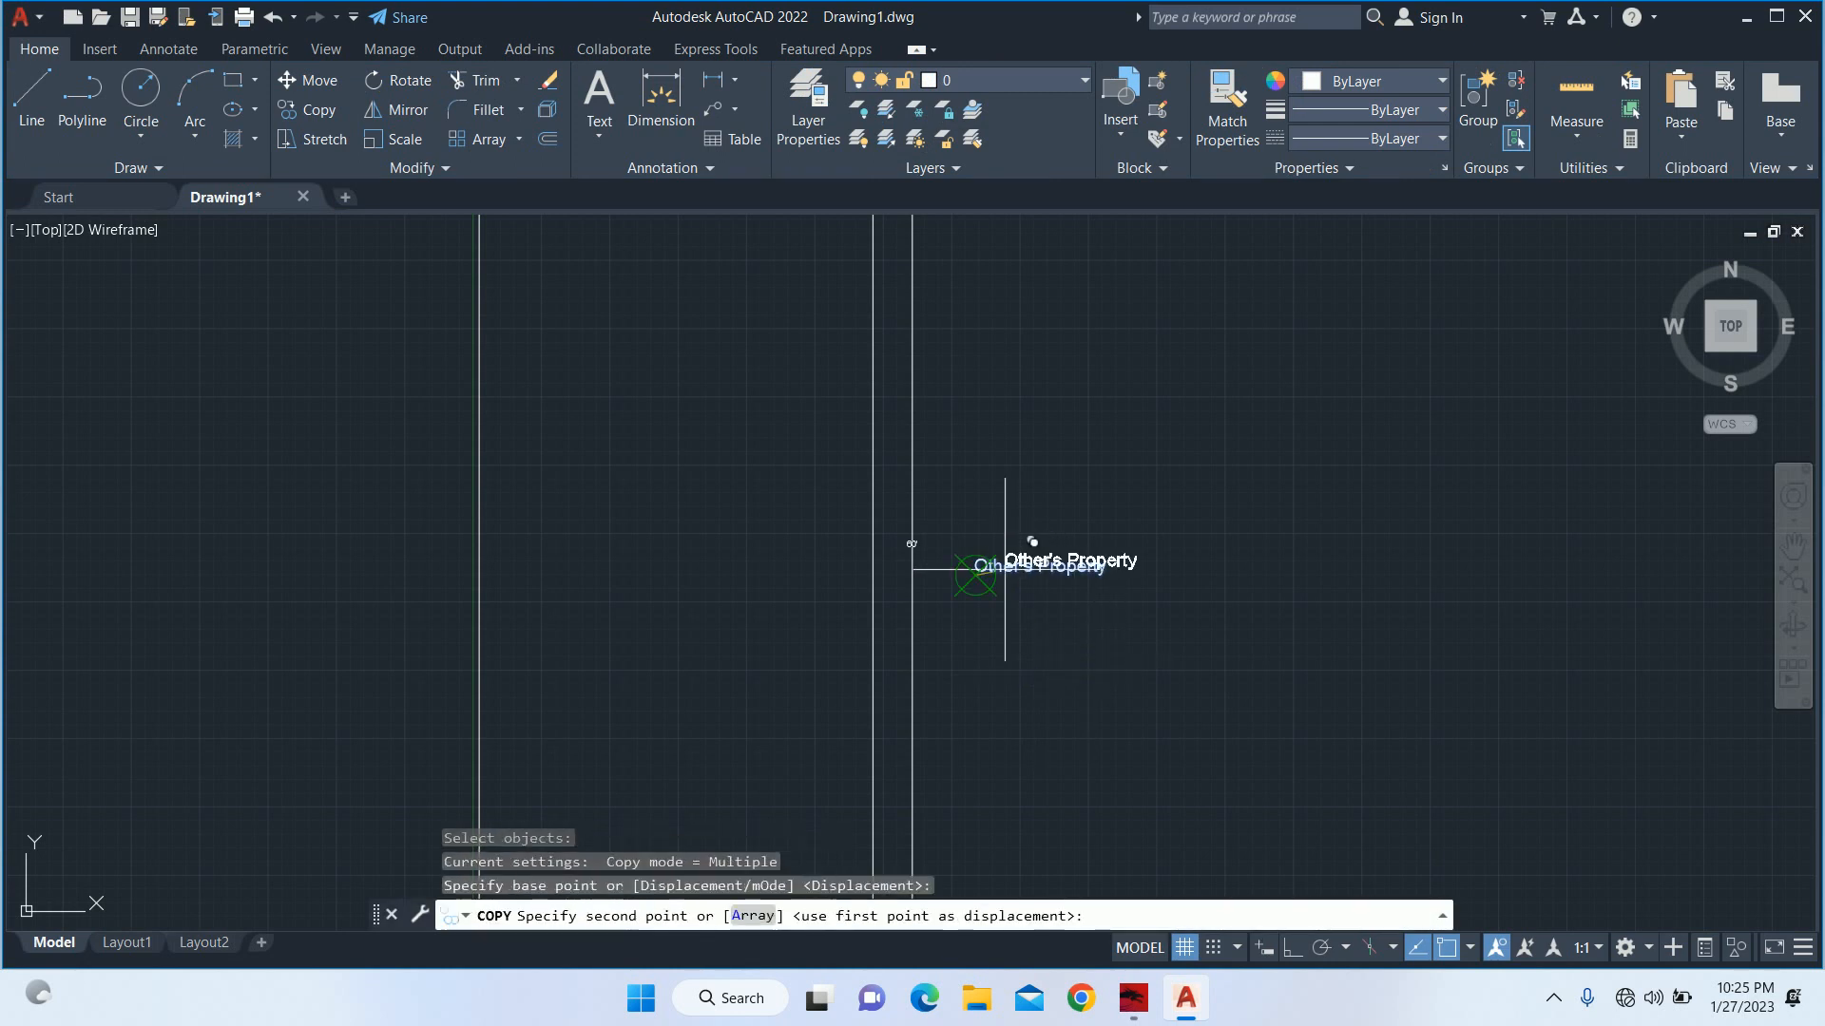
scroll(854, 400, down, 6)
scroll(868, 435, up, 5)
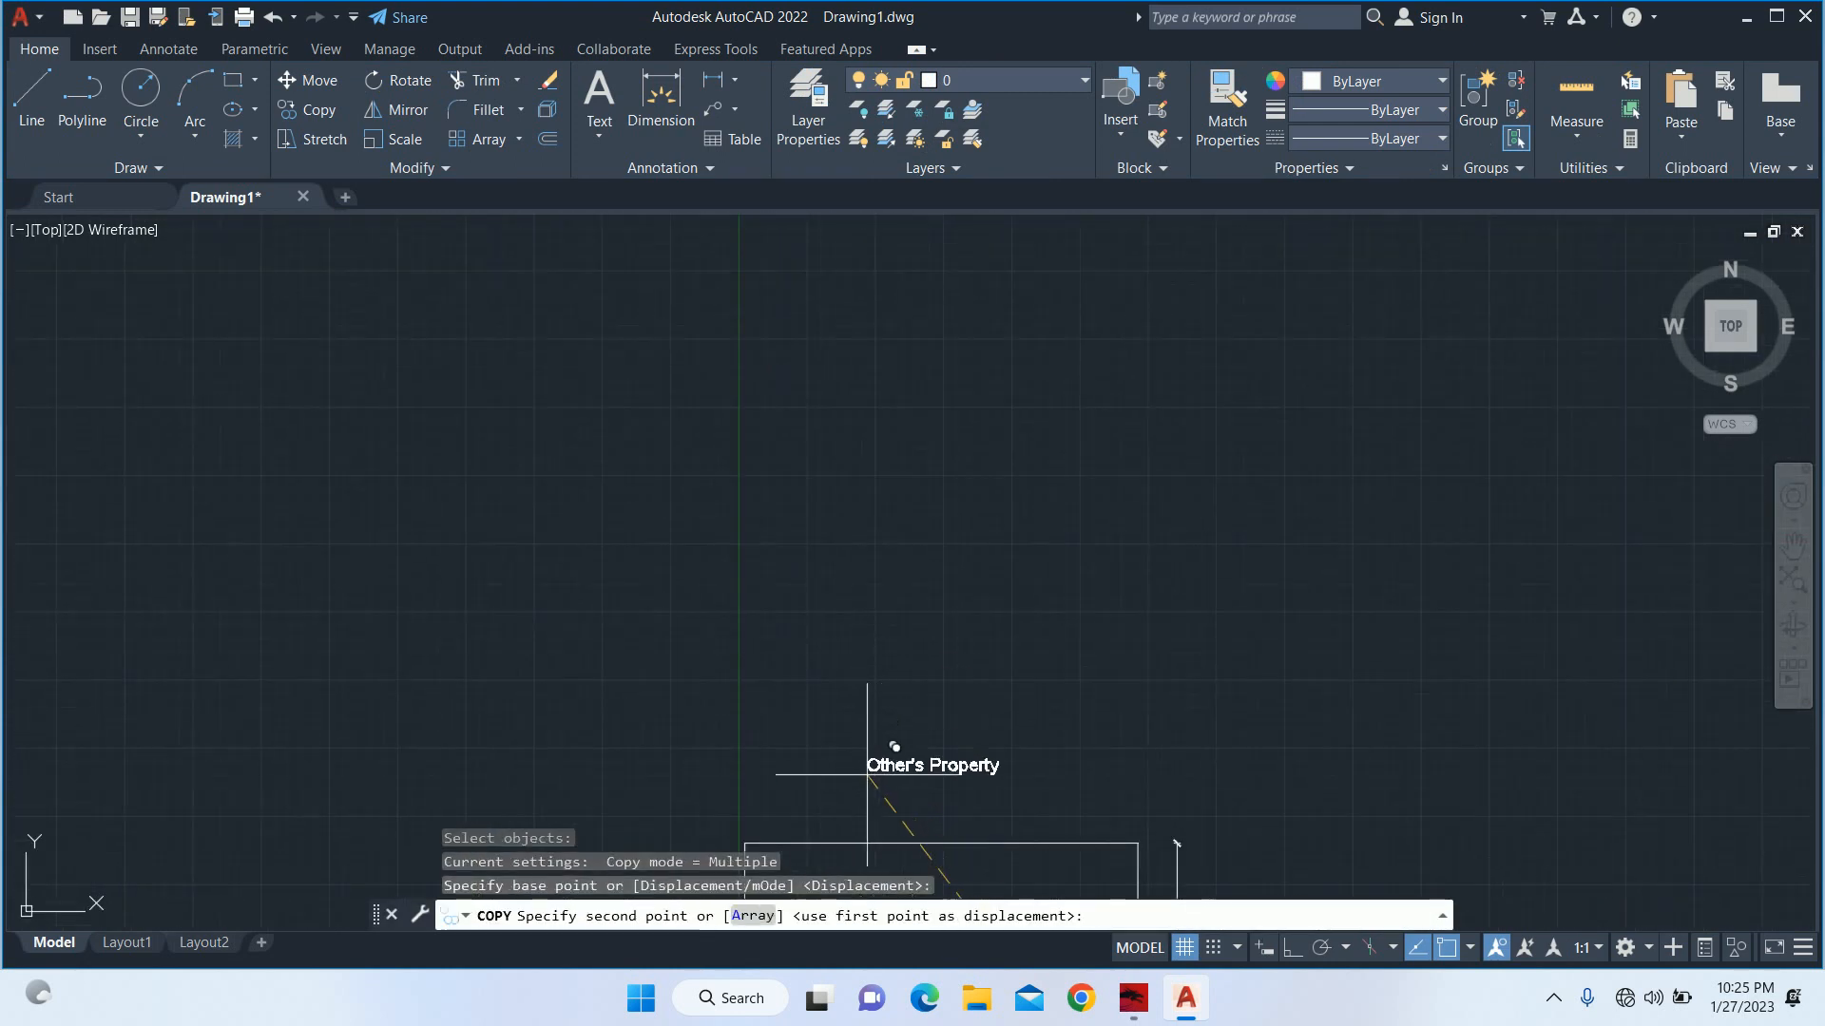
click(854, 794)
Place another copy of the "Other's Property" label outside the plot's left edge at mid-height and finish copying.
scroll(846, 764, up, 2)
middle_drag(847, 759, 969, 414)
scroll(814, 556, down, 2)
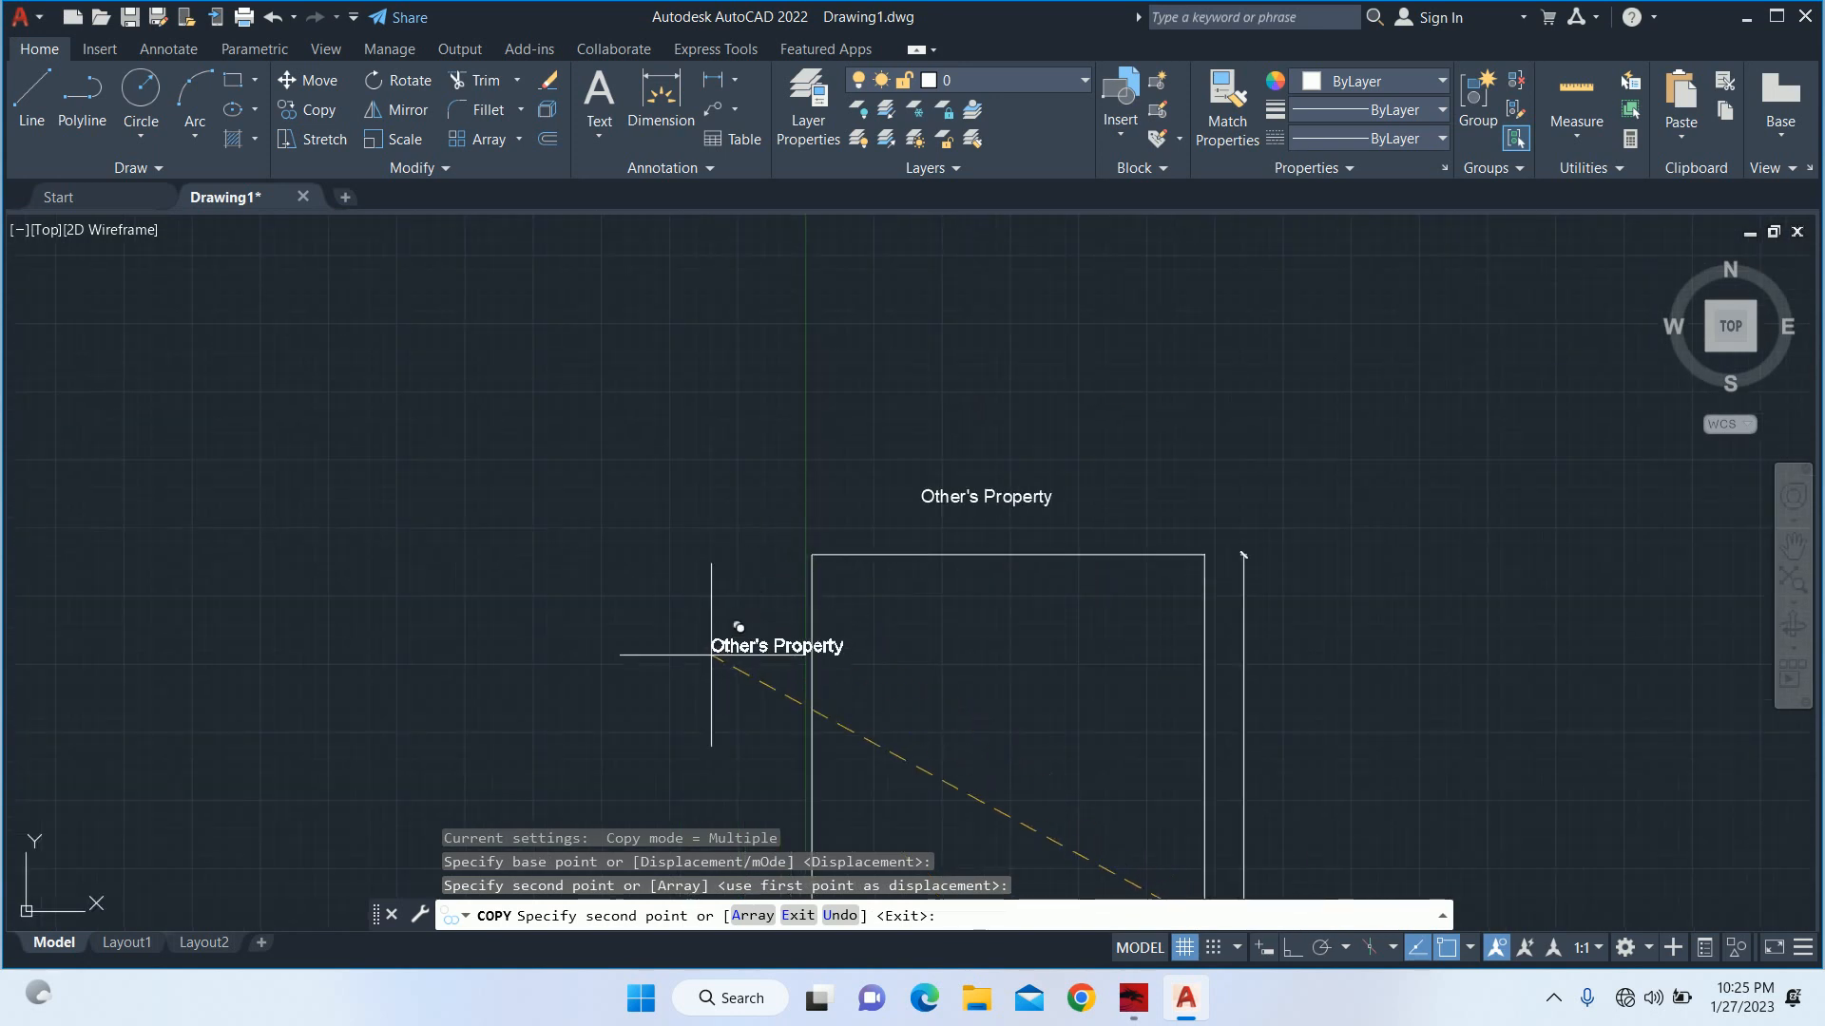
middle_drag(695, 695, 802, 222)
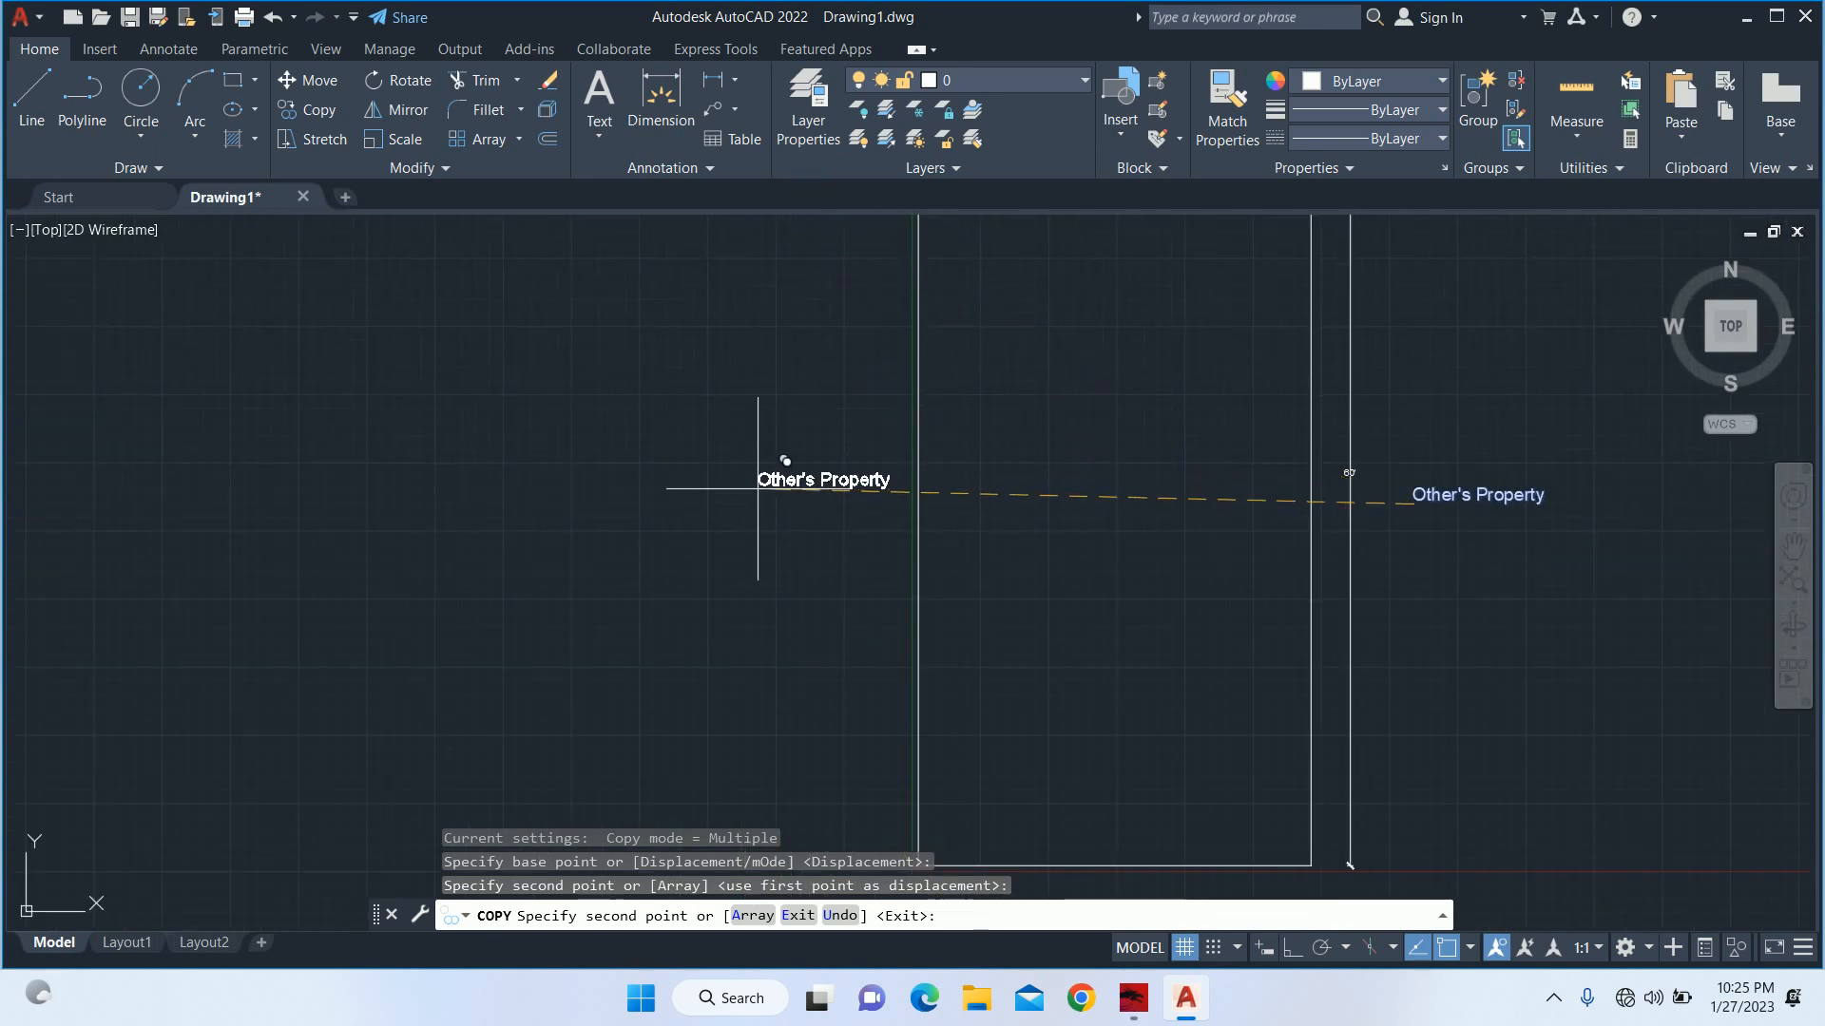
click(770, 486)
key(Escape)
key(Escape)
scroll(1045, 542, down, 4)
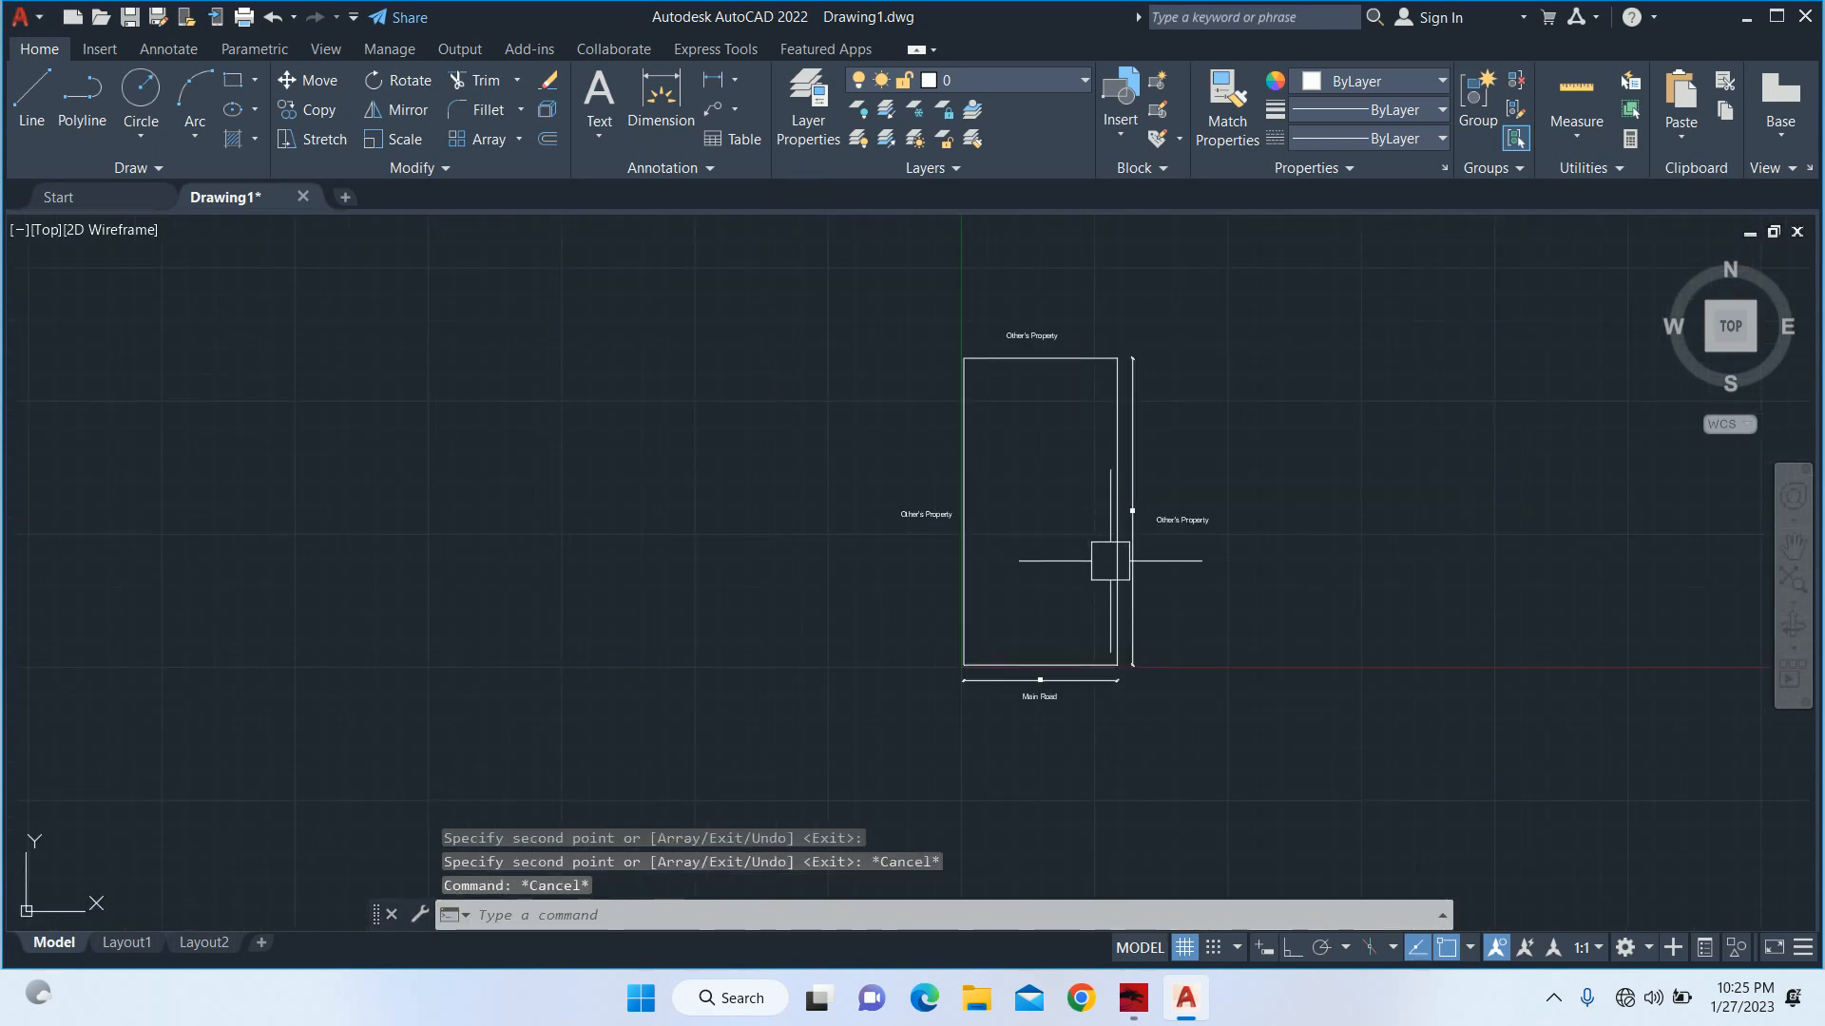
Replace the text of the label above the plot's top edge with "Open Space".
scroll(1168, 499, down, 2)
scroll(1068, 348, up, 4)
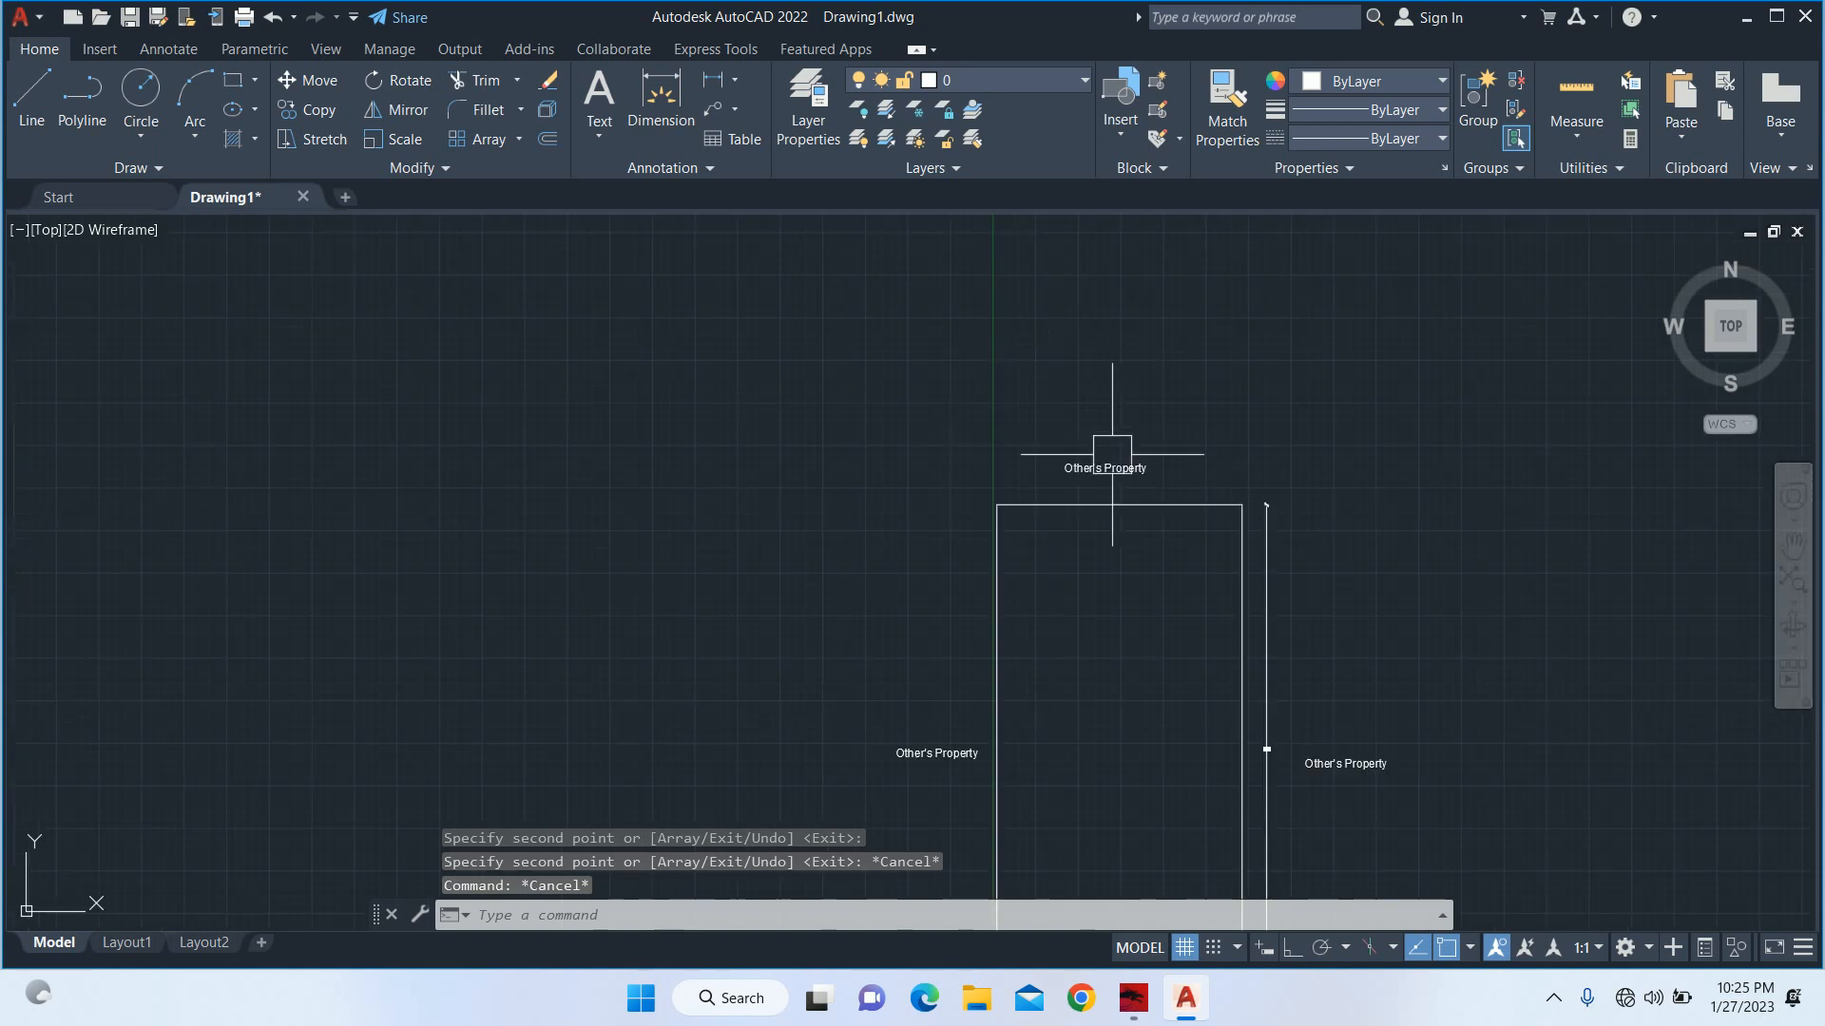
scroll(1122, 479, up, 6)
click(1093, 400)
double_click(1189, 371)
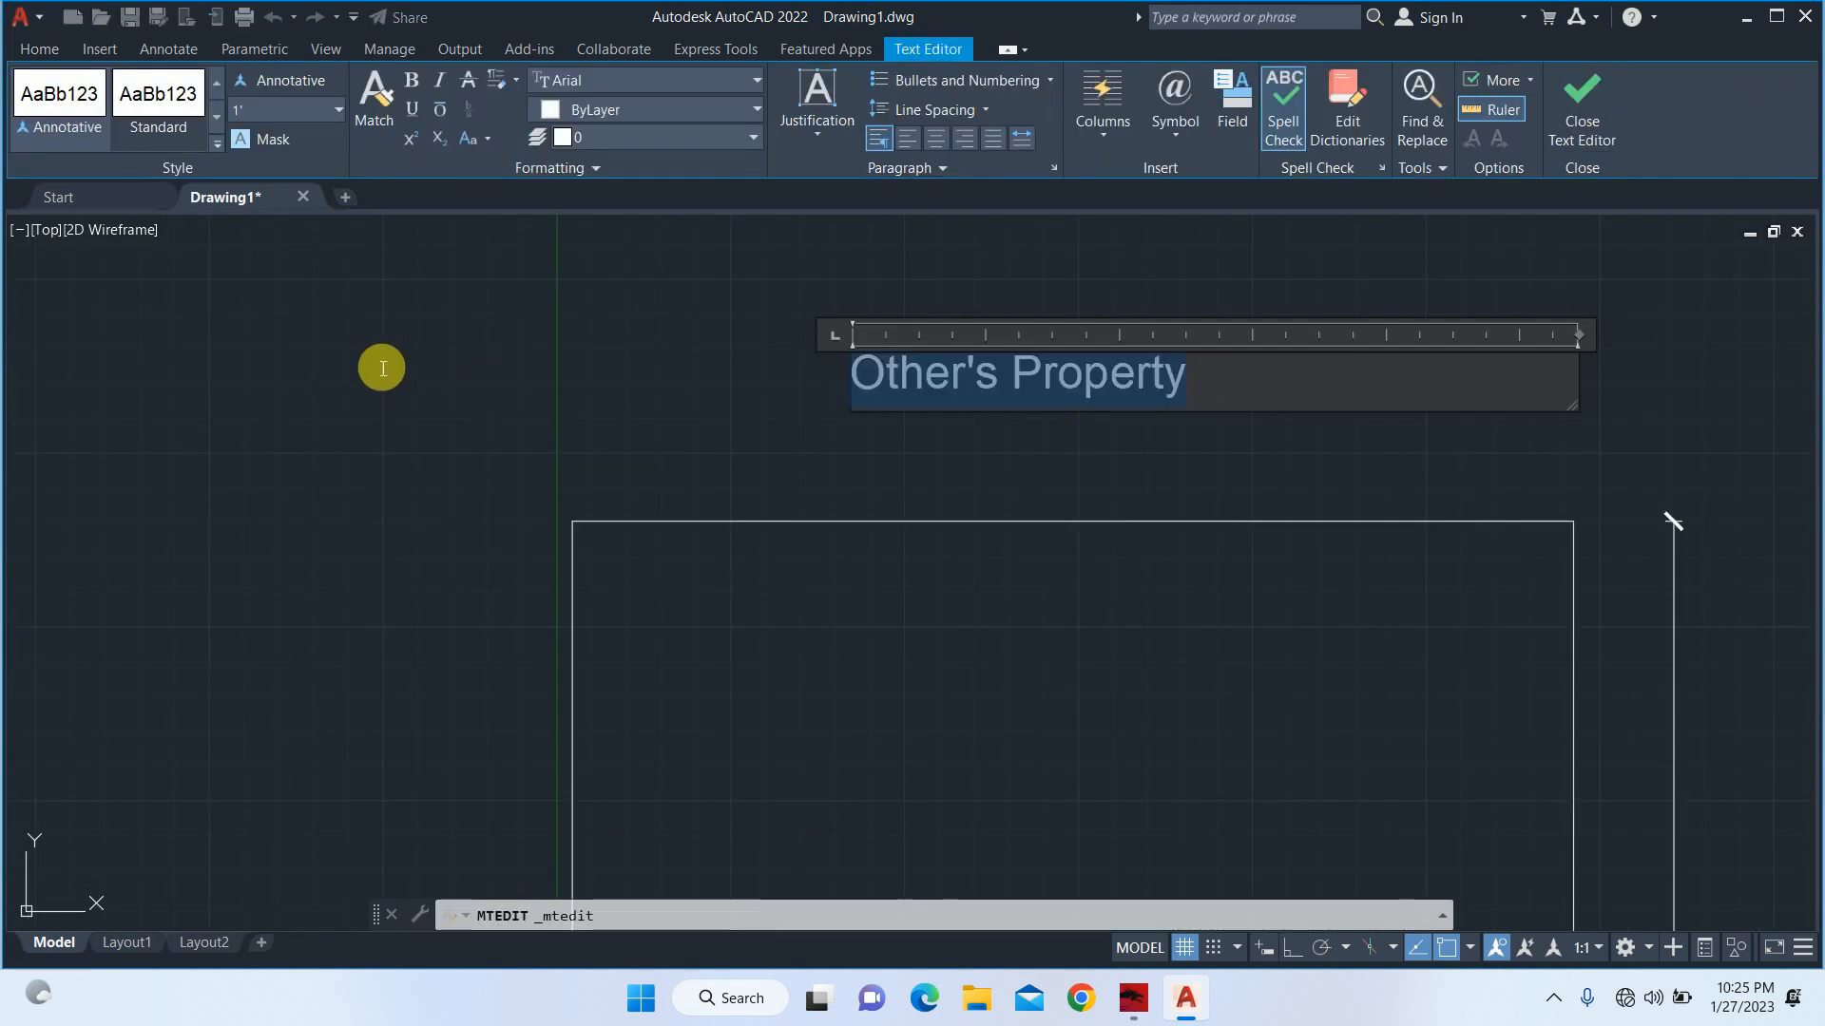
text(Ope)
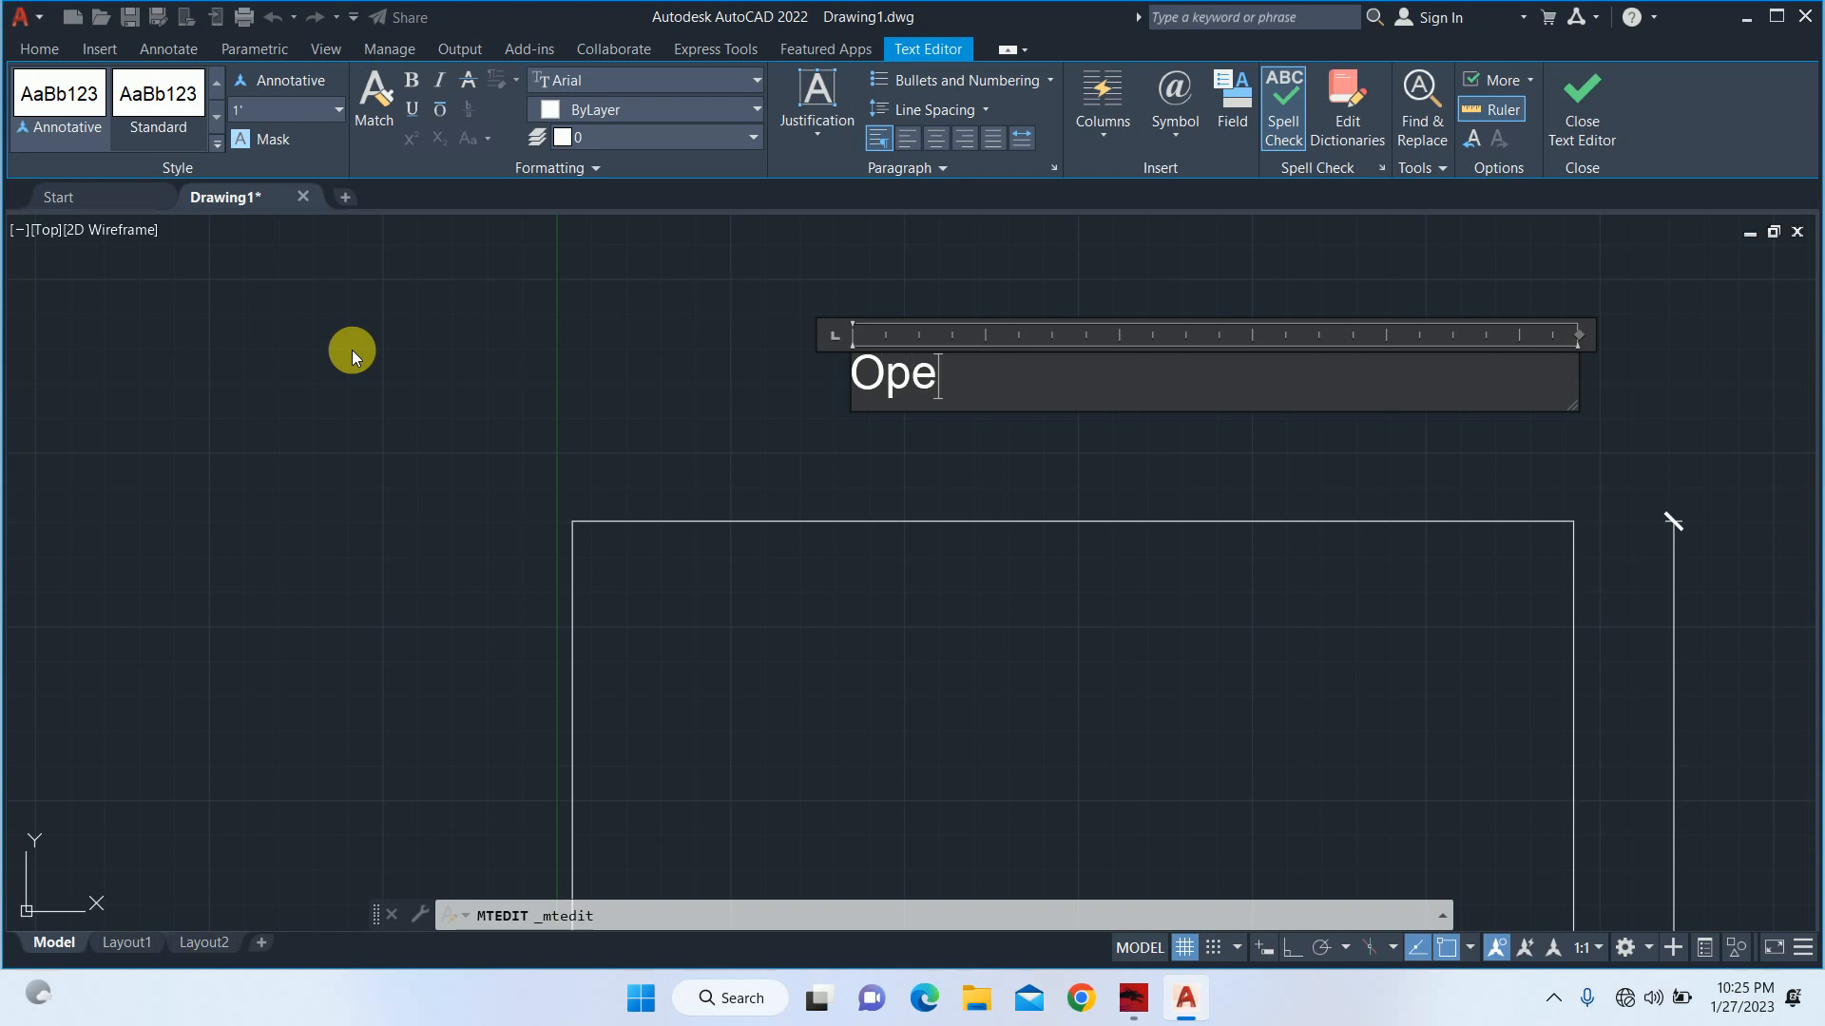
text(n Space)
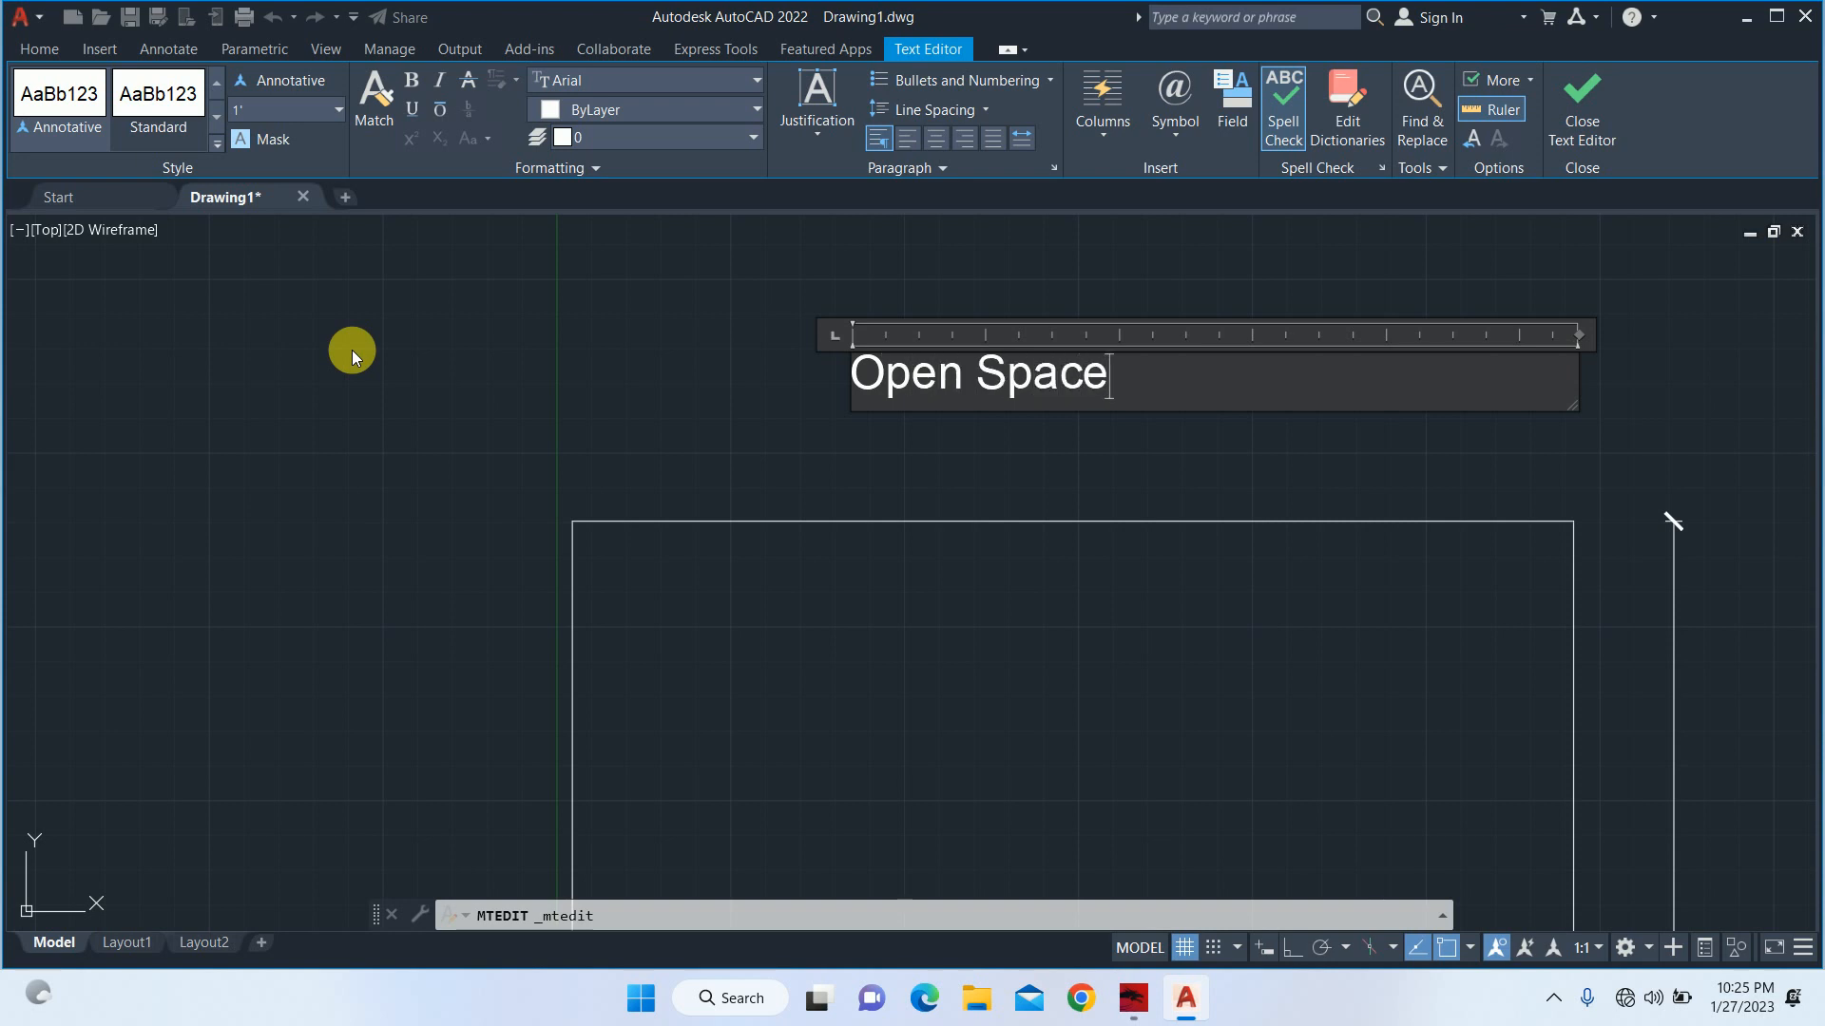
click(770, 530)
Move the "Open Space" label so it sits centred and closer above the plot's top edge.
text(m)
key(Return)
click(987, 483)
click(840, 317)
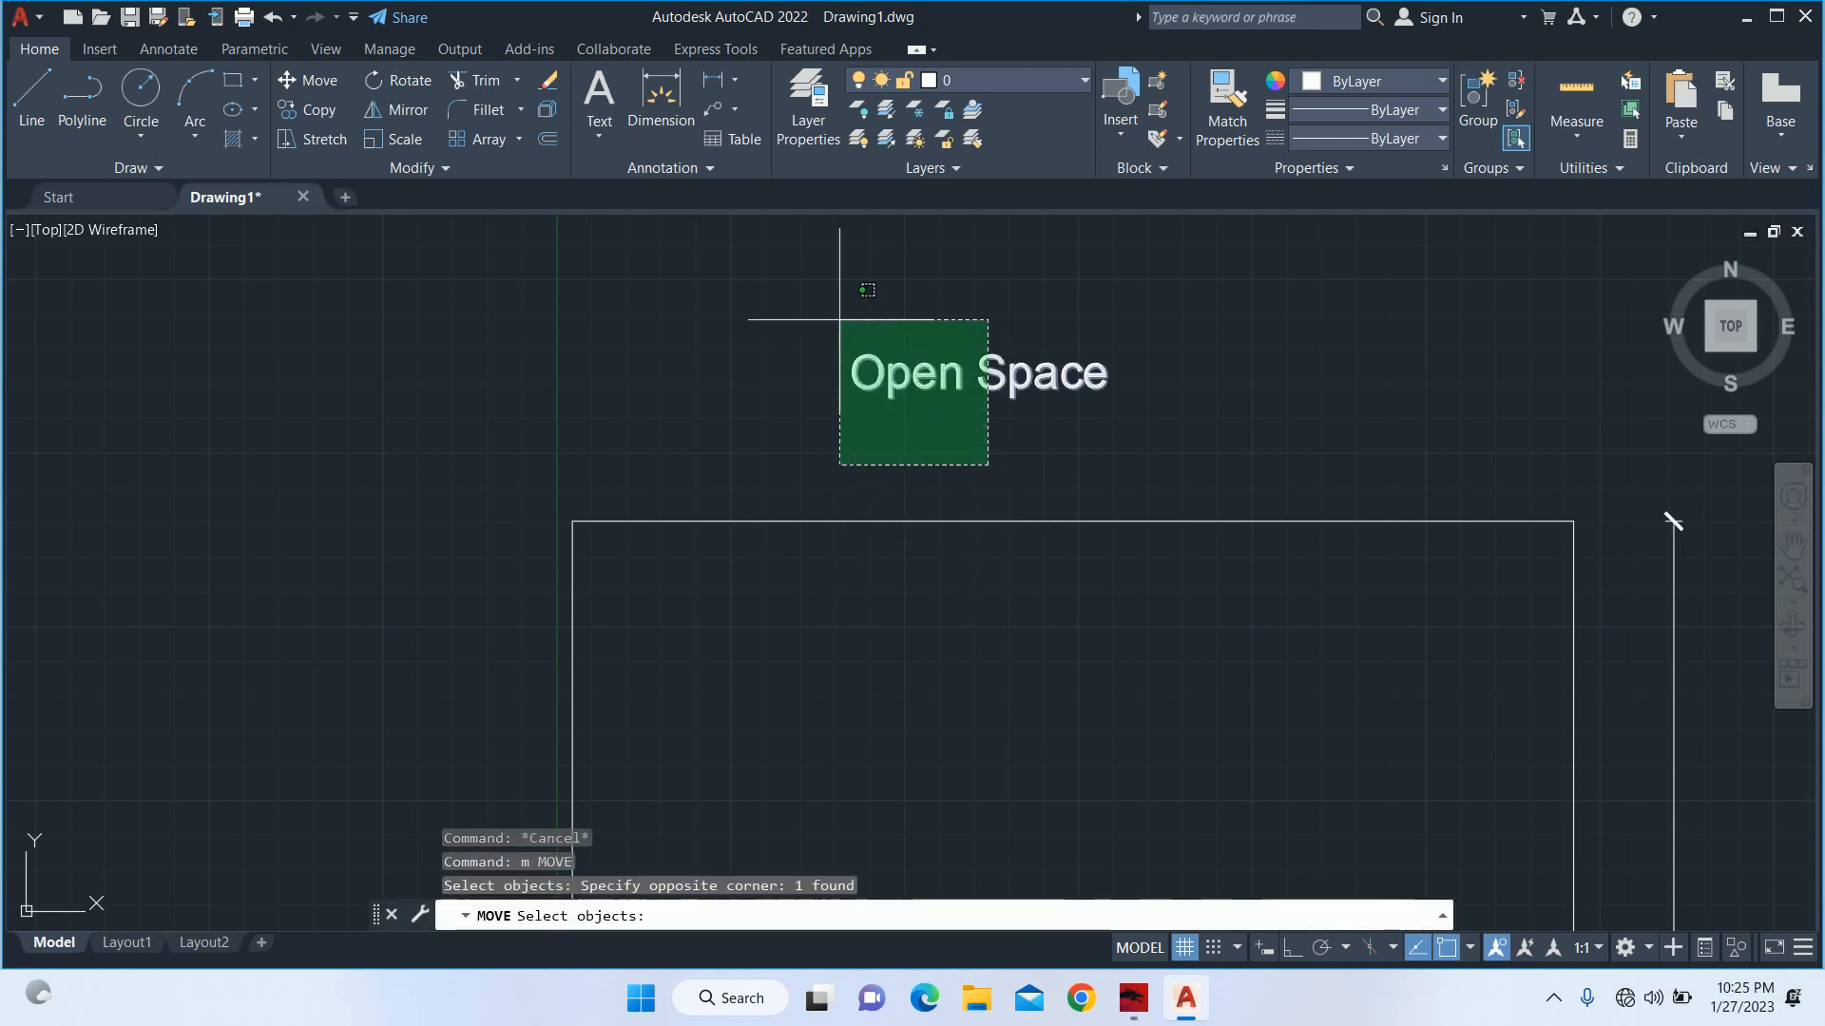
key(Return)
click(767, 268)
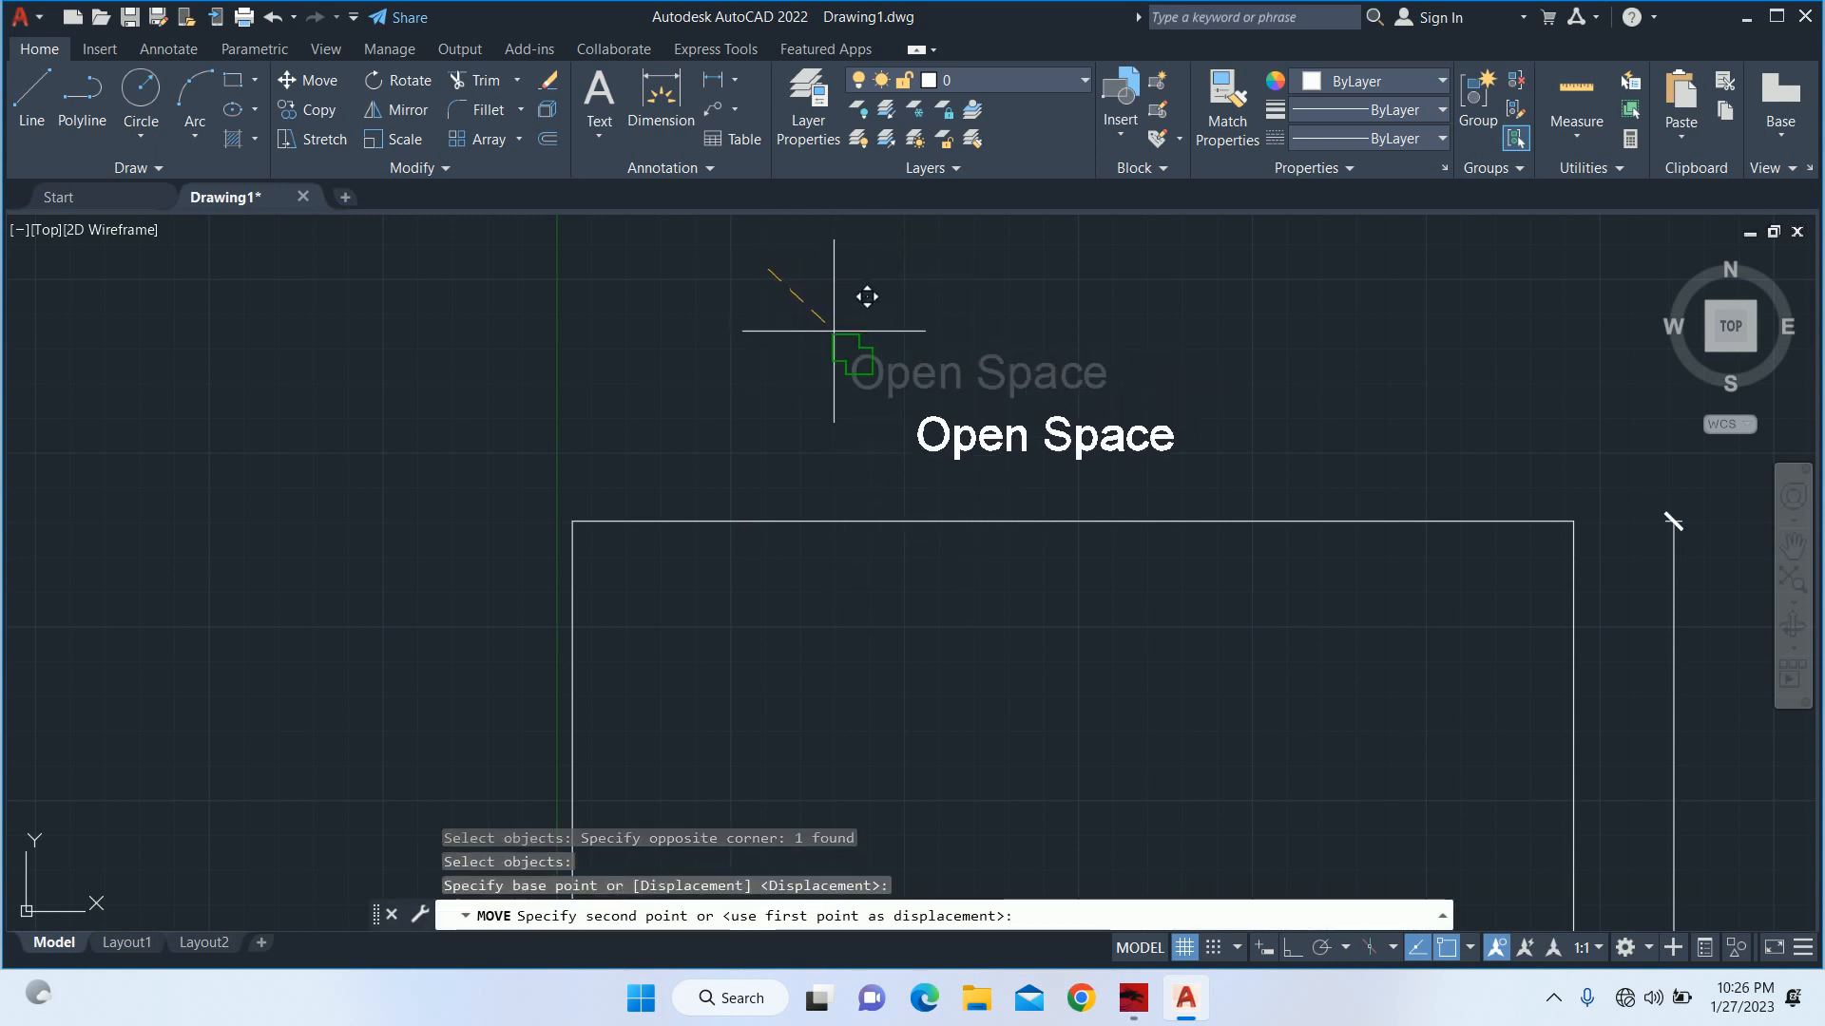
click(843, 312)
key(Escape)
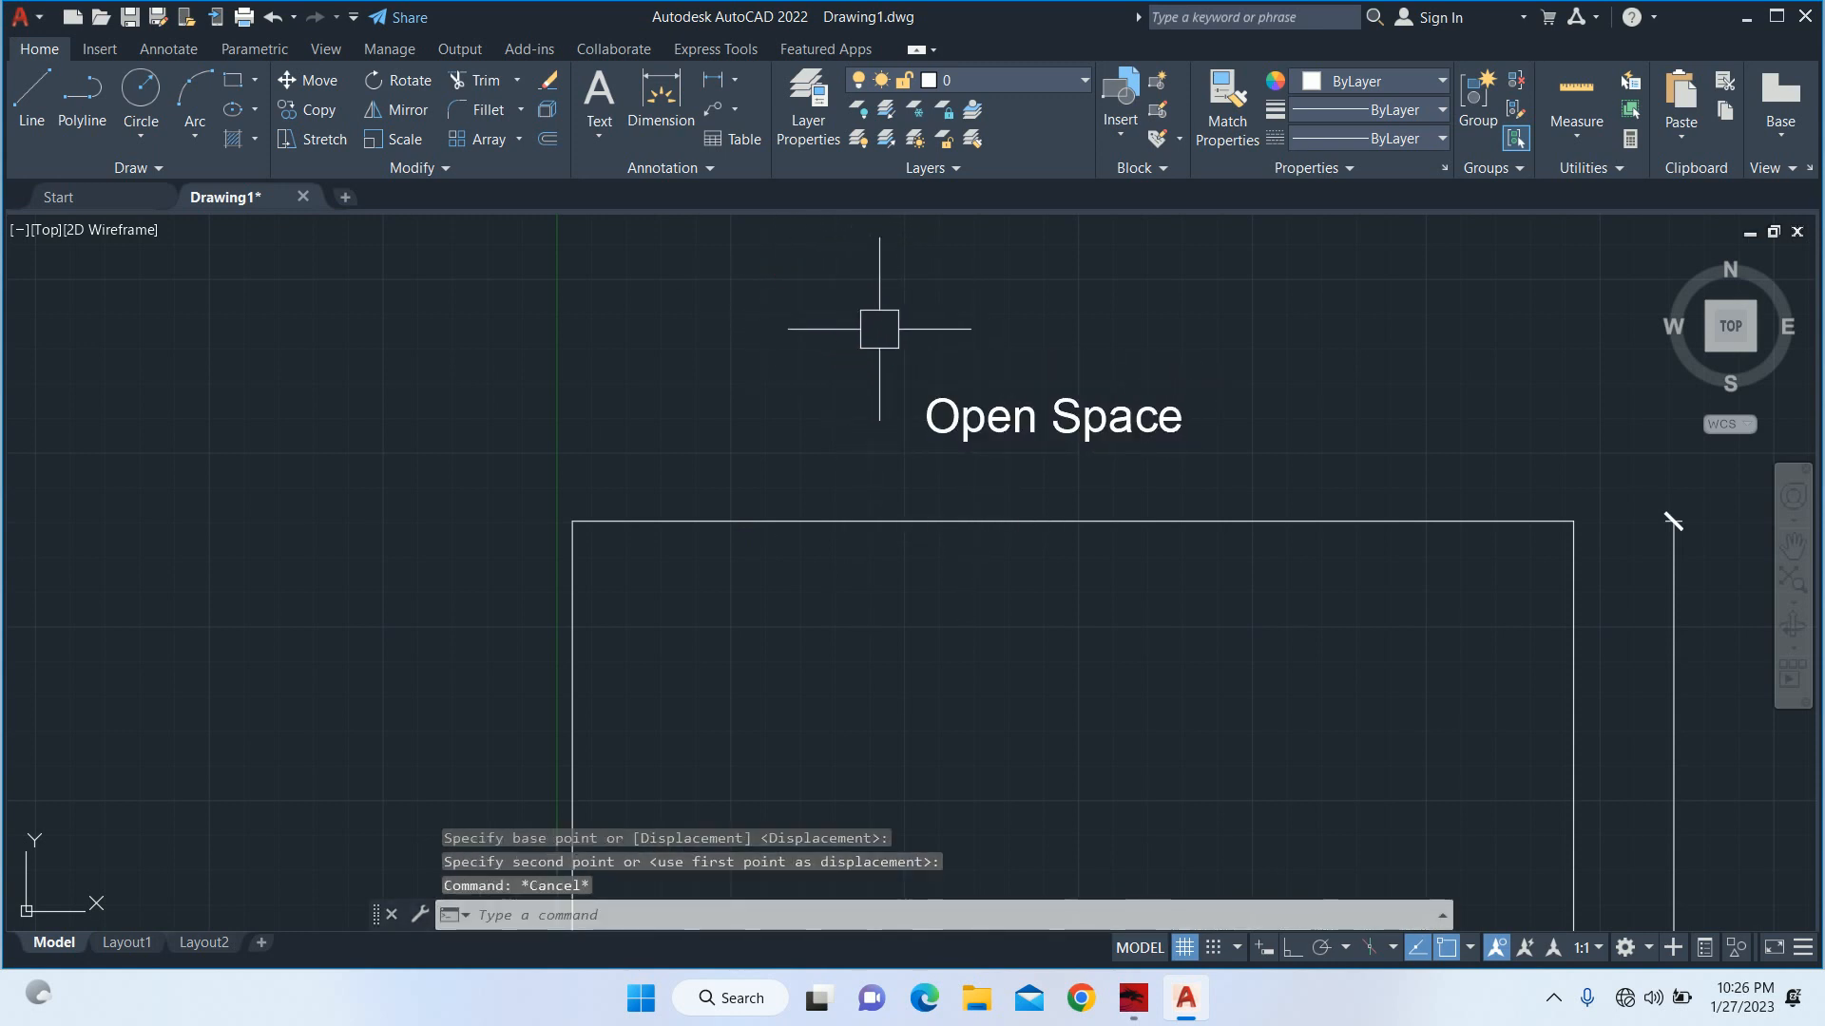
scroll(1018, 480, down, 5)
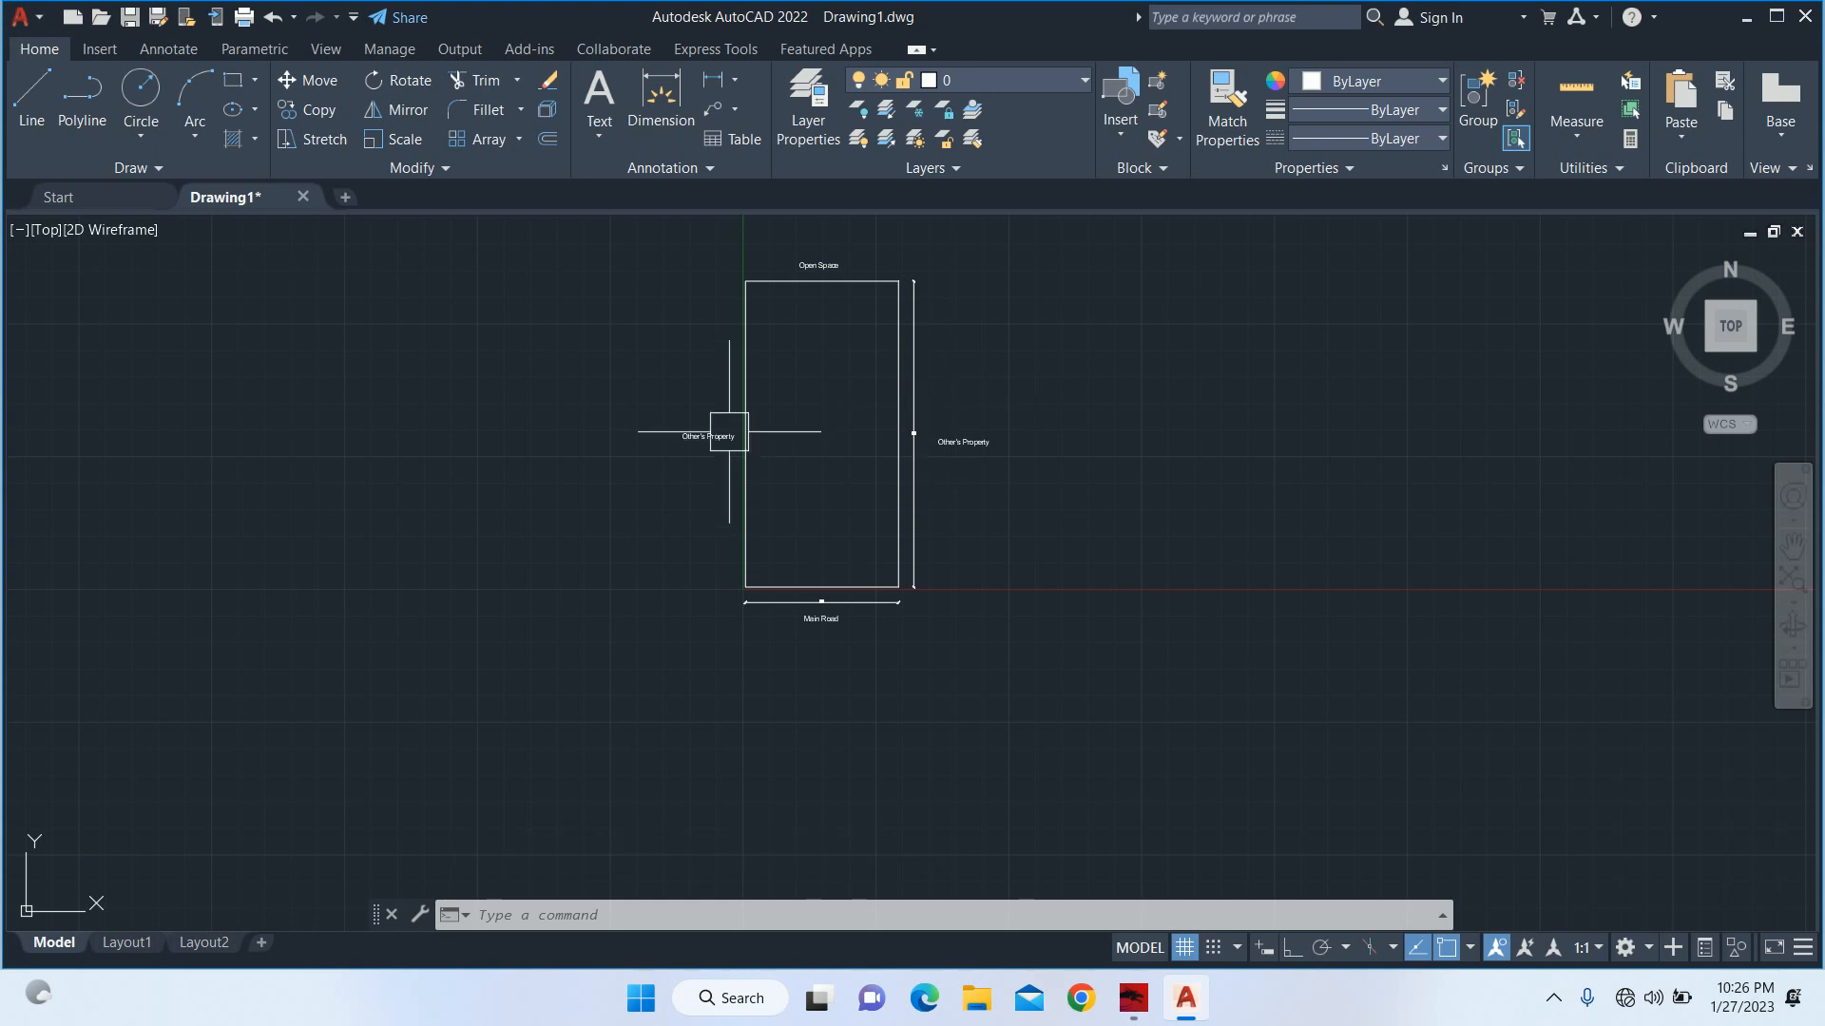
key(Escape)
key(Escape)
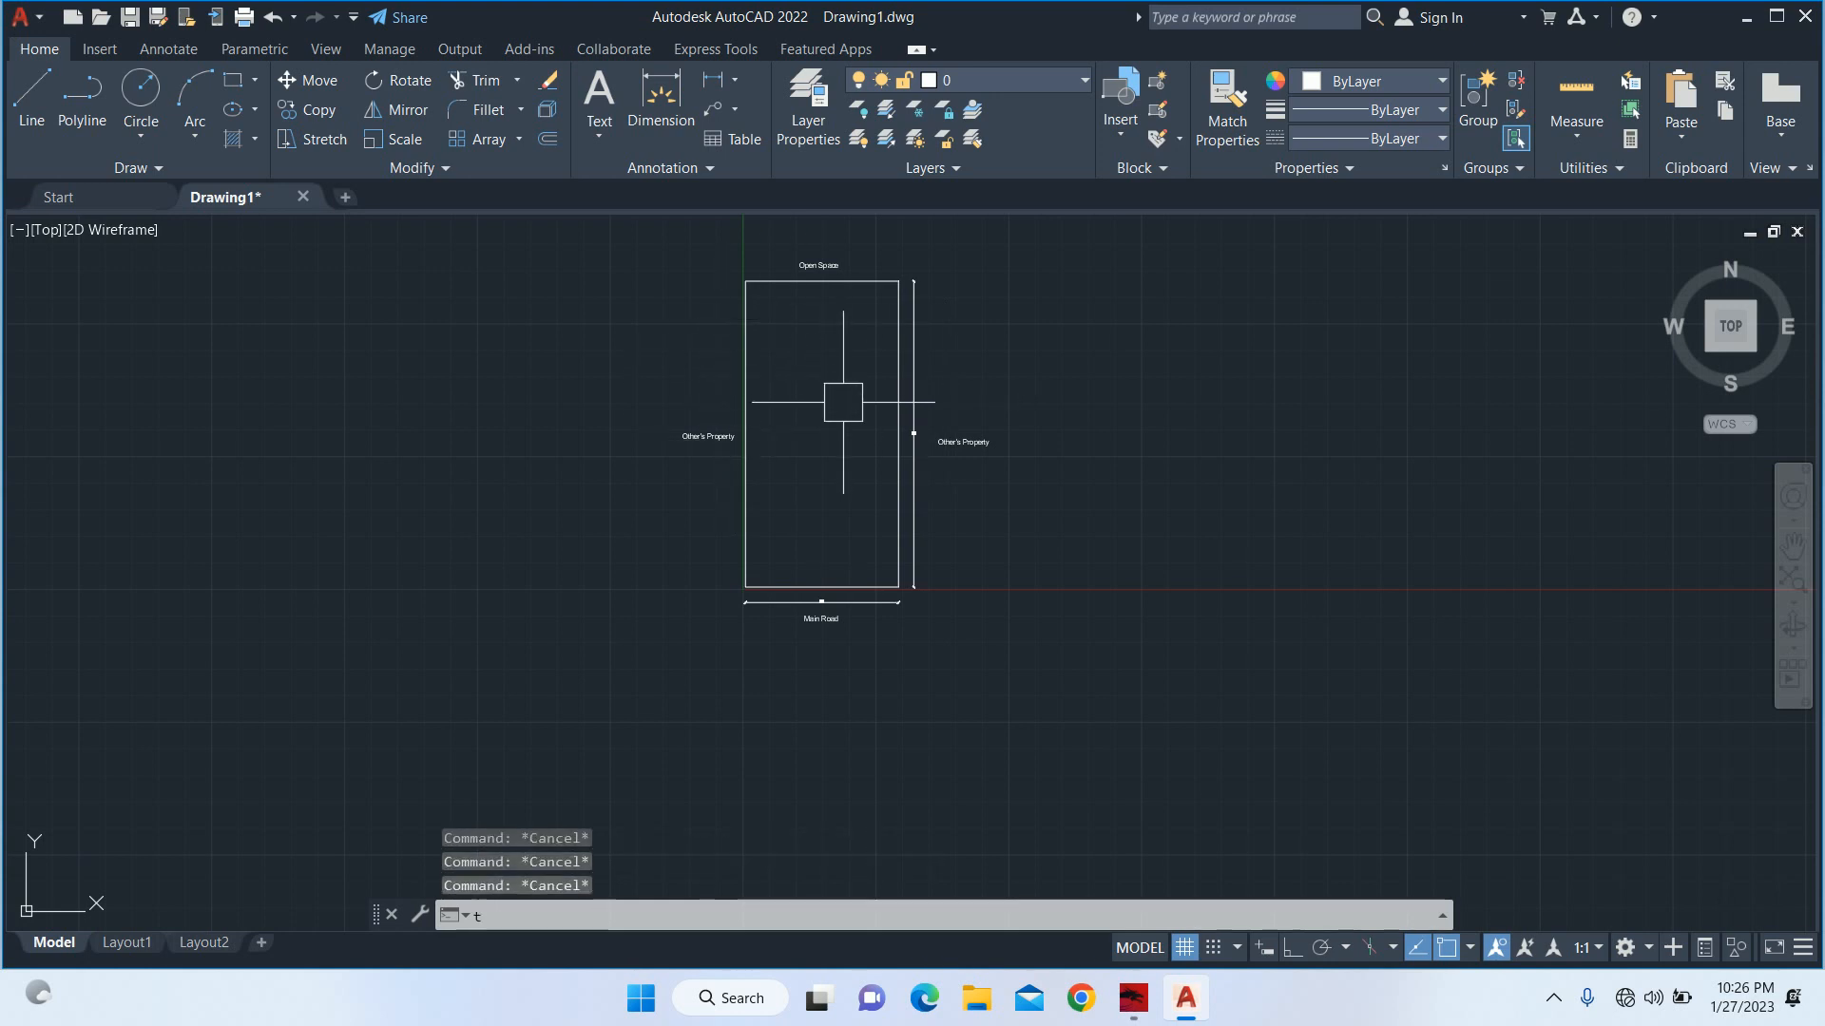
key(Escape)
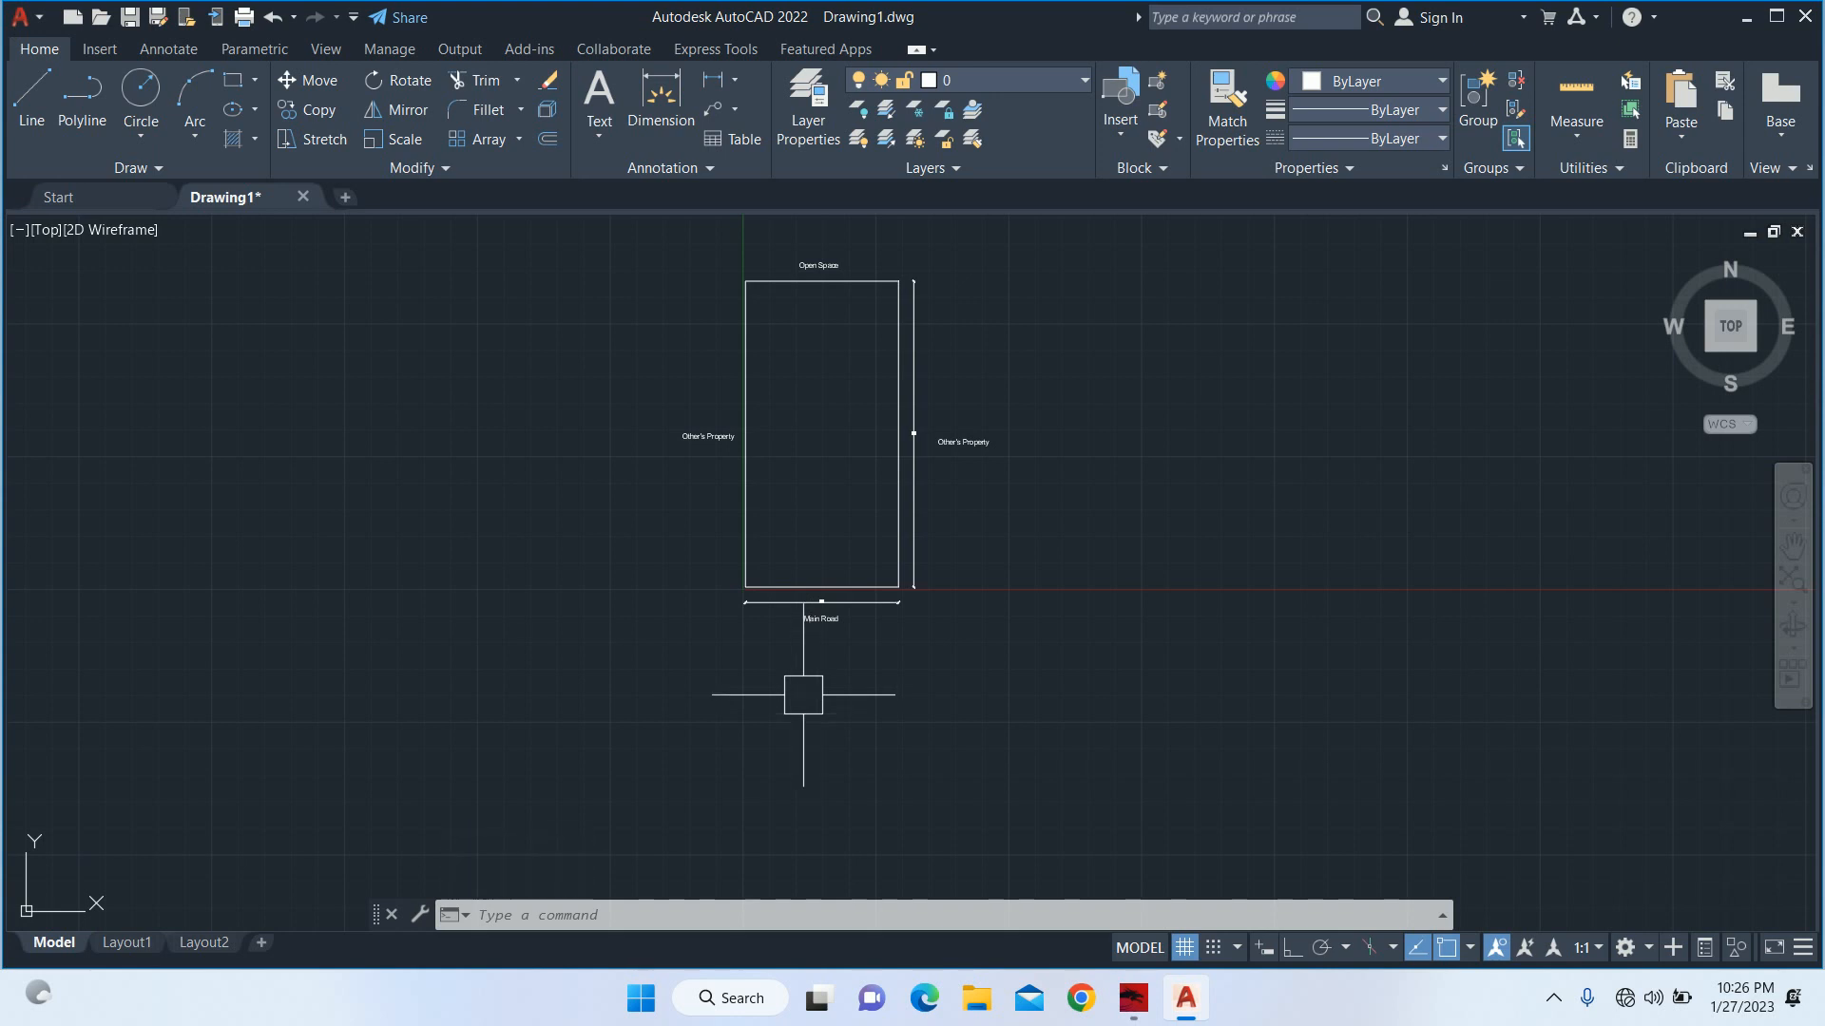
key(Escape)
key(Escape)
text(h)
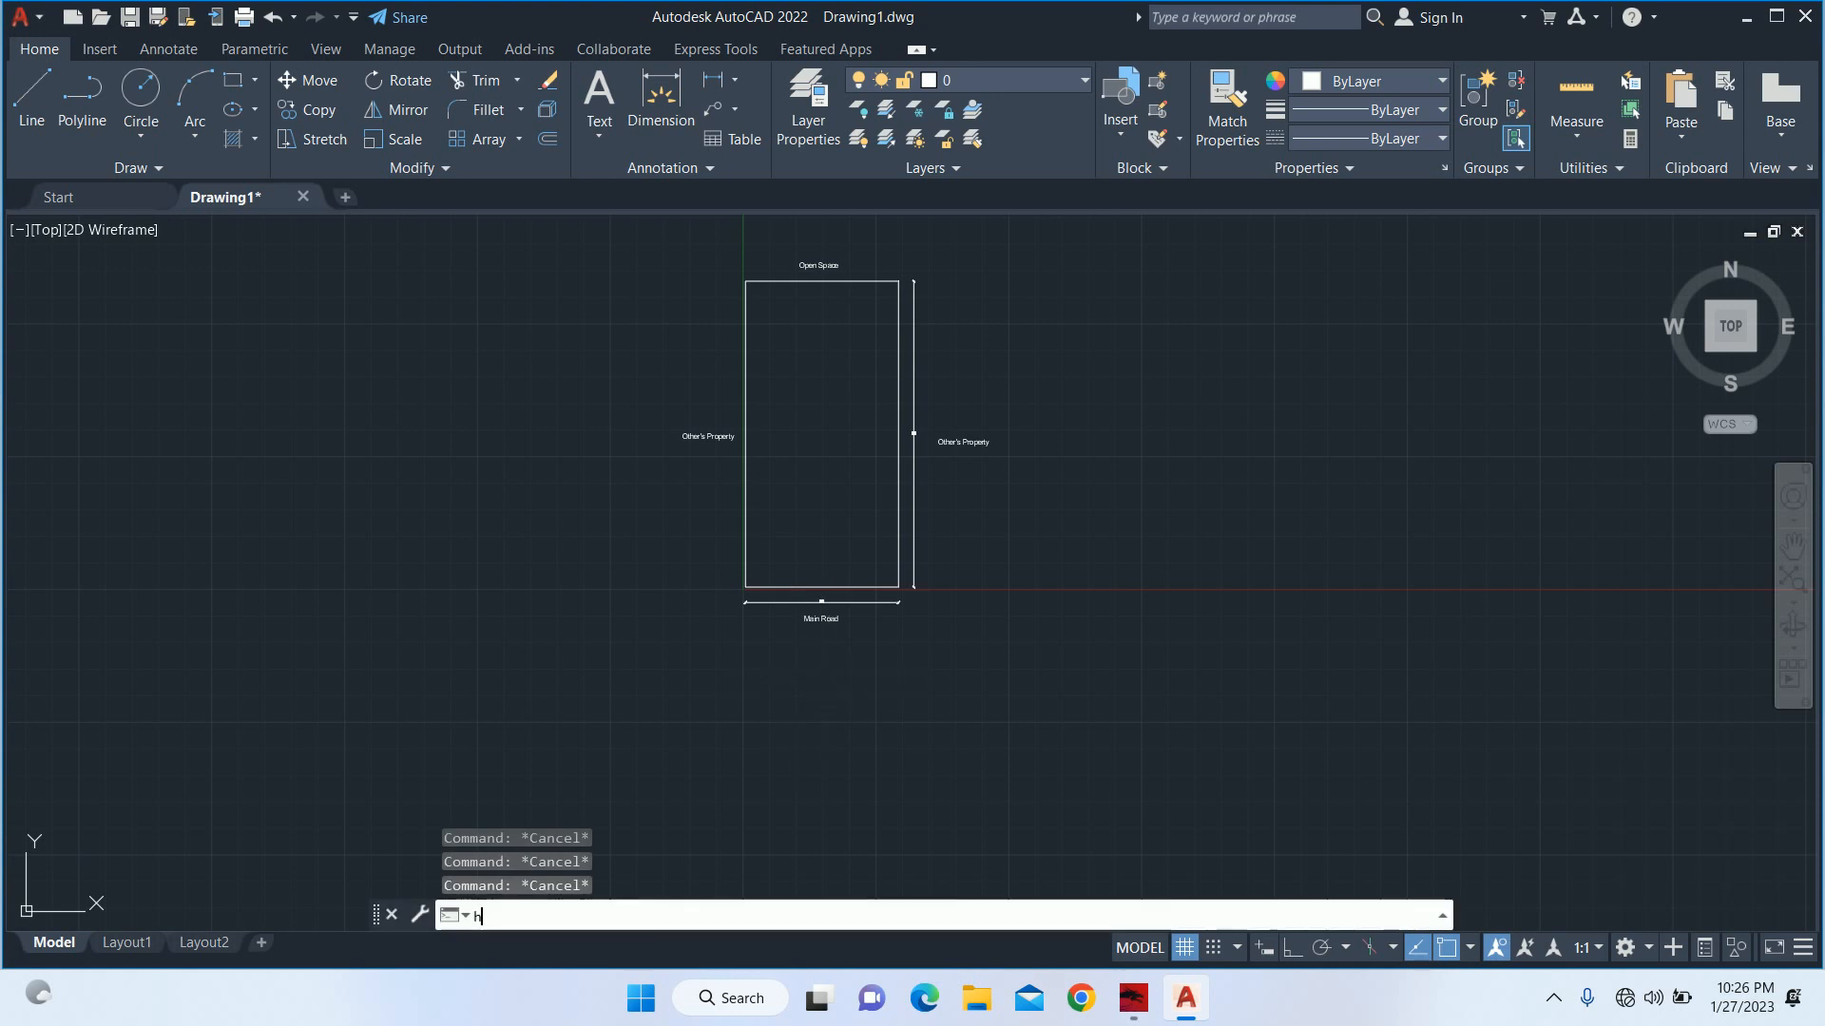
key(Return)
key(Escape)
text(t)
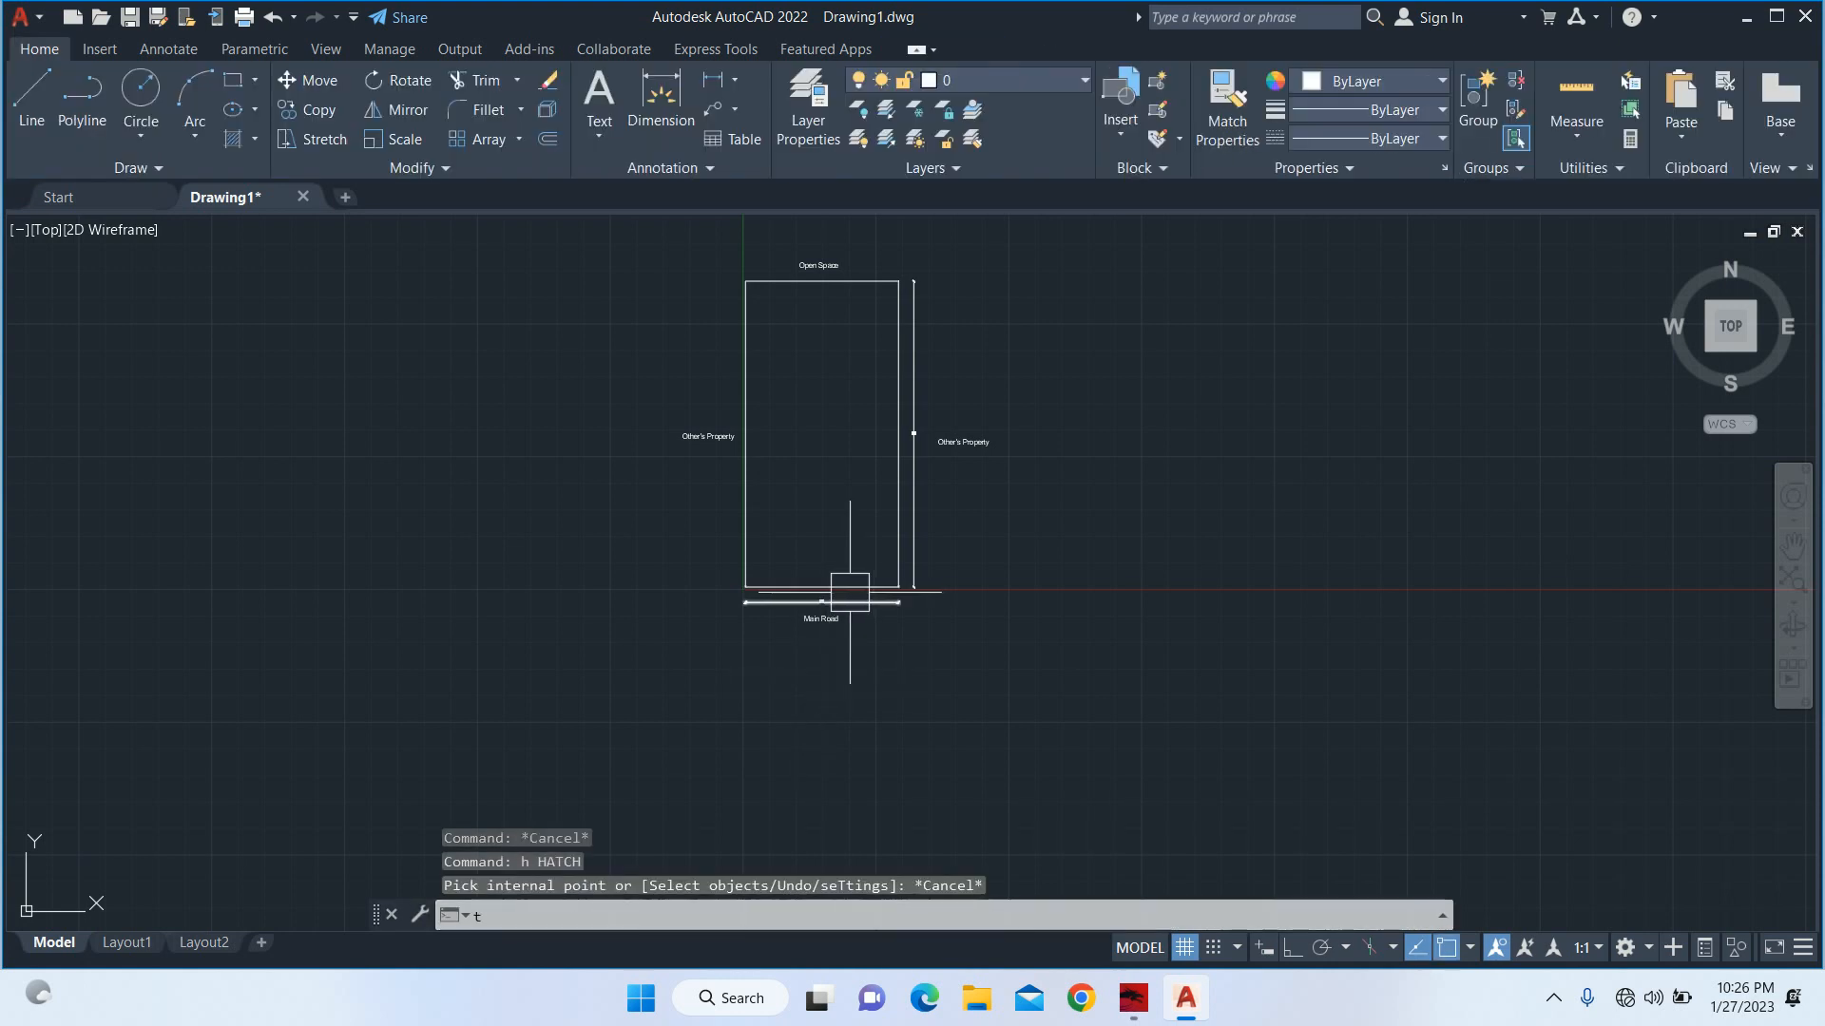
key(Return)
key(Escape)
key(Escape)
Copy the "Main Road" label into the middle of the plot rectangle.
text(co)
key(Return)
scroll(831, 621, up, 6)
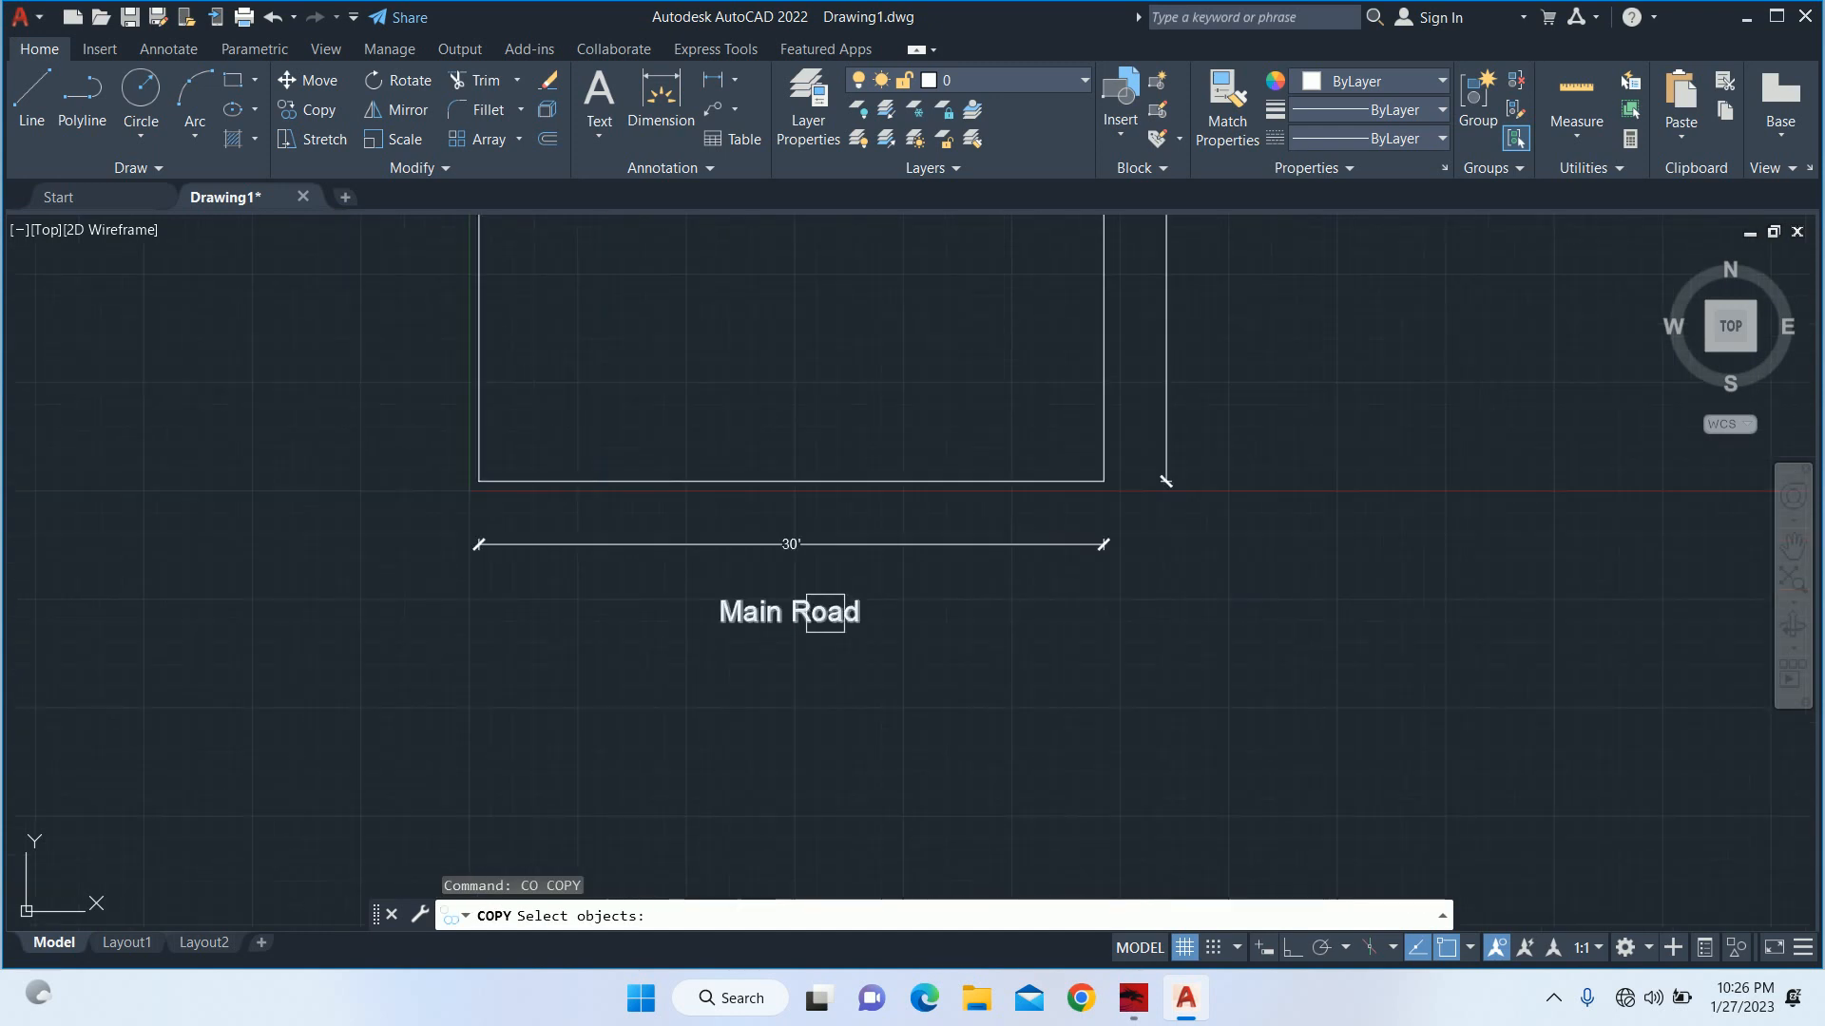
click(827, 616)
key(Return)
click(825, 616)
middle_drag(784, 301, 831, 803)
scroll(877, 621, down, 4)
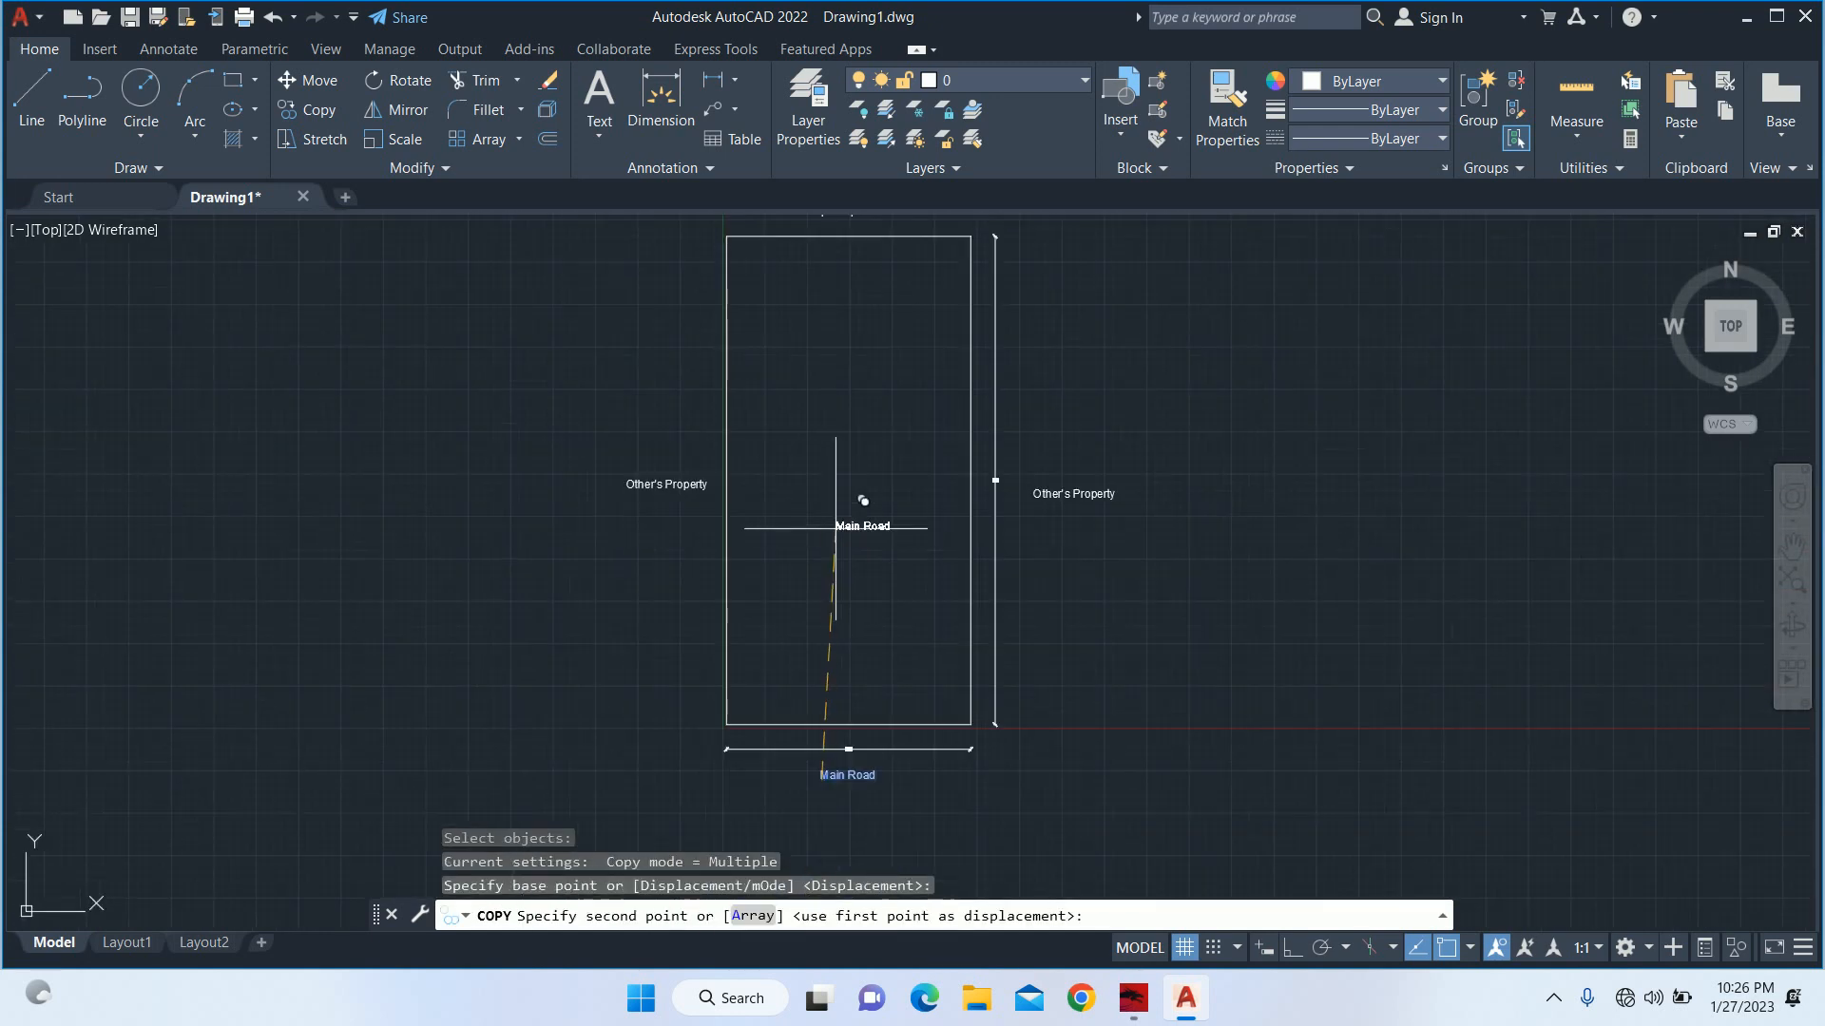
click(833, 444)
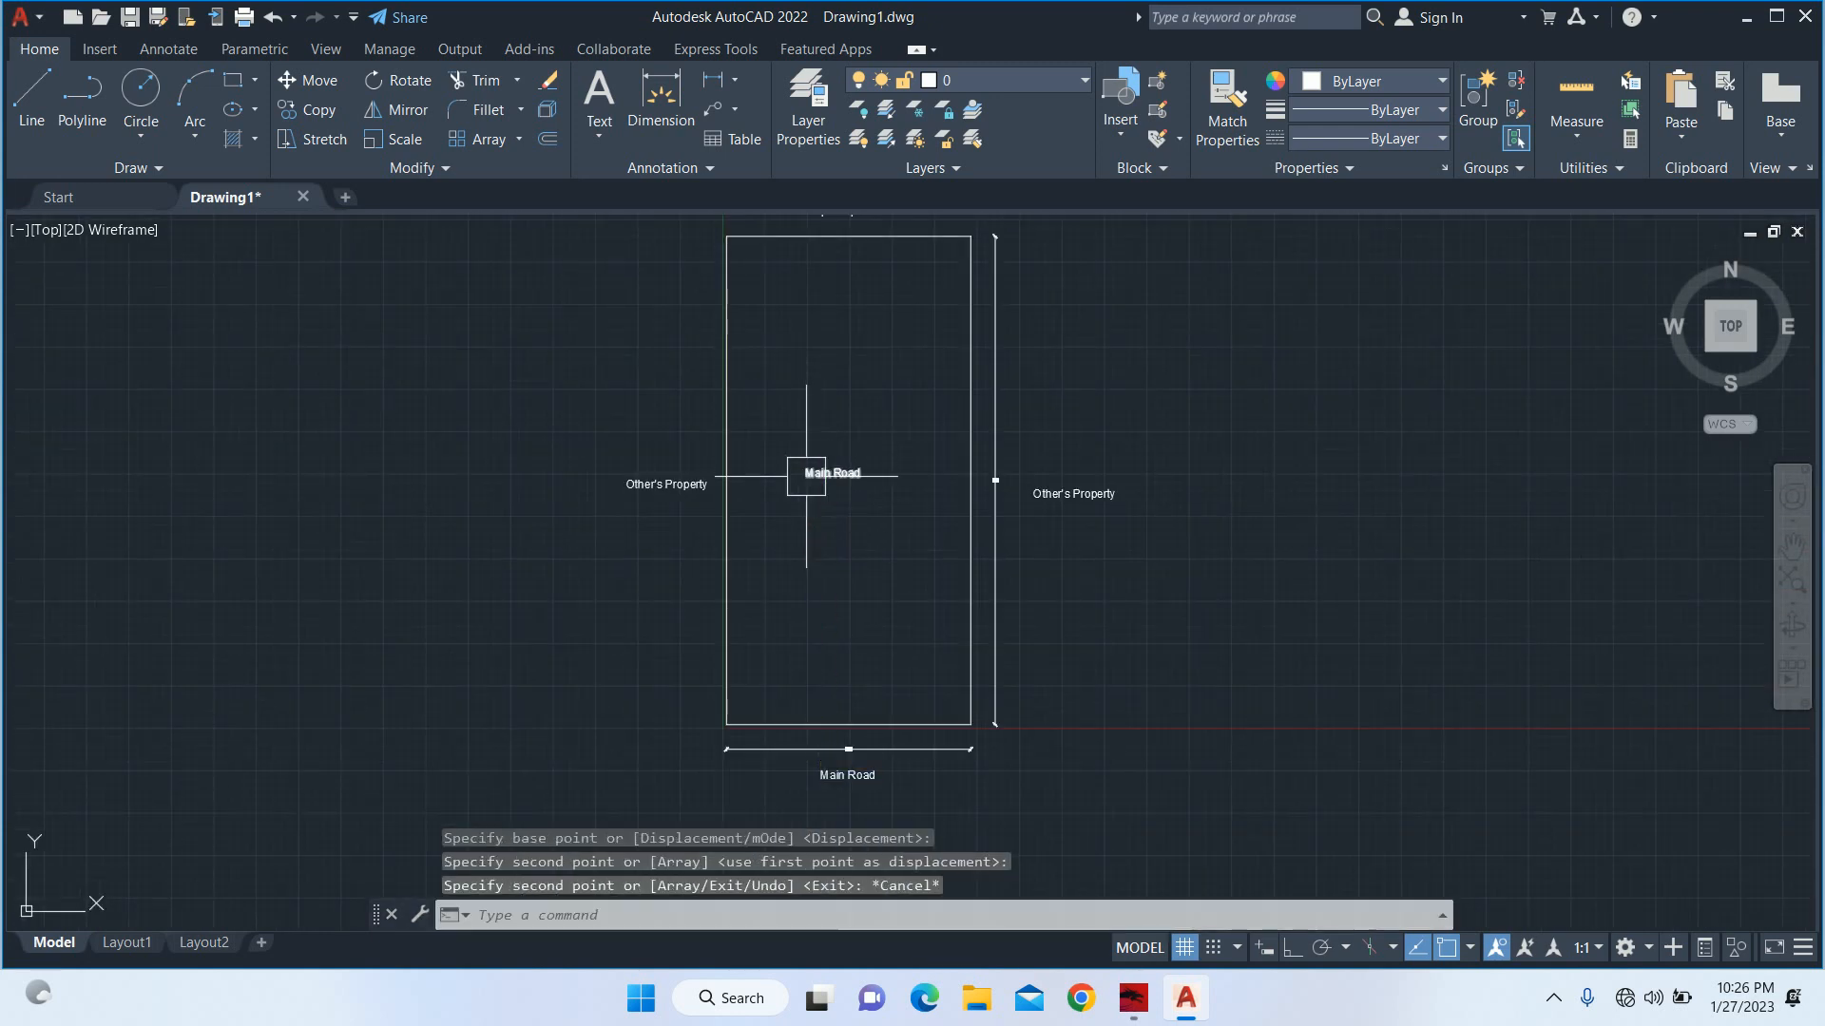
key(Escape)
Replace the copied label in the middle of the plot with "Client Plot" and a second line "Area= 1800 sqft".
double_click(848, 485)
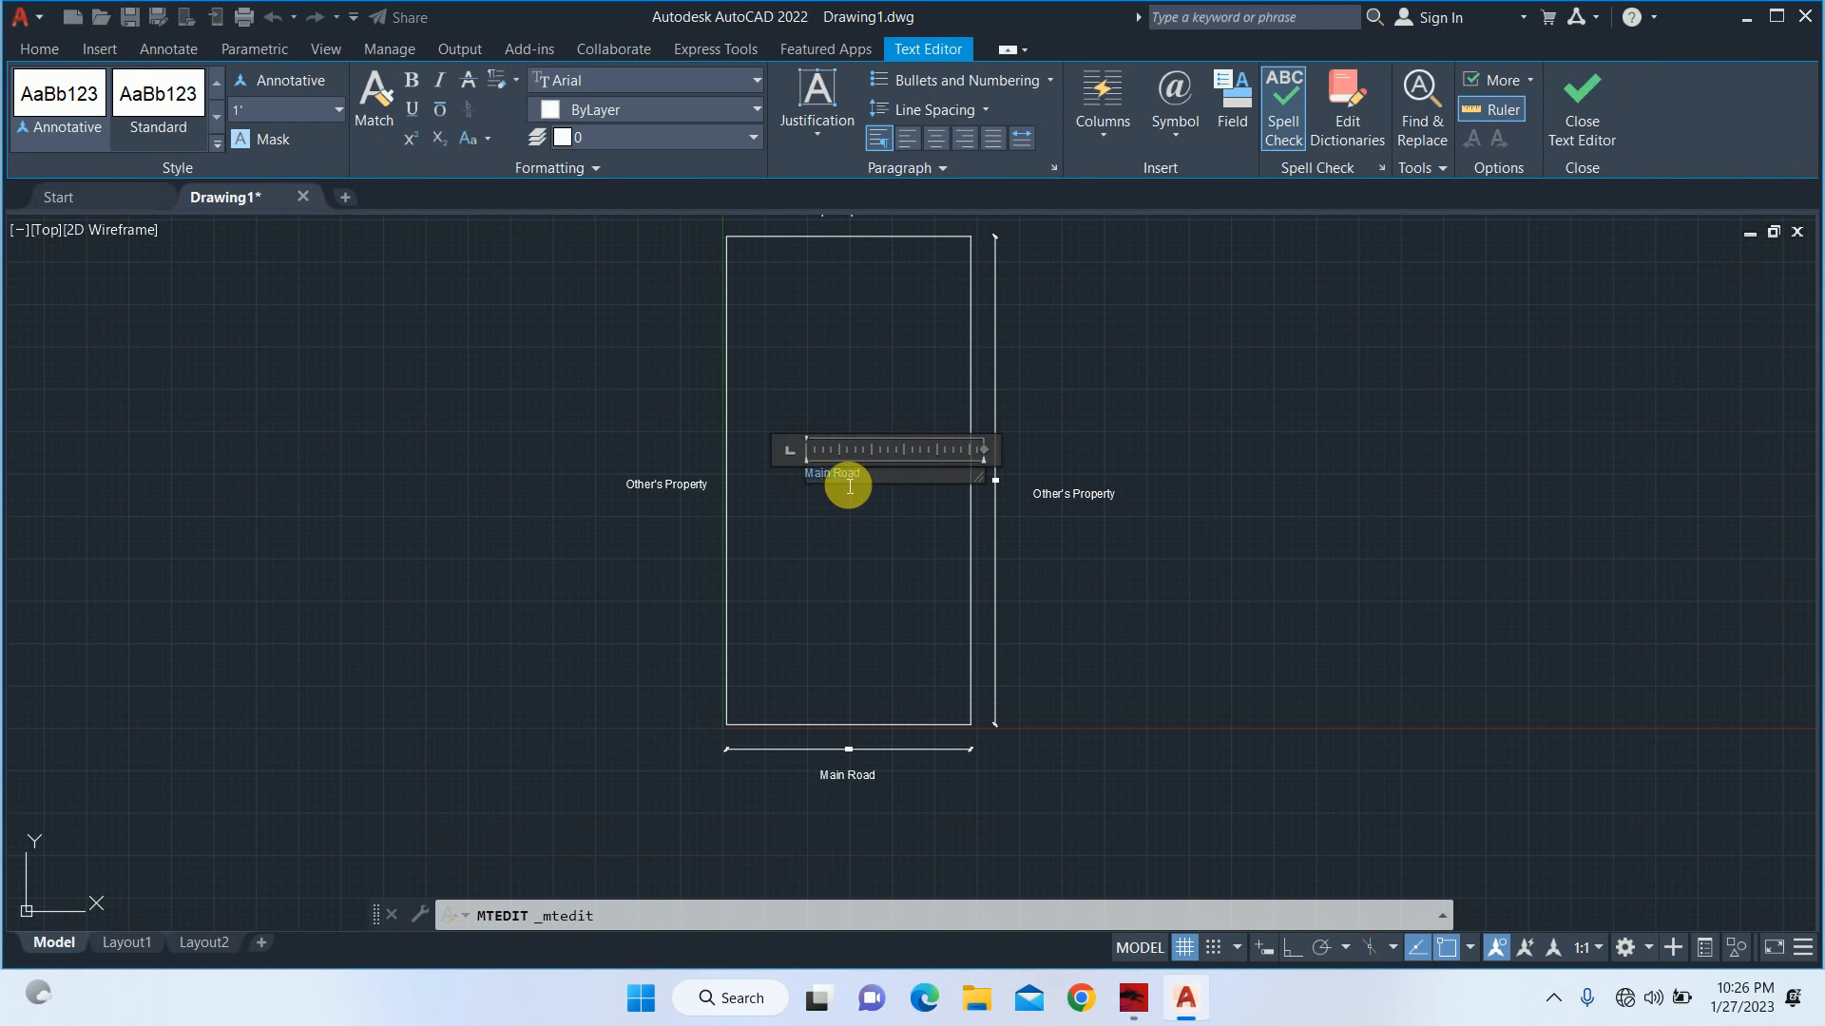
text(Client Plot)
key(Return)
text(Area= 1)
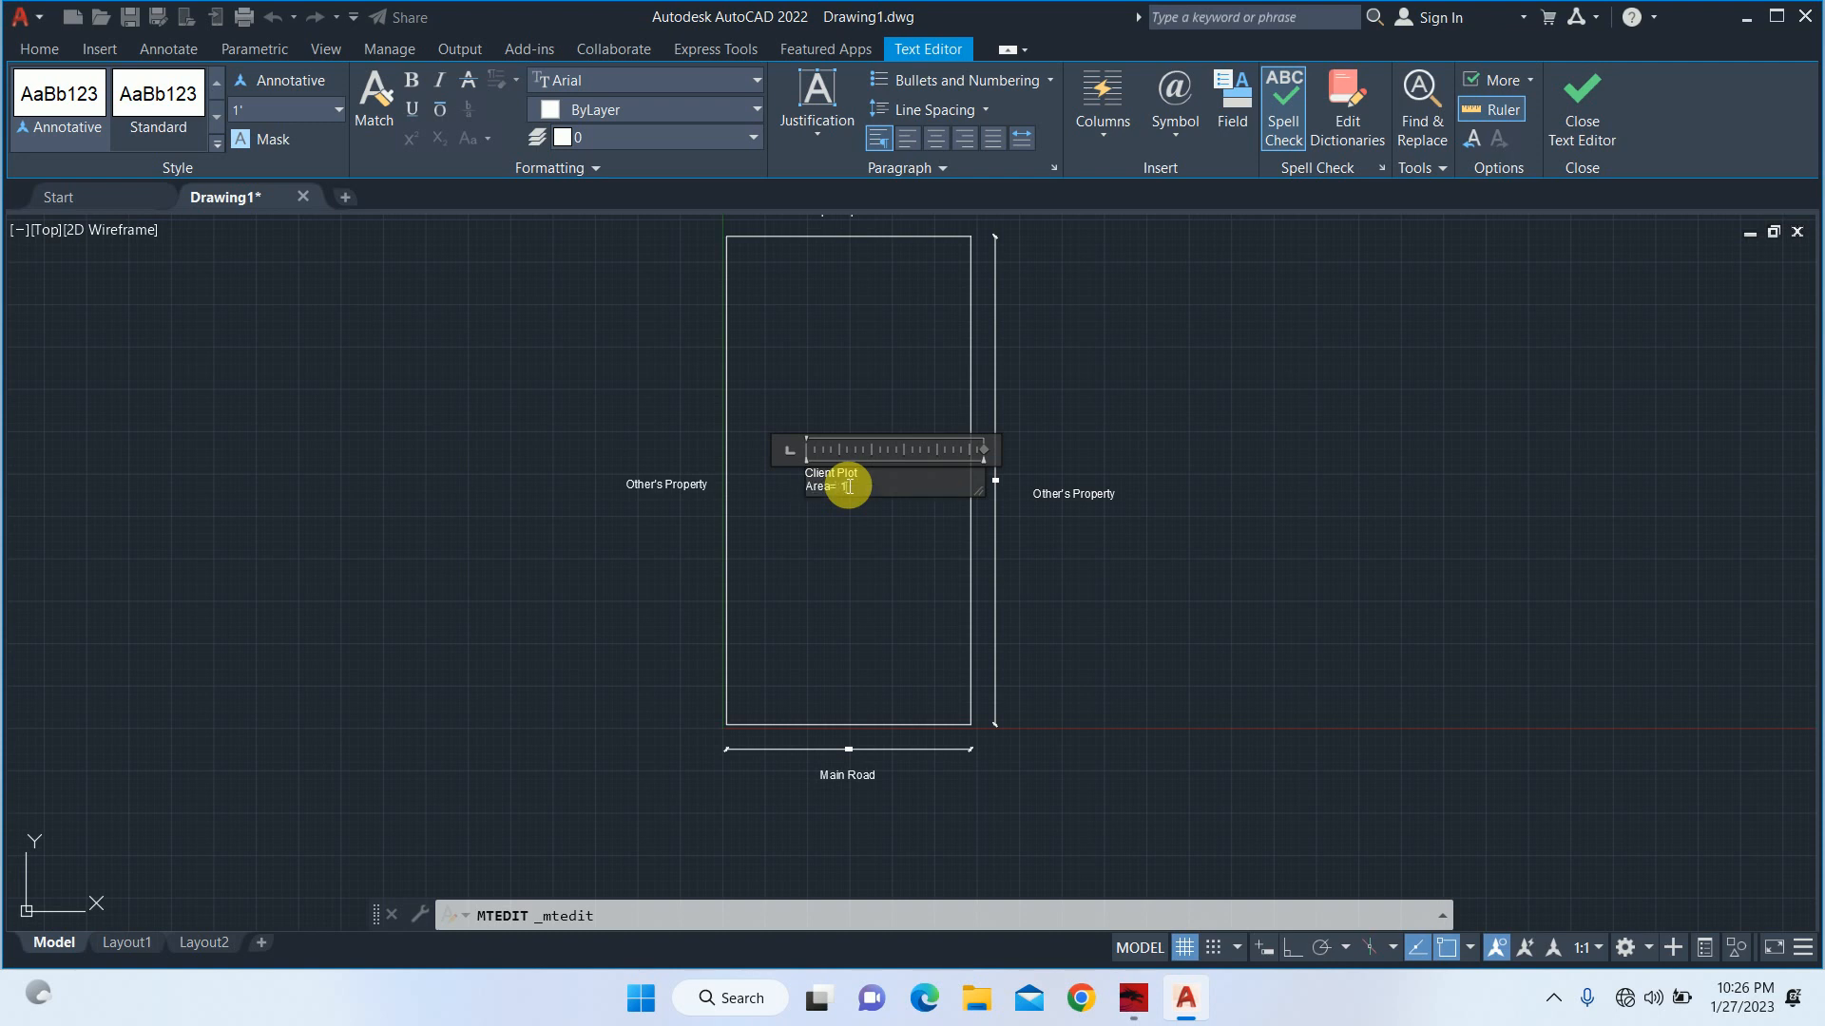
text(sqft)
key(Return)
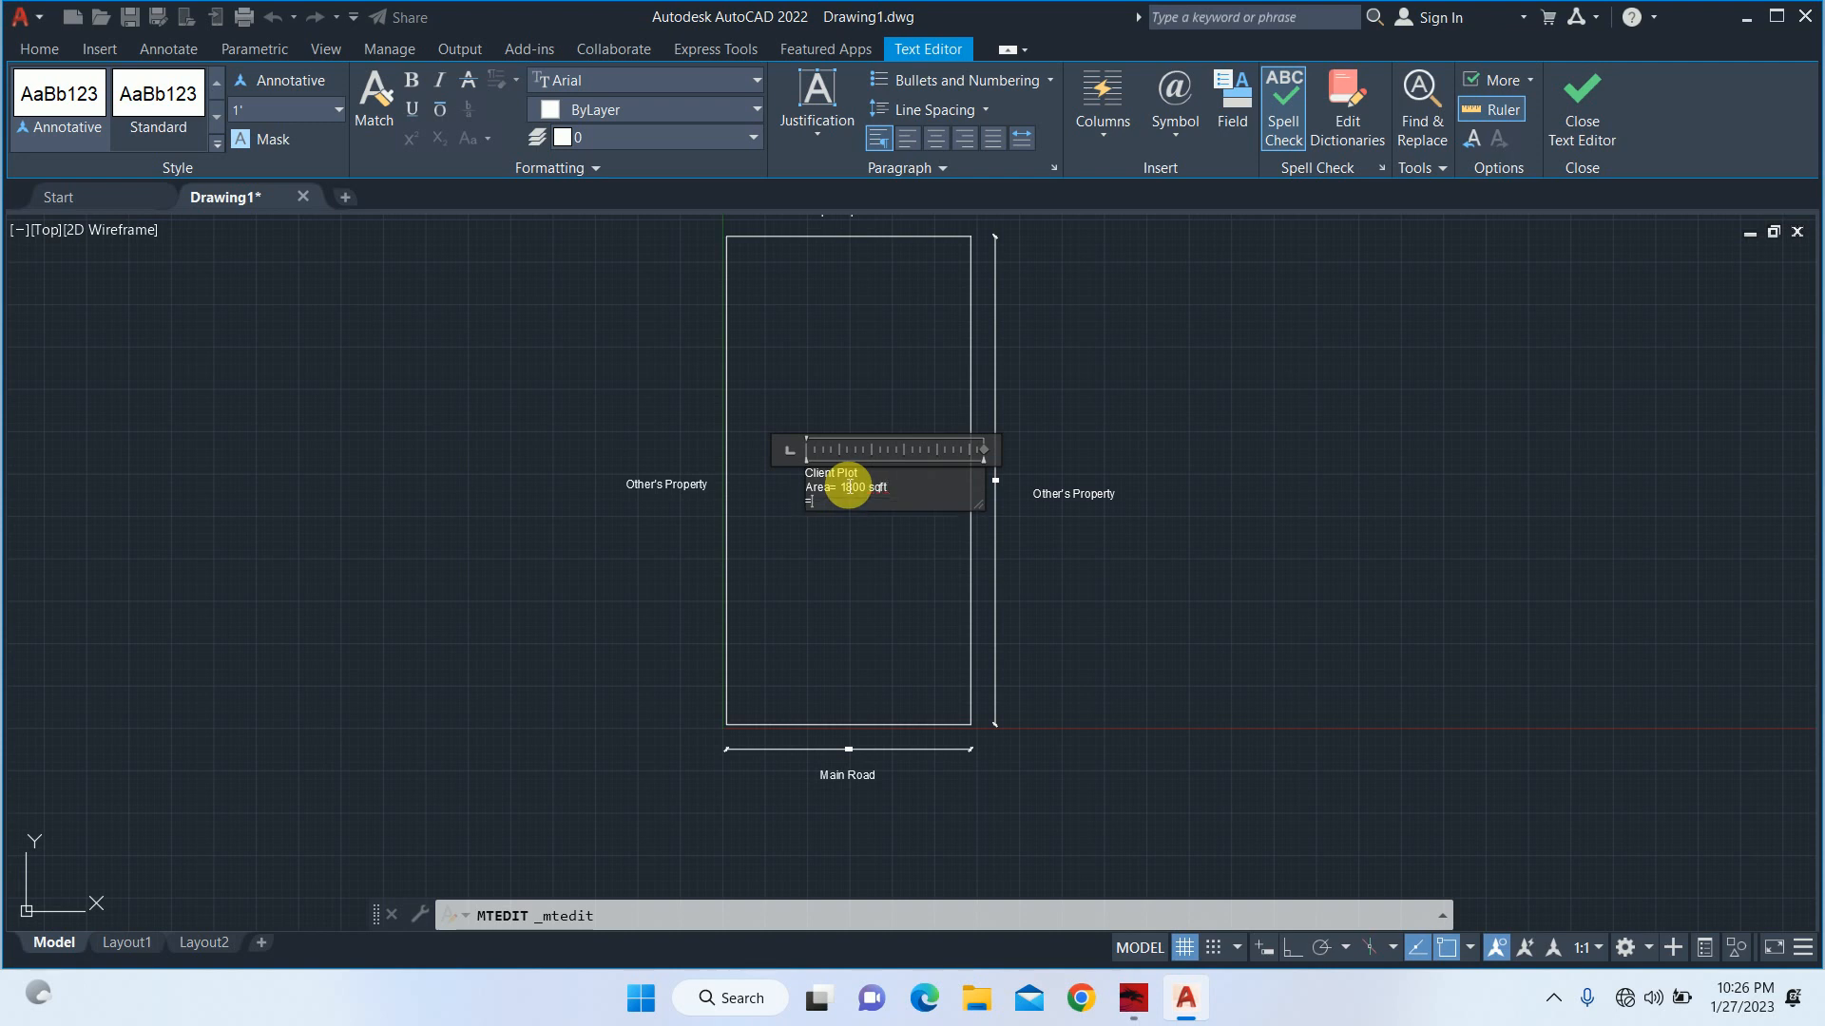
Add the indented third line "= 200 Ghz" to the plot label and finish editing the text.
text(=)
key(BackSpace)
text(=)
key(BackSpace)
text(200m)
text(g)
key(BackSpace)
text(Ghz)
click(880, 513)
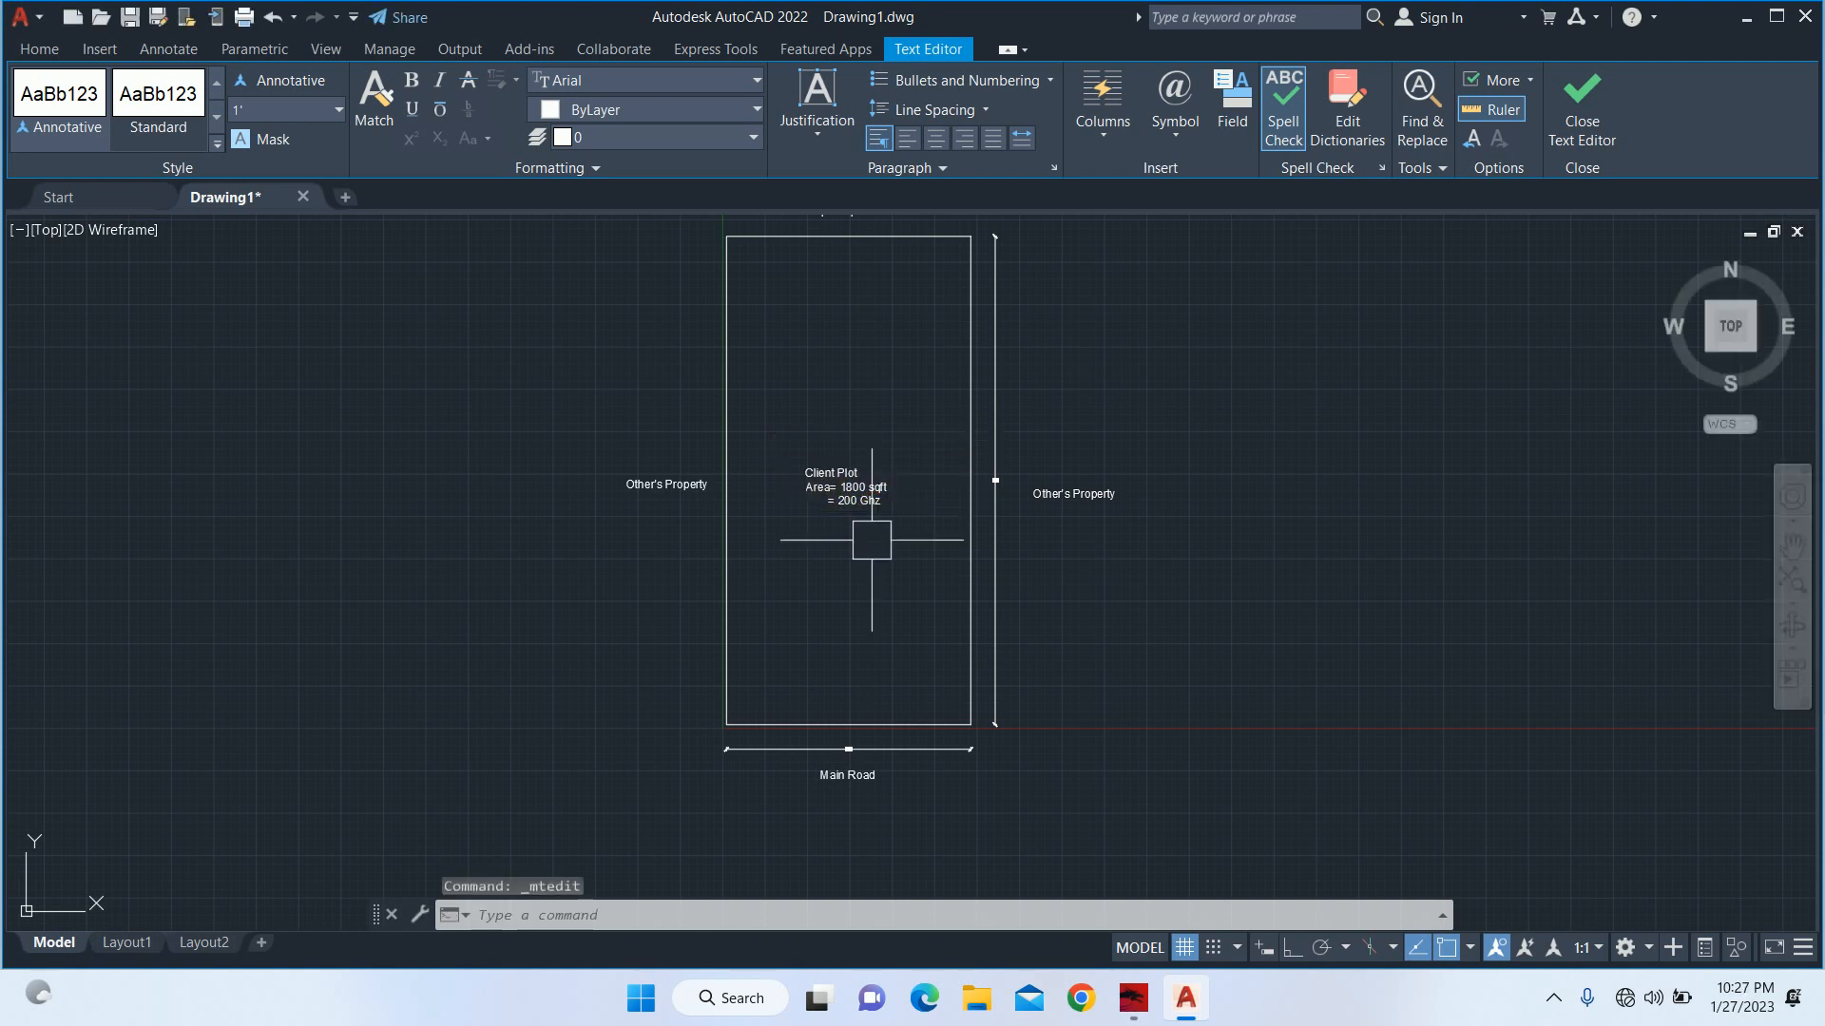
Indent the "= 200 Ghz" line slightly more so its equals sign lines up better with the area line above.
scroll(869, 526, up, 2)
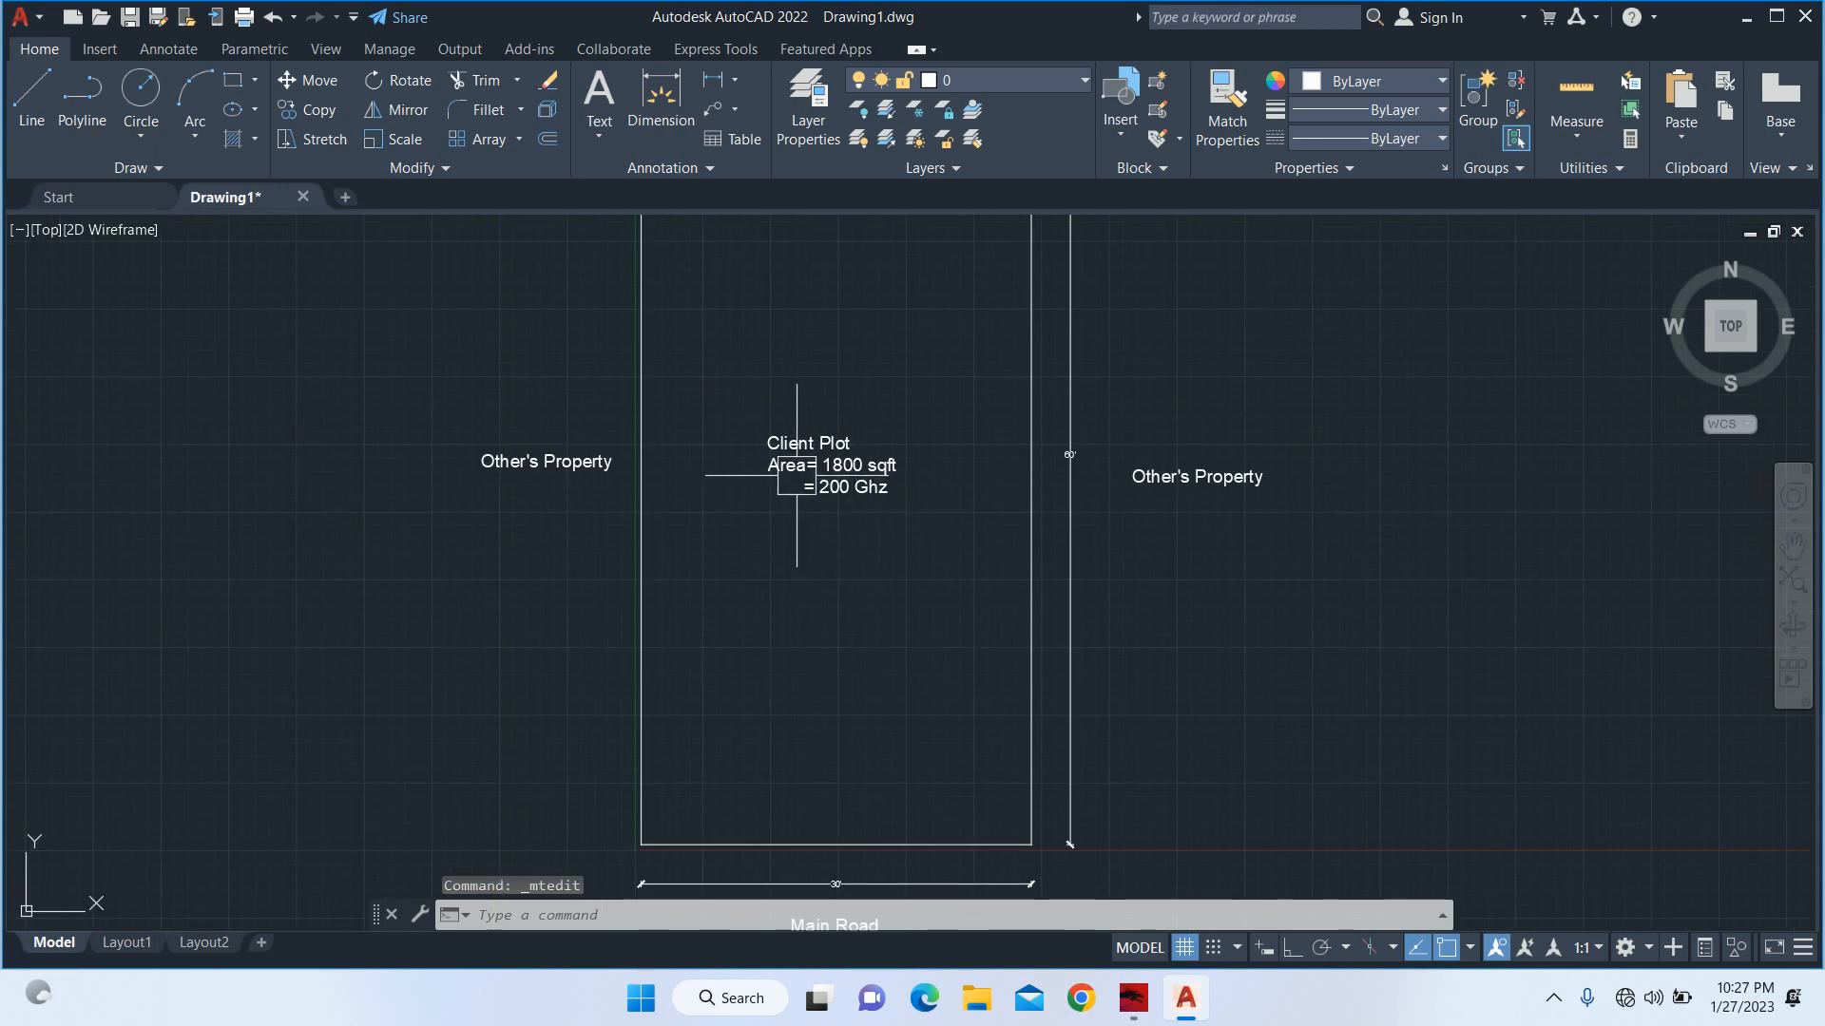
scroll(847, 485, down, 2)
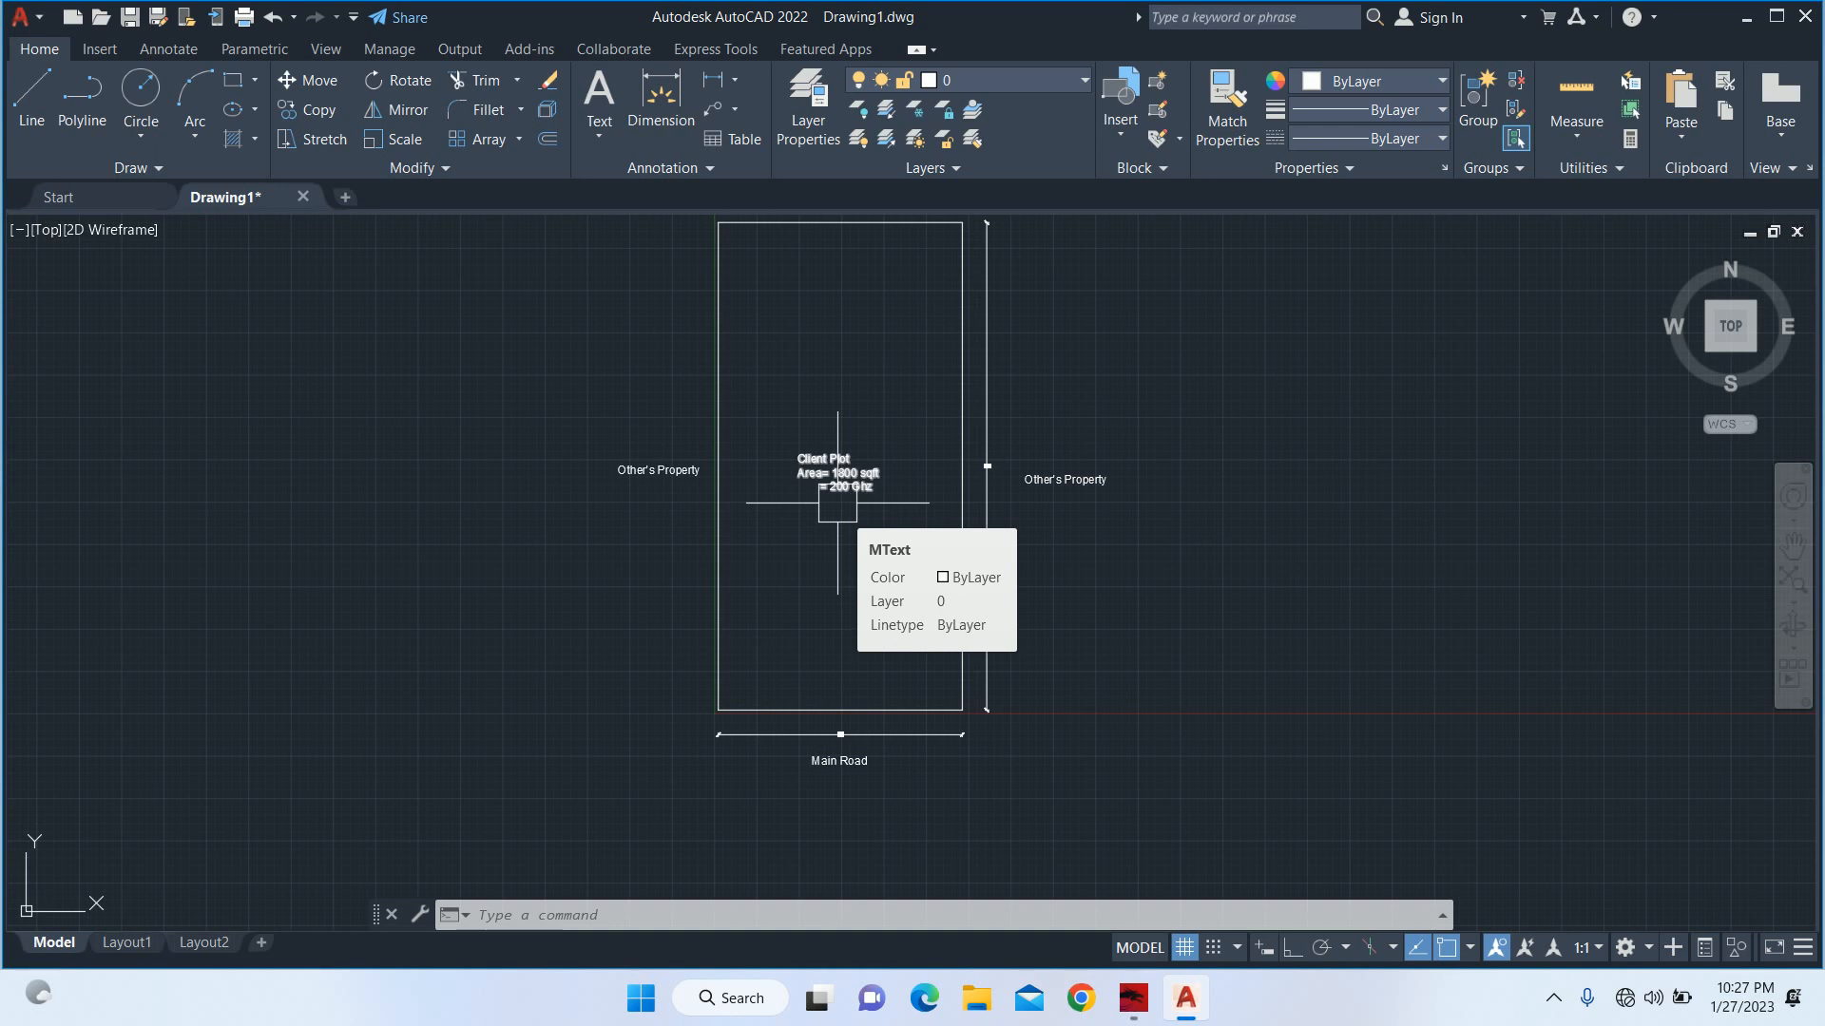
scroll(837, 502, up, 4)
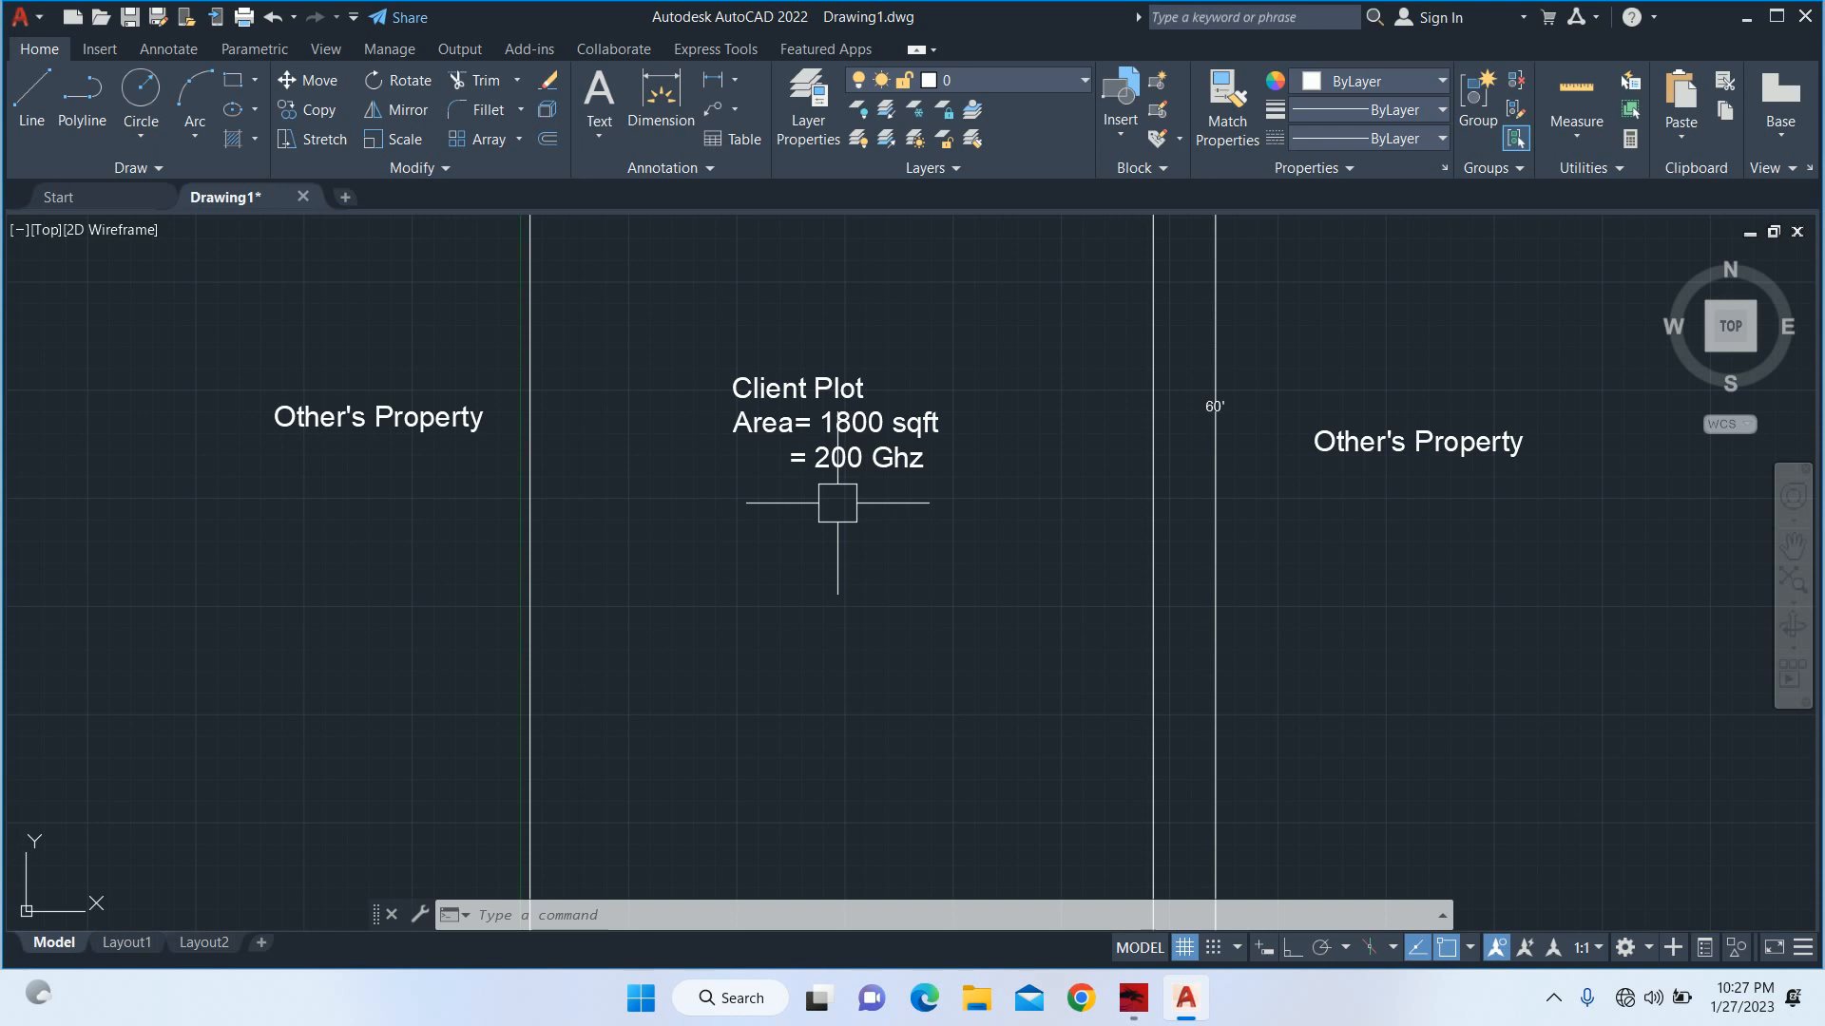
double_click(808, 460)
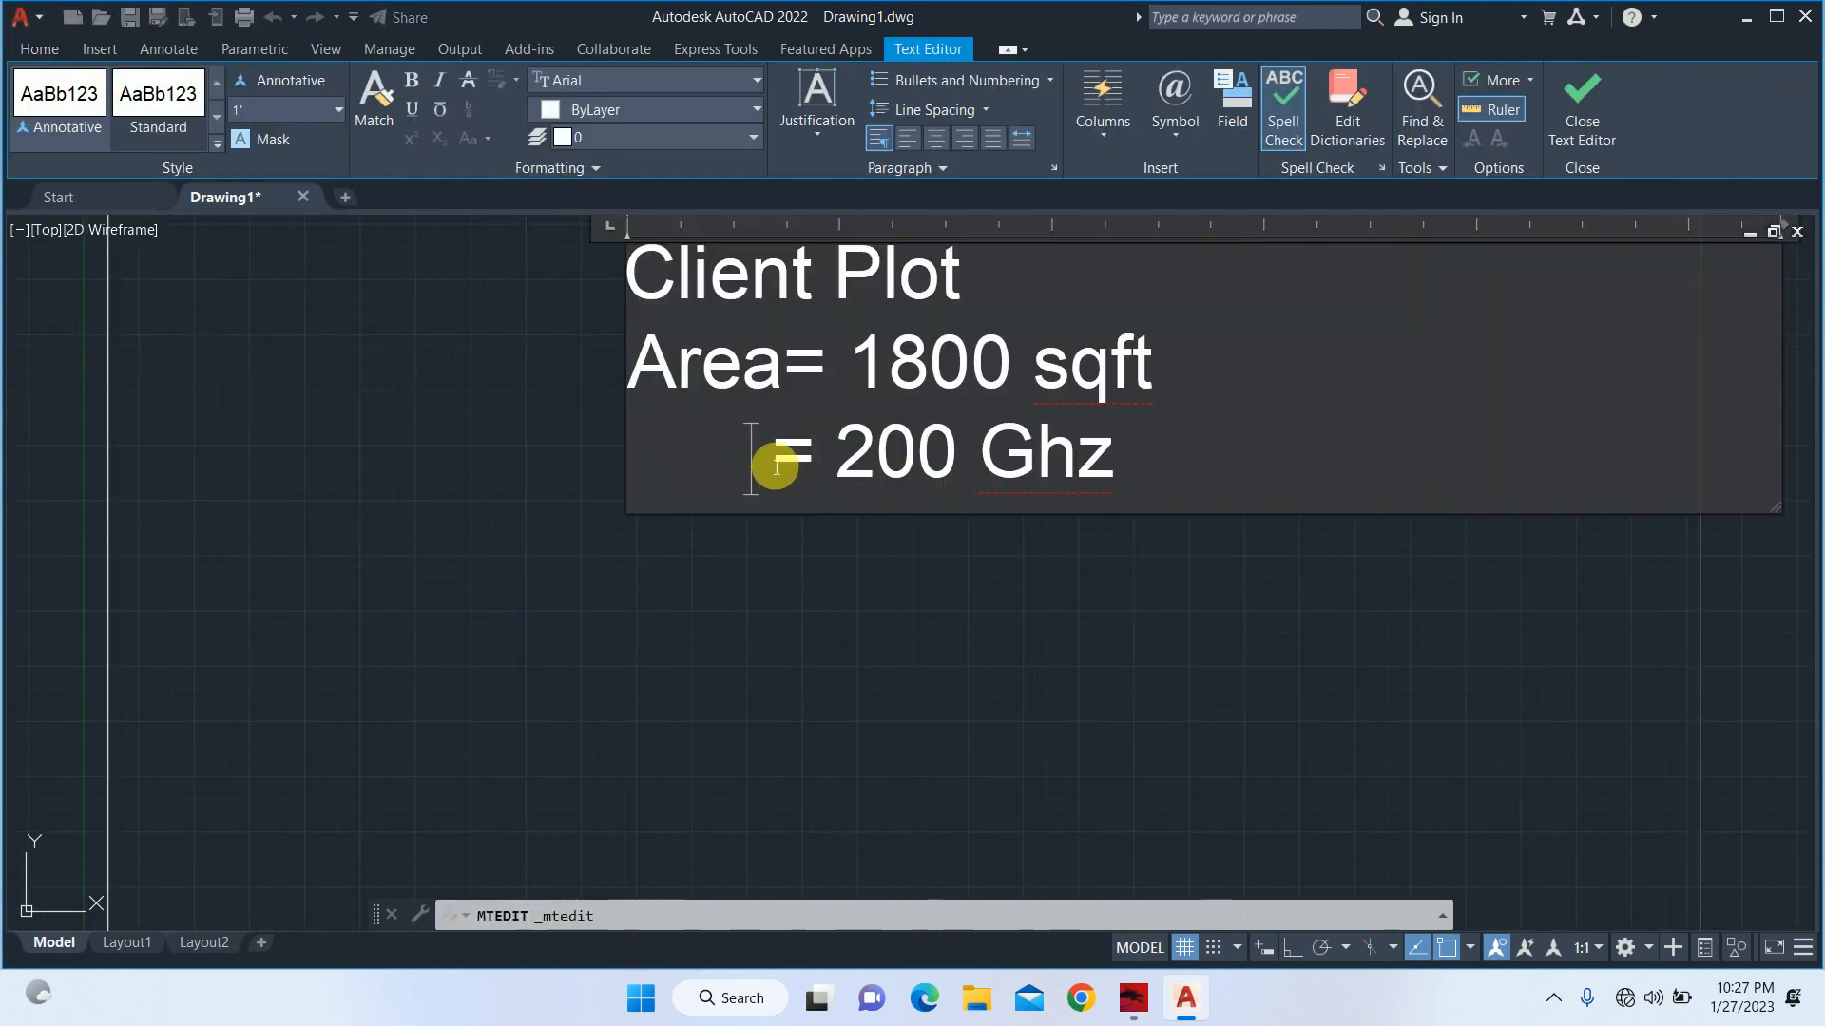
click(772, 462)
click(815, 616)
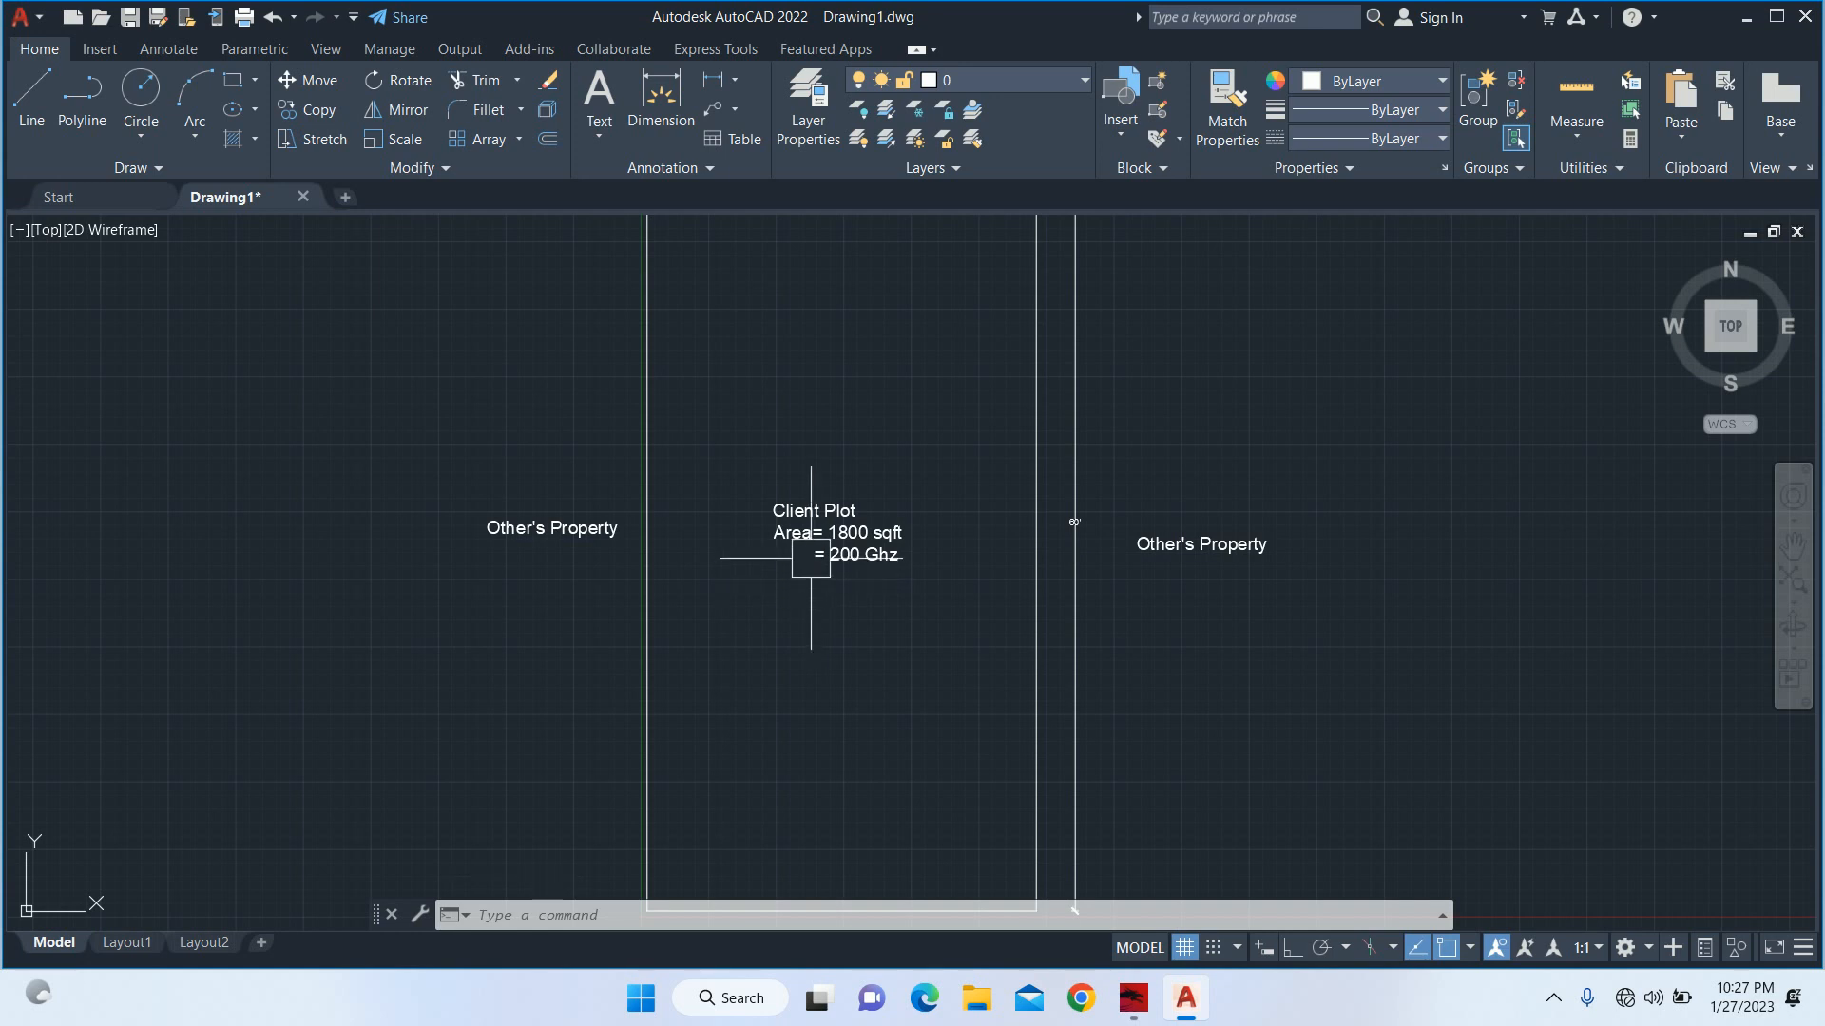
scroll(816, 556, down, 3)
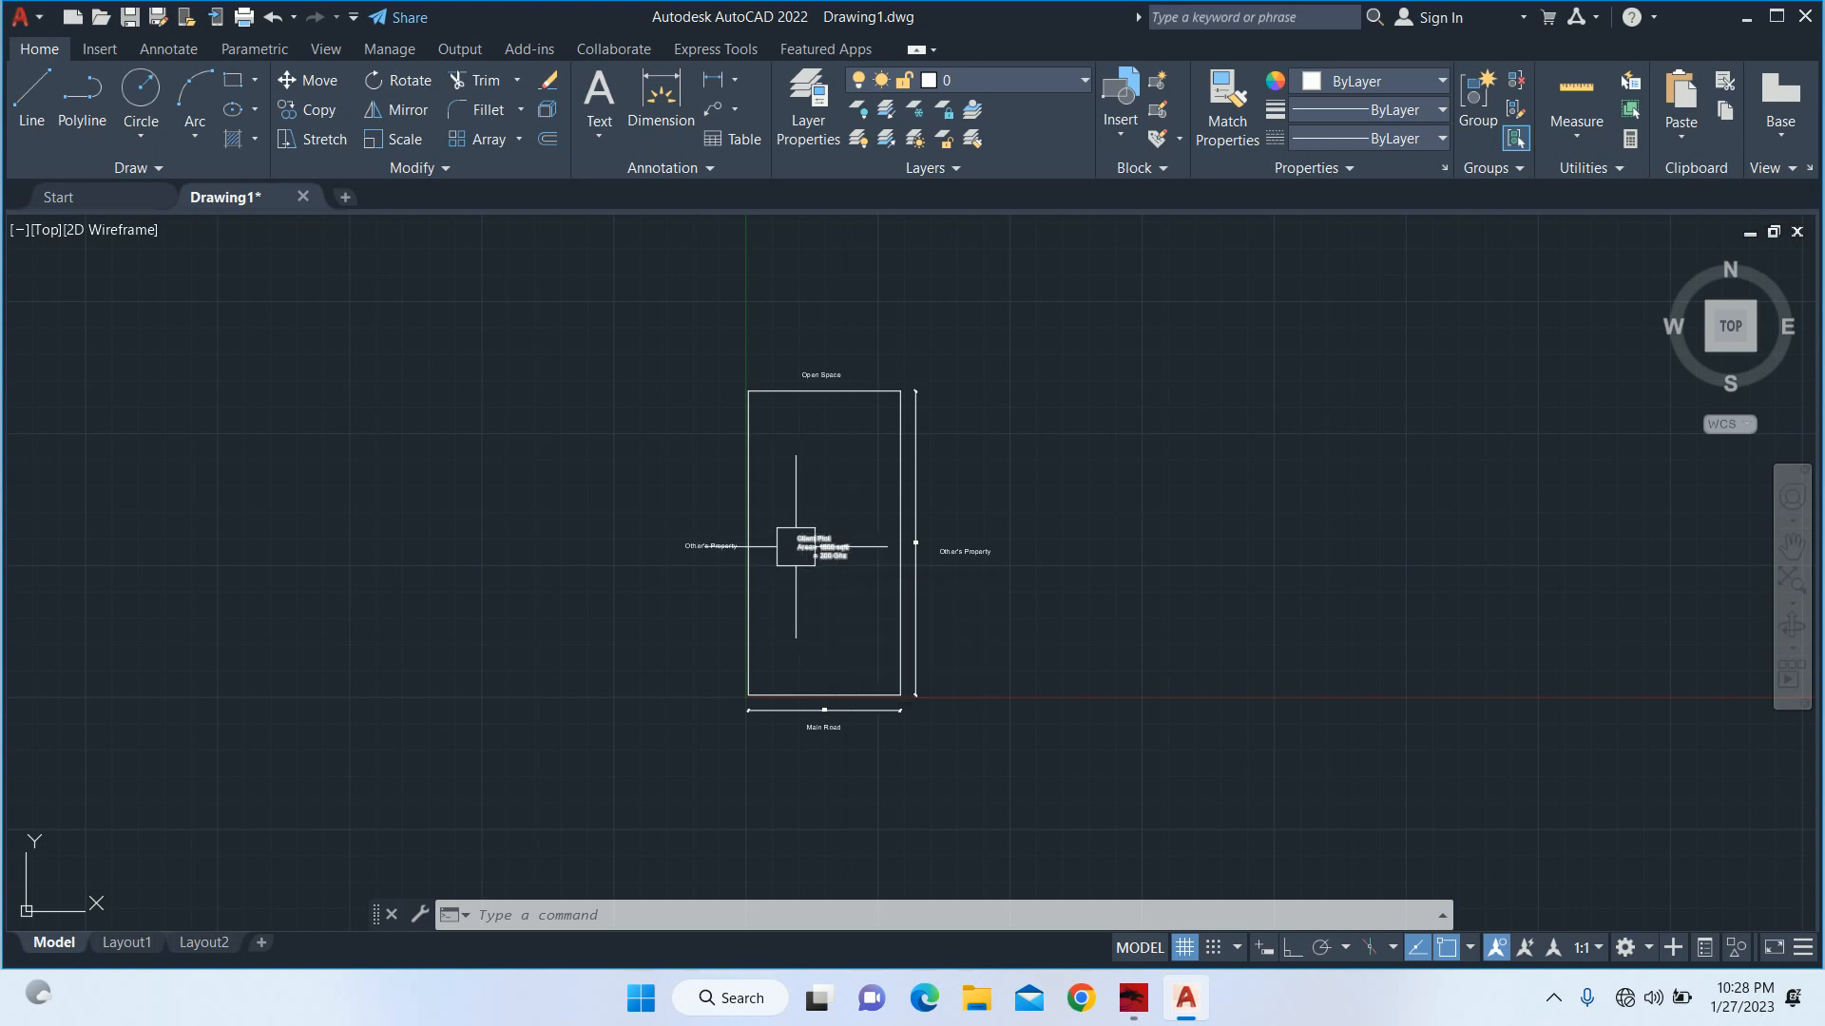
Hatch the inside of the plot rectangle with the ANSI31 pattern, trying scale 10 and leaving the scale at 1.
scroll(819, 554, up, 2)
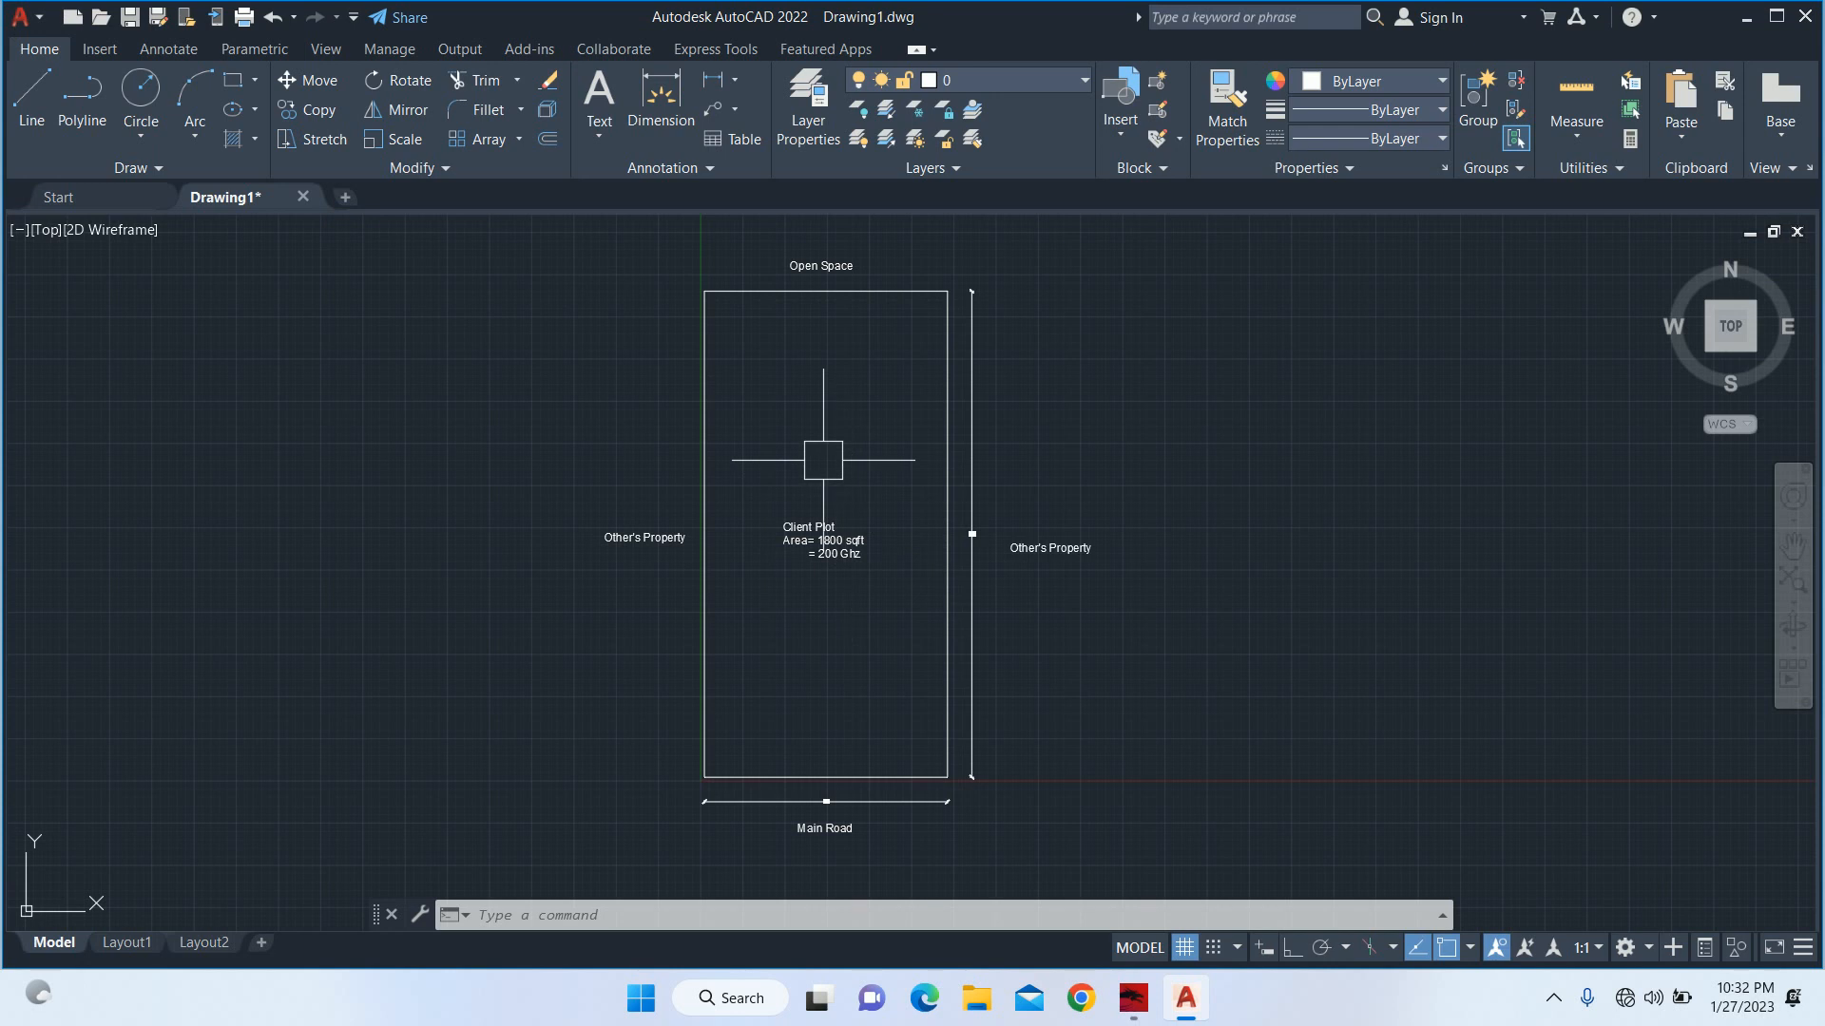
text(h)
key(Return)
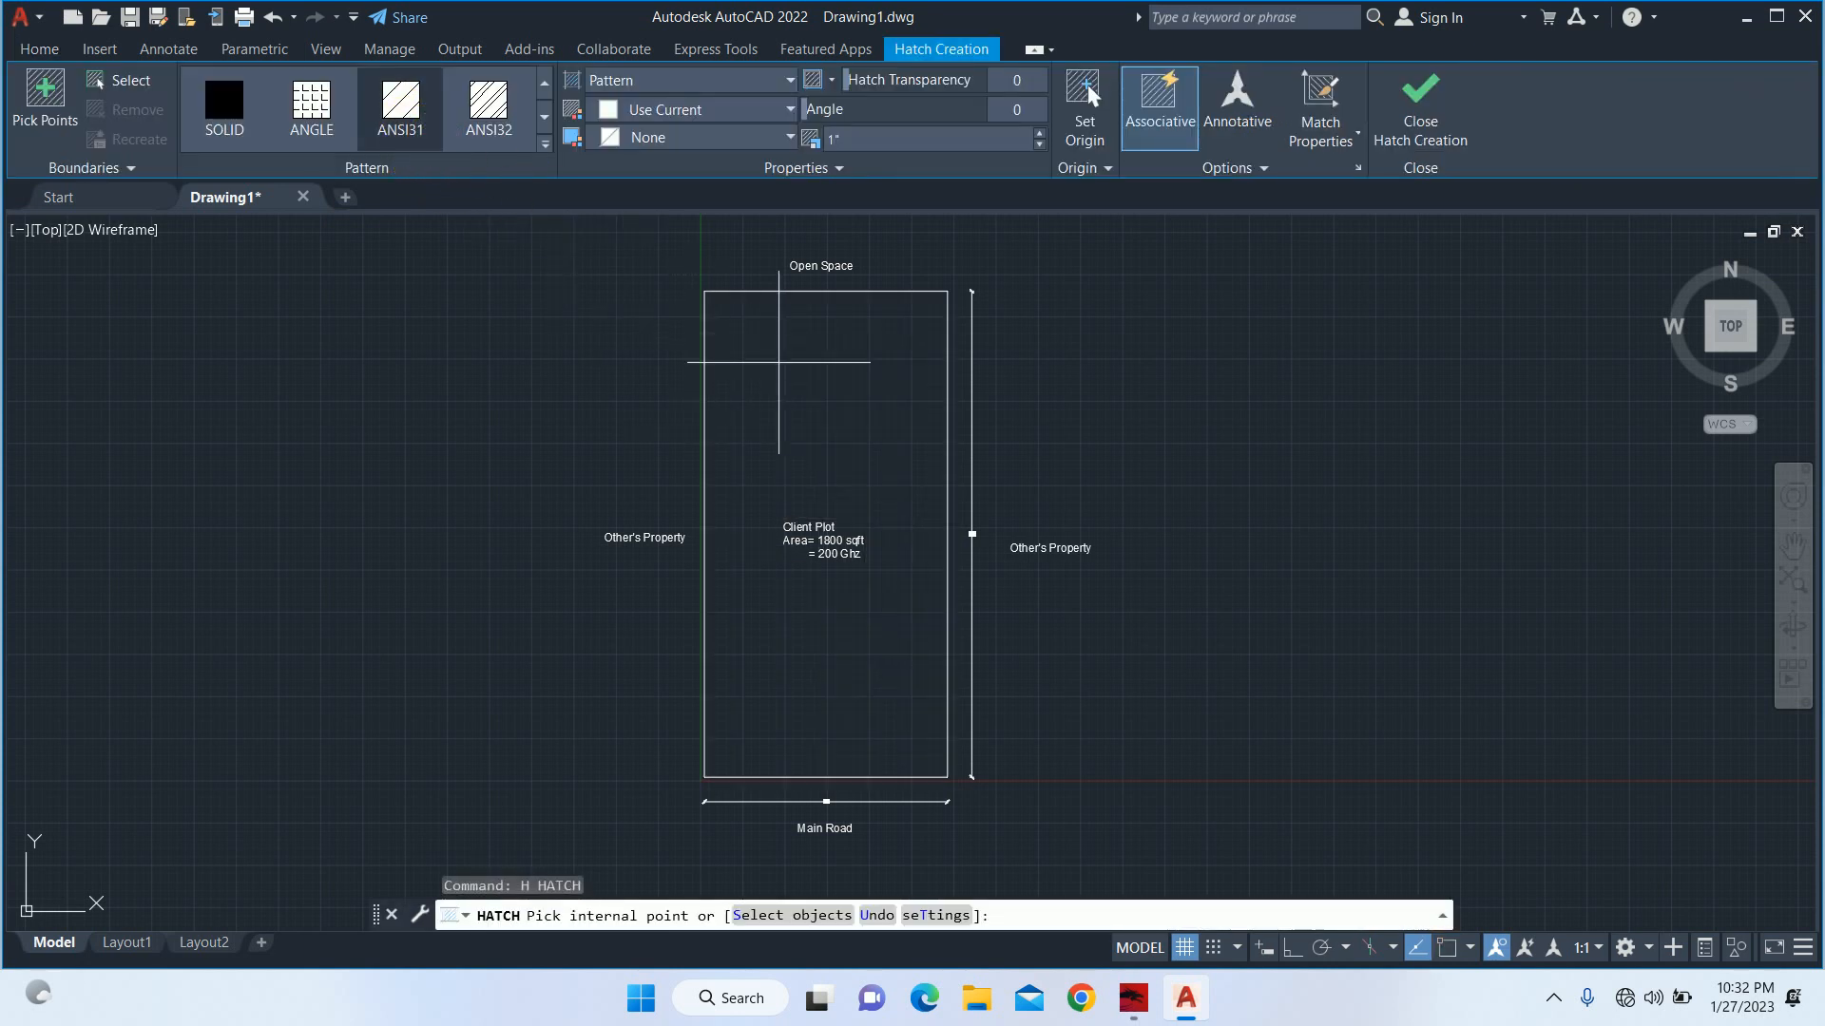
click(928, 147)
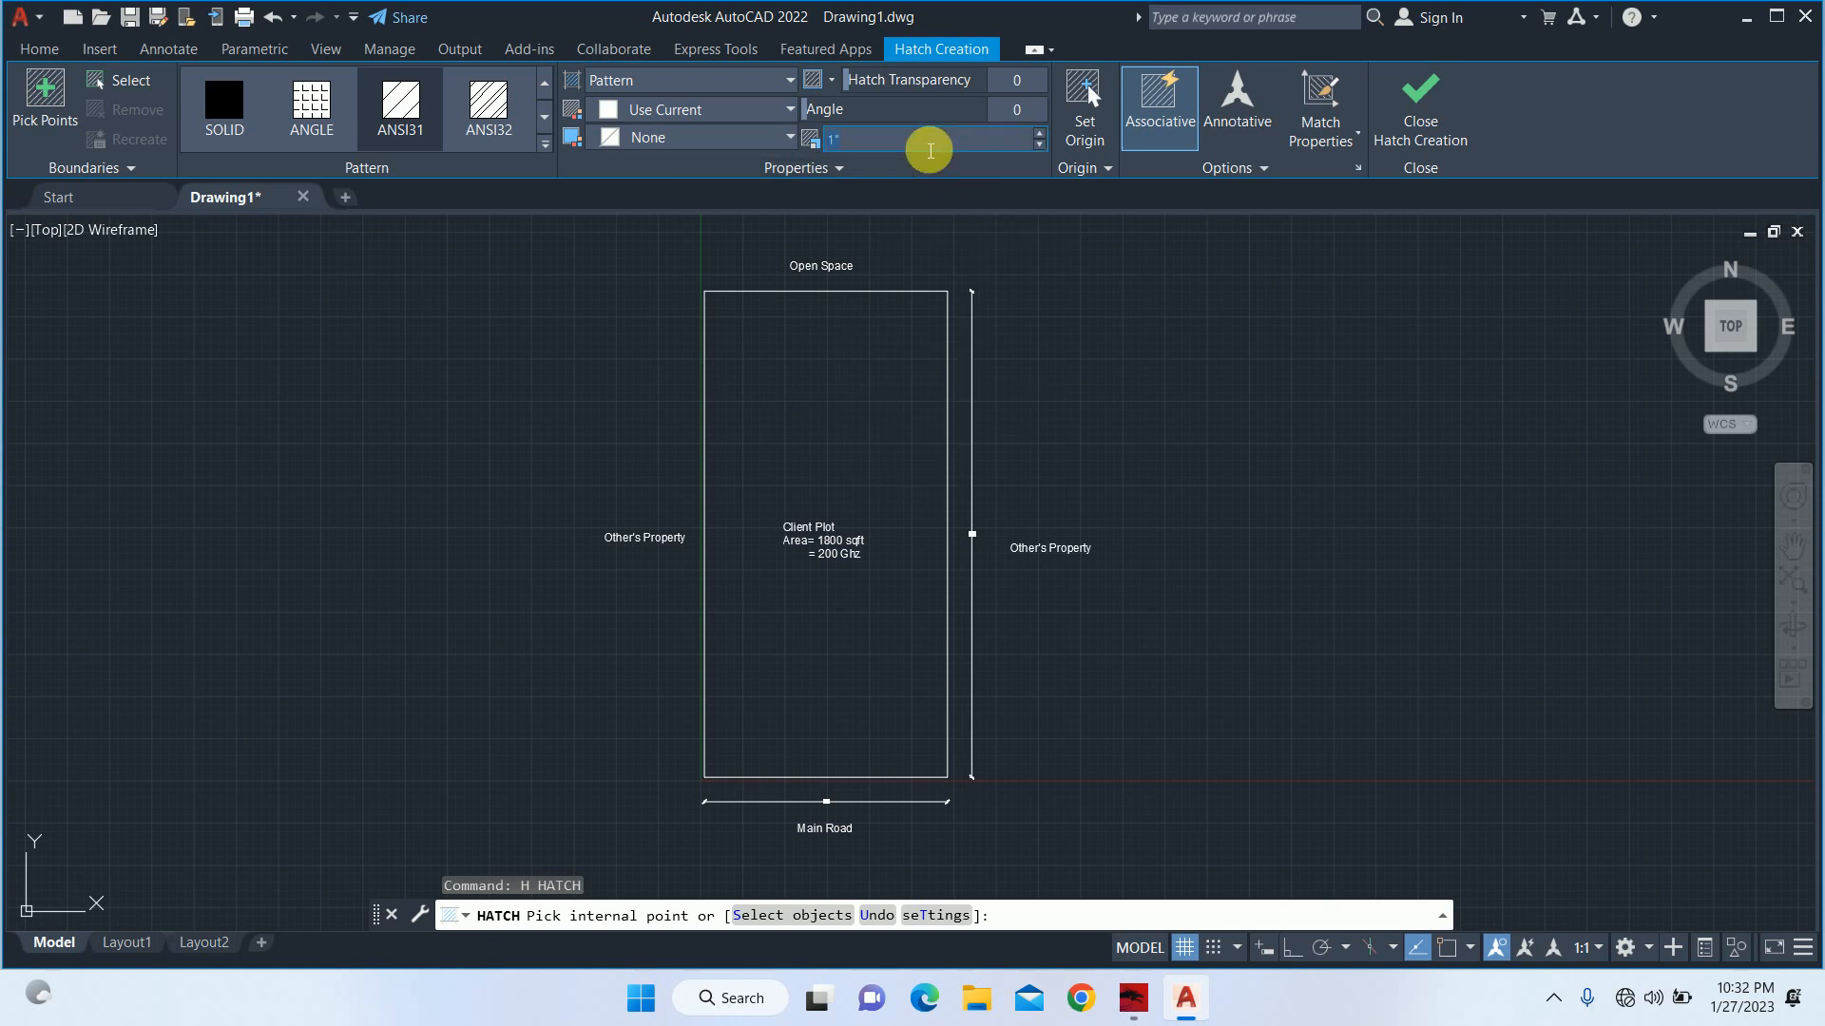
text(10)
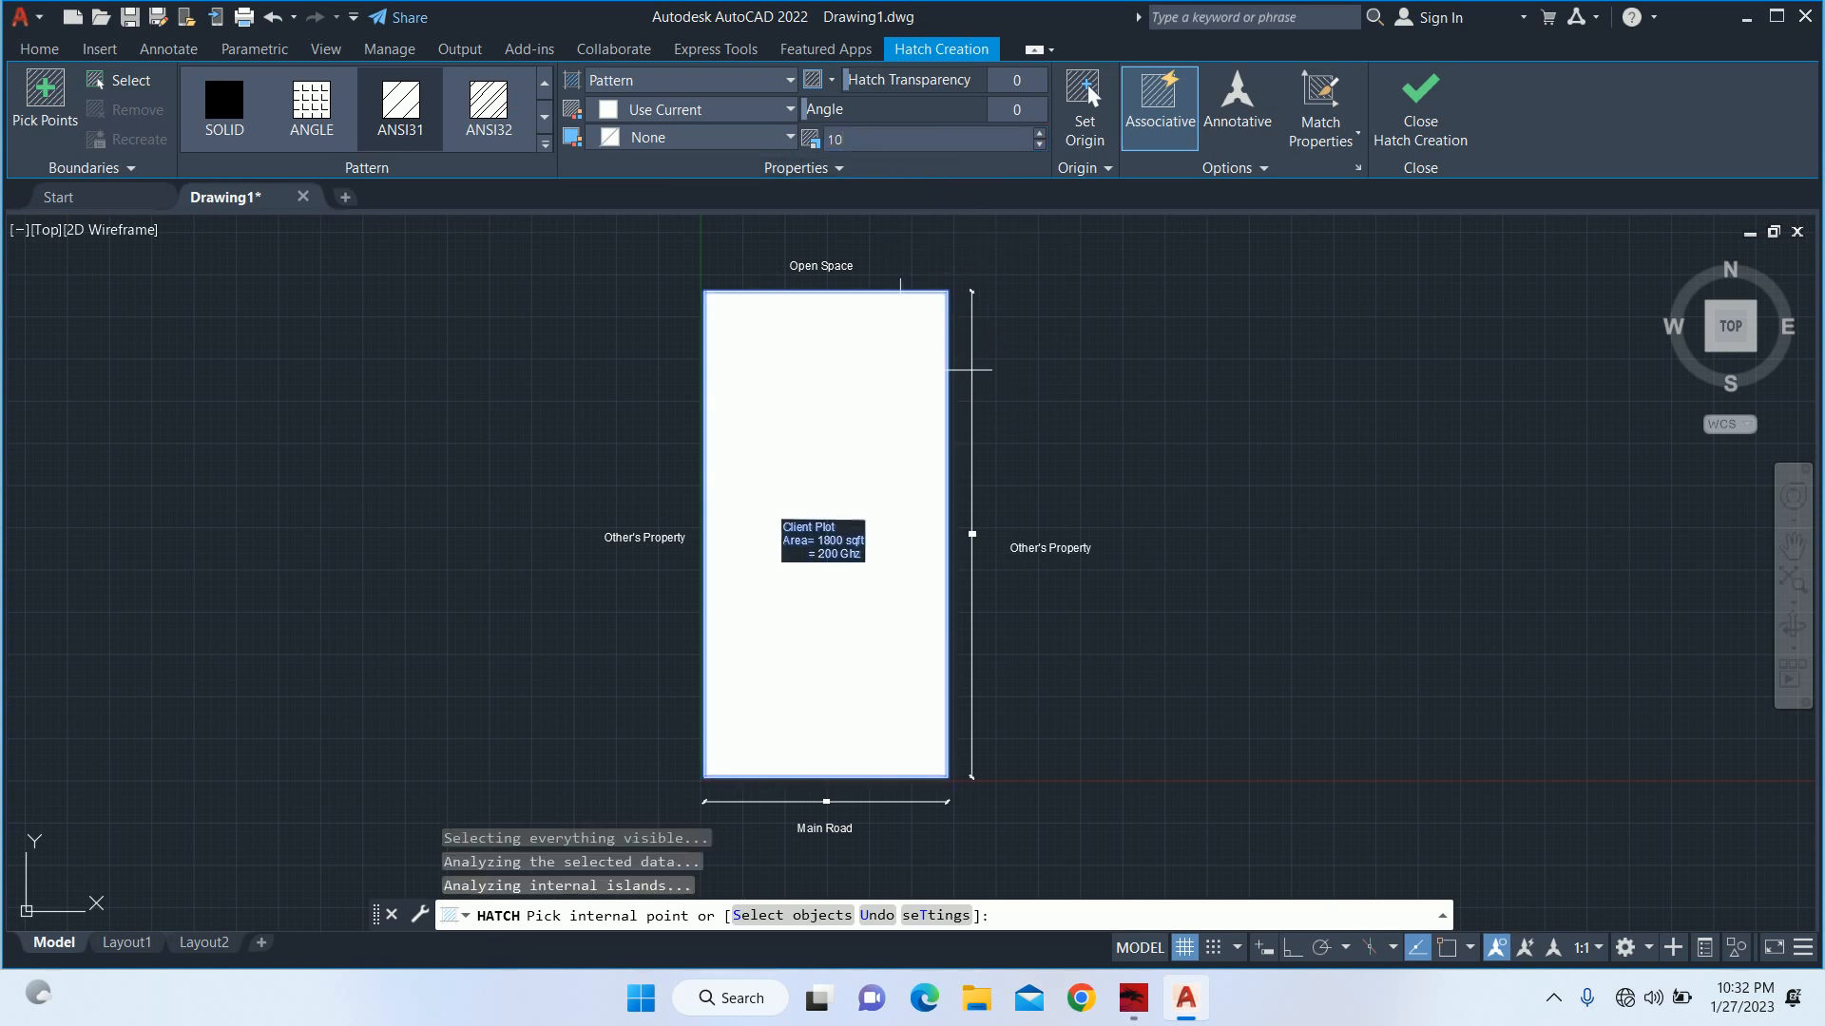
click(862, 142)
text(1)
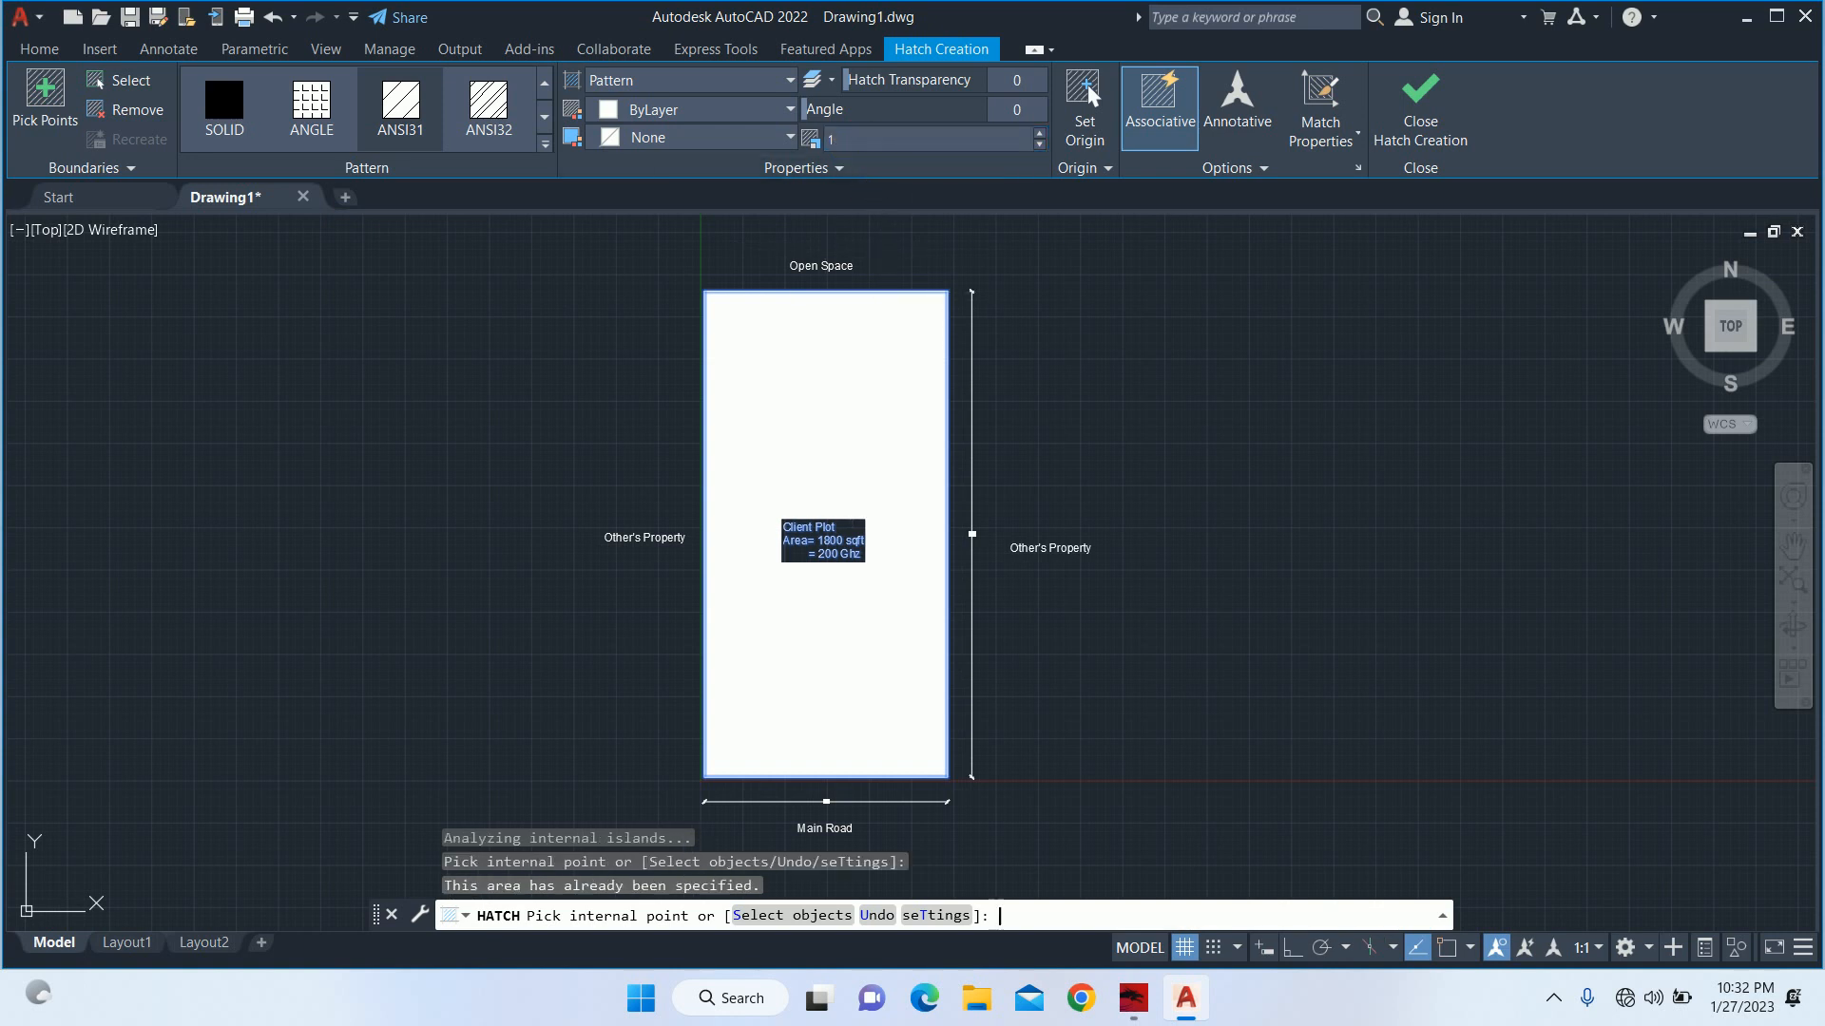
key(Escape)
Edit the plot hatch, set its scale to 50 and preview it.
click(826, 534)
text(he)
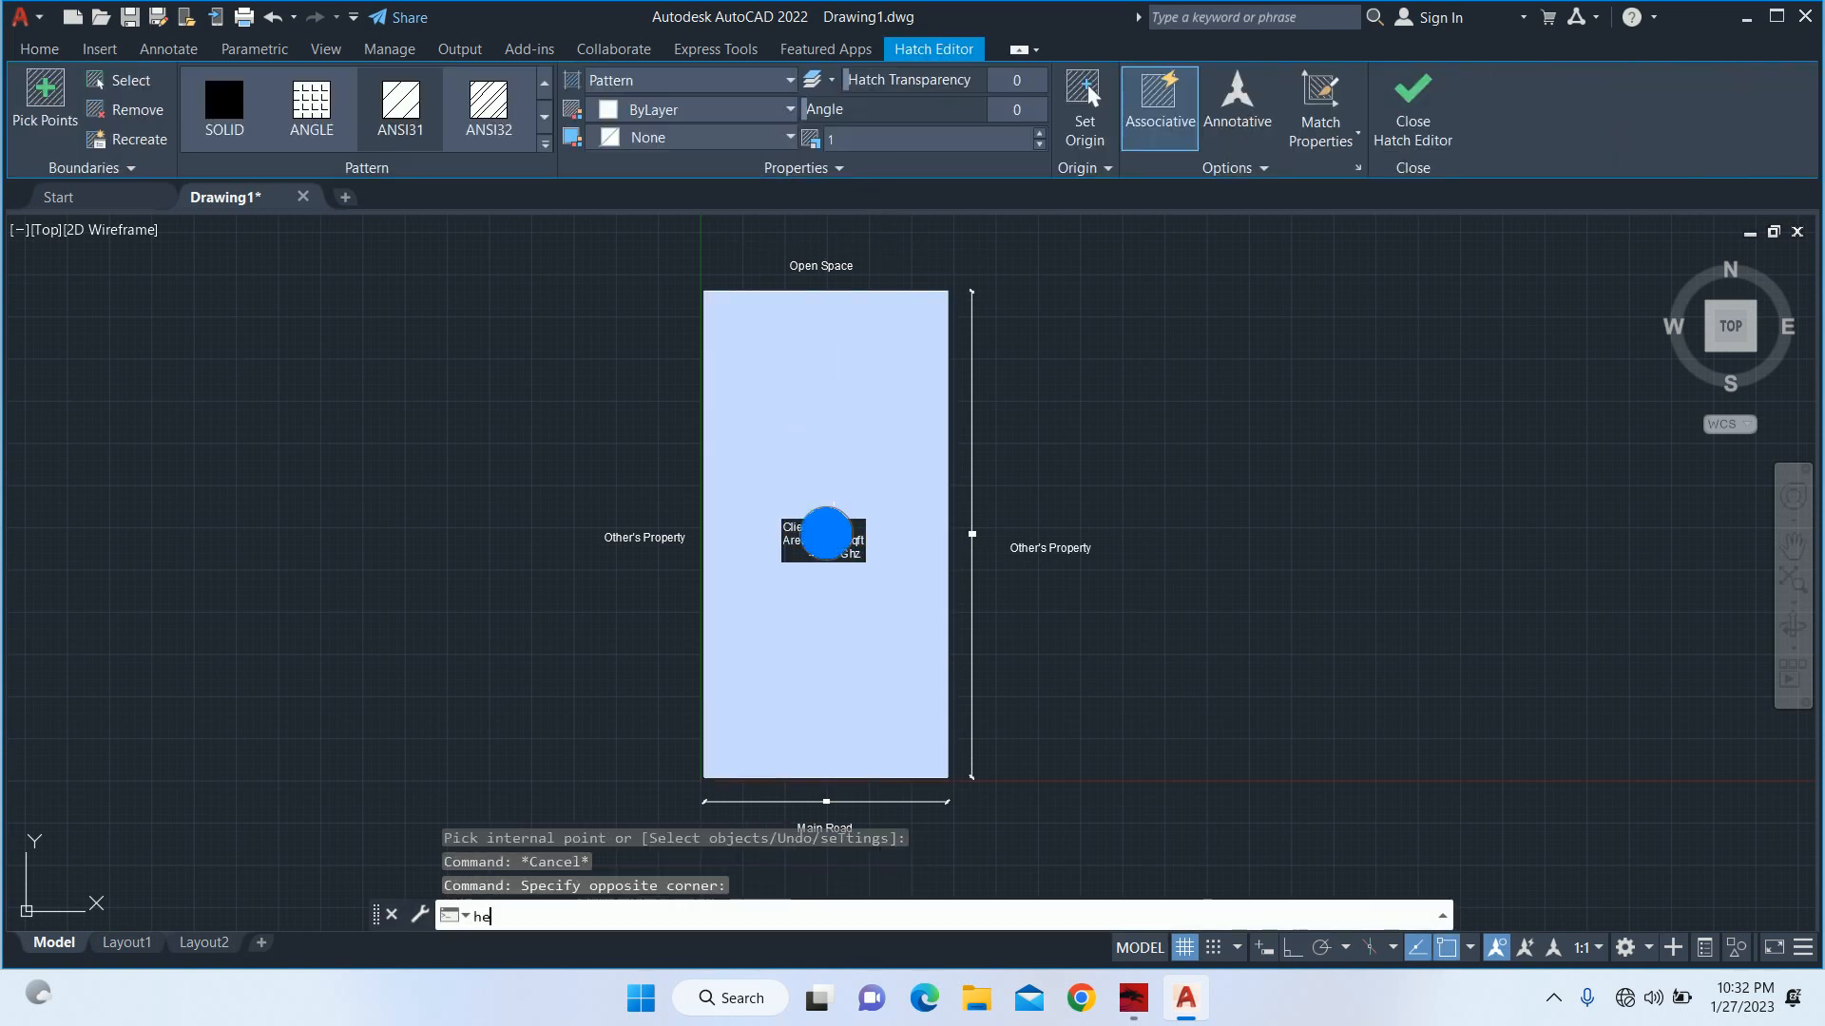
key(Return)
click(265, 342)
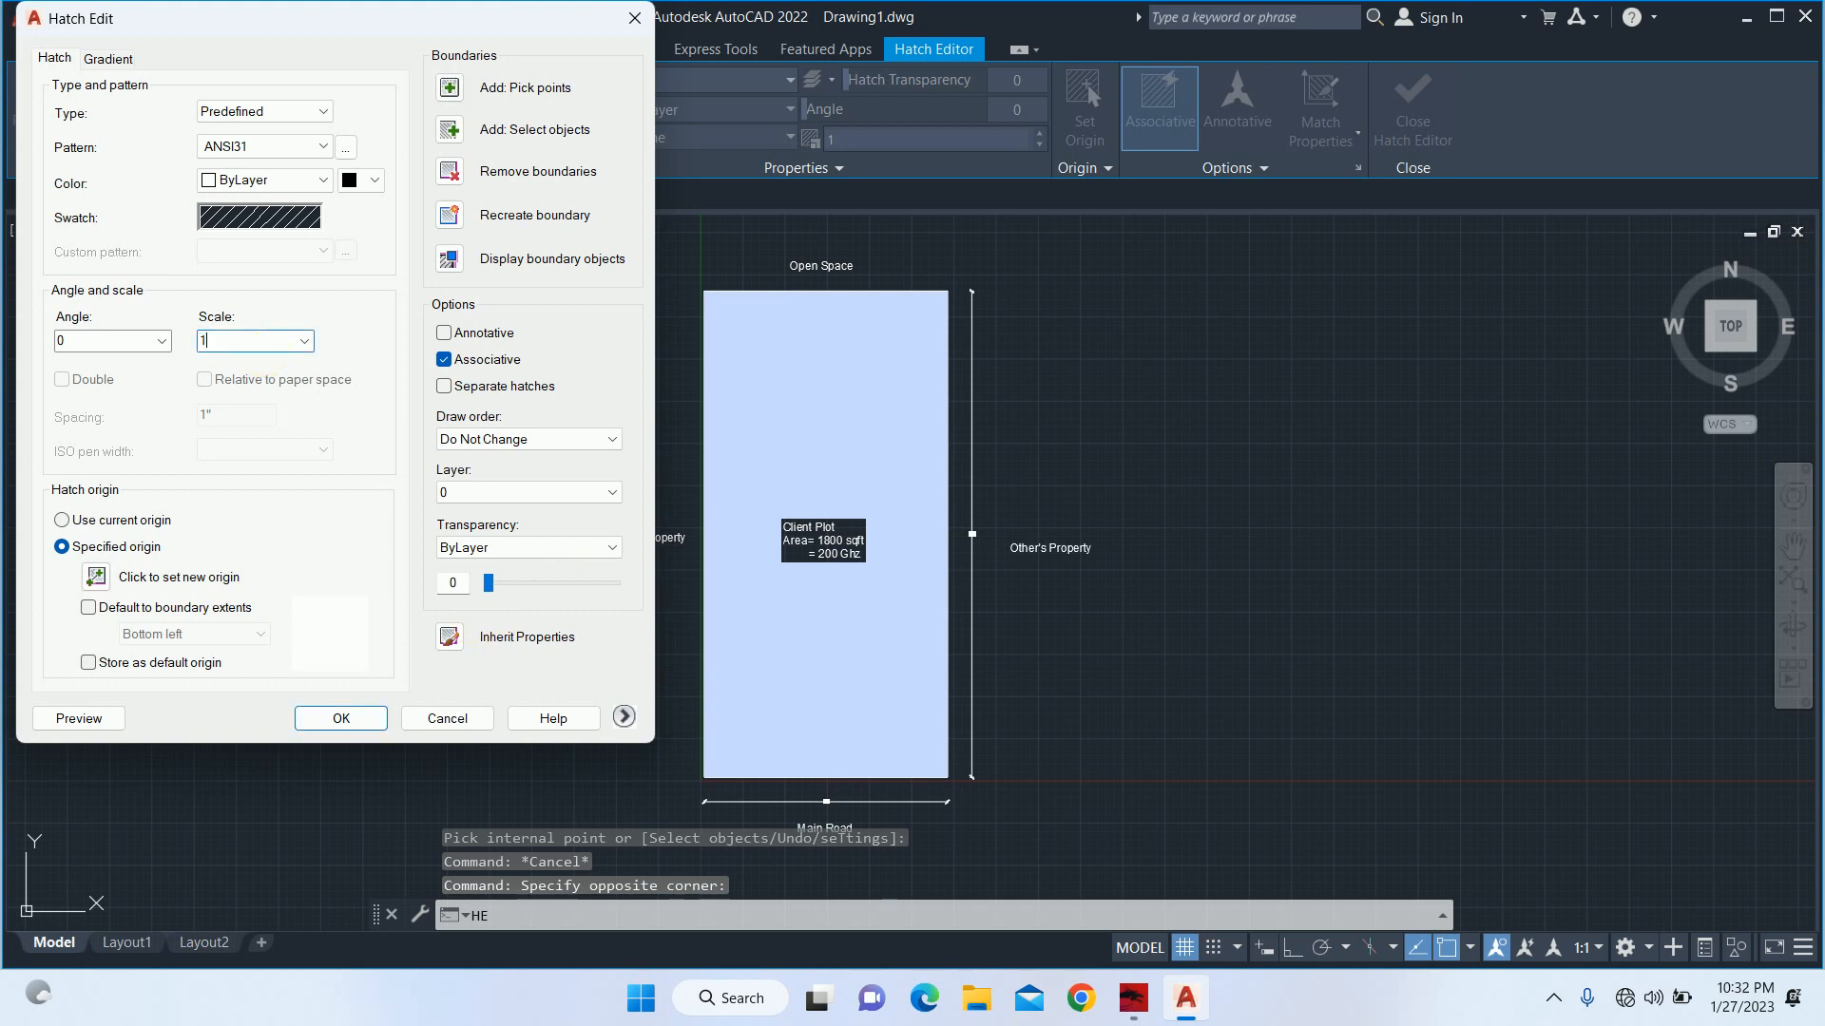
key(BackSpace)
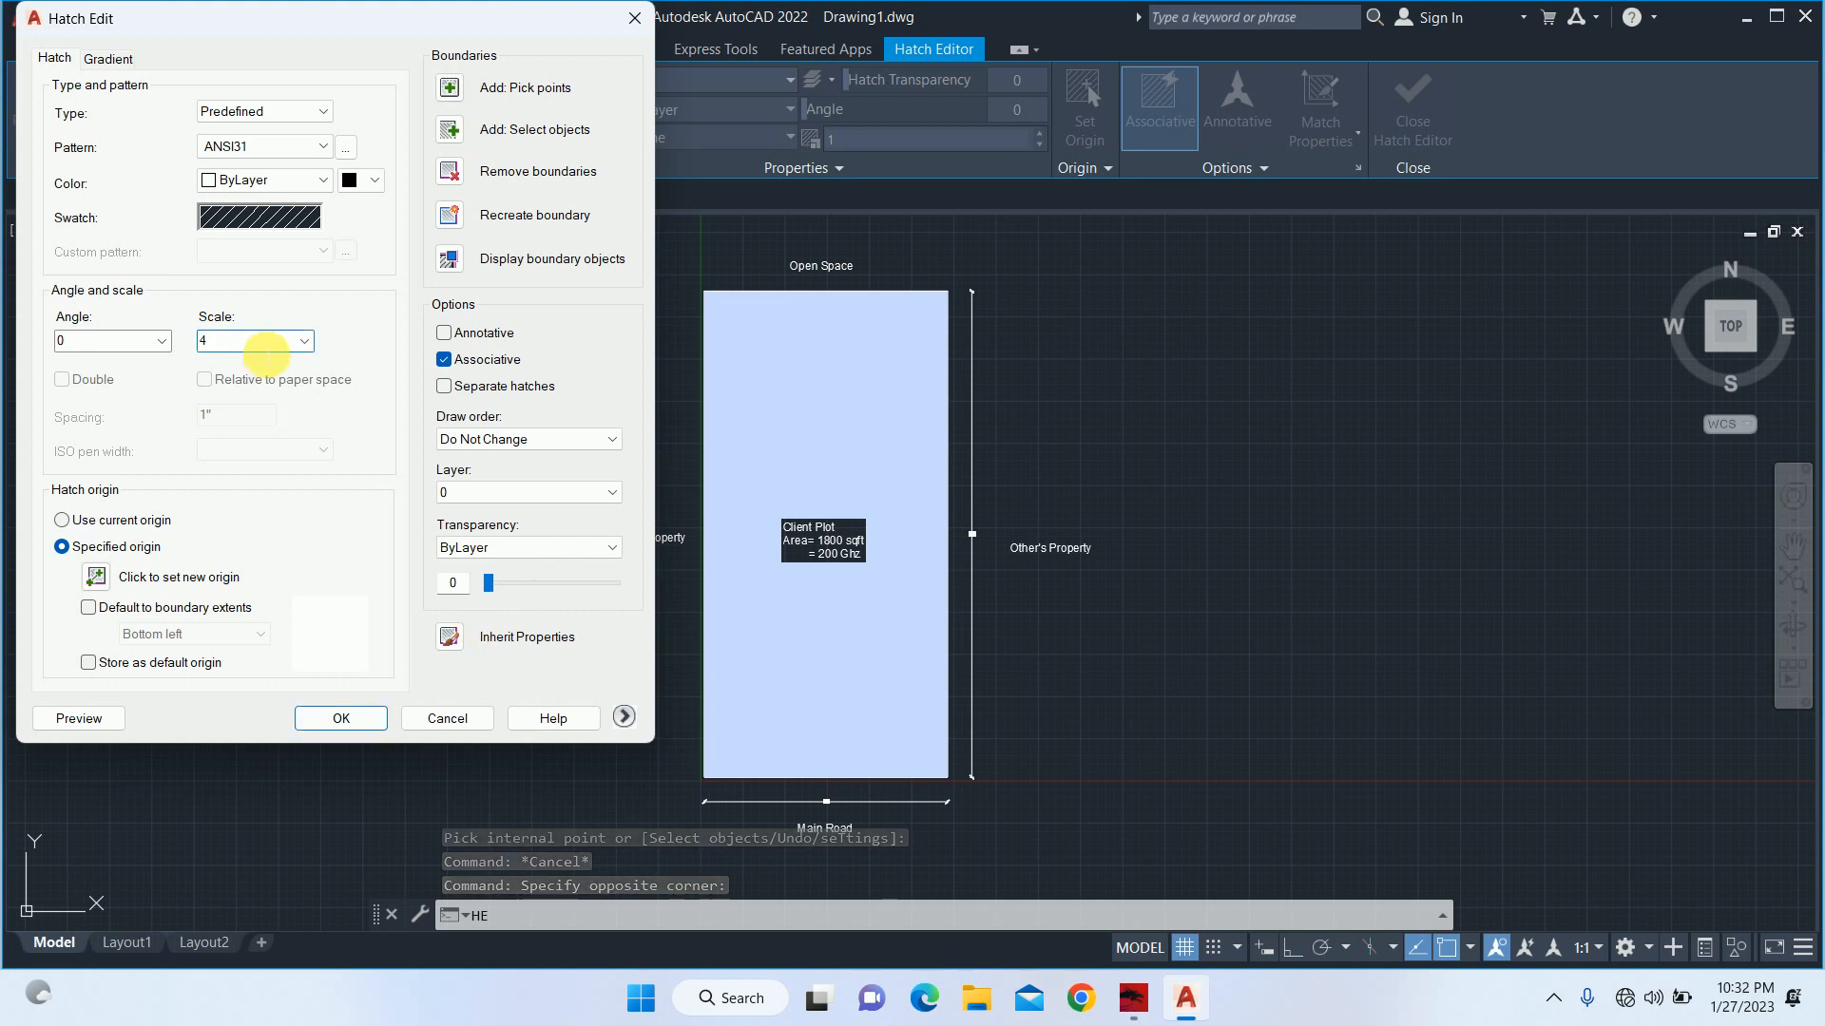
text(50)
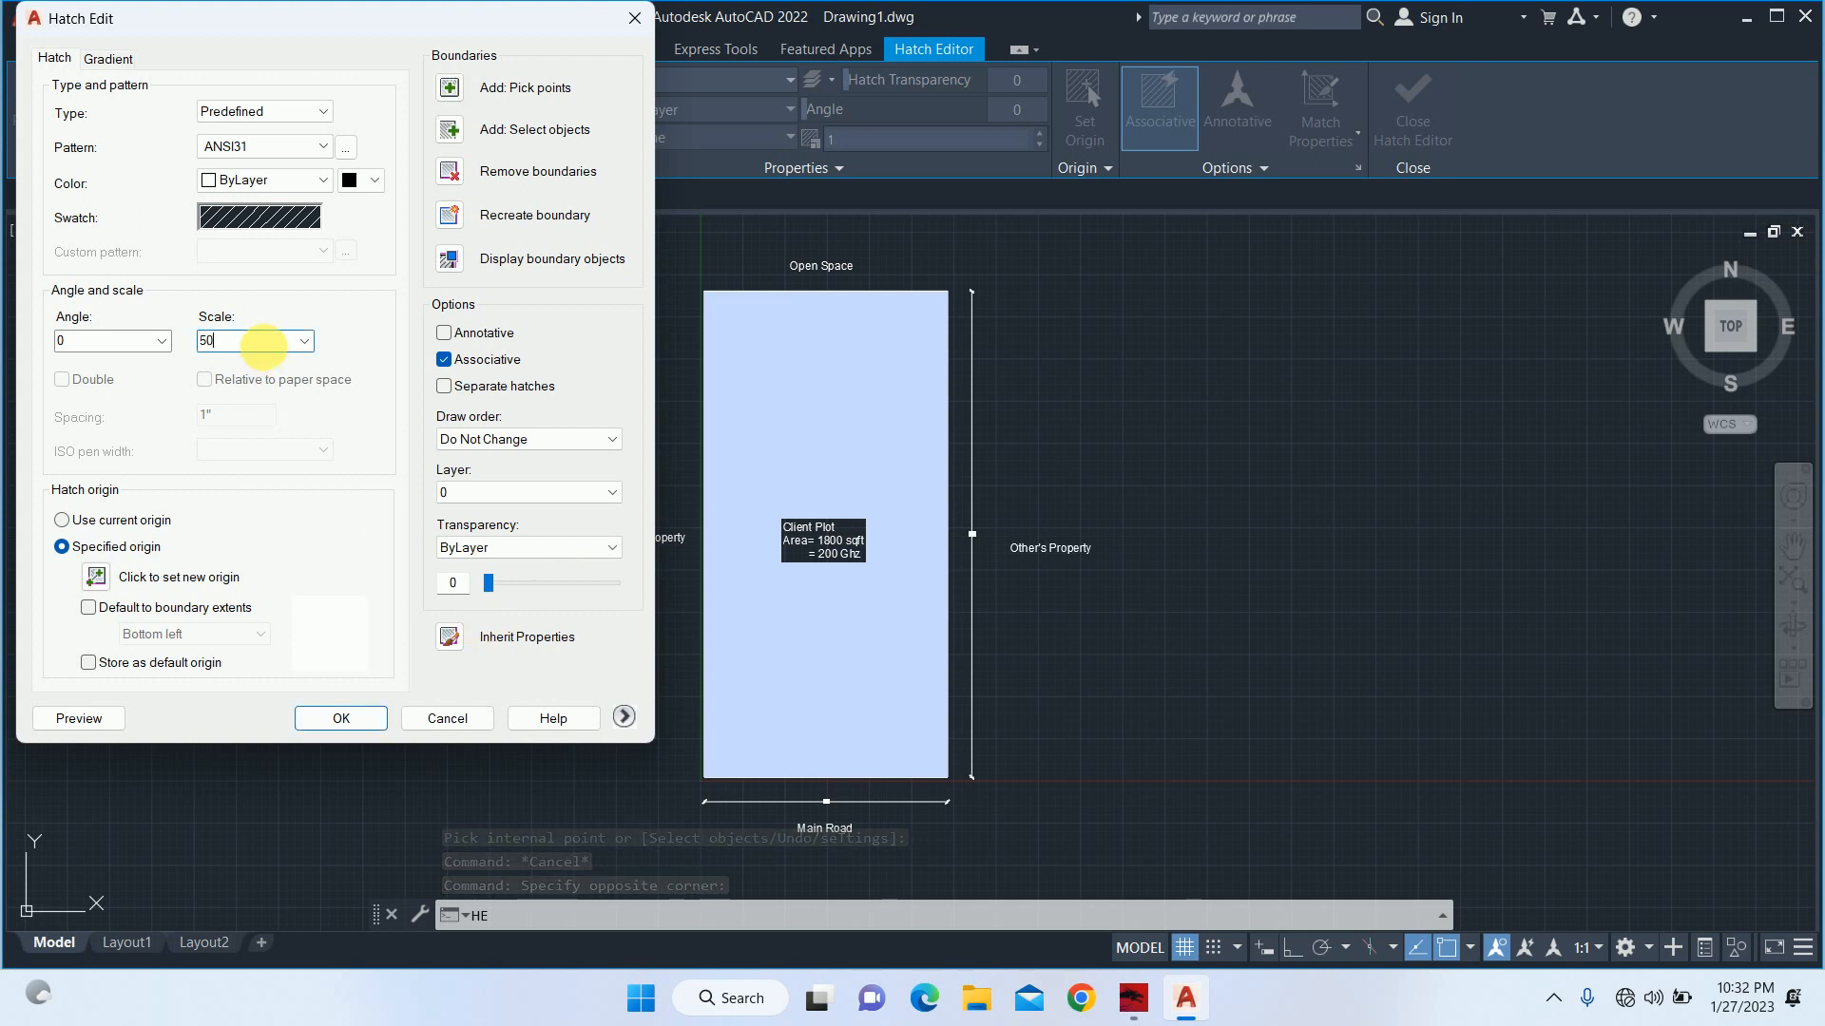
click(90, 719)
key(Escape)
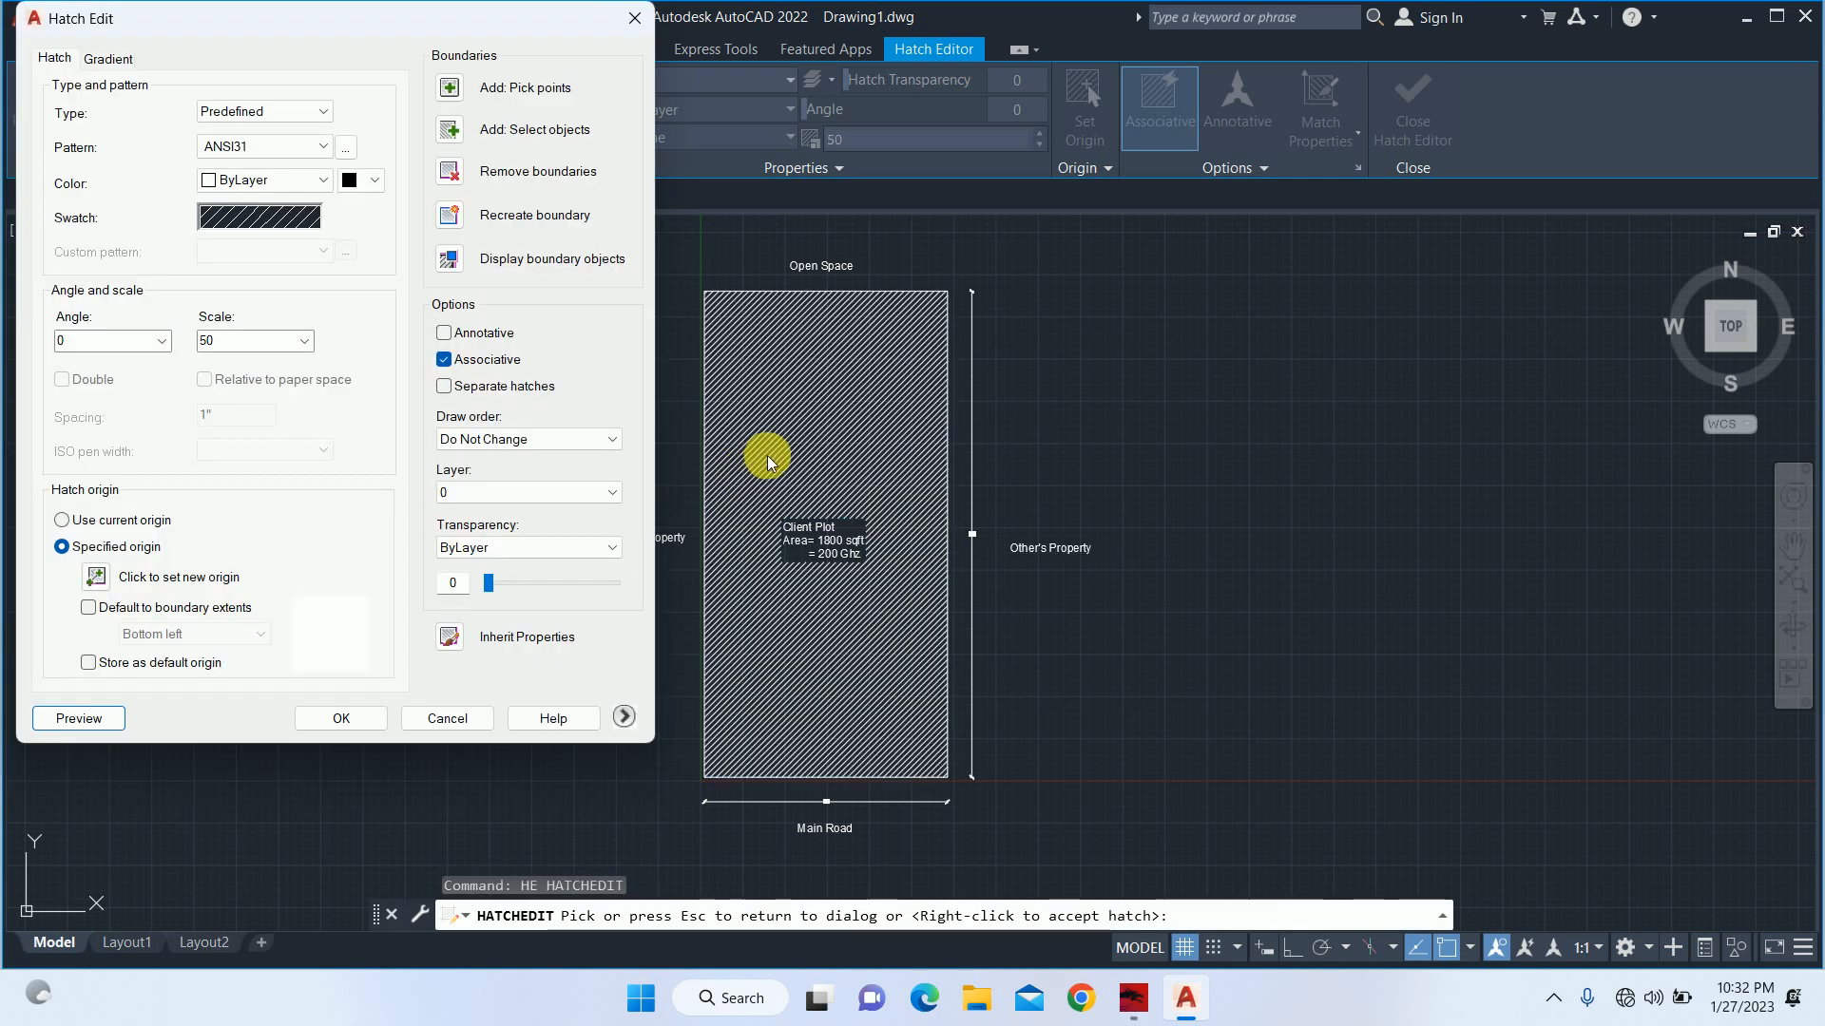
Set the plot hatch scale to 100 and apply the change.
double_click(285, 344)
text(100)
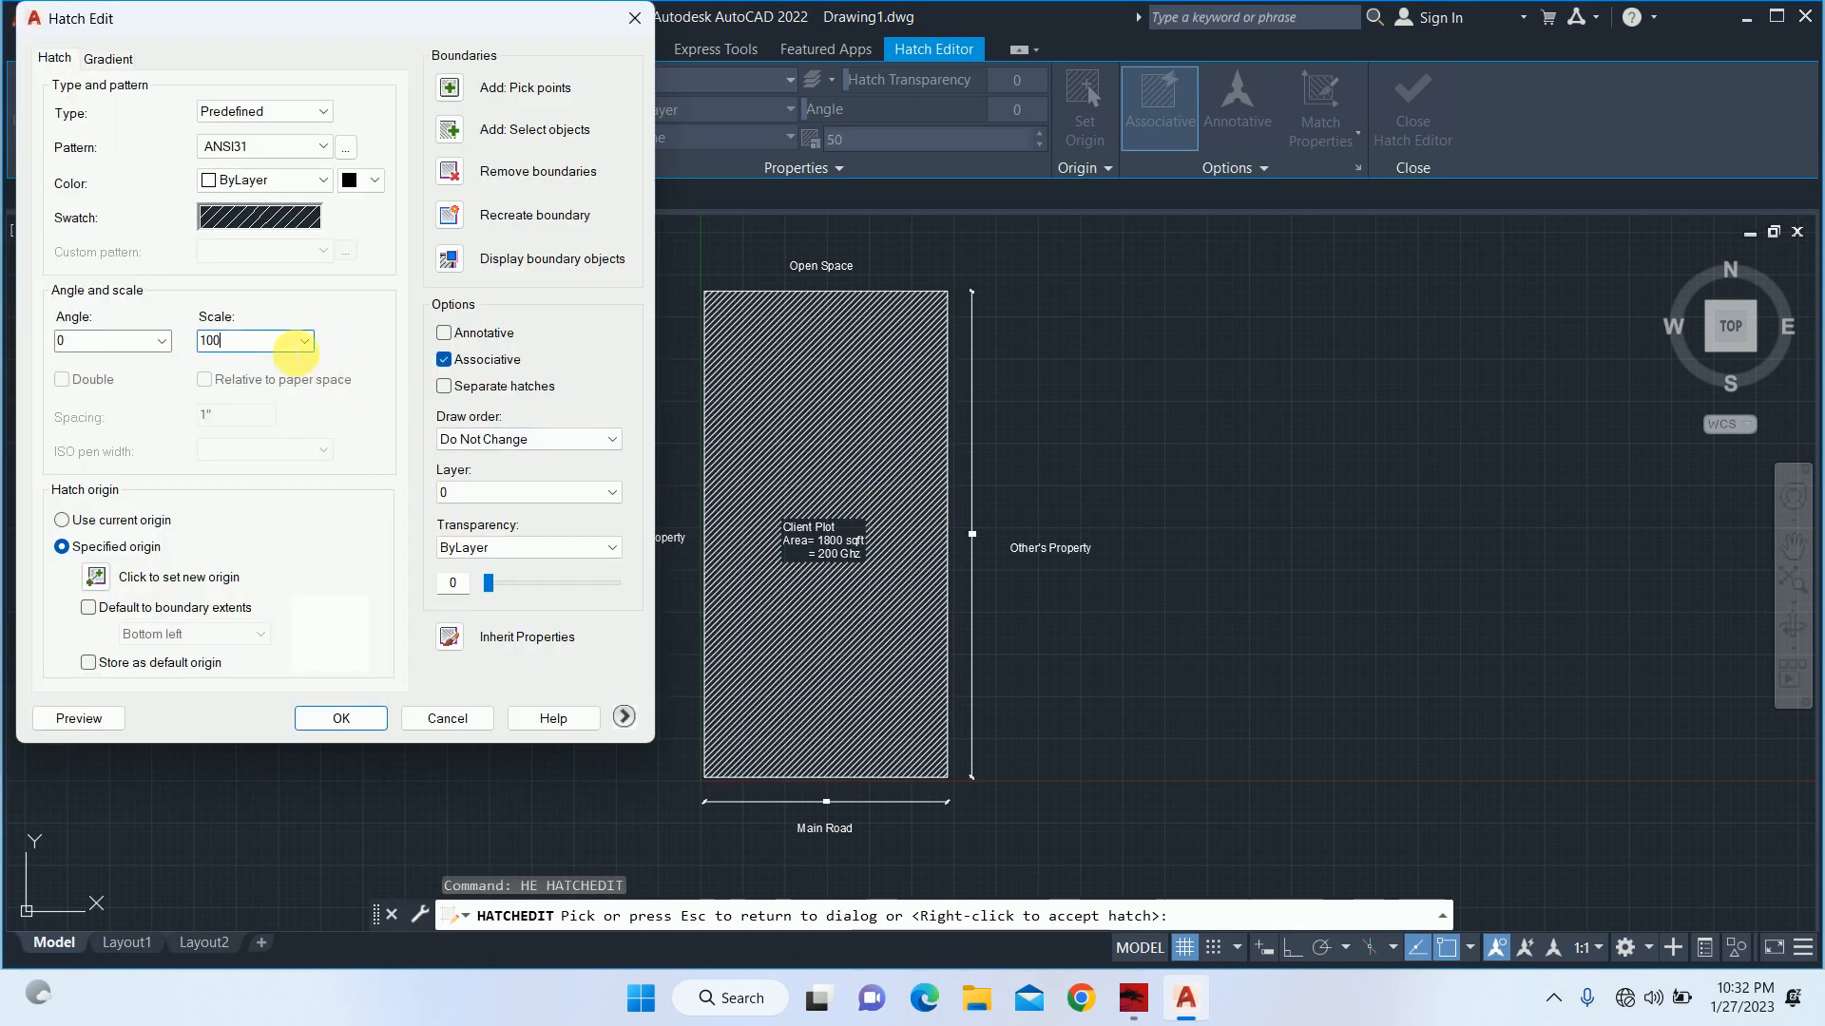
key(Return)
key(Escape)
key(Escape)
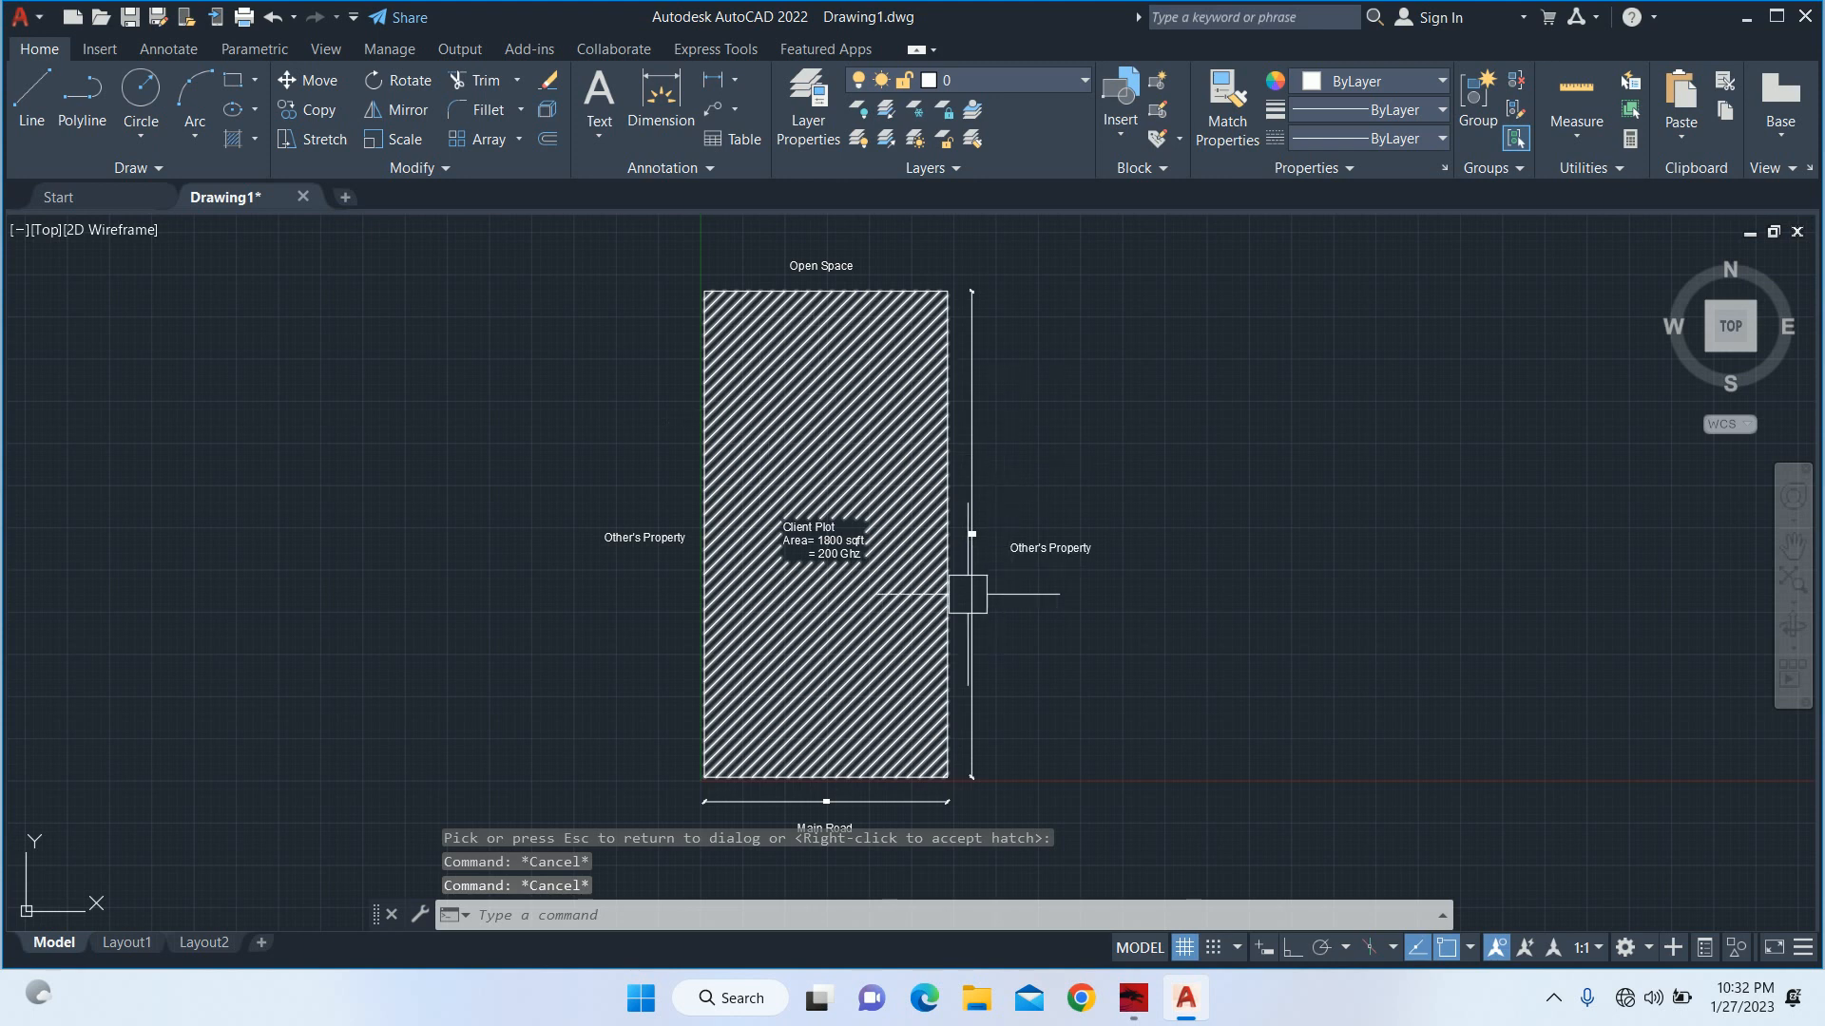
key(Escape)
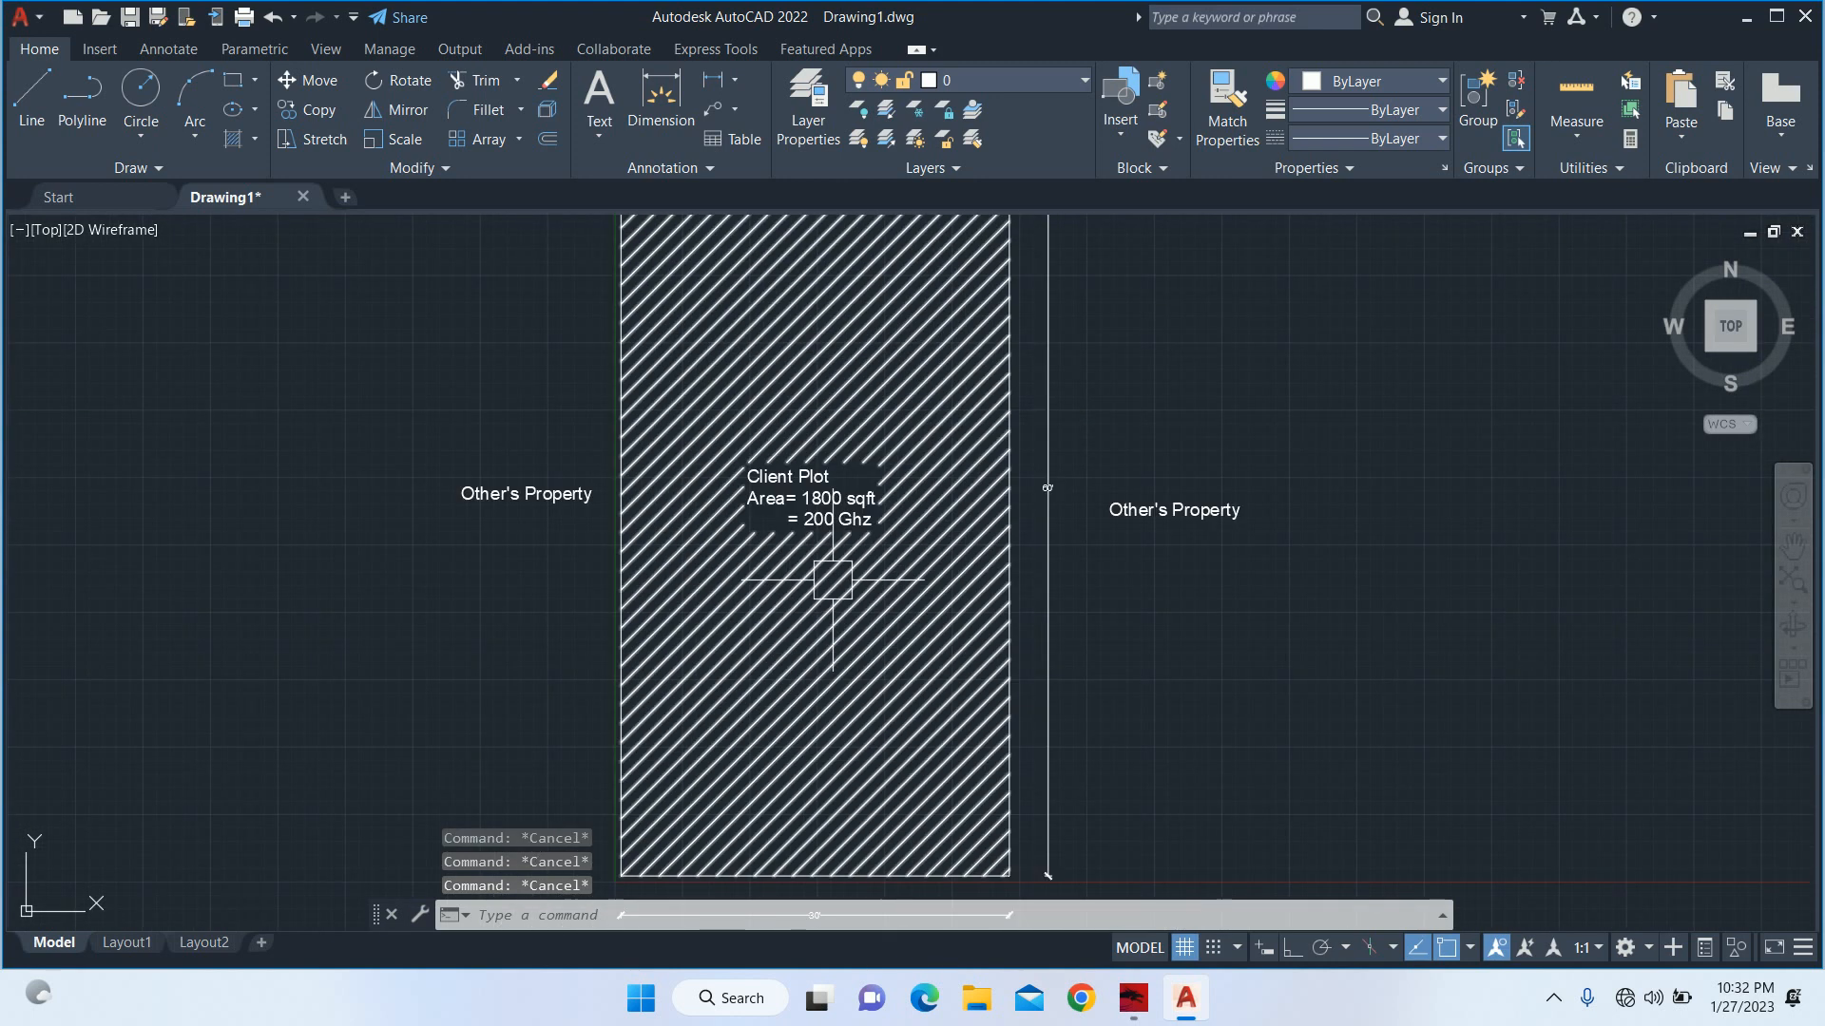
scroll(873, 582, down, 1)
scroll(873, 582, up, 2)
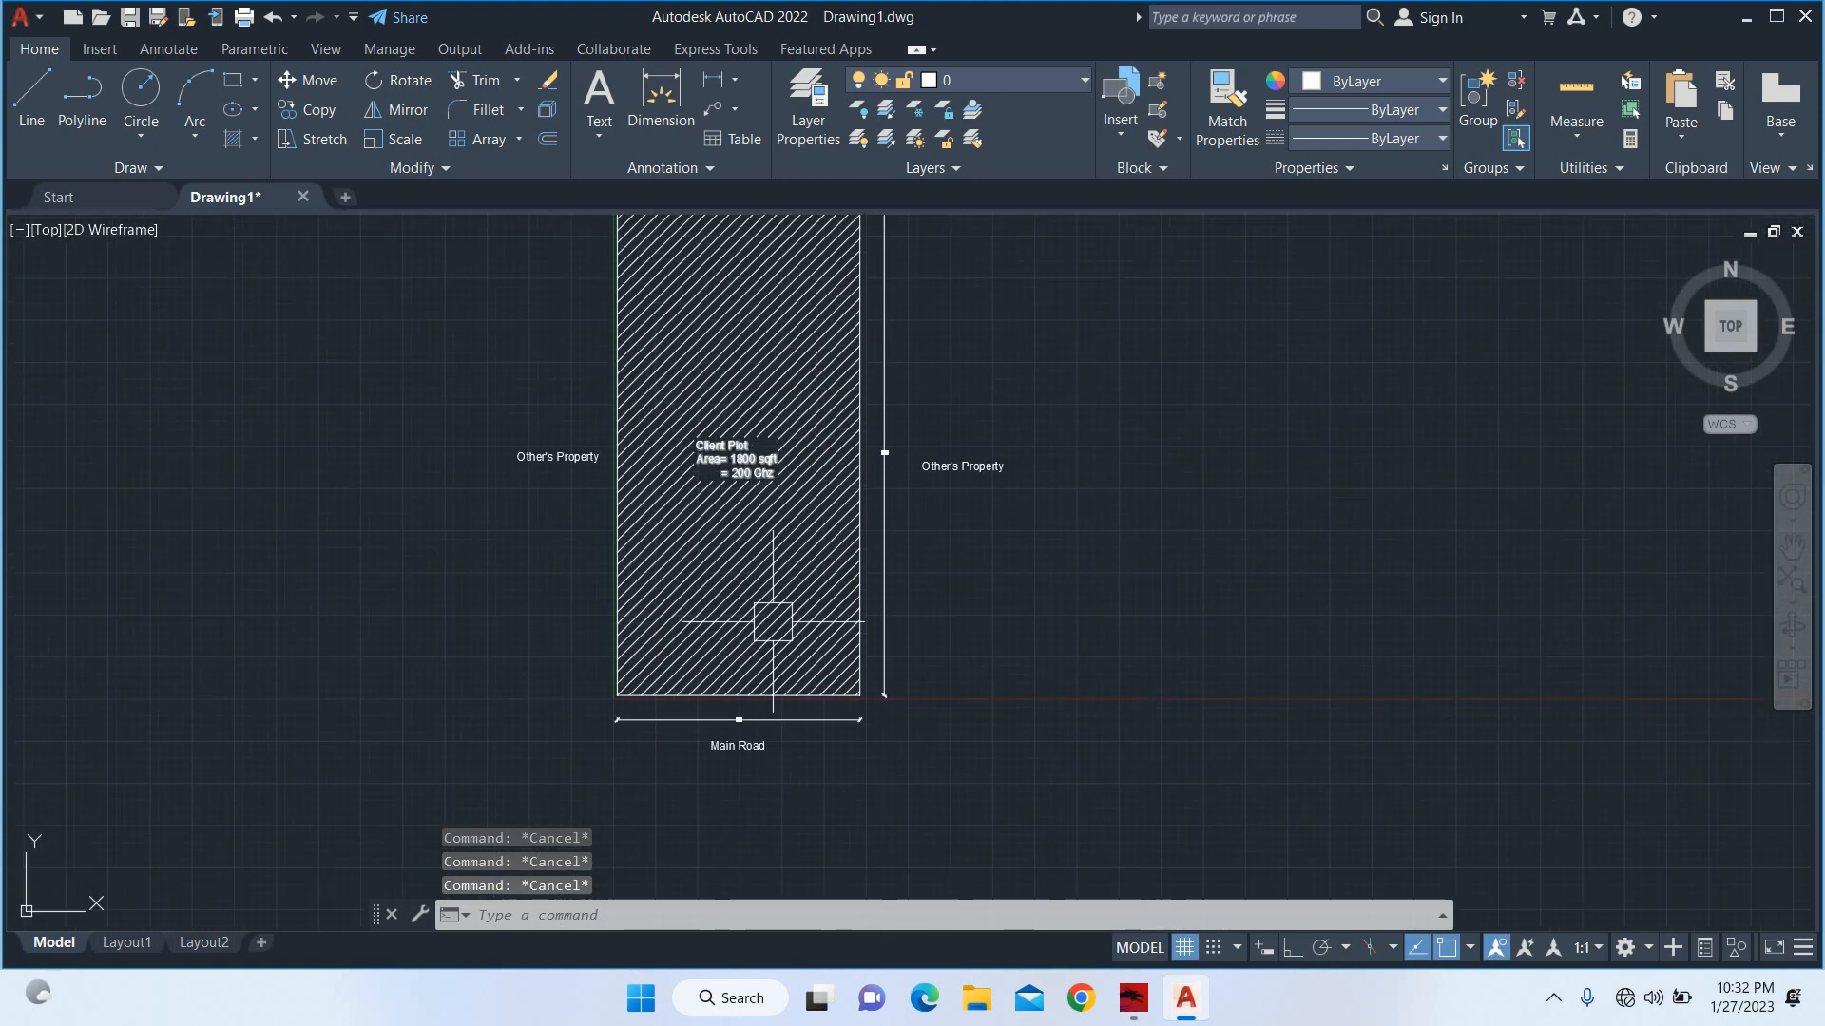
text(co)
click(747, 691)
key(Escape)
key(Escape)
key(Escape)
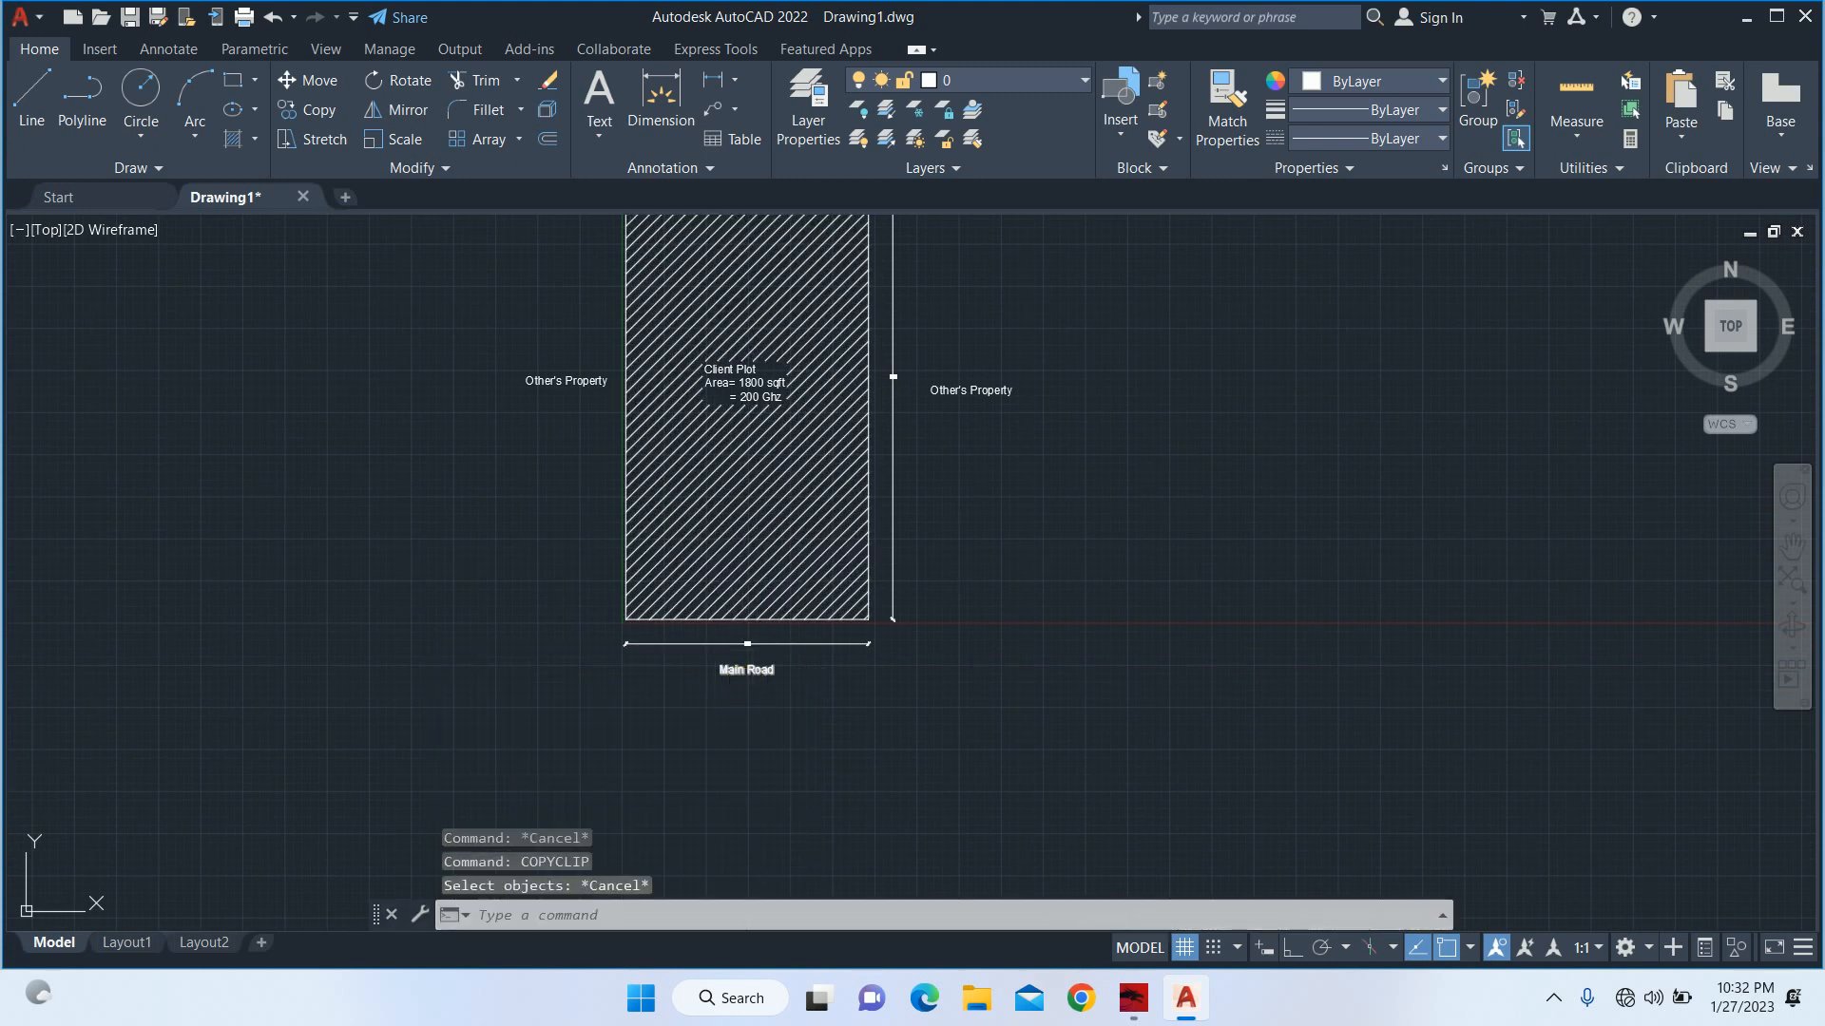
Copy the "Main Road" label straight down below itself with Ortho mode turned on.
text(c)
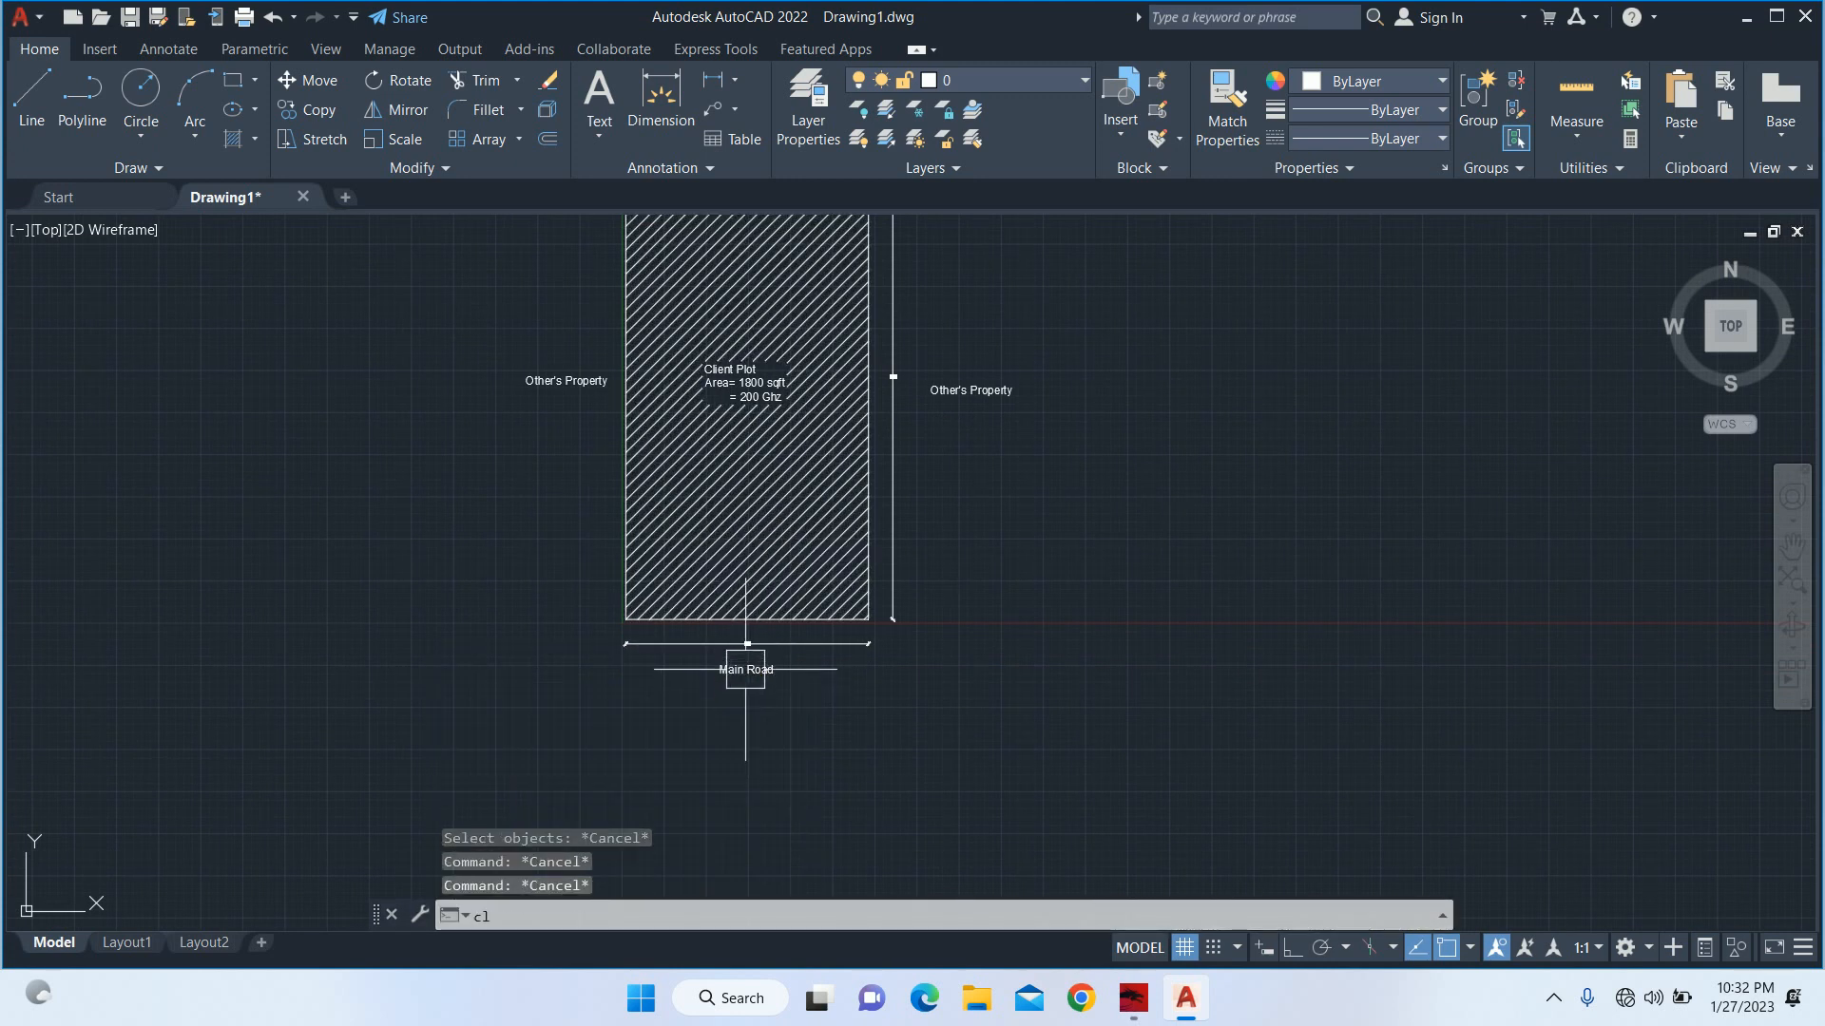
text(o)
key(Return)
click(744, 669)
key(Return)
click(903, 682)
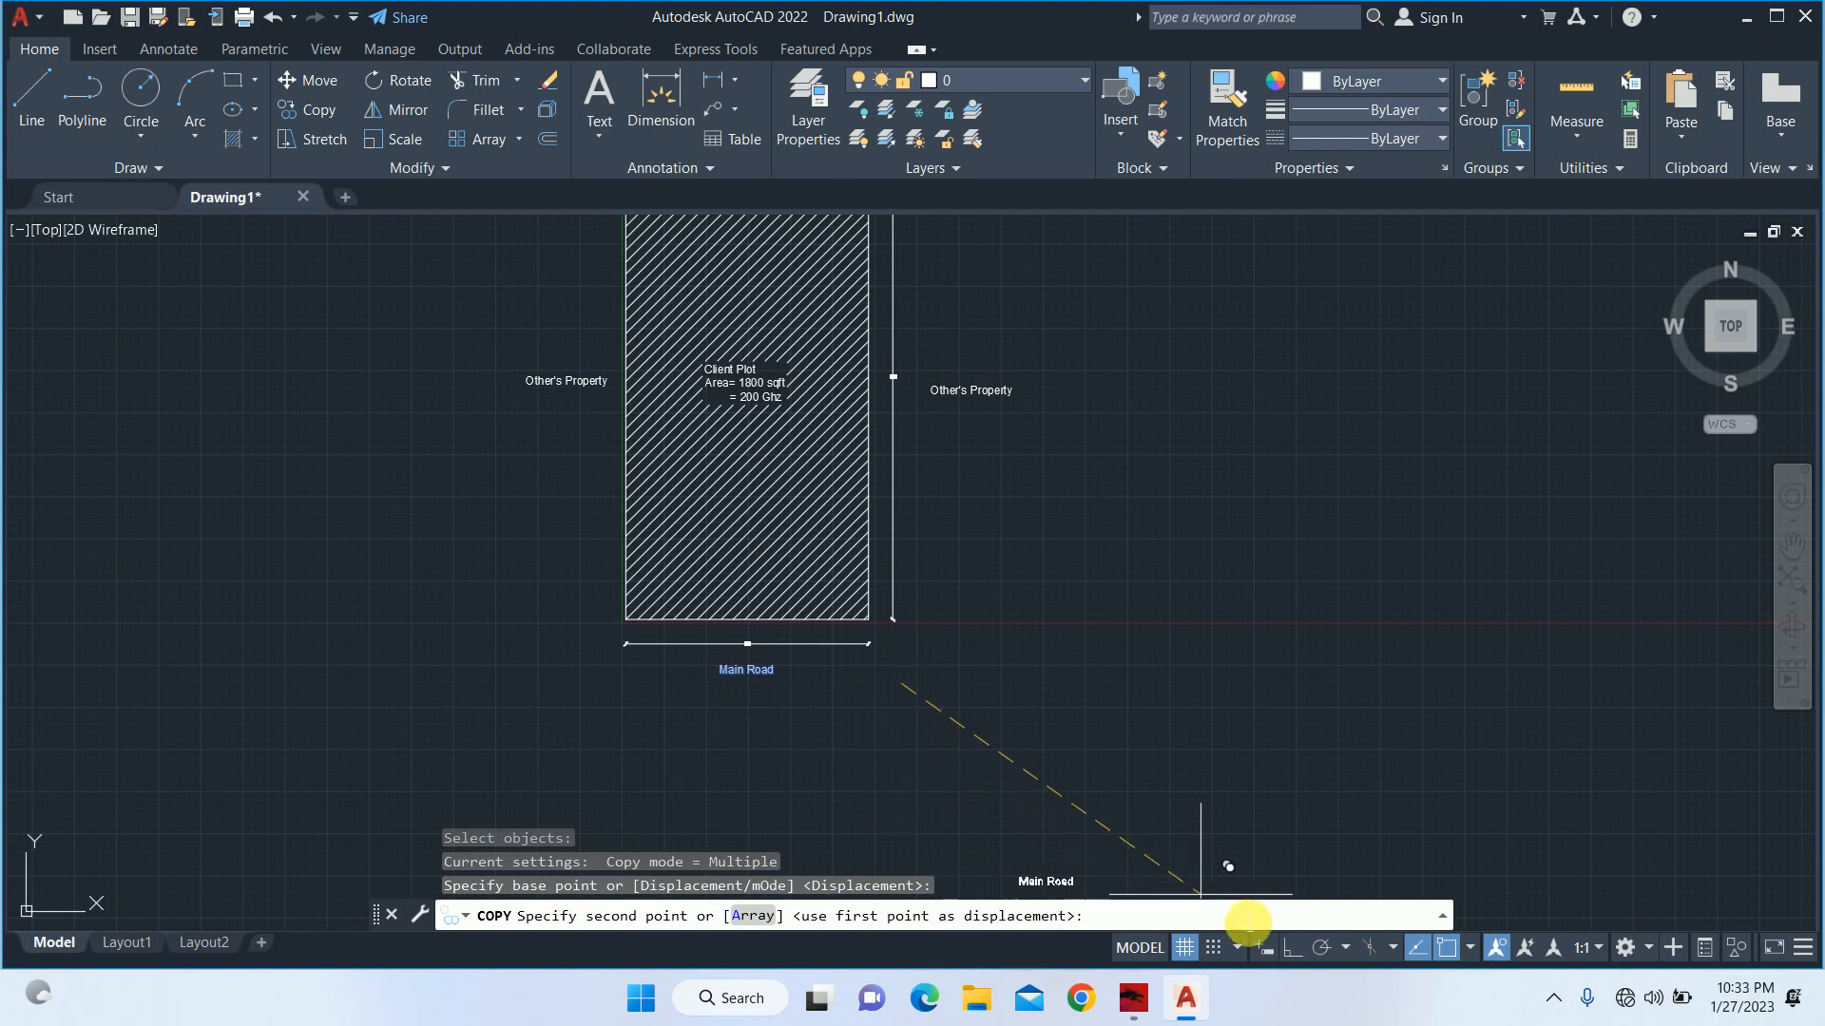
click(1291, 948)
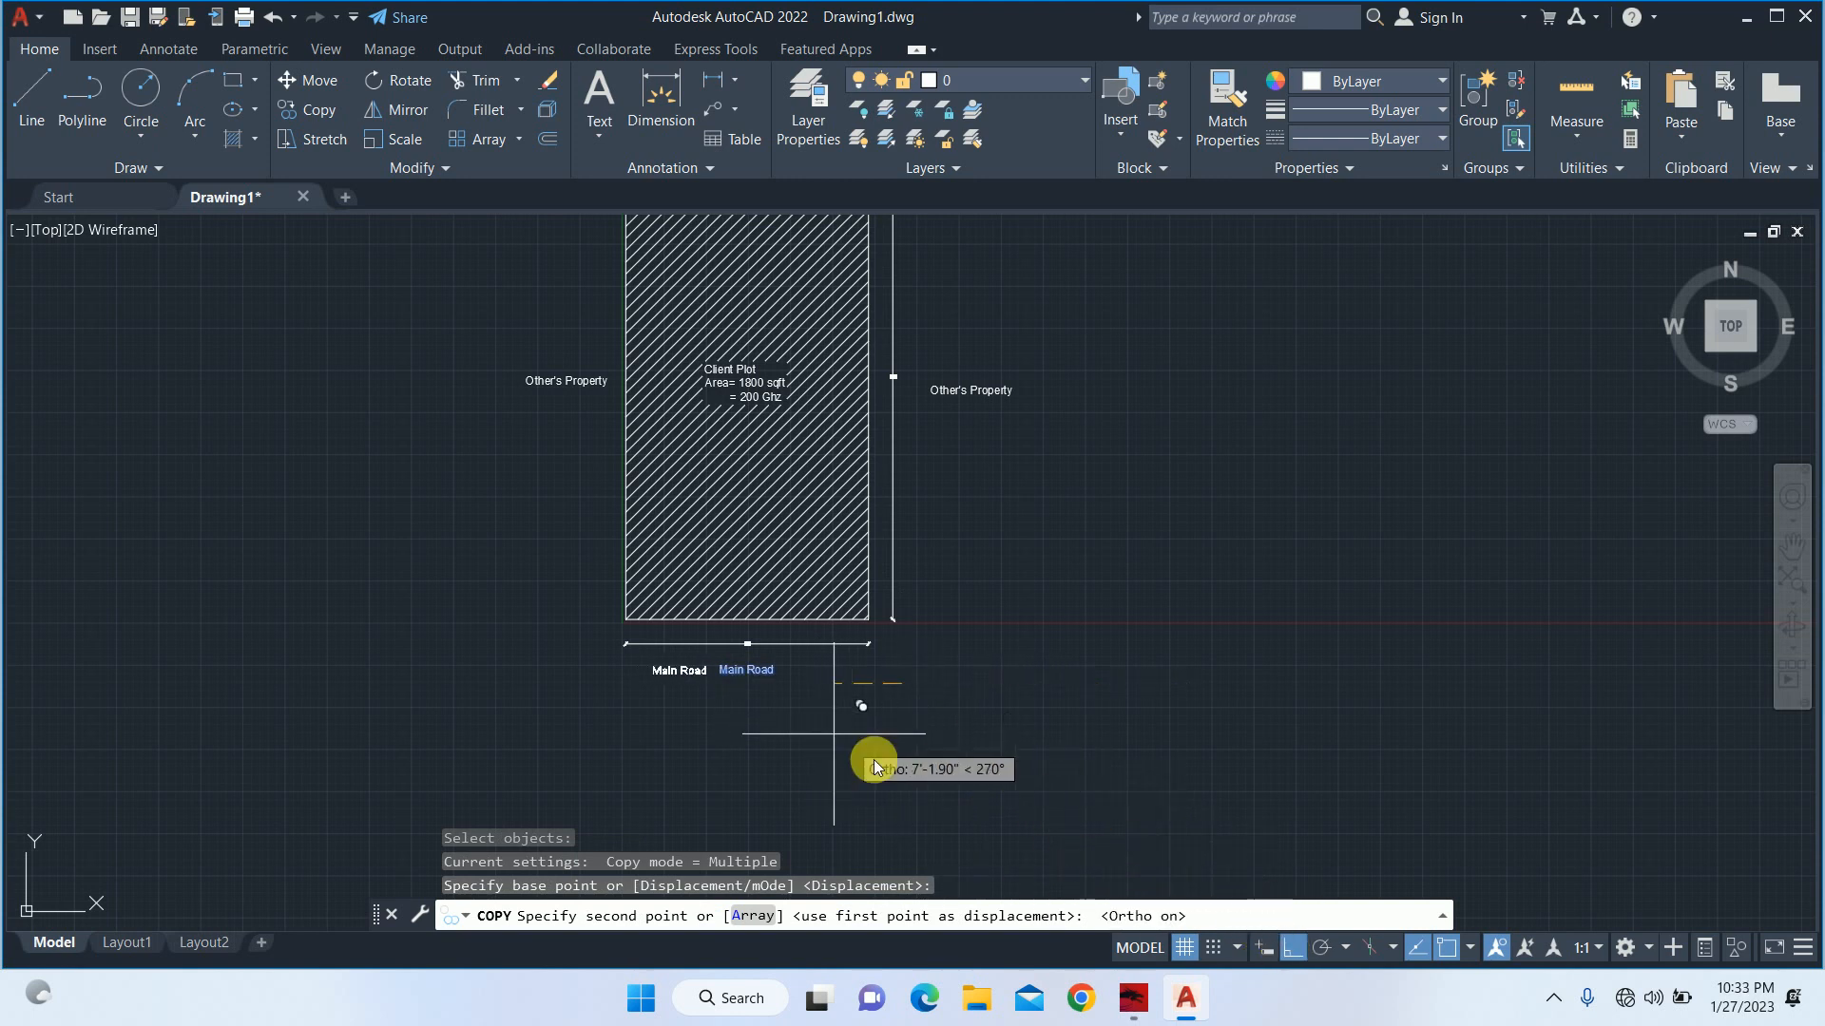
click(903, 743)
key(Escape)
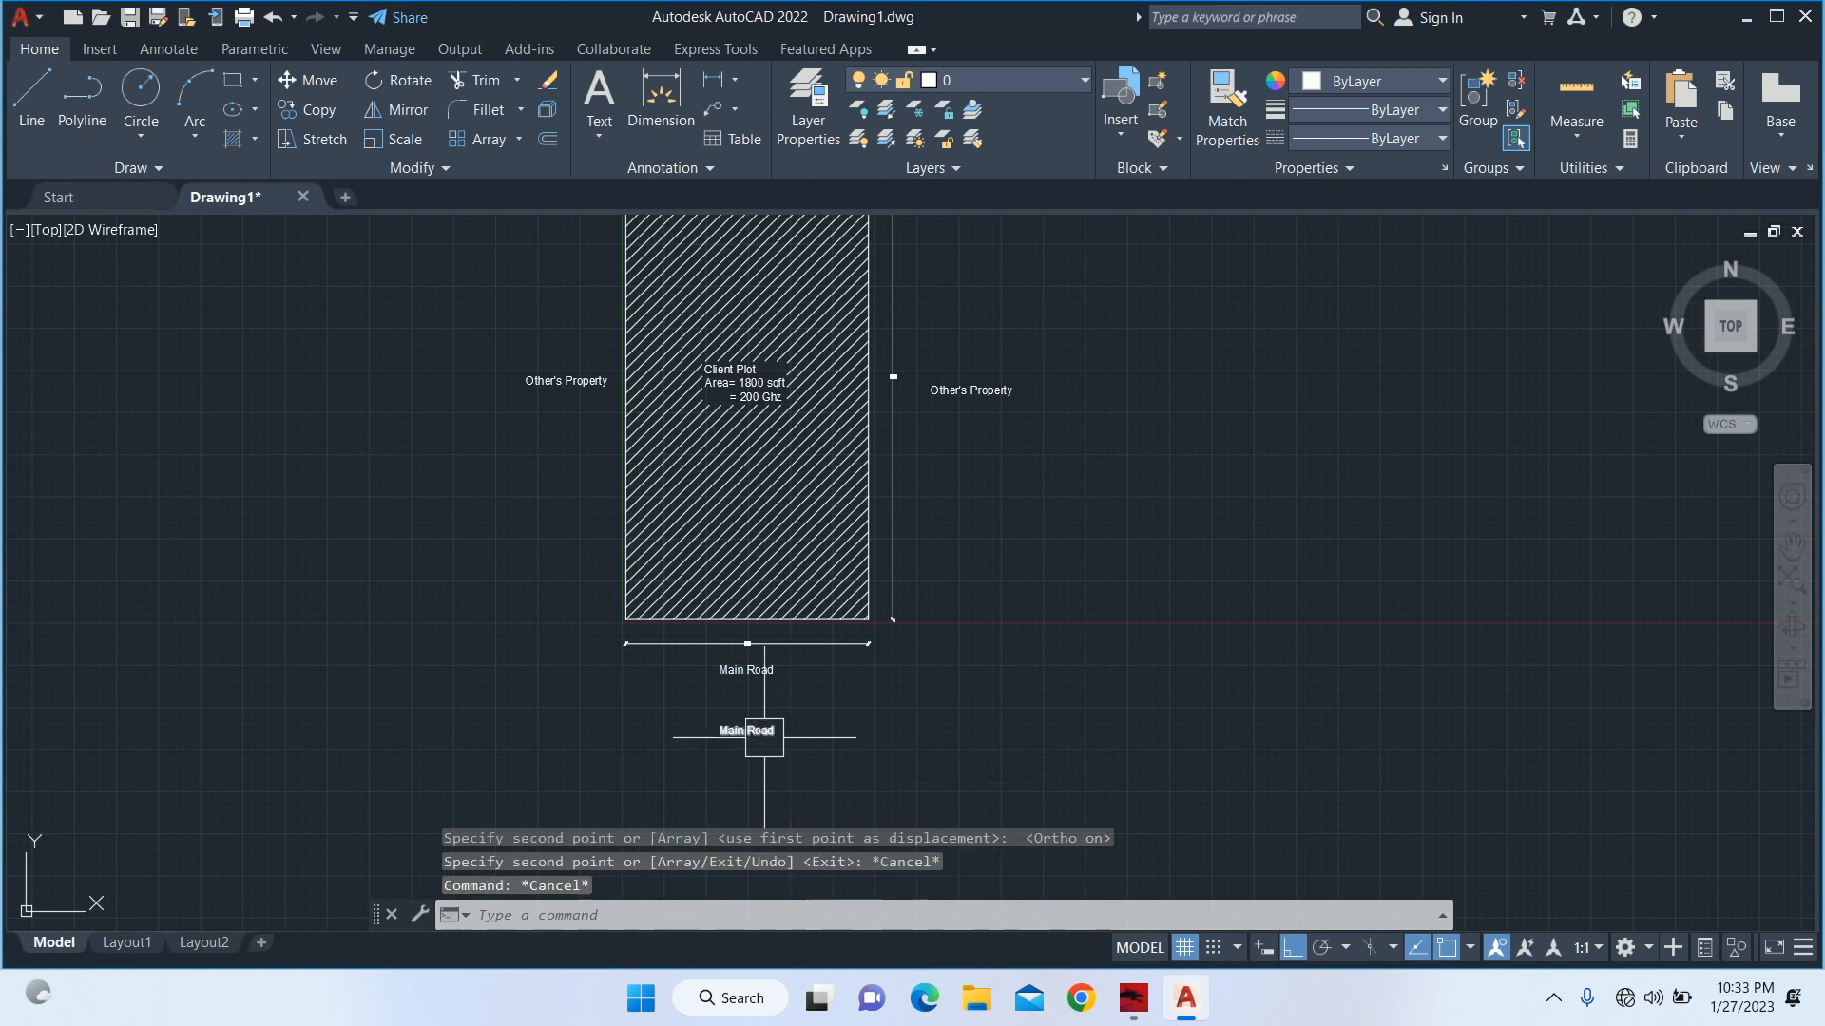
Replace the text of the lower "Main Road" copy with "Site Layout" and set its text height to 2'.
double_click(768, 735)
text(S)
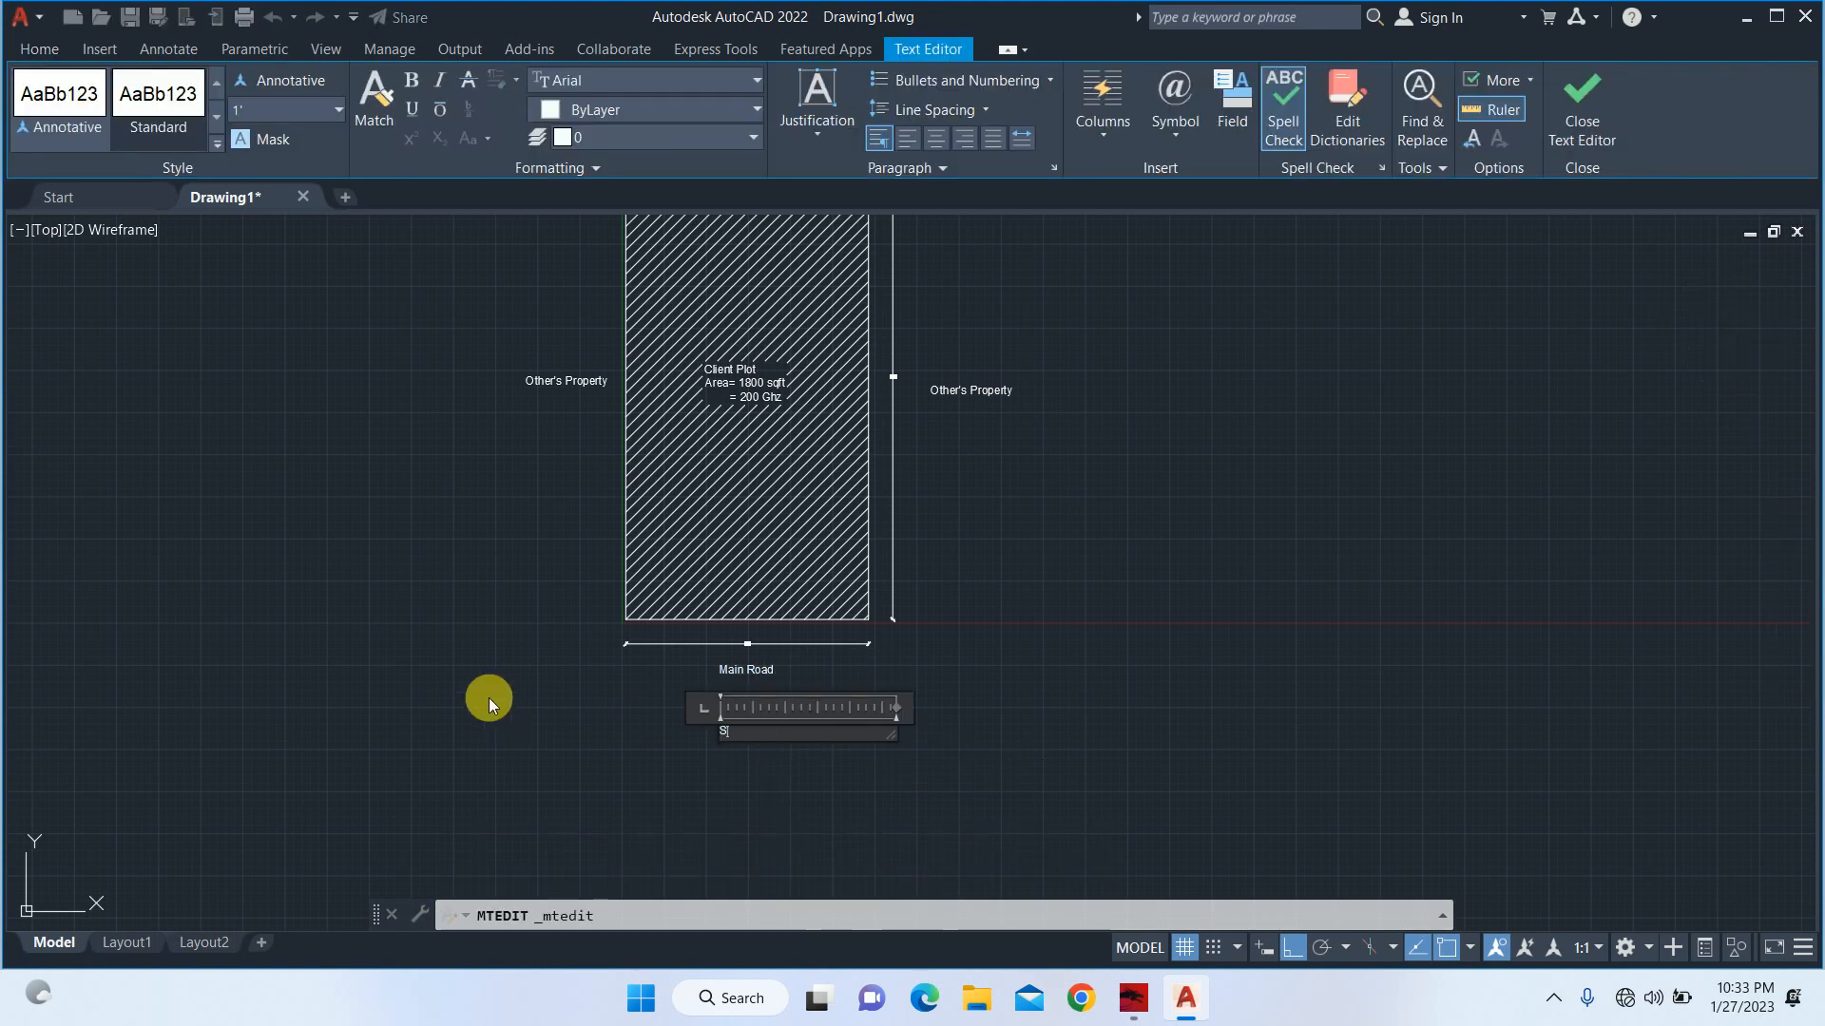
text(ite Layout)
key(ctrl+a)
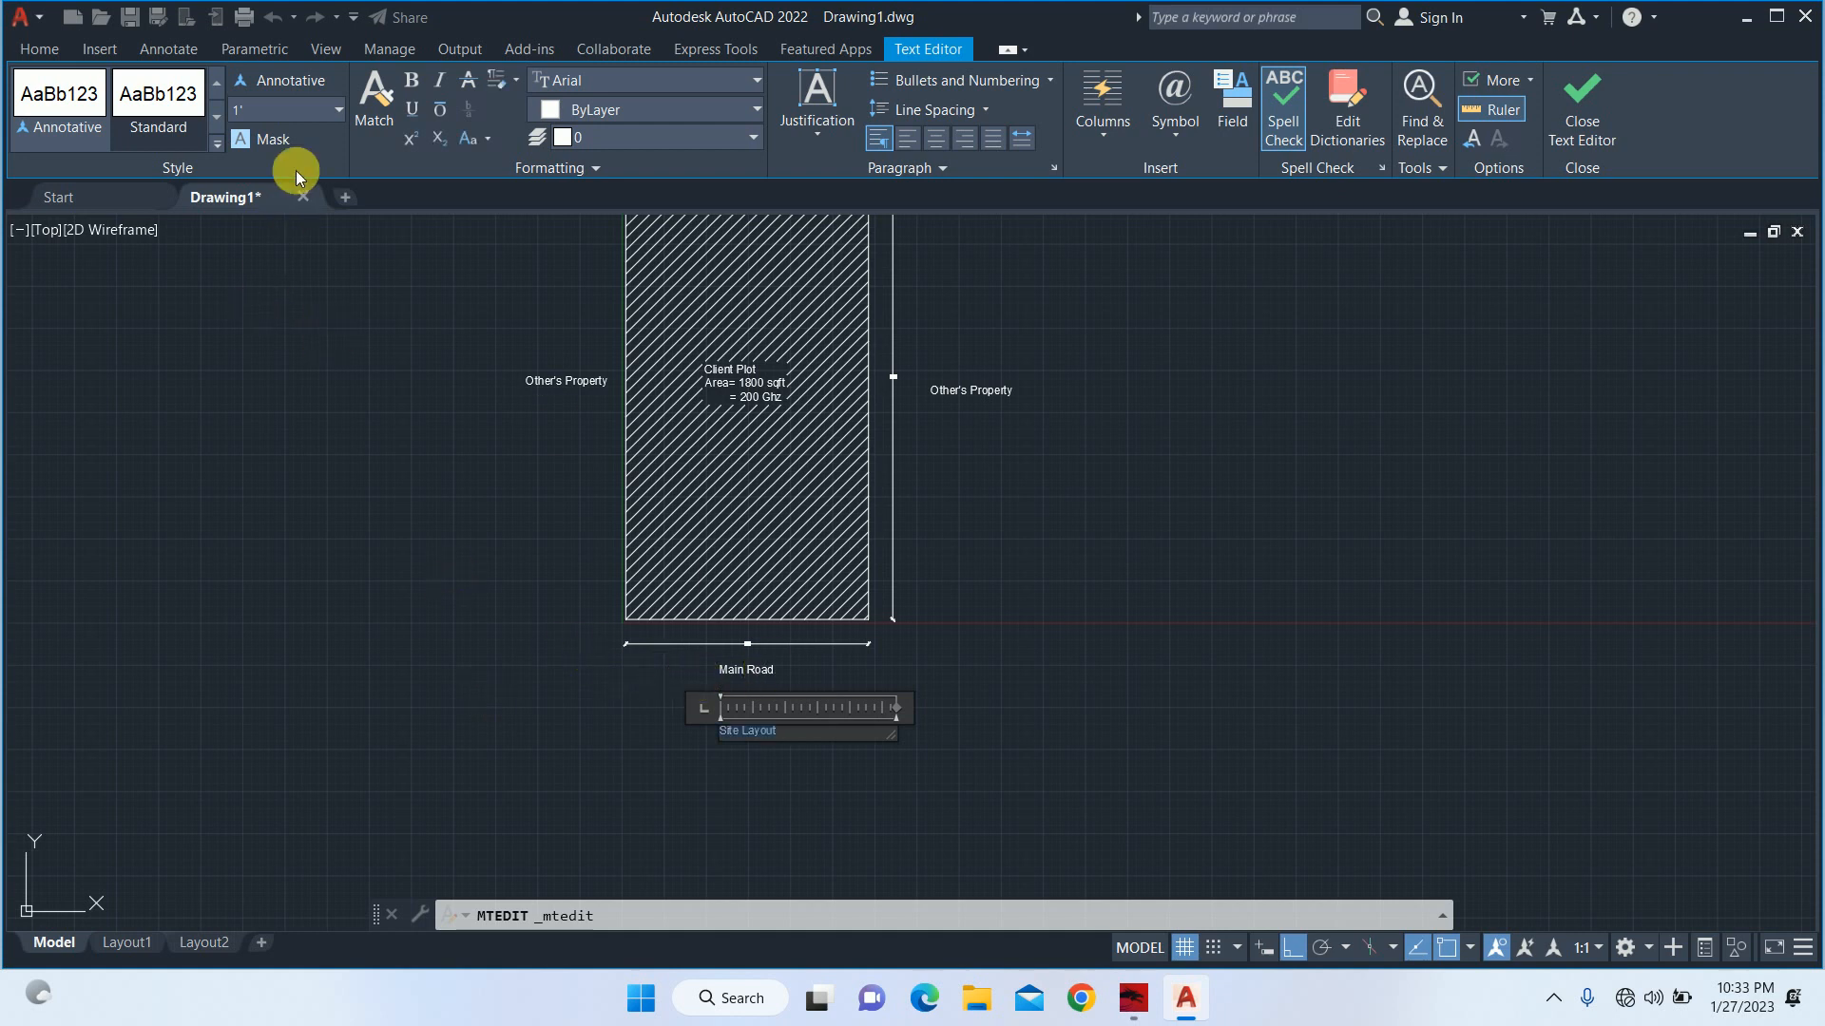
text(2')
key(Return)
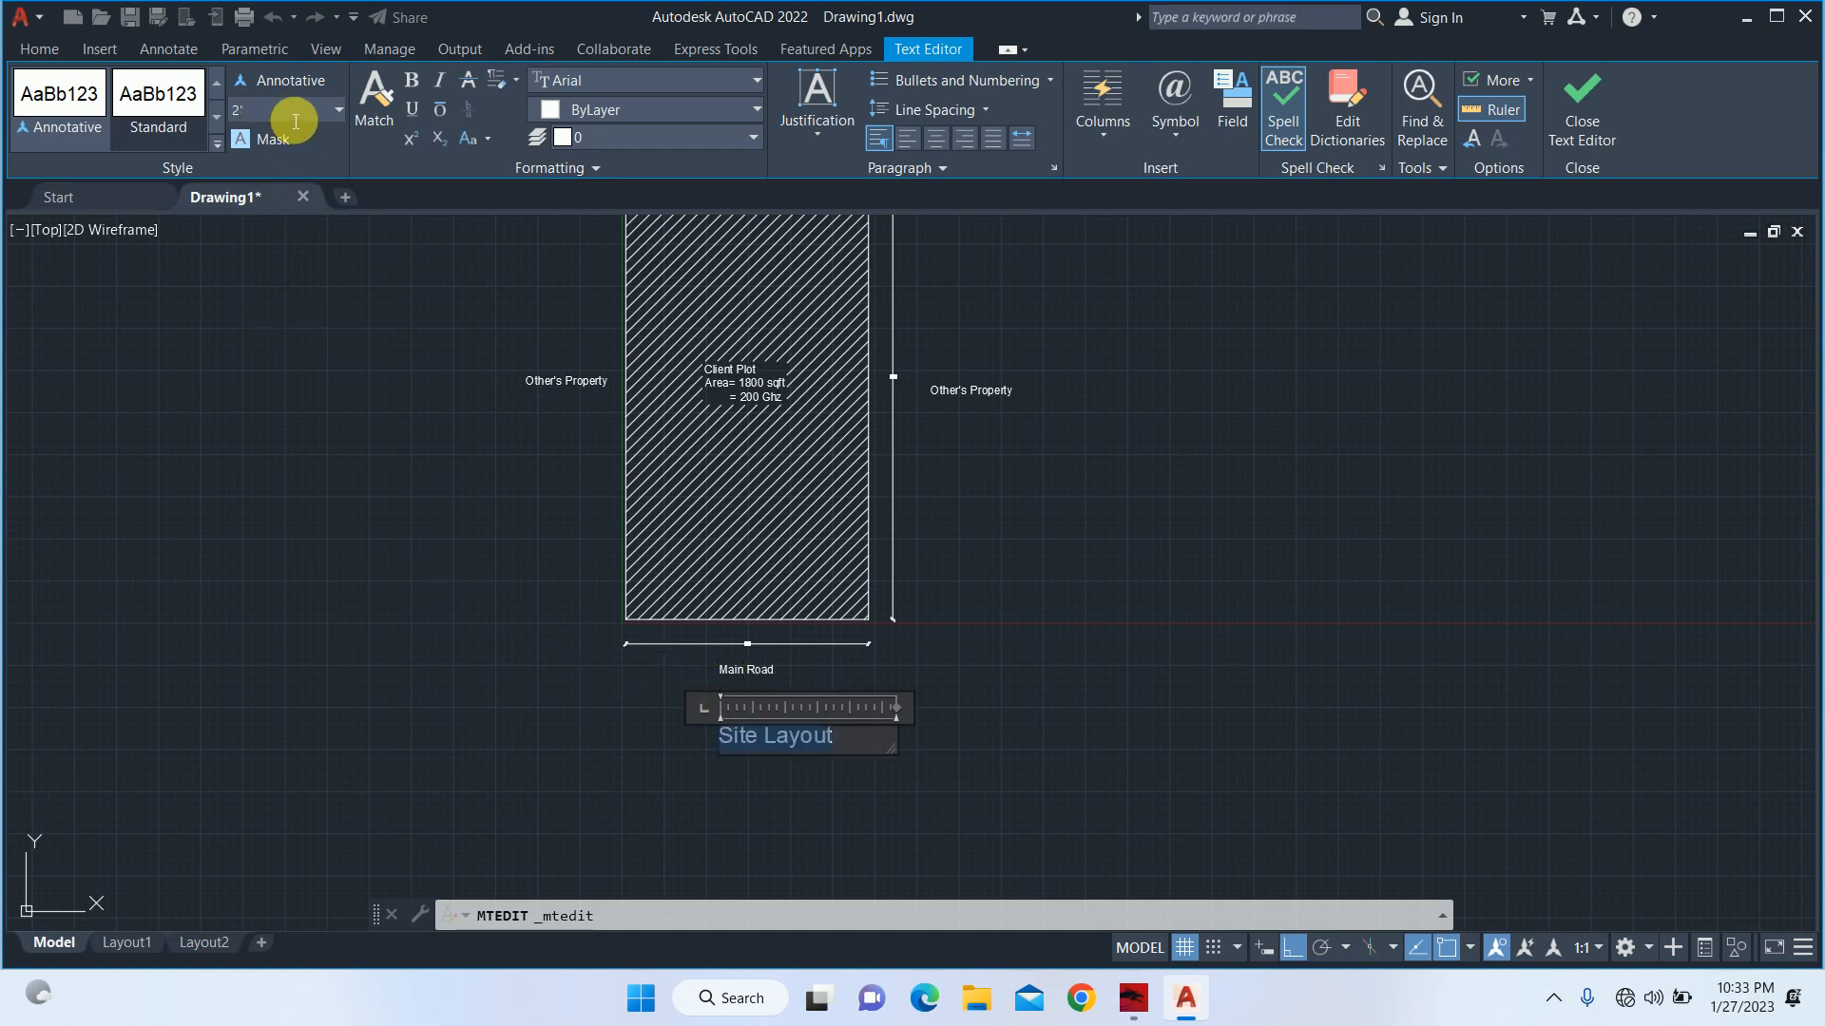
click(287, 503)
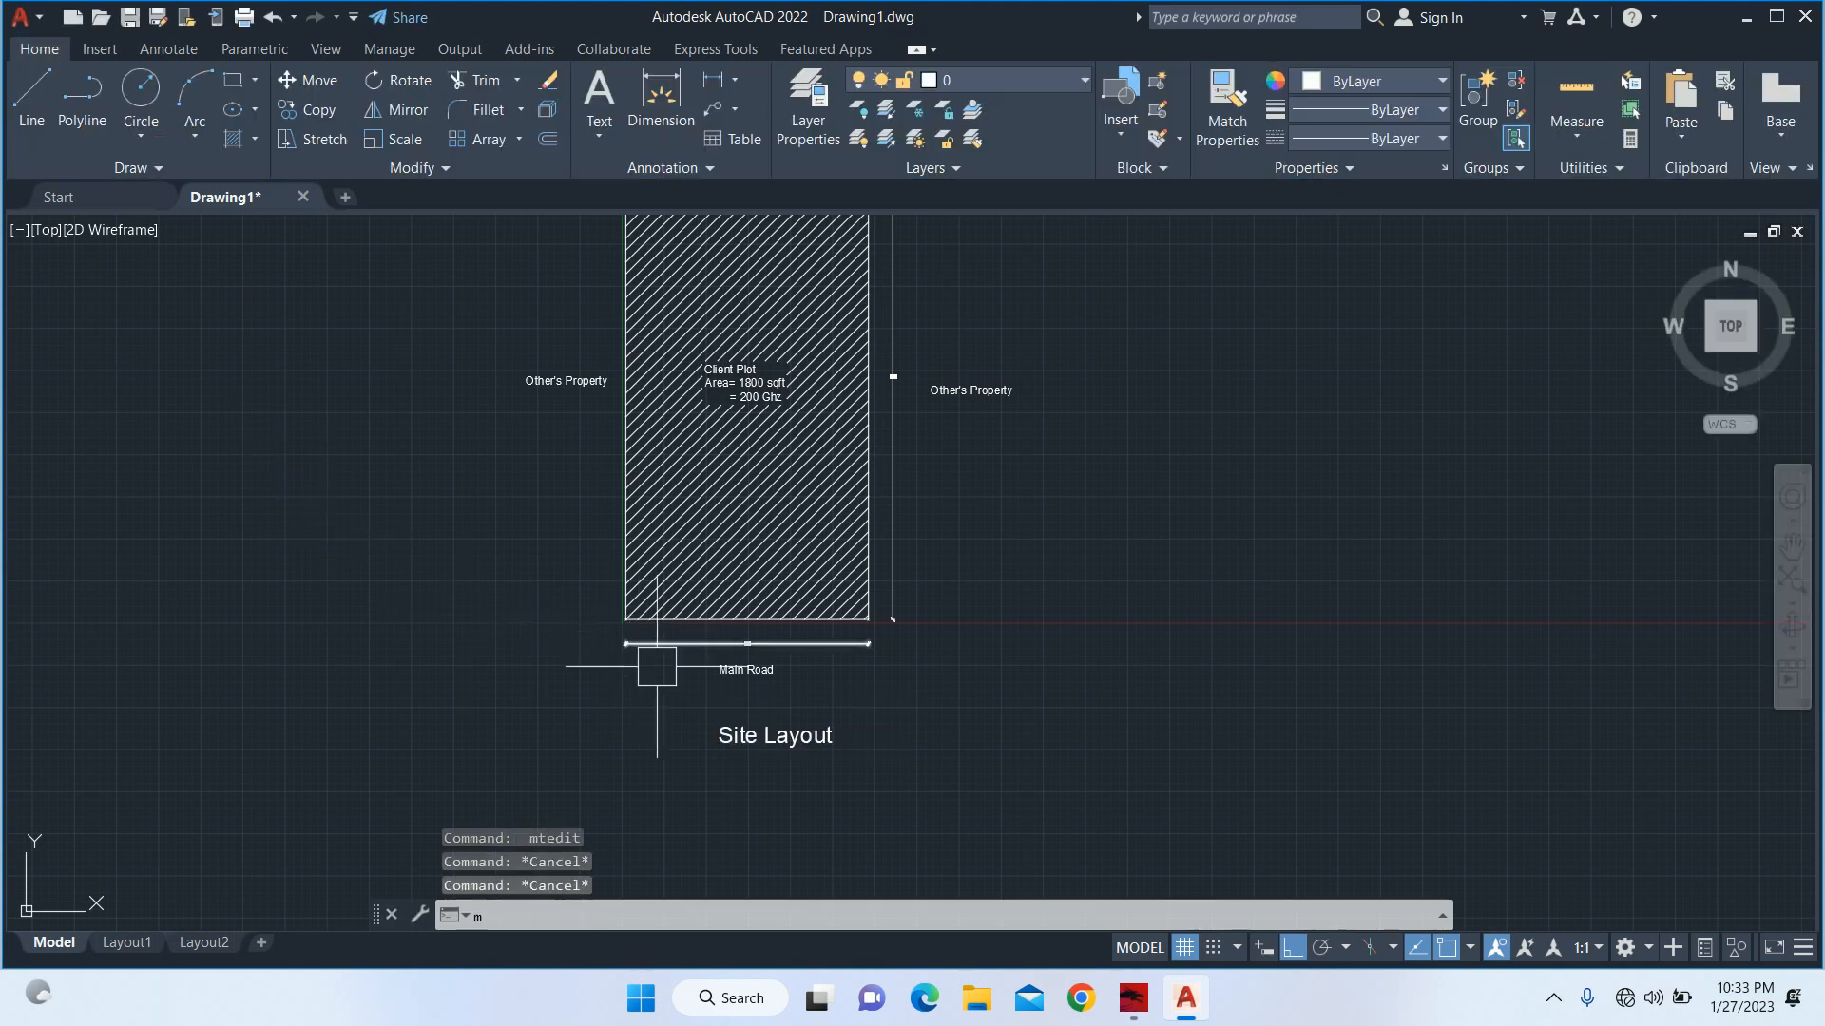
Move the "Site Layout" title straight left so it sits centred under the "Main Road" label.
text(m)
key(Return)
click(737, 736)
key(Return)
click(751, 781)
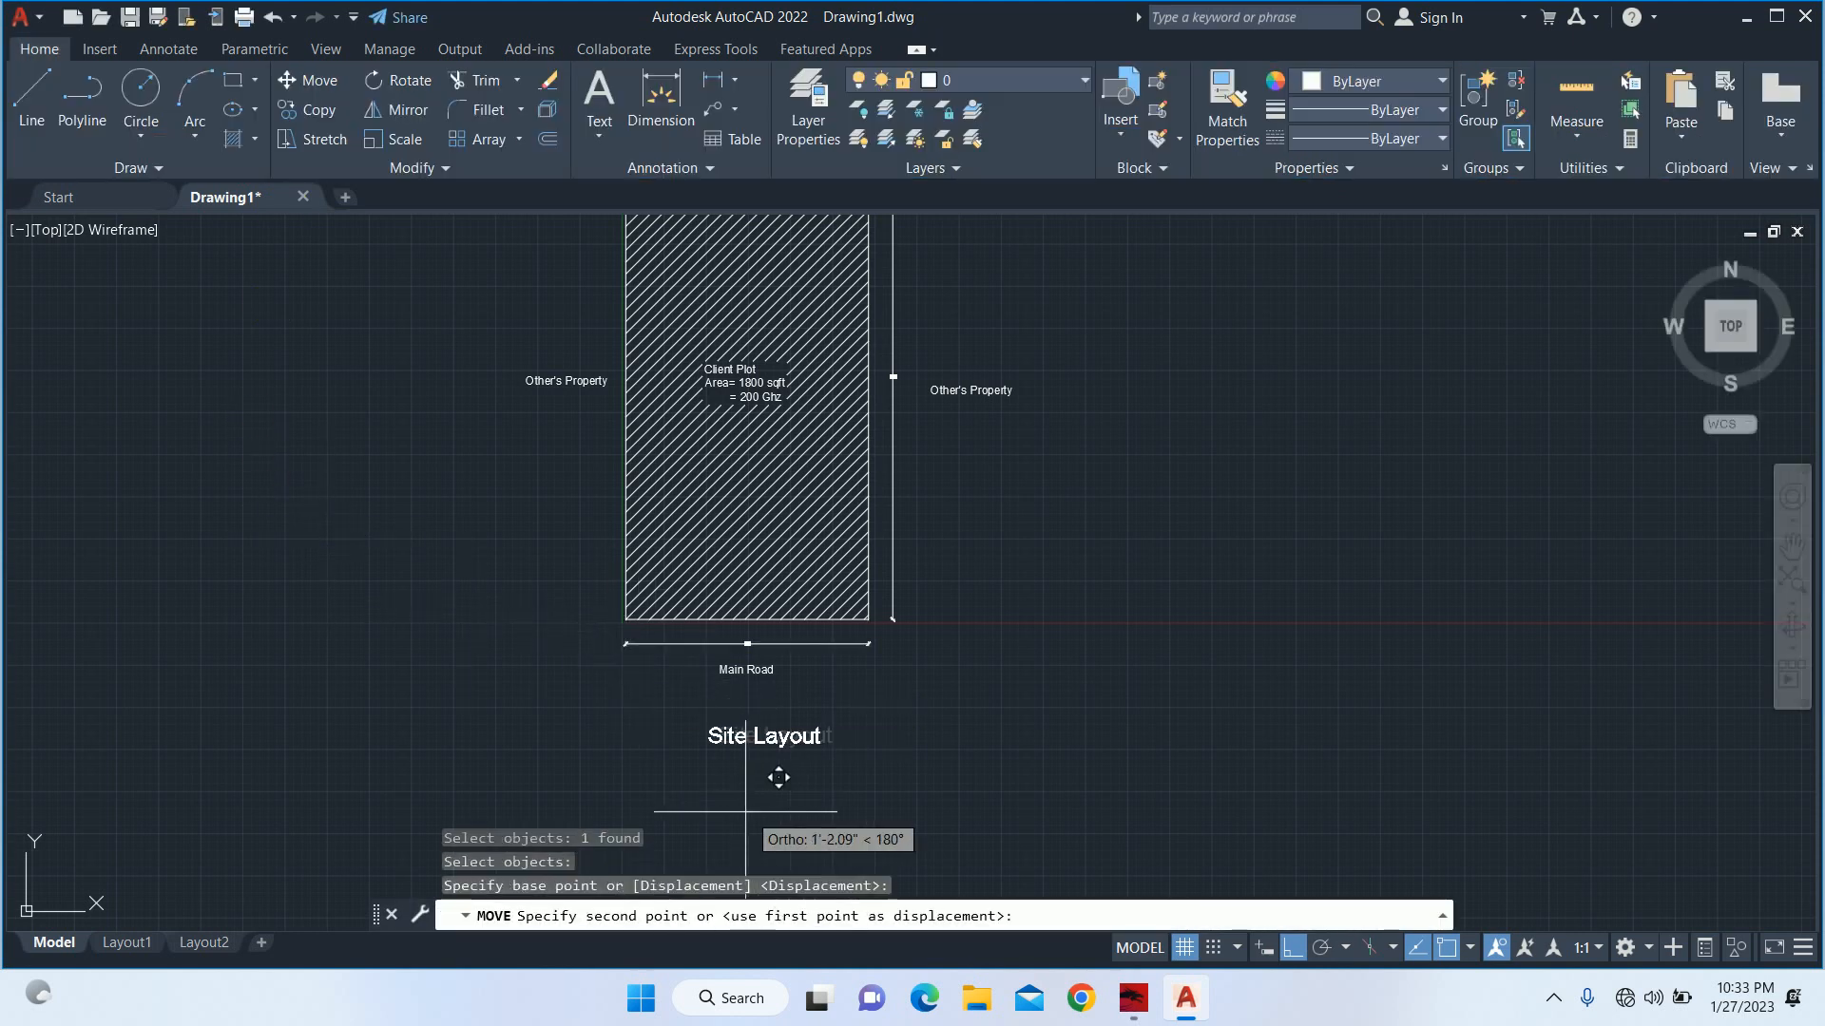
click(744, 804)
Move the "Site Layout" title straight up, closer to the "Main Road" label.
key(Return)
key(Return)
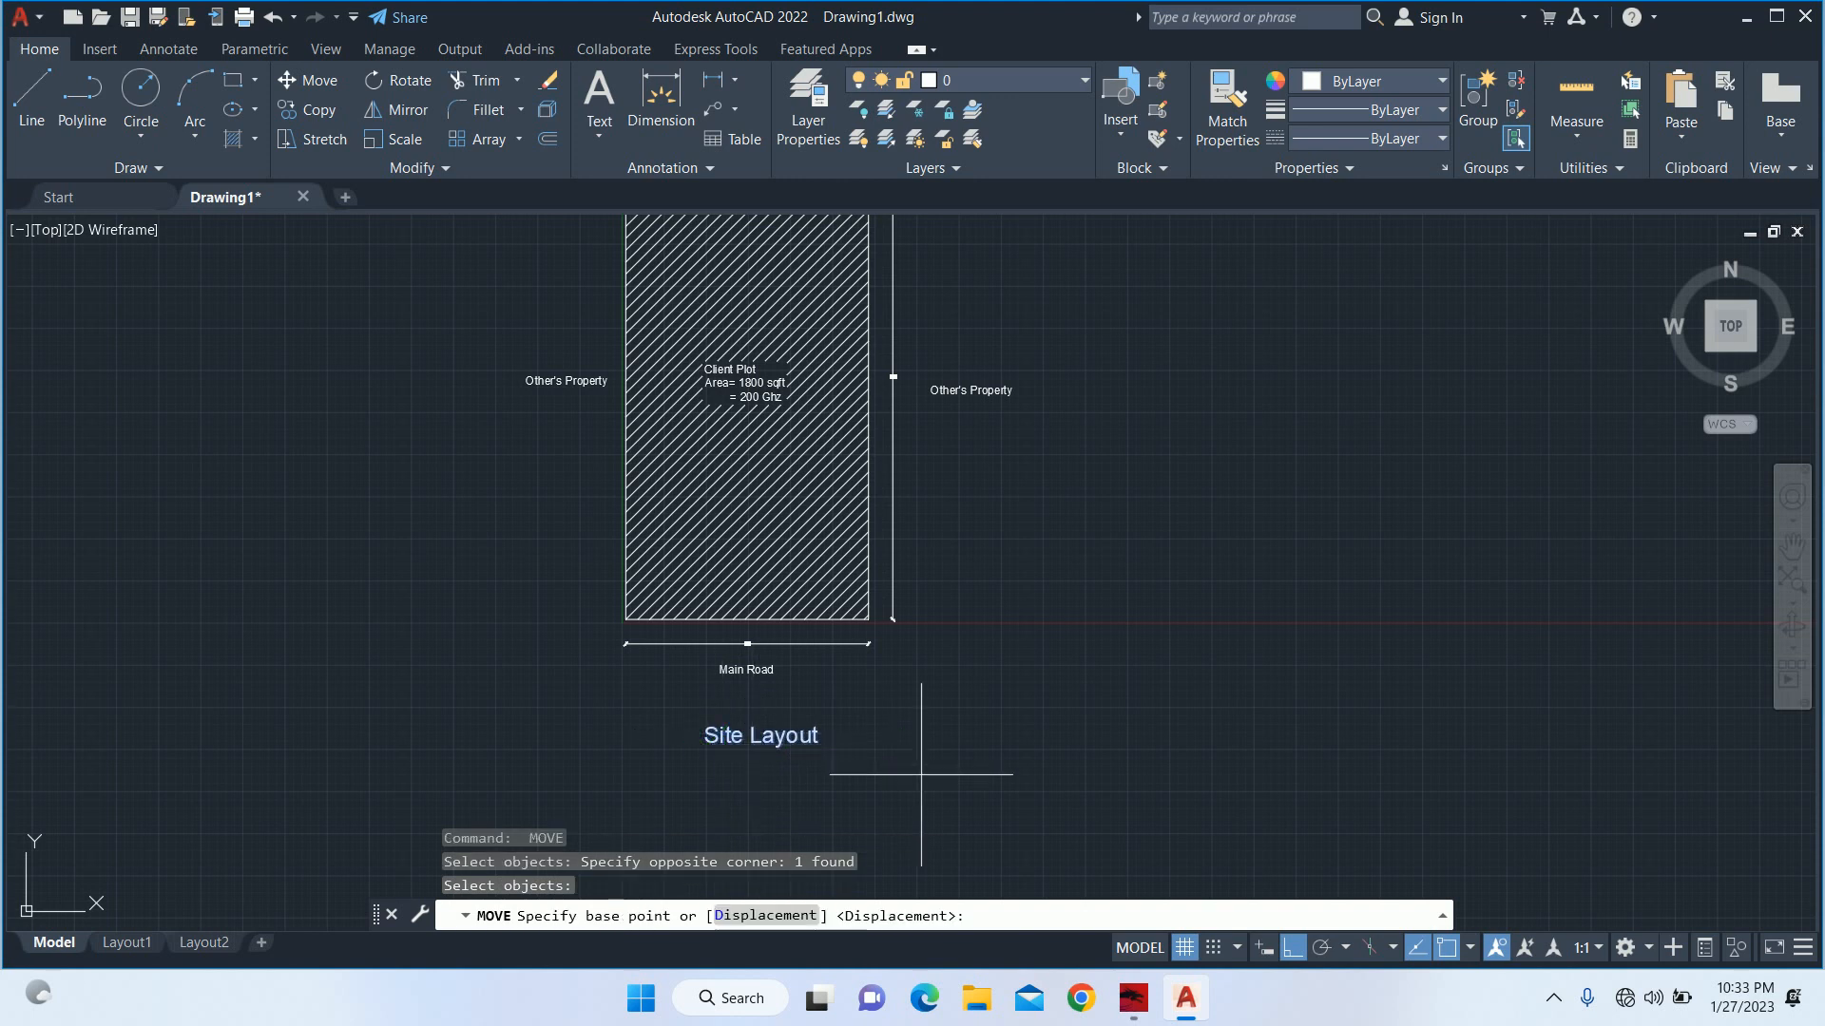
click(936, 791)
click(941, 766)
scroll(774, 679, up, 2)
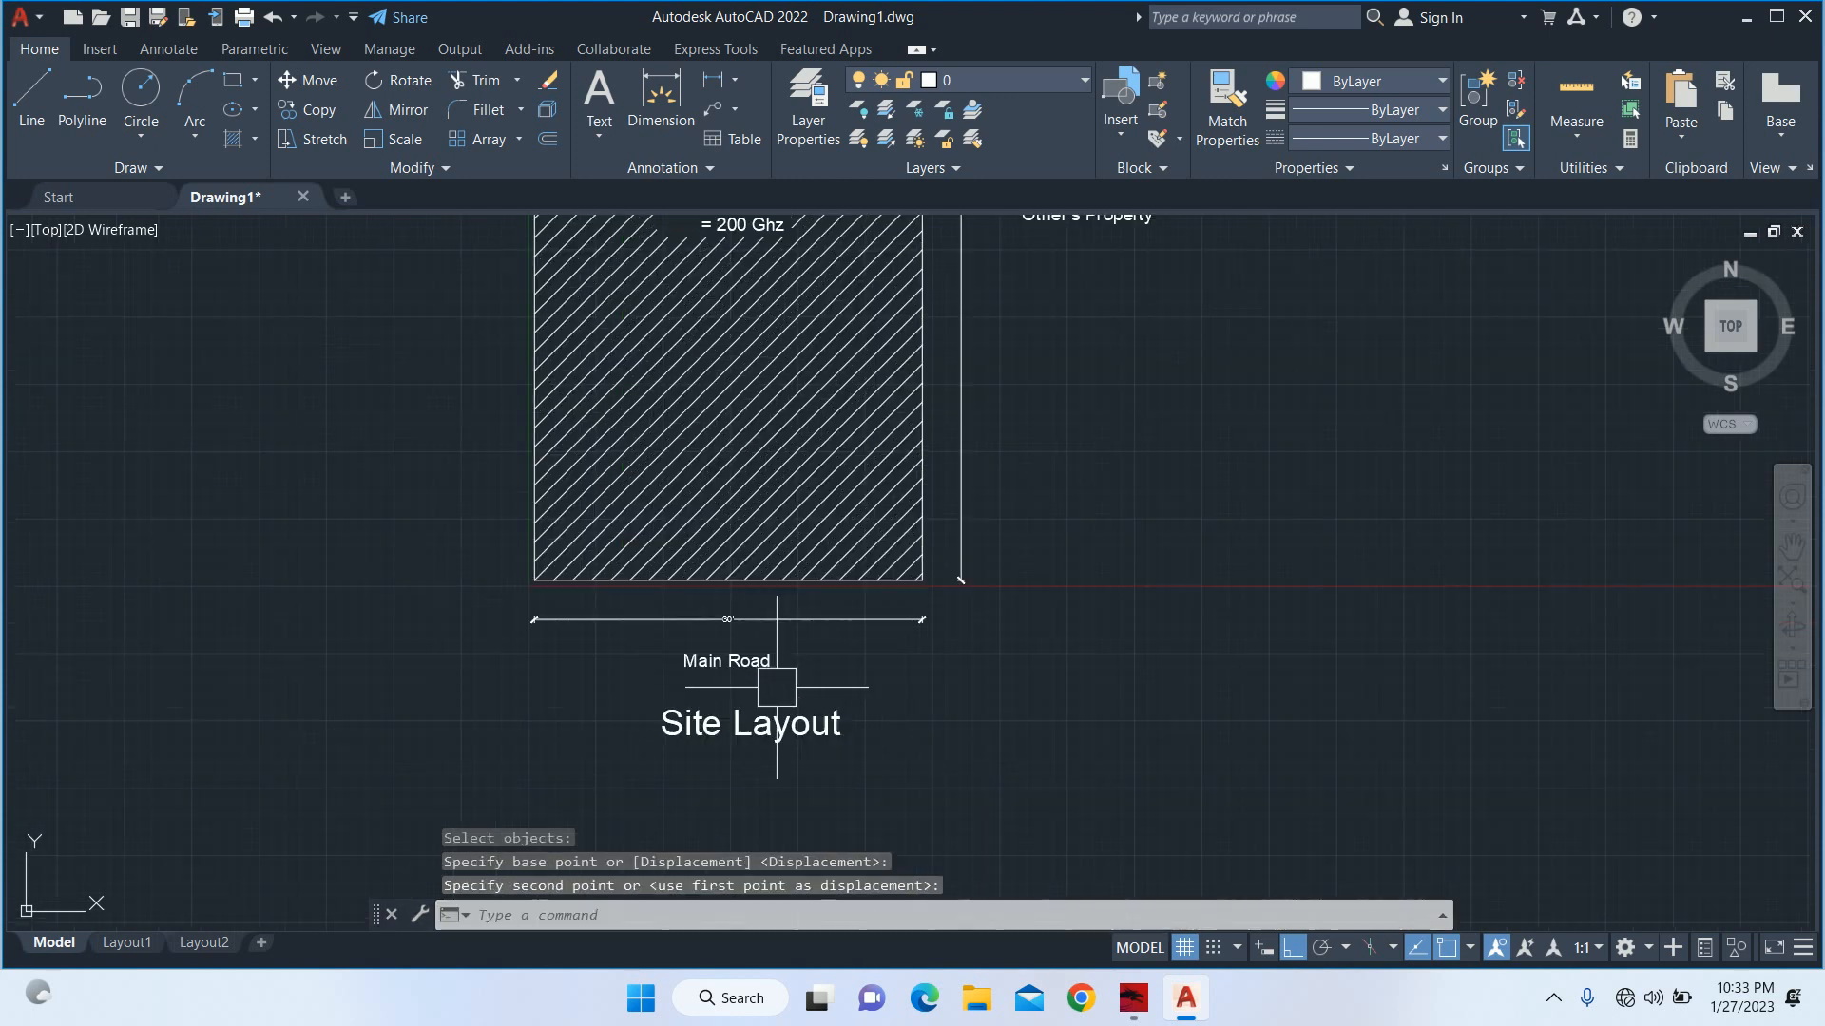
Move the "Client Plot" area text straight right, out of the hatch and beyond the right-hand "Other's Property" label.
middle_drag(802, 448, 773, 755)
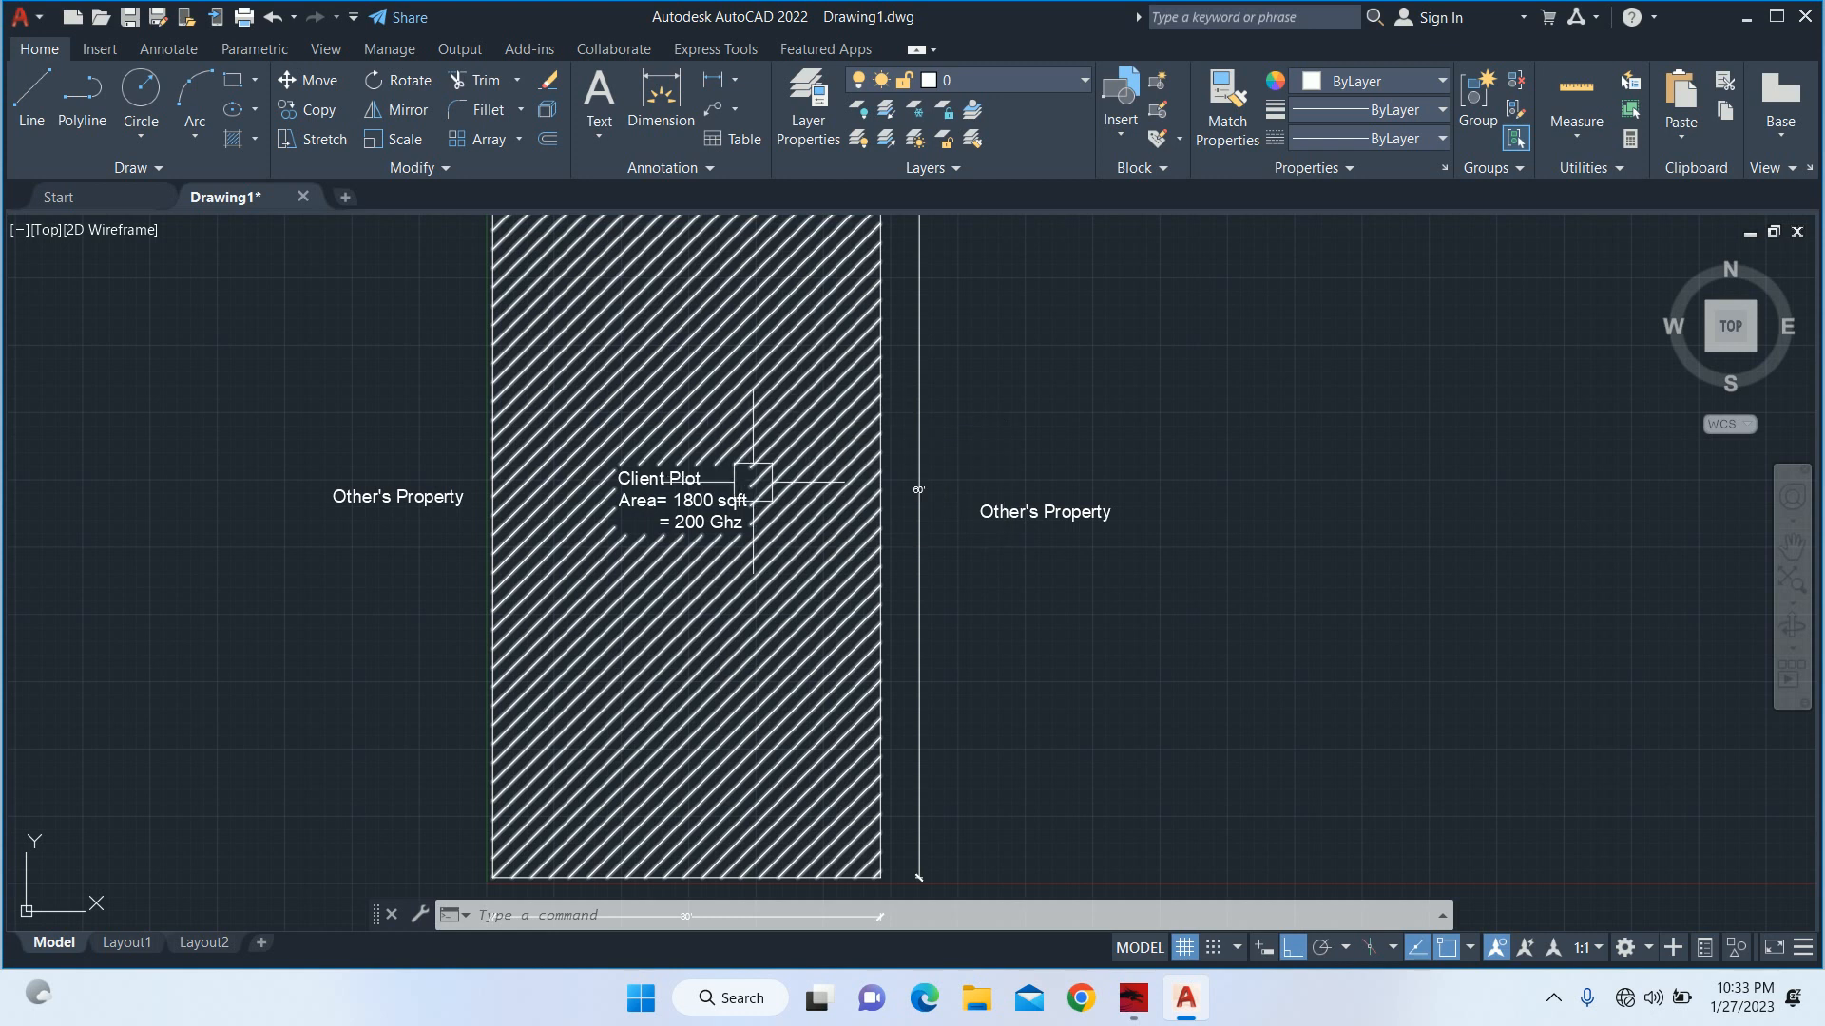
click(696, 509)
text(m)
key(Return)
click(694, 511)
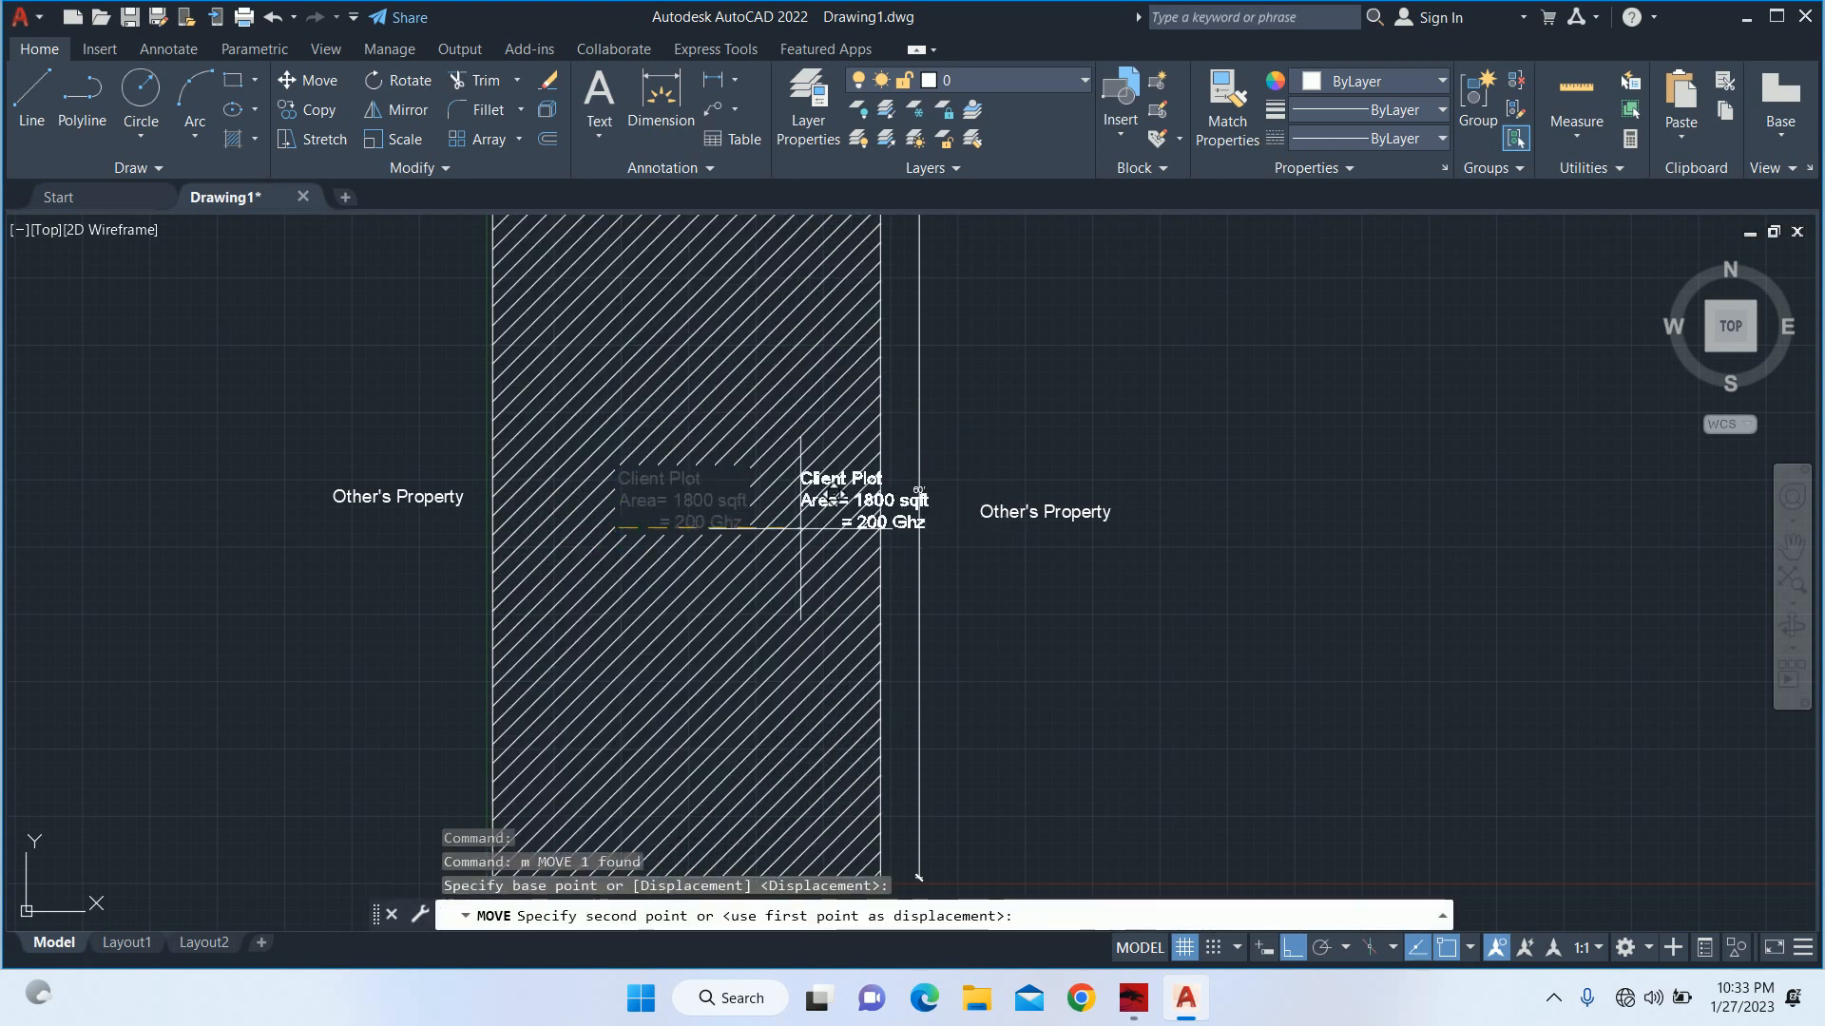
click(1298, 532)
key(Escape)
key(Escape)
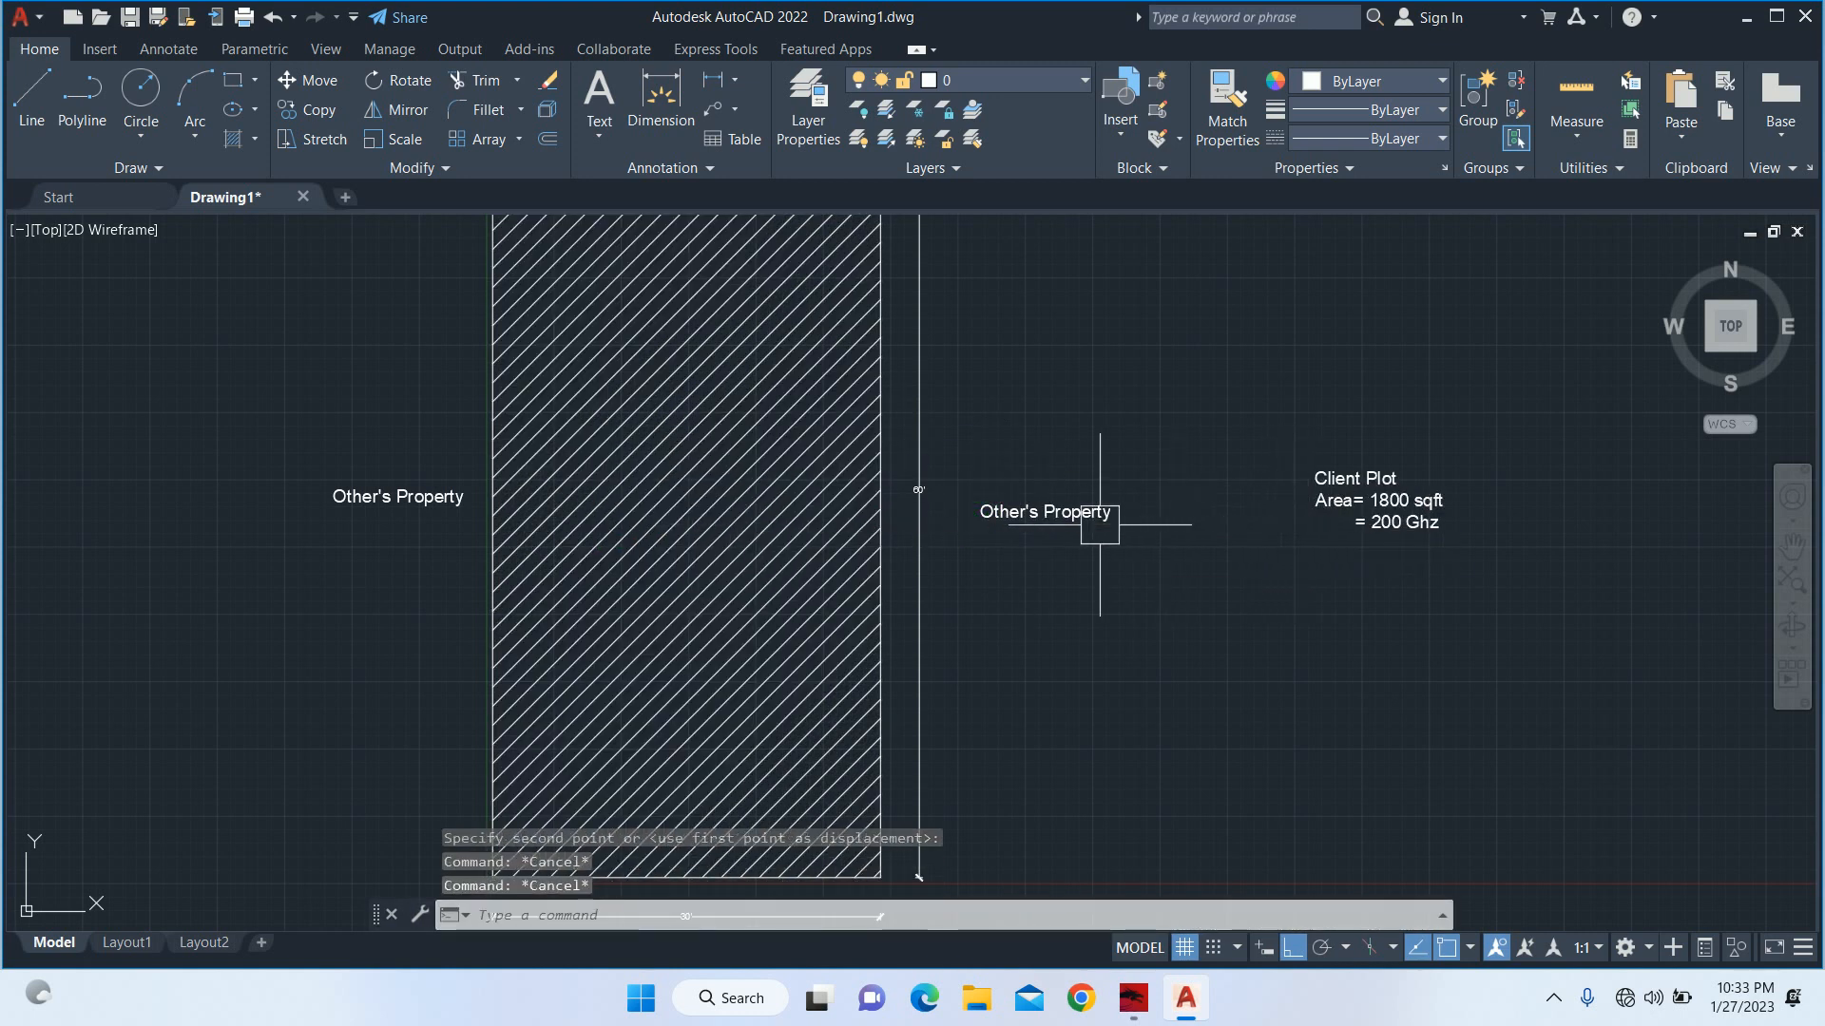
Move the "Client Plot" area text straight back left into the middle of the hatched plot.
middle_drag(1087, 517, 1124, 542)
text(m)
key(Return)
click(1397, 510)
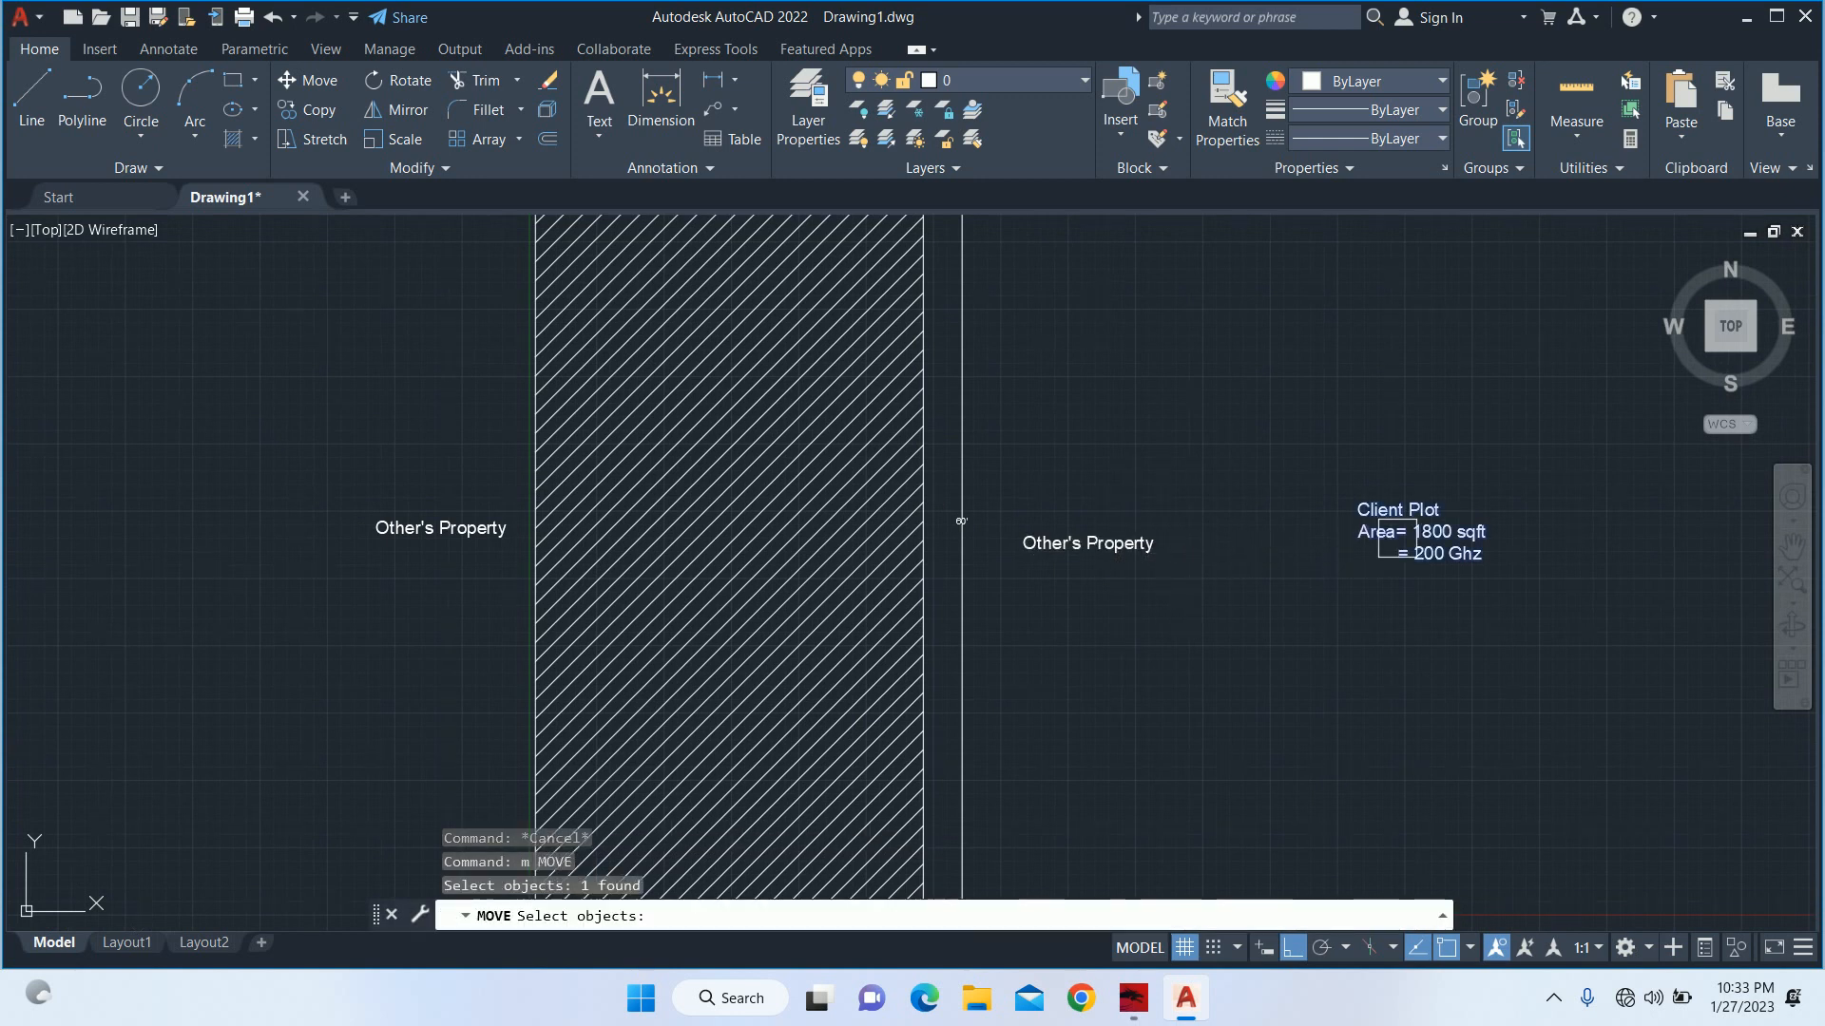
key(Return)
click(1431, 427)
click(738, 347)
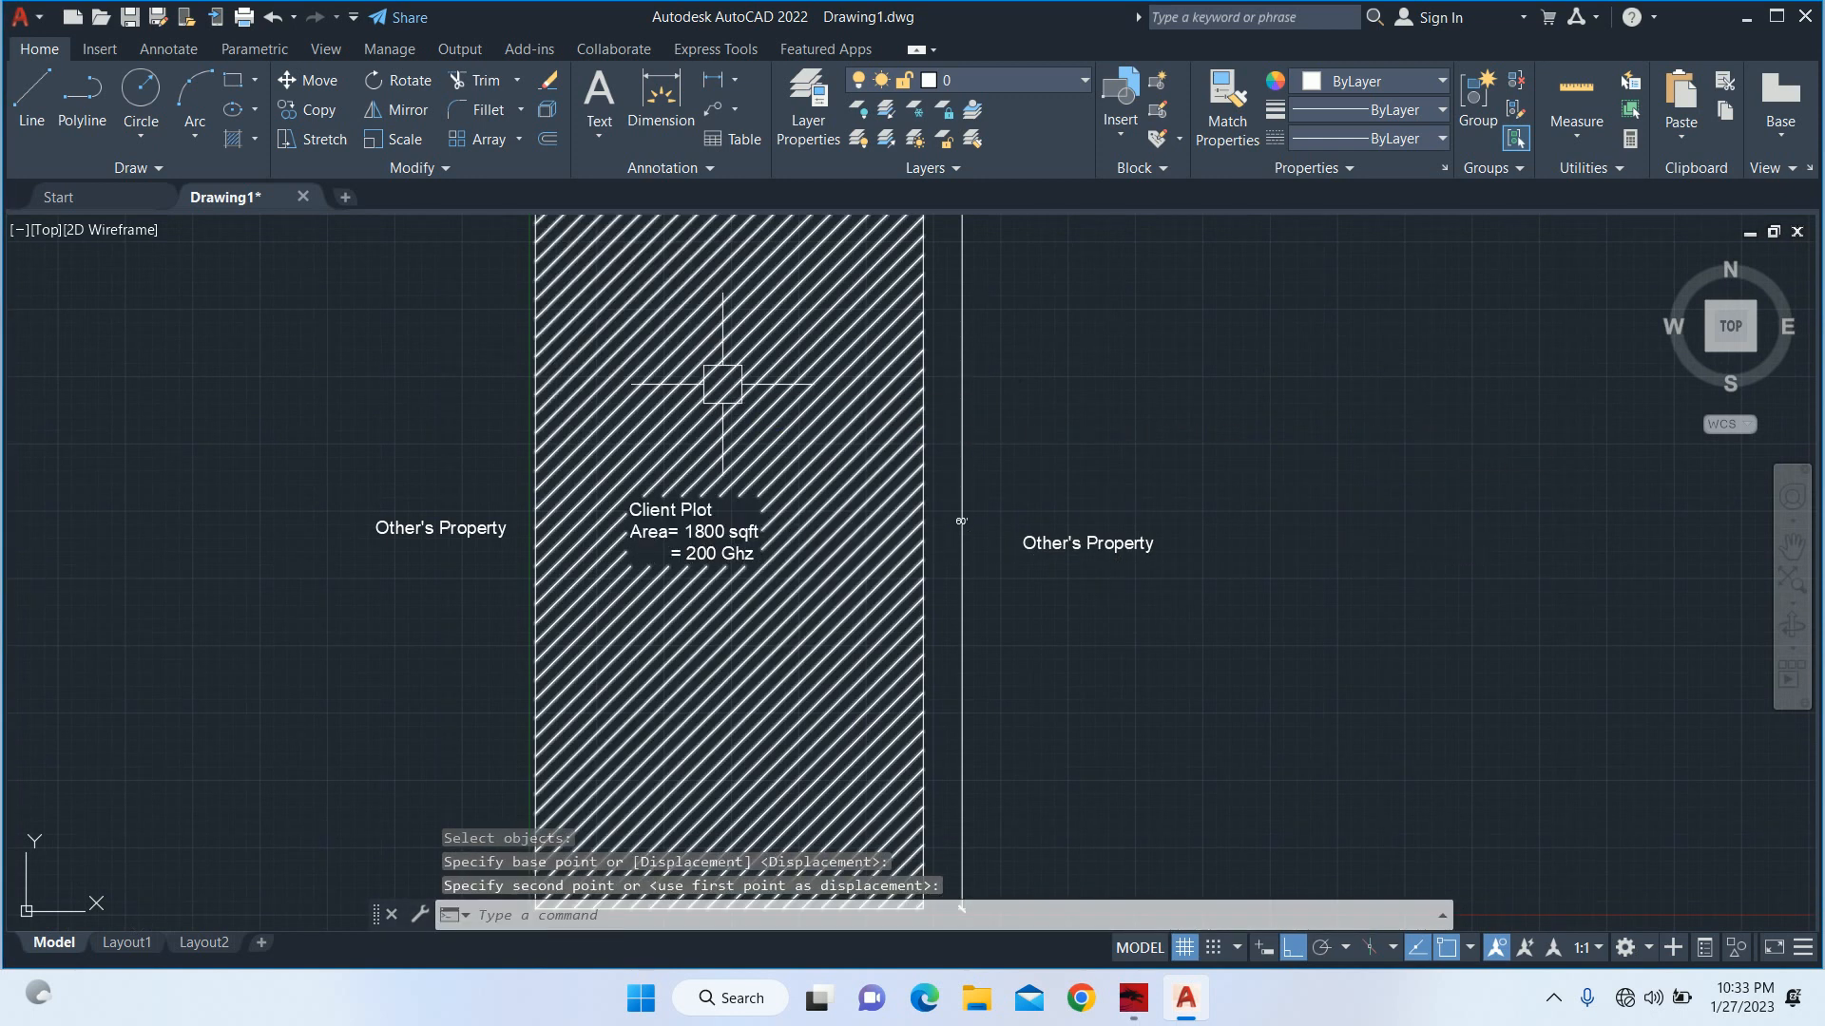
key(Escape)
key(Escape)
key(Escape)
Copy the "Site Layout" title straight up into the upper part of the hatched plot.
middle_drag(805, 504, 791, 601)
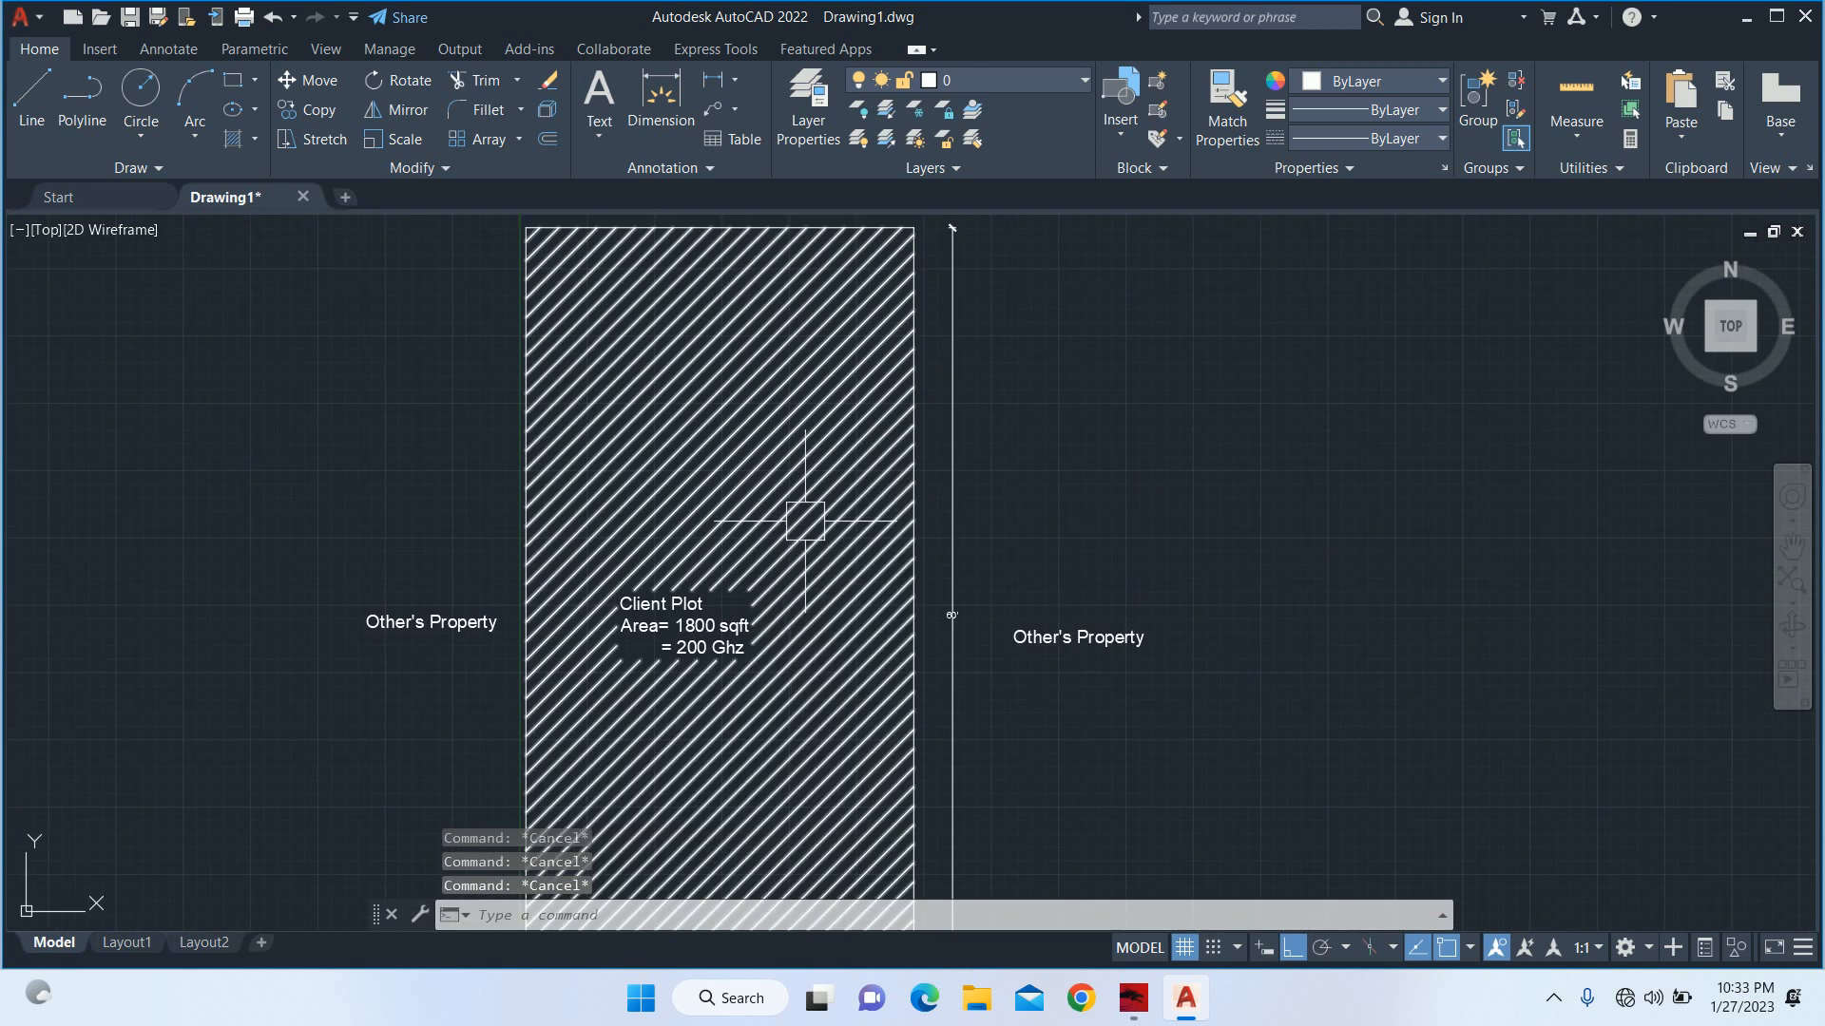
scroll(805, 515, down, 4)
mouse_move(803, 514)
middle_down()
mouse_move(811, 534)
mouse_move(842, 486)
middle_up()
scroll(766, 502, up, 4)
scroll(867, 562, down, 3)
text(co)
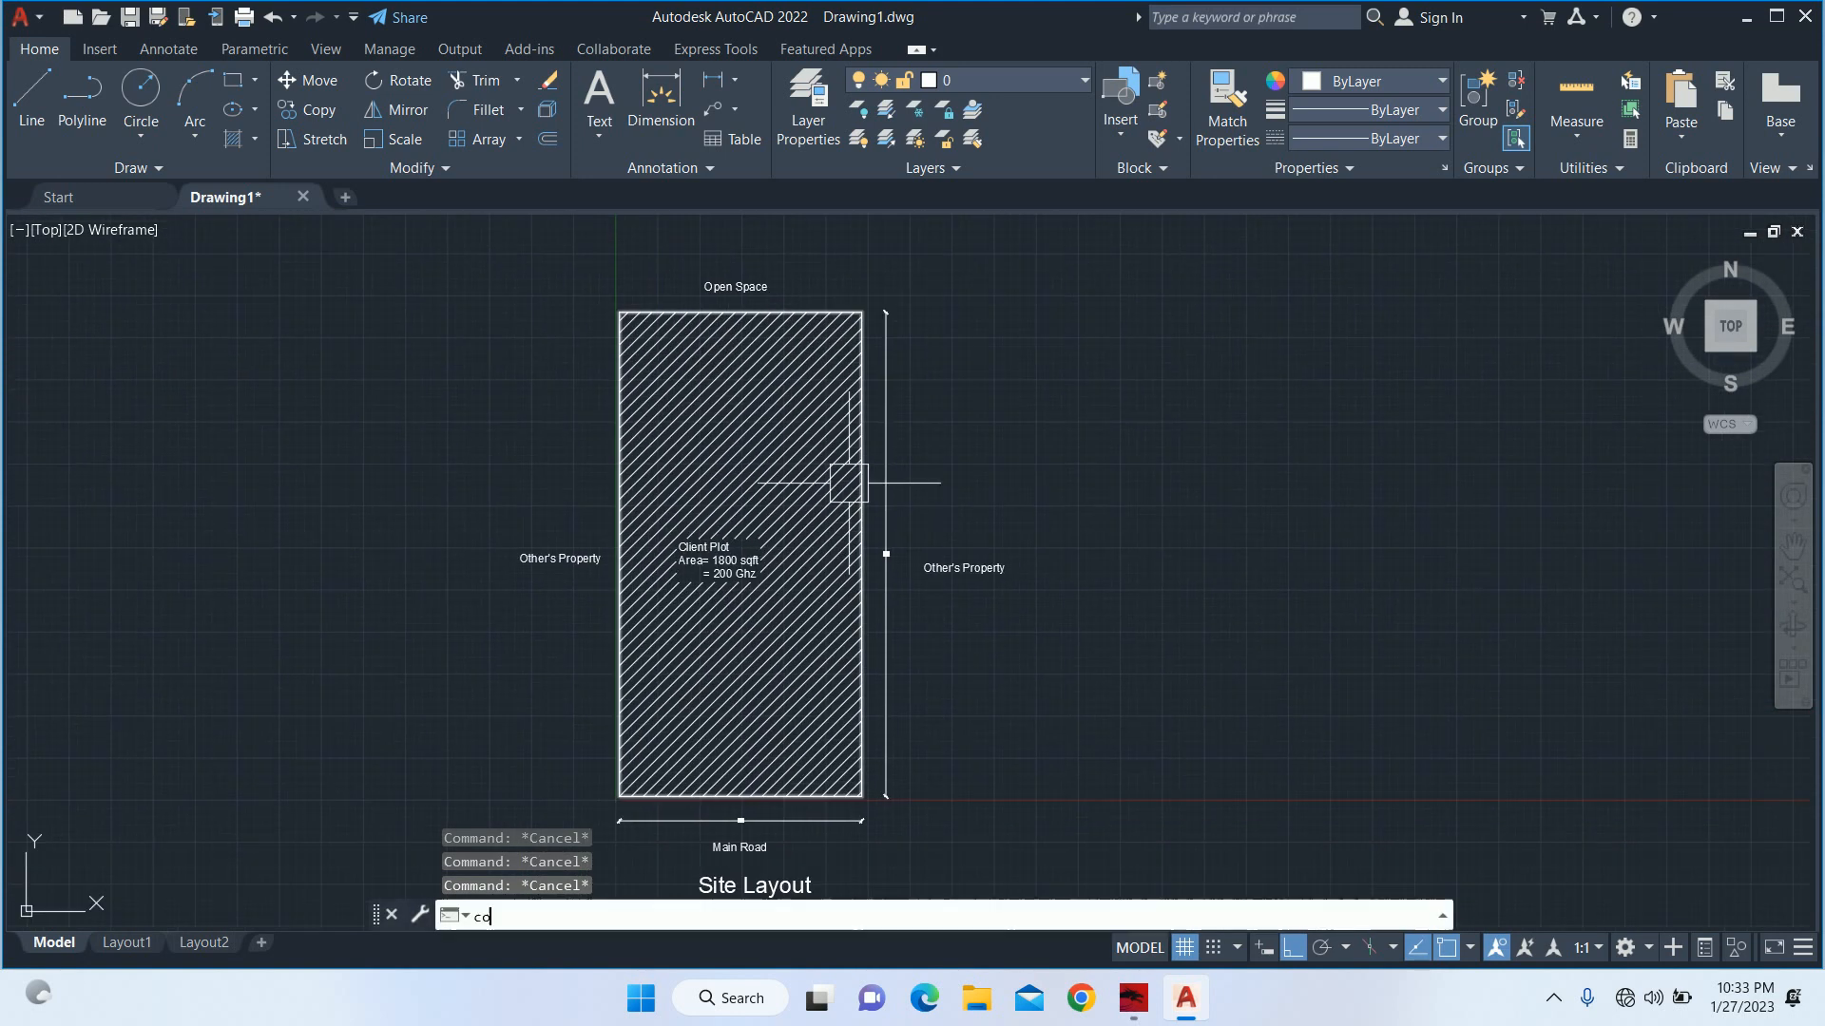
key(Return)
middle_drag(803, 798, 754, 620)
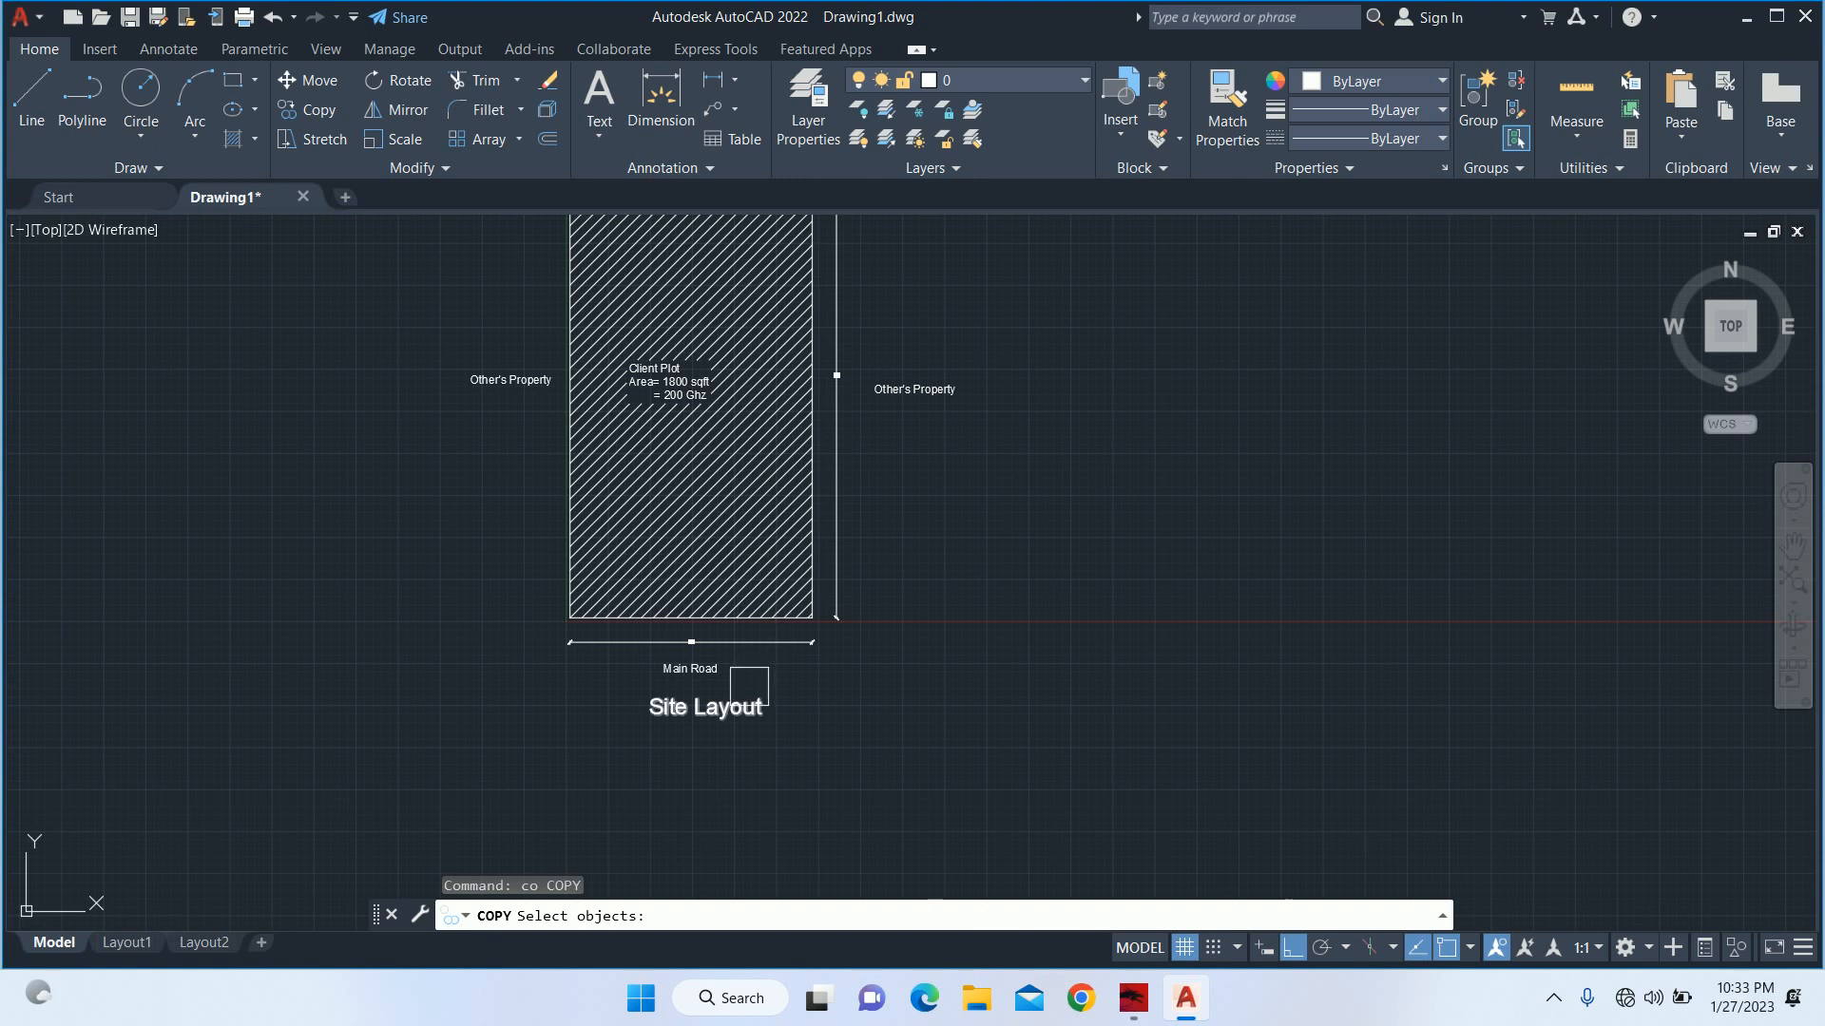
click(751, 686)
key(Return)
click(1040, 716)
middle_drag(1051, 455, 1063, 729)
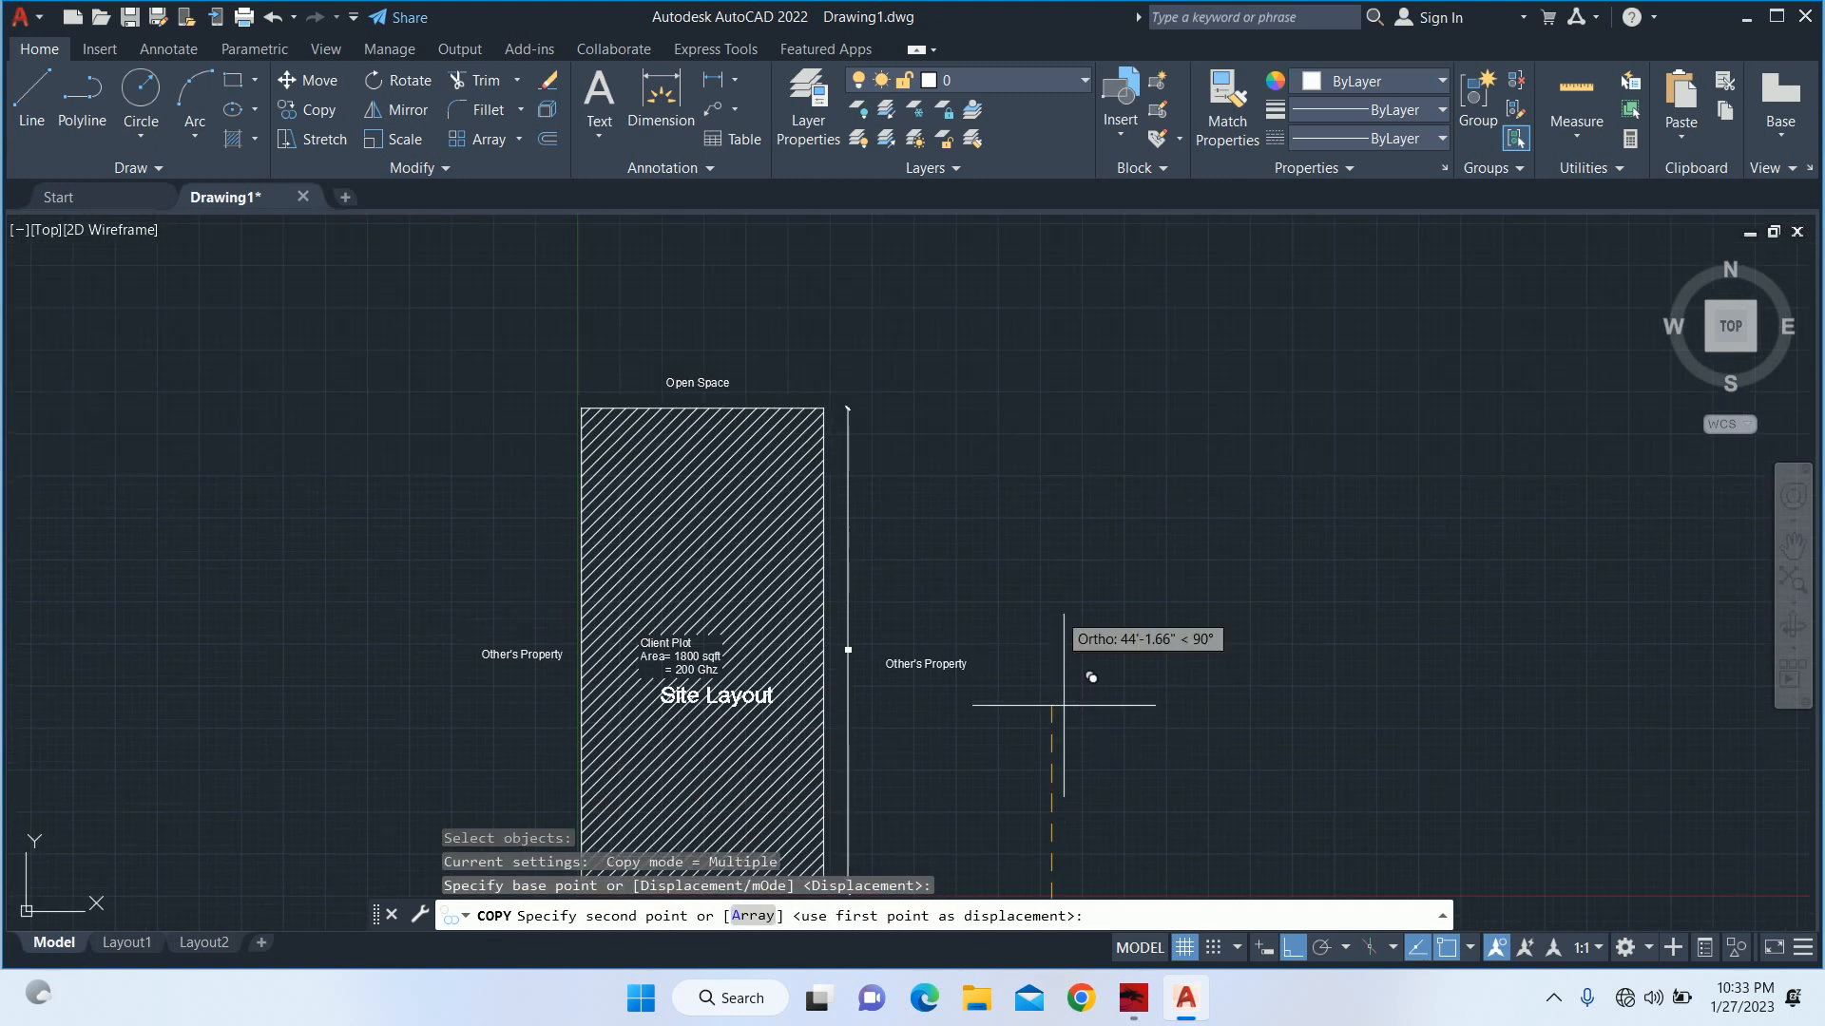
click(1053, 513)
key(Escape)
key(Escape)
Draw a rectangle around the "Site Layout" copy inside the hatch, leaving a margin on all sides.
scroll(732, 502, up, 4)
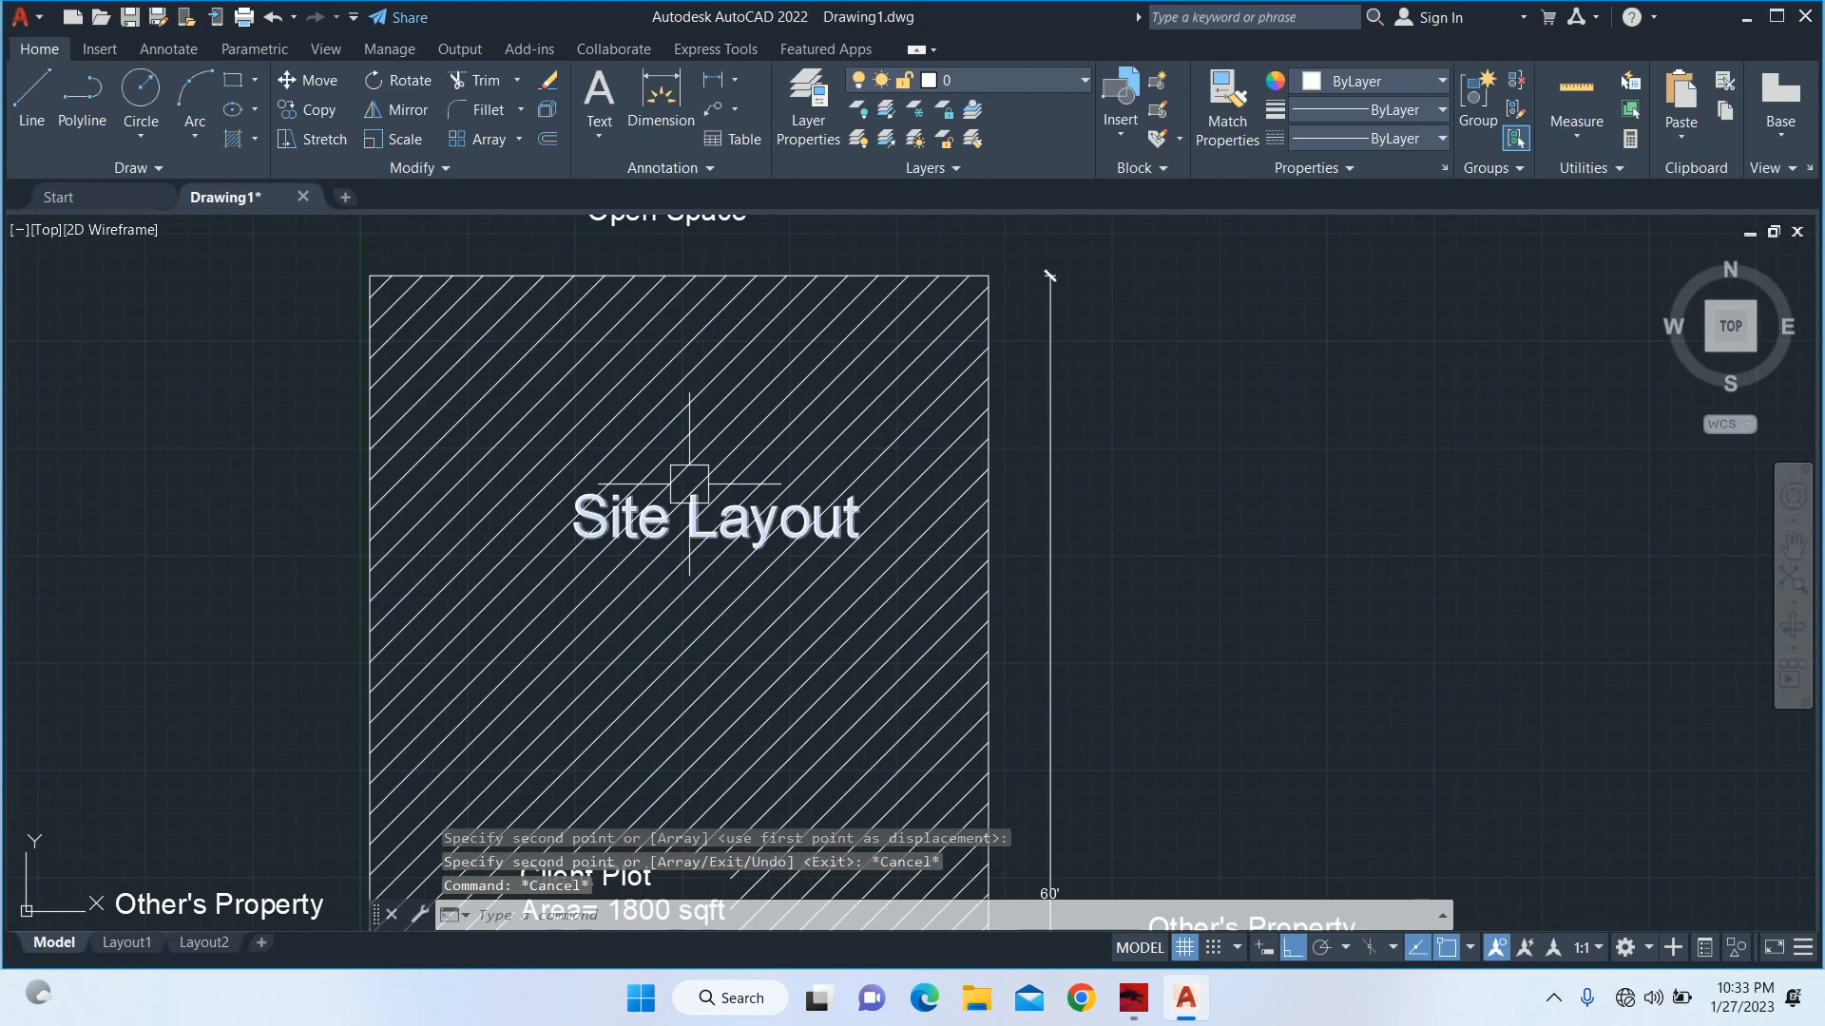
middle_drag(737, 501, 728, 493)
text(RE)
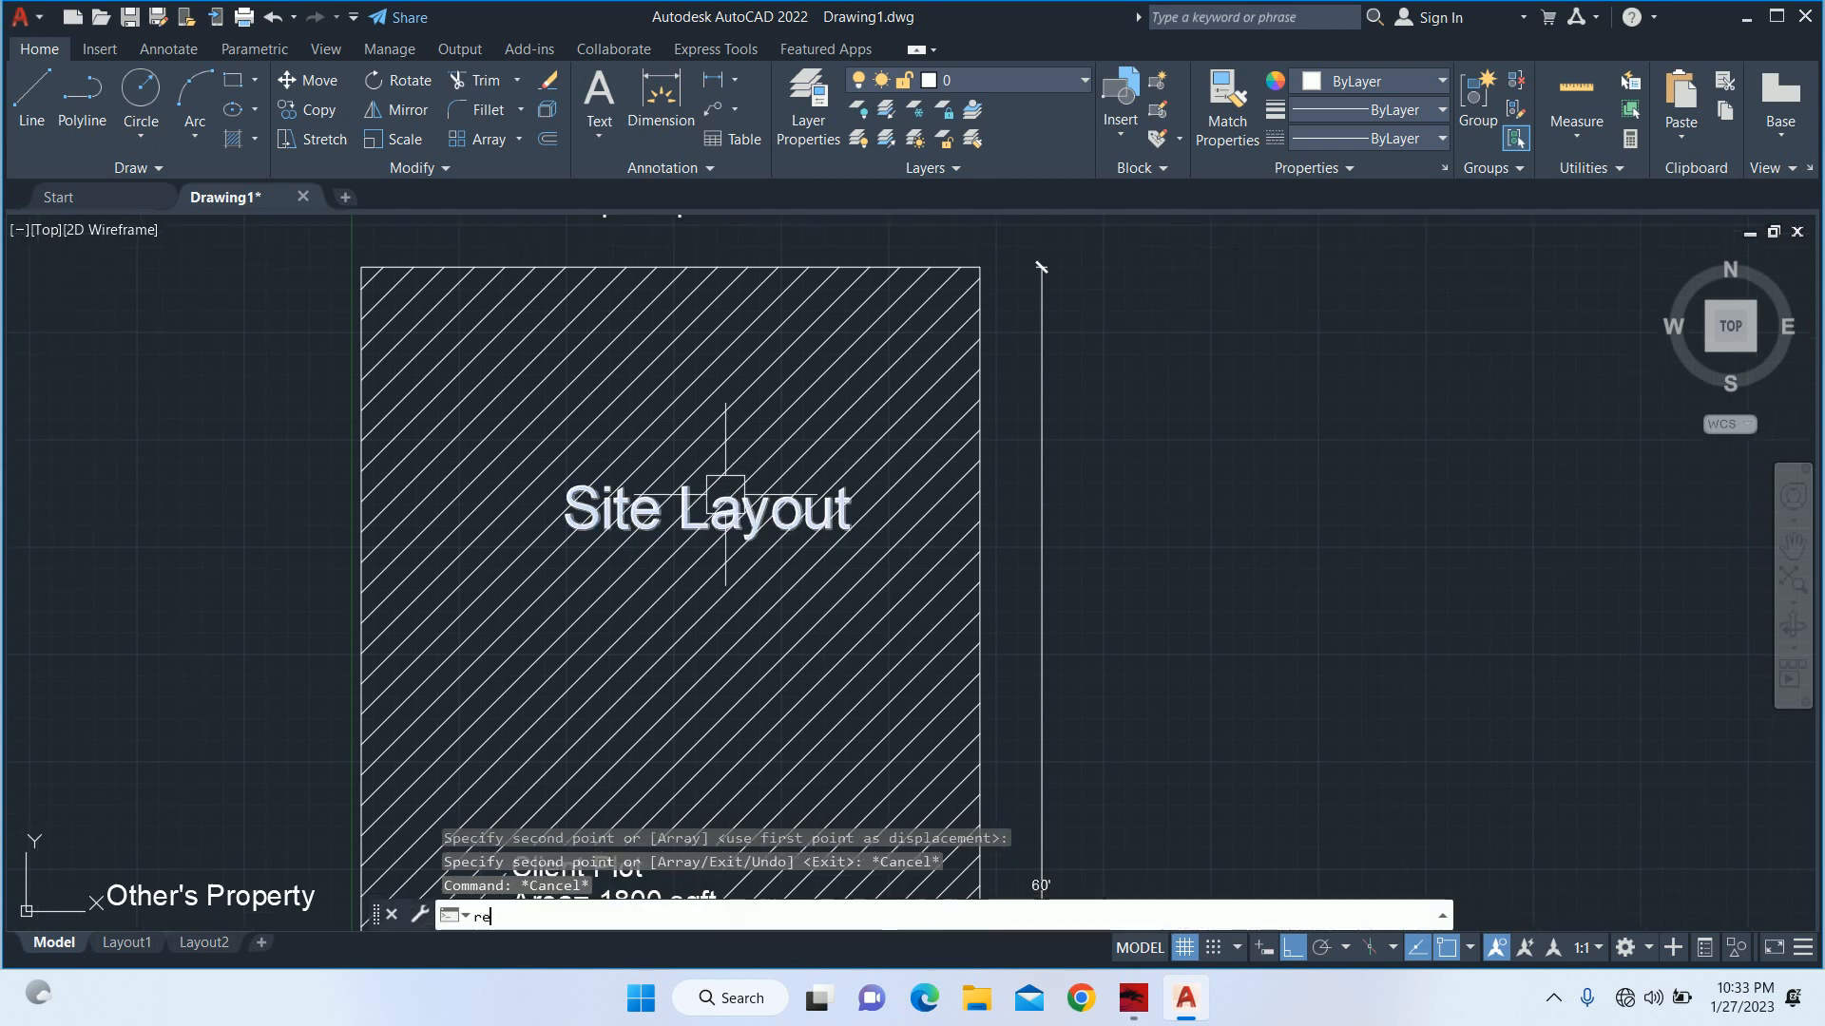
text(c)
key(Return)
scroll(598, 463, up, 4)
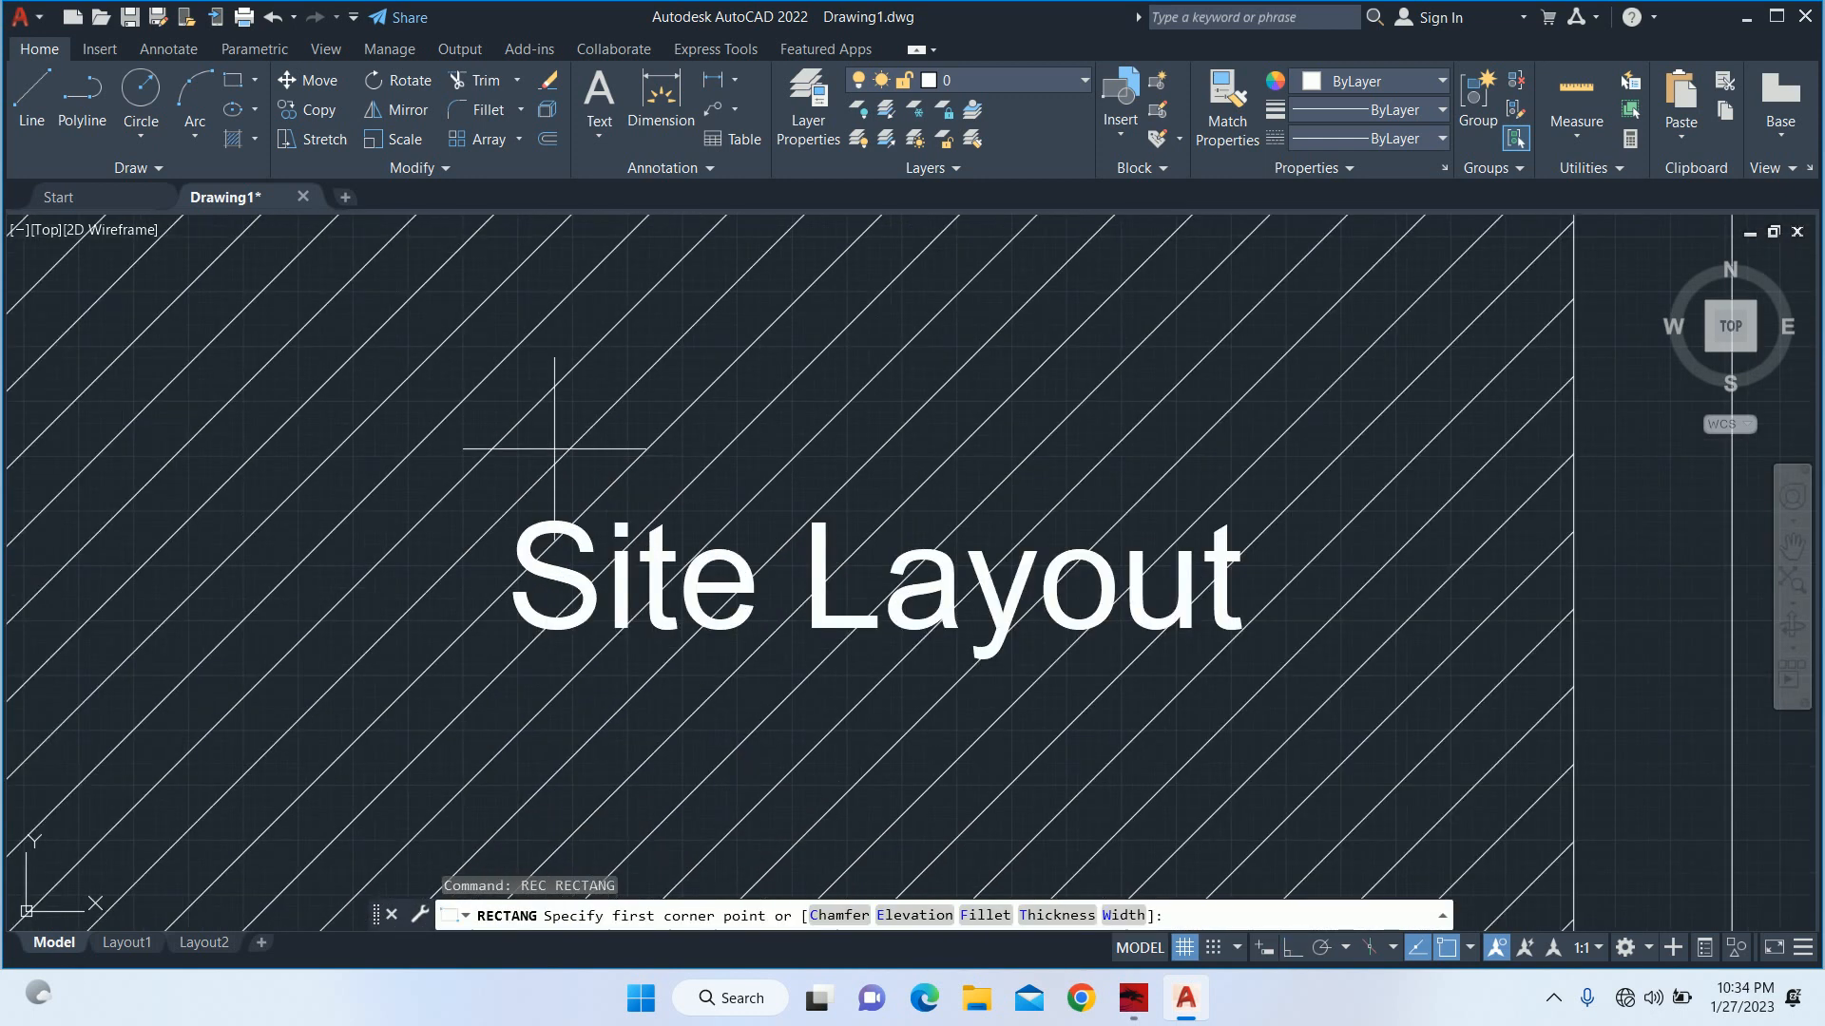
click(485, 442)
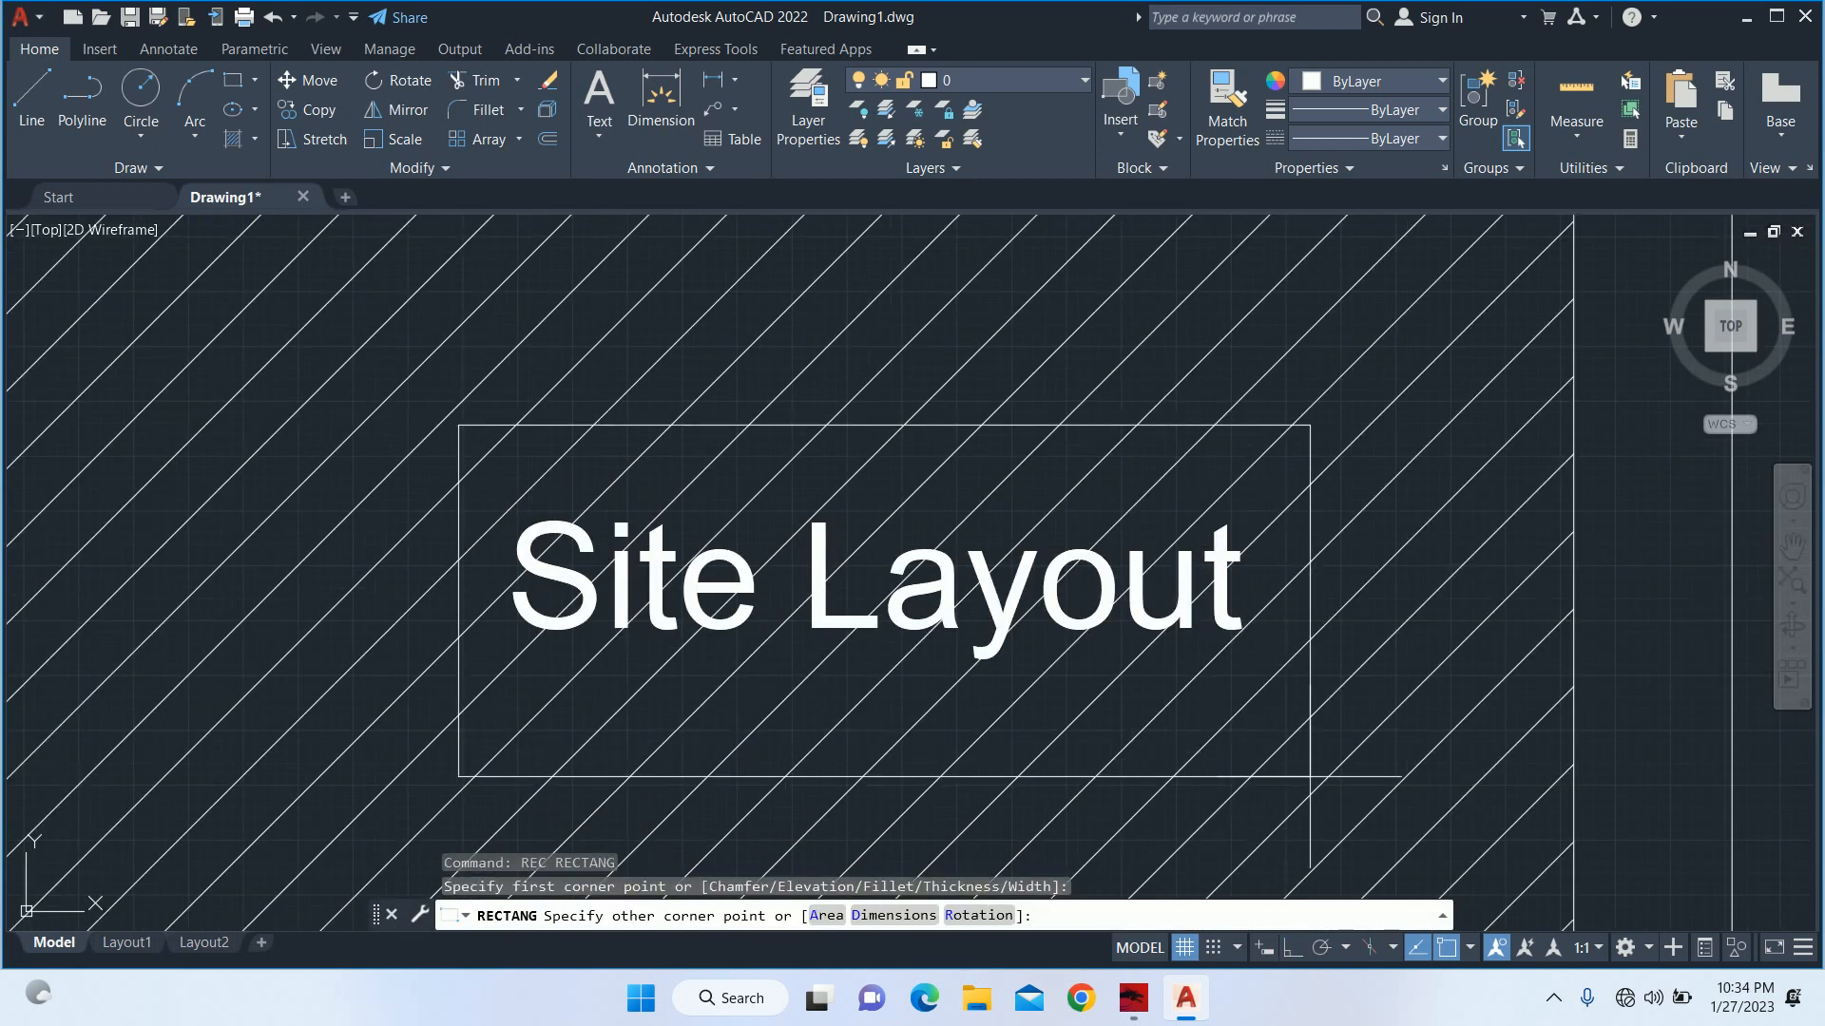
click(1310, 745)
Try to trim the hatch inside the rectangle around the "Site Layout" copy, and undo the trims.
text(tr)
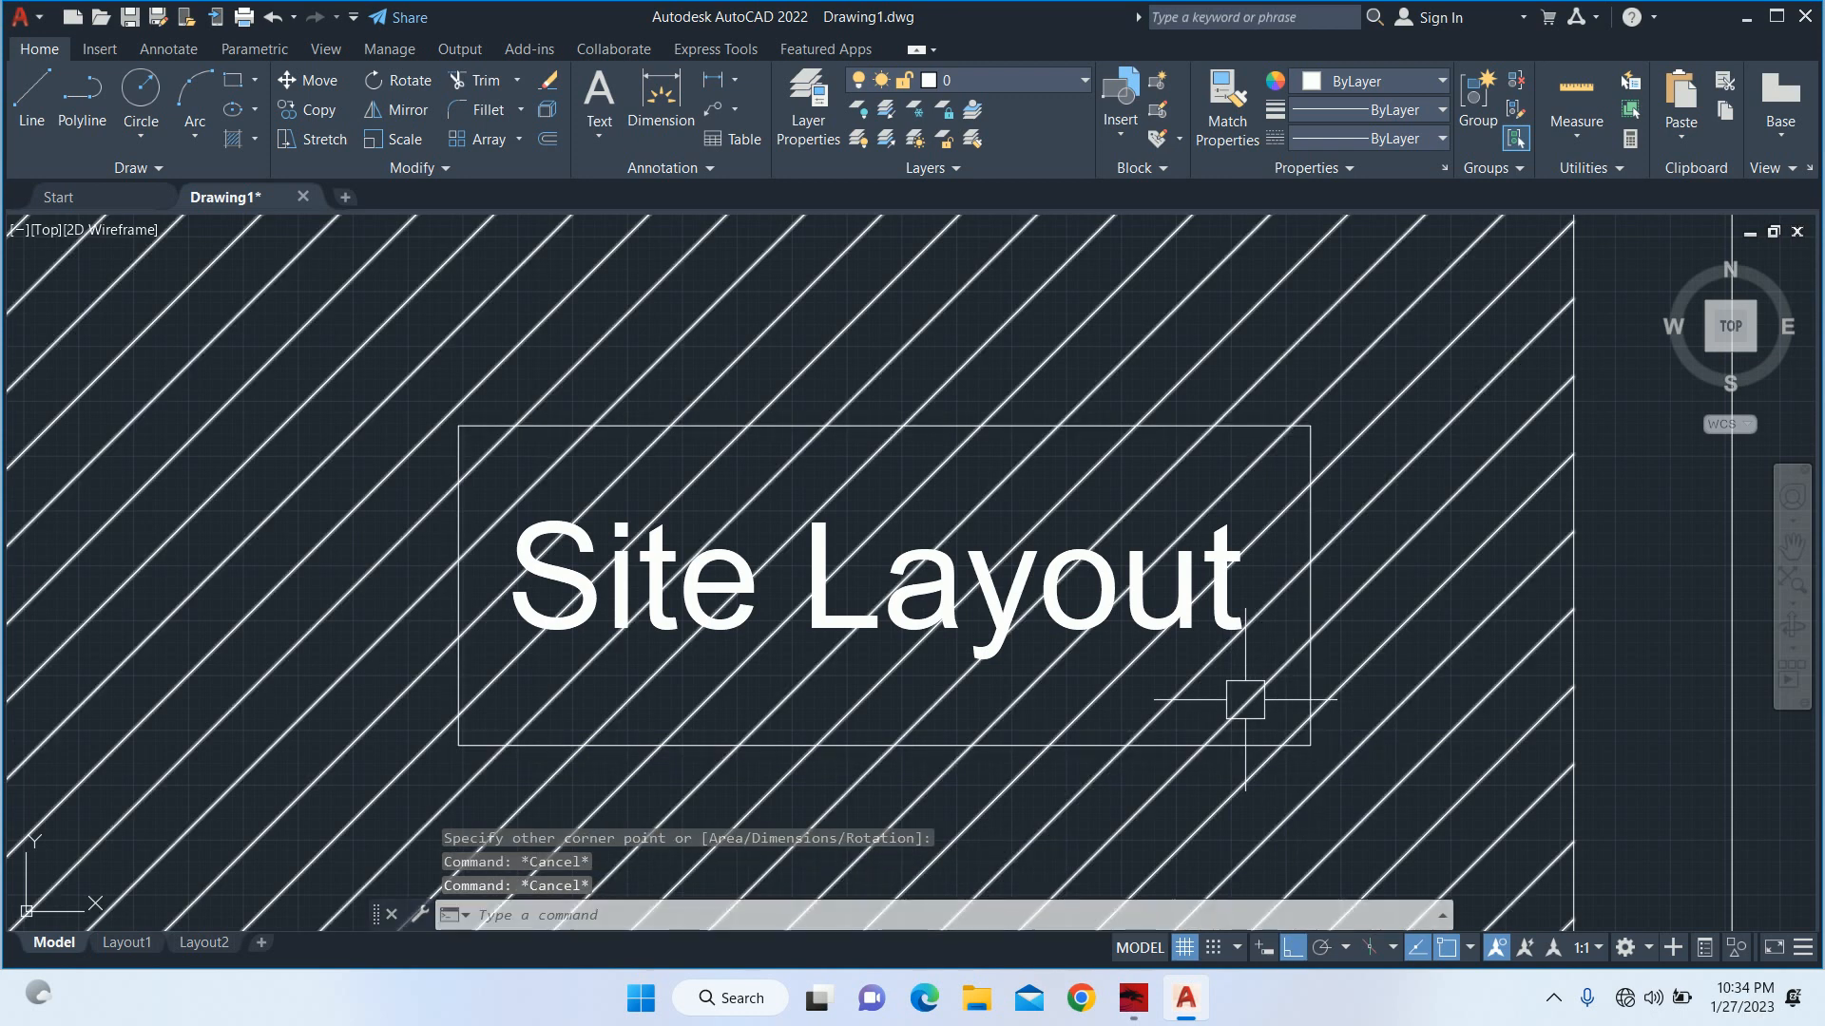
key(Return)
click(1226, 688)
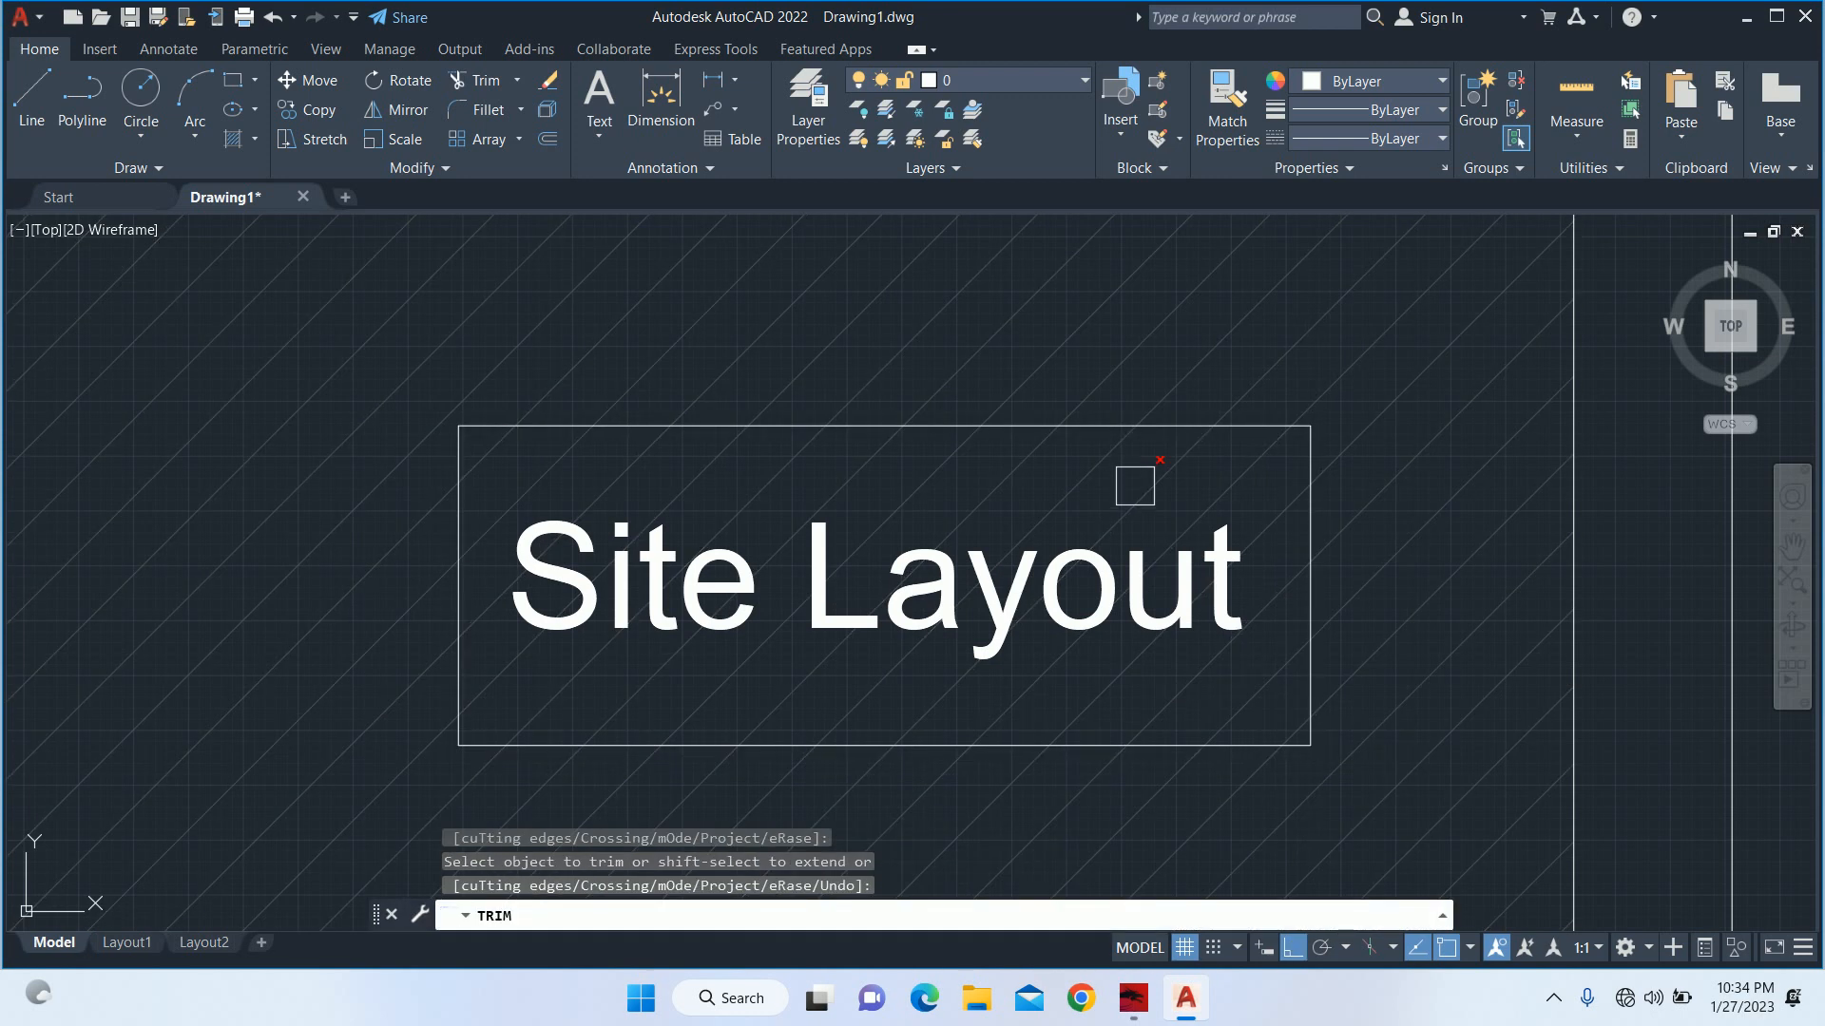
click(1106, 486)
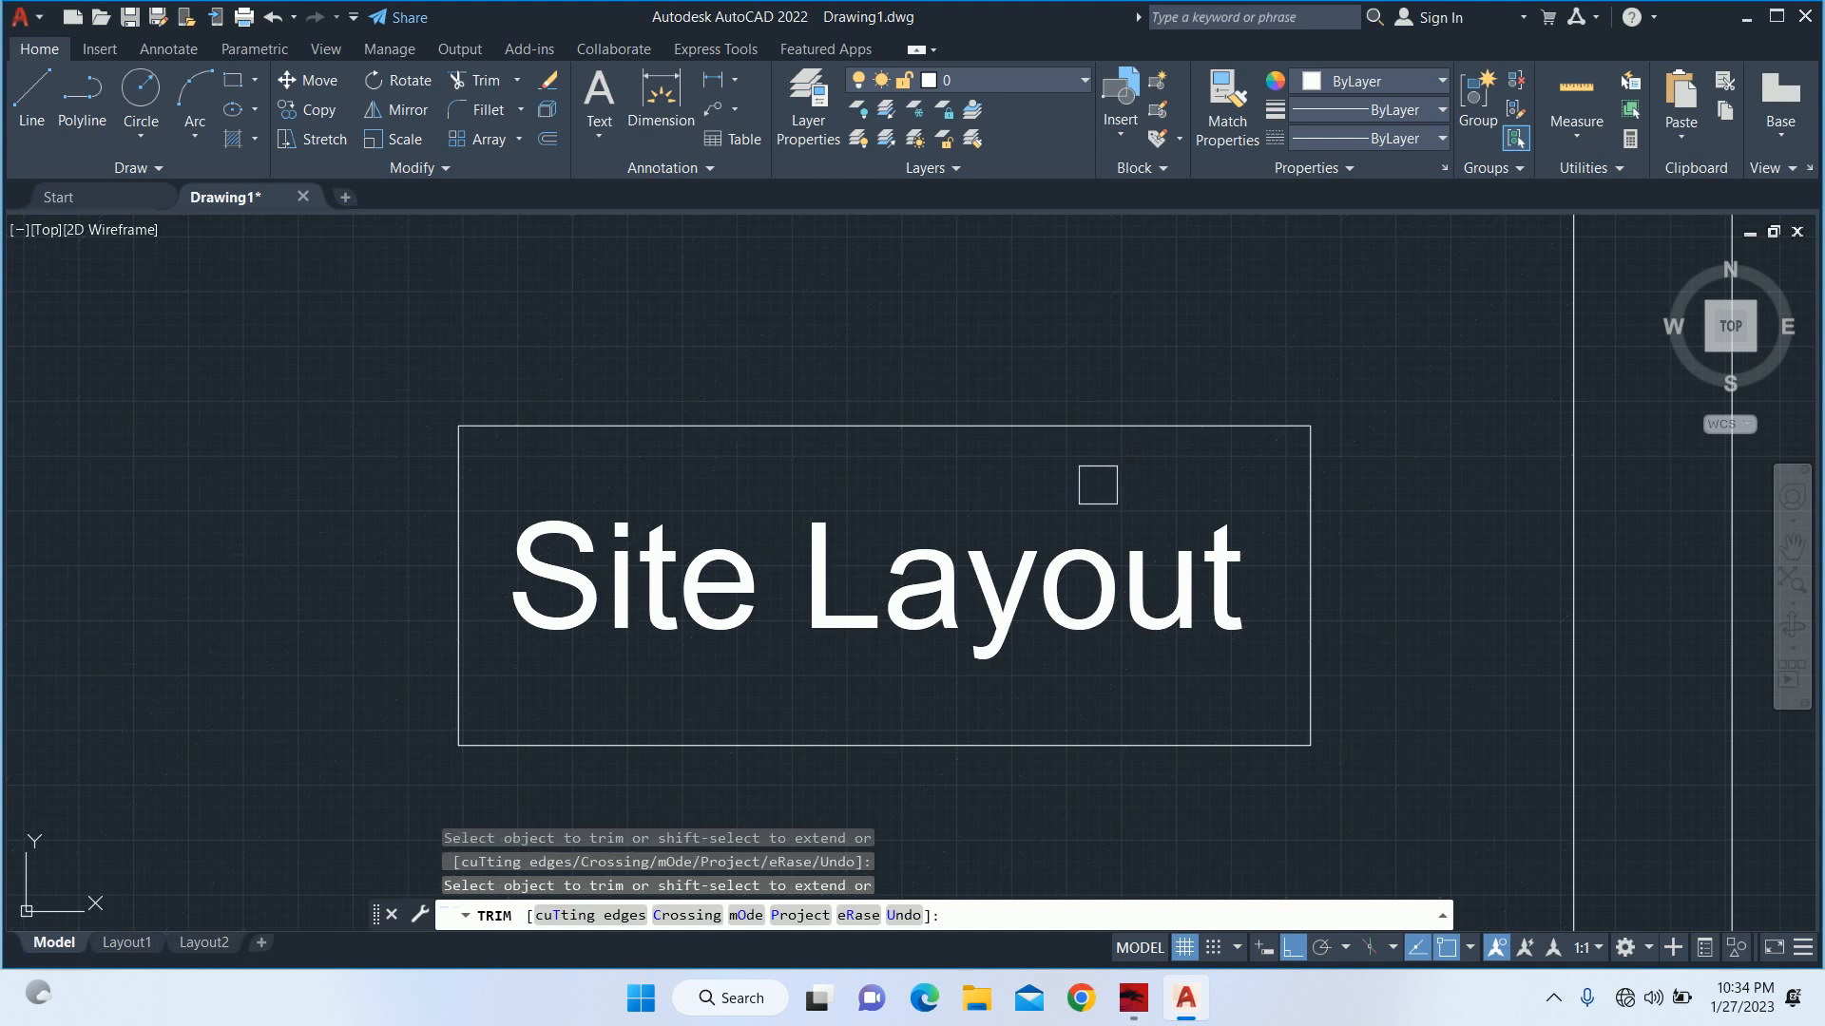
key(ctrl+z)
key(ctrl+z)
key(Escape)
key(Escape)
key(Escape)
key(Escape)
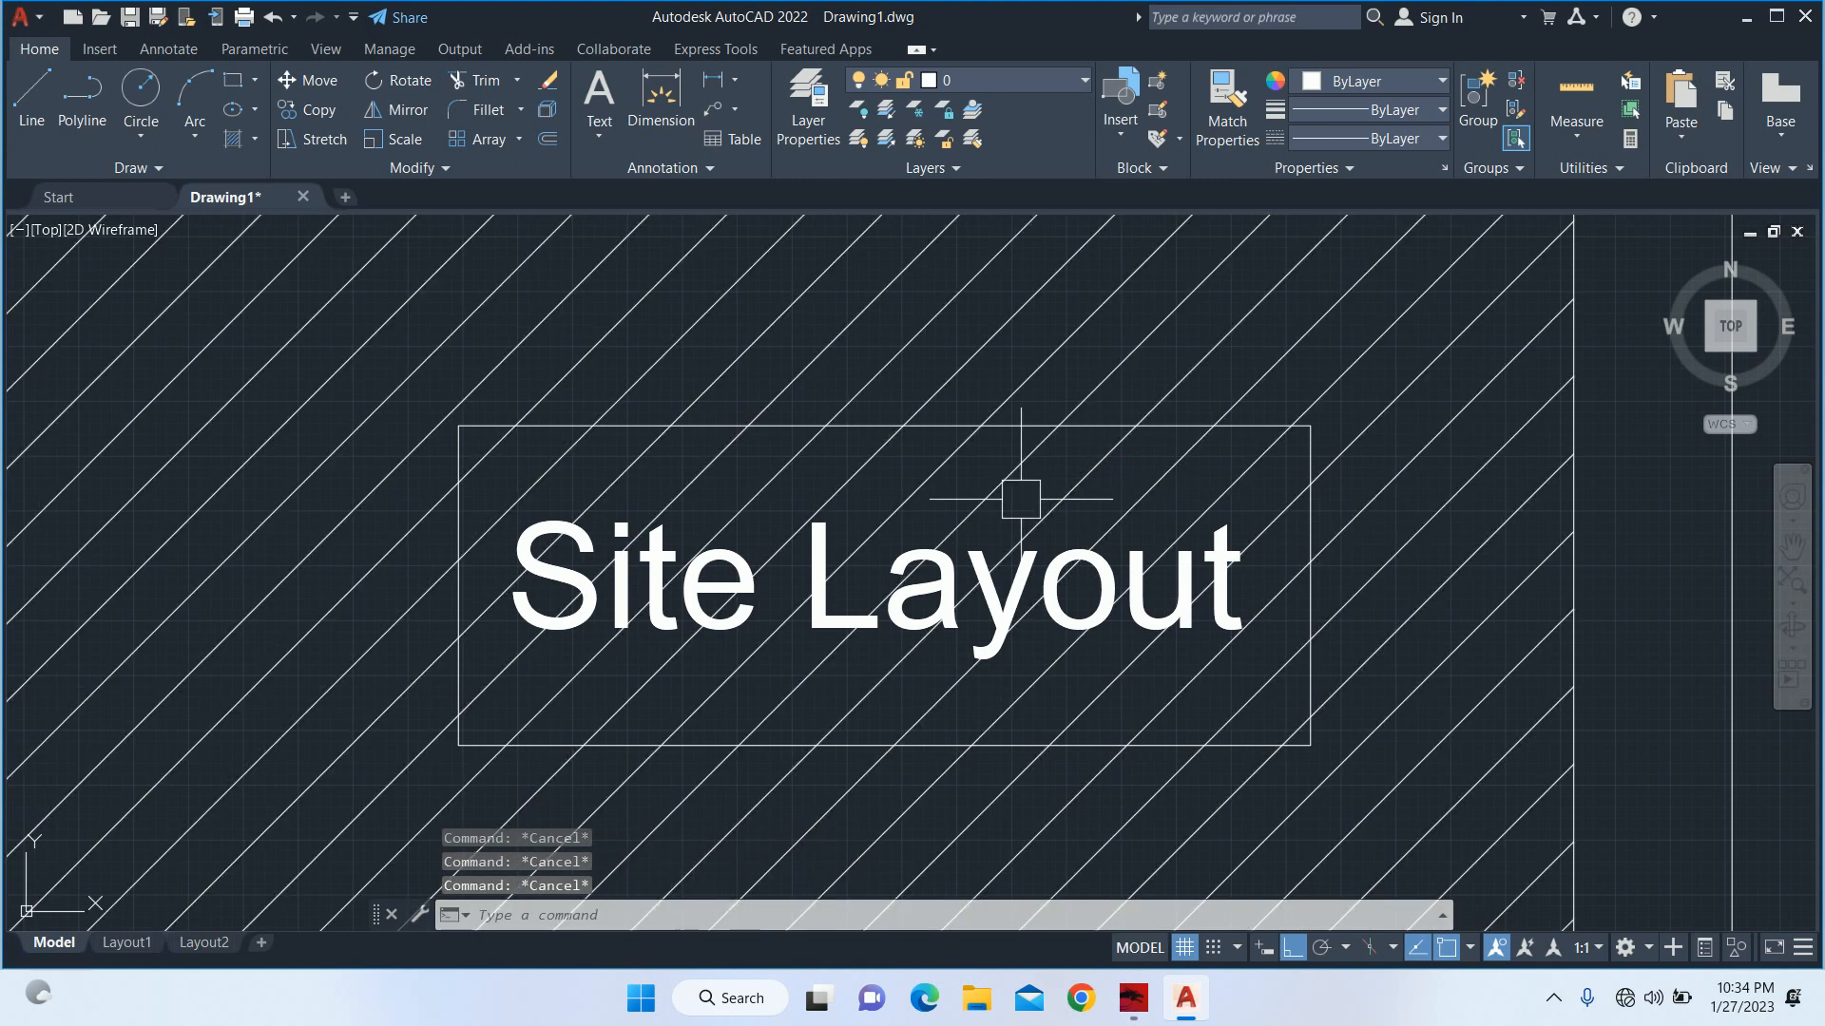
Try again to trim away the hatch lines inside the text rectangle, using Trim in Quick mode.
text(tr)
key(Return)
click(1069, 496)
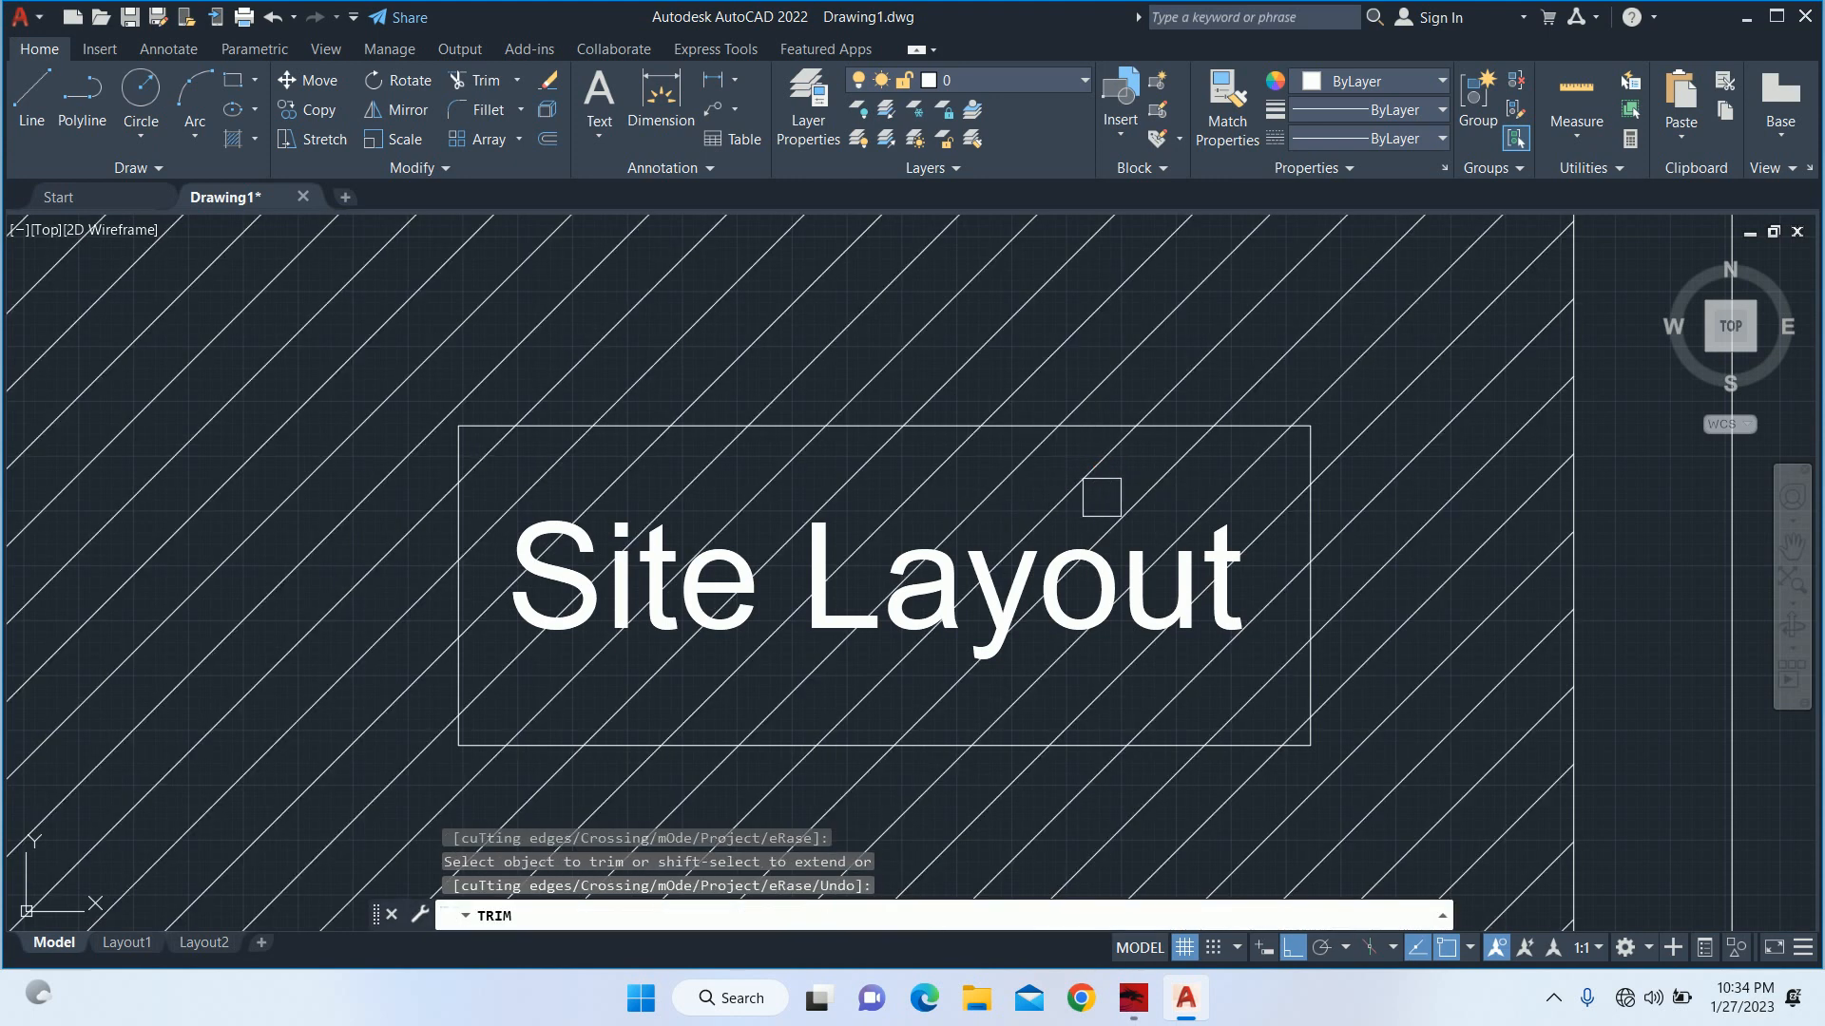
key(Escape)
key(Escape)
text(tr)
key(Return)
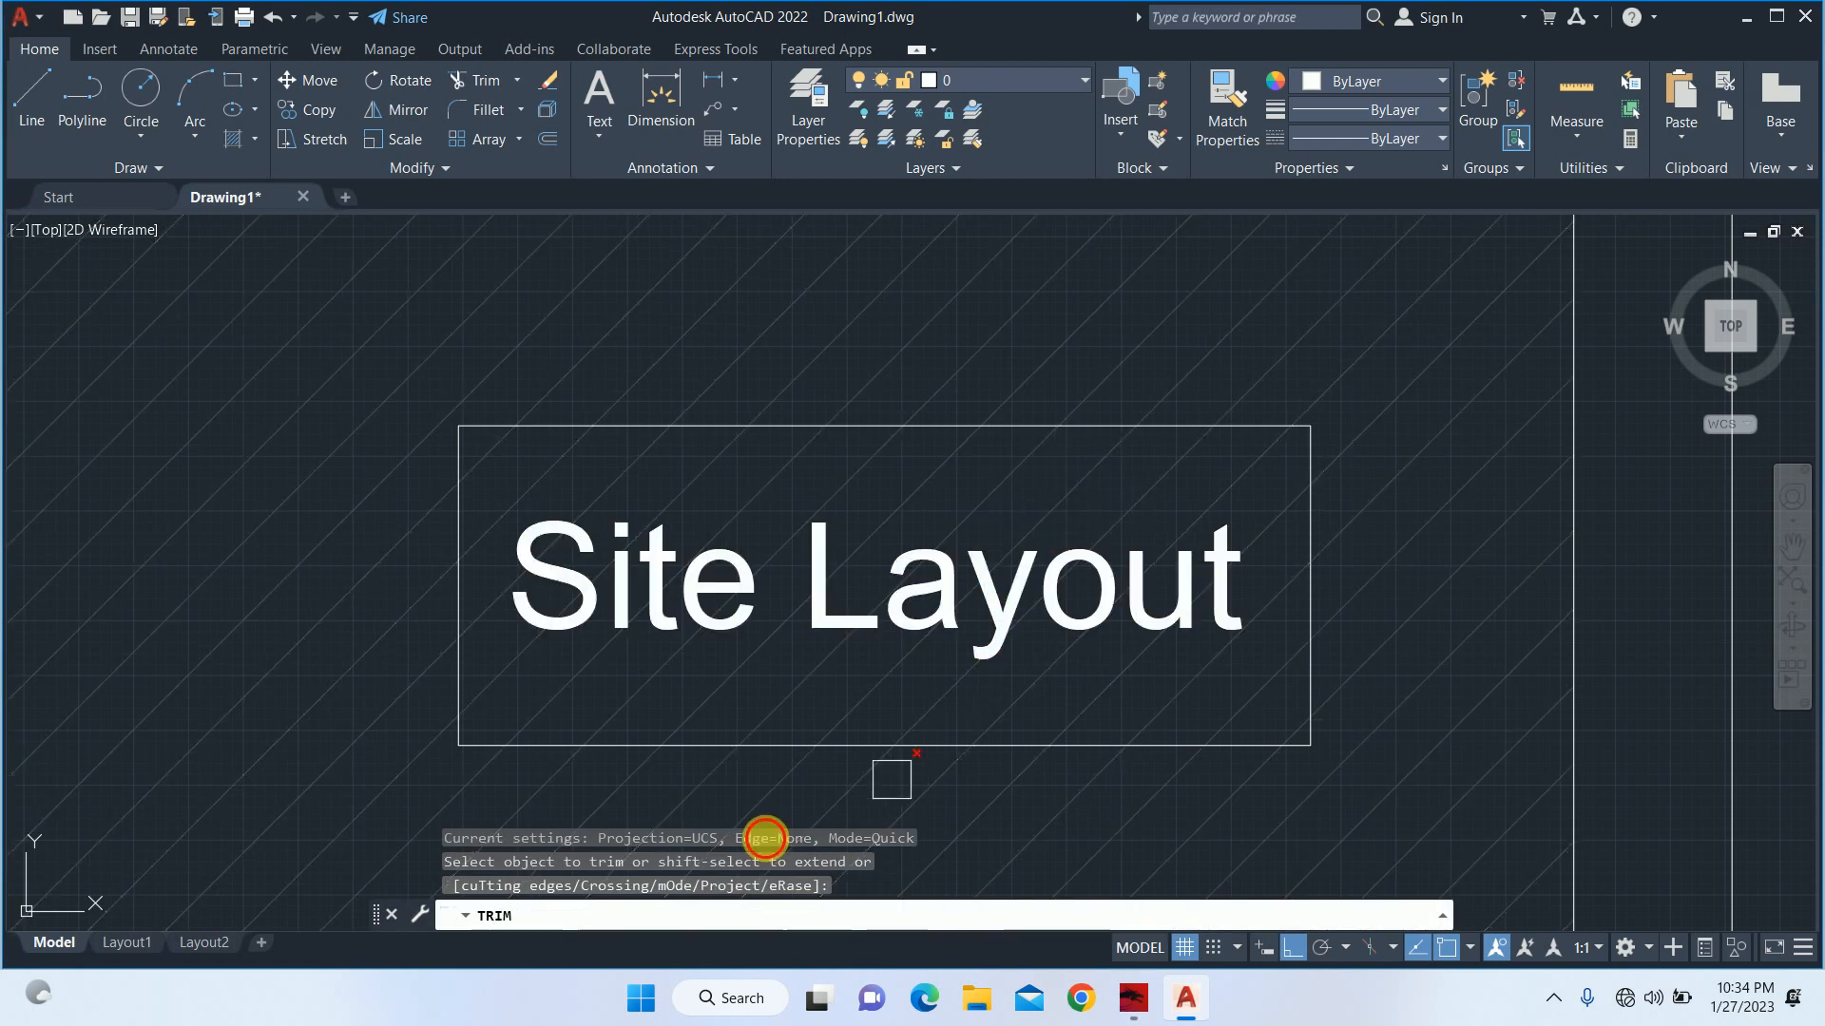
key(Escape)
key(Escape)
scroll(807, 688, down, 2)
text(tr)
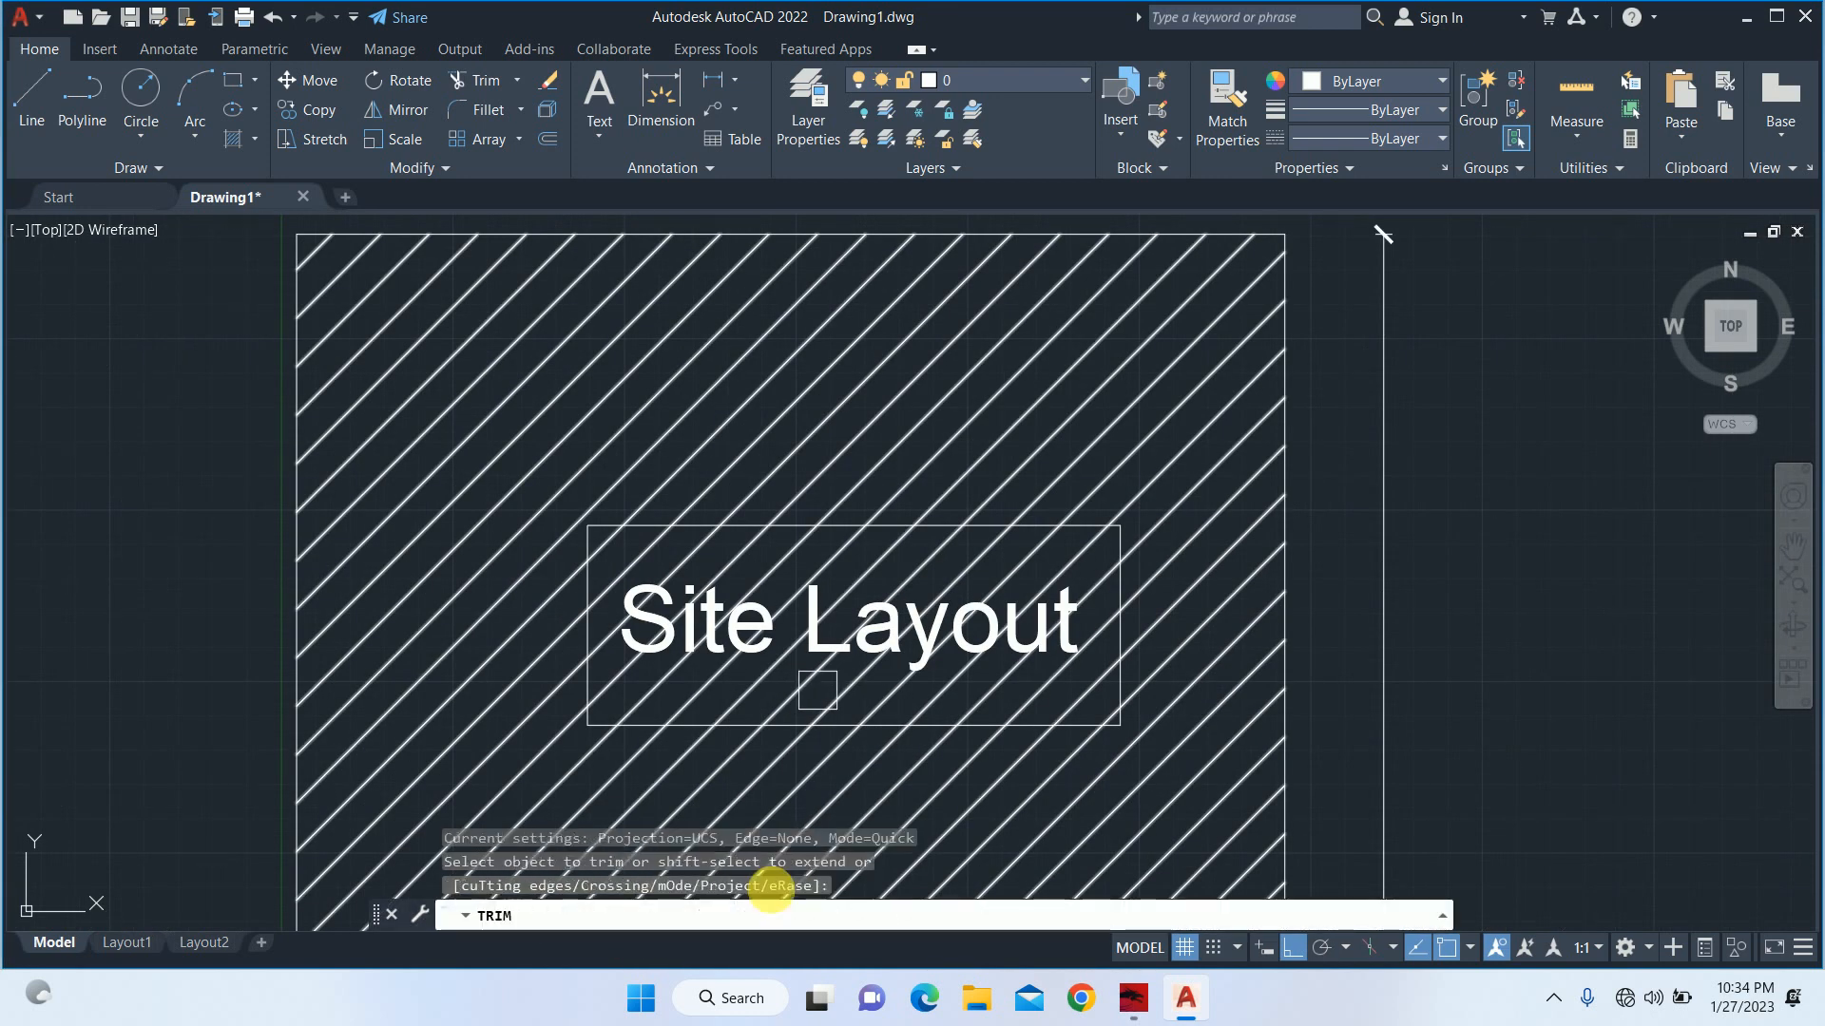
key(Return)
scroll(793, 692, down, 5)
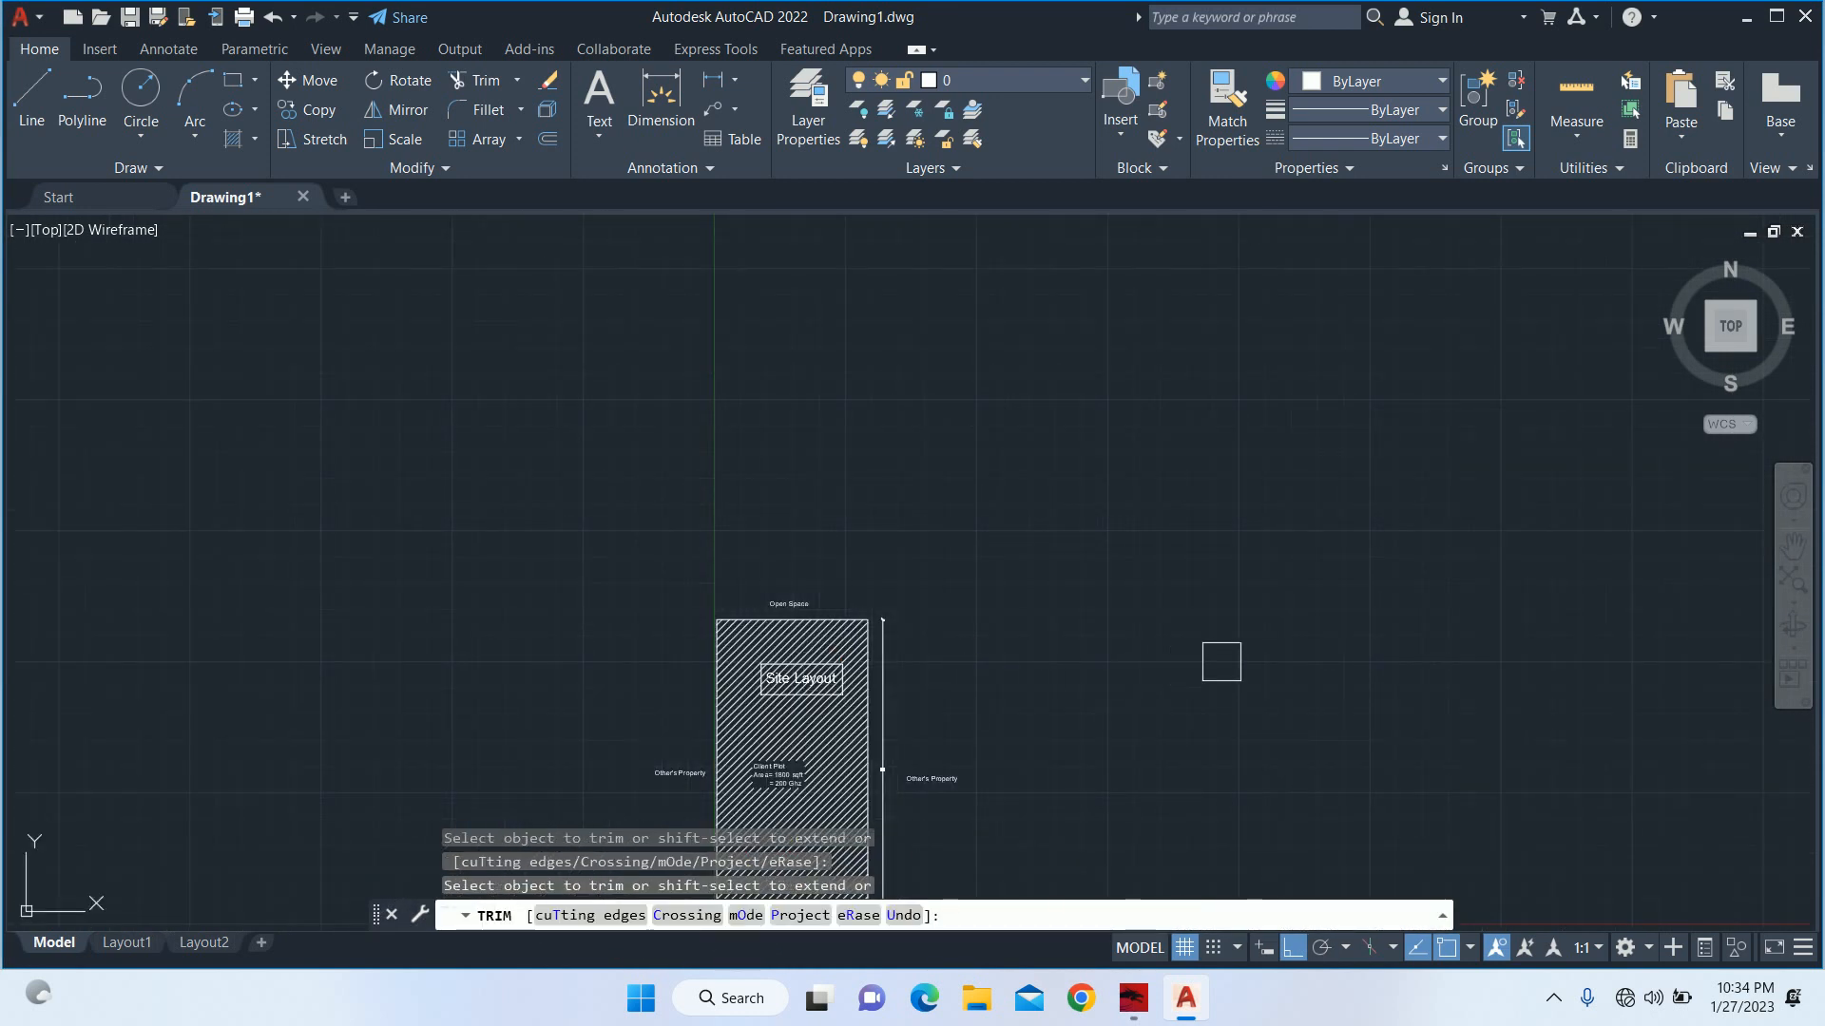
click(753, 883)
key(Escape)
key(Escape)
Switch the Trim mode option to Standard and leave the command.
scroll(974, 752, down, 2)
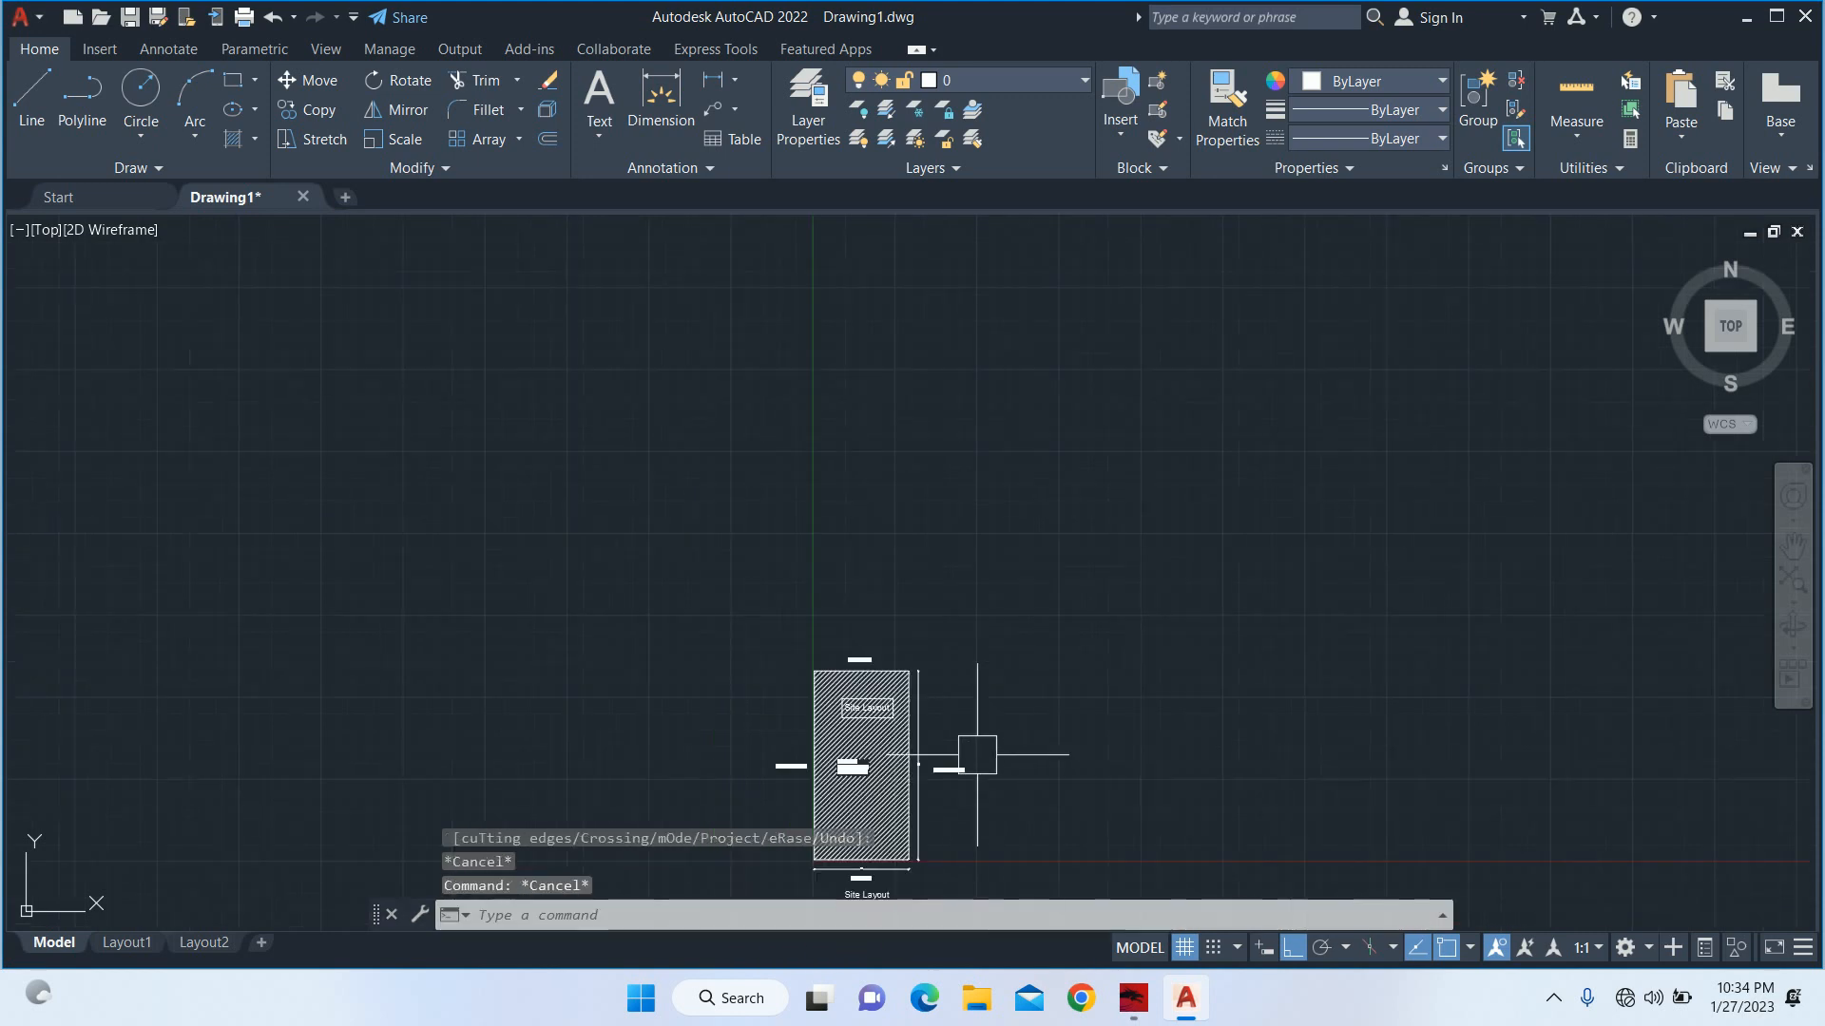
mouse_move(954, 726)
middle_down()
mouse_move(855, 432)
mouse_move(818, 392)
middle_up()
key(Return)
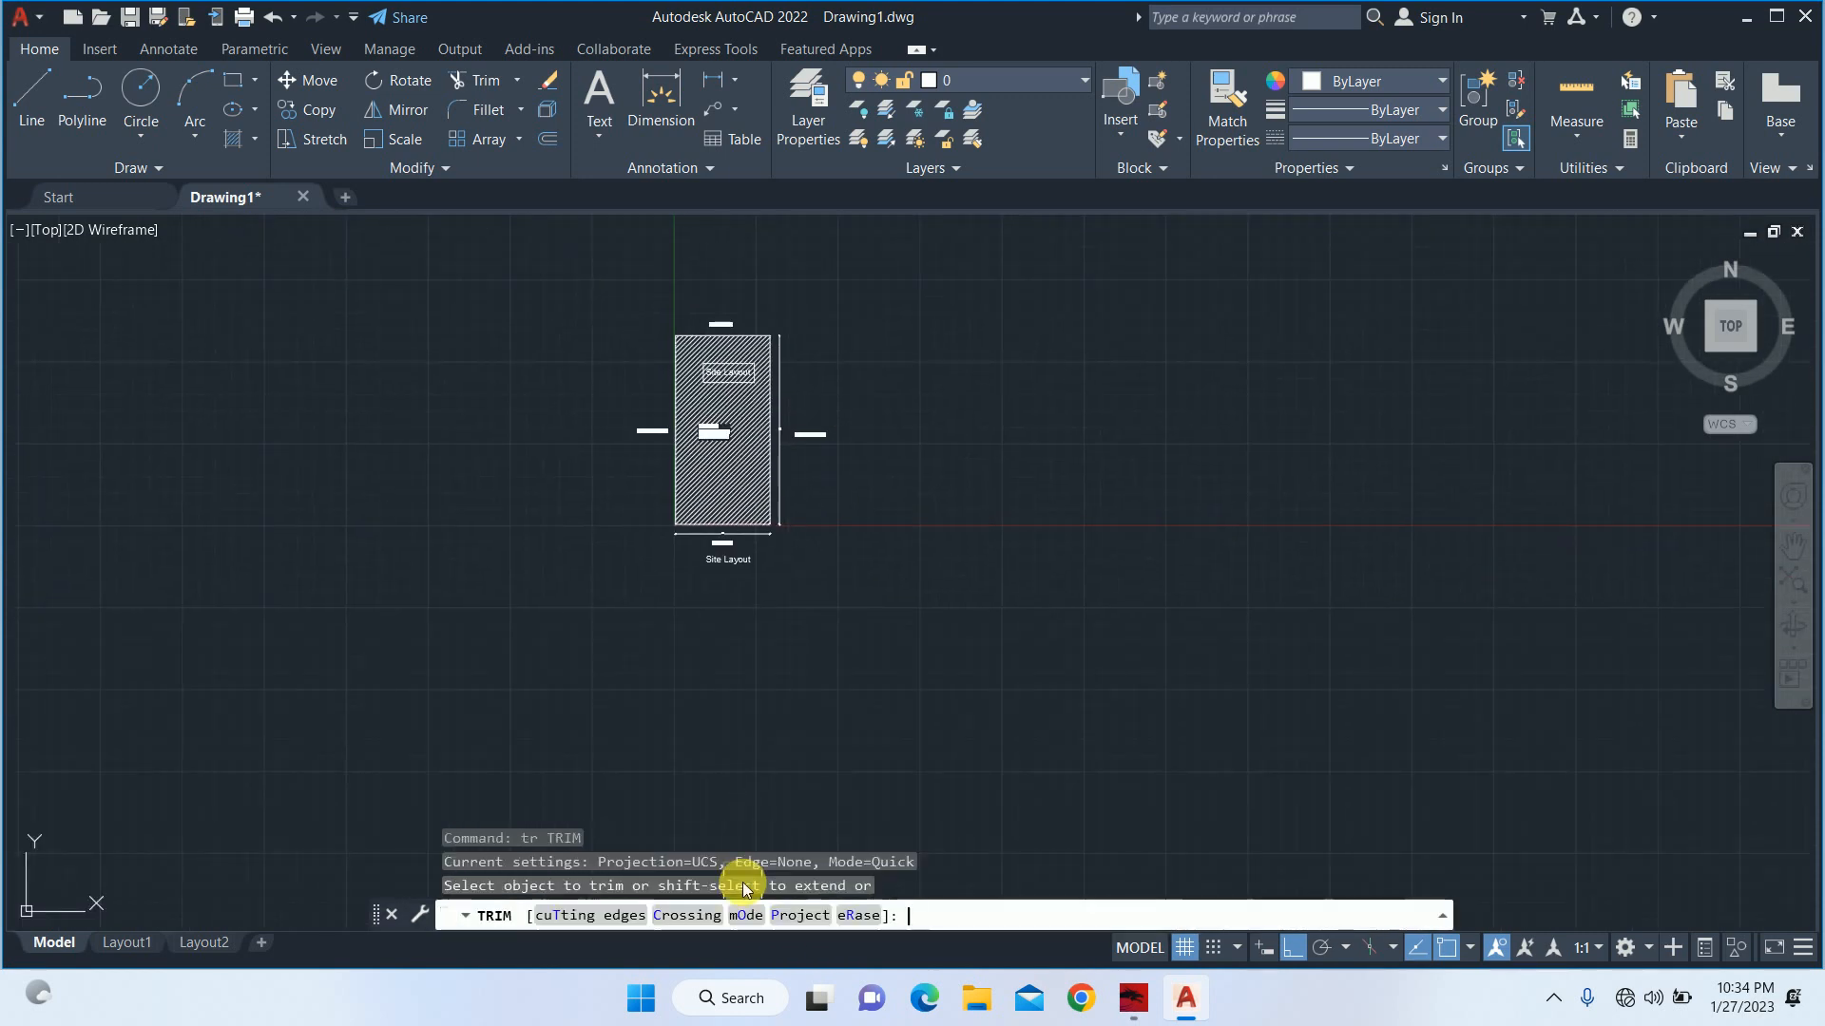
click(747, 915)
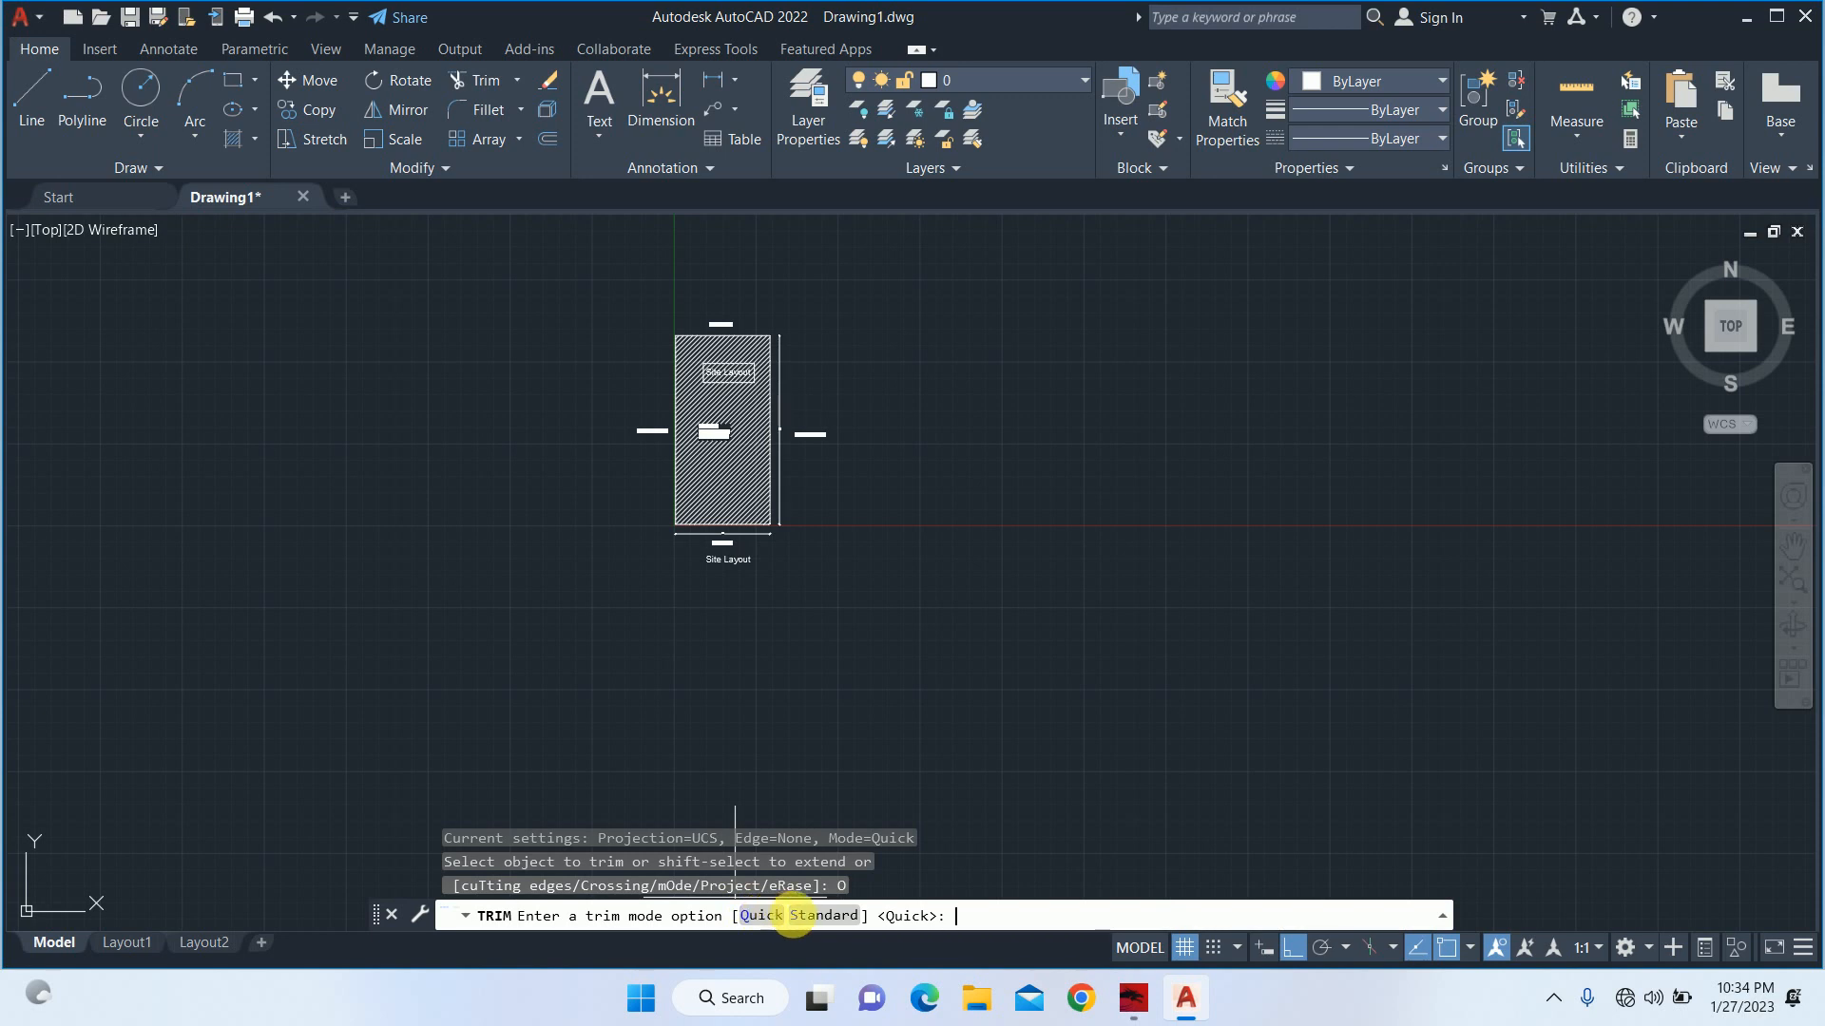
click(804, 916)
click(746, 514)
scroll(745, 348, up, 2)
scroll(732, 416, up, 4)
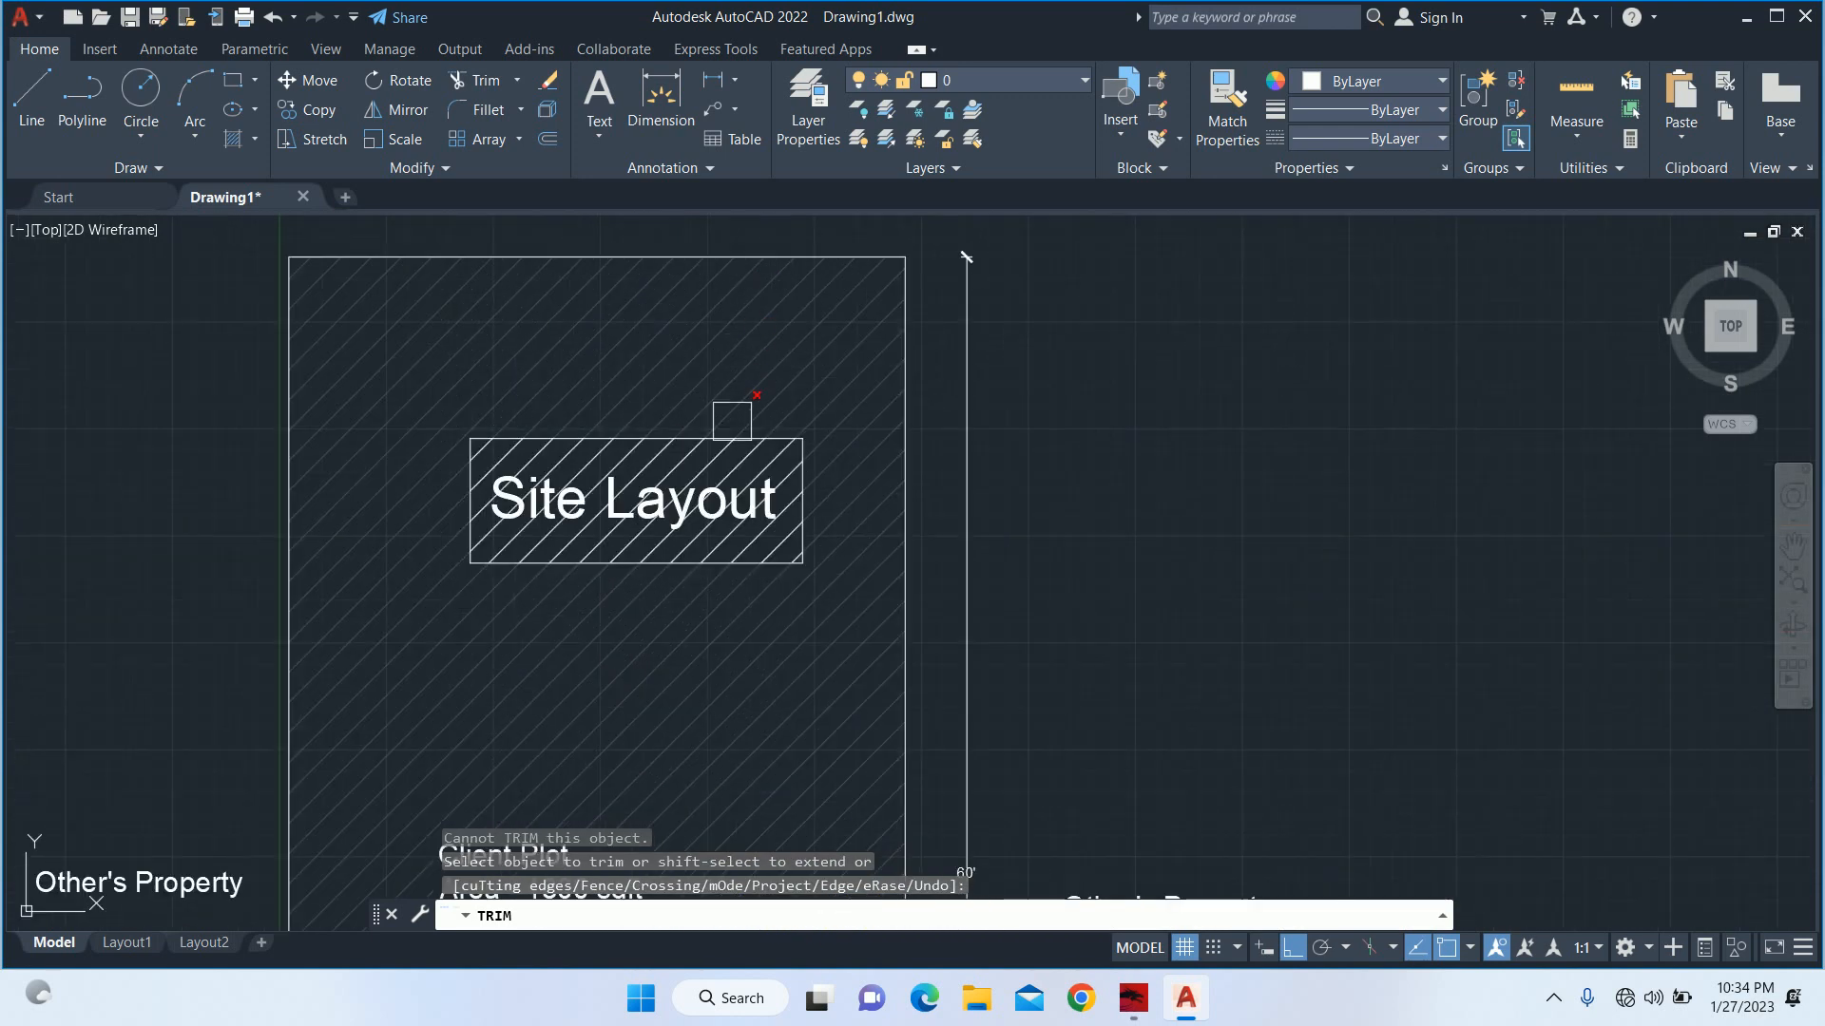
scroll(724, 435, up, 3)
key(Escape)
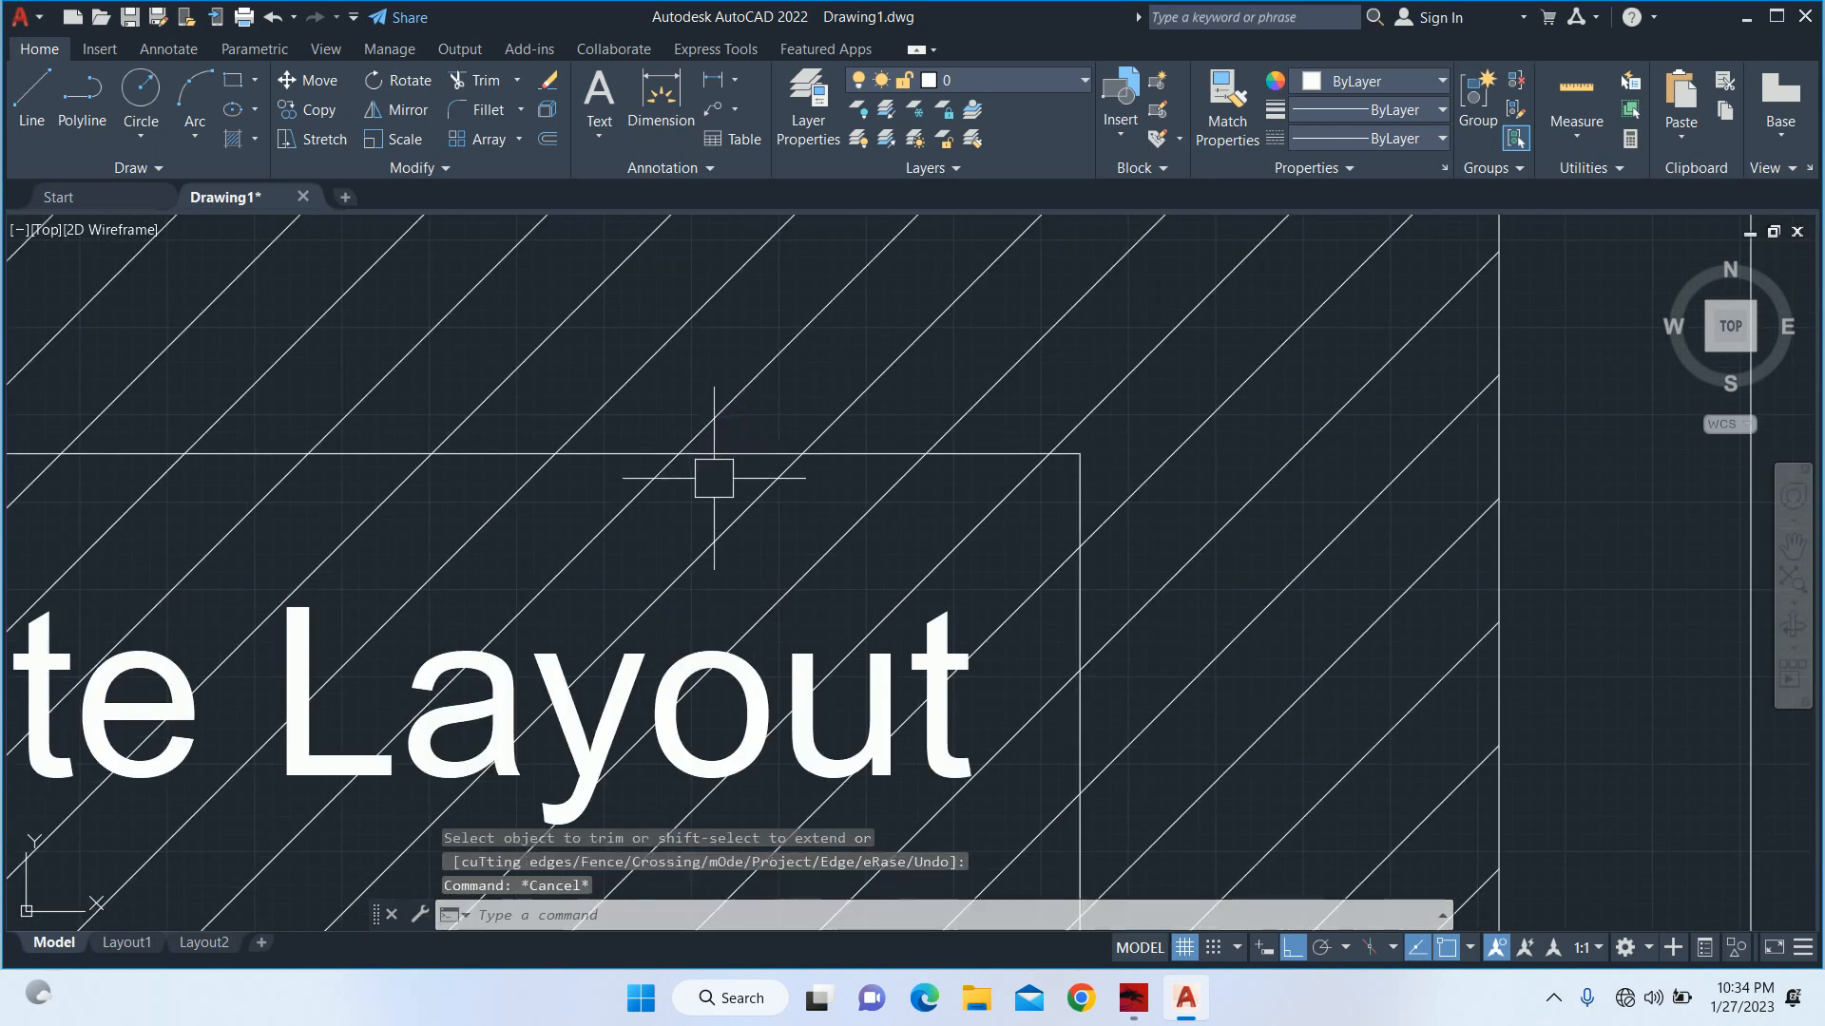
Try to trim the hatch inside the text rectangle in Standard mode, with the rectangle as cutting edge.
key(Return)
click(725, 464)
scroll(731, 469, down, 3)
scroll(731, 469, up, 3)
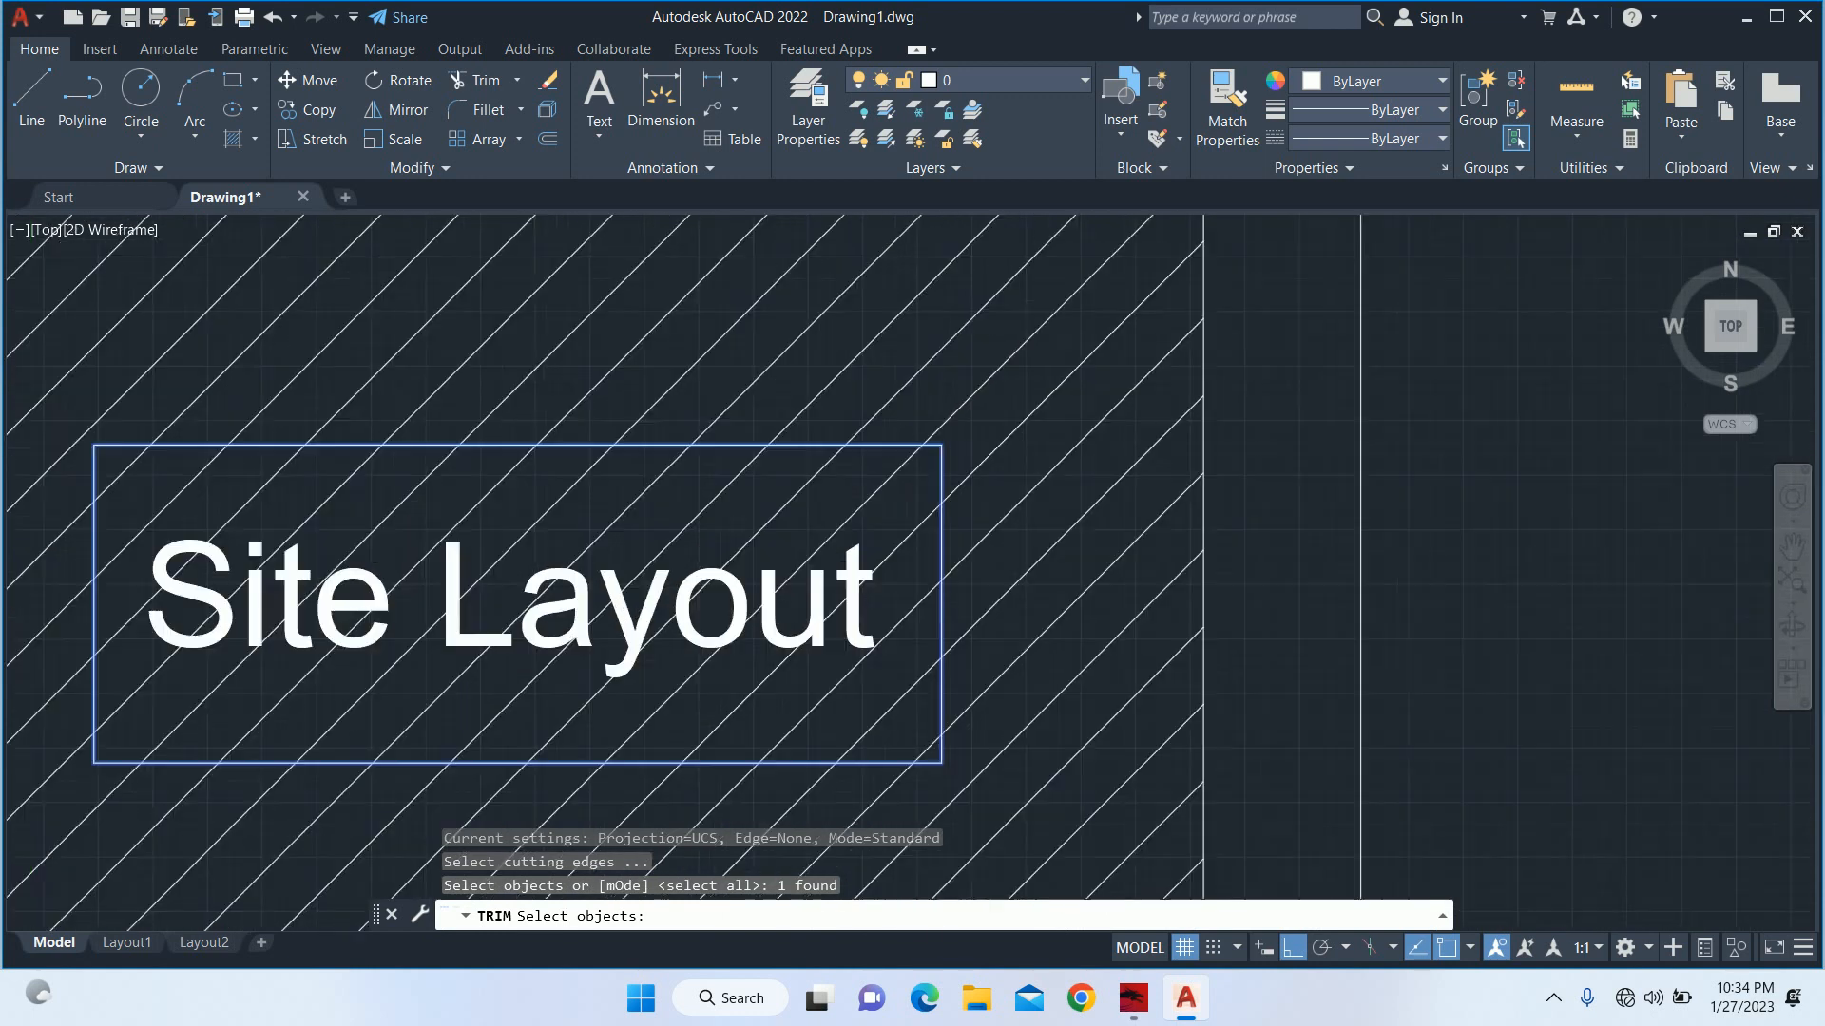
key(Return)
scroll(730, 480, down, 1)
click(732, 479)
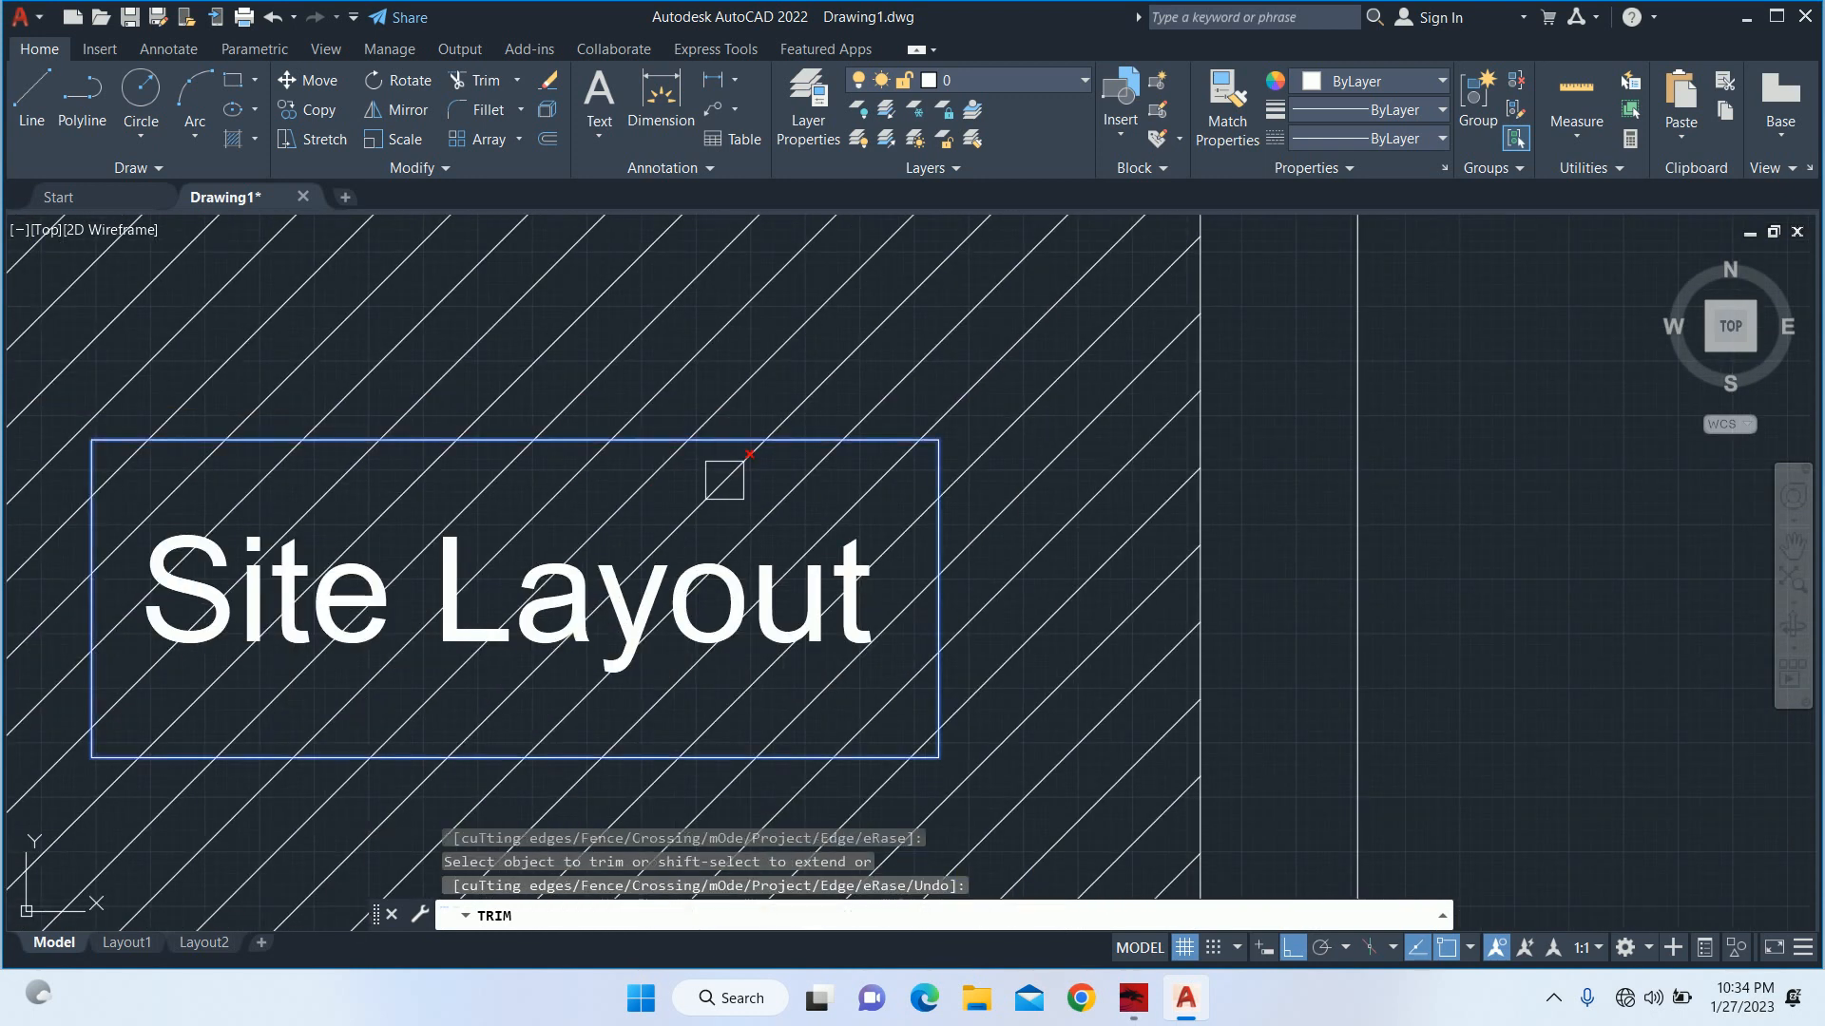
key(Return)
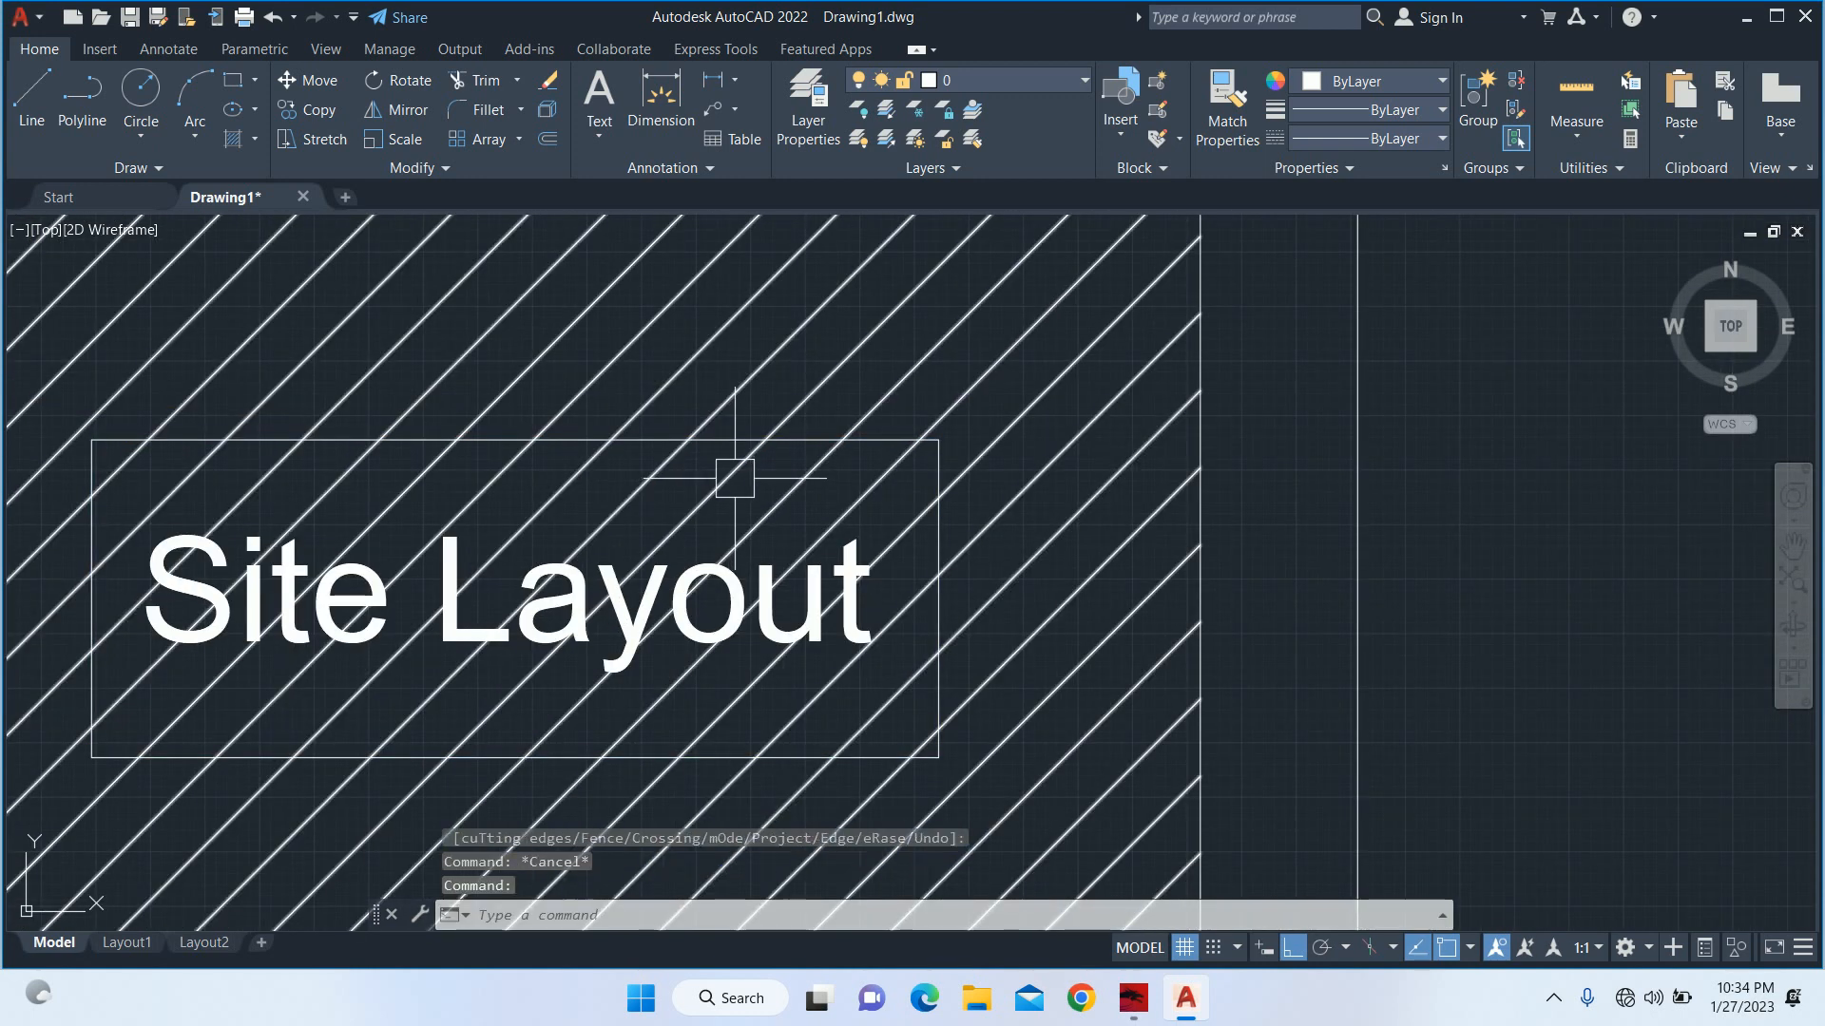
click(751, 476)
key(Escape)
scroll(799, 440, up, 6)
click(808, 427)
click(783, 378)
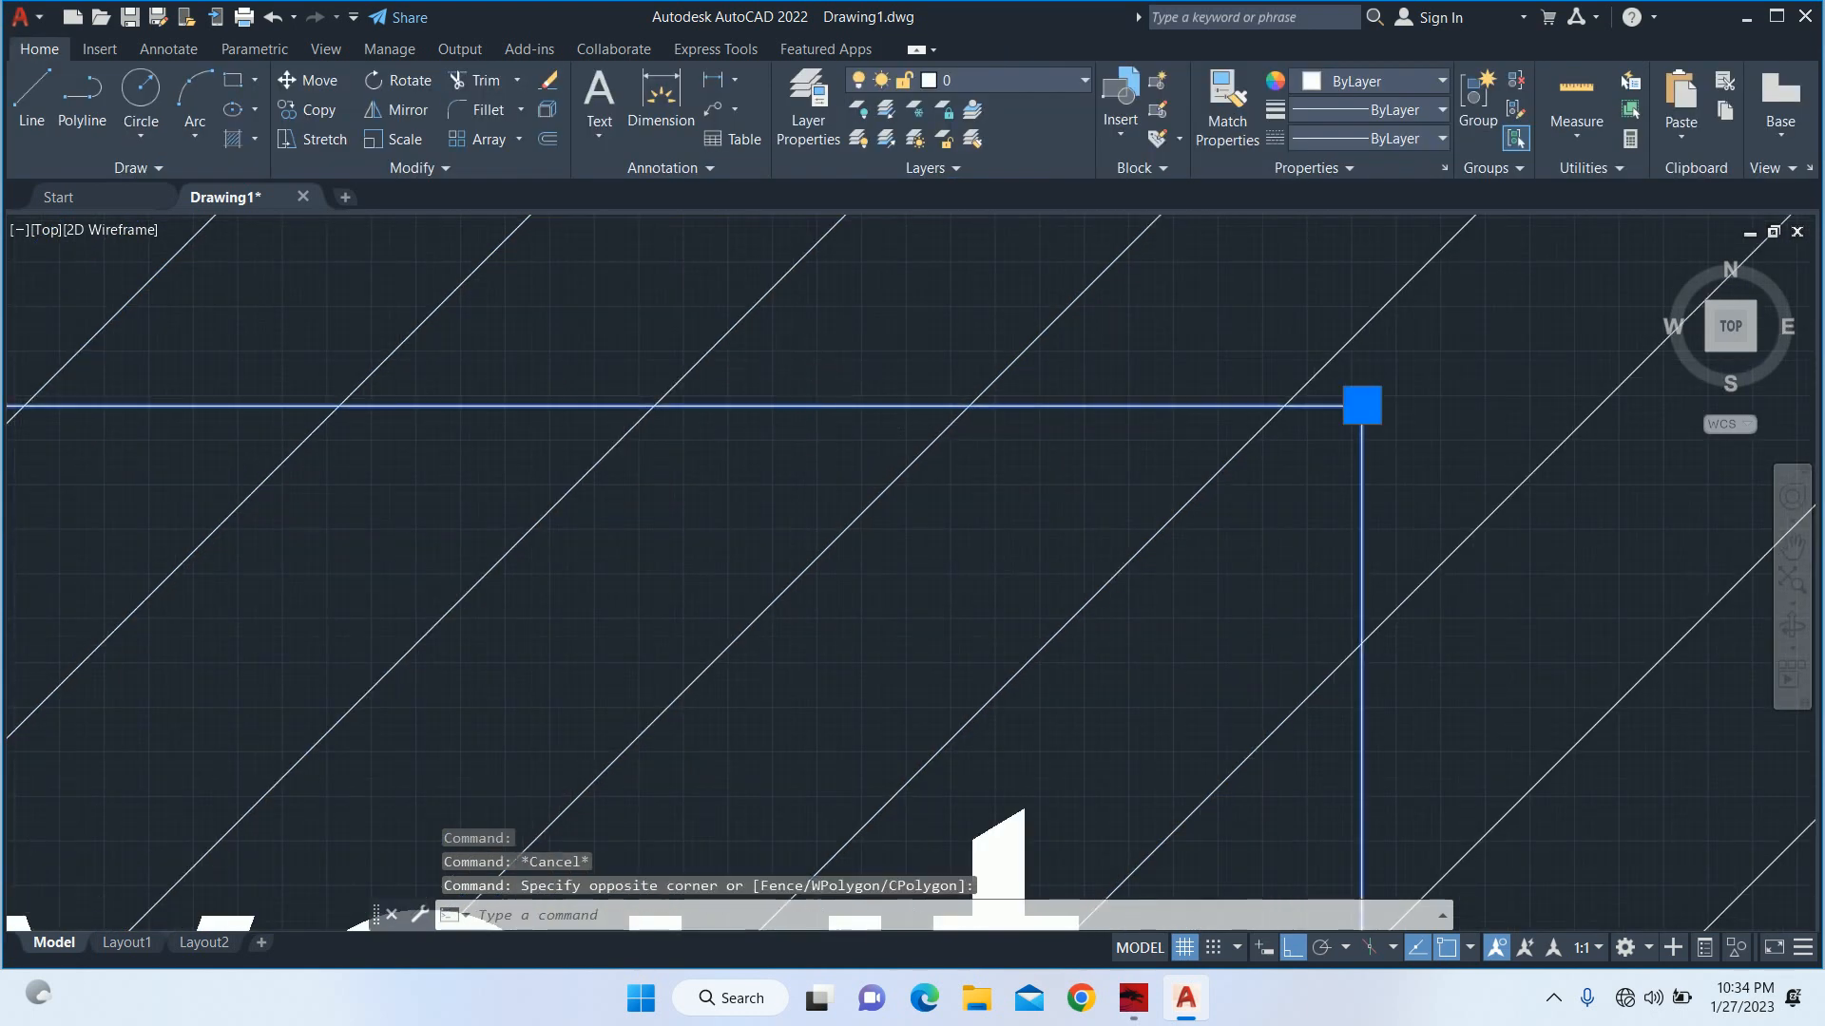
scroll(782, 378, down, 6)
key(Escape)
Try to trim the hatch inside the text rectangle in Standard mode, with all objects as cutting edges.
text(tr)
key(Return)
scroll(783, 386, up, 6)
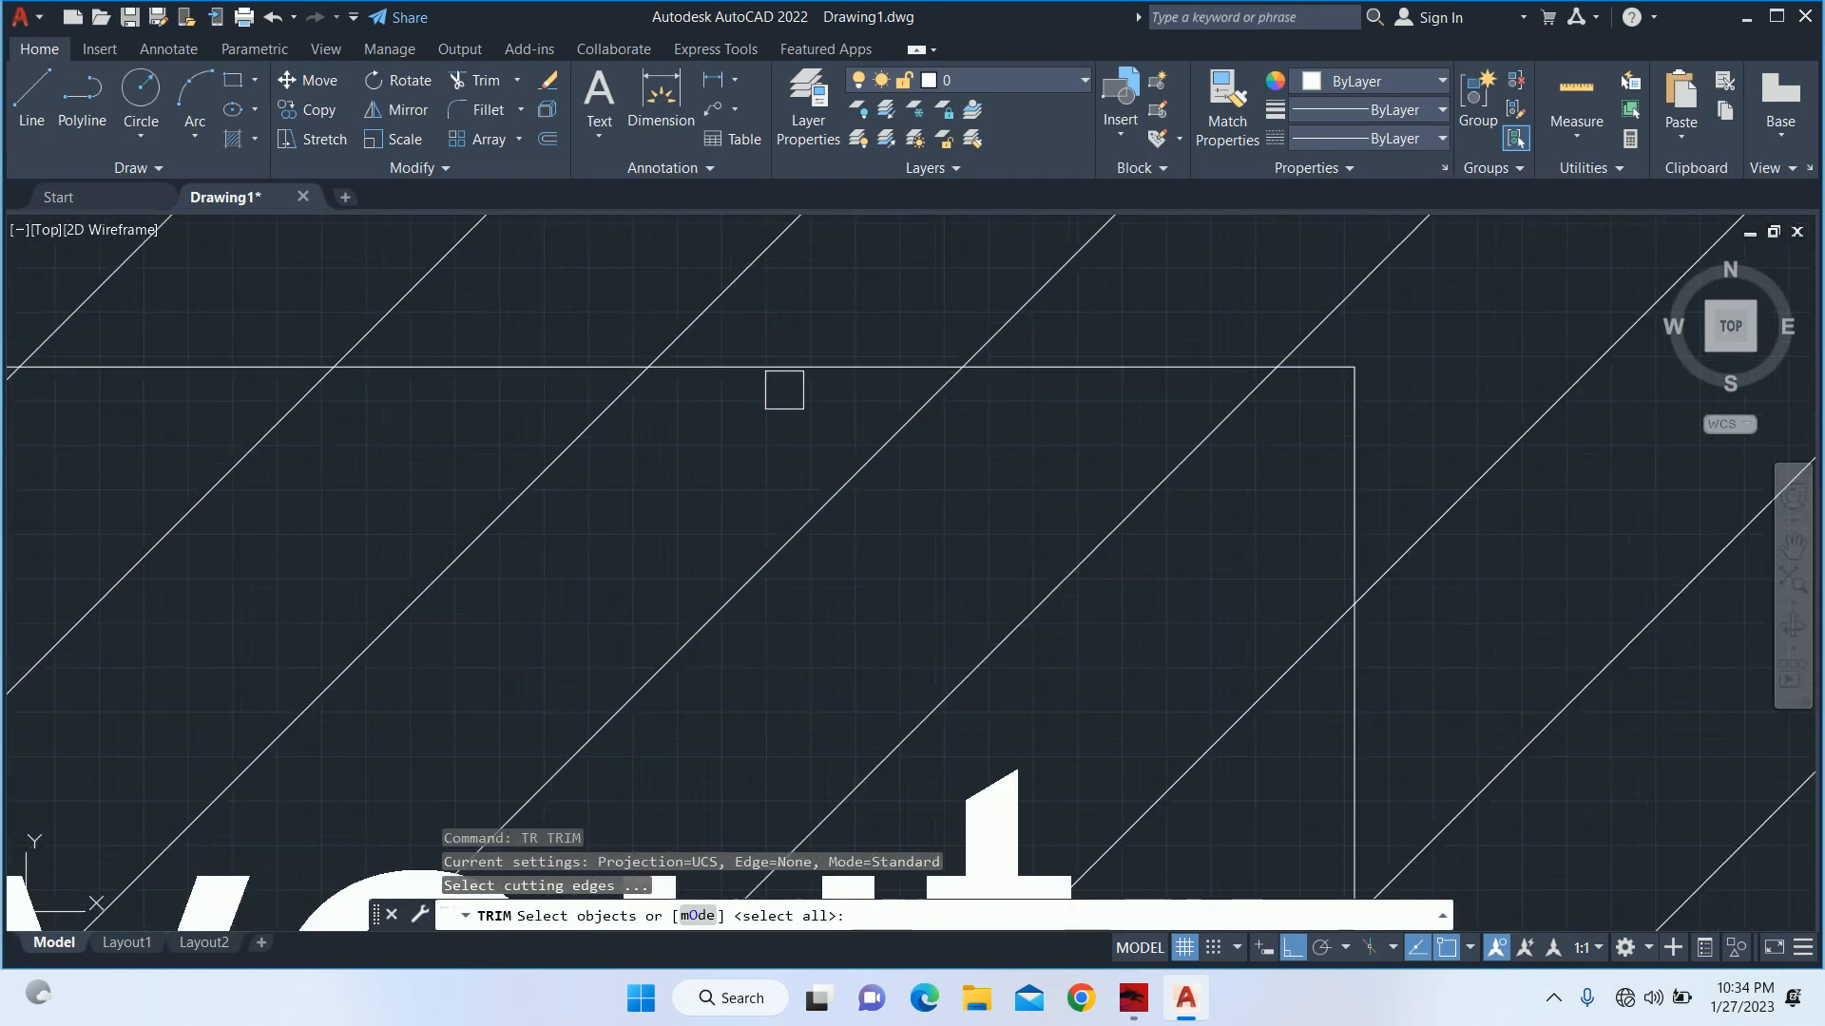
key(Return)
scroll(812, 372, down, 4)
scroll(835, 385, up, 2)
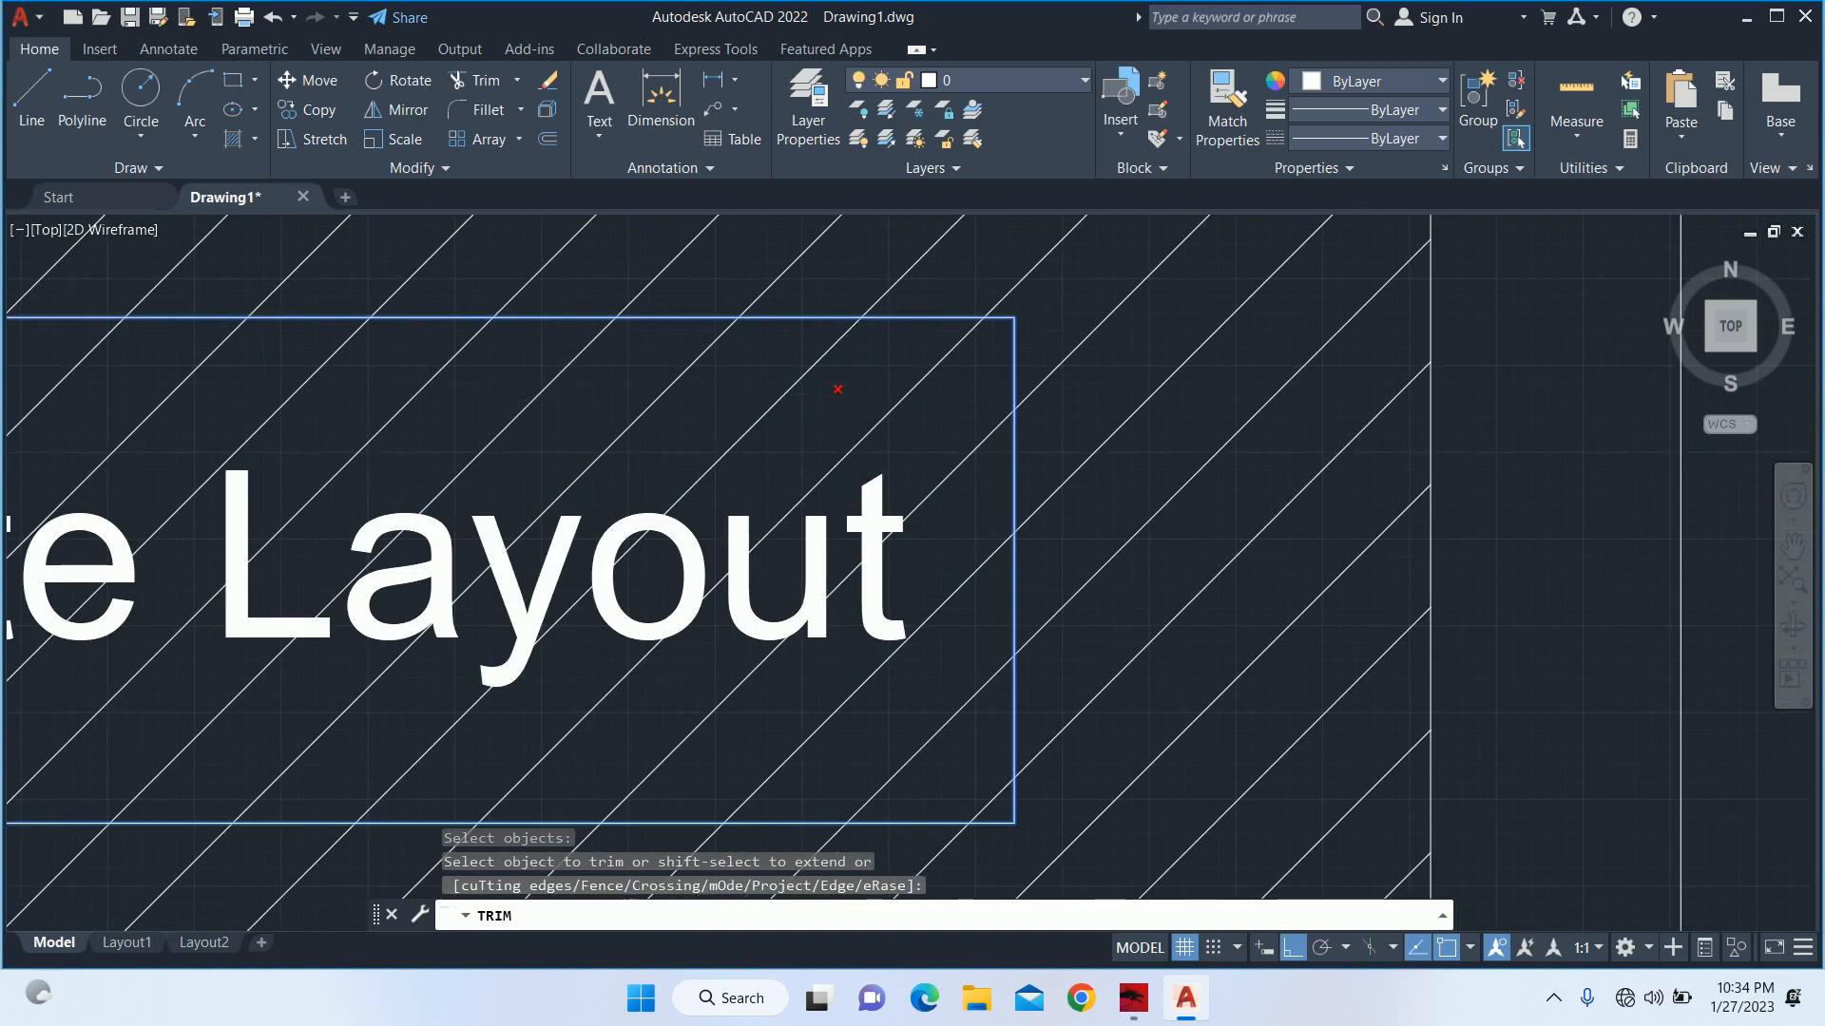
click(792, 399)
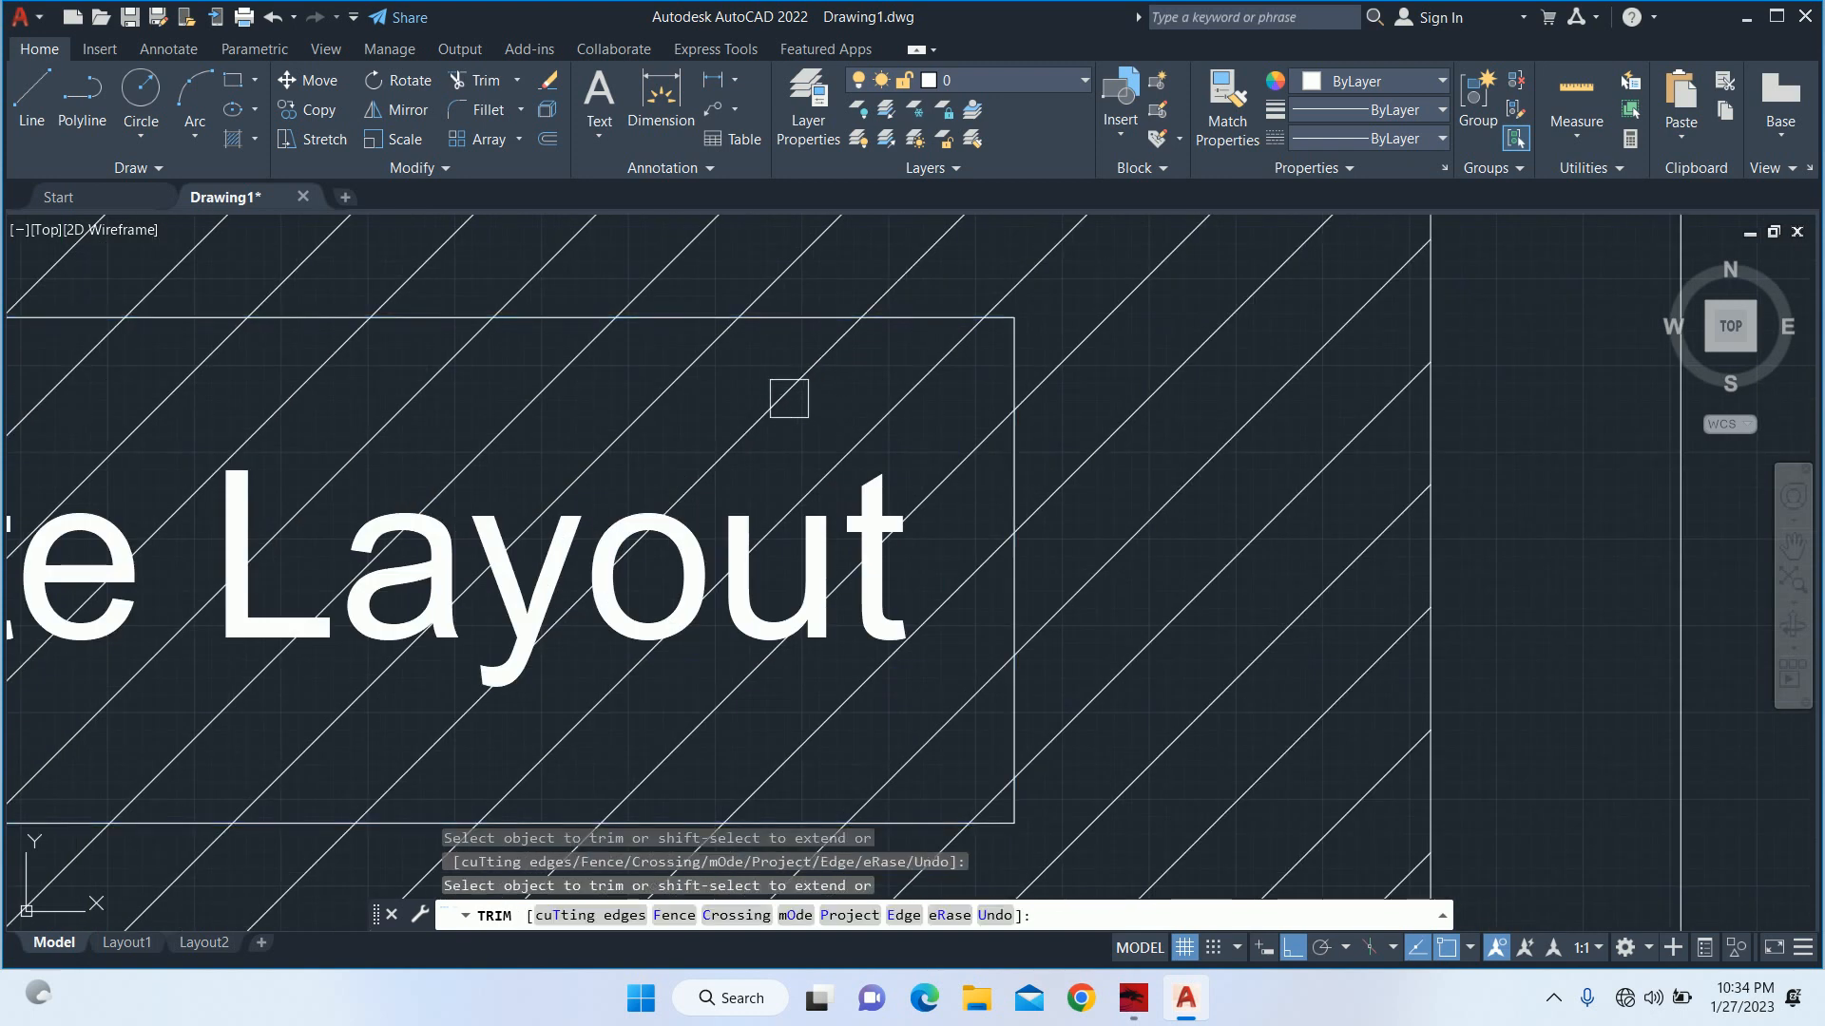
scroll(789, 398, down, 10)
key(Escape)
key(Escape)
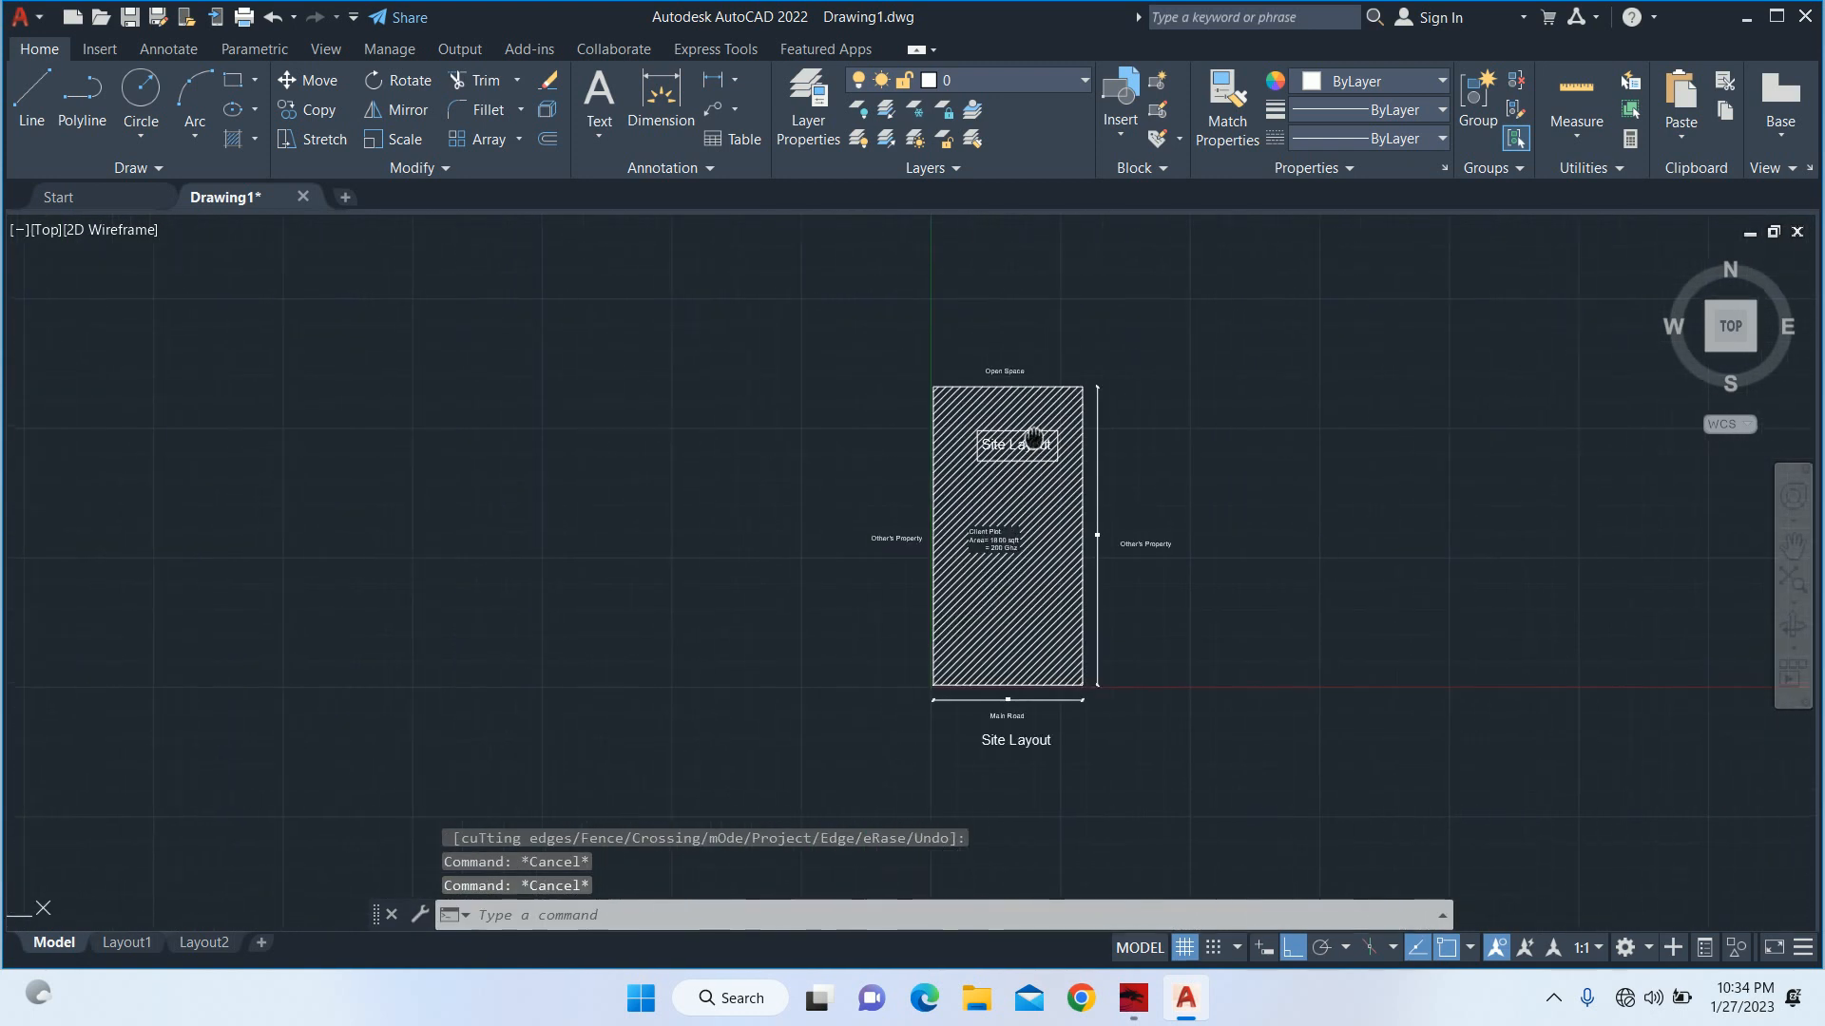
Erase the rectangle and the "Site Layout" copy that lie inside the hatched plot.
scroll(976, 513, up, 4)
click(952, 419)
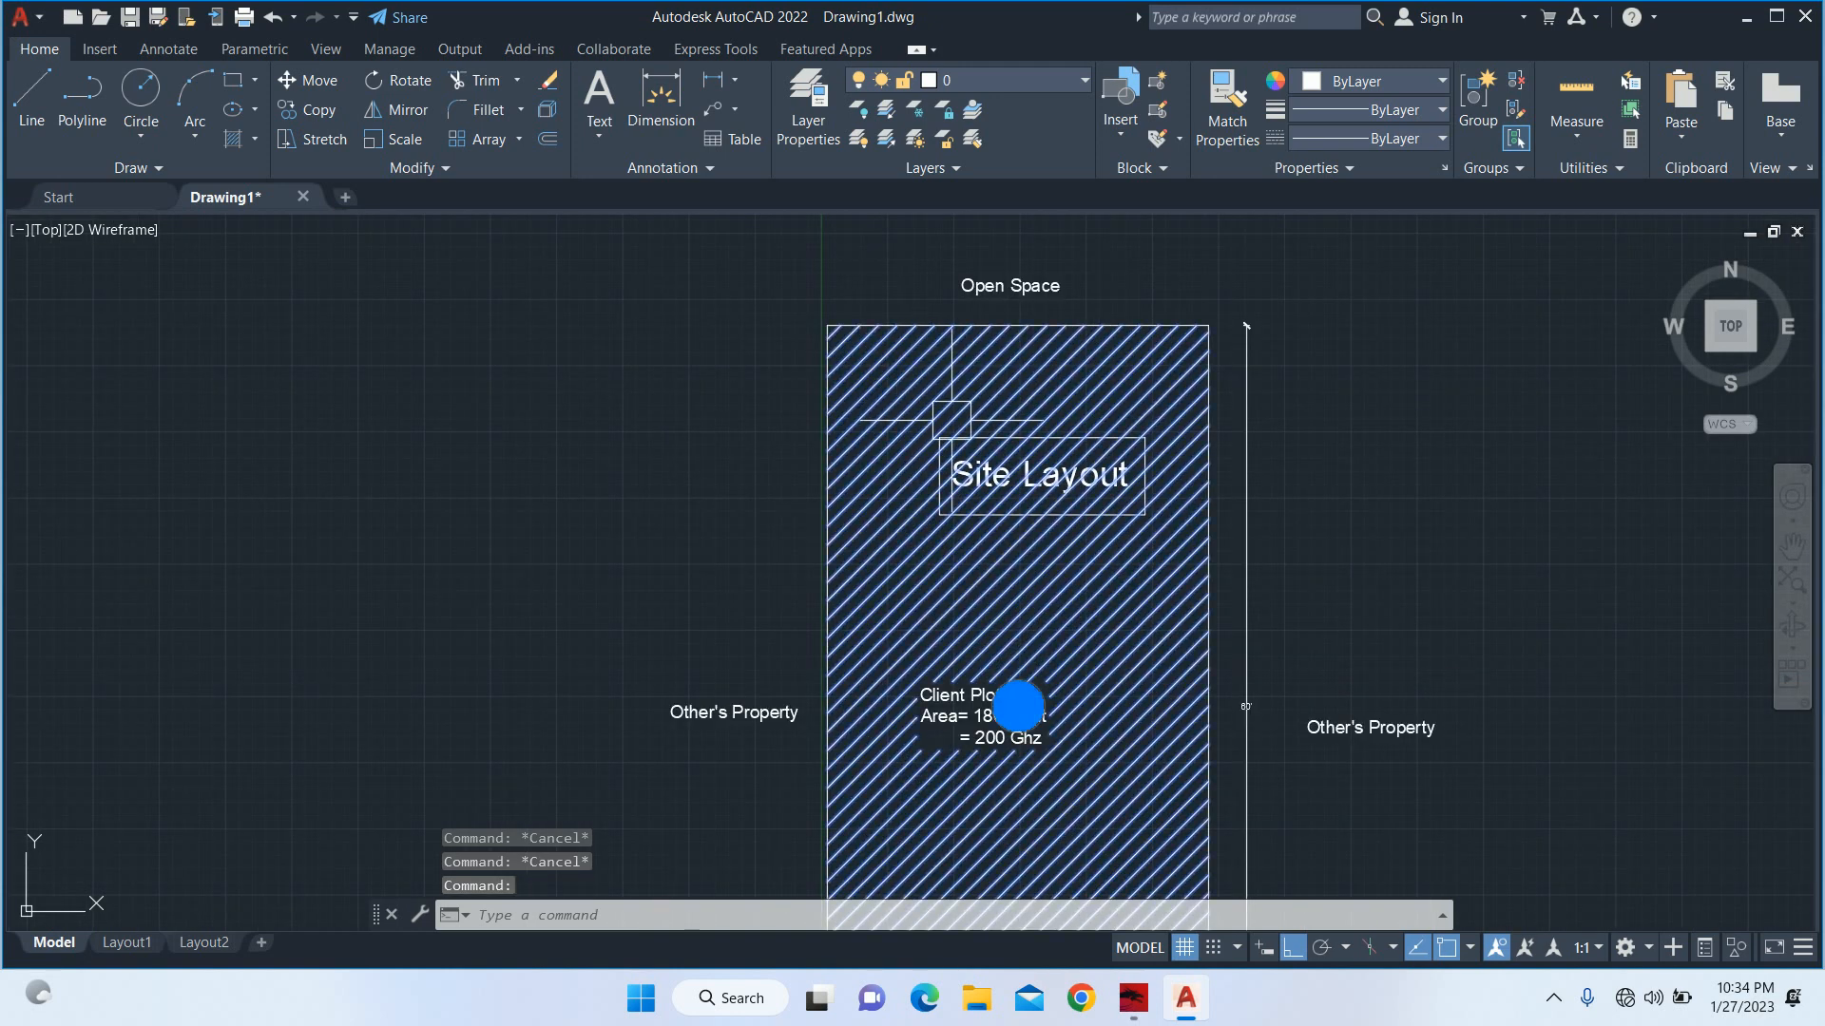
key(Escape)
key(Escape)
scroll(1153, 513, up, 6)
click(1165, 480)
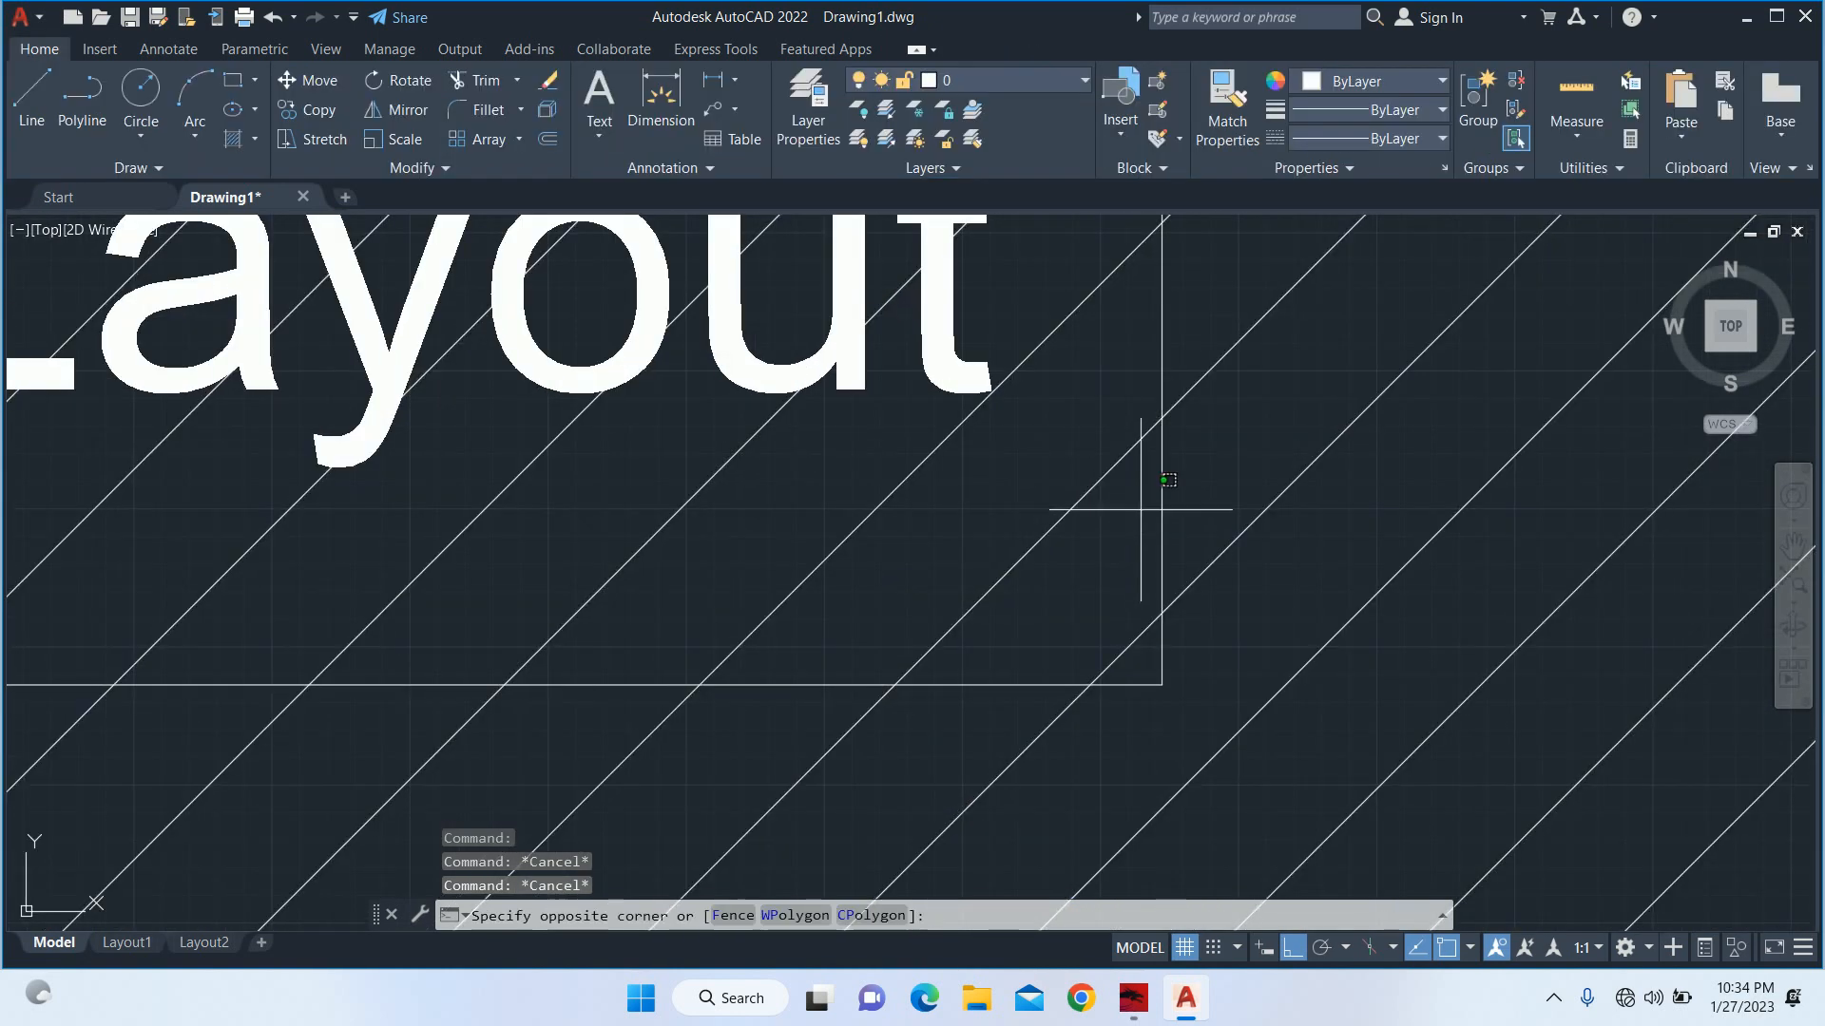
click(1152, 497)
key(Delete)
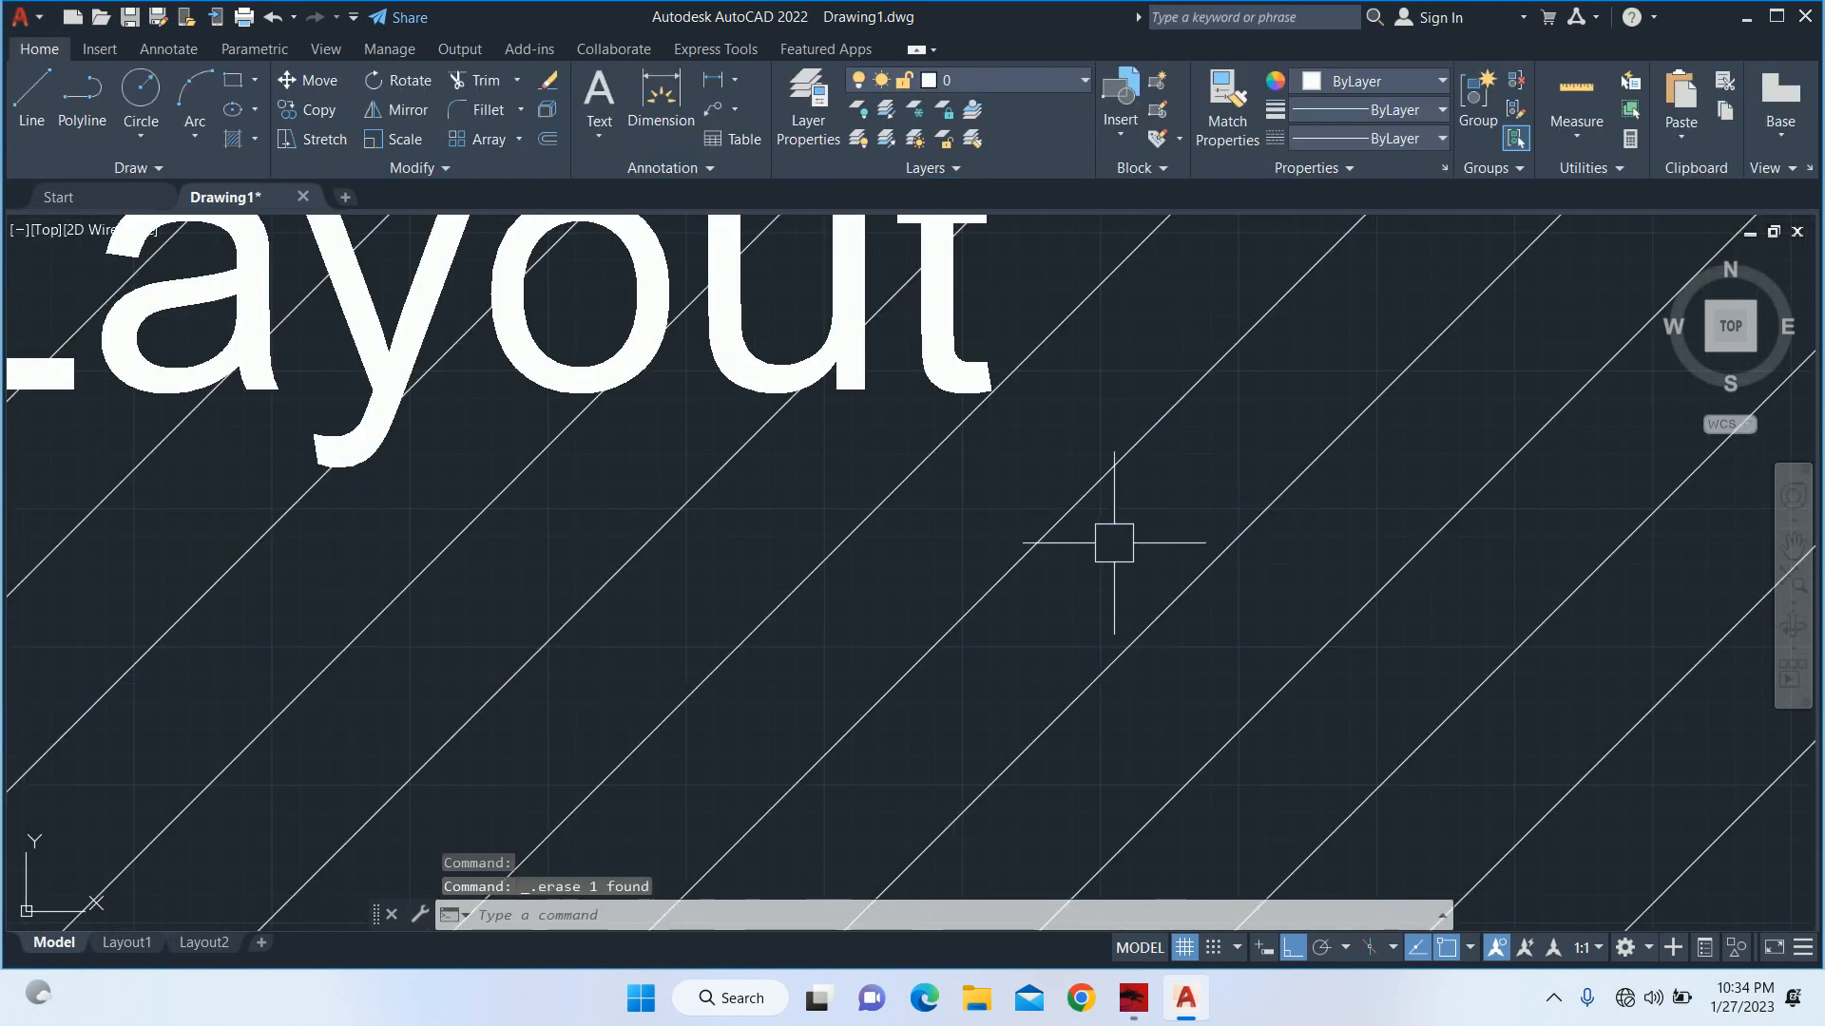
click(940, 366)
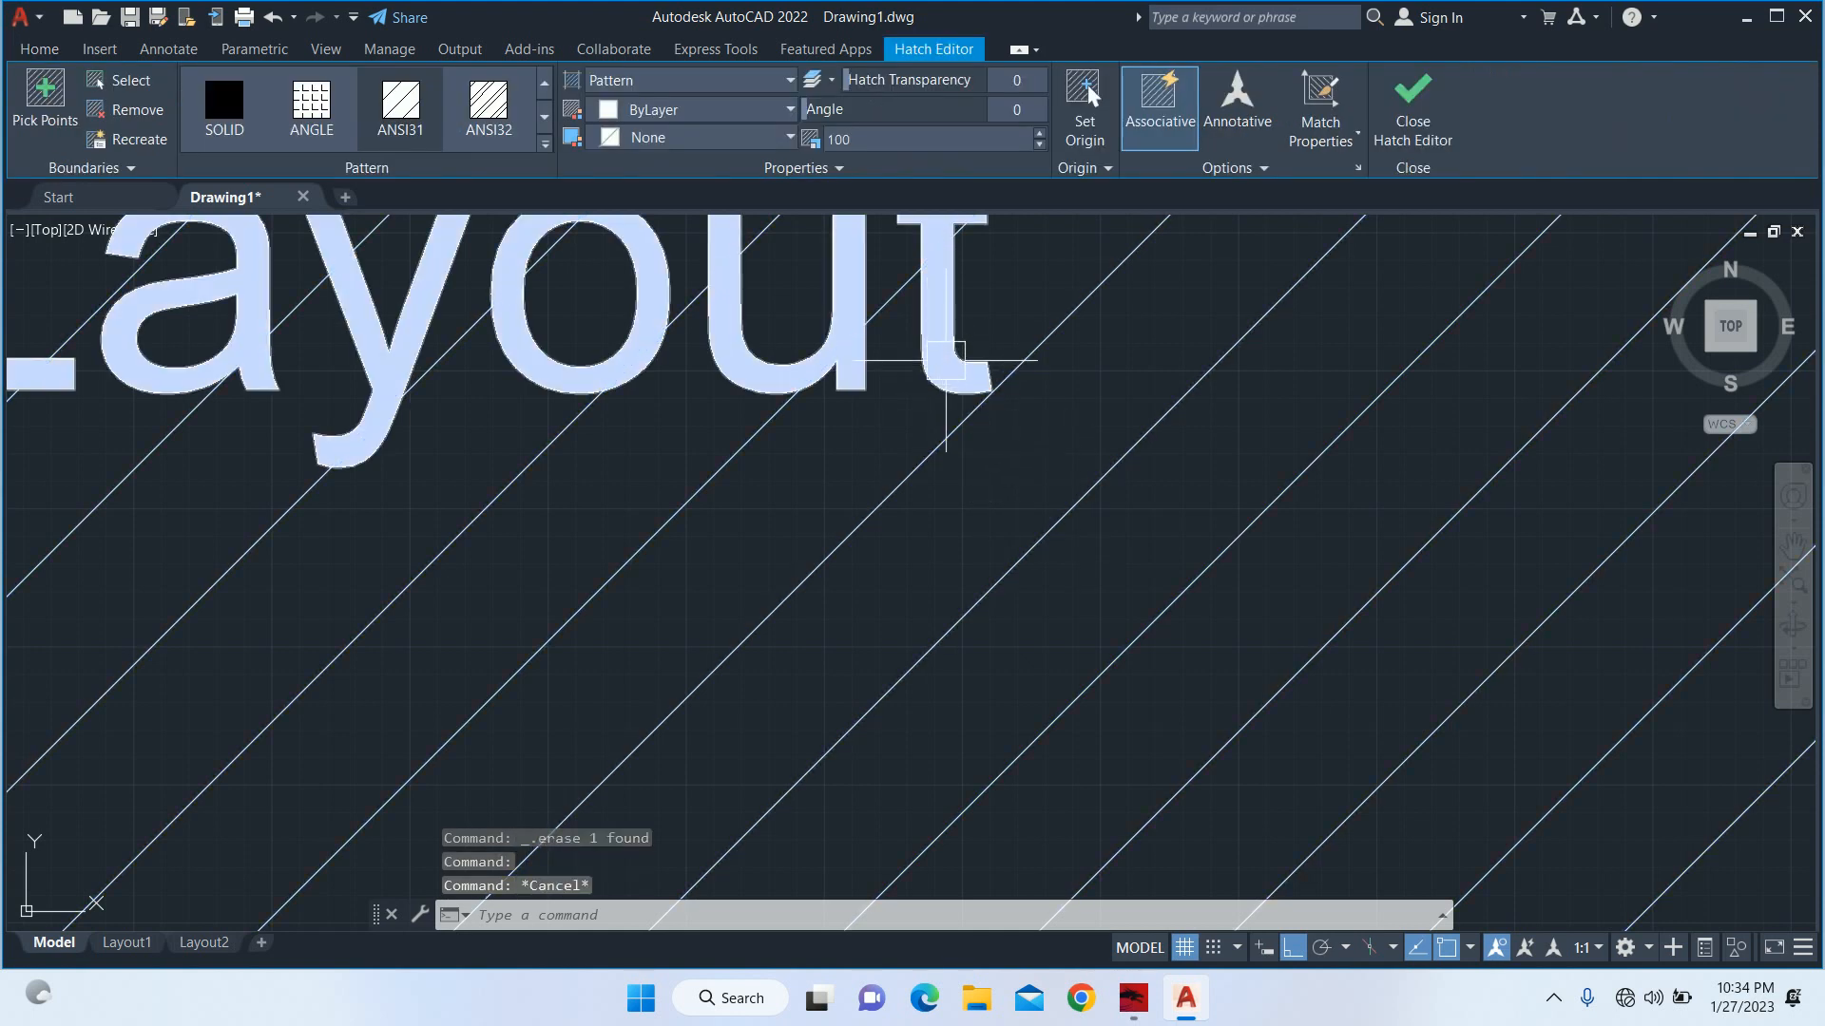
key(Escape)
scroll(941, 380, down, 8)
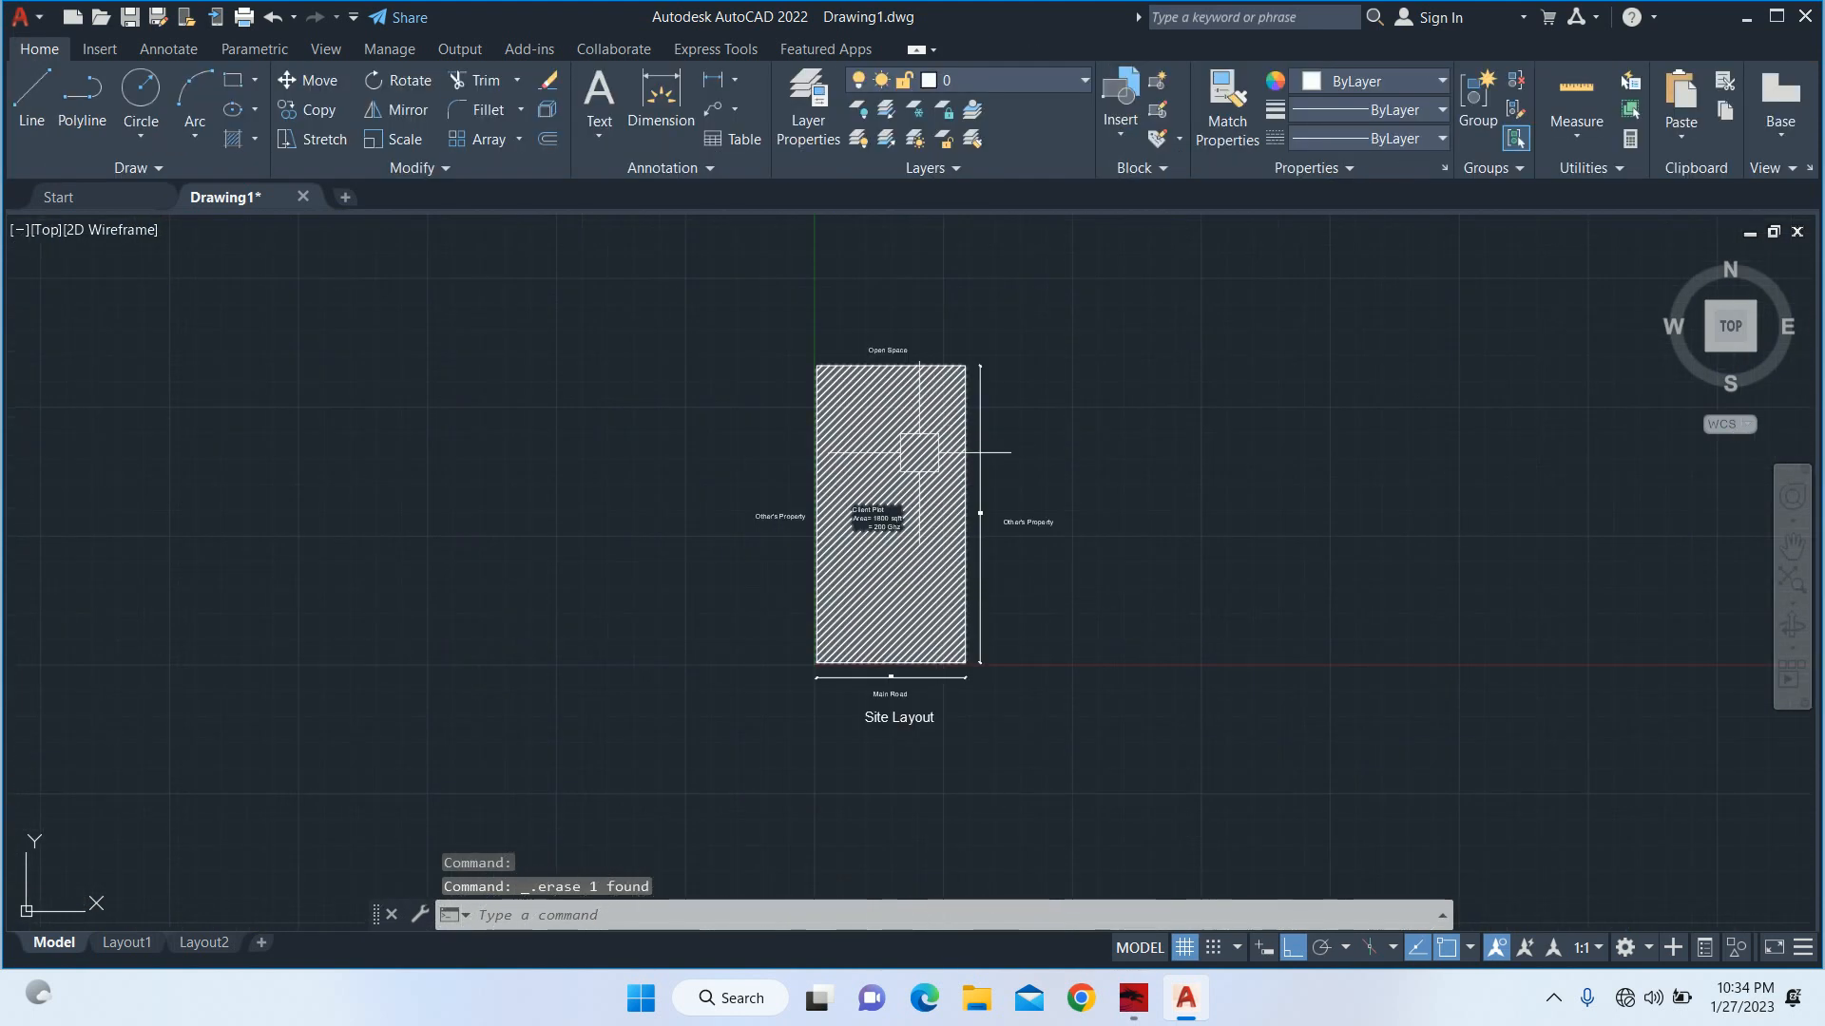
mouse_move(920, 408)
middle_down()
mouse_move(799, 393)
mouse_move(855, 419)
mouse_move(761, 419)
middle_up()
key(Escape)
key(Escape)
key(Escape)
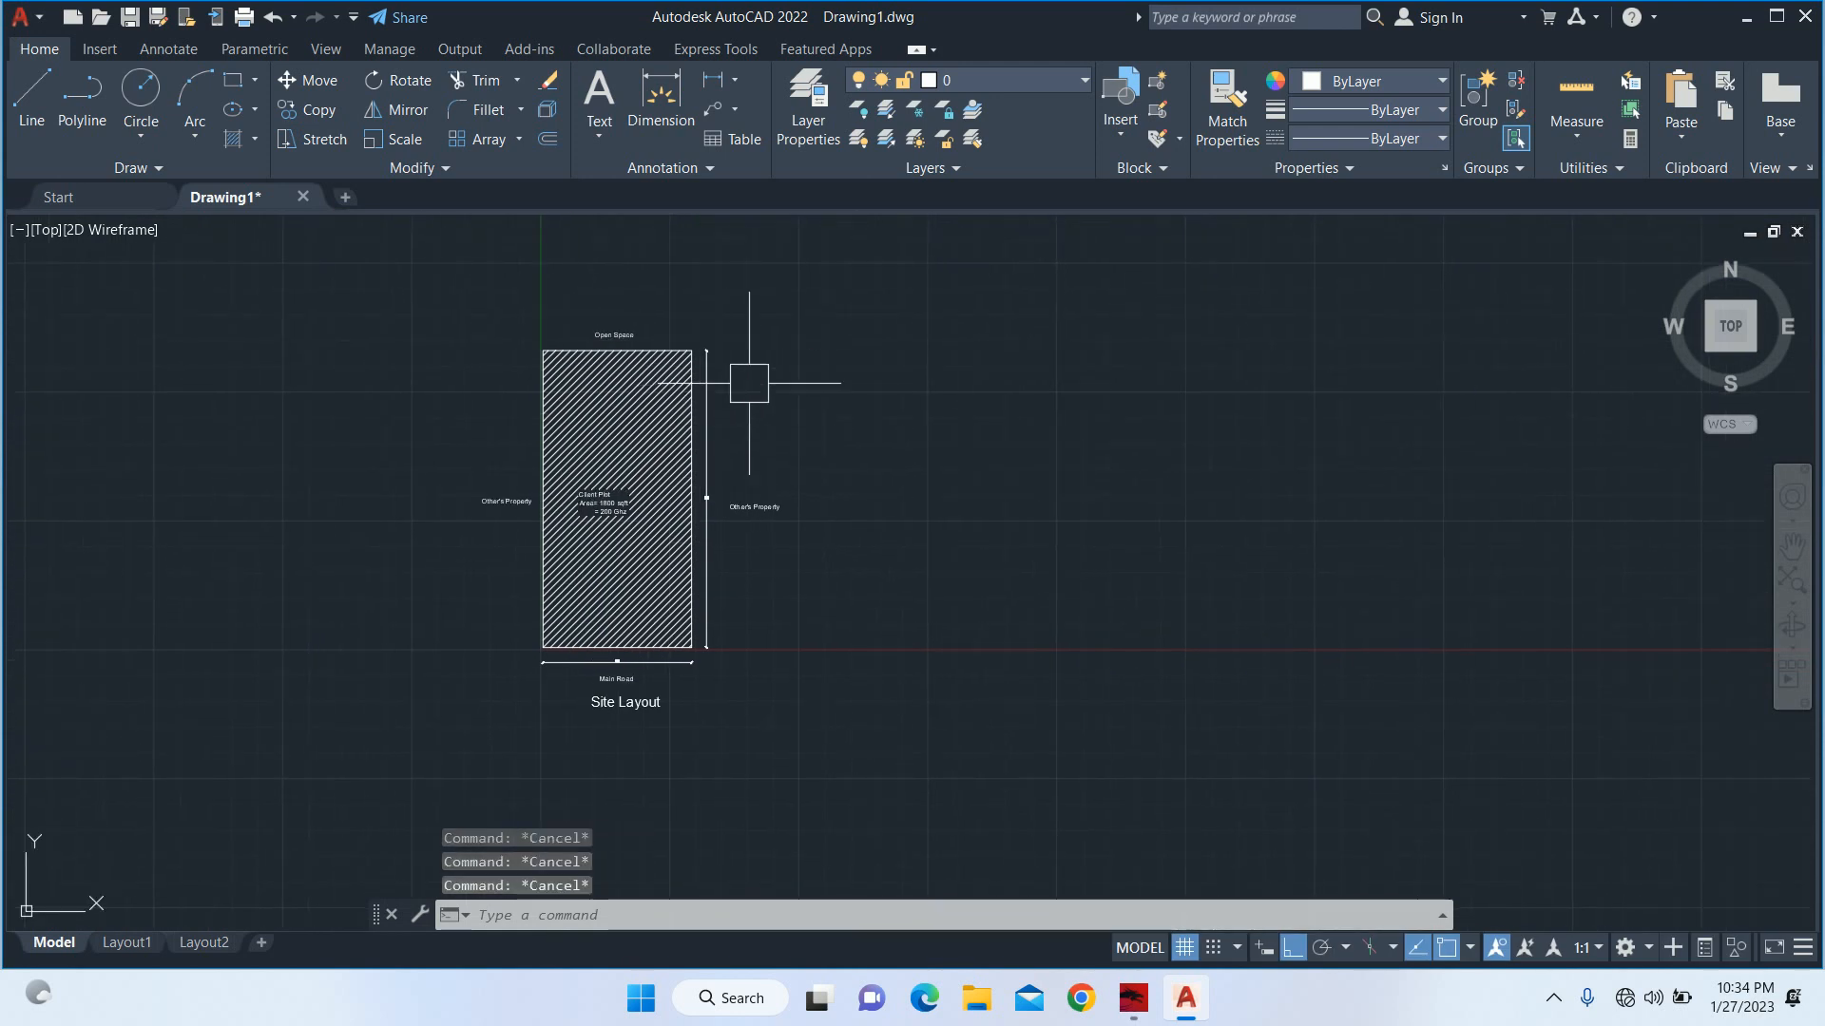
middle_drag(955, 439, 729, 423)
text(c)
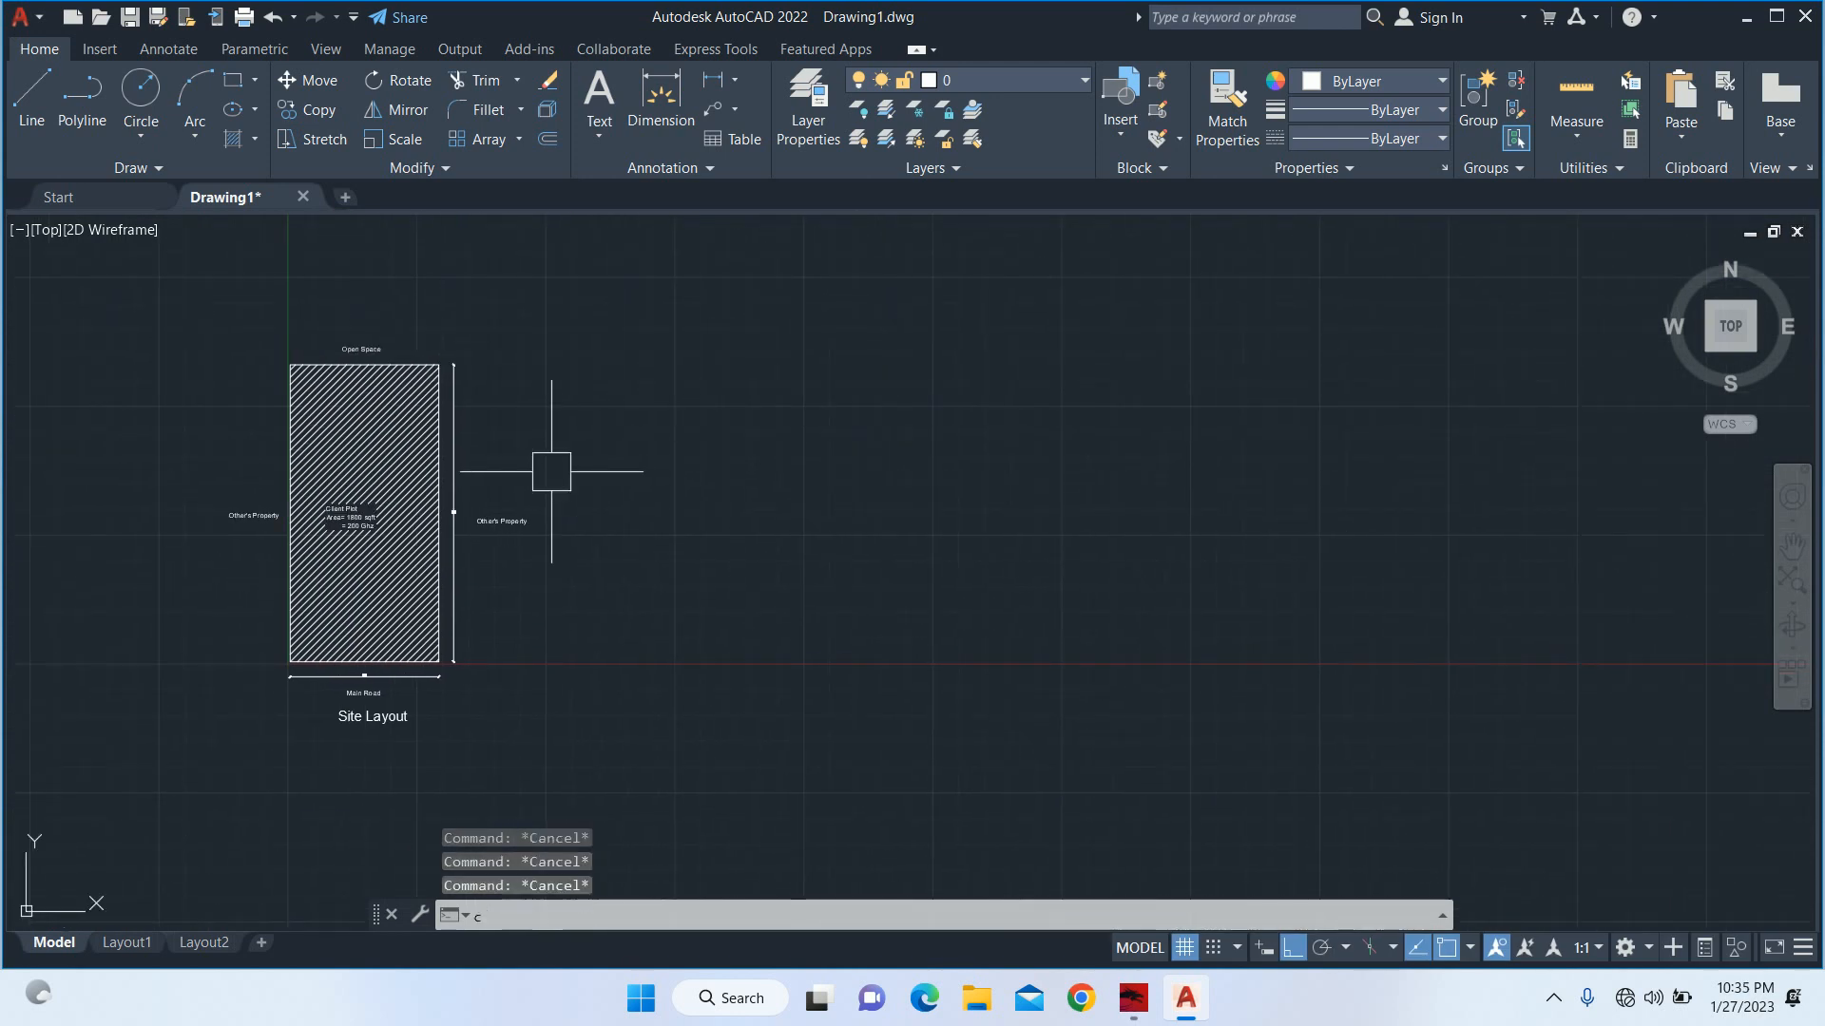
text(o)
key(Return)
scroll(438, 661, up, 10)
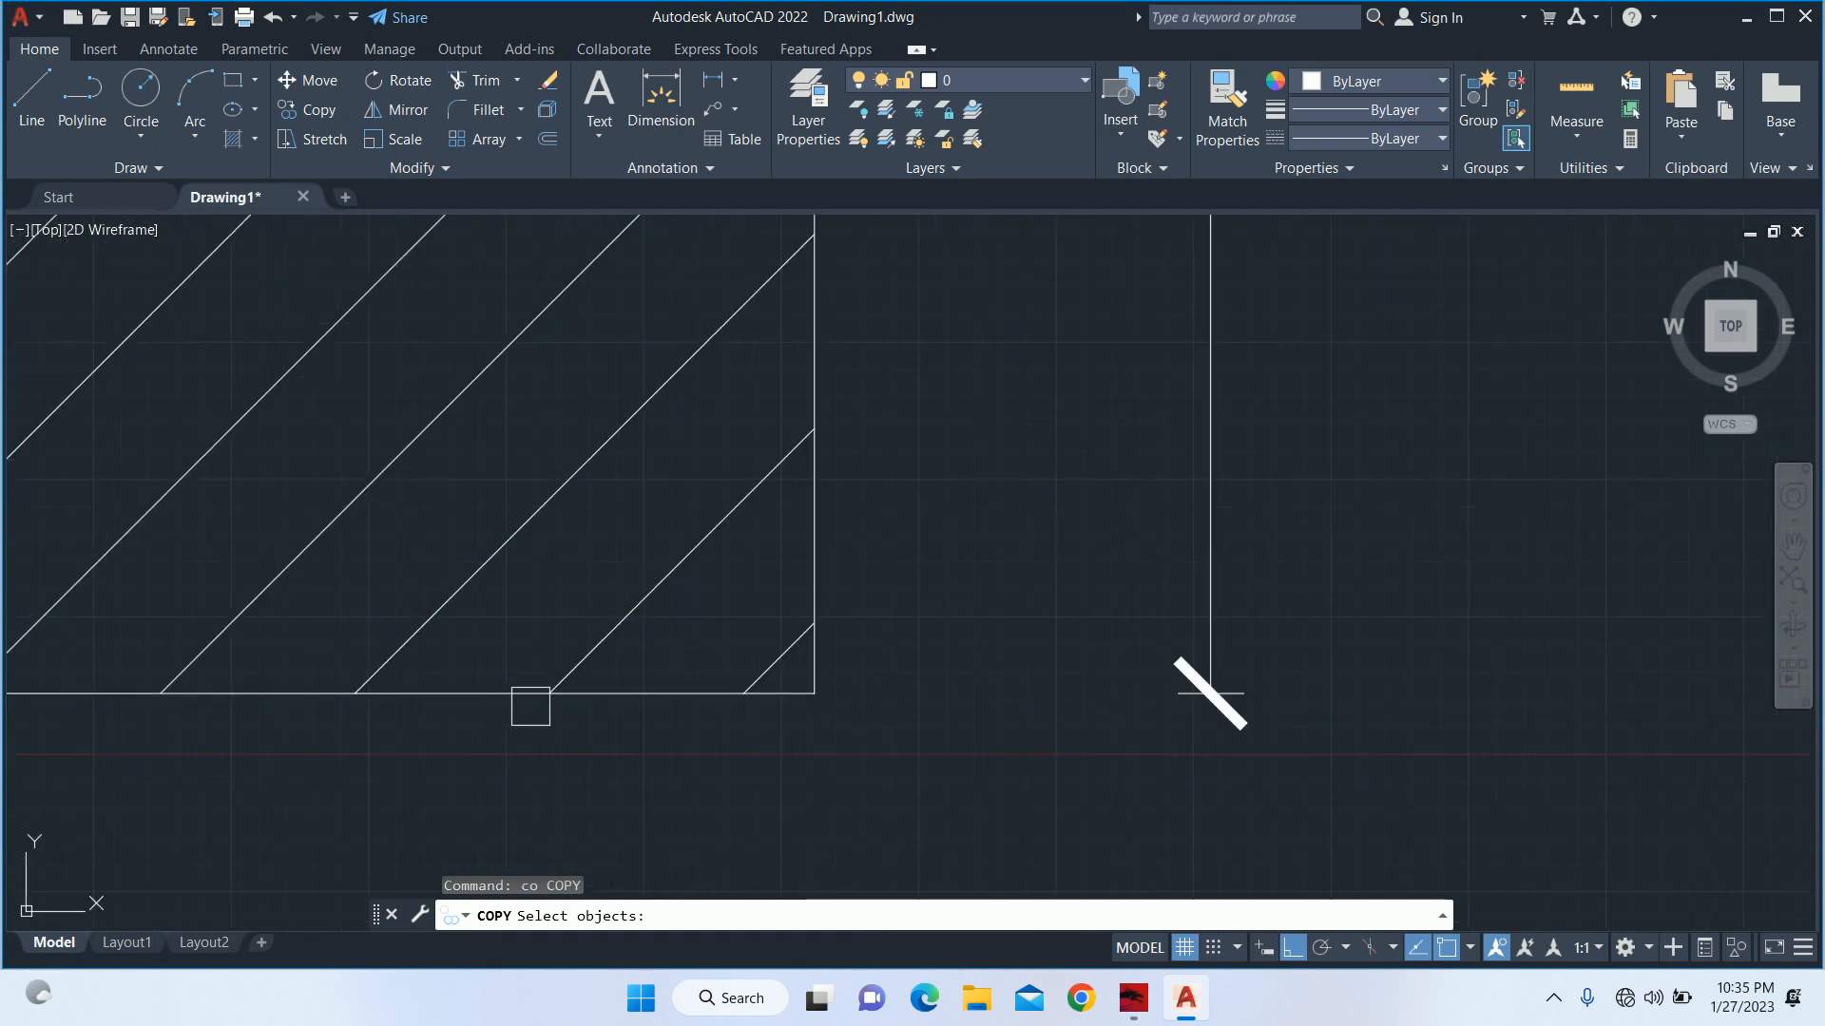
click(796, 693)
key(Return)
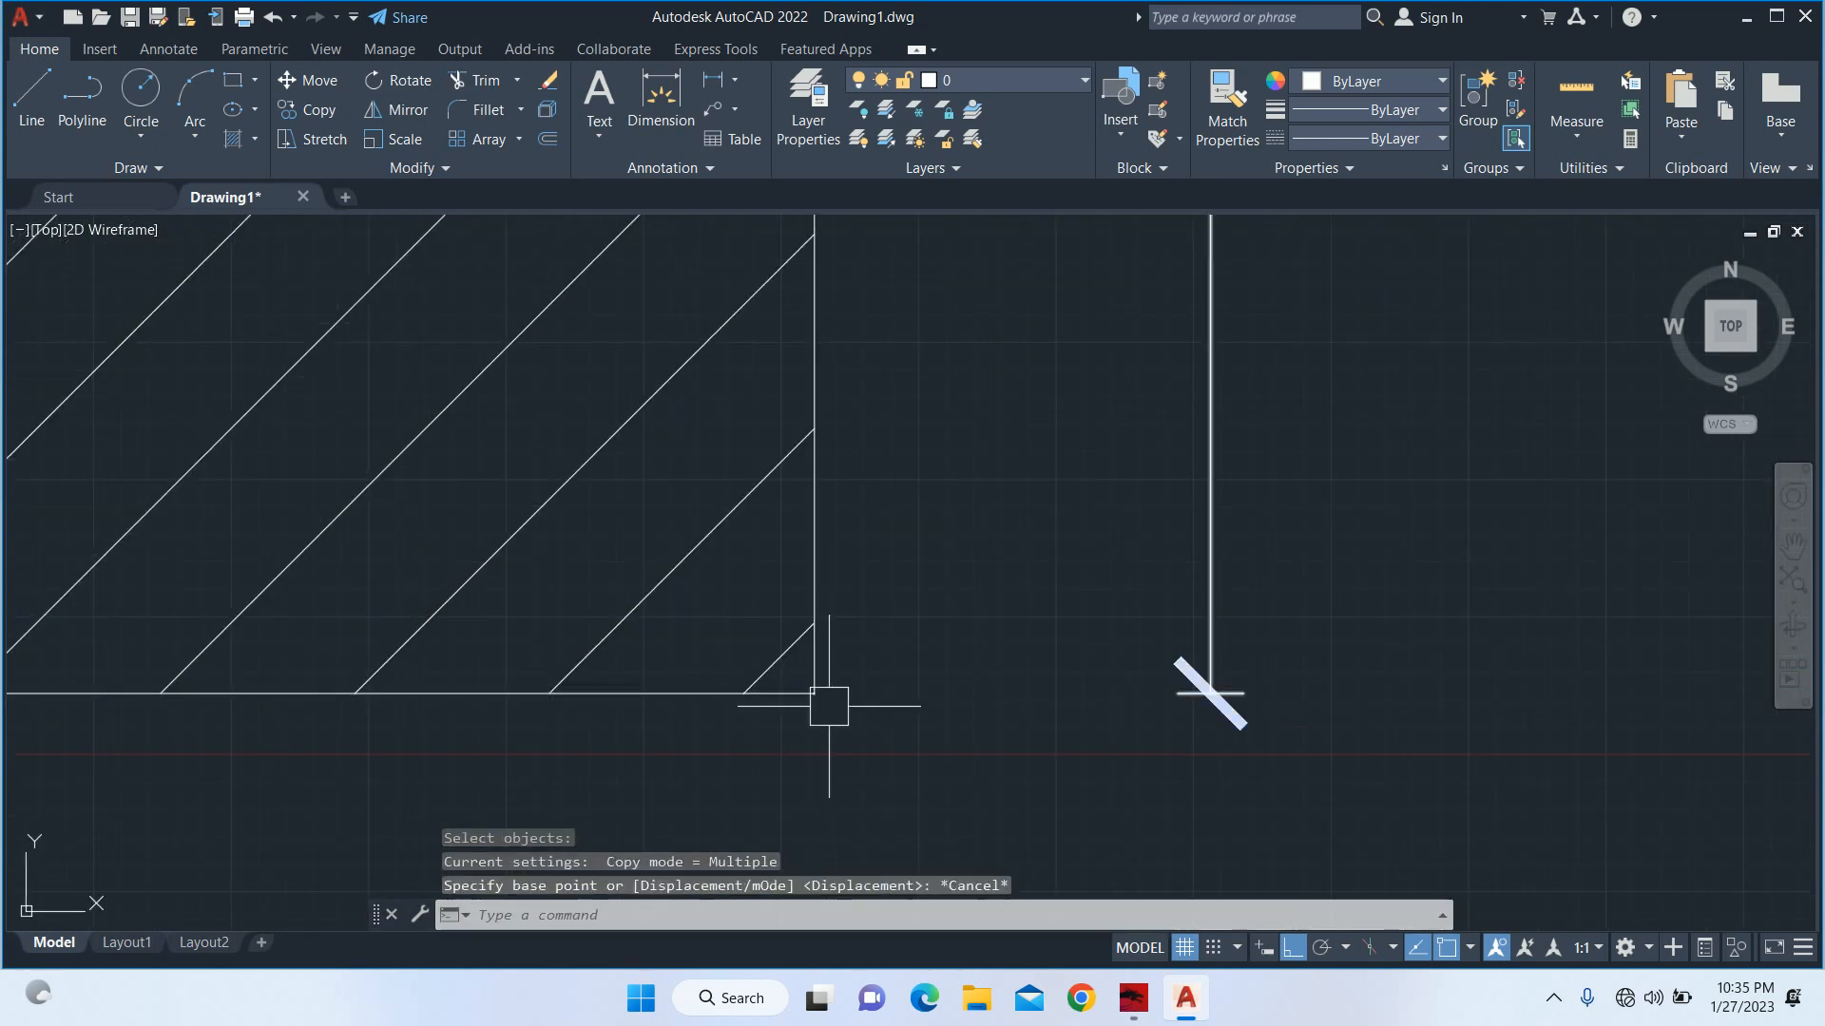
key(Escape)
Copy the plot outline horizontally from its lower right corner into the empty space right of the hatched plot.
key(Return)
click(685, 695)
key(Return)
click(814, 693)
scroll(1018, 665, down, 8)
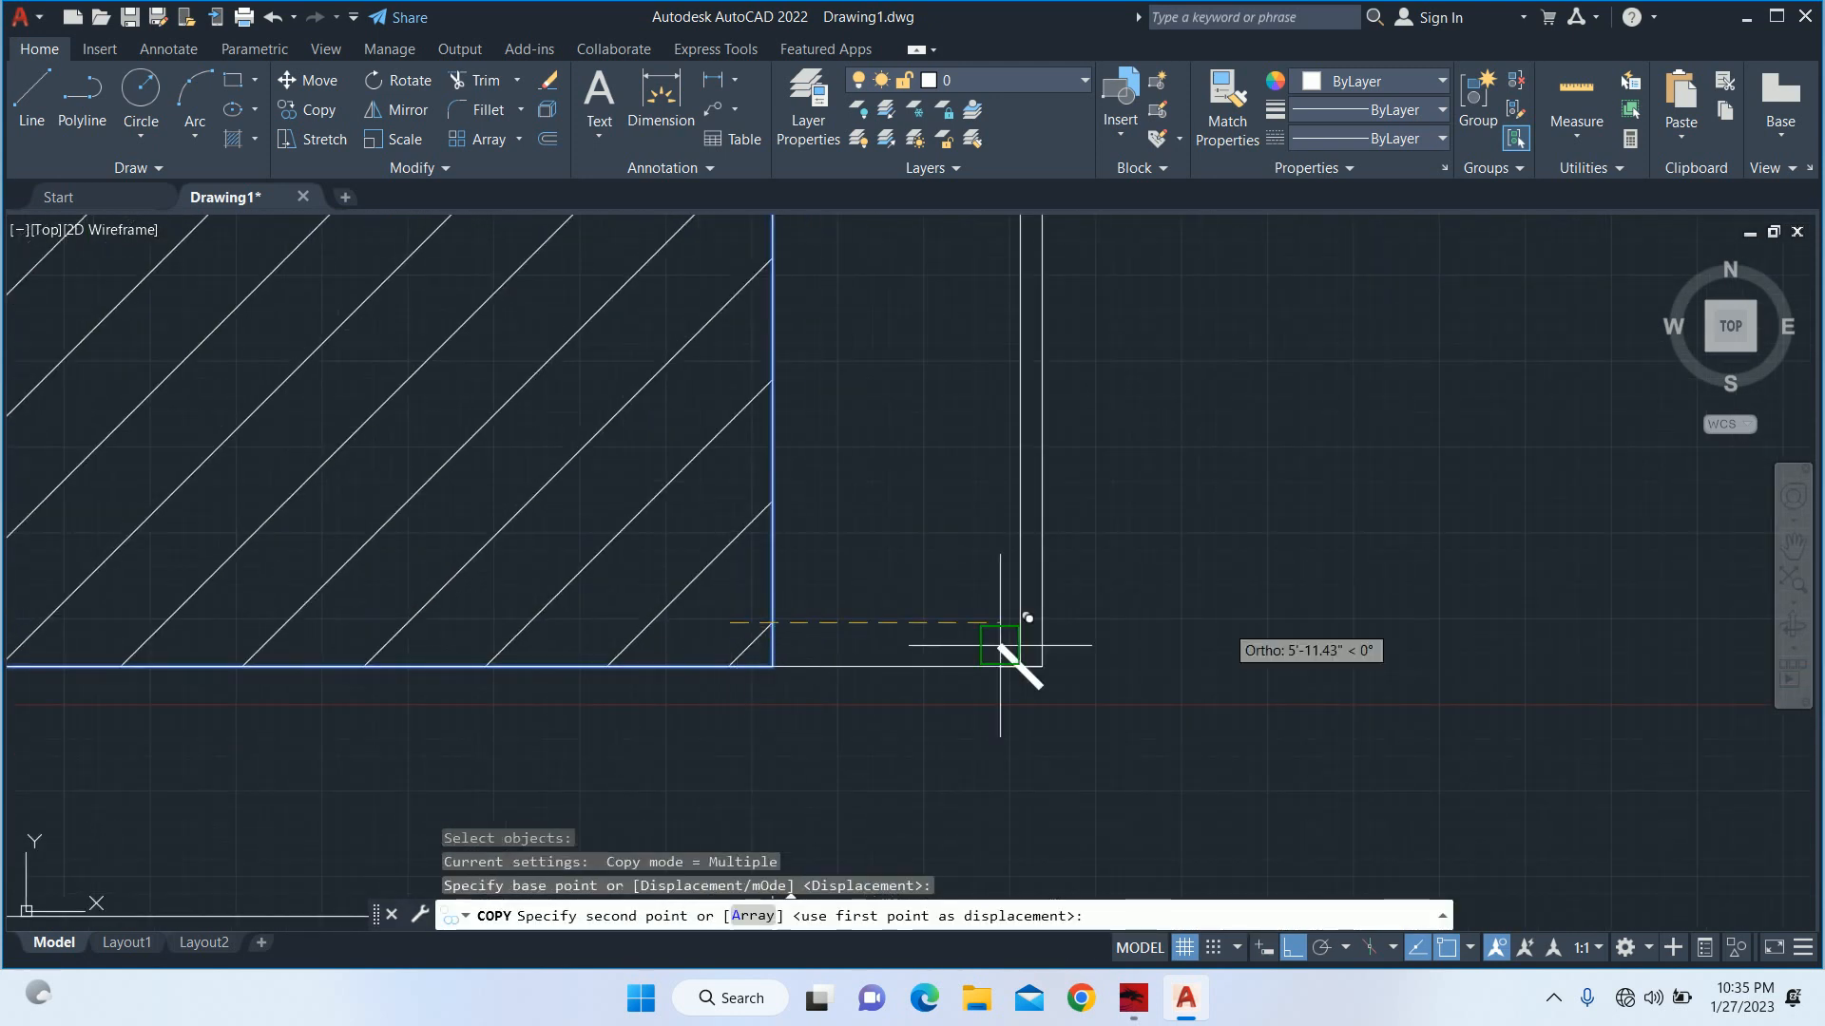
middle_drag(1018, 714, 545, 729)
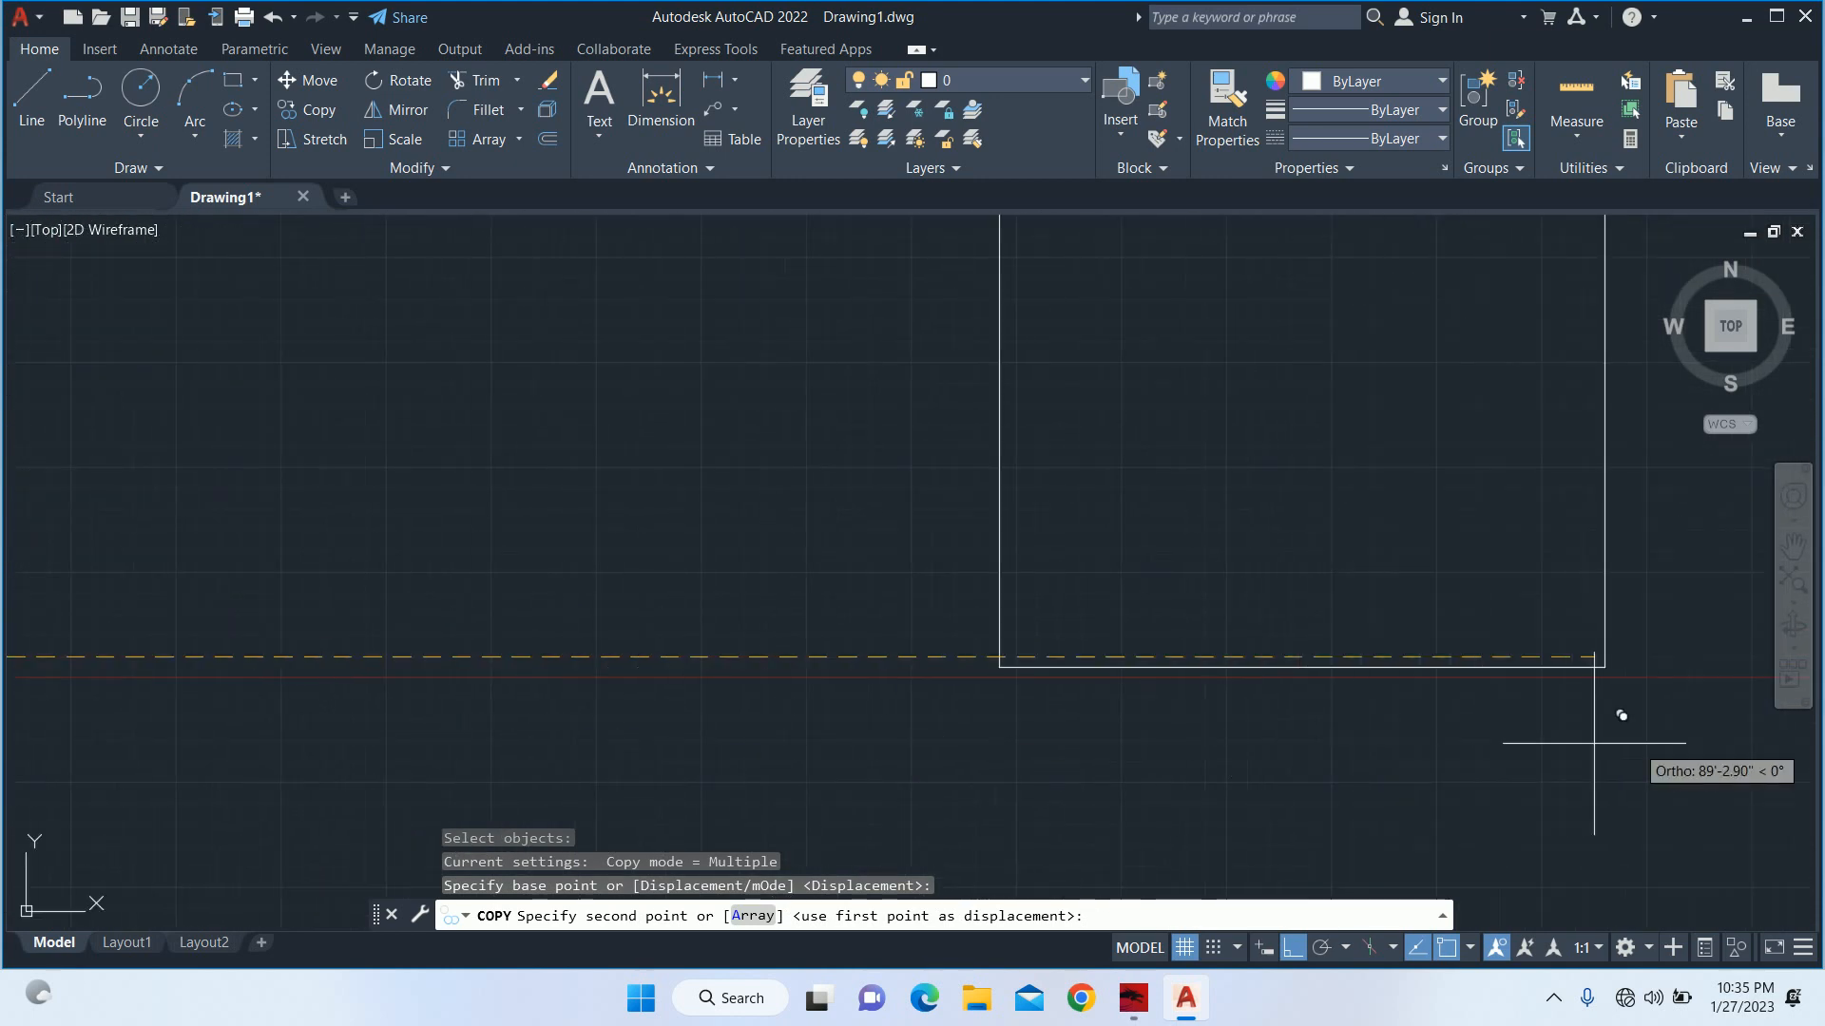
click(1321, 742)
key(Escape)
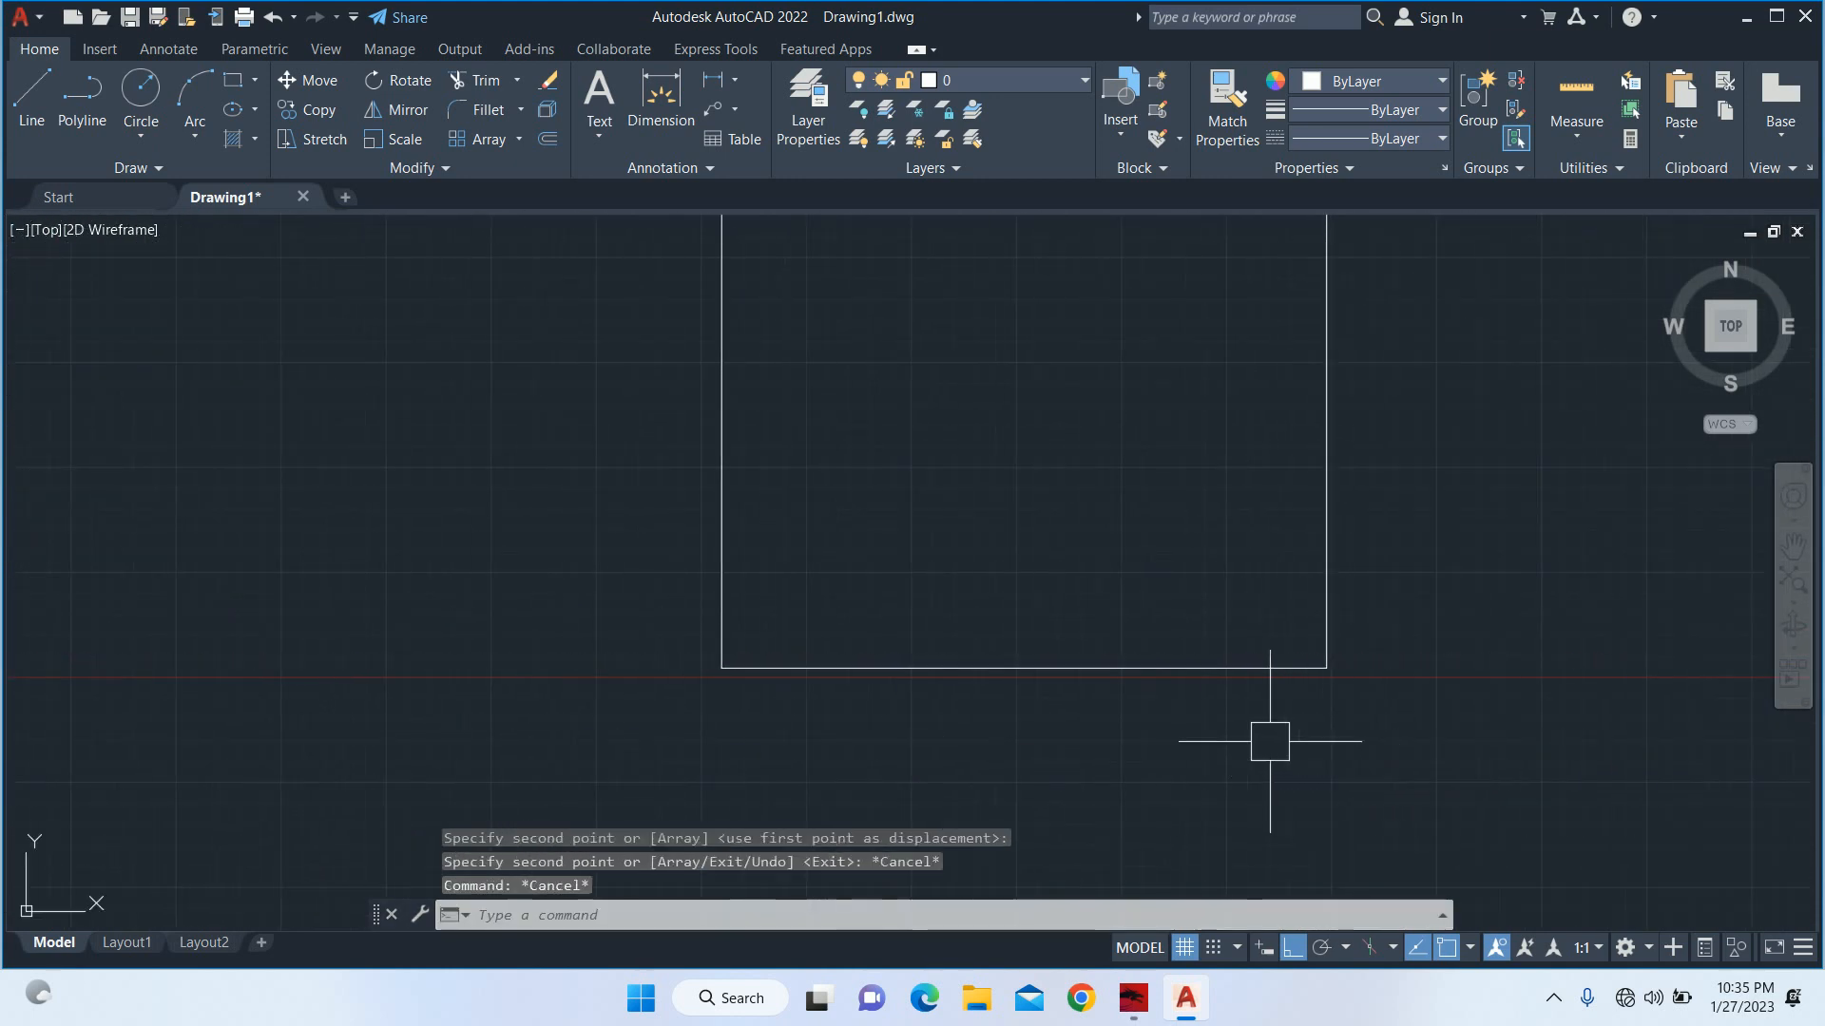
Offset the copied plot outline 9" inward to form the boundary wall.
scroll(1270, 742, down, 4)
middle_drag(1254, 660, 1107, 775)
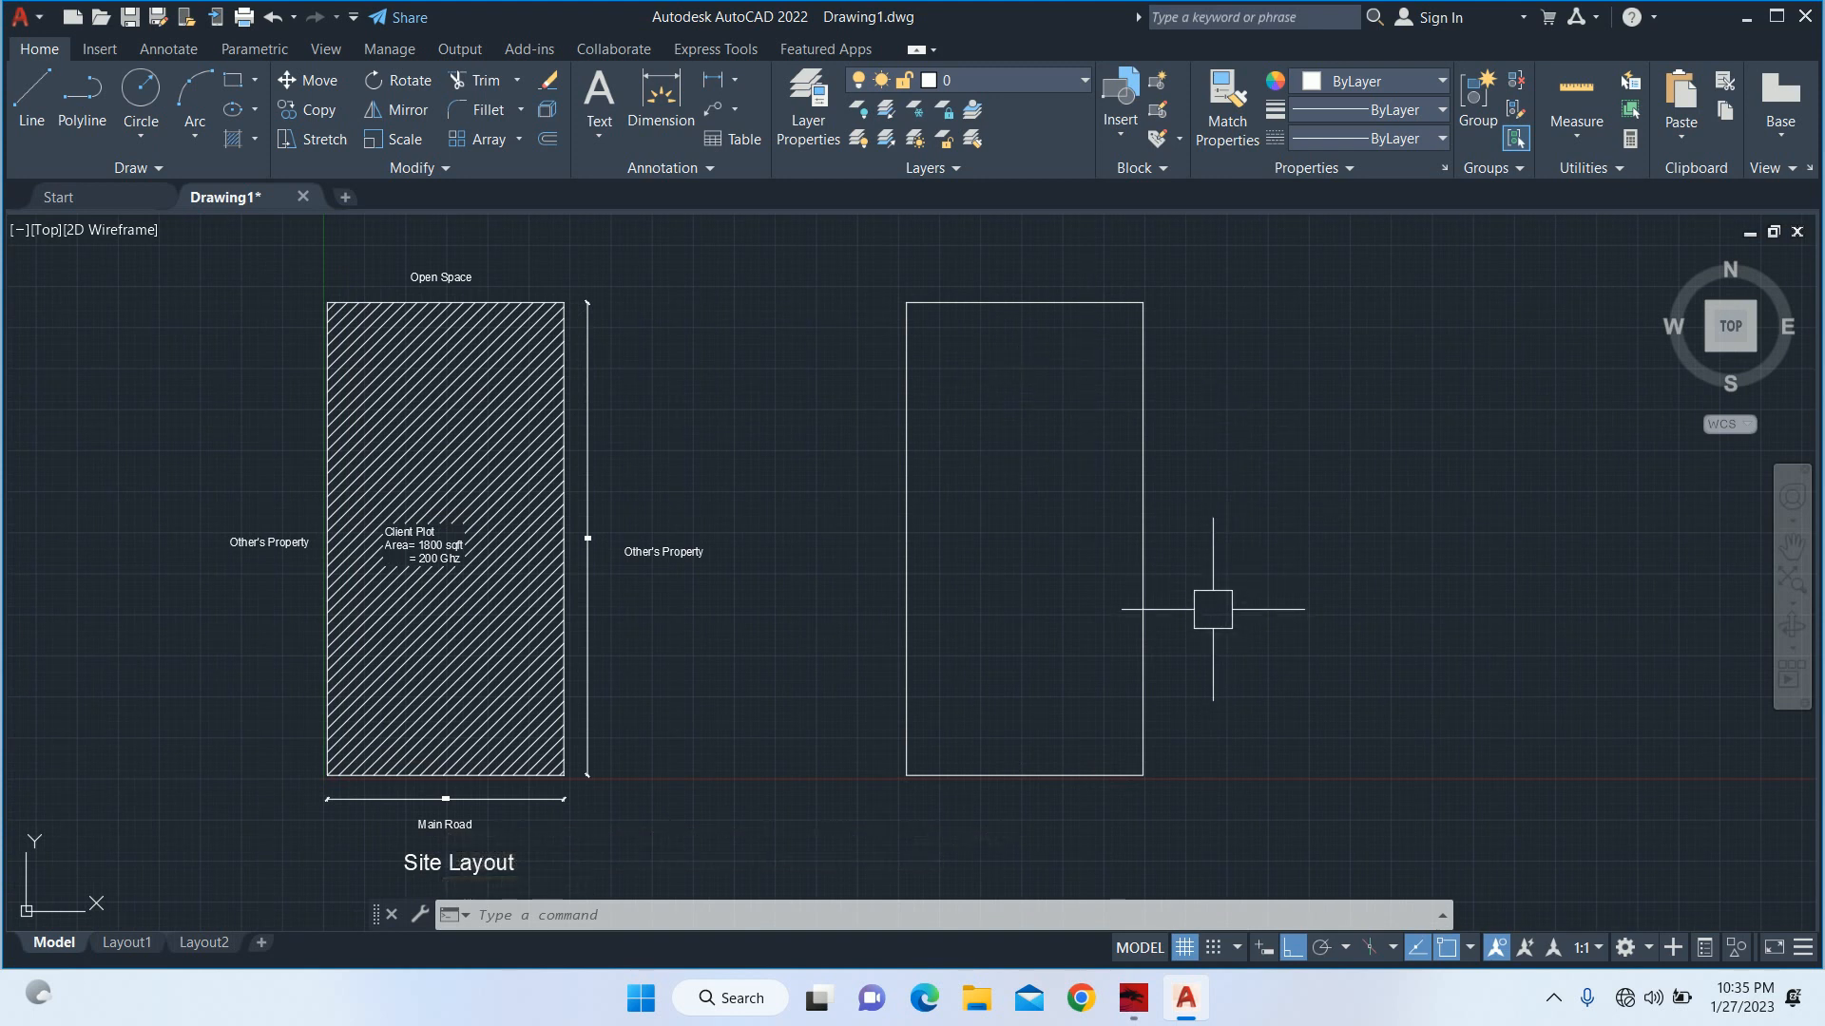
text(o)
key(Return)
text(9)
key(Return)
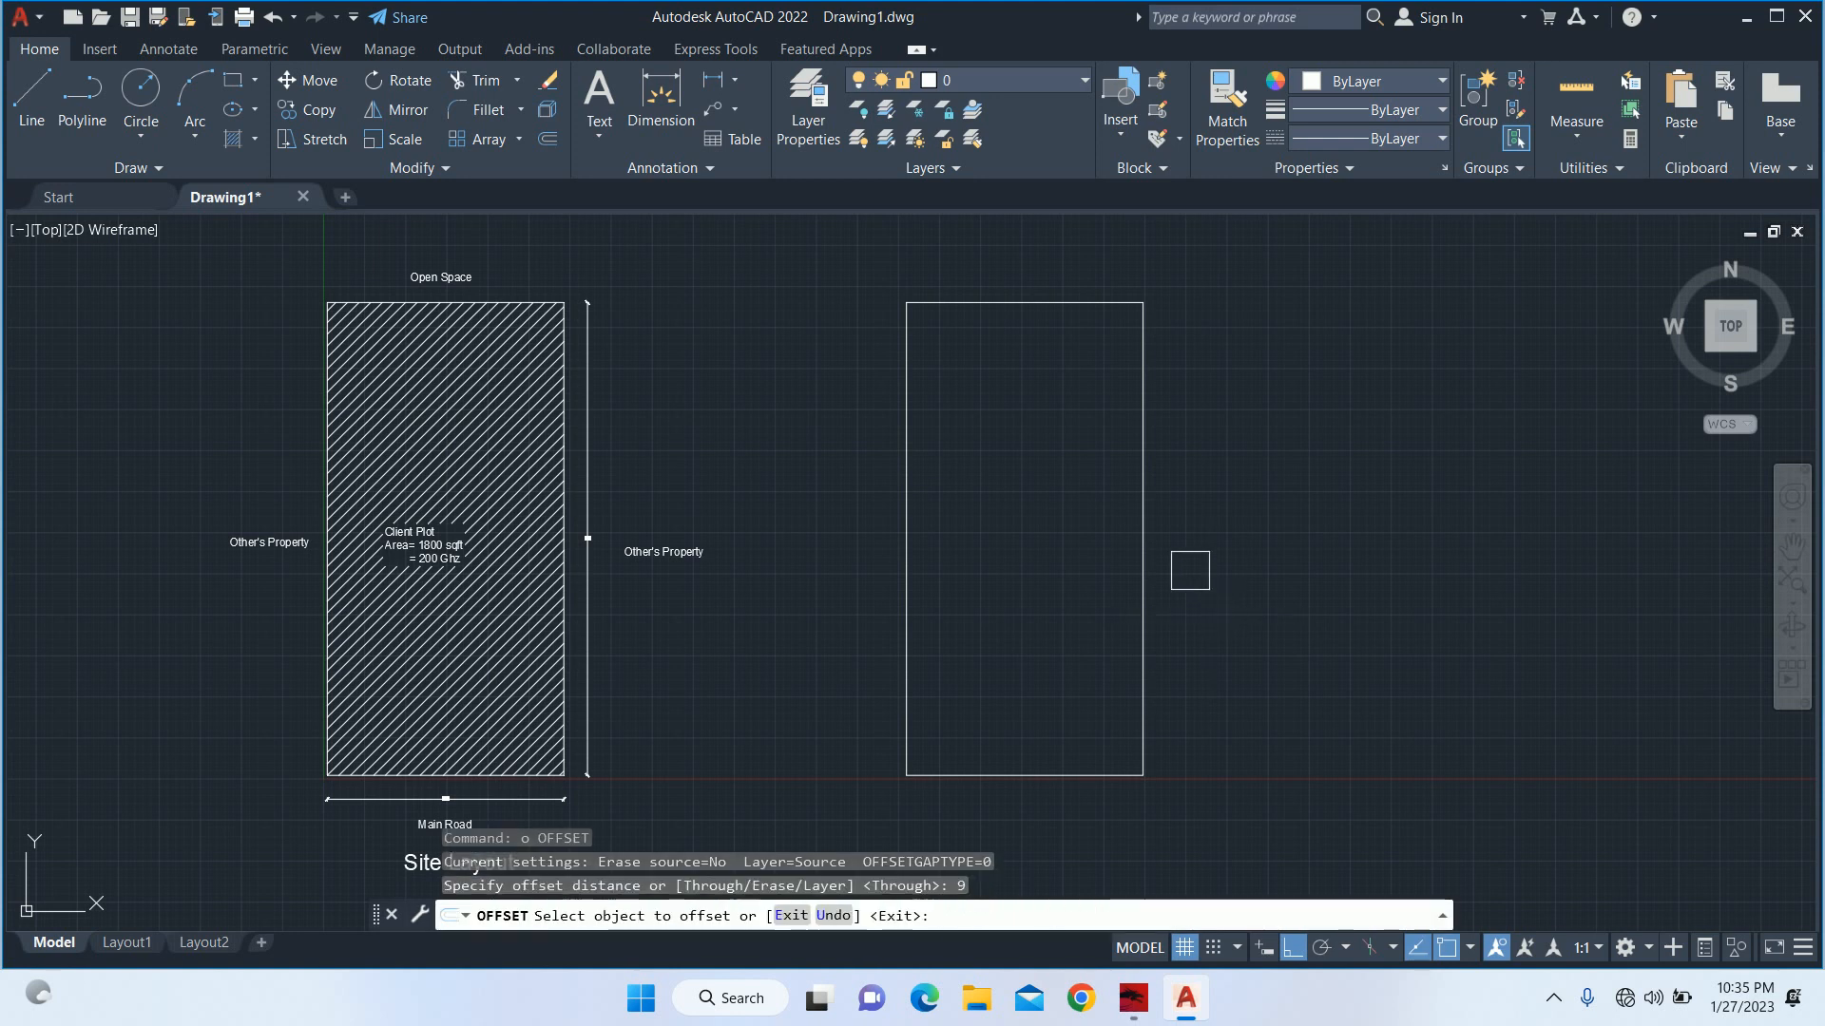
click(1161, 503)
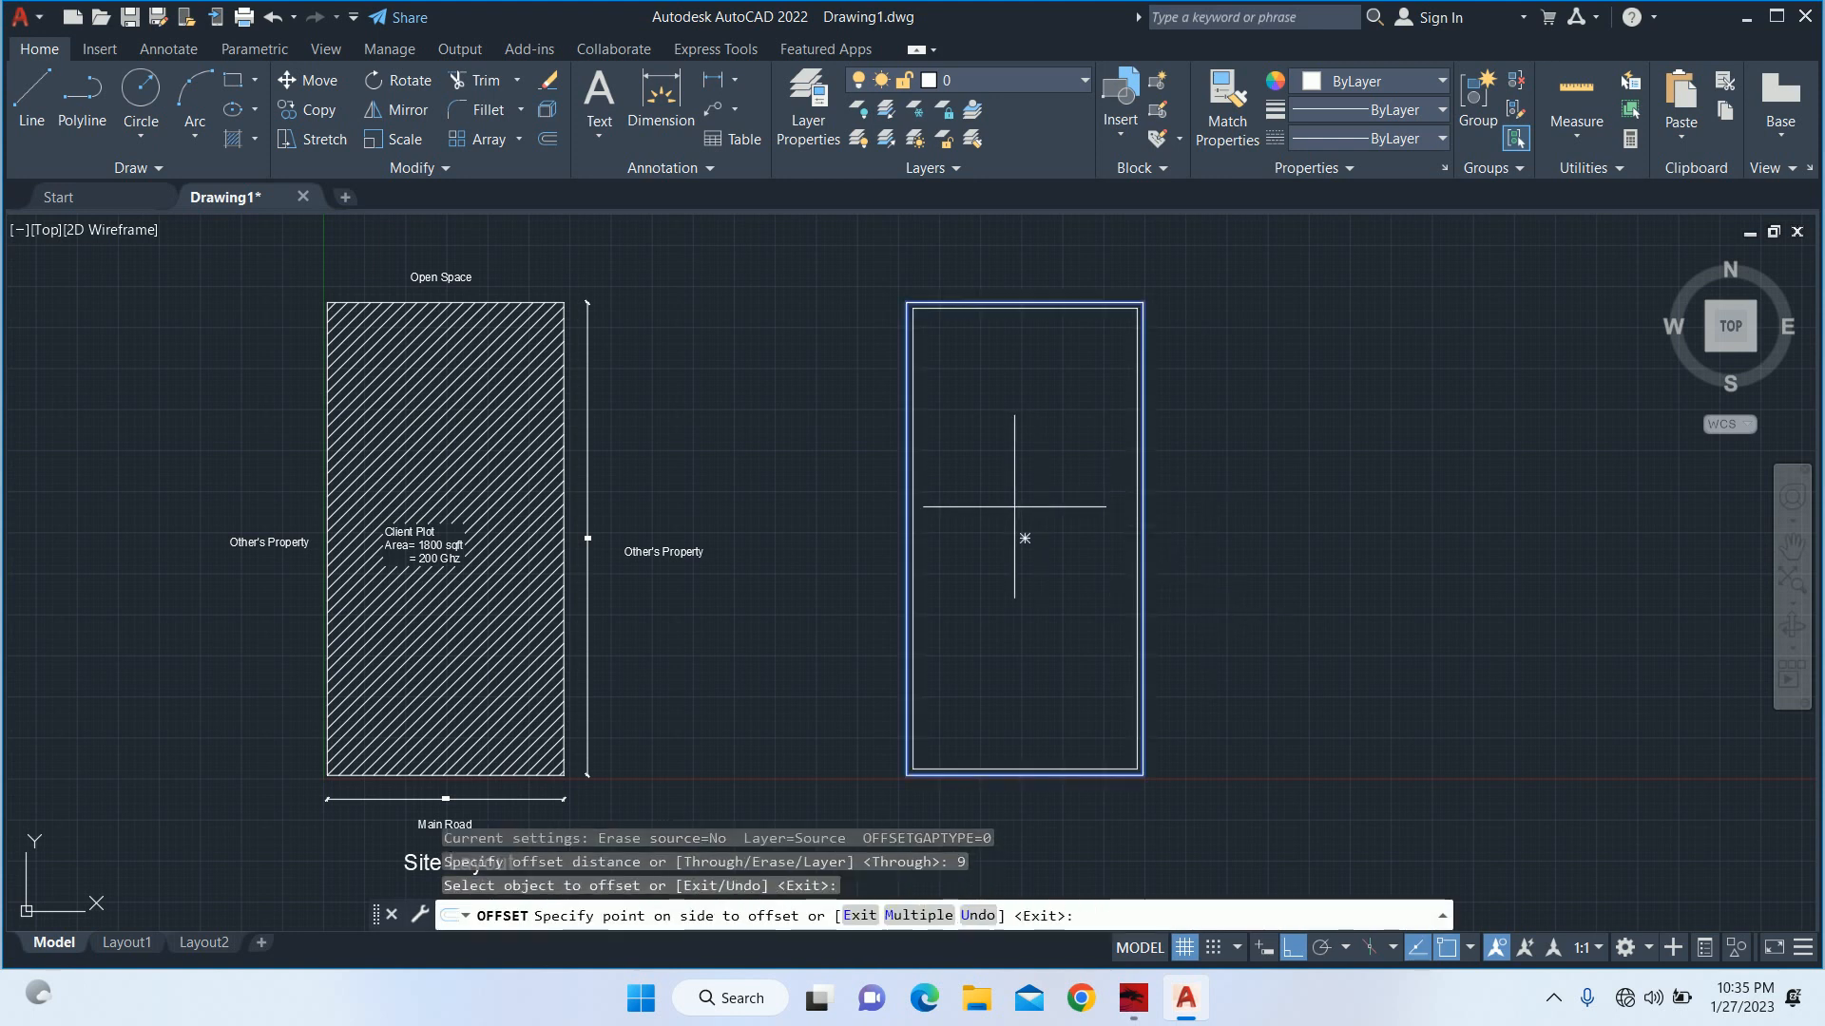
click(1025, 538)
key(Escape)
key(Escape)
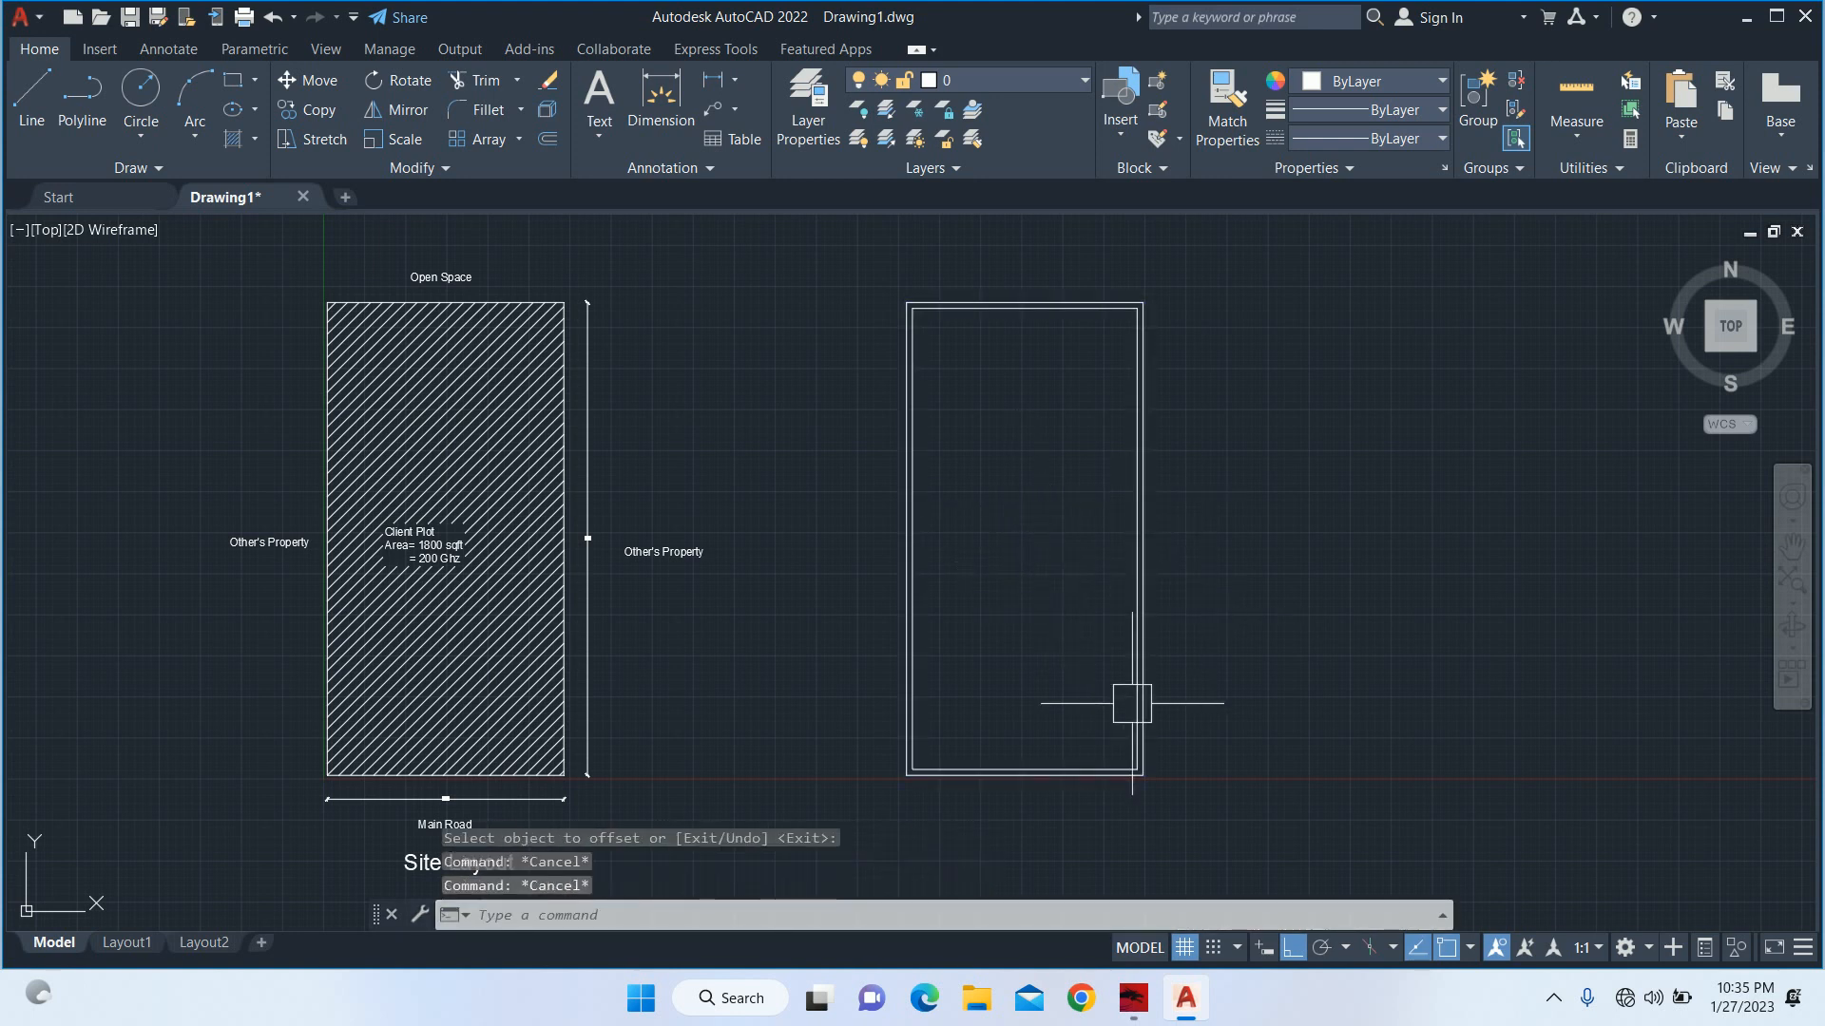
Explode the inner rectangle of the boundary wall into separate lines.
text(x)
key(Return)
scroll(1088, 750, up, 5)
click(1107, 805)
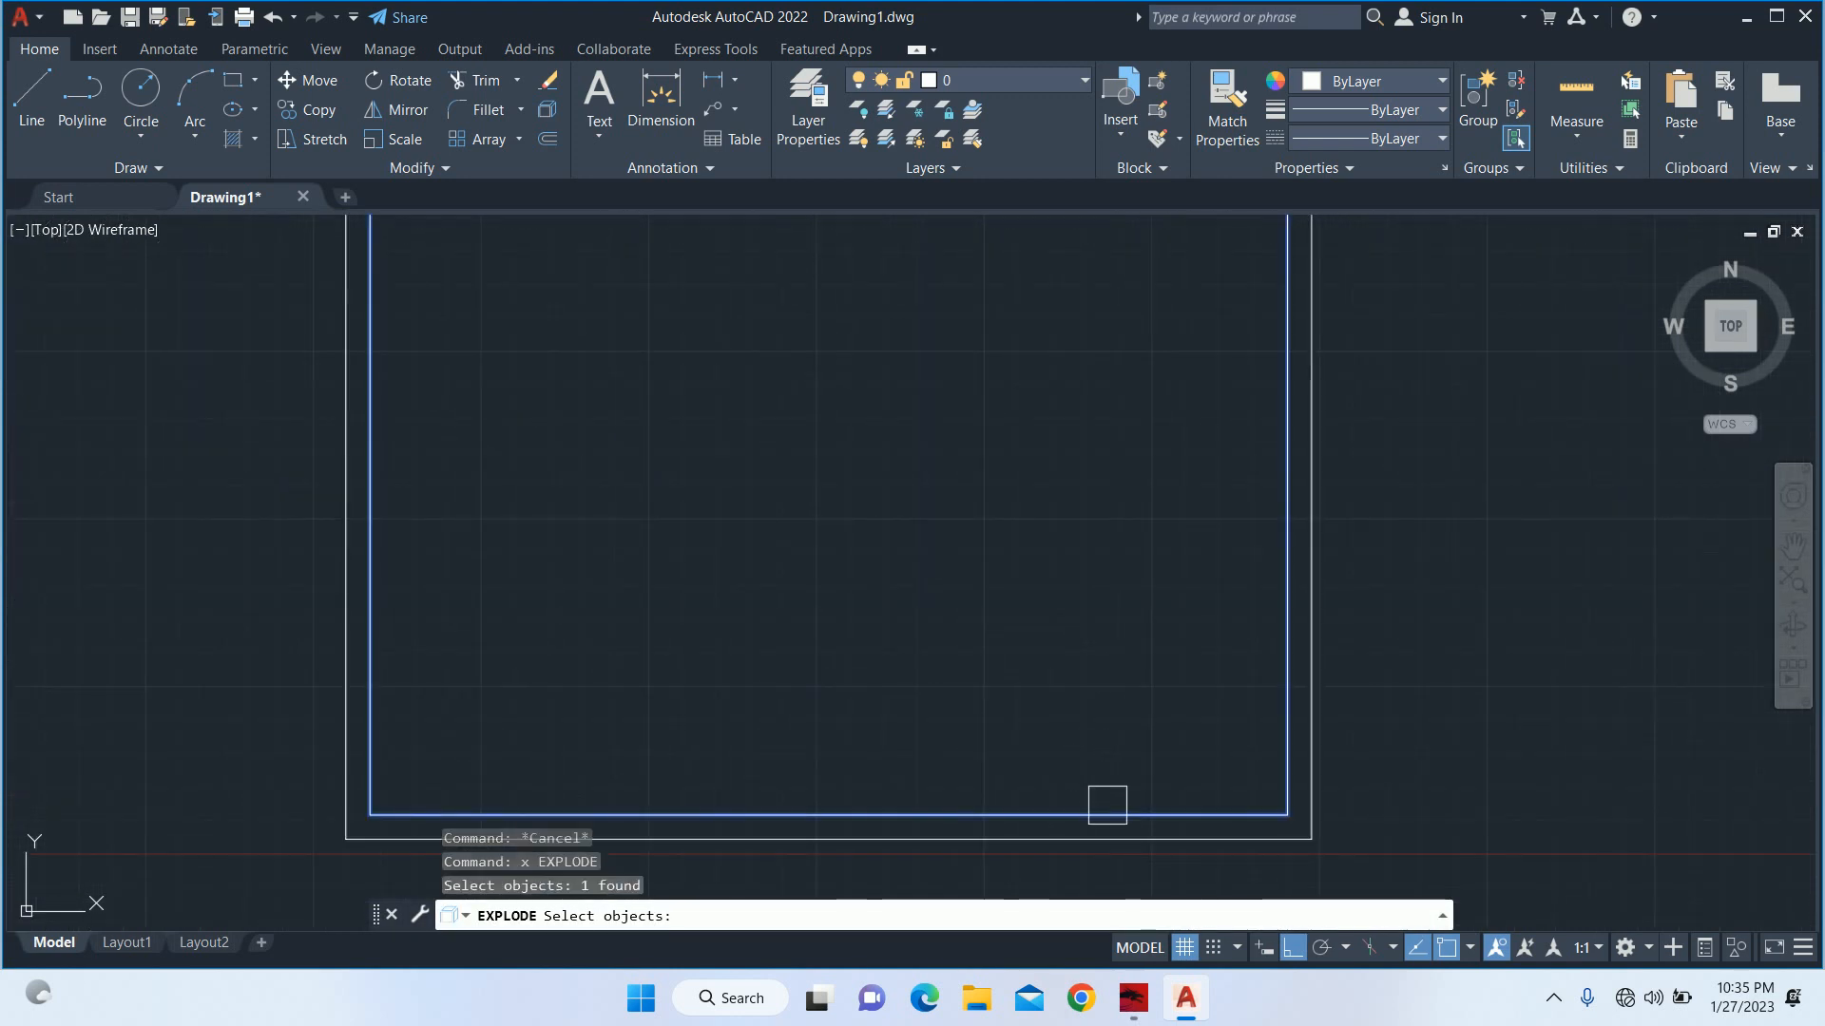
key(Return)
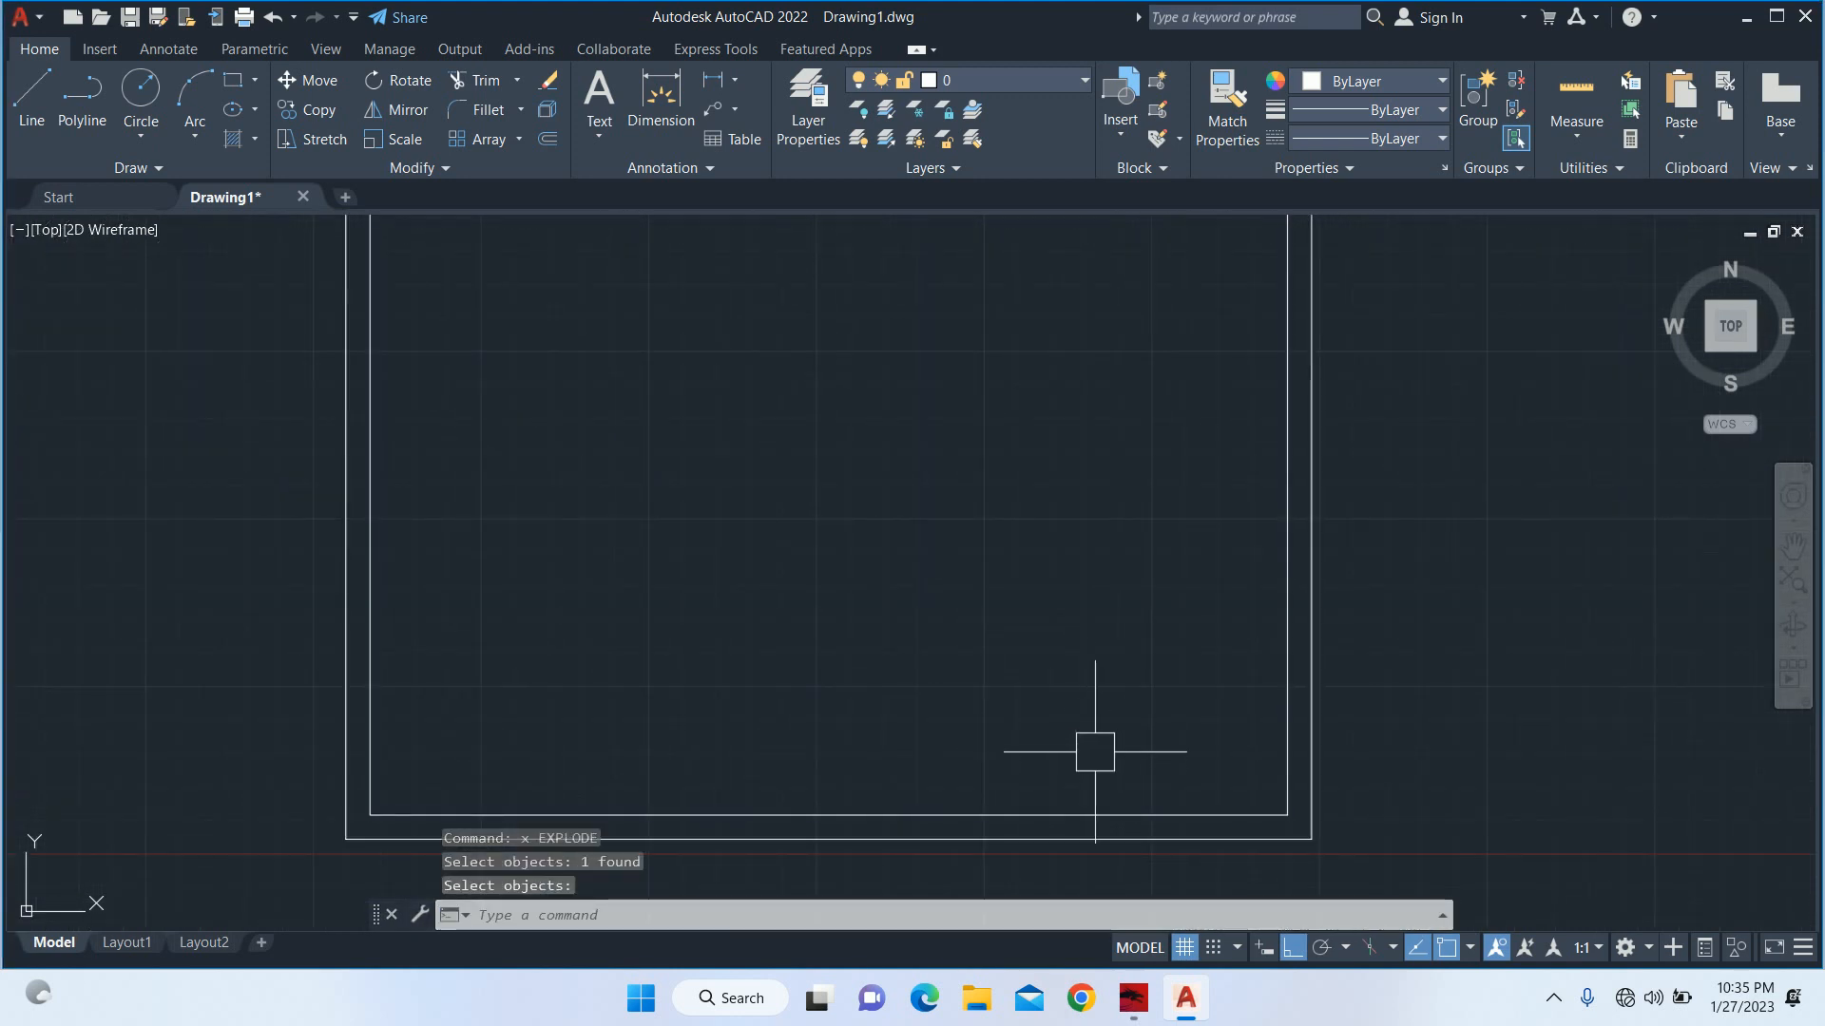
key(Escape)
key(Escape)
scroll(1082, 690, down, 5)
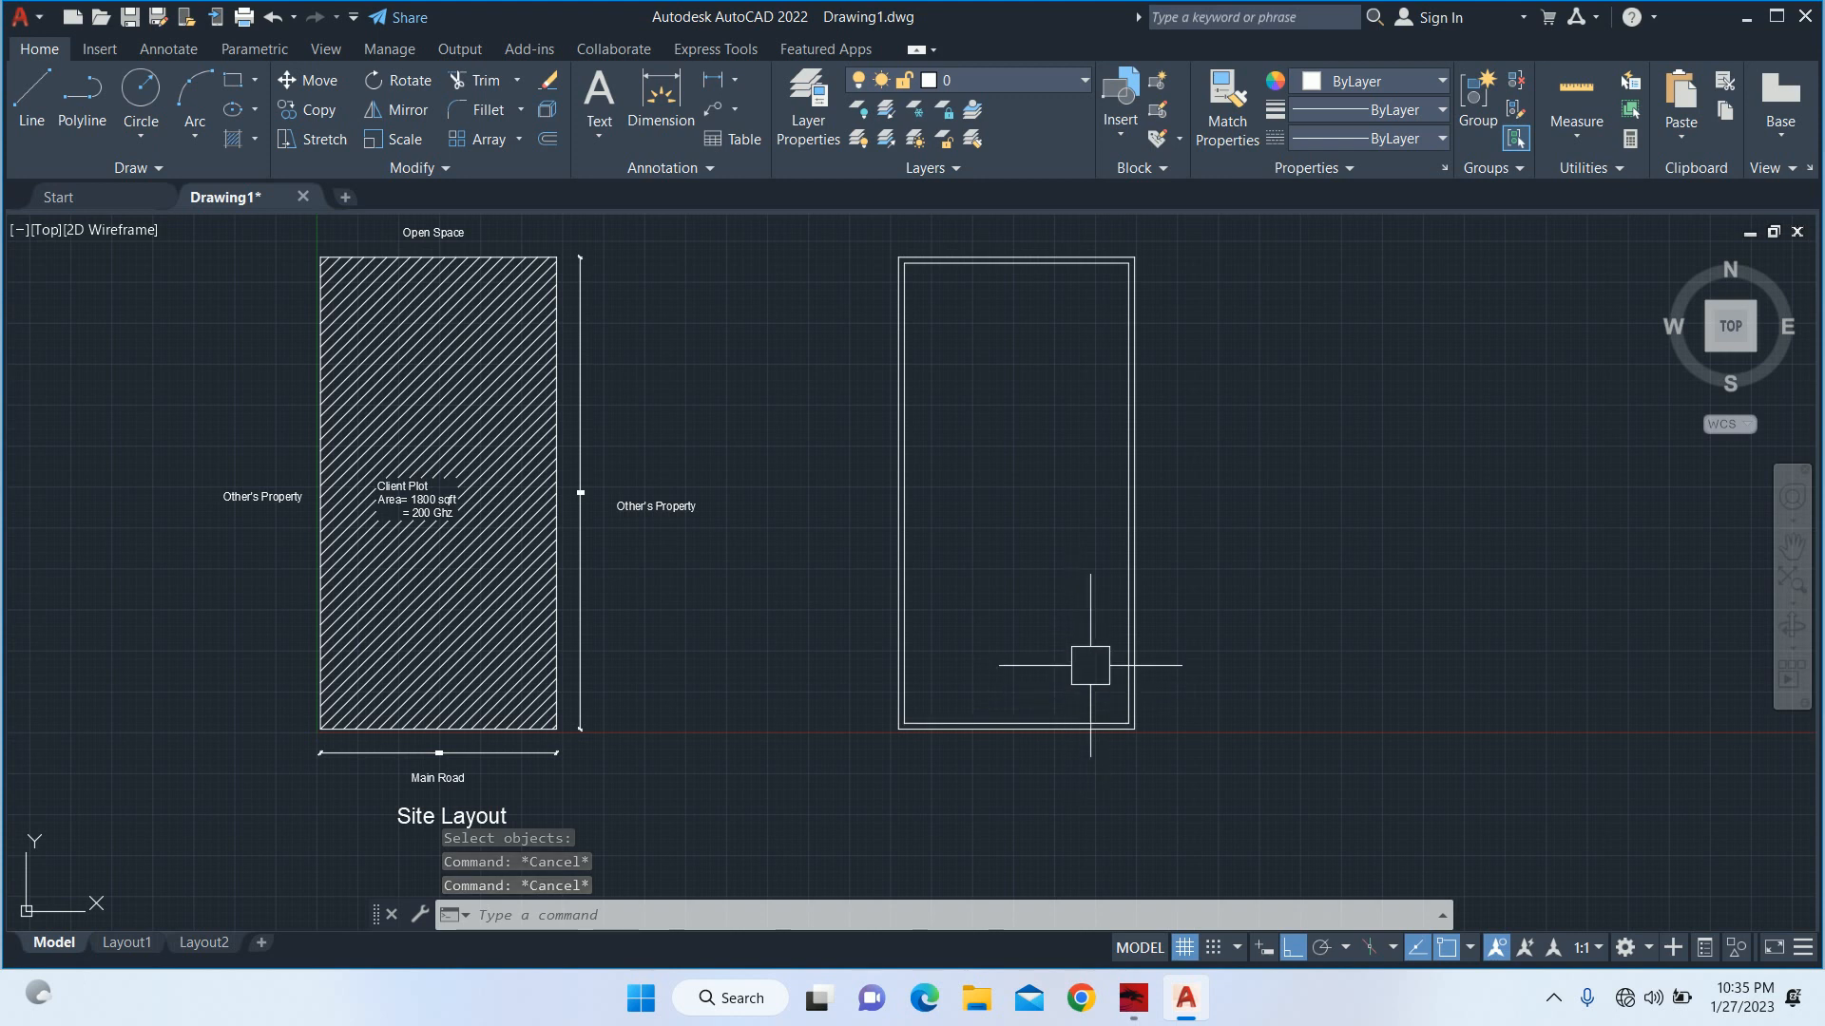
key(Escape)
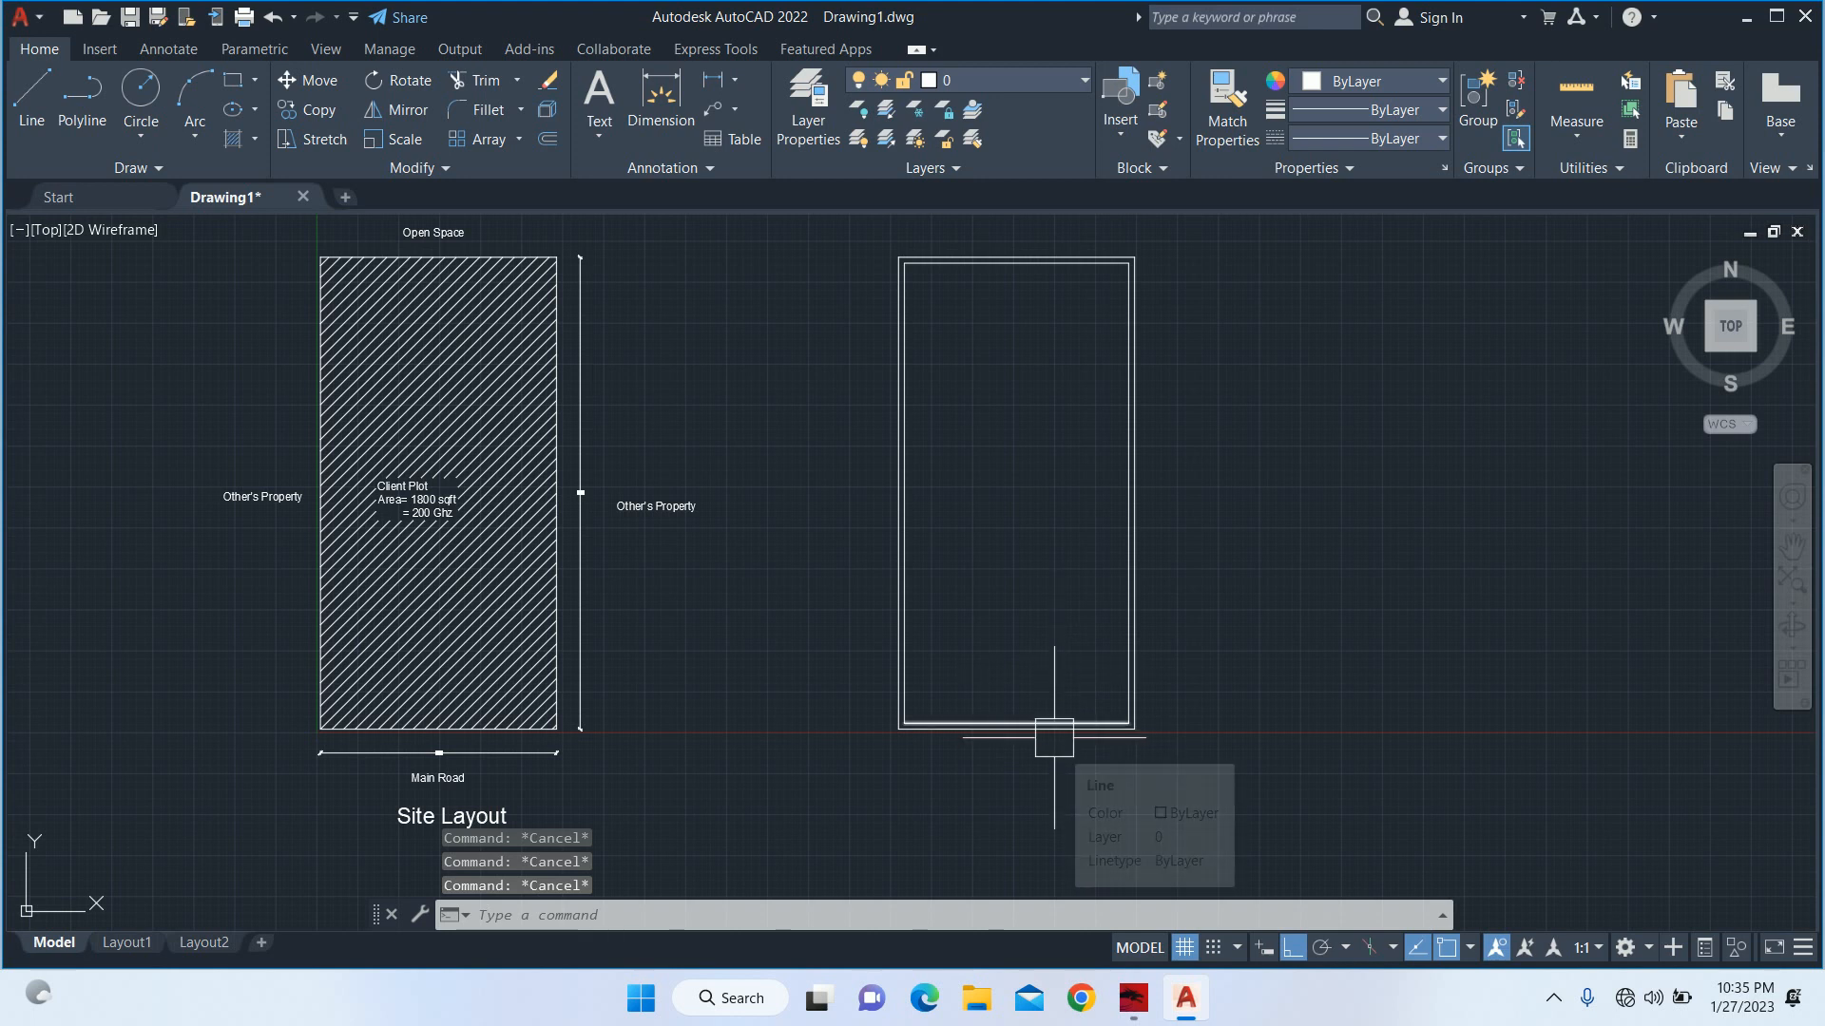
scroll(1062, 732, up, 3)
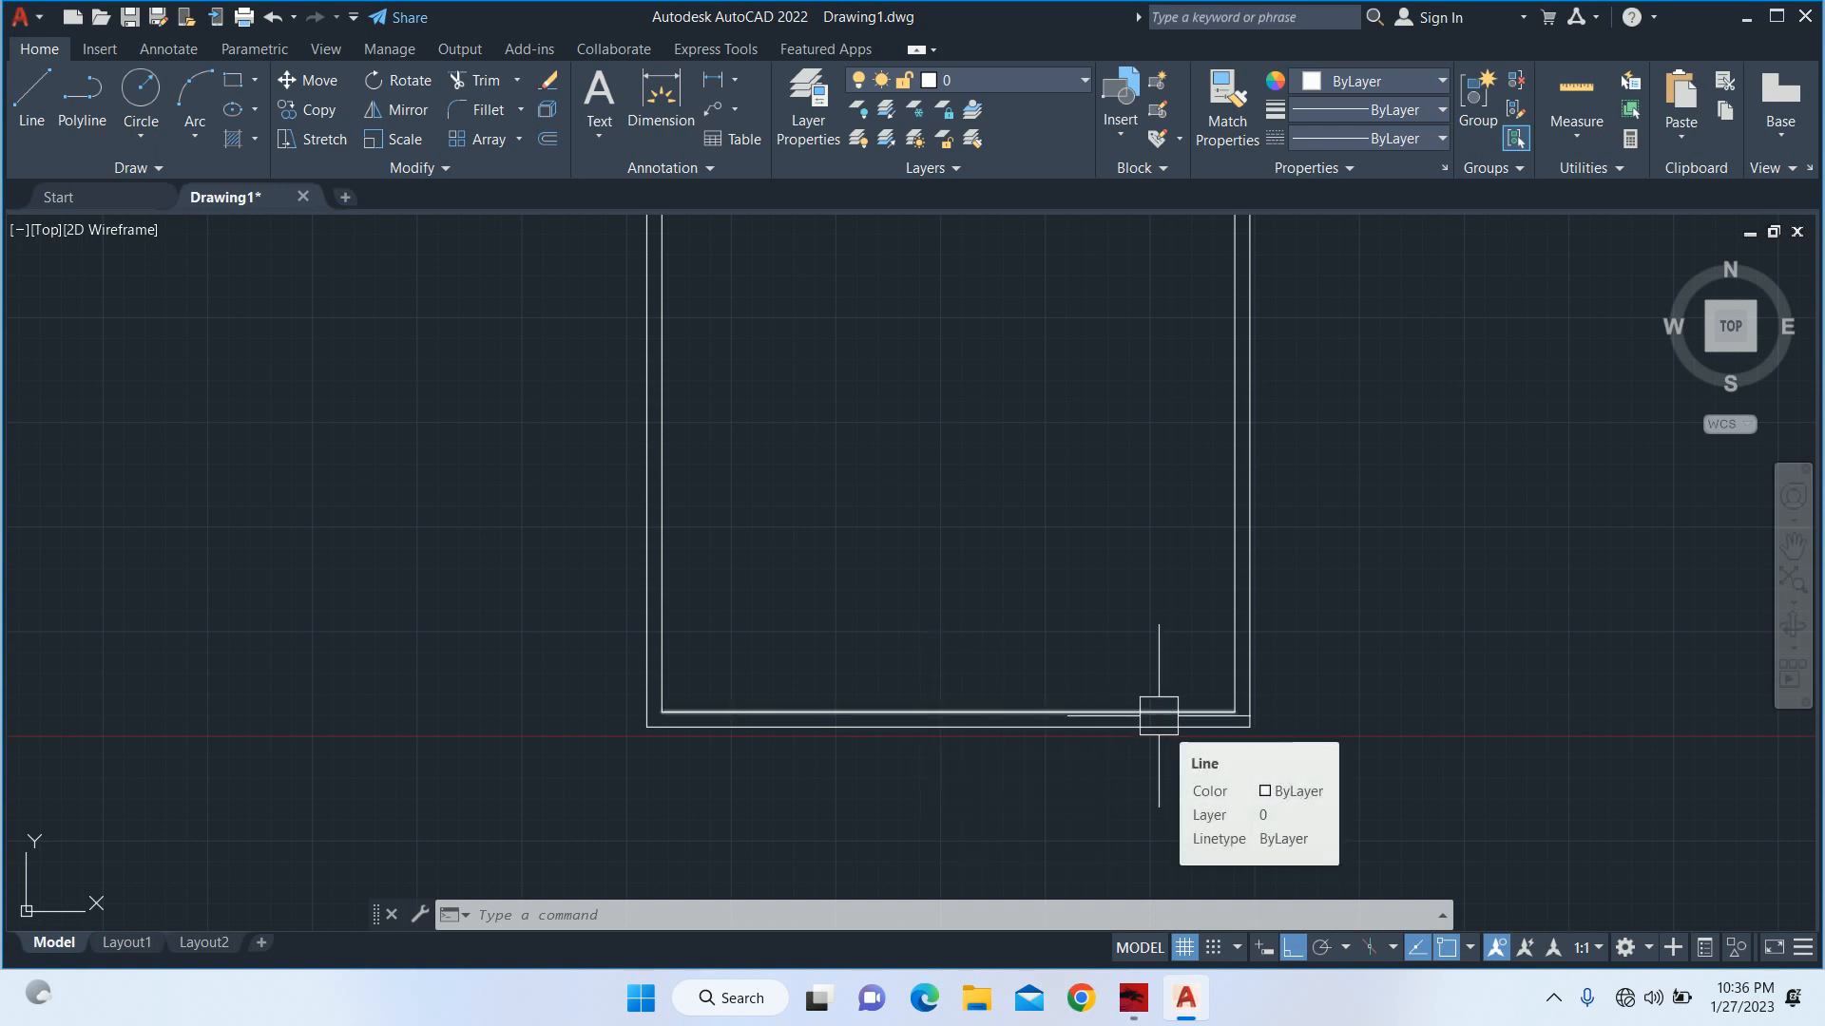
key(Escape)
key(Escape)
key(Escape)
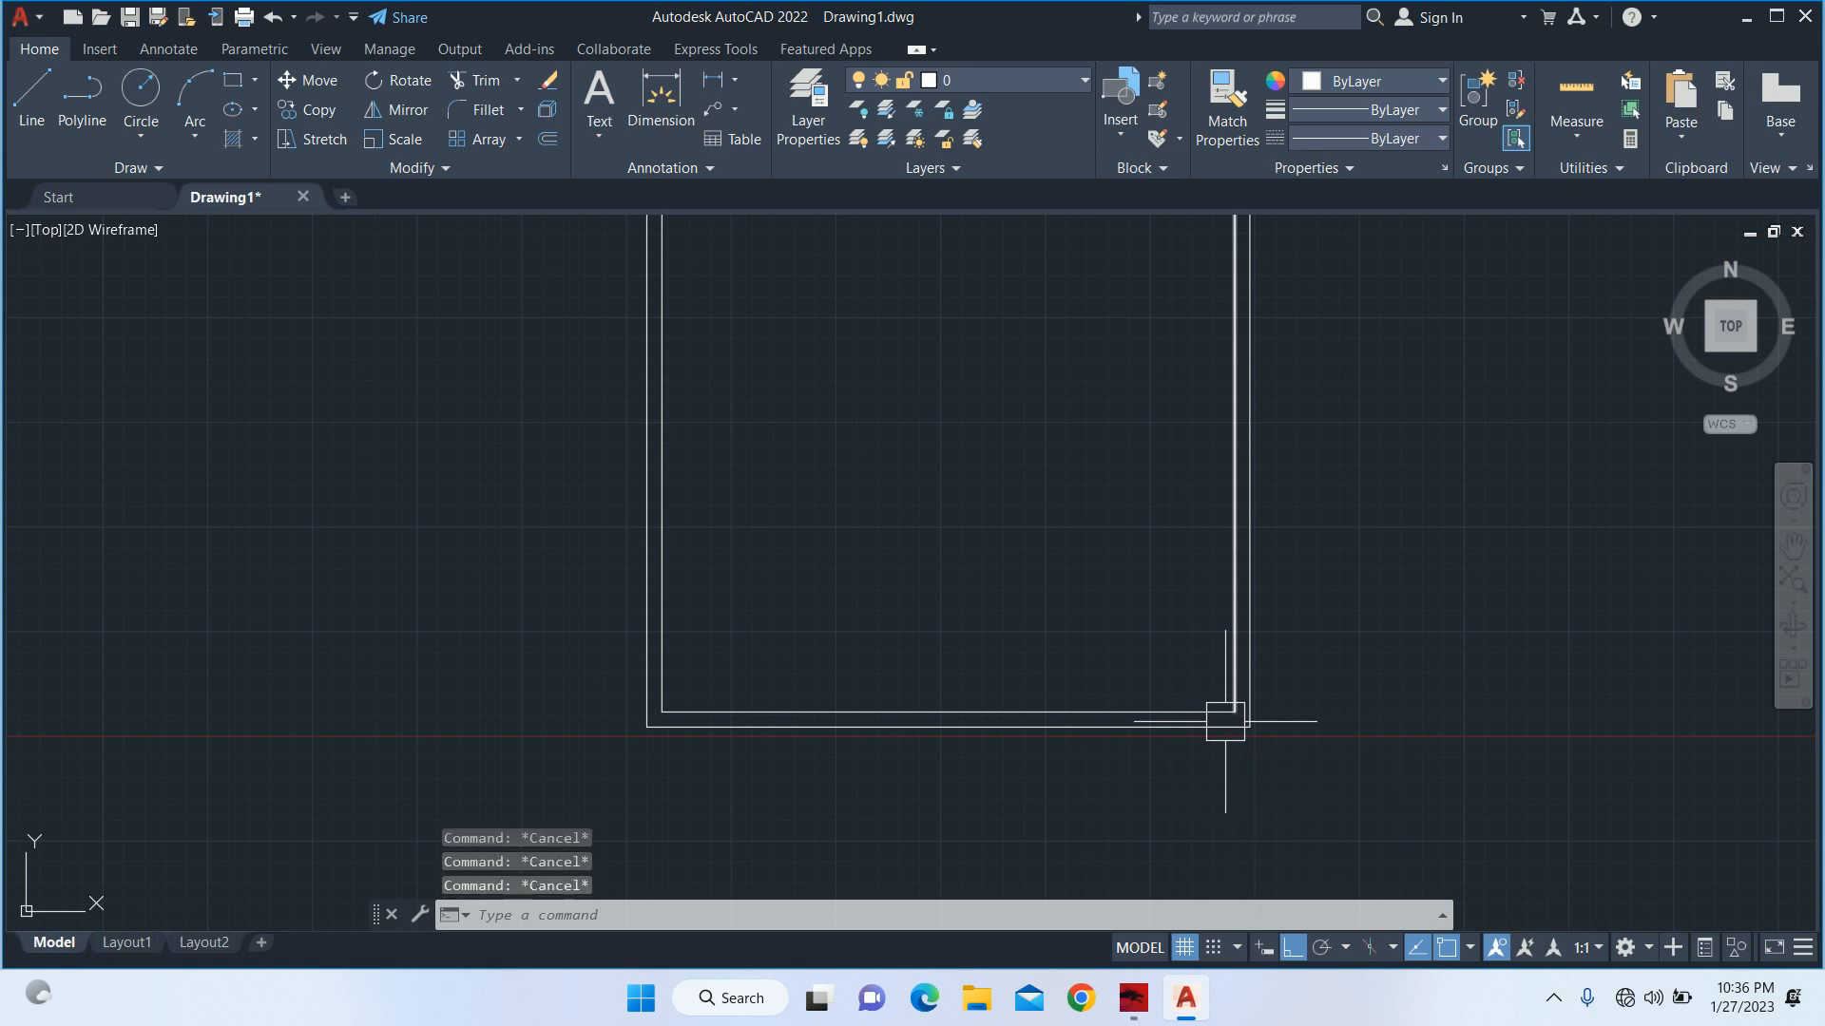
text(x)
key(Return)
scroll(1233, 699, up, 2)
key(Escape)
key(Escape)
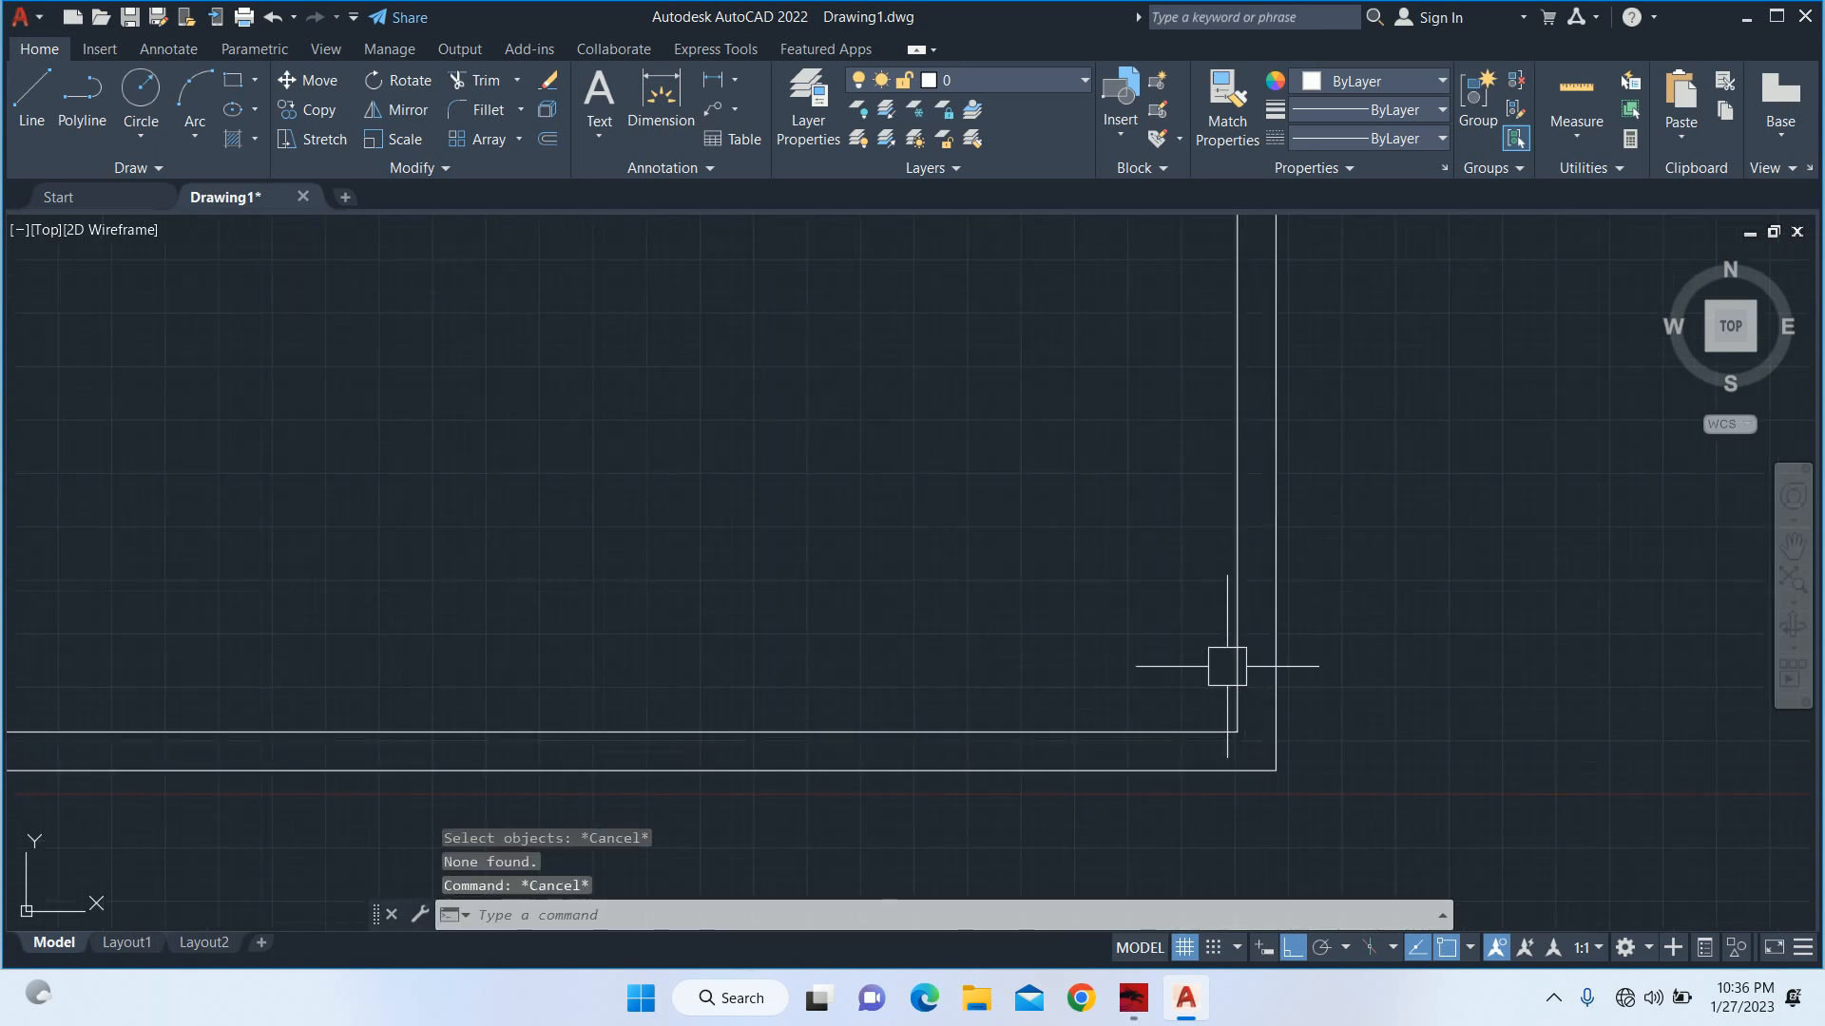
Offset the right wall's inner line 15' towards the inside of the plot.
text(o)
key(Return)
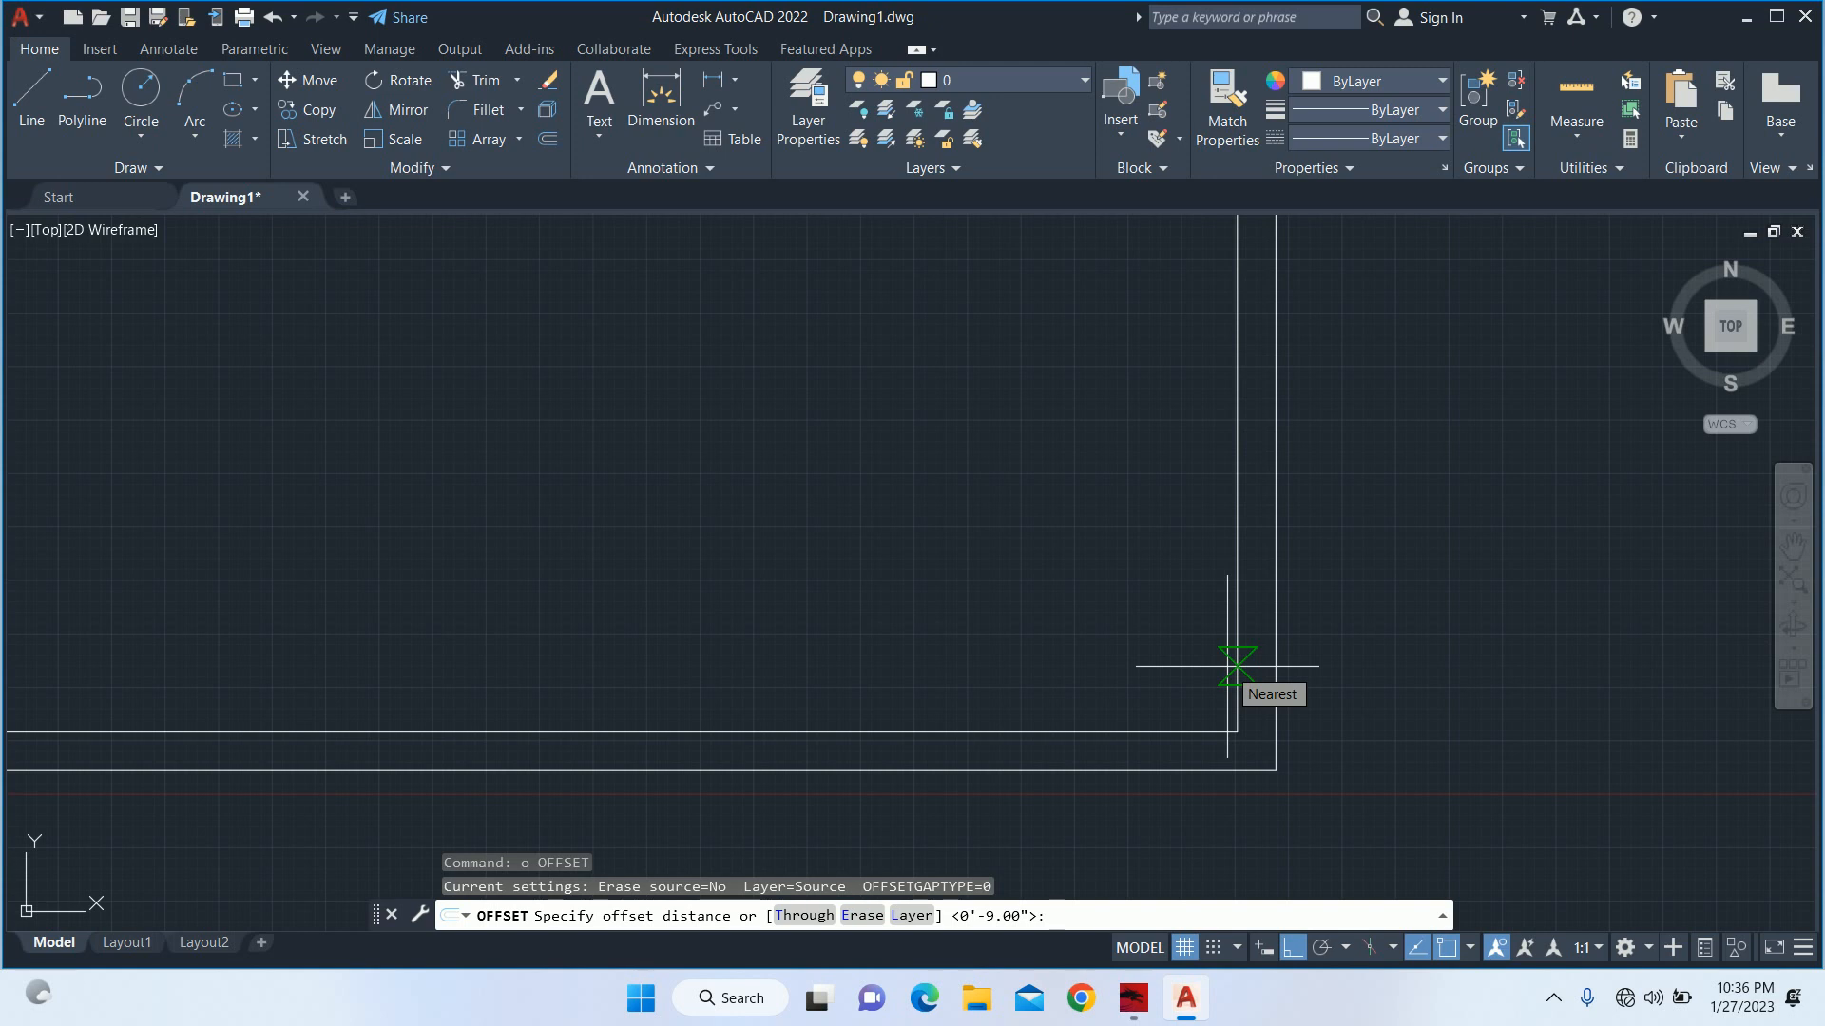
click(1227, 643)
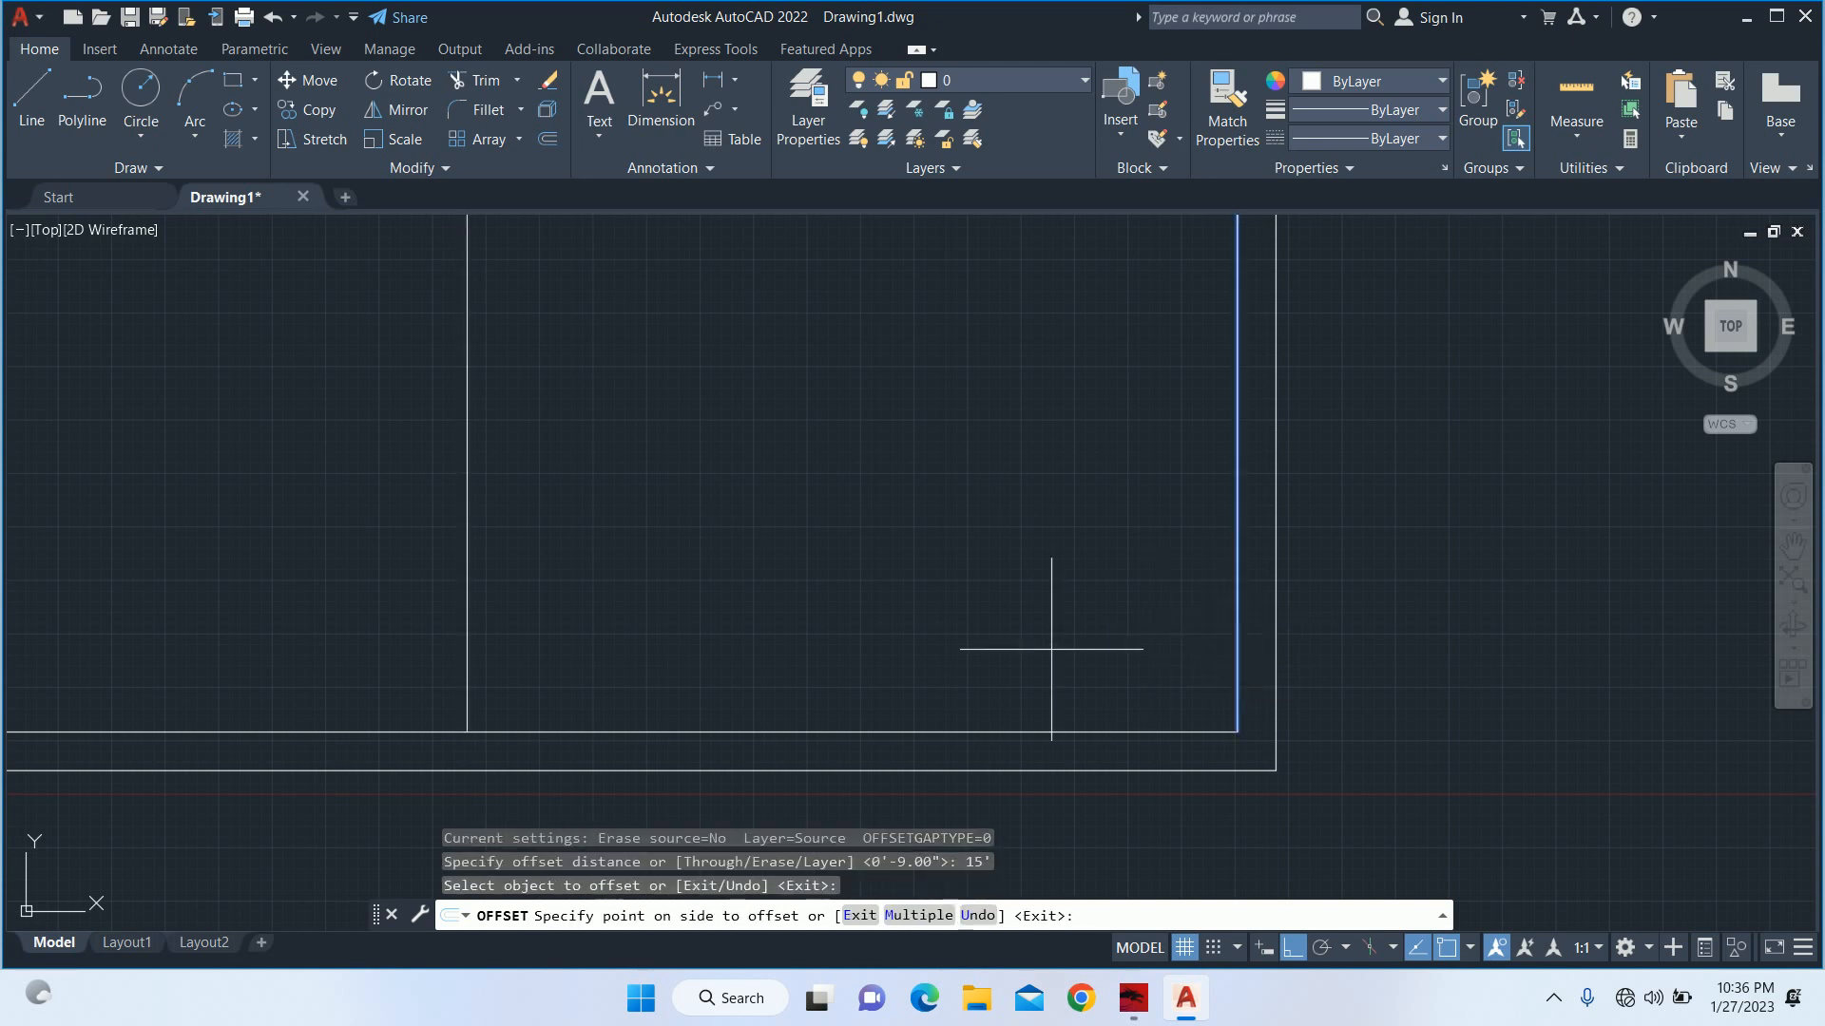
click(777, 677)
key(Return)
key(Escape)
Extend the 15' offset line and the right wall's inner line down to the outer bottom line.
scroll(738, 506, down, 4)
middle_drag(680, 546, 824, 553)
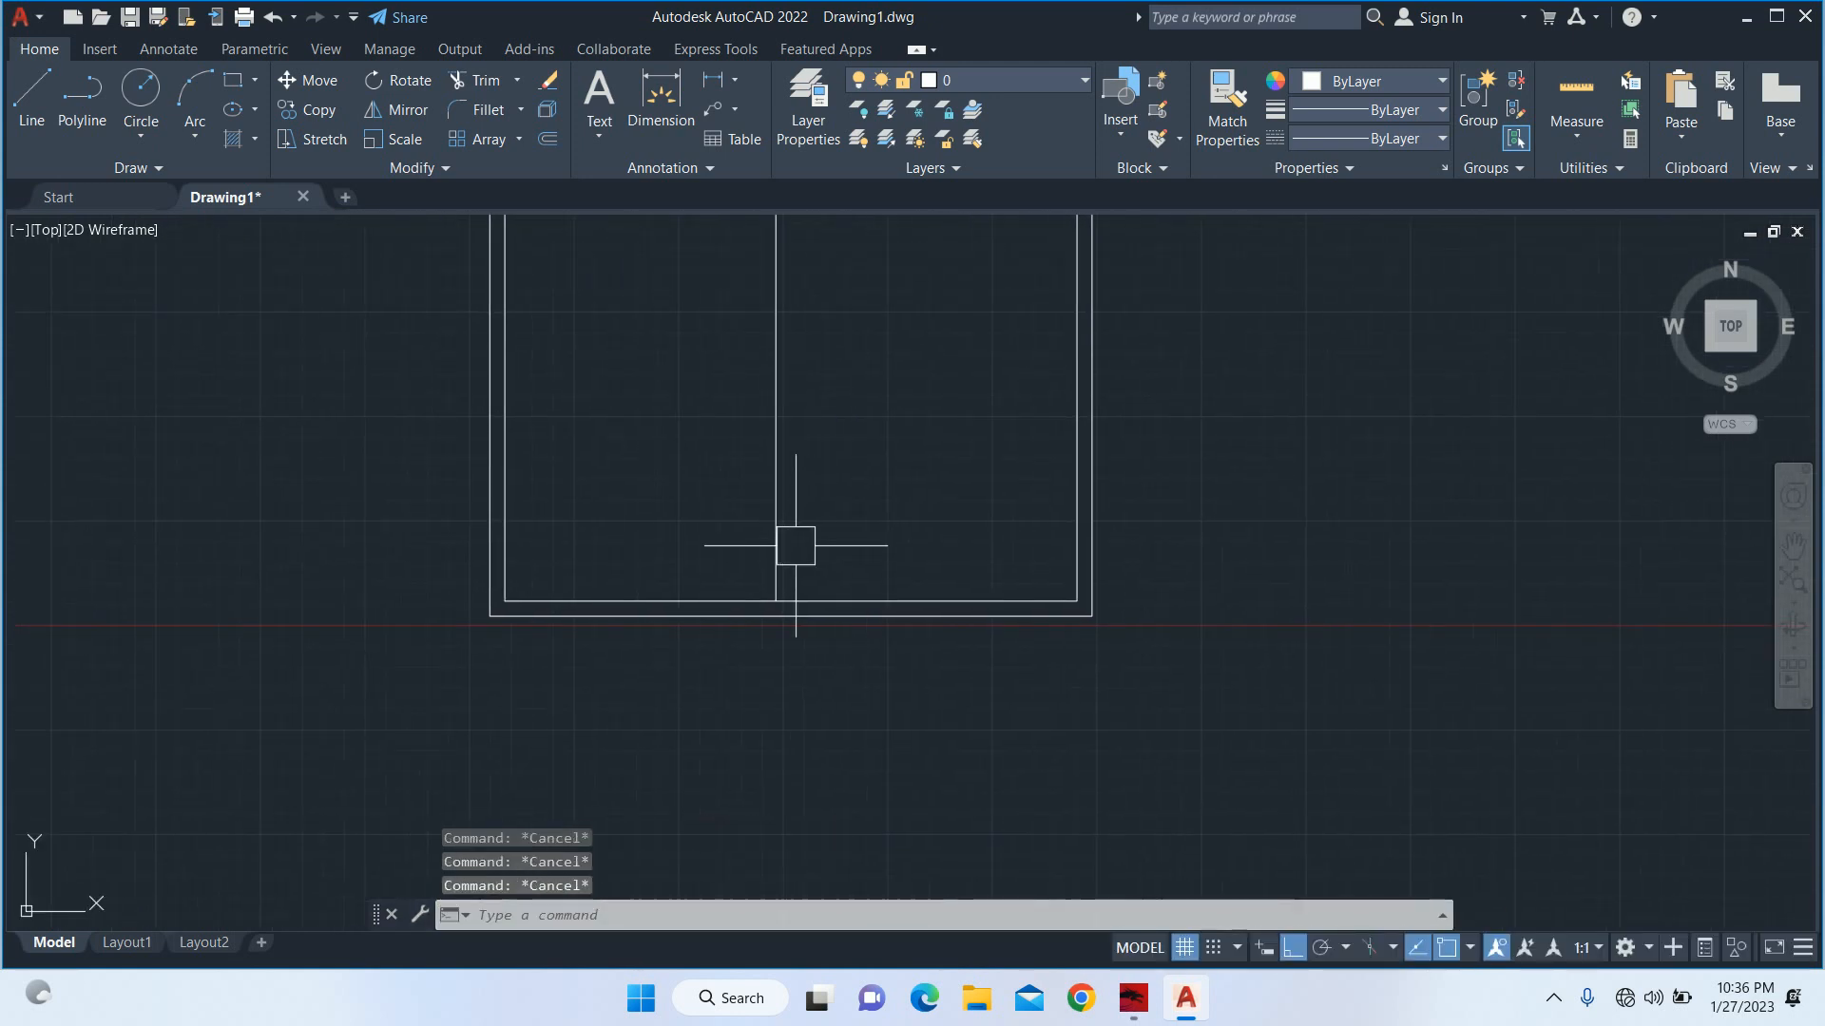
text(ex)
key(Return)
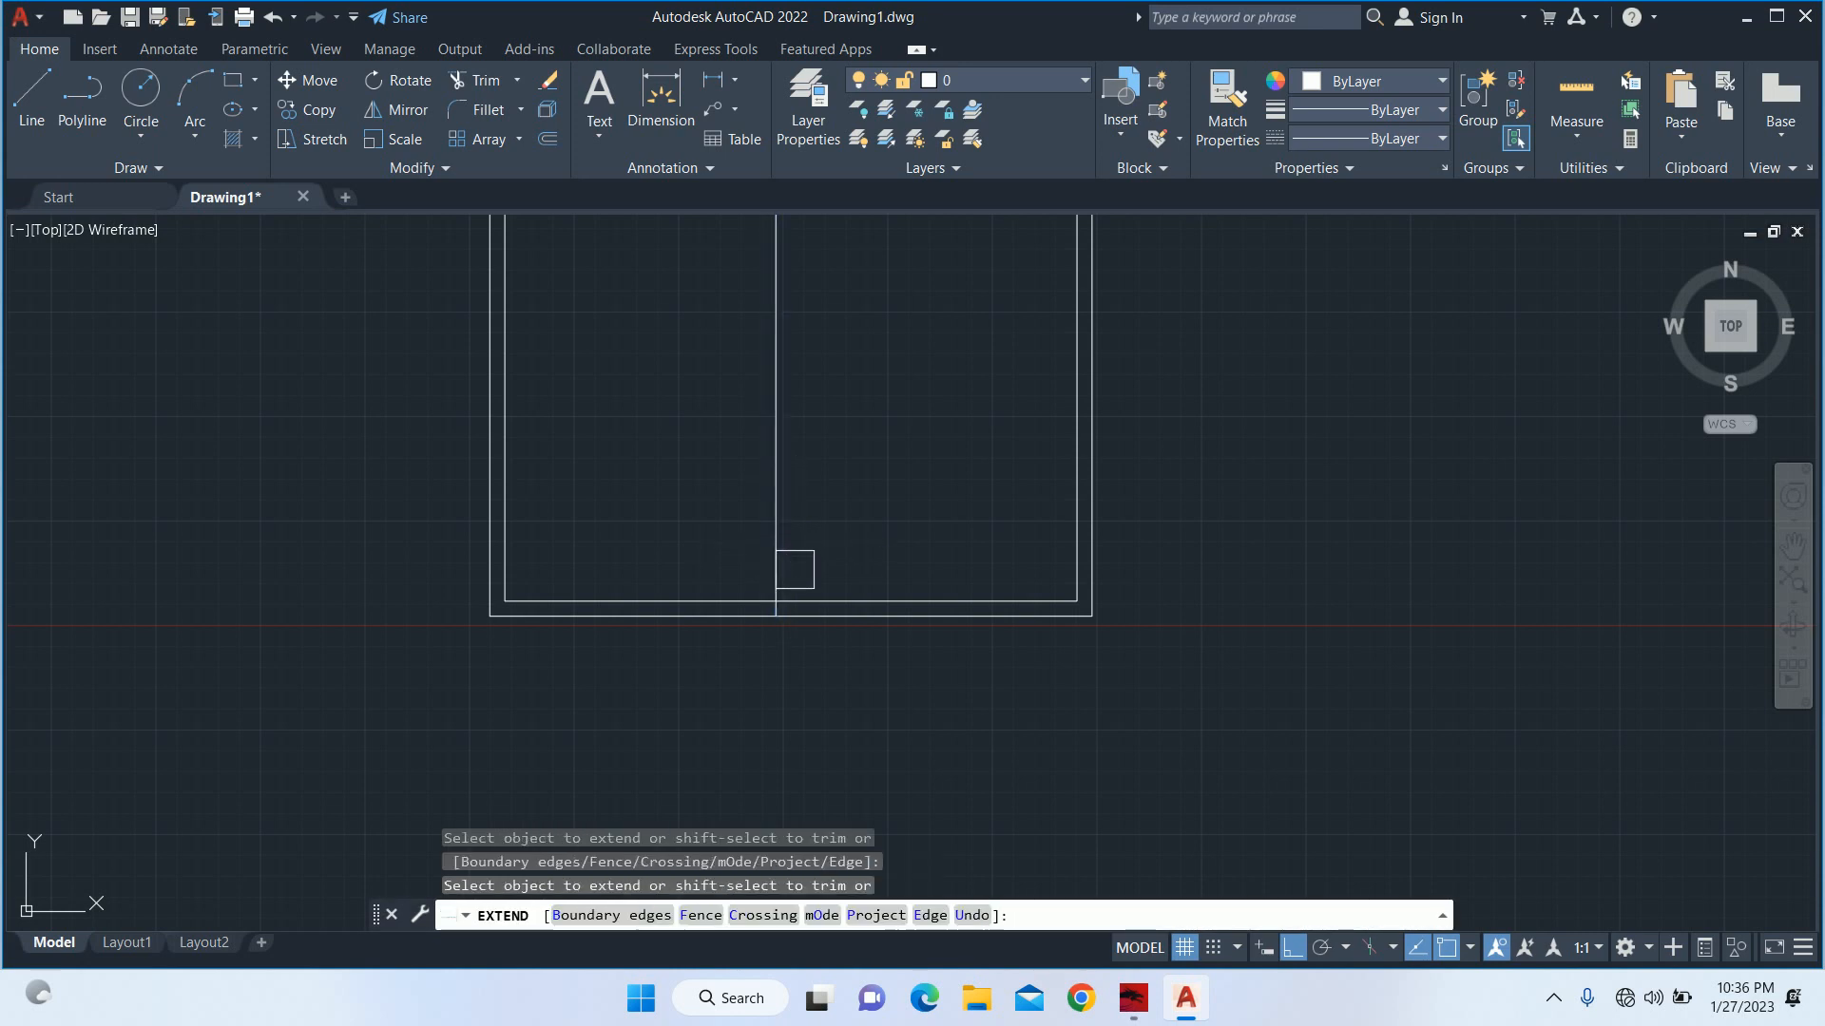
click(1058, 562)
Trim the offset line above the bottom wall and both bottom wall lines between the two extended lines, leaving a 15' opening.
shift+click(774, 523)
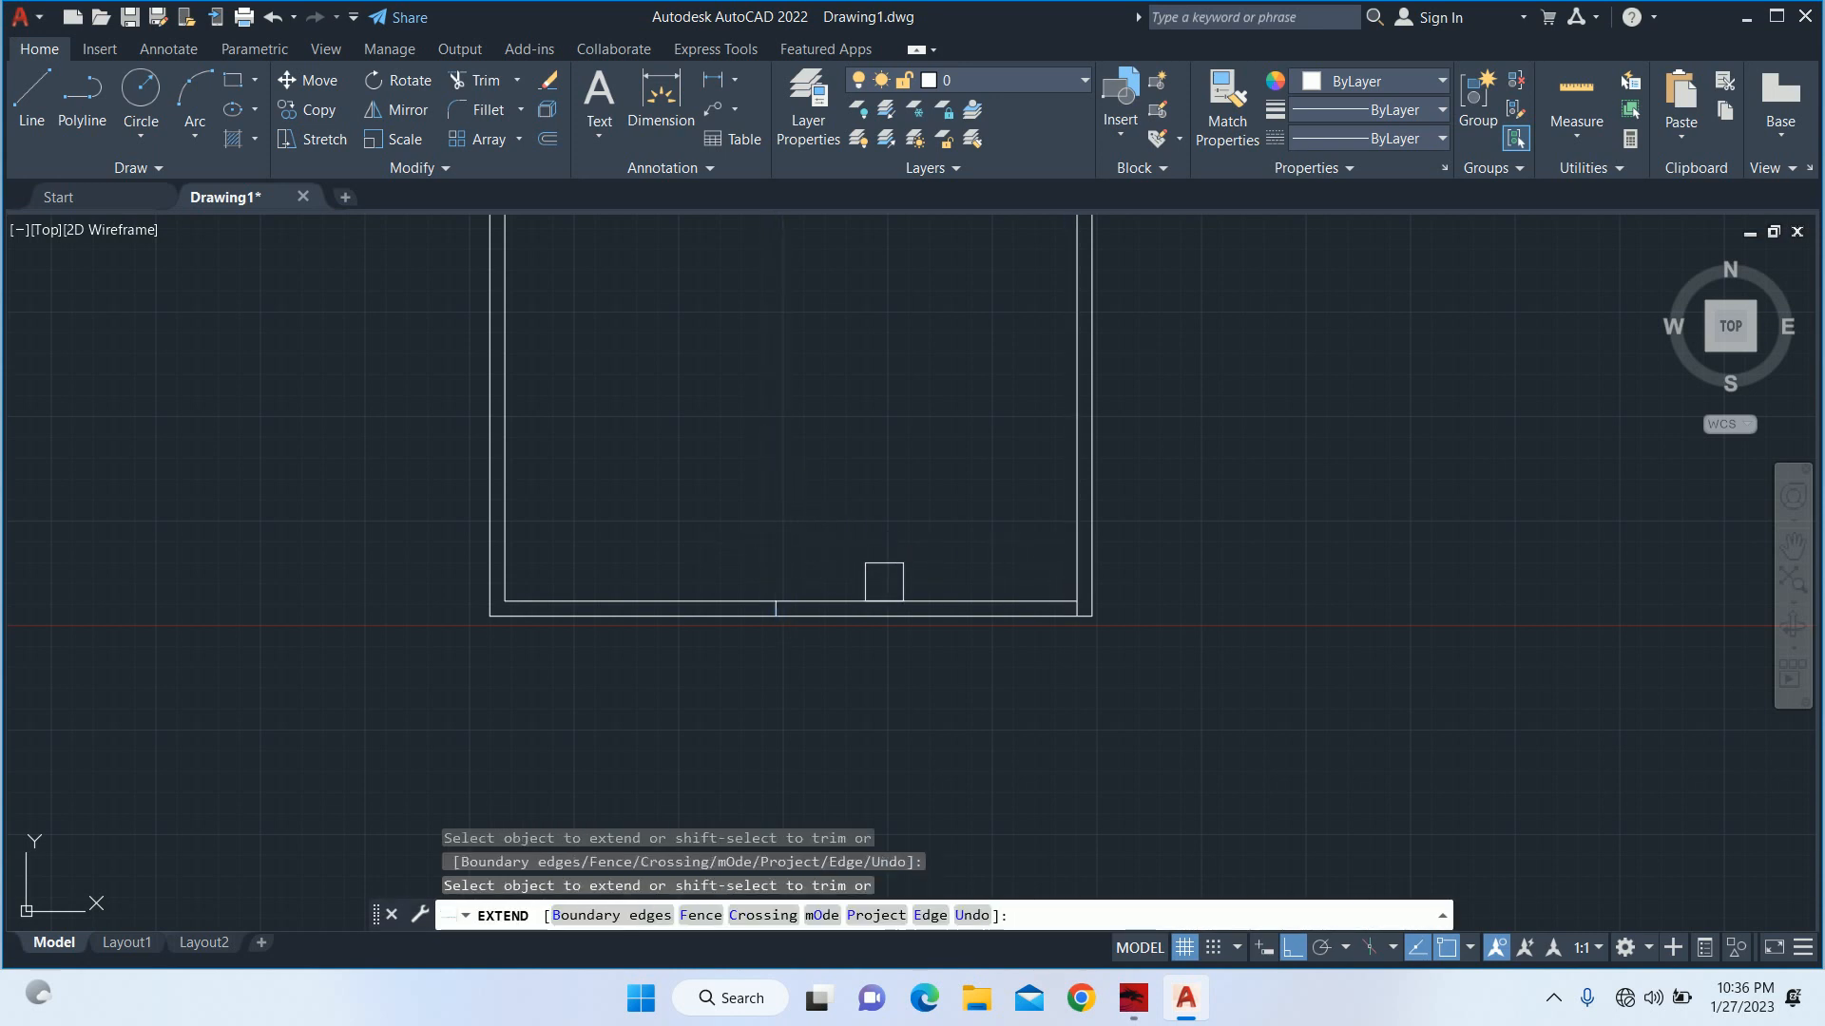
shift+click(884, 601)
shift+click(881, 616)
key(Return)
key(Escape)
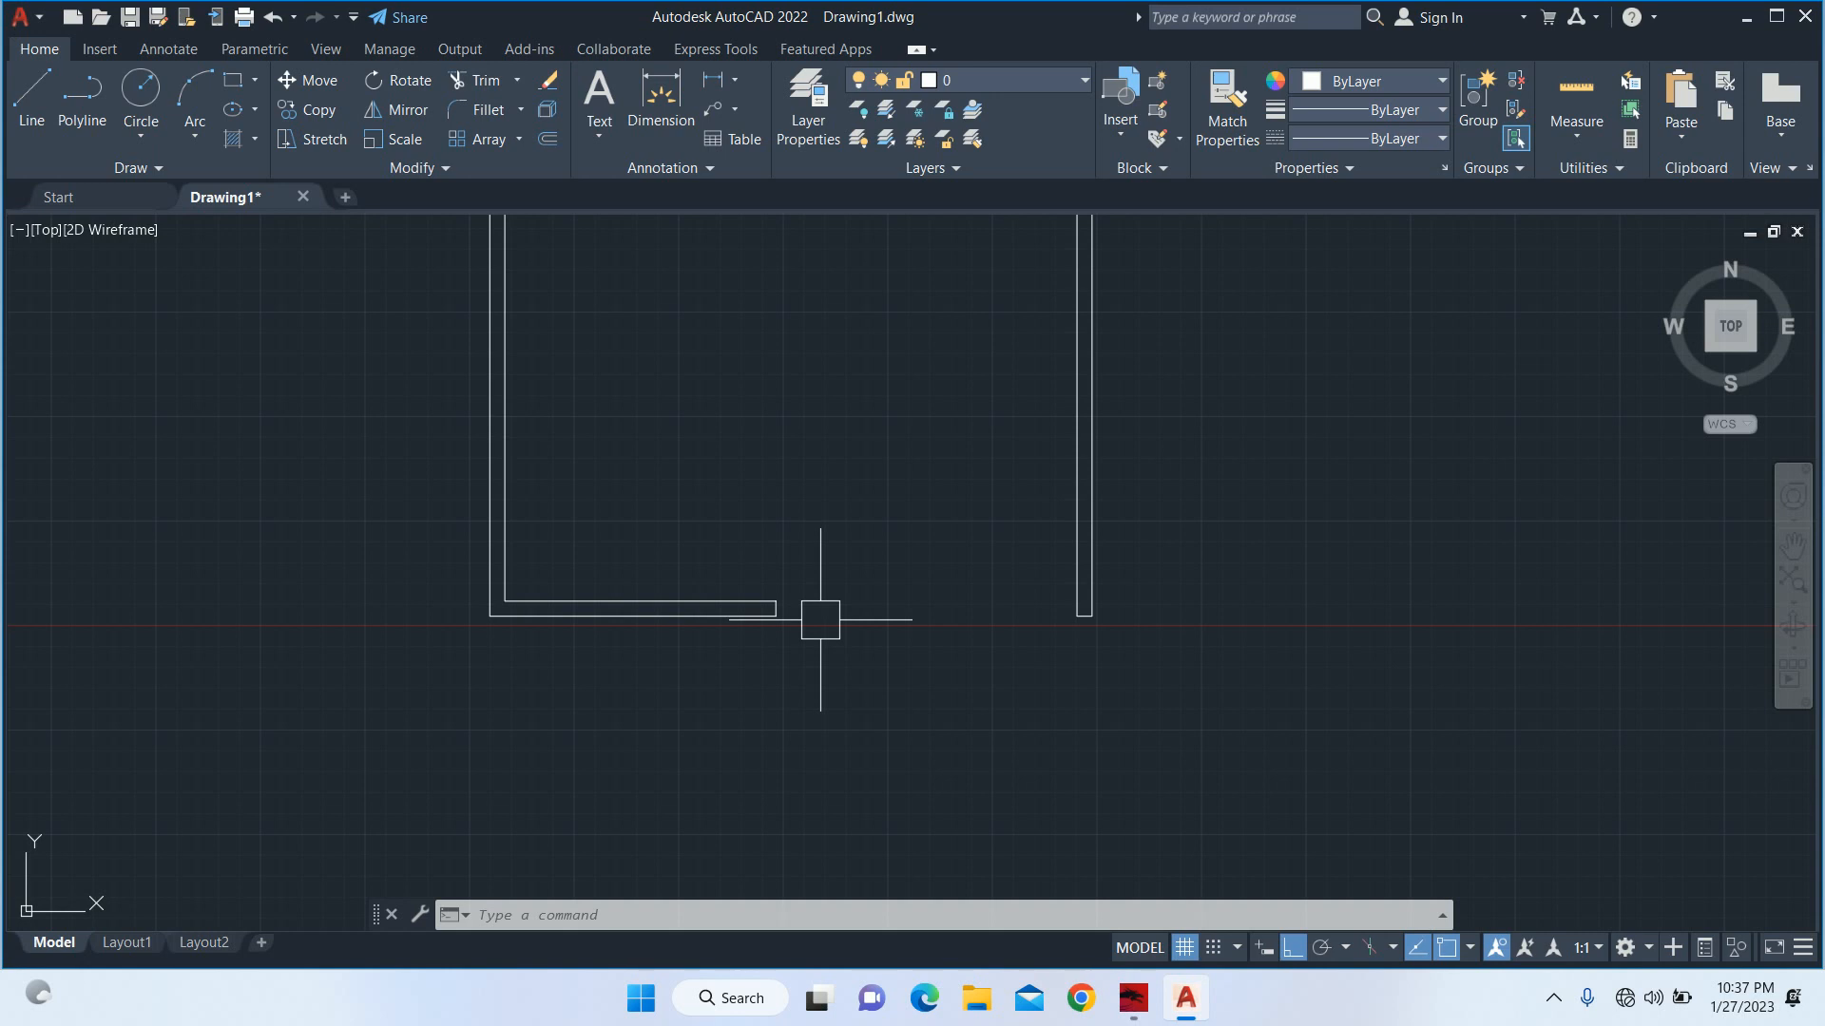
Offset the end line of the bottom wall 3' into the front opening, towards the right wall.
key(Escape)
key(Escape)
key(Escape)
text(o)
key(Return)
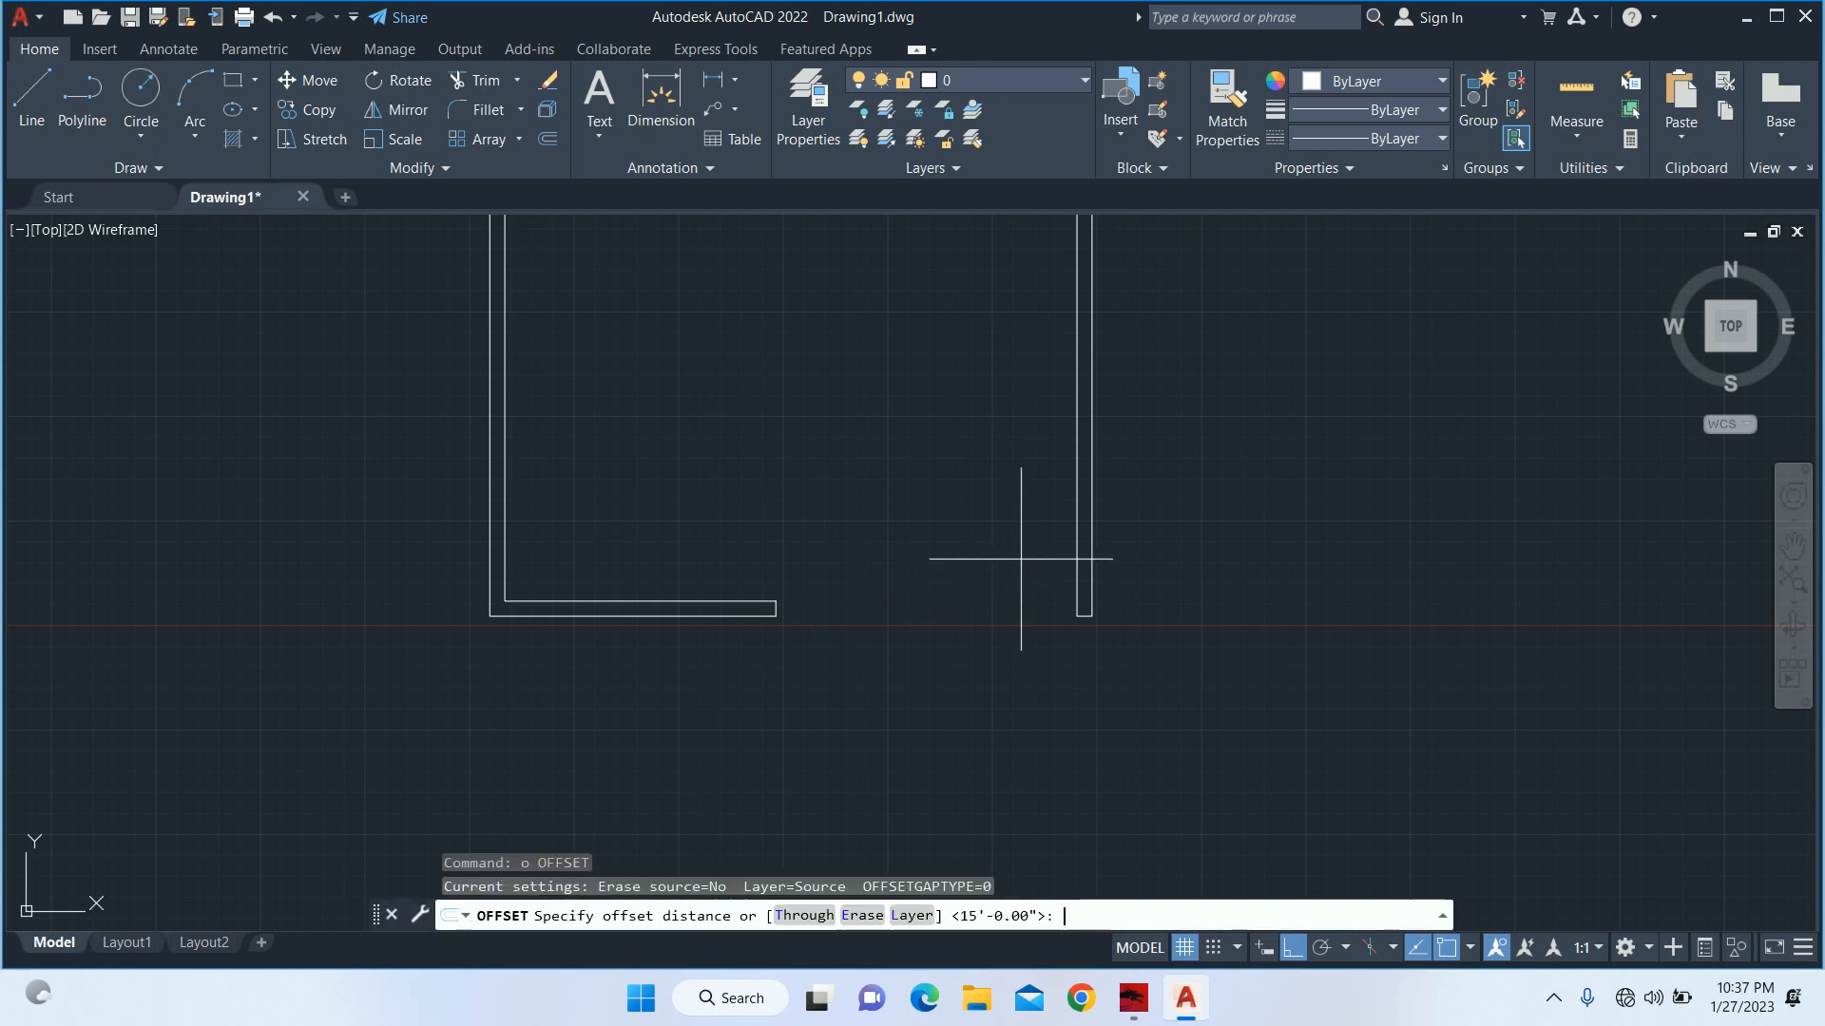
text(3')
key(Return)
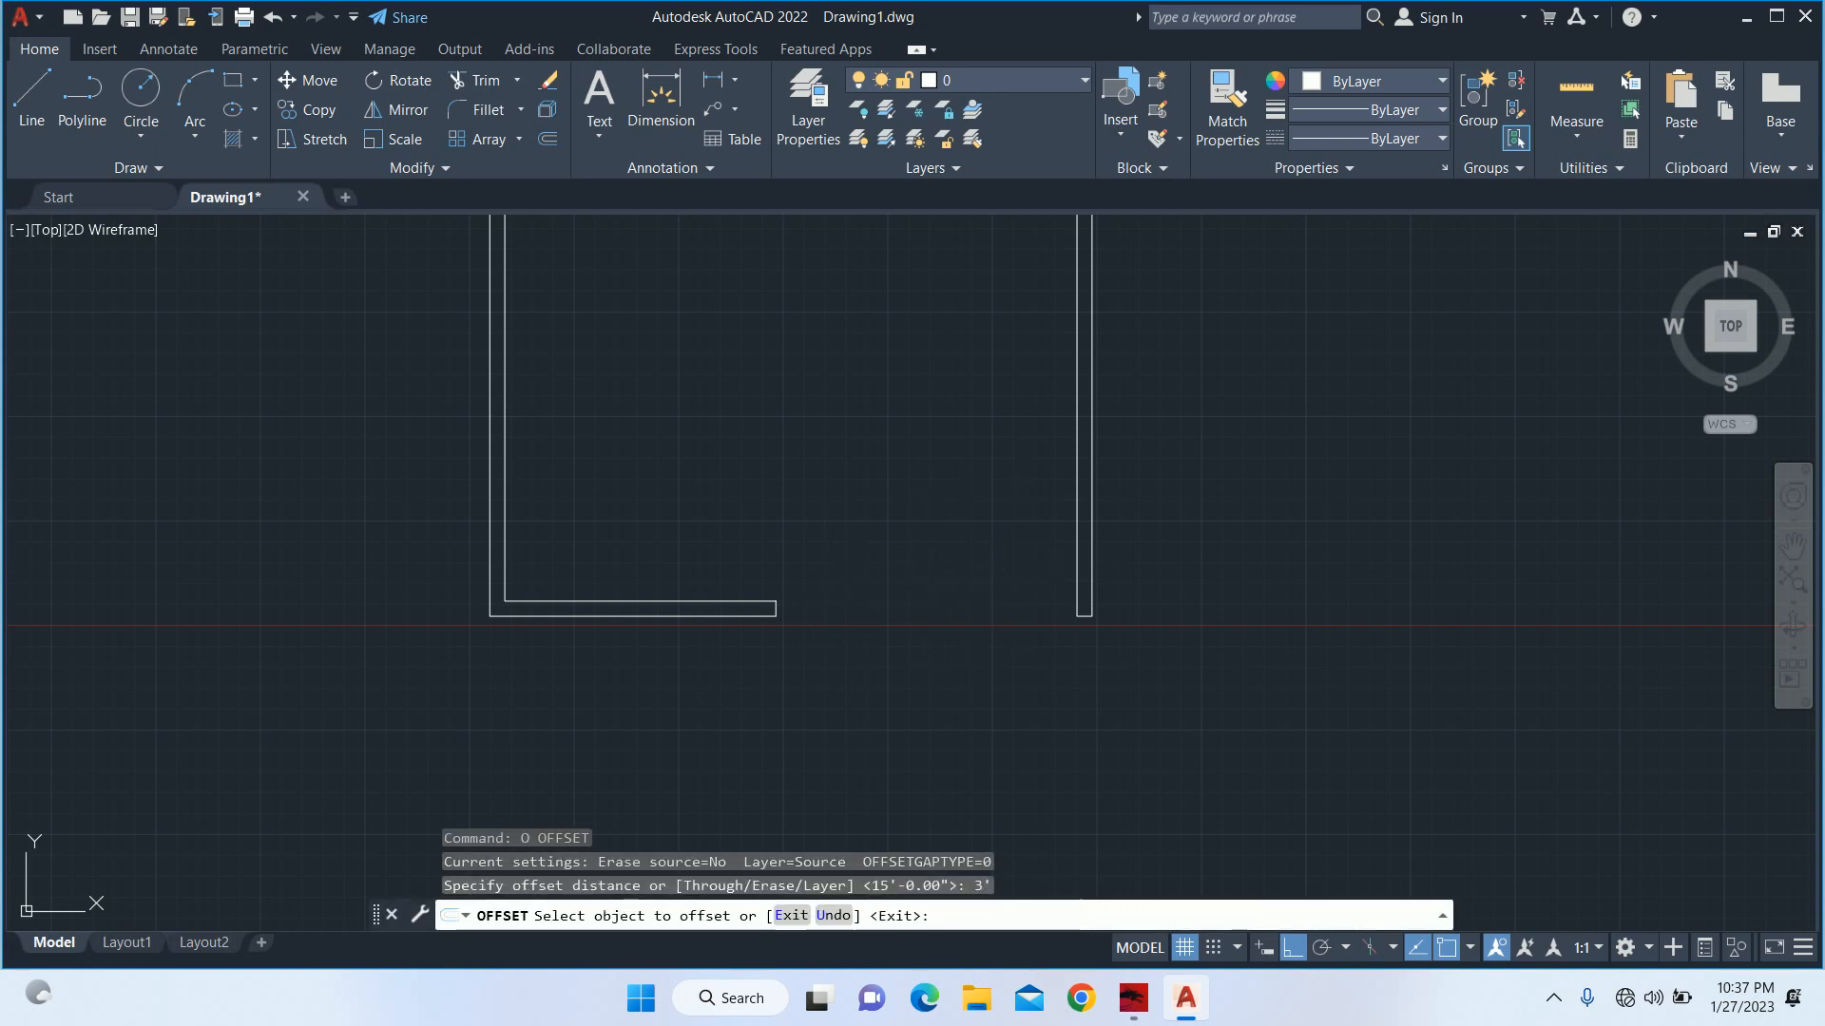
scroll(780, 606, up, 10)
click(735, 619)
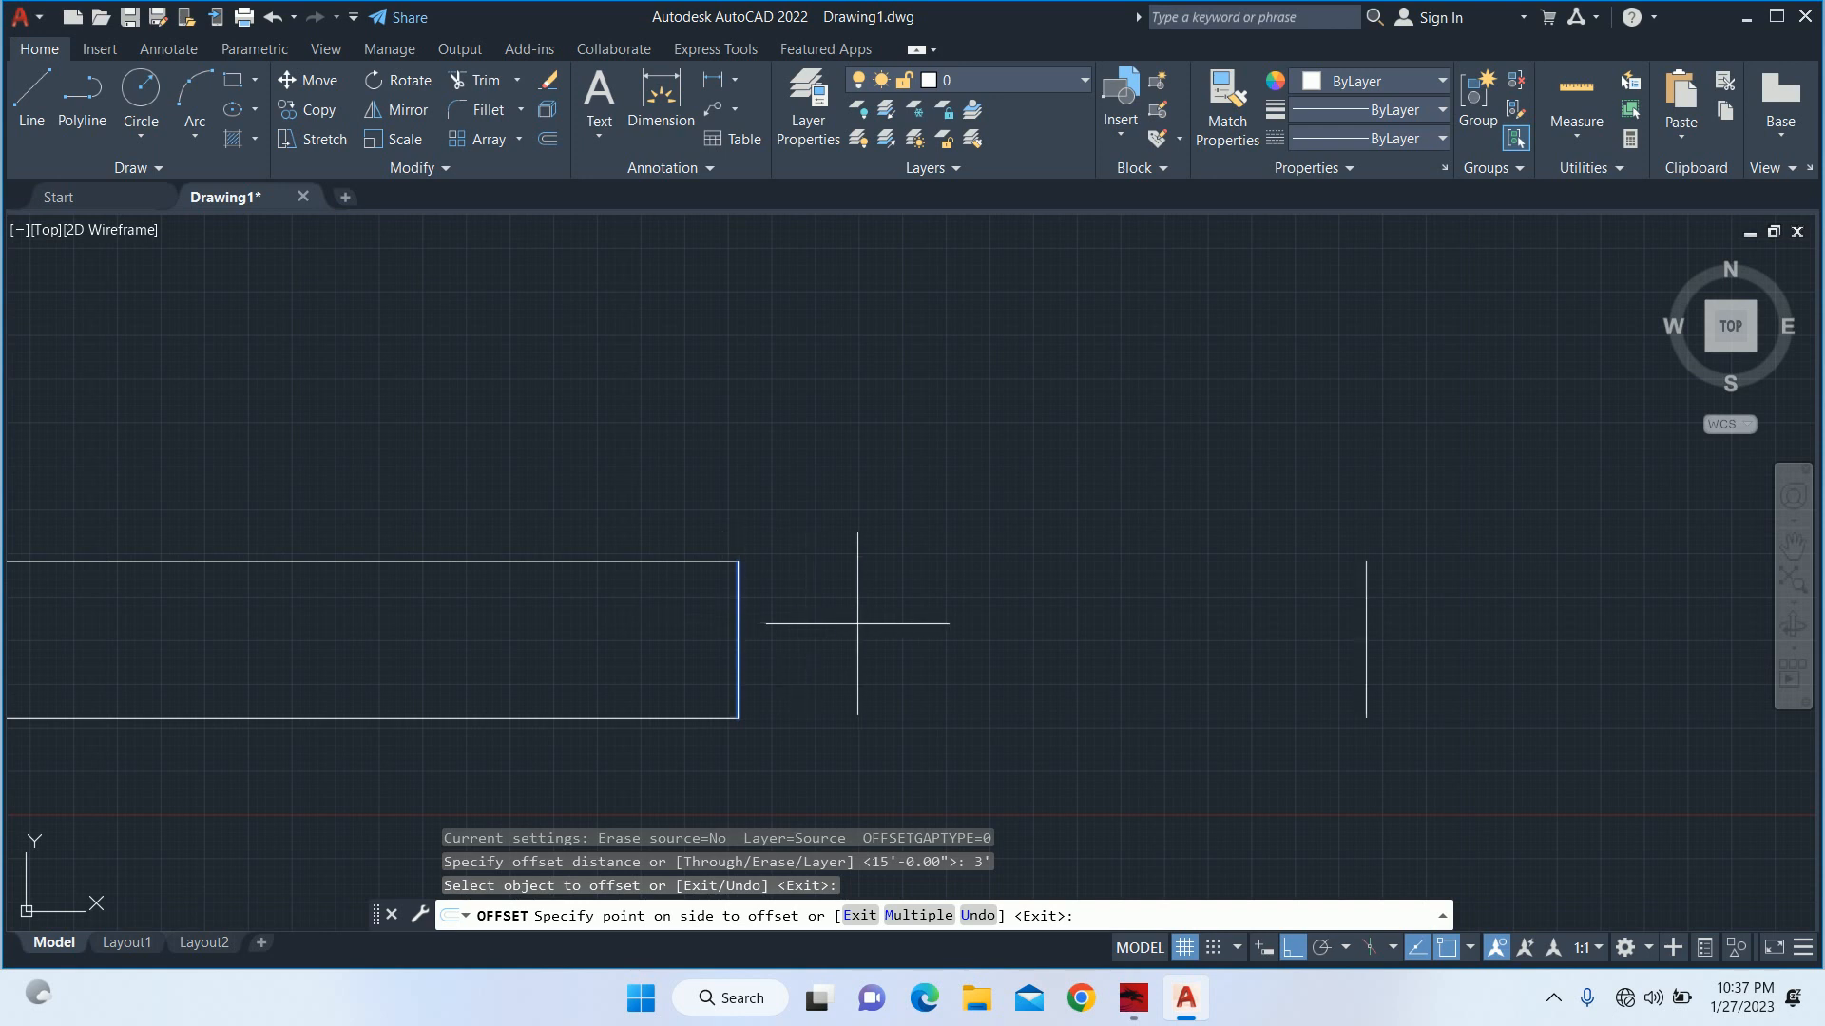
key(Escape)
key(Escape)
key(Escape)
scroll(883, 609, down, 5)
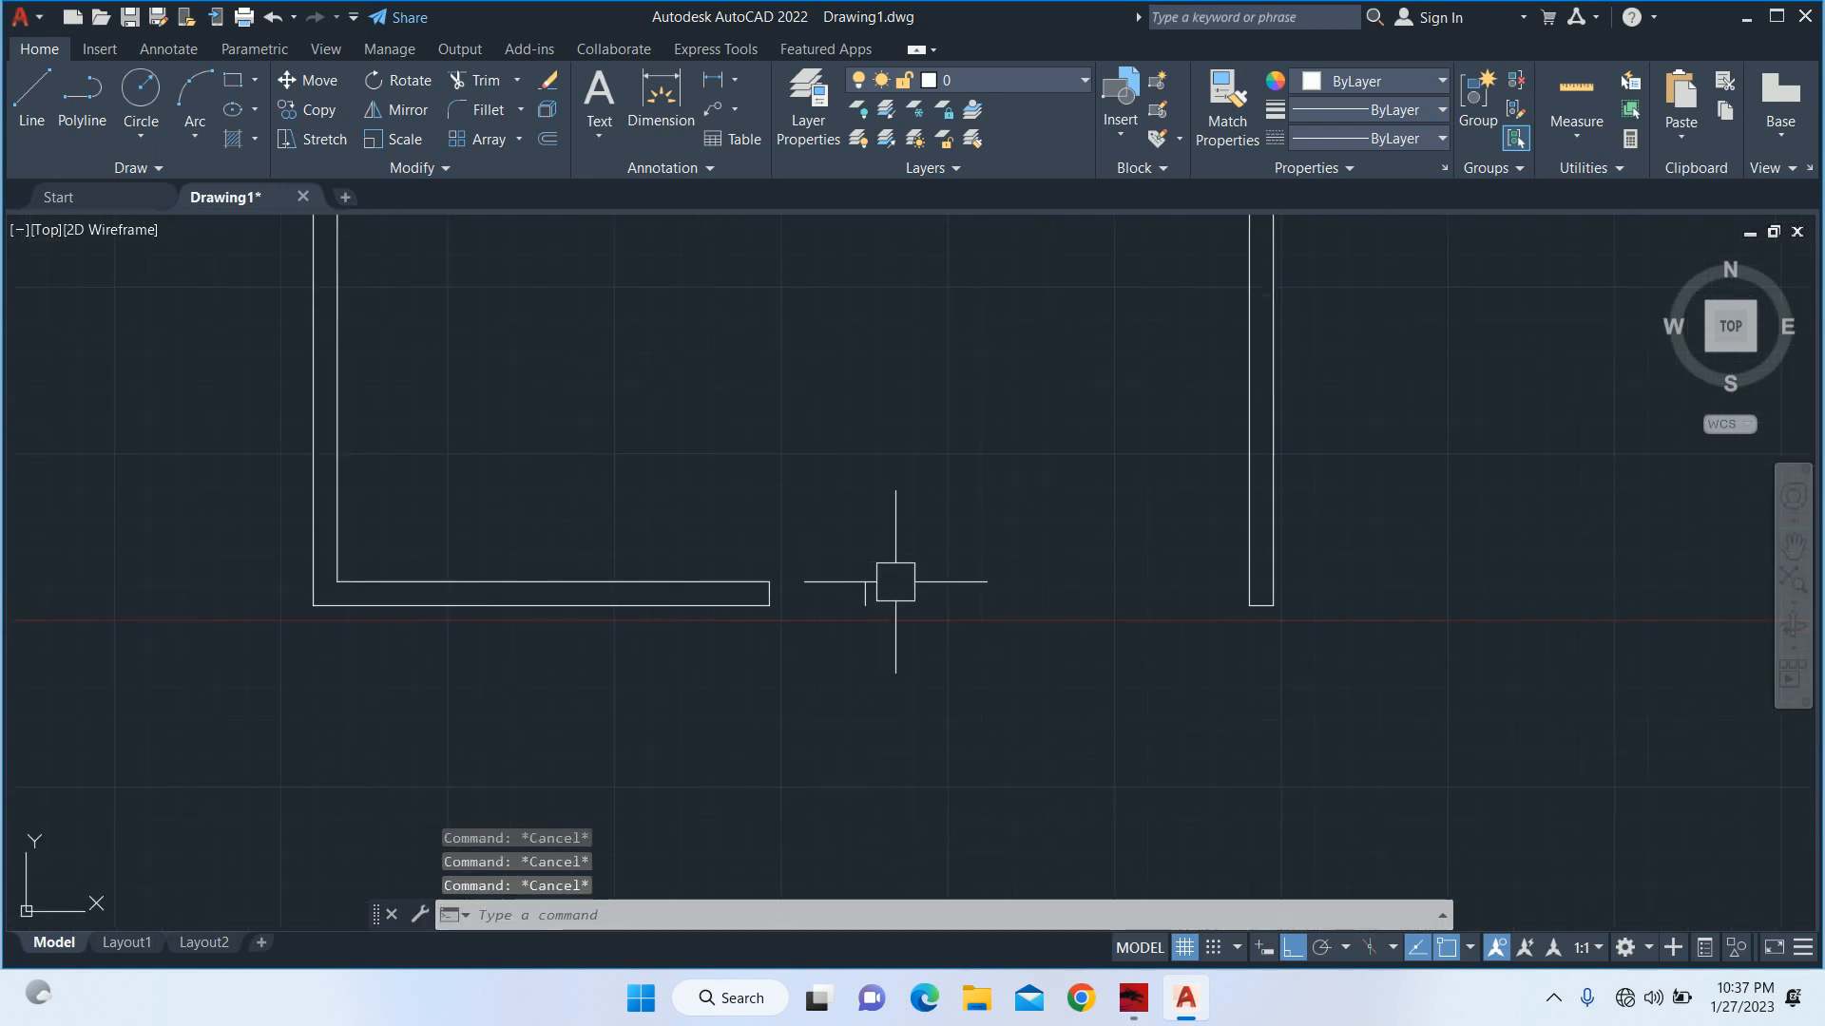
Offset the new short line in the front opening 18" towards the right wall.
key(Return)
text(1)
key(Return)
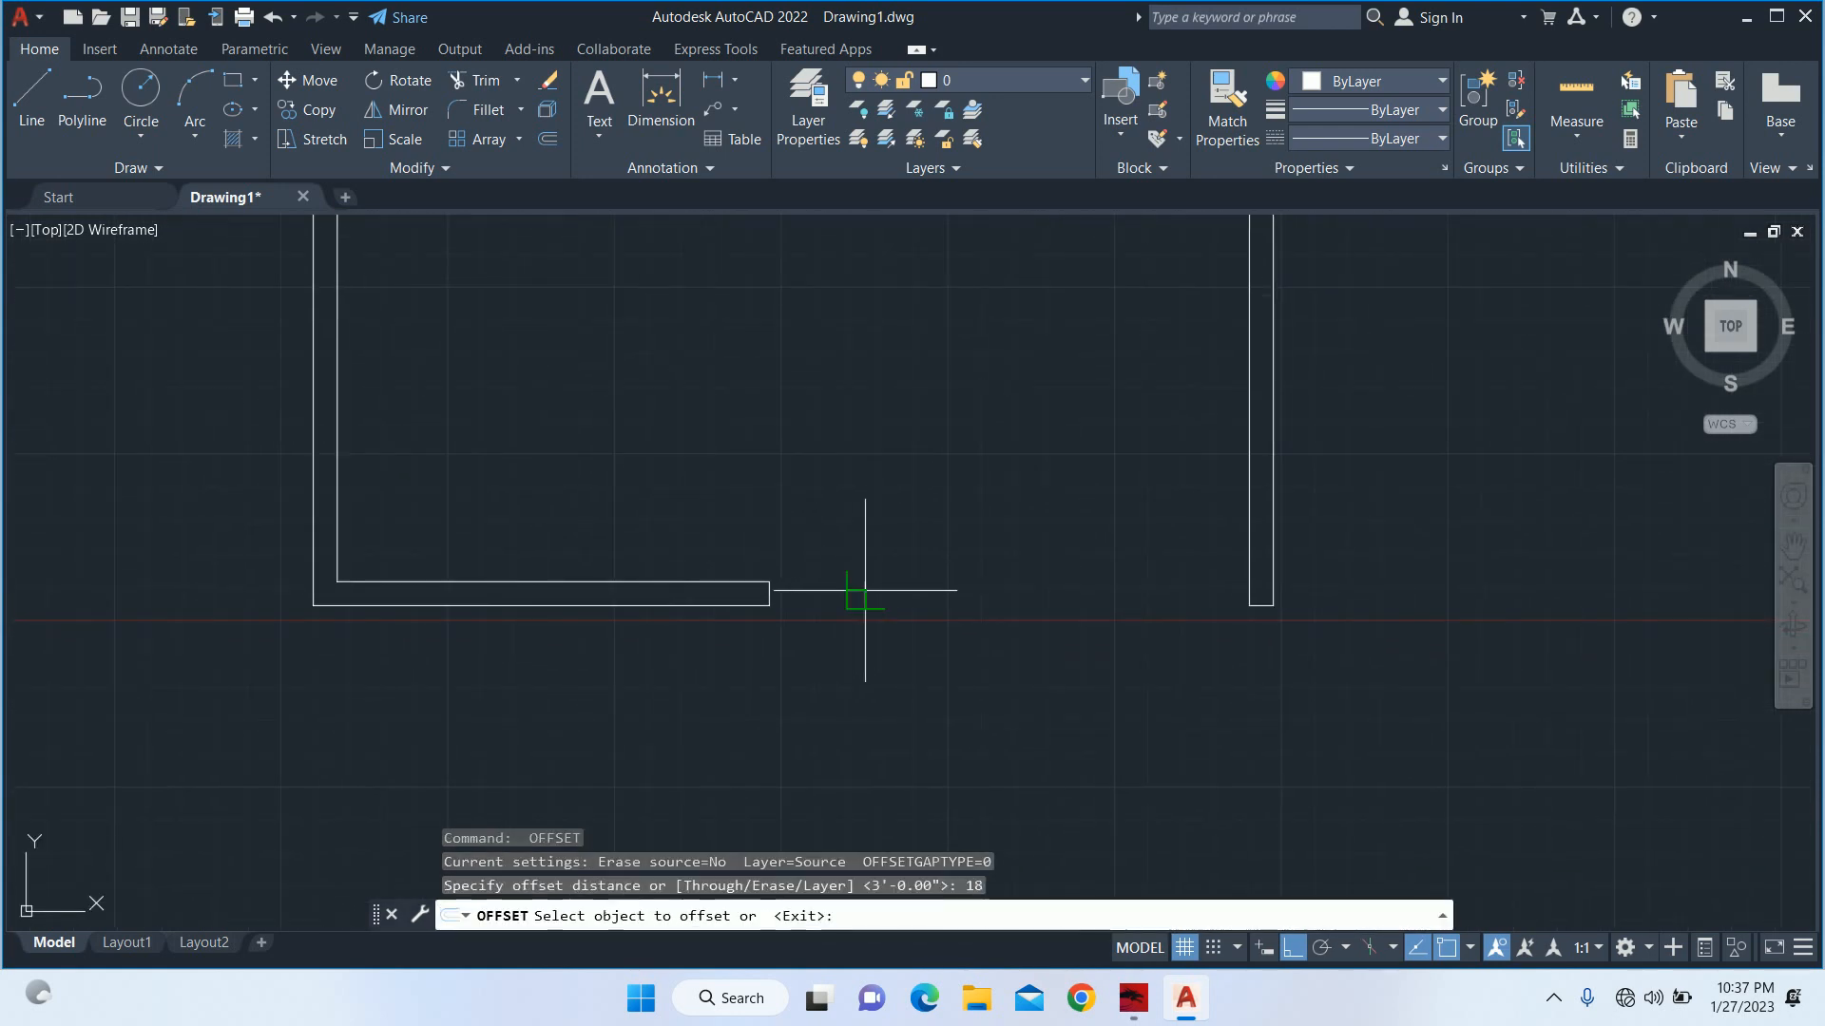
scroll(865, 599, up, 4)
click(882, 582)
click(988, 599)
key(Escape)
Draw lines joining the bottom and top ends of the two short lines to close the small pillar.
text(l)
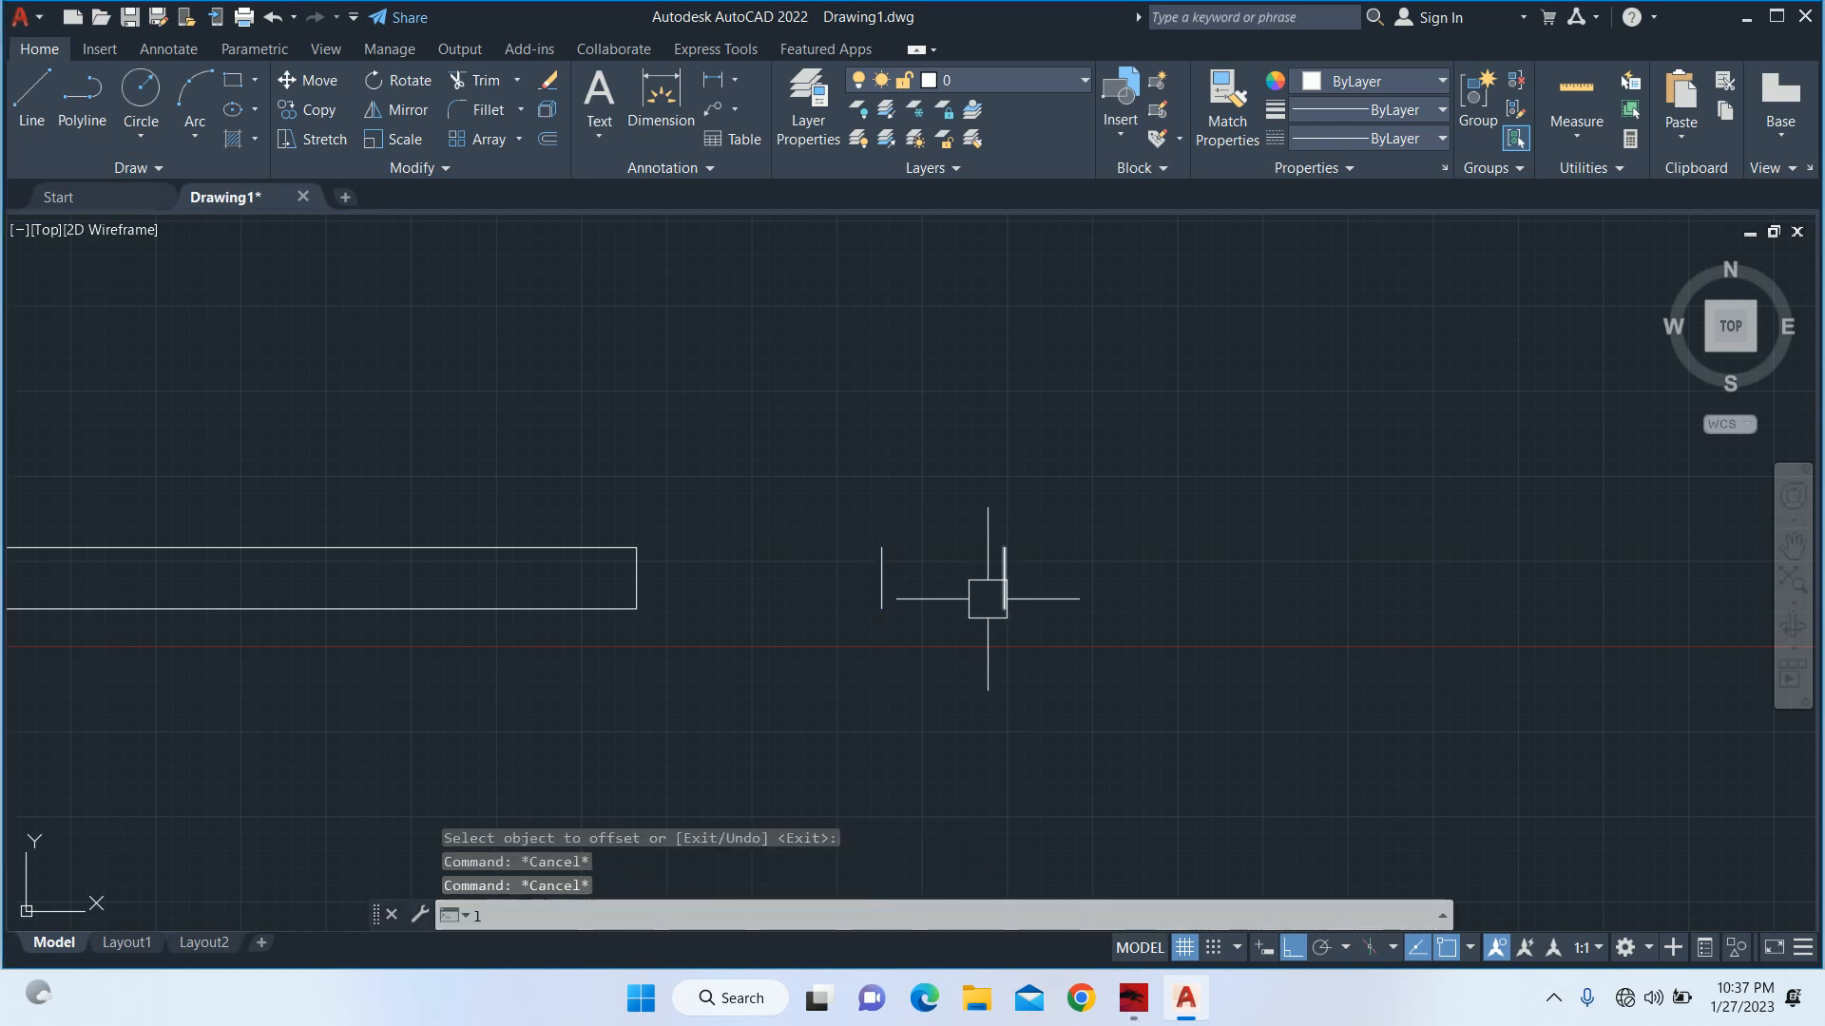
key(Return)
click(882, 609)
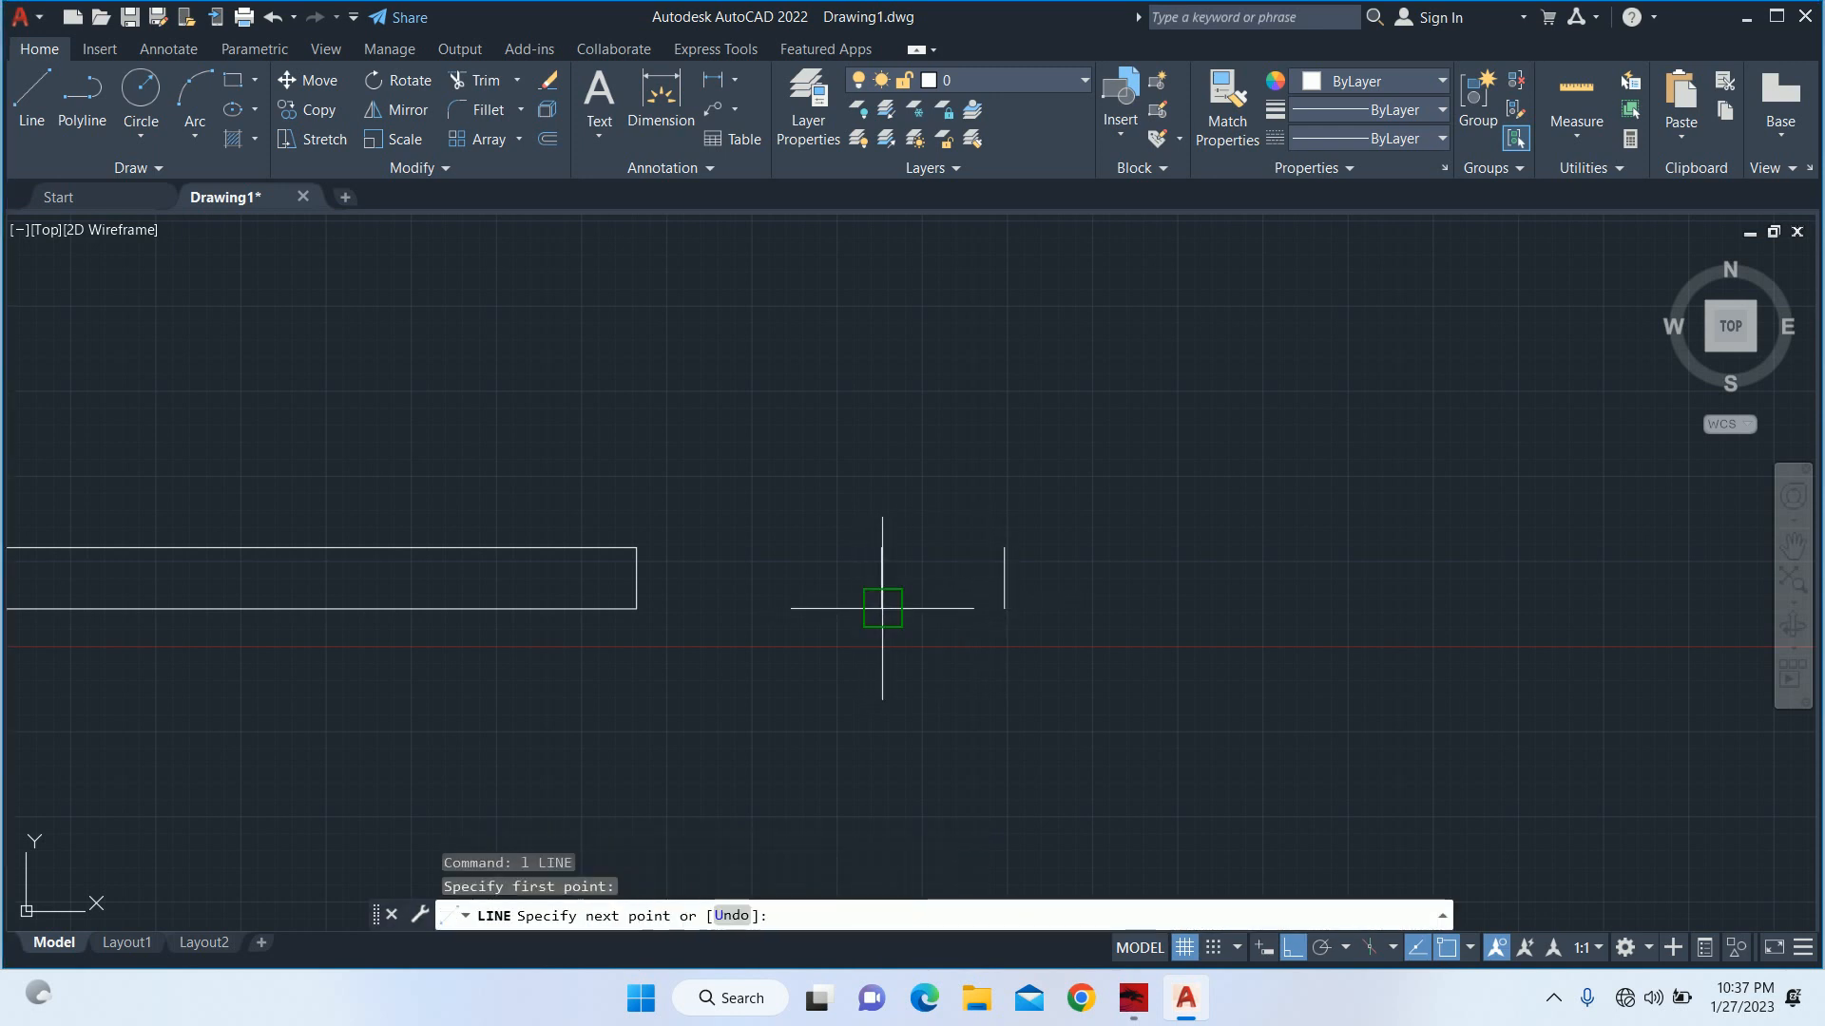
click(1004, 610)
key(Escape)
key(Return)
click(1004, 548)
click(882, 548)
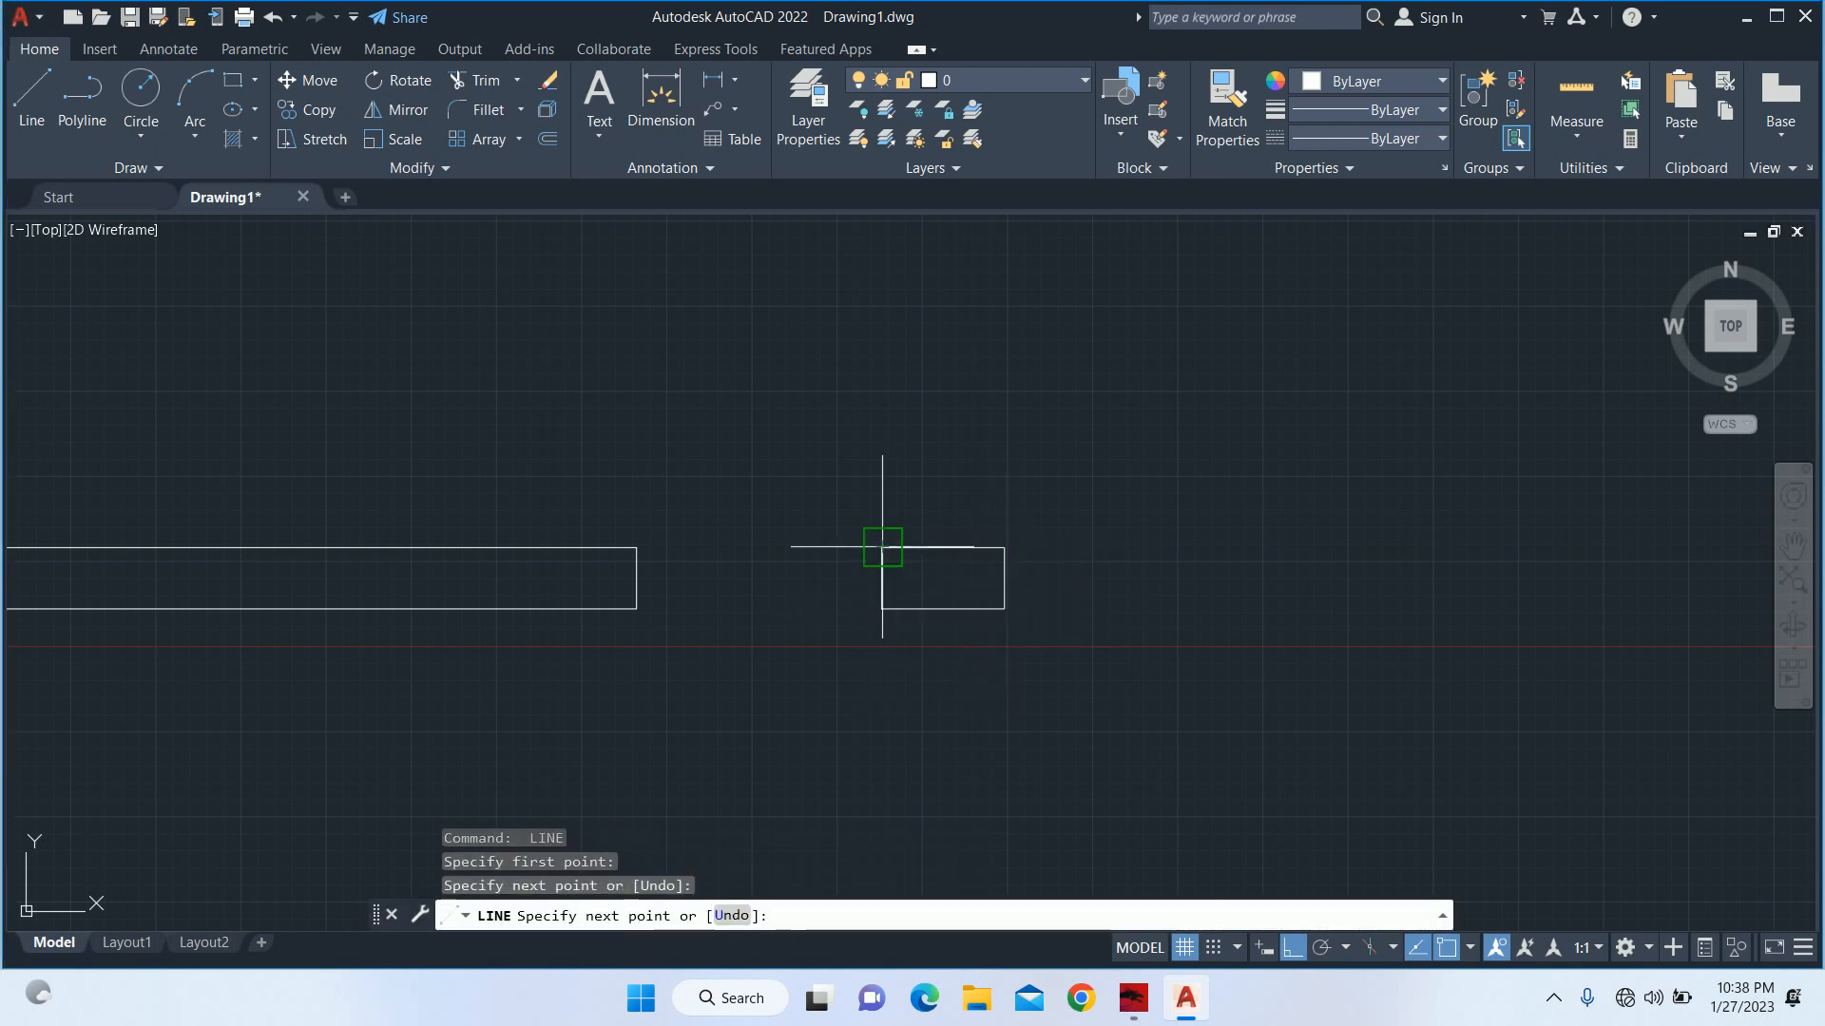
key(Escape)
Measure the clear distance from the small pillar's outer bottom corner to the right wall's inner line with a linear dimension.
scroll(950, 547, down, 4)
text(dli)
key(Return)
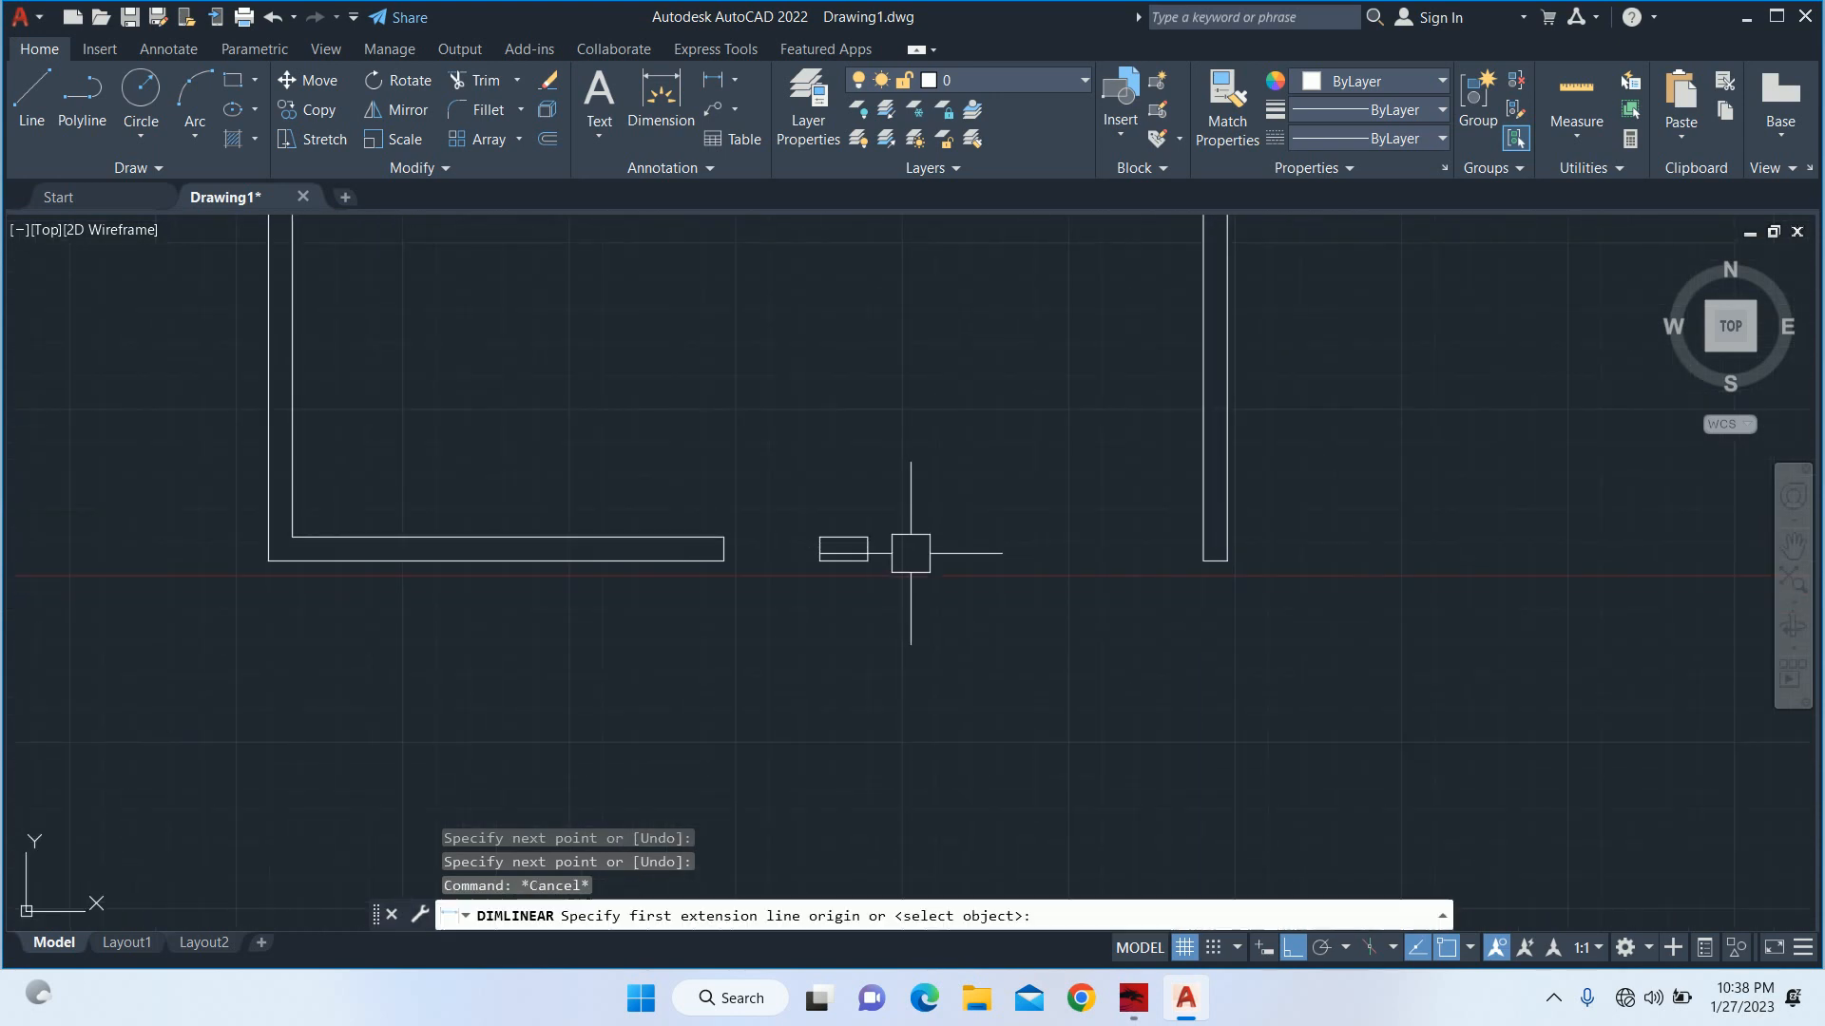
click(868, 560)
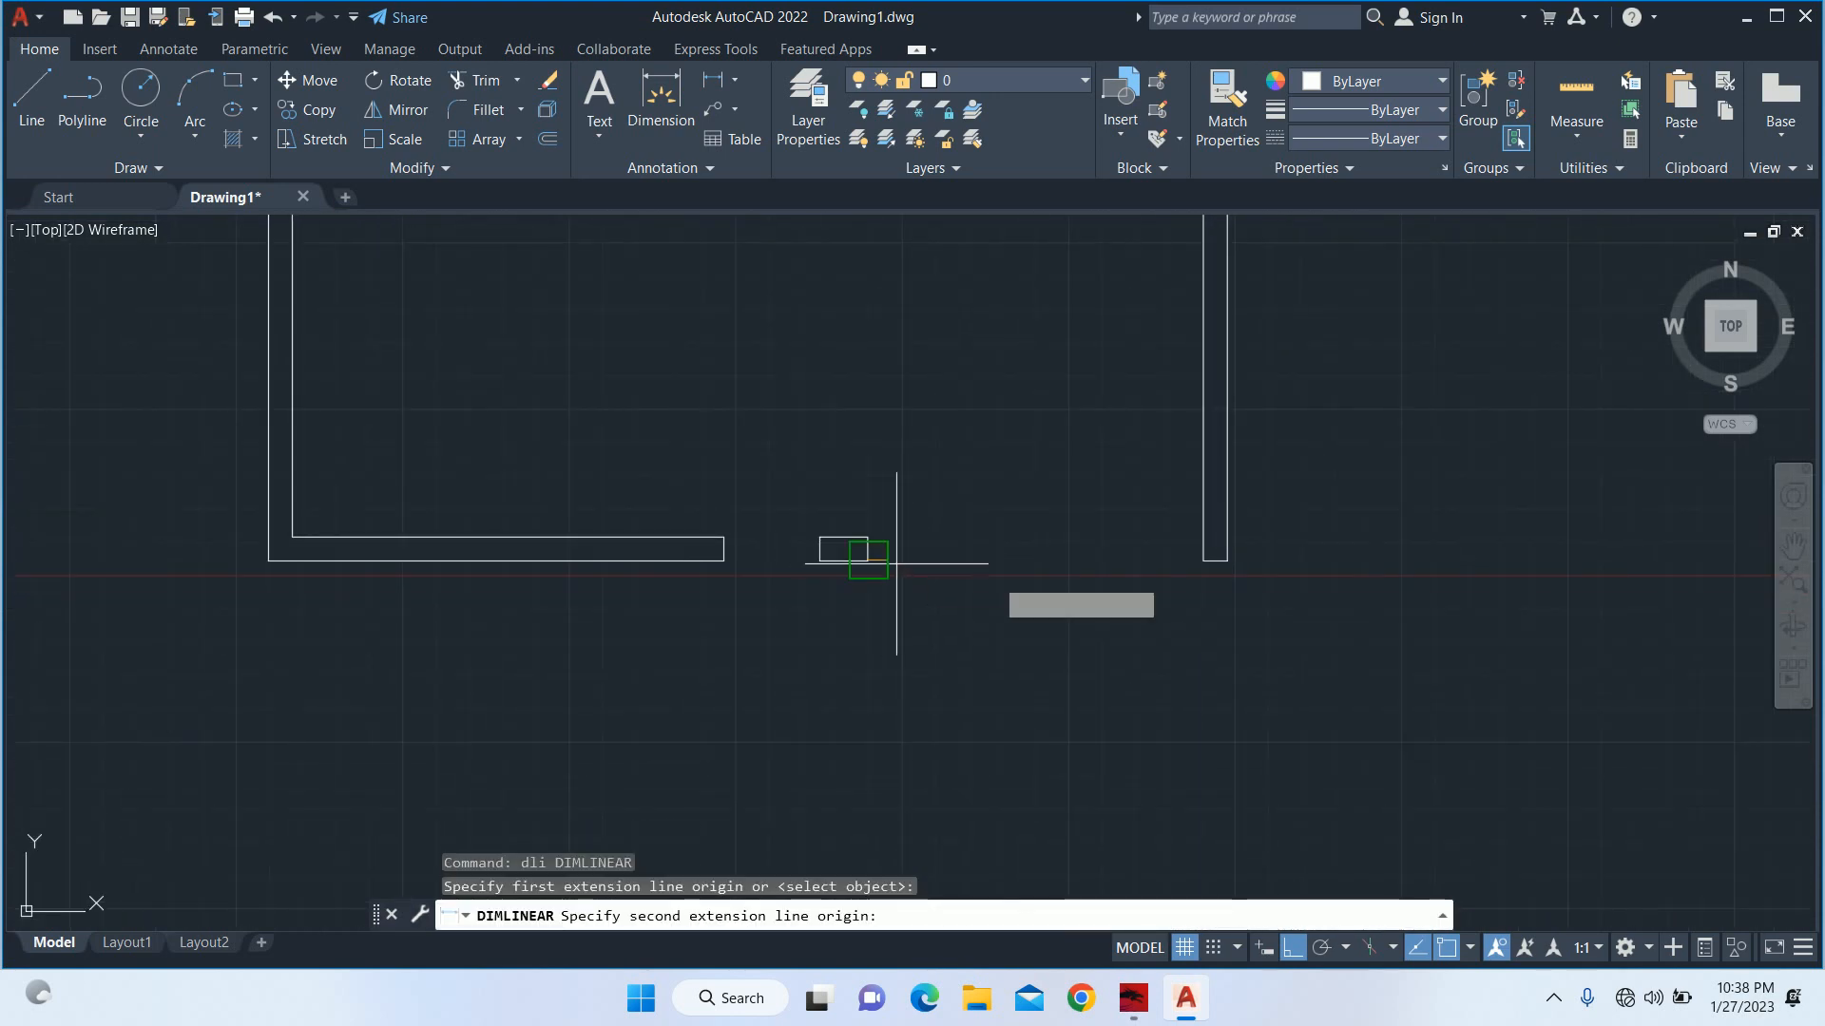
click(1204, 560)
scroll(1057, 588, up, 2)
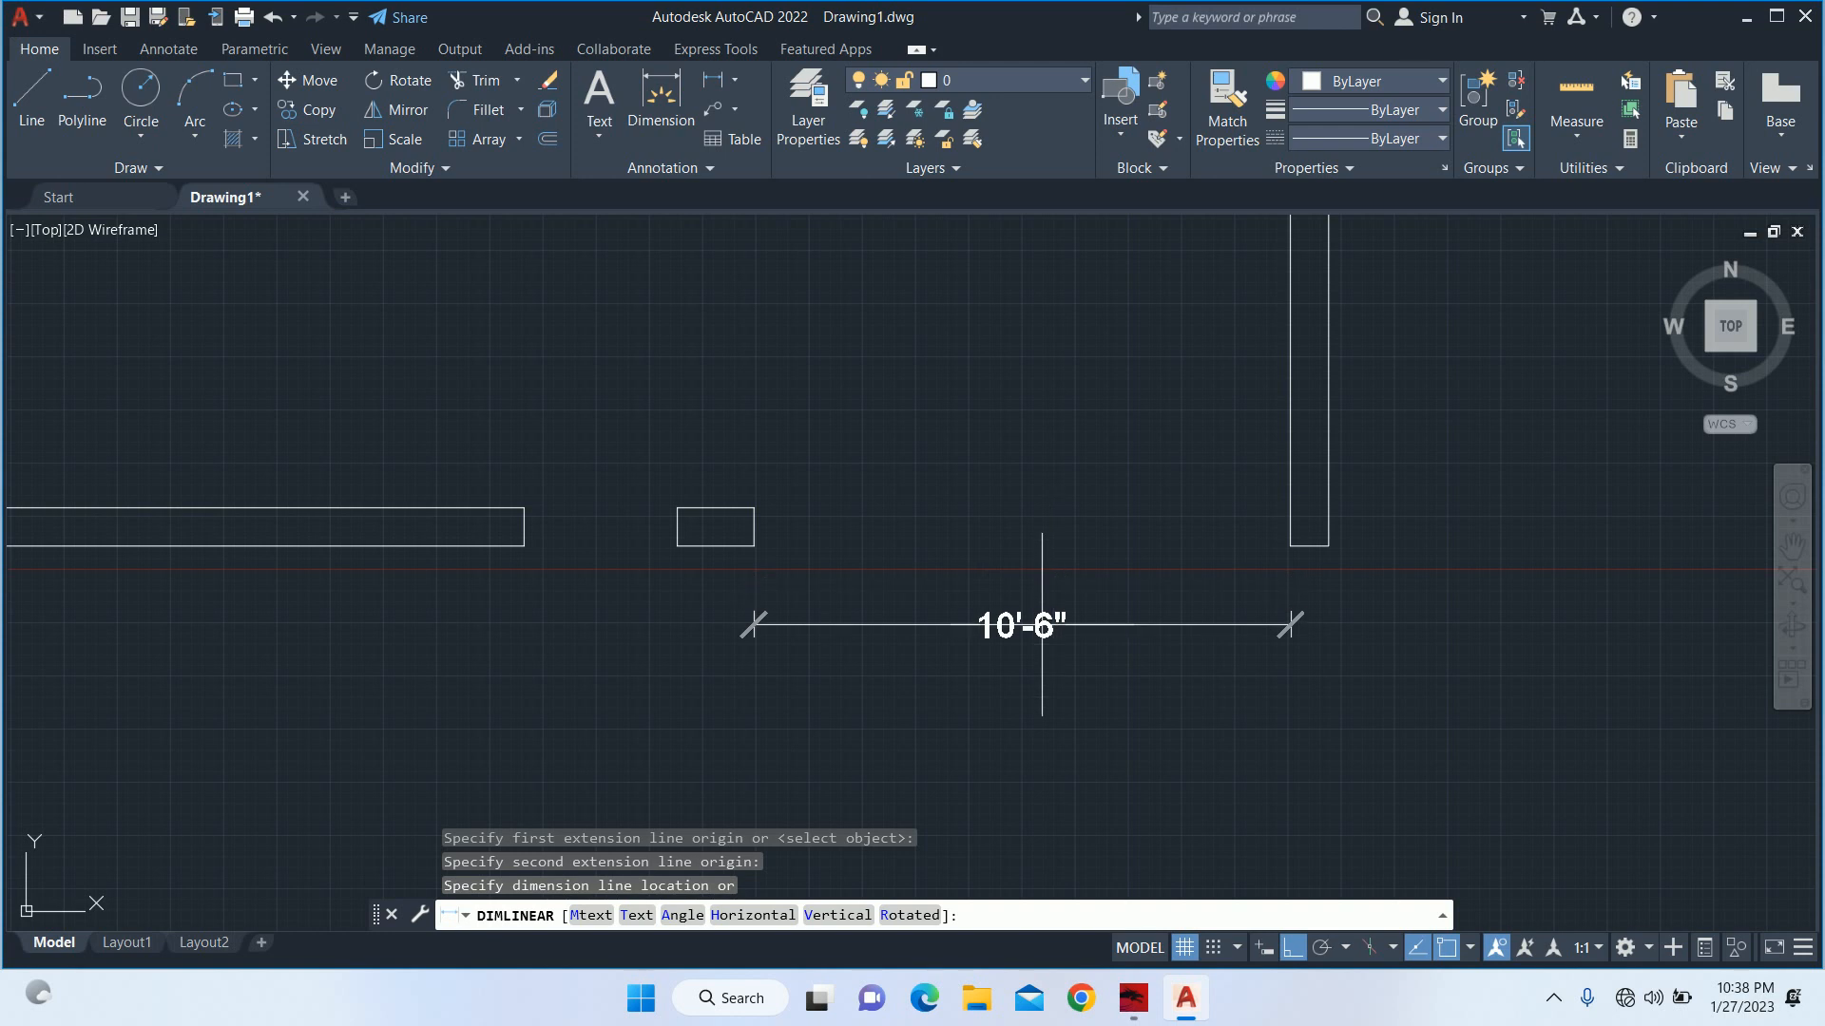
key(Escape)
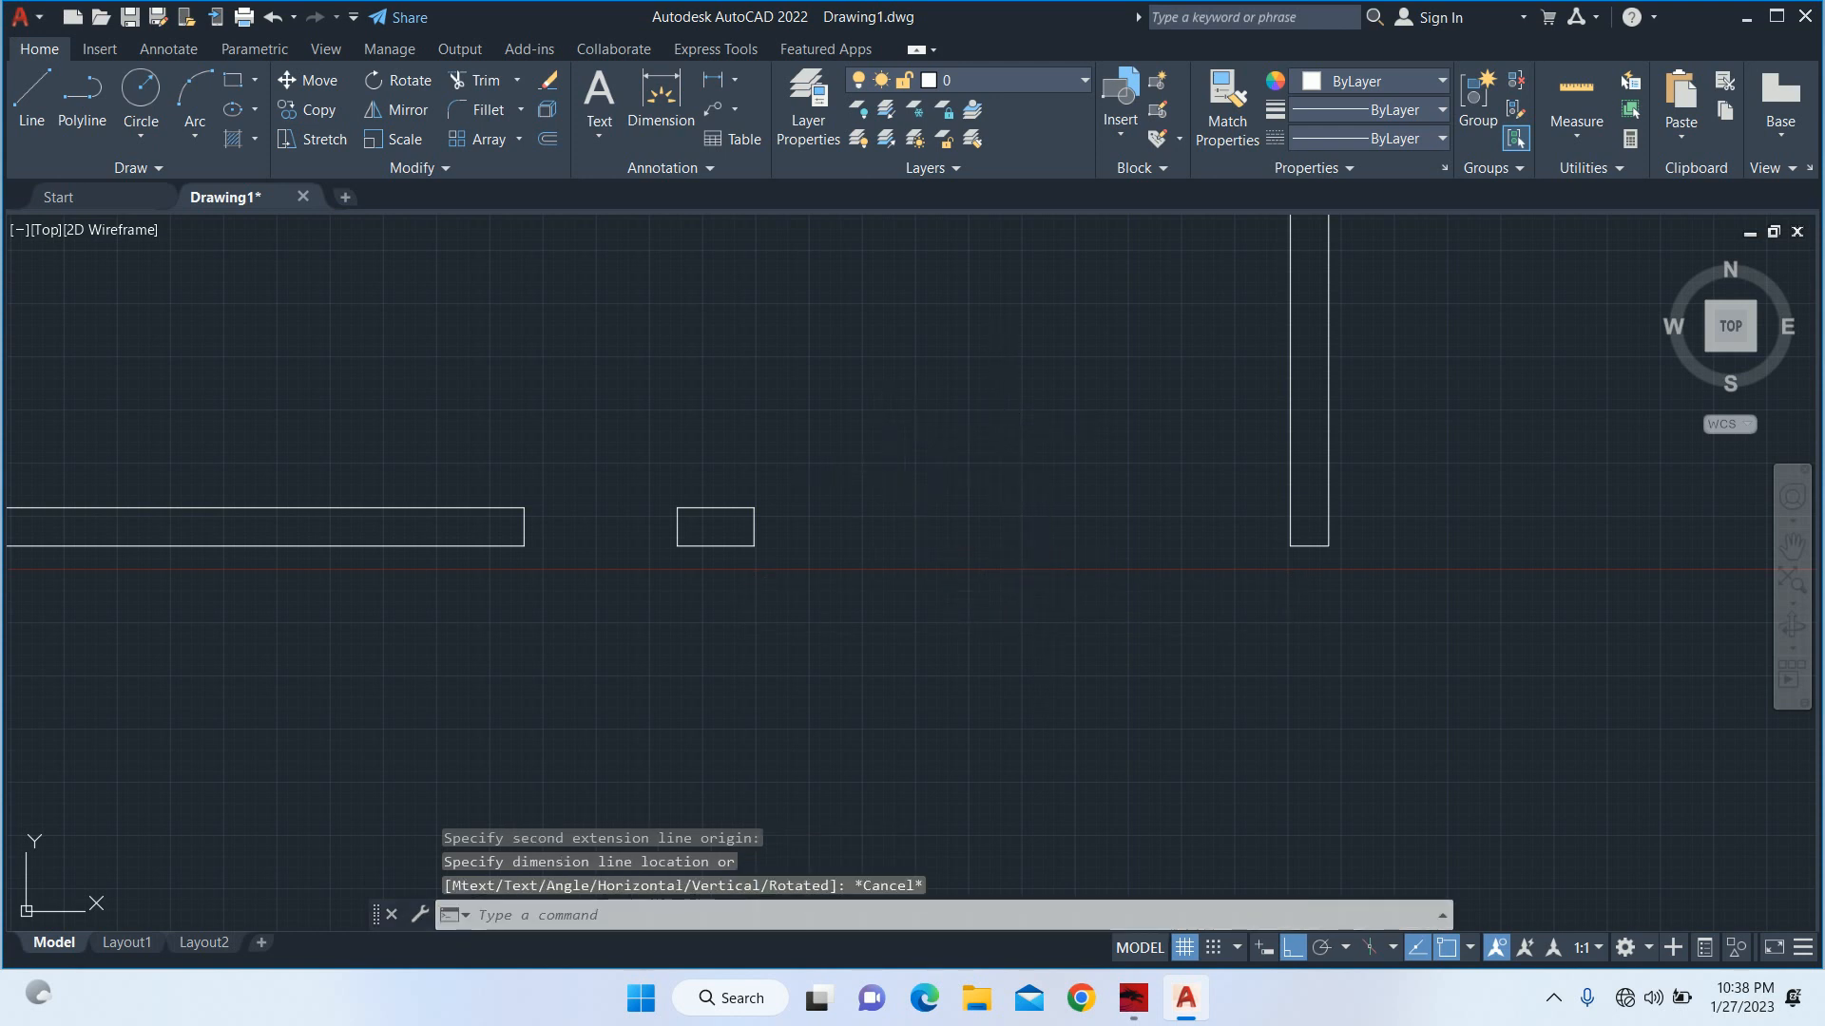
Erase the four lines of the small pillar in the front opening.
middle_drag(719, 511, 1038, 570)
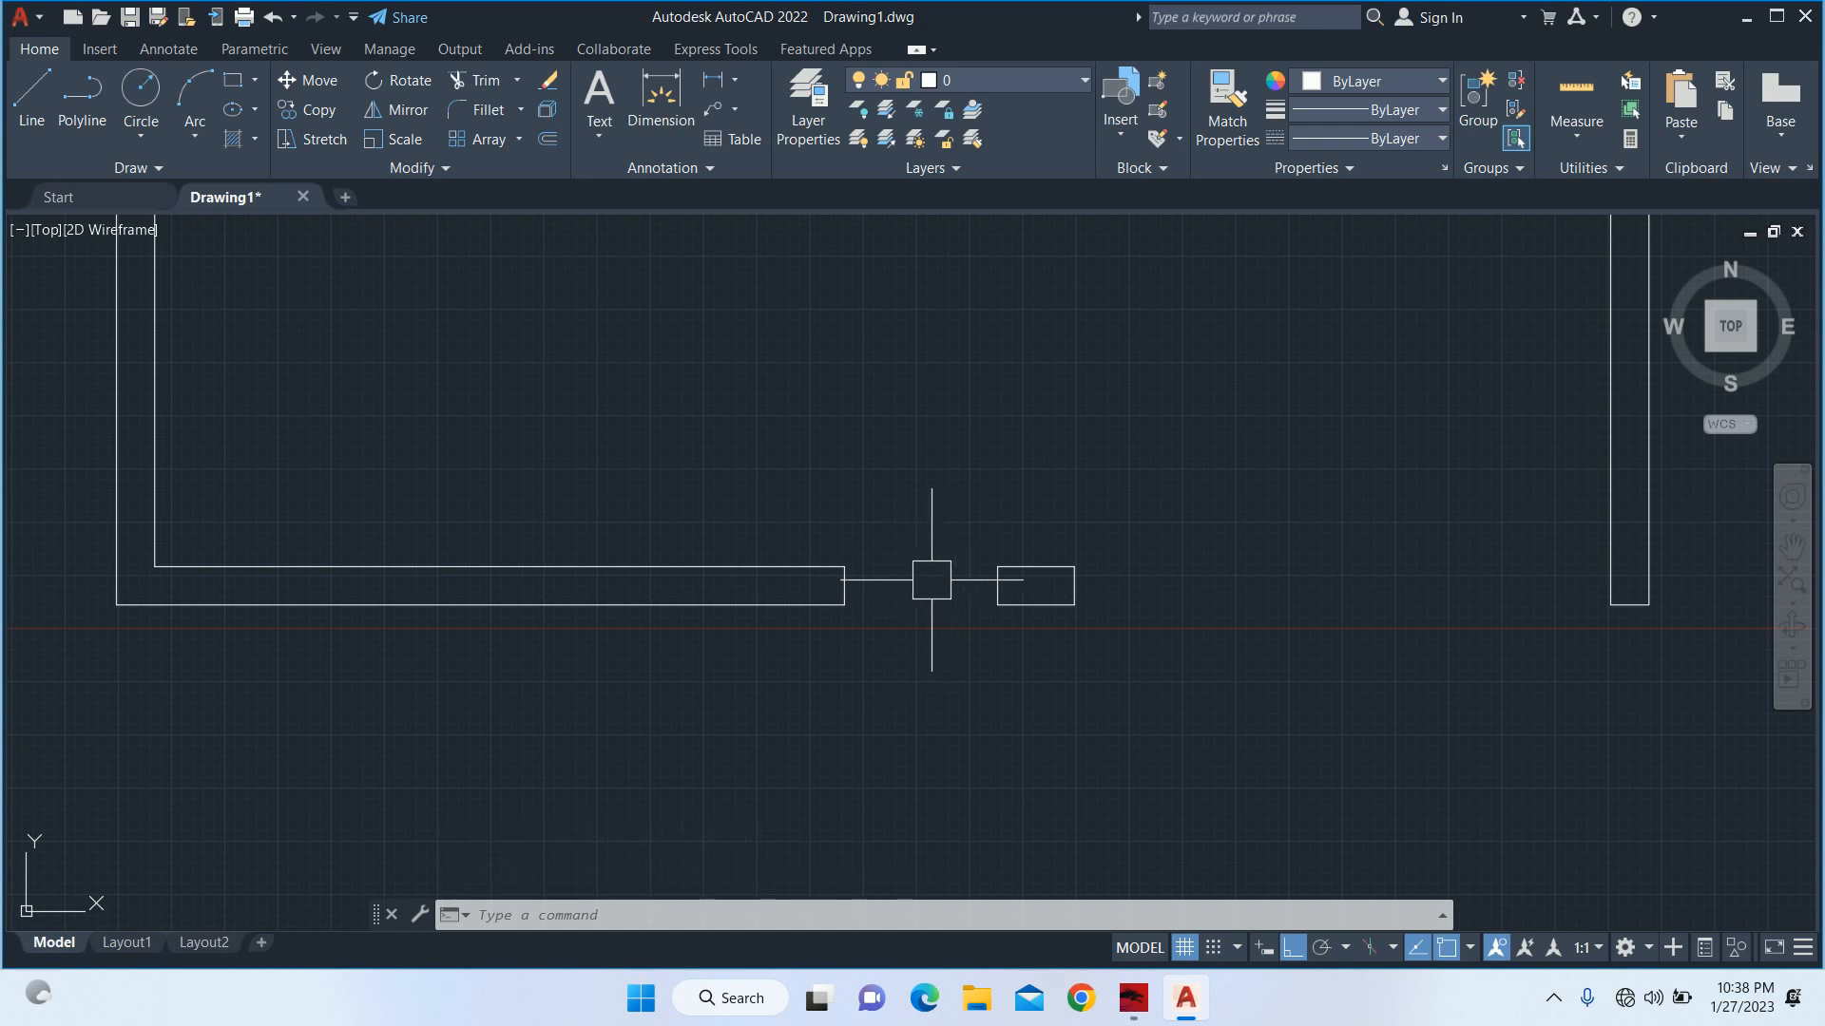
scroll(1031, 646, down, 2)
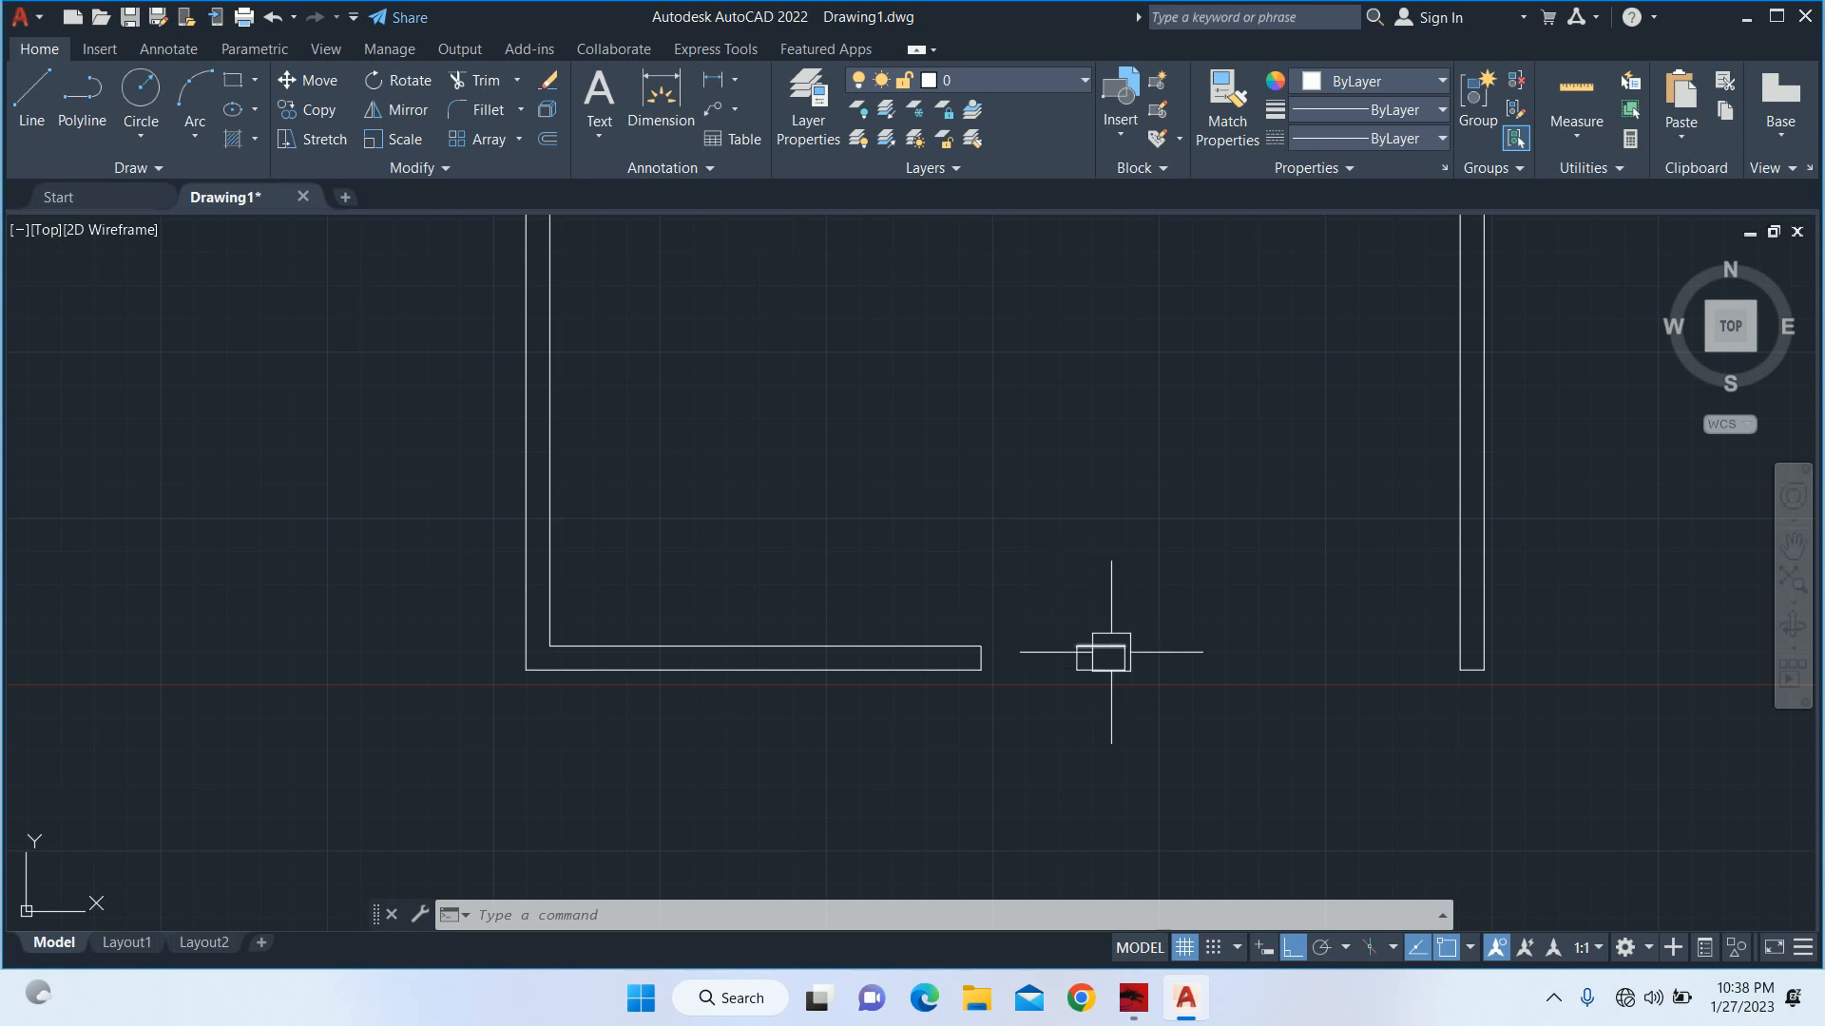
click(1211, 715)
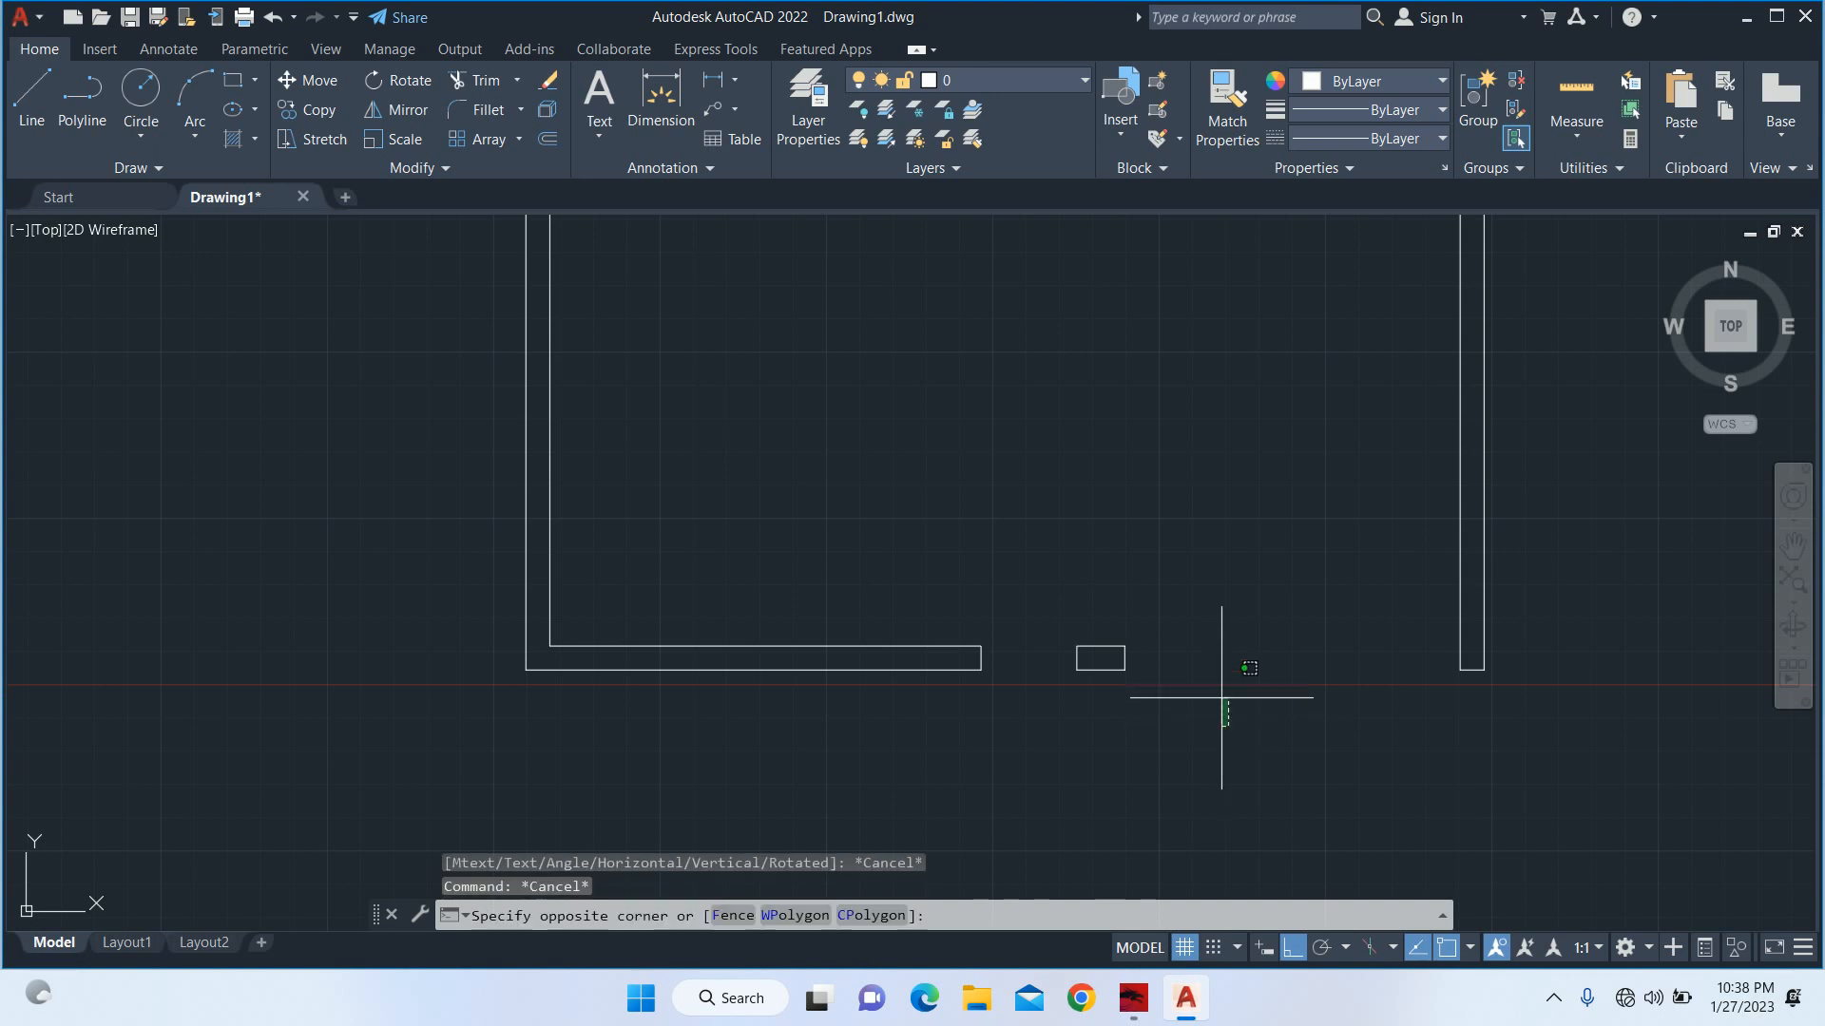
click(1051, 539)
key(Delete)
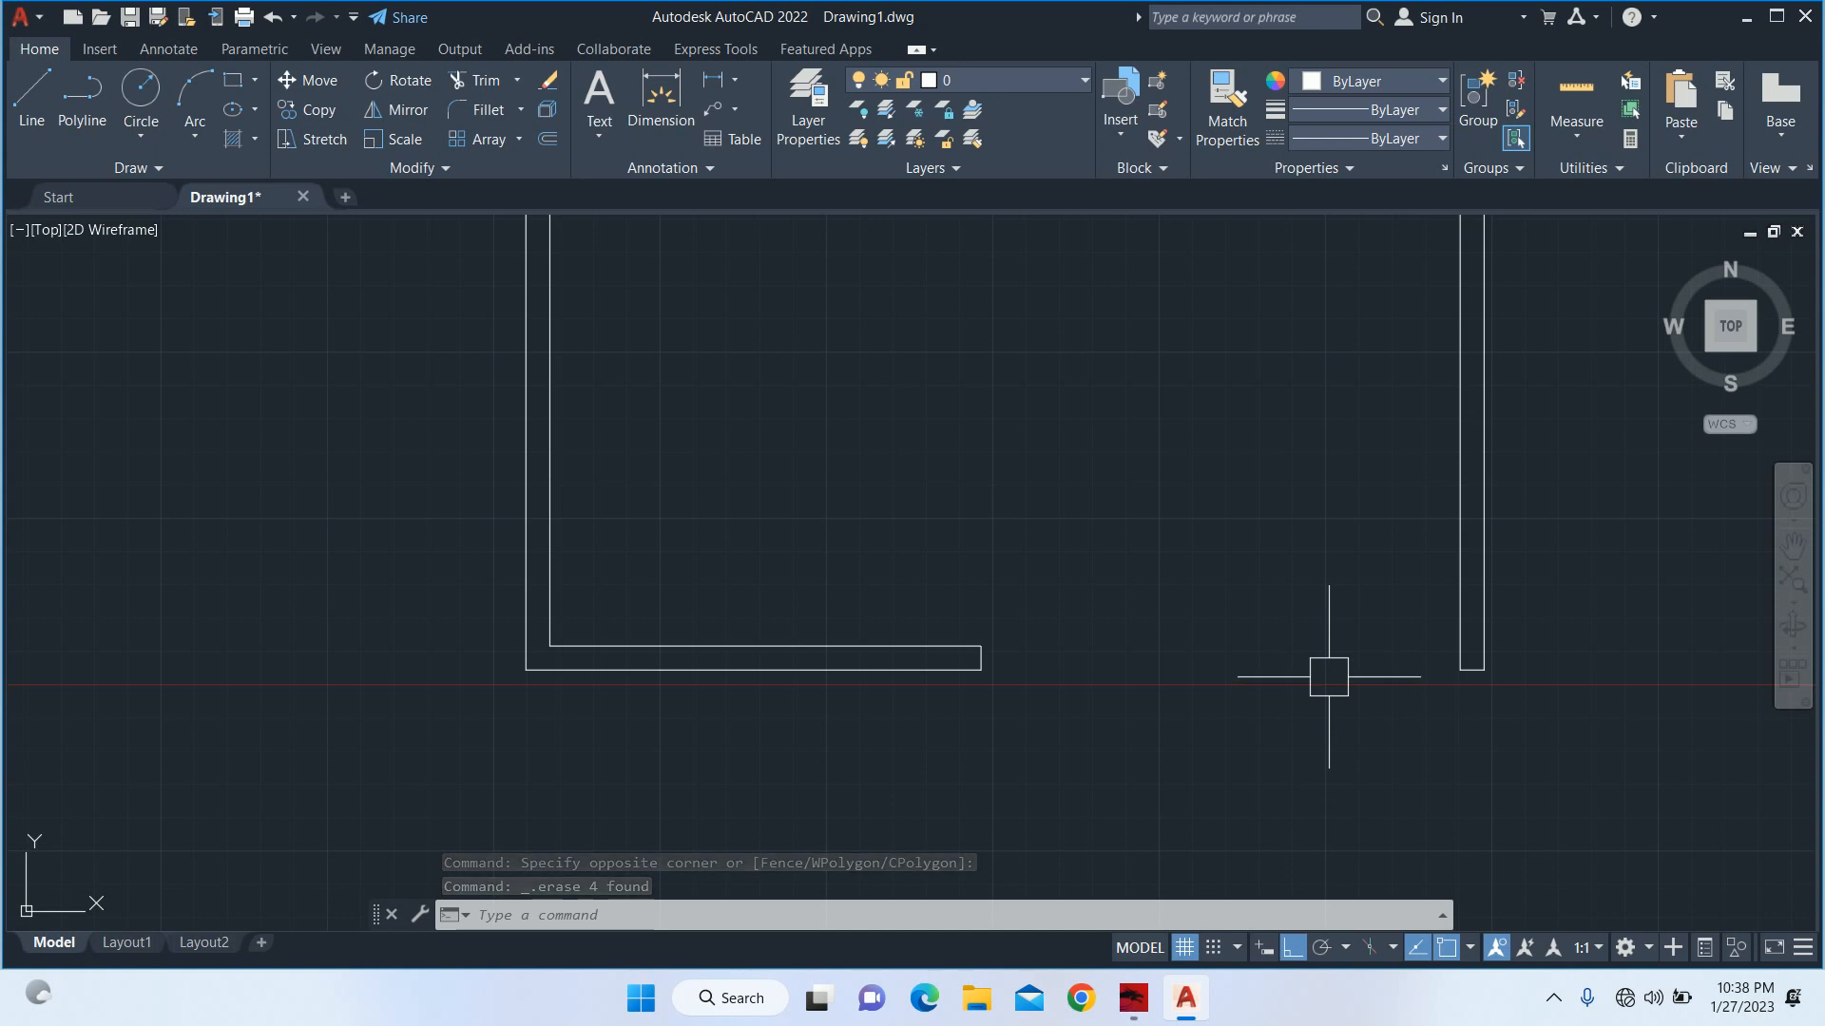
With Ortho off, draw a three-segment gate outline from the bottom wall's inner end corner to the right wall's inner bottom corner, its horizontal segment about 8'-6".
scroll(1317, 673, down, 5)
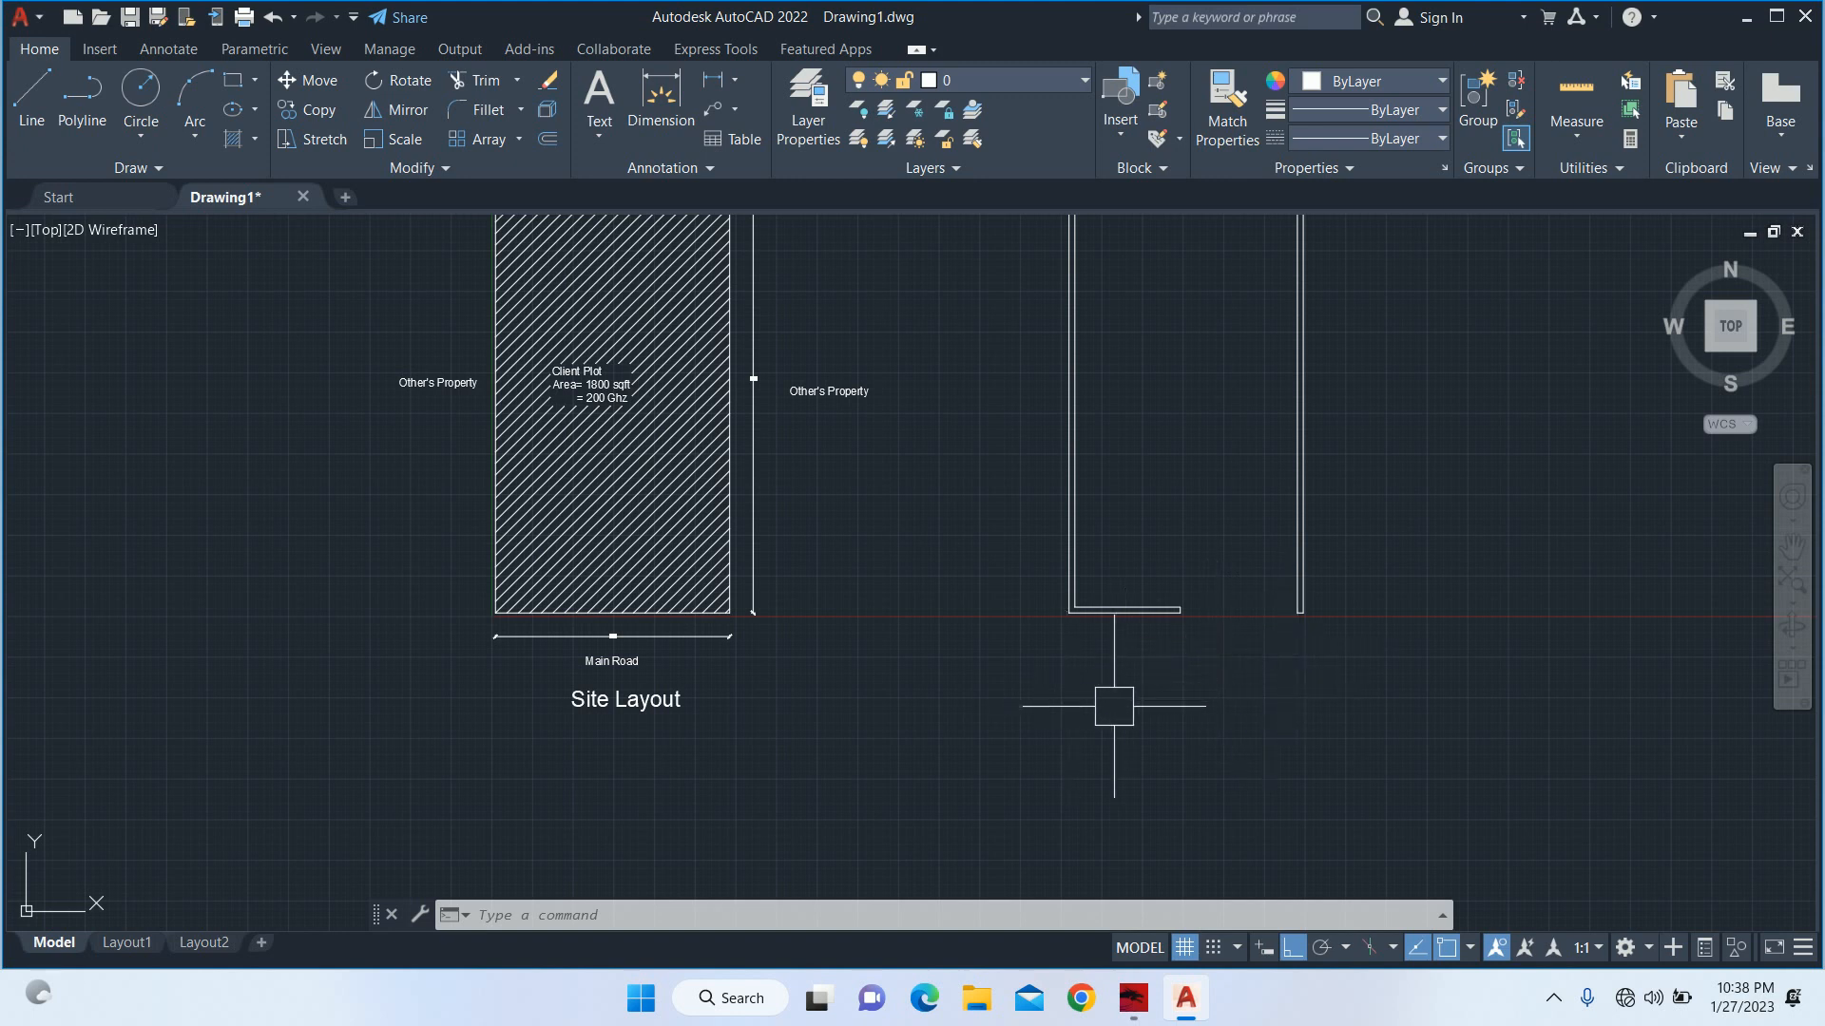
mouse_move(1307, 402)
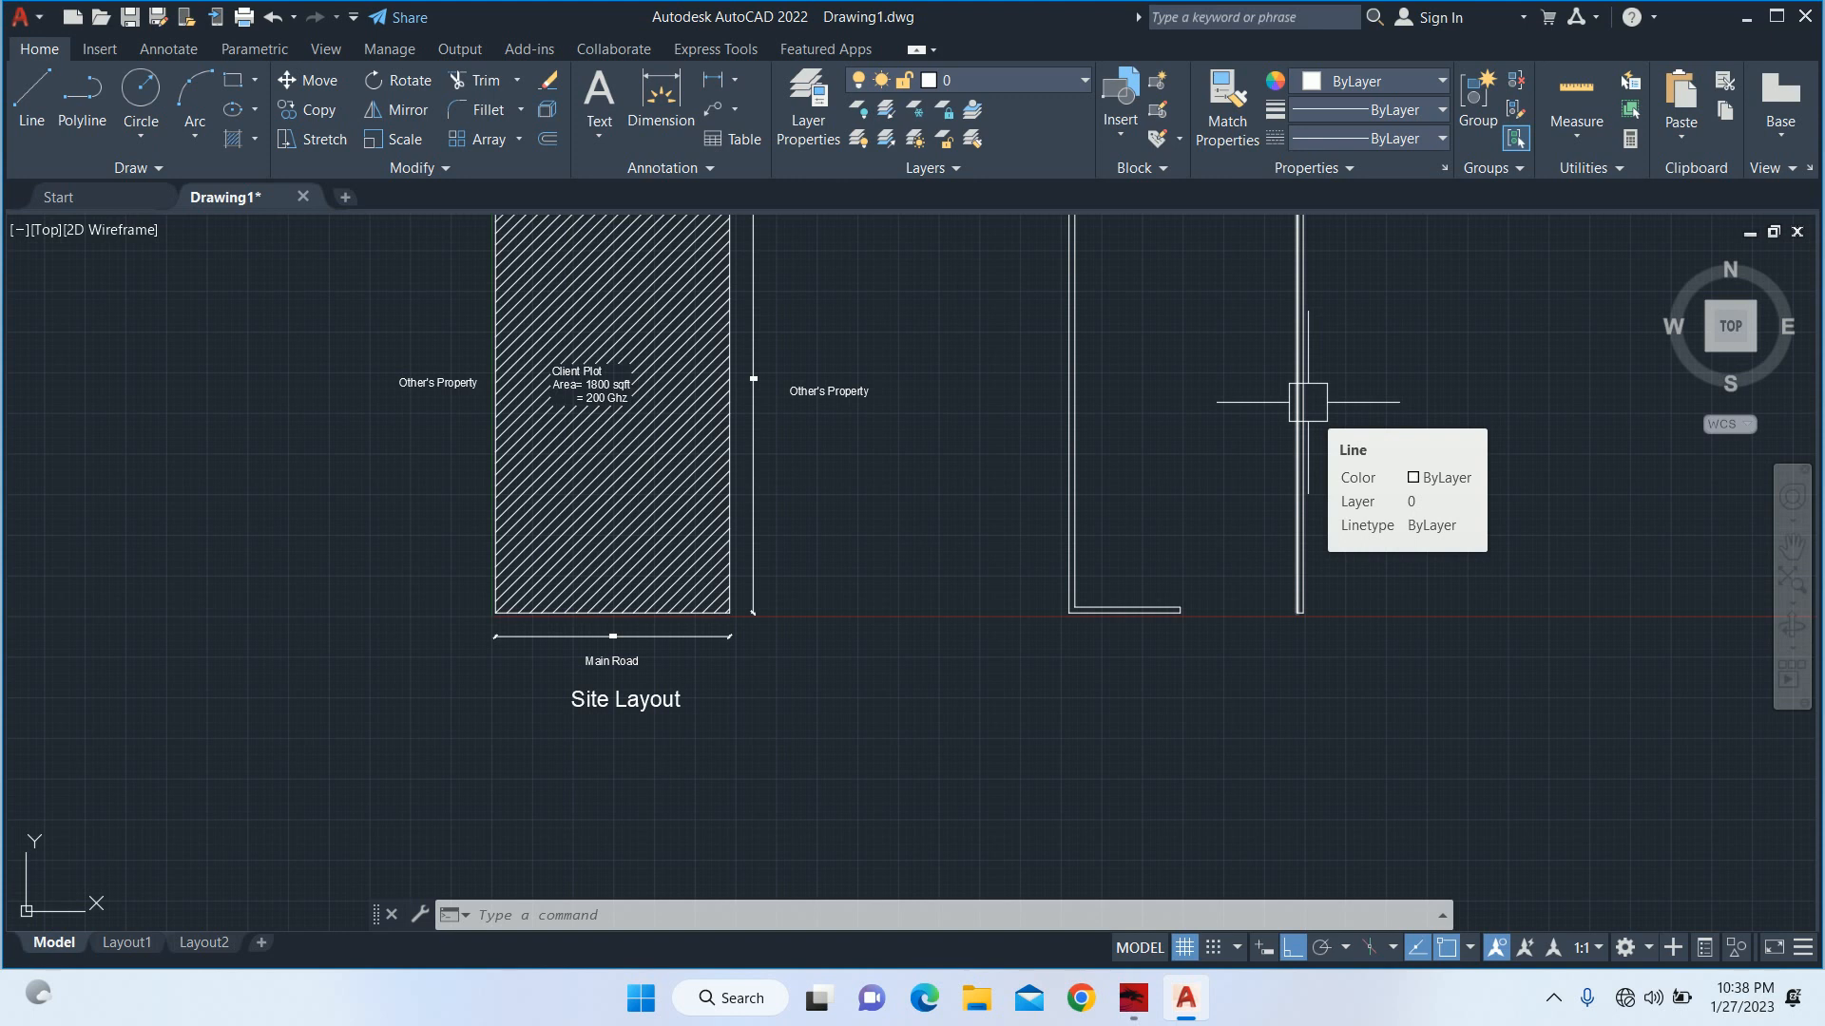
scroll(1274, 390, up, 2)
key(Escape)
key(Escape)
key(Escape)
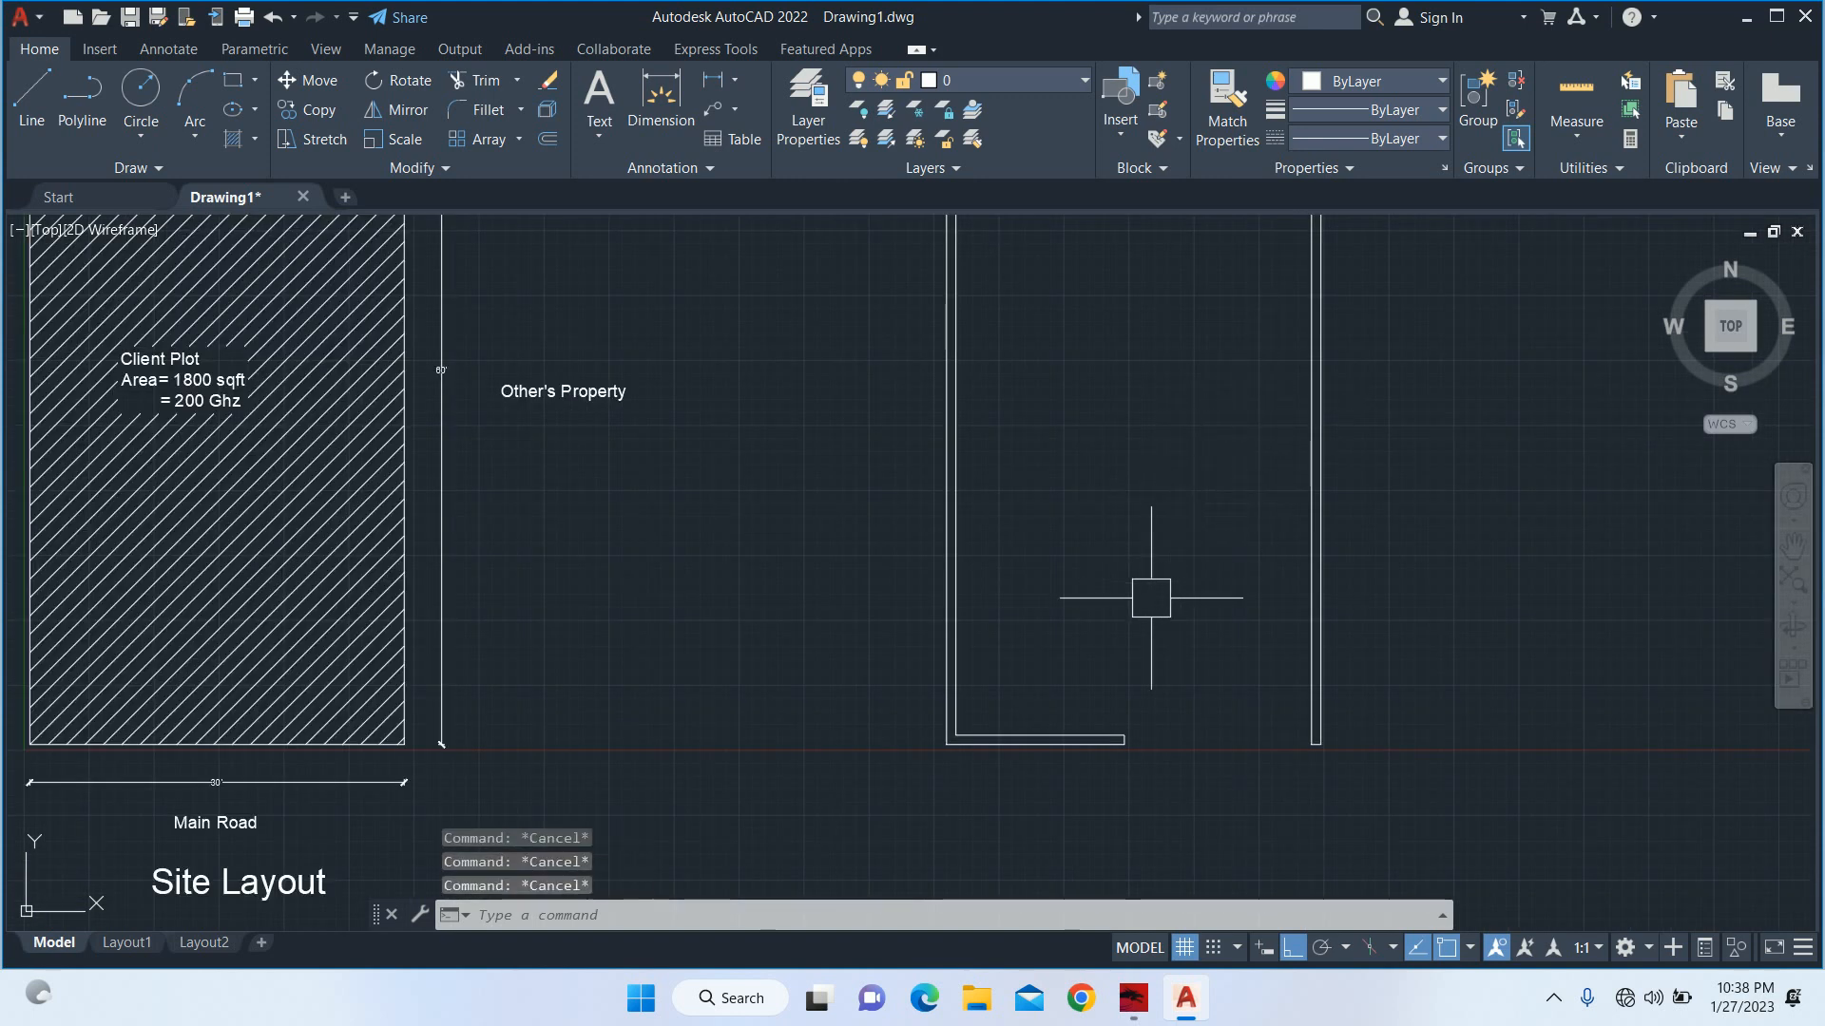
text(l)
key(Return)
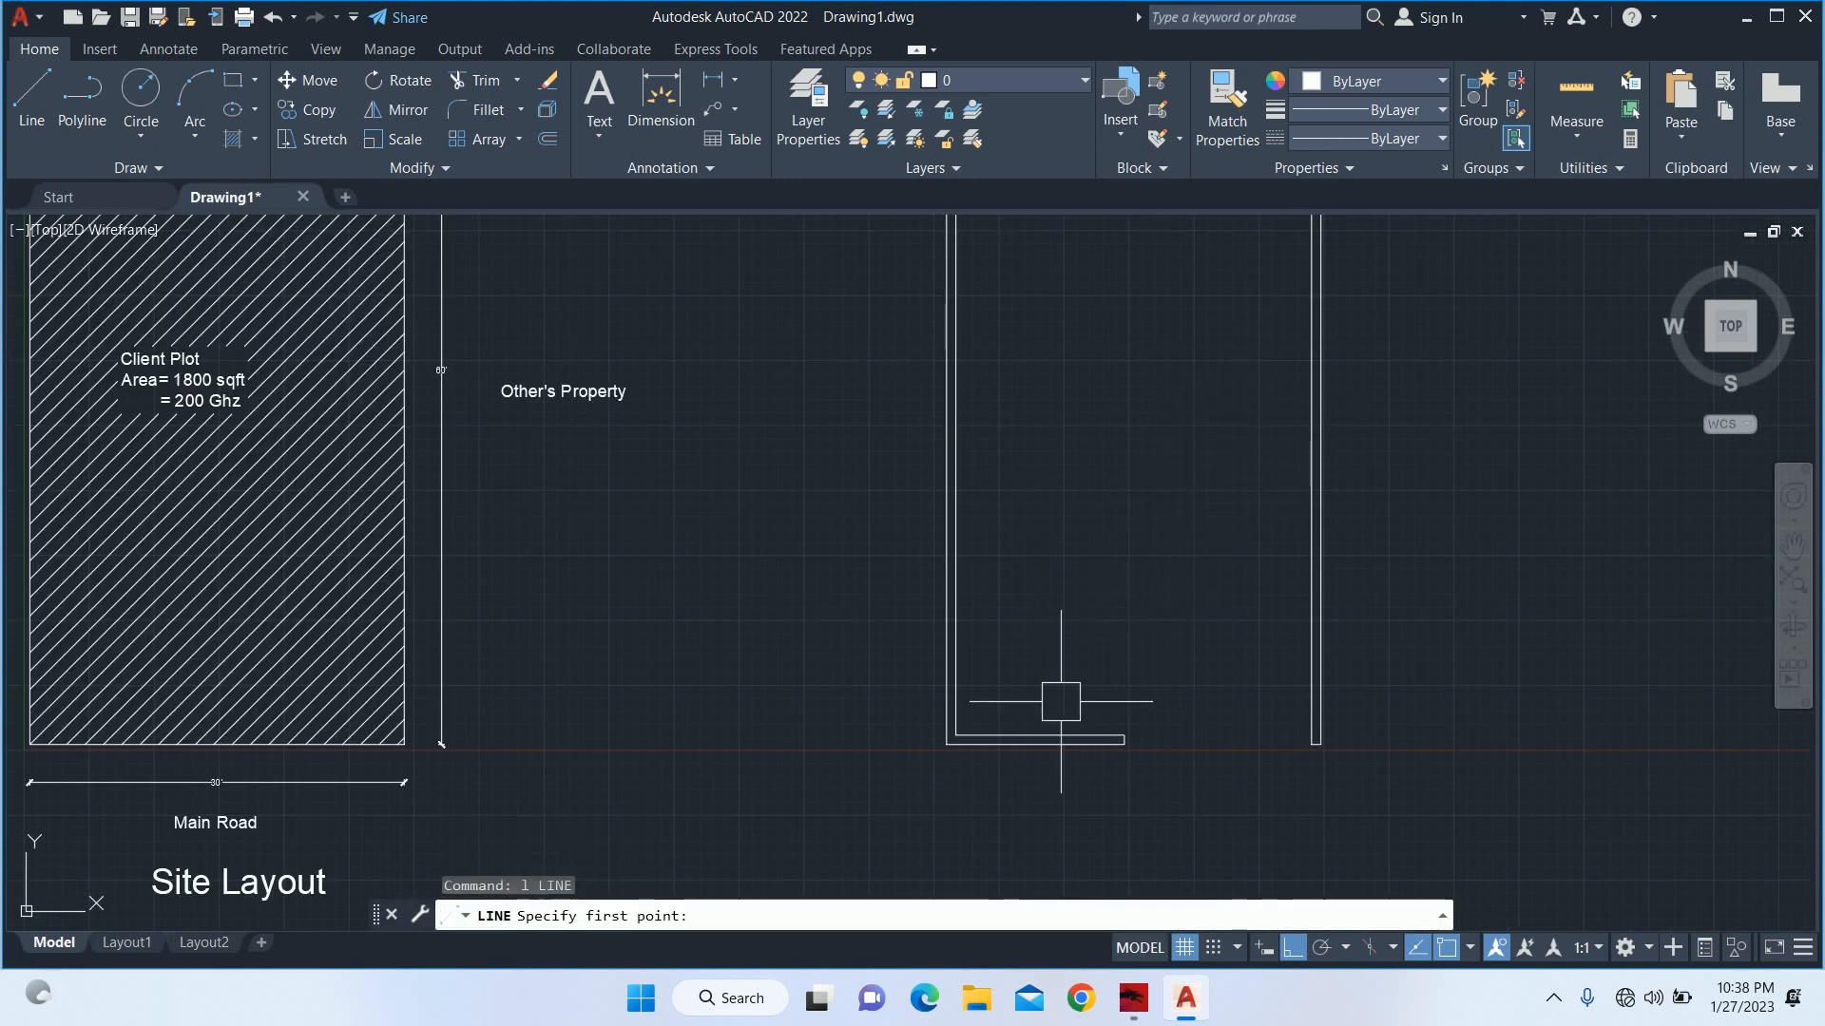
click(1105, 734)
scroll(1157, 681, up, 4)
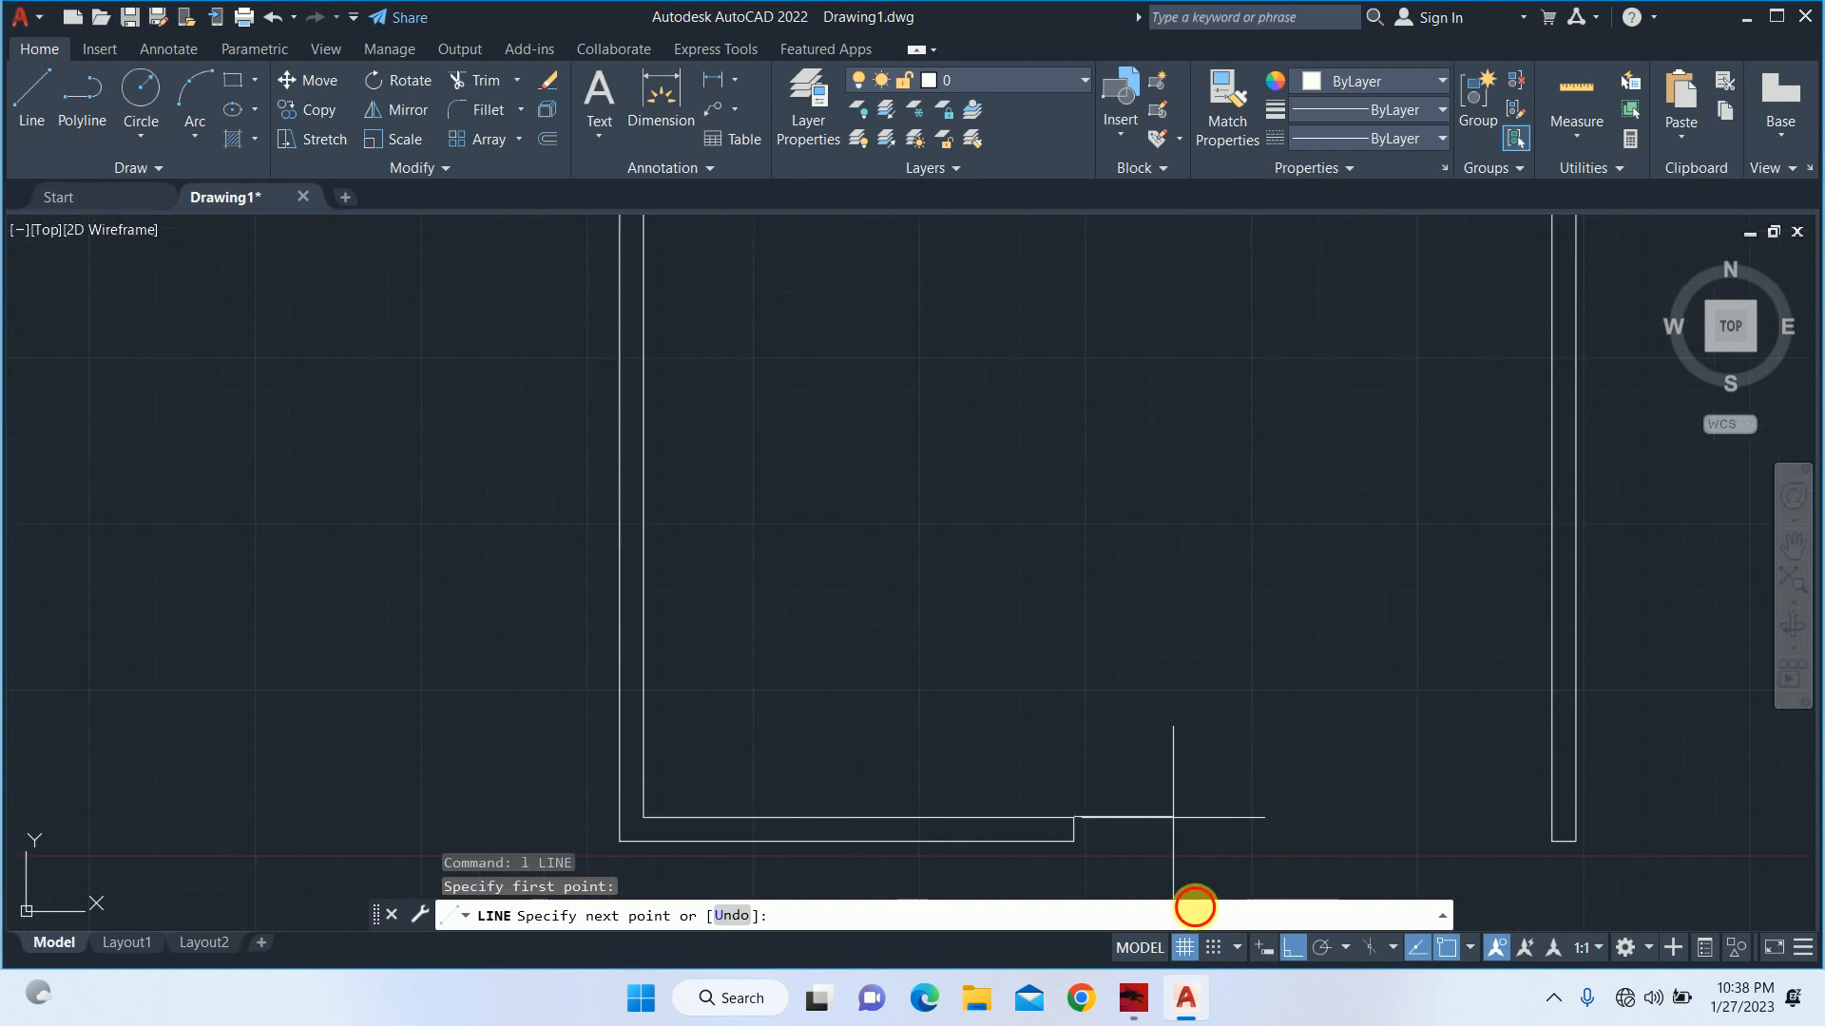
click(1293, 948)
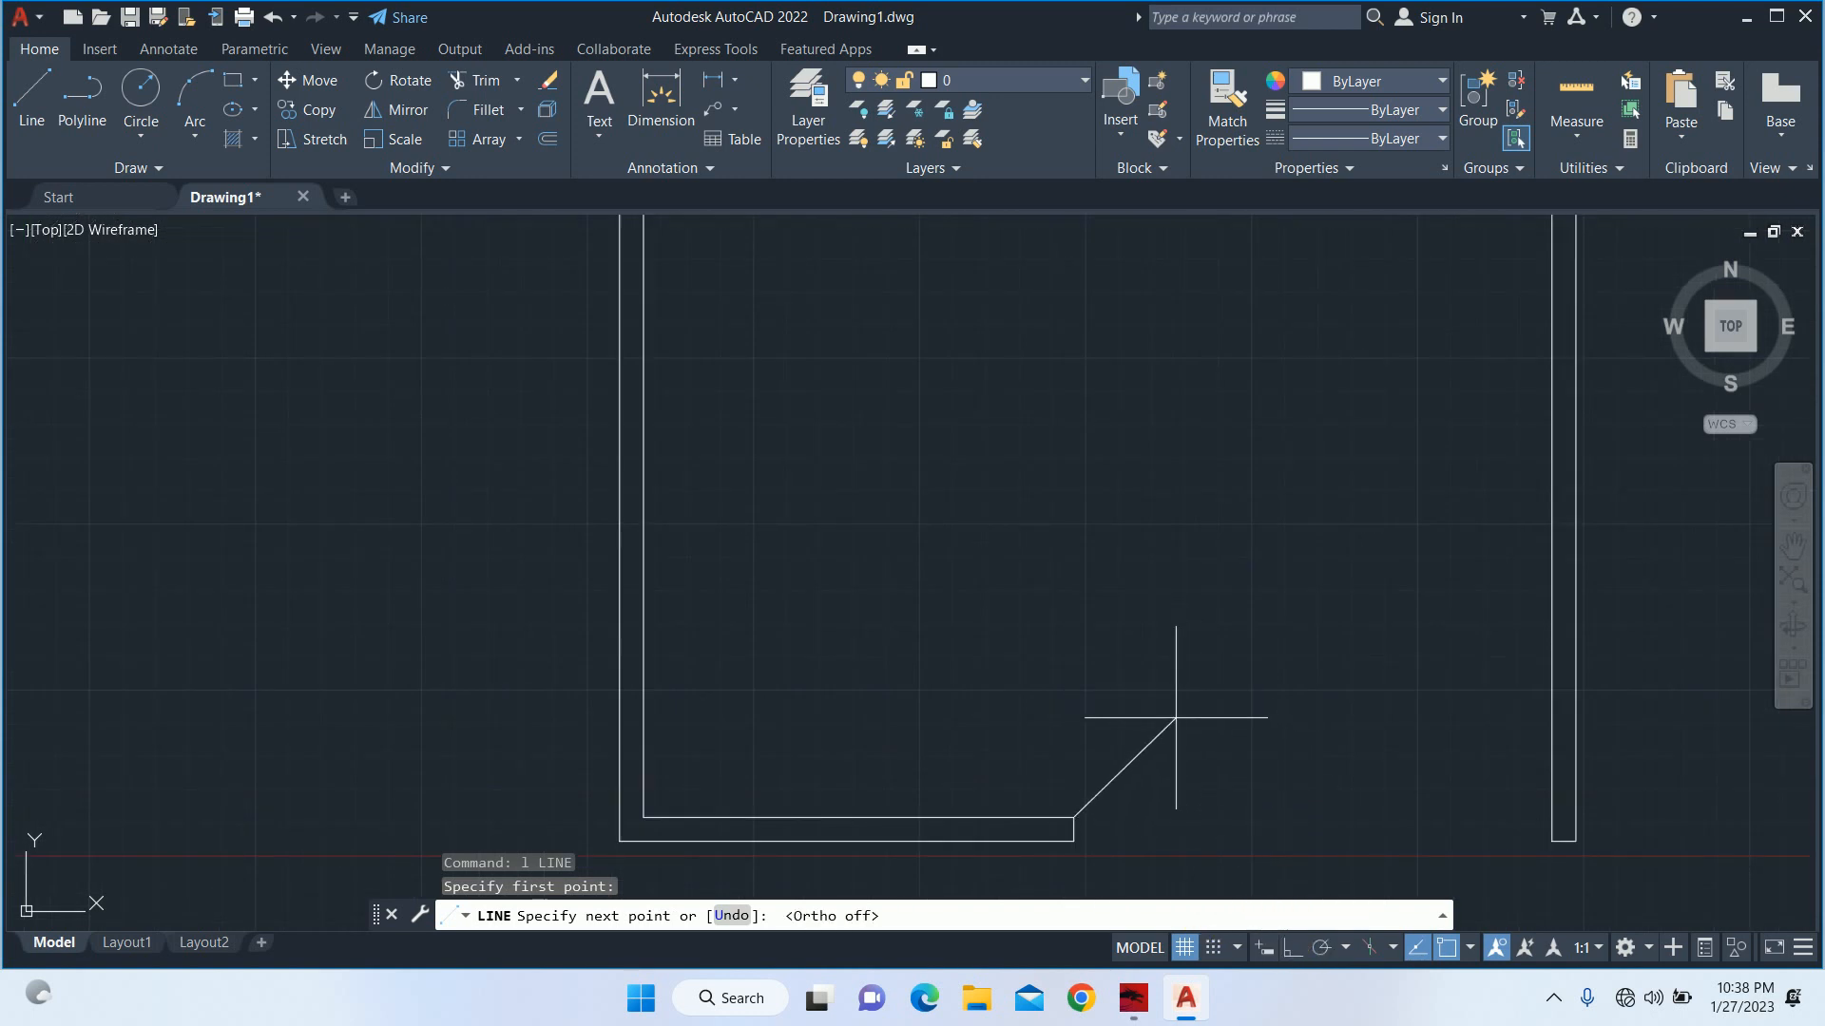
click(1152, 734)
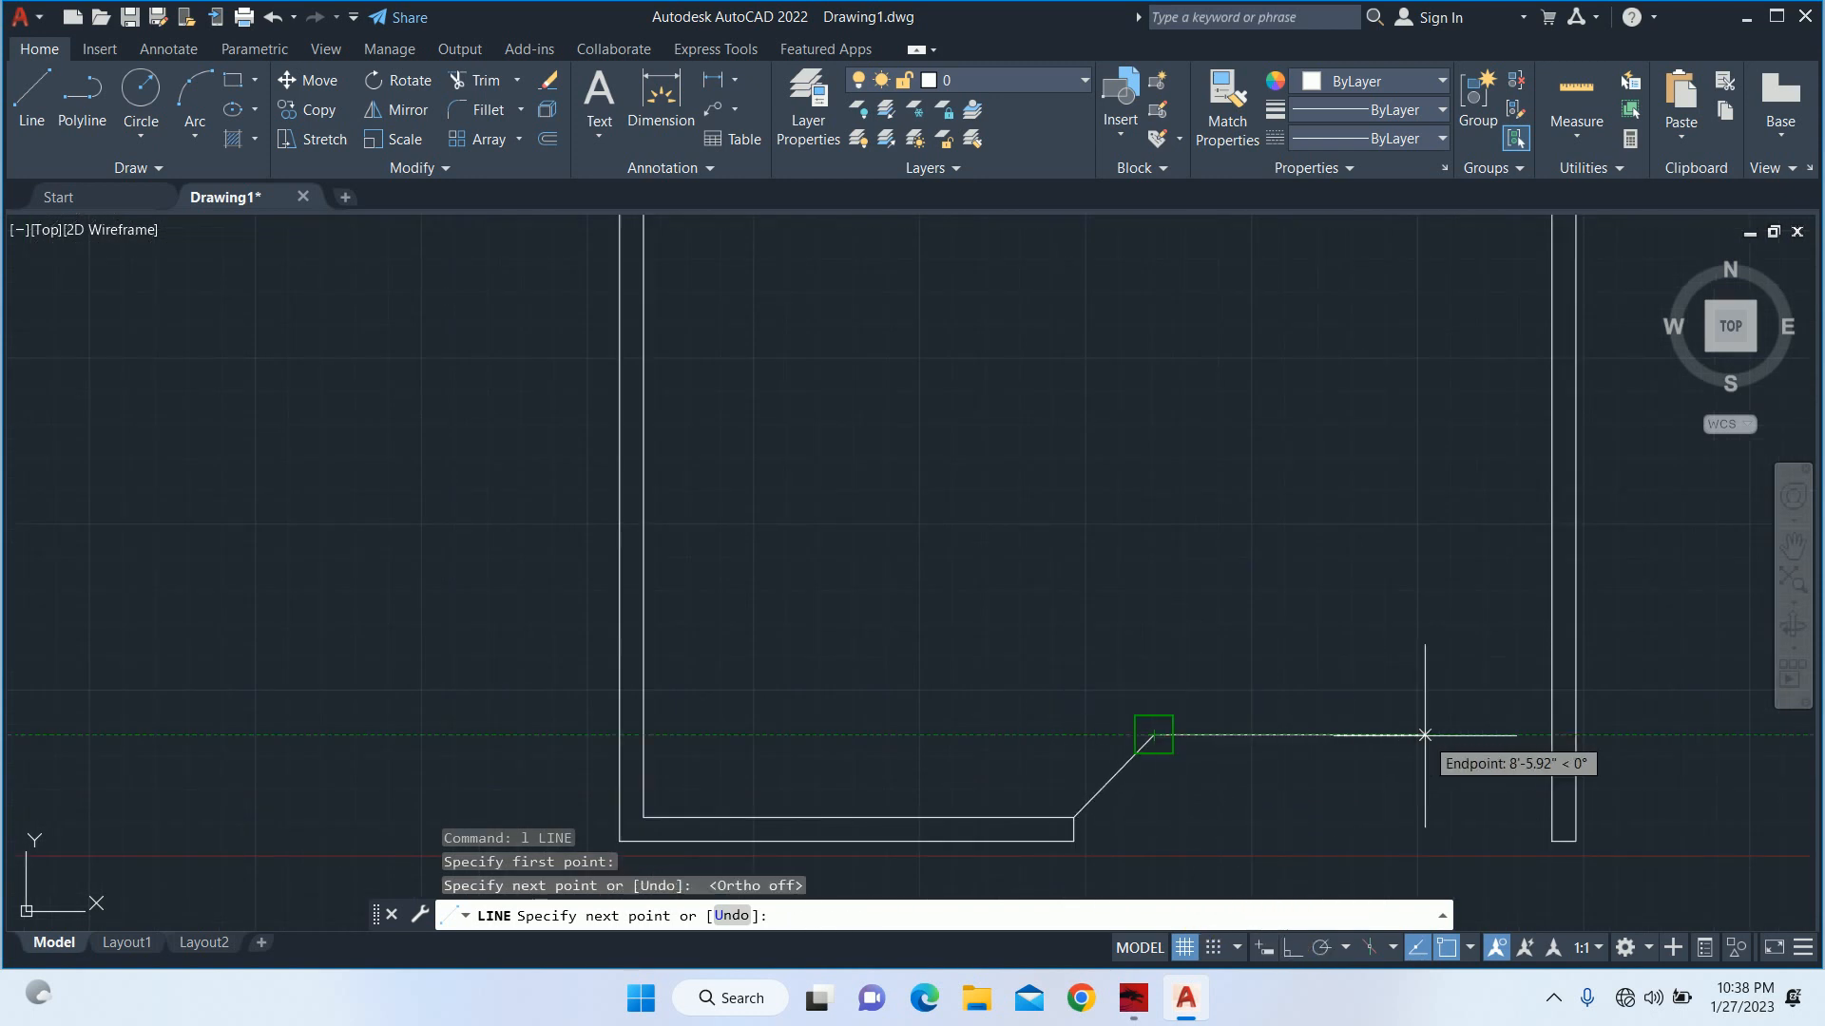
click(1424, 734)
click(1554, 842)
key(Escape)
key(Escape)
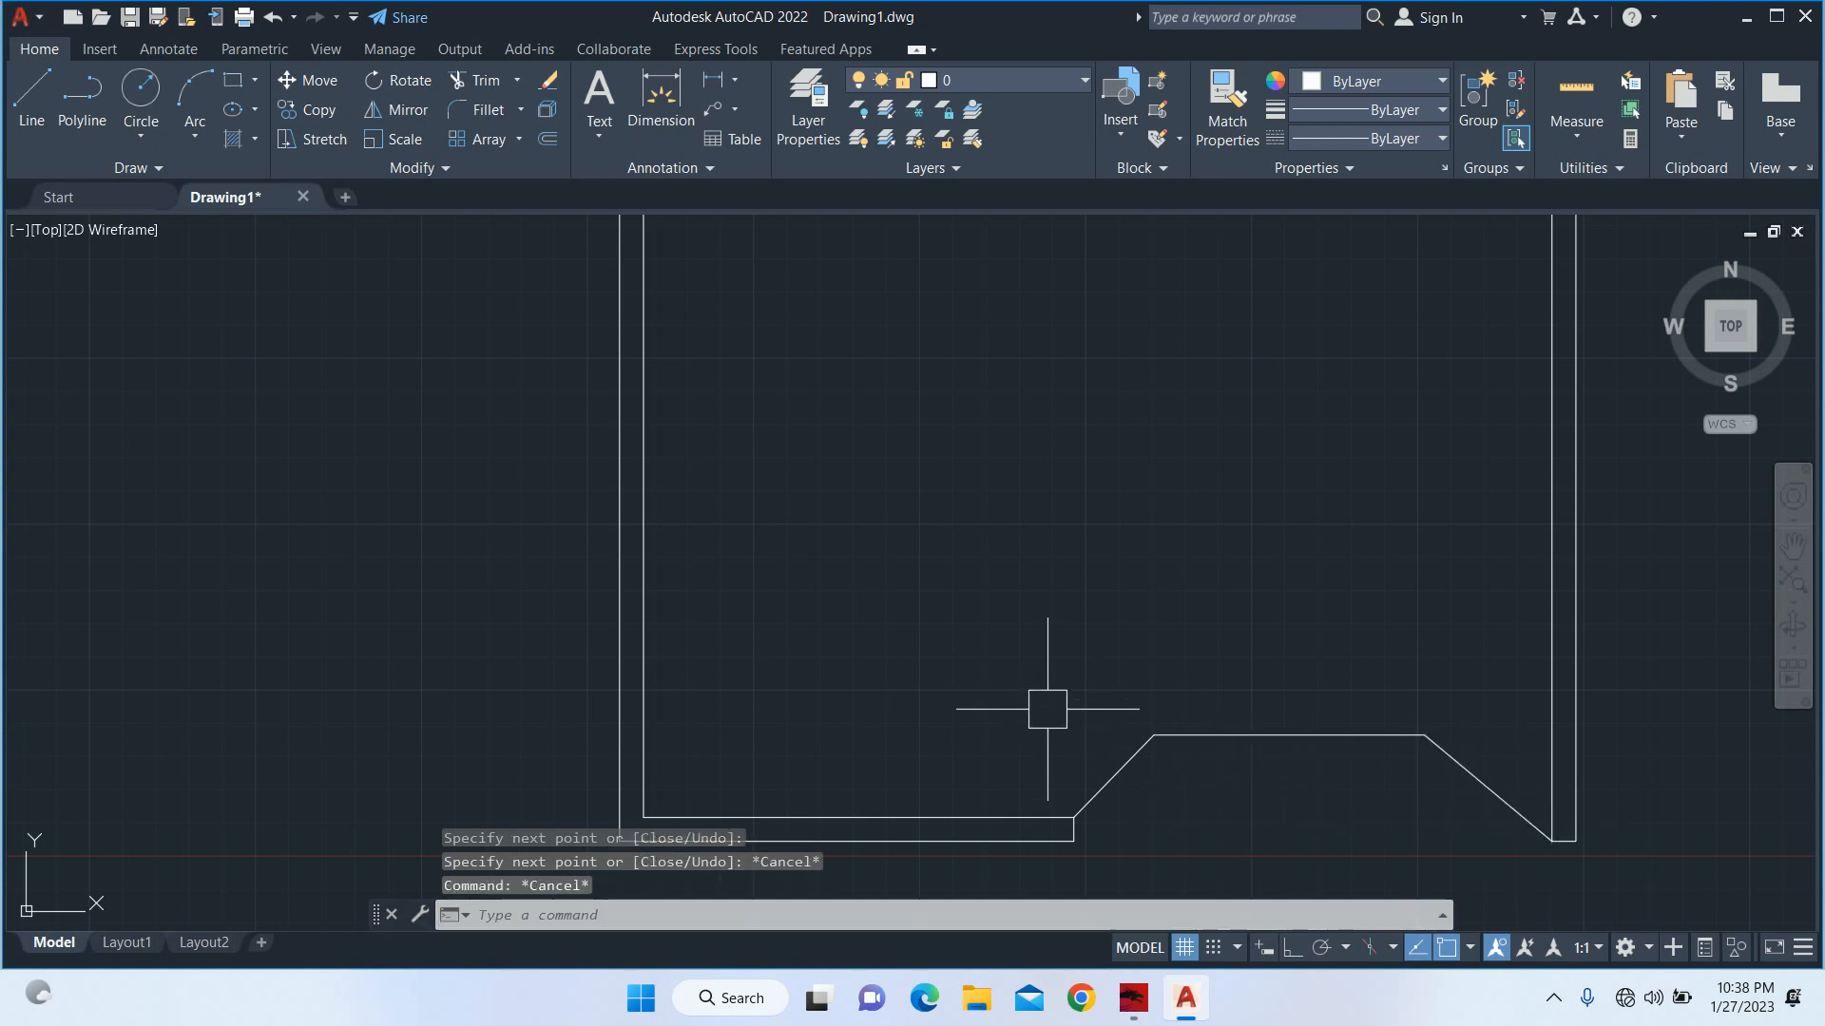
Erase the three gate outline lines spanning the front opening.
click(1399, 642)
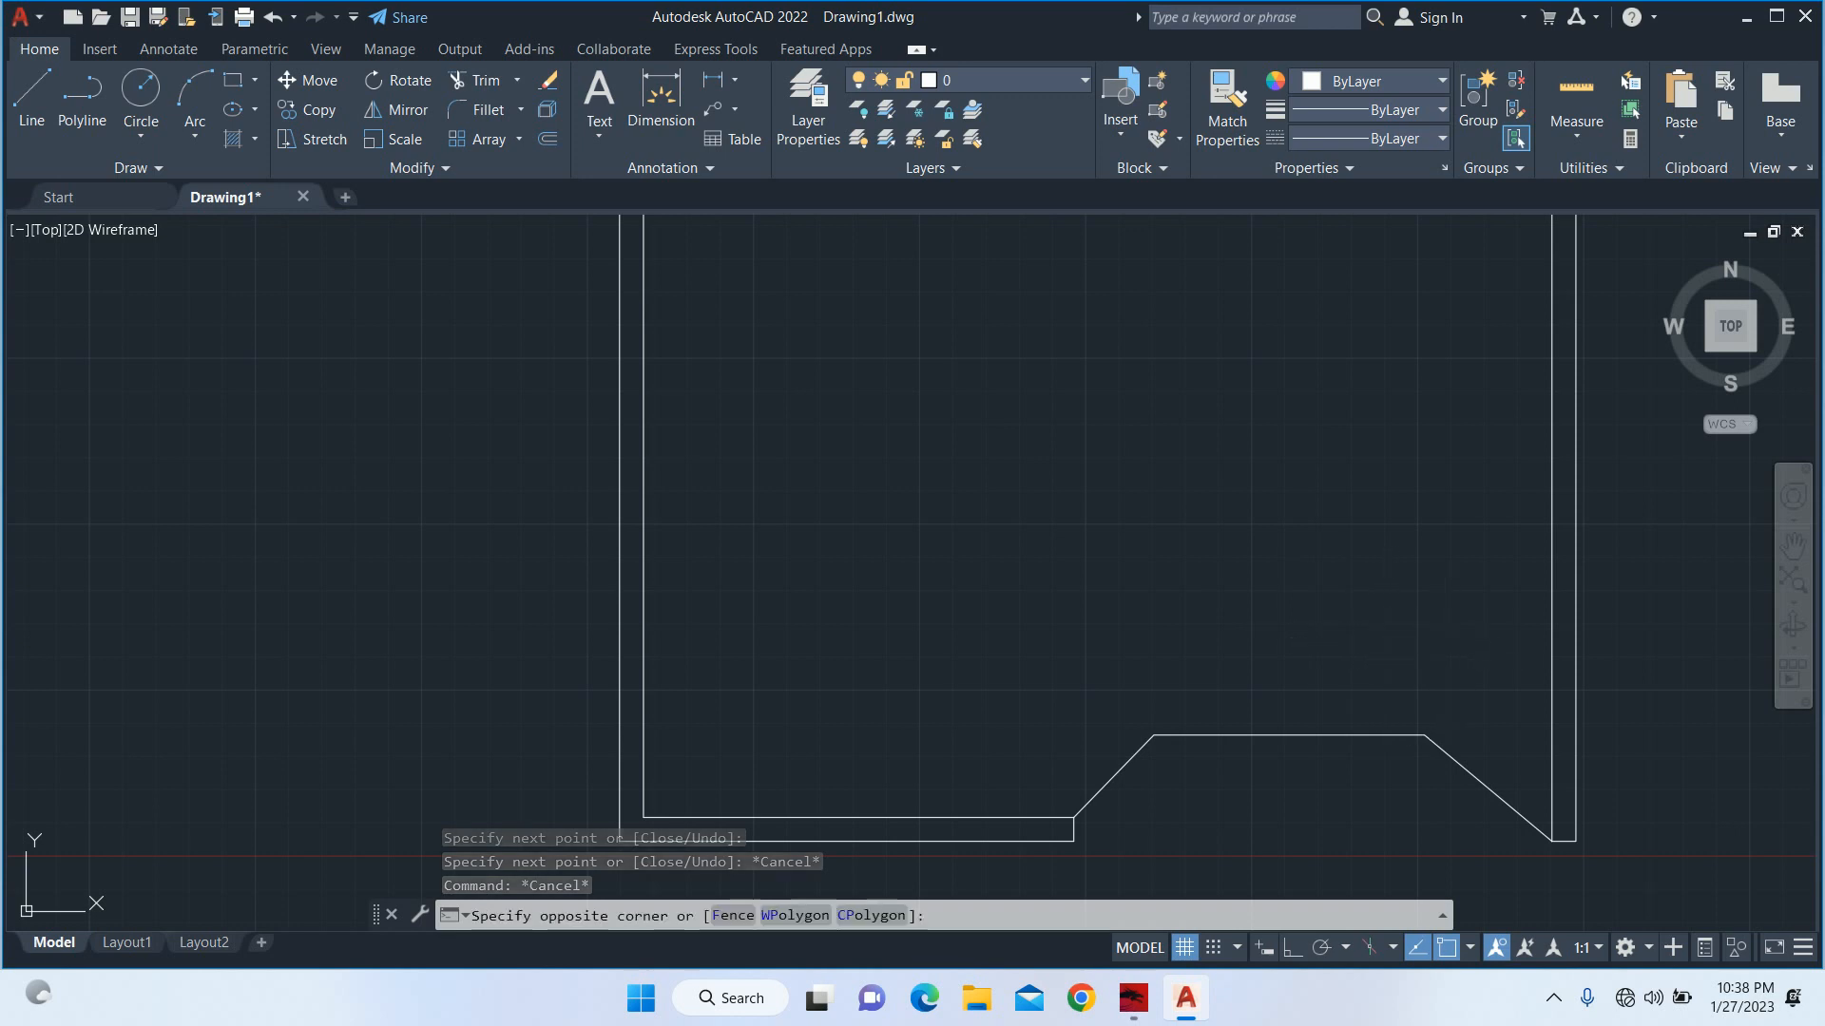
click(1120, 722)
click(1468, 692)
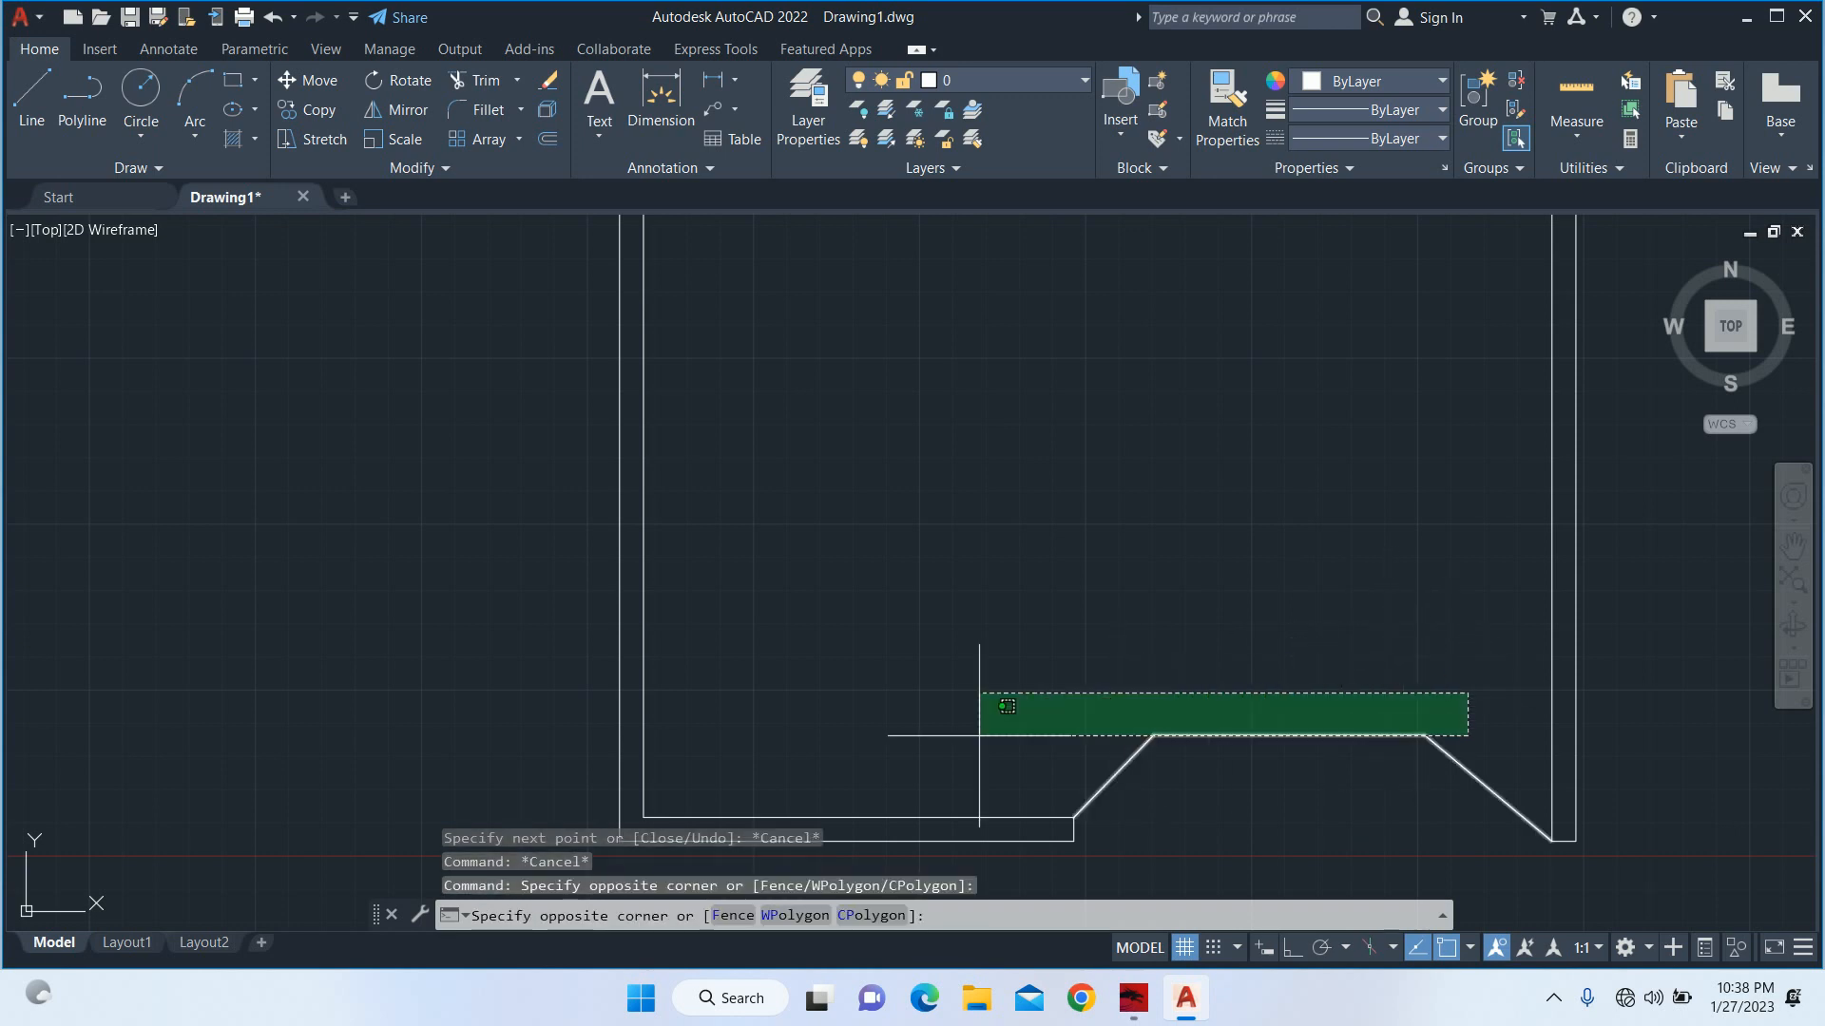
click(975, 738)
key(Delete)
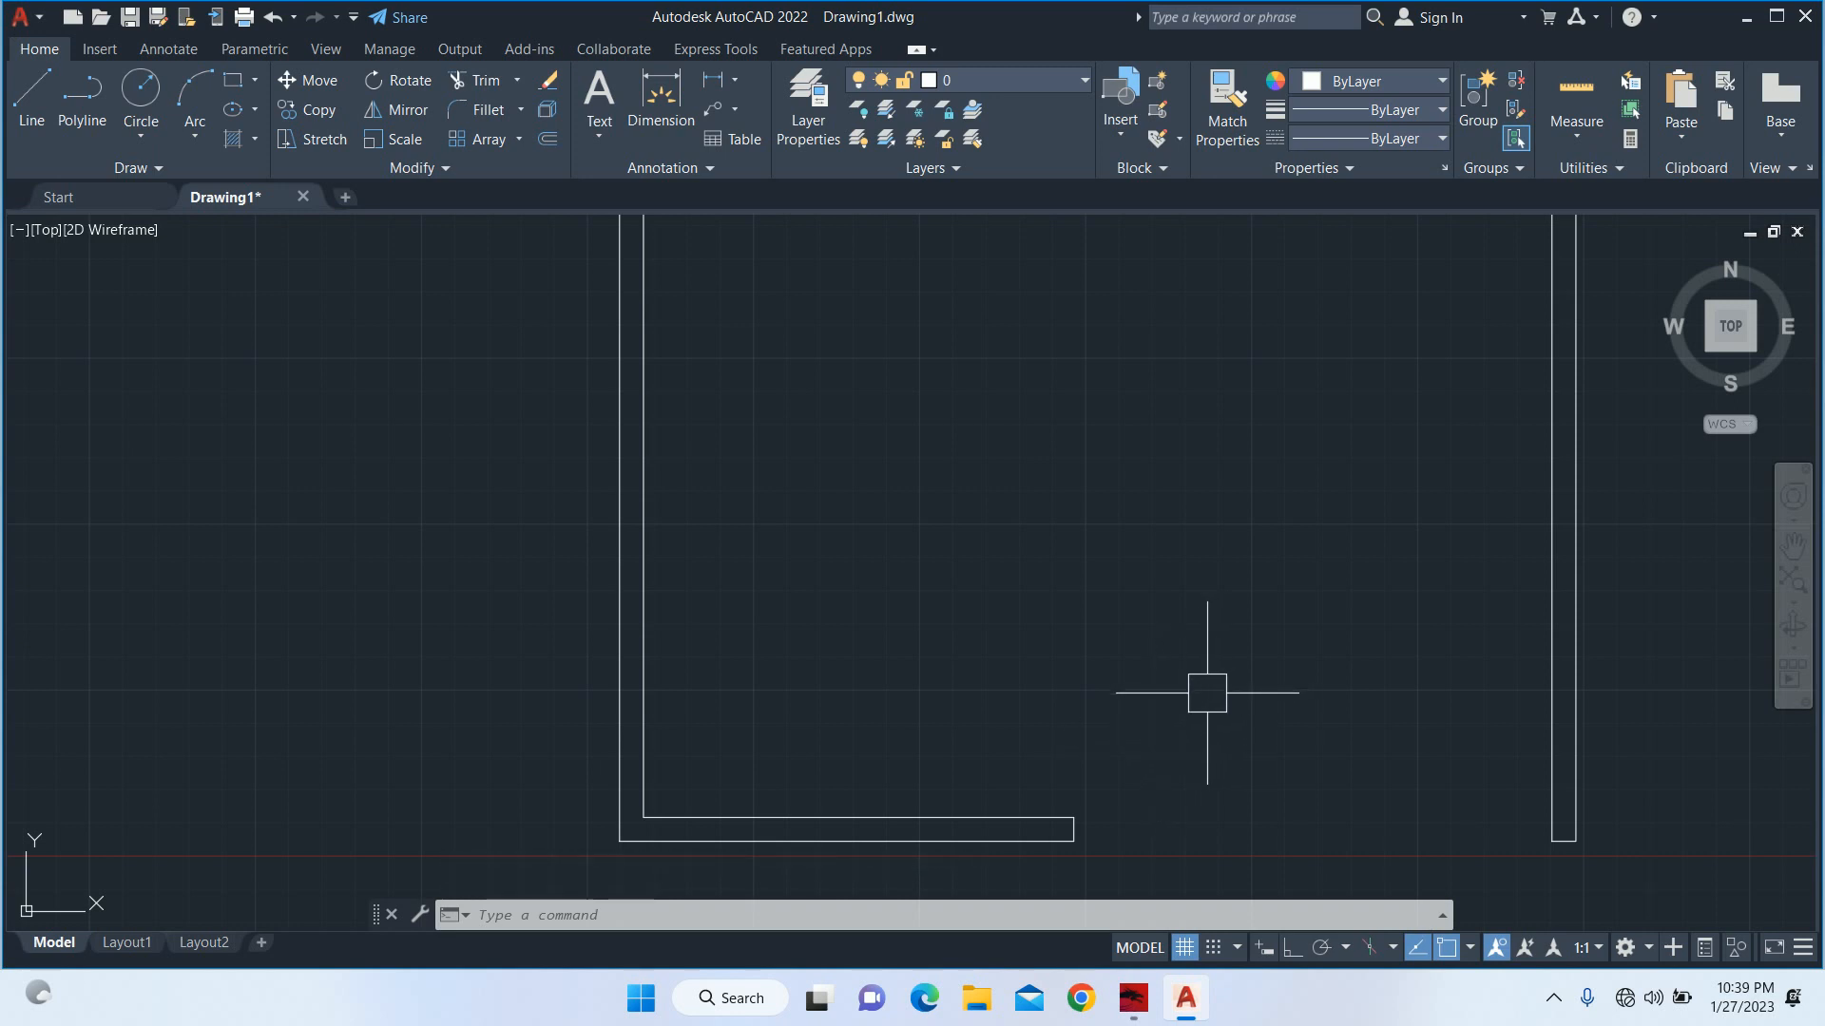
scroll(1159, 751, down, 5)
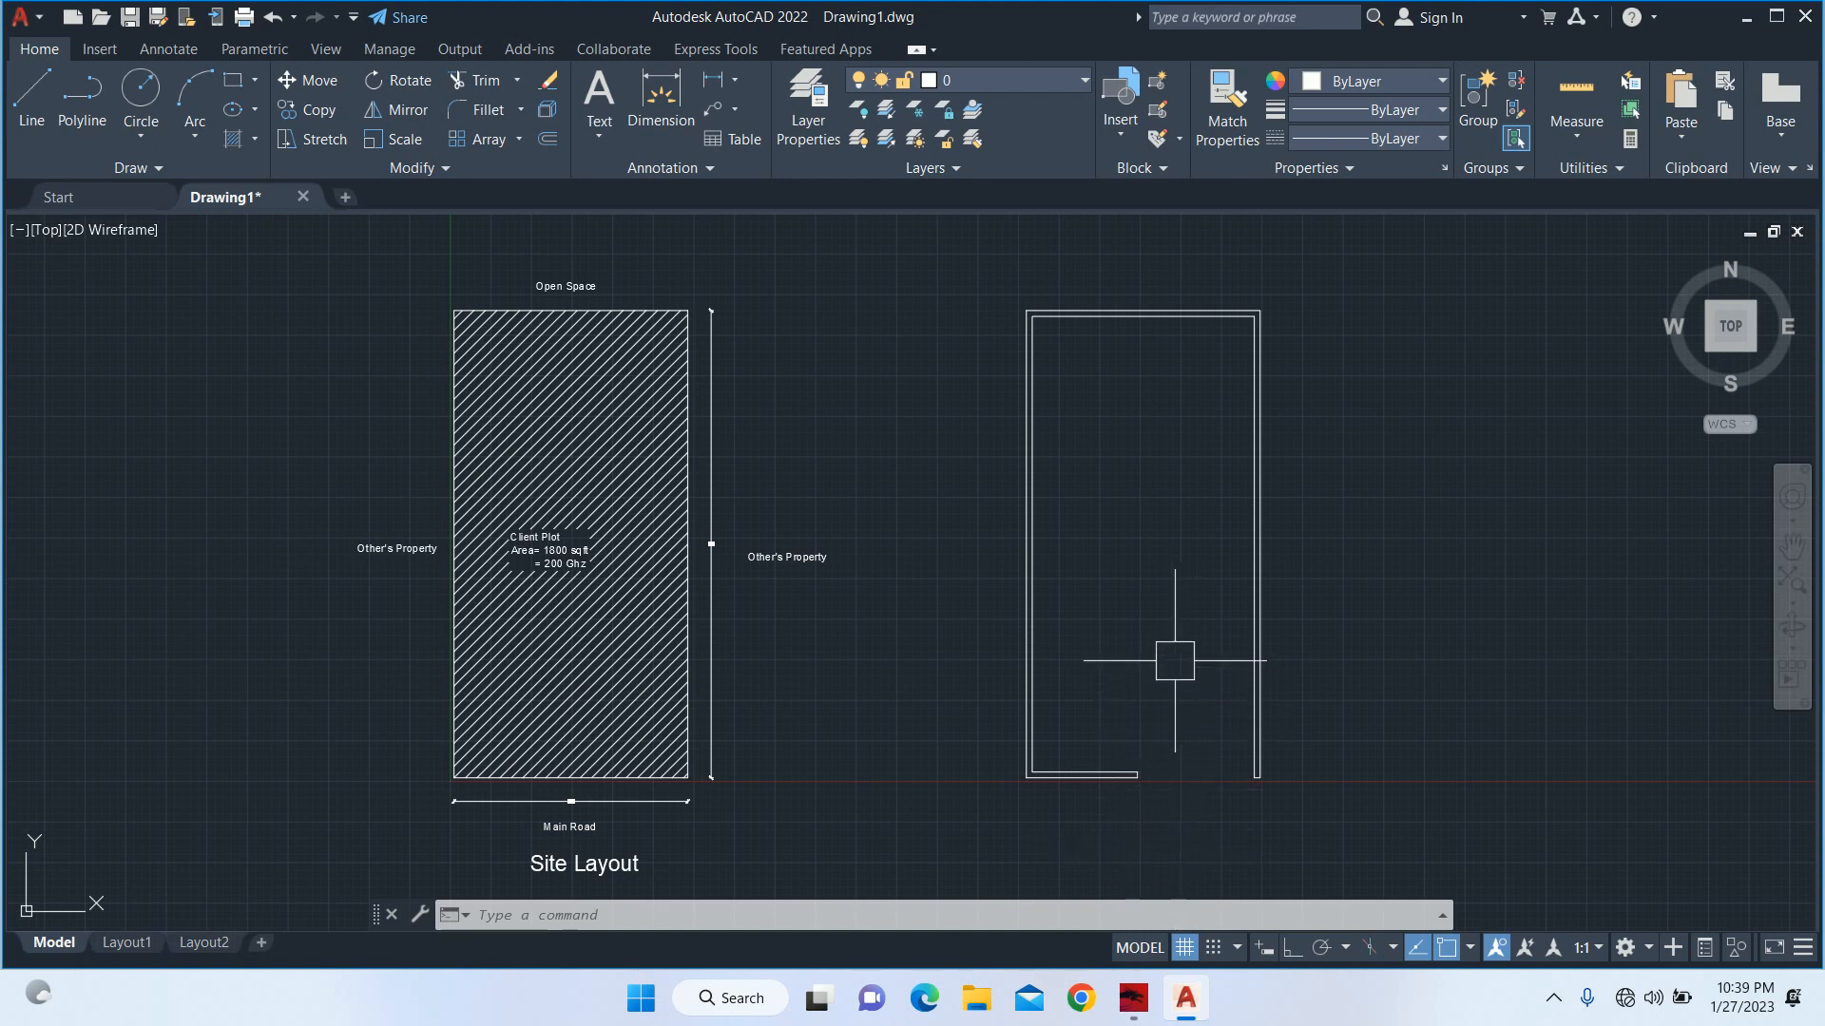
middle_drag(1174, 661, 1159, 682)
key(Escape)
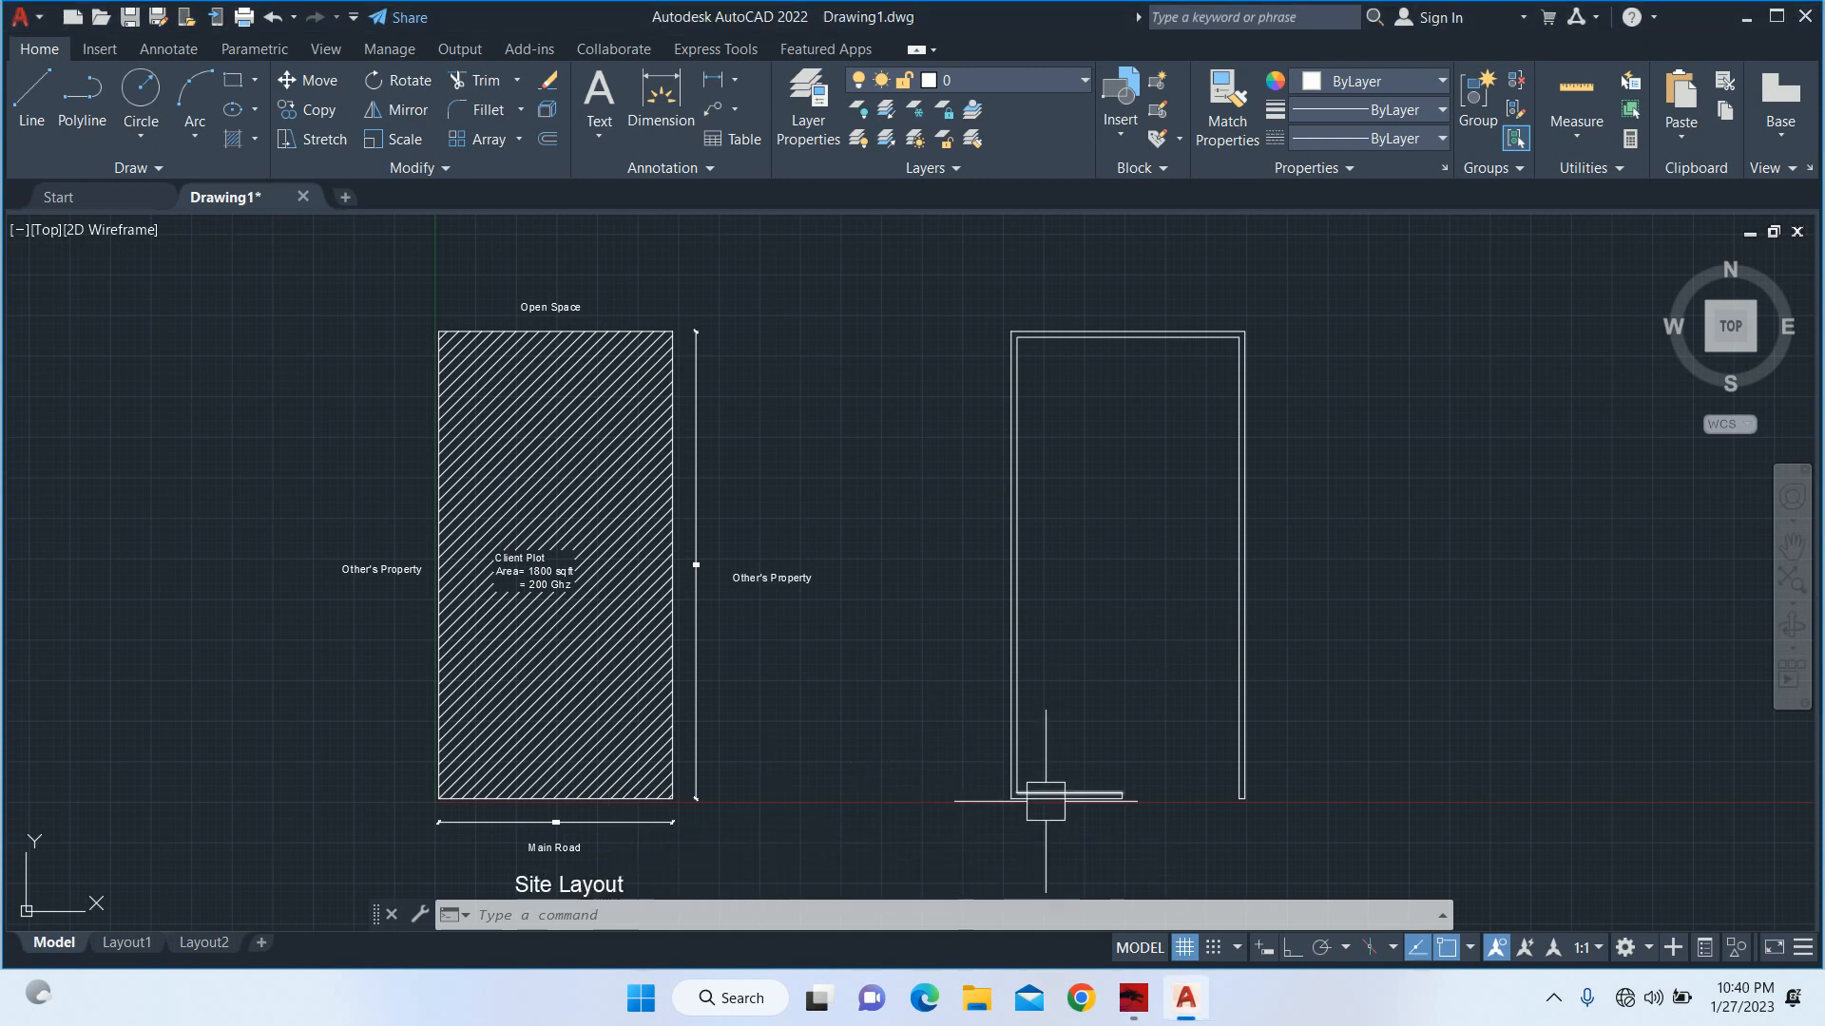
middle_drag(1051, 786, 977, 827)
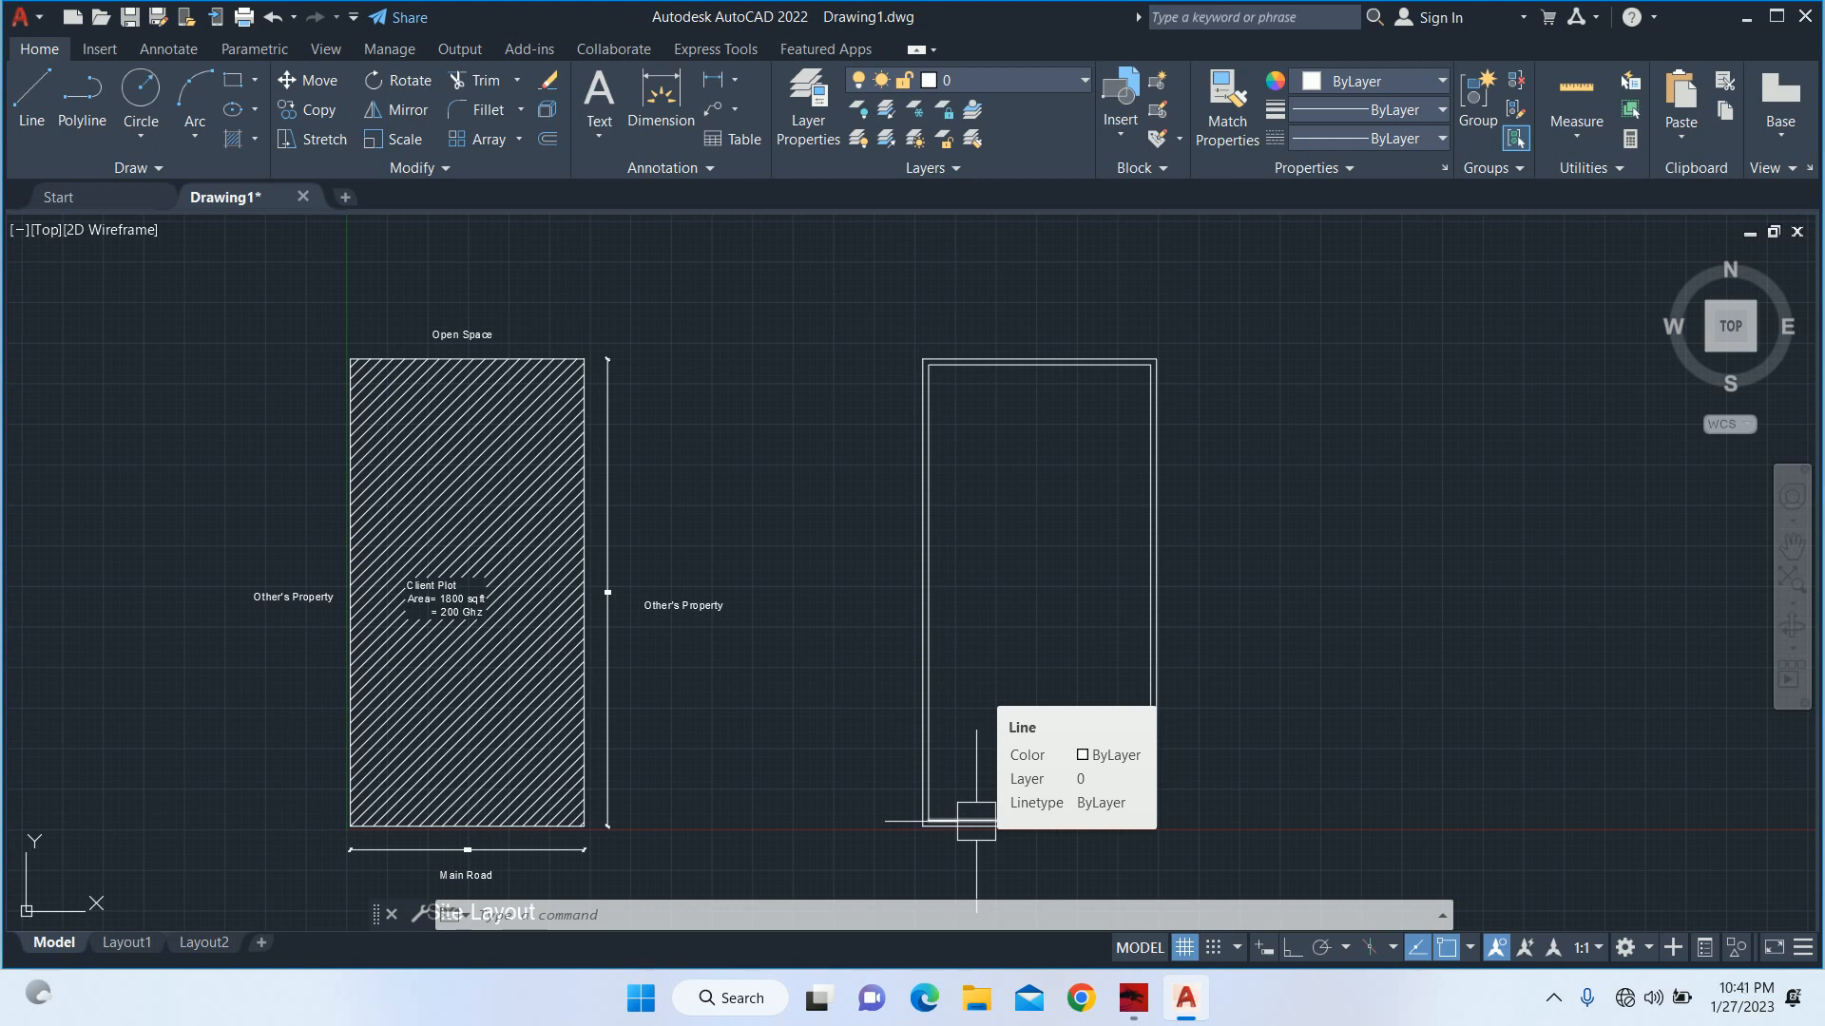
scroll(1061, 782, up, 4)
middle_drag(1061, 781, 962, 599)
scroll(996, 607, down, 2)
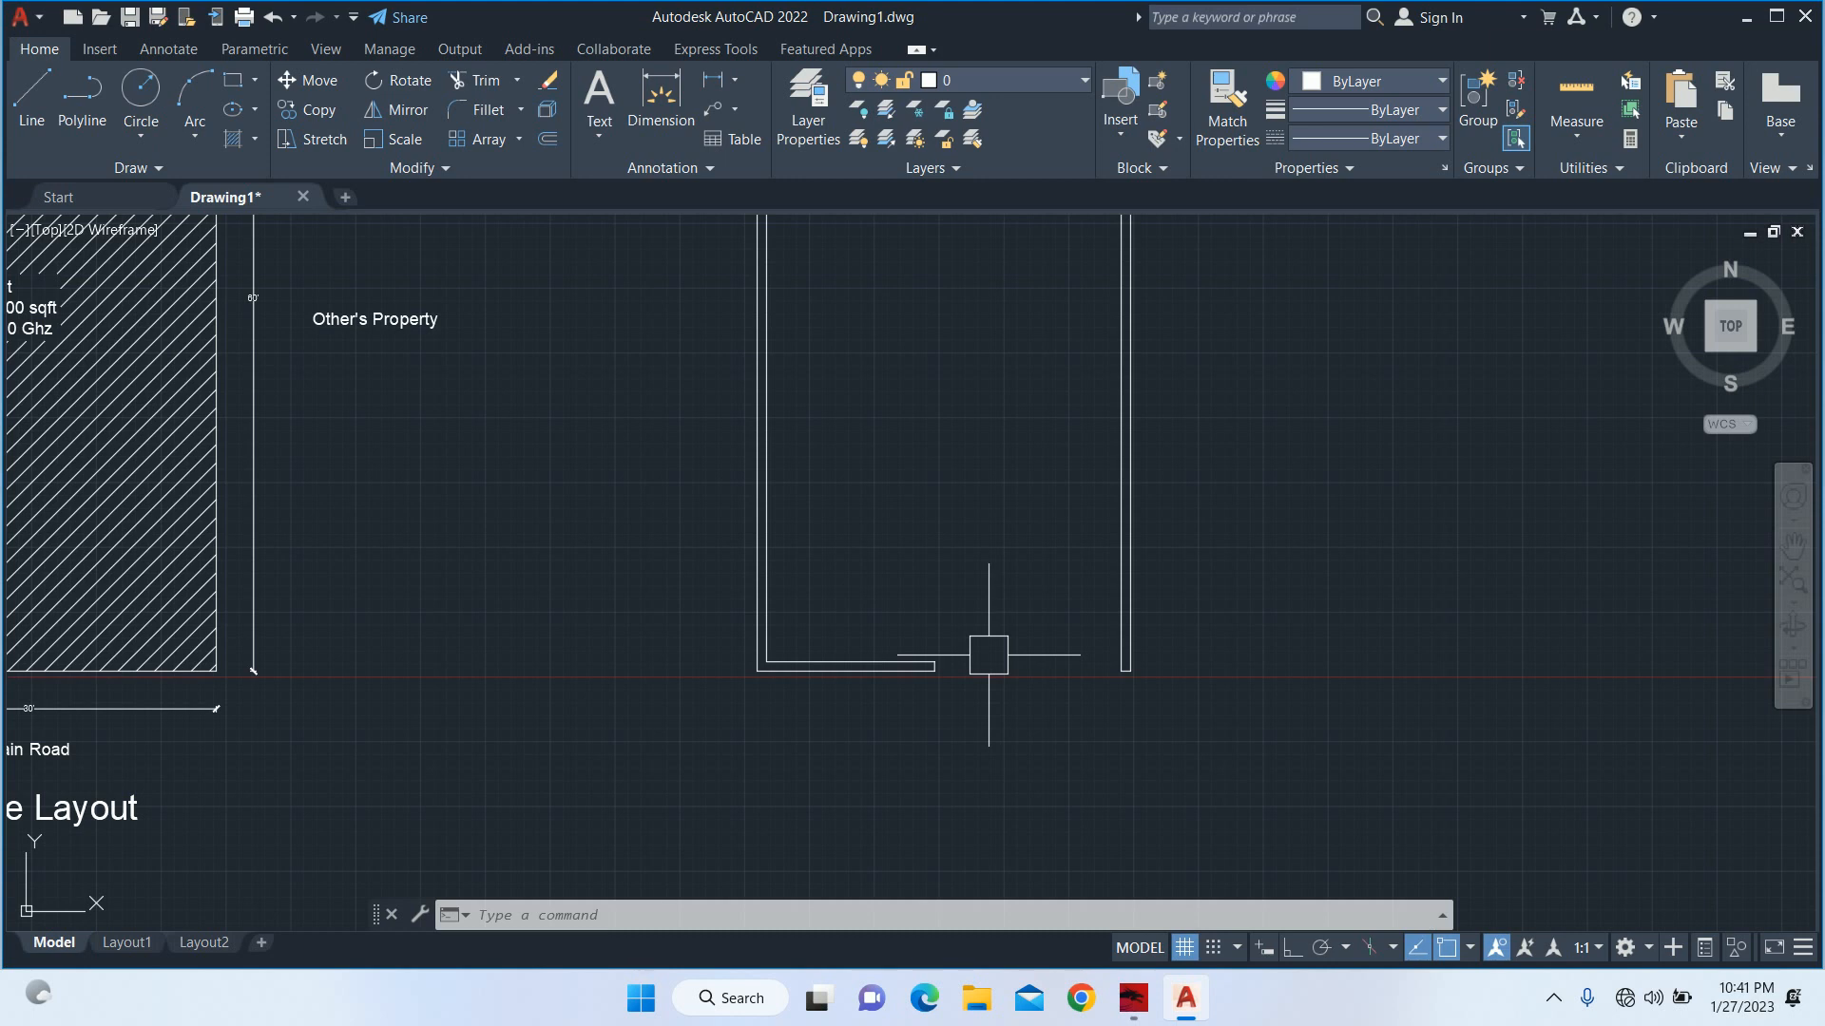
Offset the bottom wall's inner line 17' up into the plot.
text(o)
key(Return)
text(17')
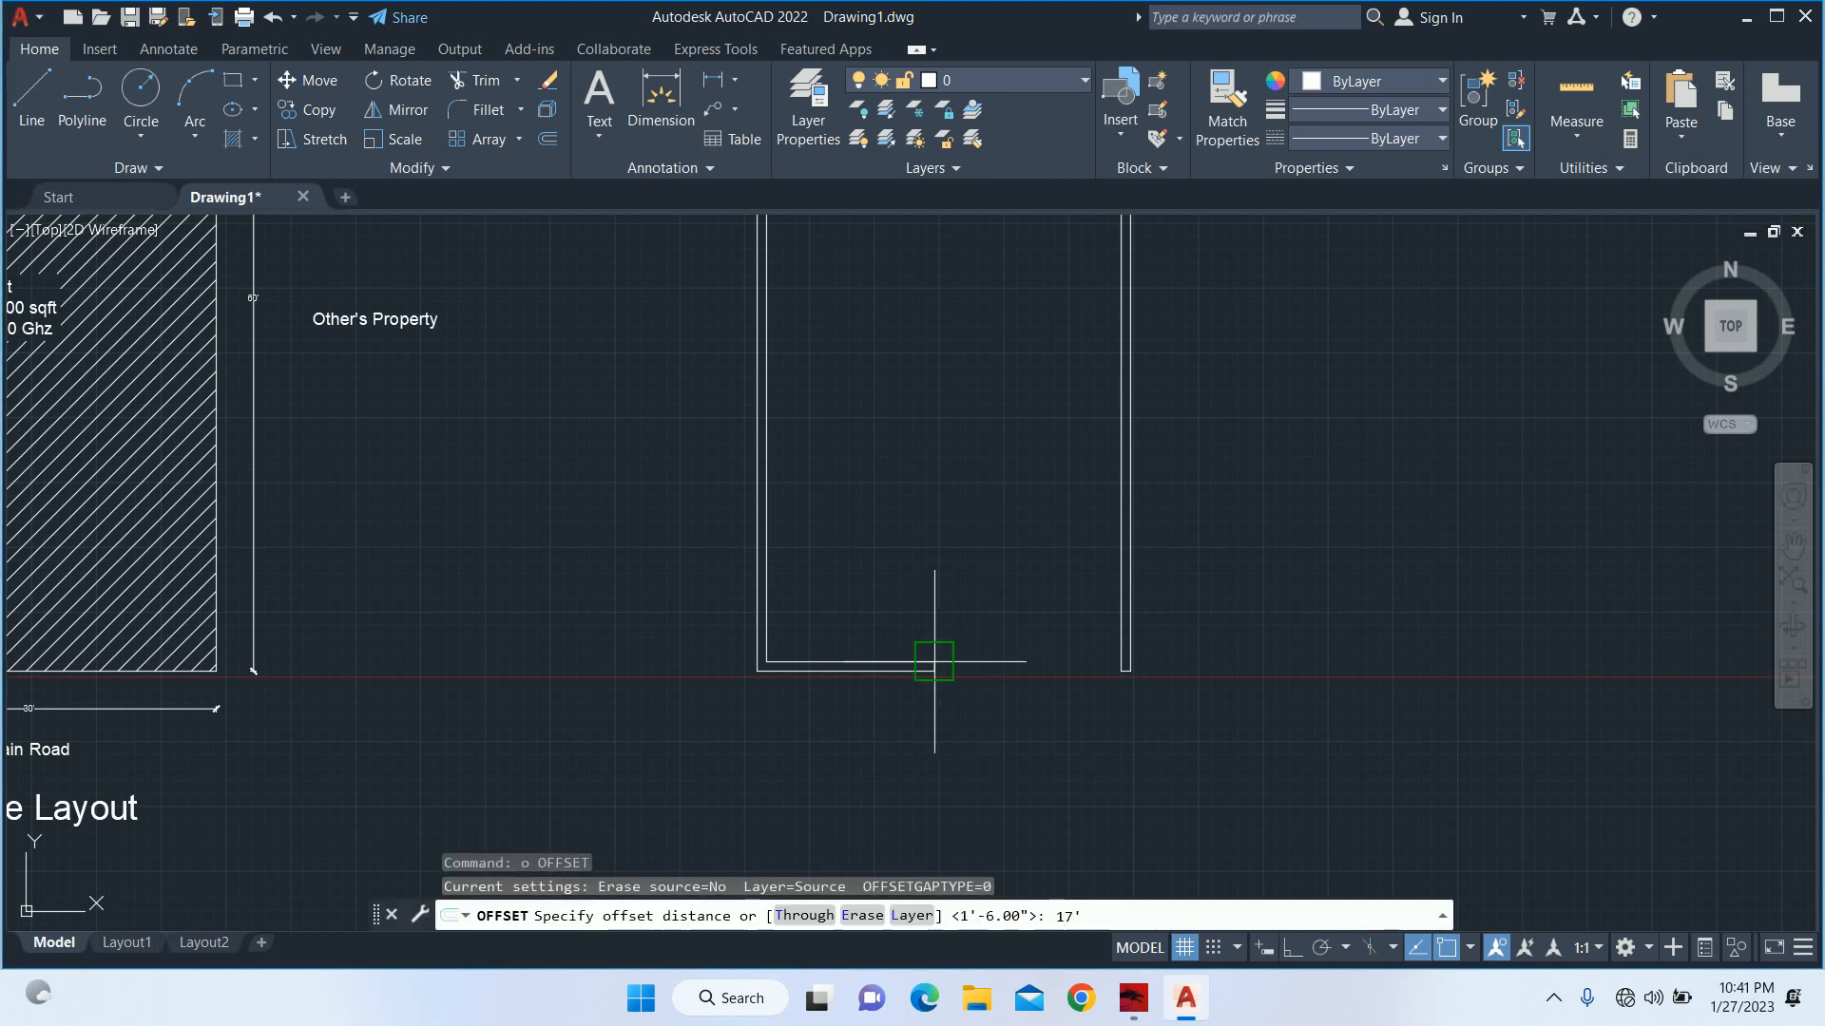
key(Return)
scroll(875, 640, up, 4)
click(881, 693)
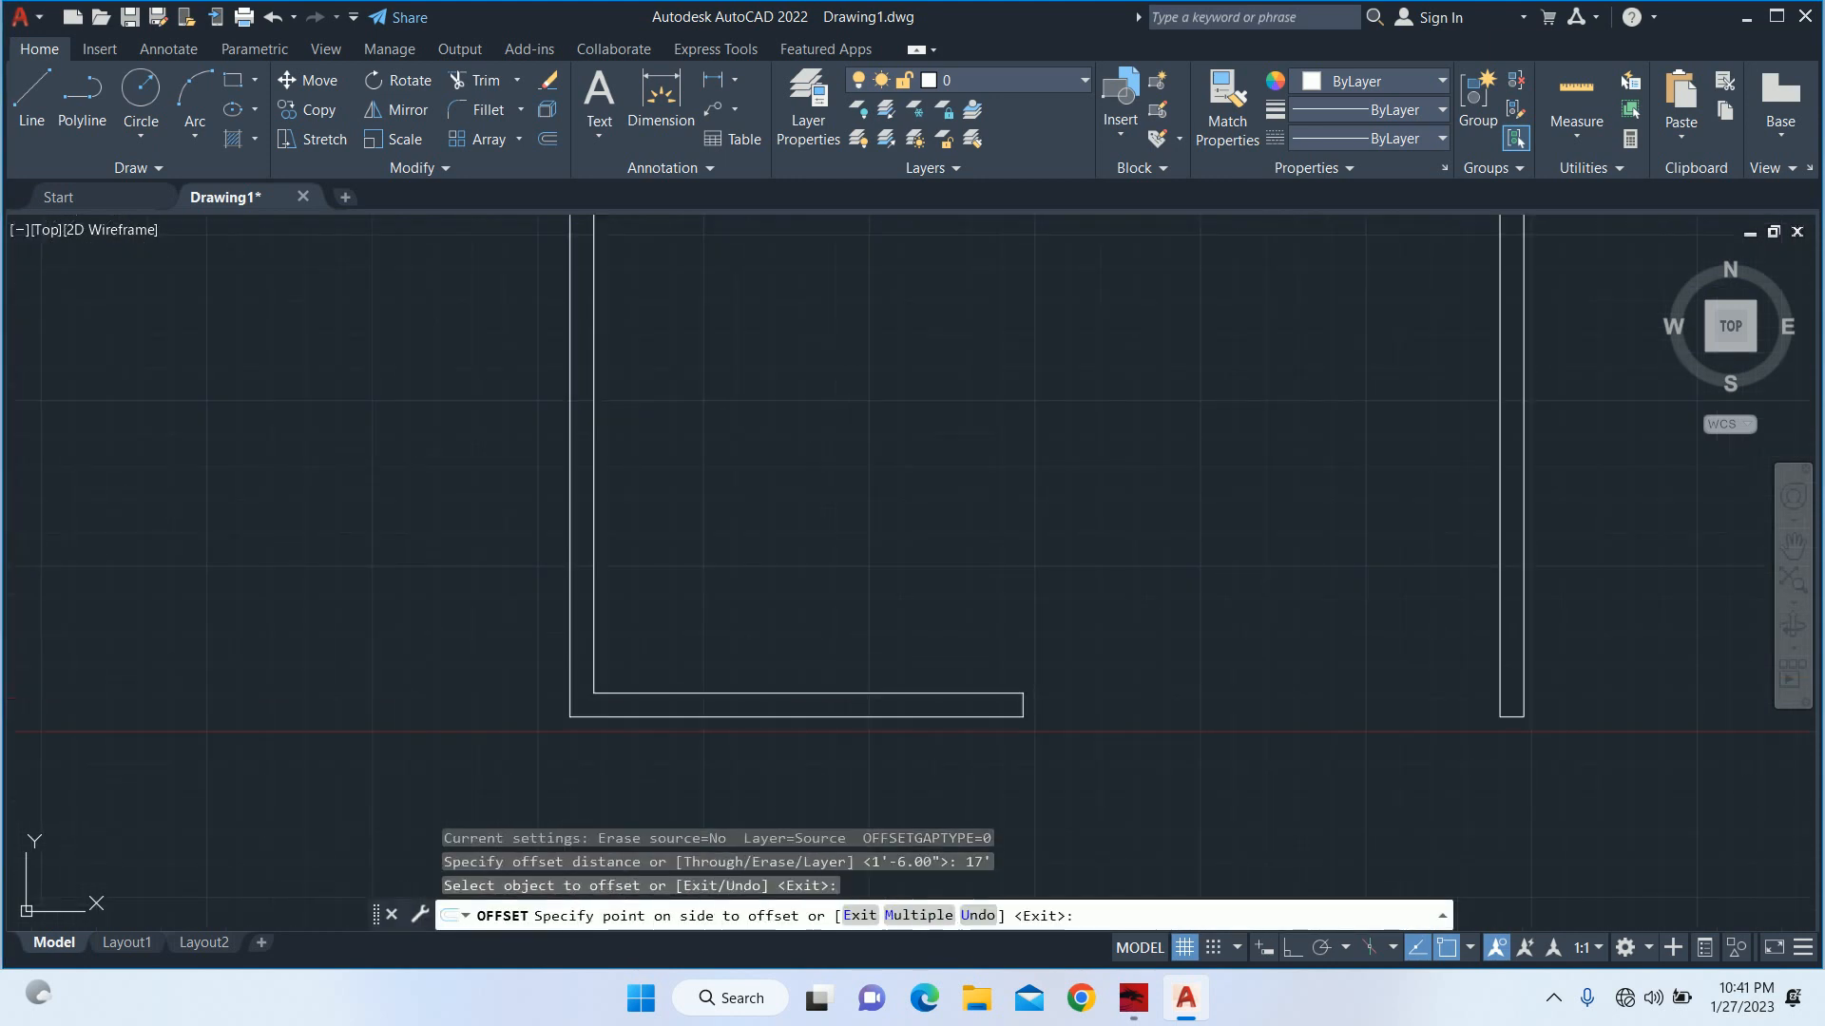
click(880, 513)
key(Escape)
Extend the 17' offset line across the plot to the right wall's inner line.
scroll(935, 387, down, 4)
middle_drag(959, 396, 944, 602)
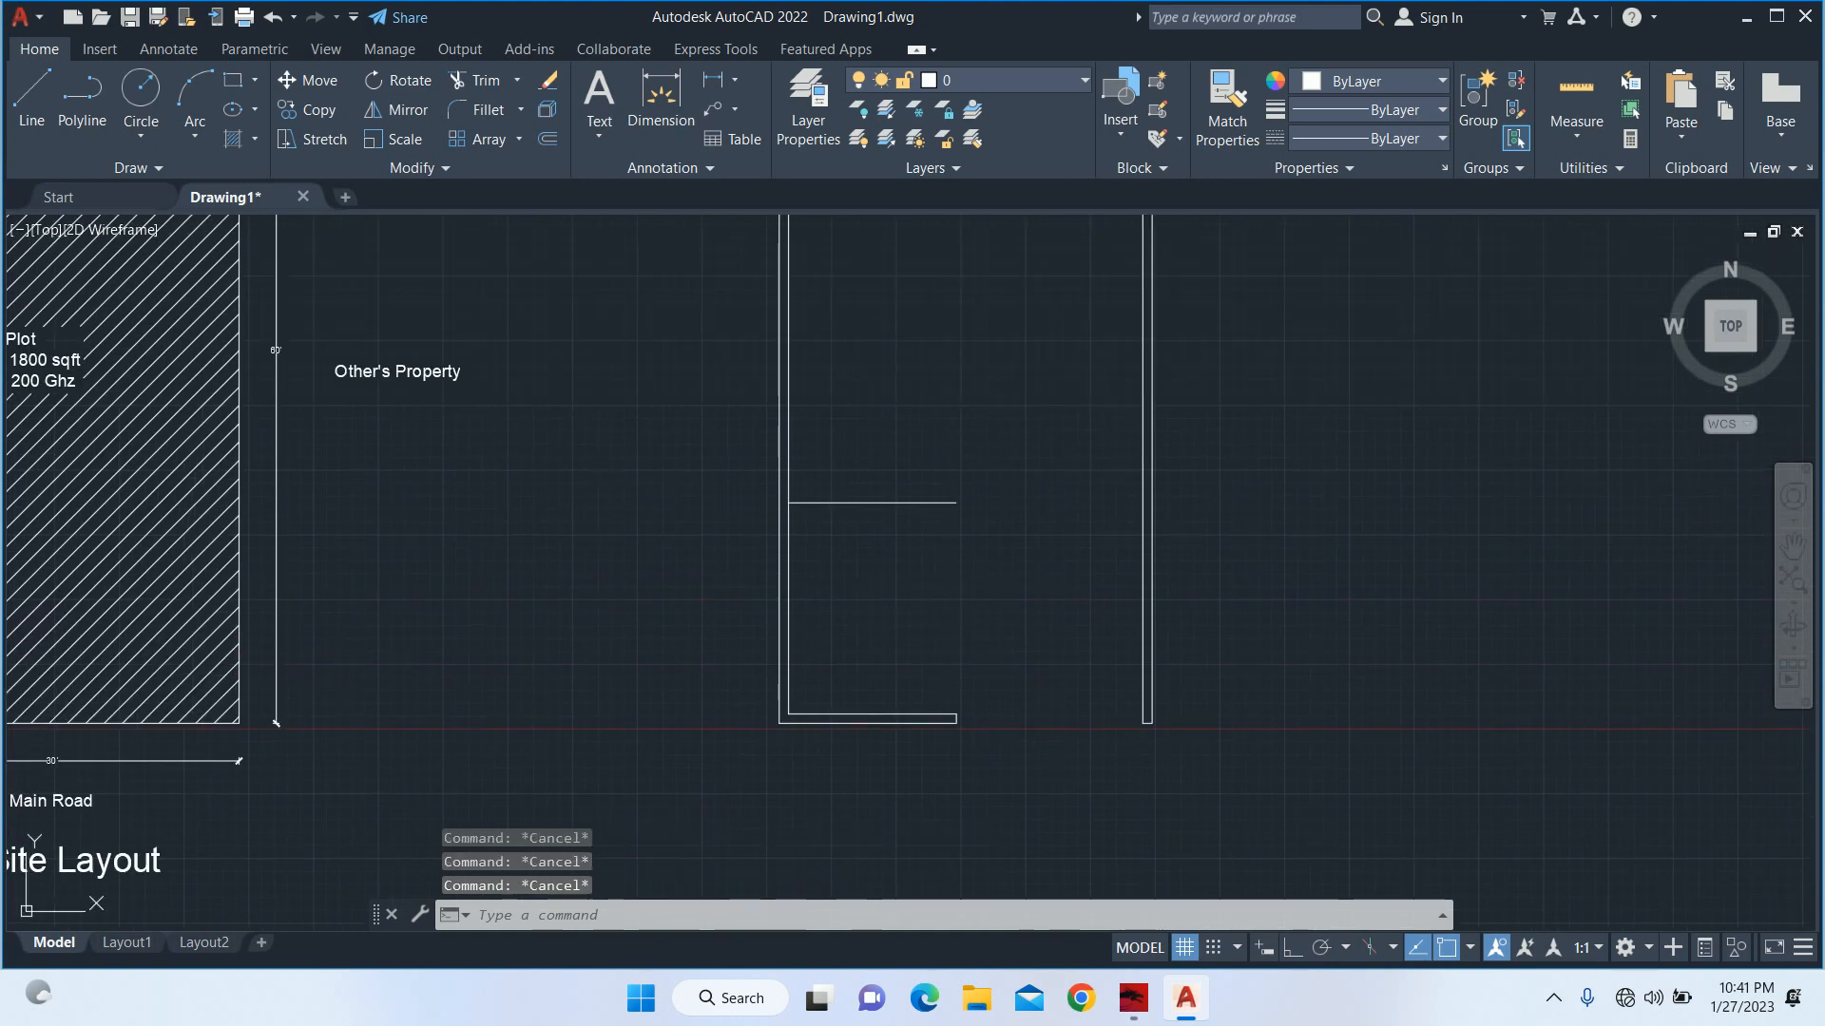
text(ex)
key(Return)
key(Return)
click(924, 503)
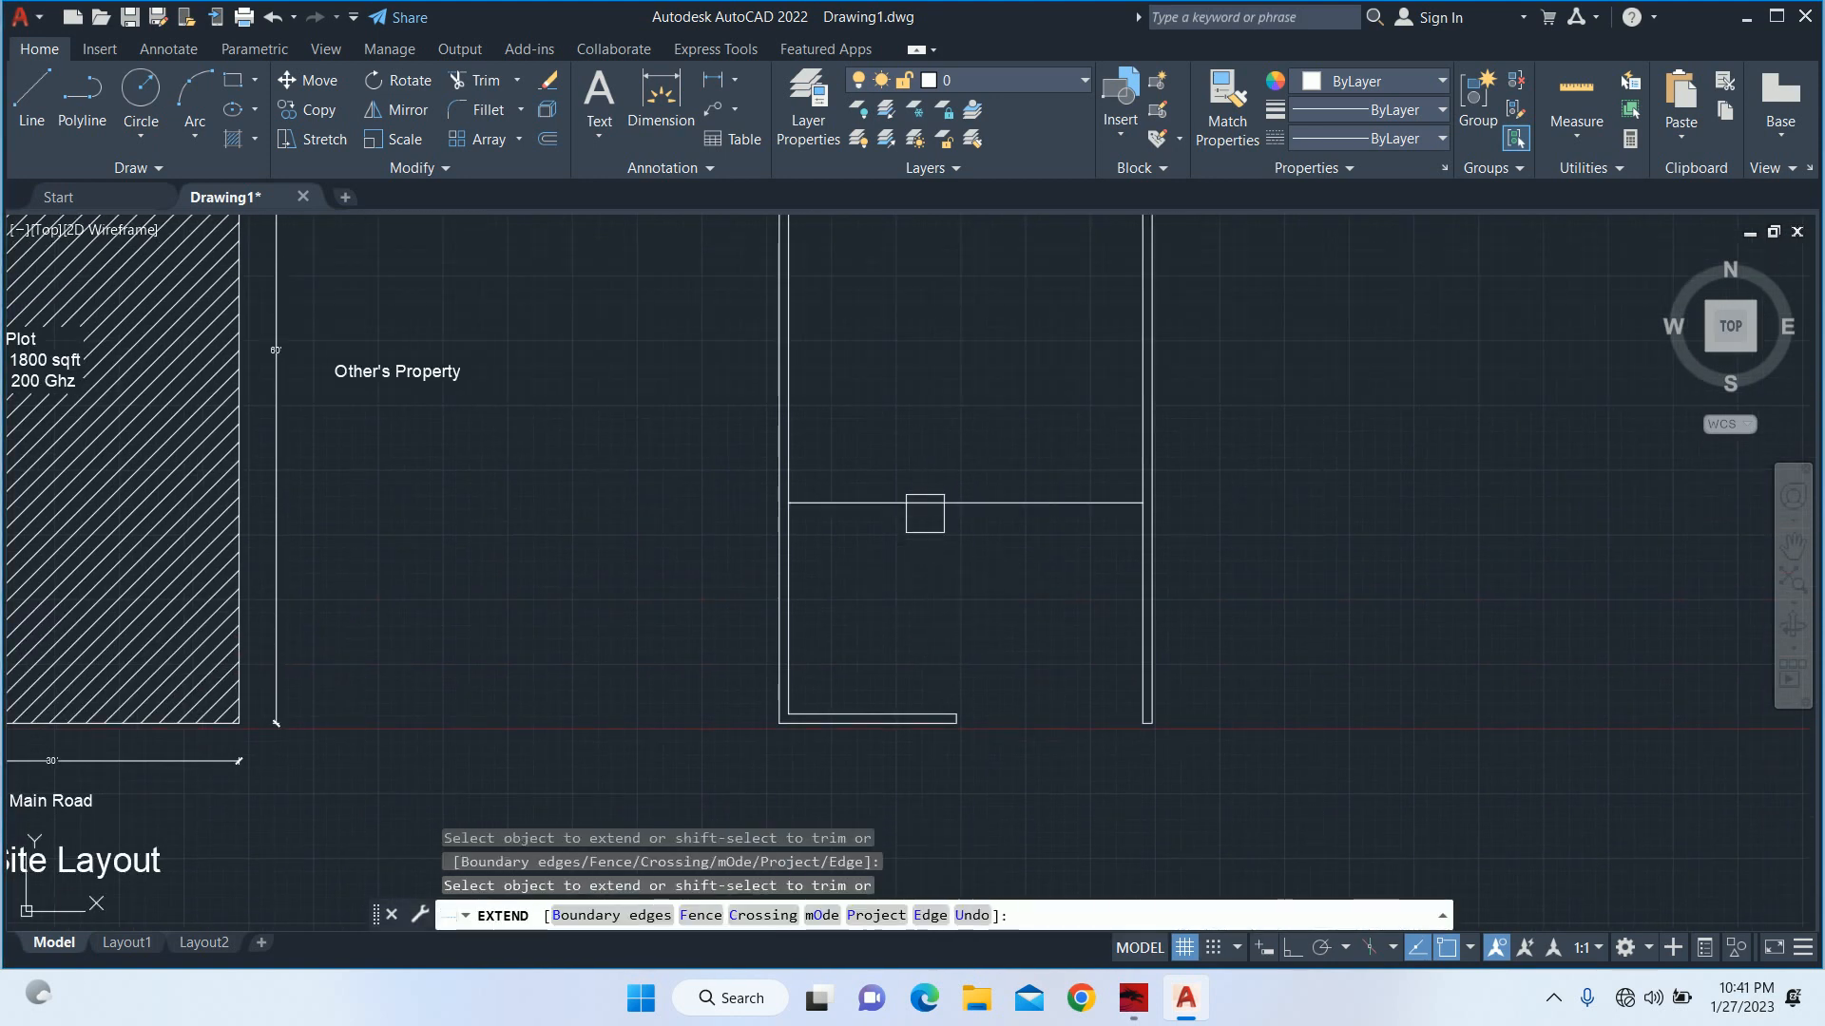
Offset the right wall's inner line 12' inward into the plot.
key(Escape)
scroll(1107, 594, up, 4)
middle_drag(1090, 590, 1020, 586)
key(Escape)
key(Escape)
text(o)
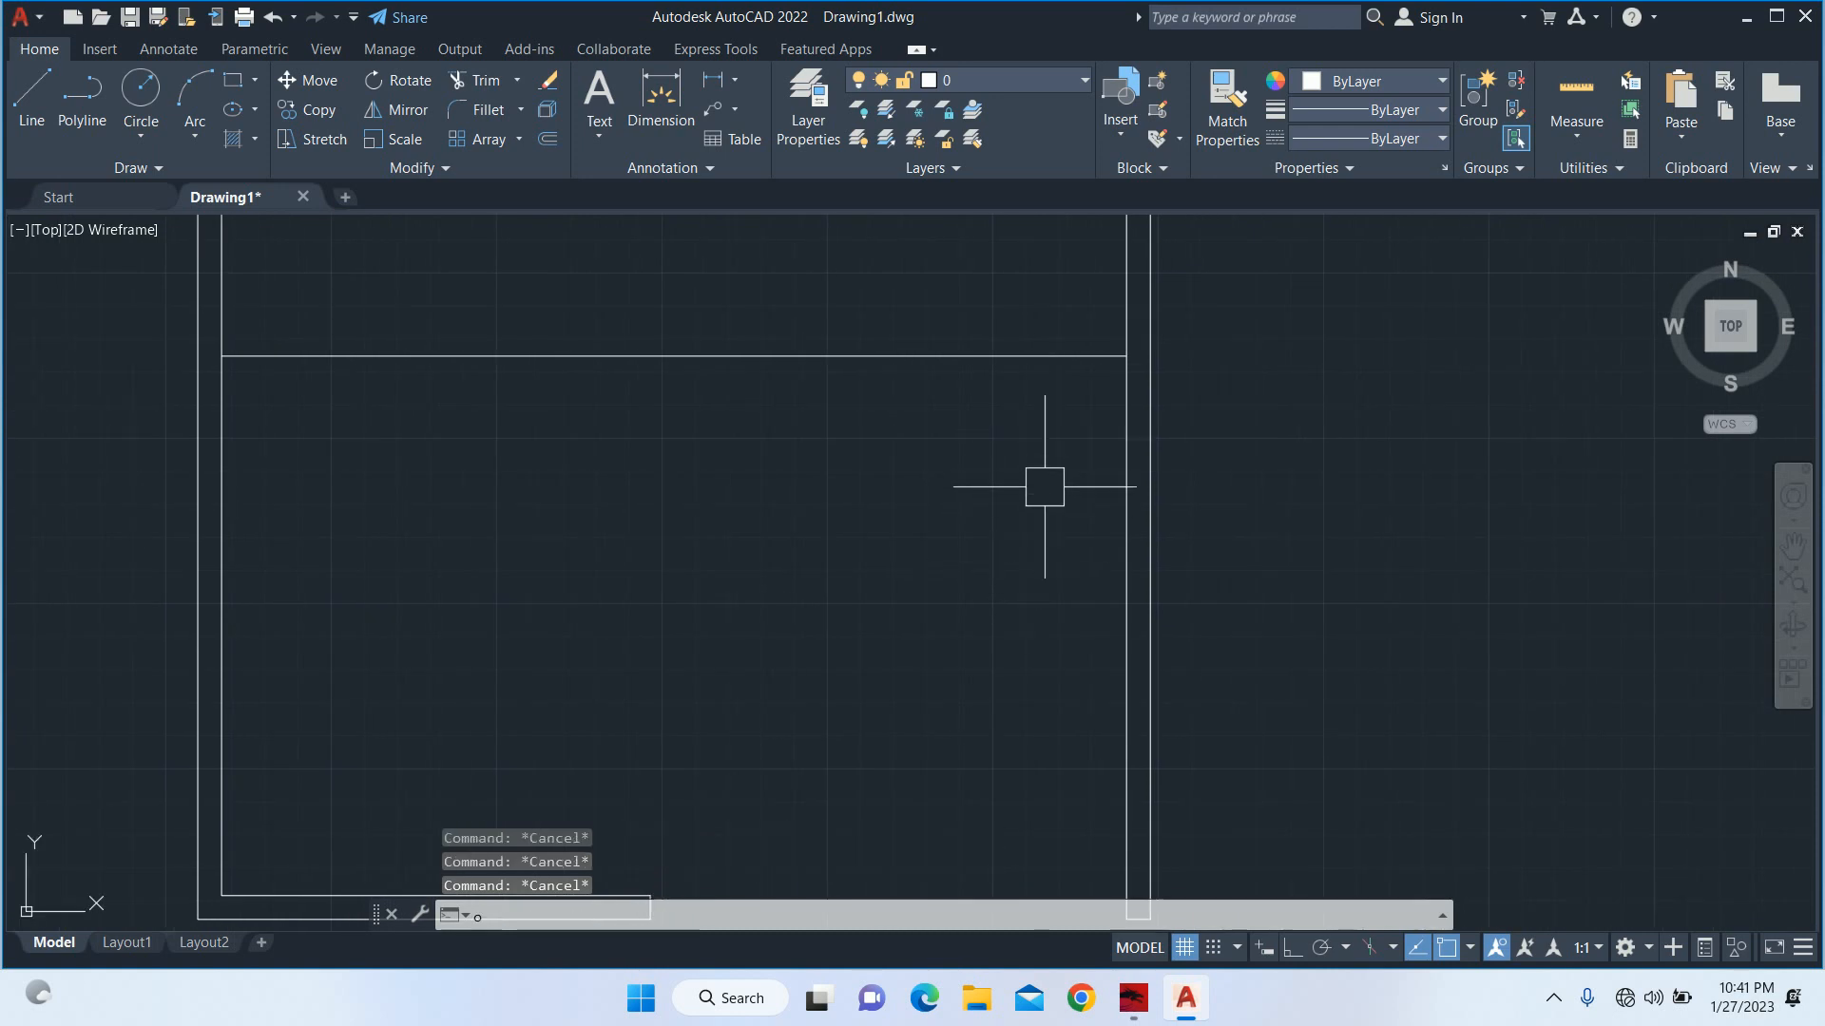
key(Return)
text(12)
key(Return)
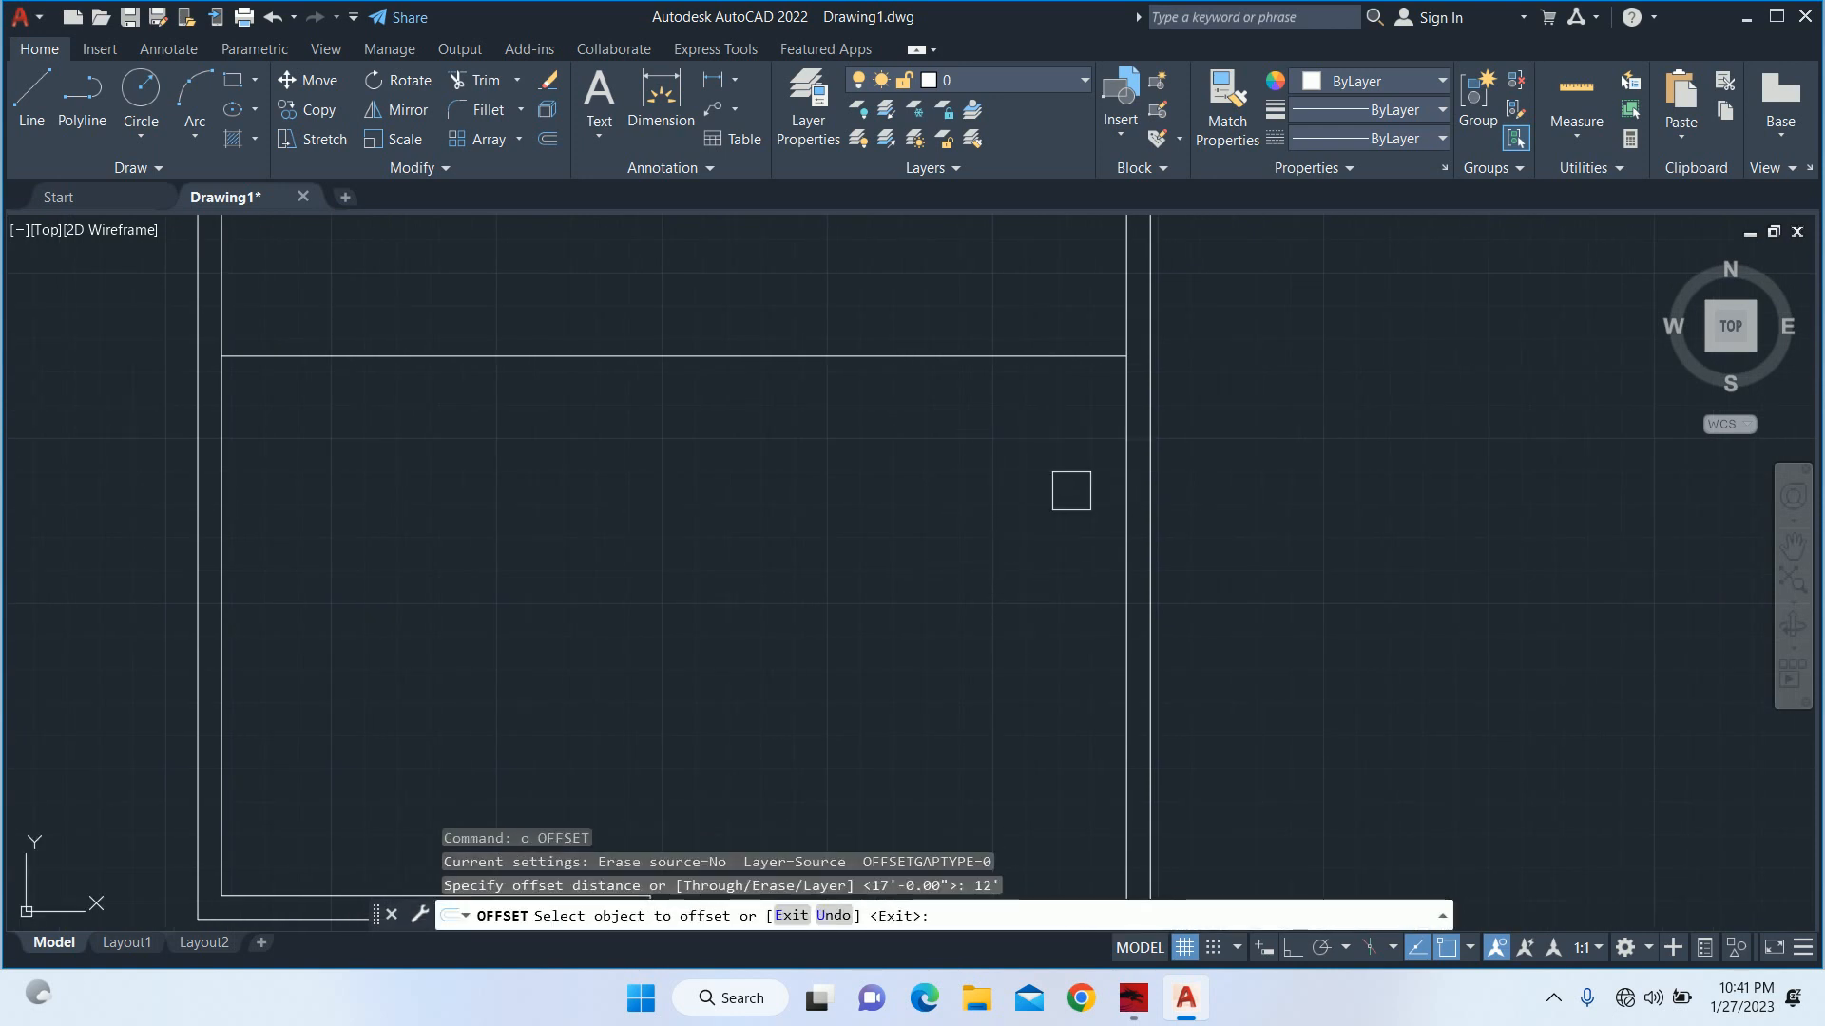
click(1126, 460)
click(974, 456)
key(Escape)
key(Escape)
Stretch the open end of the bottom wall horizontally to meet the 12' offset line.
scroll(815, 496, down, 4)
scroll(772, 684, up, 6)
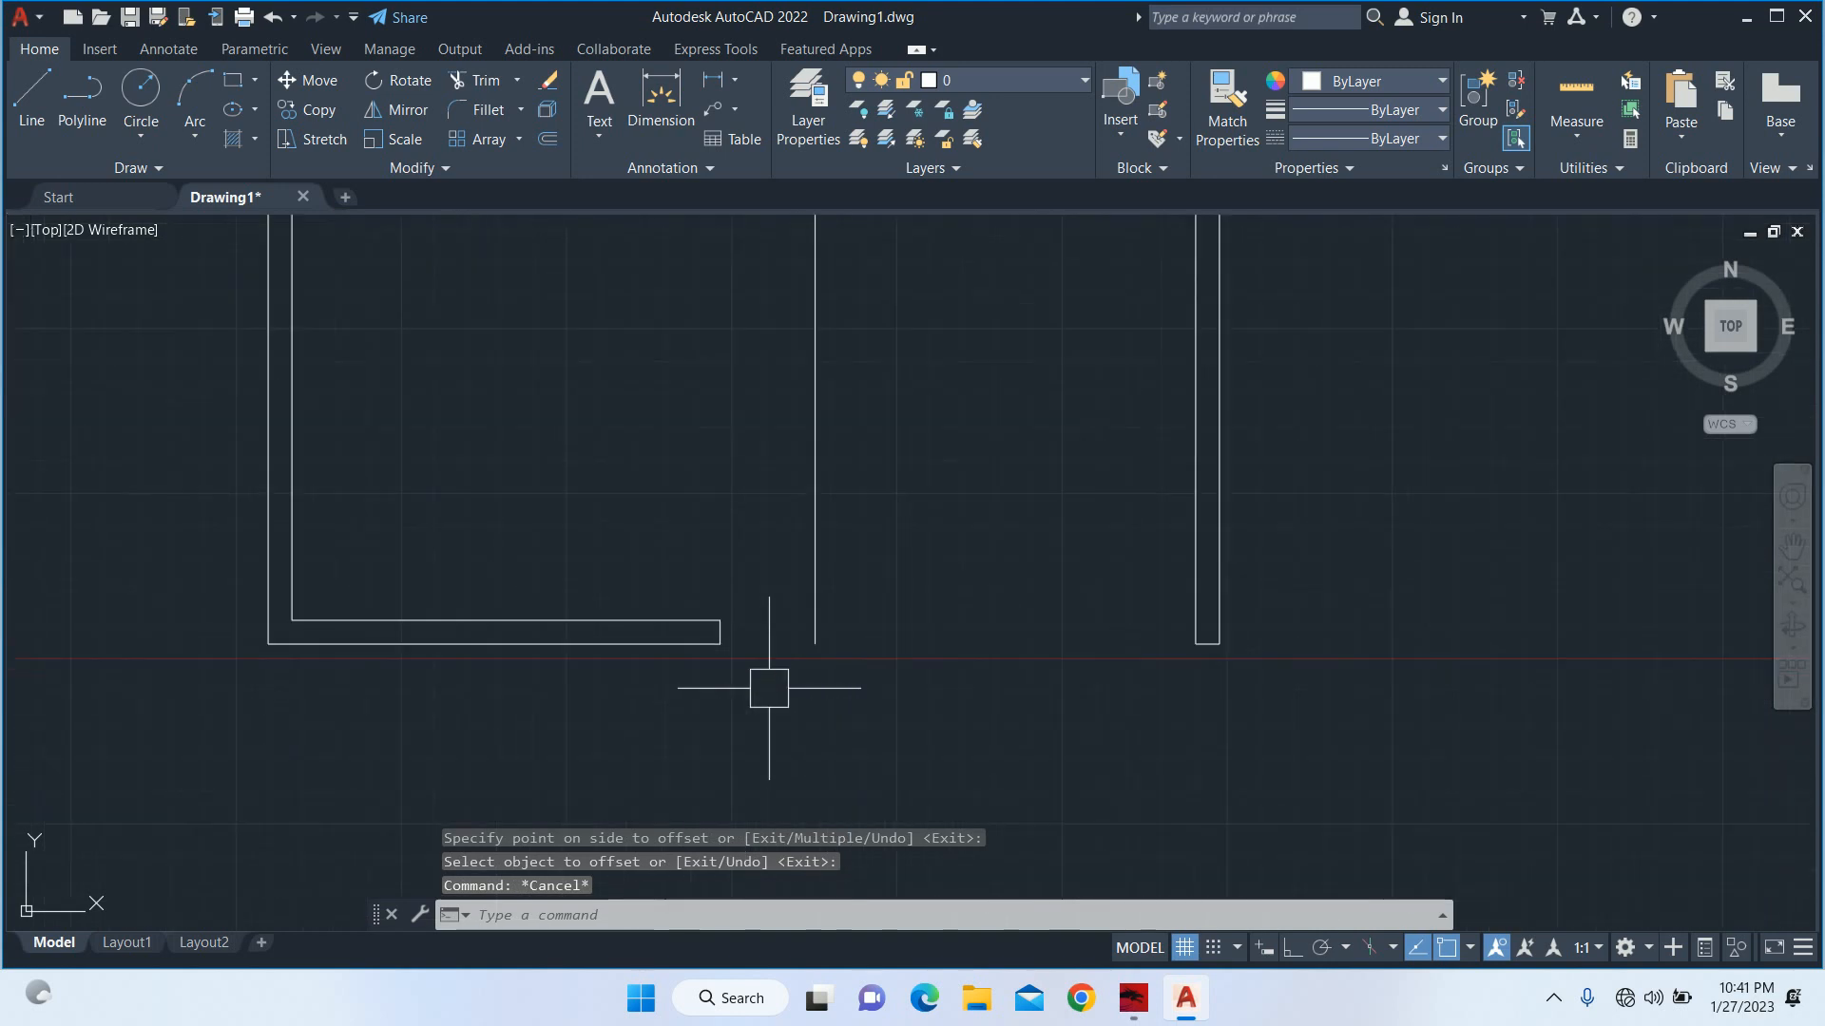
text(s)
key(Return)
click(688, 709)
click(668, 504)
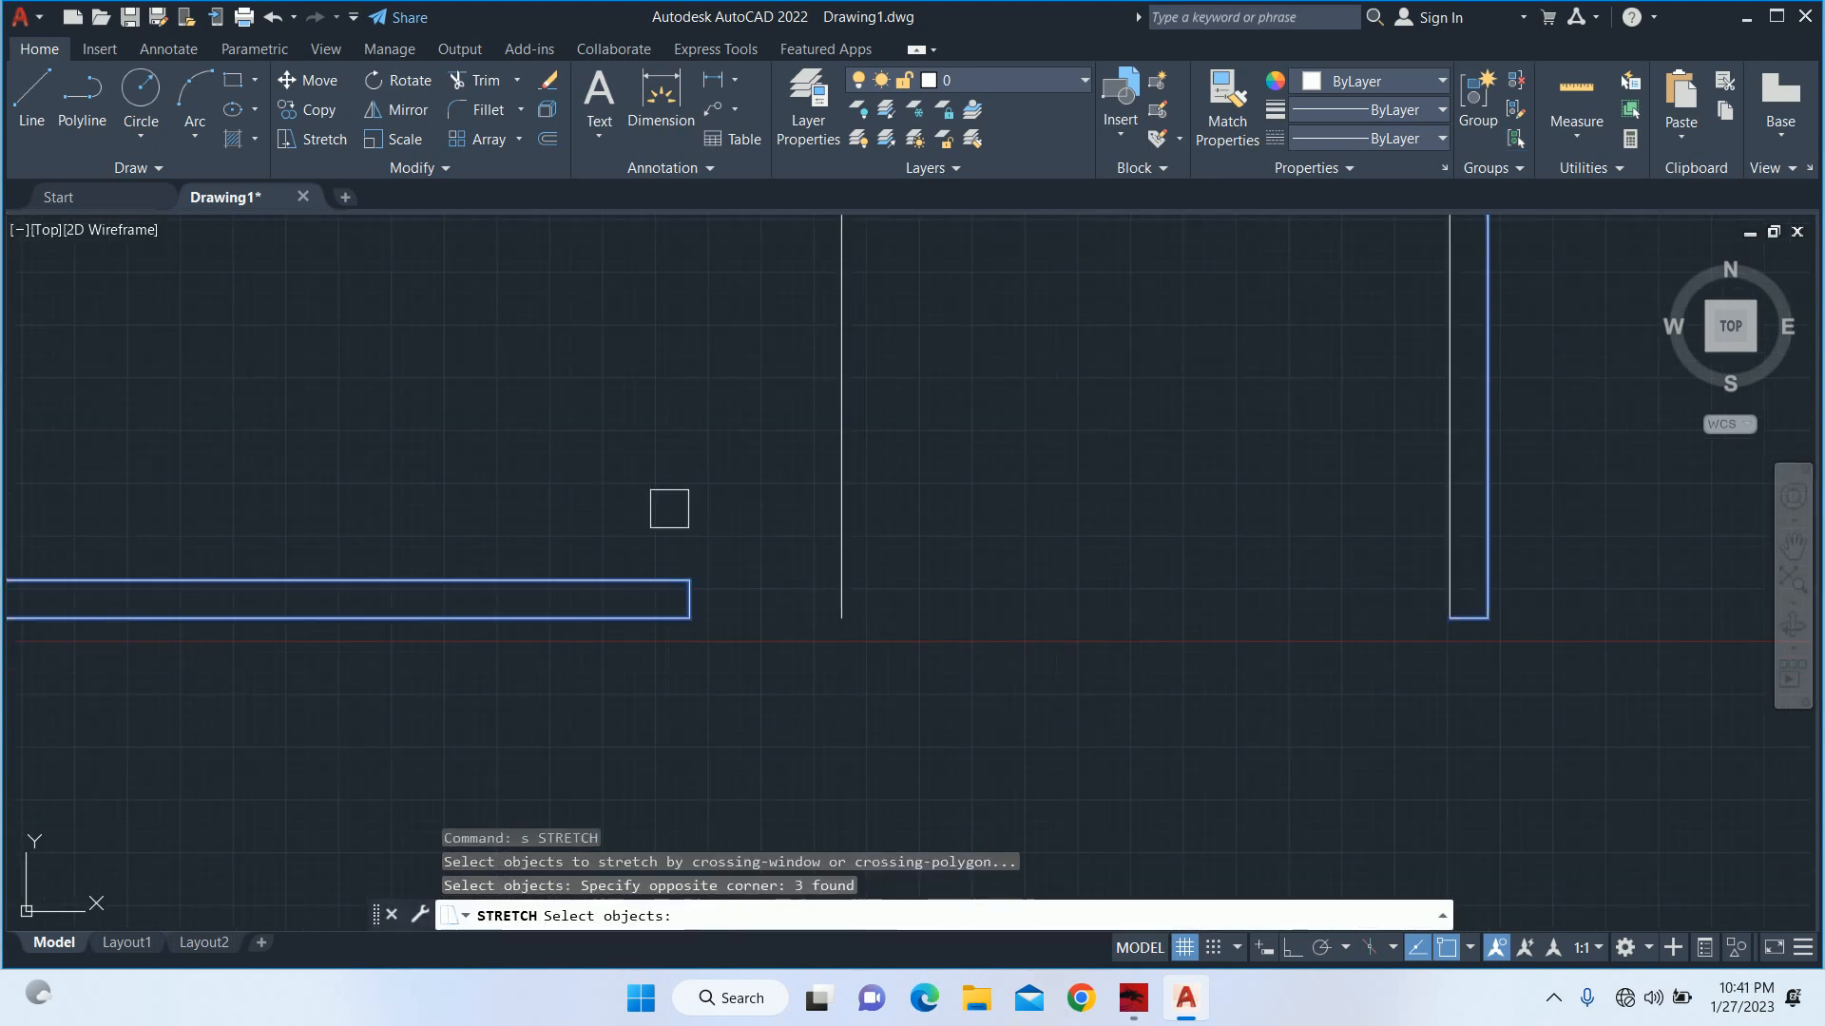
key(Return)
click(689, 579)
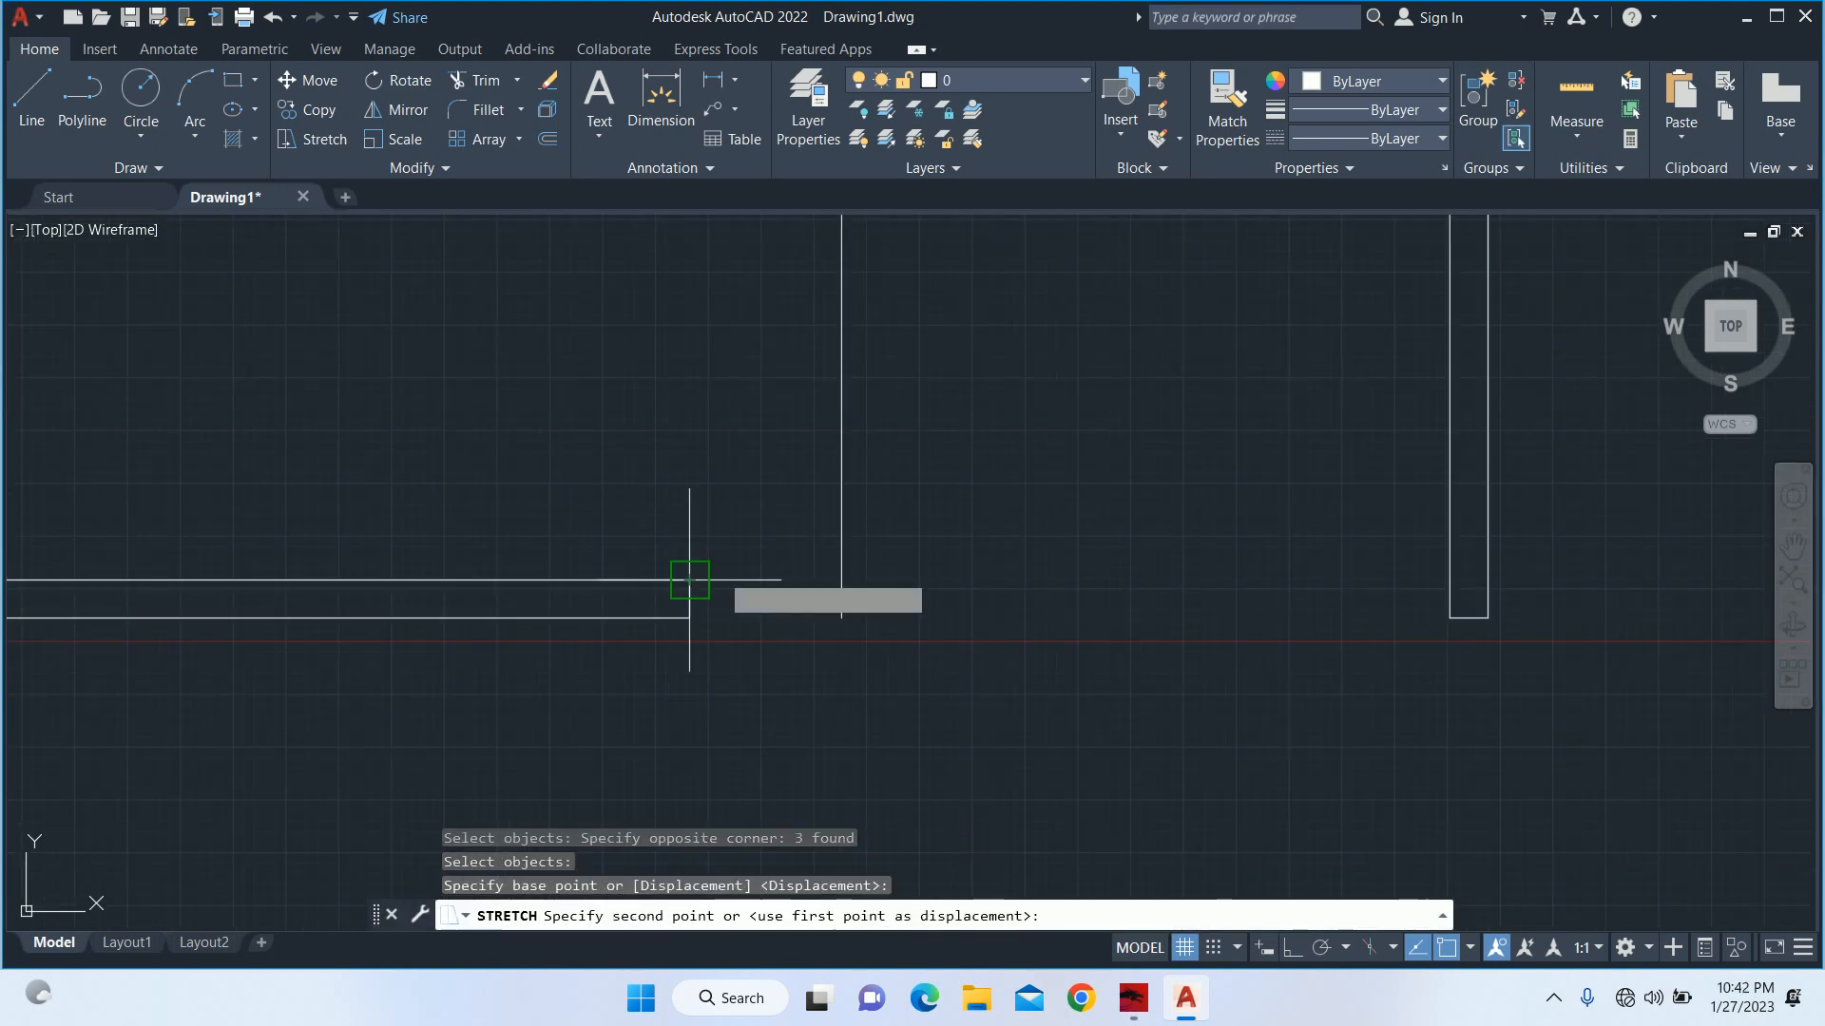
click(841, 580)
key(Escape)
scroll(916, 433, down, 6)
middle_drag(916, 433, 931, 670)
scroll(927, 528, up, 4)
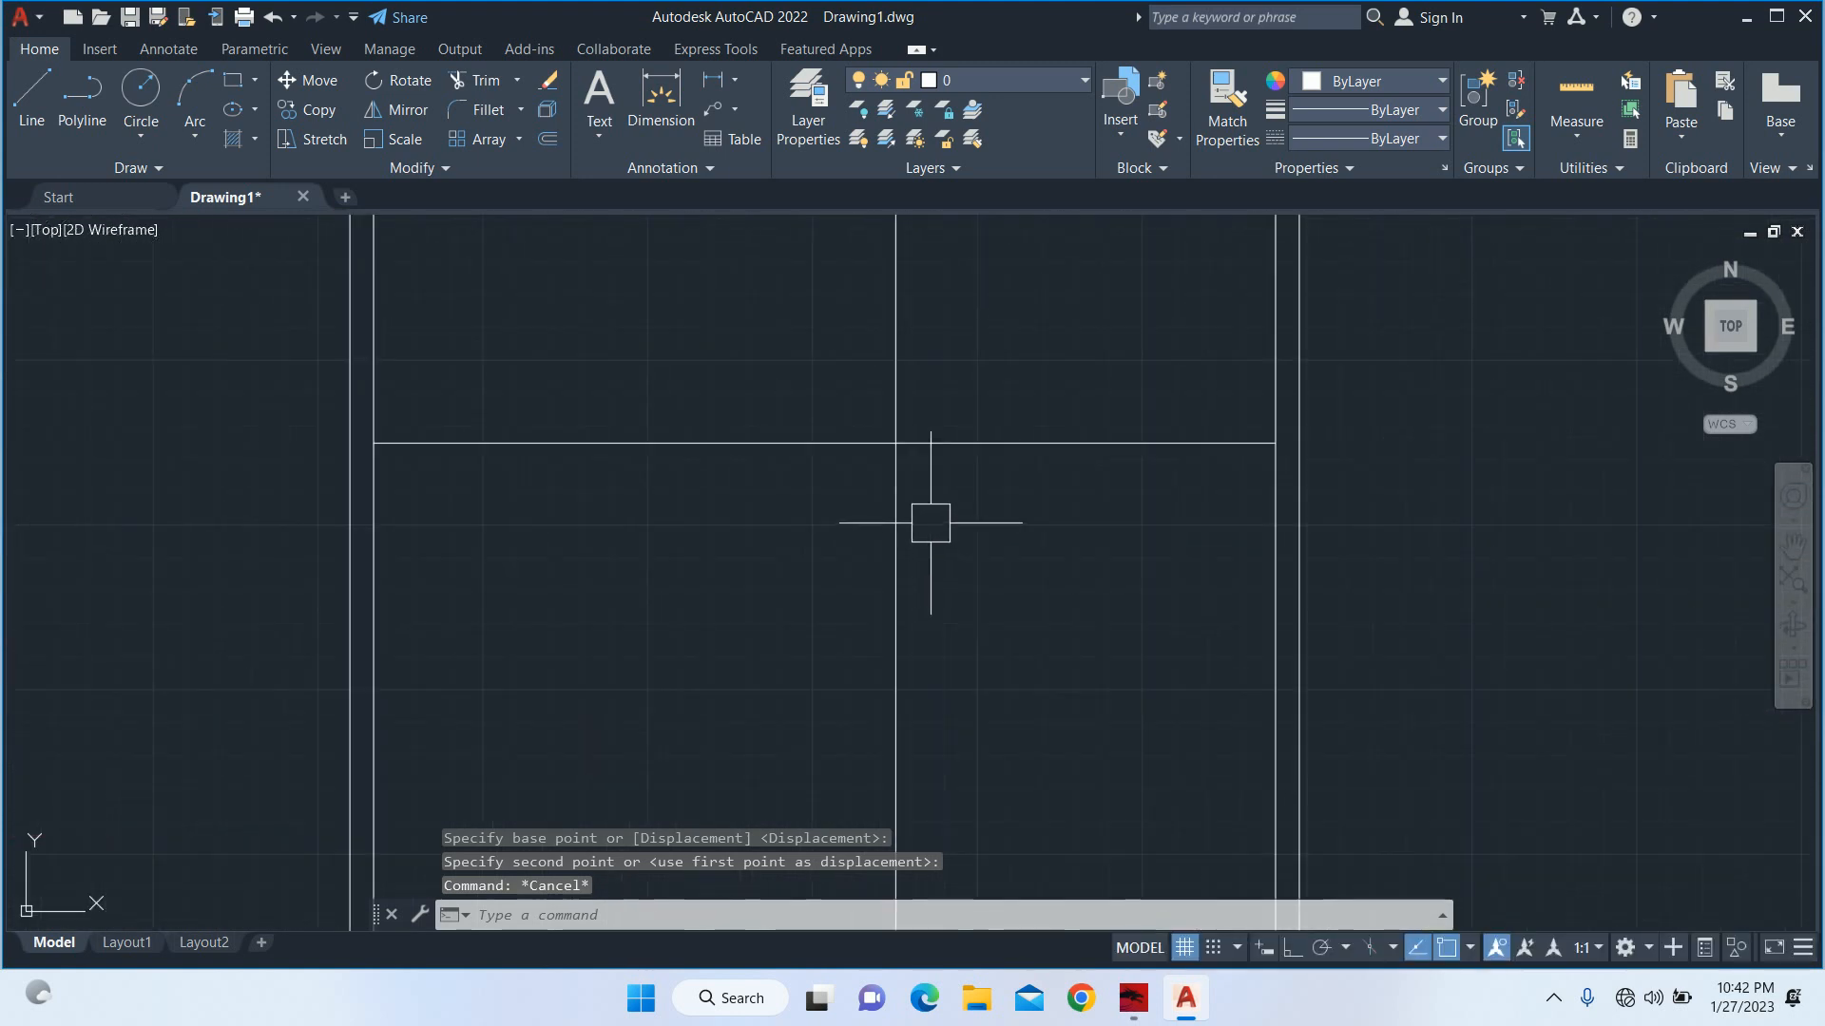
mouse_move(927, 530)
middle_down()
mouse_move(920, 631)
mouse_move(875, 574)
mouse_move(887, 513)
middle_up()
key(Escape)
key(Escape)
scroll(916, 590, up, 4)
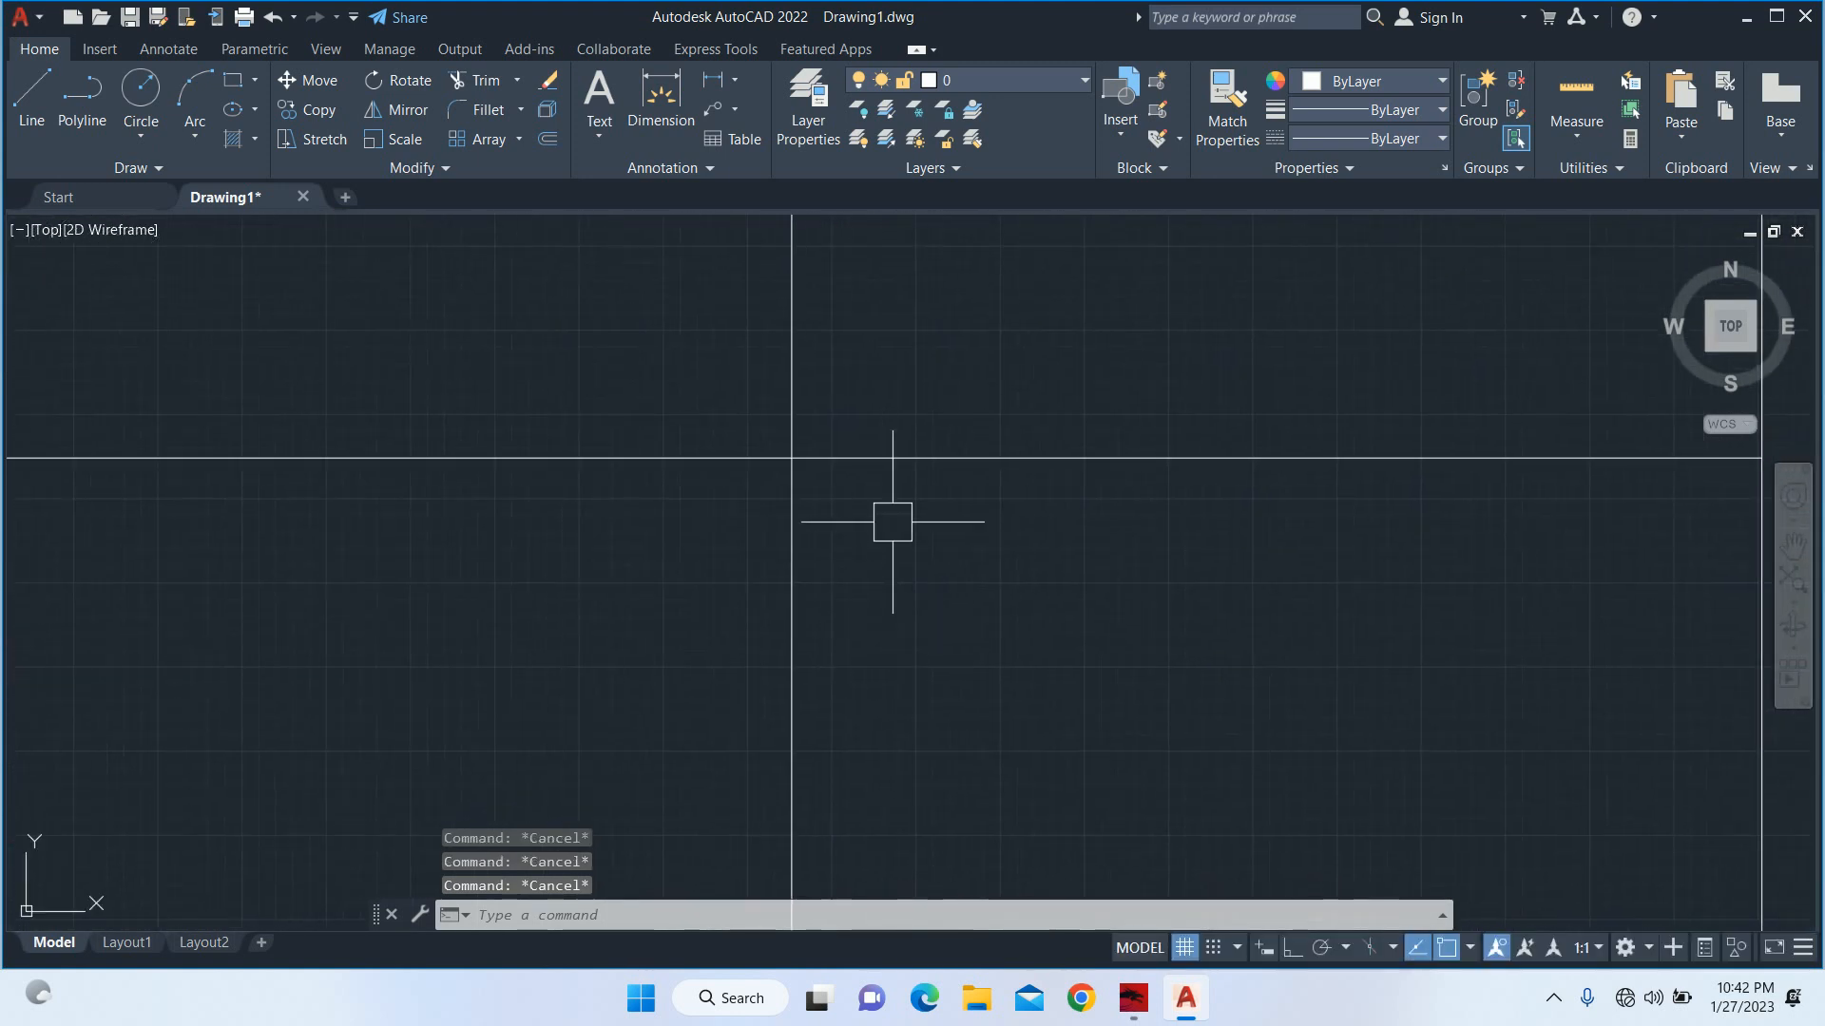
text(tr)
key(Return)
scroll(884, 570, down, 5)
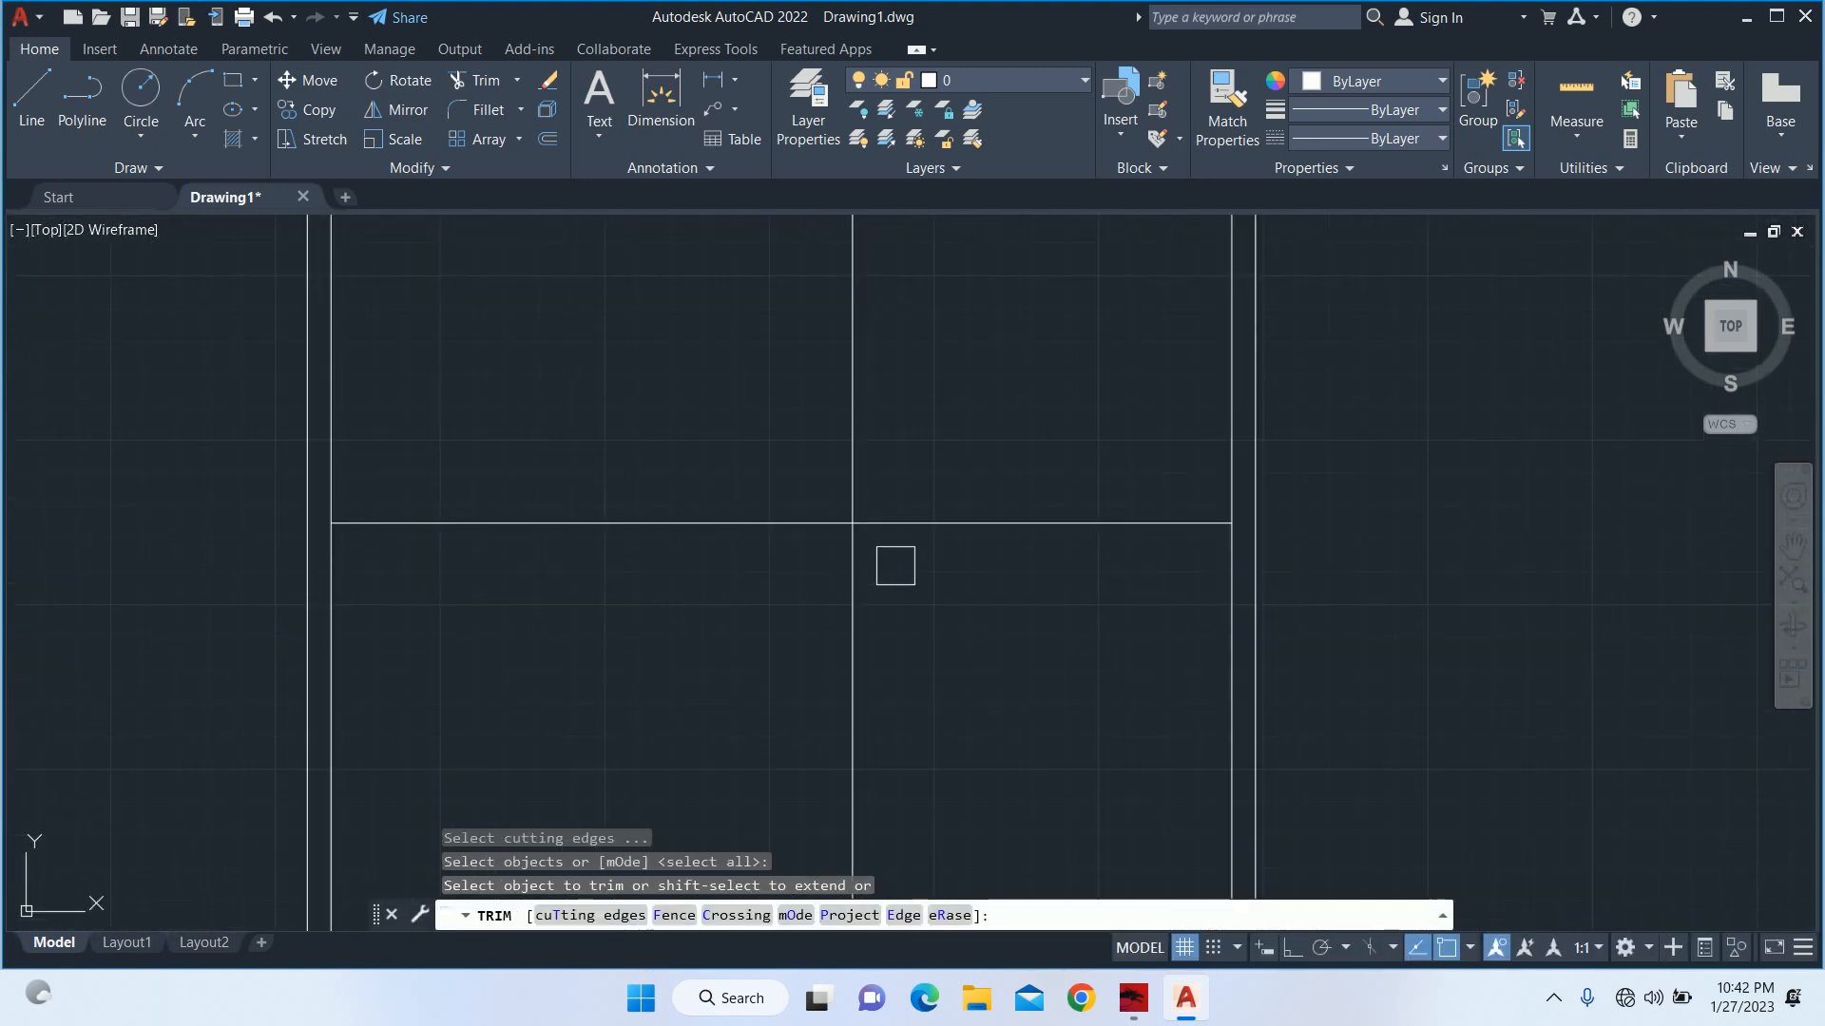
middle_drag(974, 626, 888, 566)
key(Escape)
key(Escape)
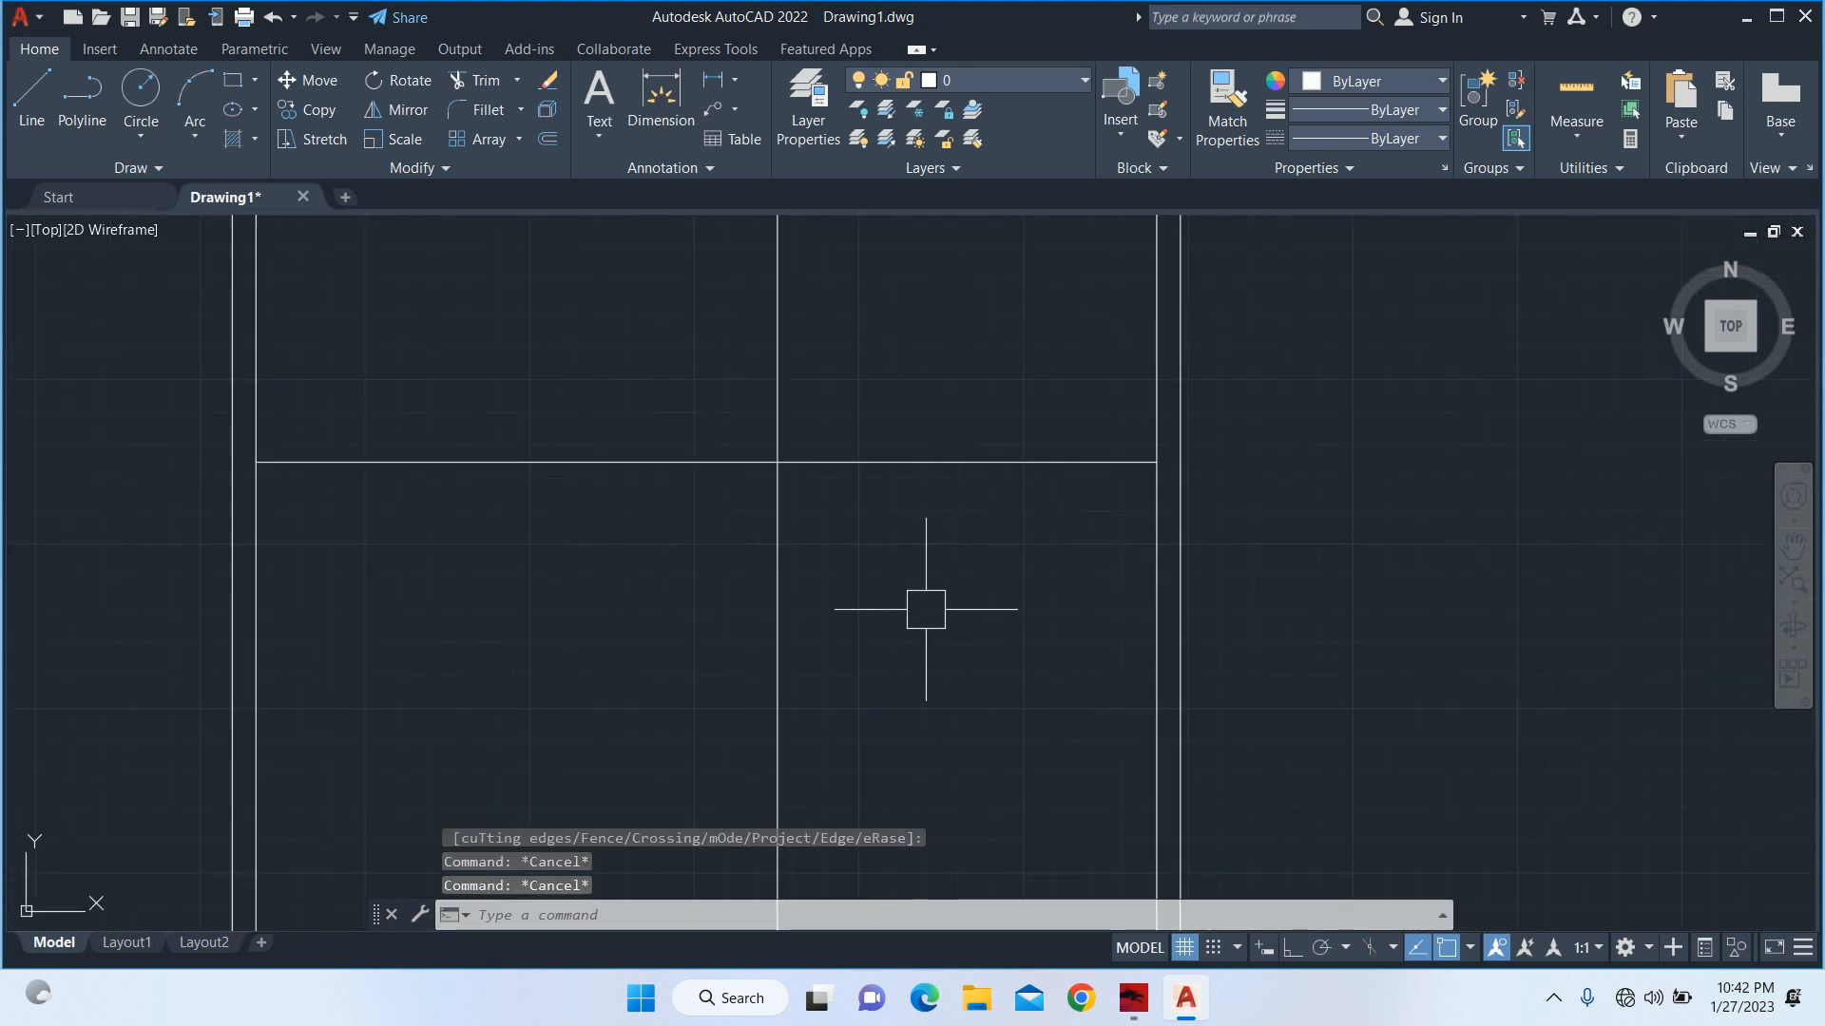
key(Escape)
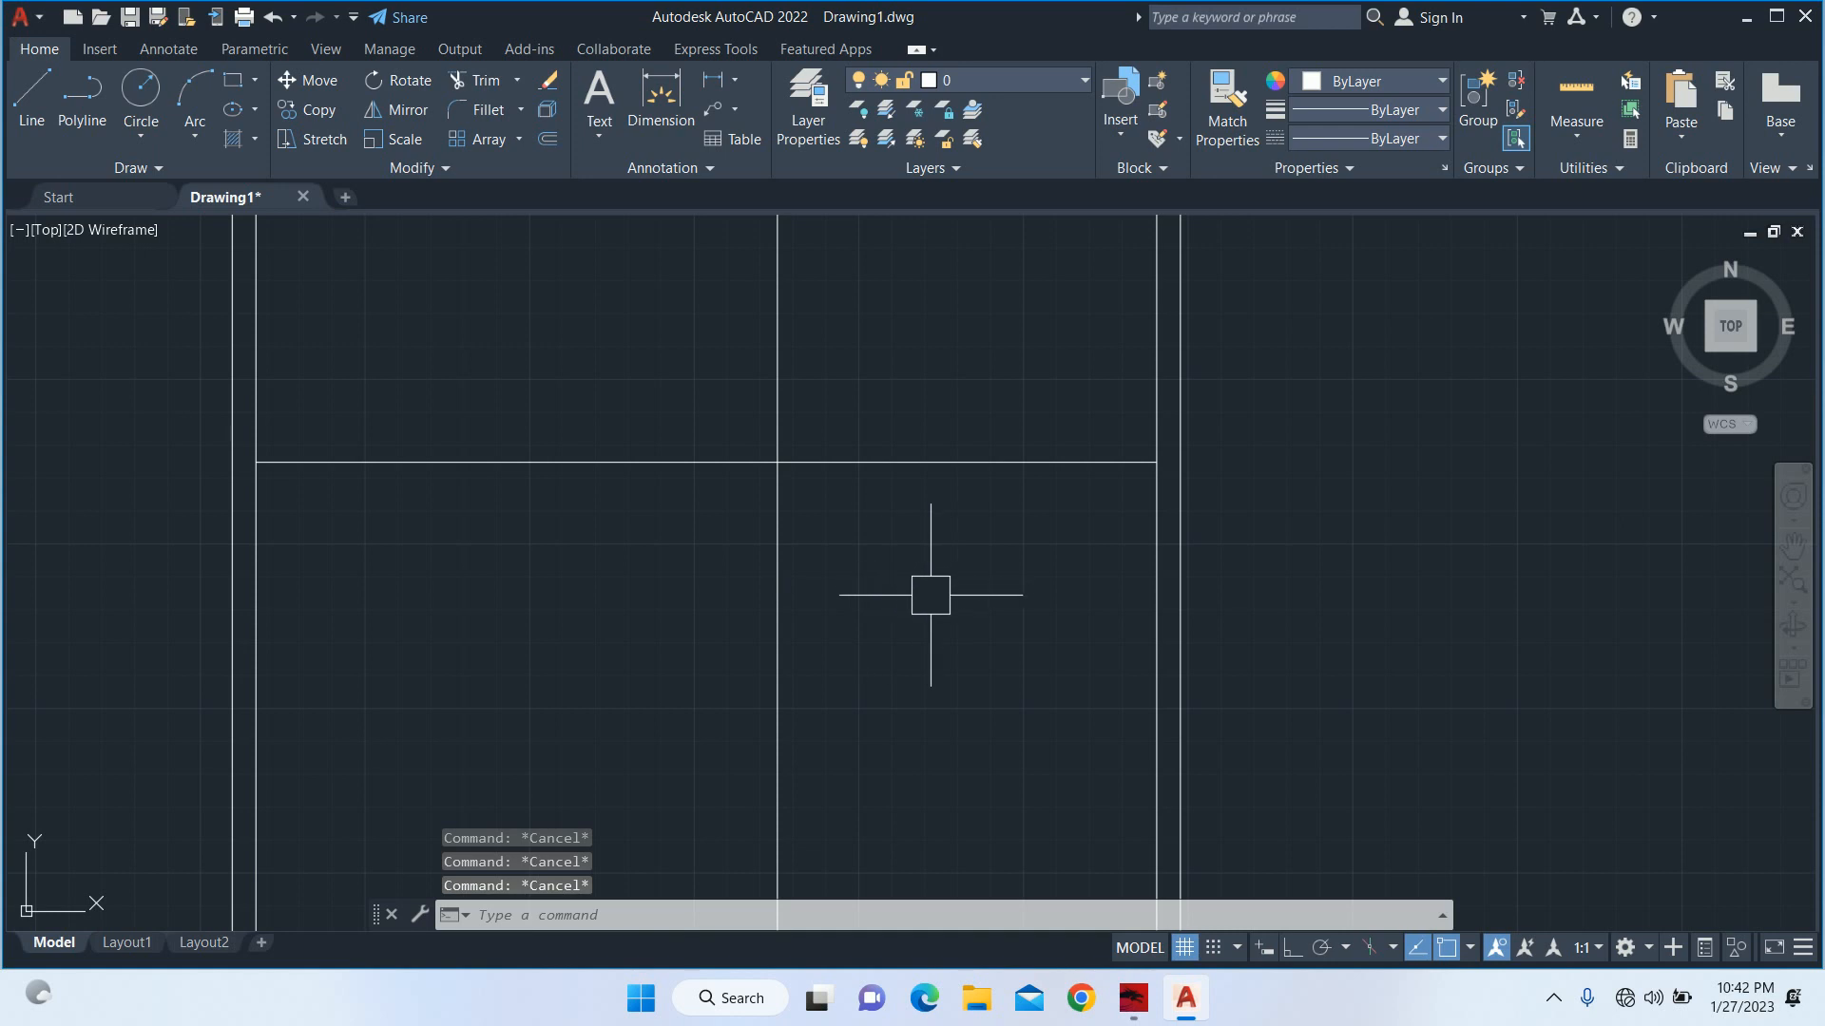
middle_drag(928, 595, 979, 646)
scroll(928, 603, down, 3)
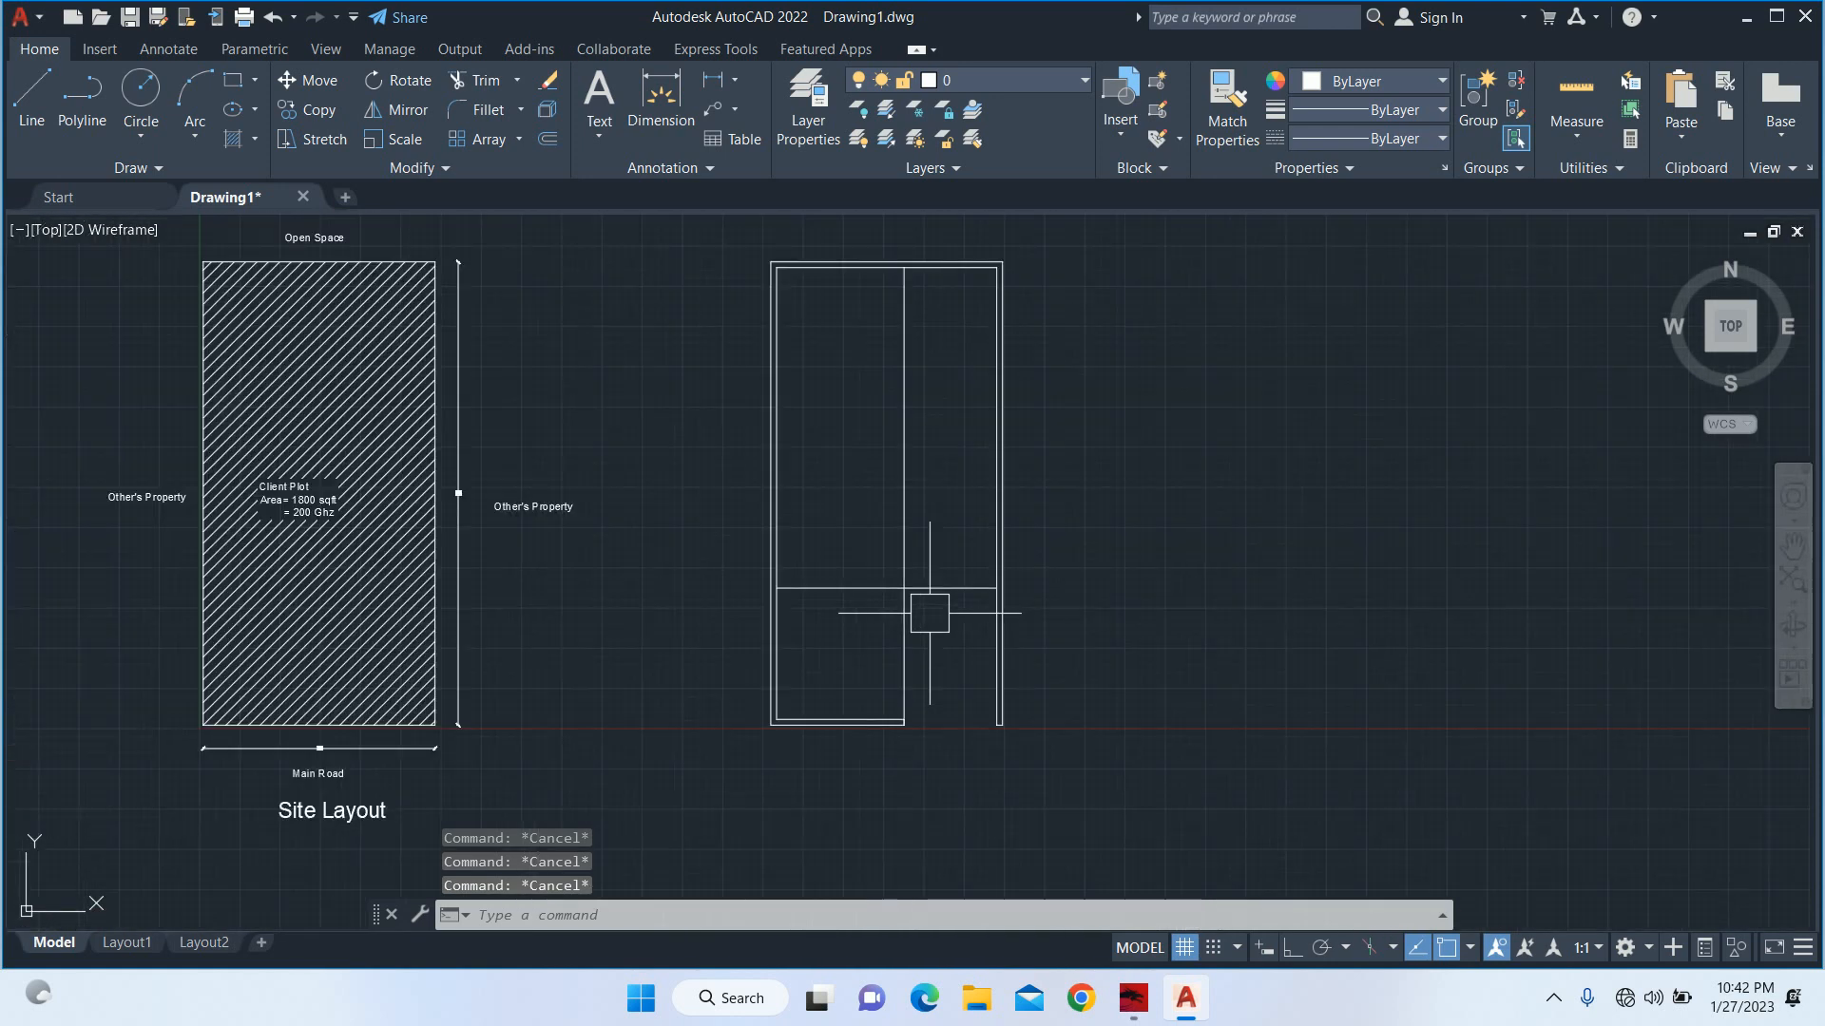
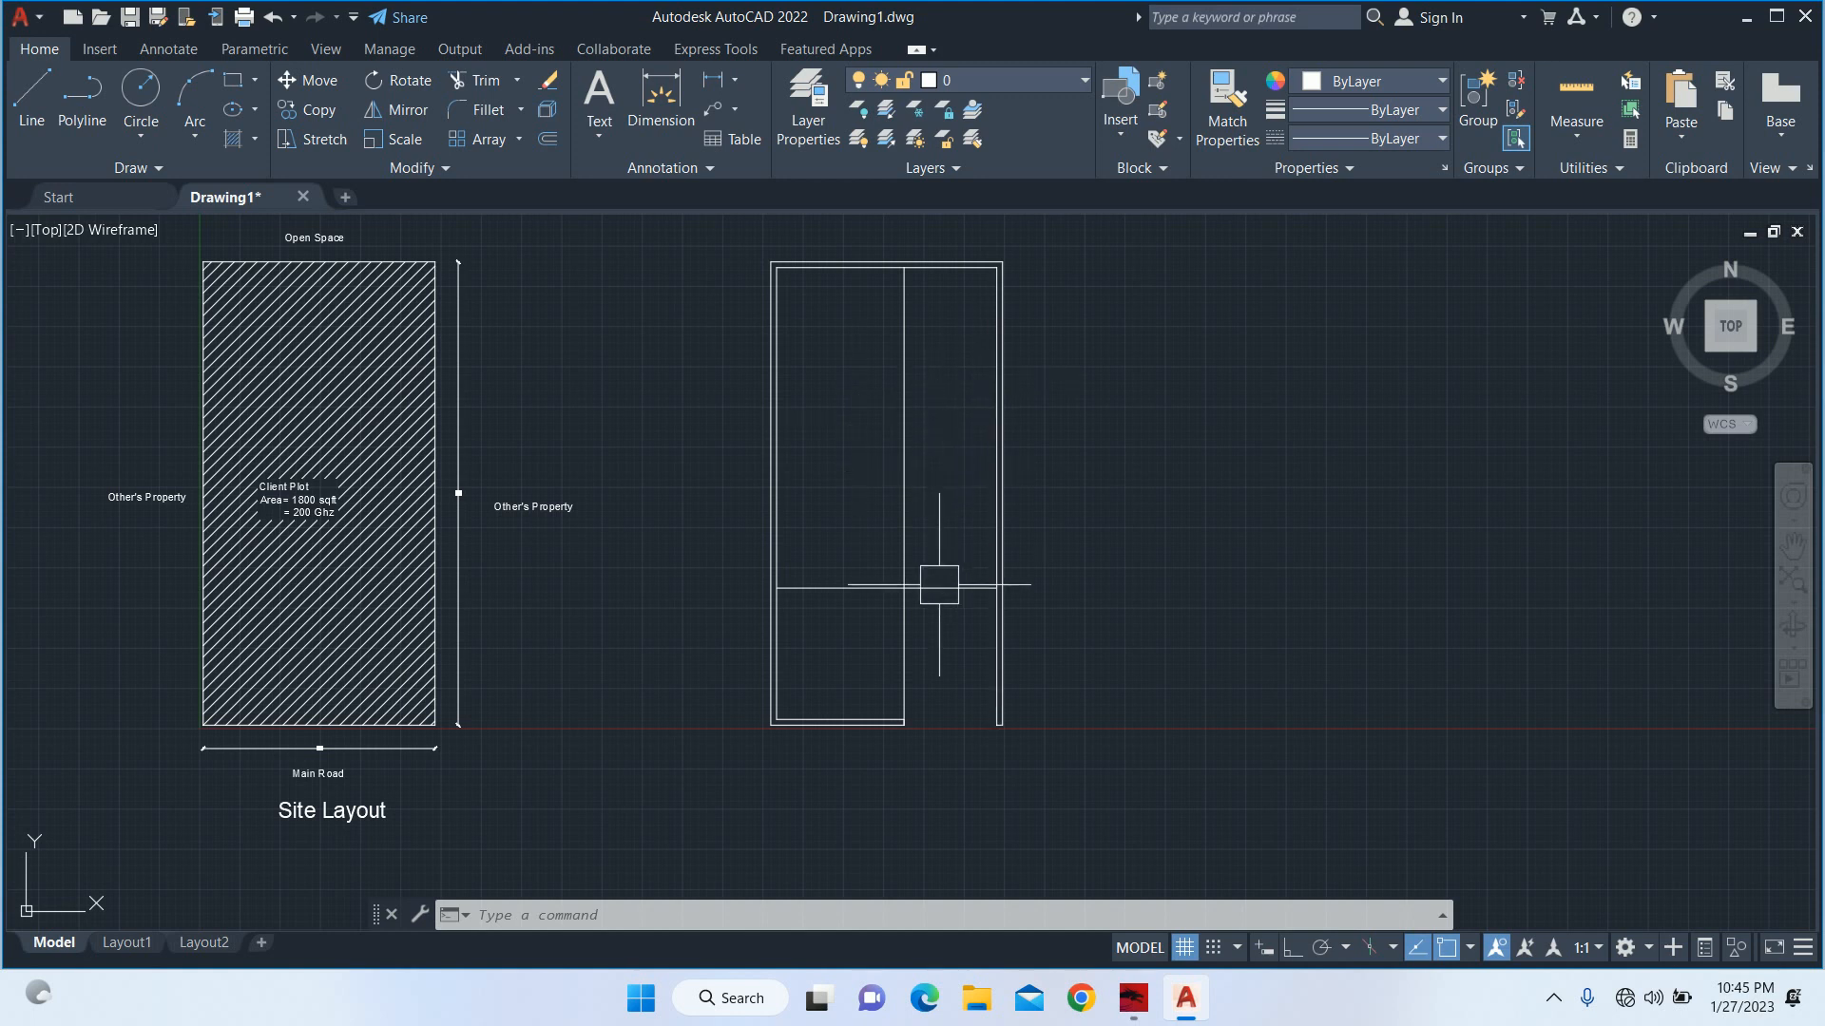
Measure the distance from the bottom wall's inner line up to the horizontal front-area line with a linear dimension.
scroll(936, 596, up, 2)
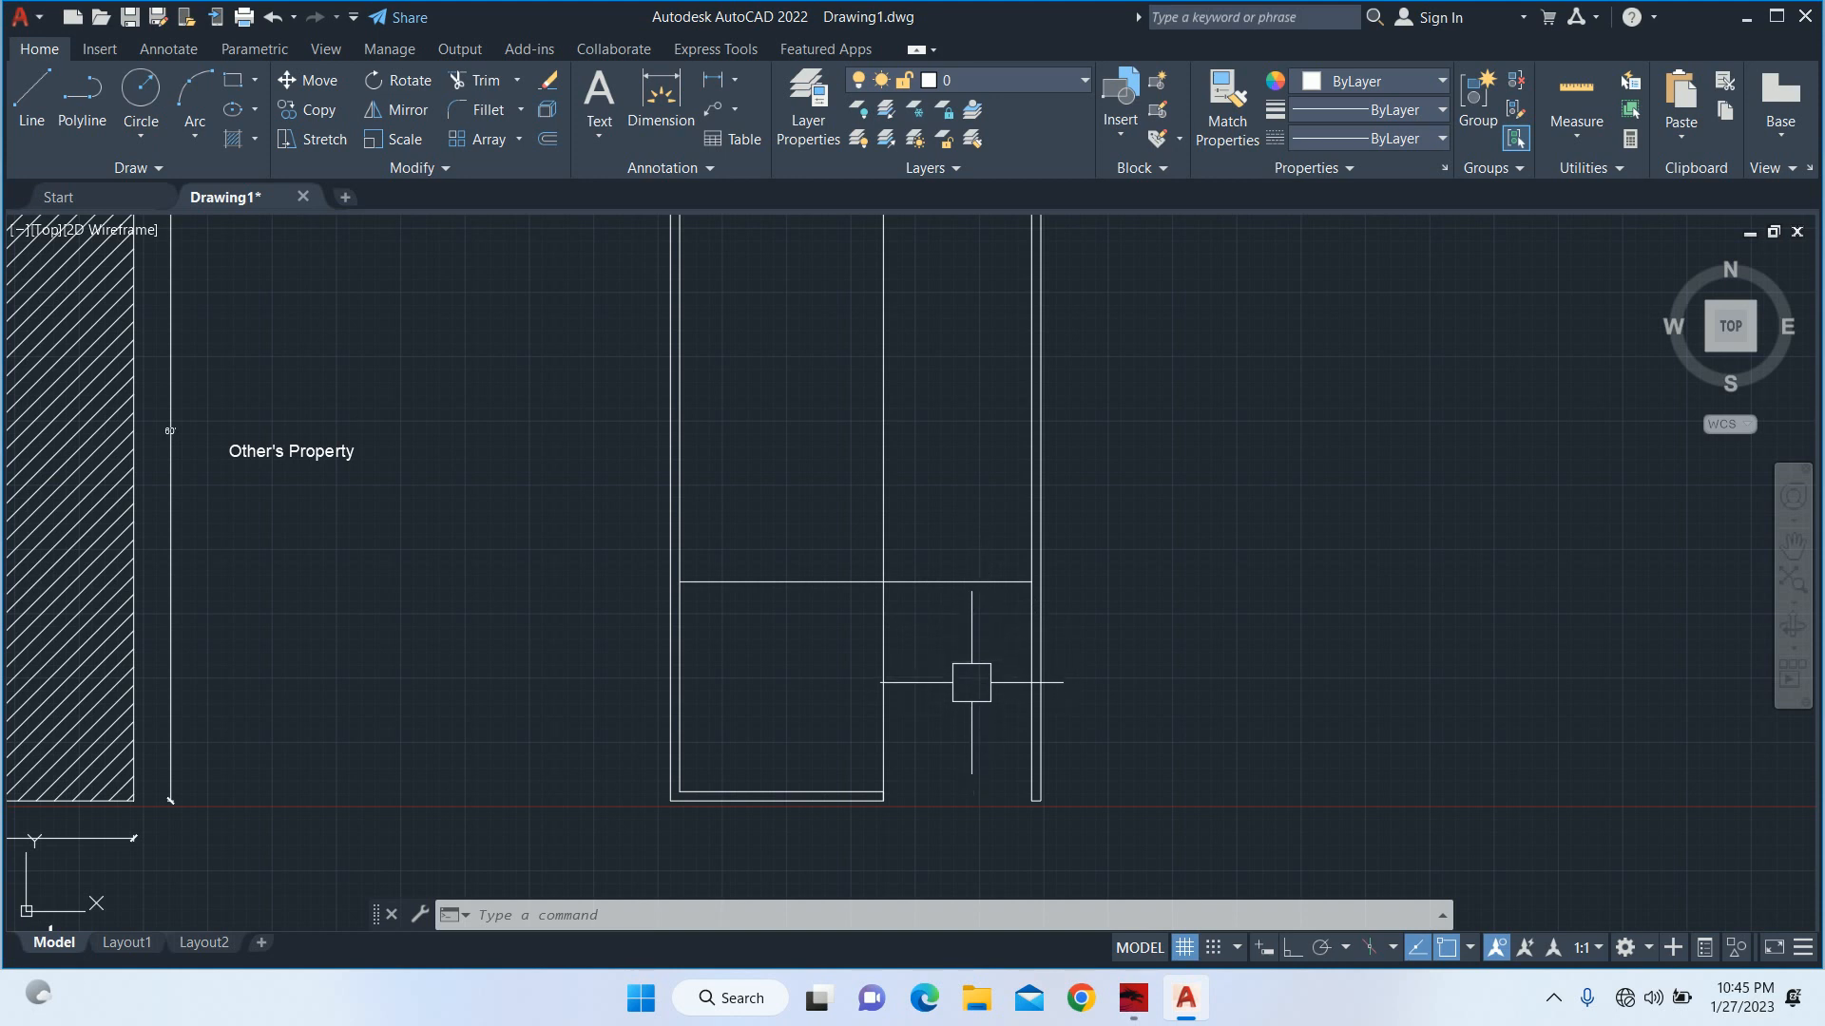
key(Escape)
key(Escape)
key(Escape)
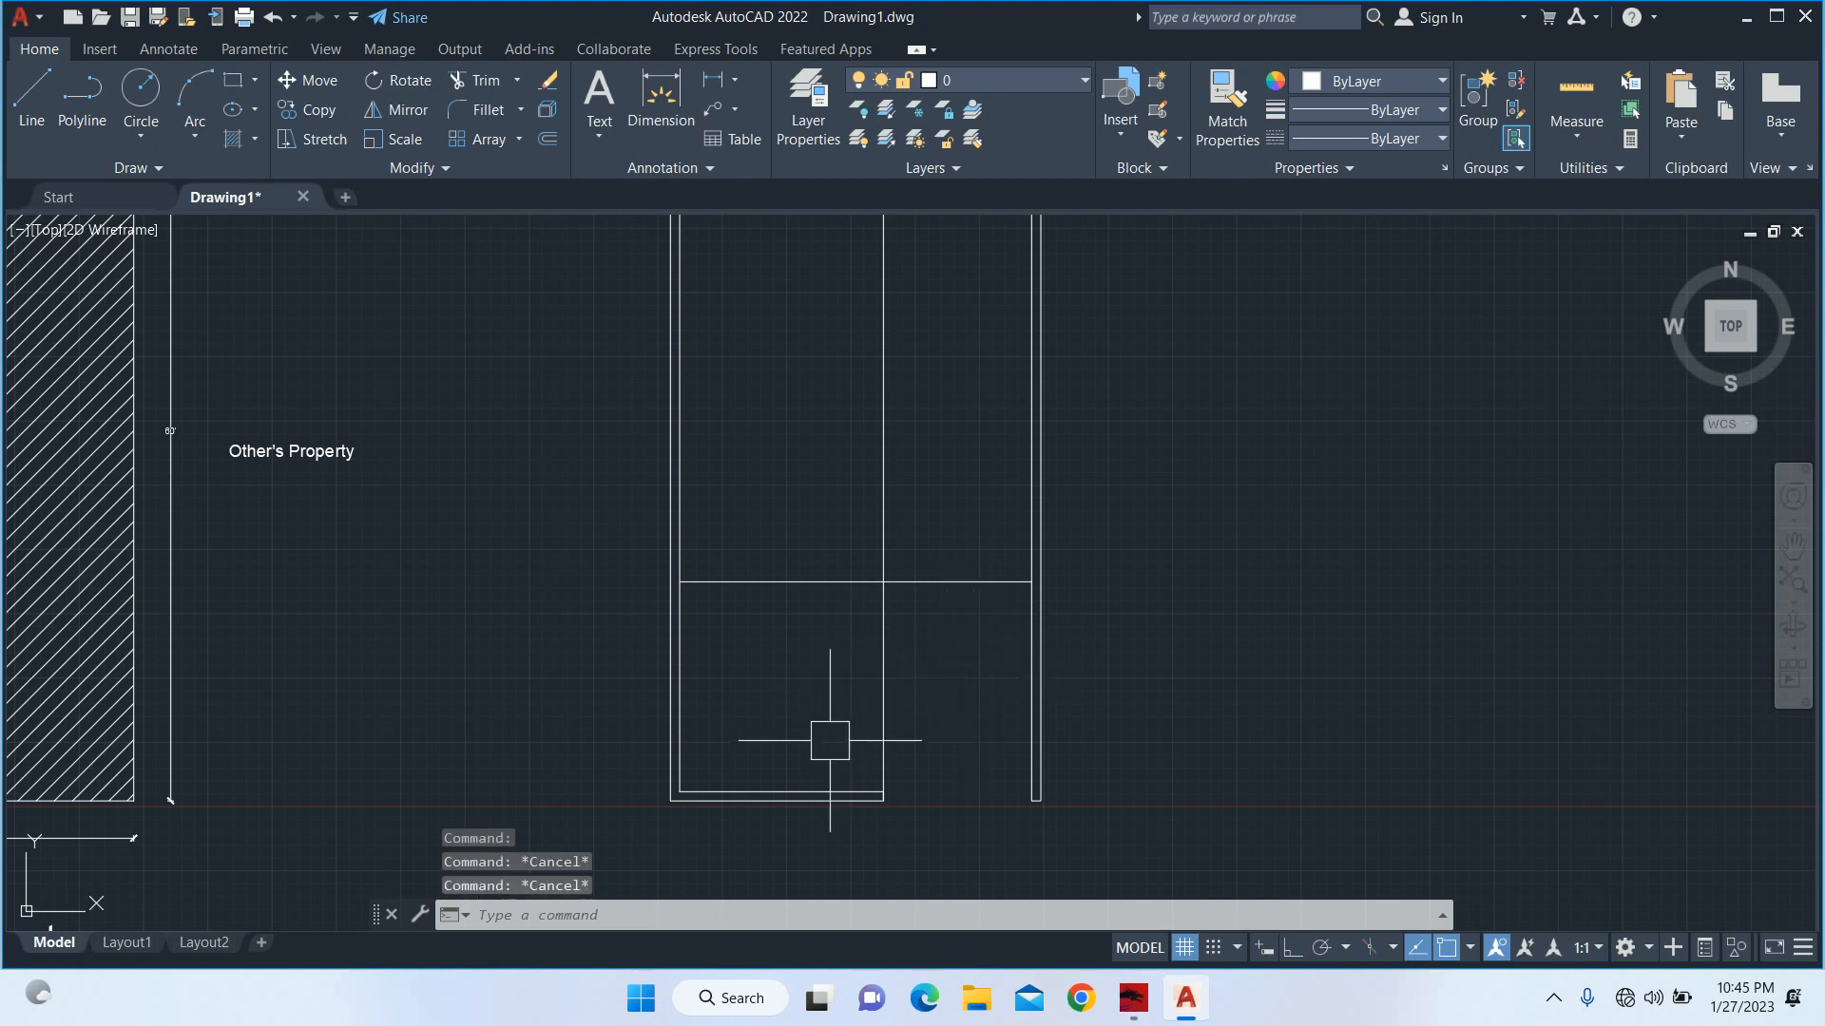
text(dli)
key(Return)
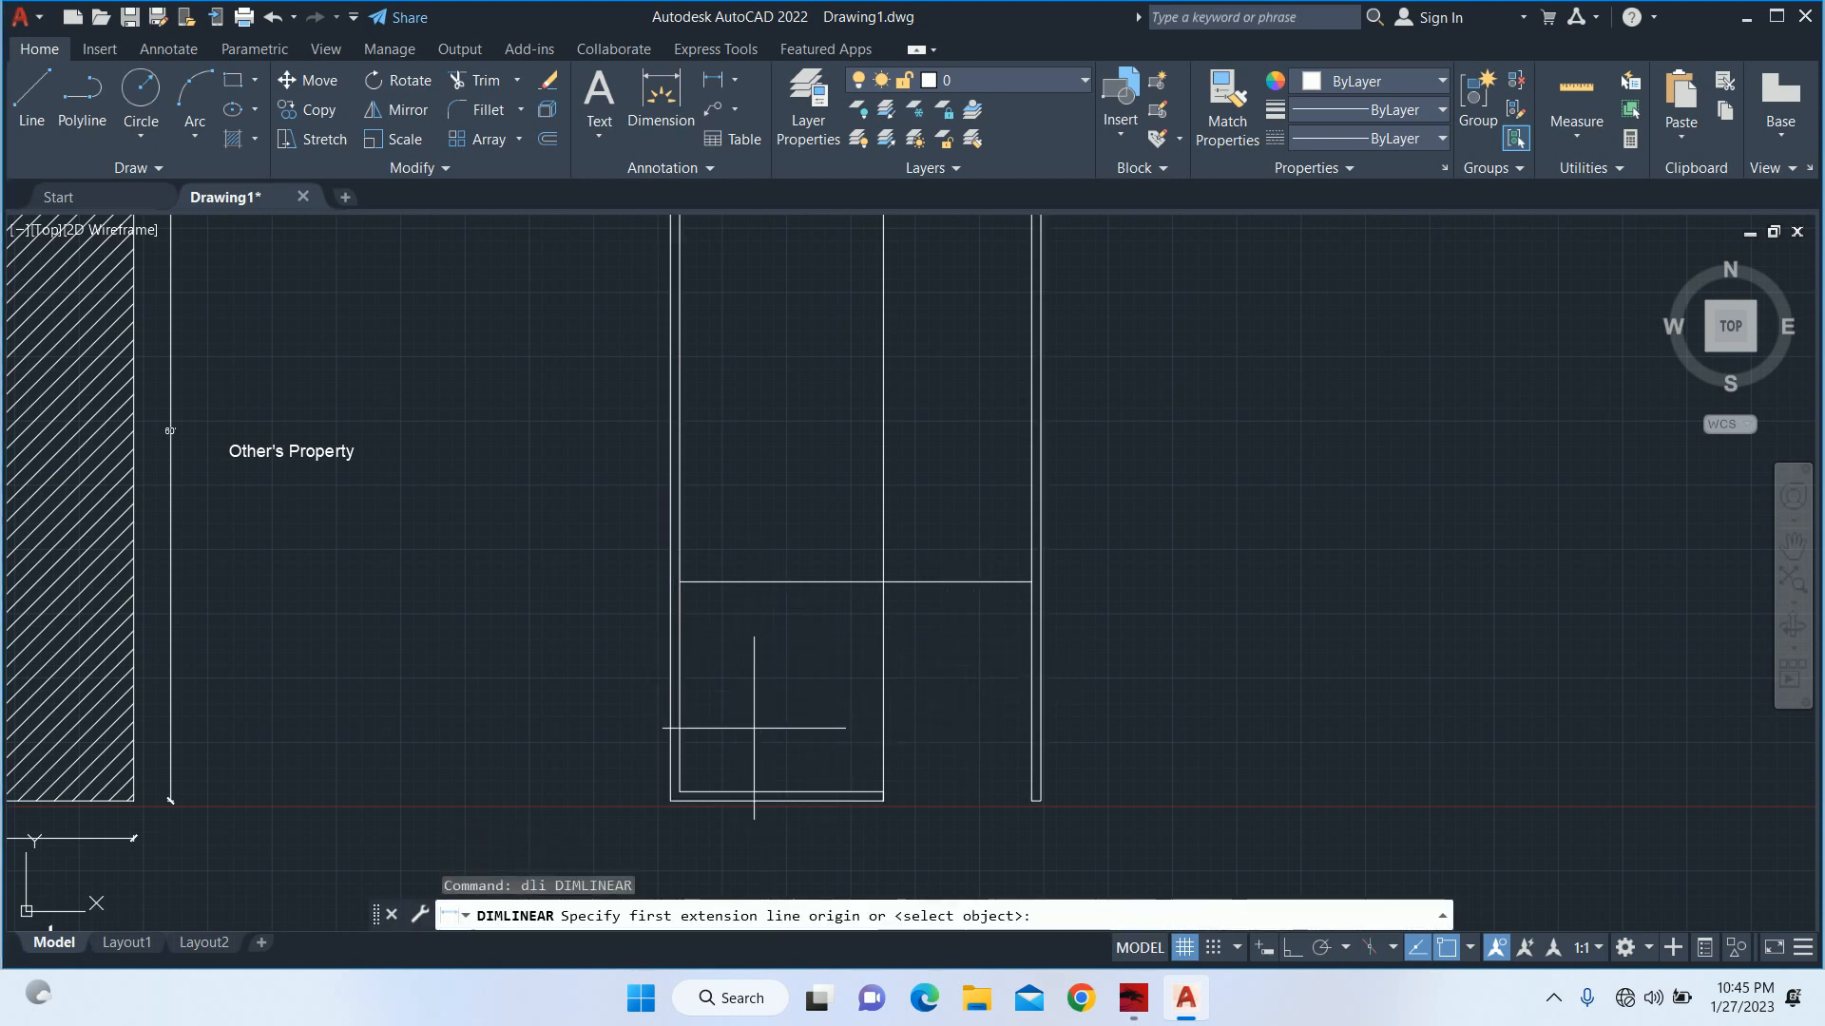
click(781, 790)
key(Escape)
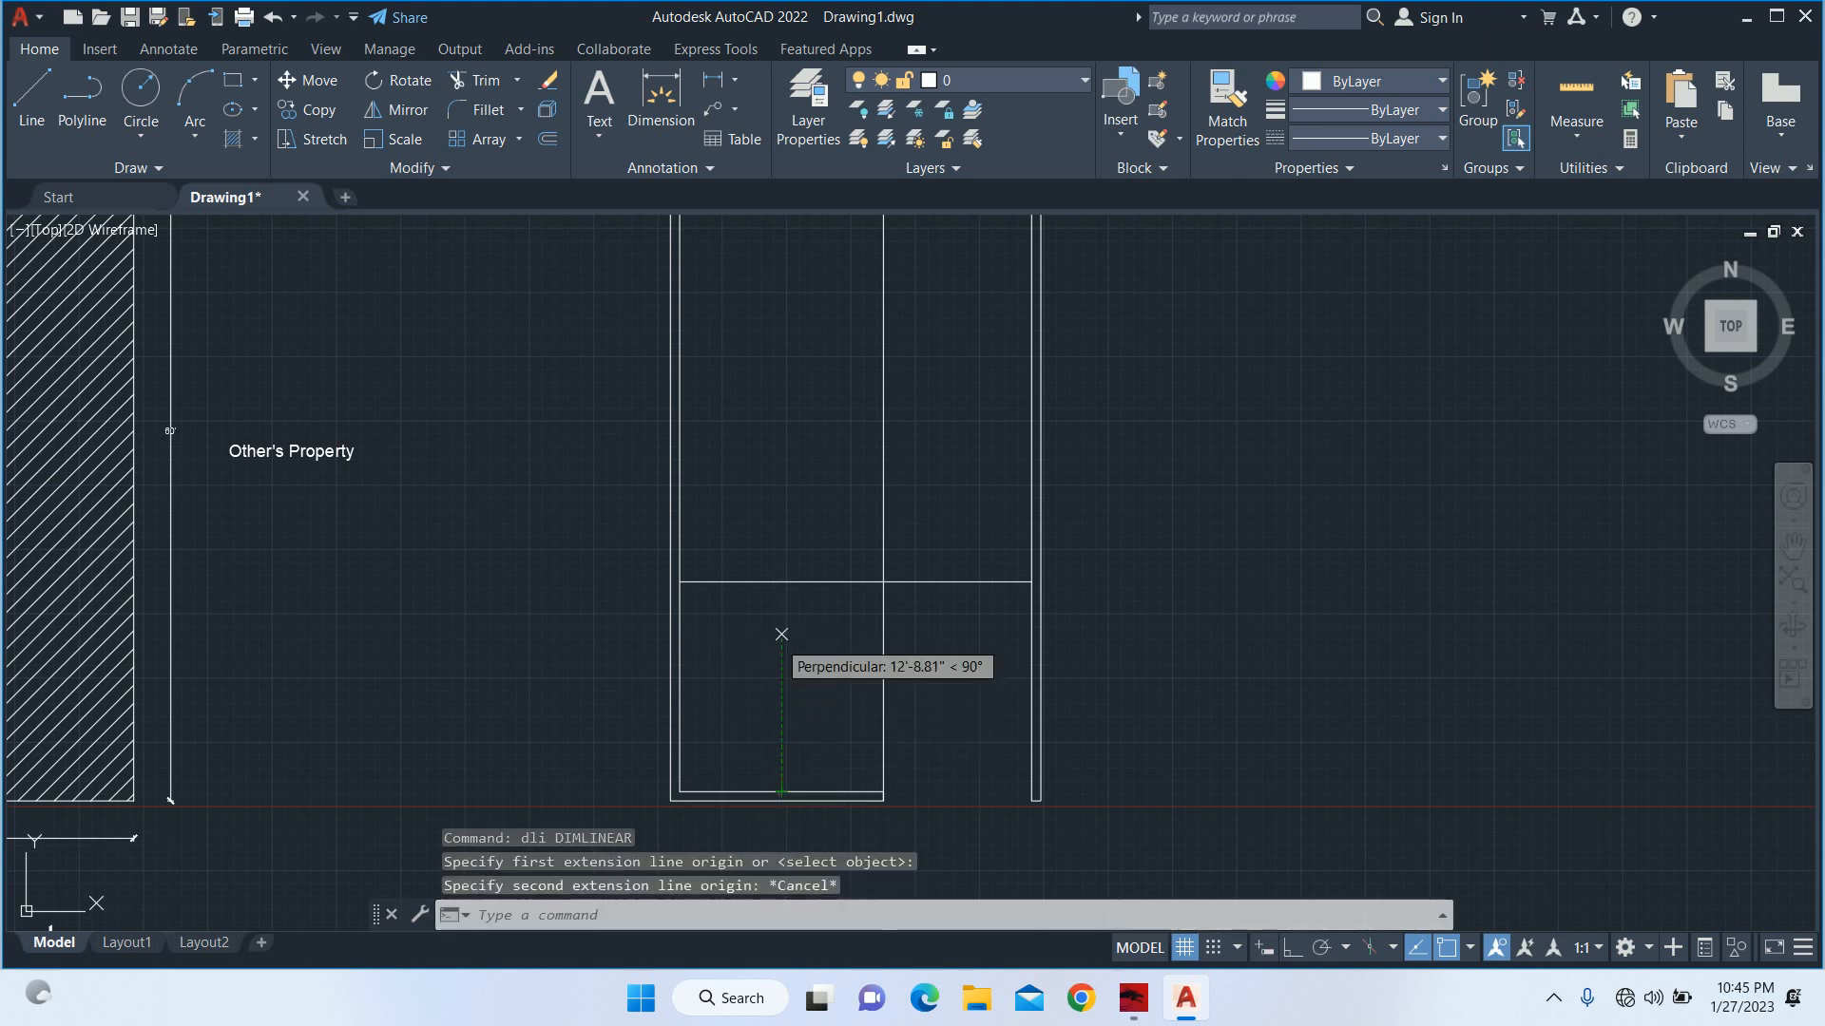
key(Return)
click(781, 790)
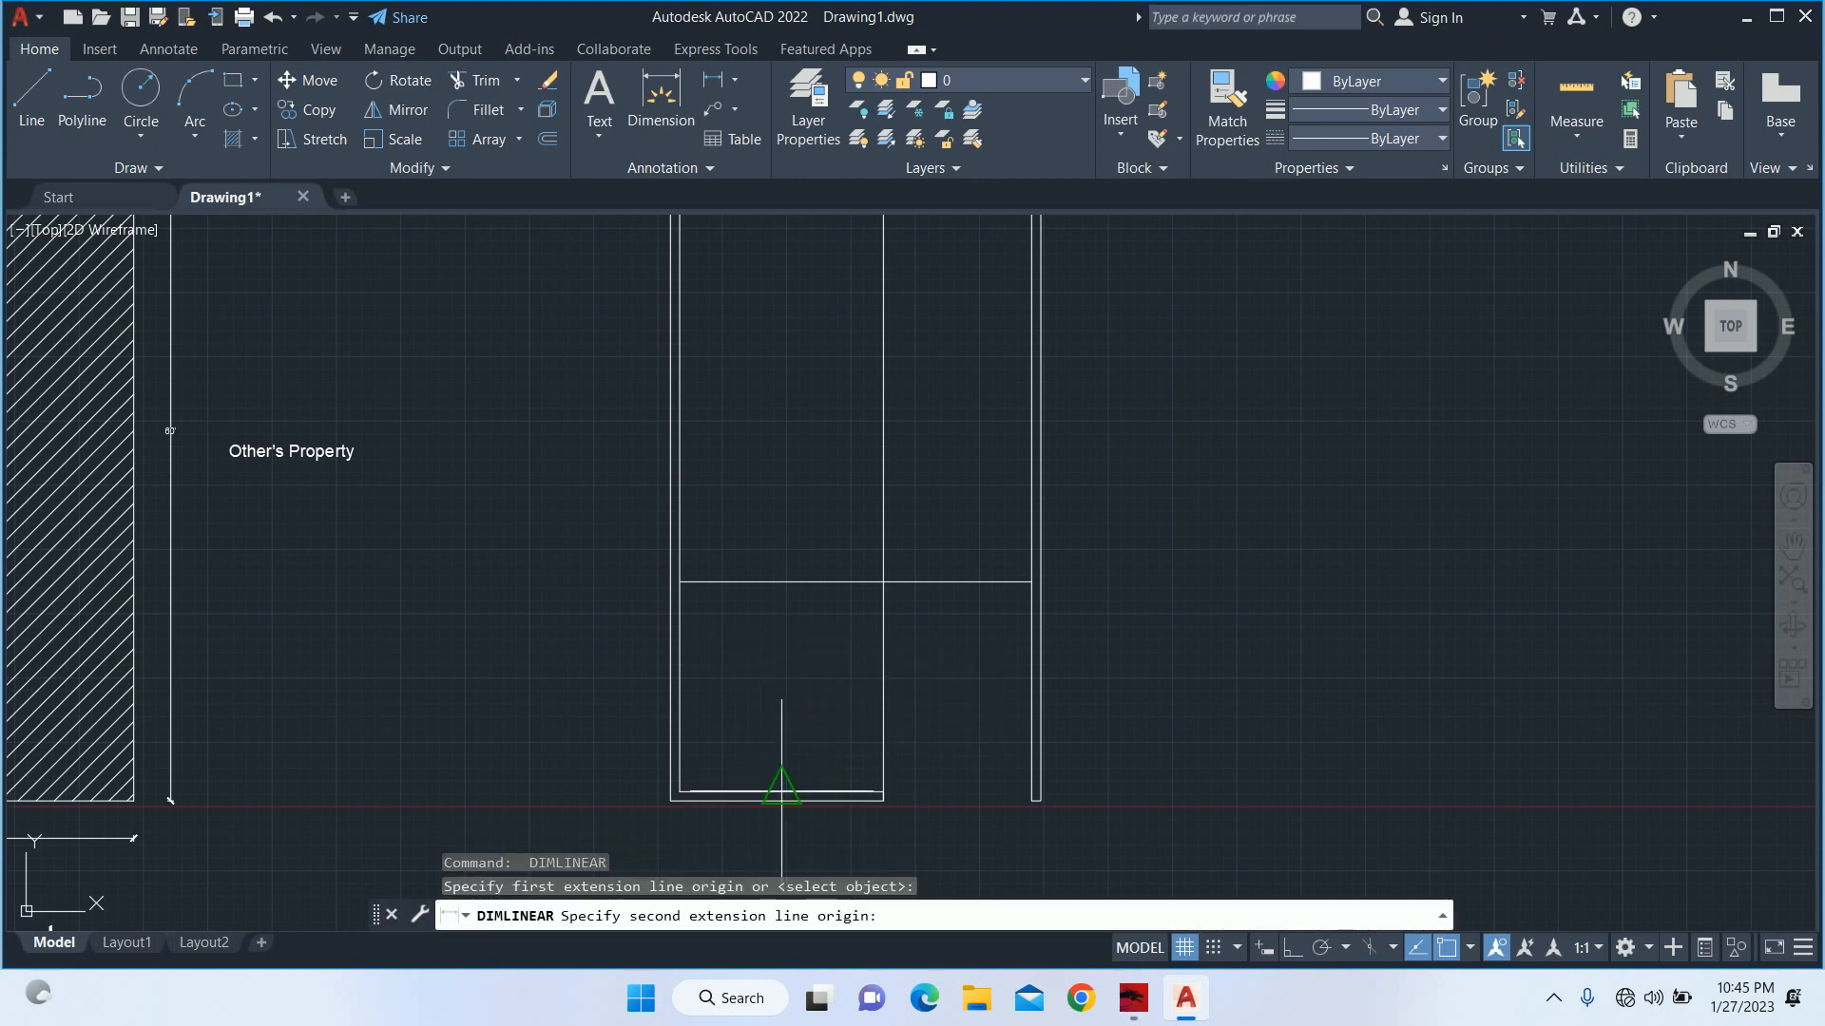
click(781, 582)
scroll(775, 667, up, 4)
key(Escape)
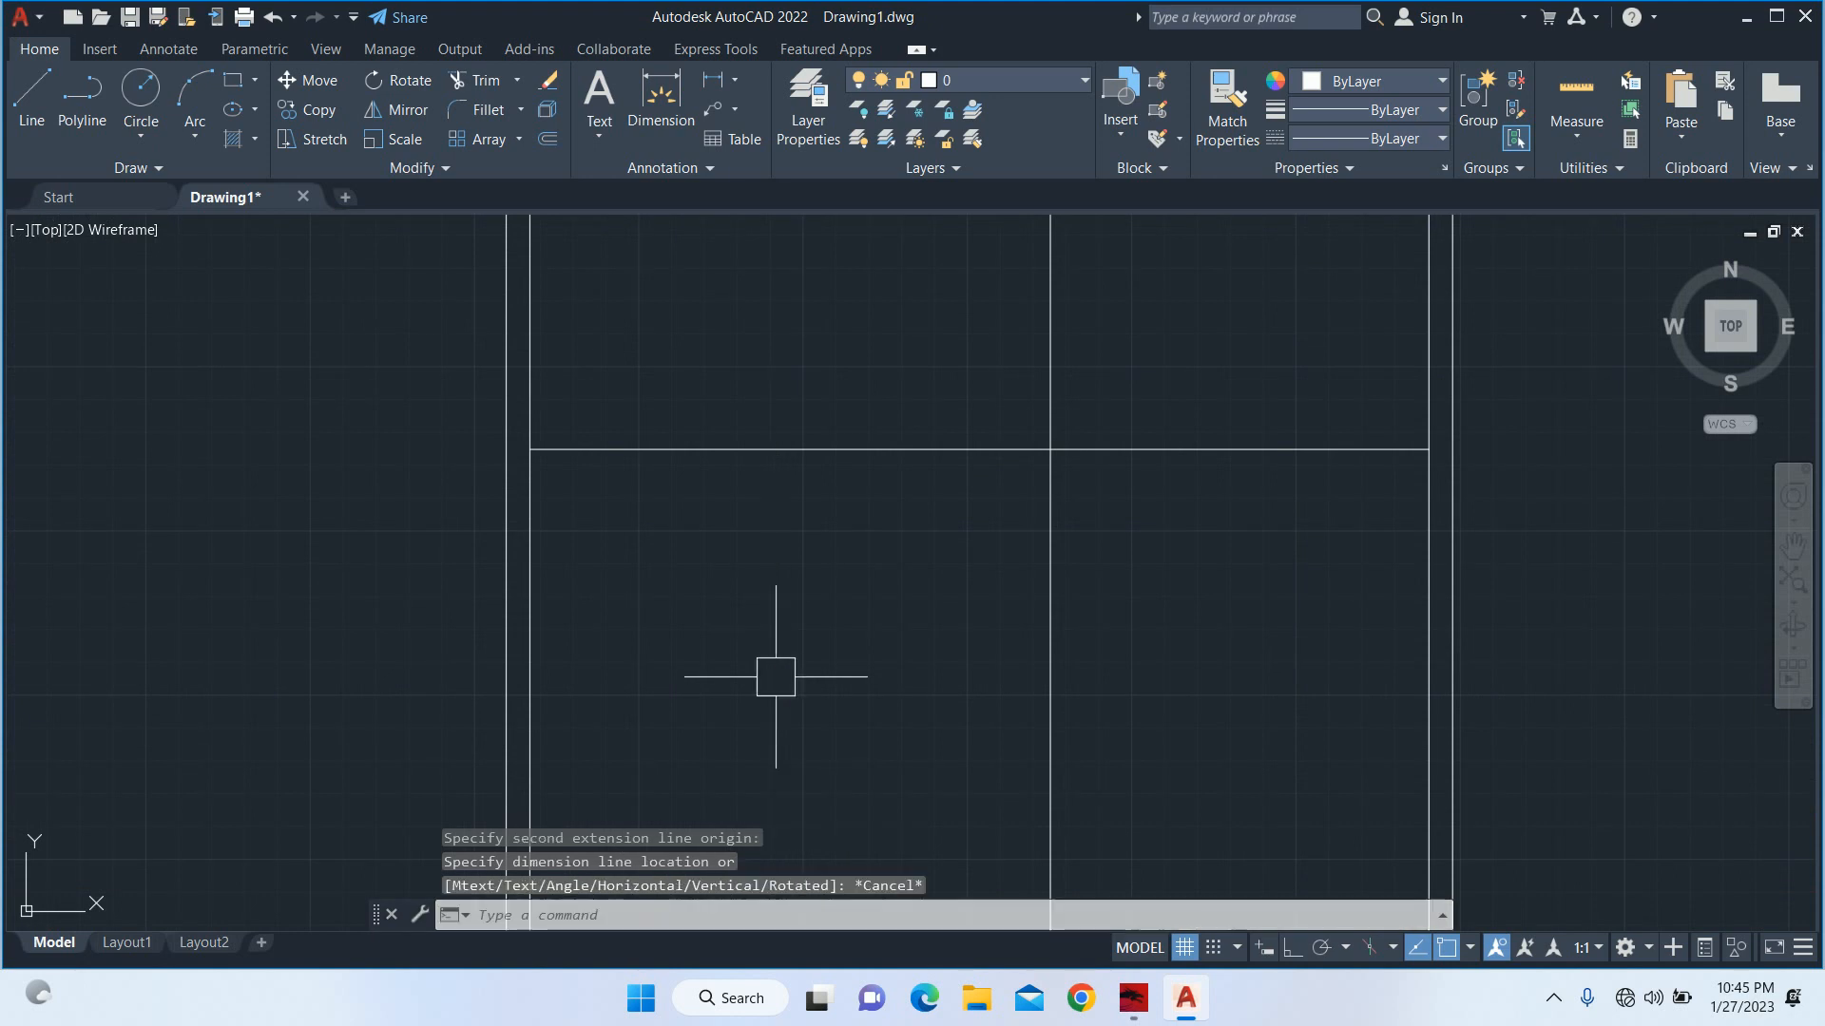
Move the horizontal front-area line straight up by 36" with Ortho on.
key(Escape)
key(Escape)
text(m)
key(Return)
click(884, 550)
click(869, 396)
key(Return)
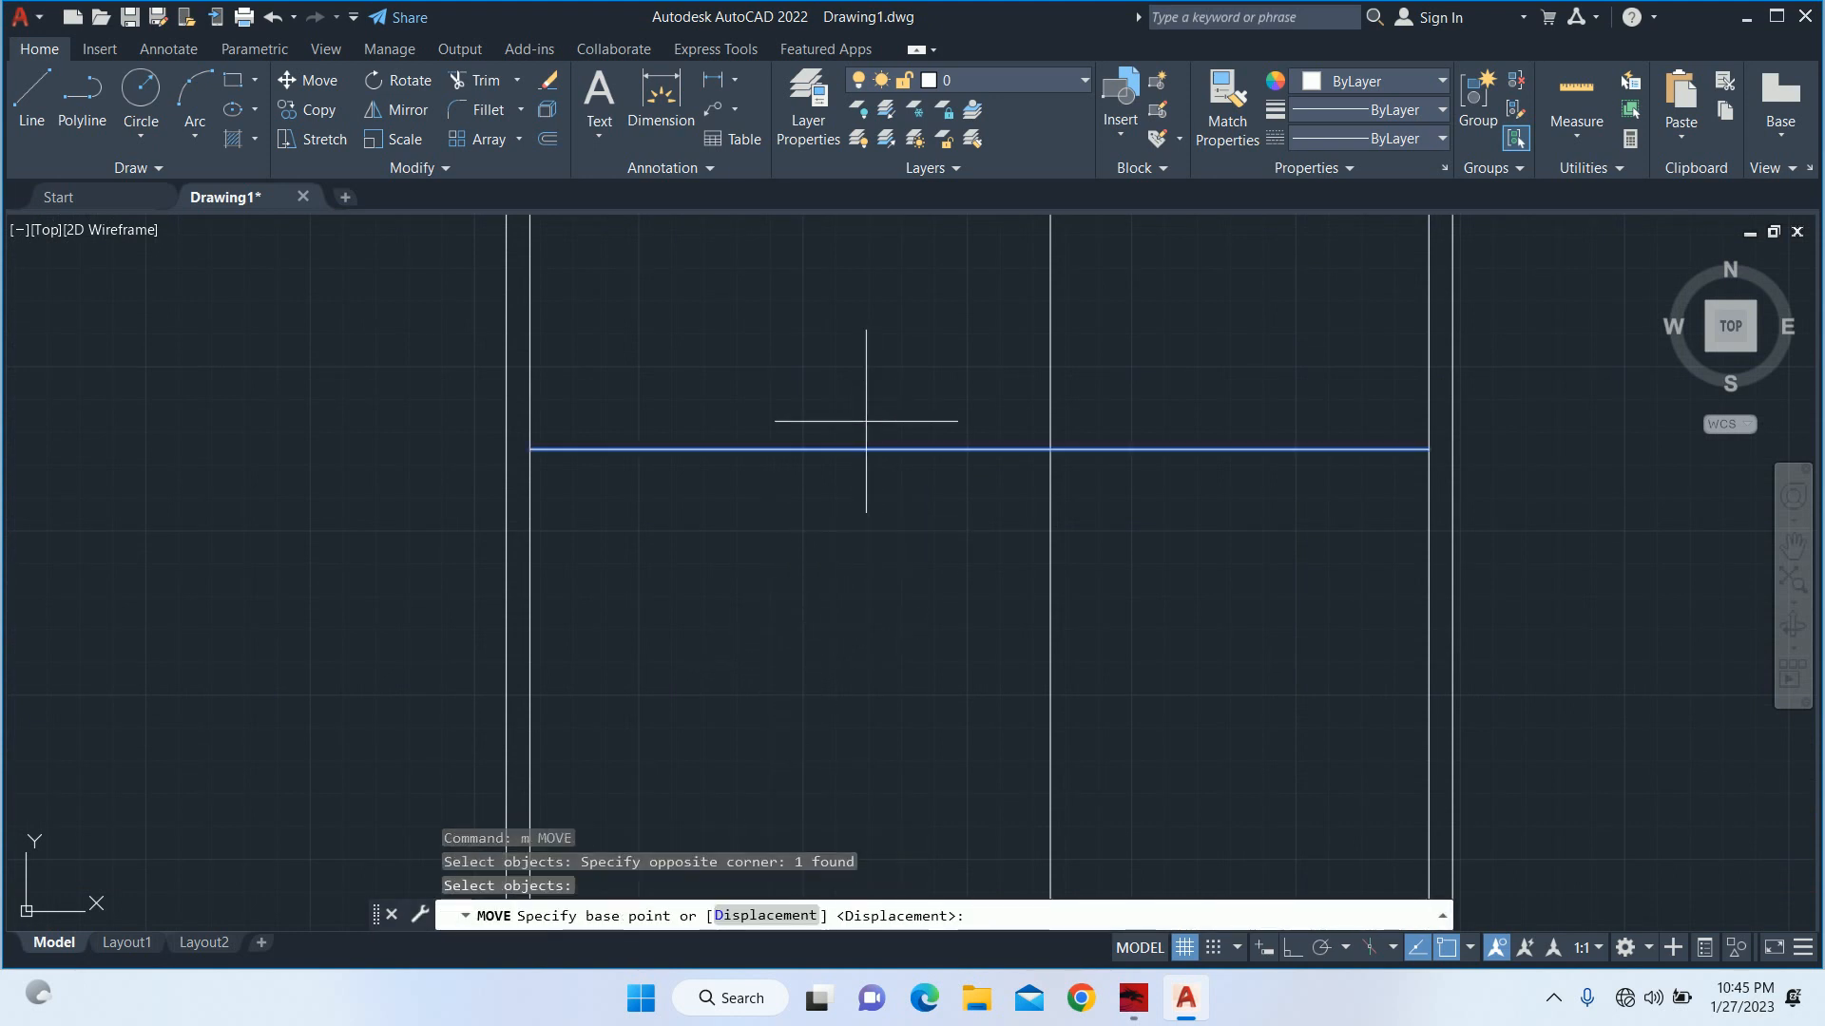
click(867, 357)
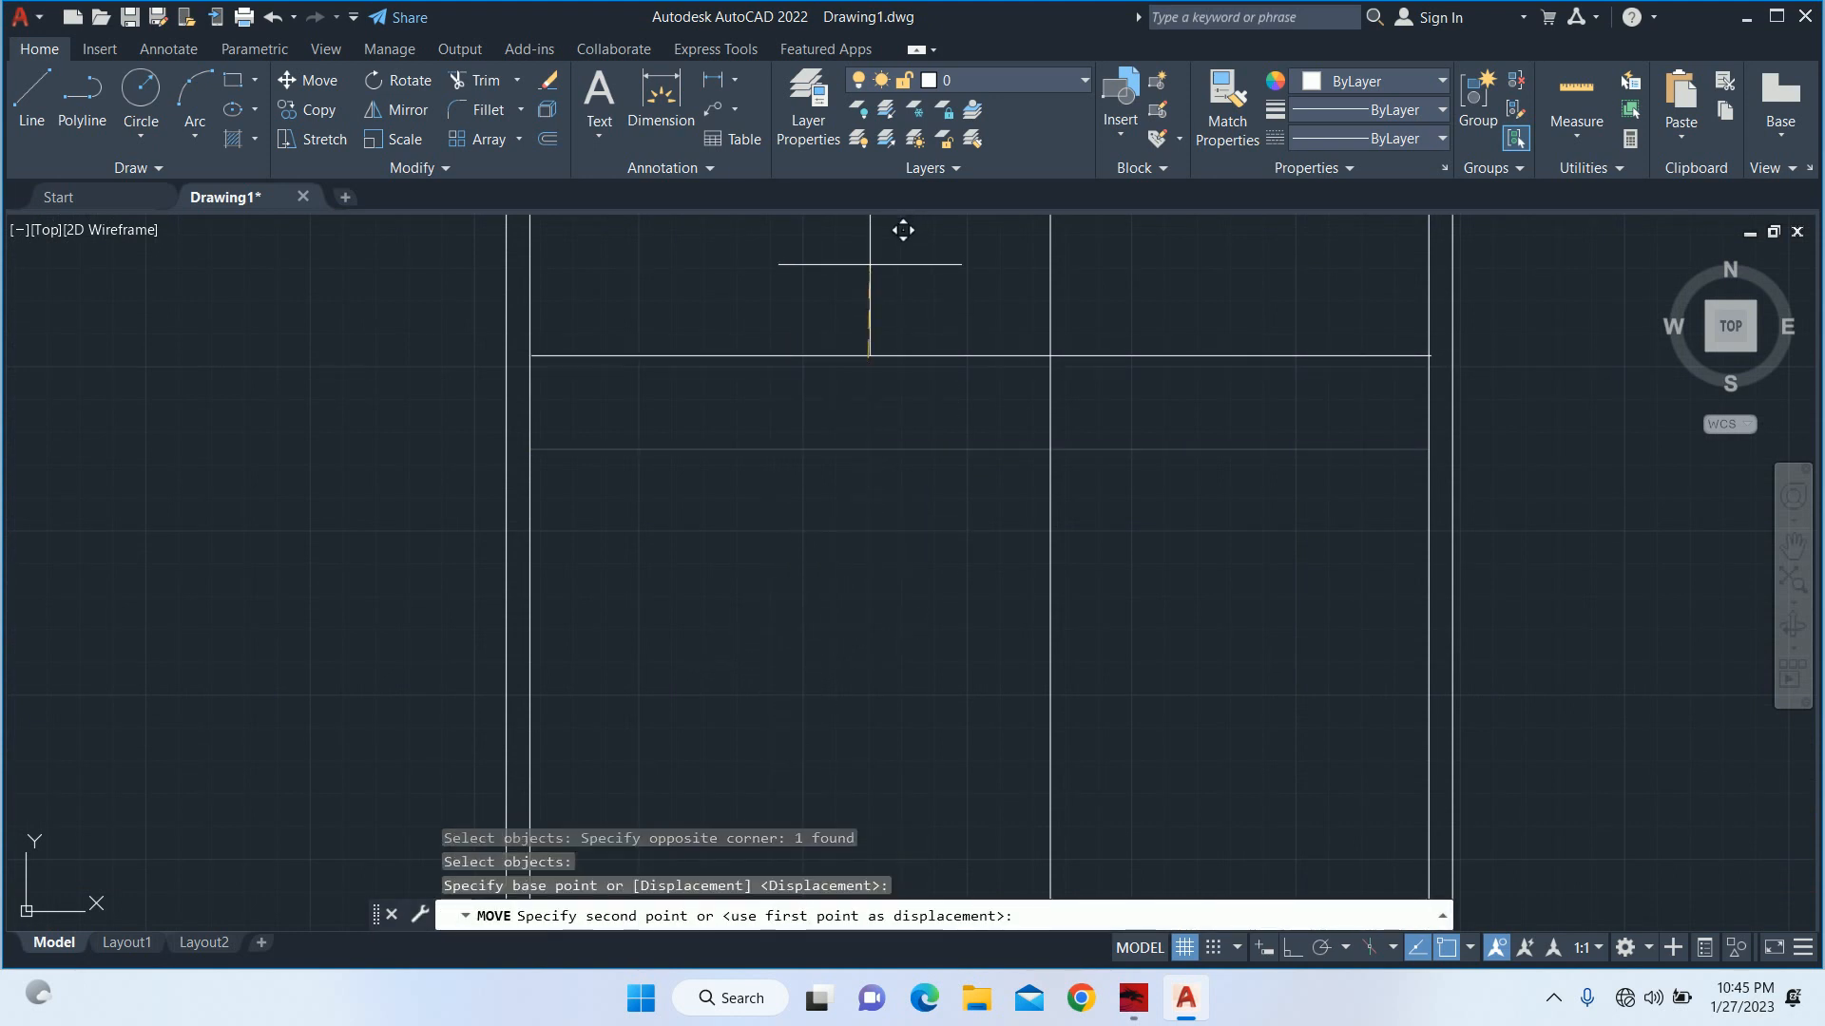
click(1290, 949)
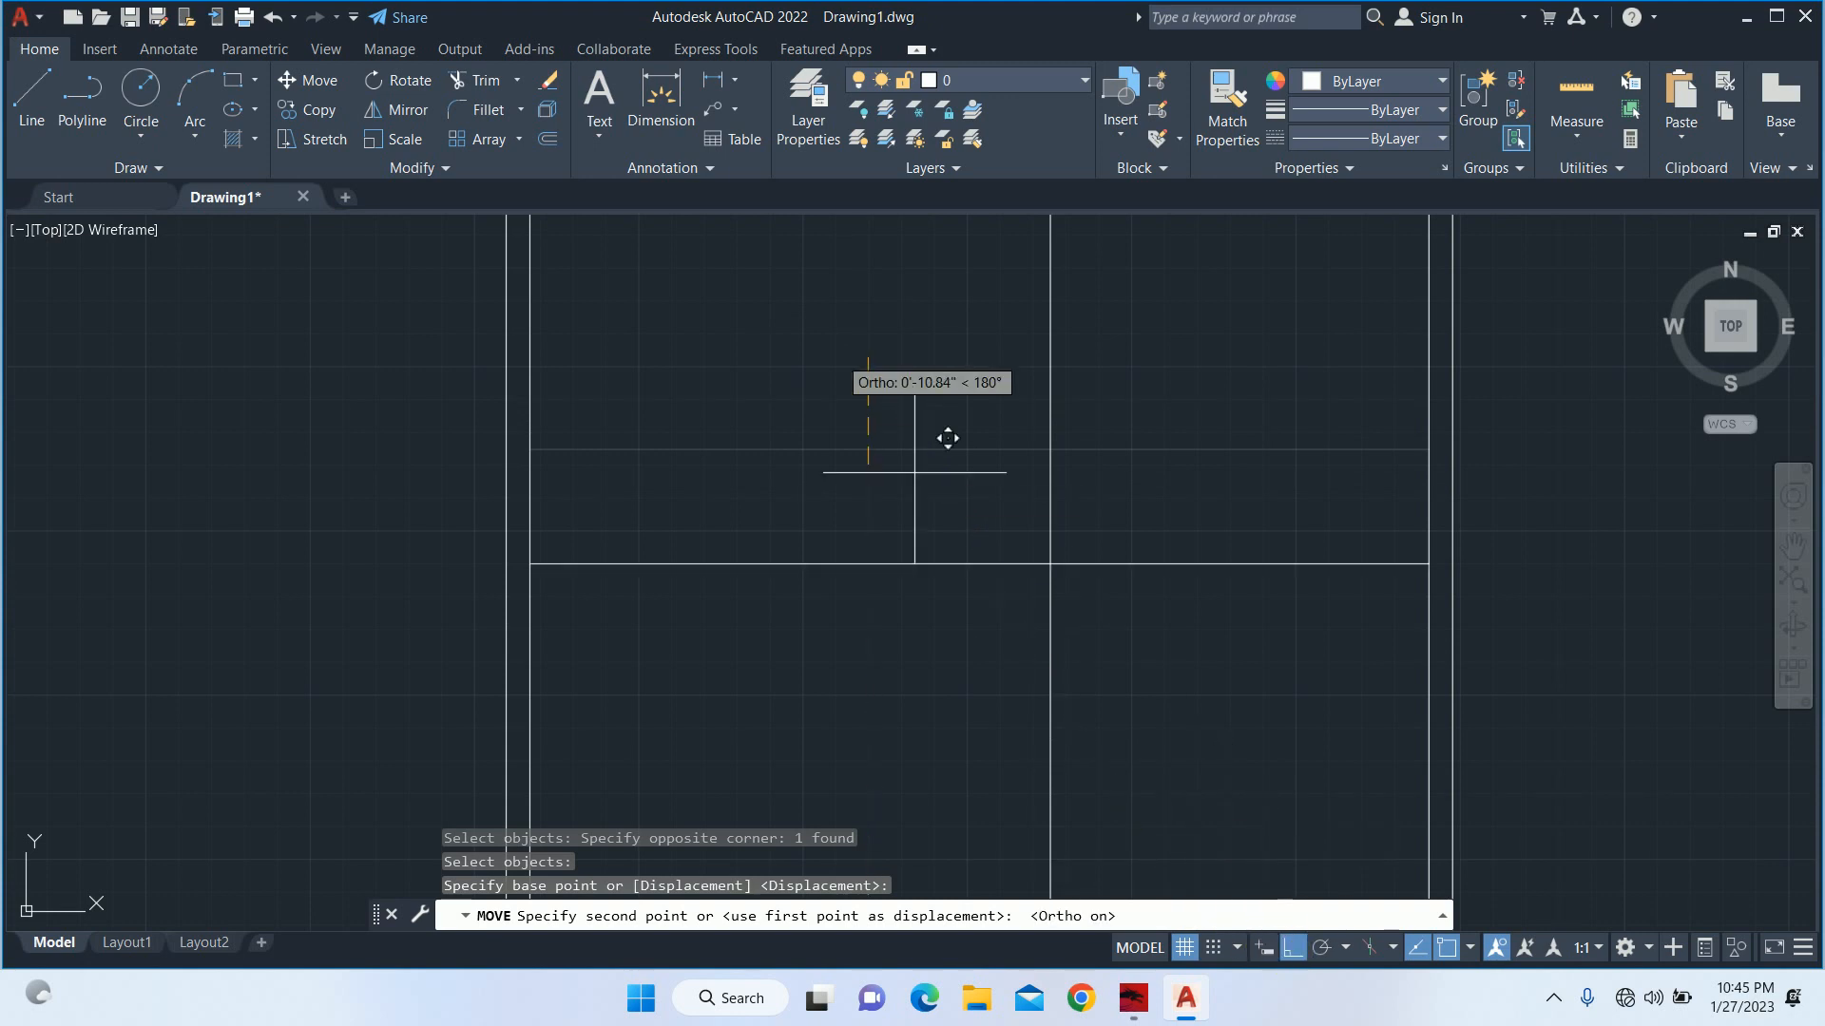
key(Return)
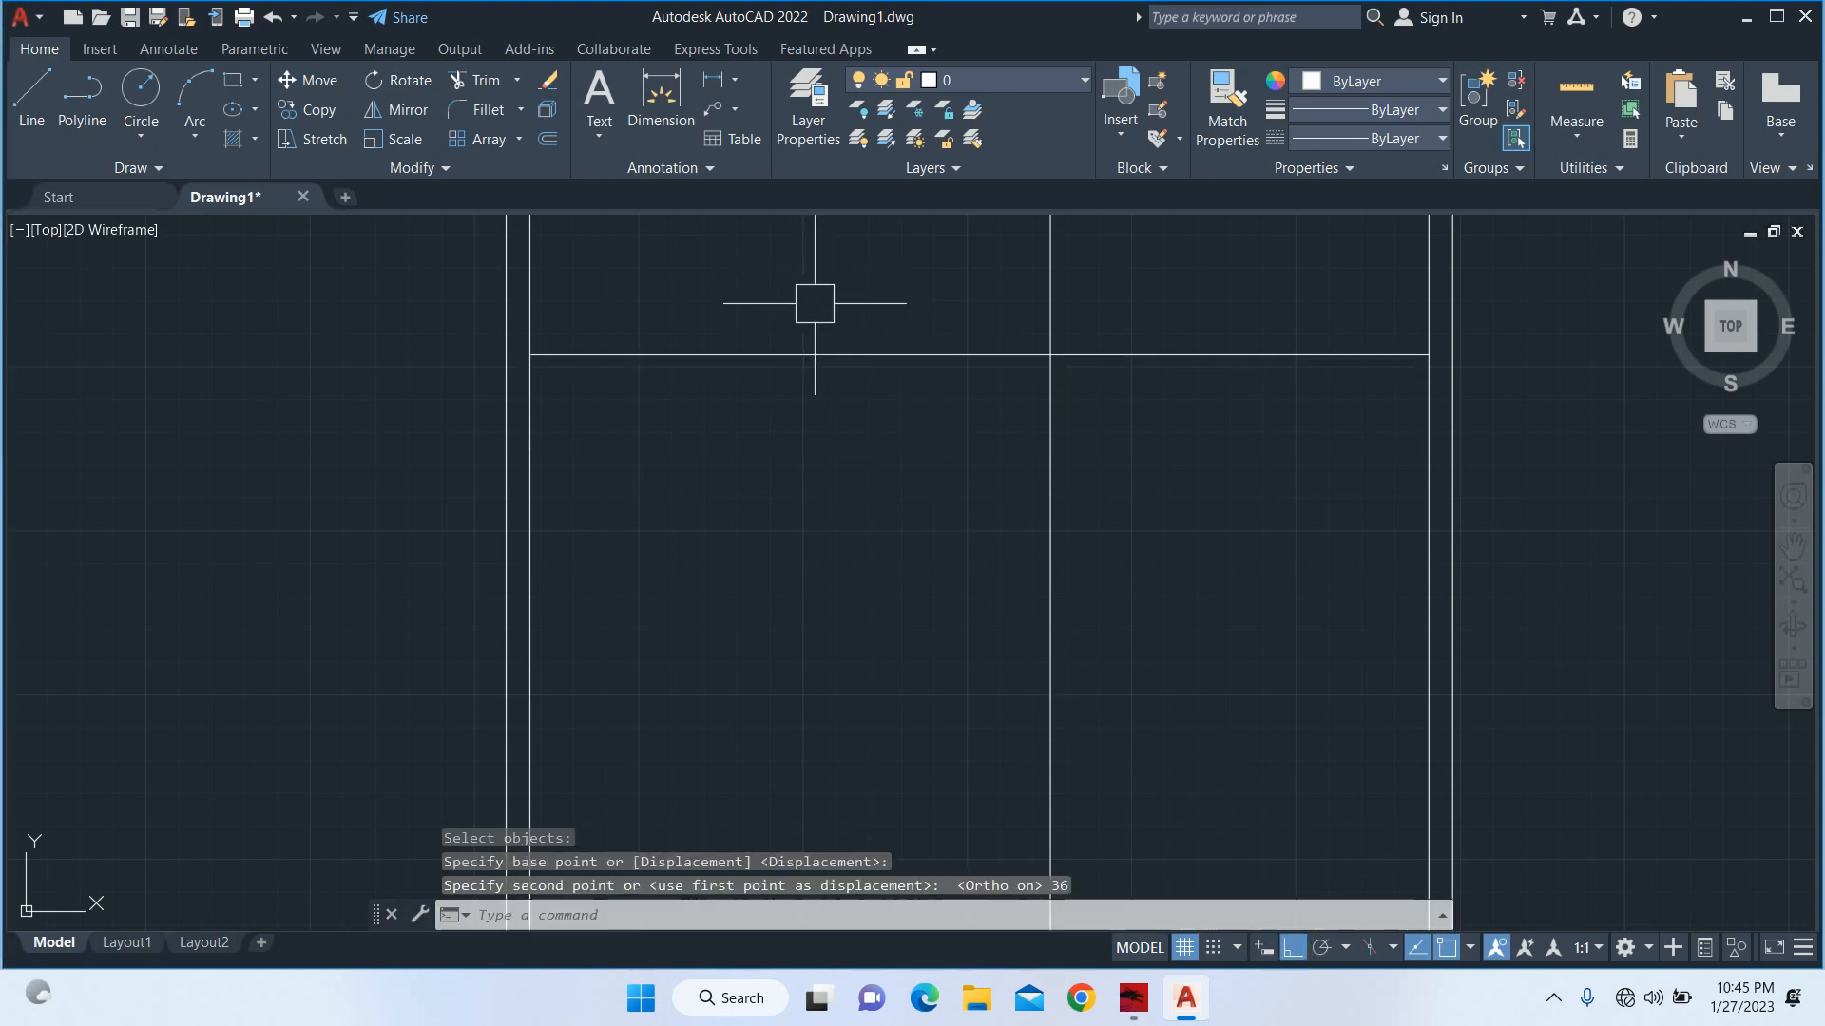
key(Escape)
key(Escape)
Measure the length of the bottom wall's inner line with a linear dimension.
scroll(1093, 475, down, 4)
key(Escape)
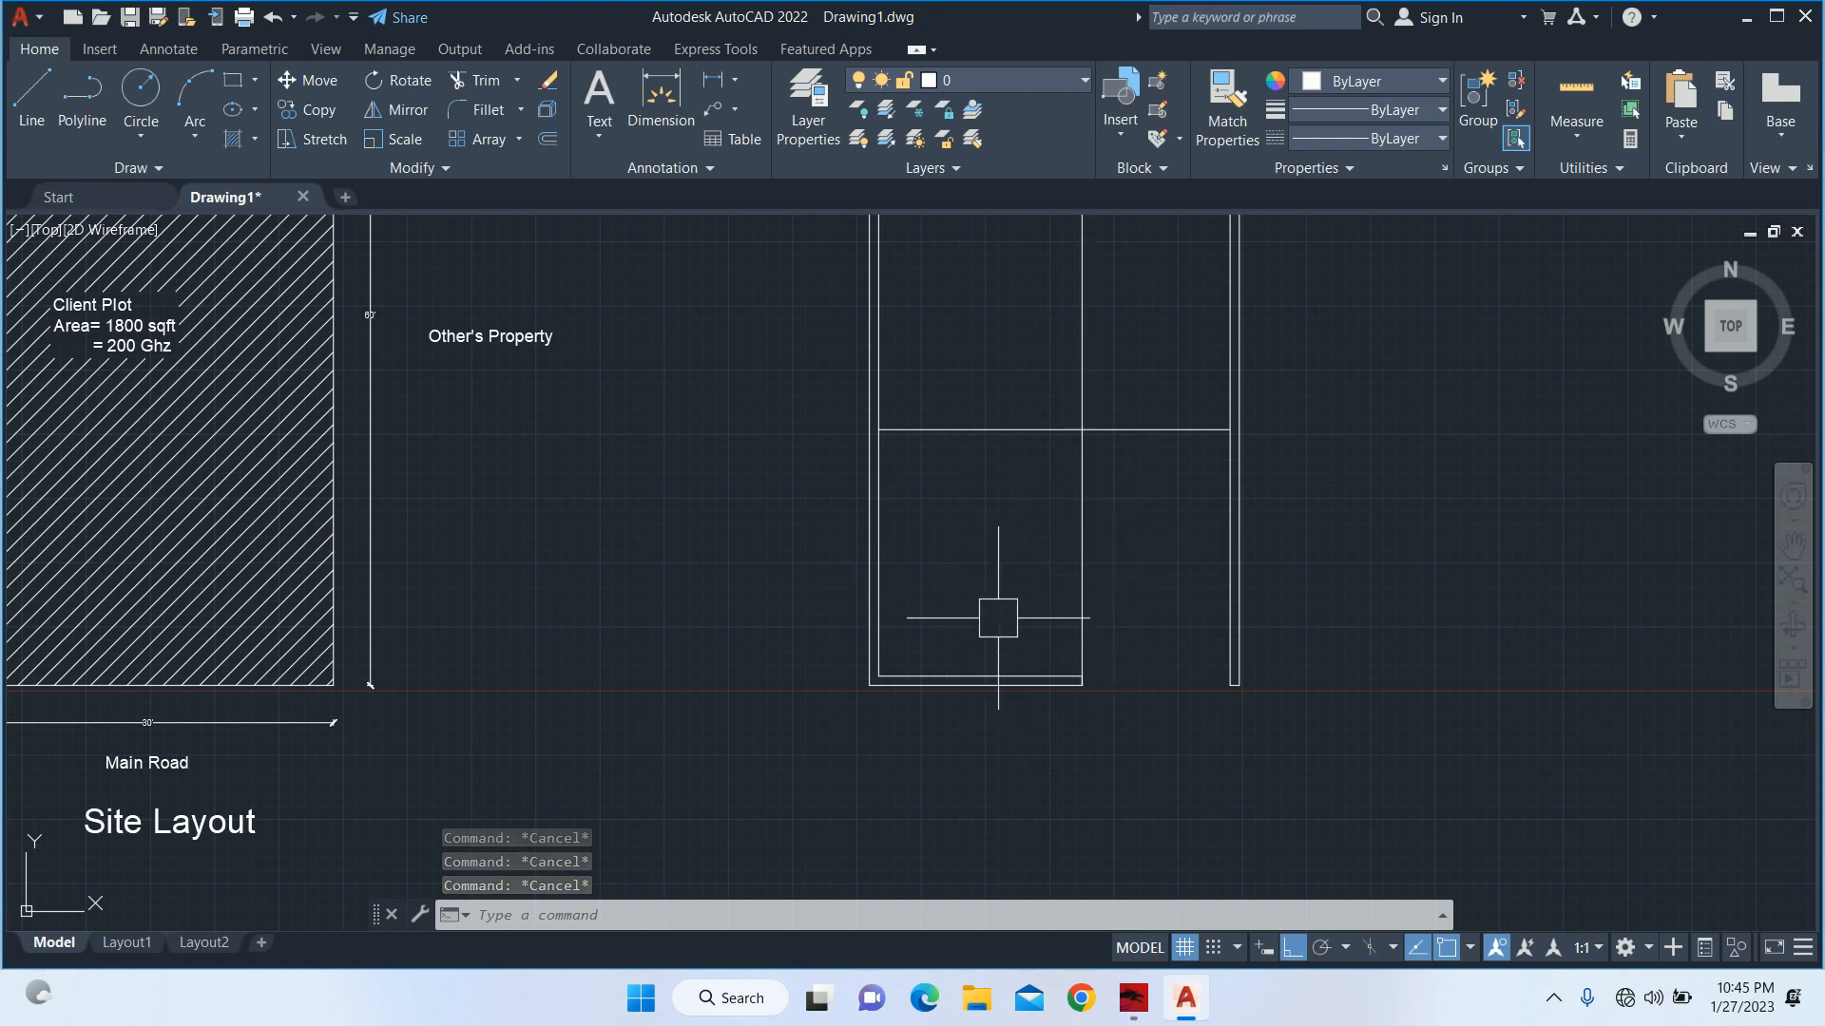
text(dli)
key(Return)
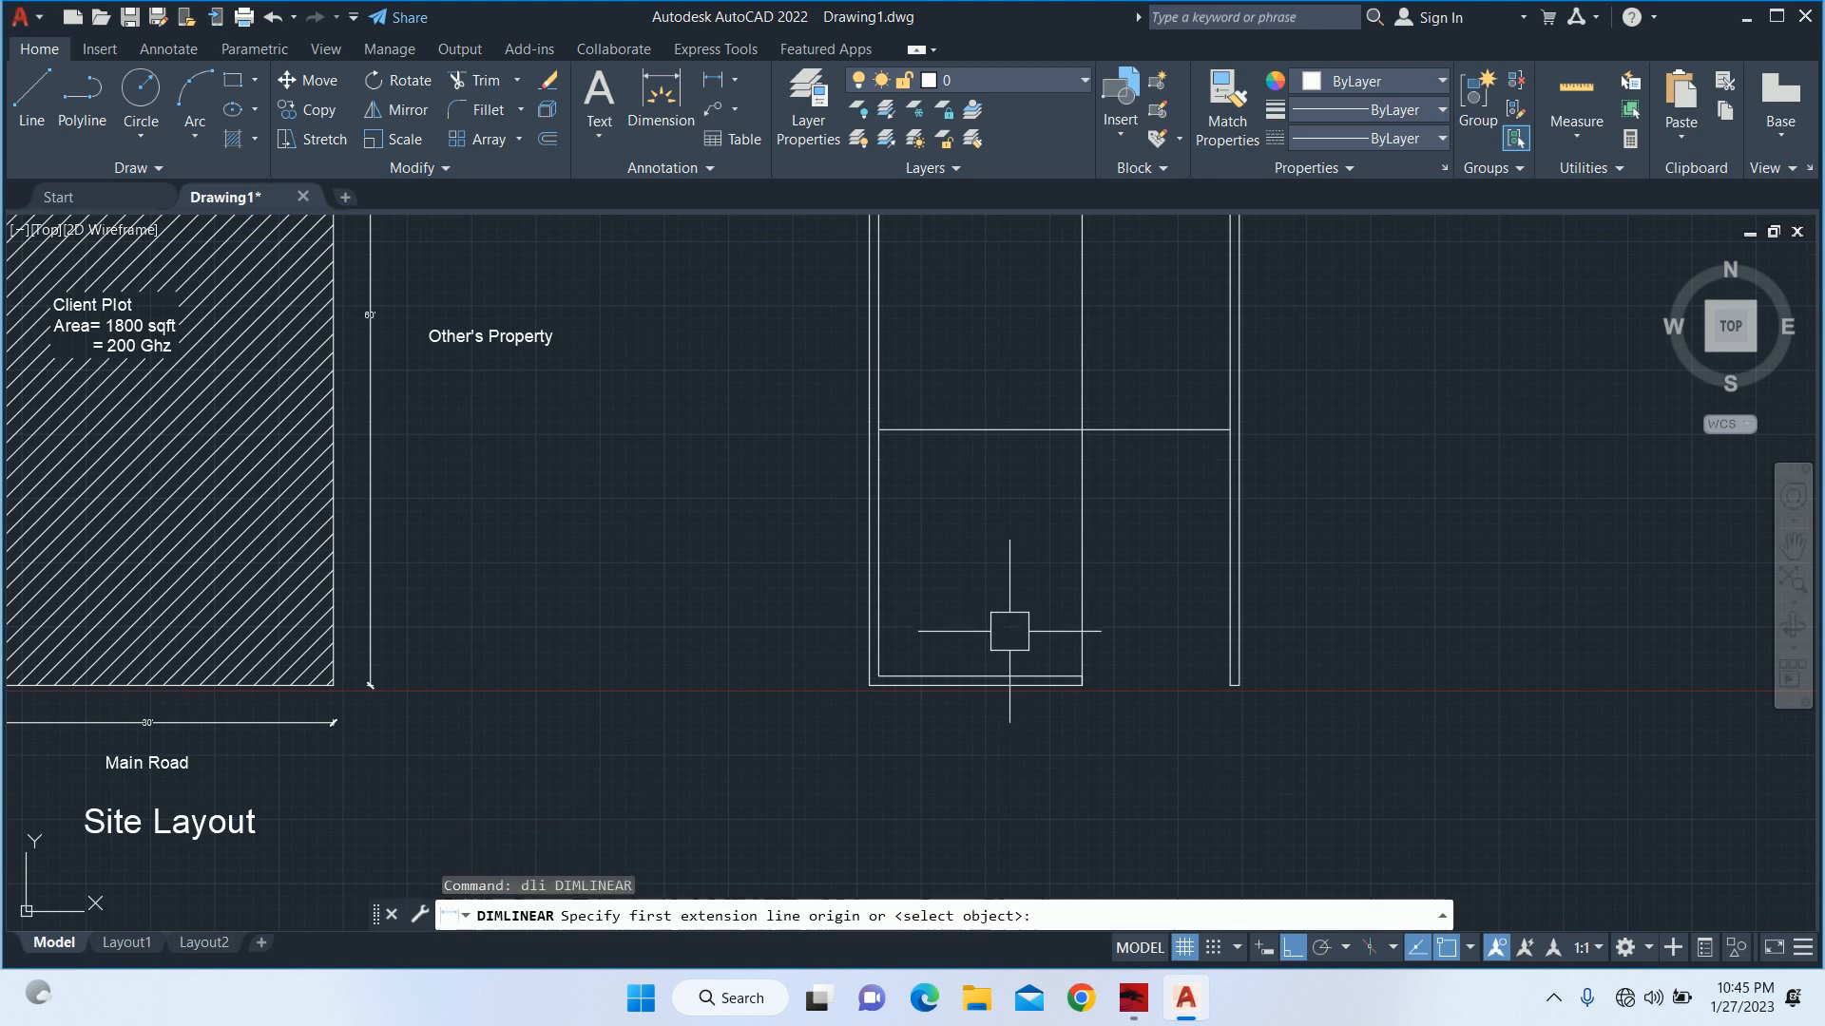
key(Return)
scroll(1014, 666, up, 3)
click(1015, 703)
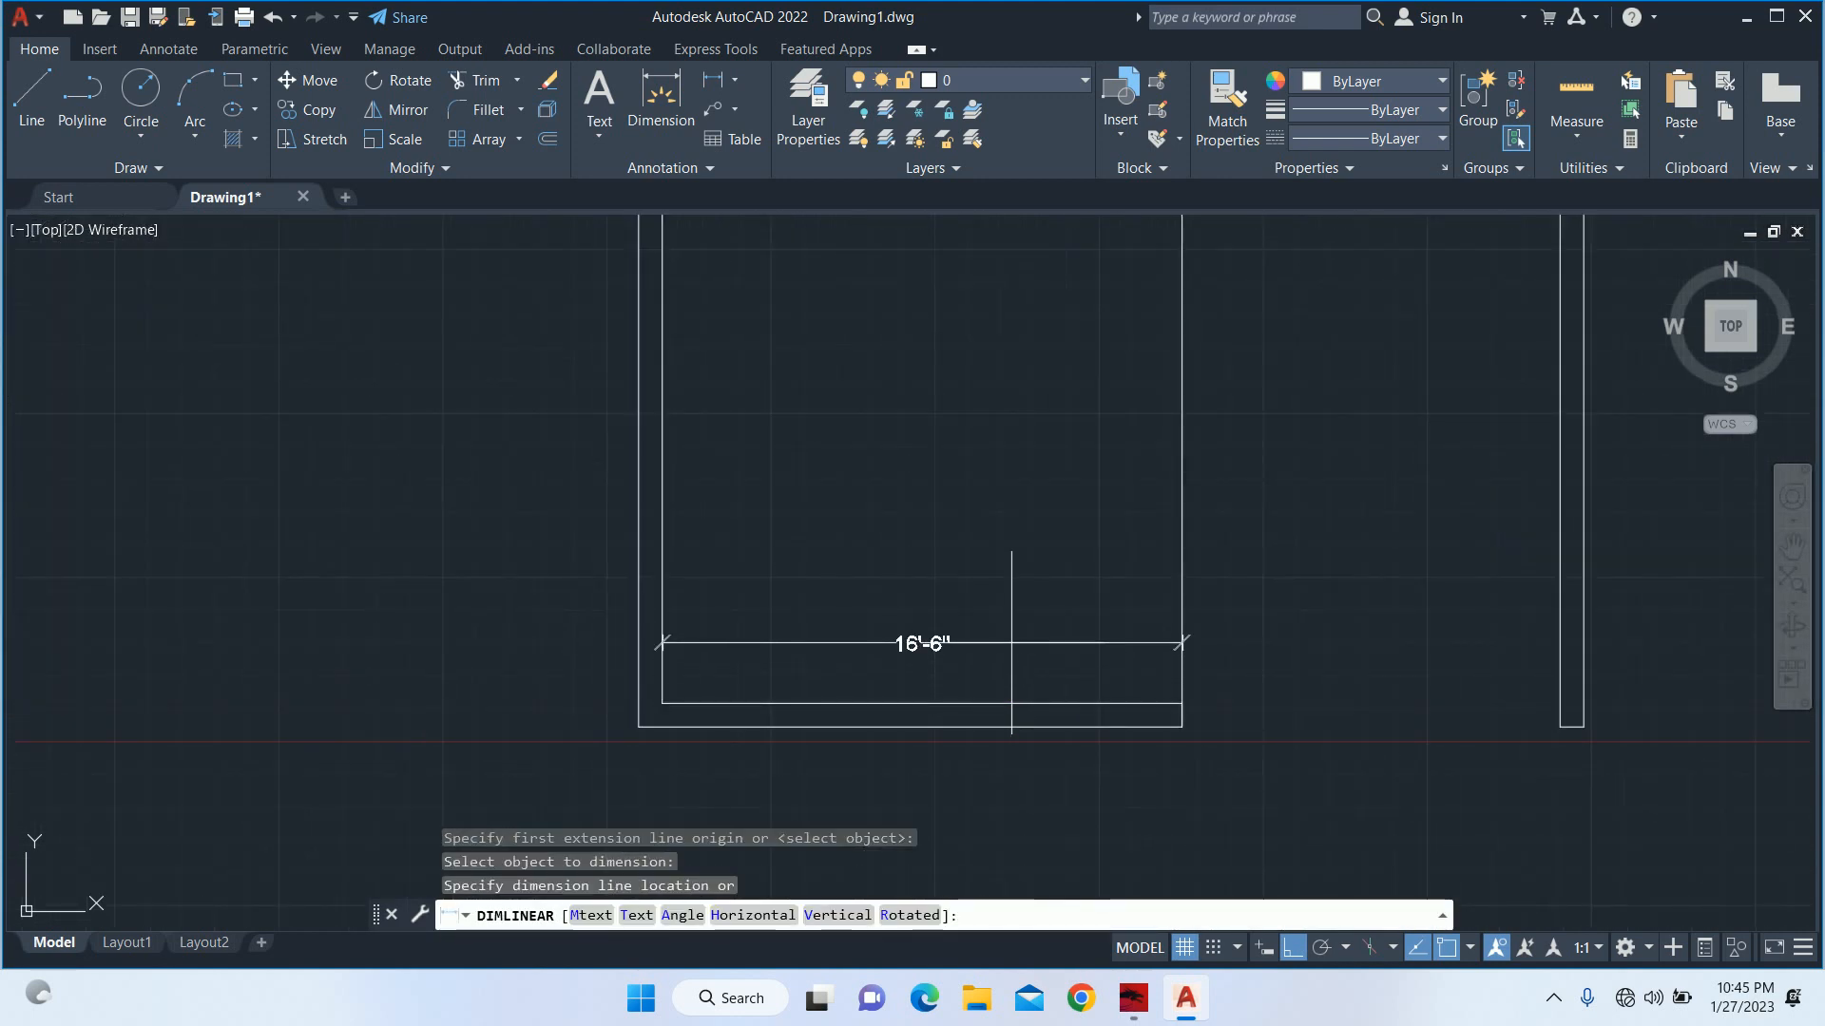
key(Escape)
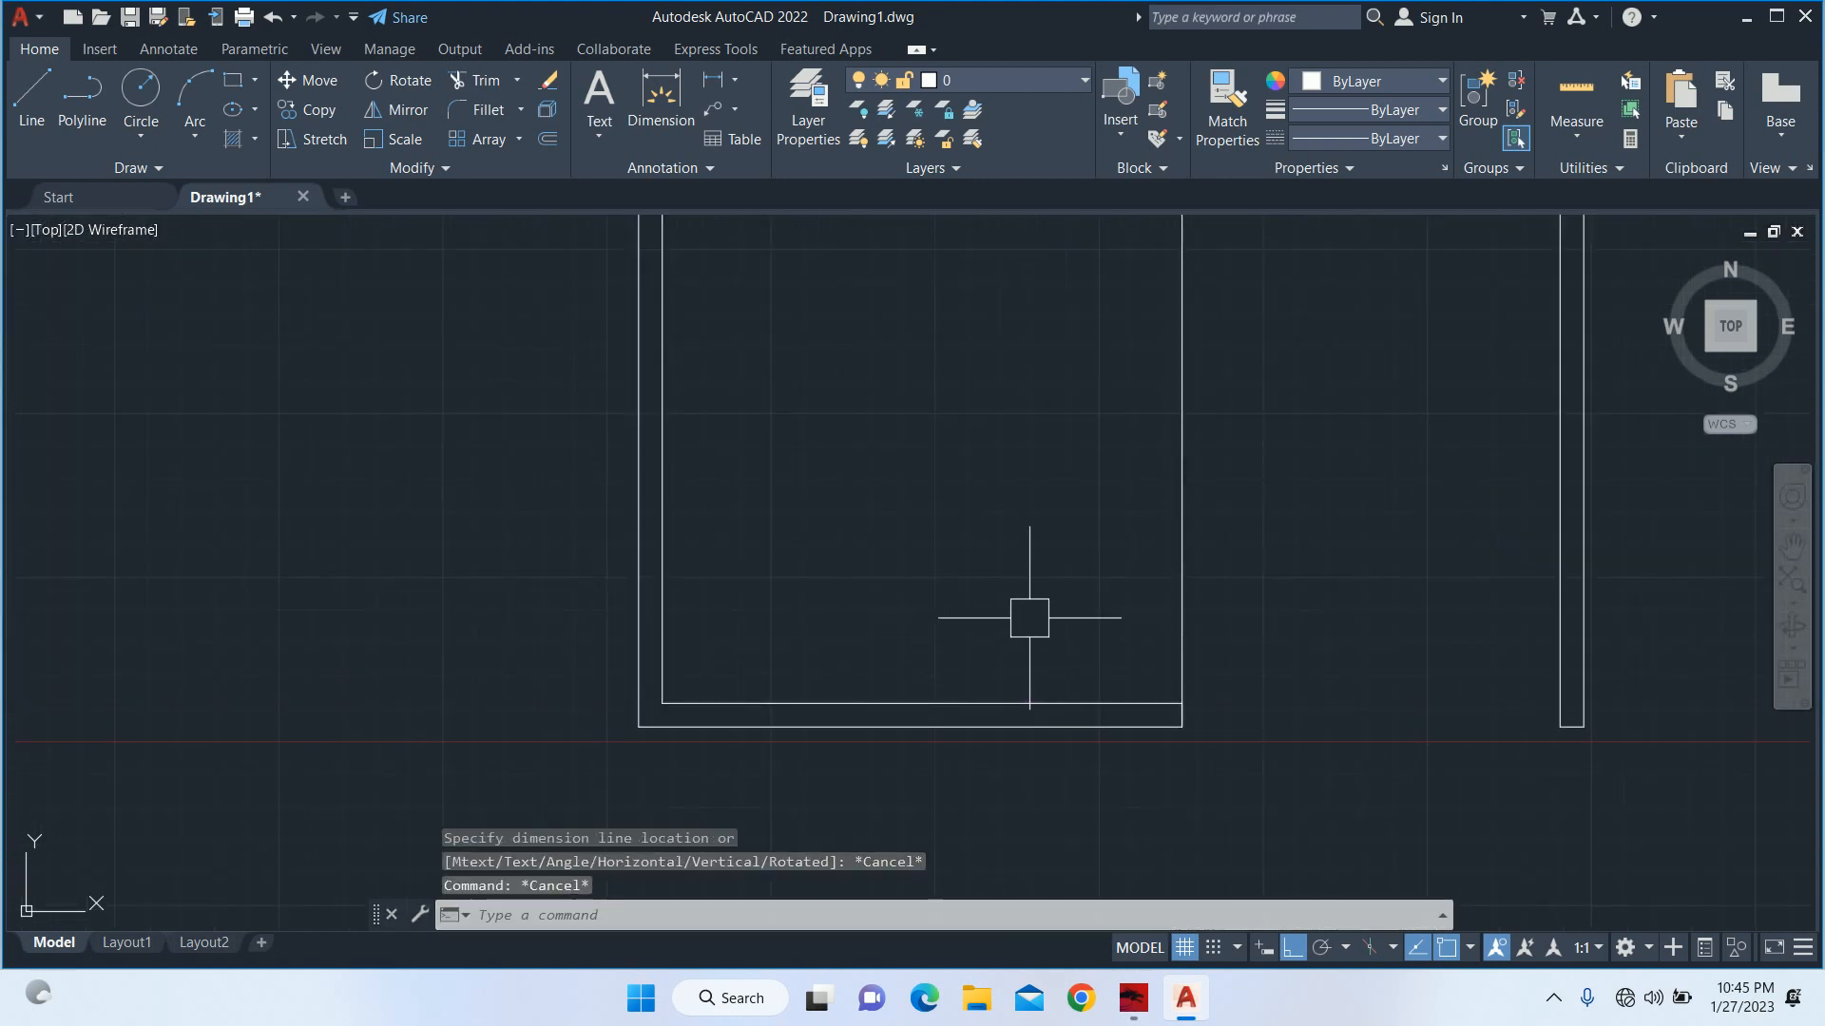
key(Escape)
Offset the bottom wall's inner line 15' up into the plot.
scroll(1022, 623, down, 2)
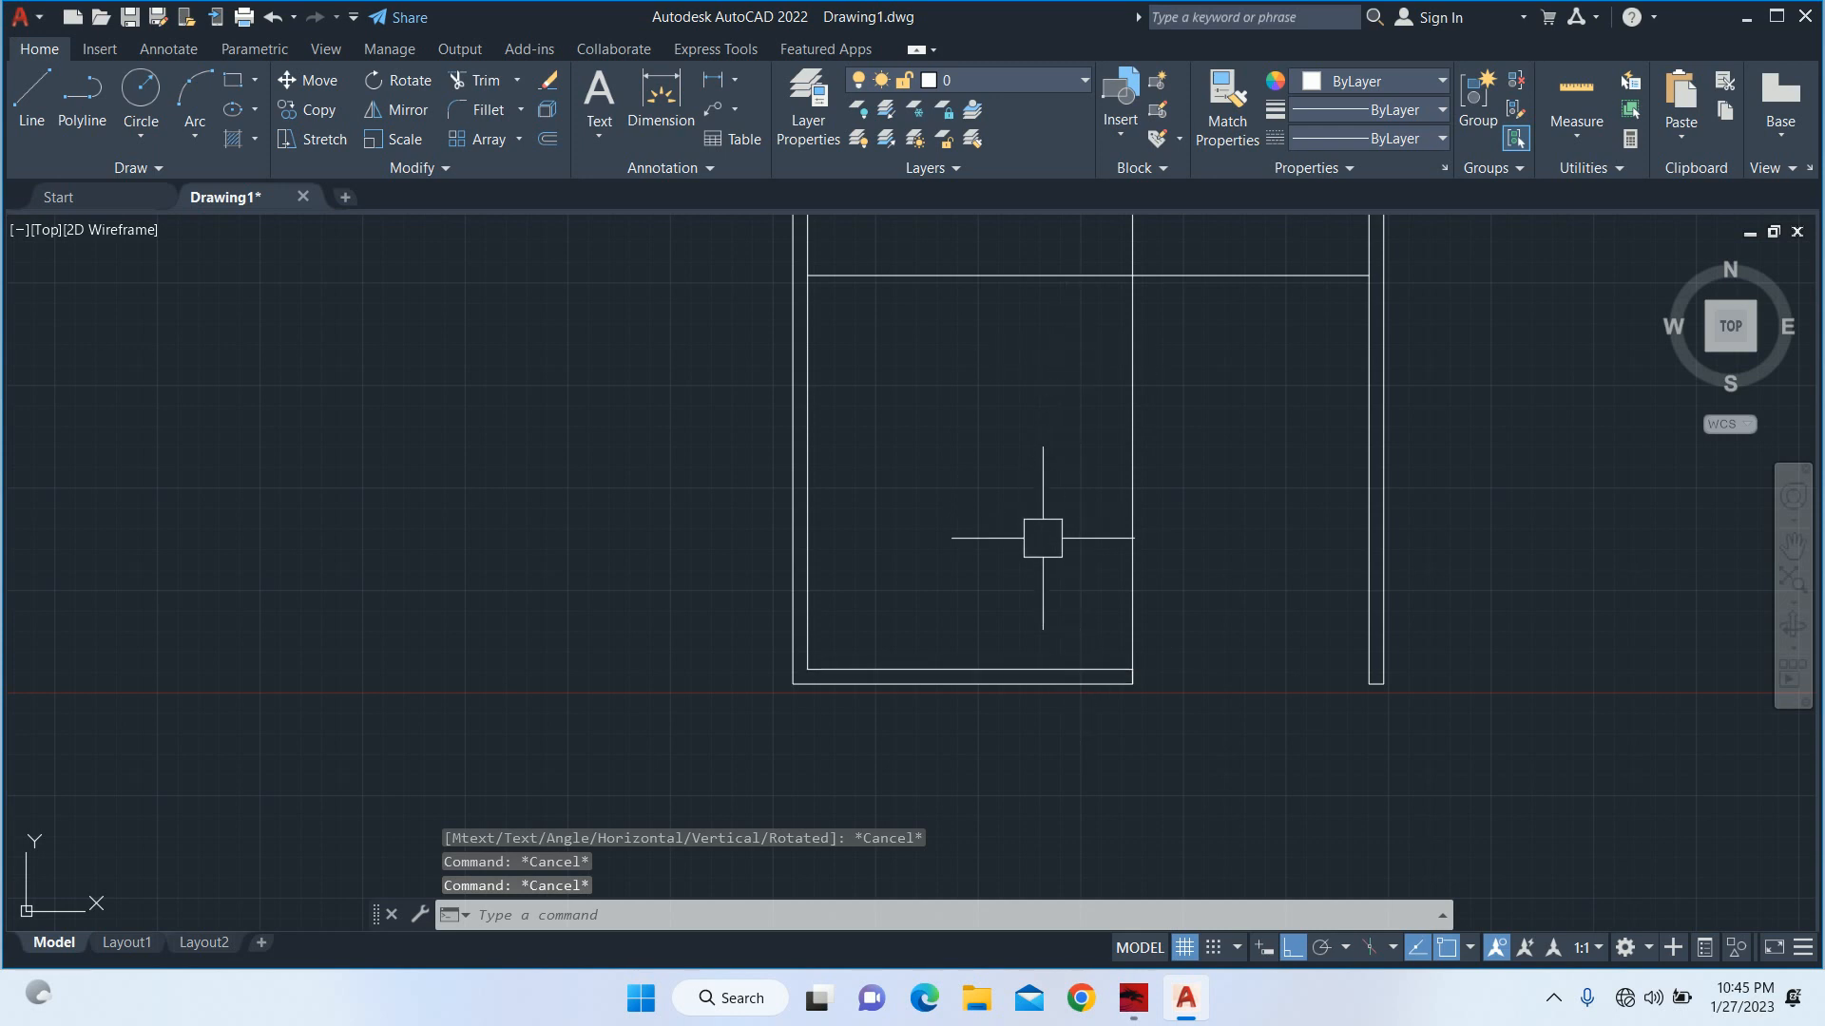
text(o)
key(Return)
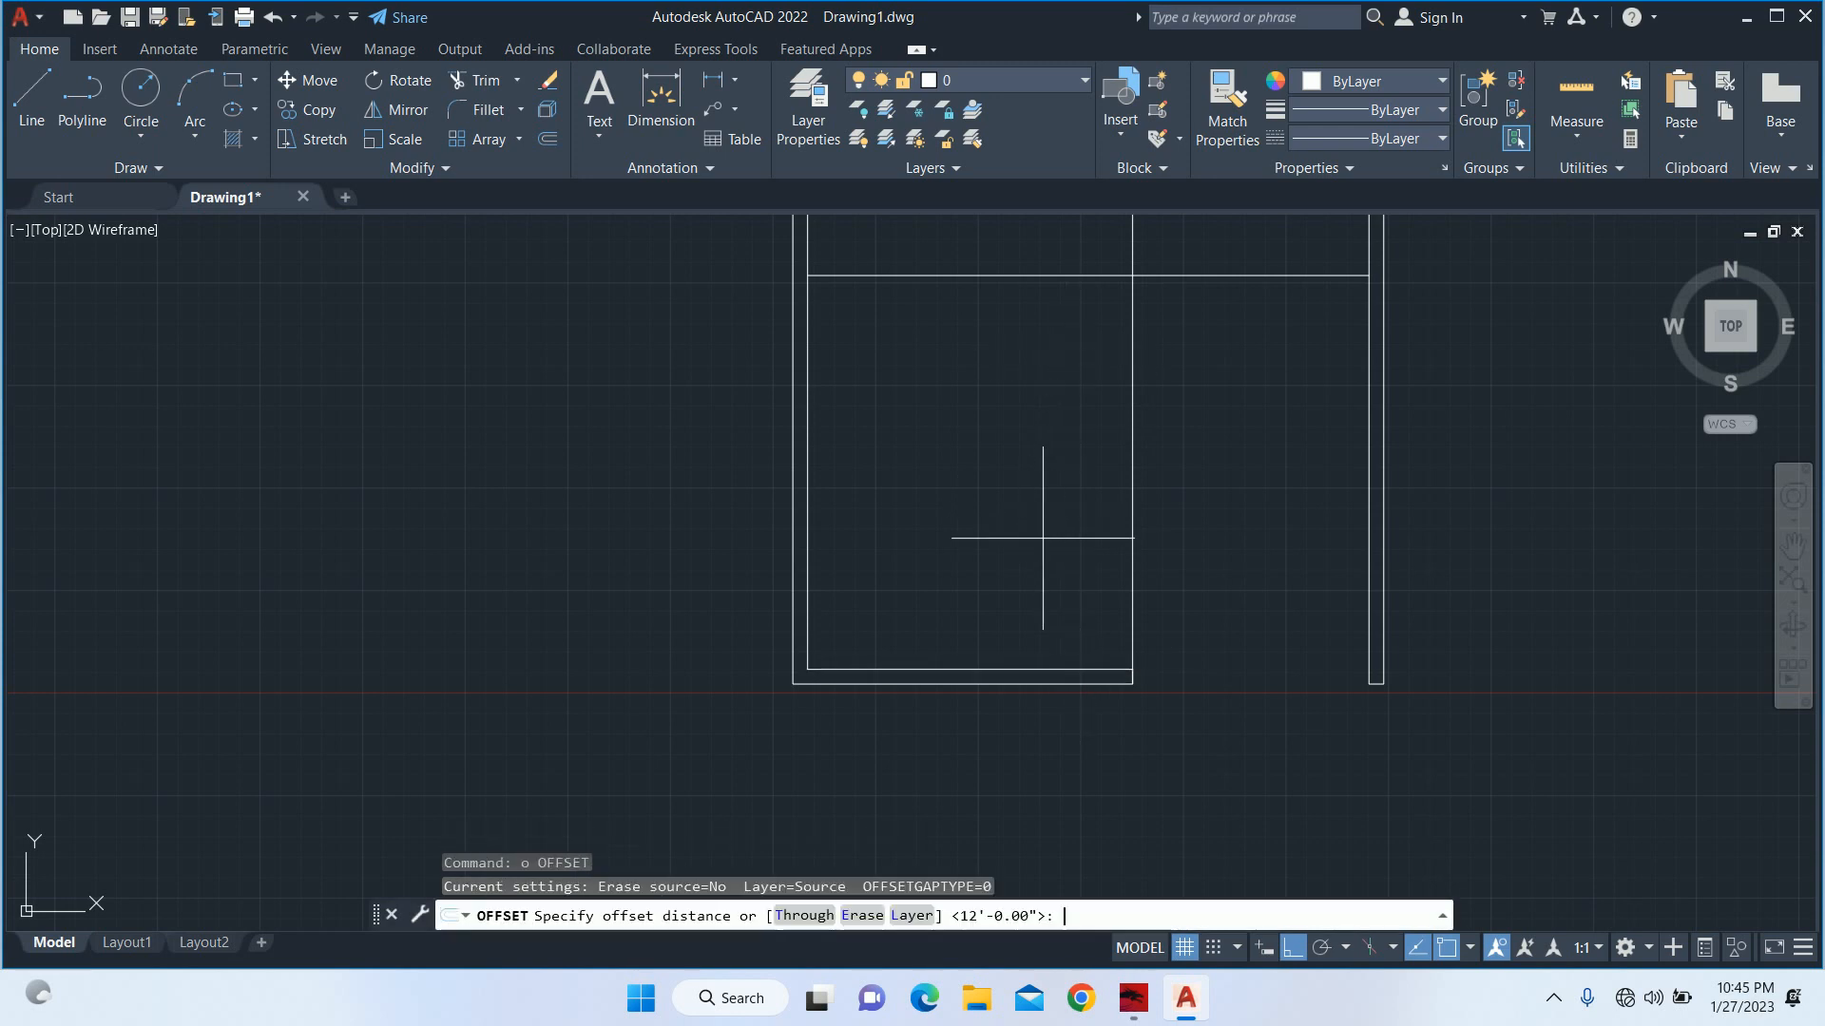
text(15')
key(Return)
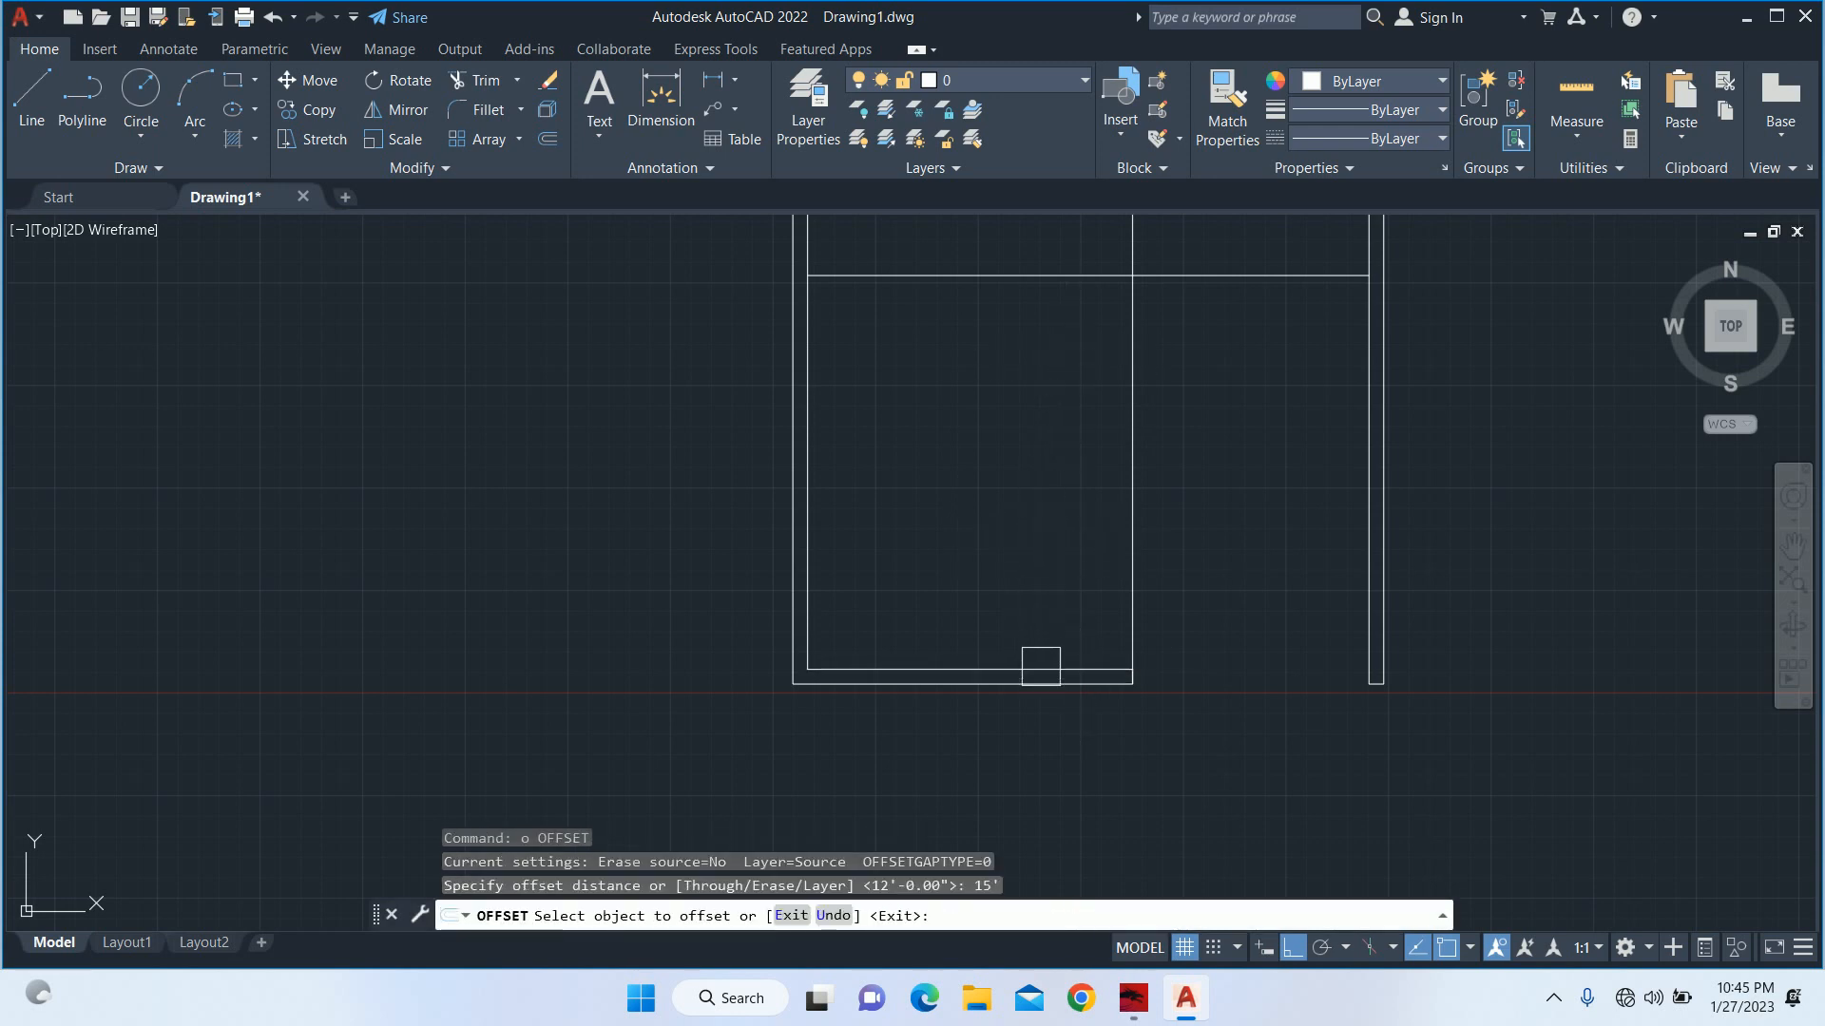
click(1040, 669)
click(1030, 522)
key(Escape)
key(Escape)
key(Escape)
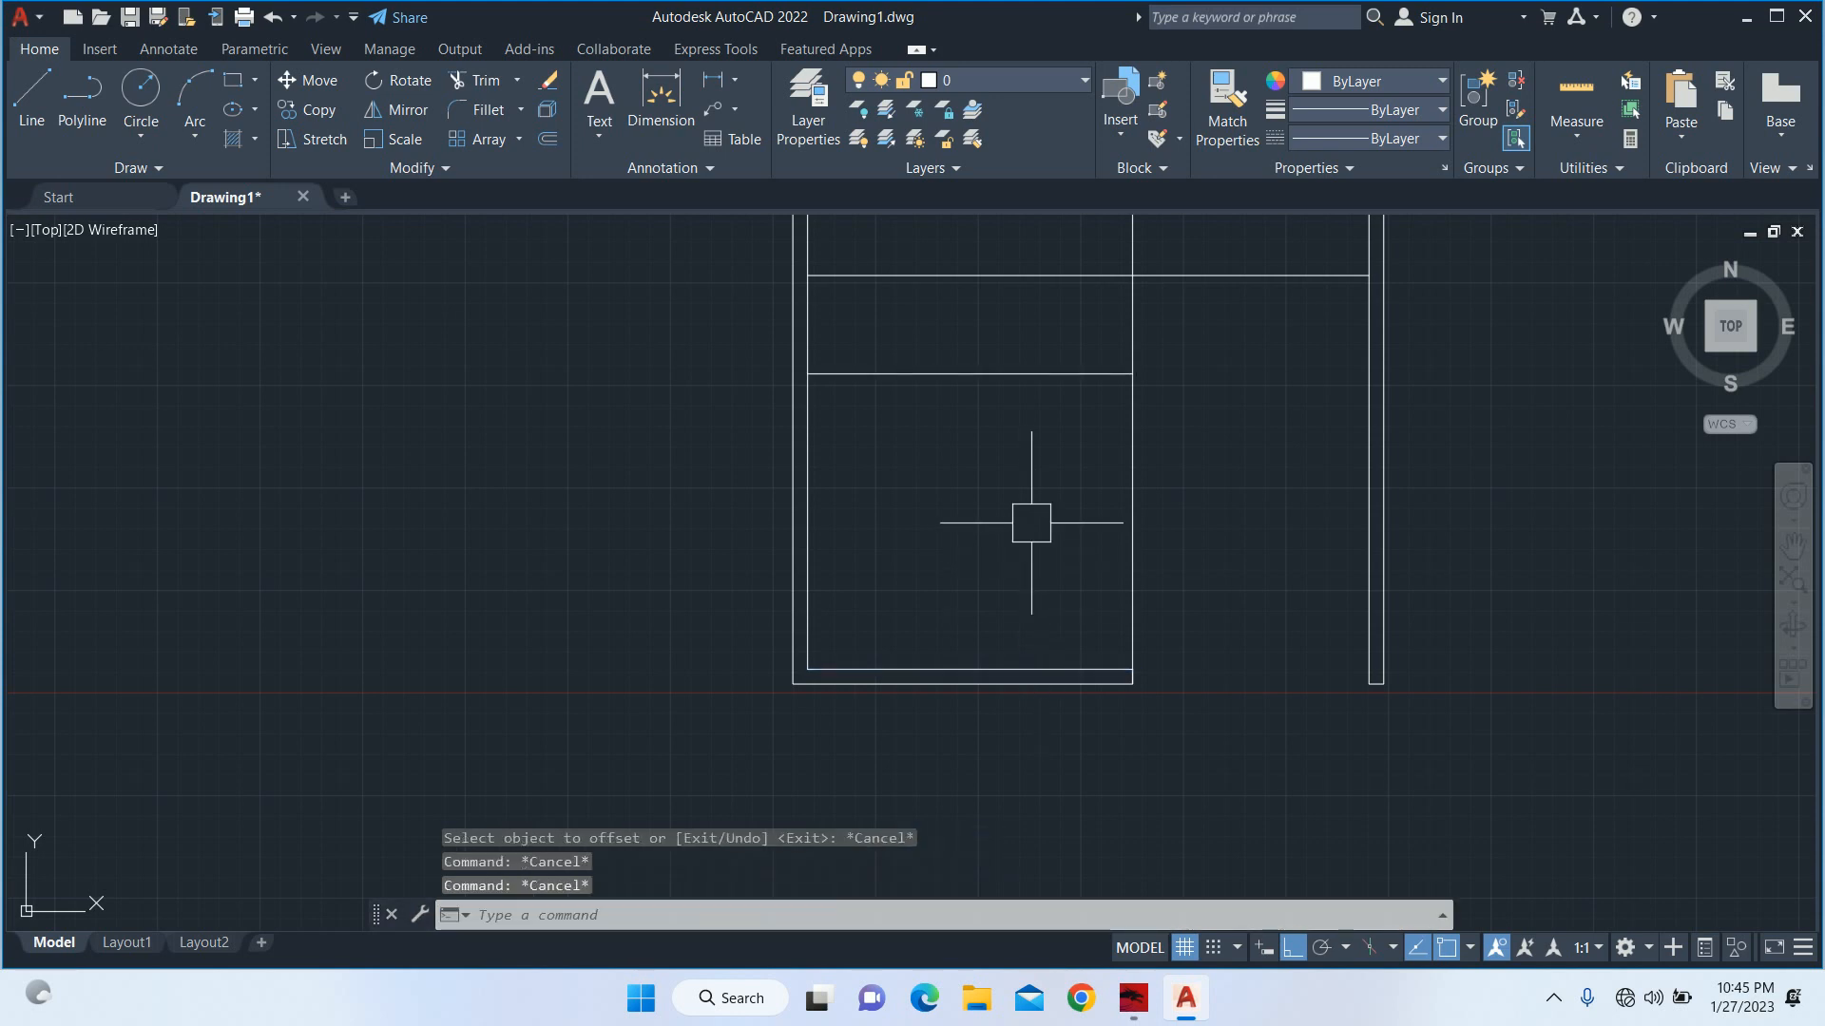
Trim away the part of the upper horizontal line between the left wall and the long vertical line.
text(tr)
key(Return)
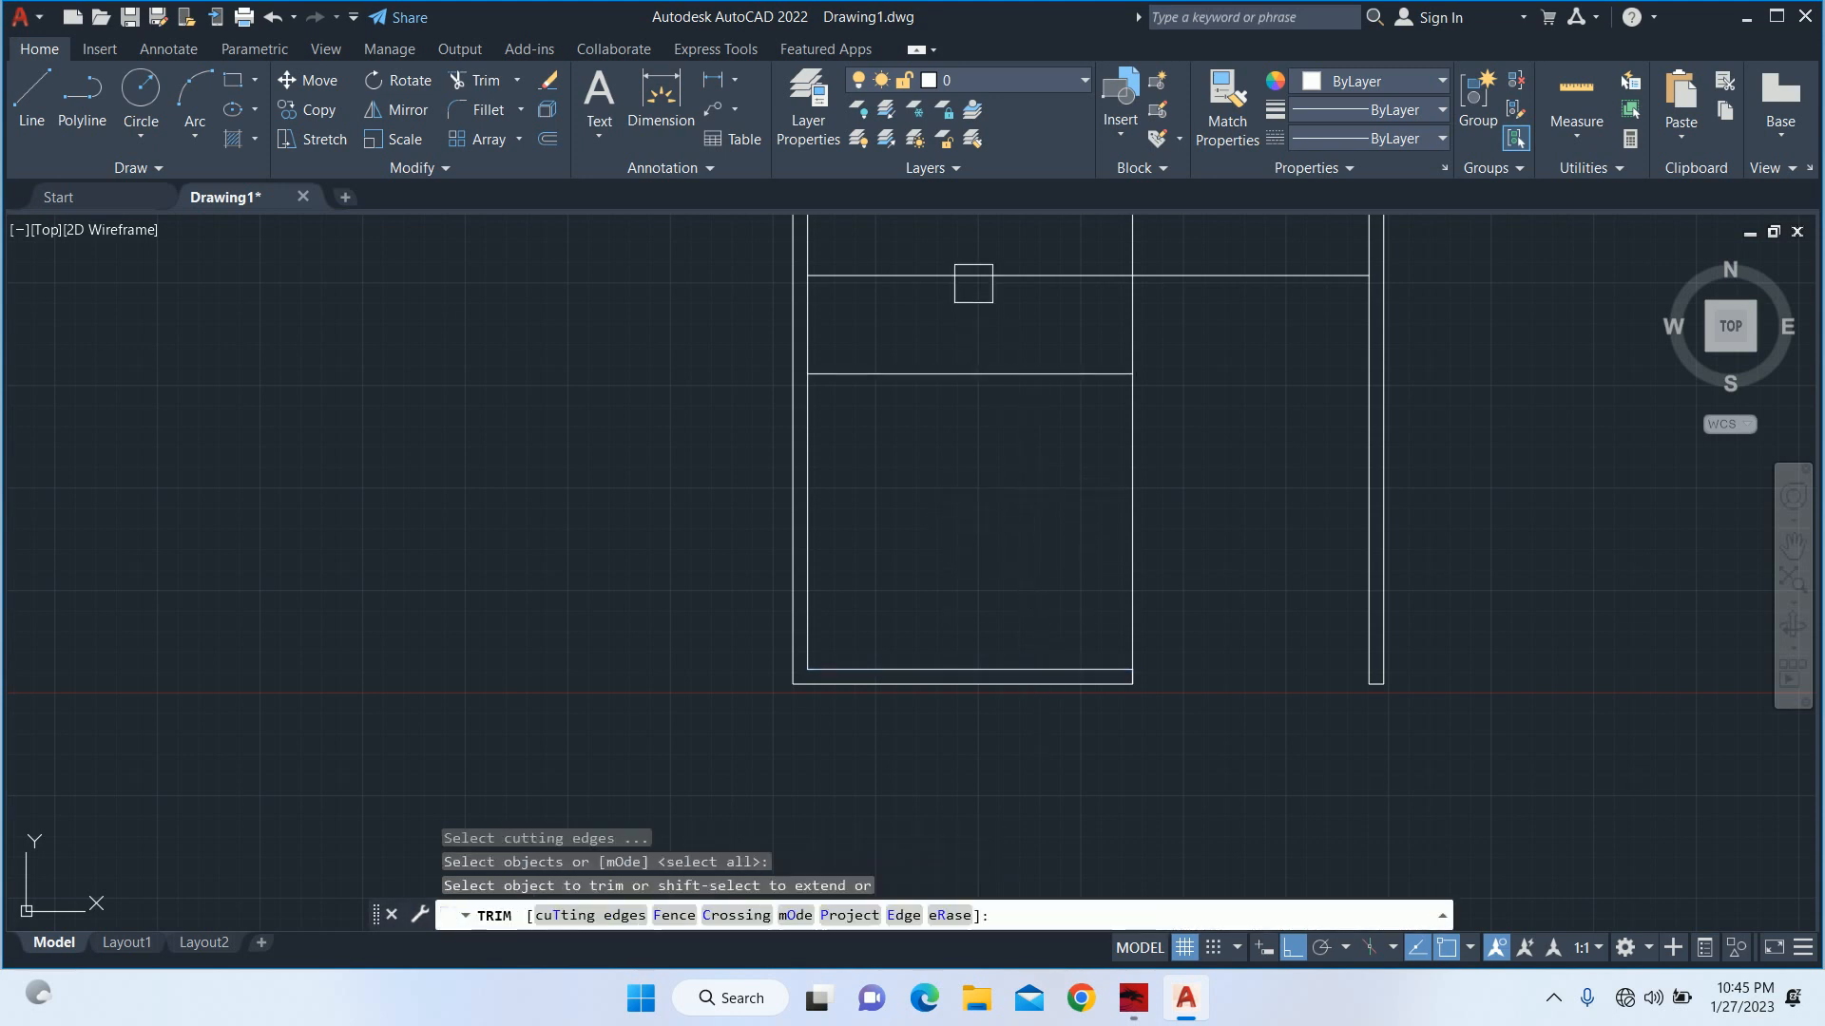
click(968, 275)
middle_drag(935, 295, 847, 554)
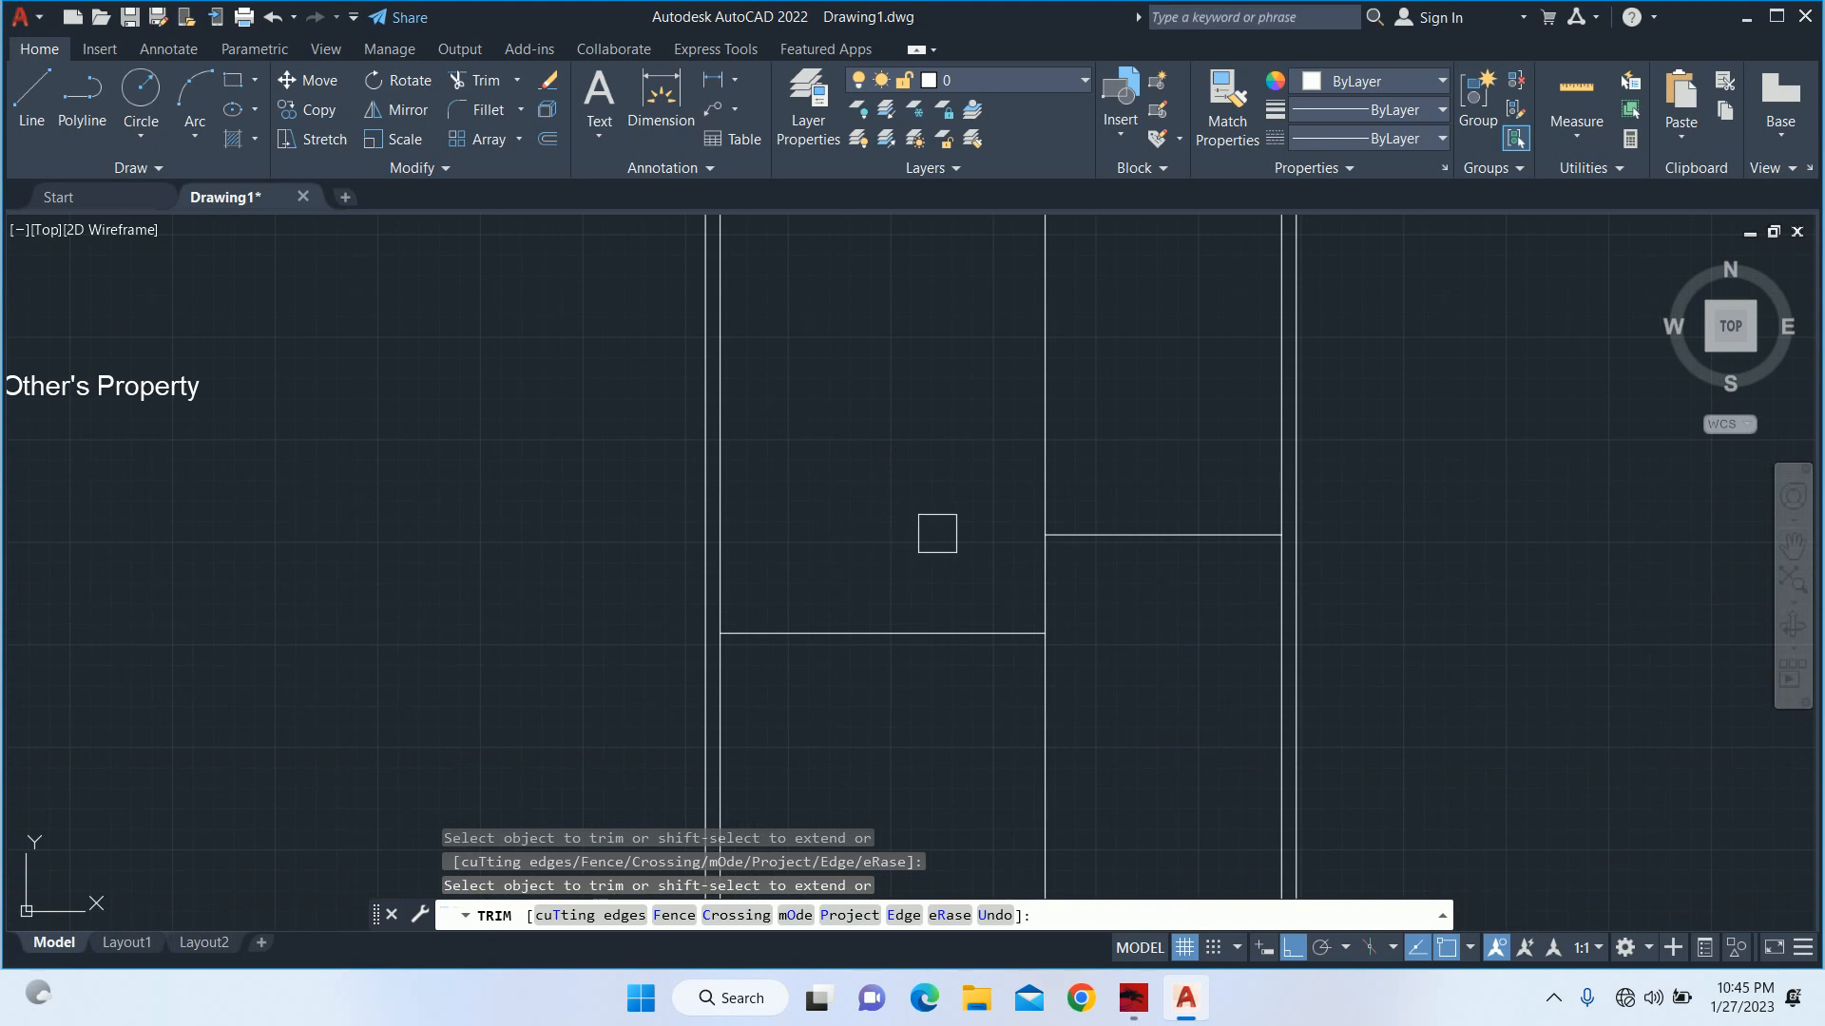
key(Escape)
key(Escape)
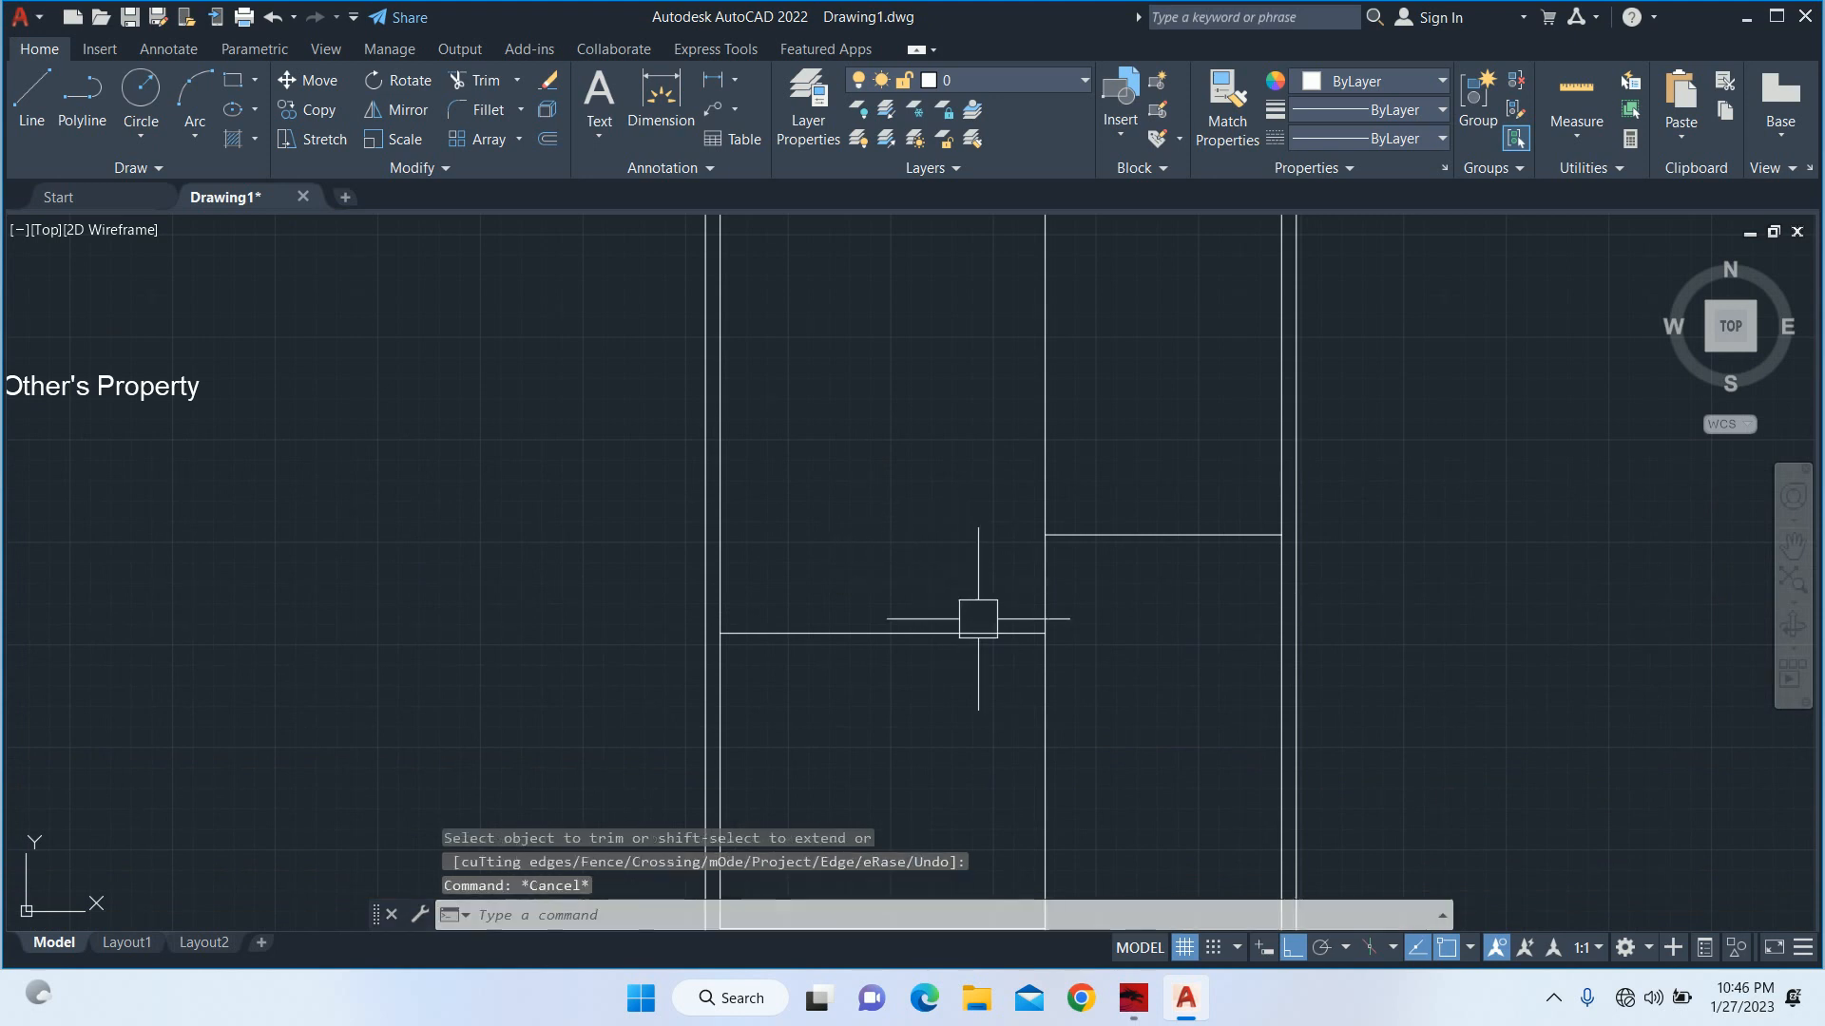
key(Escape)
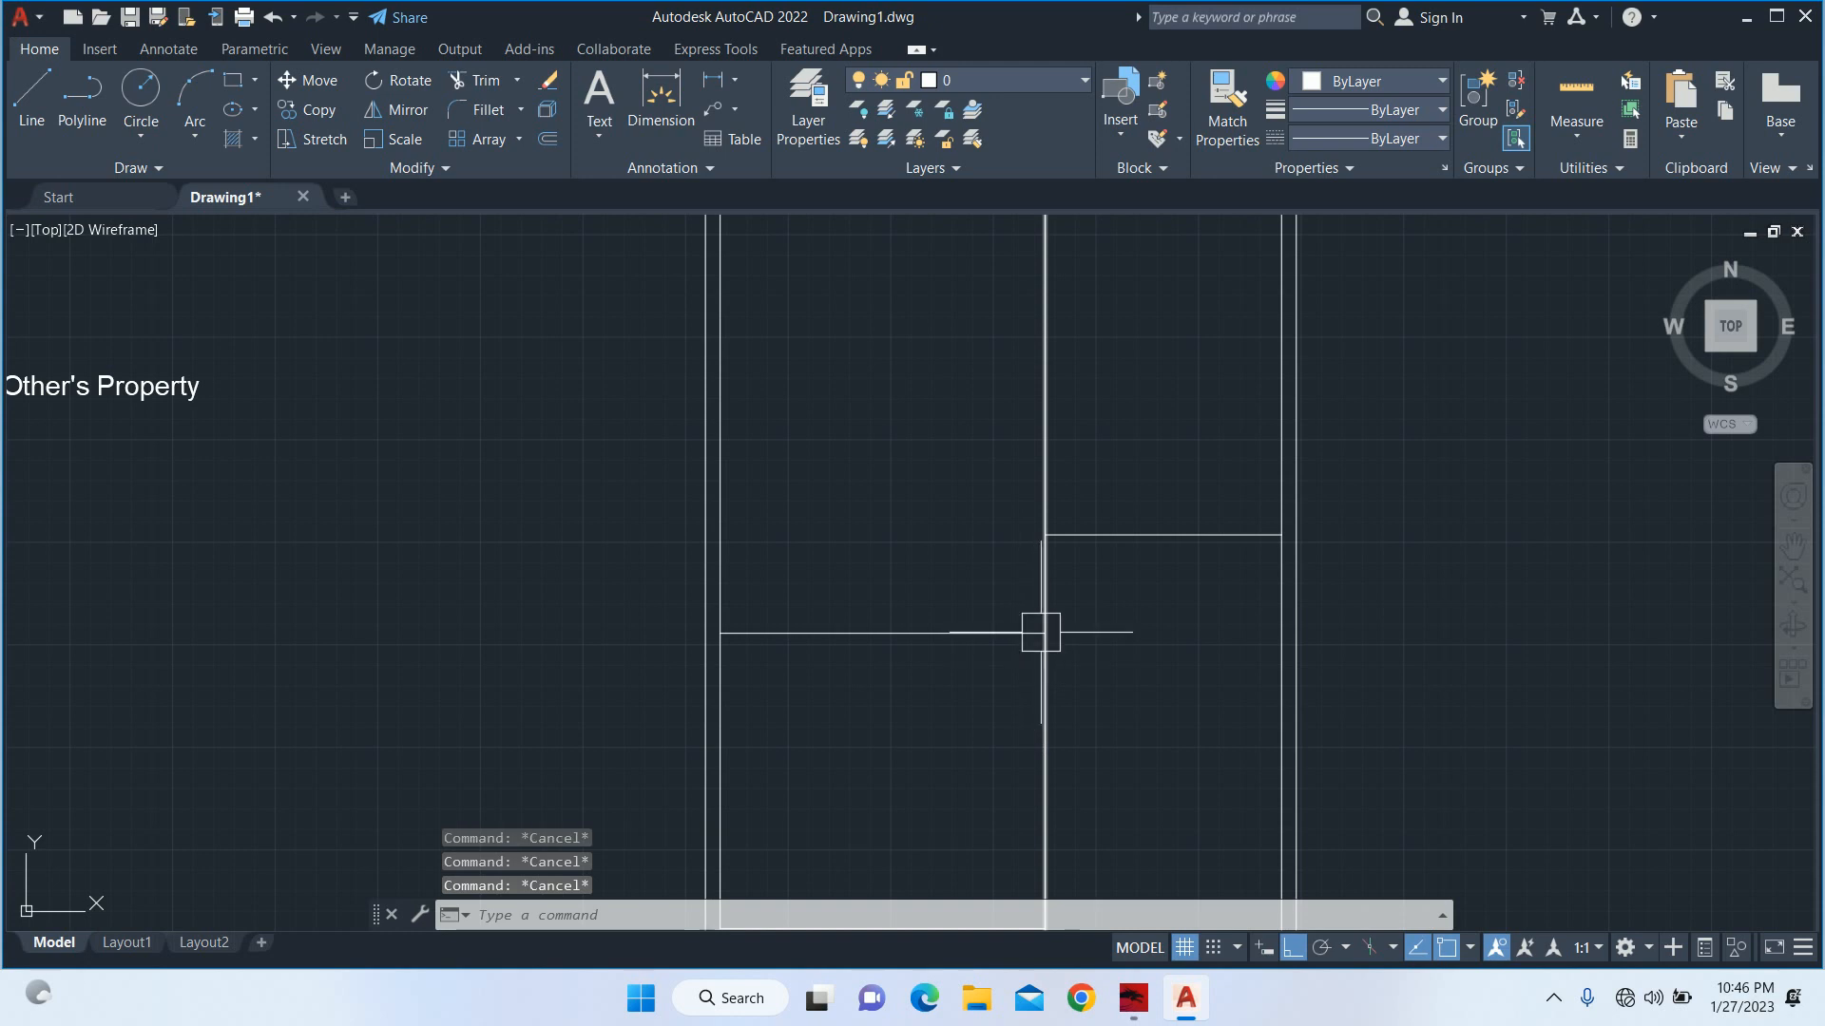
Trim away the part of the long vertical line between the 15' offset line and the bottom wall.
scroll(1016, 617, down, 4)
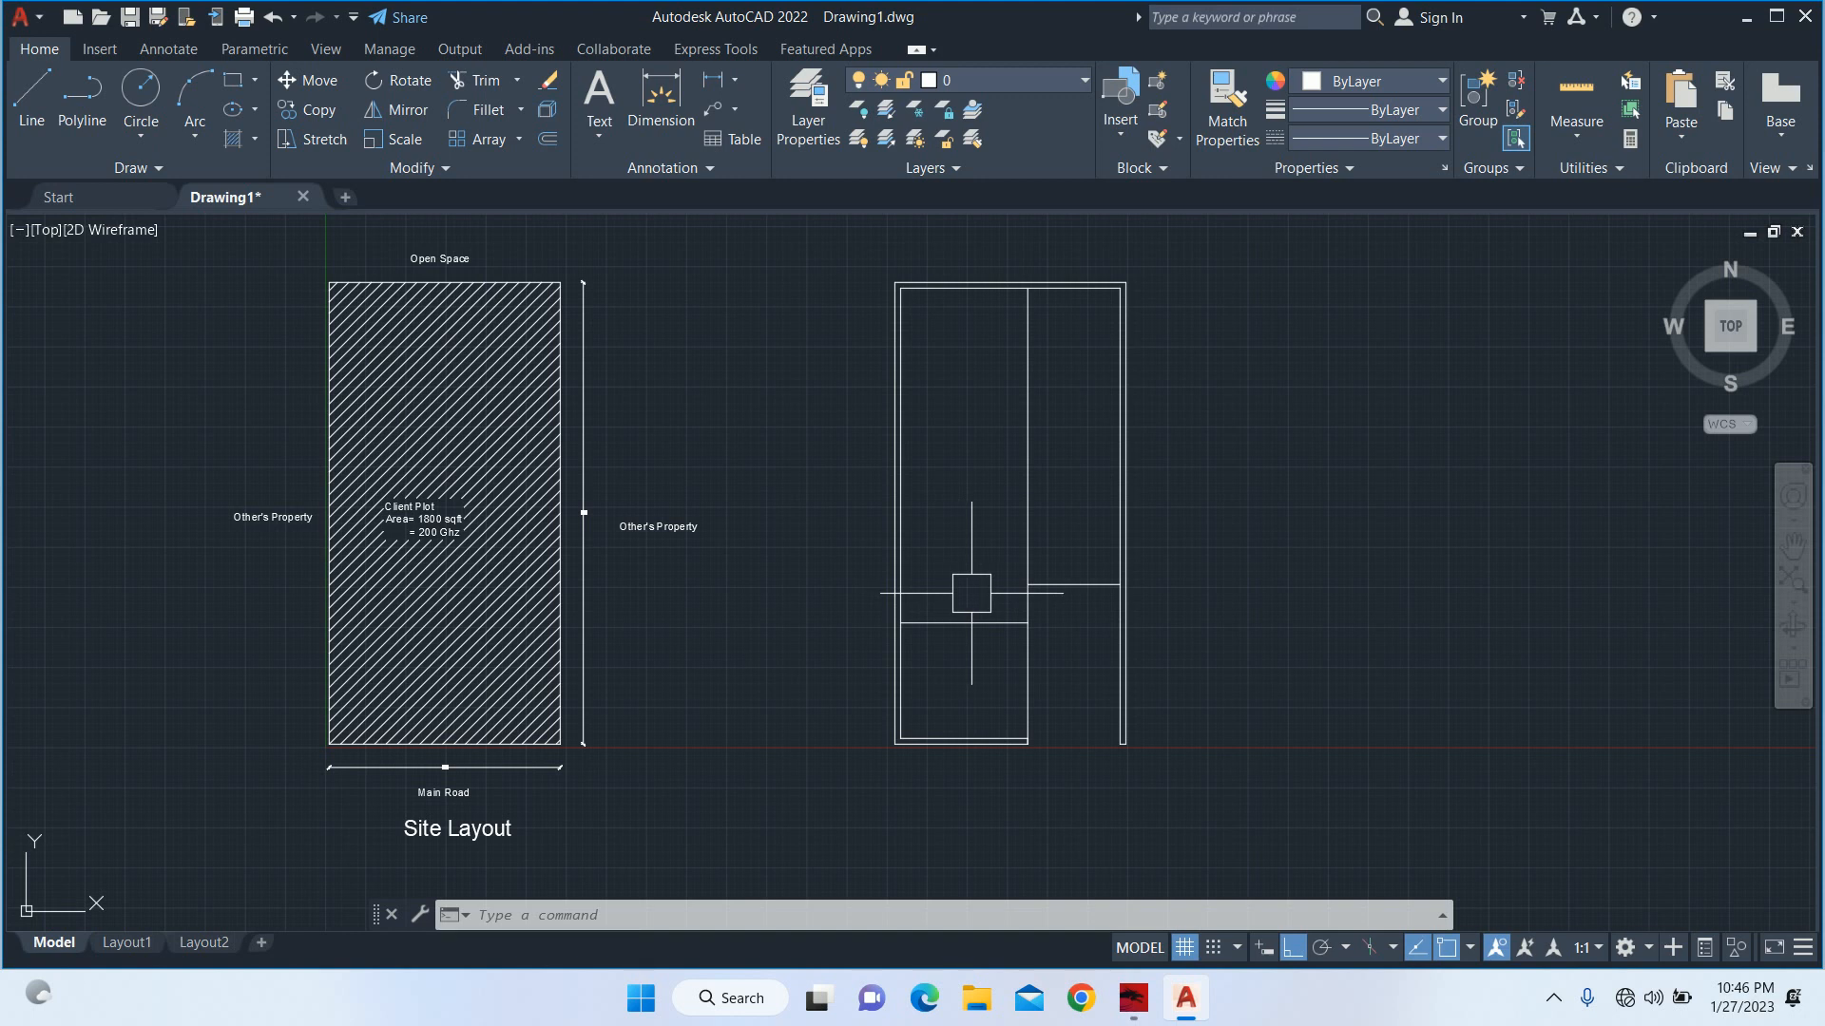
scroll(1073, 651, up, 4)
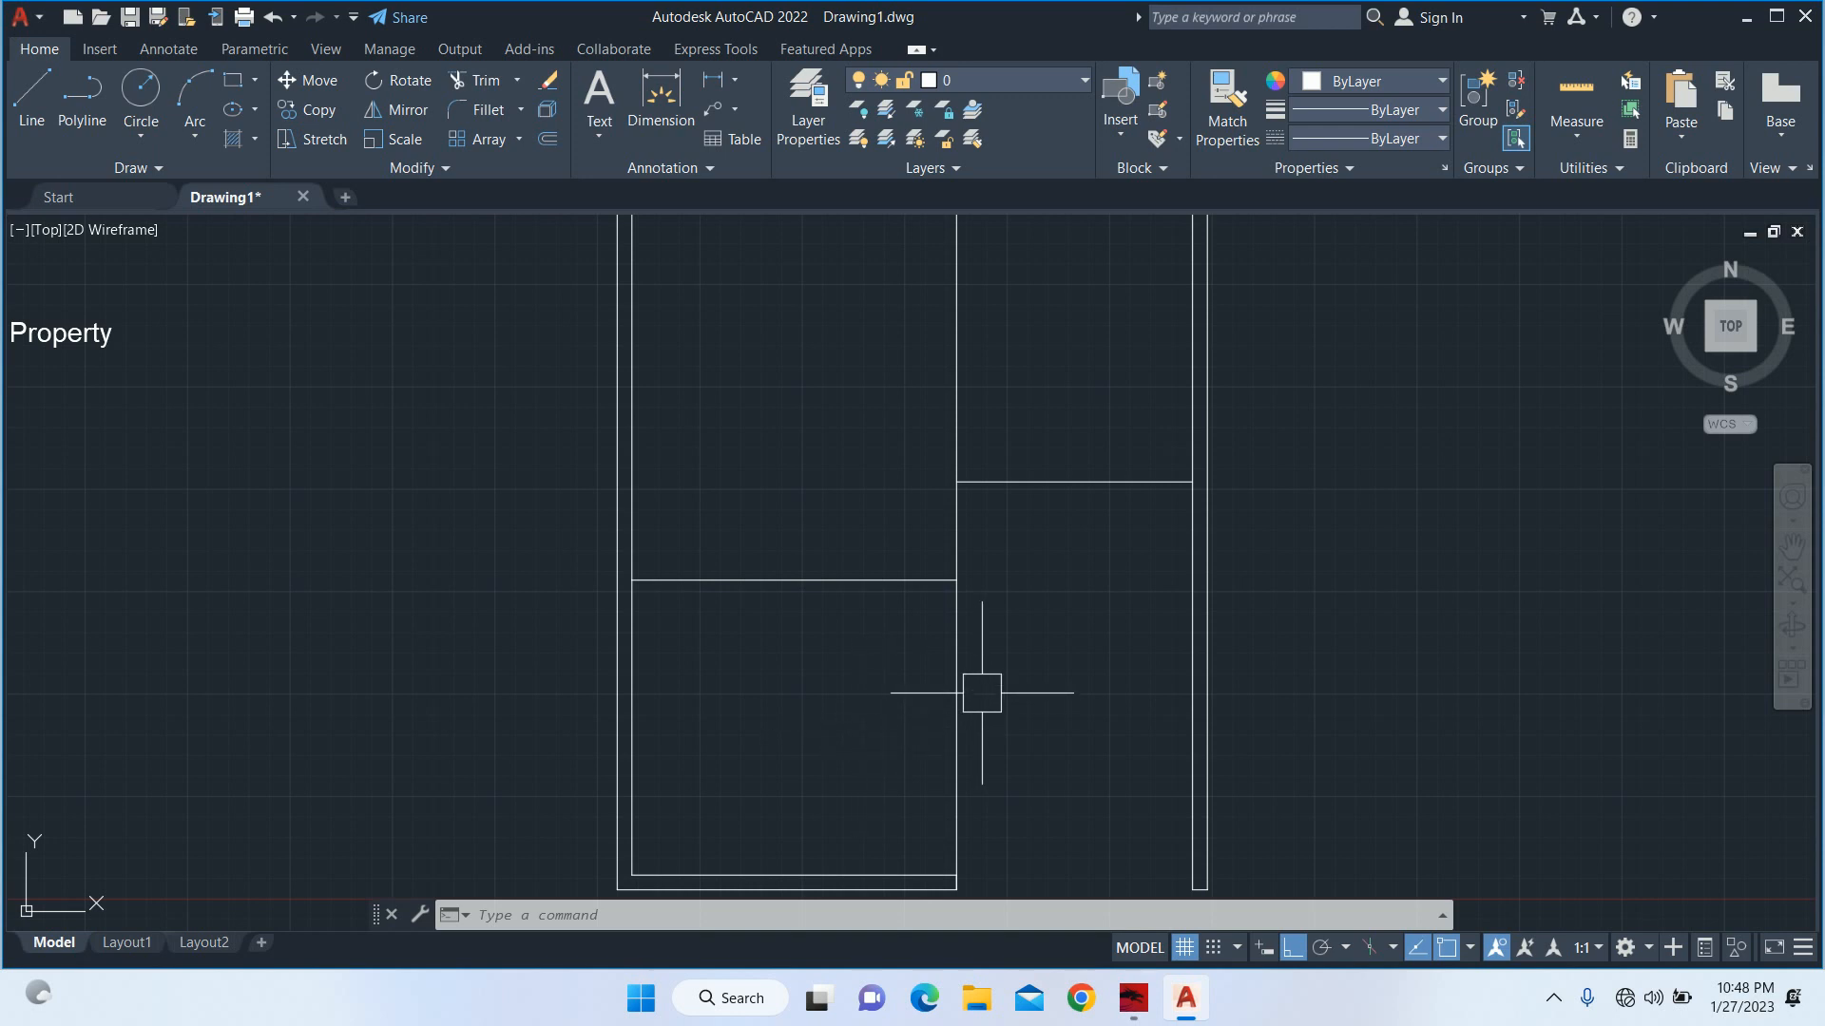
text(tr)
key(Return)
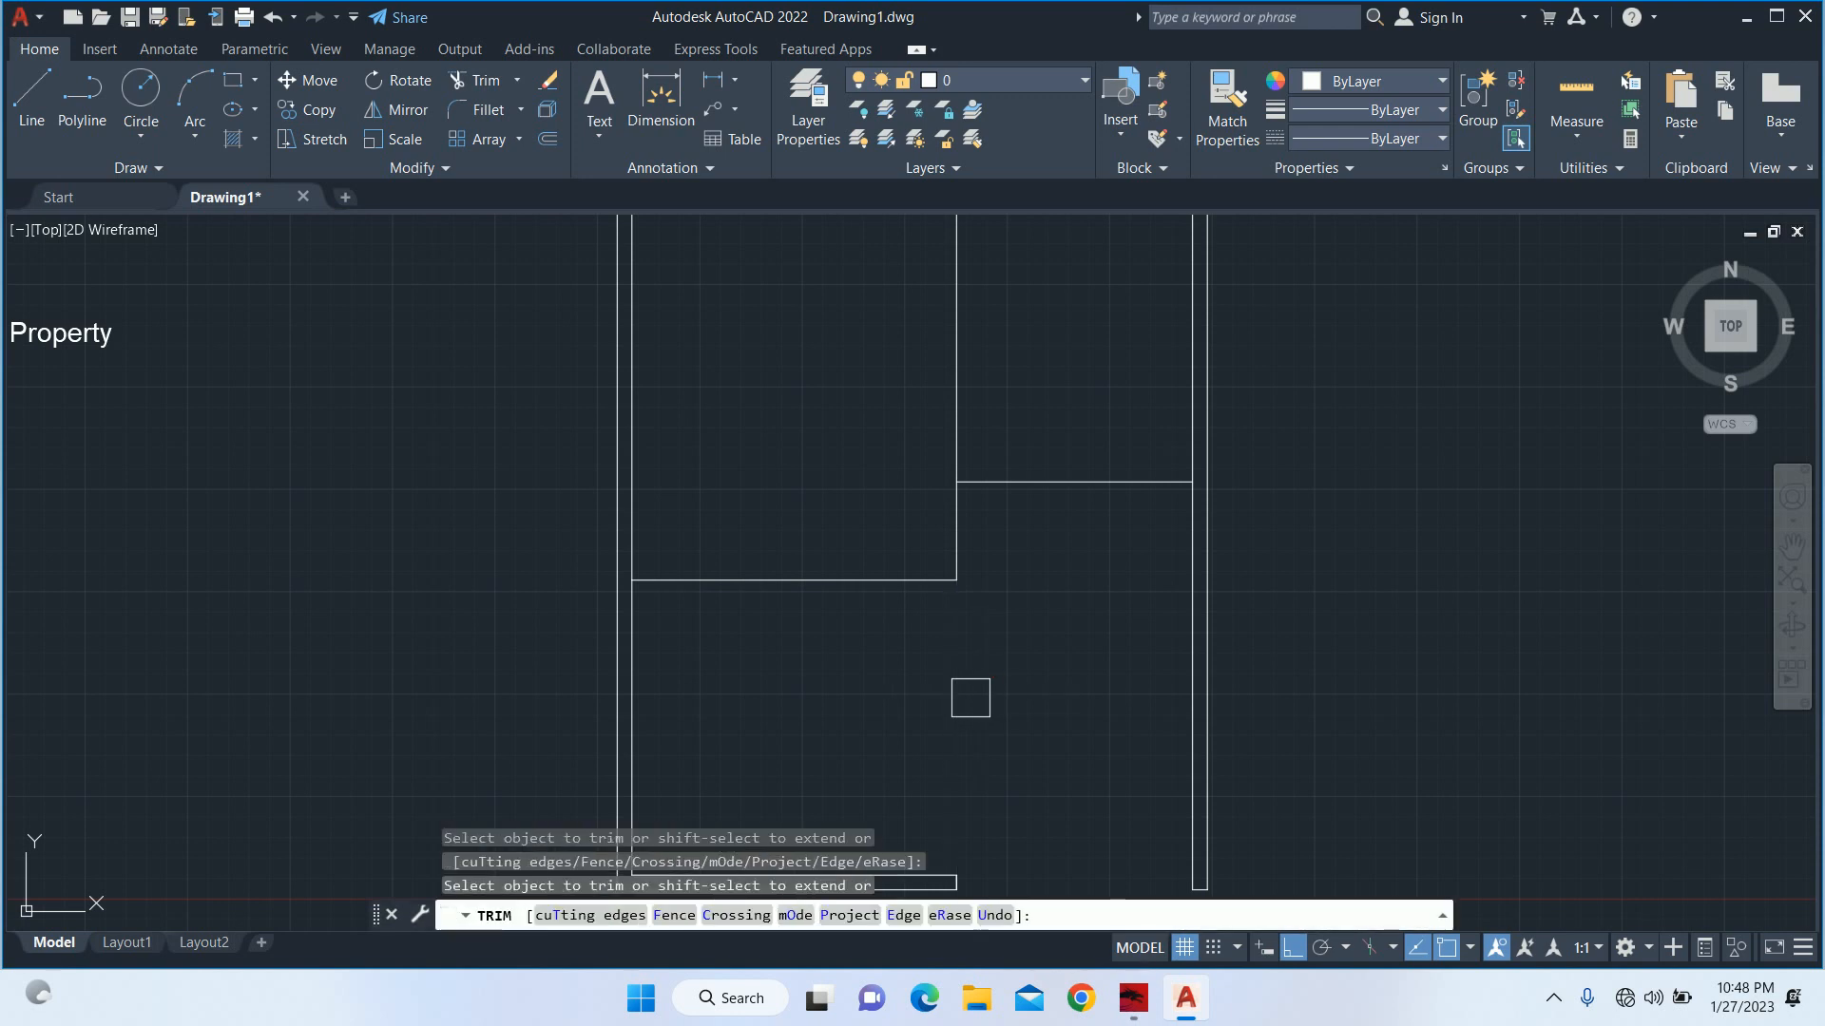
key(Escape)
key(Escape)
key(Escape)
scroll(968, 634, down, 4)
key(Escape)
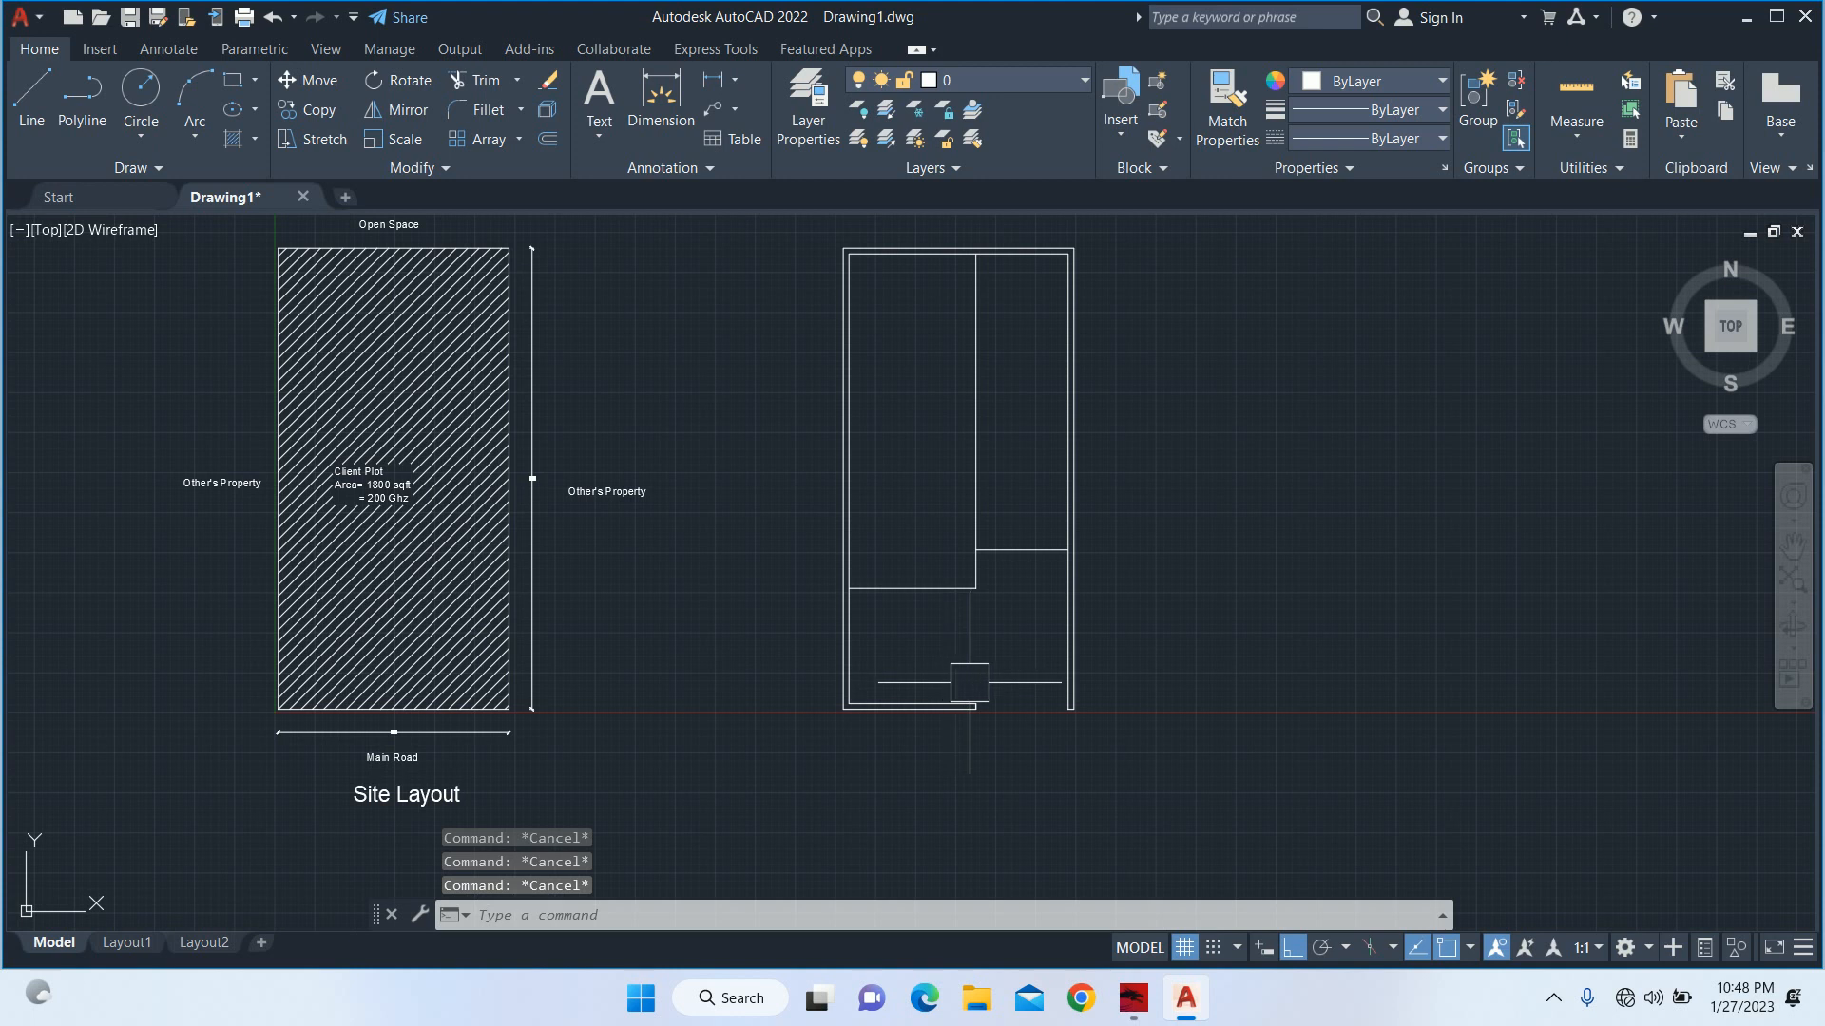
Check the length of the 15' offset line with a linear dimension.
scroll(998, 556, up, 4)
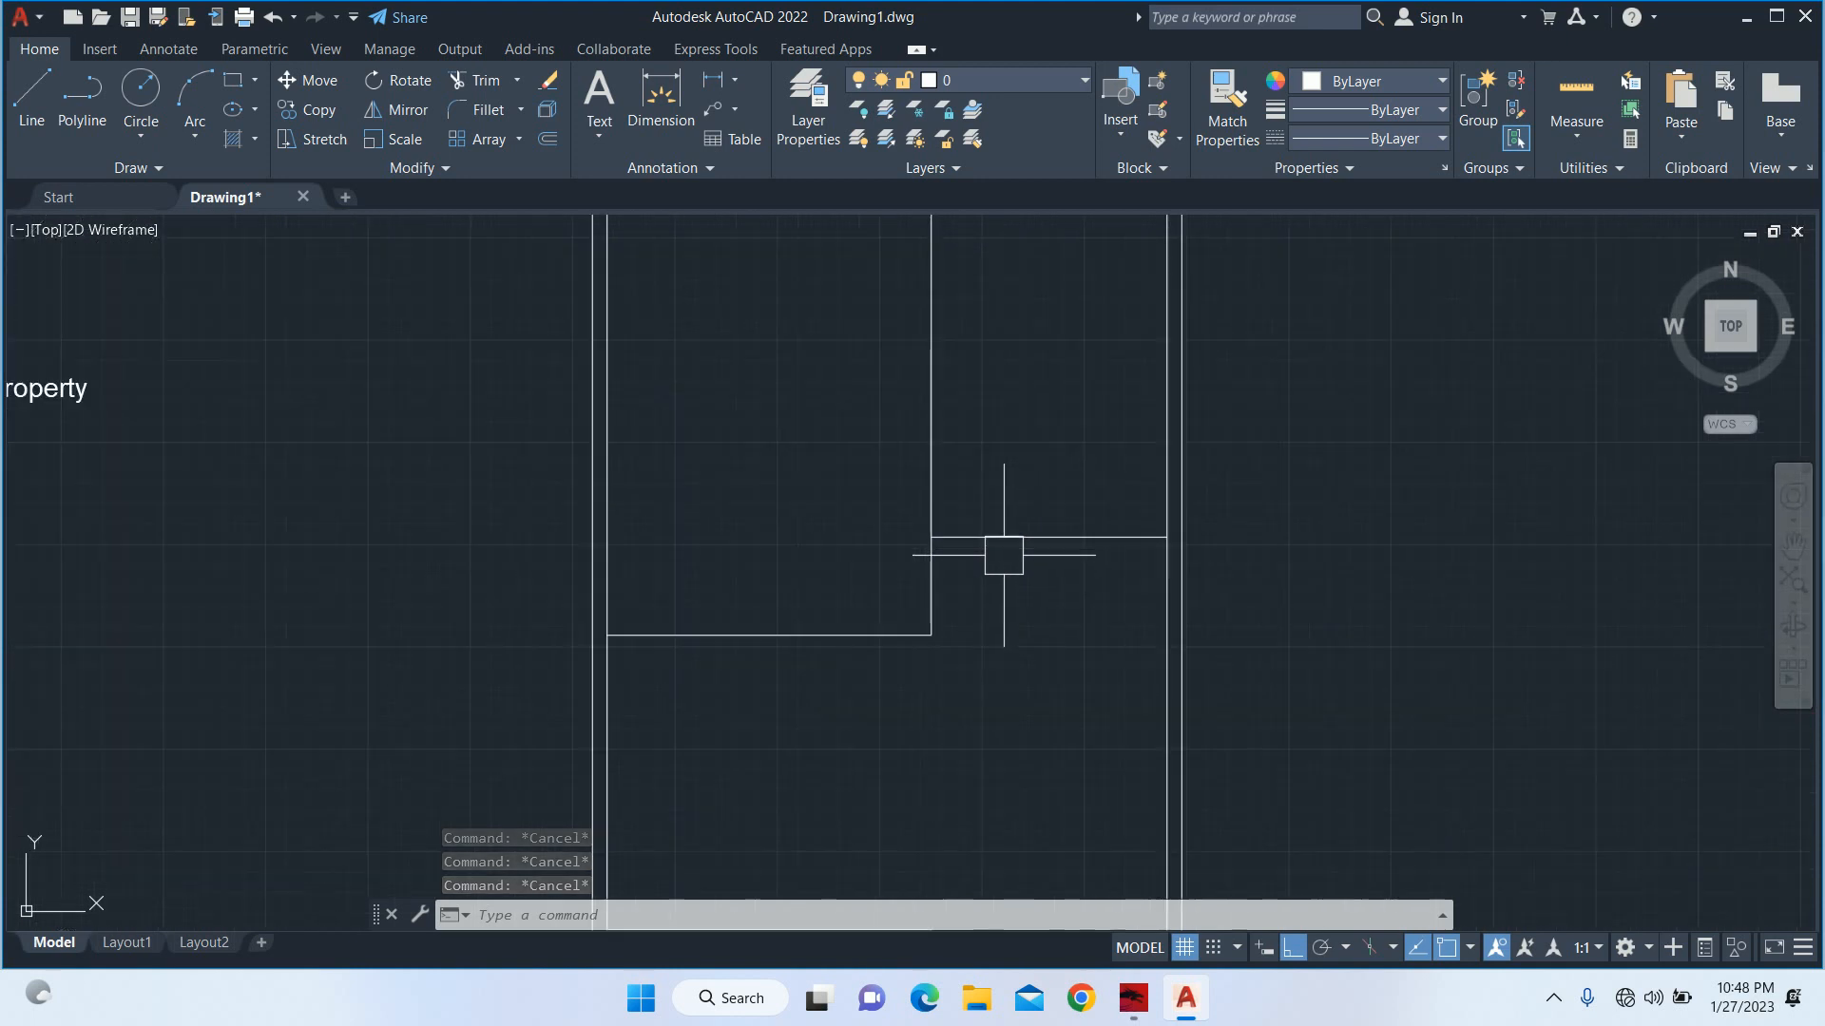
middle_drag(999, 565, 1006, 621)
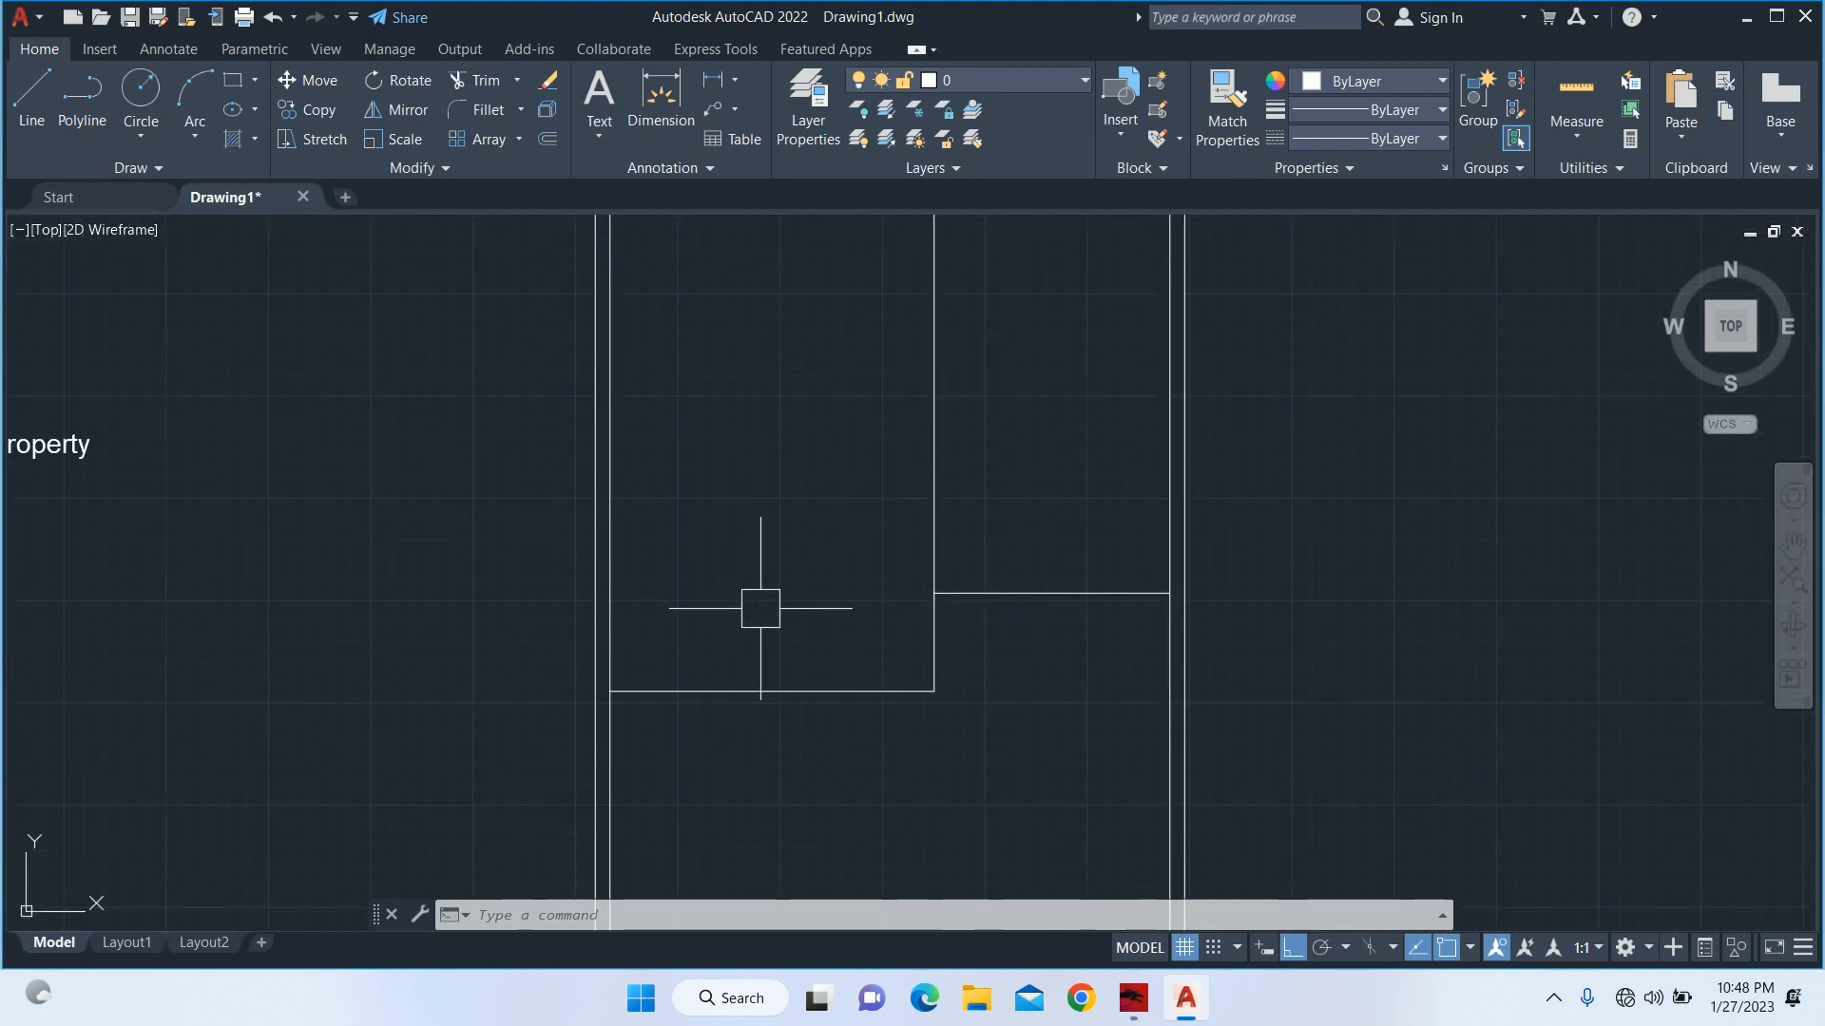
key(Escape)
key(Escape)
key(Escape)
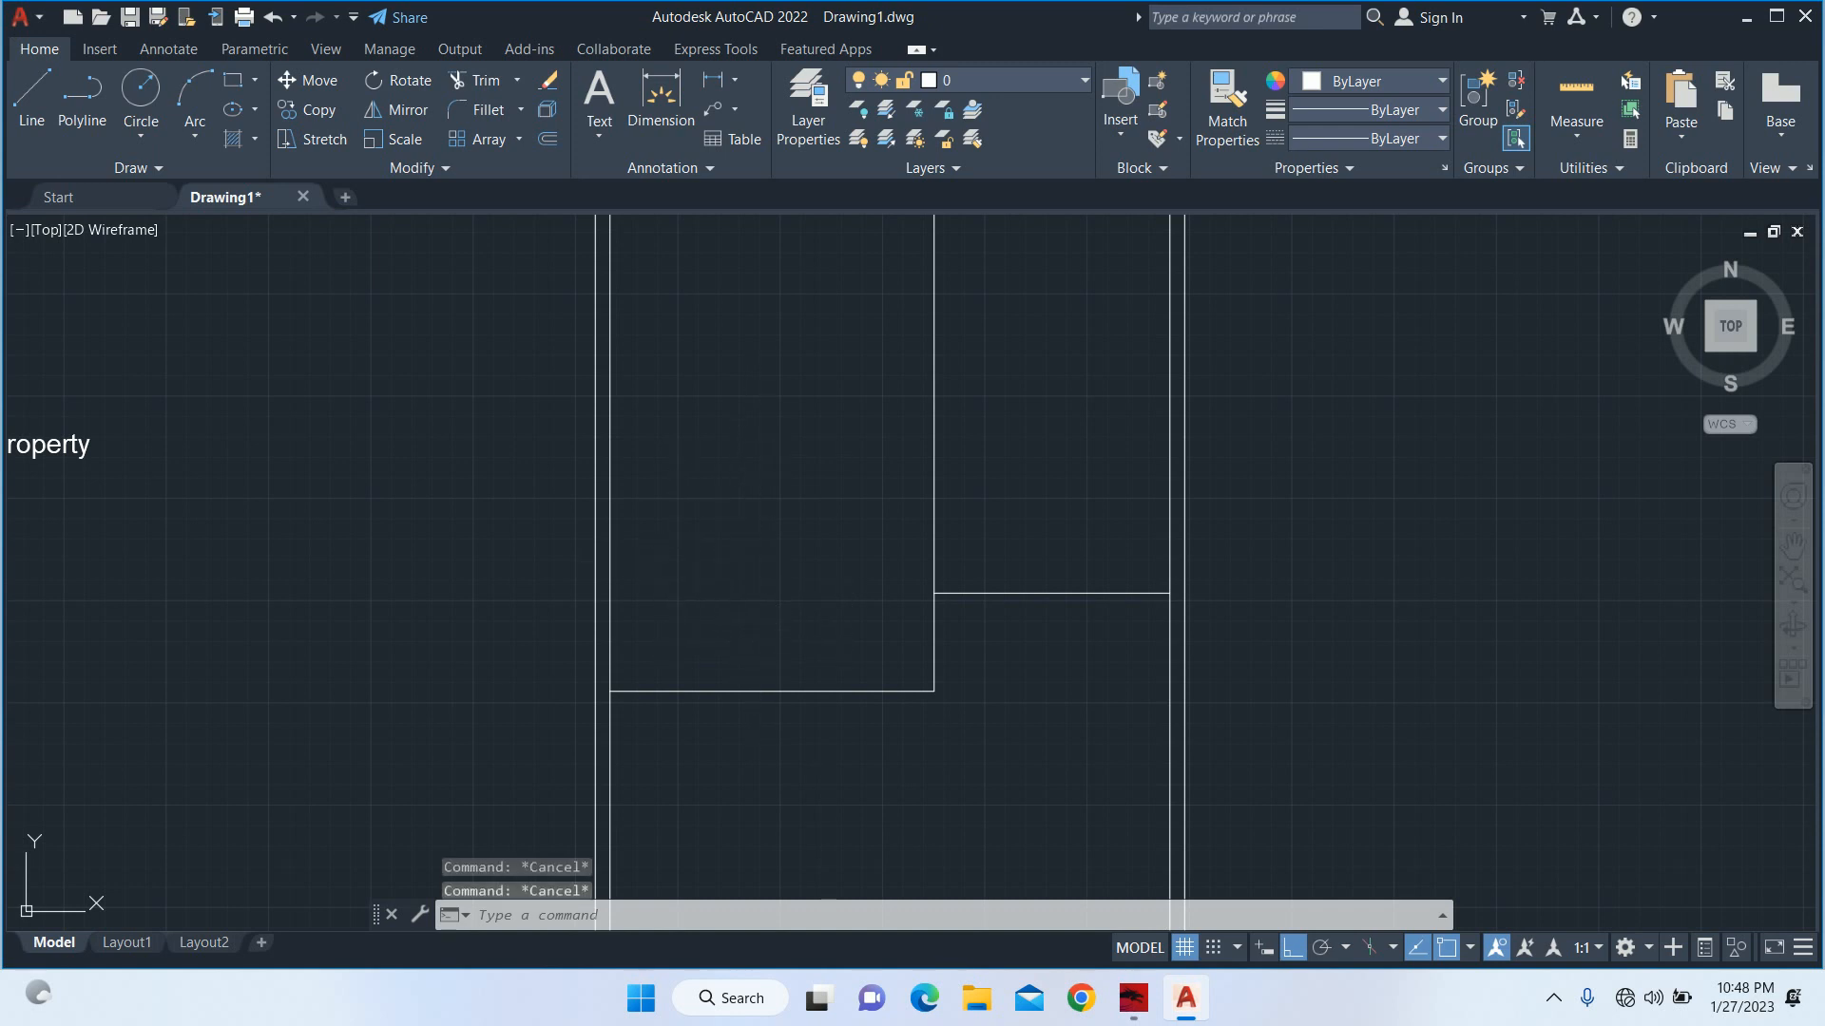
text(dli)
key(Return)
key(Return)
click(806, 691)
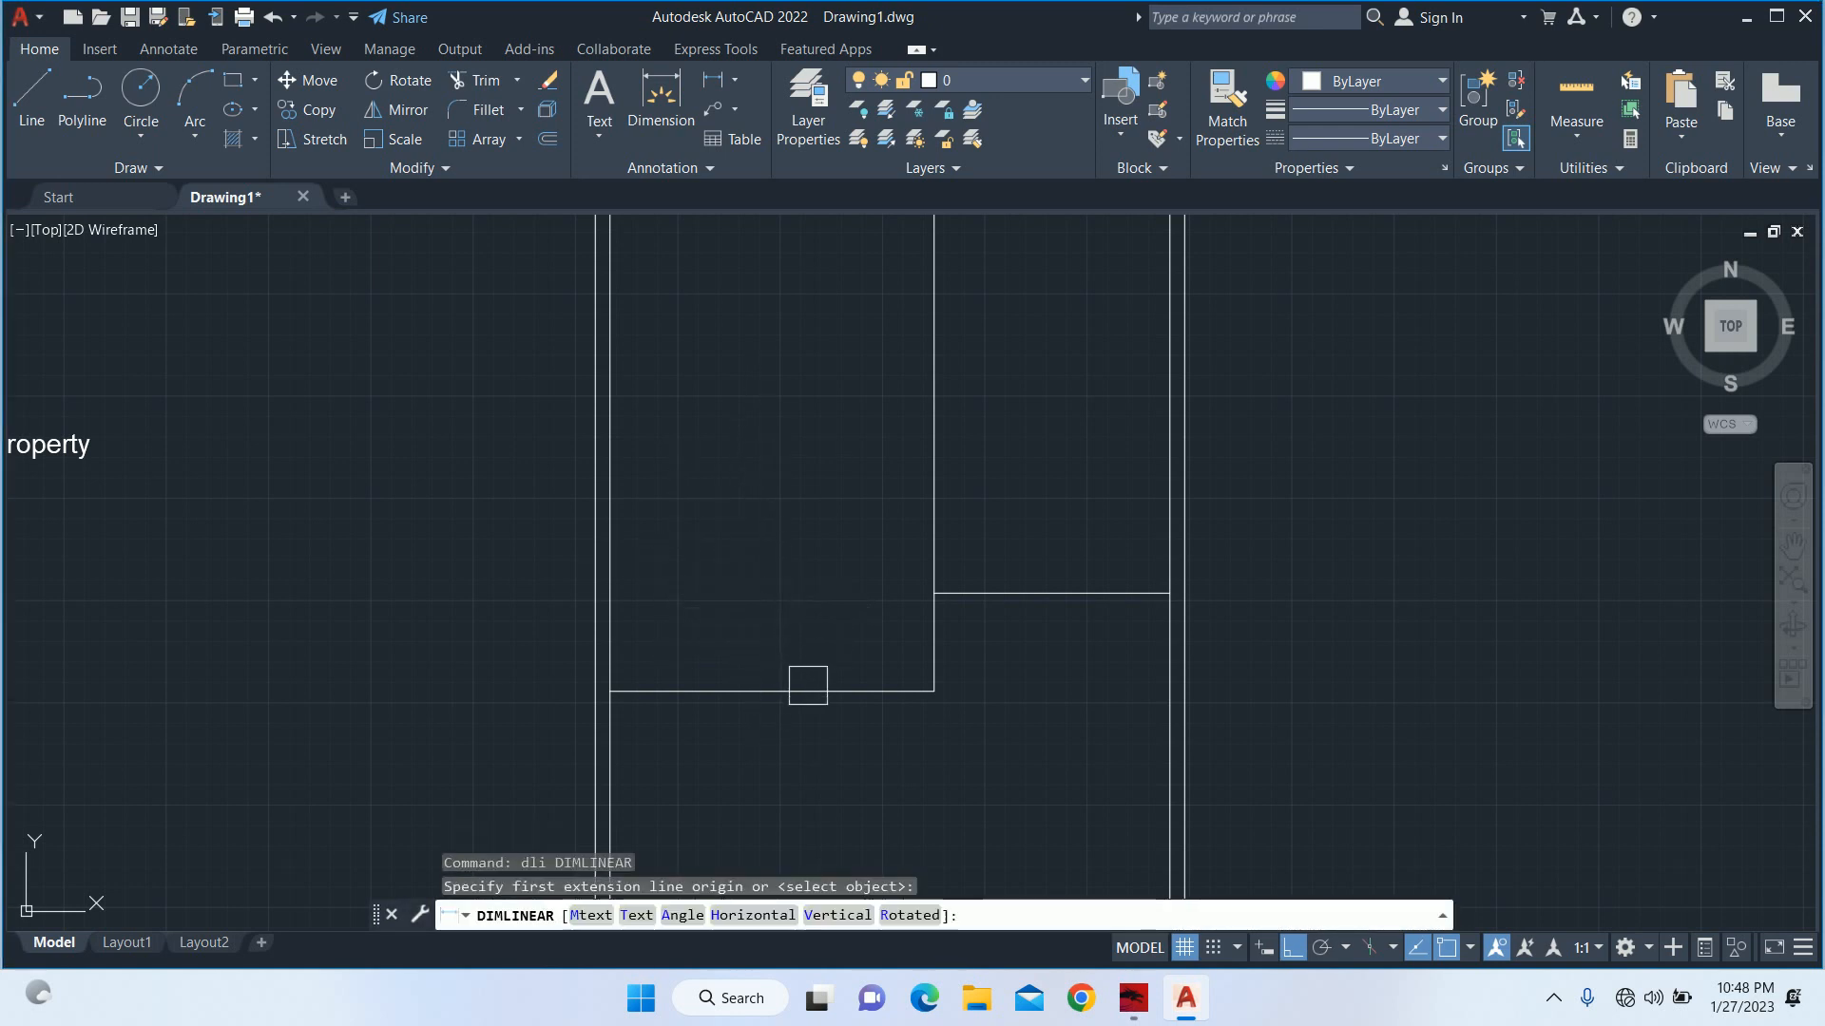
key(Escape)
key(Escape)
key(Escape)
key(Escape)
scroll(803, 651, up, 4)
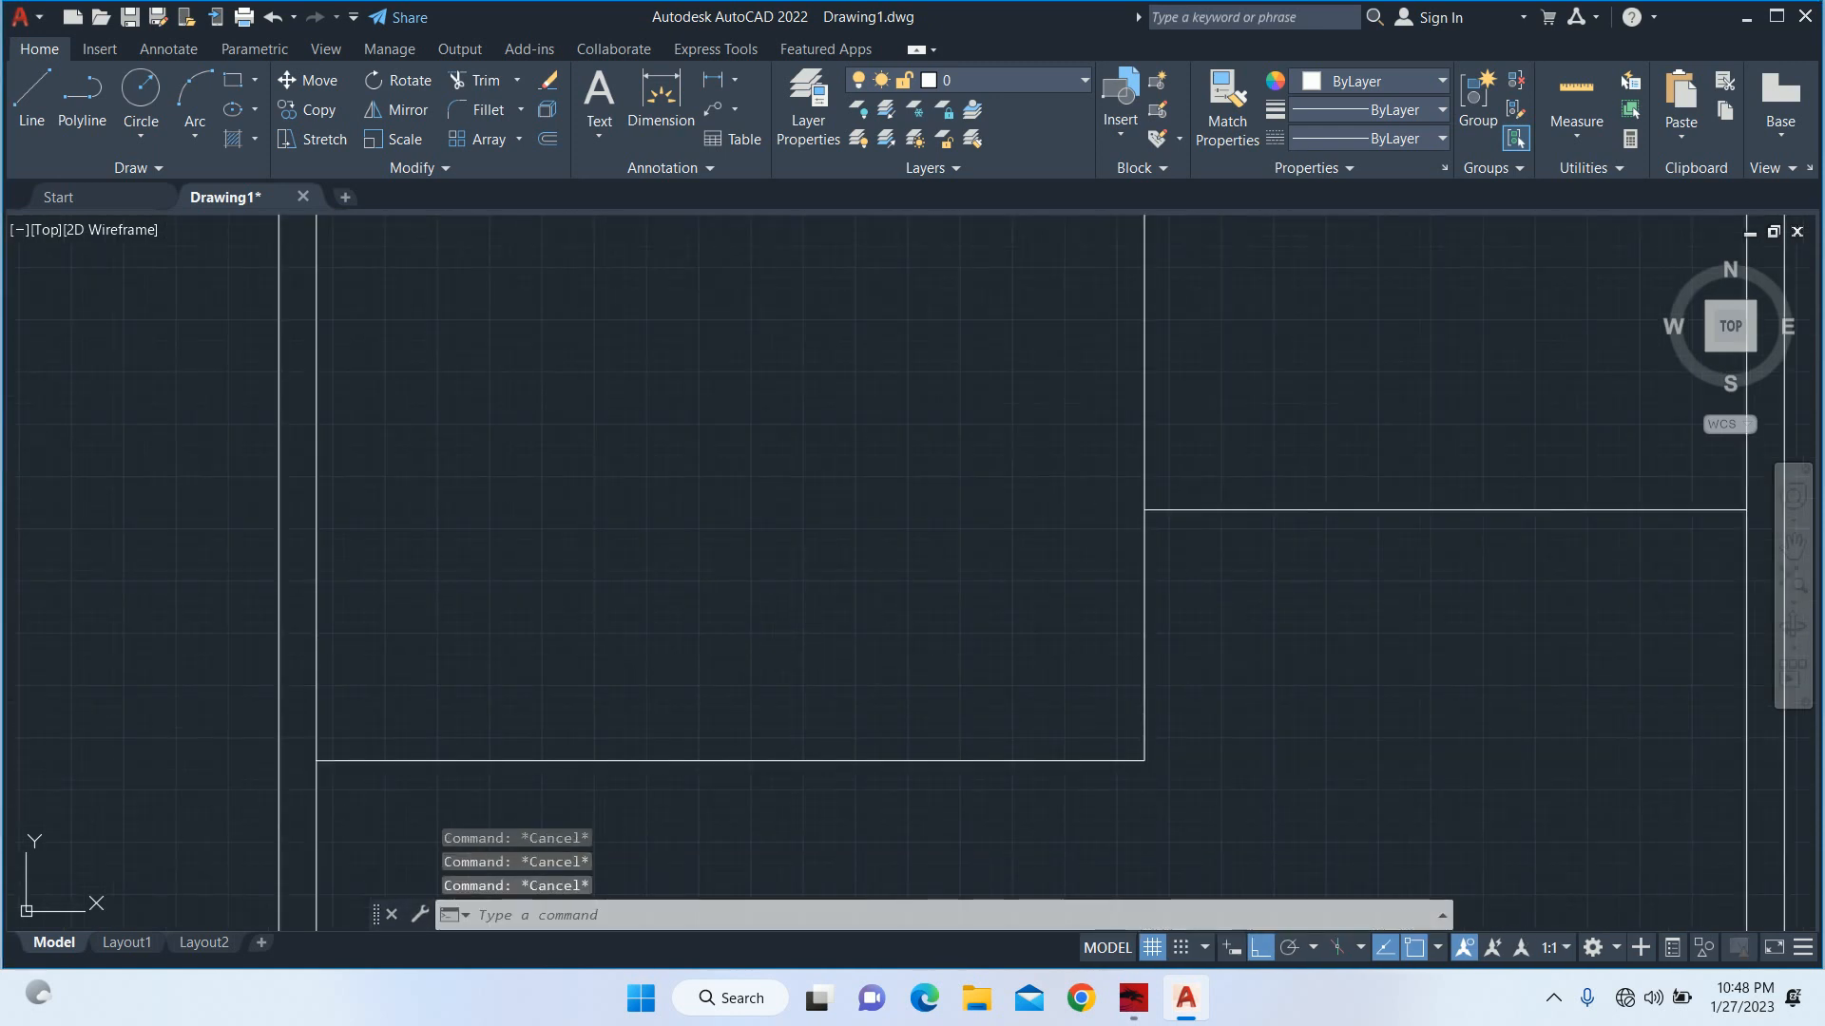
scroll(1043, 666, down, 2)
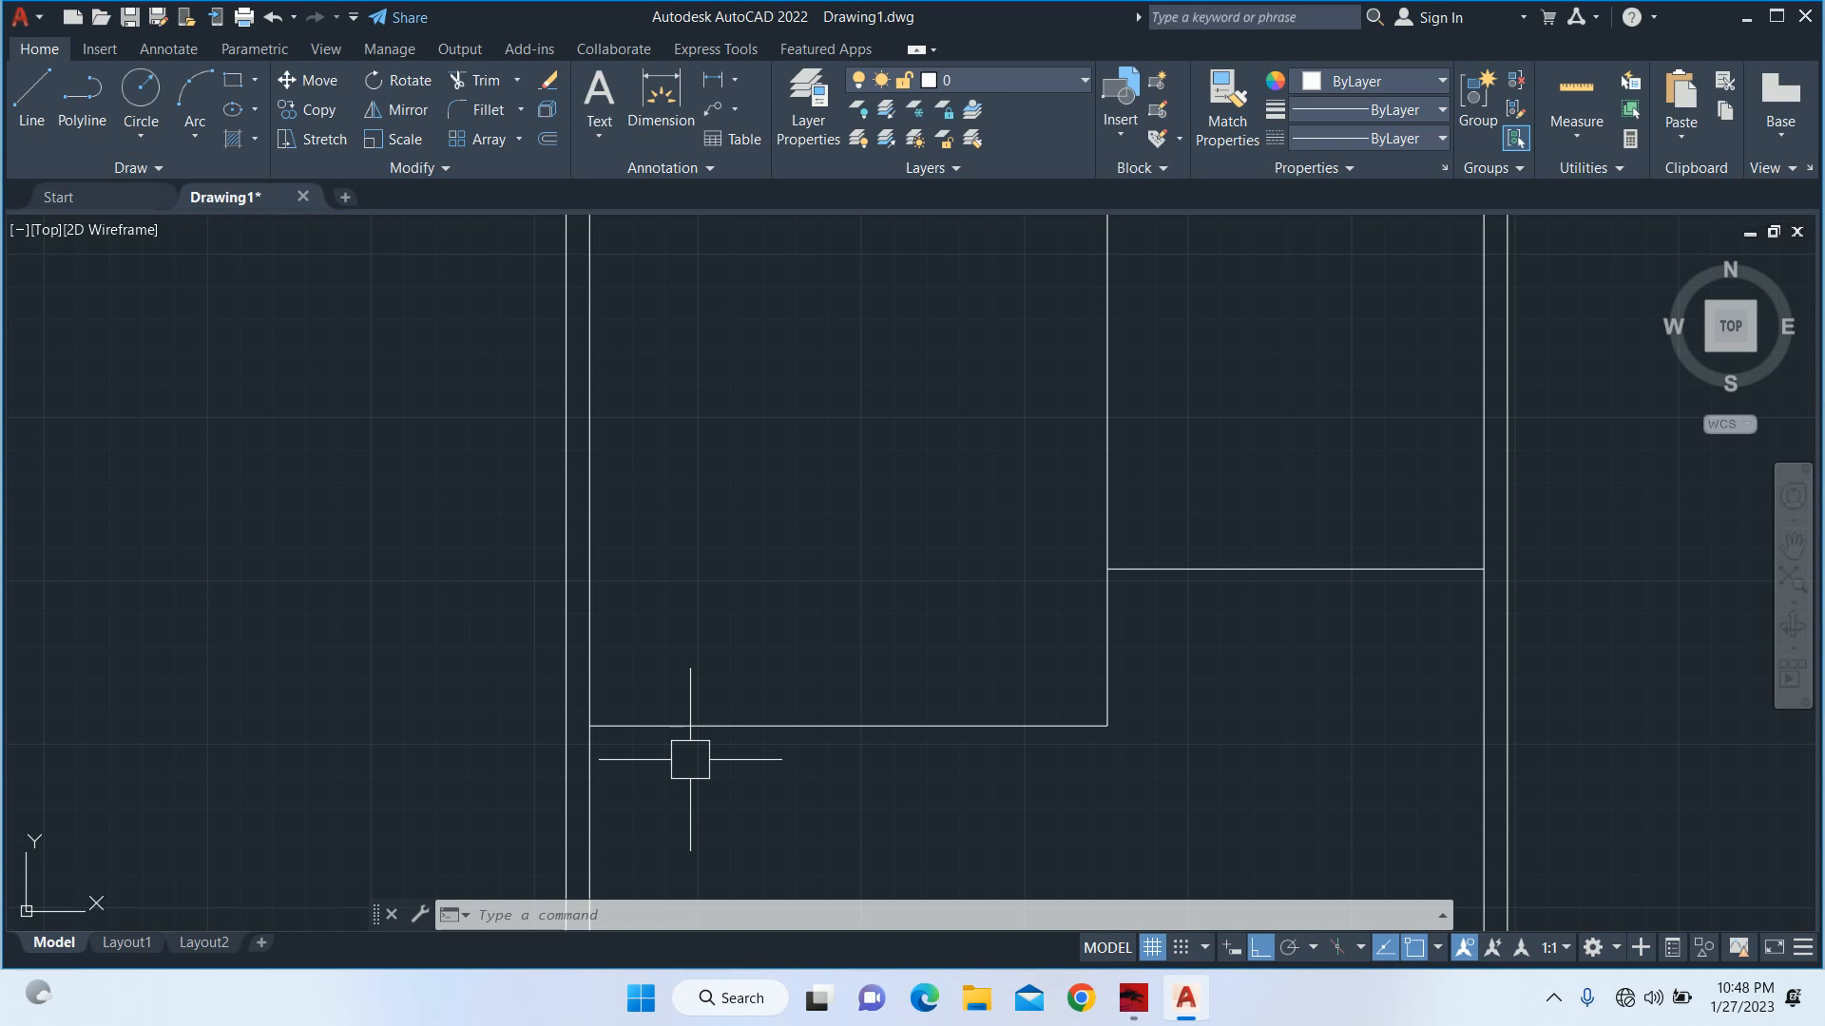
text(o)
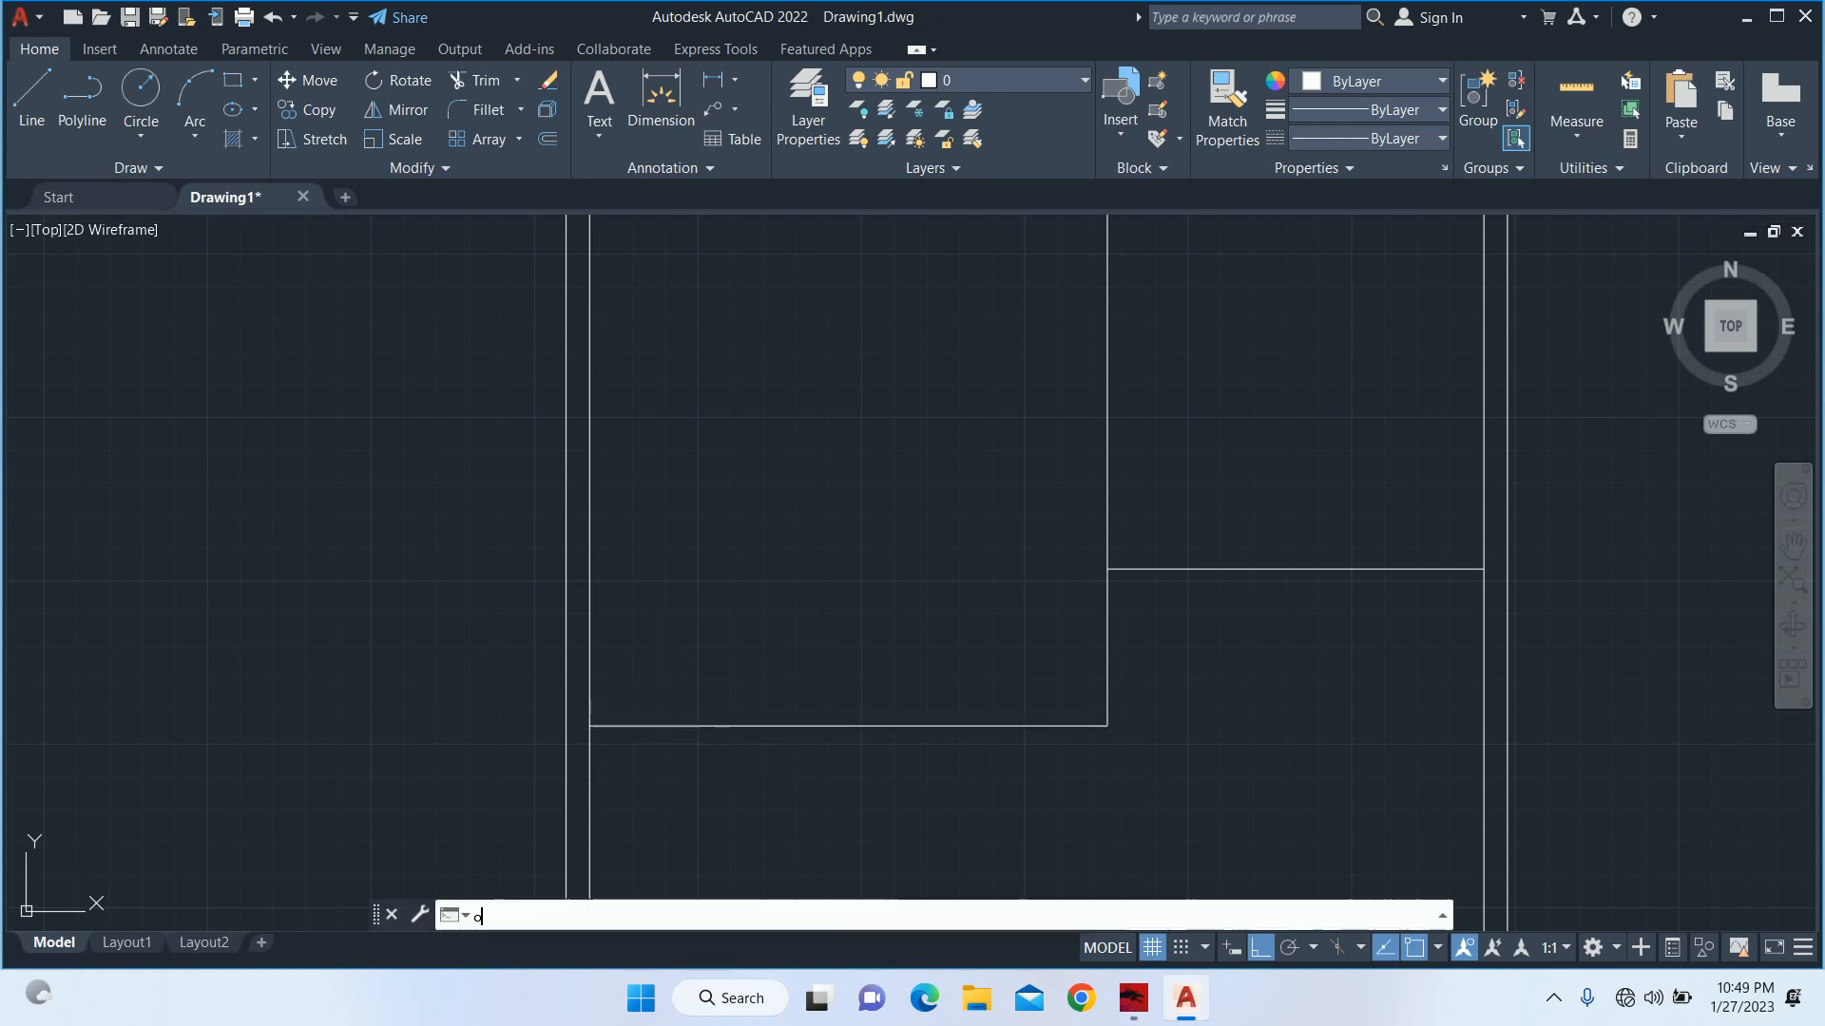
key(space)
text(v)
key(Escape)
key(Escape)
Offset the lower horizontal line between the left wall and the long vertical line 15' upward.
text(o)
key(Return)
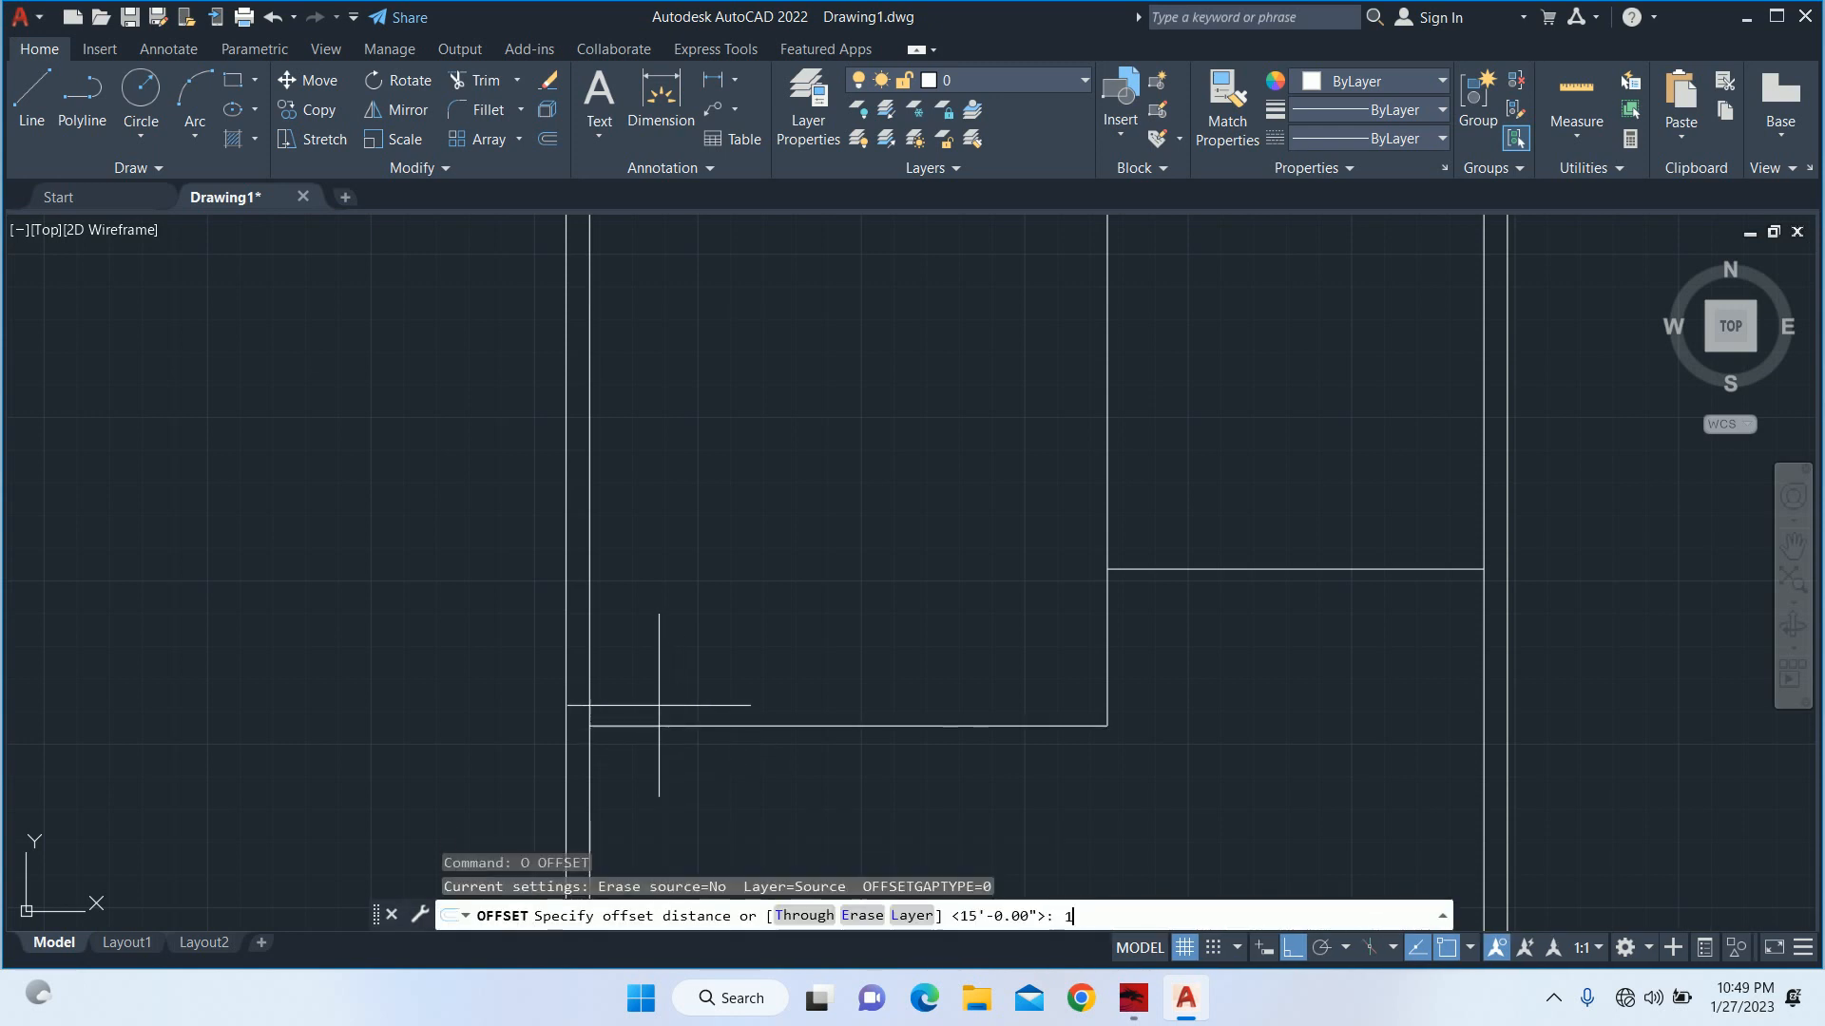
text(15')
key(Return)
click(702, 719)
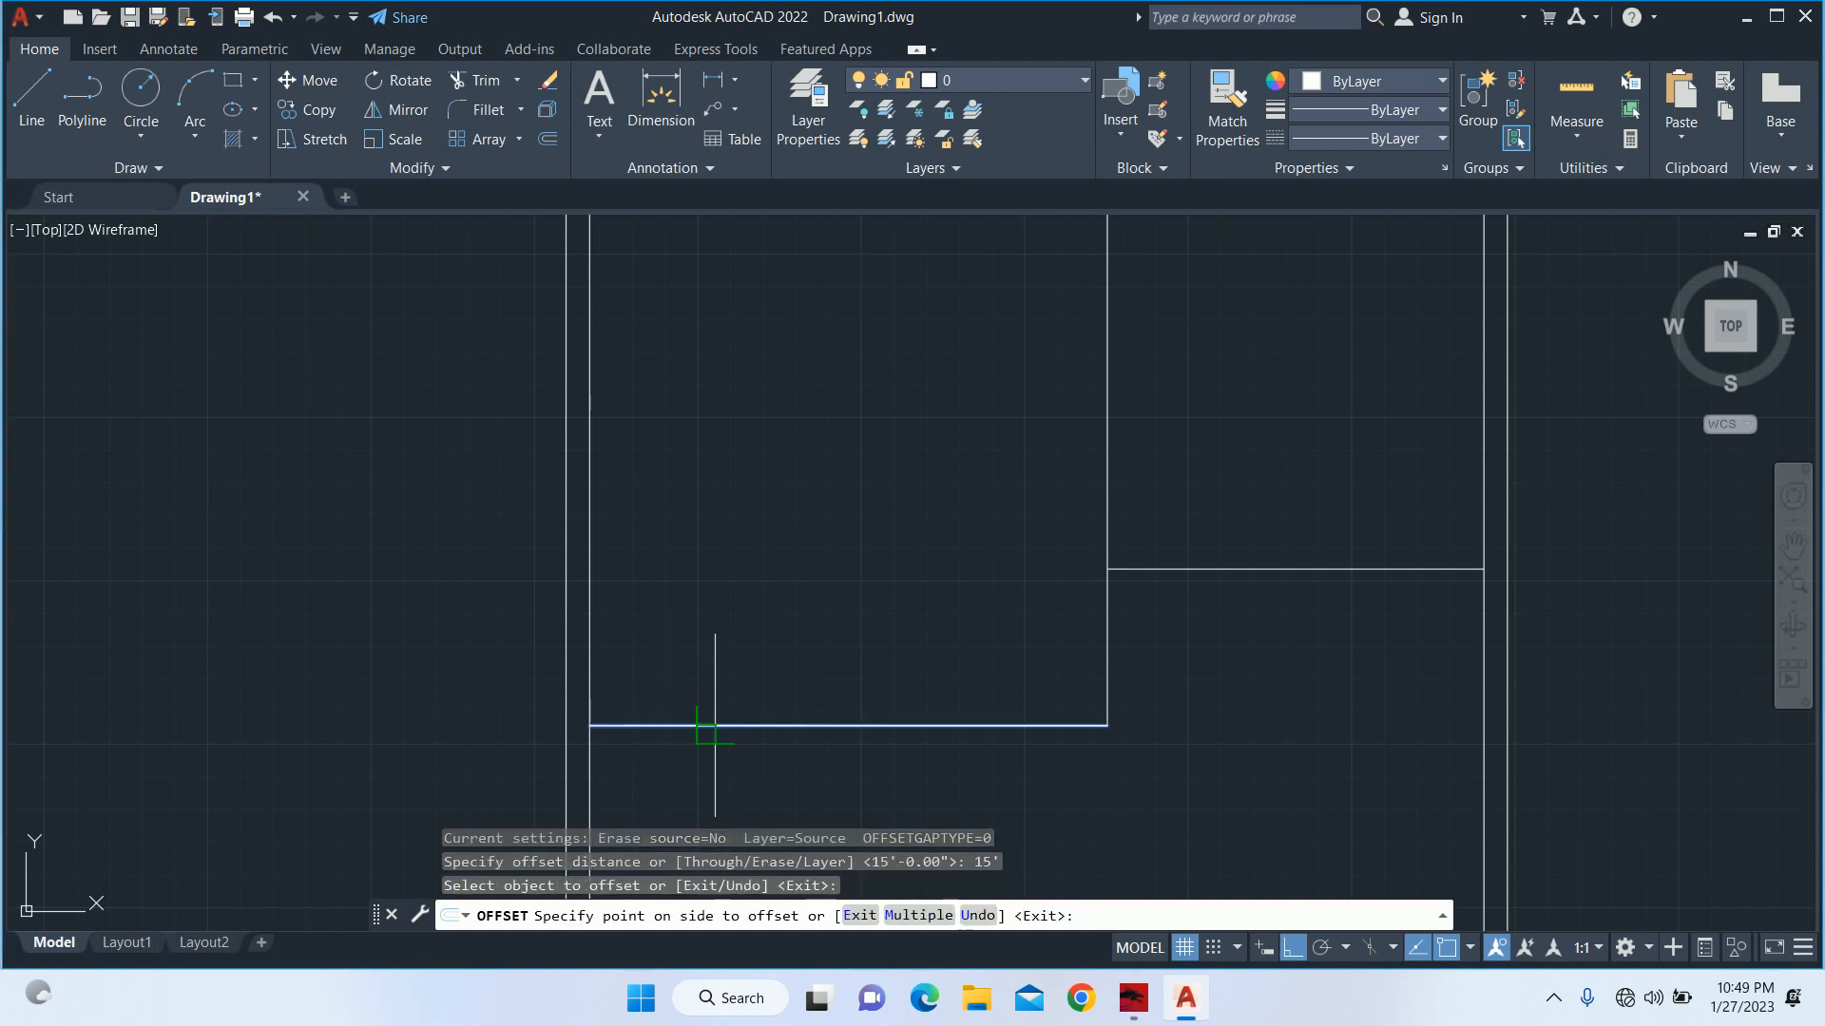
click(727, 627)
key(Escape)
scroll(755, 576, down, 2)
scroll(756, 576, up, 2)
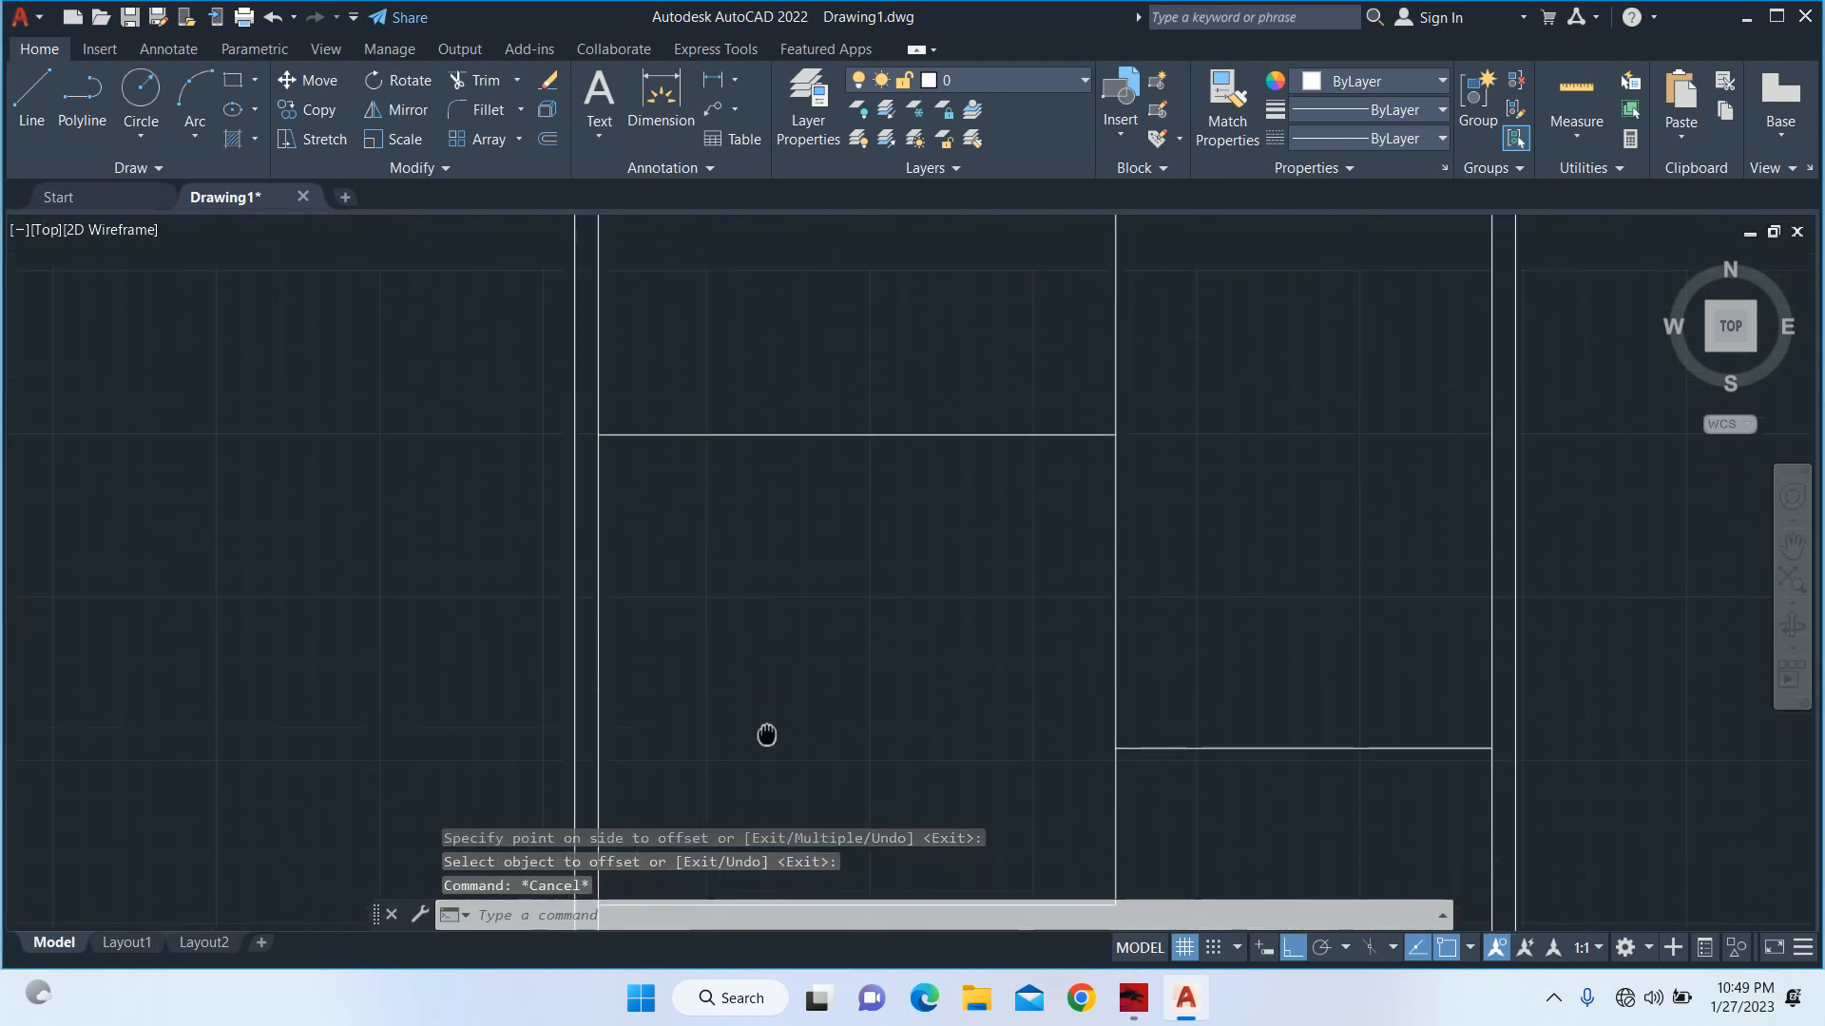
Extend the new horizontal line to the right wall and trim away the vertical line above it.
text(ex)
key(Return)
key(Return)
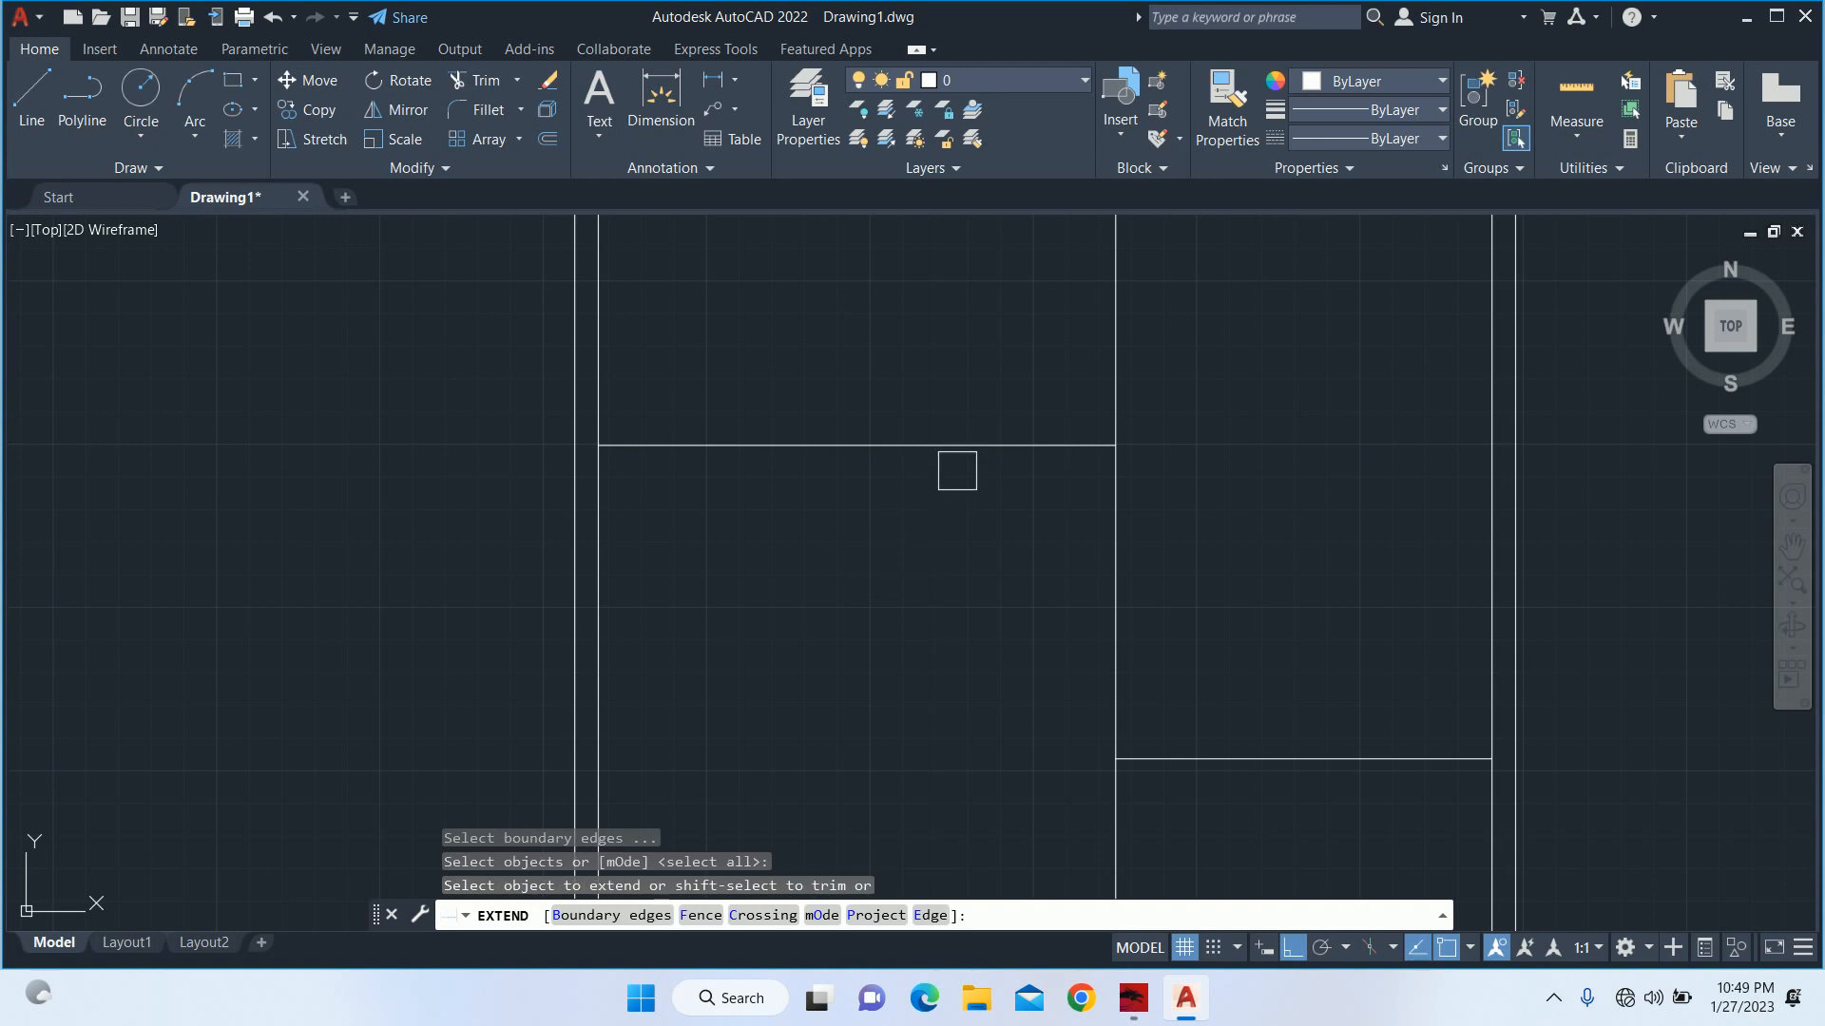
click(966, 447)
middle_drag(965, 447, 893, 647)
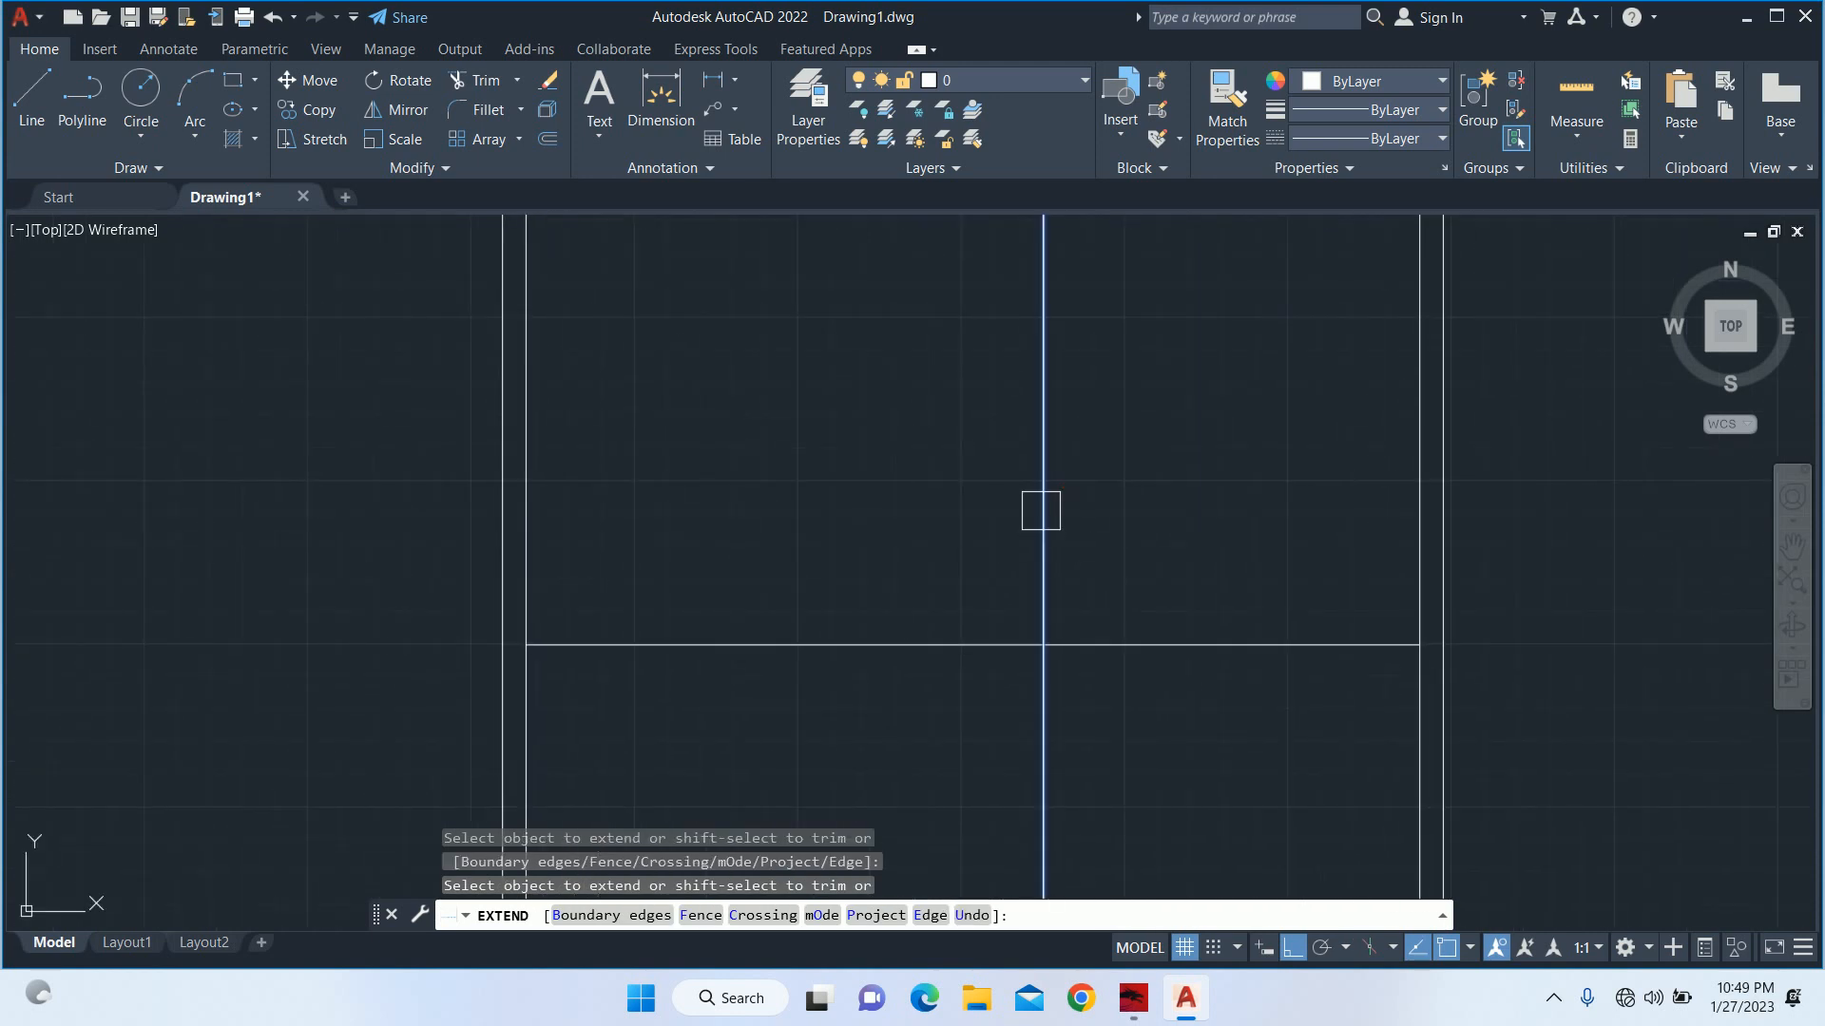
shift+click(1041, 513)
scroll(925, 529, down, 3)
middle_drag(924, 529, 878, 566)
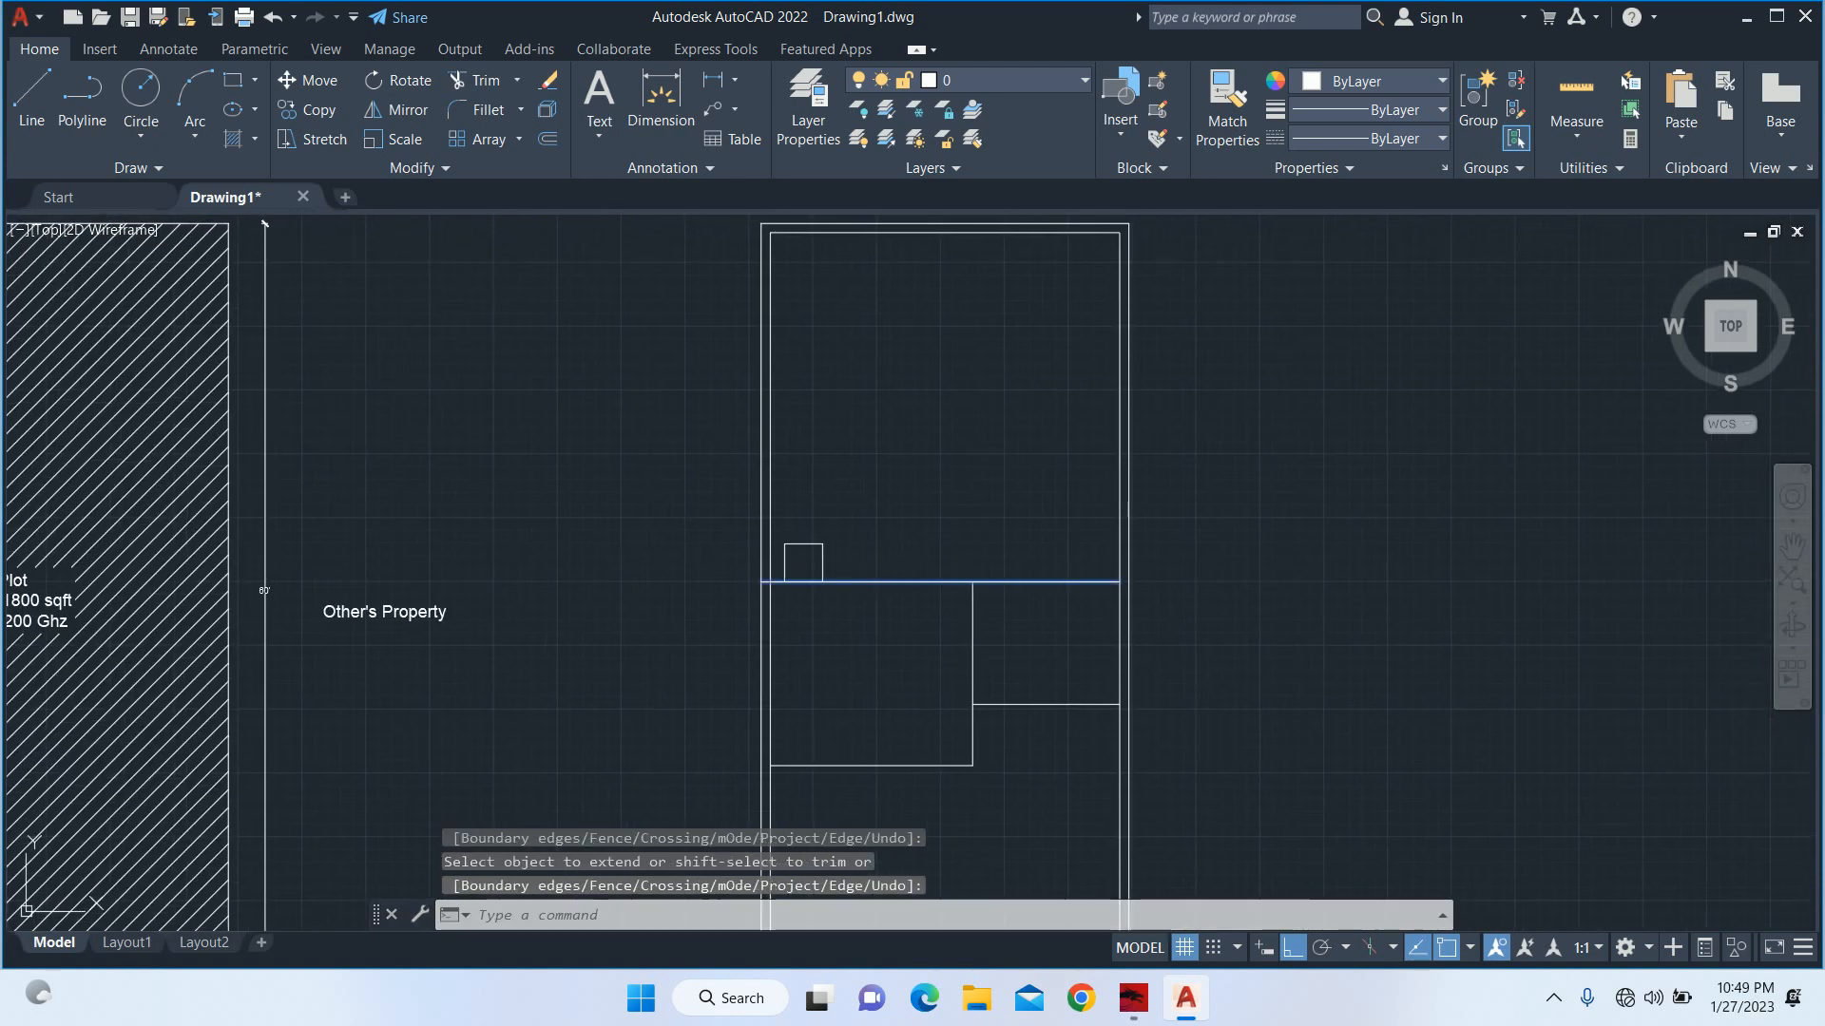
key(Escape)
key(Escape)
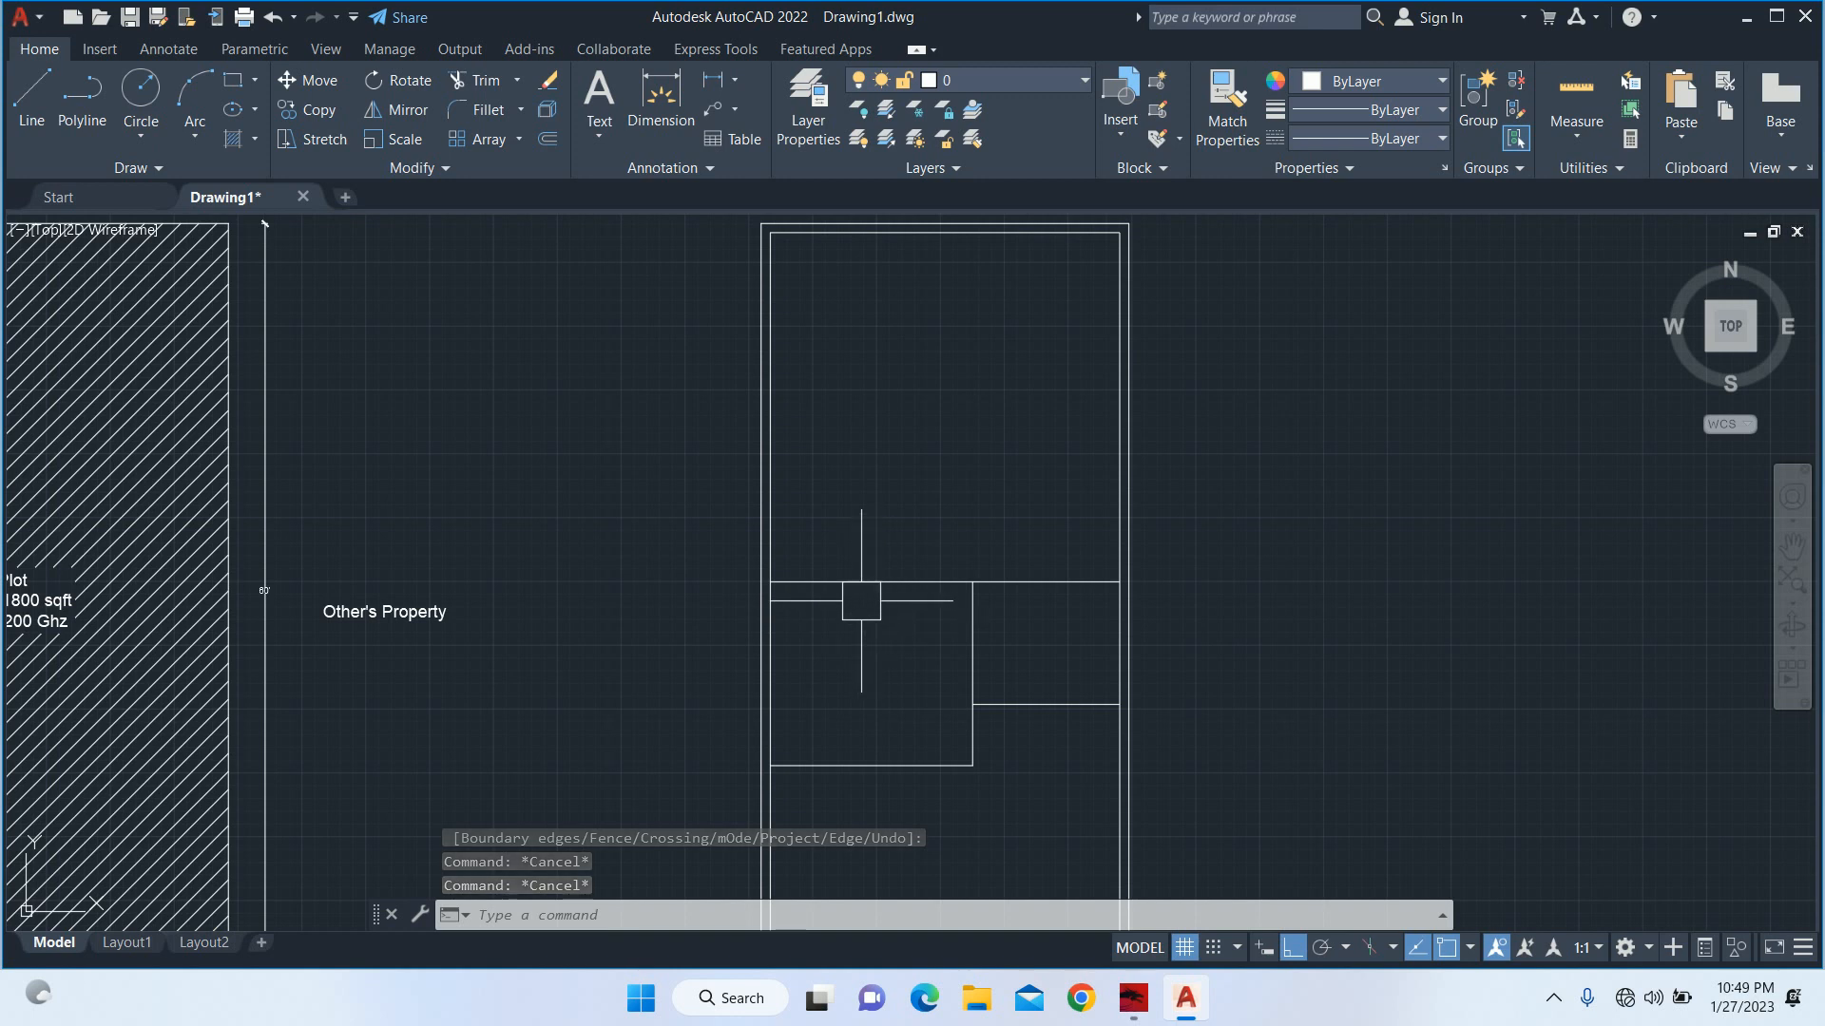
Offset the vertical partition line 5' toward the right wall.
middle_drag(1043, 654, 987, 584)
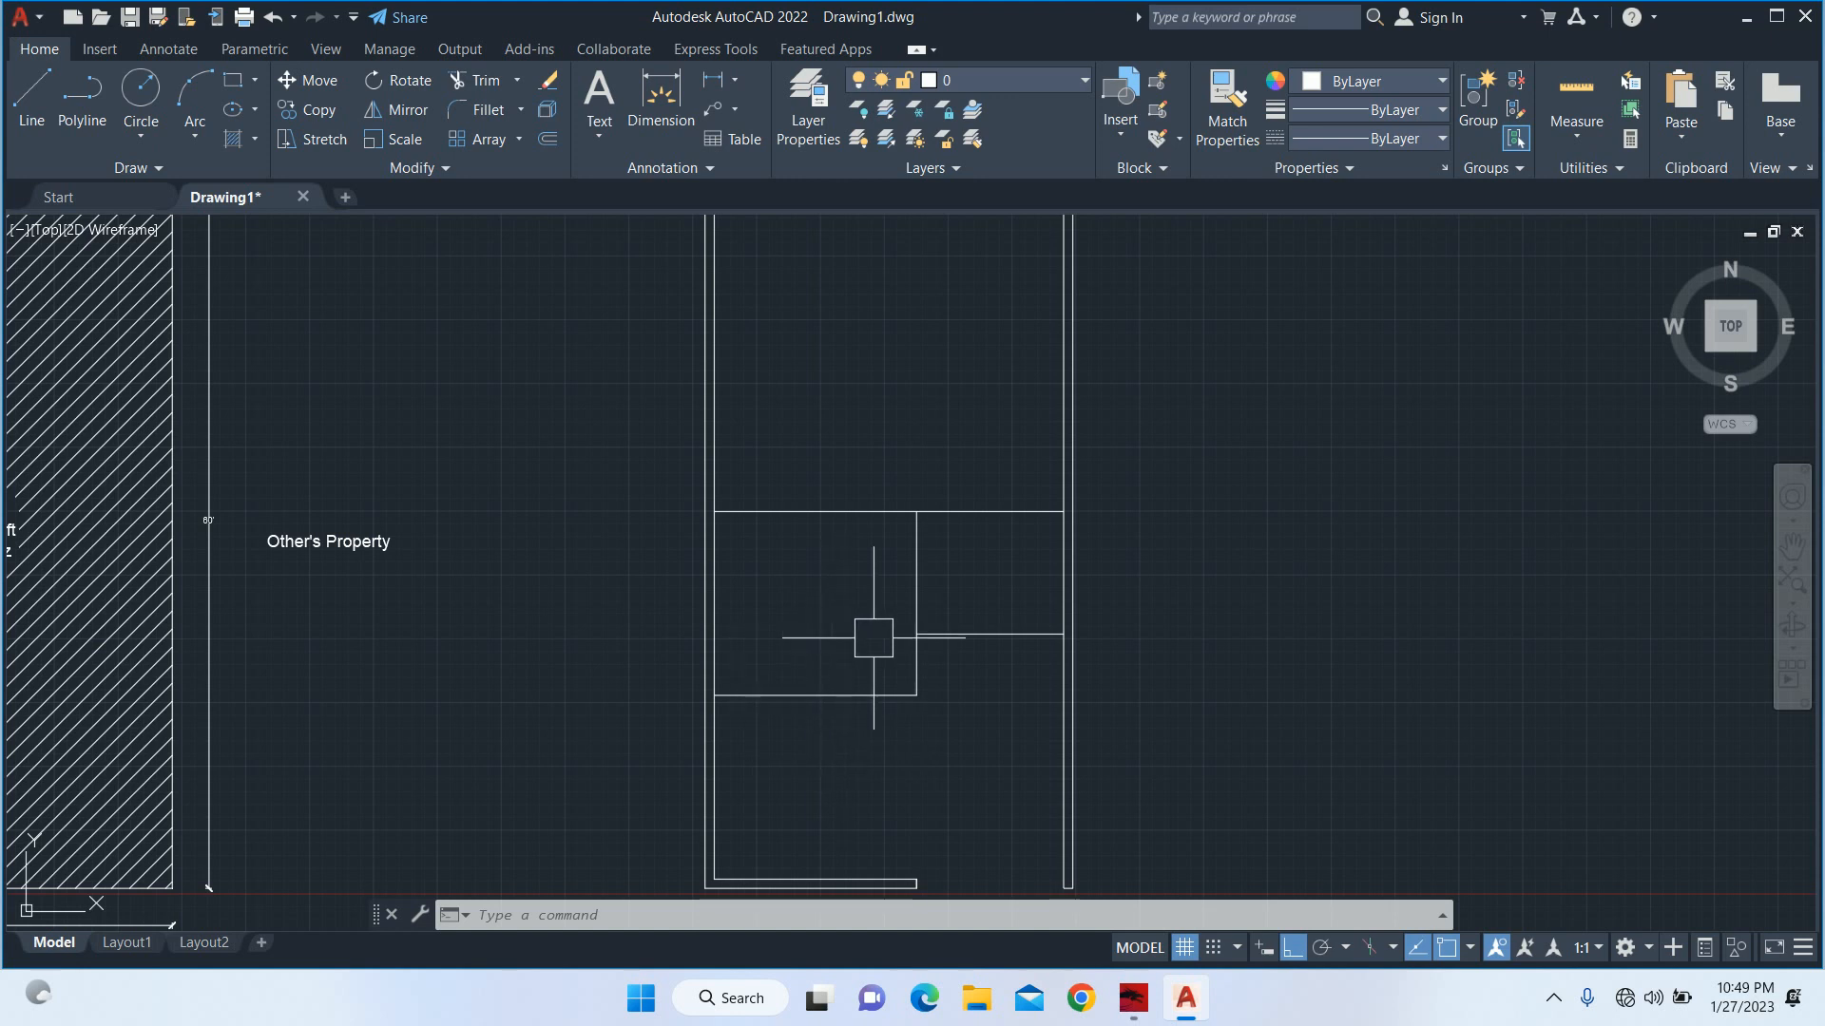
middle_drag(965, 652, 967, 729)
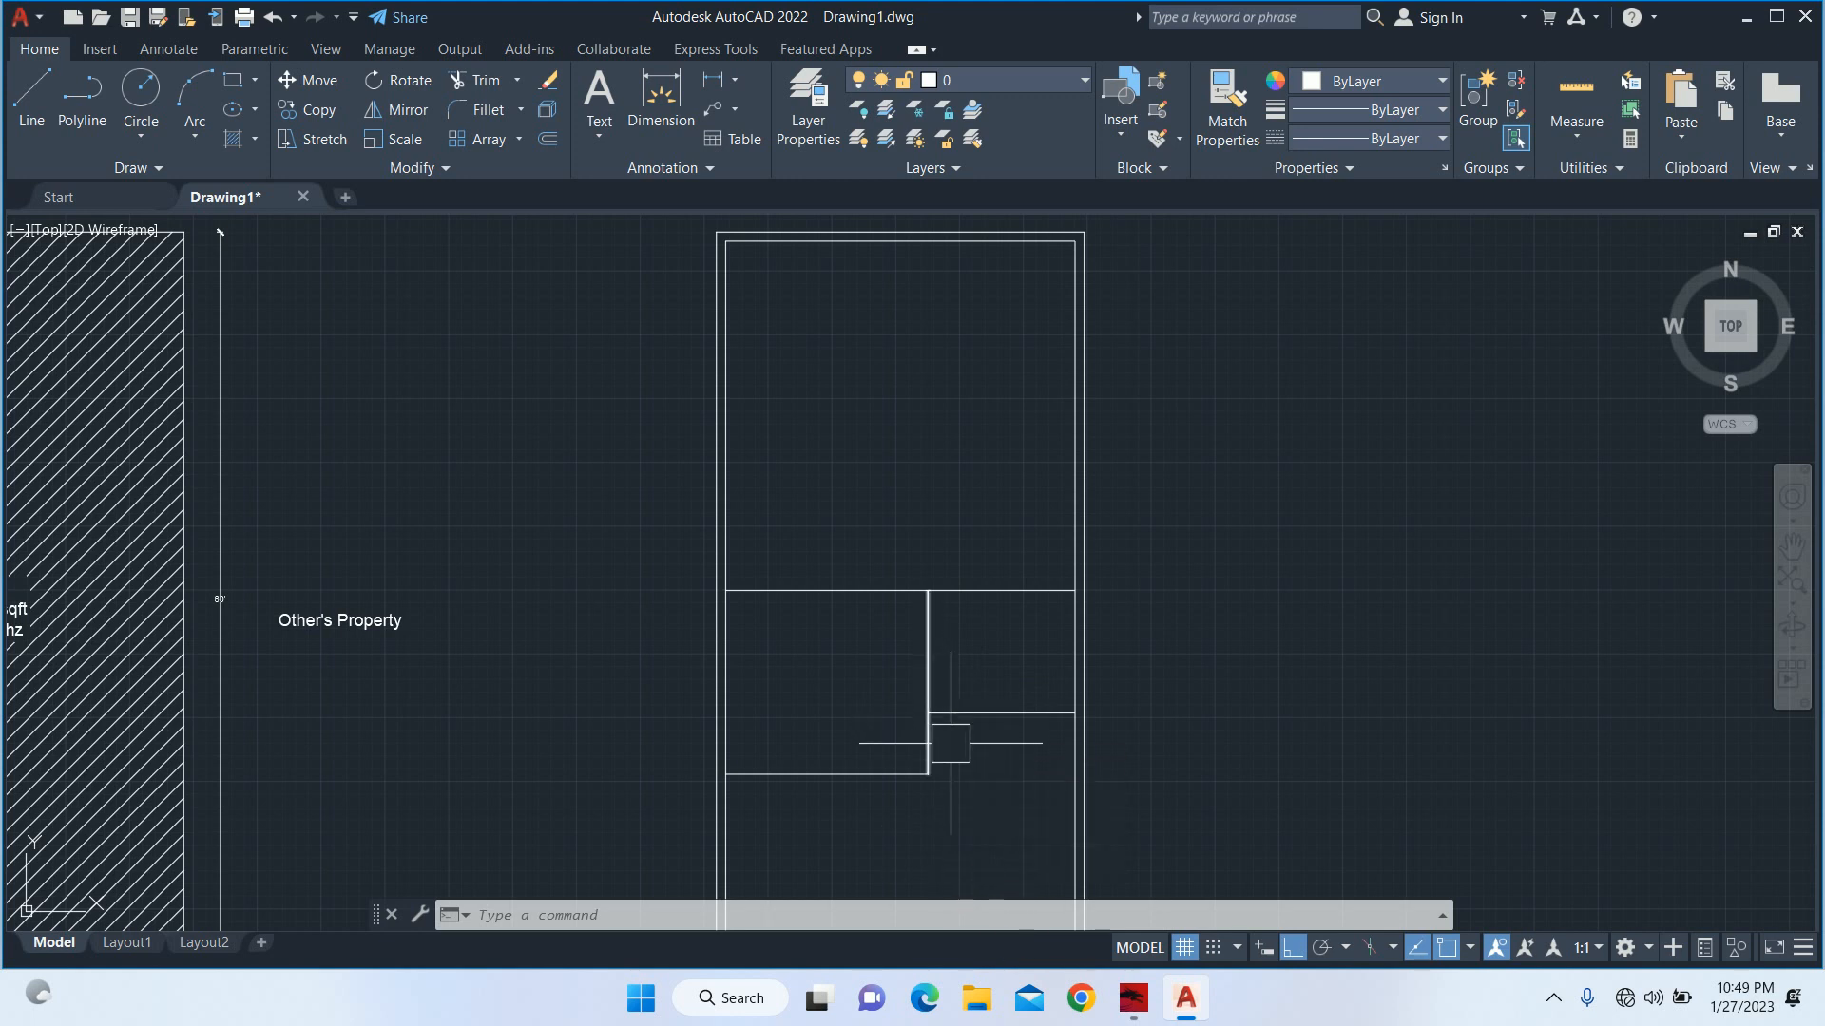
scroll(1004, 686, up, 2)
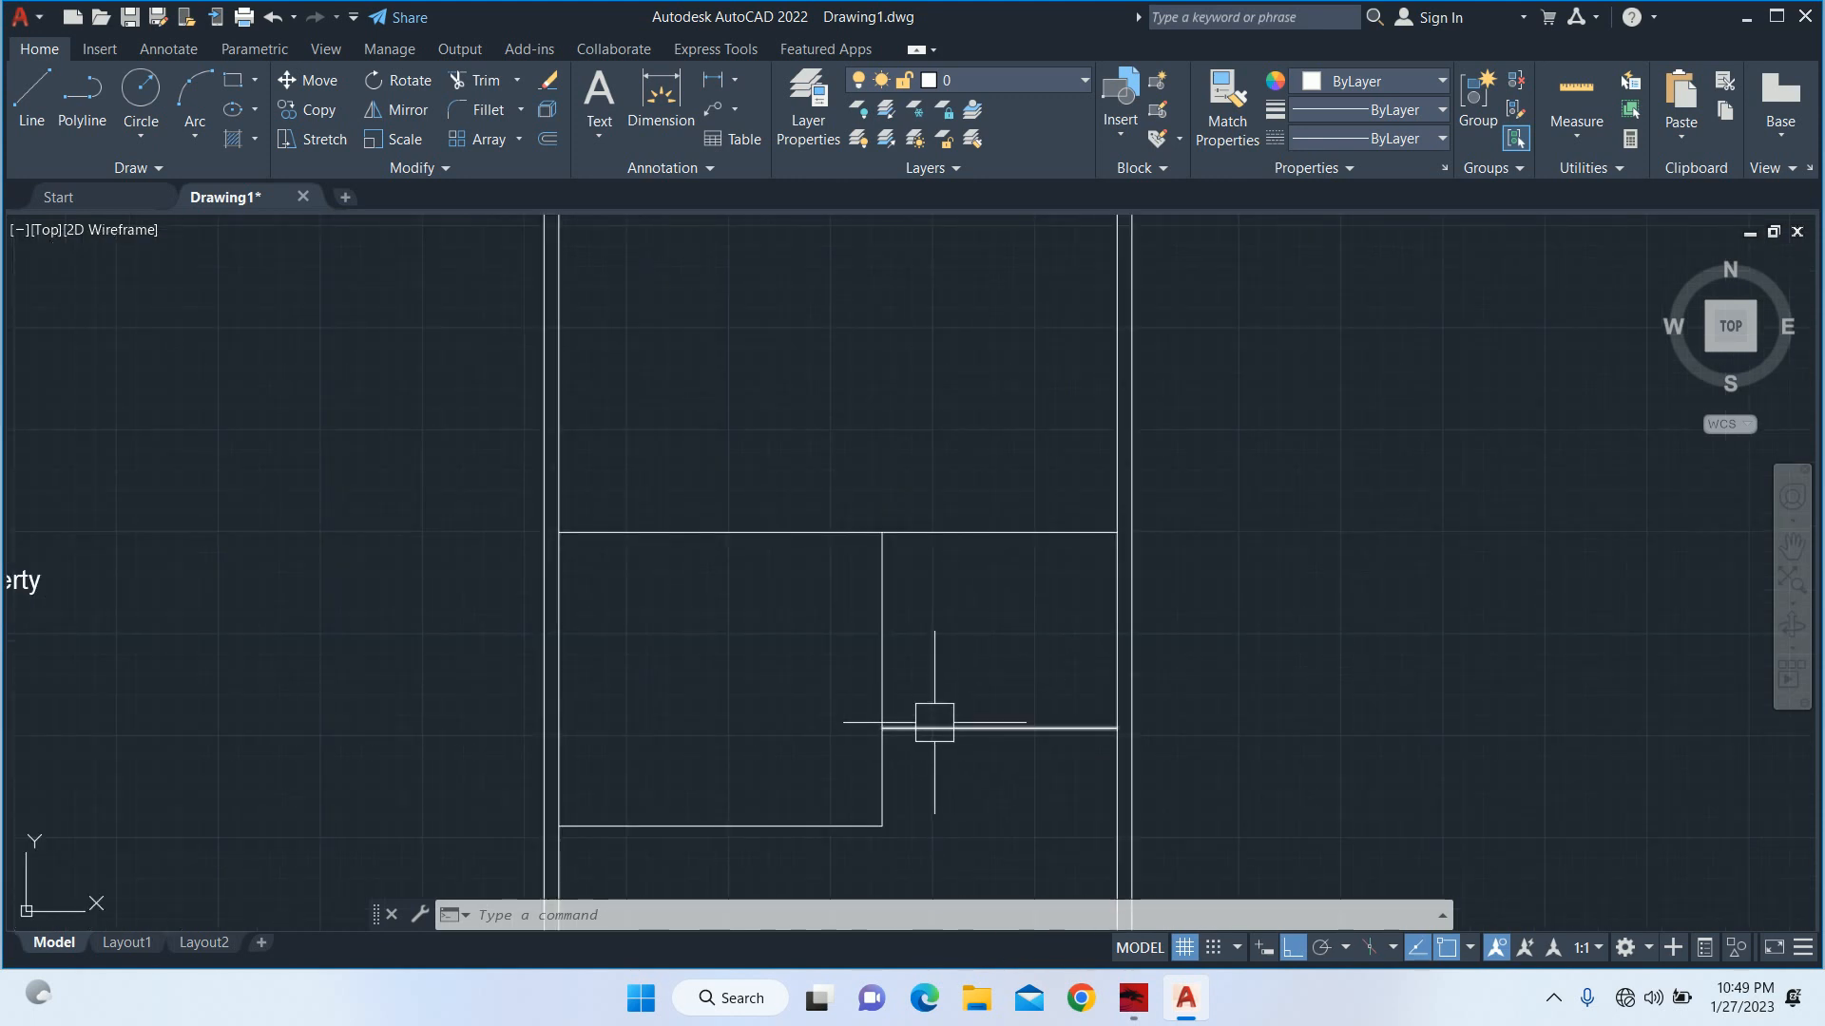
text(o)
key(Return)
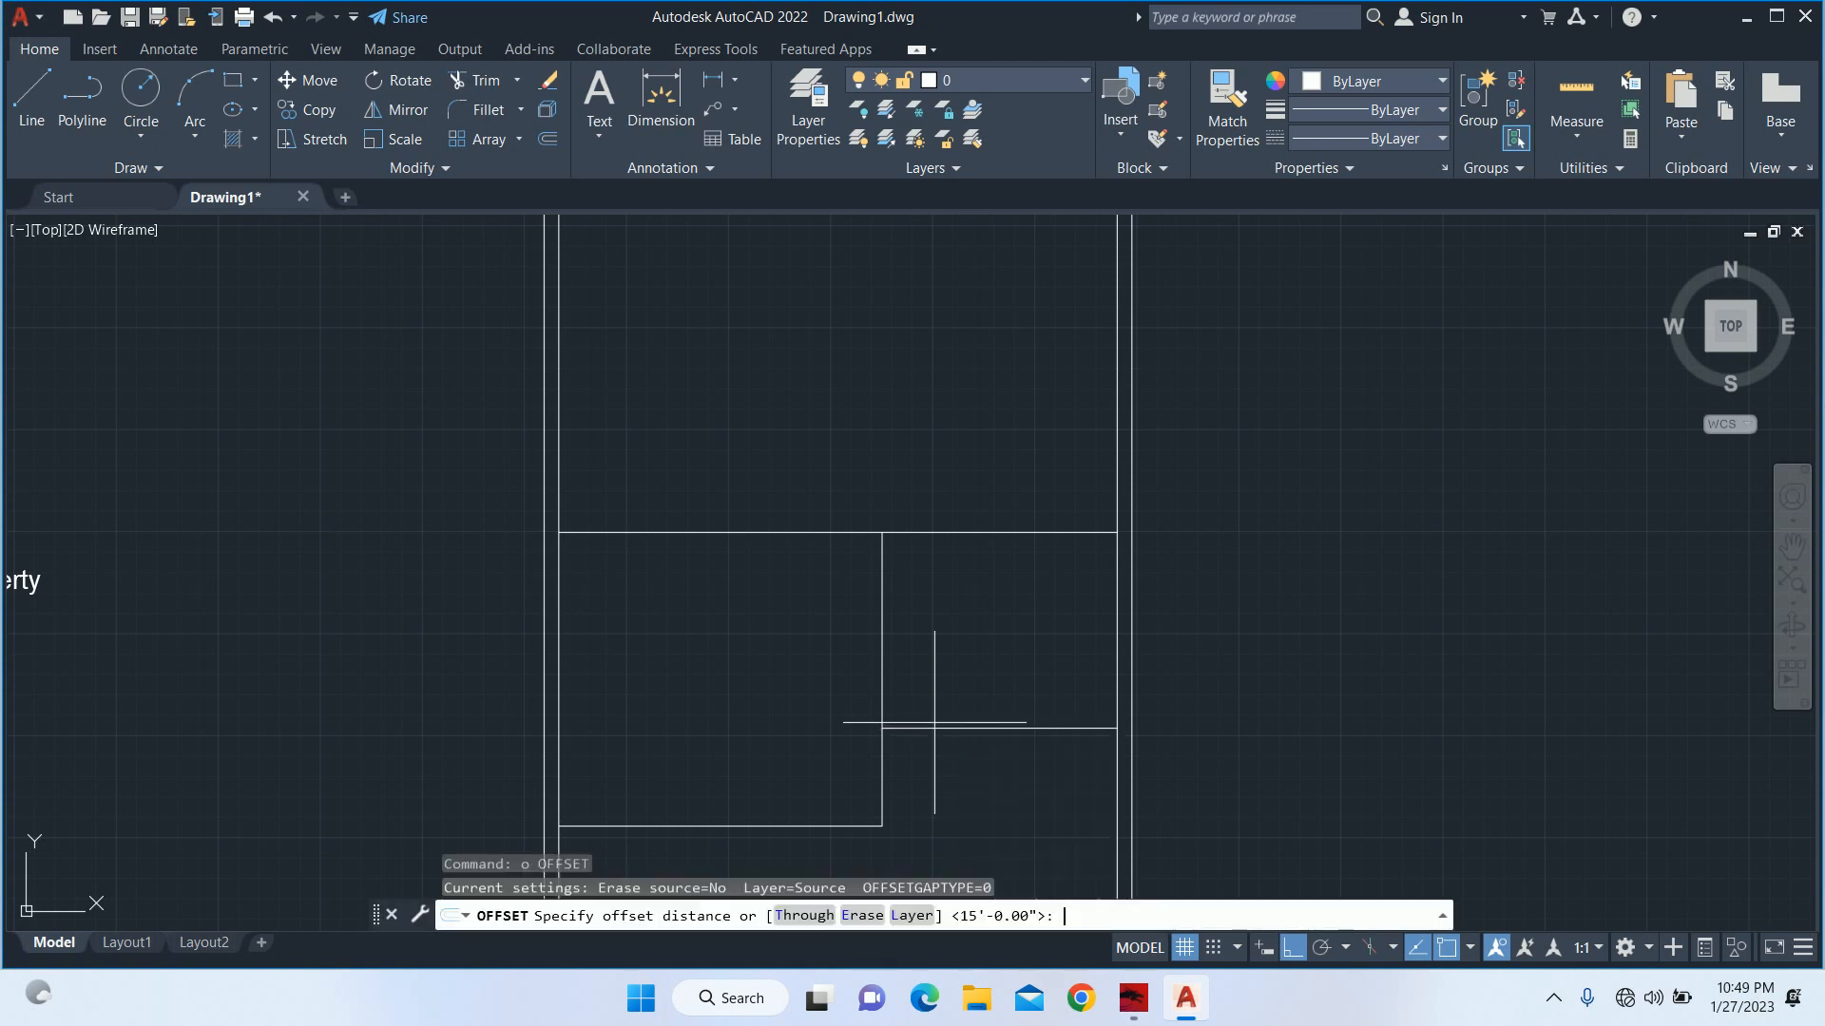
text(5')
key(Return)
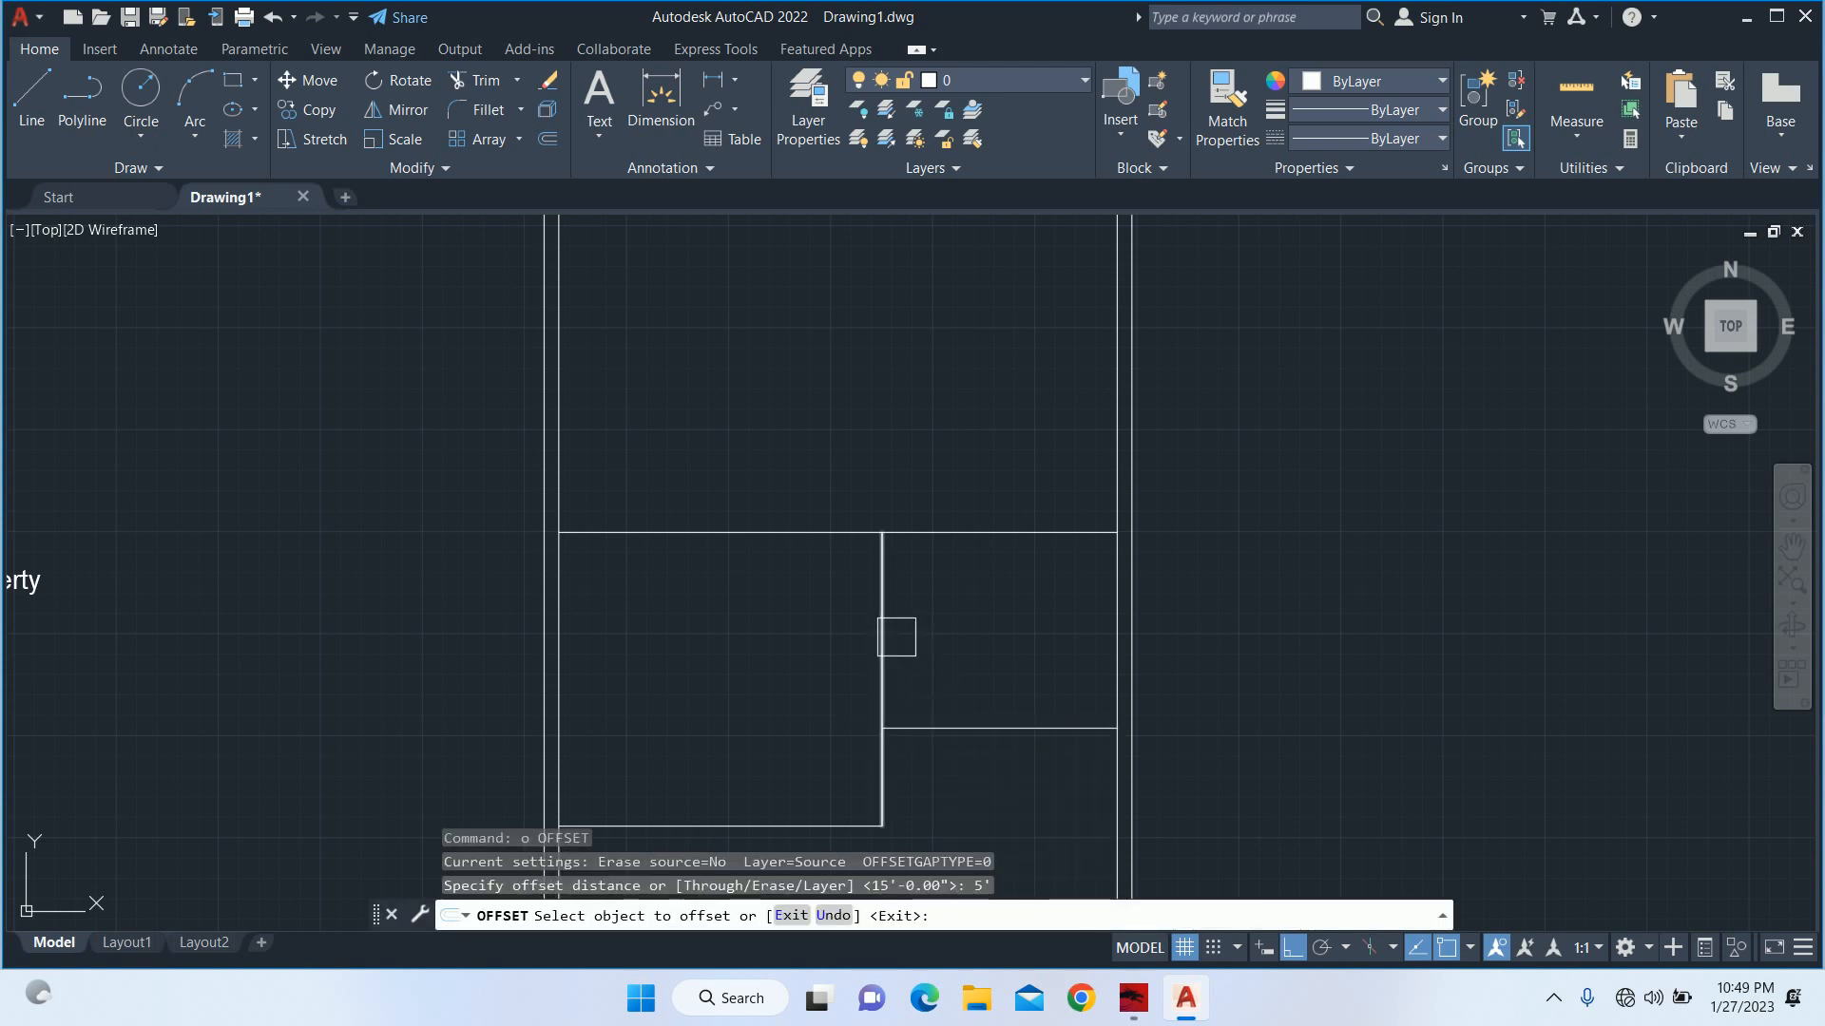
click(882, 632)
click(932, 640)
key(Return)
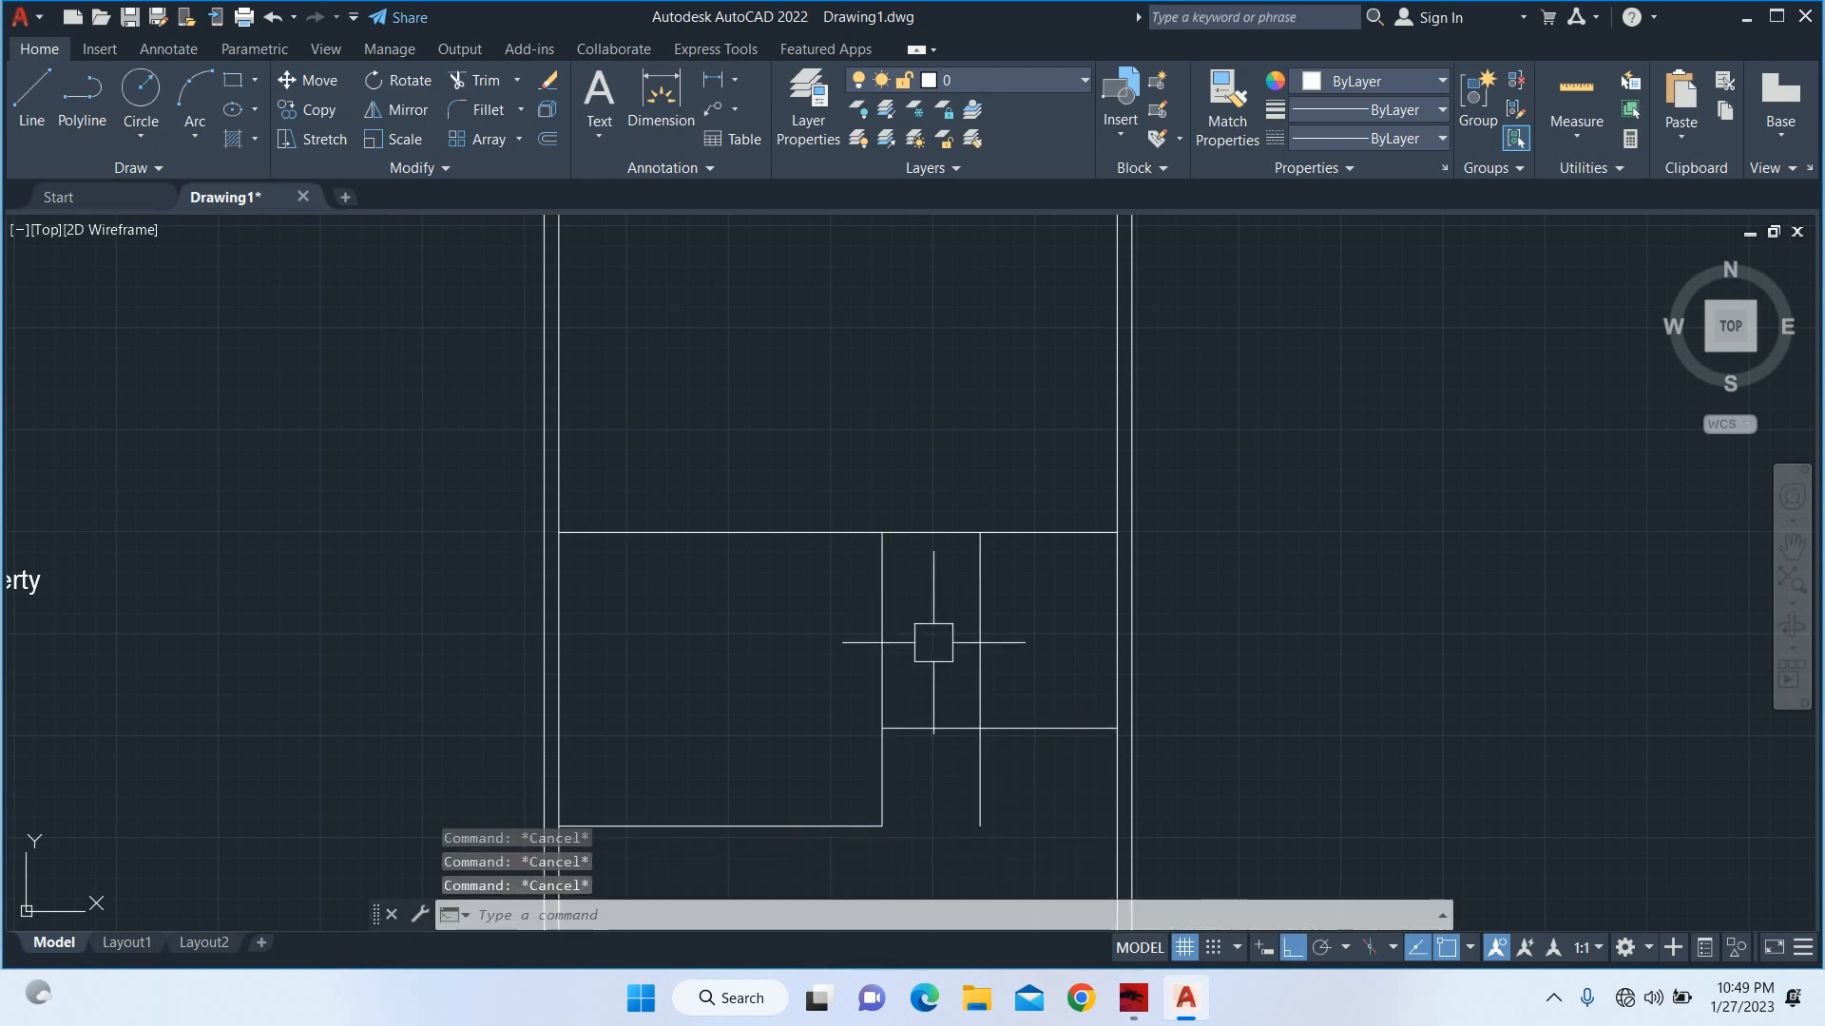
Trim away the part of the 5' offset line that hangs below the short right-hand horizontal line.
text(tr)
key(Return)
key(Return)
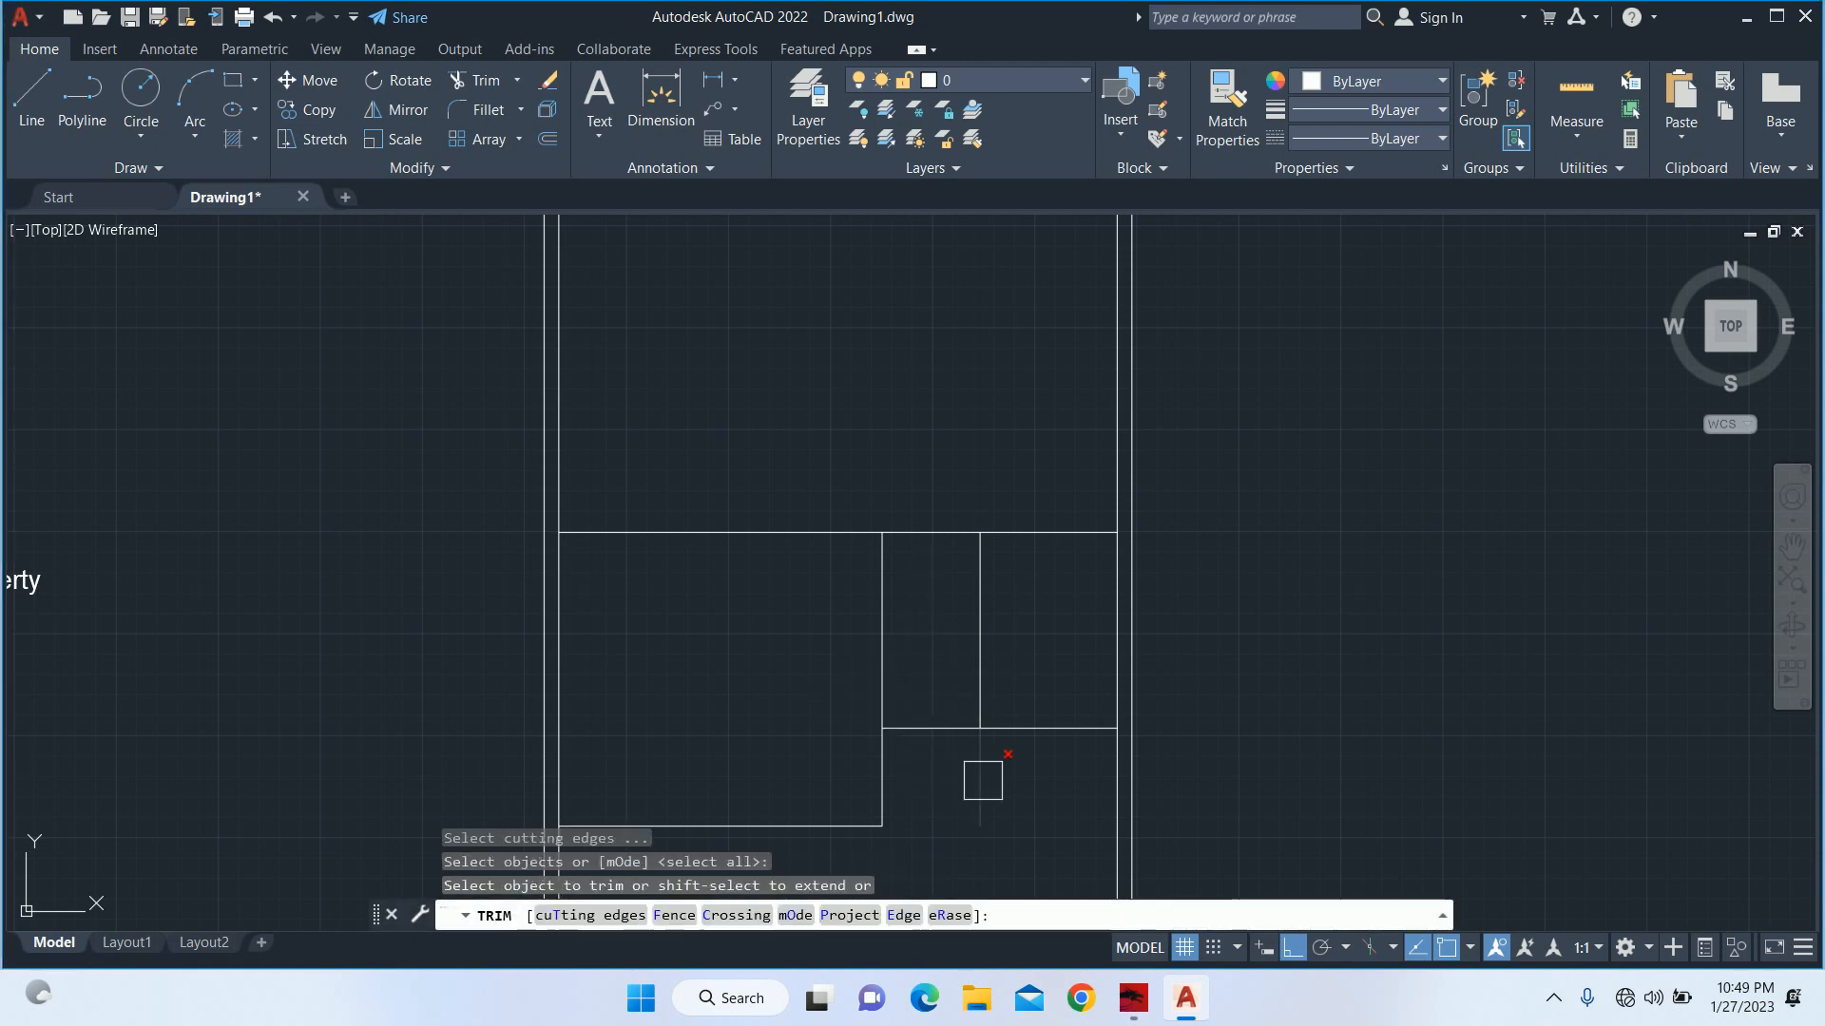
click(982, 774)
key(Escape)
key(Escape)
key(Escape)
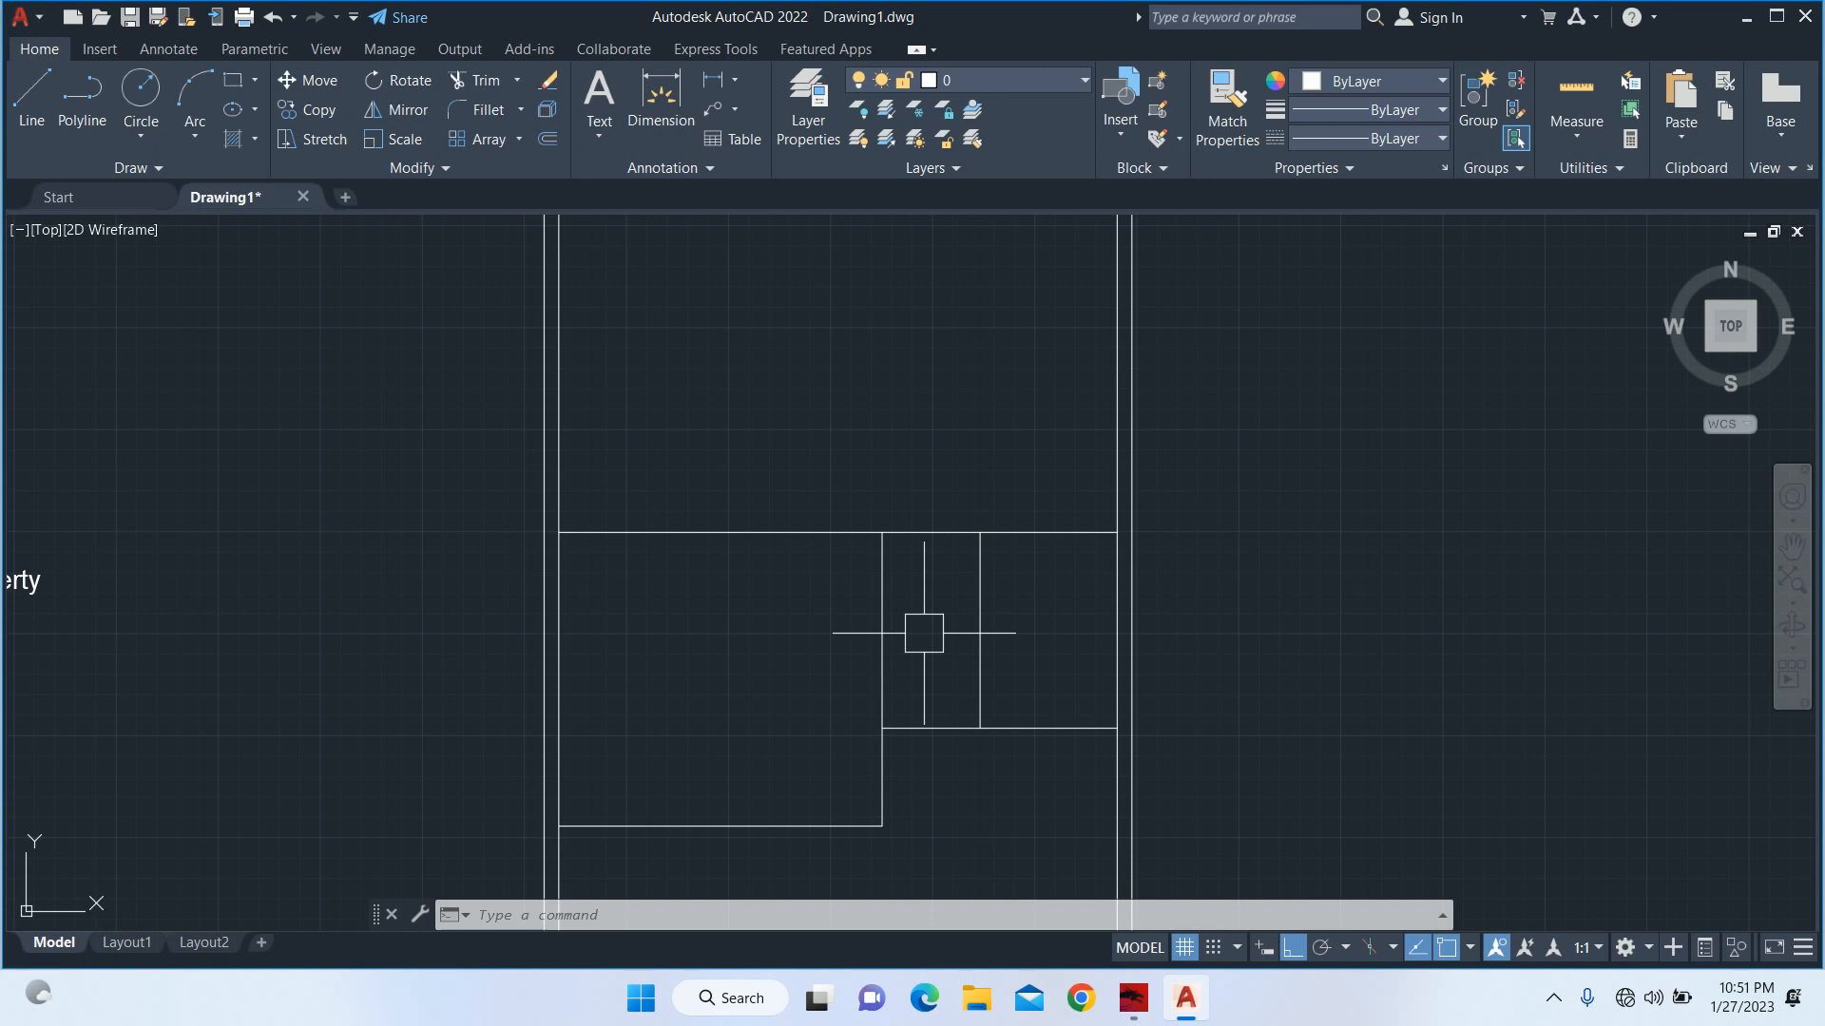
Check the width between the 5' offset line and the right wall with a linear dimension.
text(di)
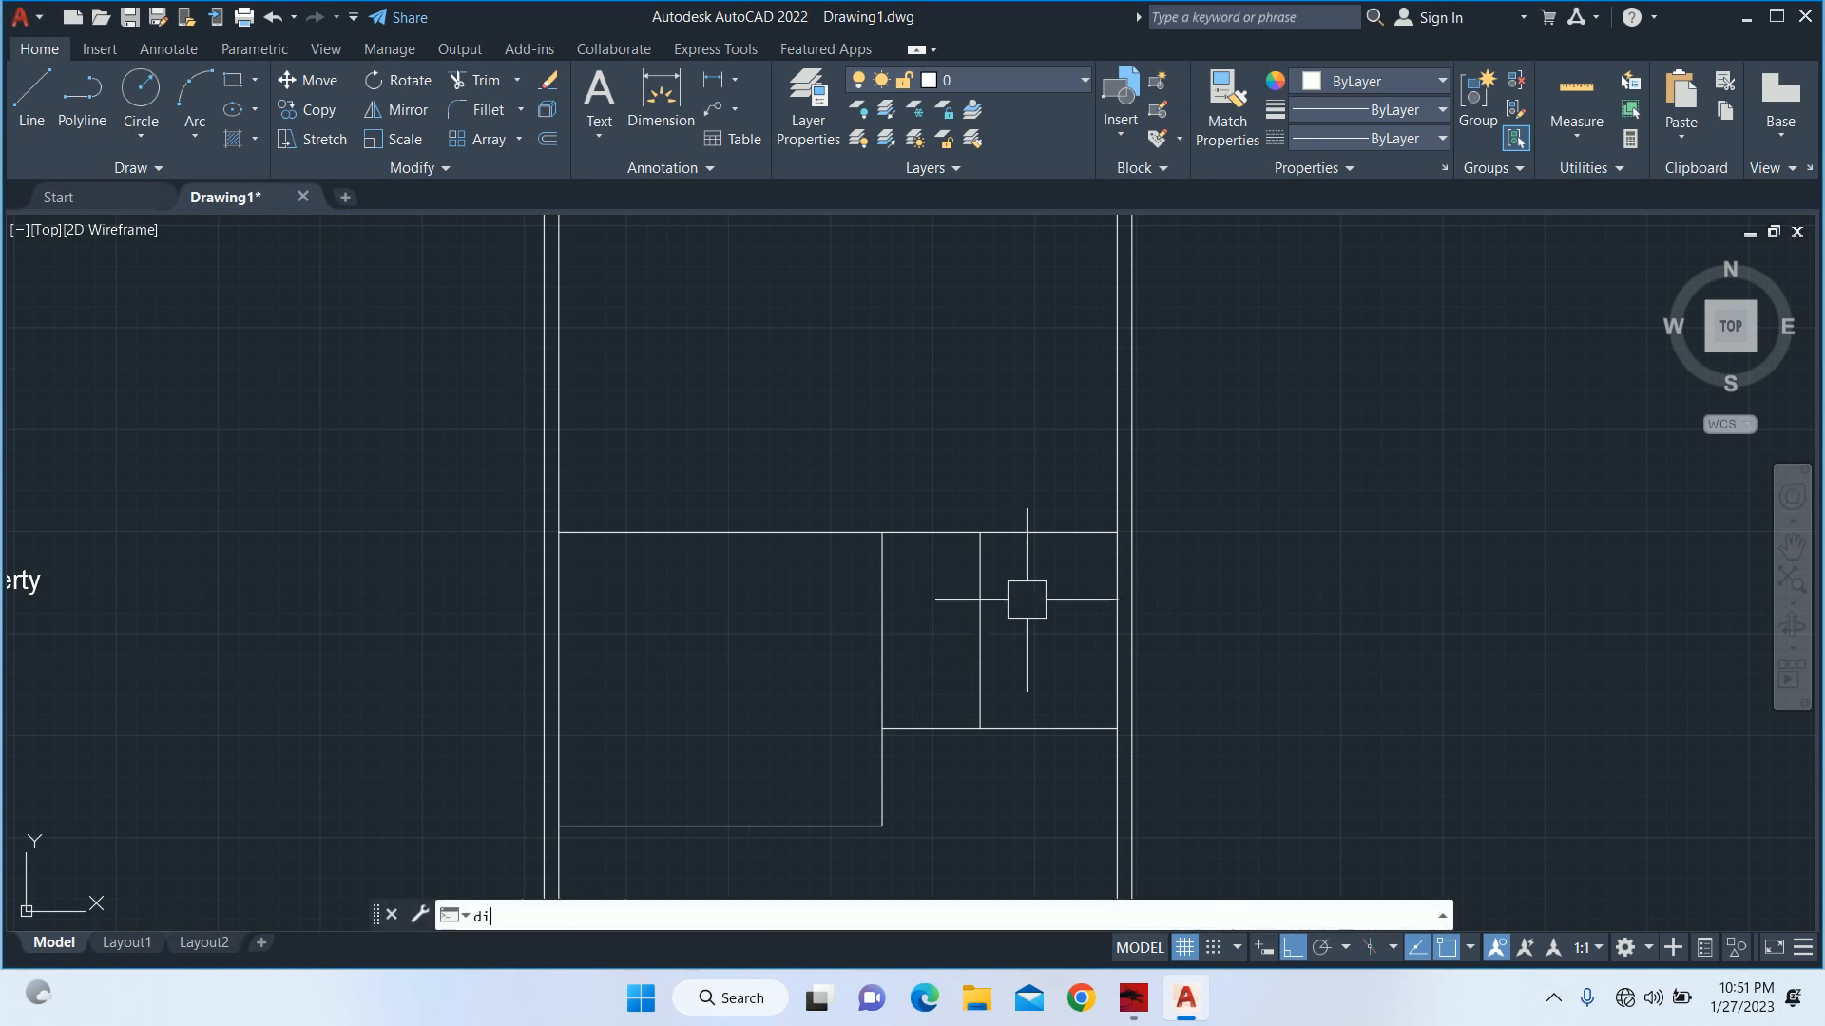
key(Escape)
text(dli)
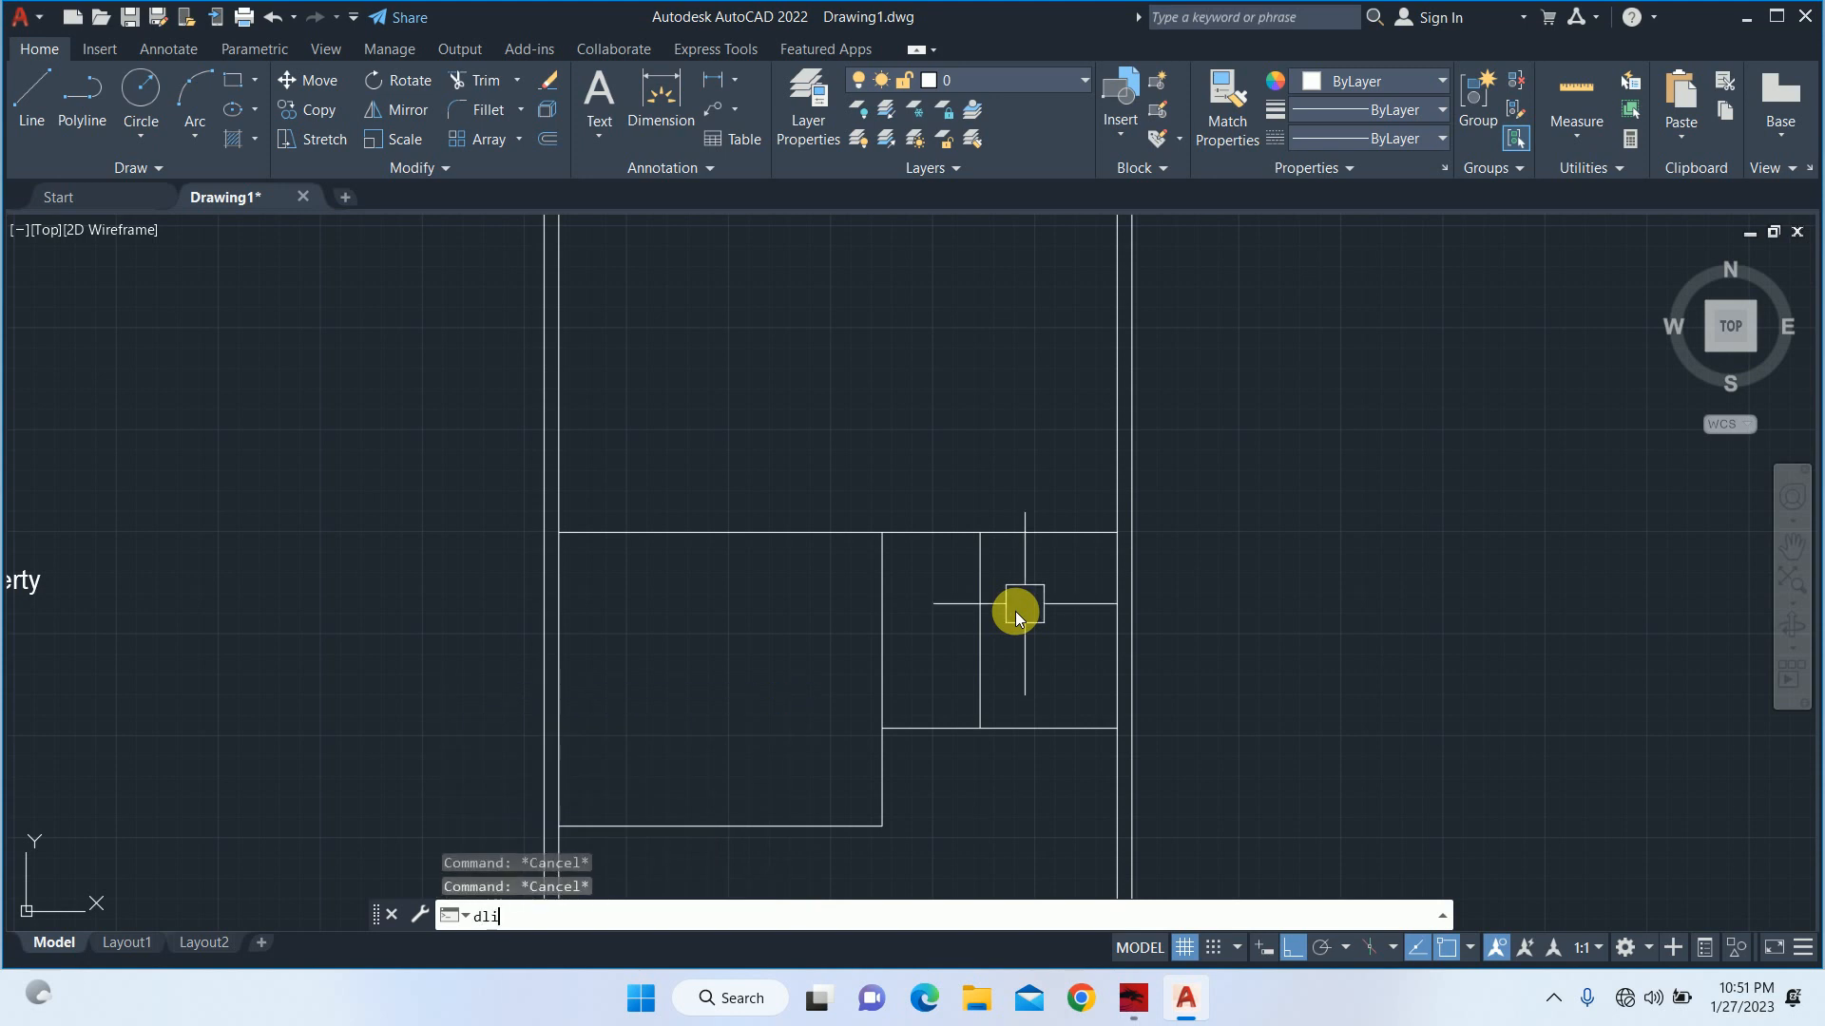
key(Return)
click(976, 613)
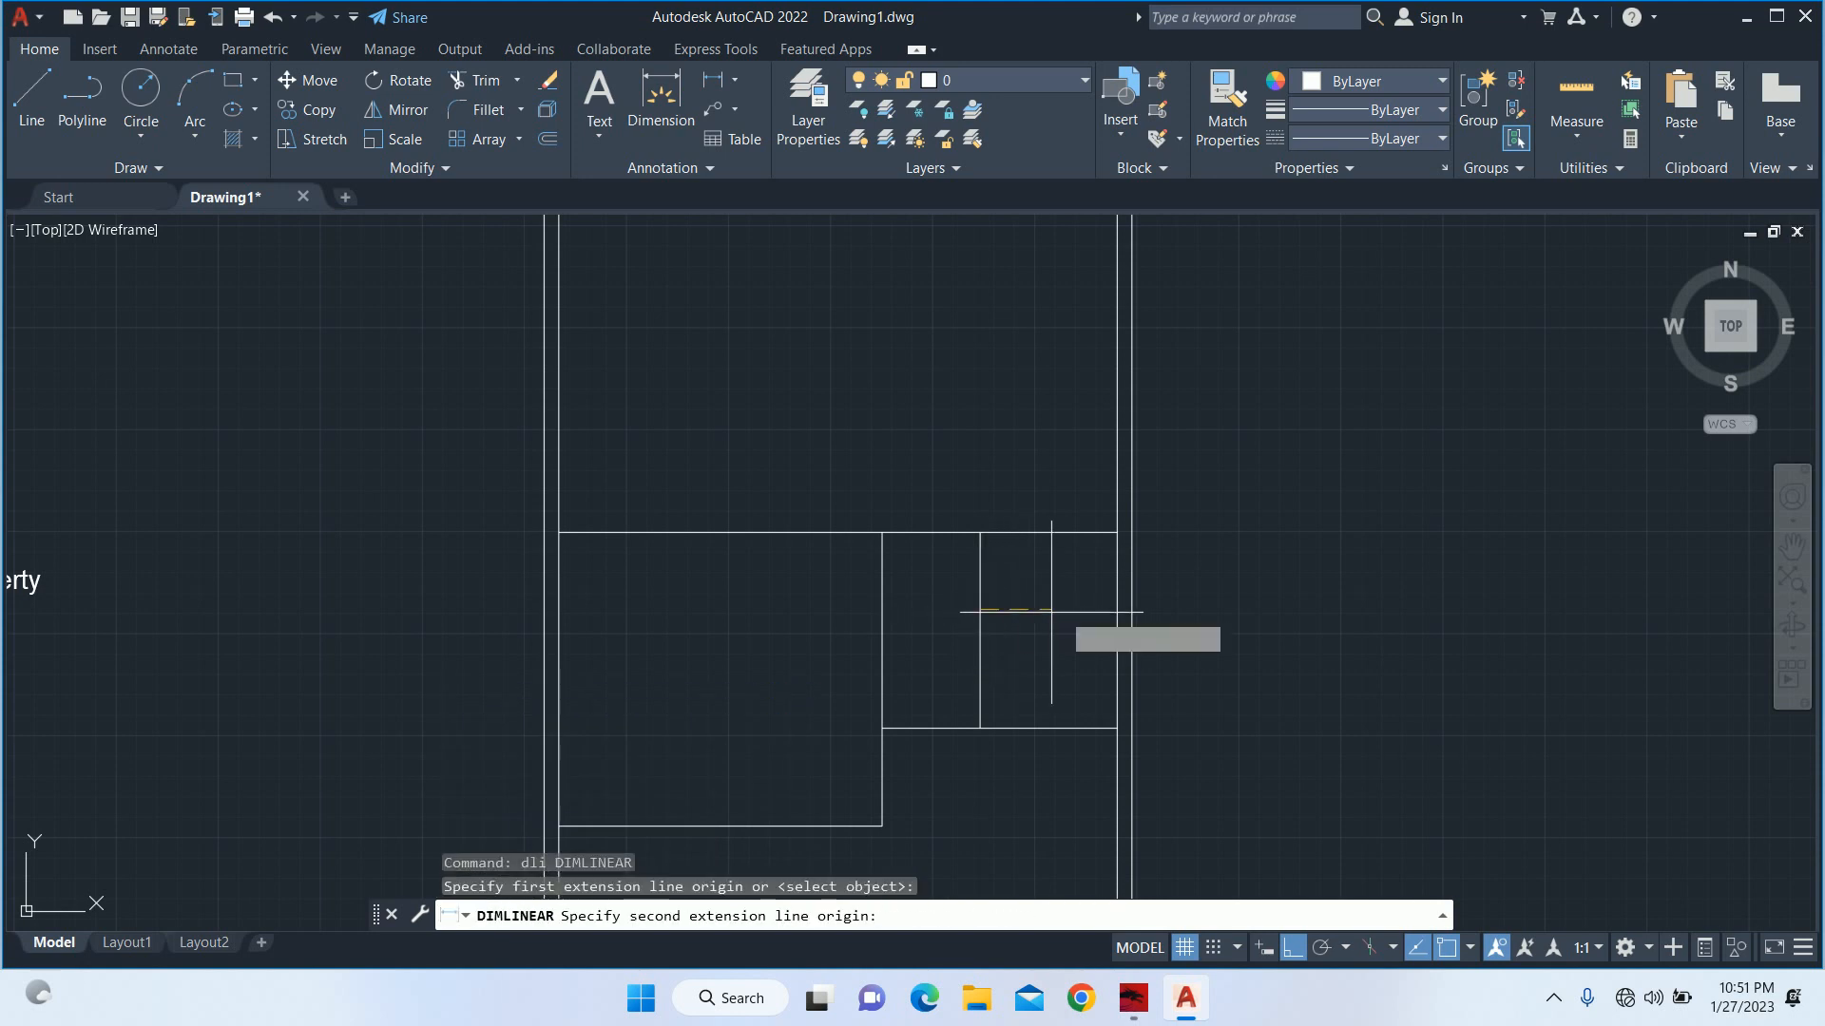
click(1115, 608)
scroll(1057, 559, up, 4)
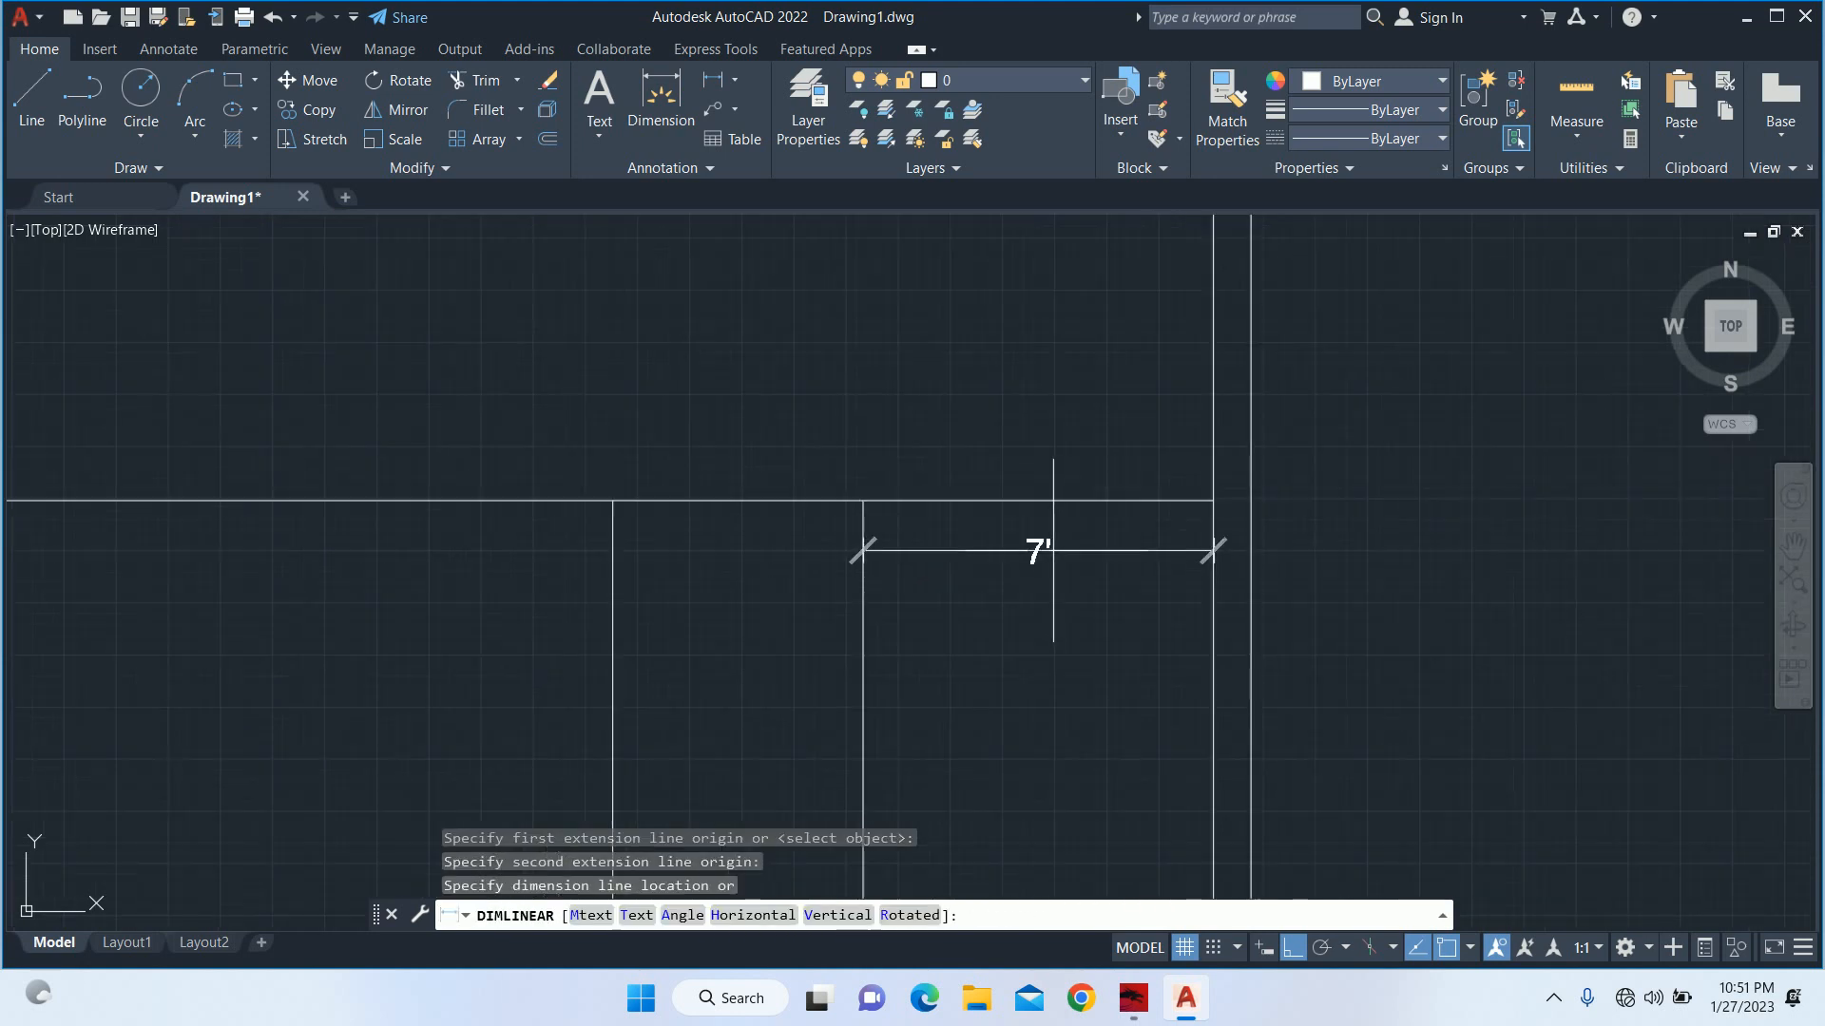
key(Escape)
key(Escape)
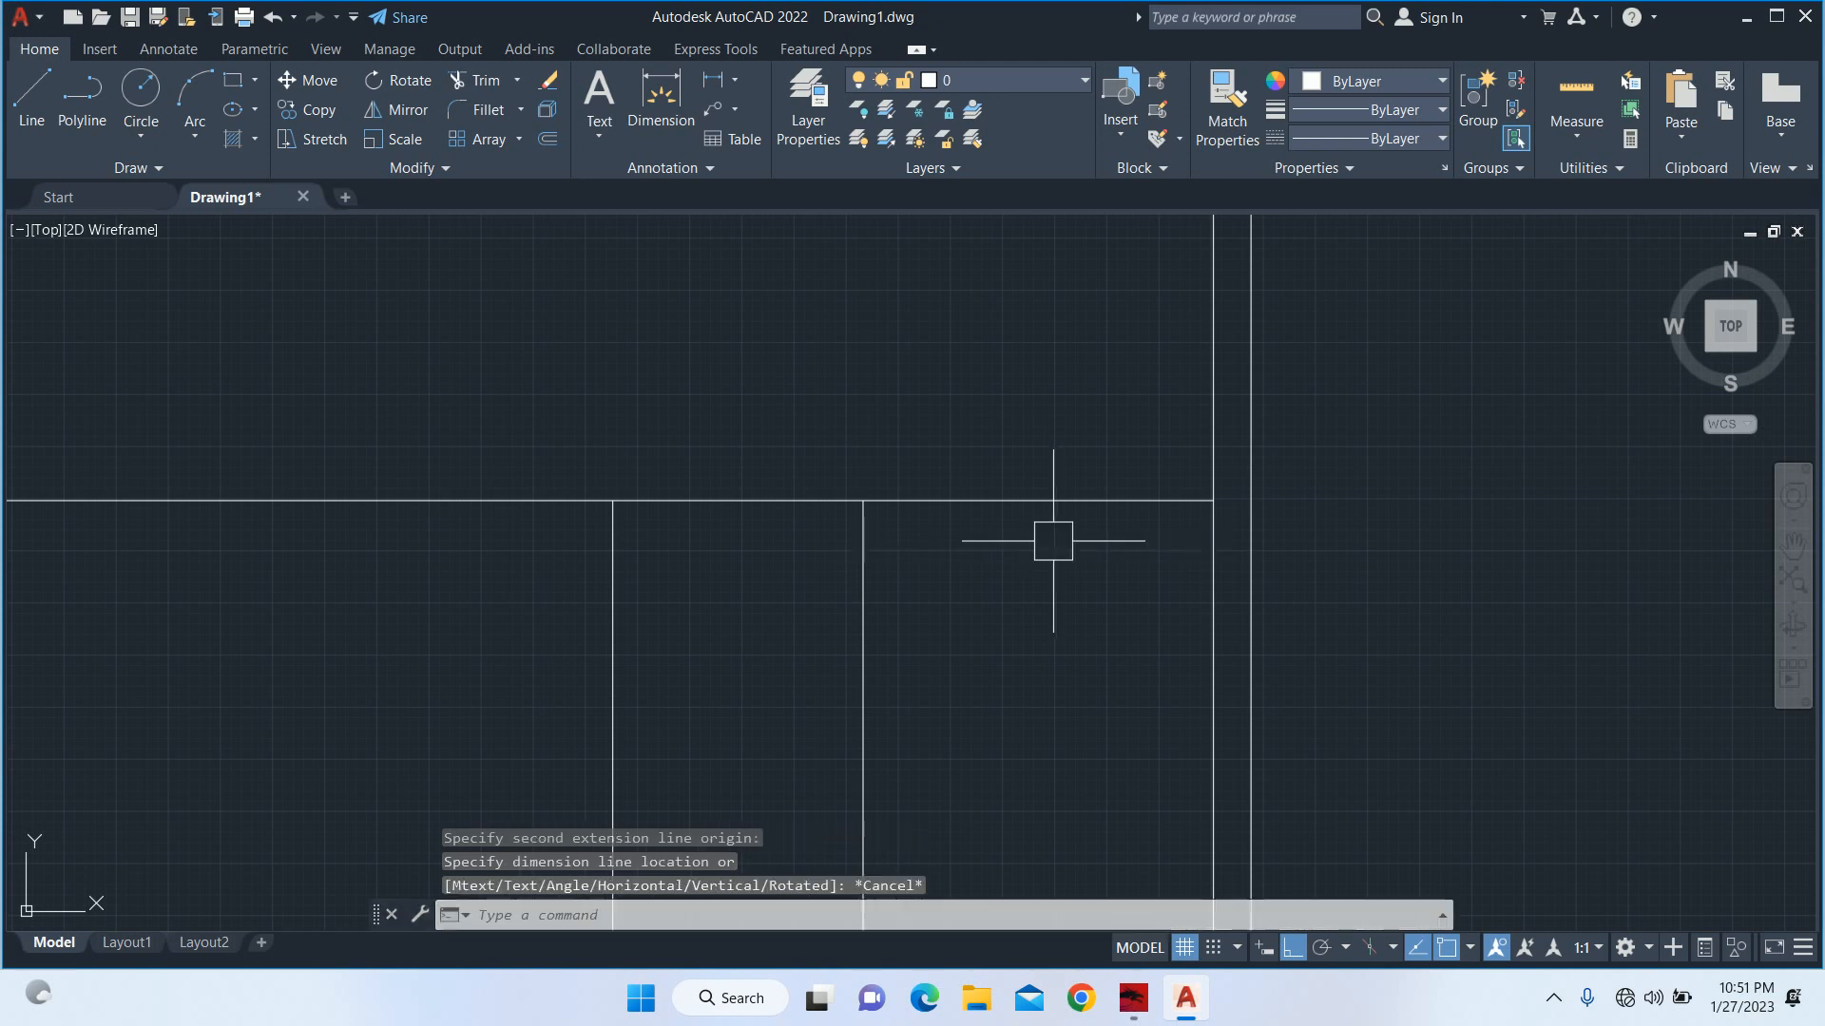
Check the depth from the full-width horizontal line to the top wall's inner line with a linear dimension.
scroll(1052, 546, down, 2)
scroll(1052, 542, down, 2)
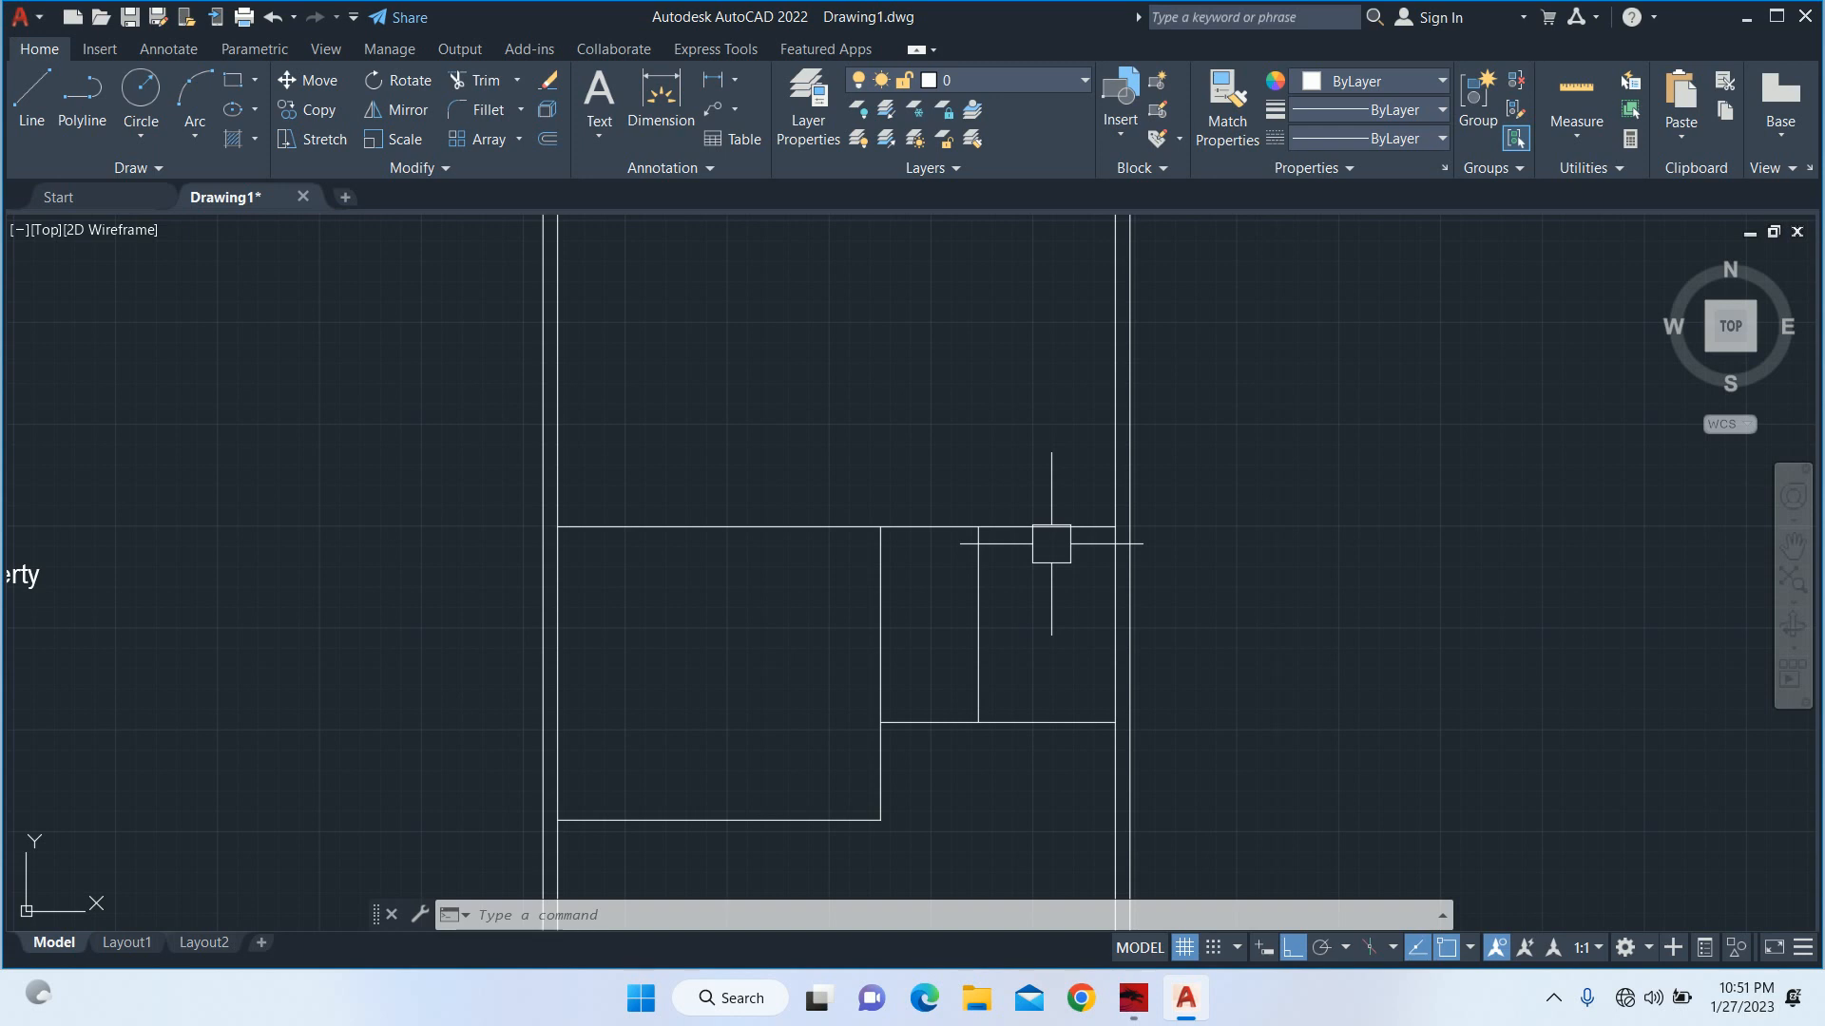
scroll(905, 522, down, 2)
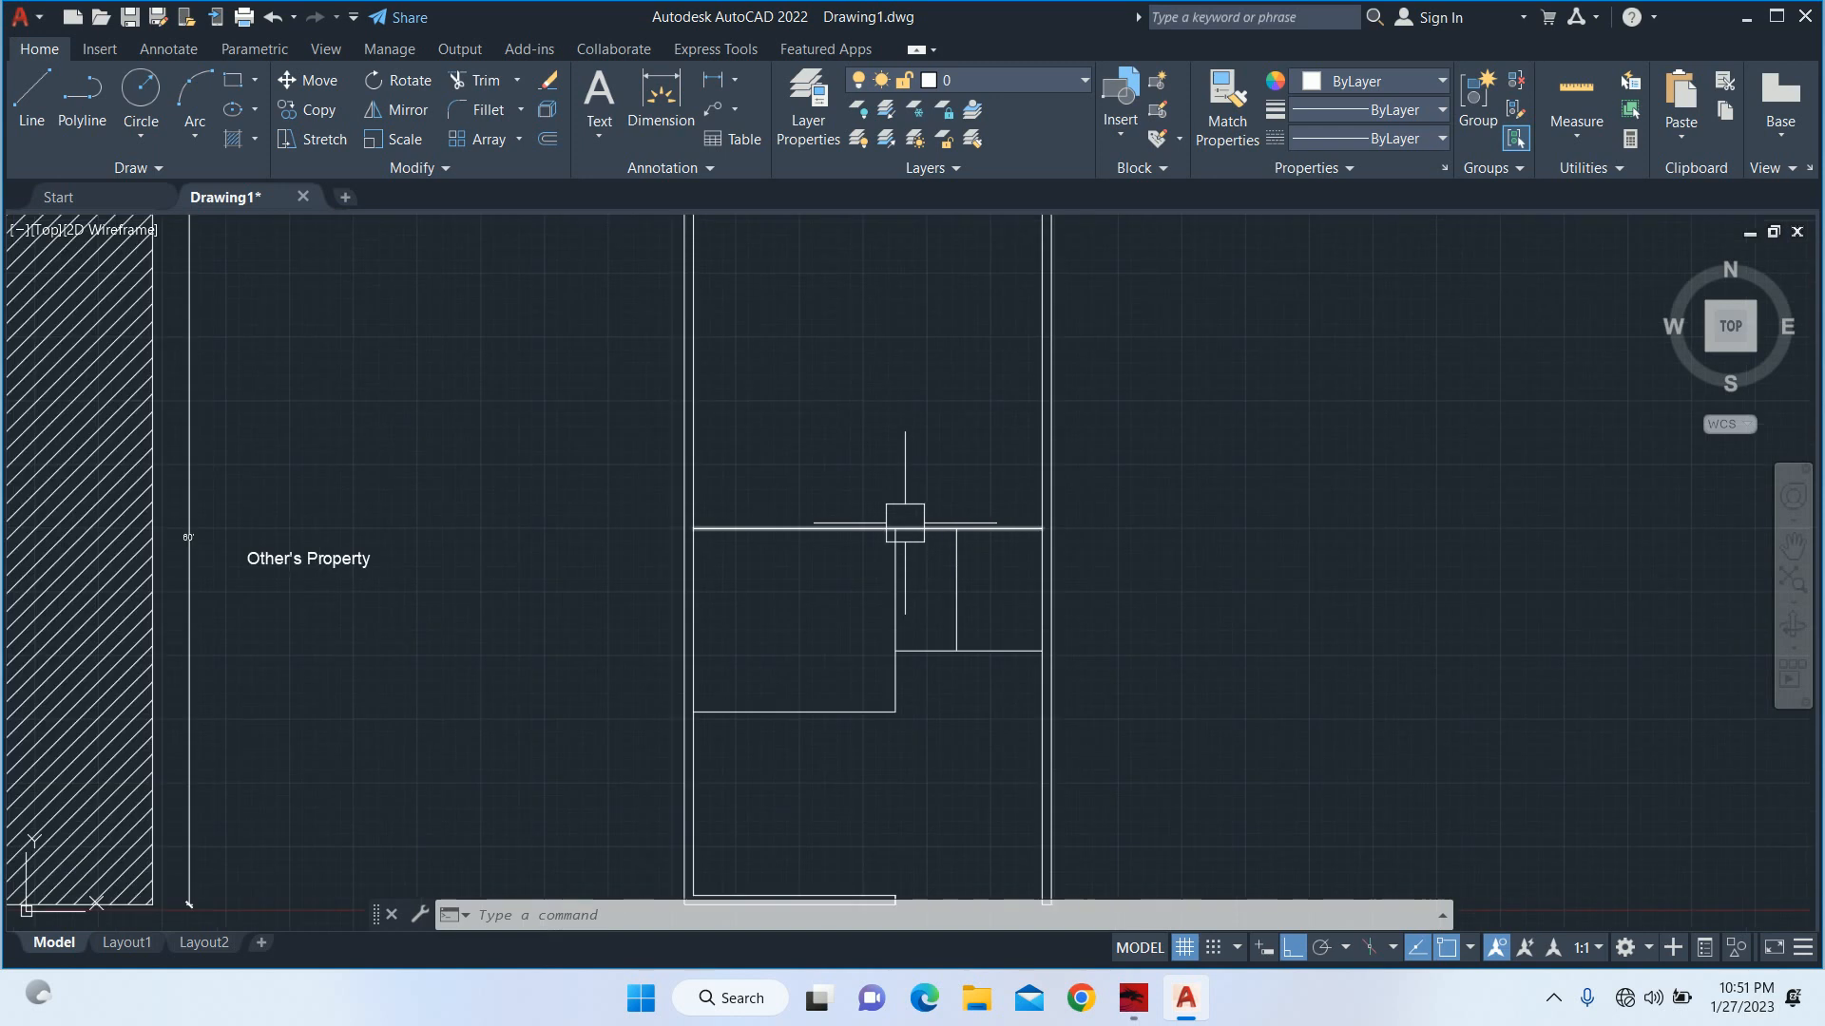
middle_drag(906, 550, 879, 670)
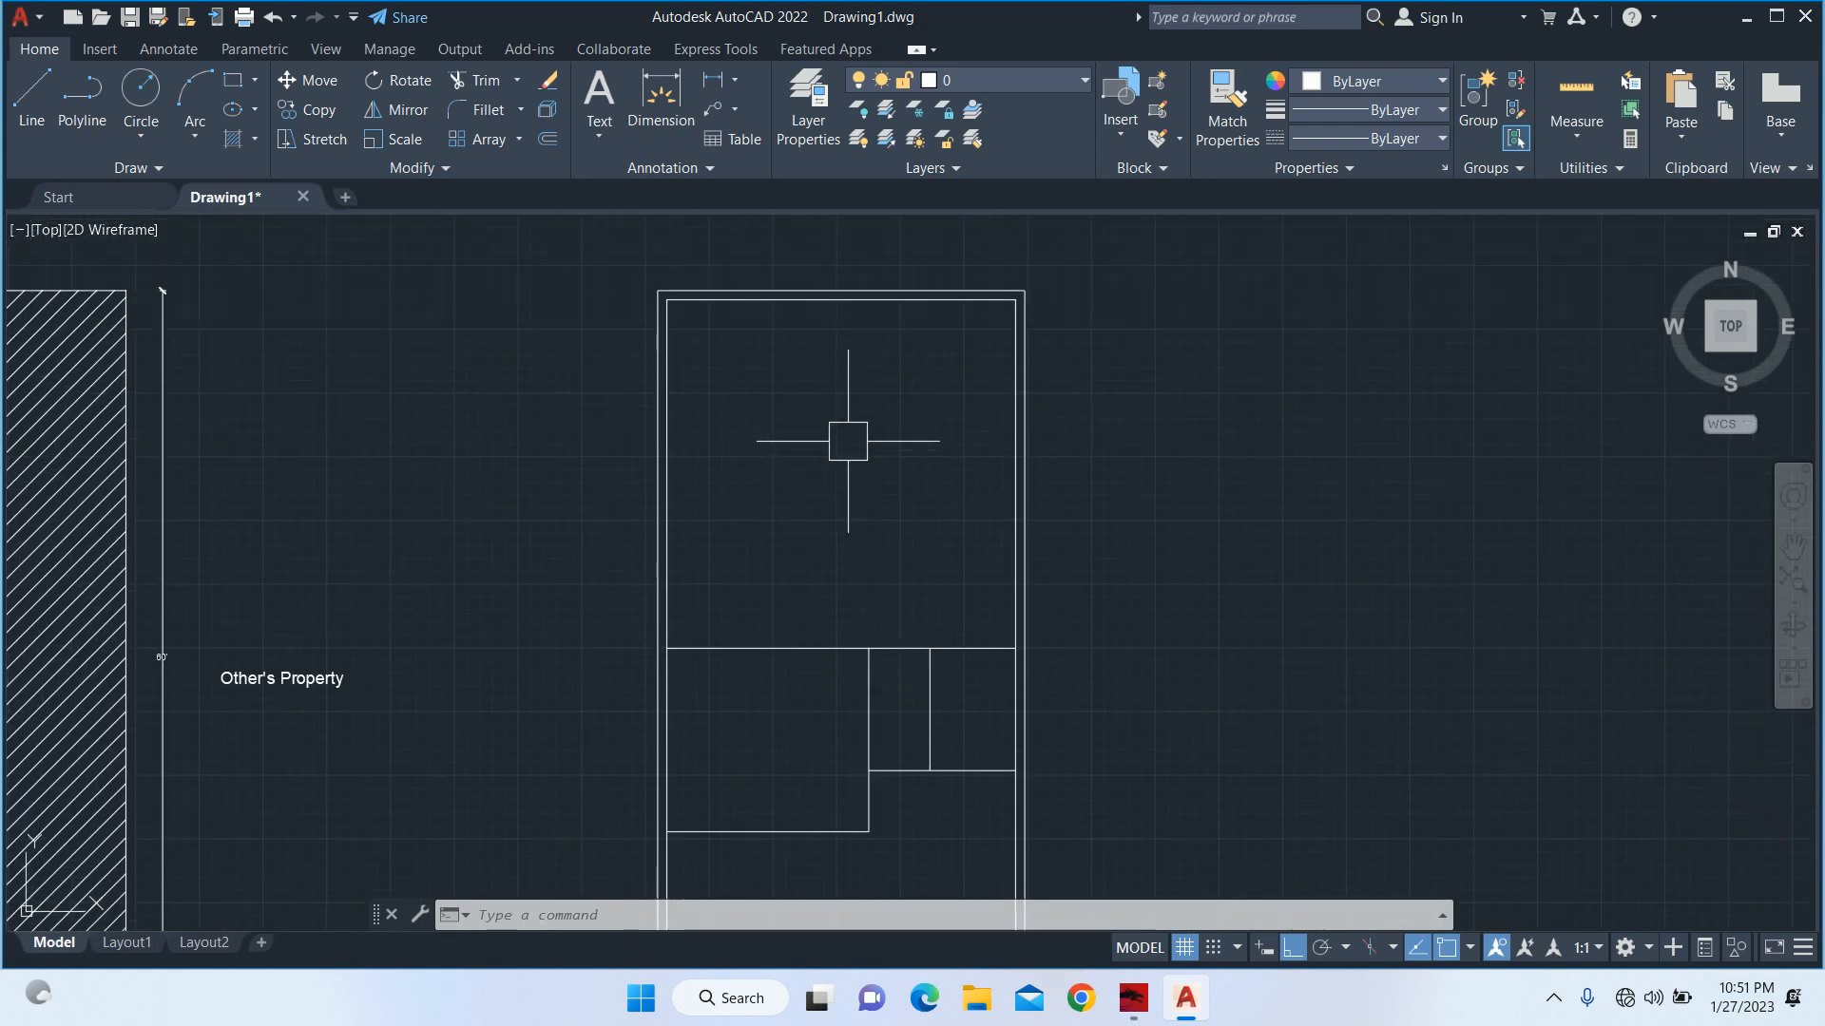
text(dli)
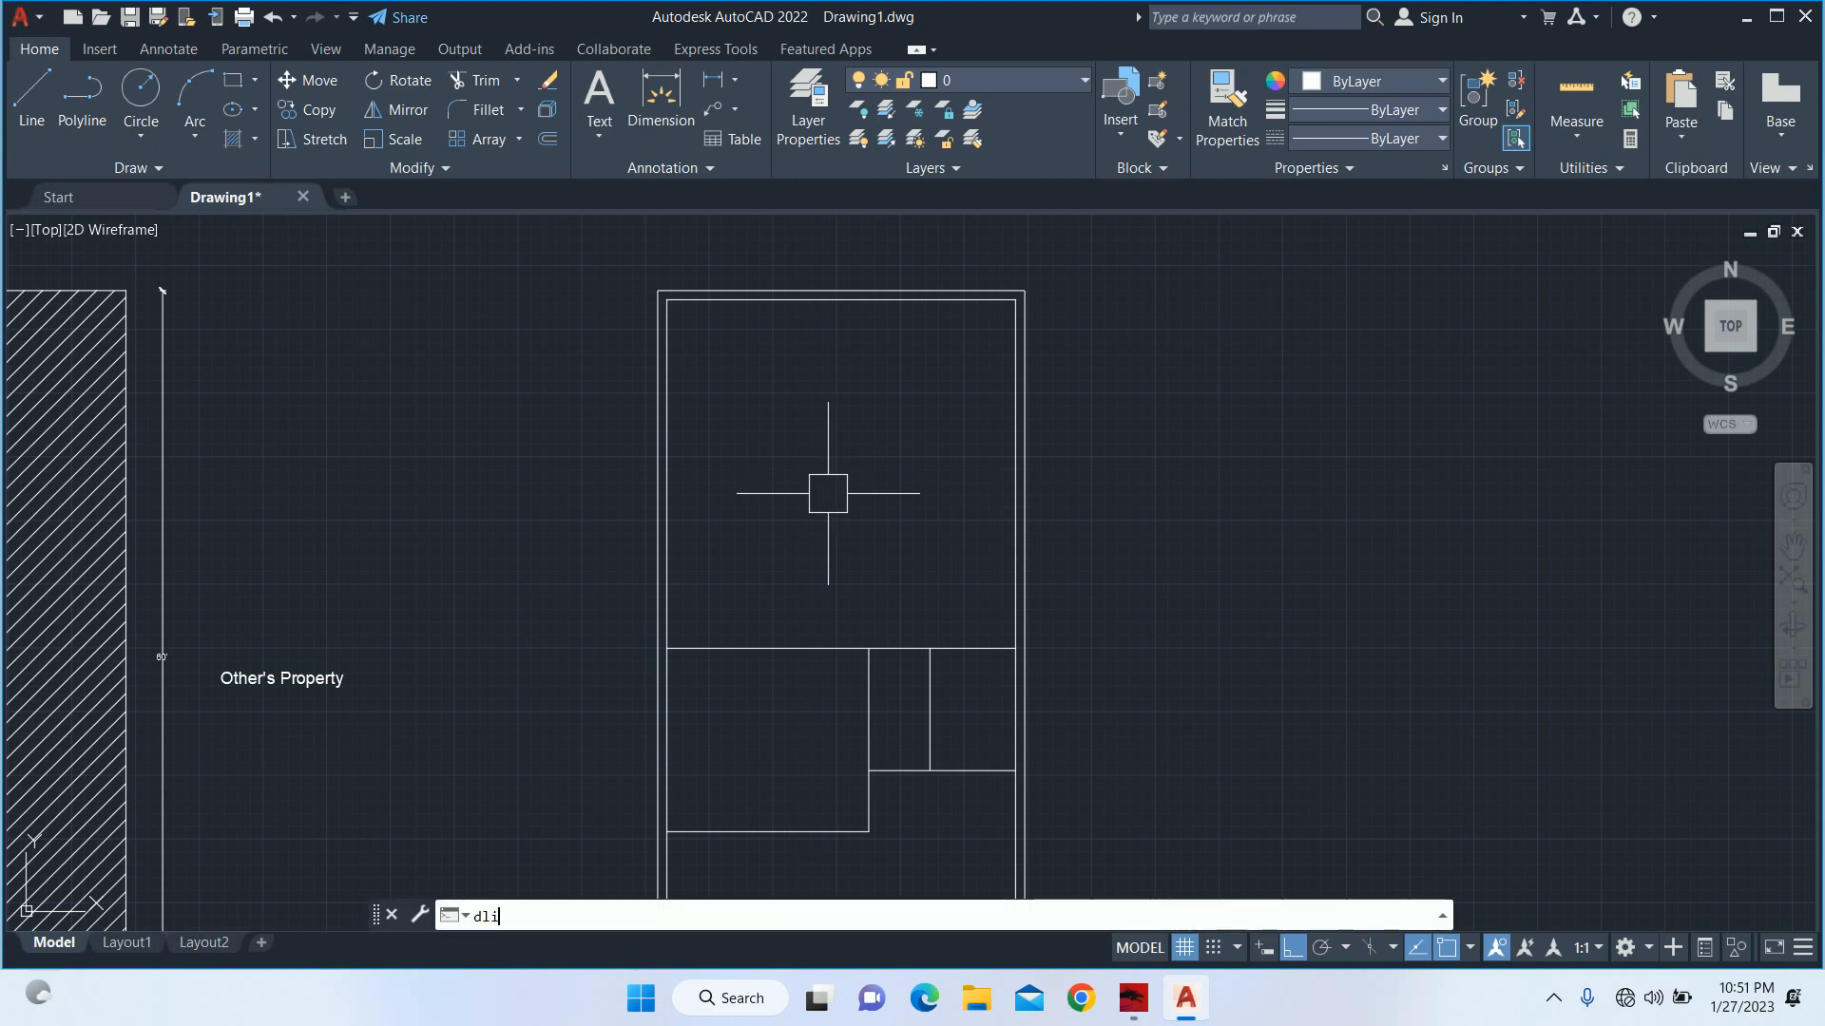
key(Return)
click(787, 649)
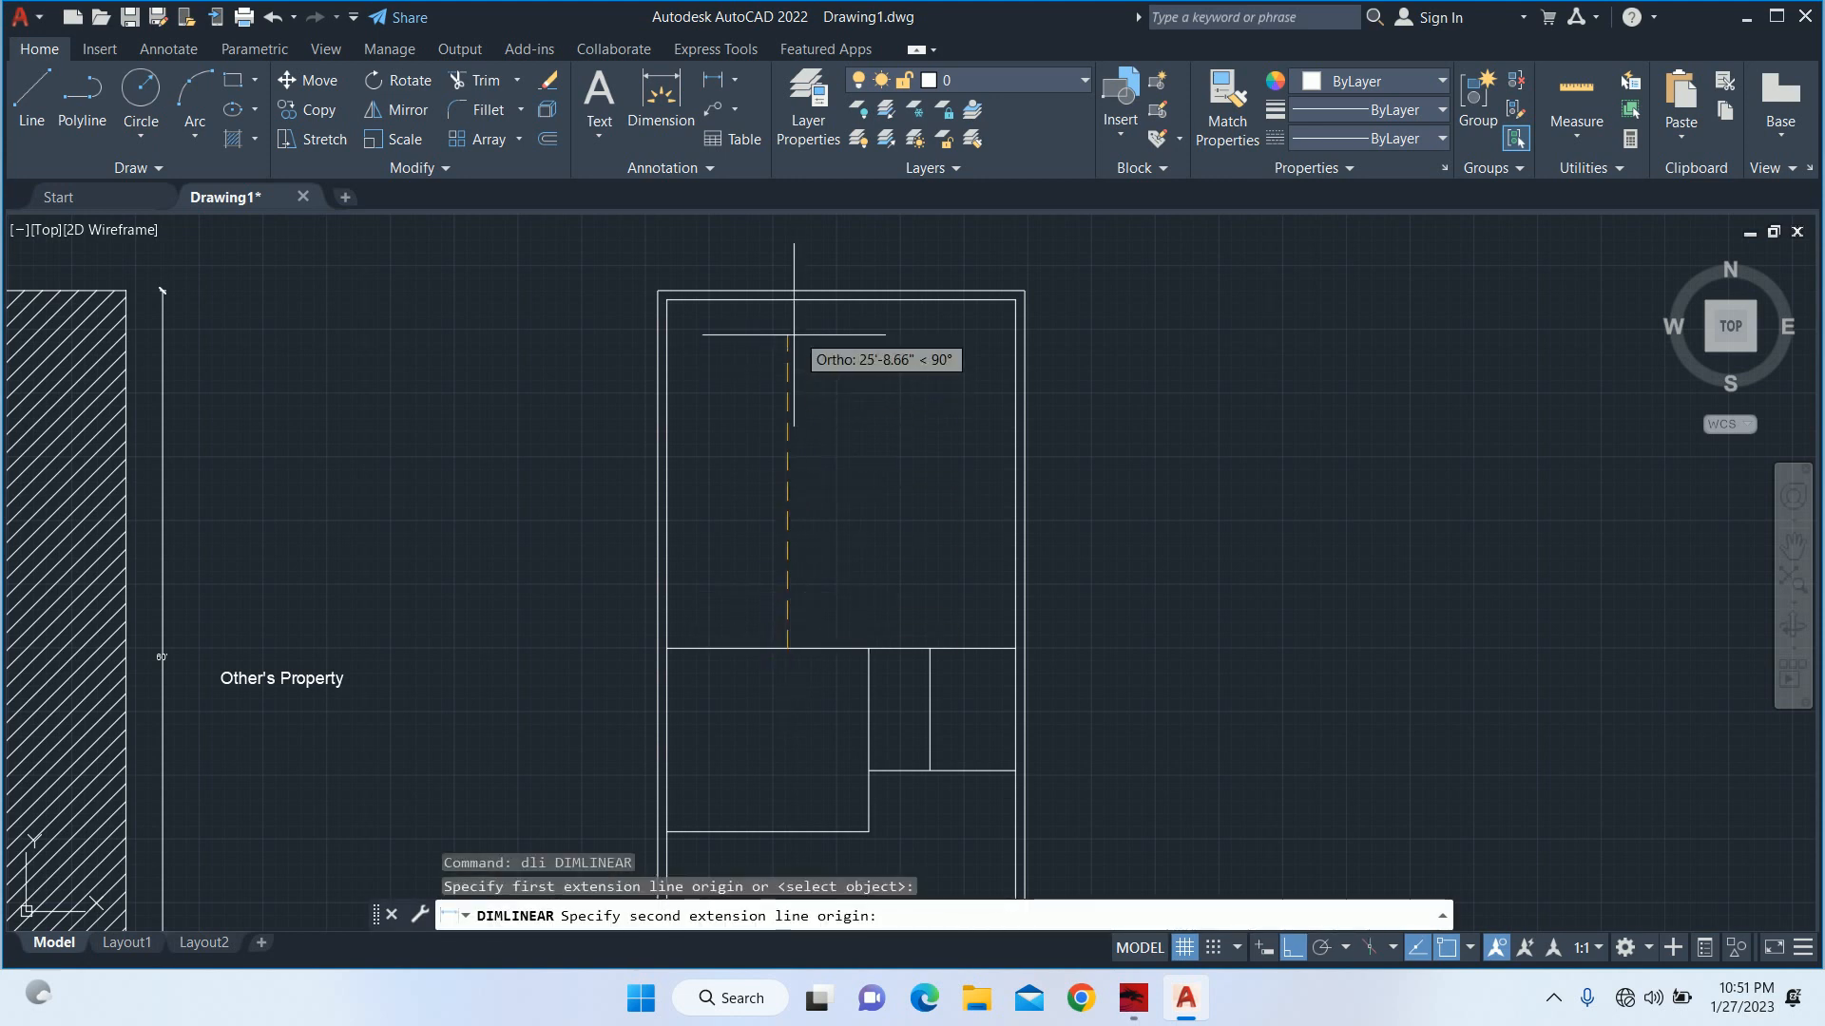
click(787, 300)
scroll(564, 457, up, 4)
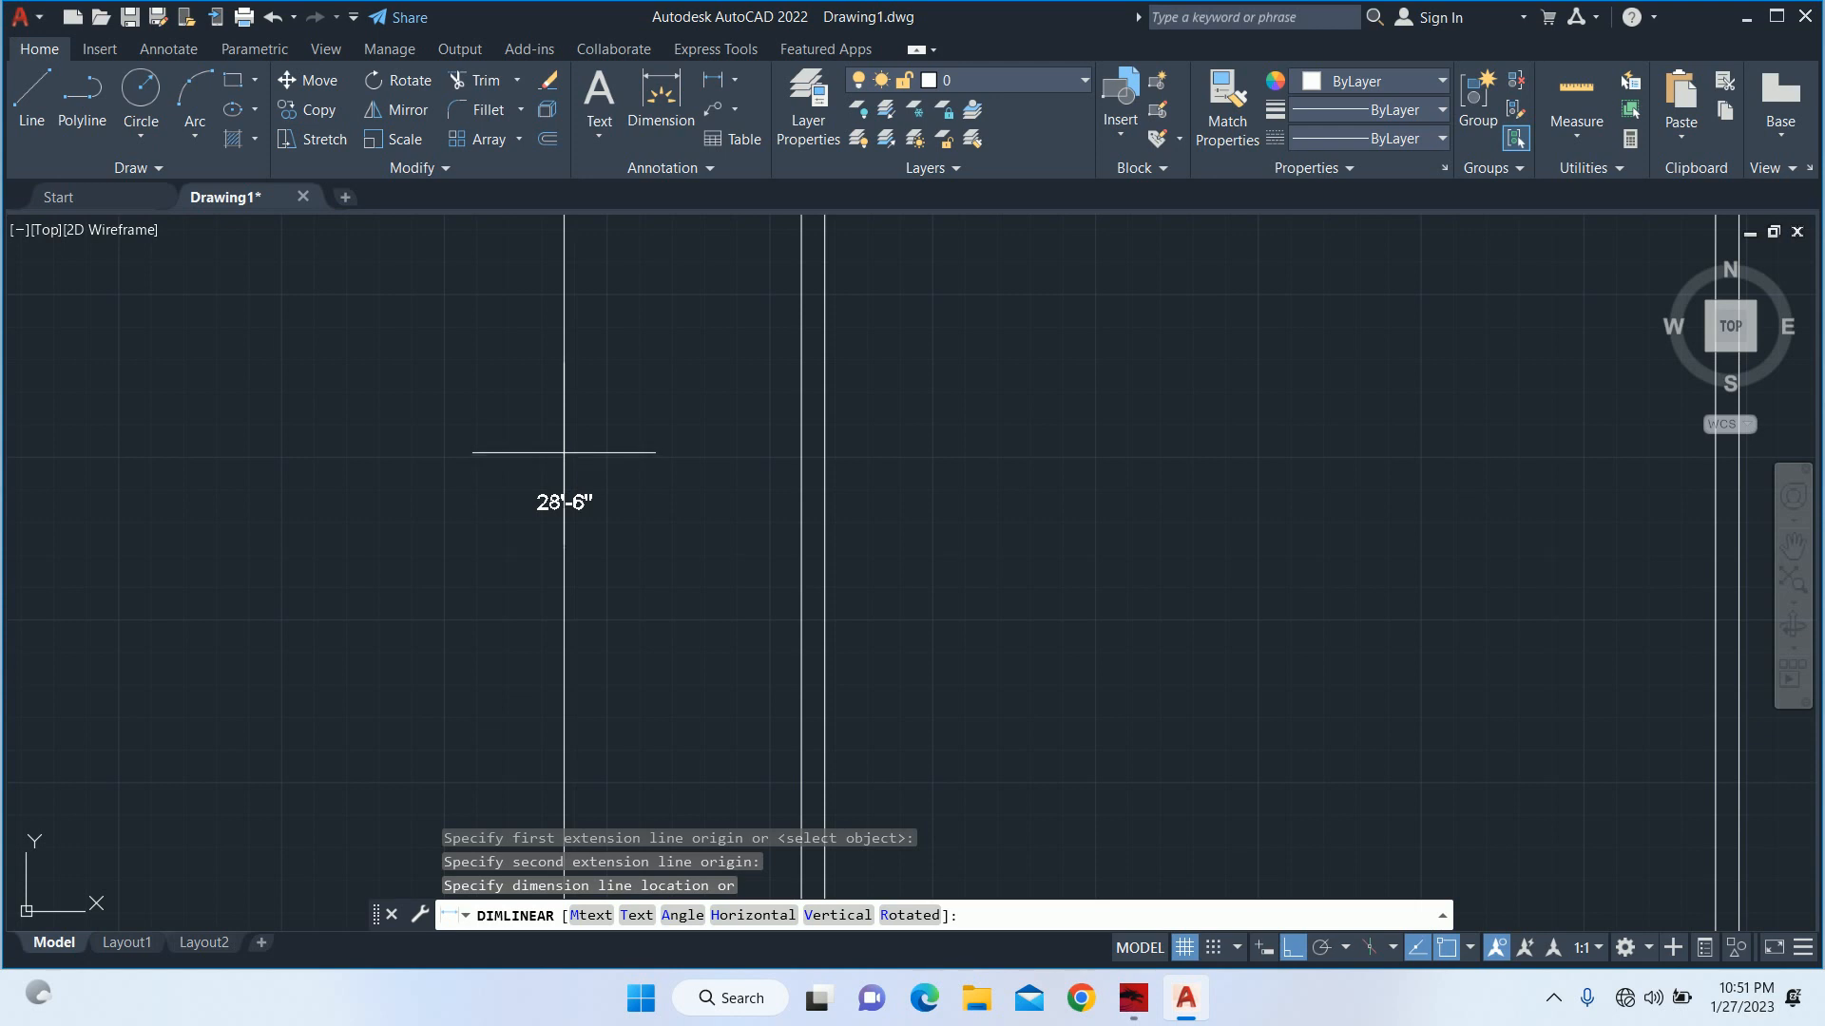
key(Escape)
scroll(573, 441, down, 4)
scroll(573, 441, down, 2)
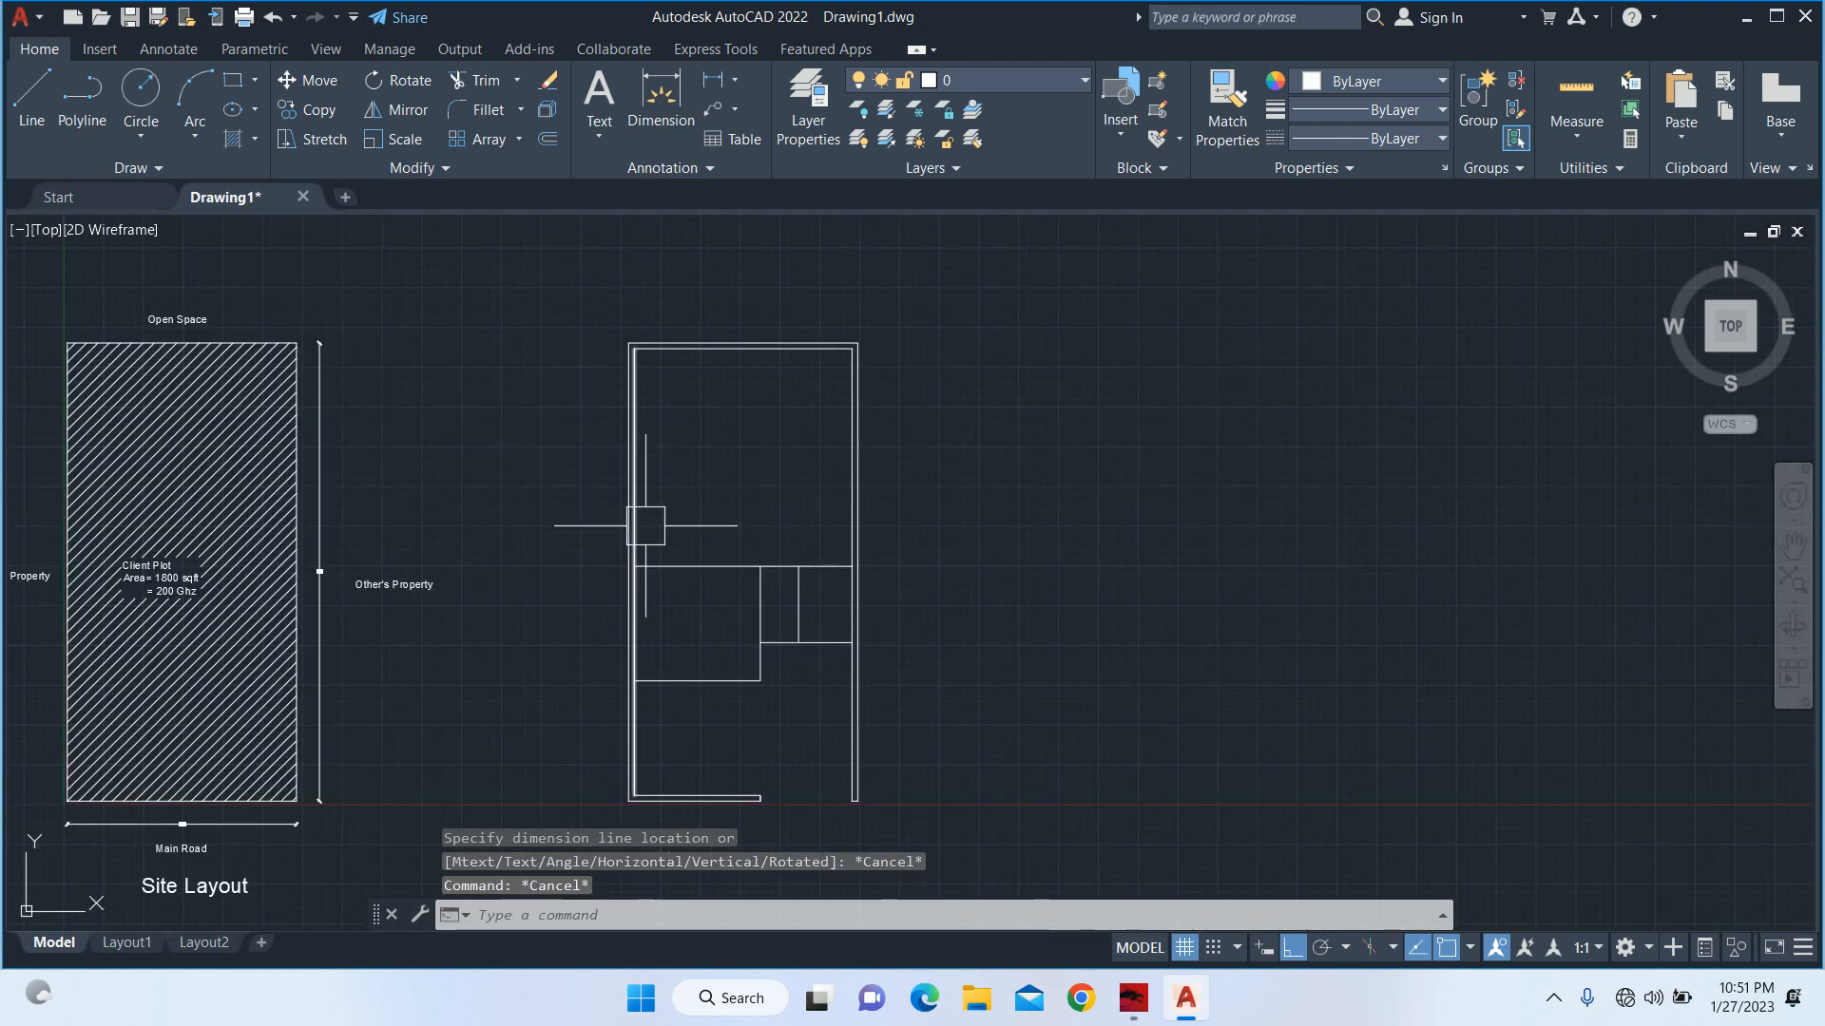
key(Escape)
key(Escape)
scroll(702, 504, up, 2)
middle_drag(702, 503, 684, 554)
text(o)
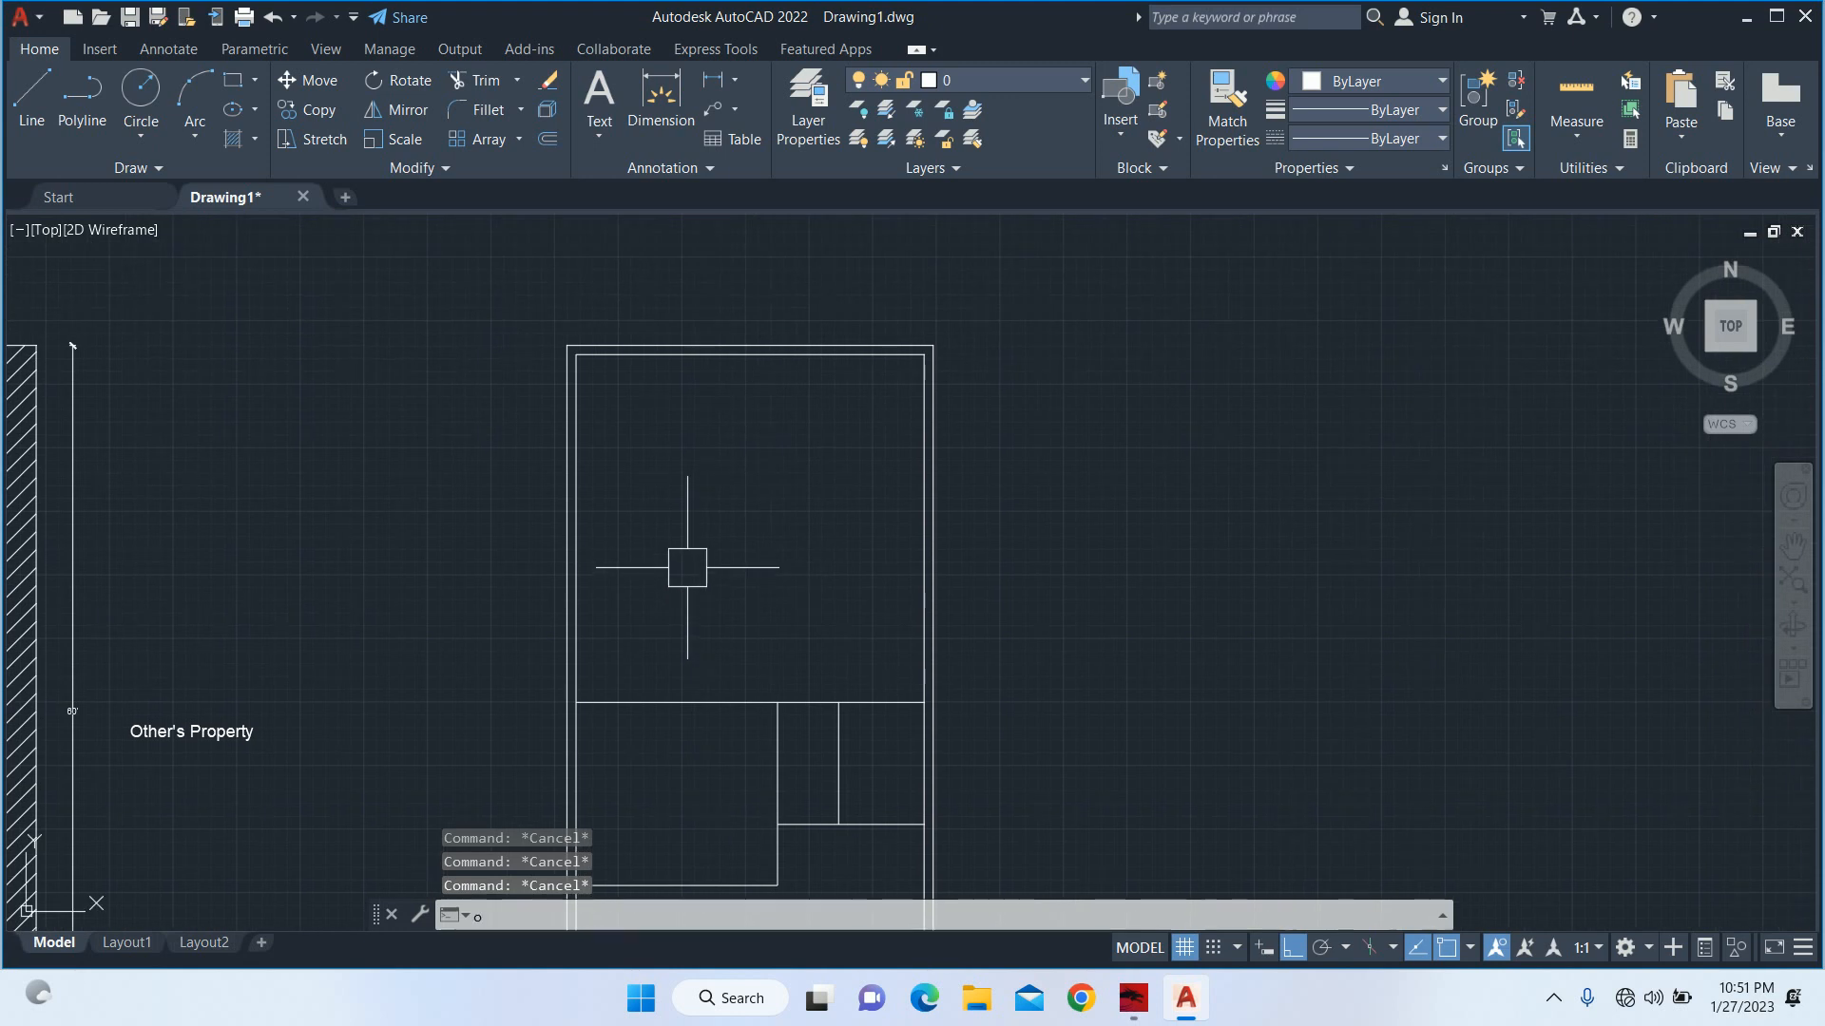
key(Return)
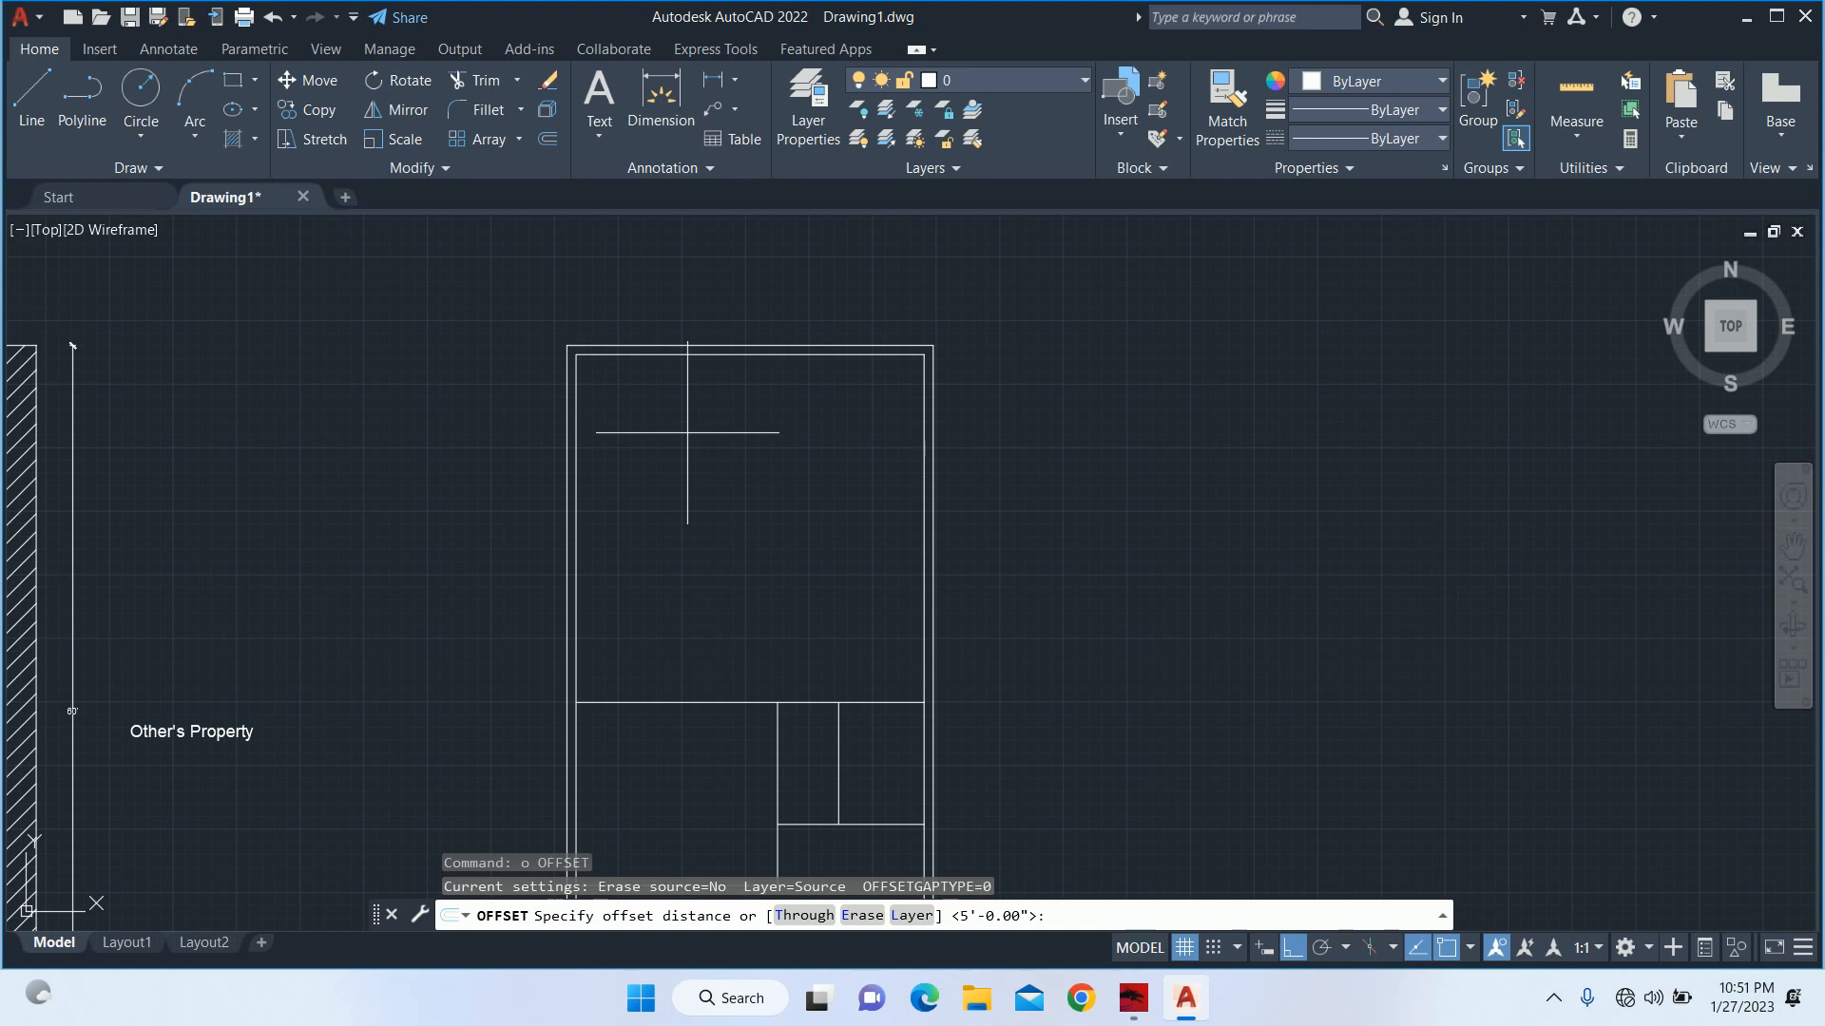
key(Escape)
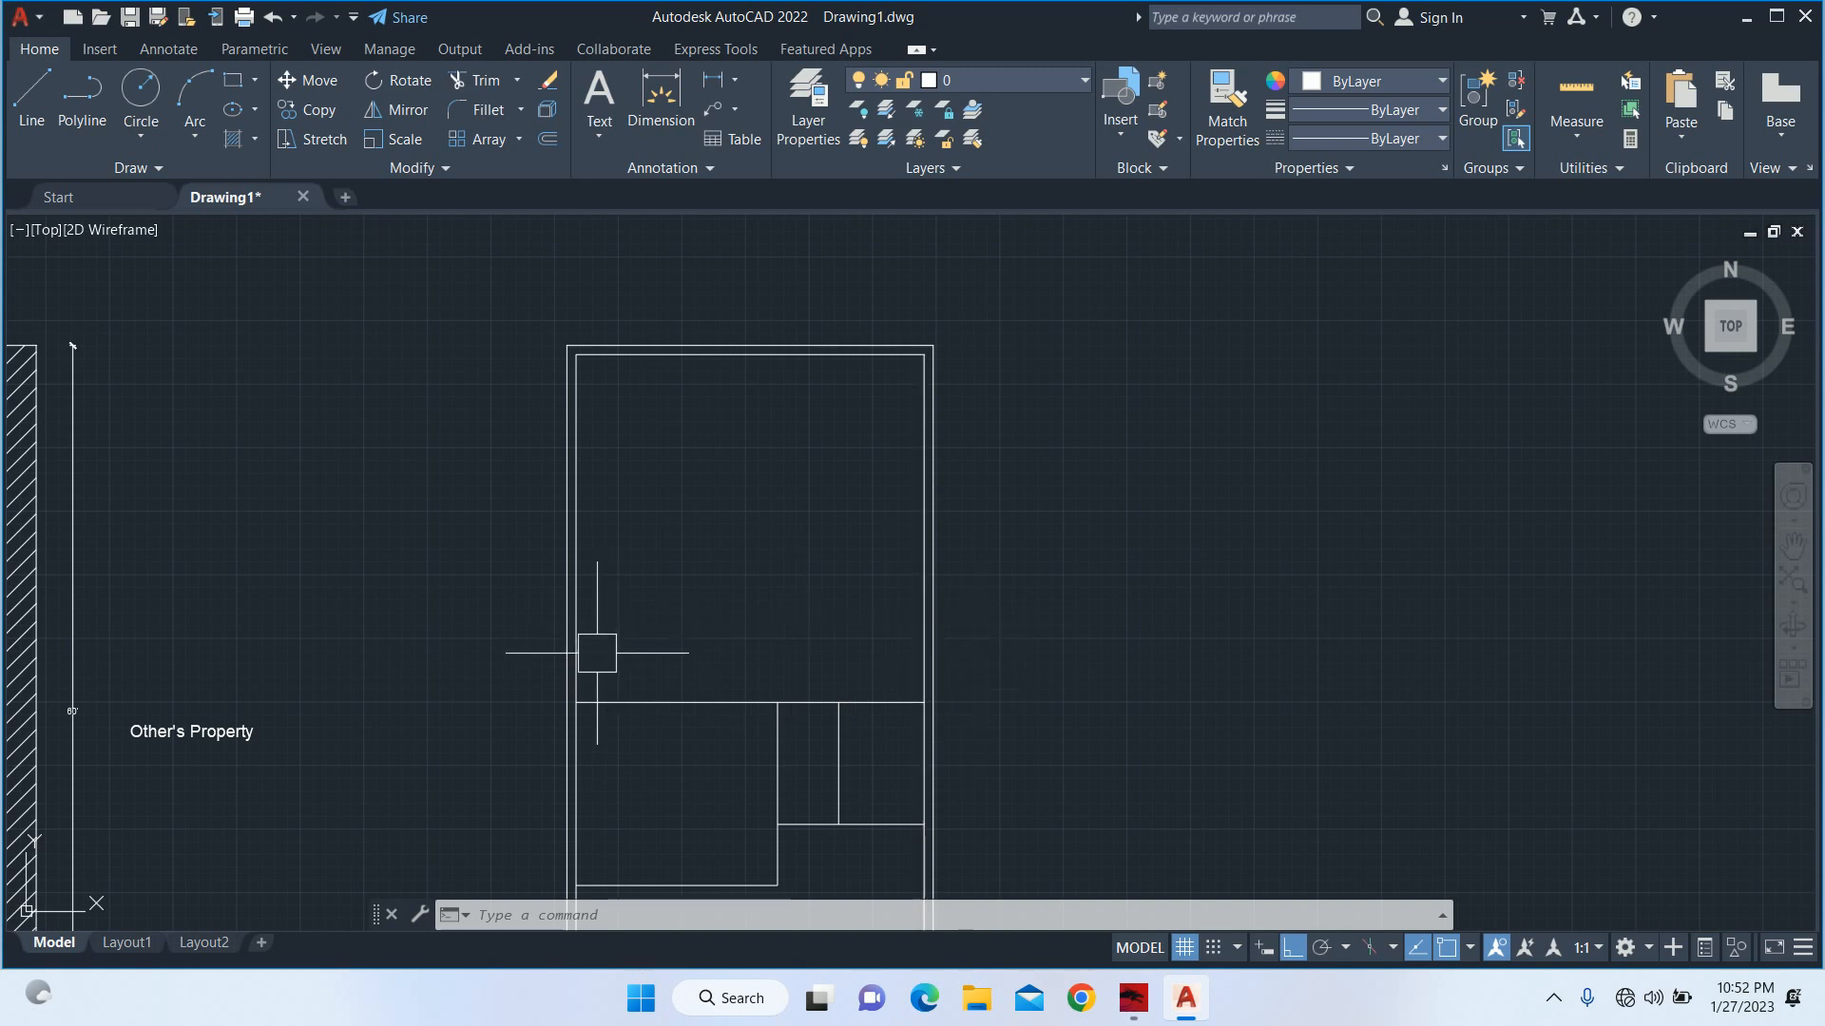
key(Escape)
key(Escape)
key(Escape)
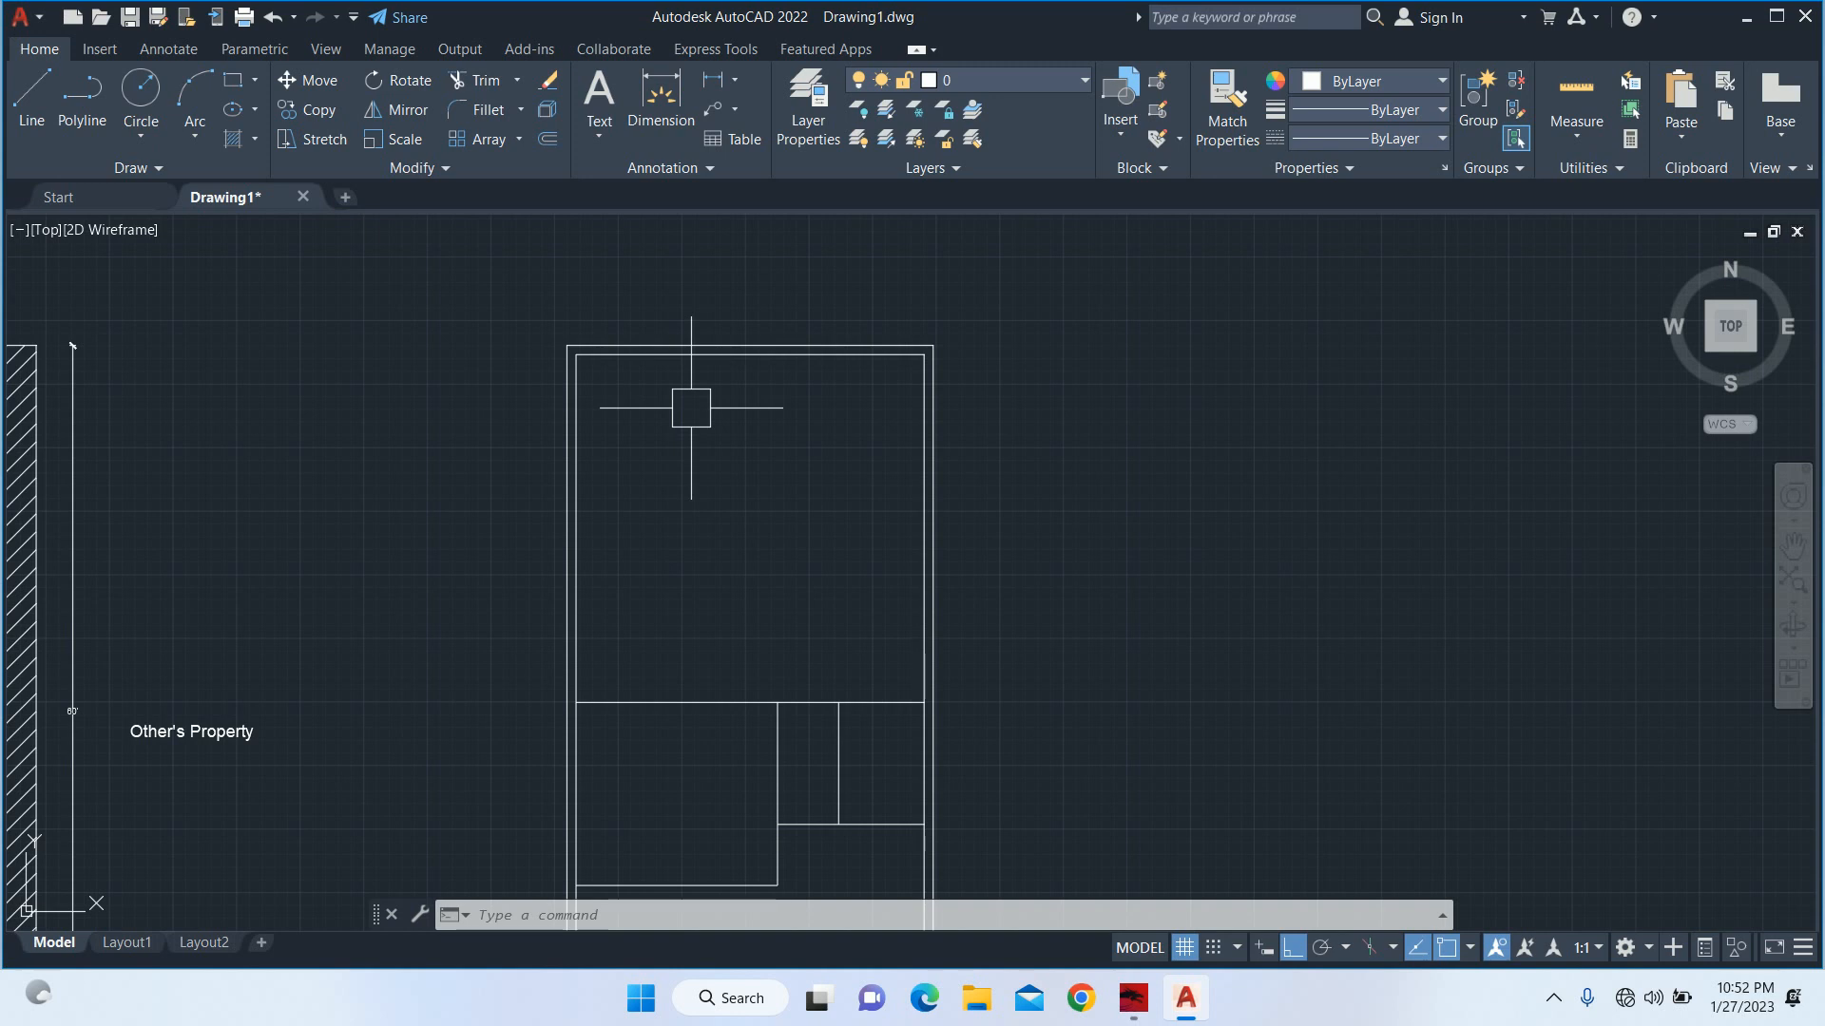
Offset the top wall's inner line 4' down into the plot.
text(o)
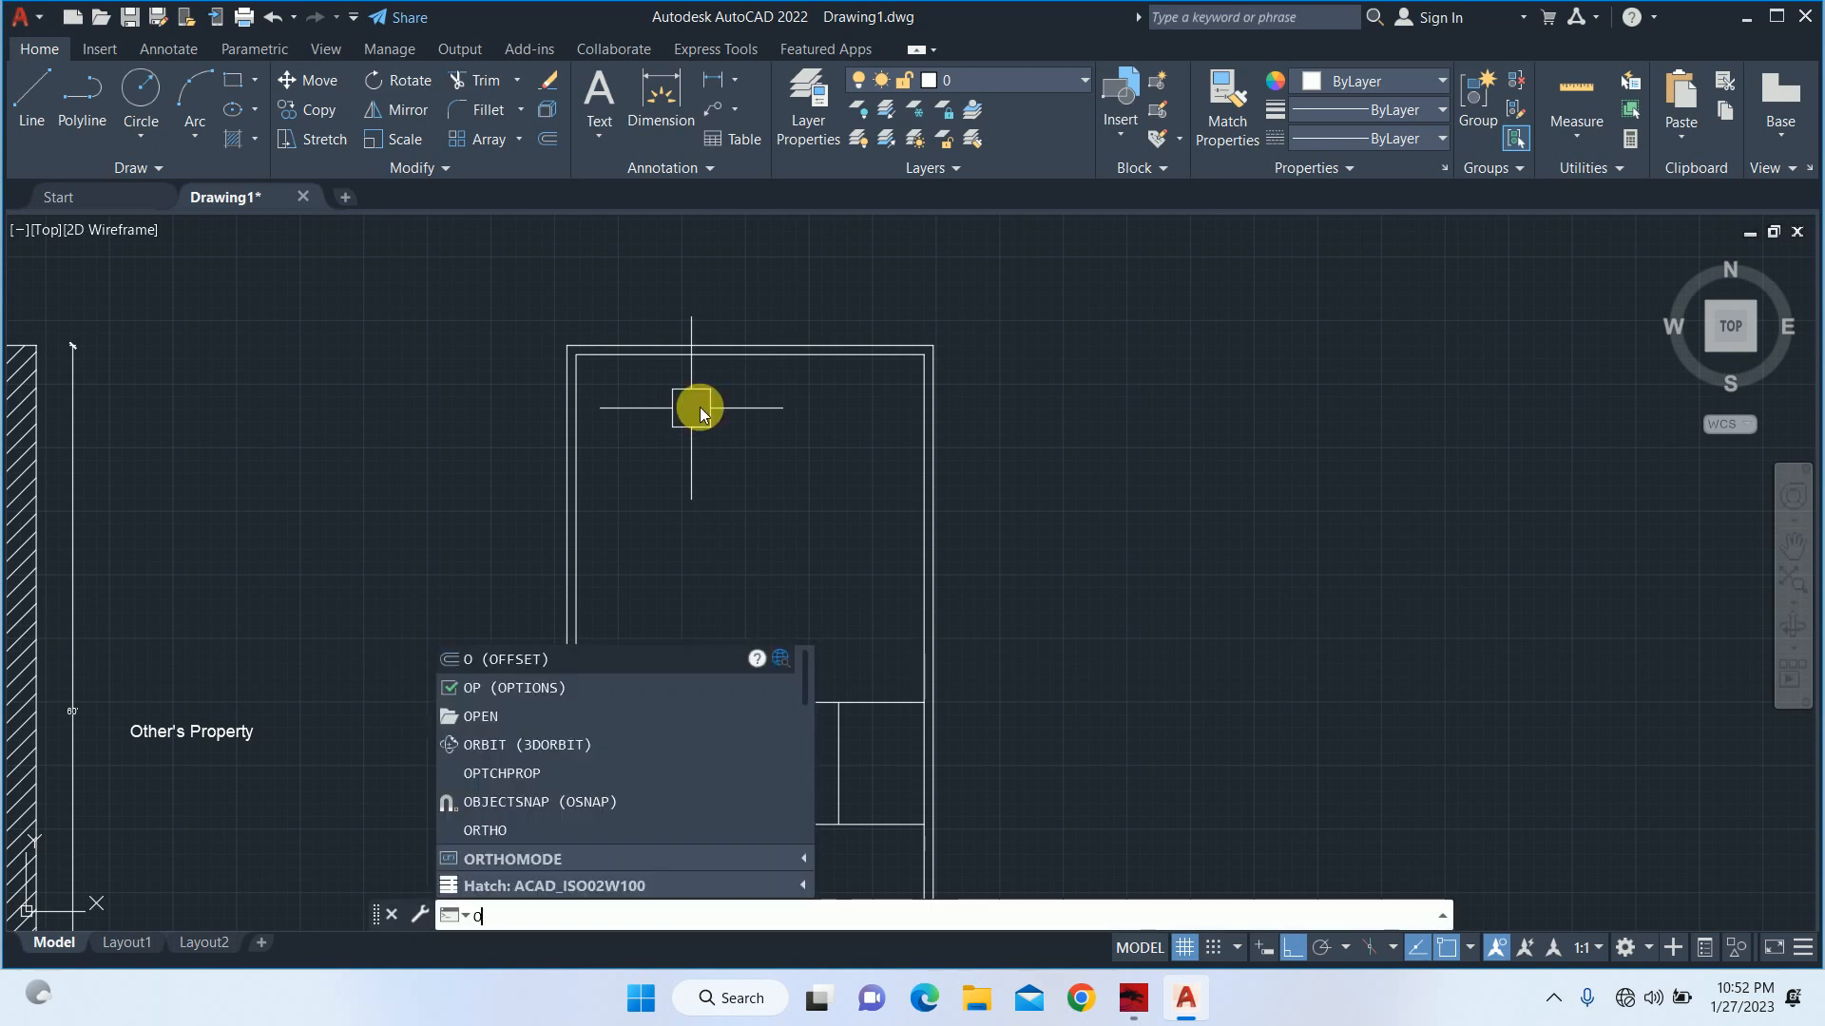
key(Return)
text(4)
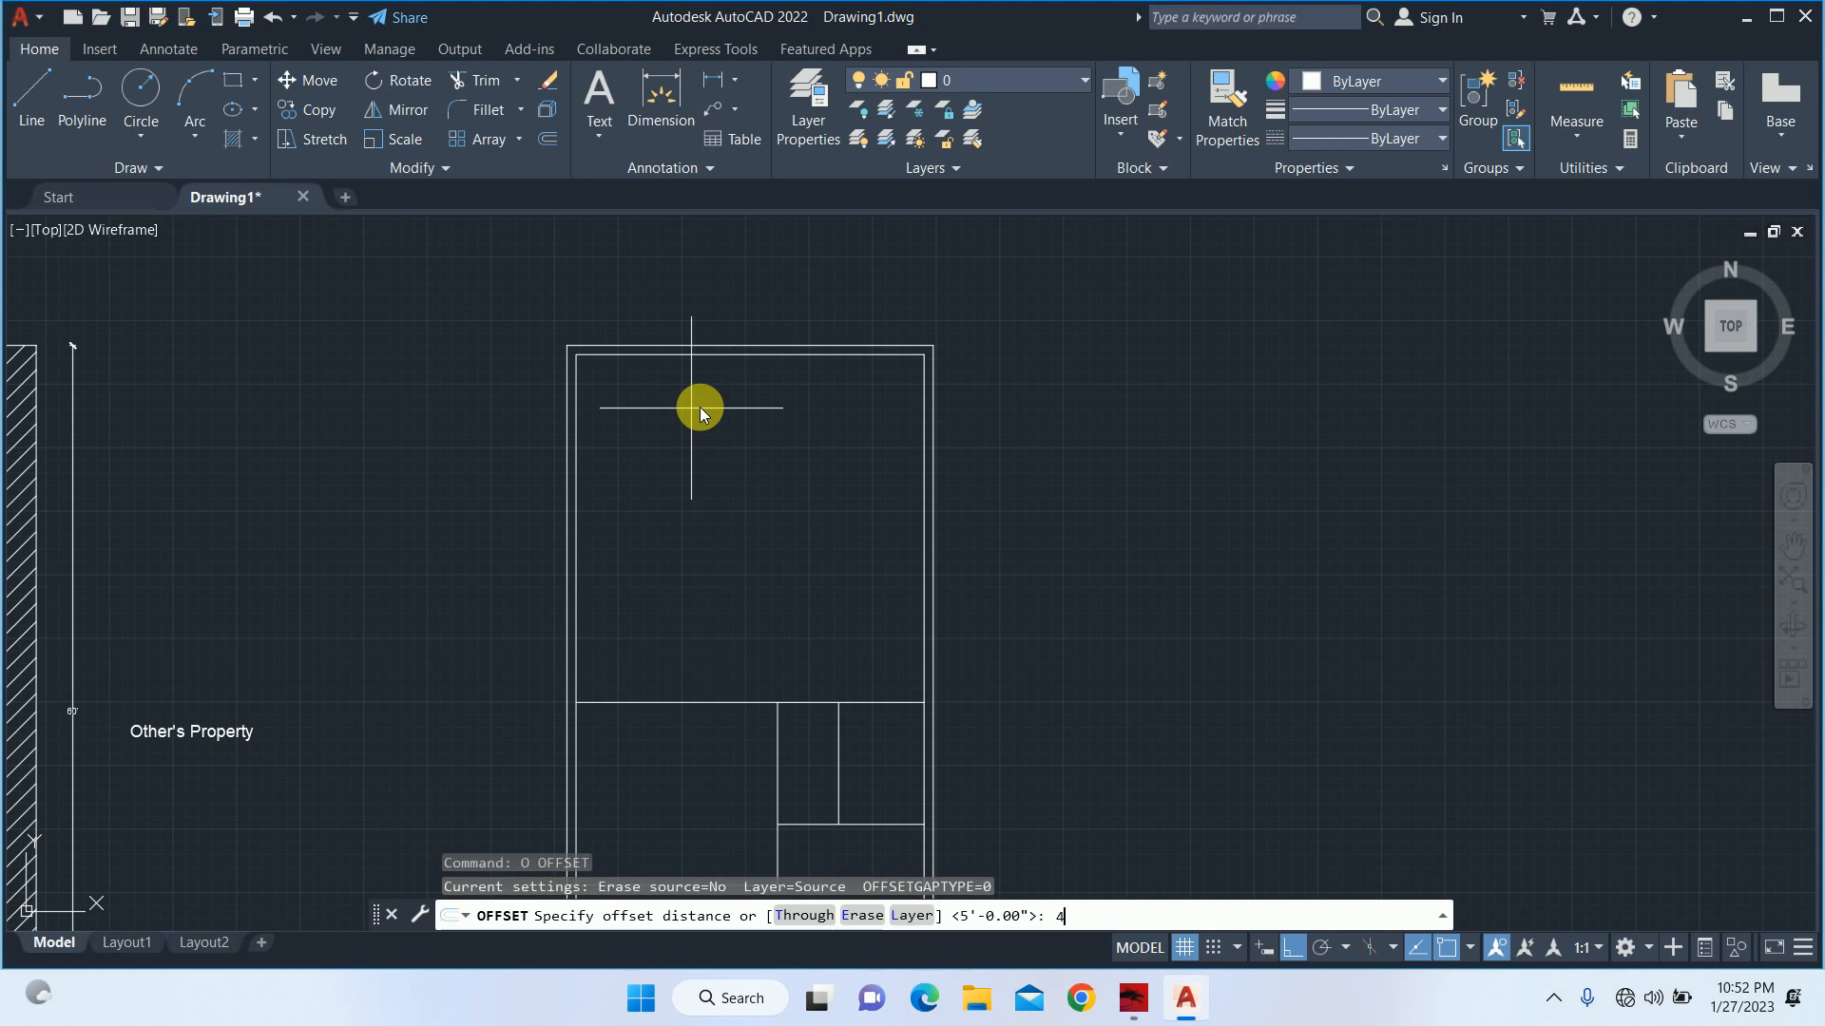
text(')
key(Return)
scroll(719, 392, up, 2)
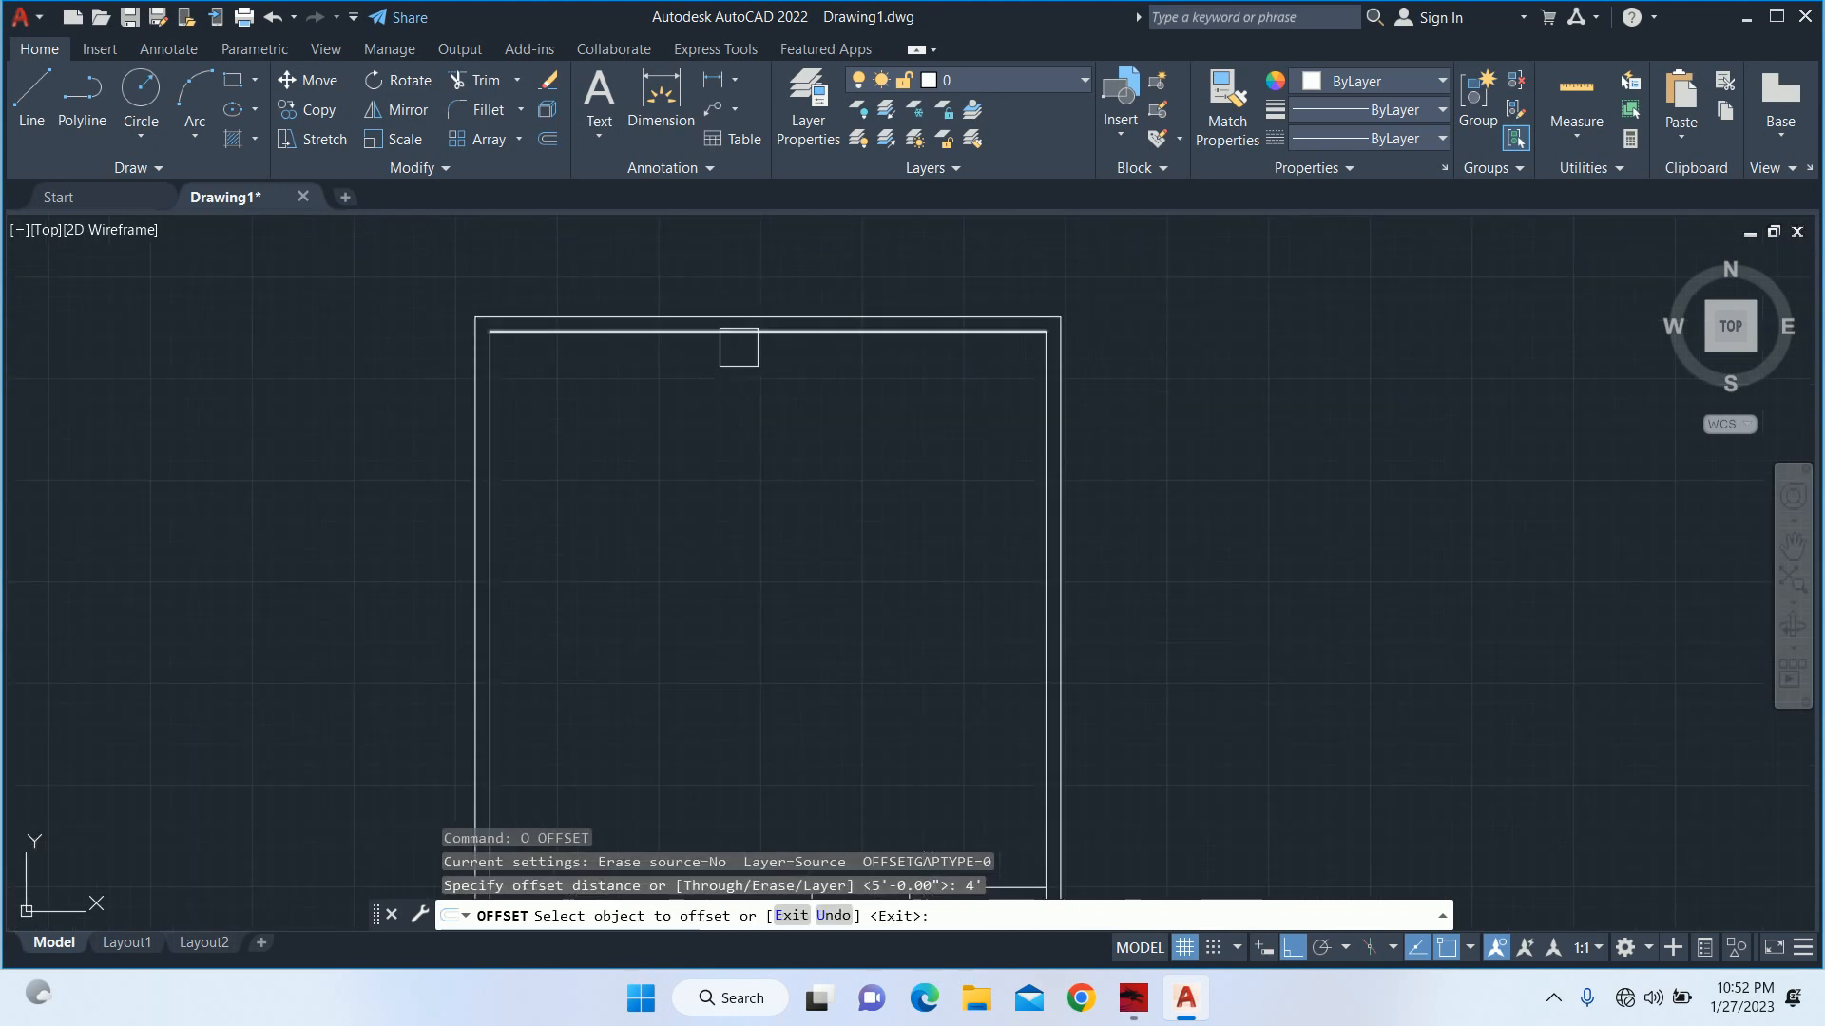
click(738, 347)
click(726, 475)
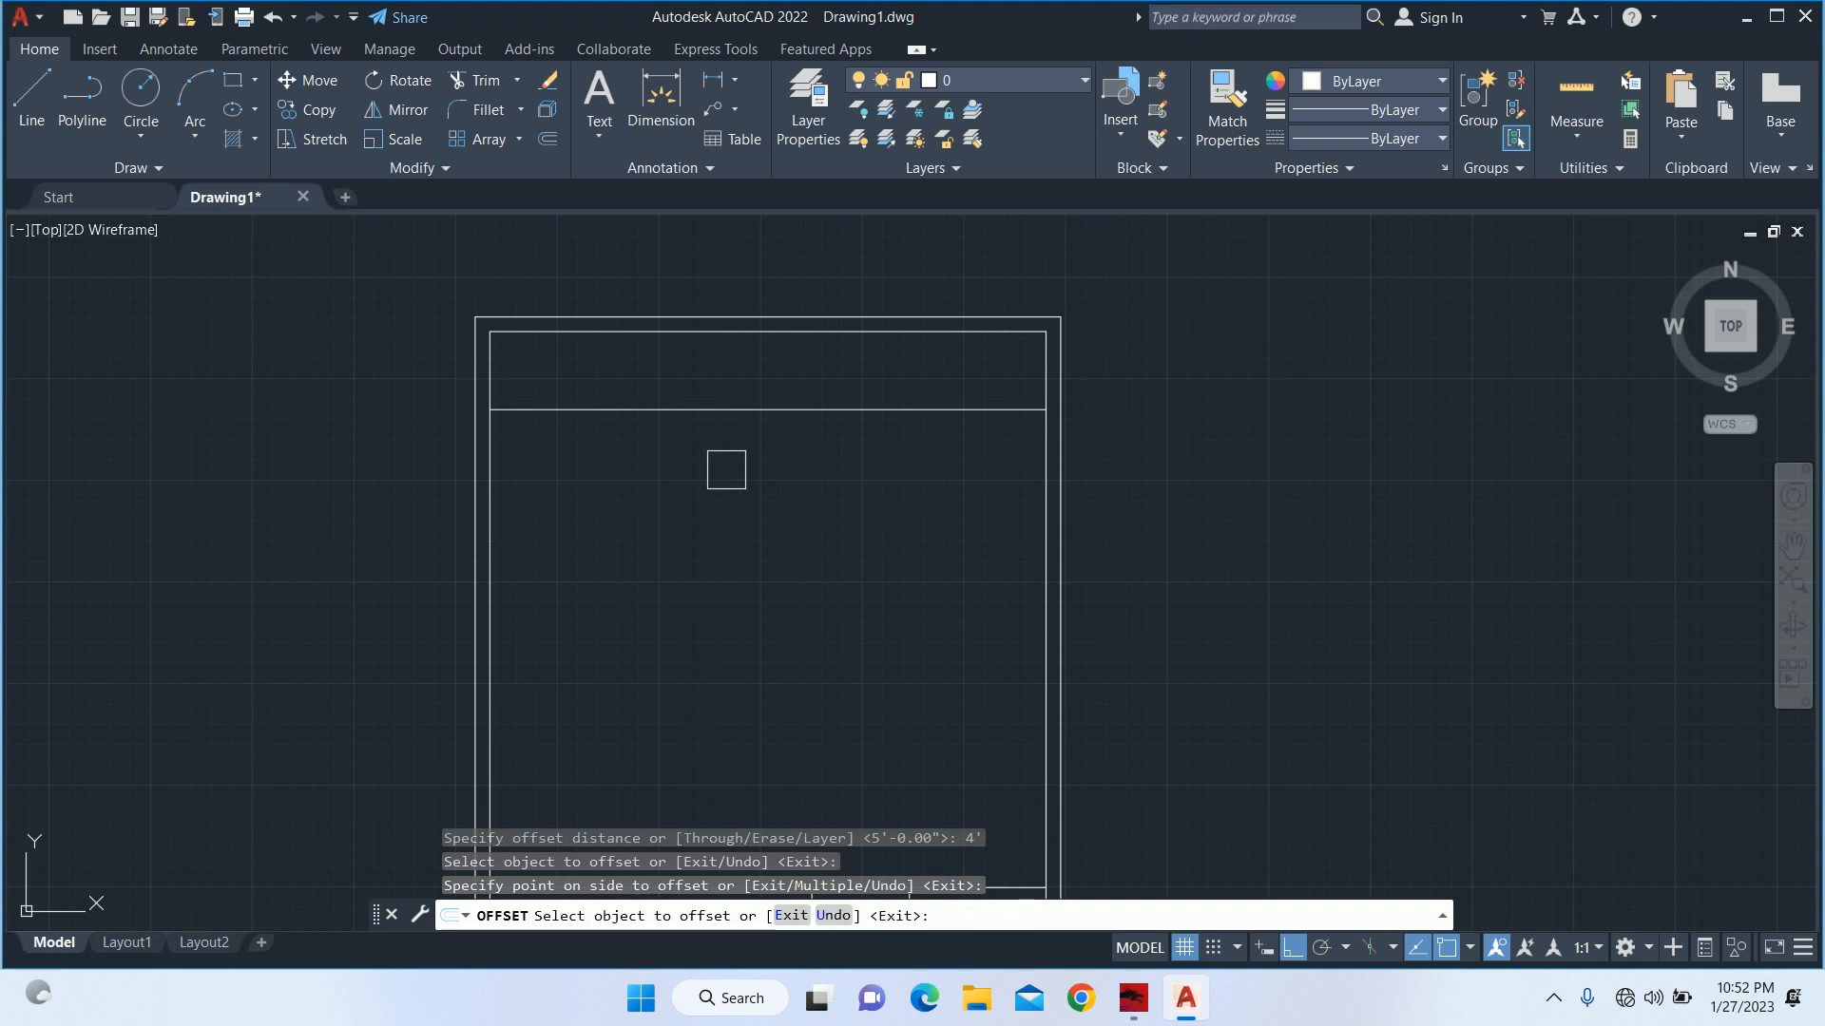
Offset the horizontal line below the top wall 12' further down into the plot.
key(Escape)
key(Escape)
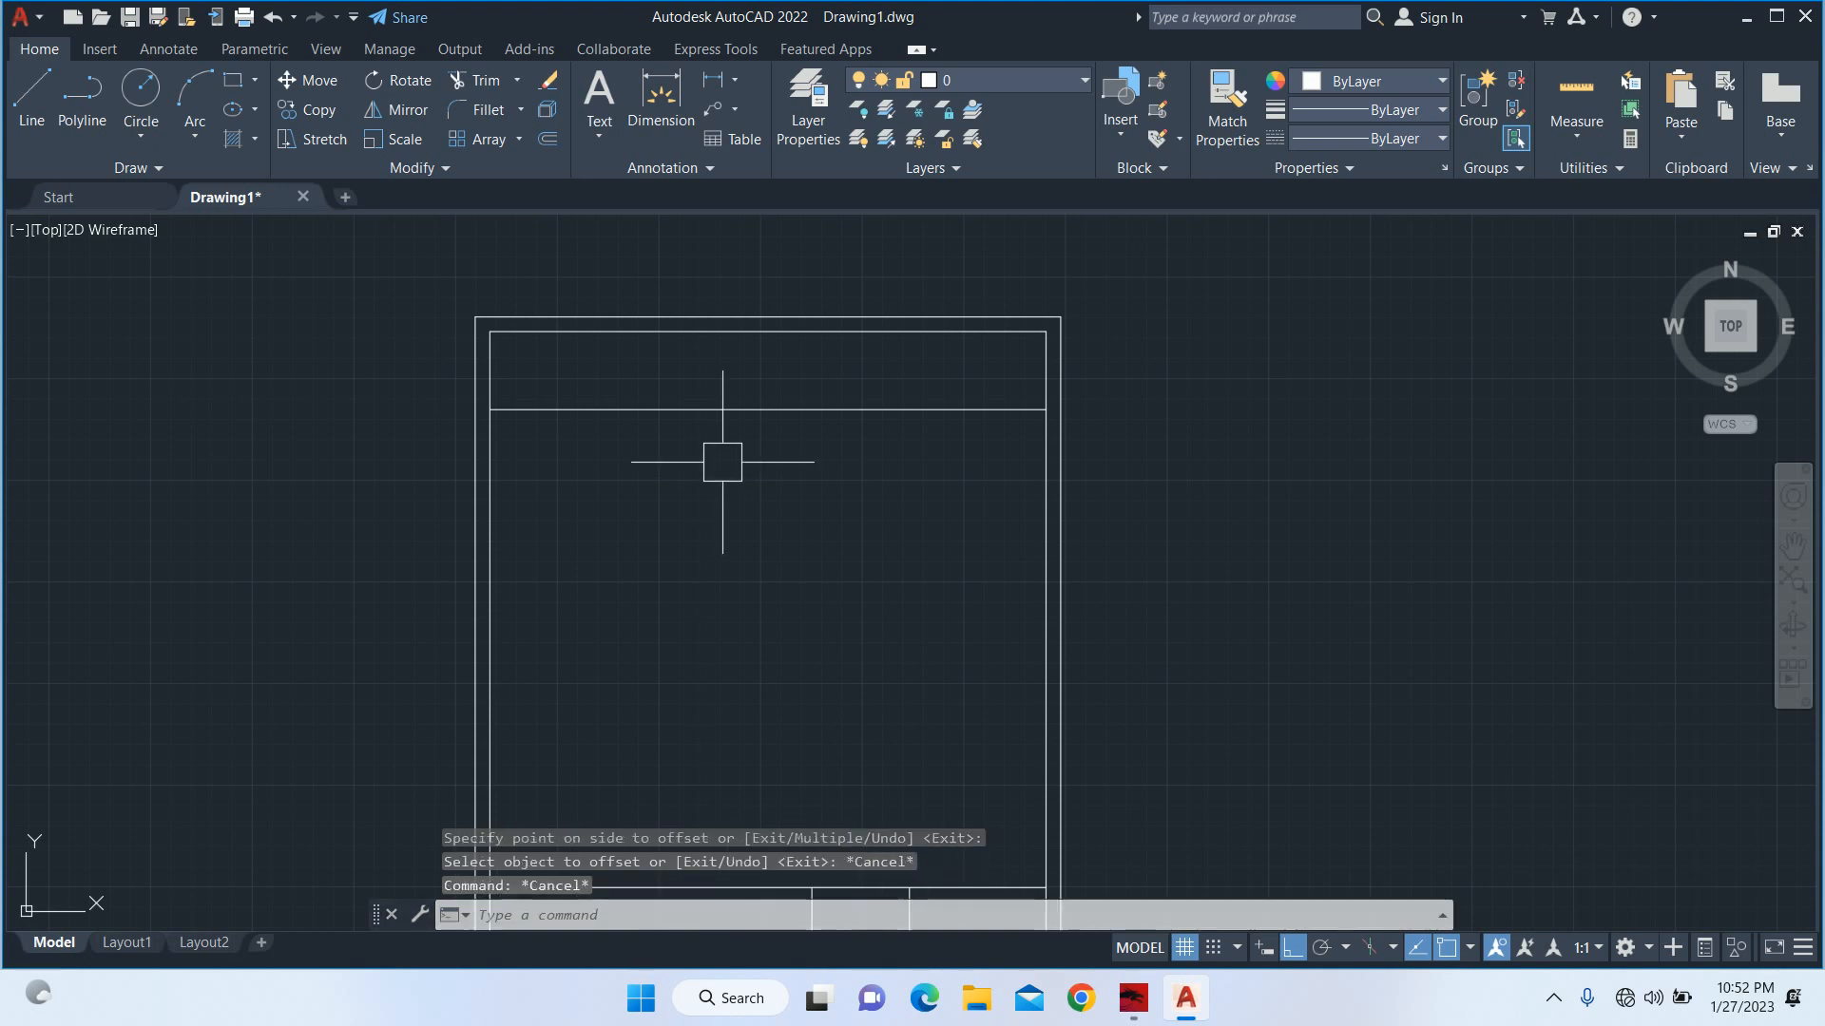
text(o)
key(Return)
text(12)
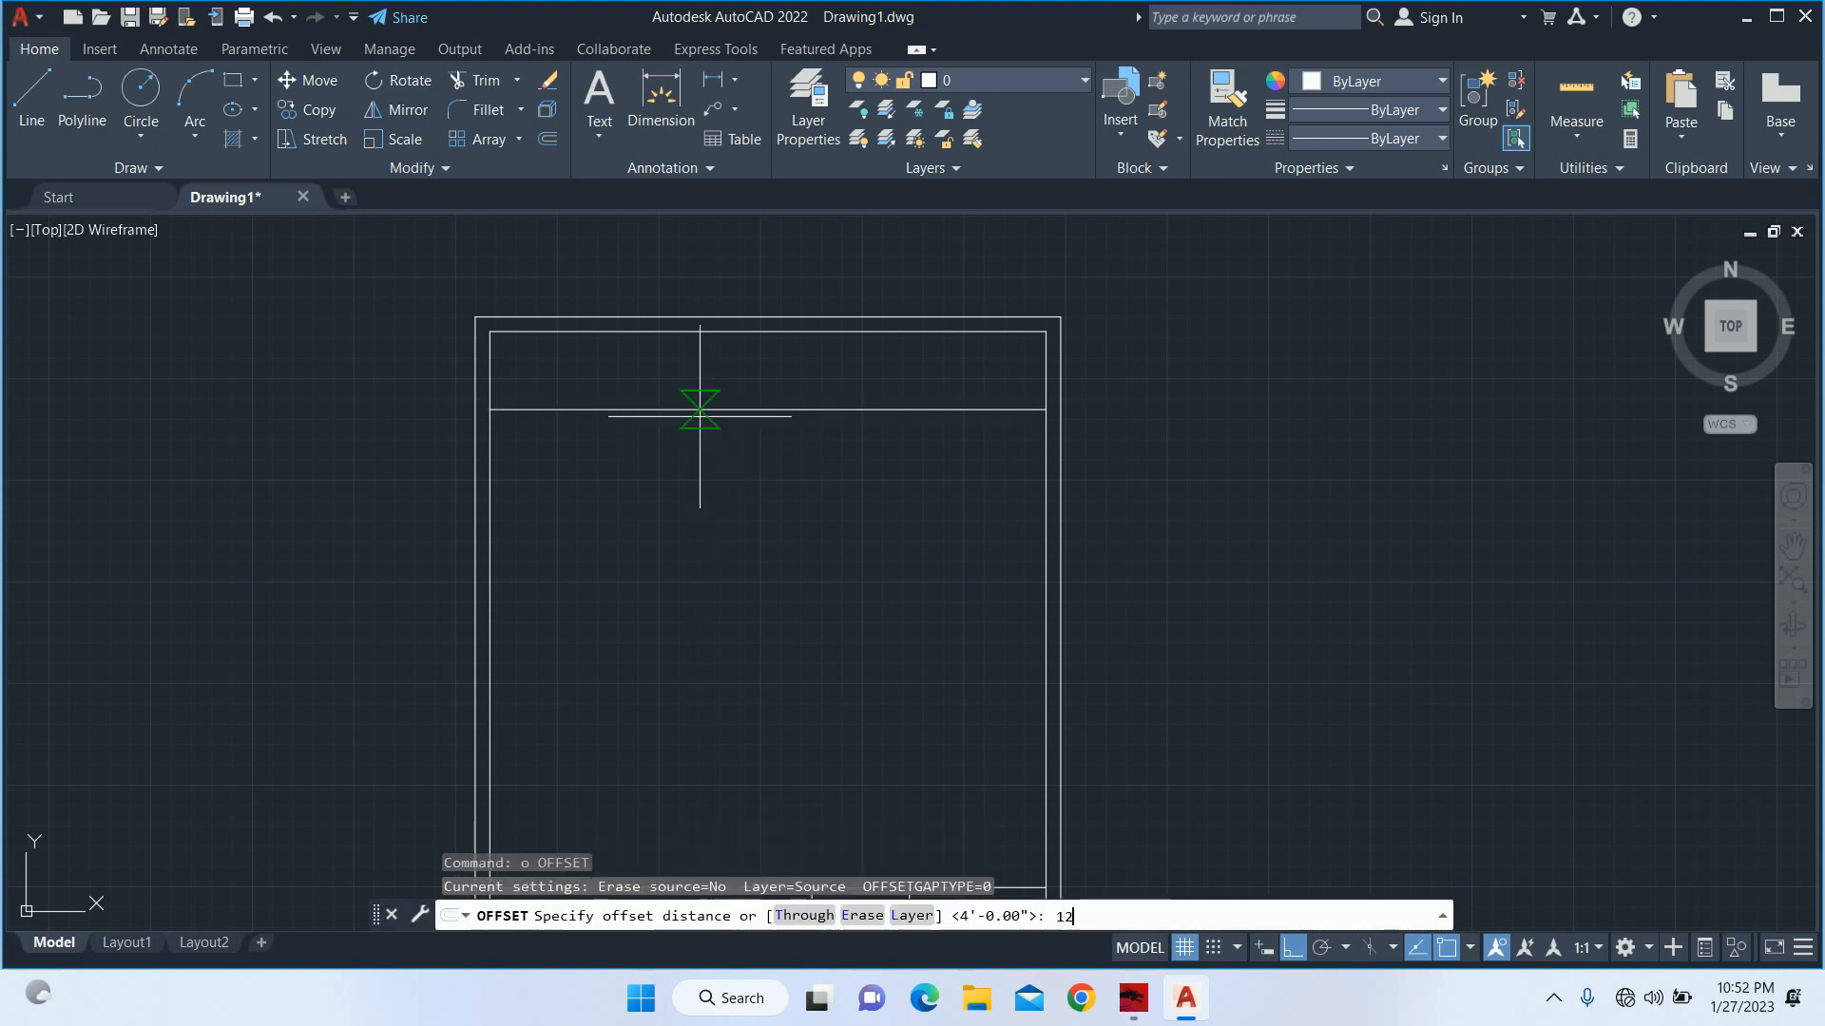
text(')
key(Return)
click(711, 411)
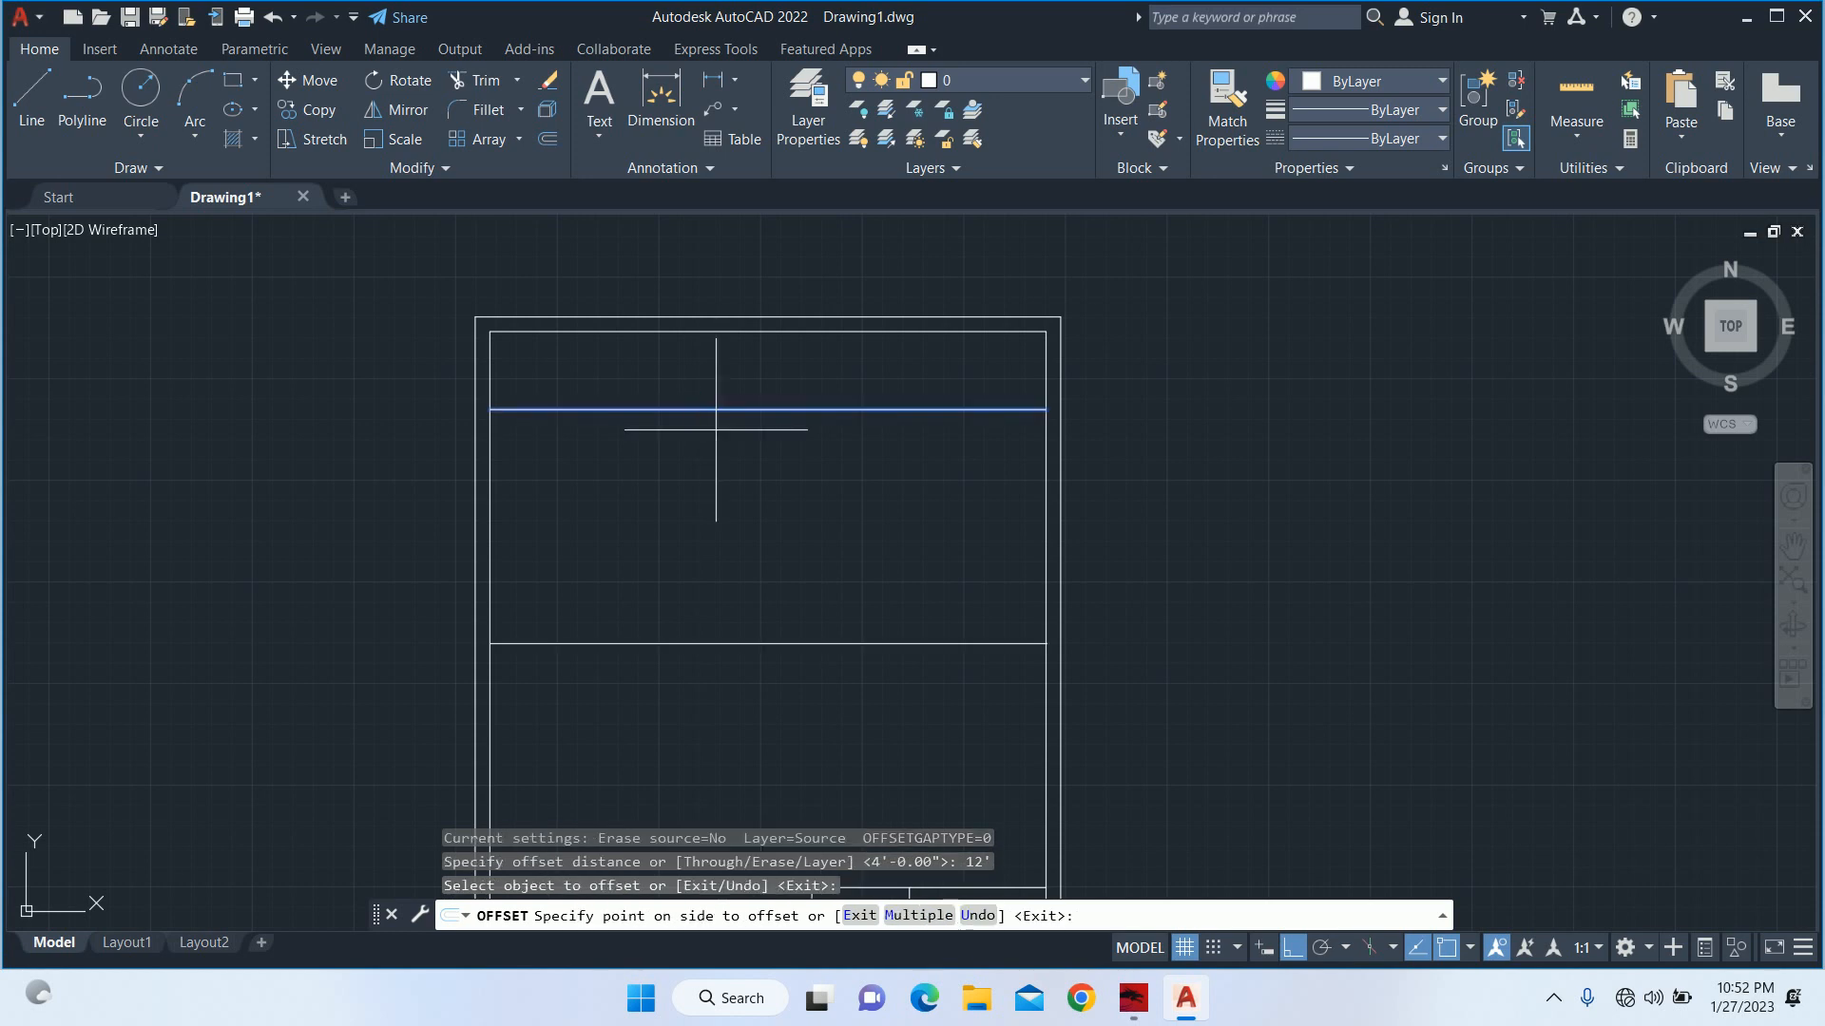
click(711, 514)
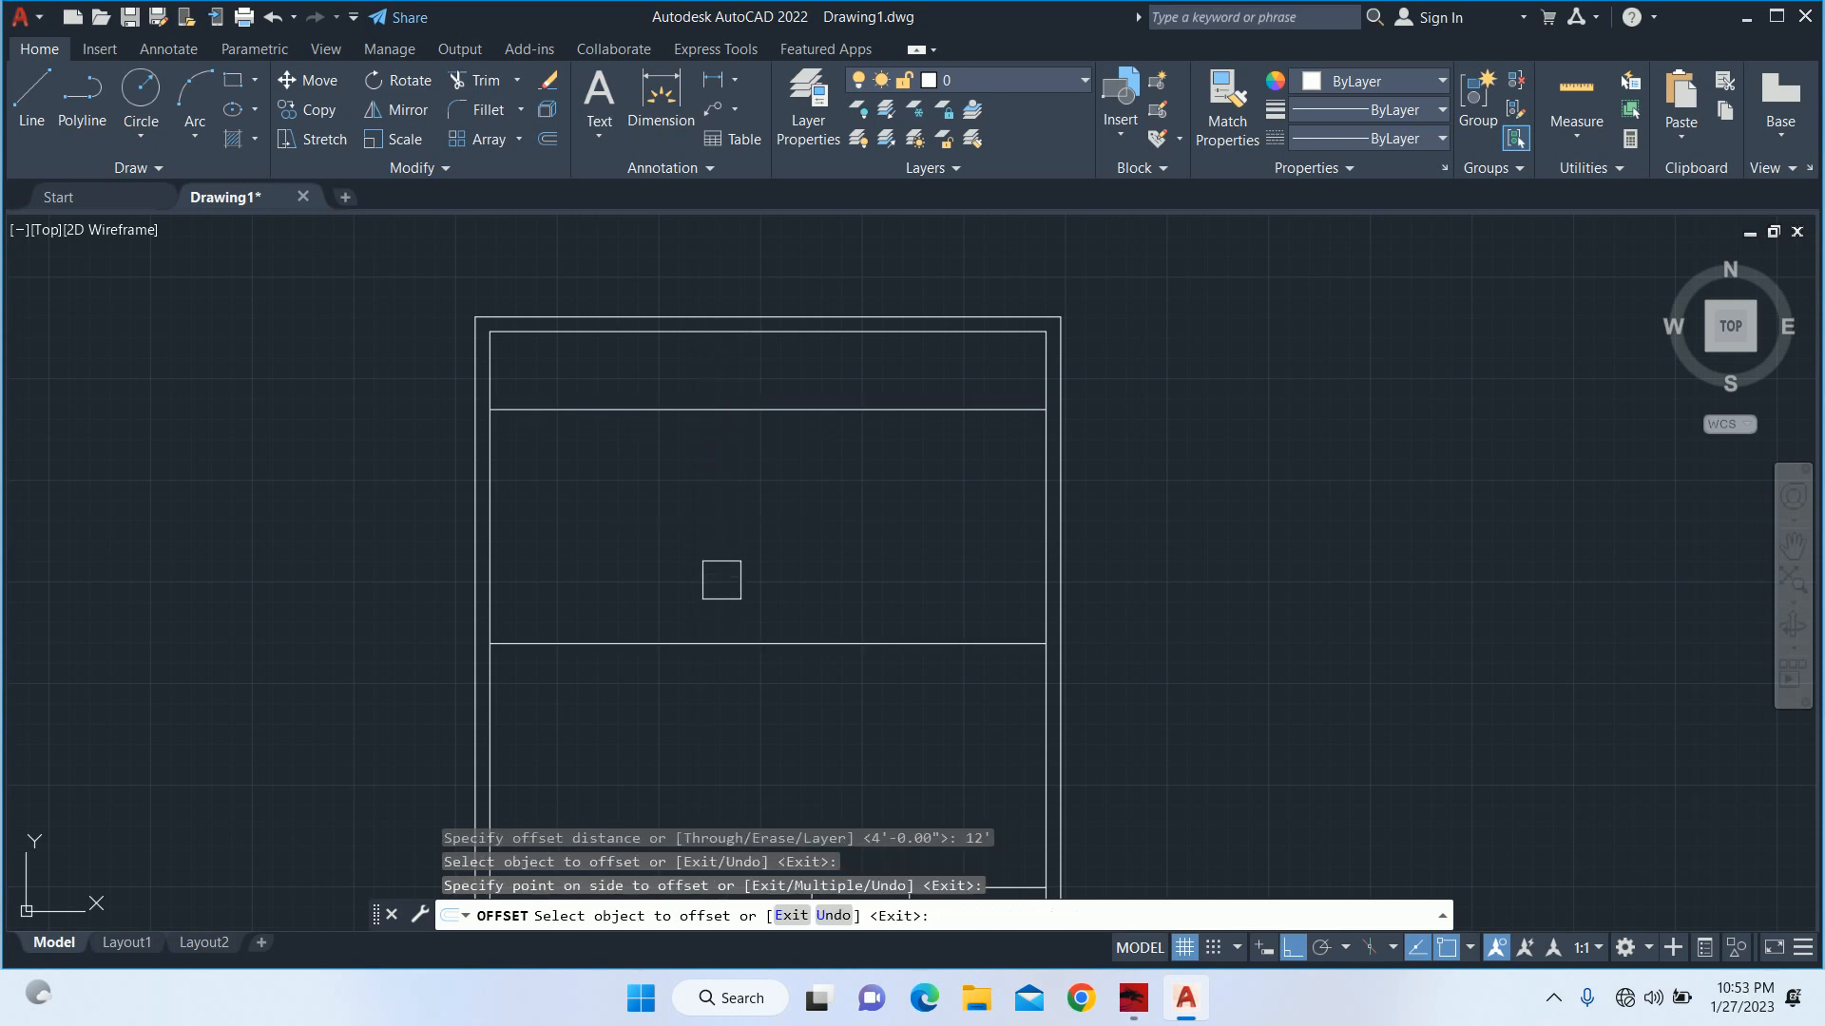
scroll(733, 434, down, 2)
key(Escape)
key(Escape)
key(Escape)
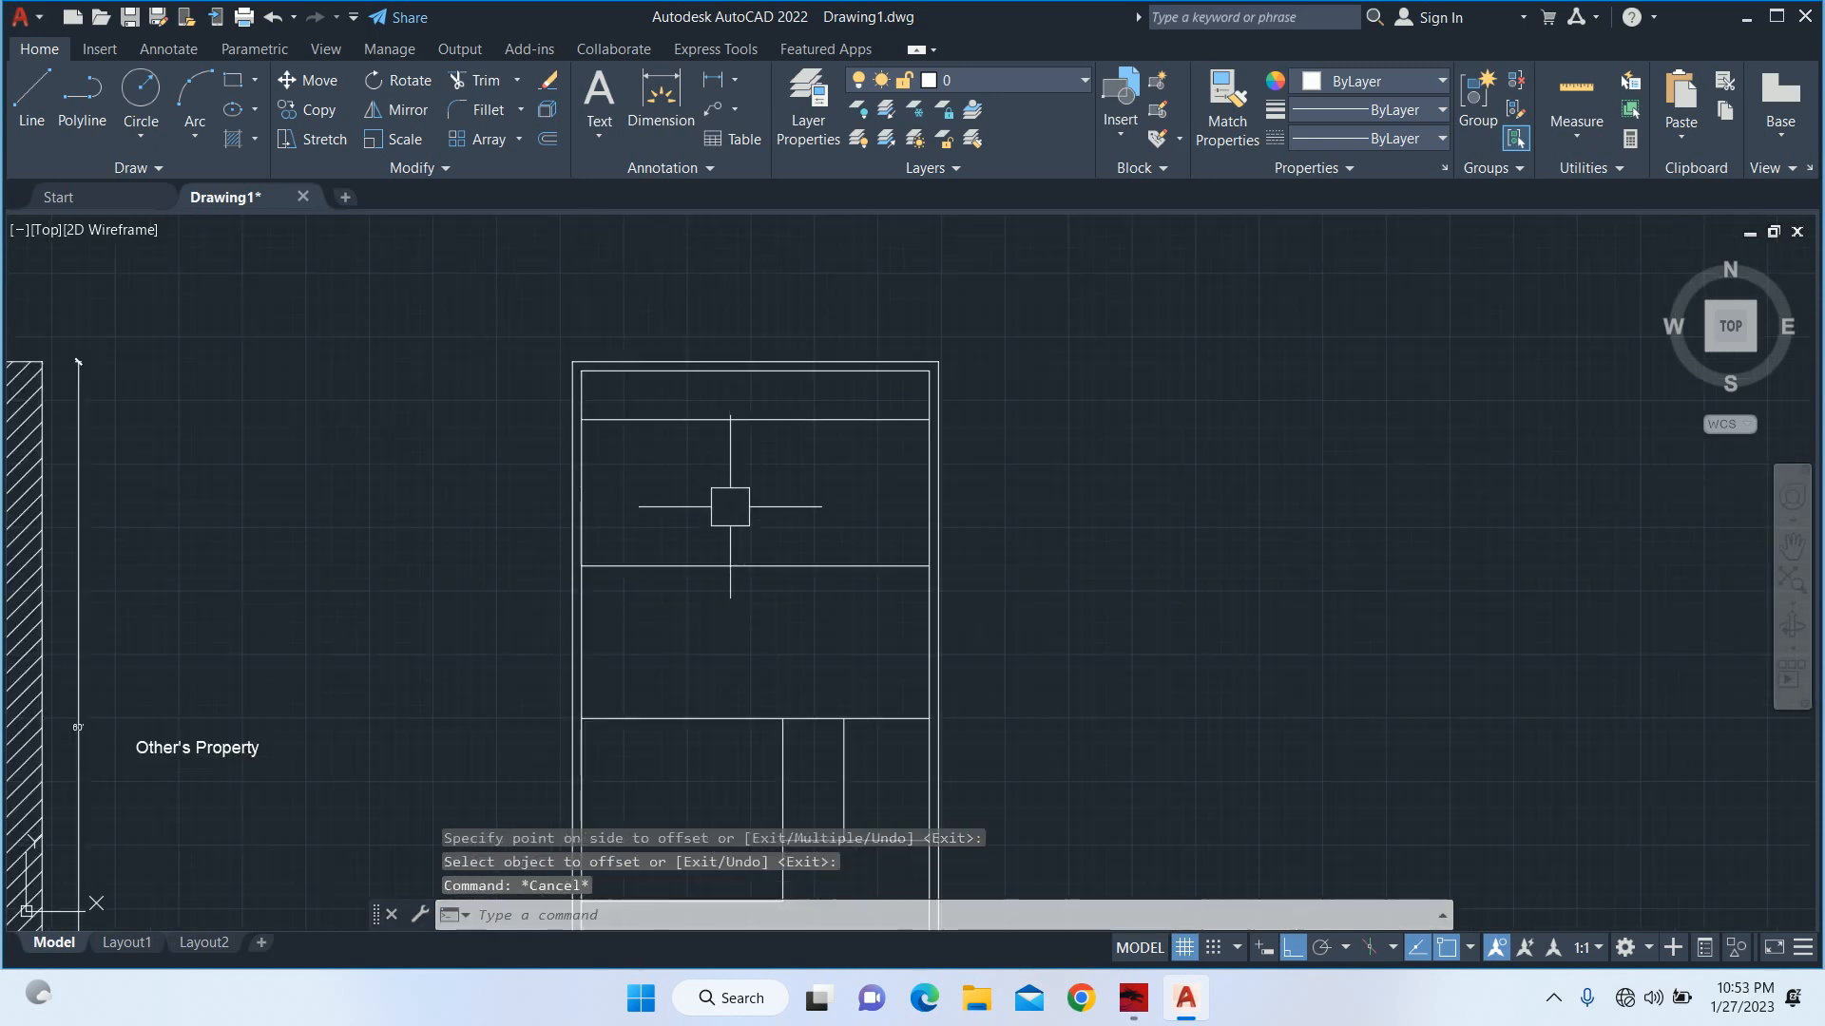
Check the depth between the full-width horizontal line and the 12' offset line with a linear dimension.
text(dli)
key(Return)
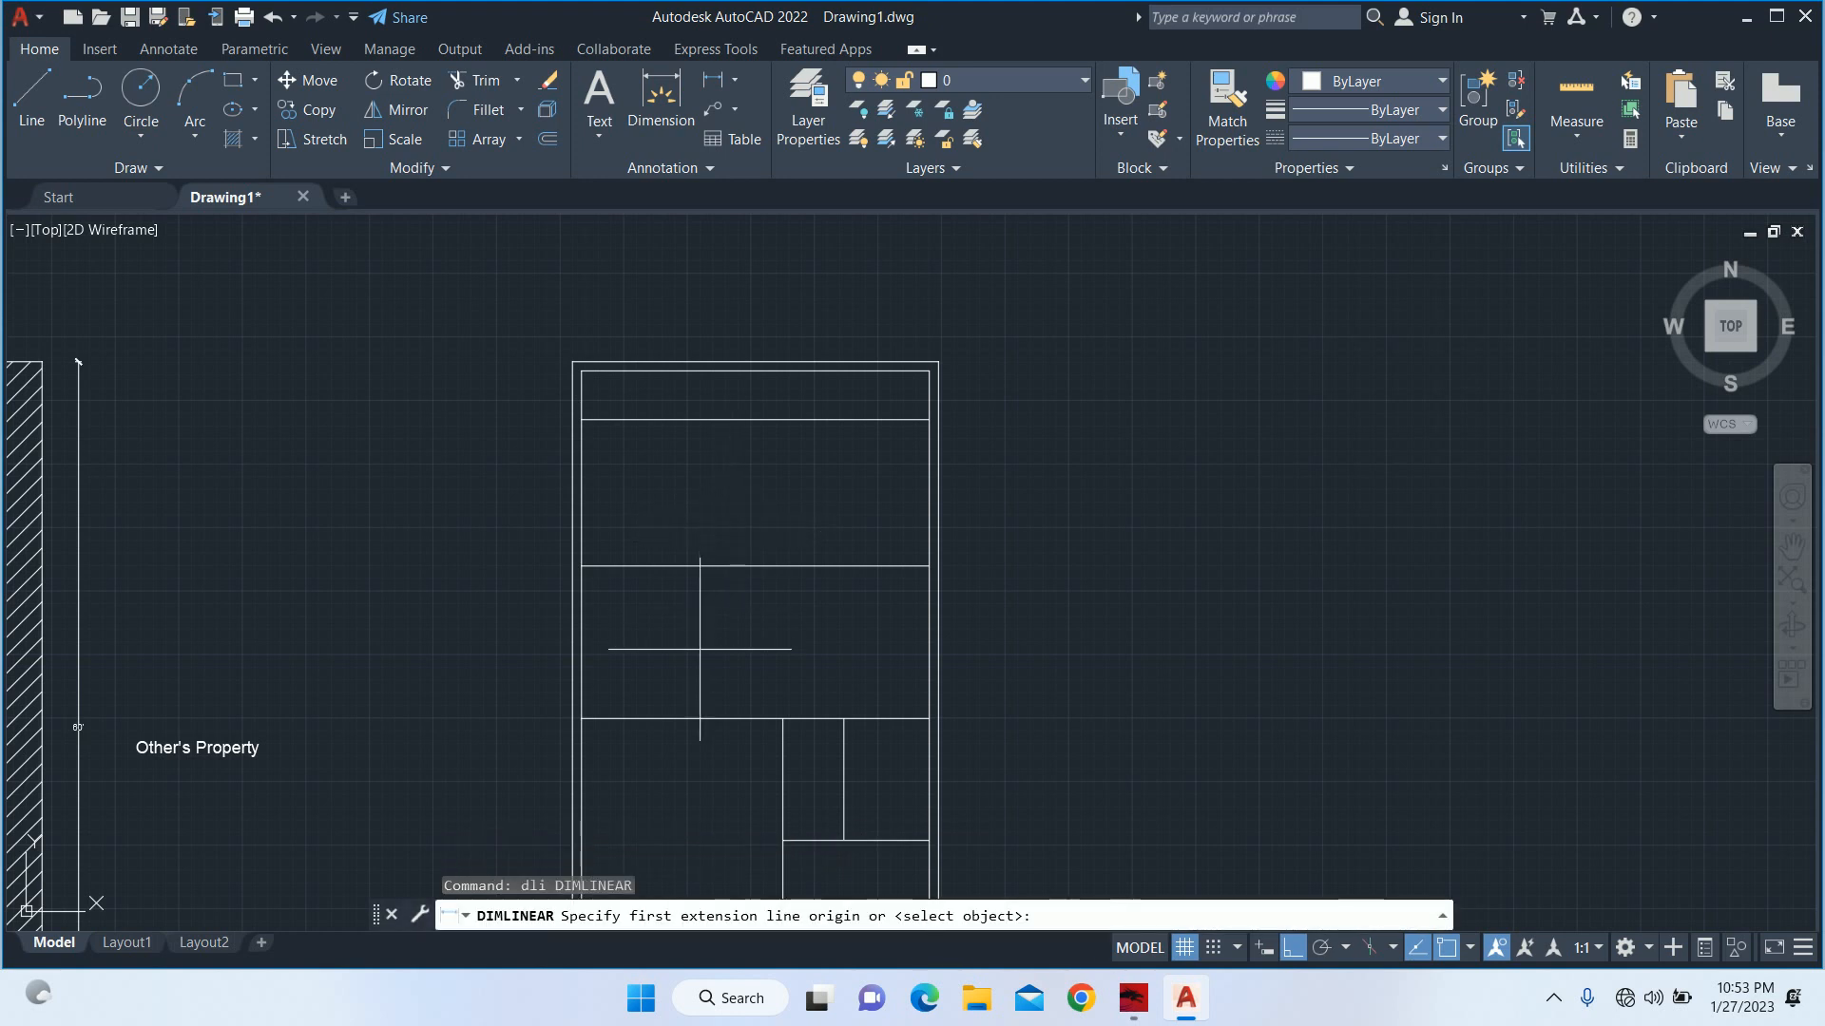
click(699, 719)
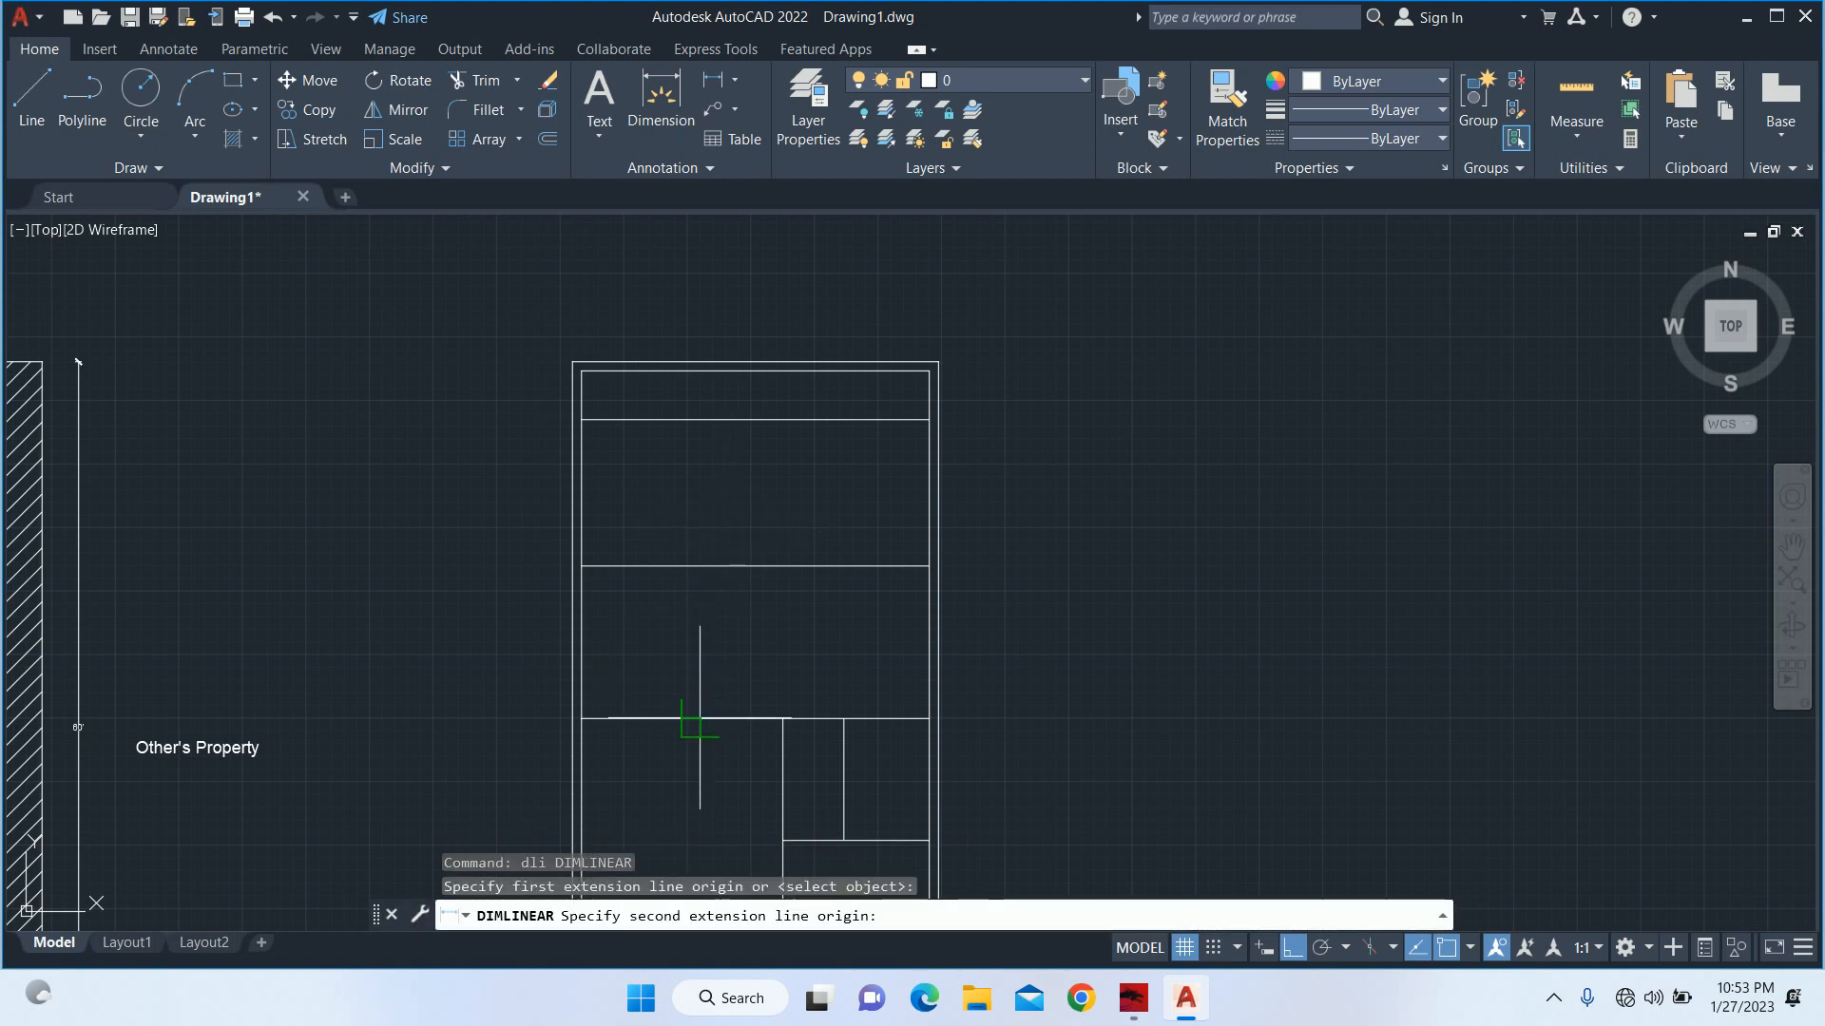
click(693, 568)
scroll(525, 644, up, 4)
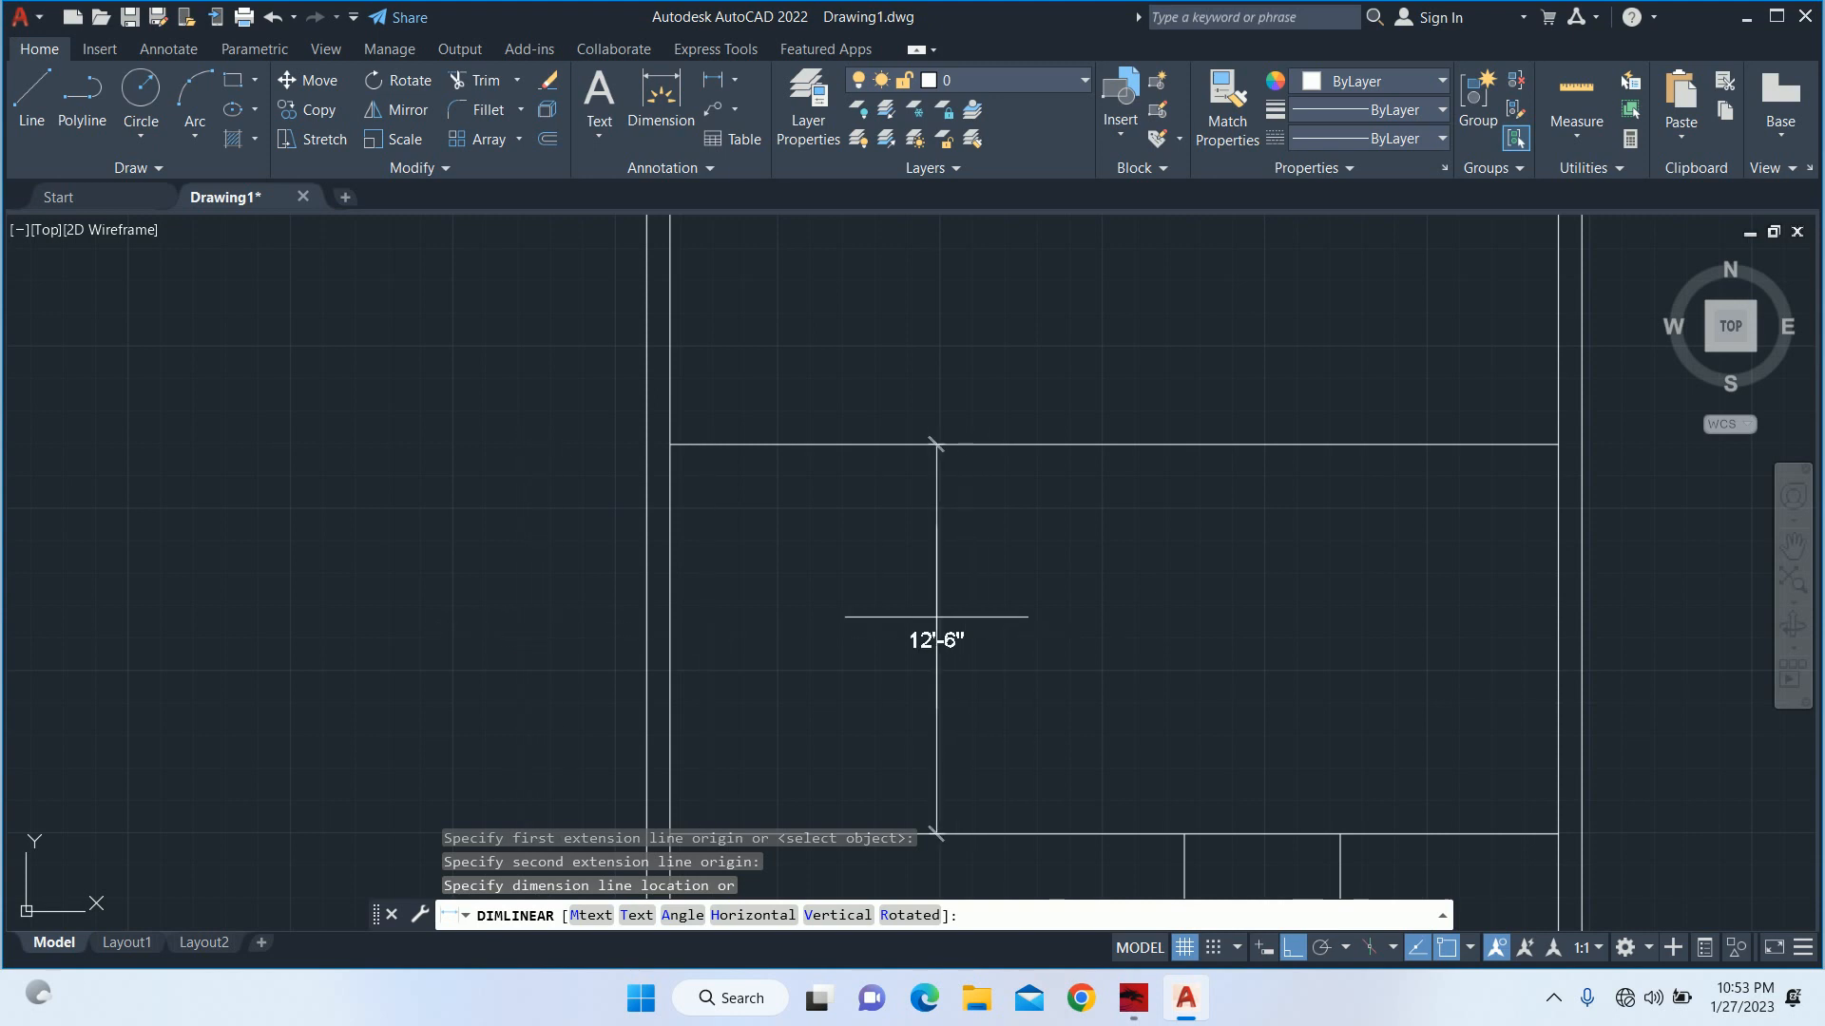
key(Escape)
key(Escape)
scroll(951, 604, down, 5)
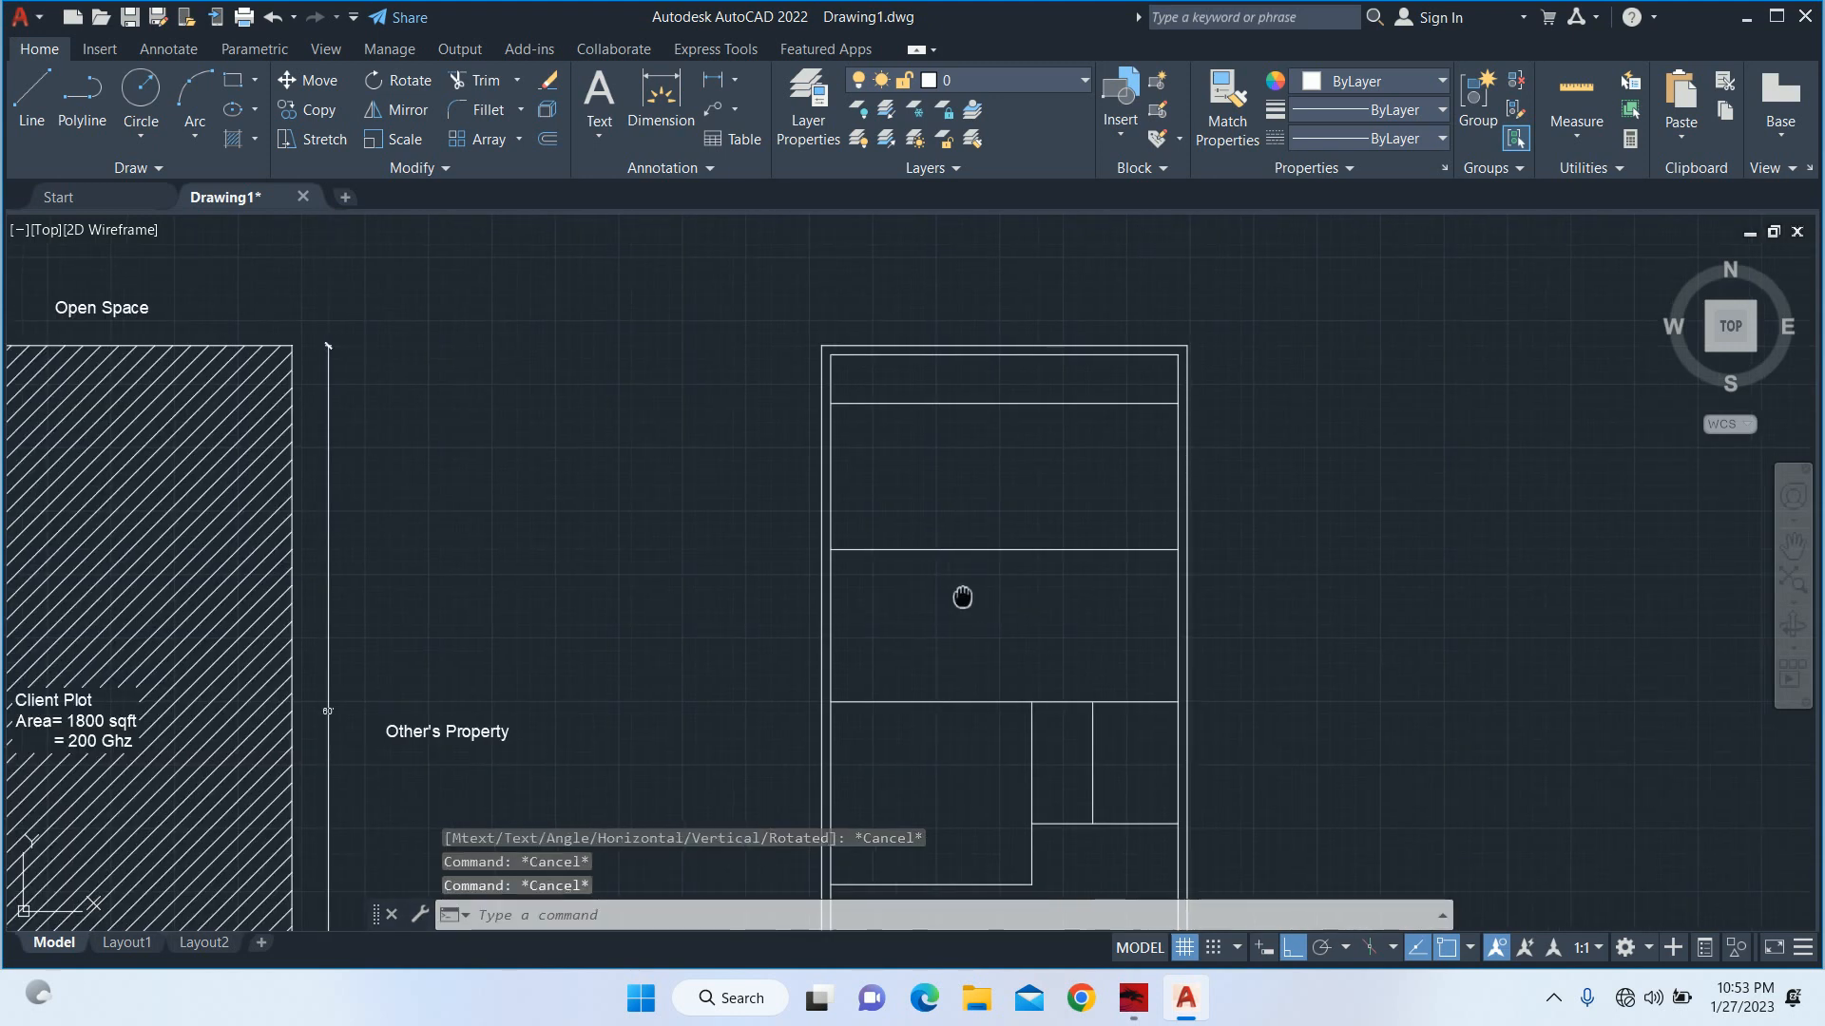
Offset the left wall's inner line 9' to the right.
scroll(780, 438, down, 3)
scroll(884, 456, up, 3)
text(o)
key(Return)
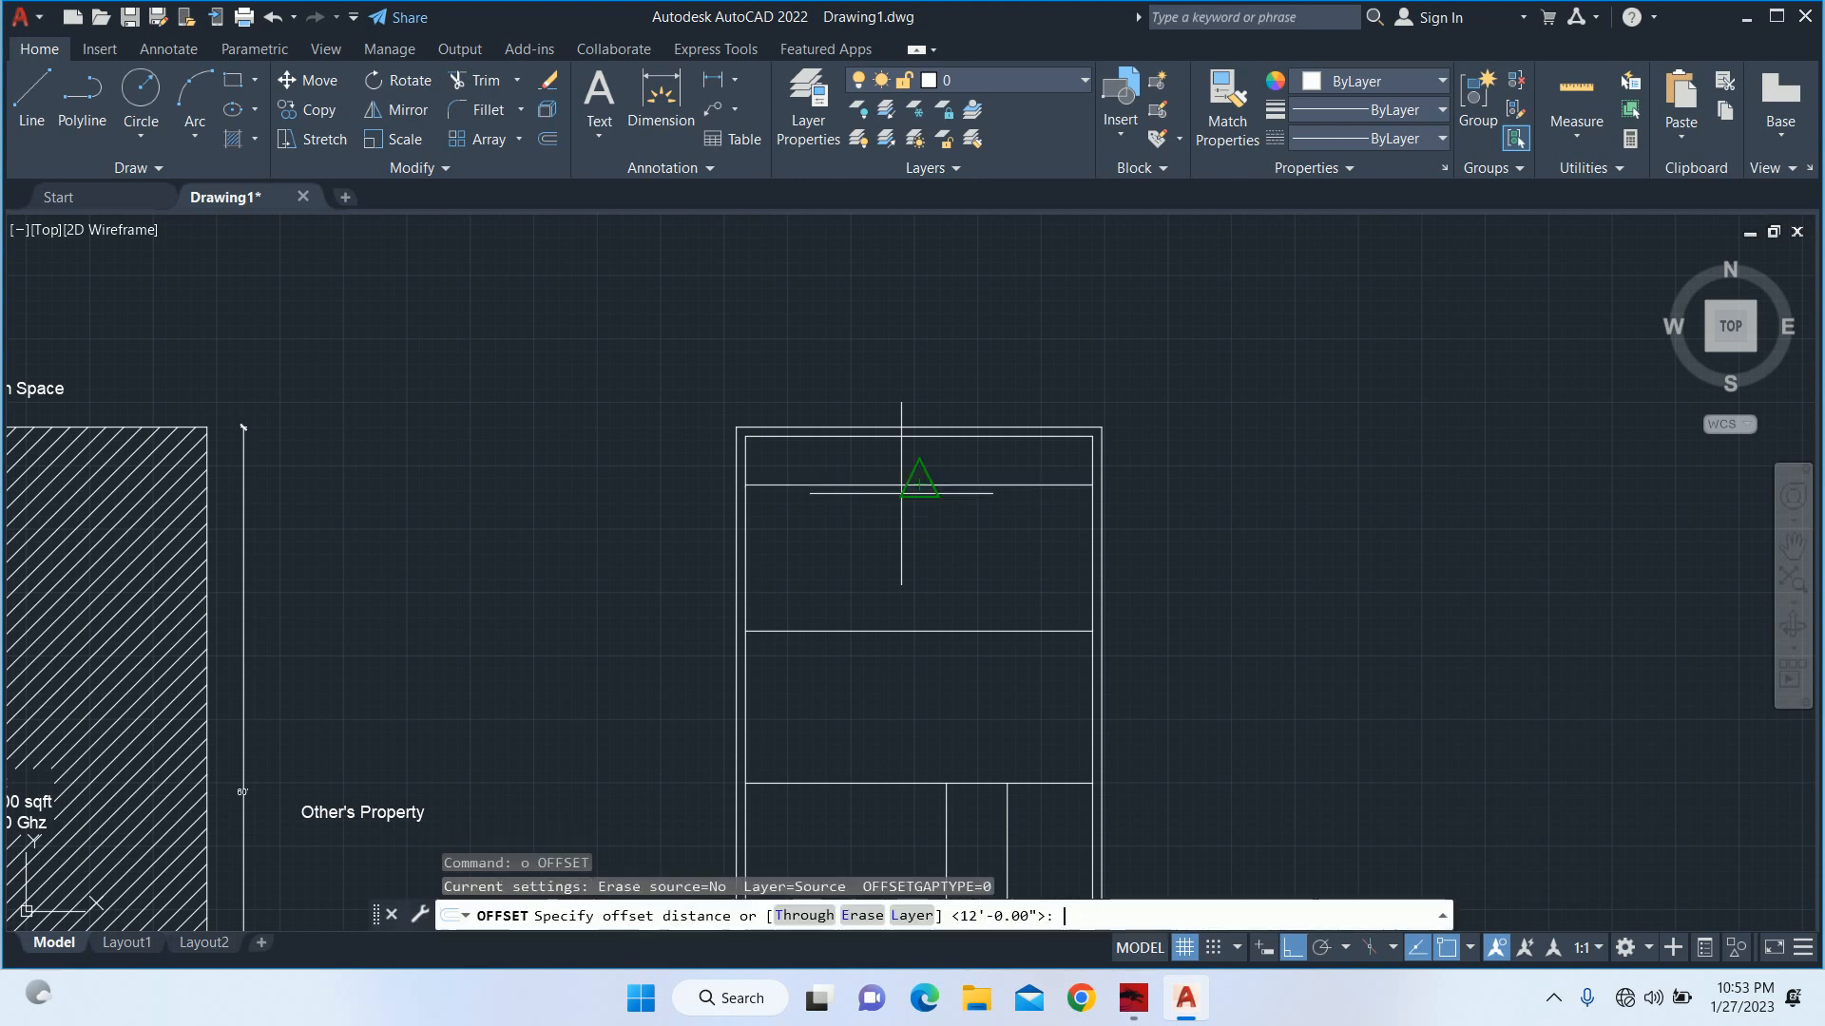
text(9')
key(Return)
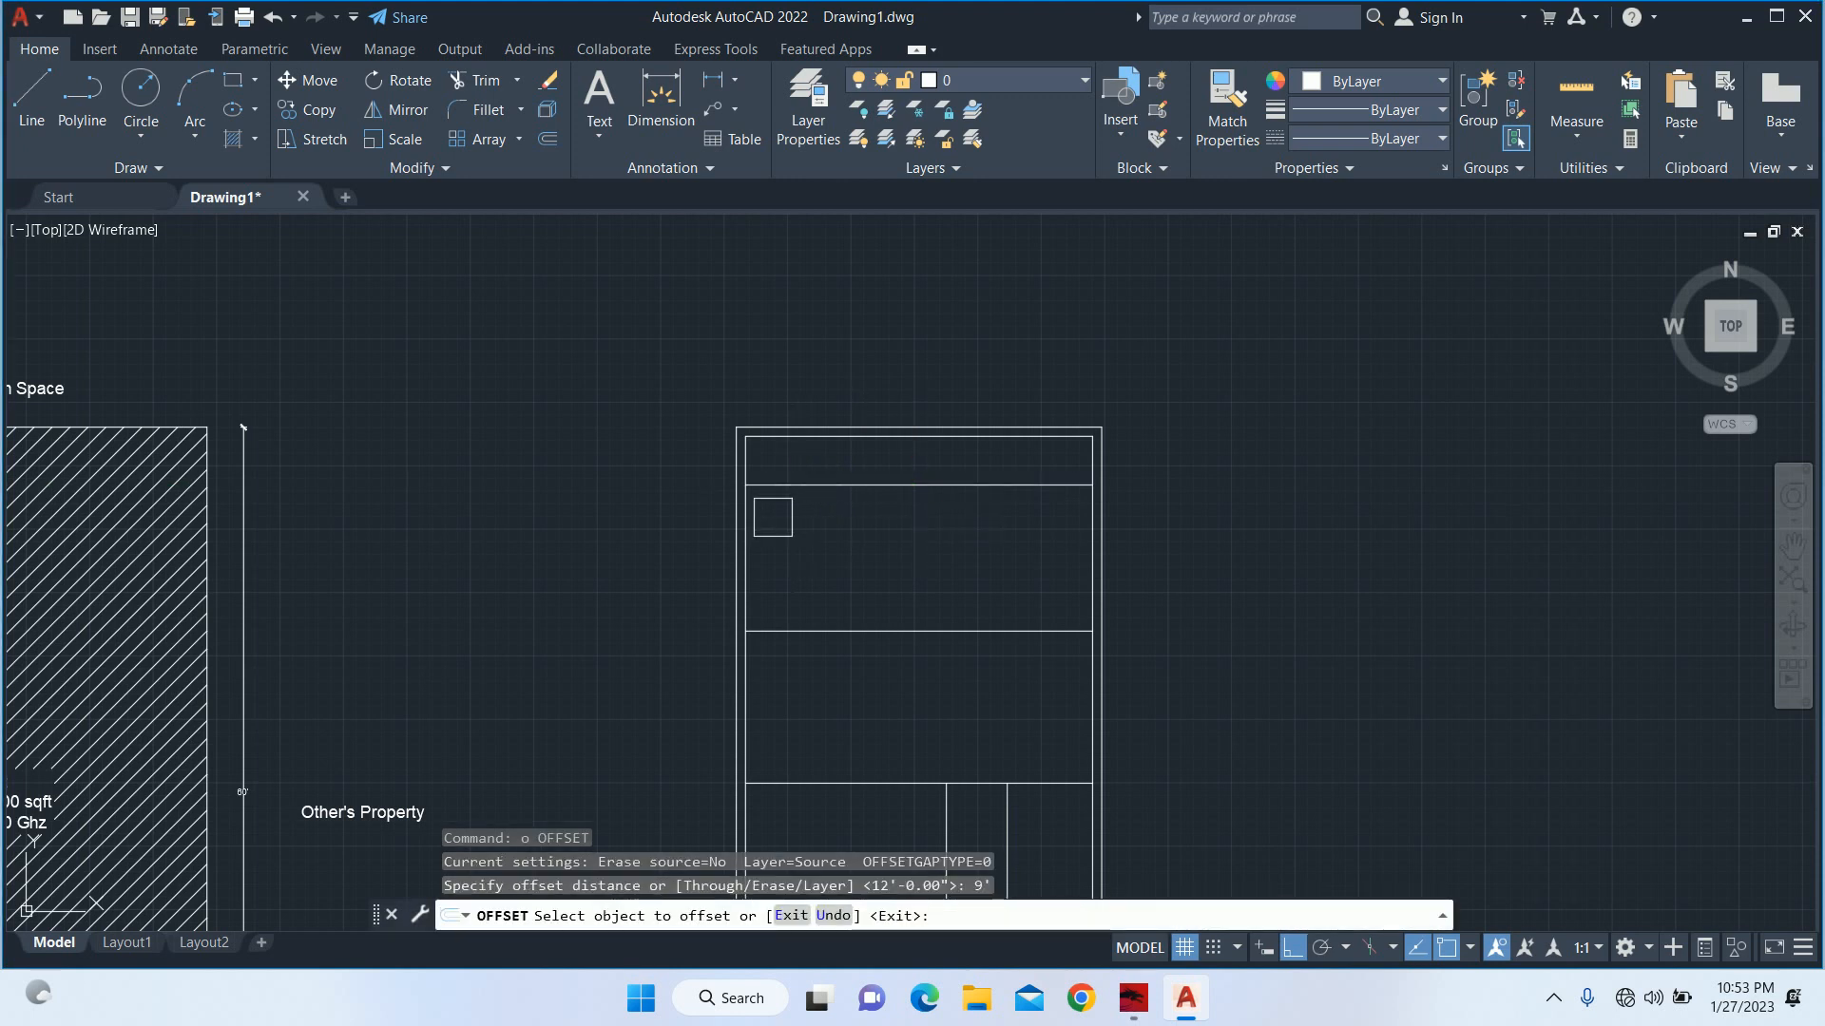
scroll(751, 530, up, 4)
click(725, 513)
click(852, 511)
scroll(954, 468, up, 5)
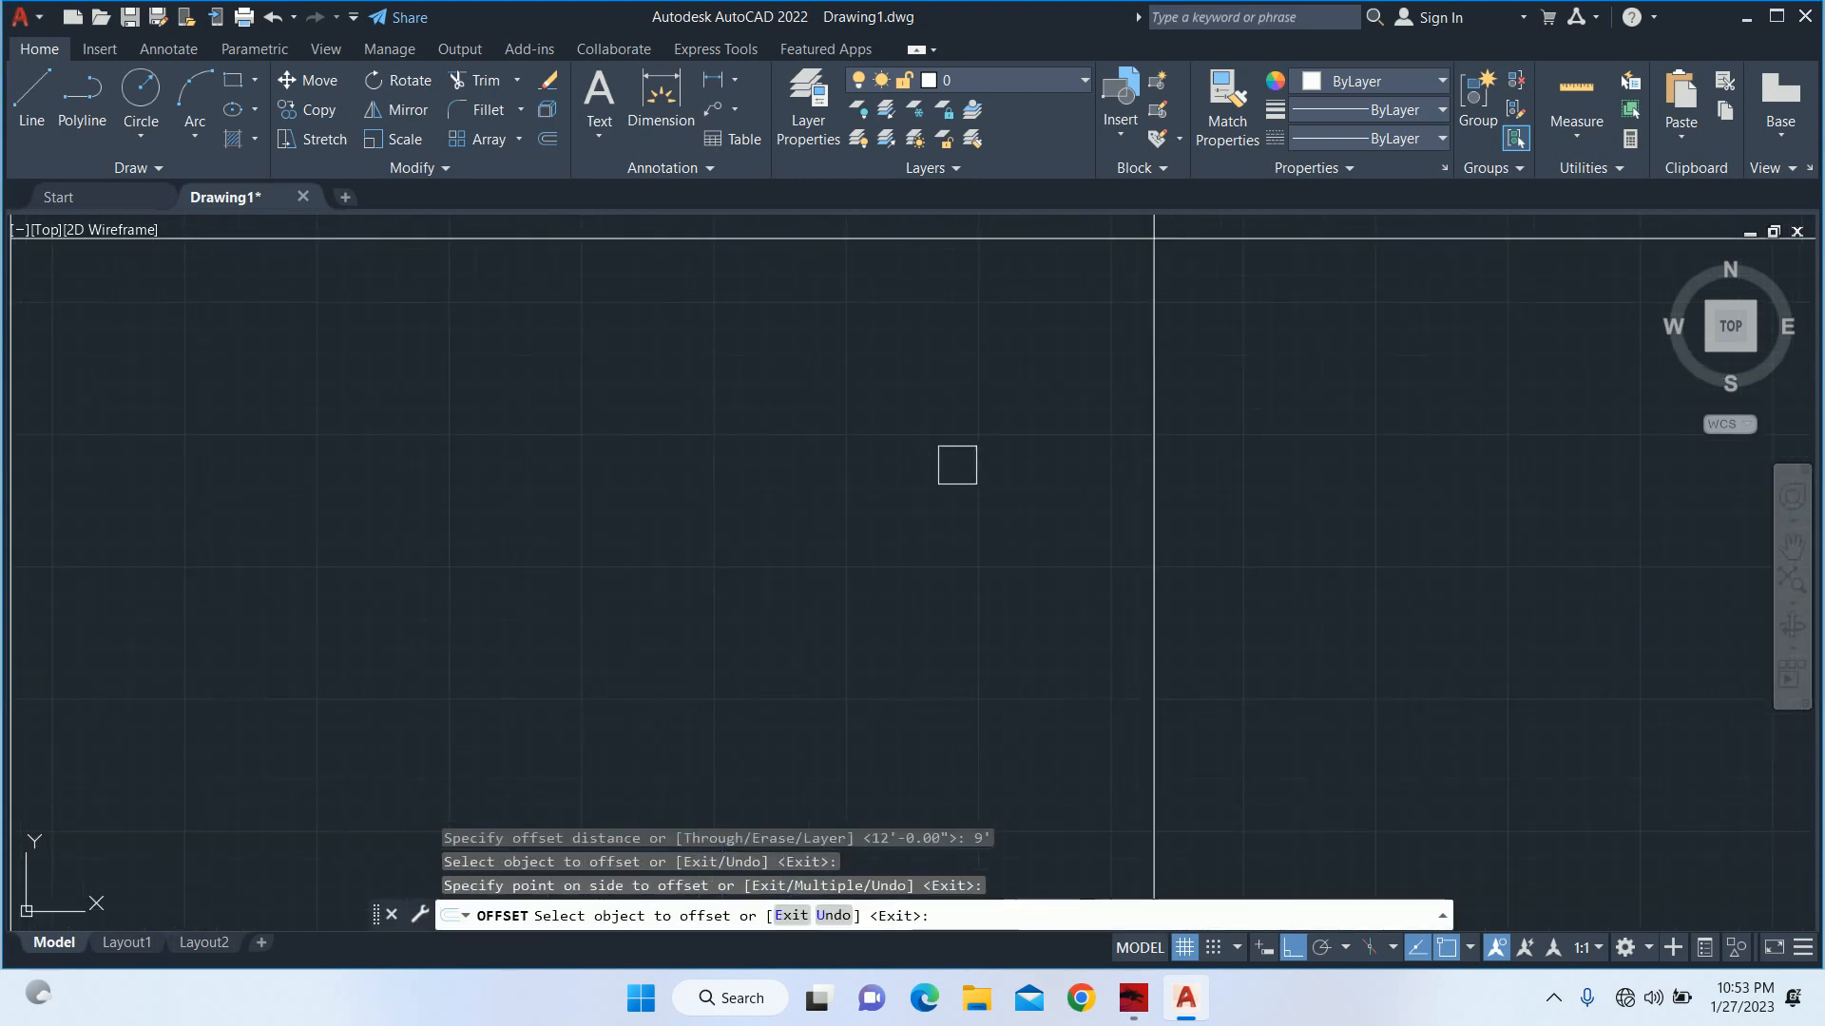
middle_drag(958, 466, 886, 709)
key(Escape)
key(Escape)
key(Escape)
Trim the 9' offset line below the 4' strip, leaving only its part inside that rear strip.
text(tr)
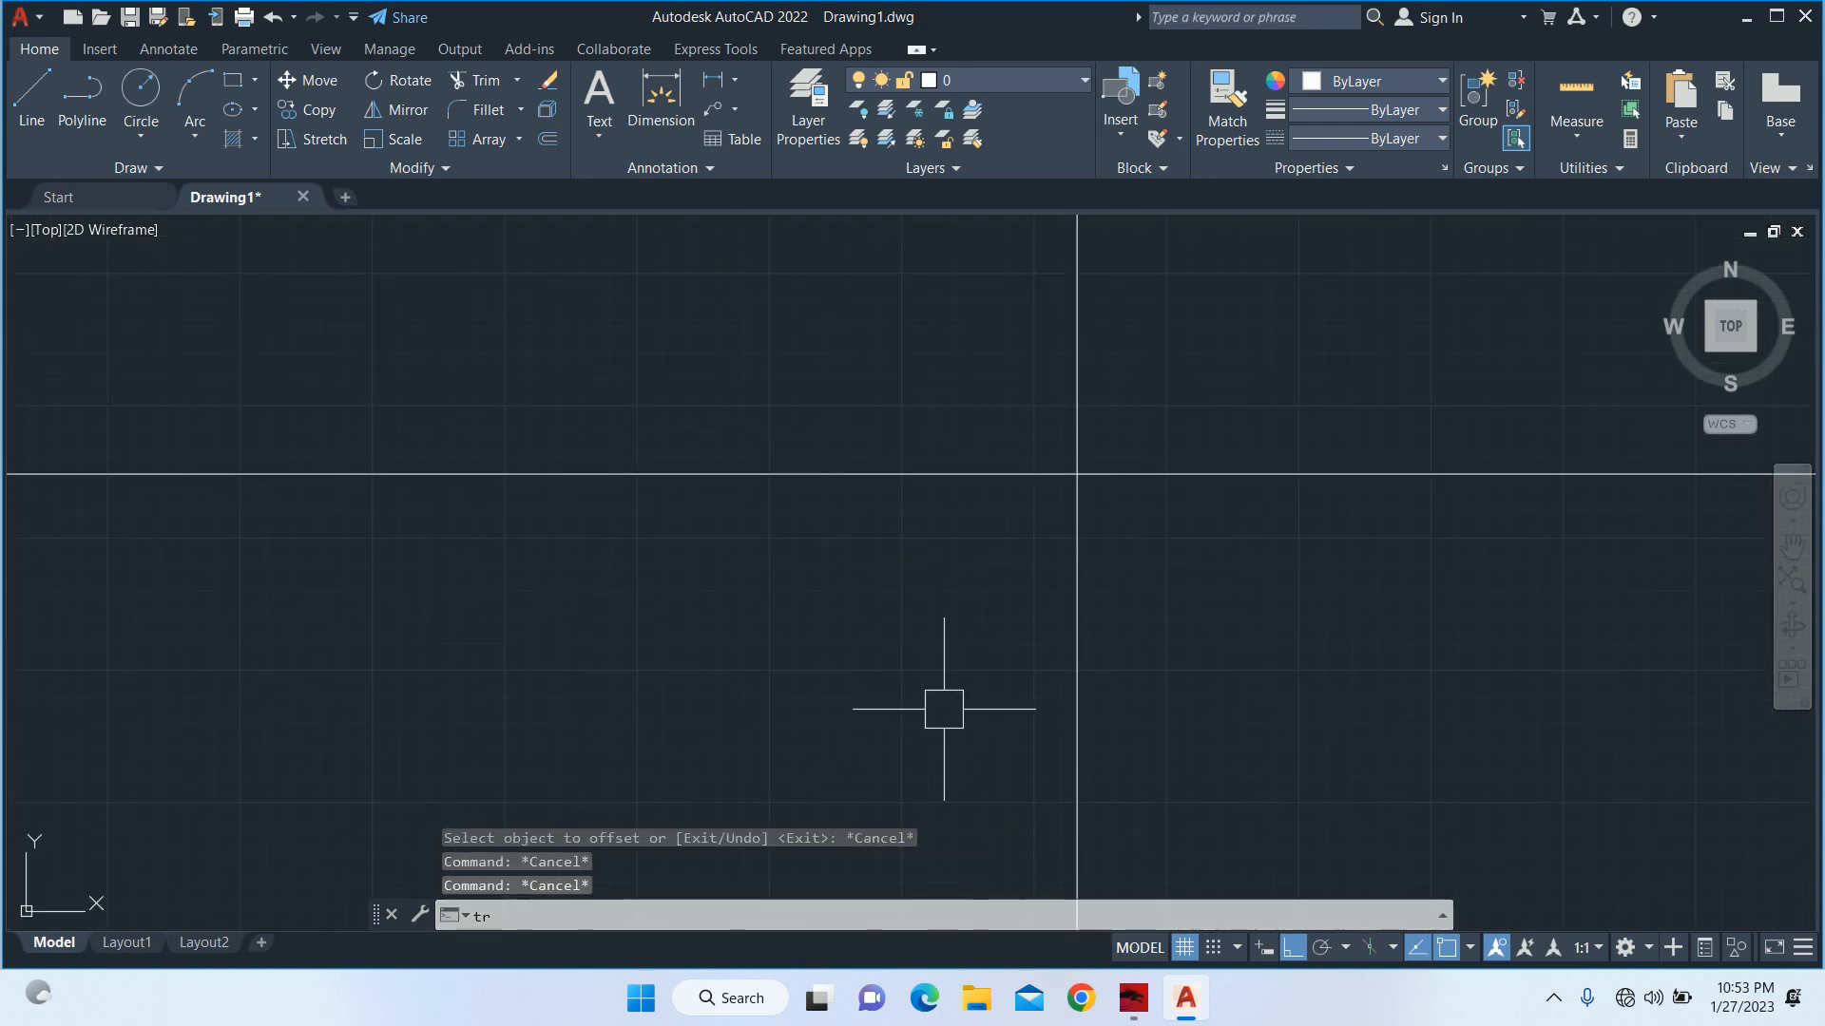
key(Return)
key(Return)
click(1076, 571)
scroll(1064, 563, down, 5)
scroll(966, 579, down, 4)
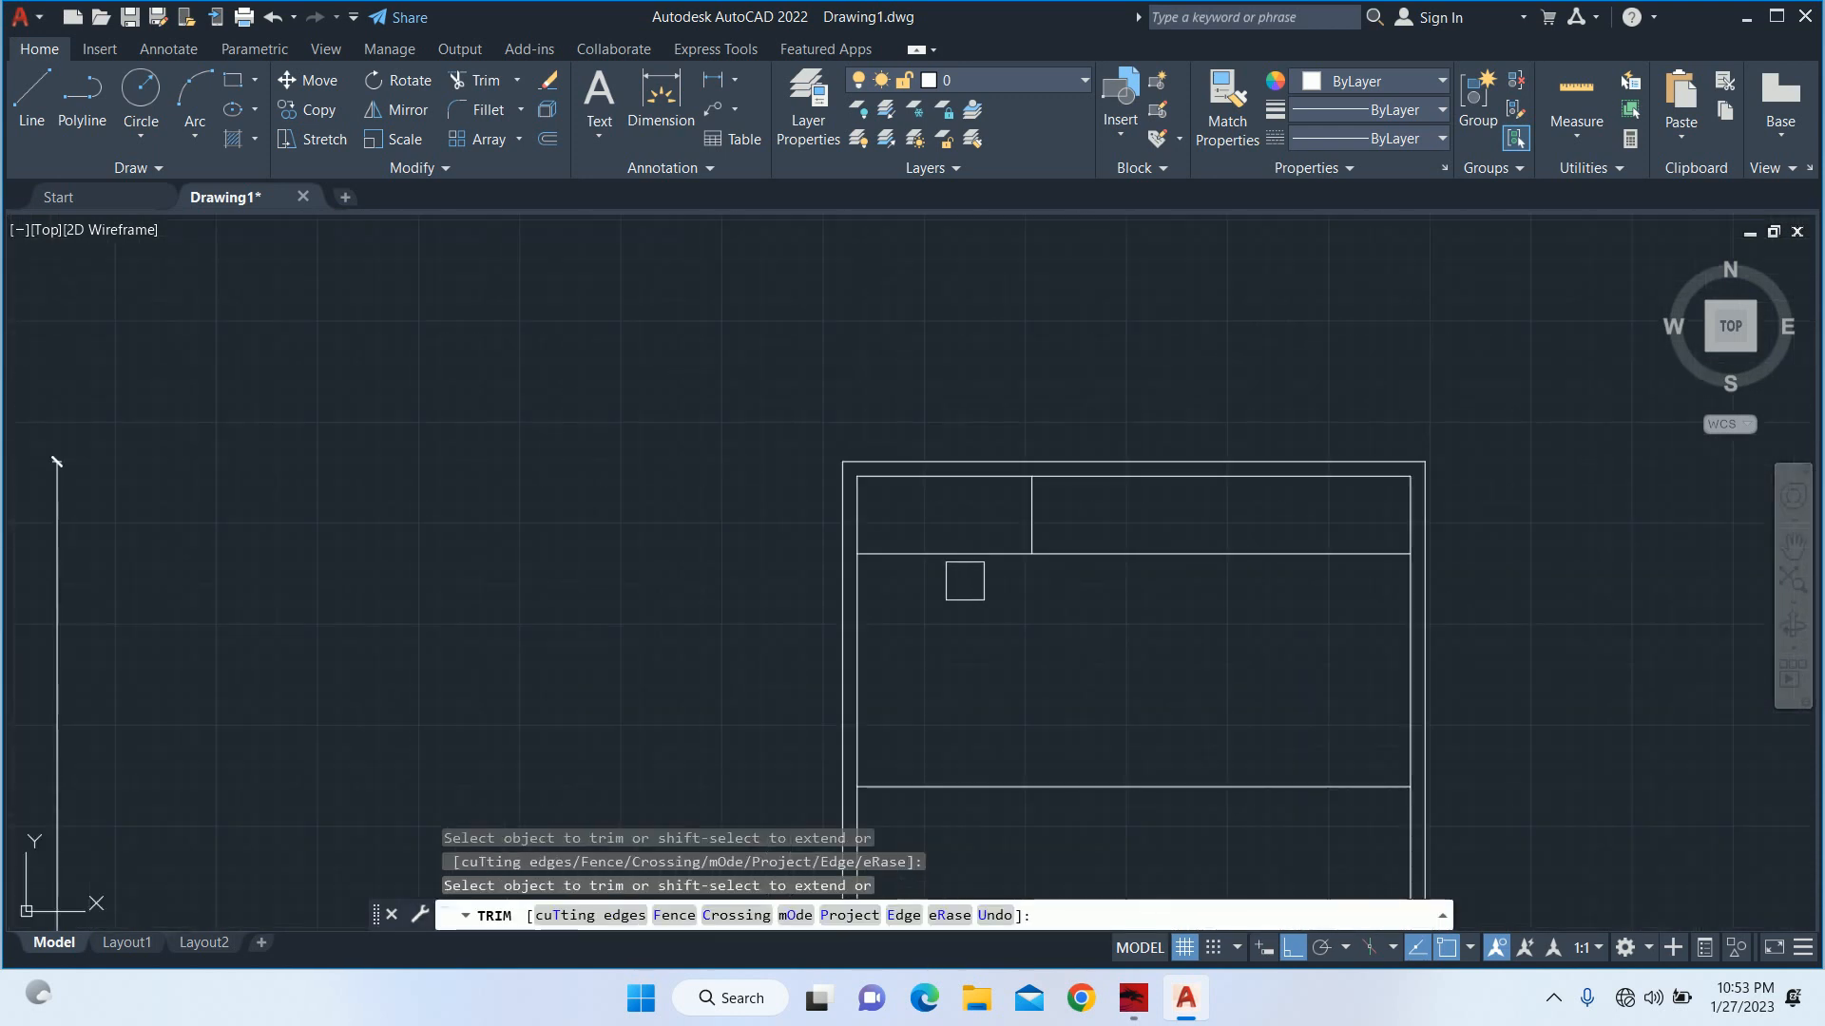
key(Escape)
key(Escape)
Offset the right wall's inner line 8' to the left into the plan.
scroll(783, 521, down, 4)
mouse_move(783, 522)
middle_down()
mouse_move(825, 571)
mouse_move(798, 494)
middle_up()
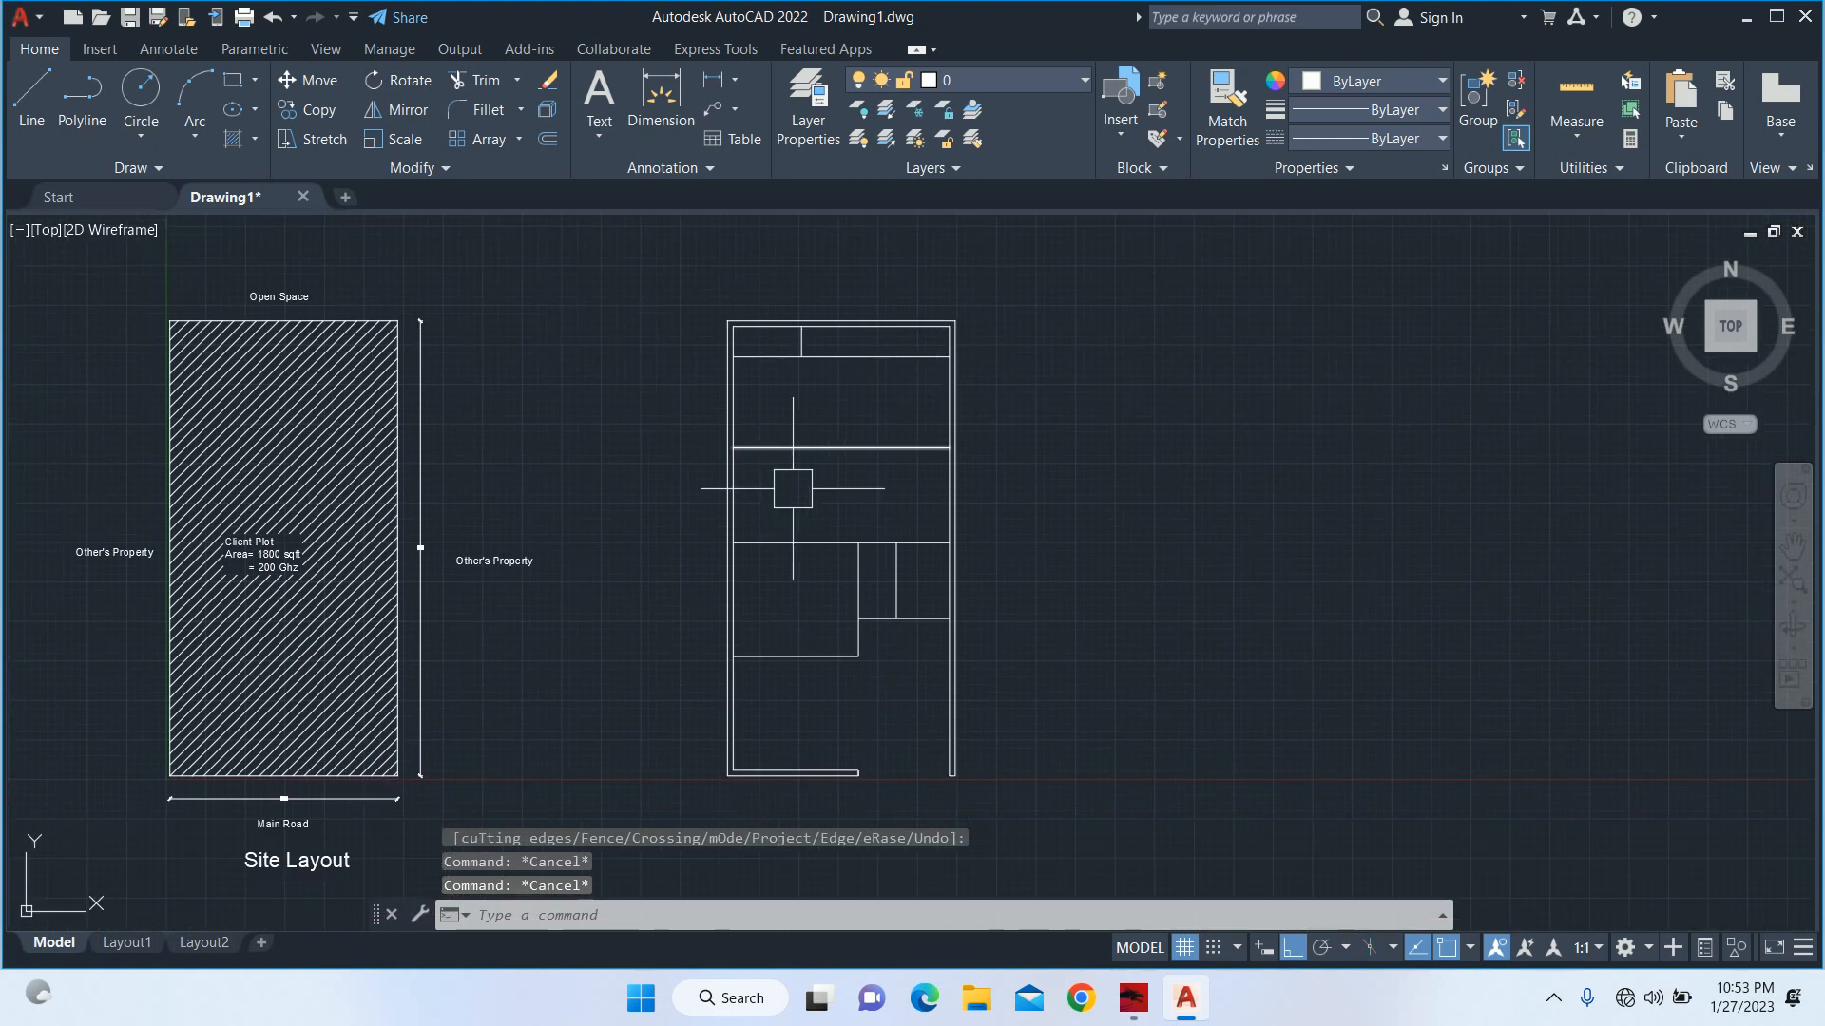
key(Escape)
scroll(781, 384, up, 2)
scroll(782, 385, up, 2)
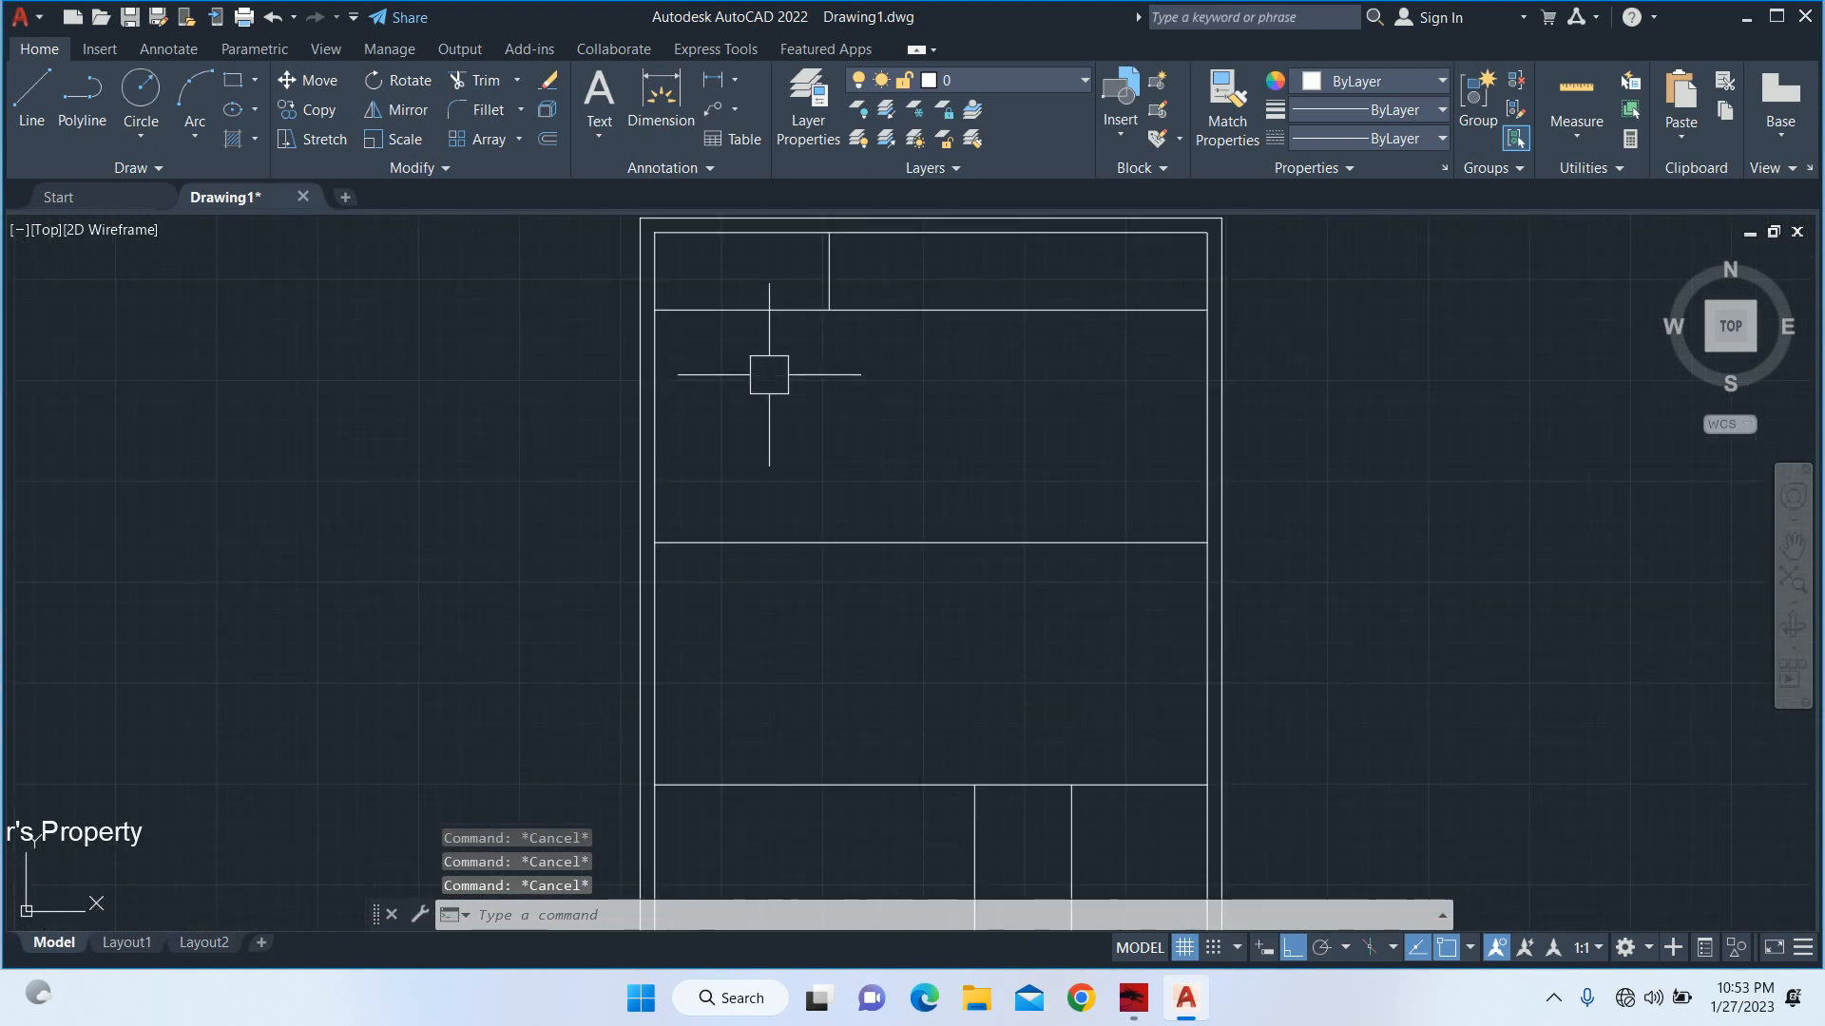
middle_drag(766, 375, 732, 456)
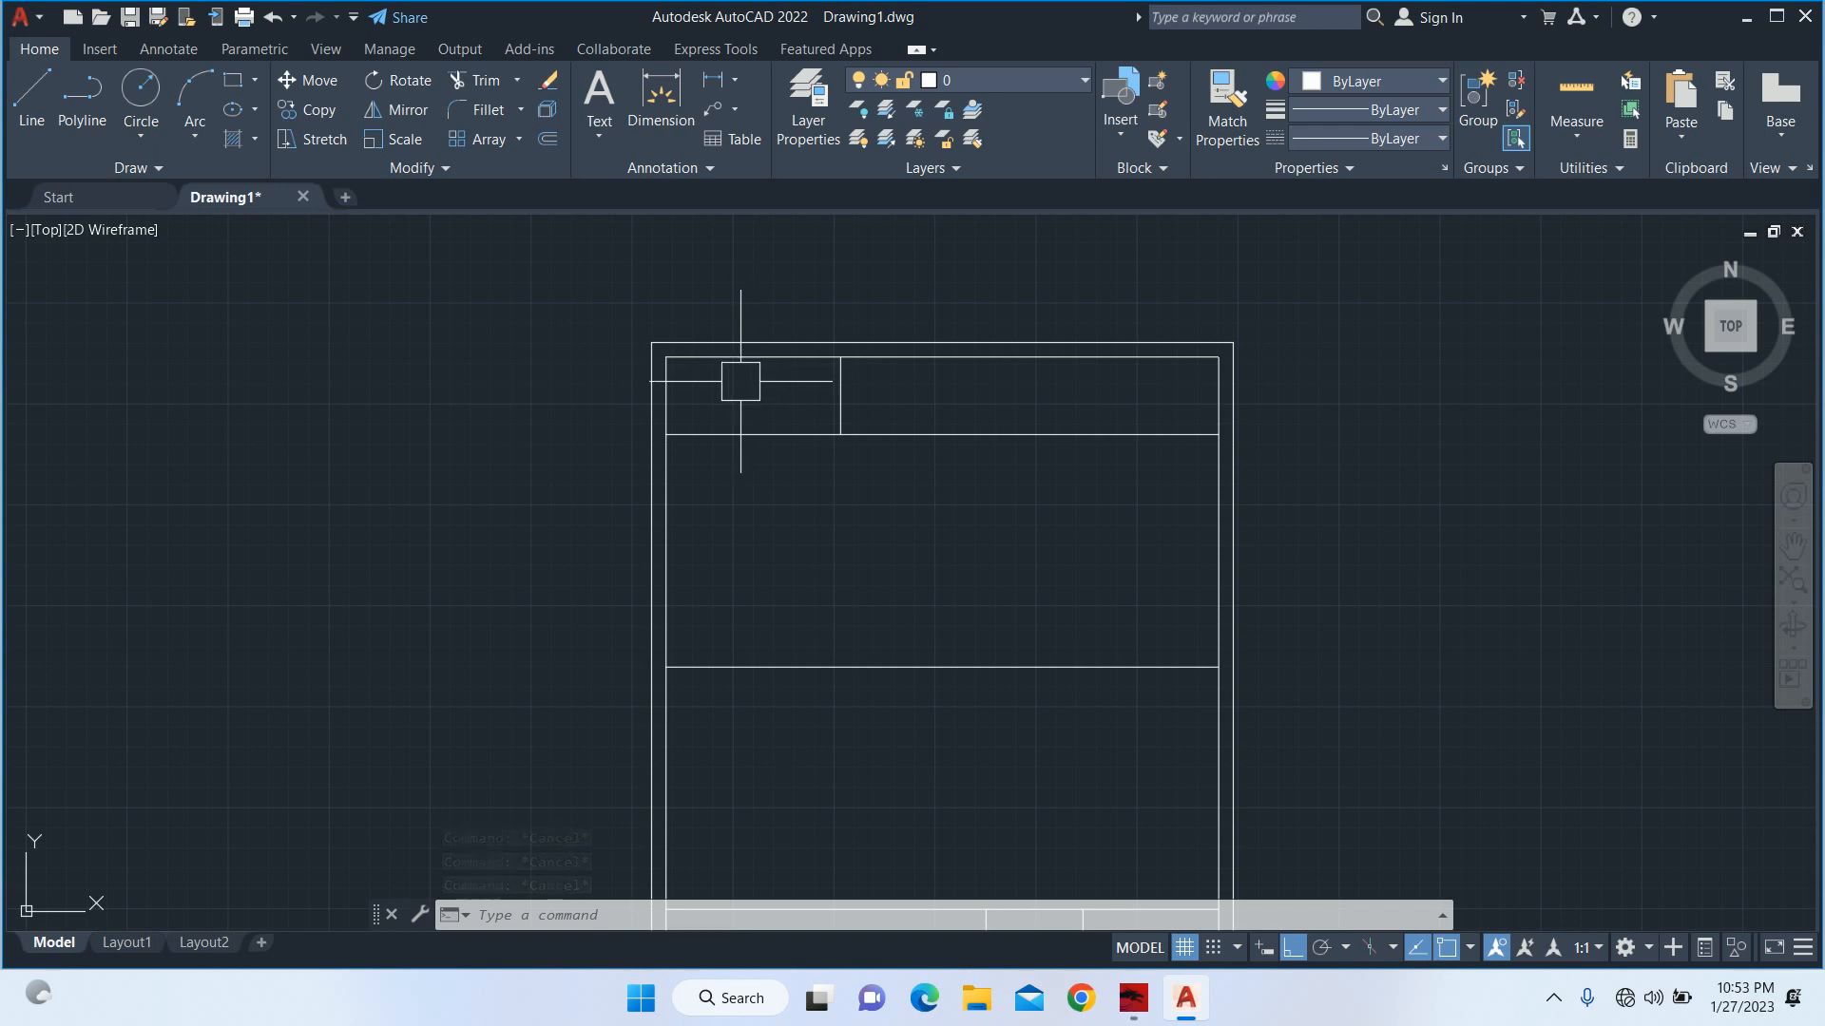
text(o)
key(Return)
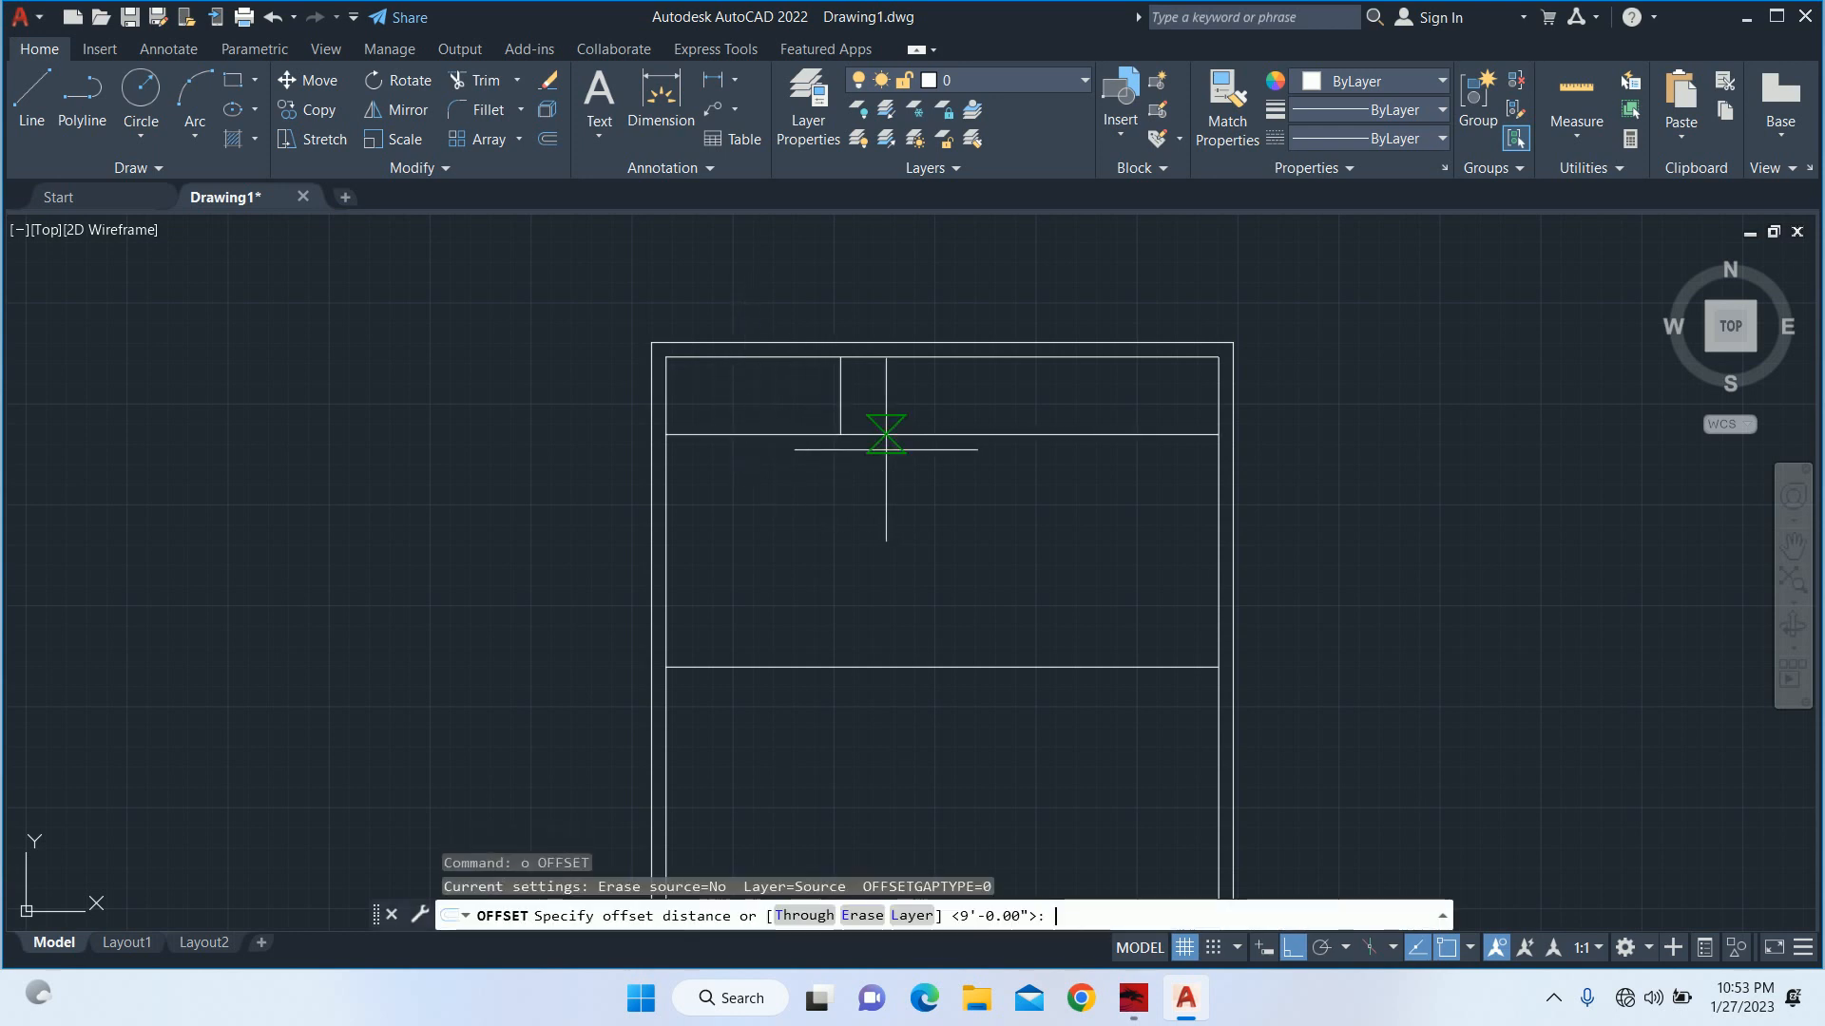
text(8')
key(Return)
scroll(1245, 558, up, 2)
click(1194, 549)
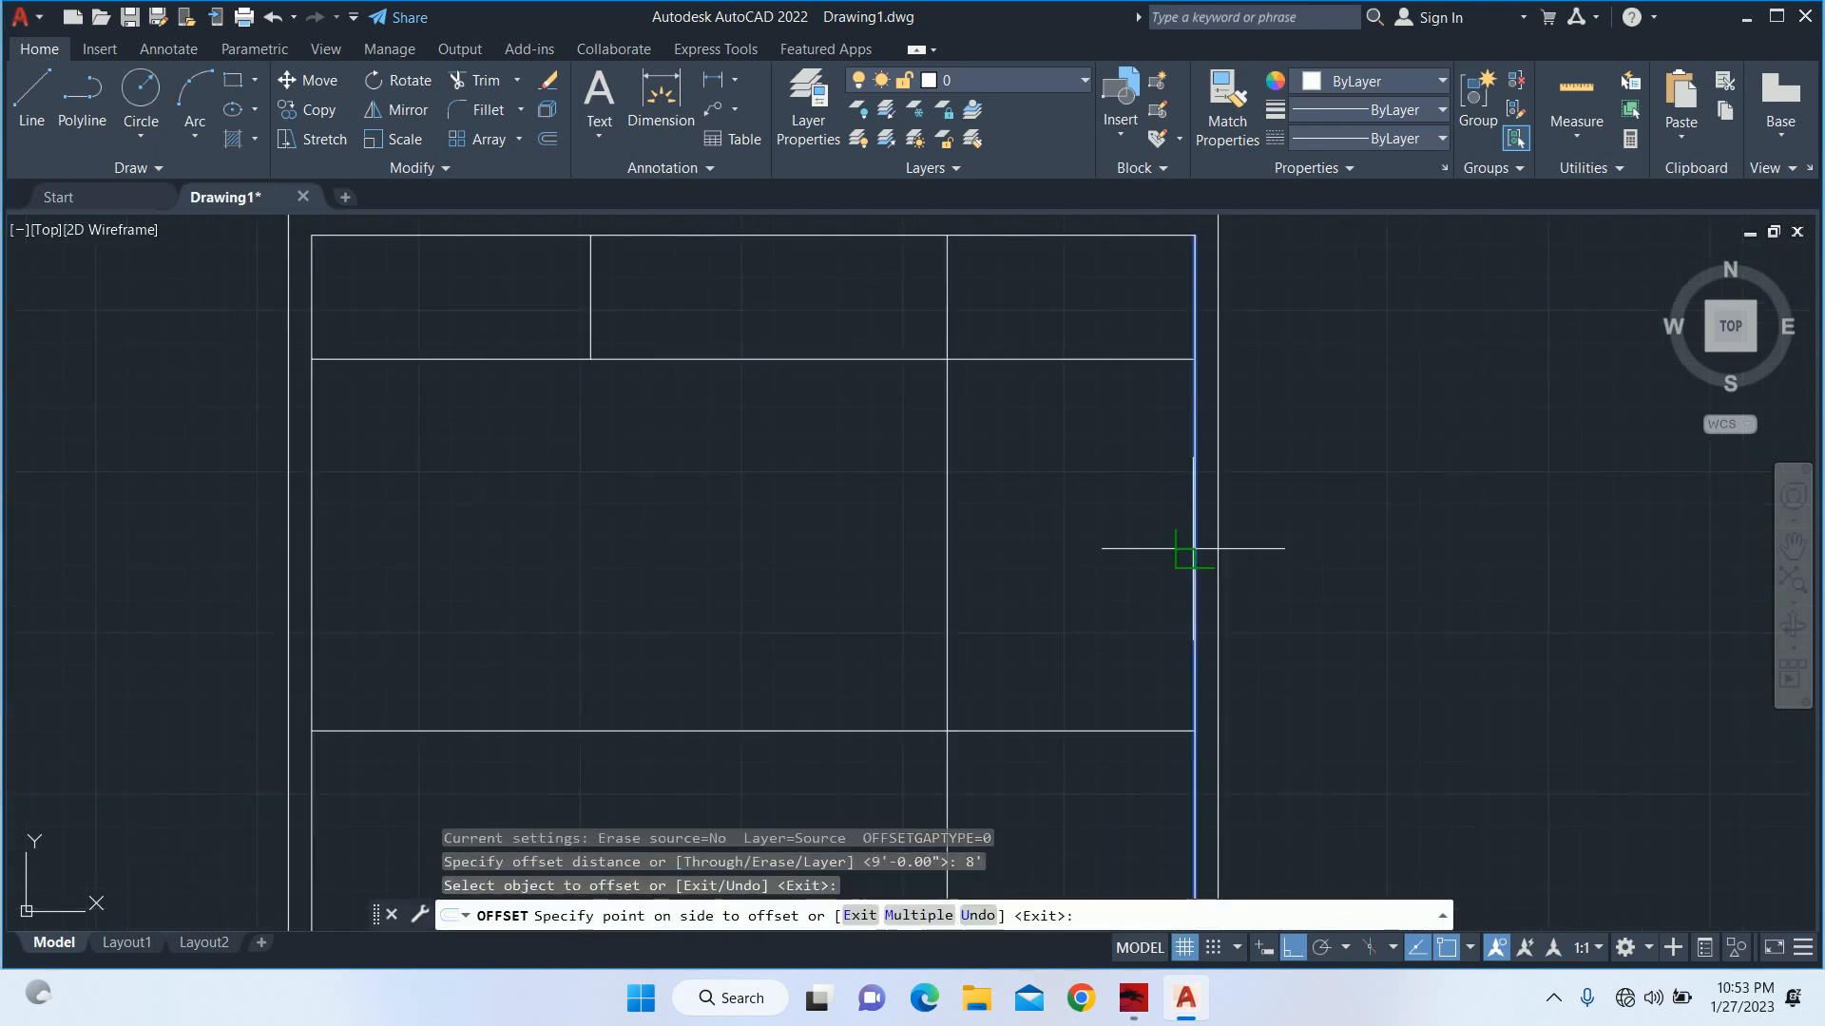
click(1010, 540)
key(Escape)
key(Escape)
Trim the 8' offset line above and below the 12' deep band so it divides only that band.
text(tr)
key(Return)
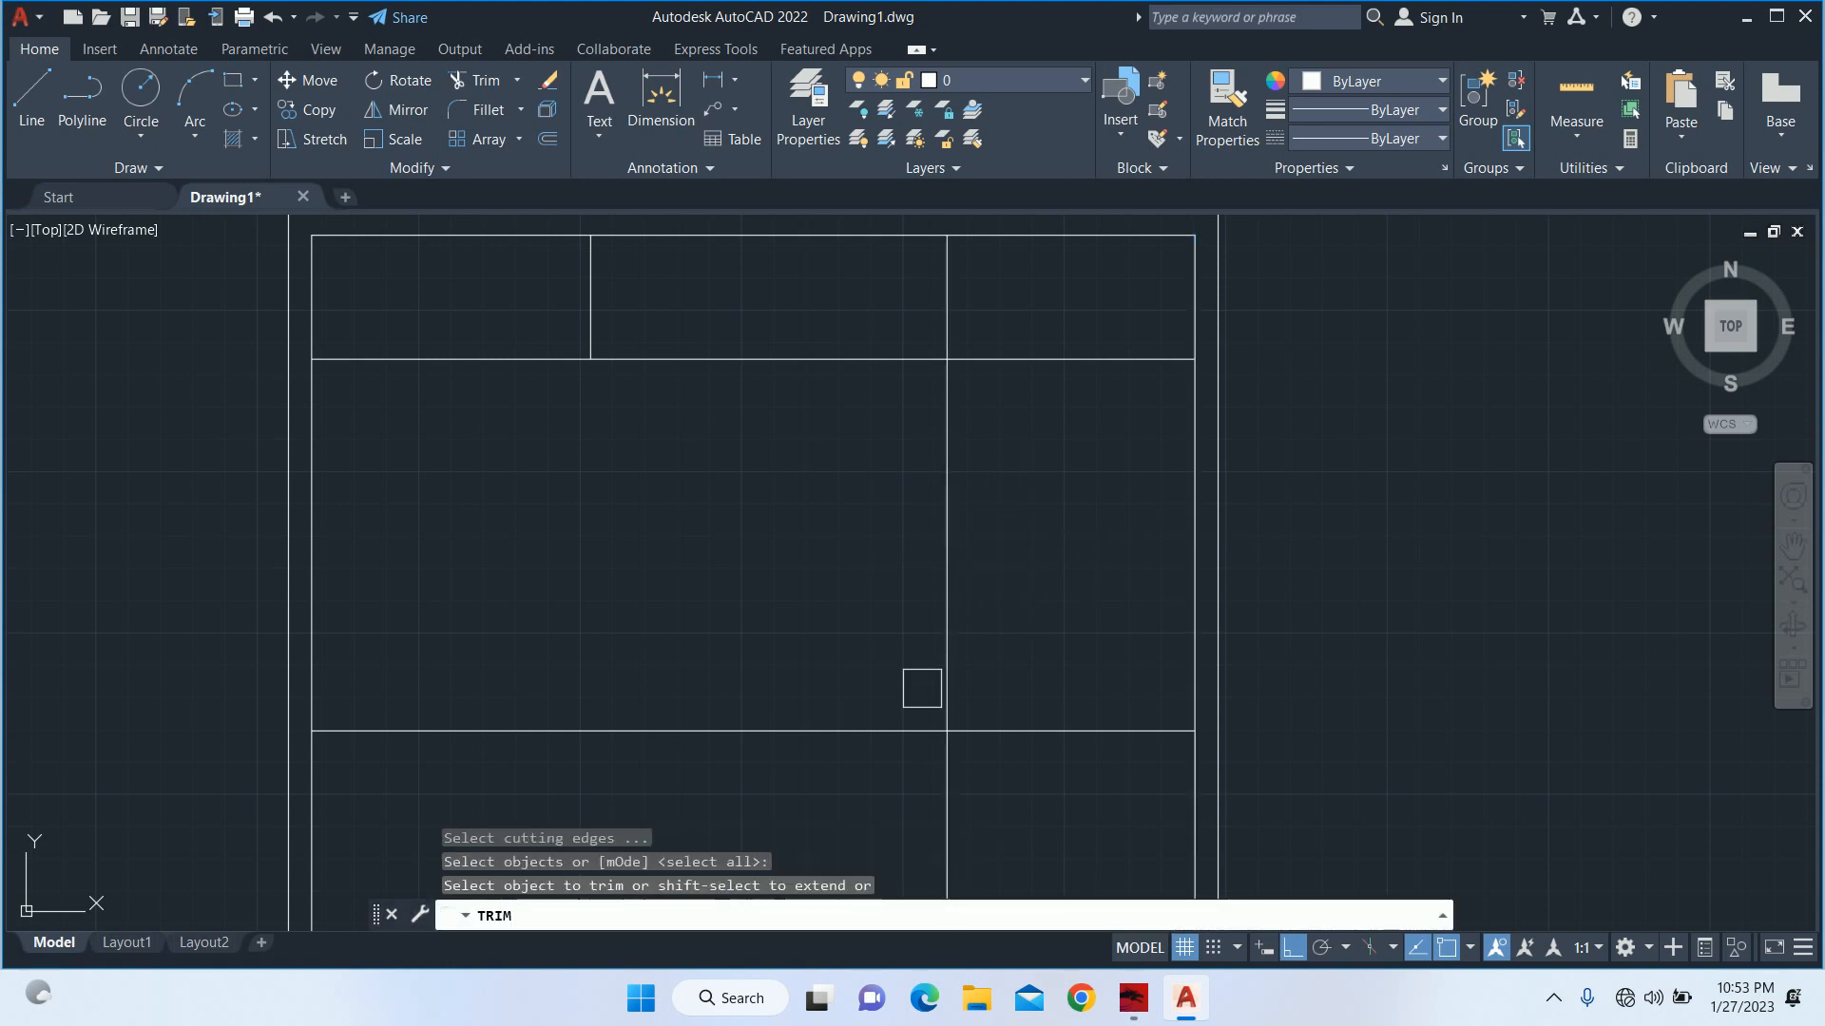
click(943, 778)
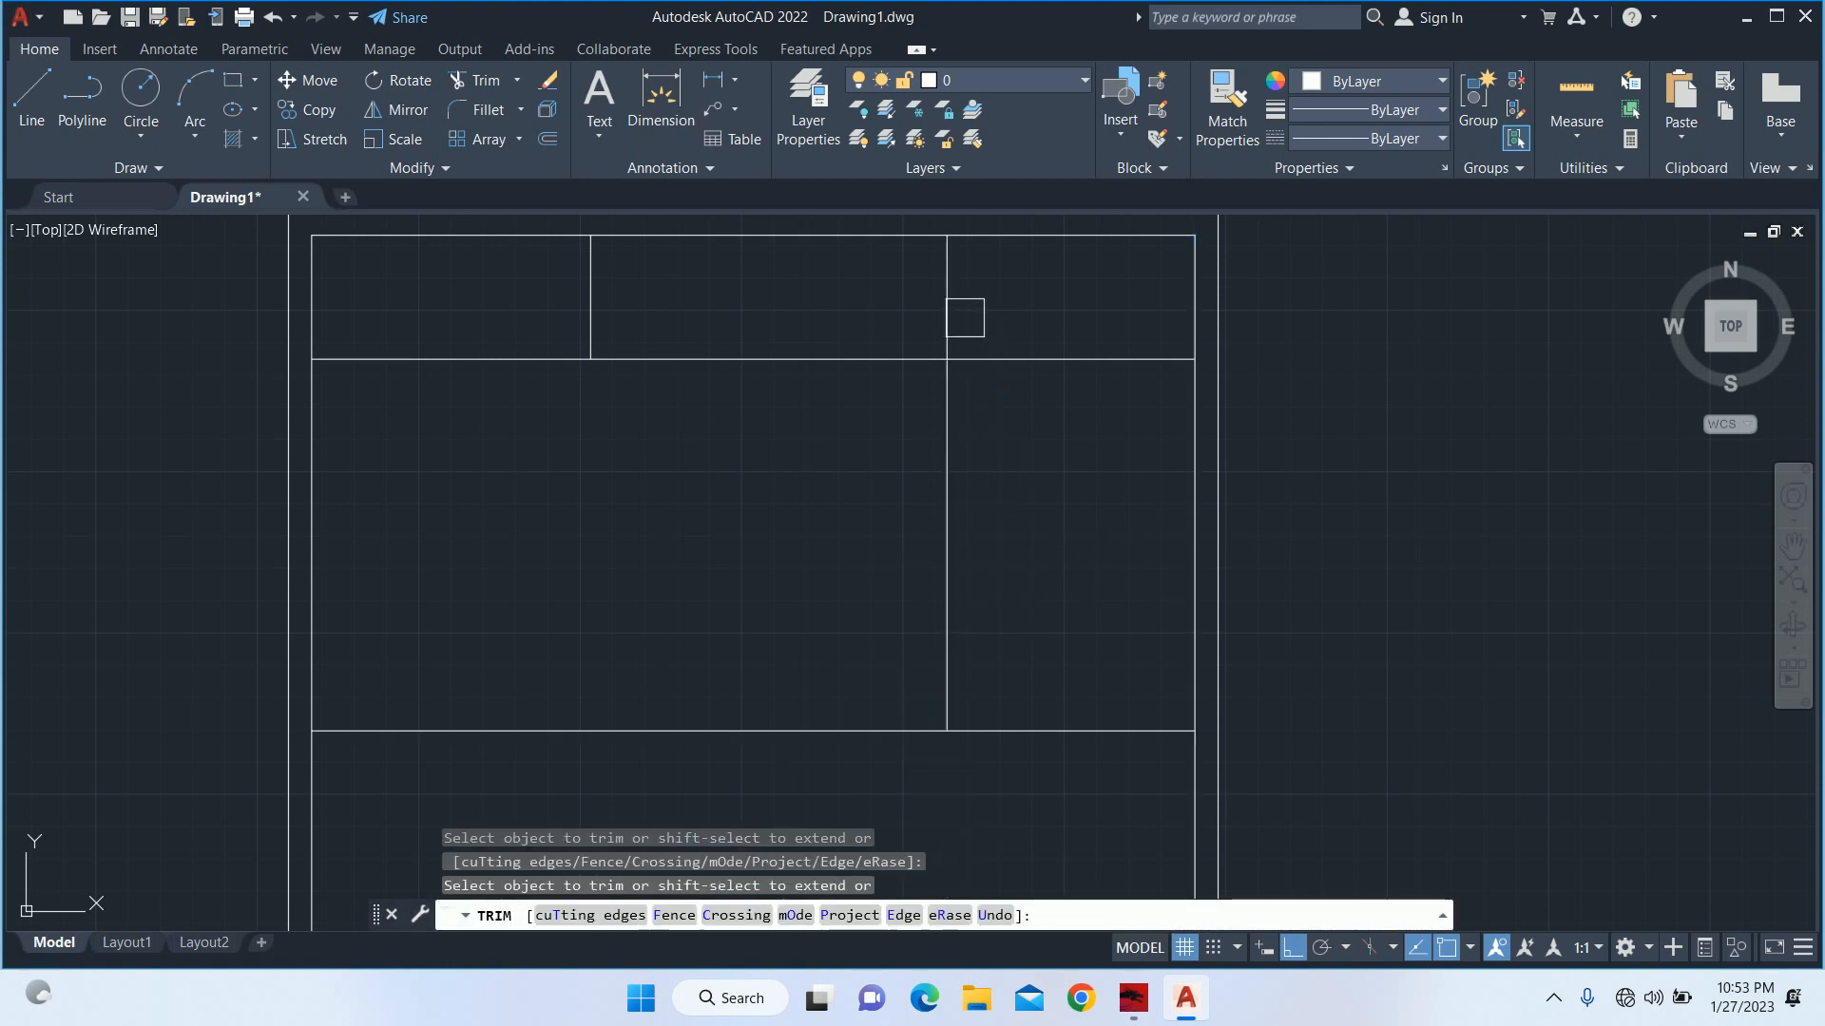
click(951, 313)
key(Escape)
key(Escape)
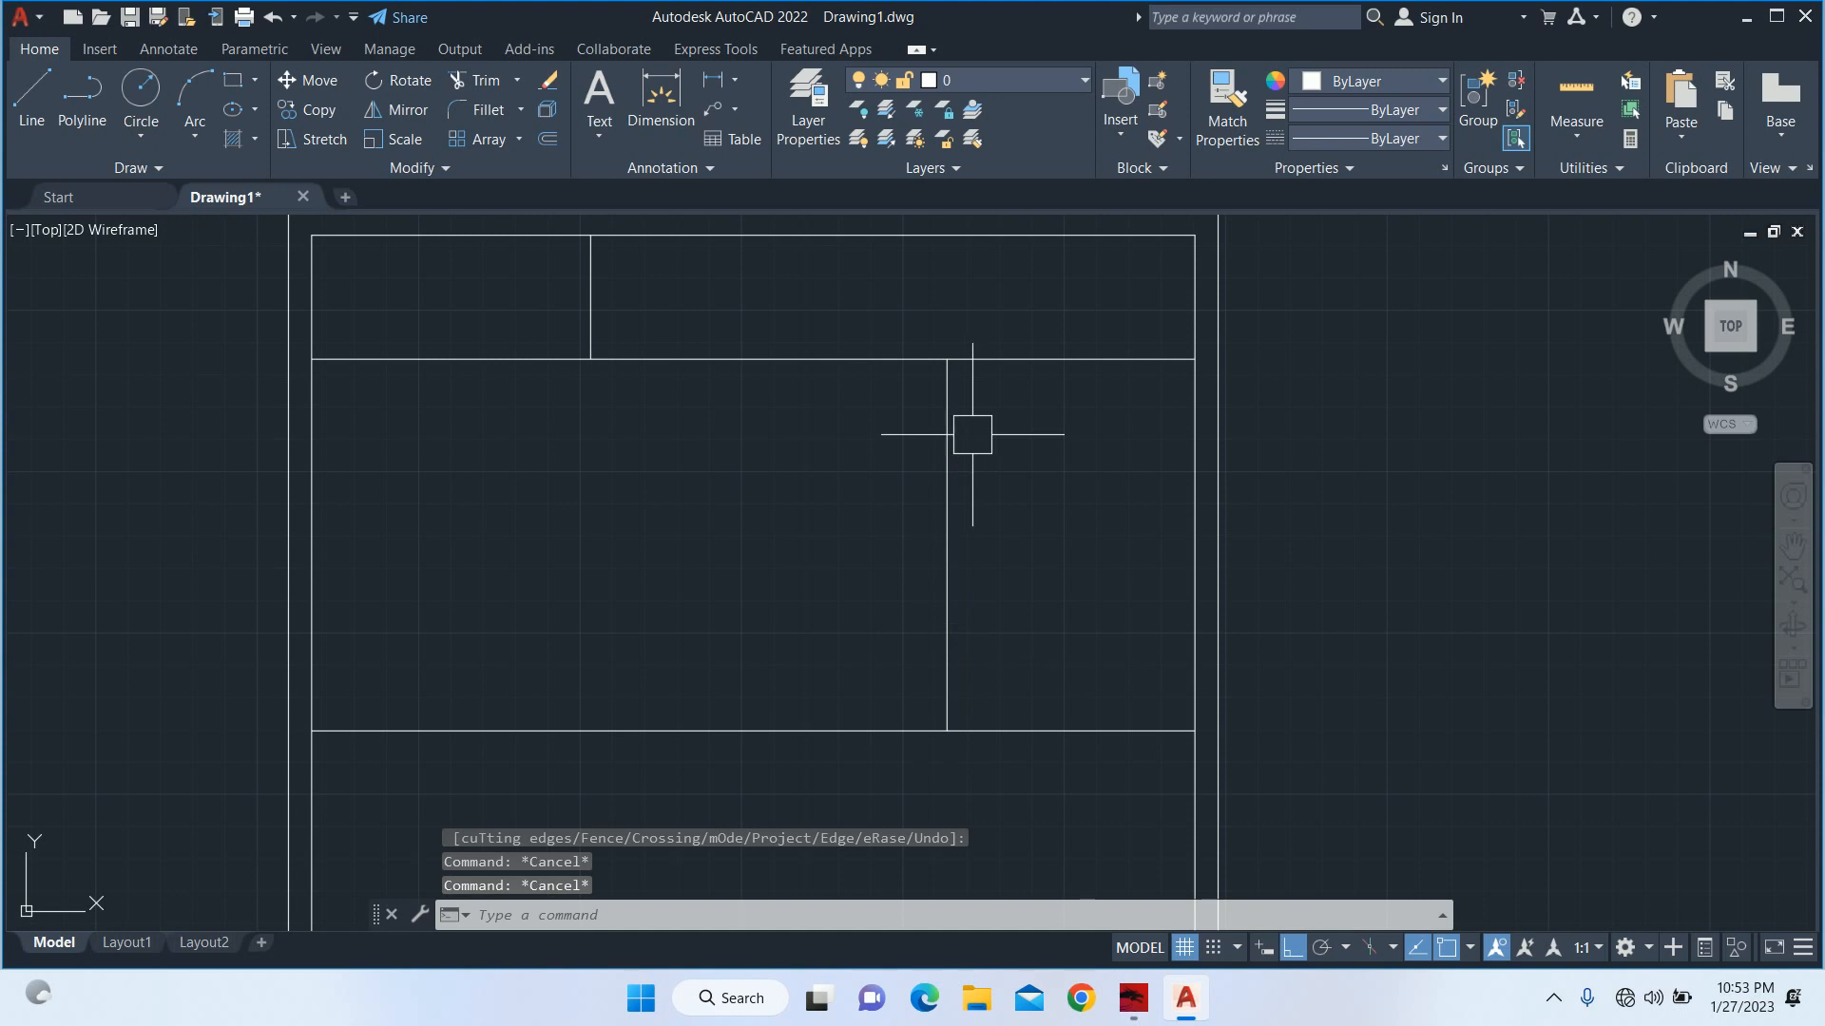
Check the width between the left wall's inner line and the 8' offset line with a linear dimension.
key(Escape)
text(dli)
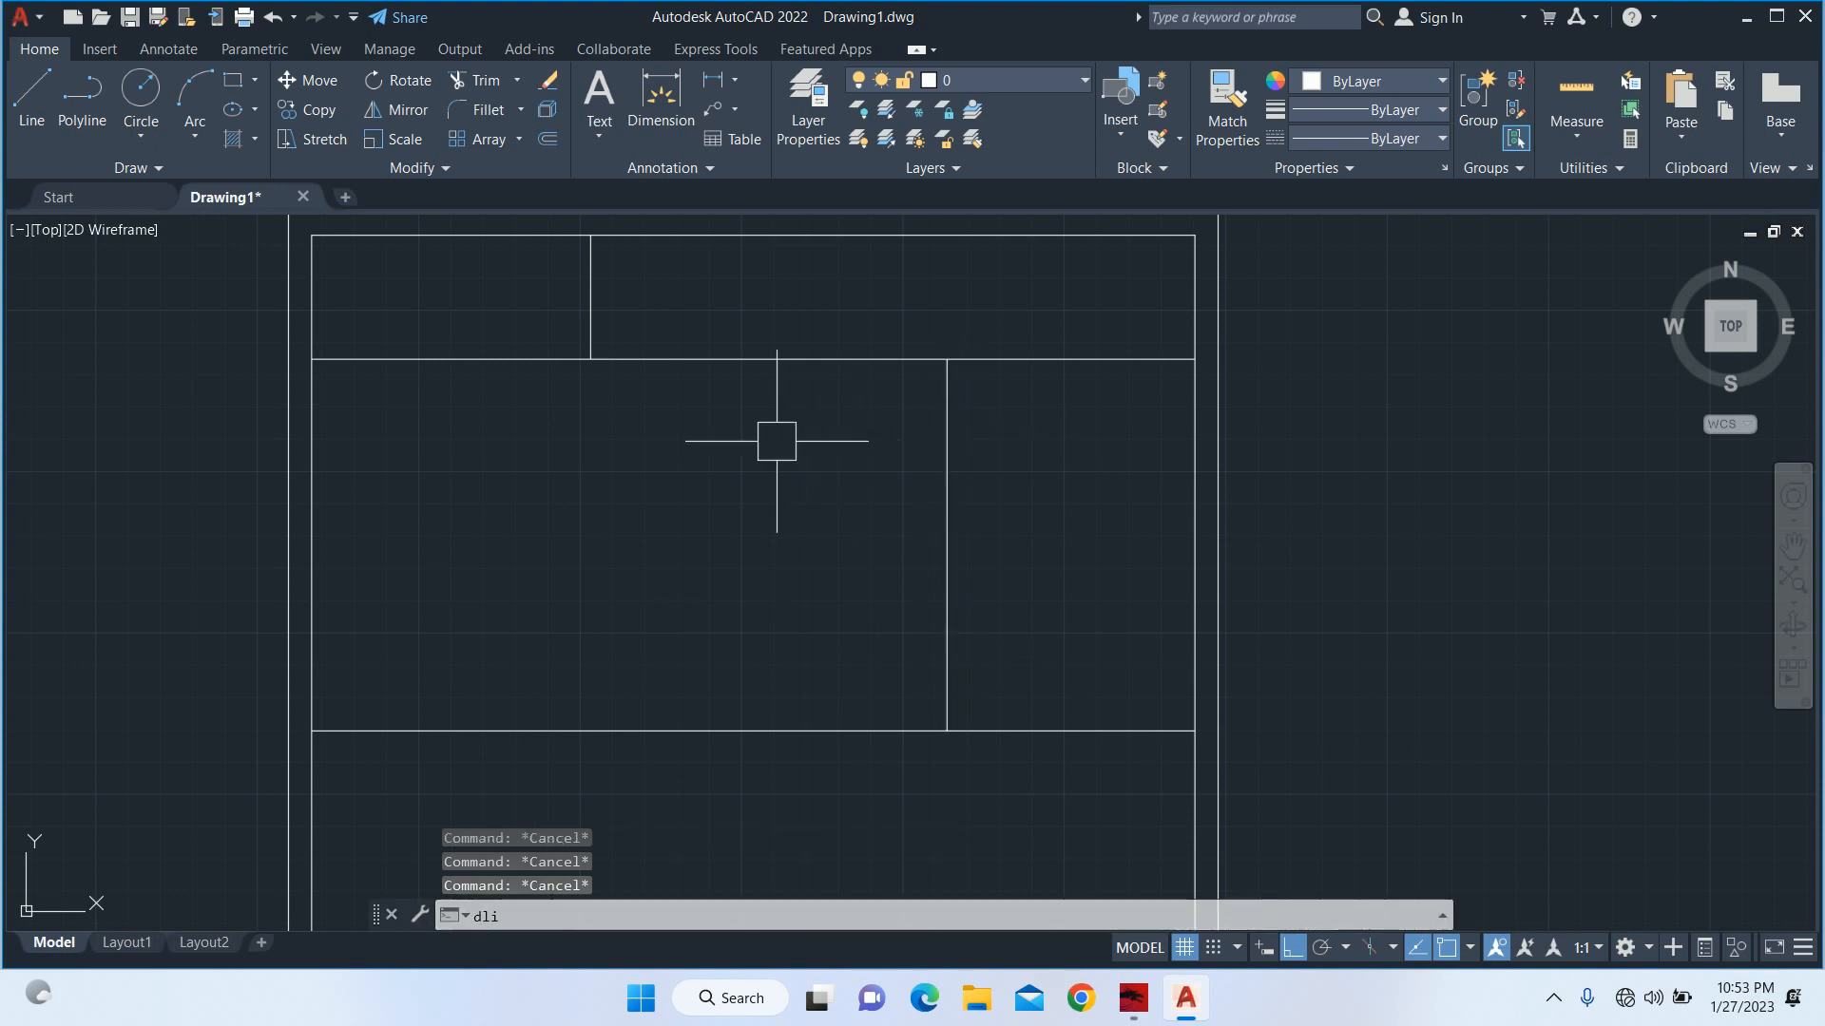
key(Return)
click(311, 520)
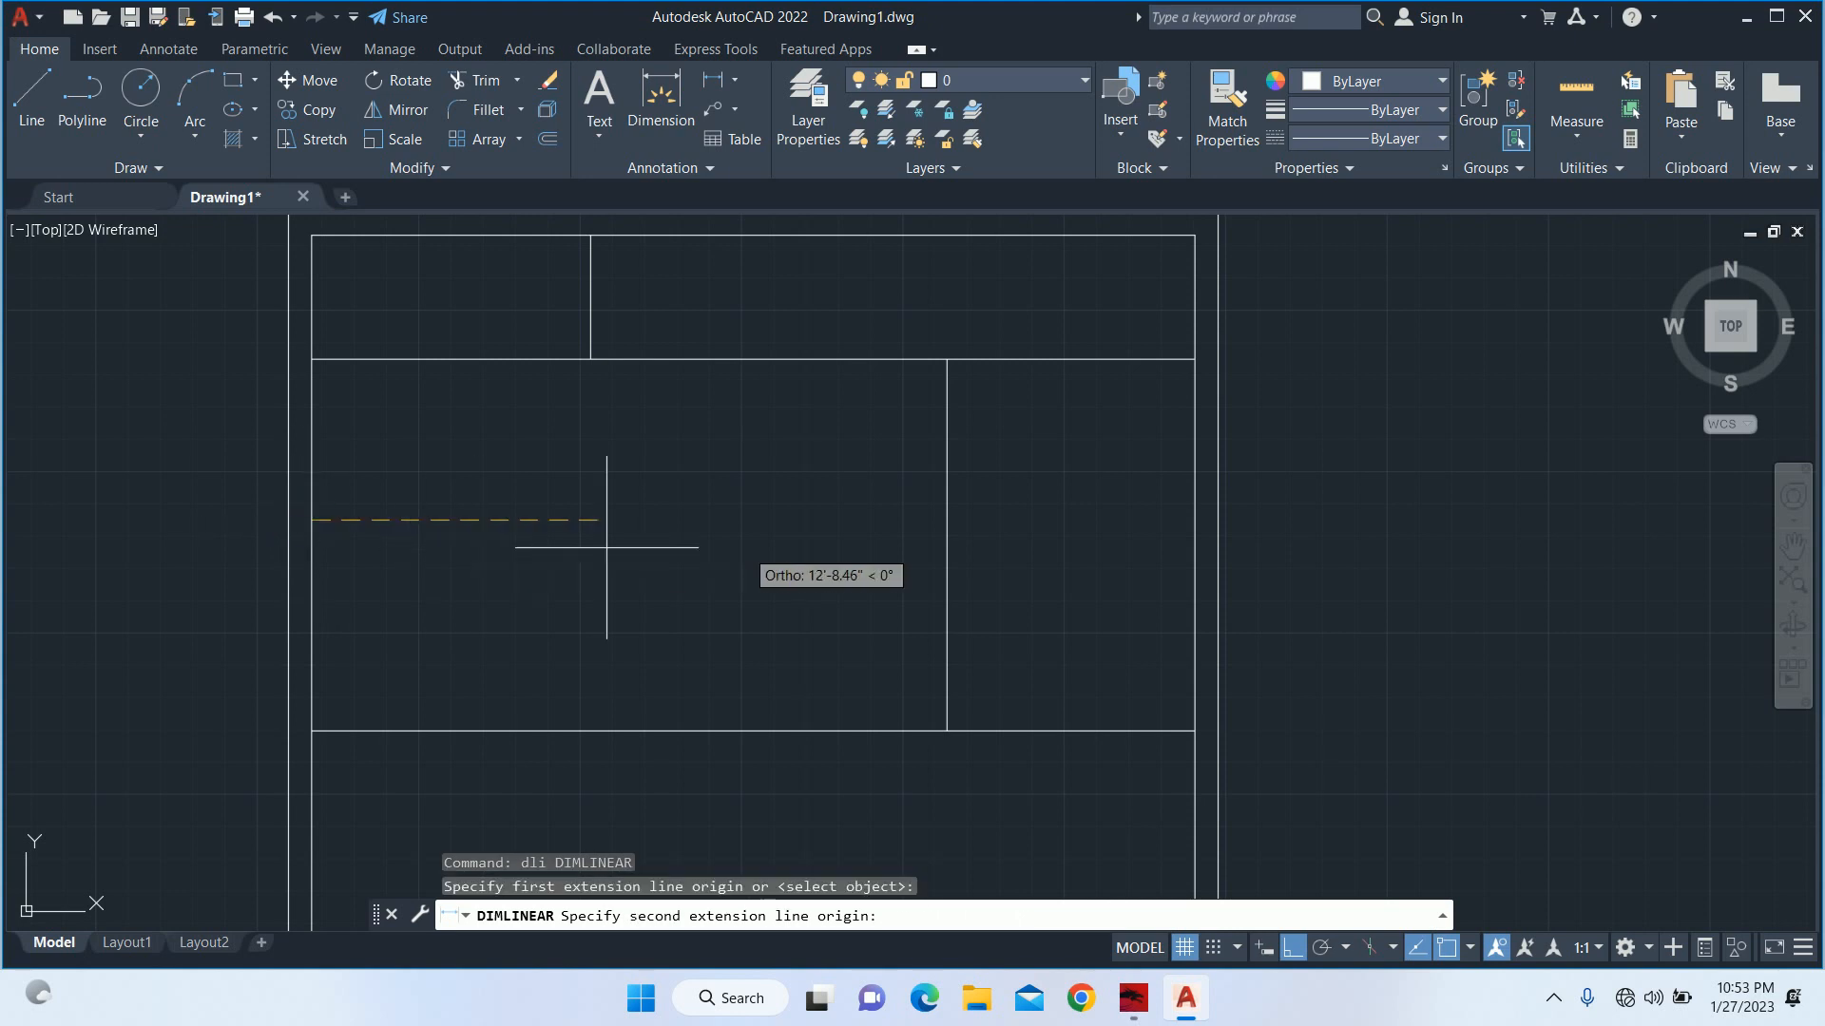
click(947, 520)
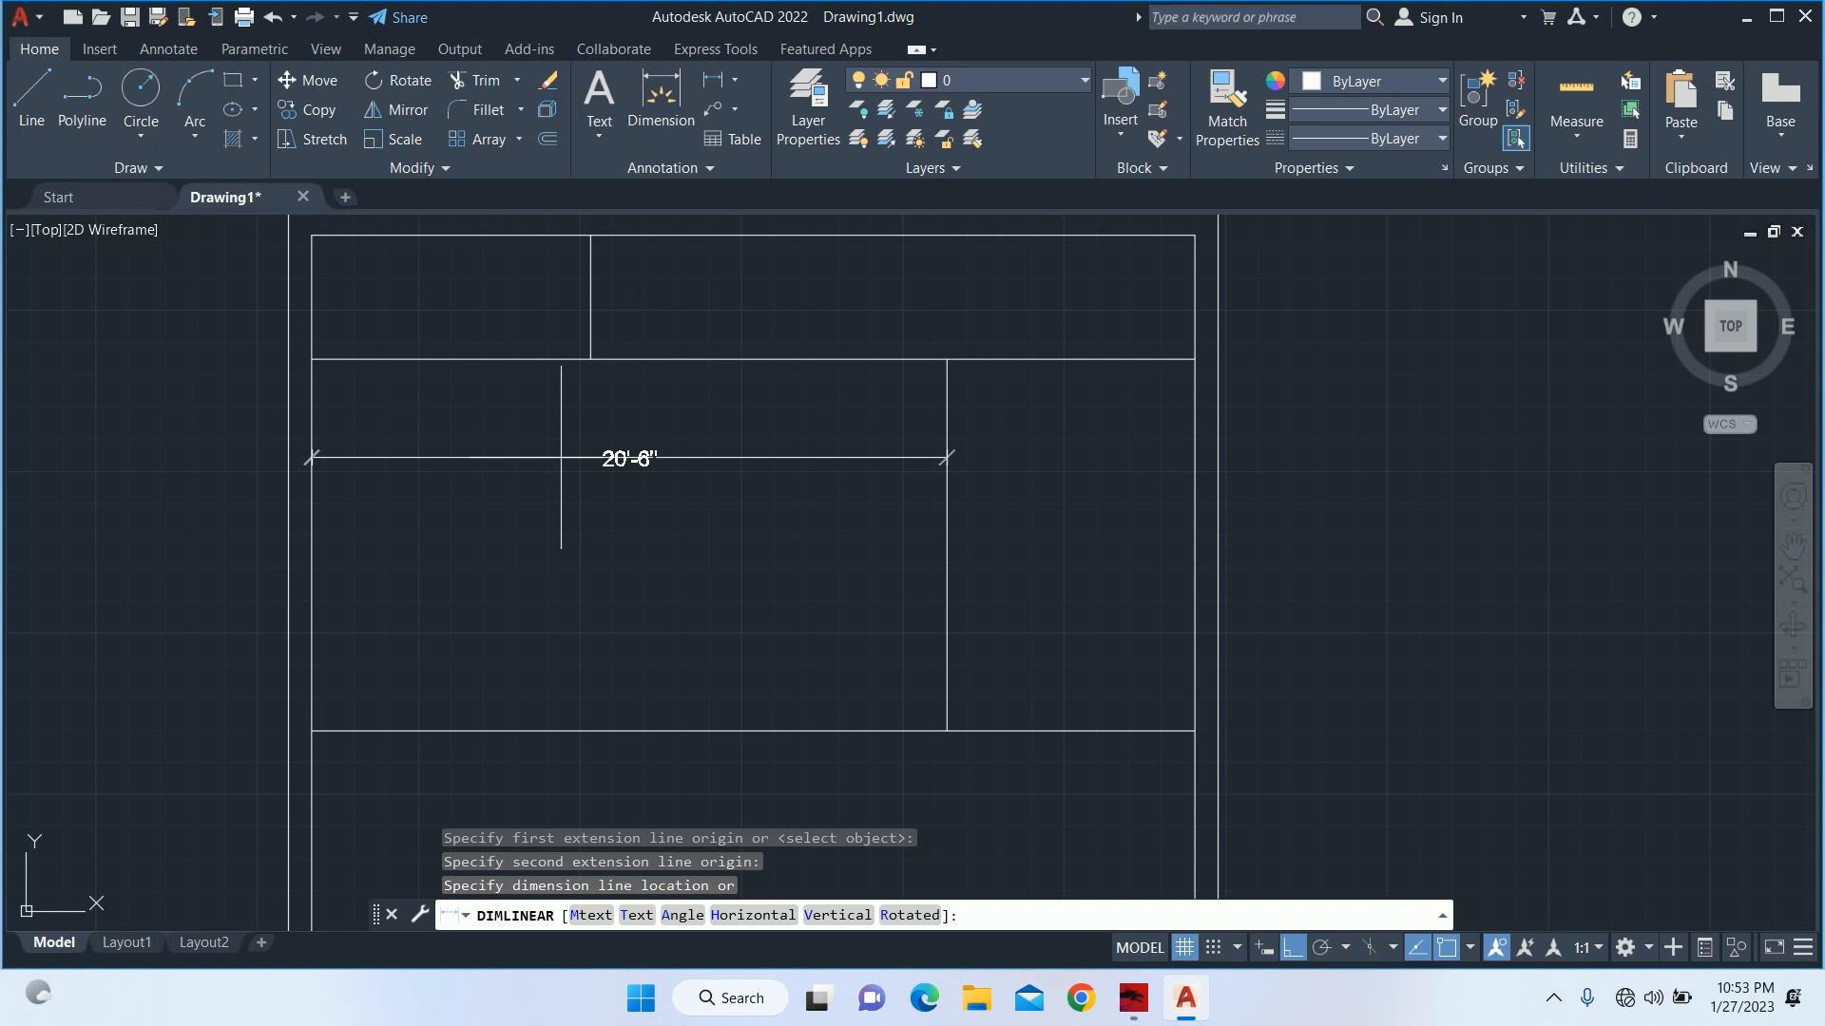
key(Escape)
key(Escape)
key(Escape)
text(s)
key(Return)
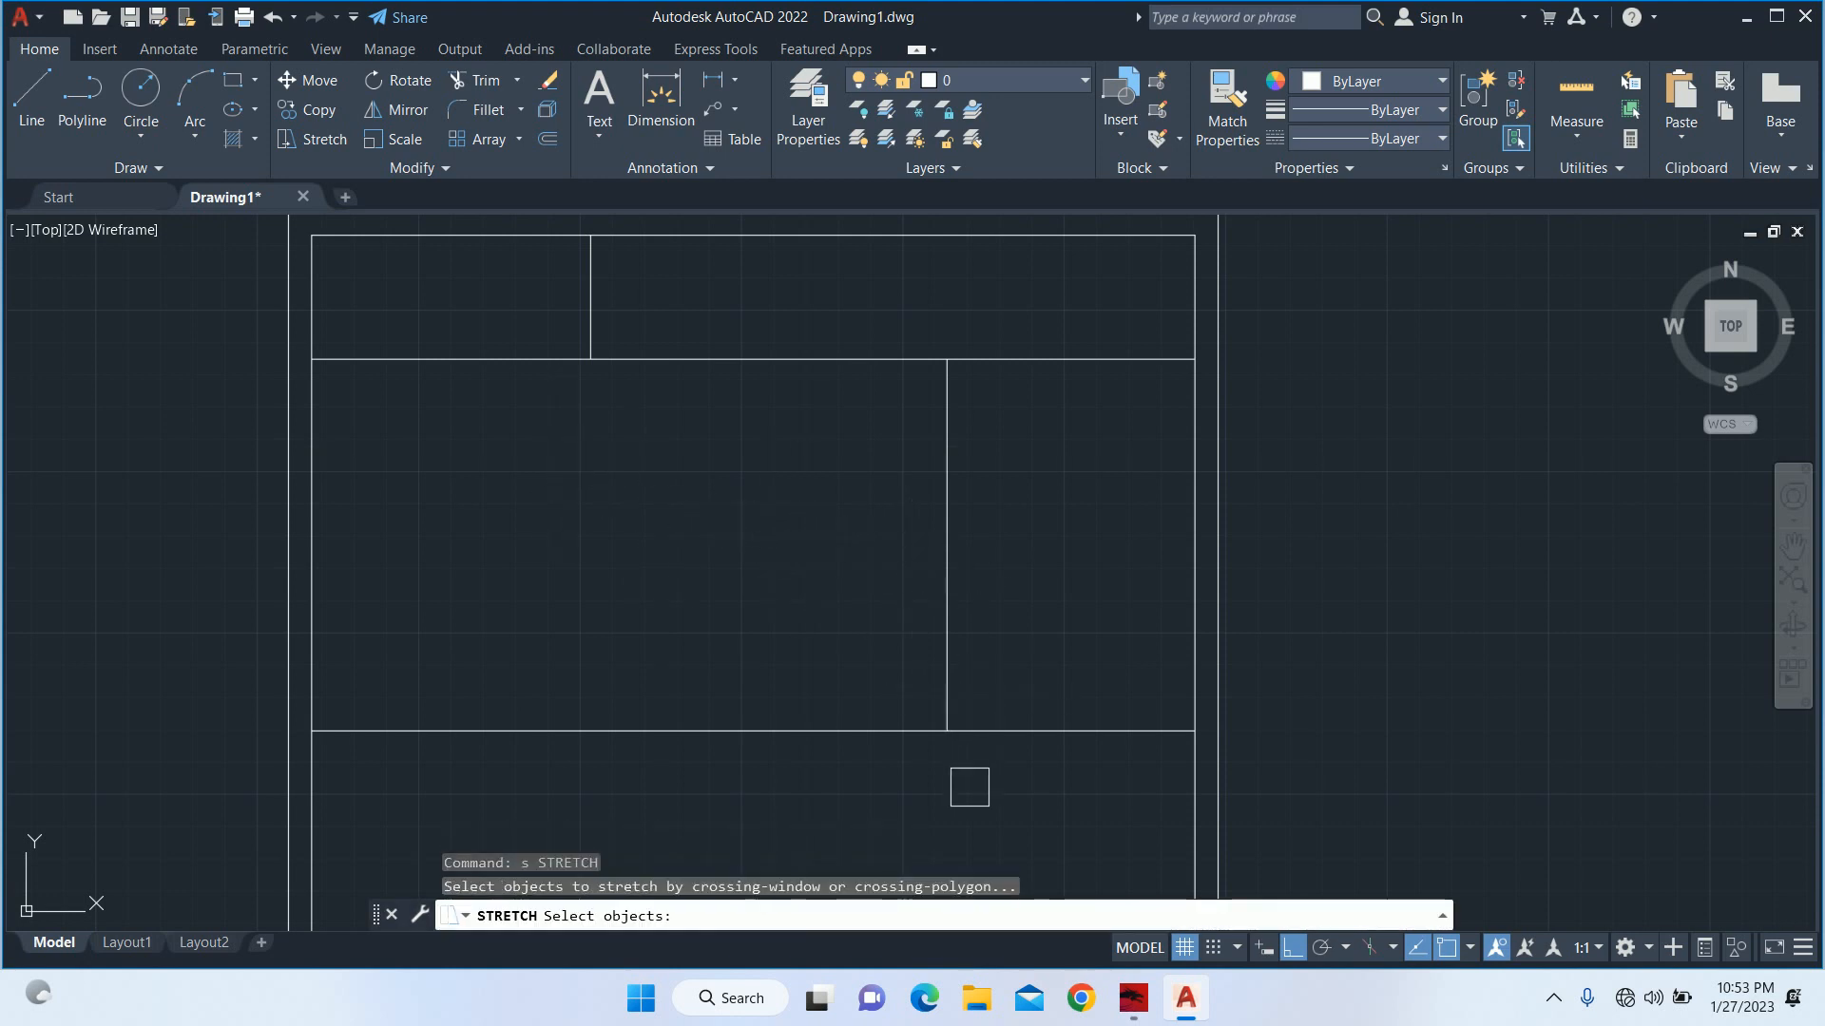
key(Escape)
key(Escape)
key(Escape)
Offset the left wall's inner line 7' to the right.
text(o)
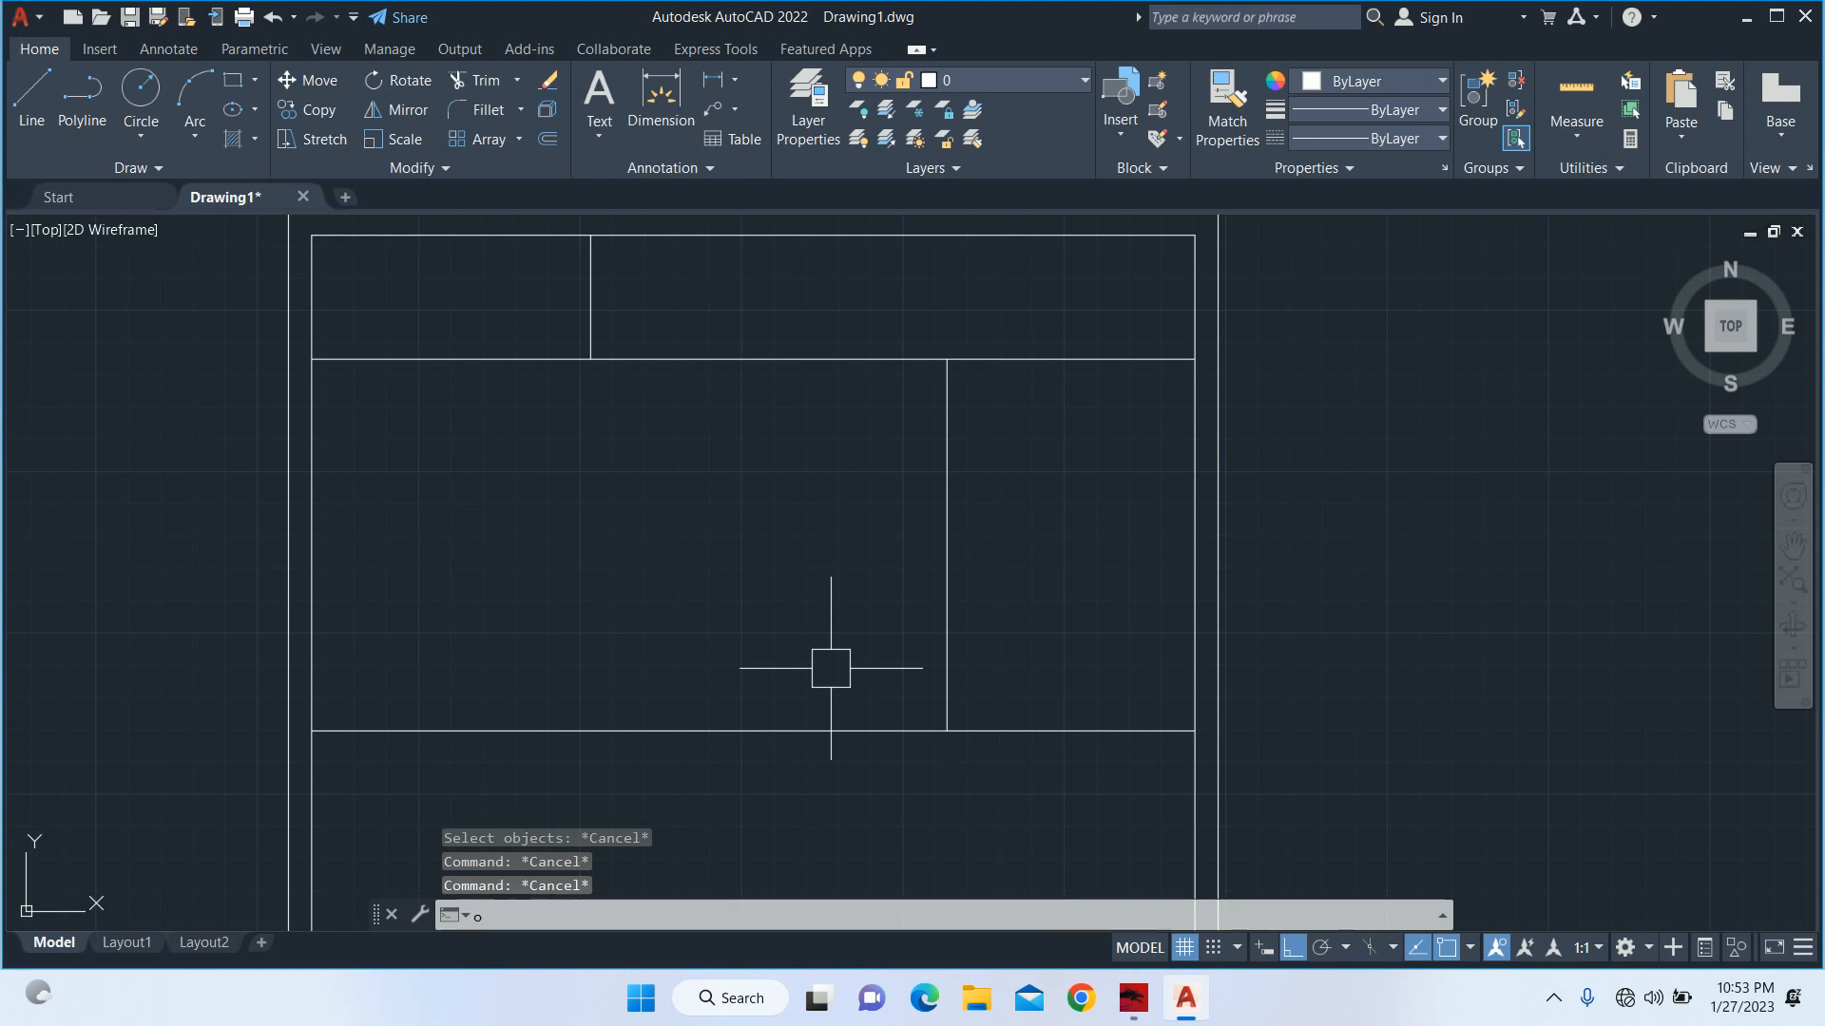
key(Return)
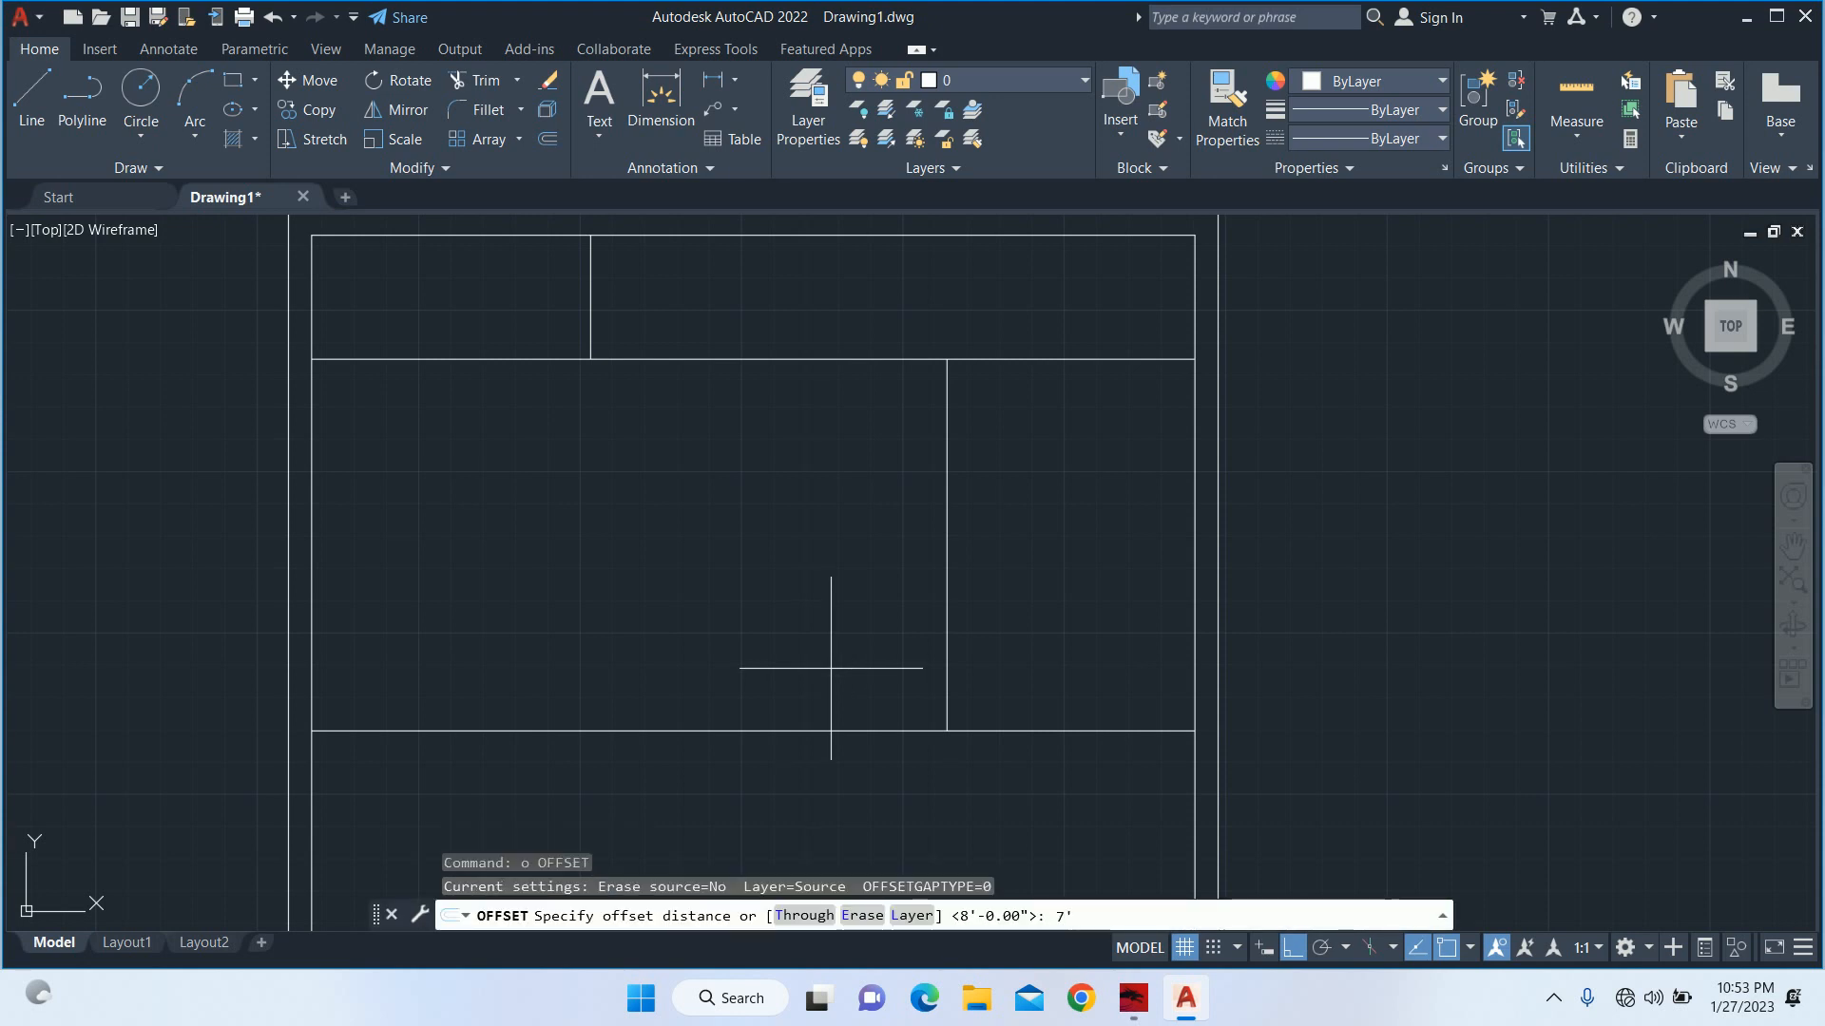
text(7')
key(Return)
click(314, 567)
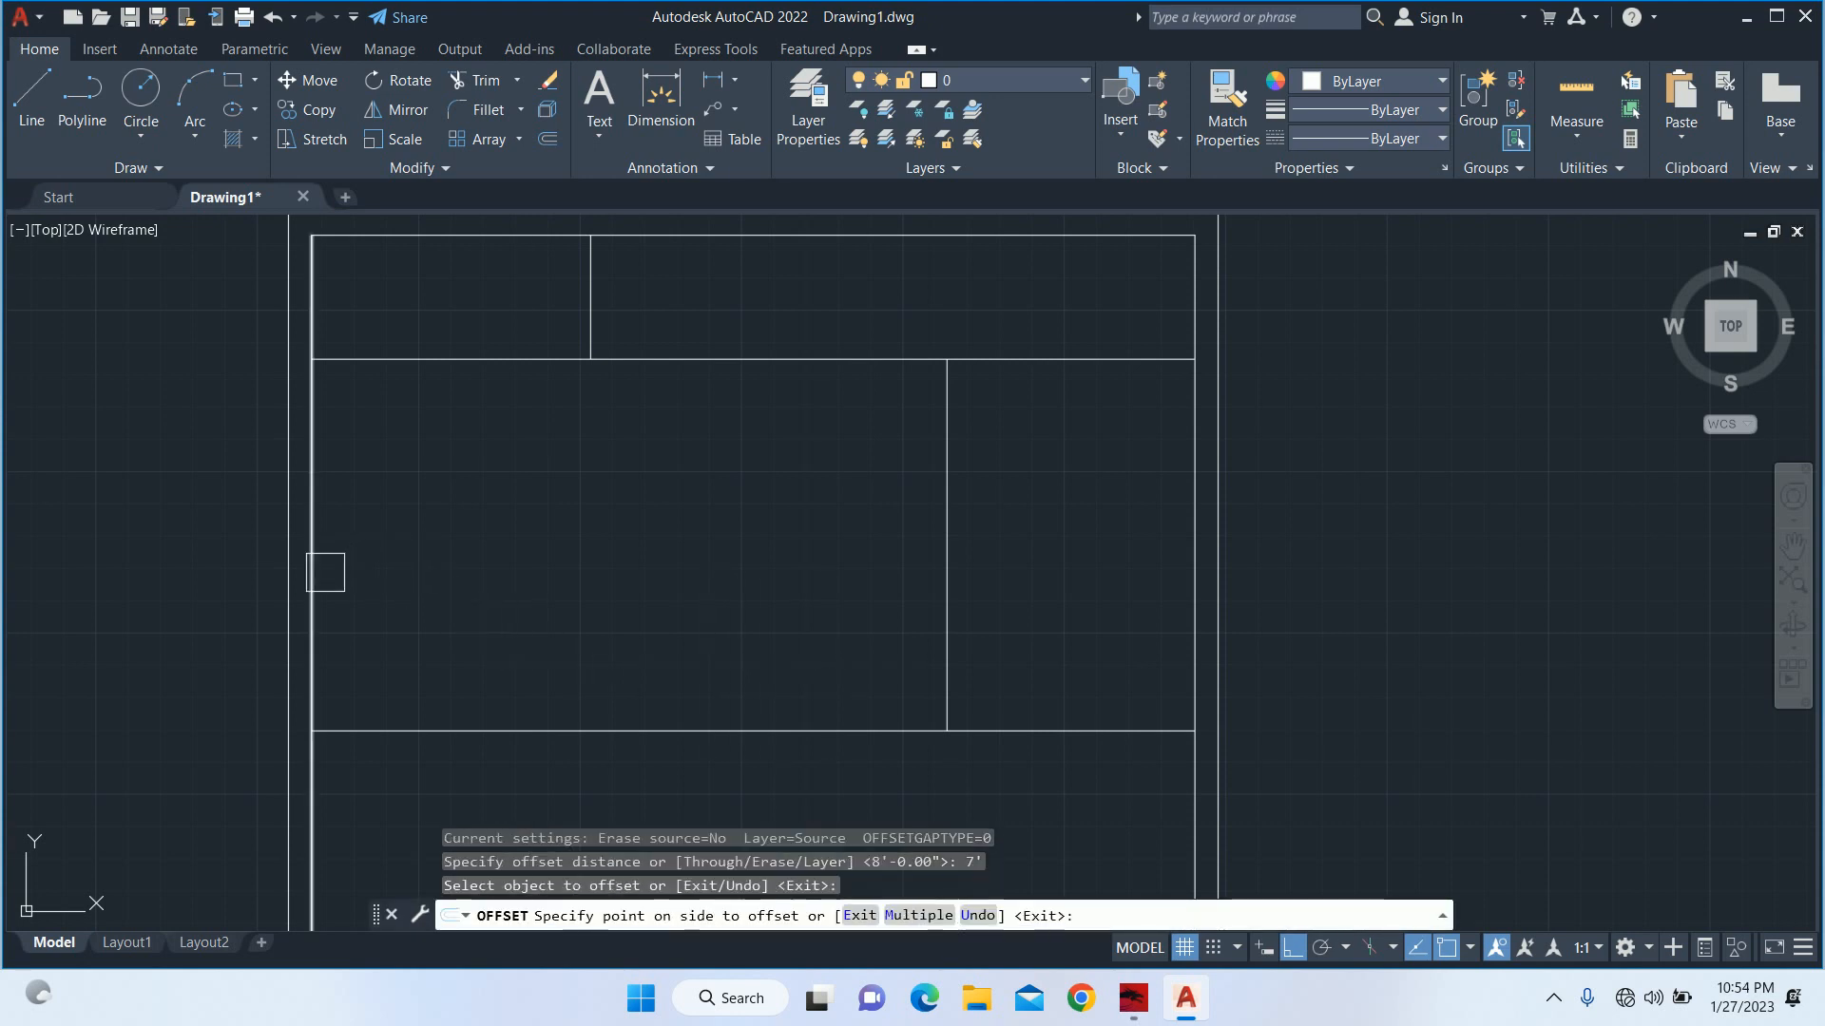
click(379, 570)
key(Escape)
key(Escape)
Trim the 7' offset line so it spans only the 12' deep band.
mouse_move(526, 506)
middle_down()
mouse_move(488, 419)
mouse_move(418, 547)
middle_up()
text(tr)
key(Return)
key(Return)
click(484, 682)
click(446, 401)
click(446, 473)
key(Escape)
key(Escape)
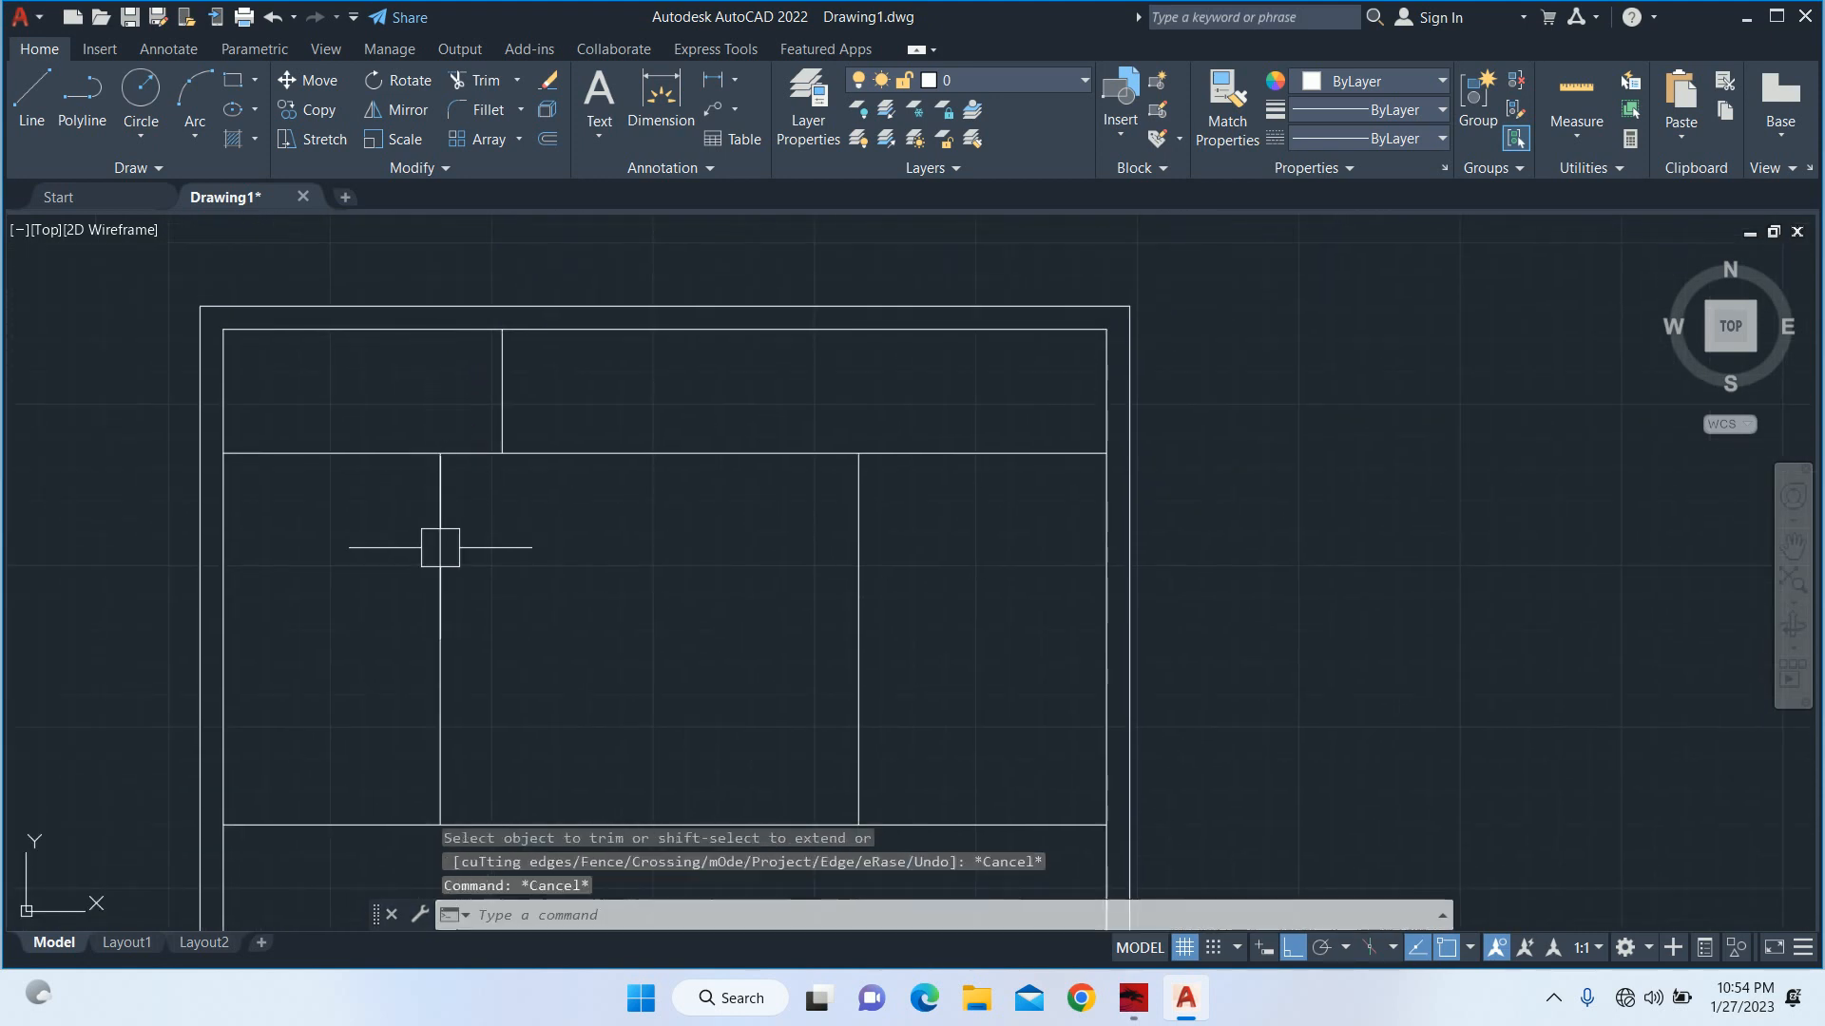
Move the trimmed 7' offset line 6" toward the left wall.
text(m)
key(Return)
click(440, 546)
key(Return)
click(552, 562)
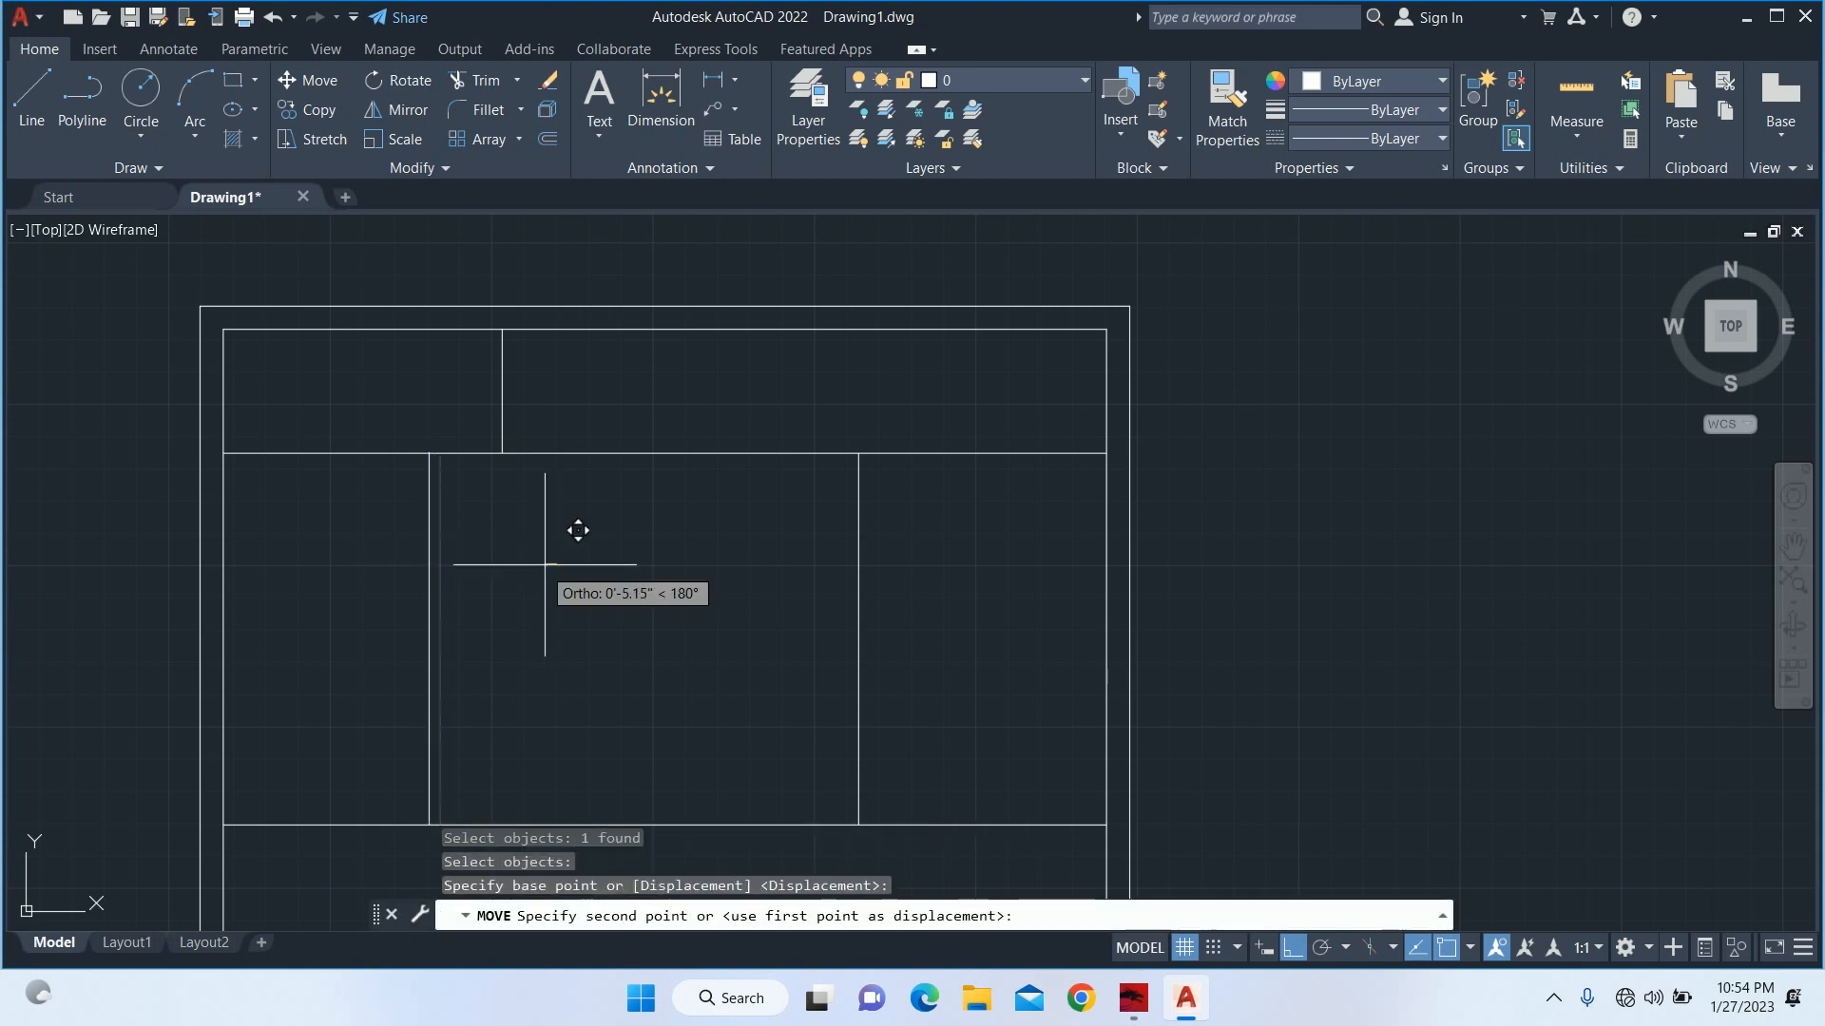
text(6)
key(Return)
key(Escape)
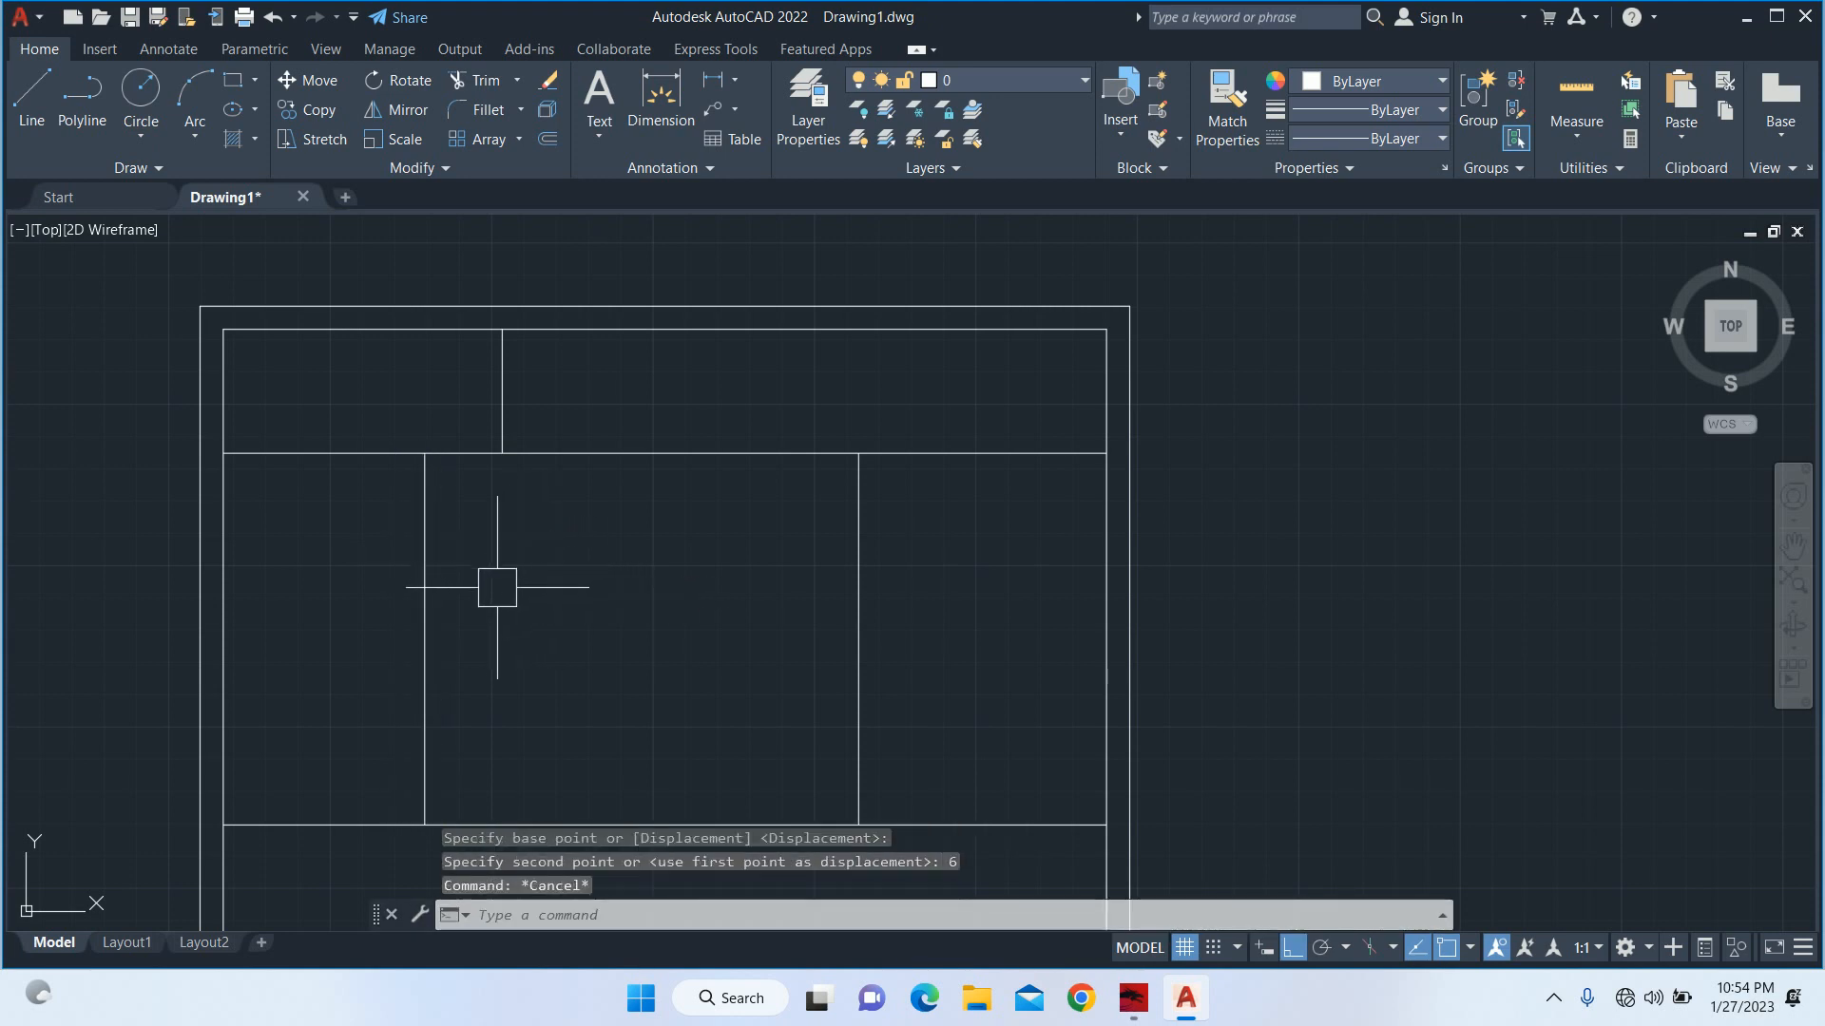
key(Escape)
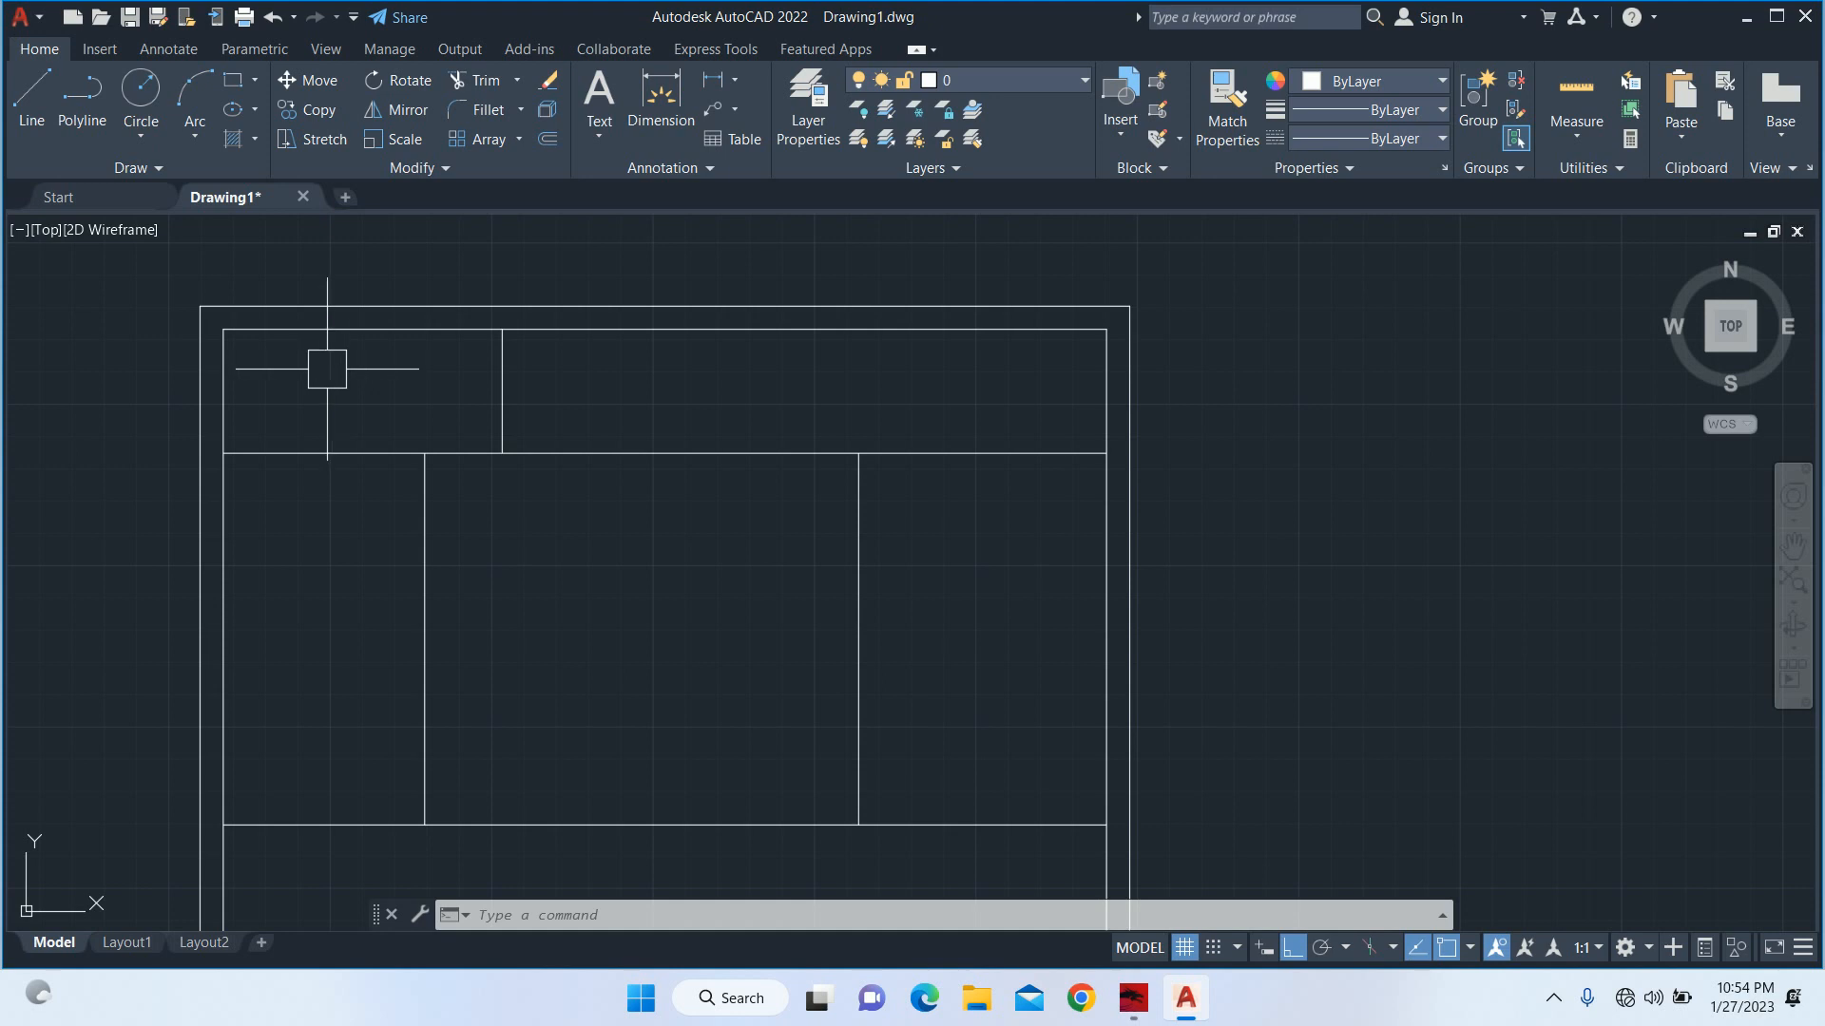
Delete the moved vertical line near the left wall in the 12' deep band.
click(458, 623)
click(383, 590)
key(Delete)
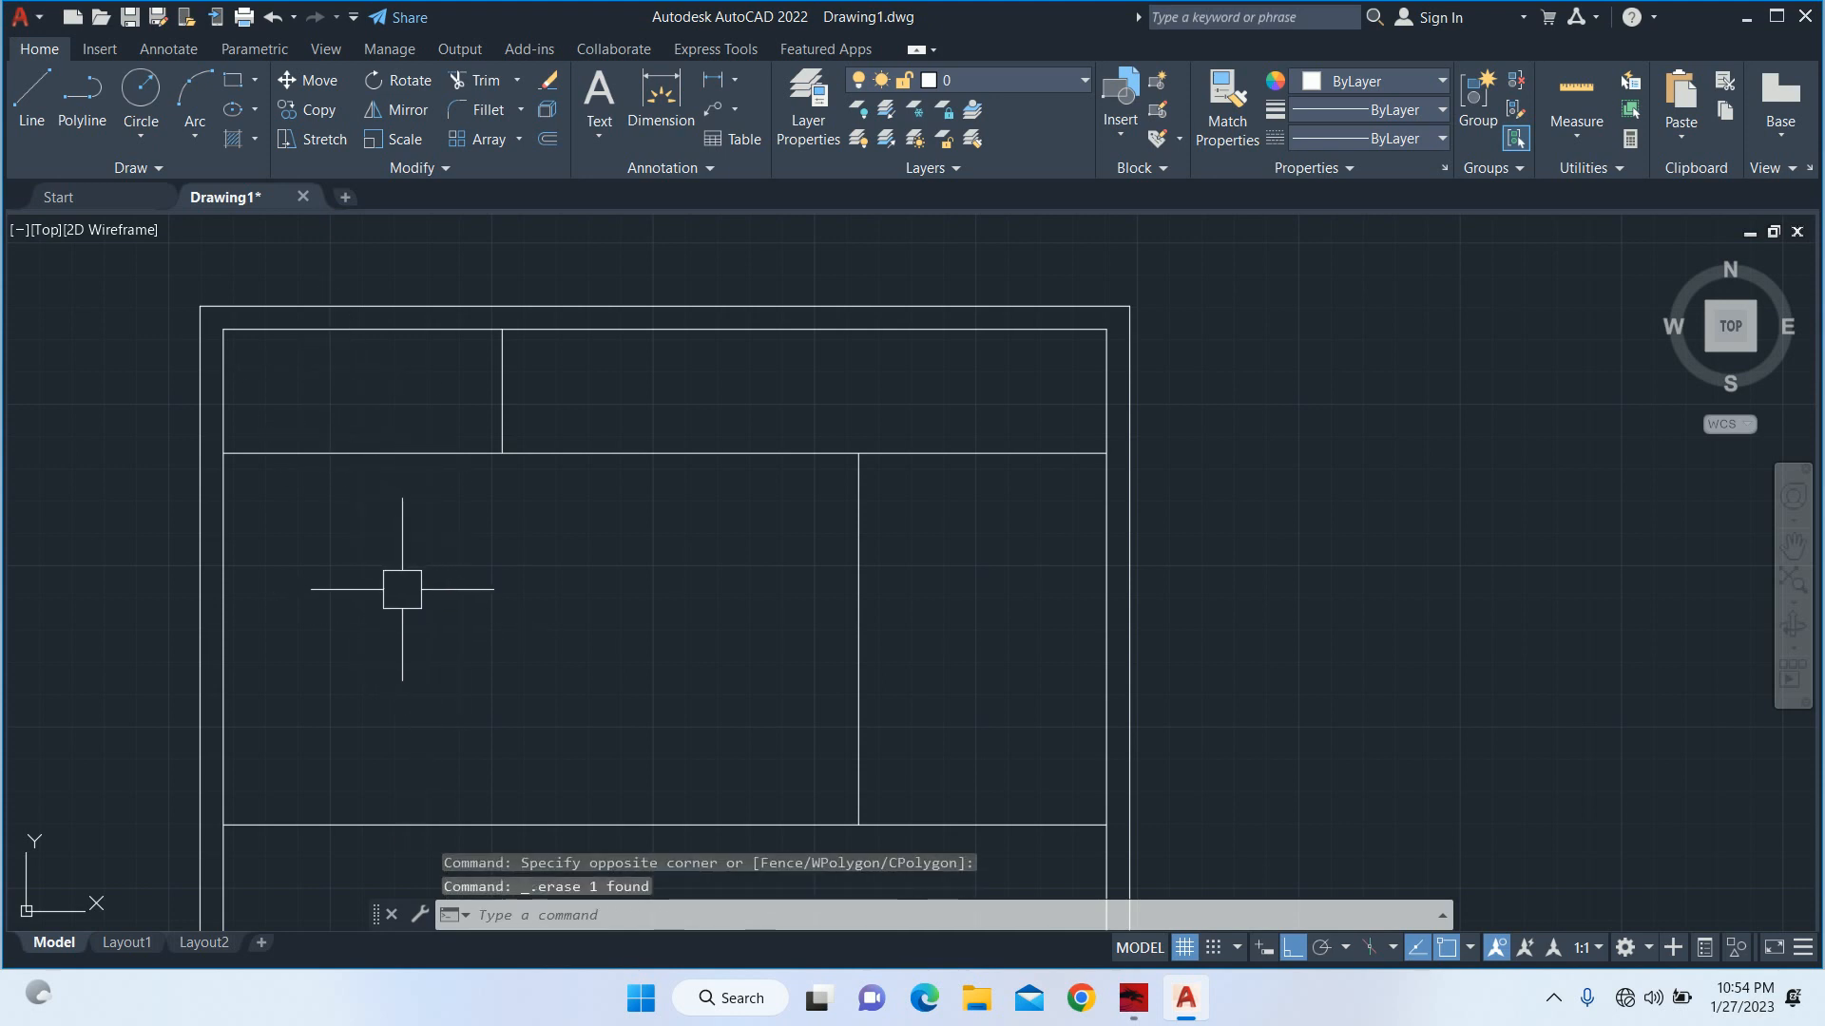
key(Escape)
key(Escape)
Offset the vertical divider in the 12' deep band 5' to the left.
text(o)
key(Return)
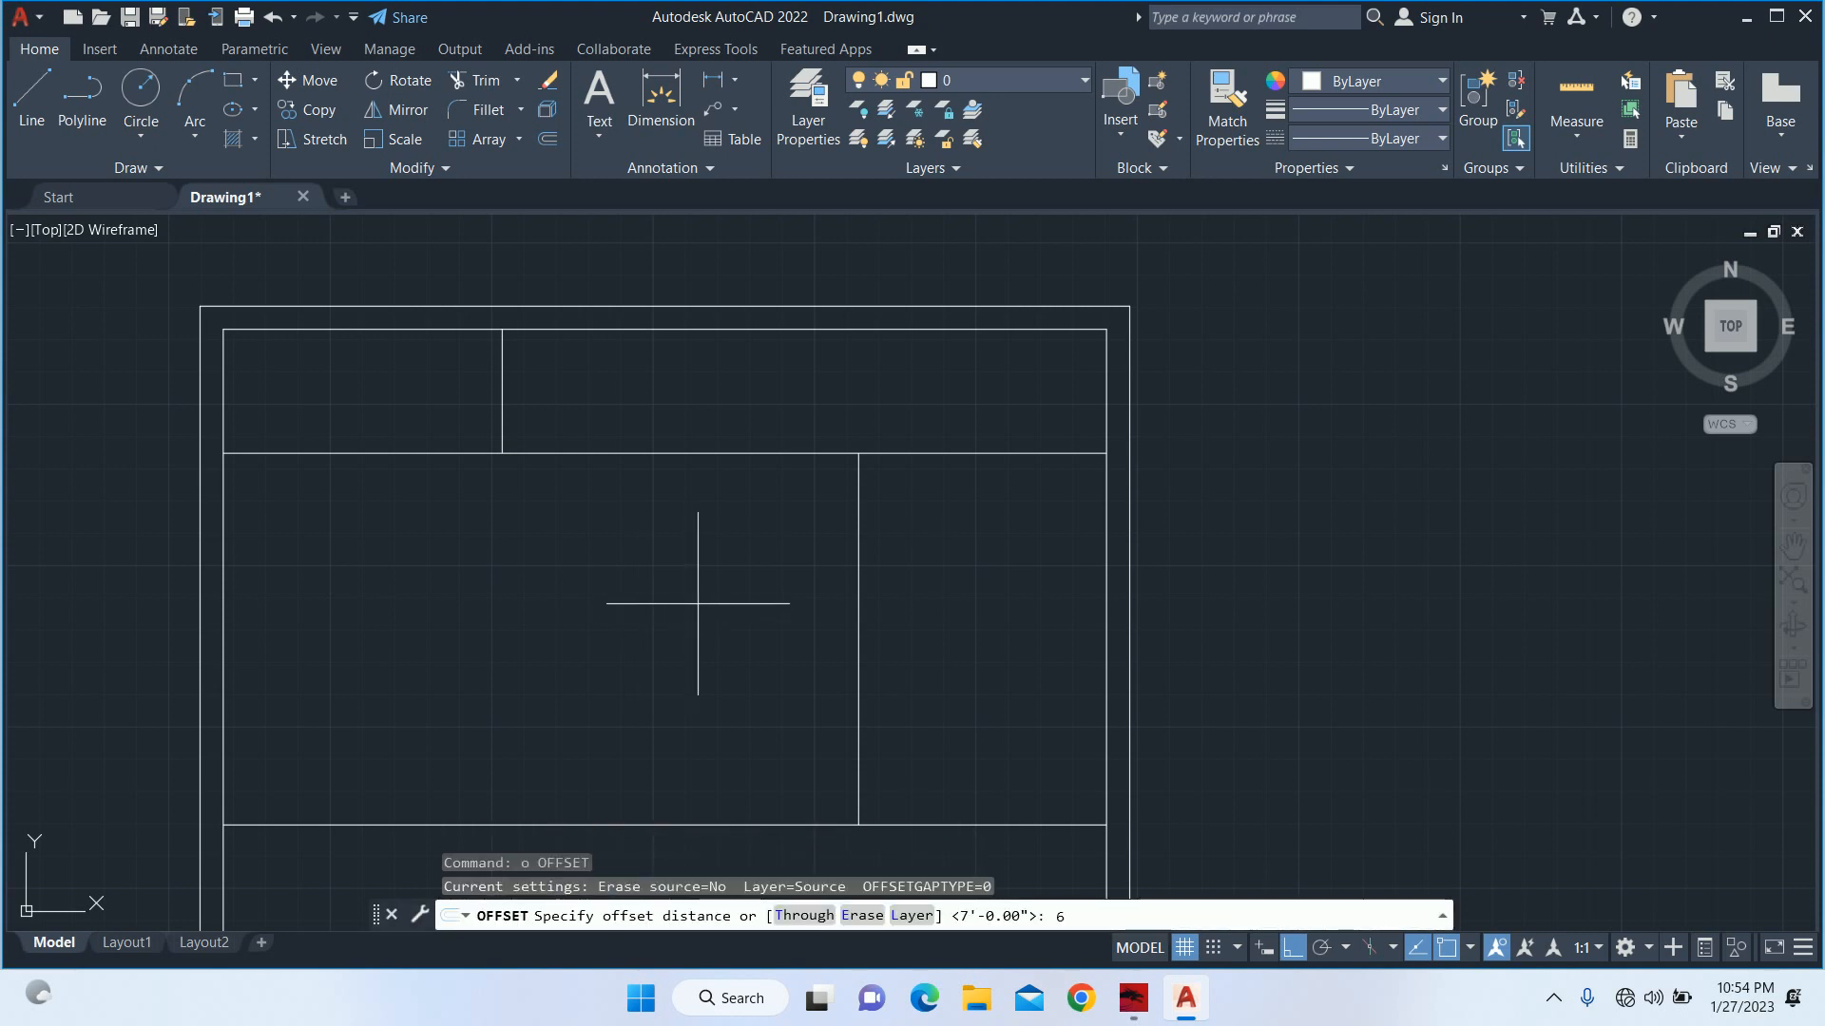
text(5')
key(Return)
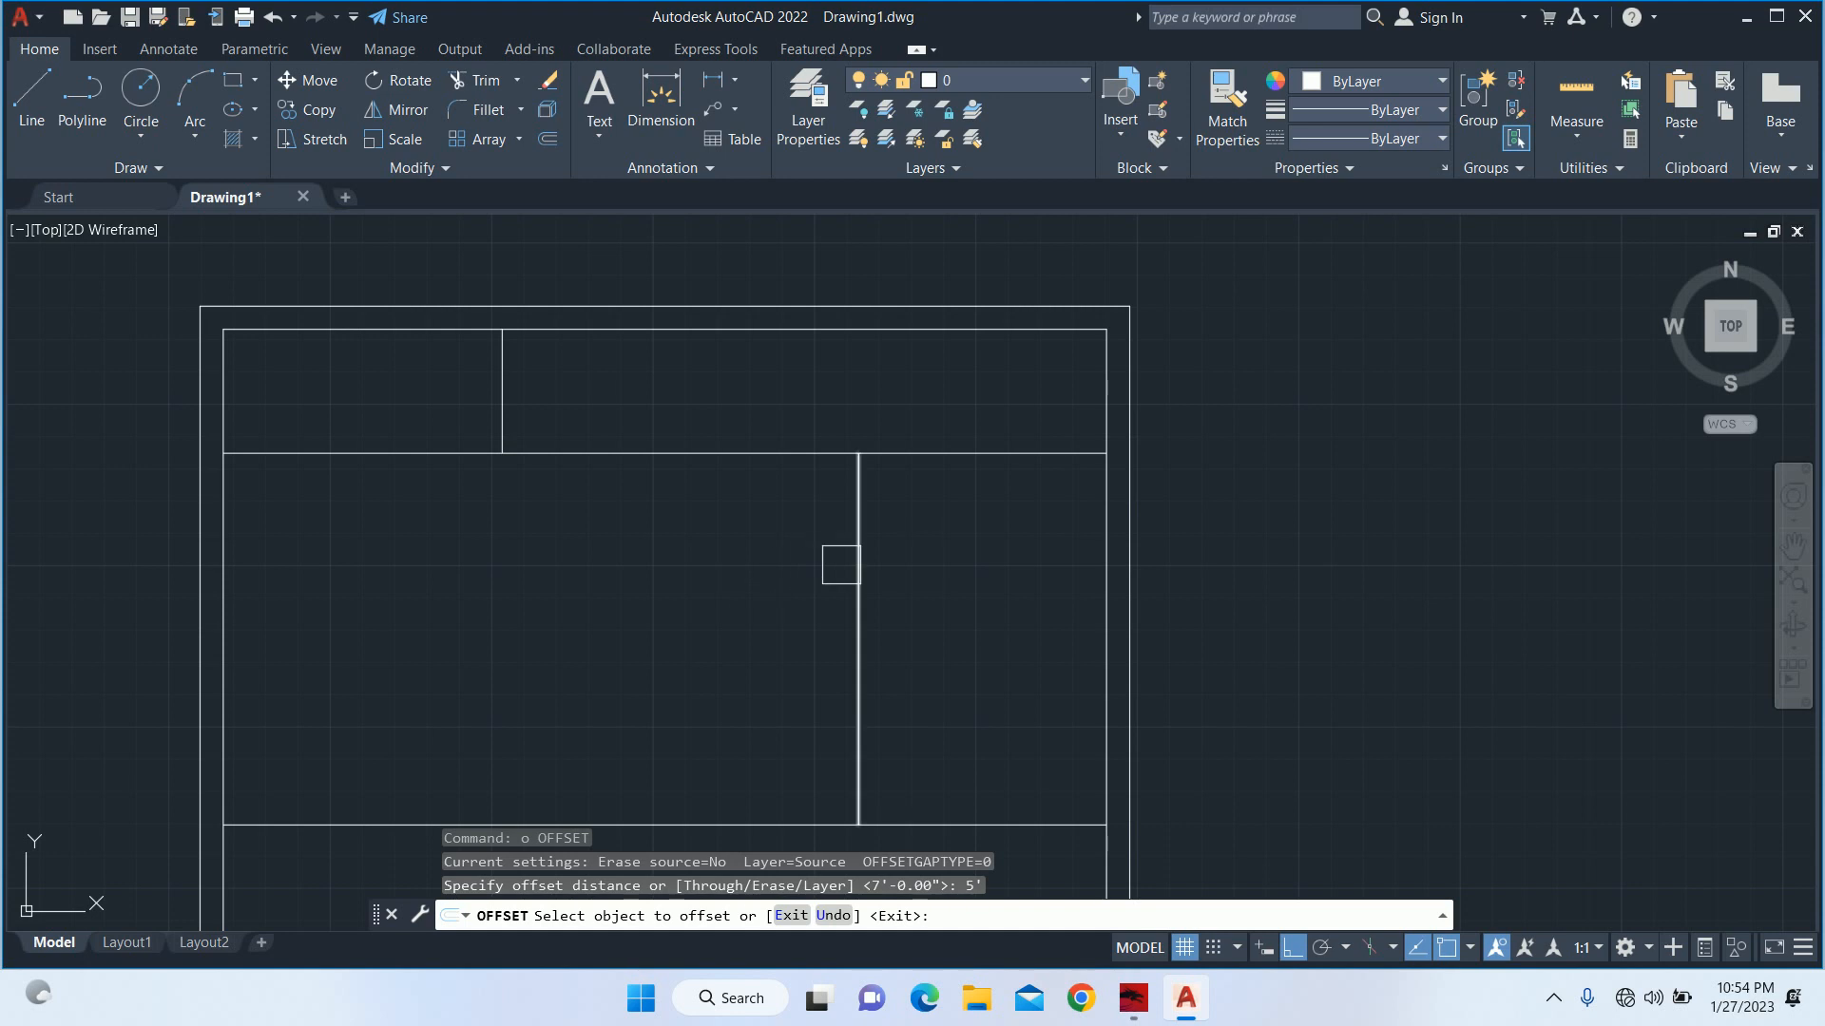
click(857, 570)
click(654, 564)
key(Escape)
key(Escape)
key(Escape)
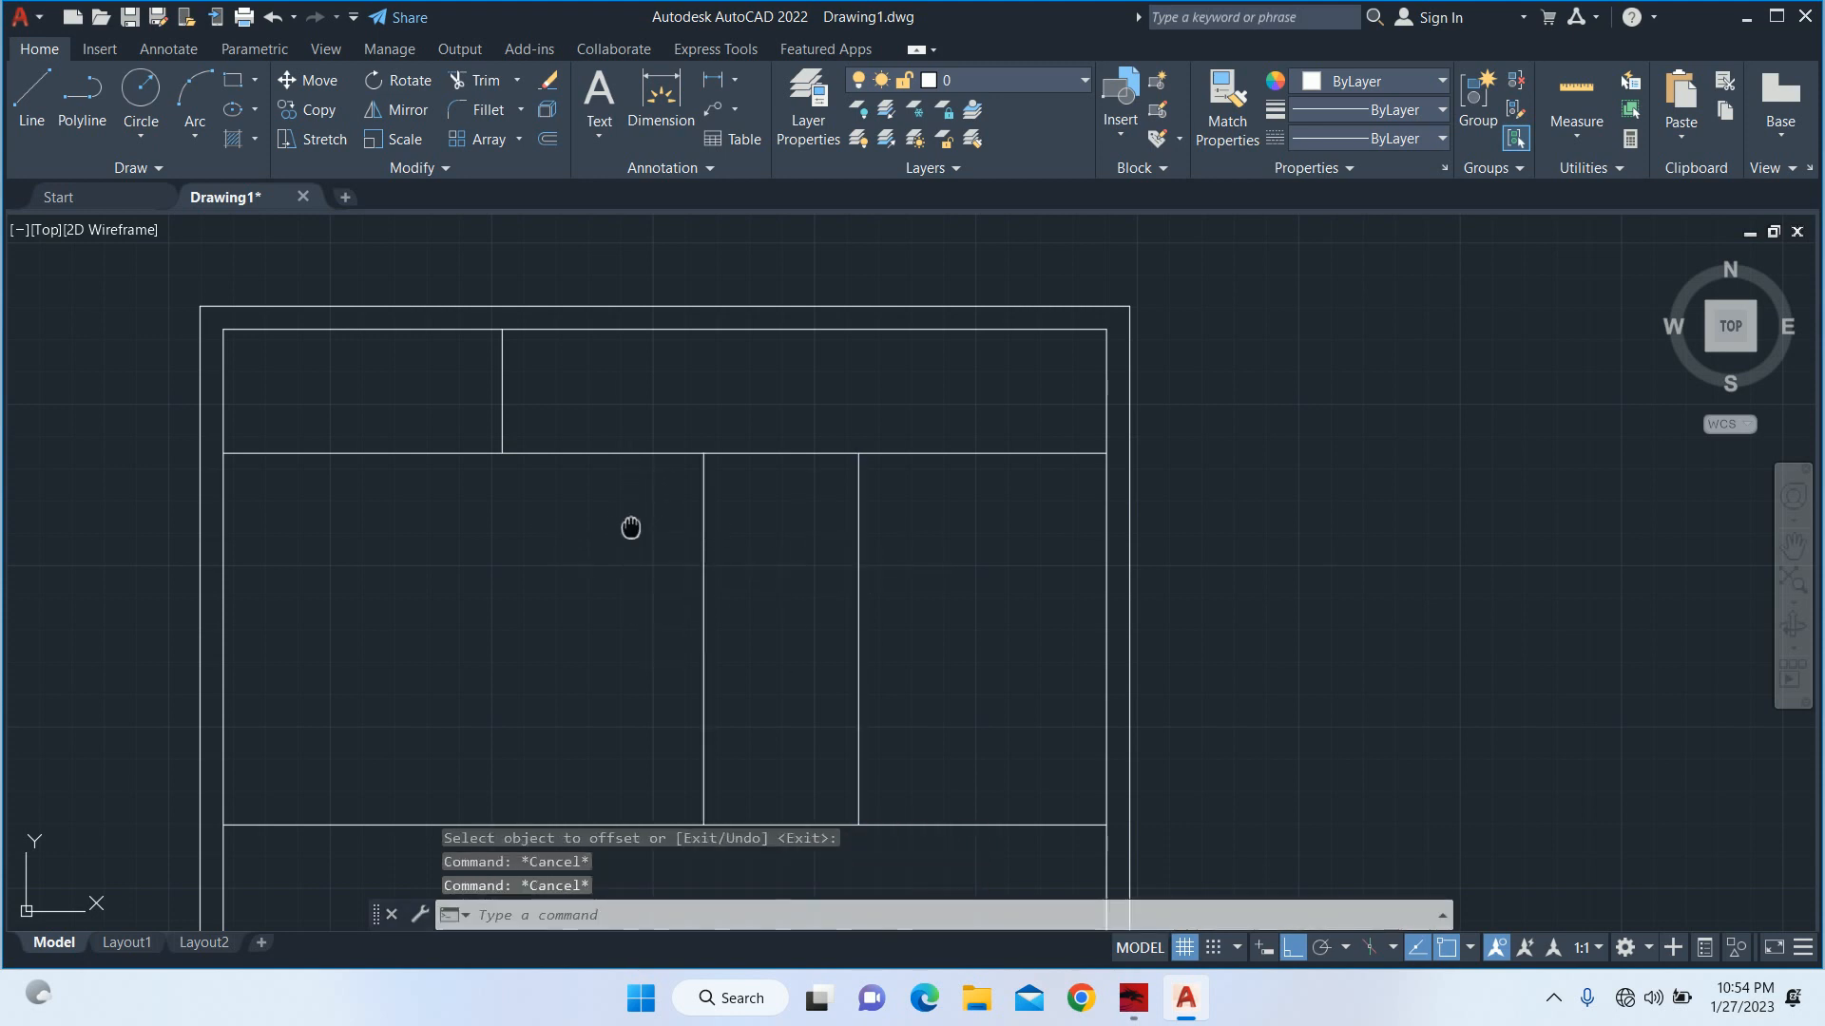
Examine the rear strip, the 12' deep band and the front rooms of the floor plan.
middle_drag(632, 526, 571, 436)
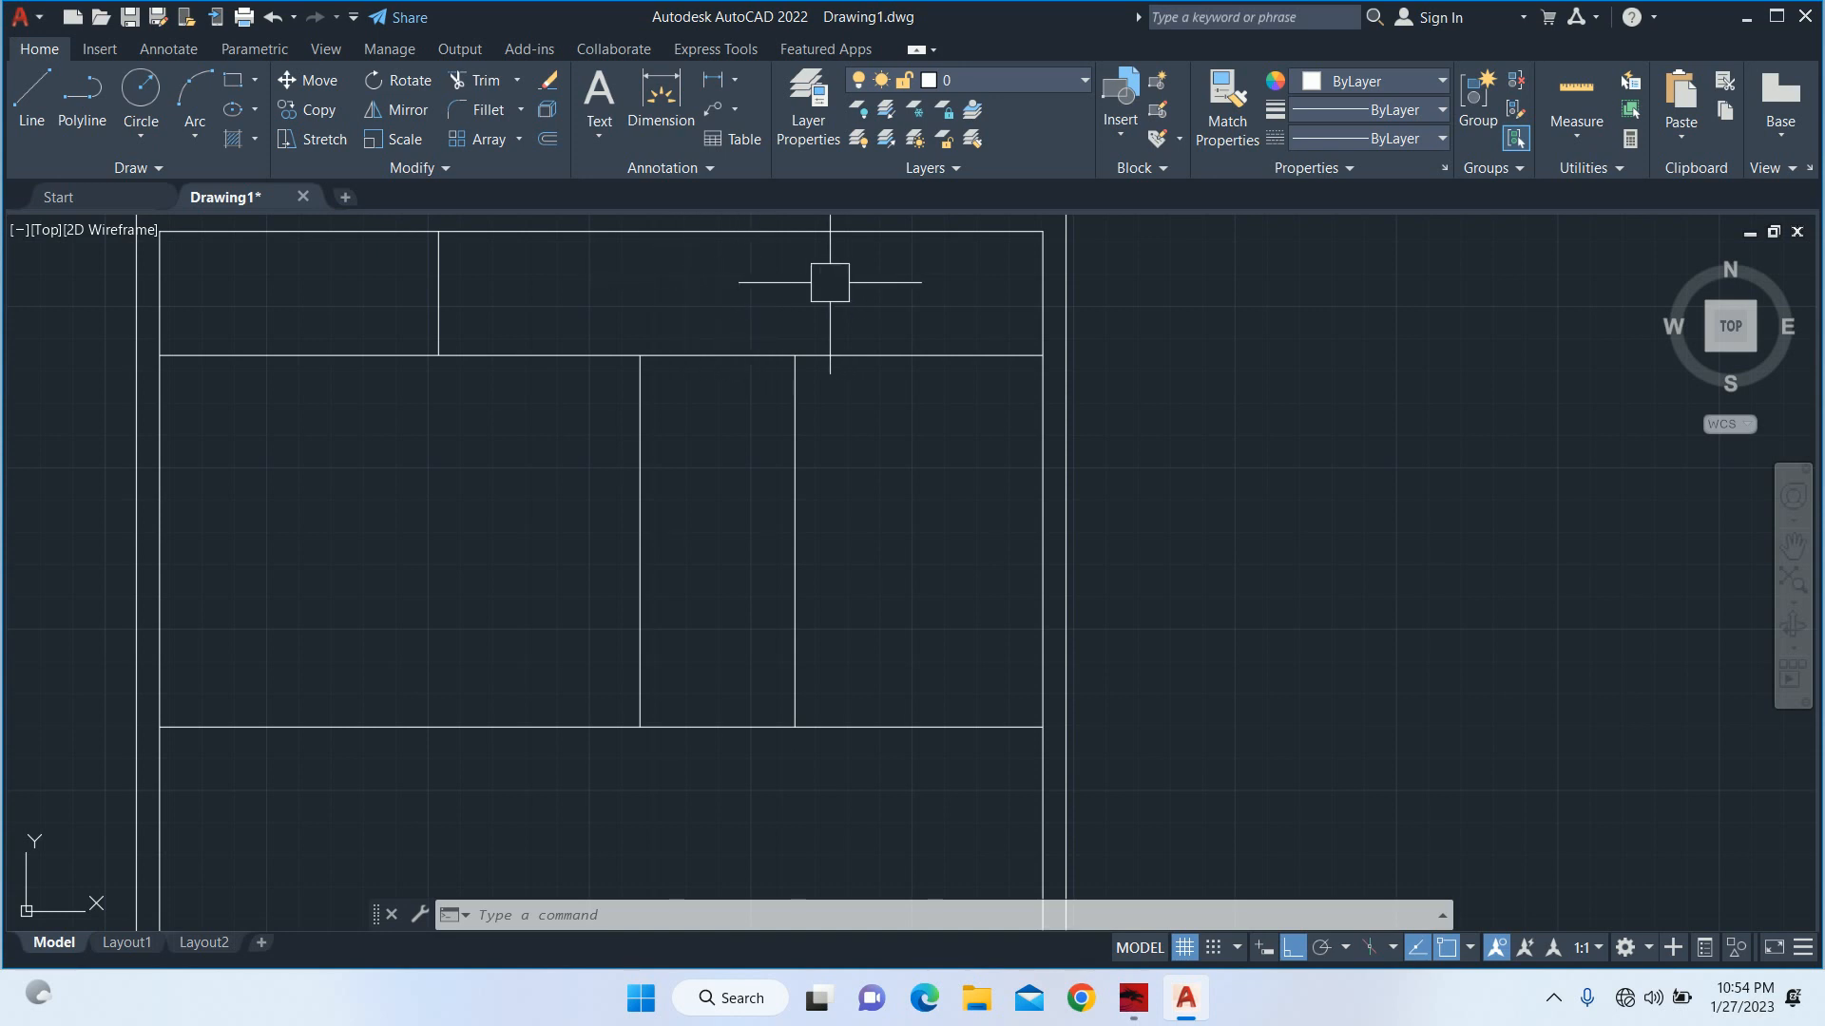
scroll(916, 265, down, 4)
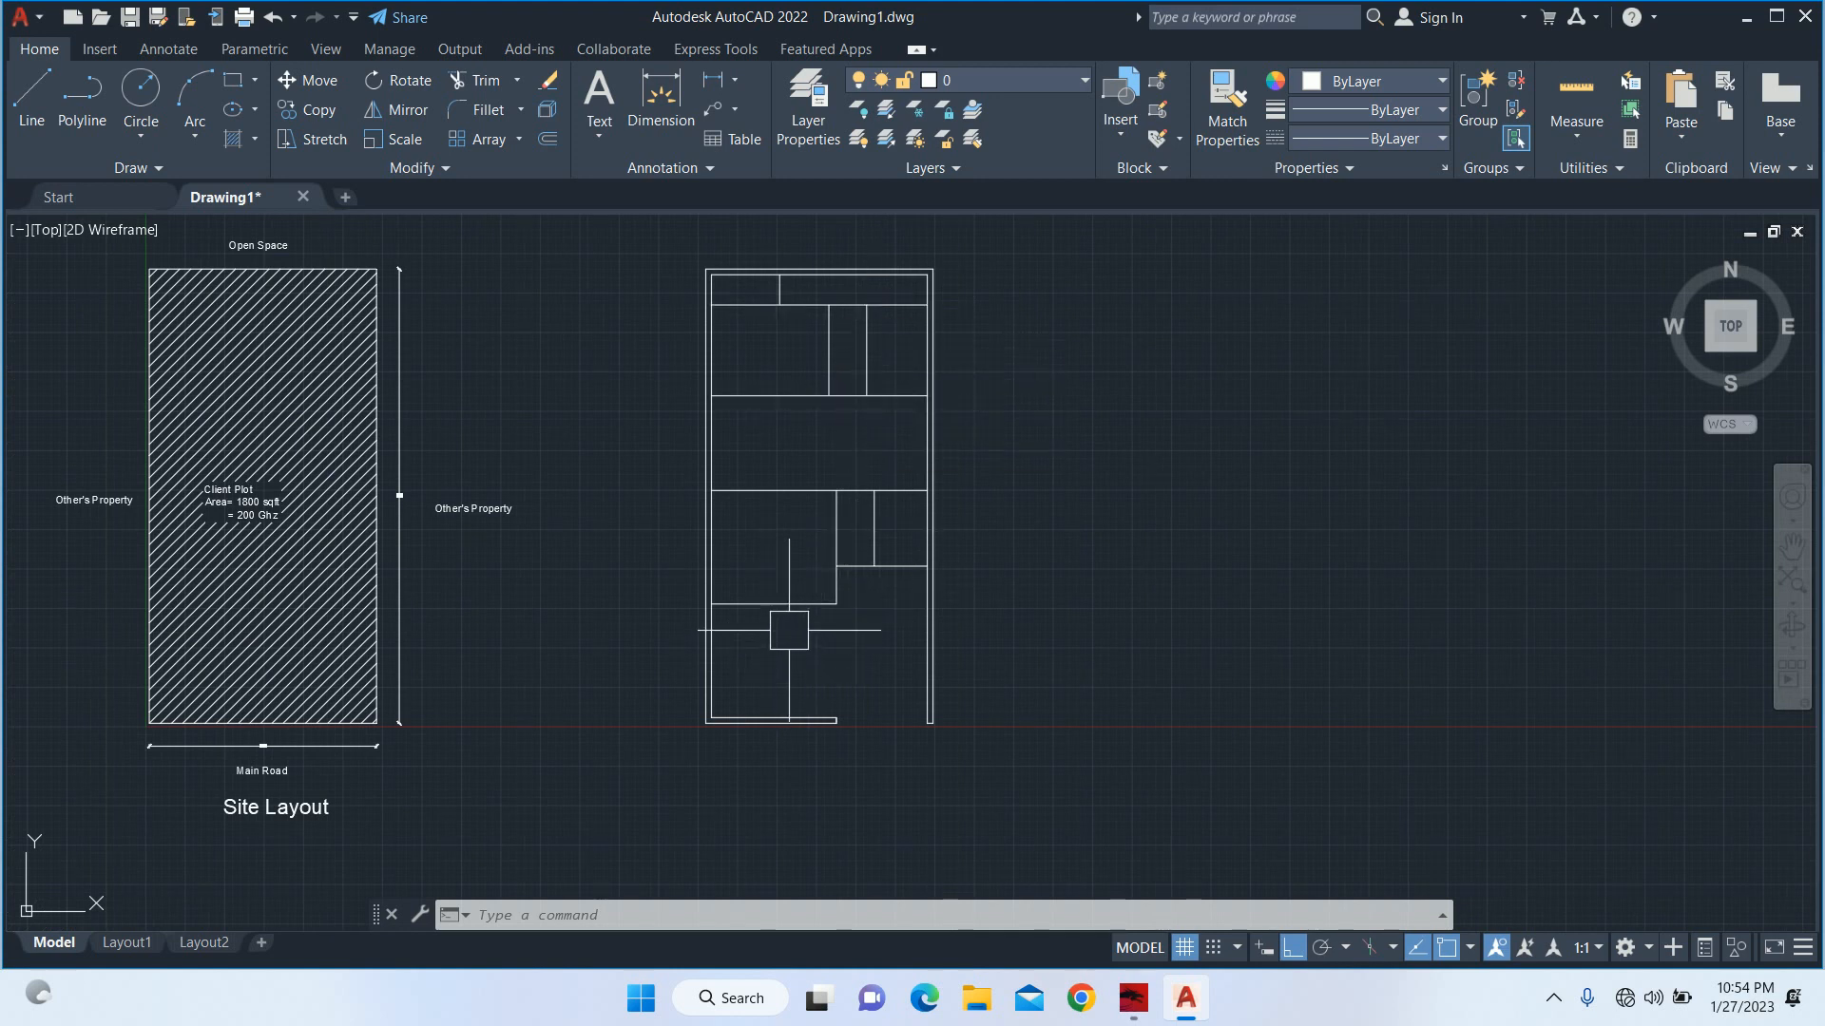
scroll(846, 323, up, 5)
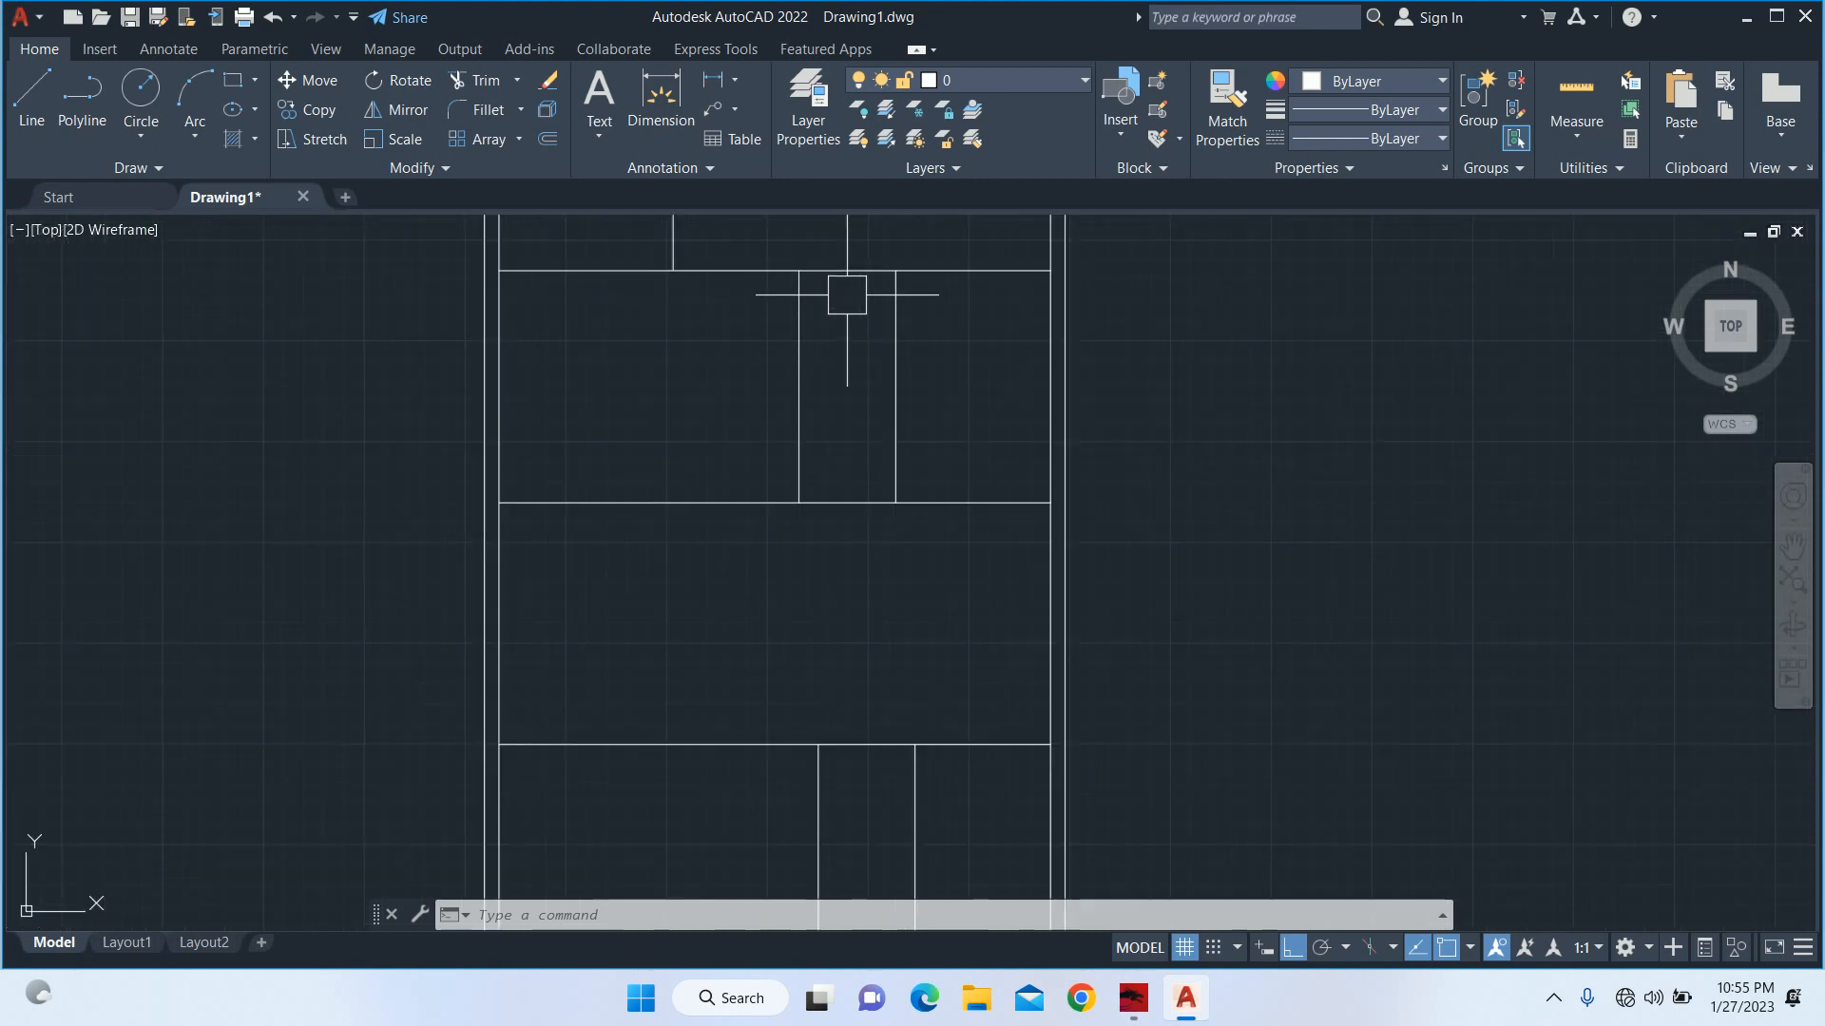
middle_drag(842, 282, 816, 459)
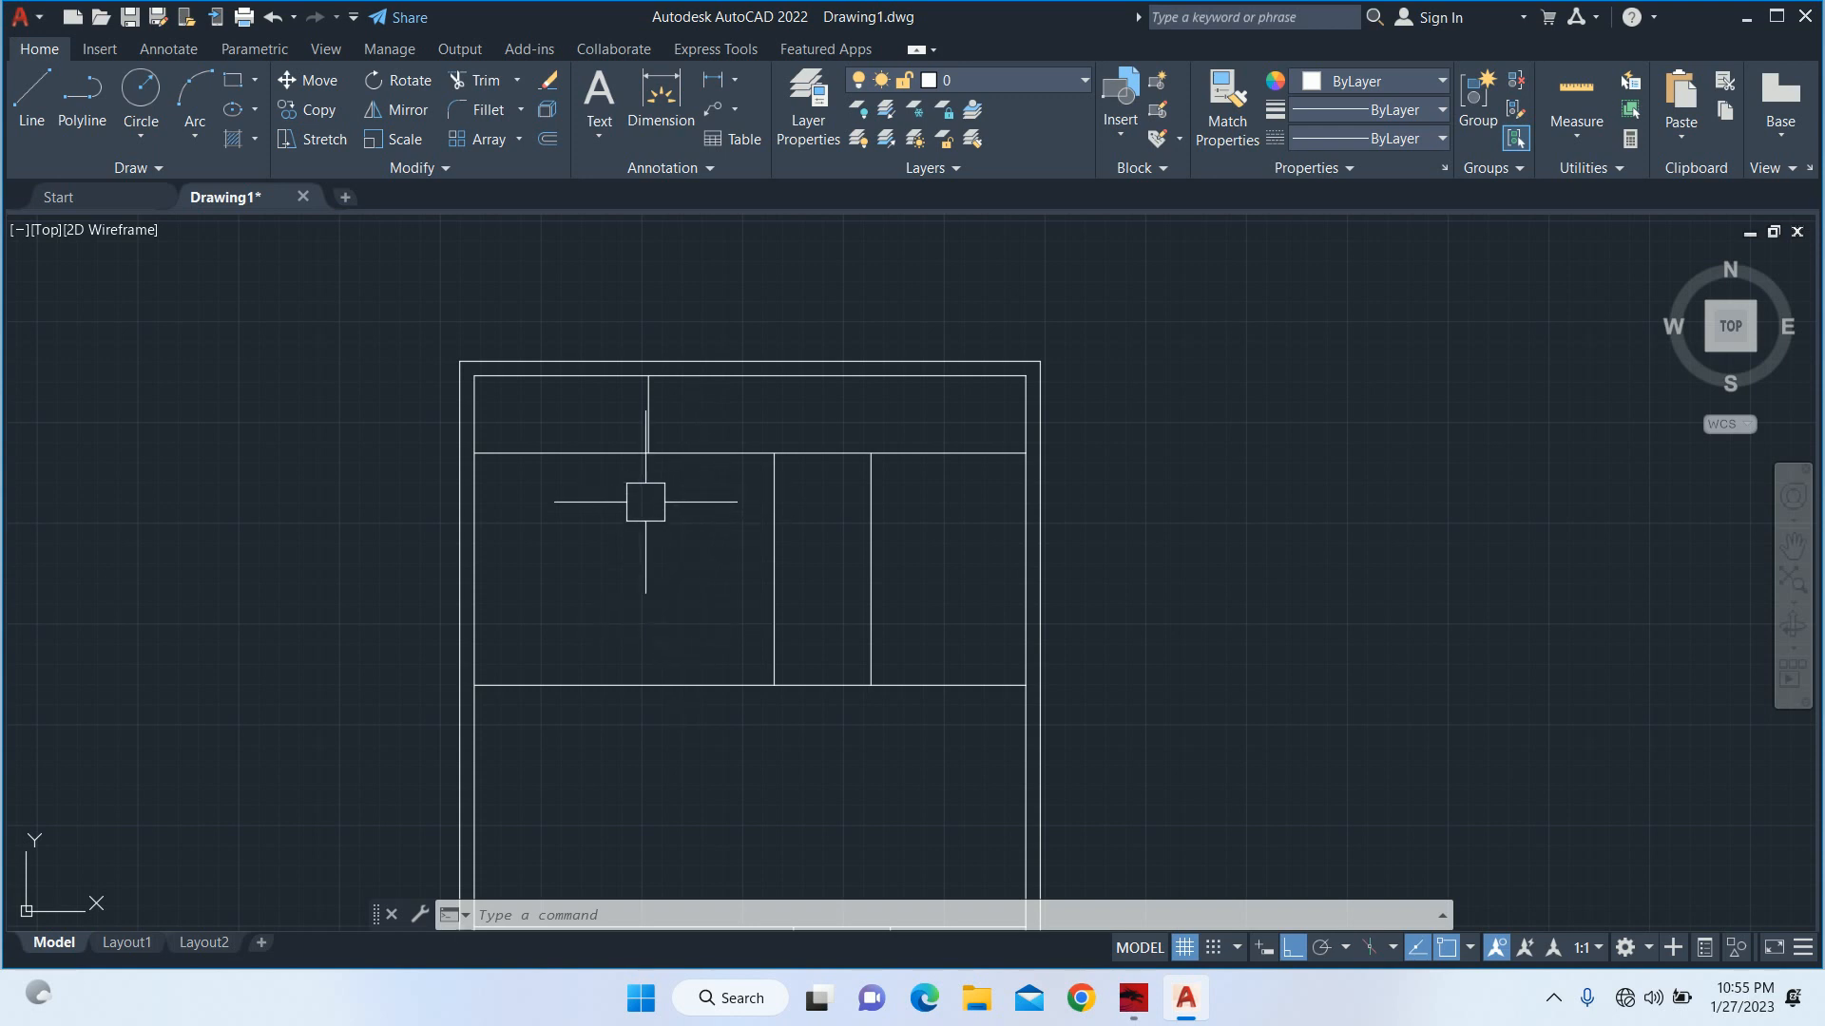
scroll(642, 508, down, 2)
middle_drag(640, 534, 665, 397)
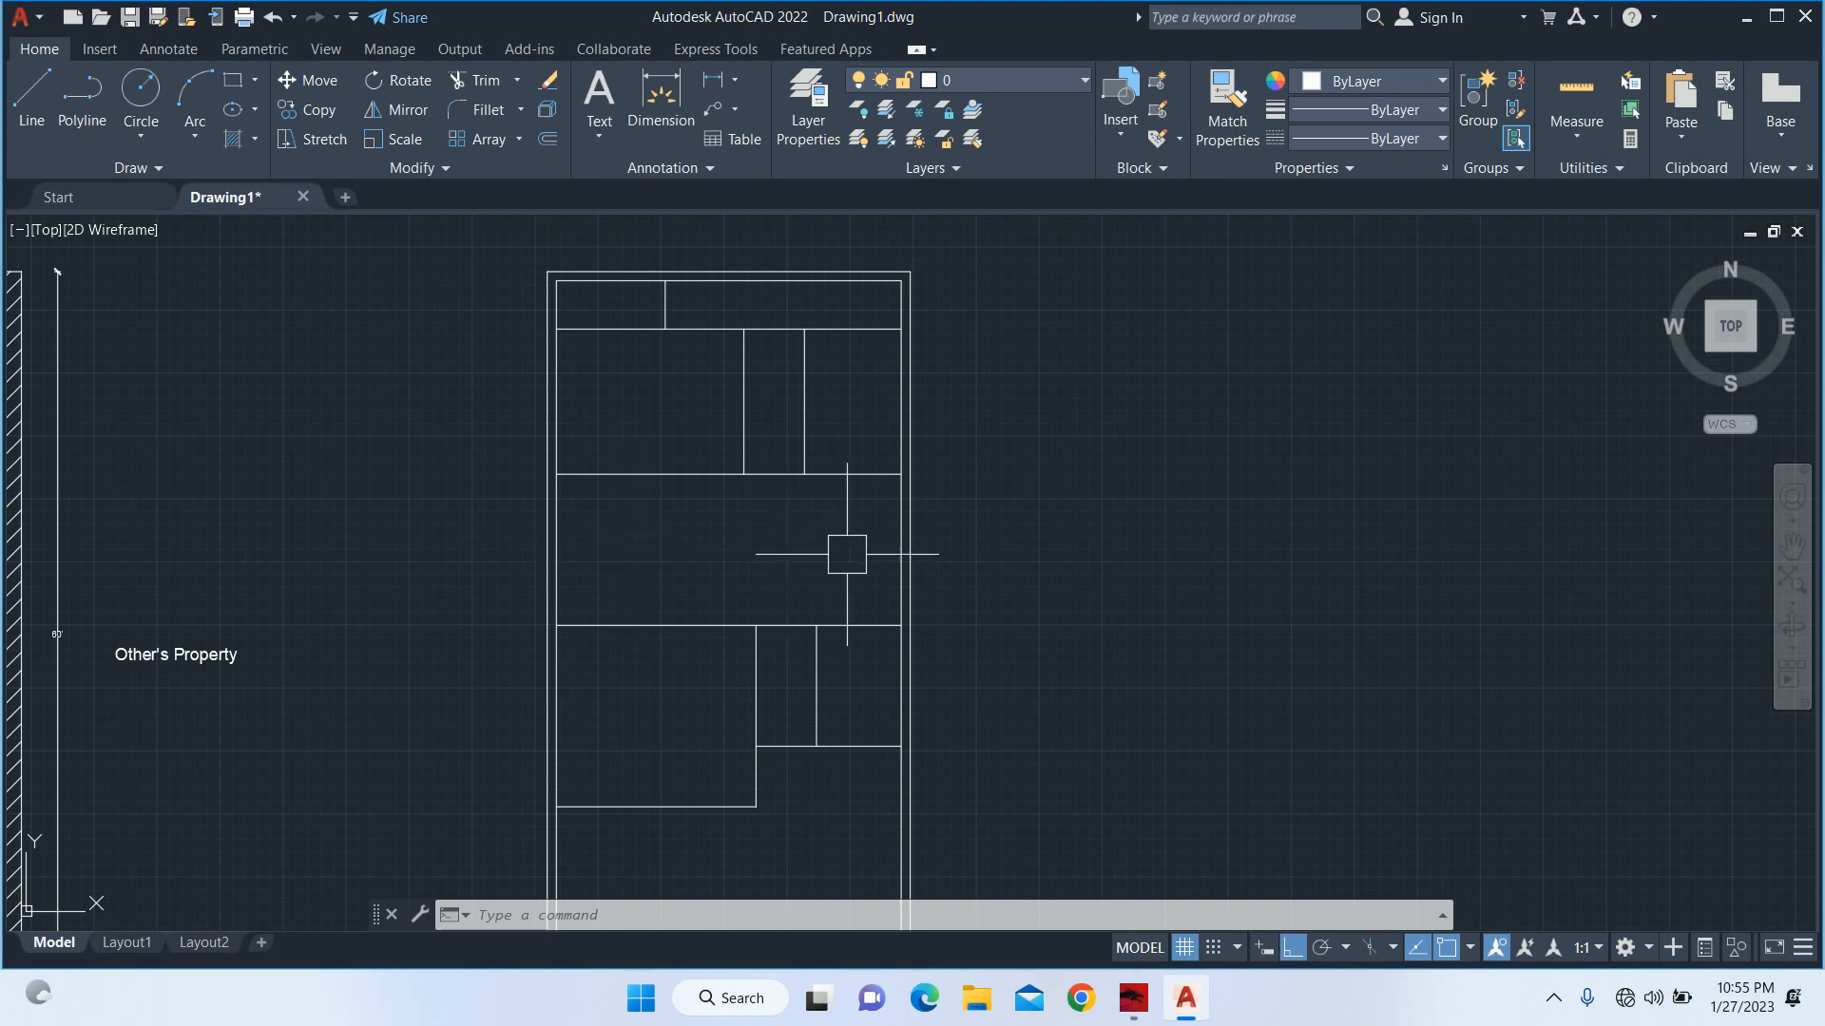
scroll(697, 326, up, 2)
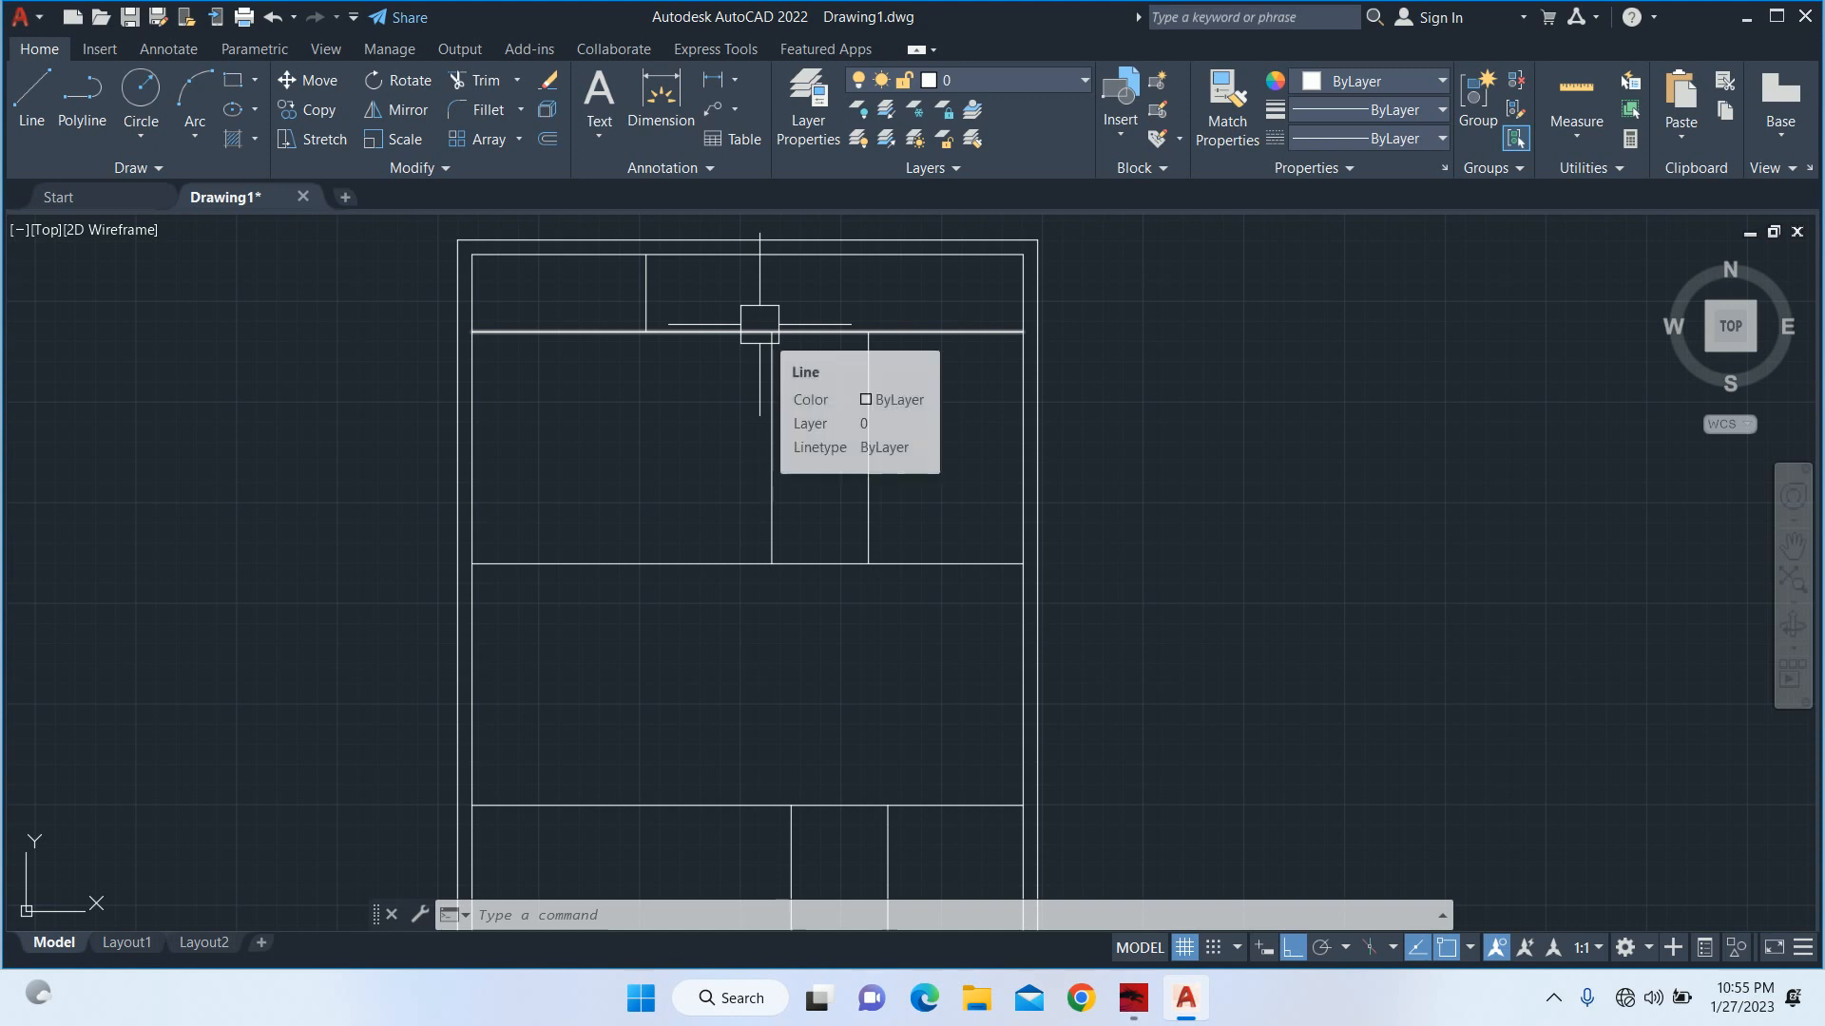
scroll(785, 346, down, 3)
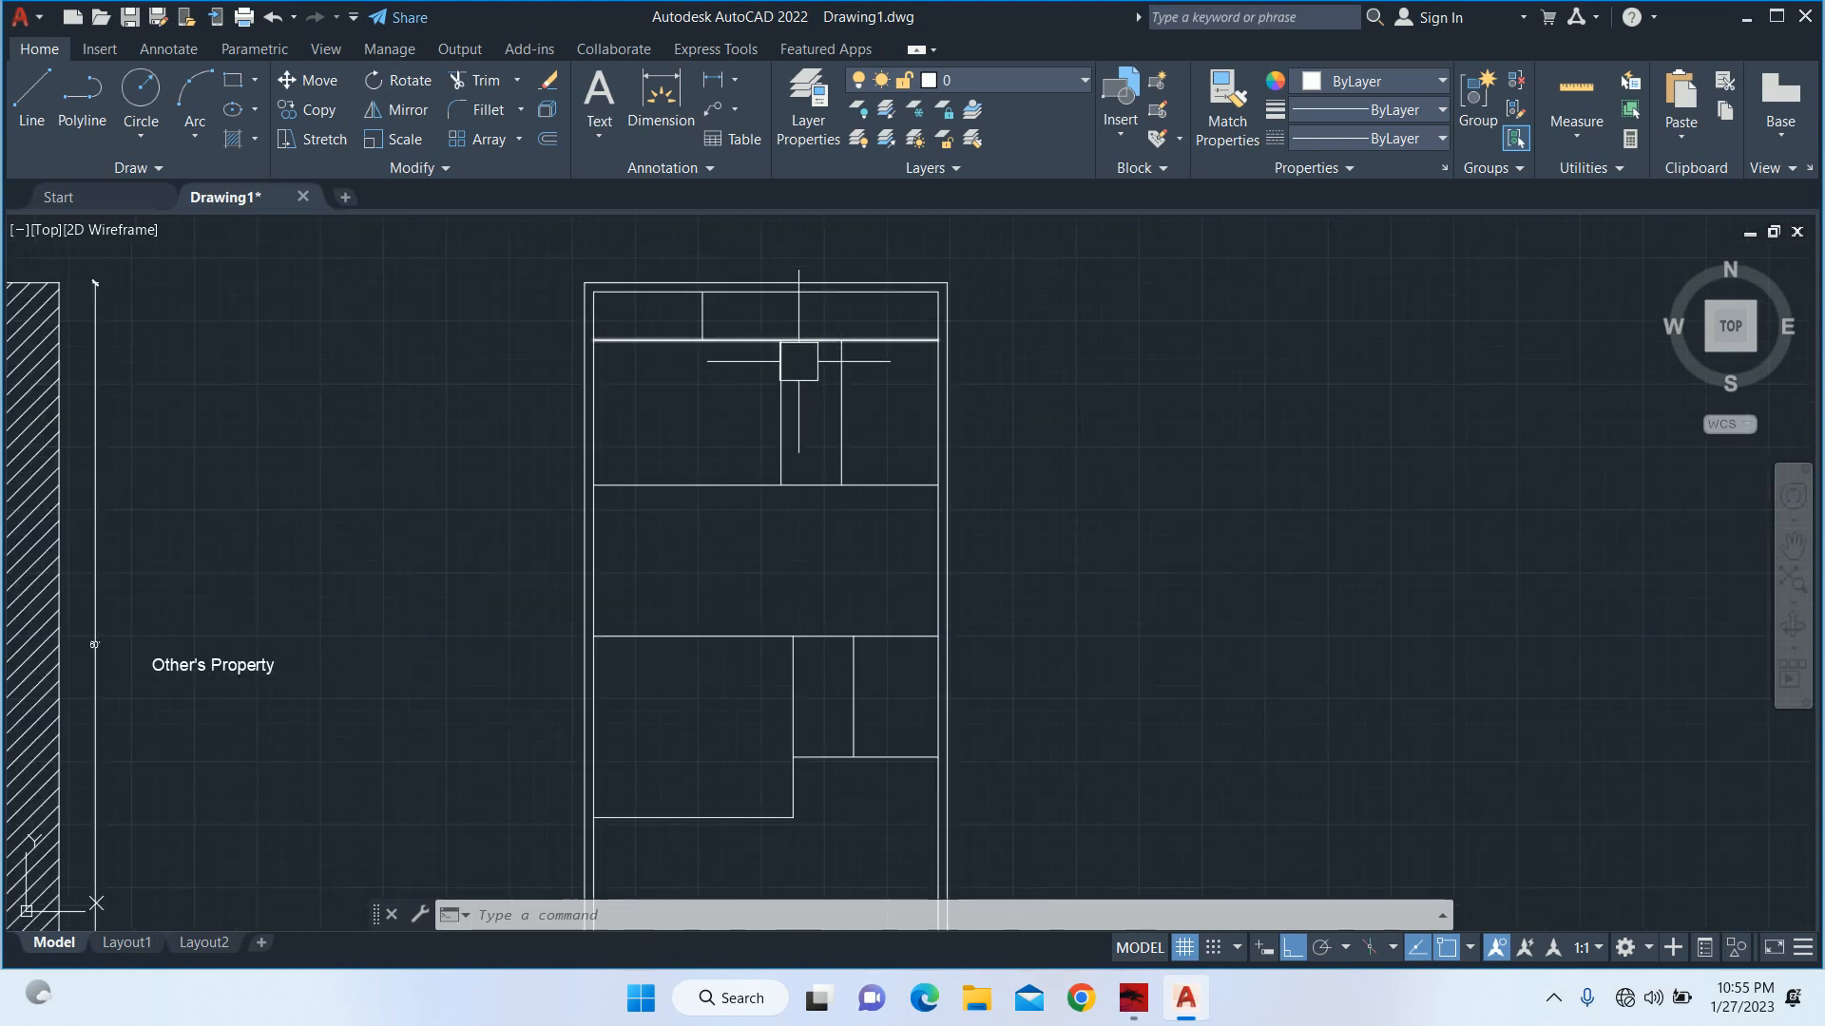
scroll(863, 513, up, 4)
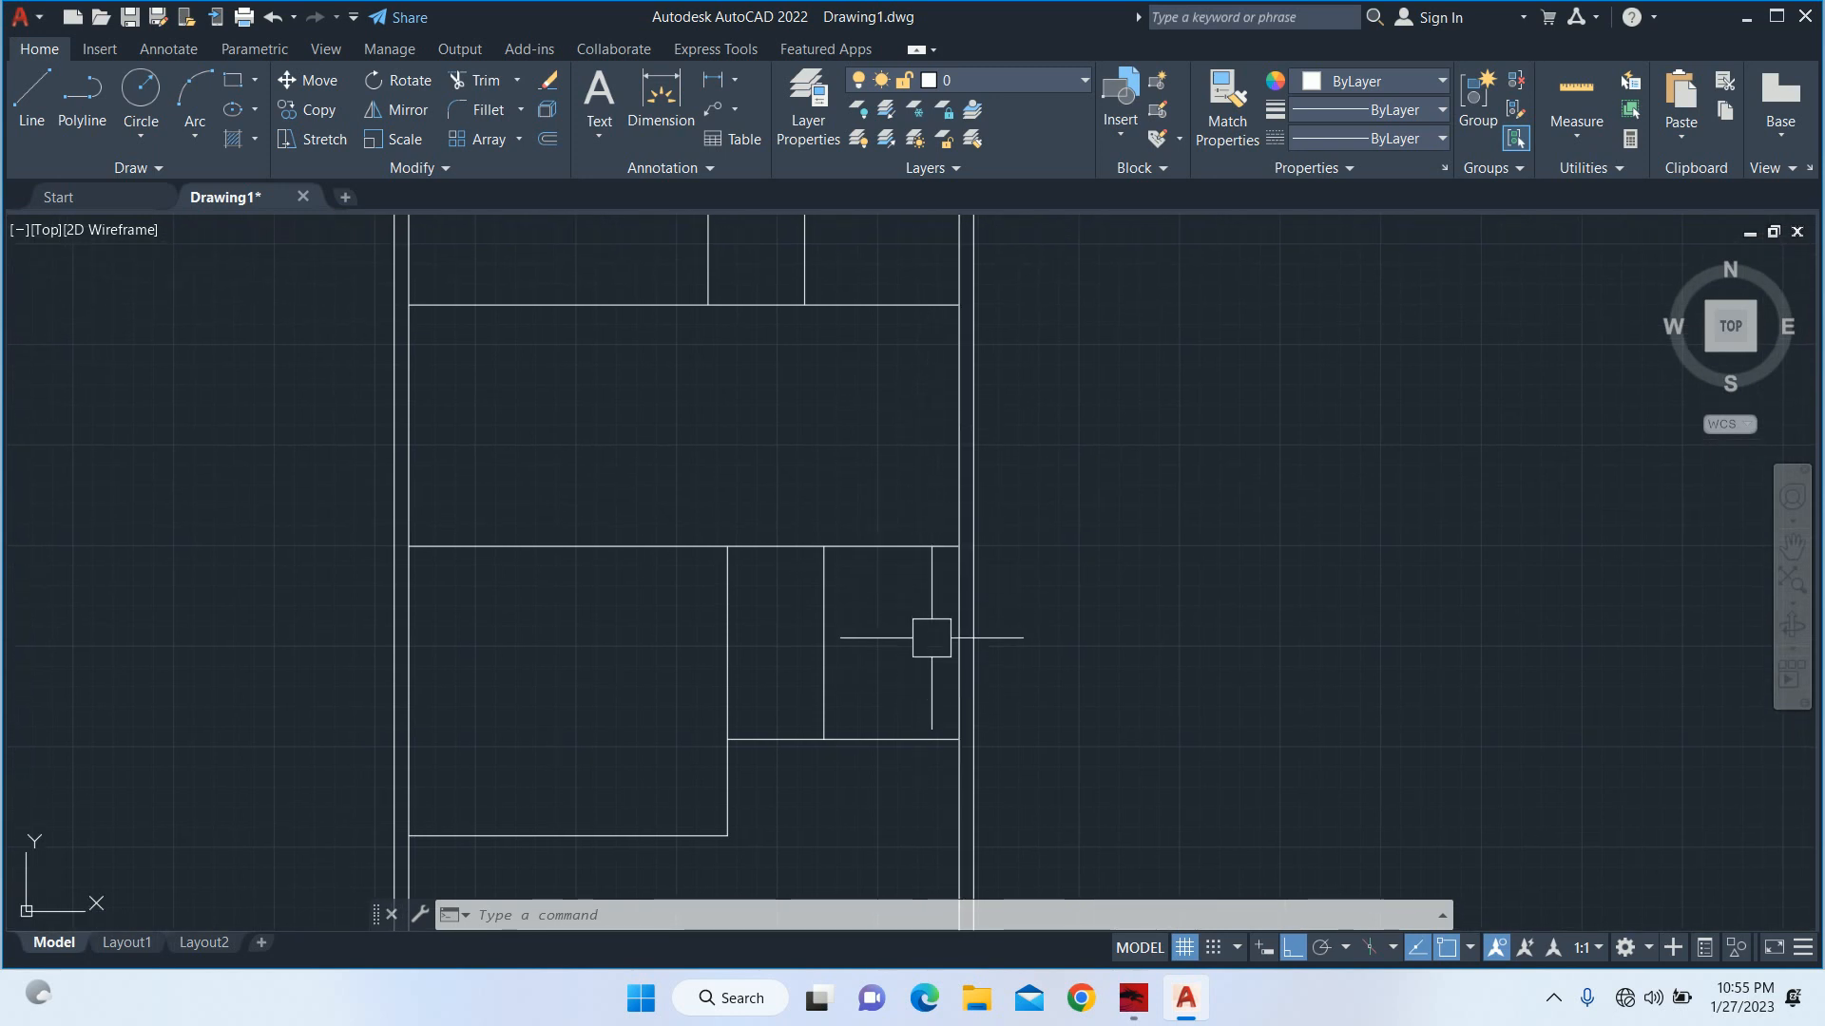
middle_drag(903, 513, 961, 761)
key(Escape)
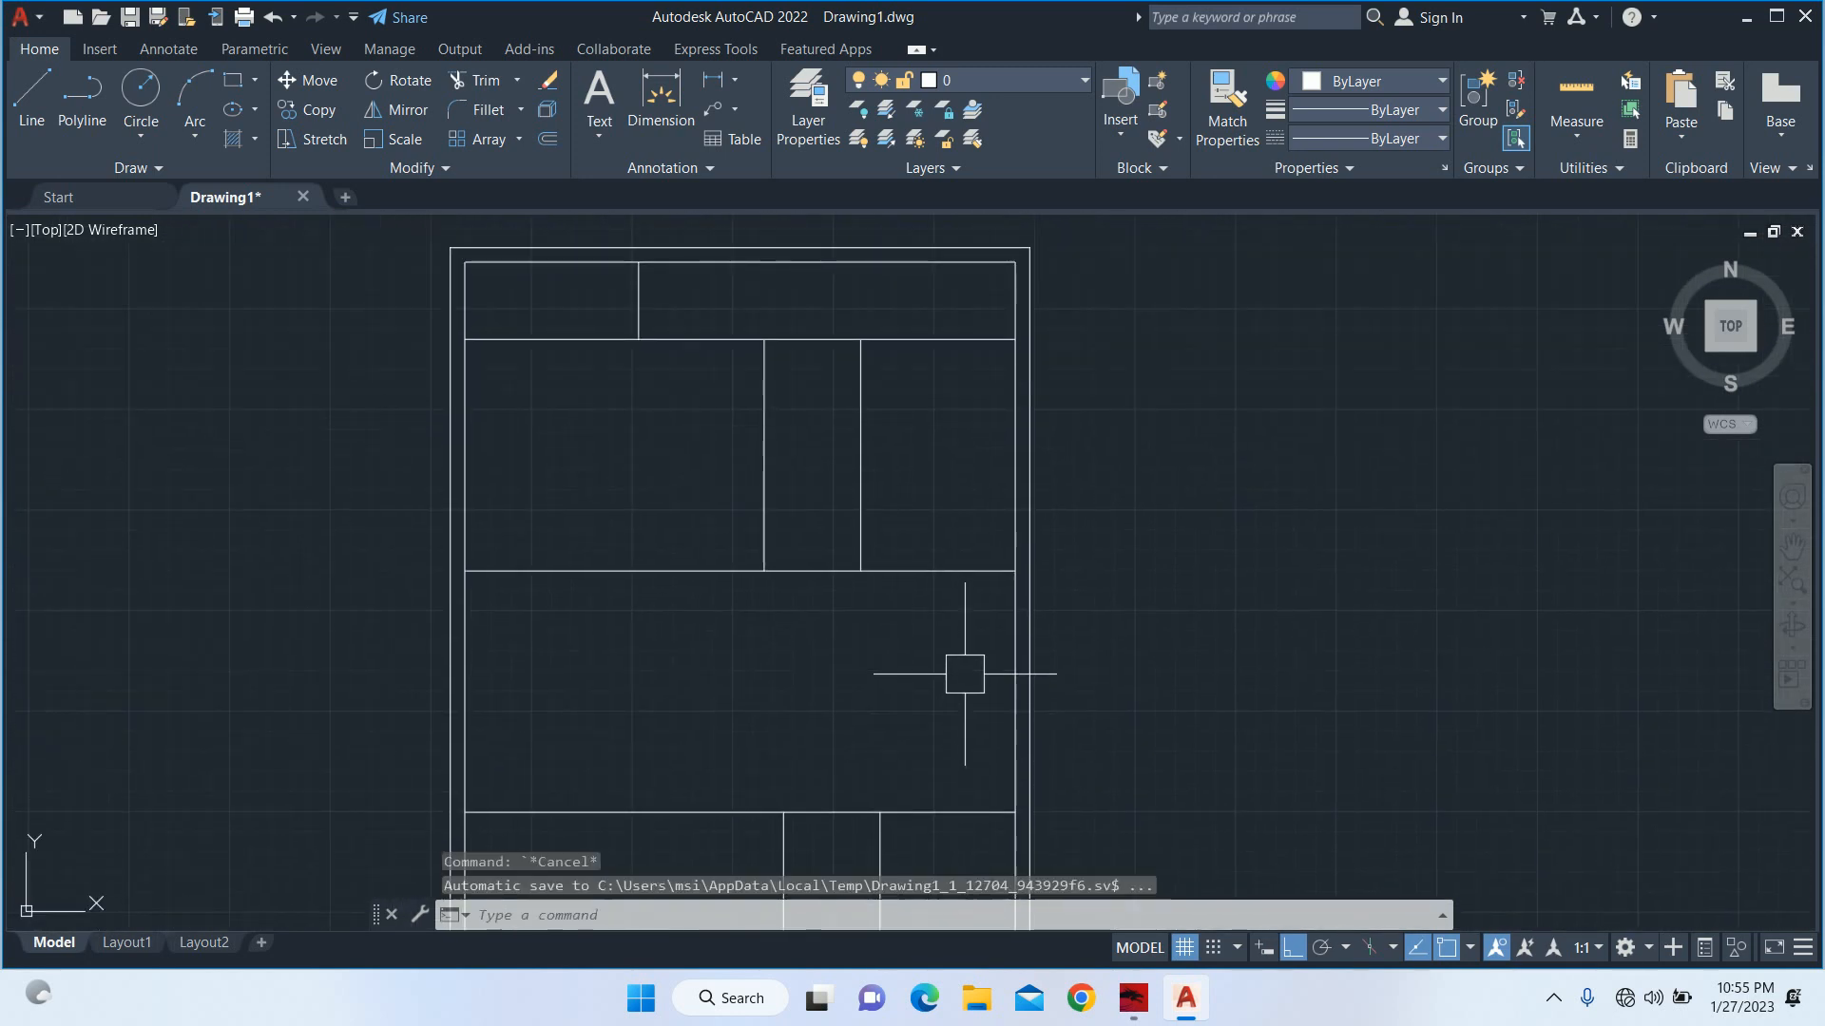
Mirror the three vertical partition lines in the two rear bands about the plan's vertical centre line, erasing the originals.
text(mi)
key(Return)
click(936, 489)
click(600, 395)
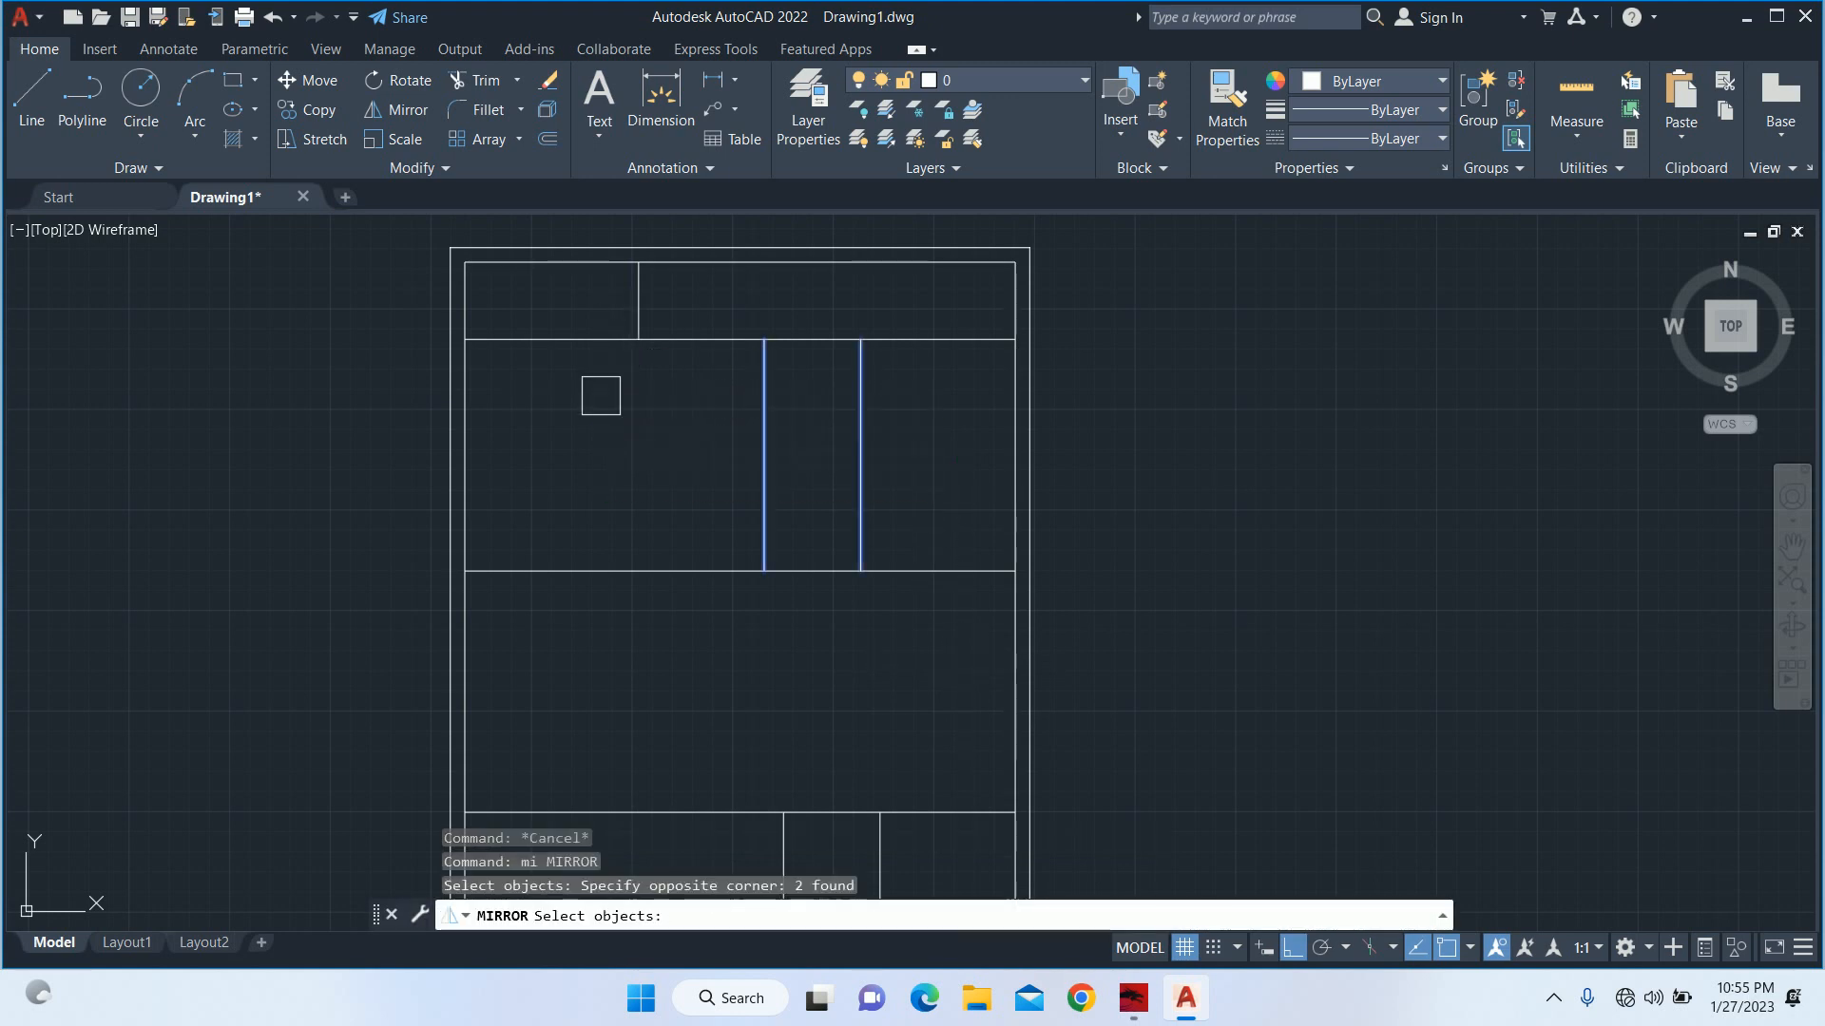
click(632, 286)
key(Return)
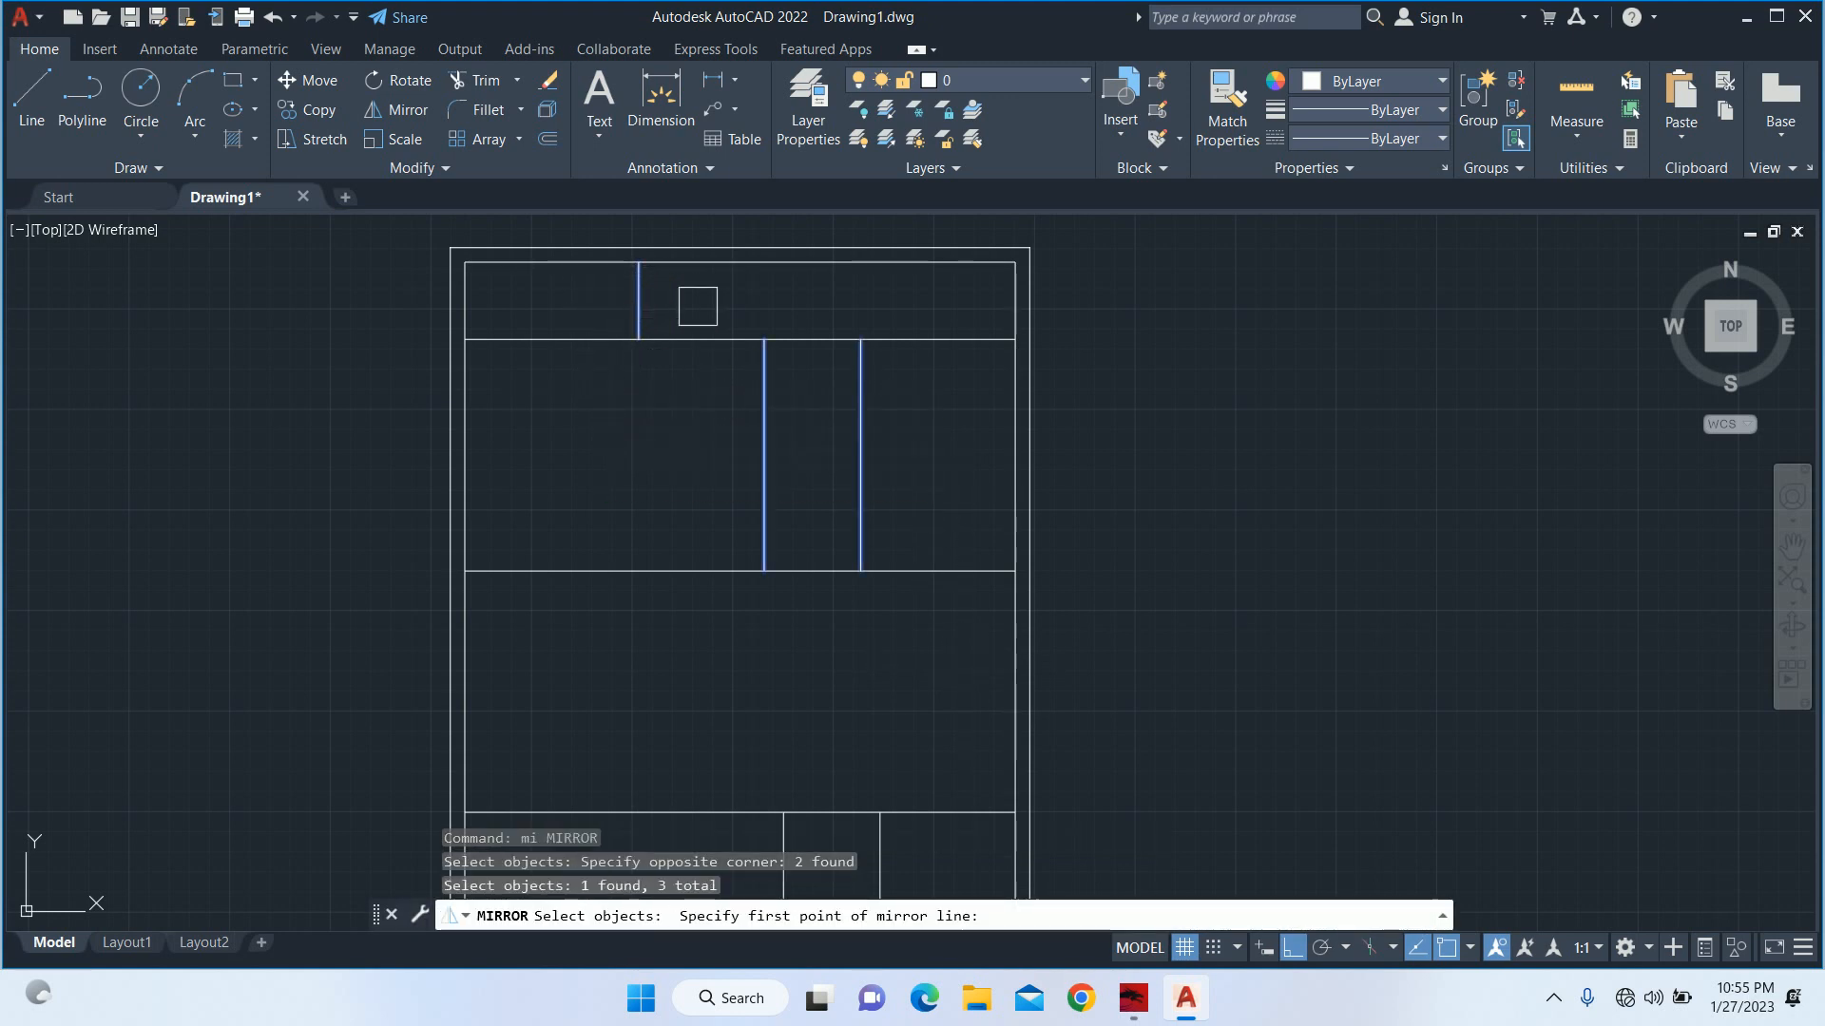
click(740, 261)
click(738, 642)
text(y)
key(Return)
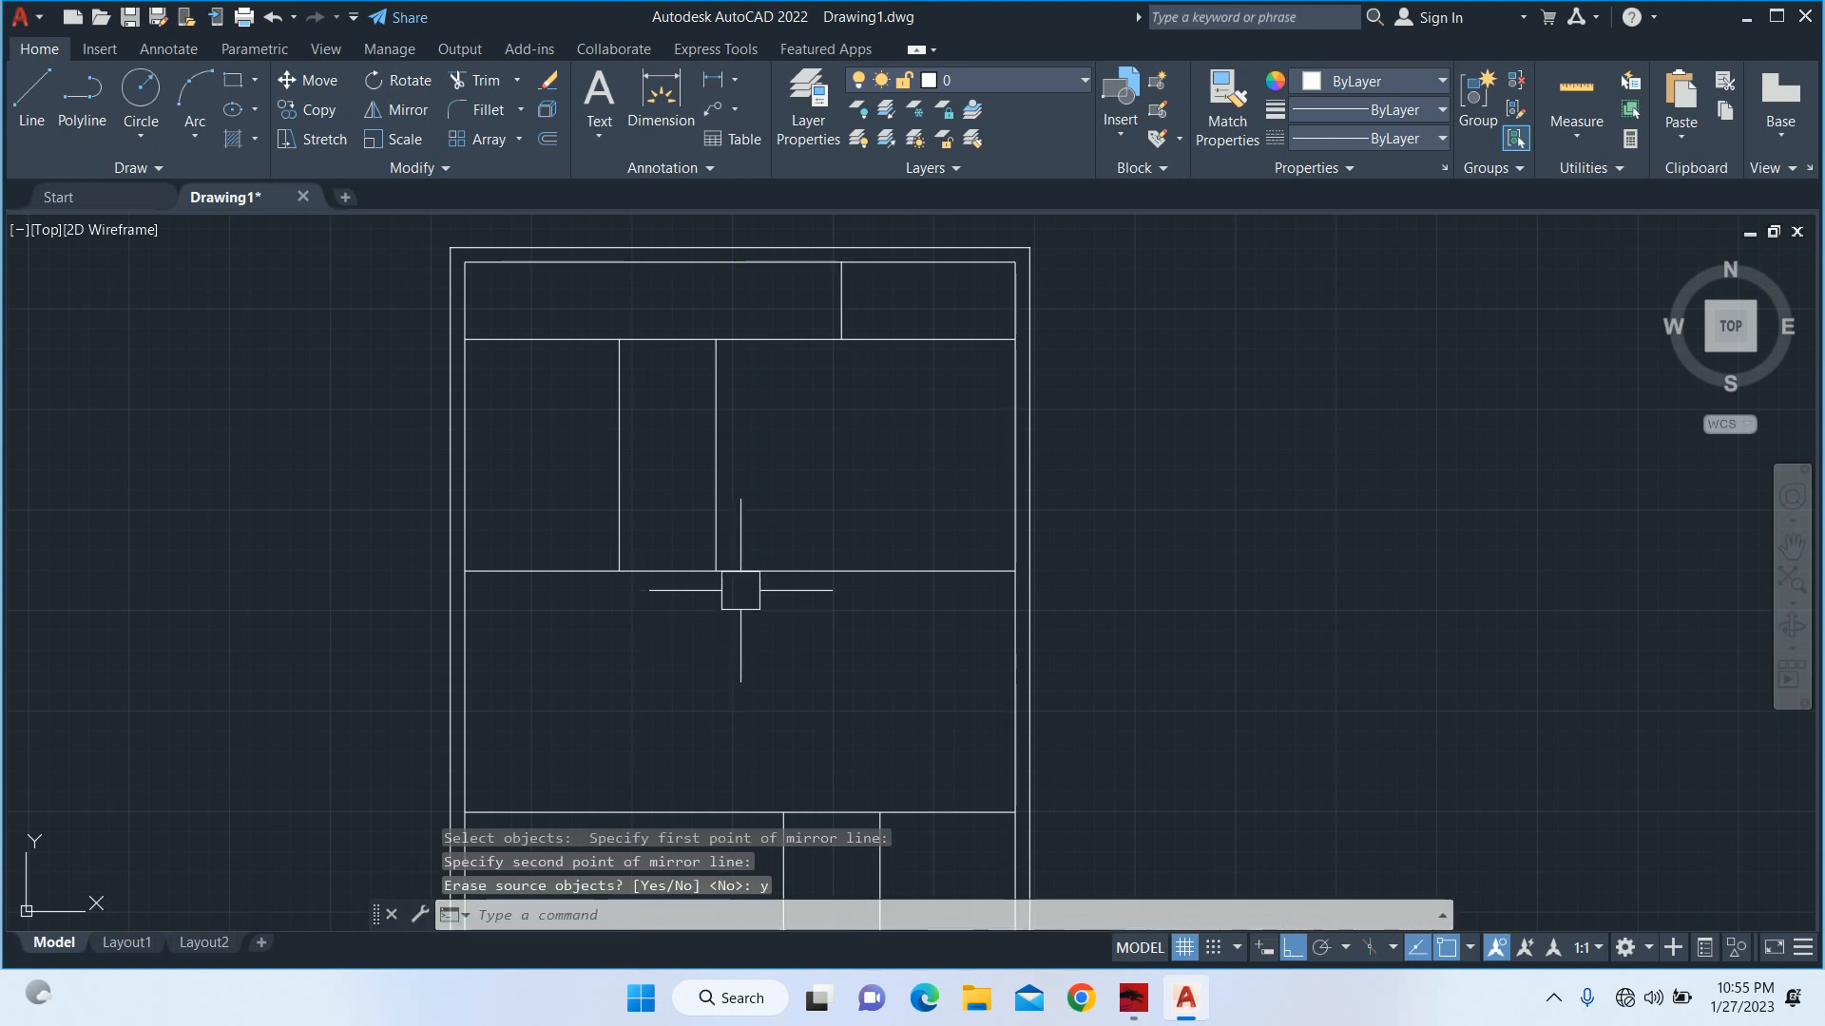
middle_drag(740, 590, 602, 460)
key(Escape)
key(Escape)
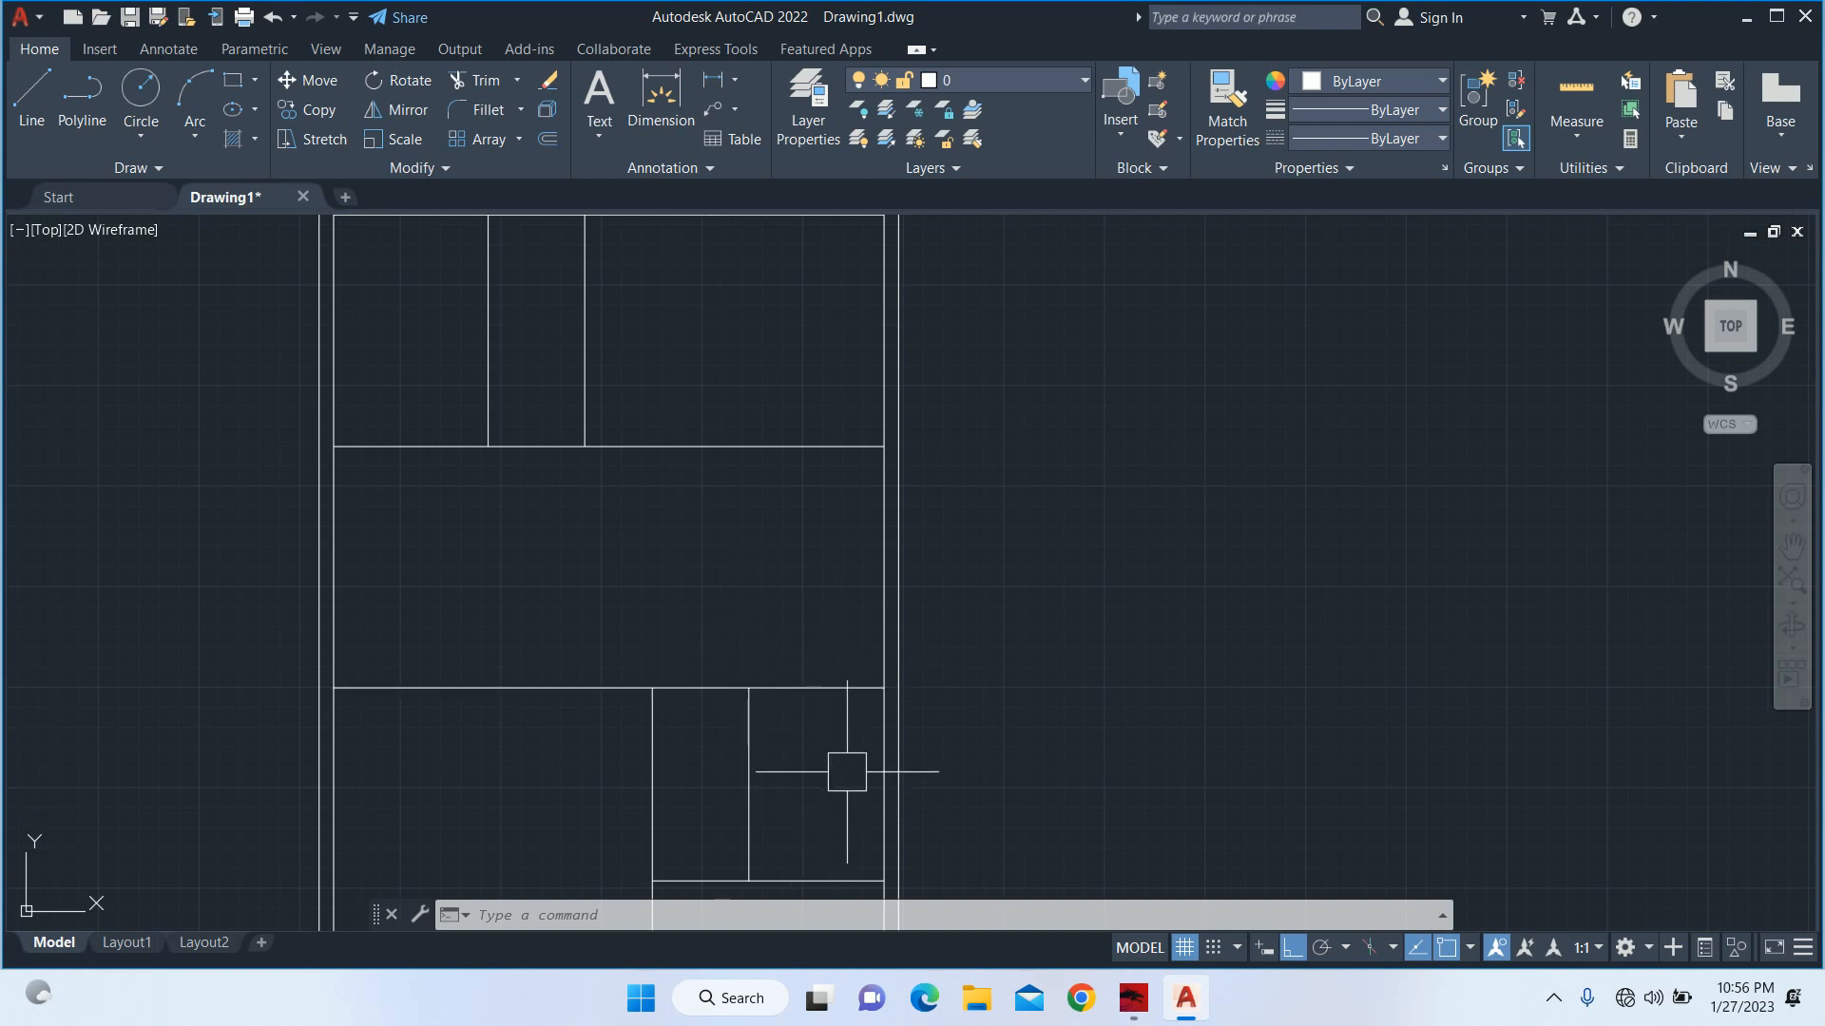
Offset the right wall's inner line and the middle room's upper line 4' into the middle room.
middle_drag(818, 594, 816, 614)
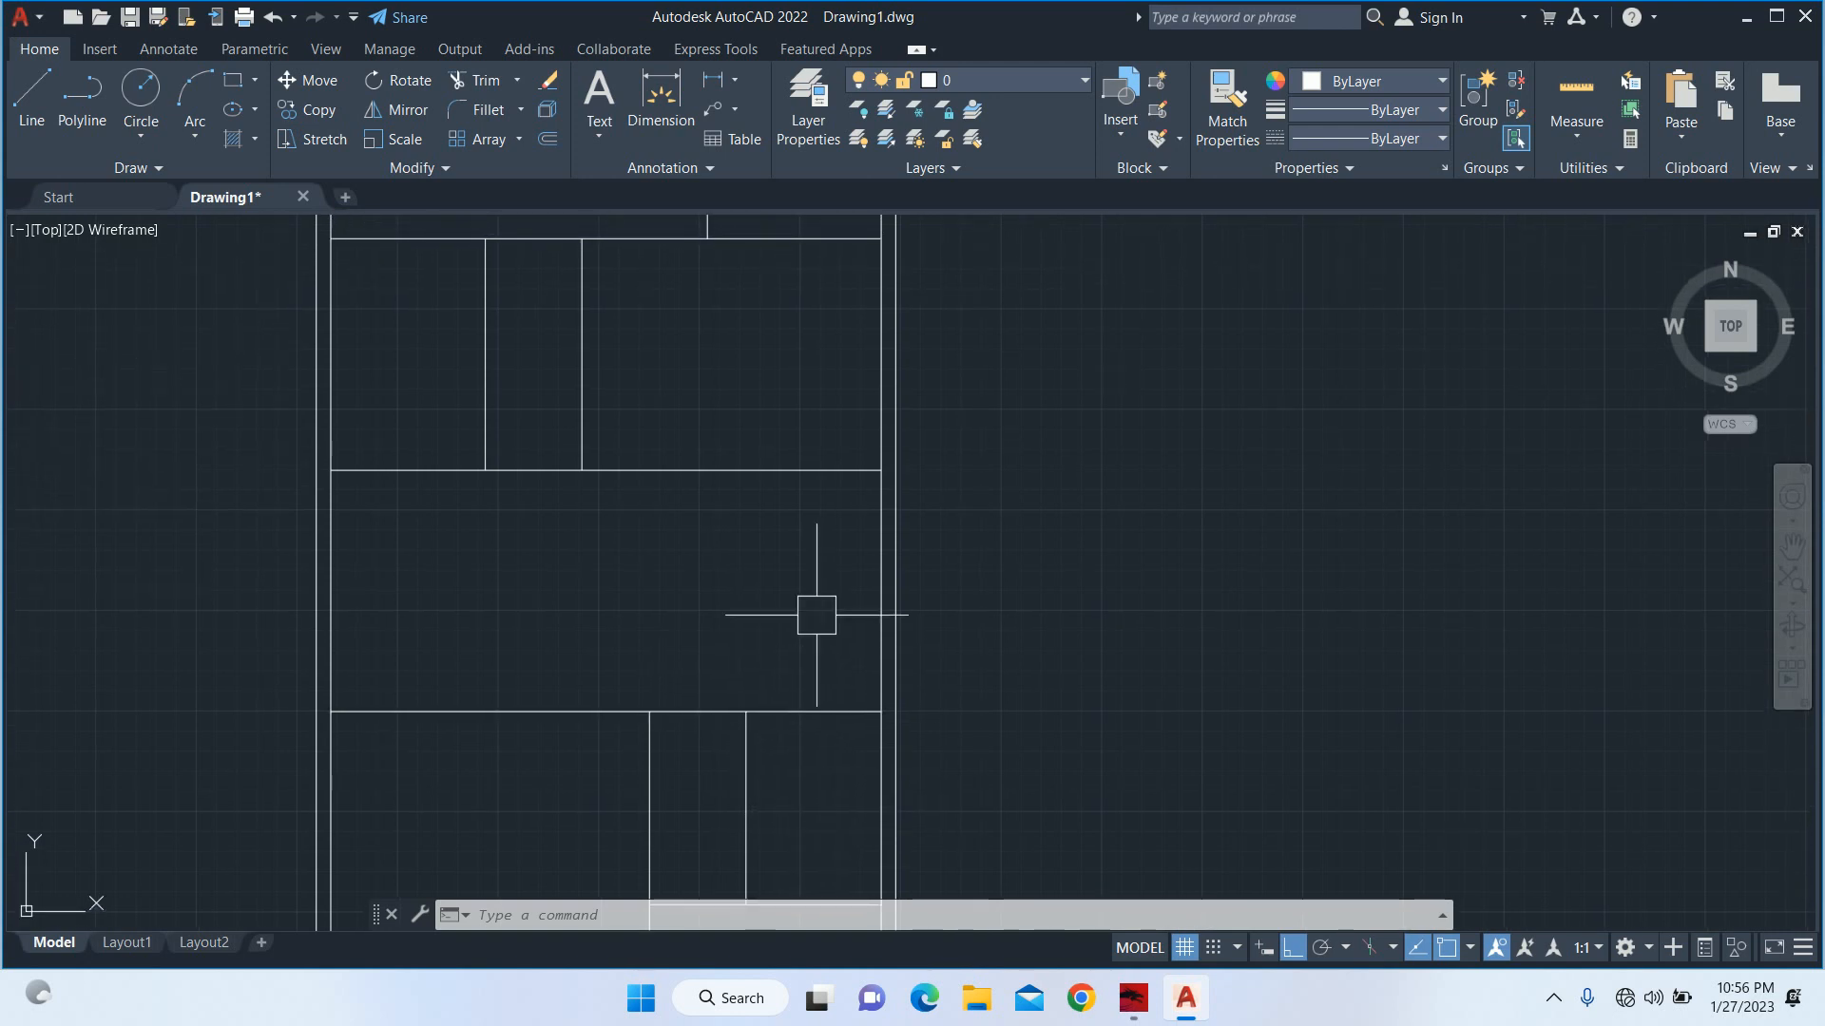
key(Escape)
key(Escape)
key(Escape)
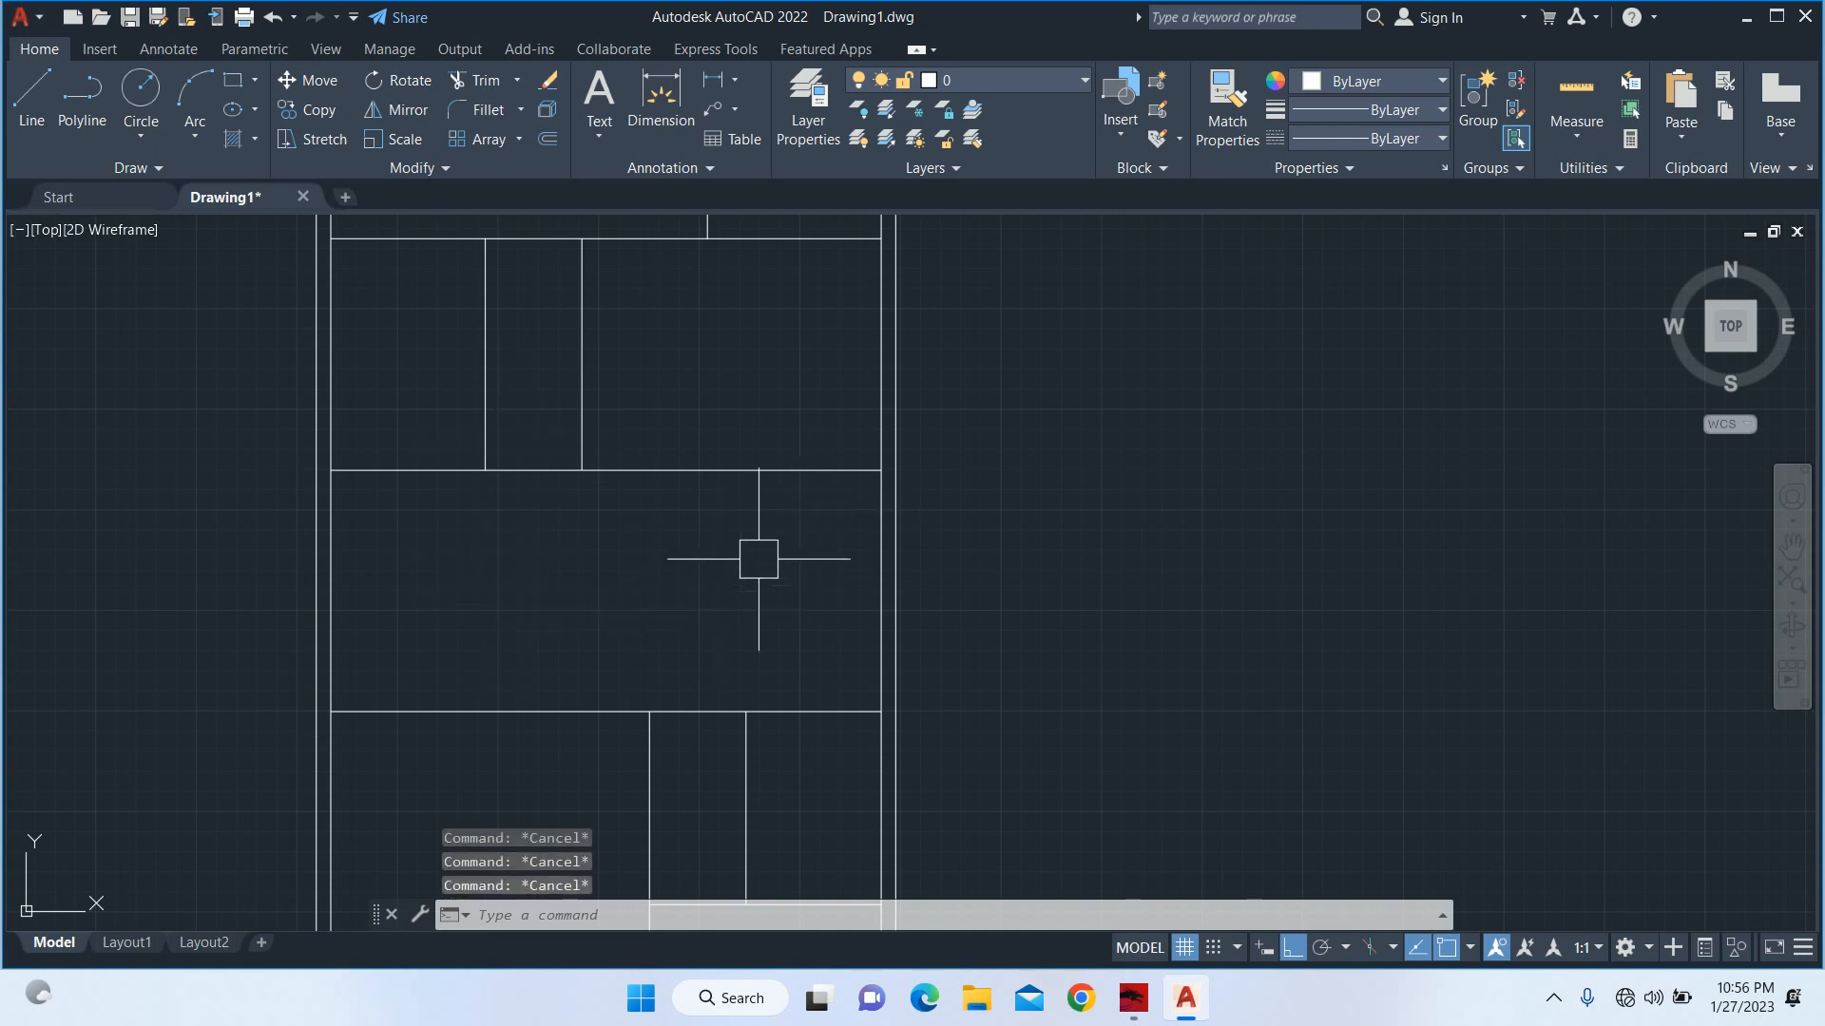
text(o)
key(Return)
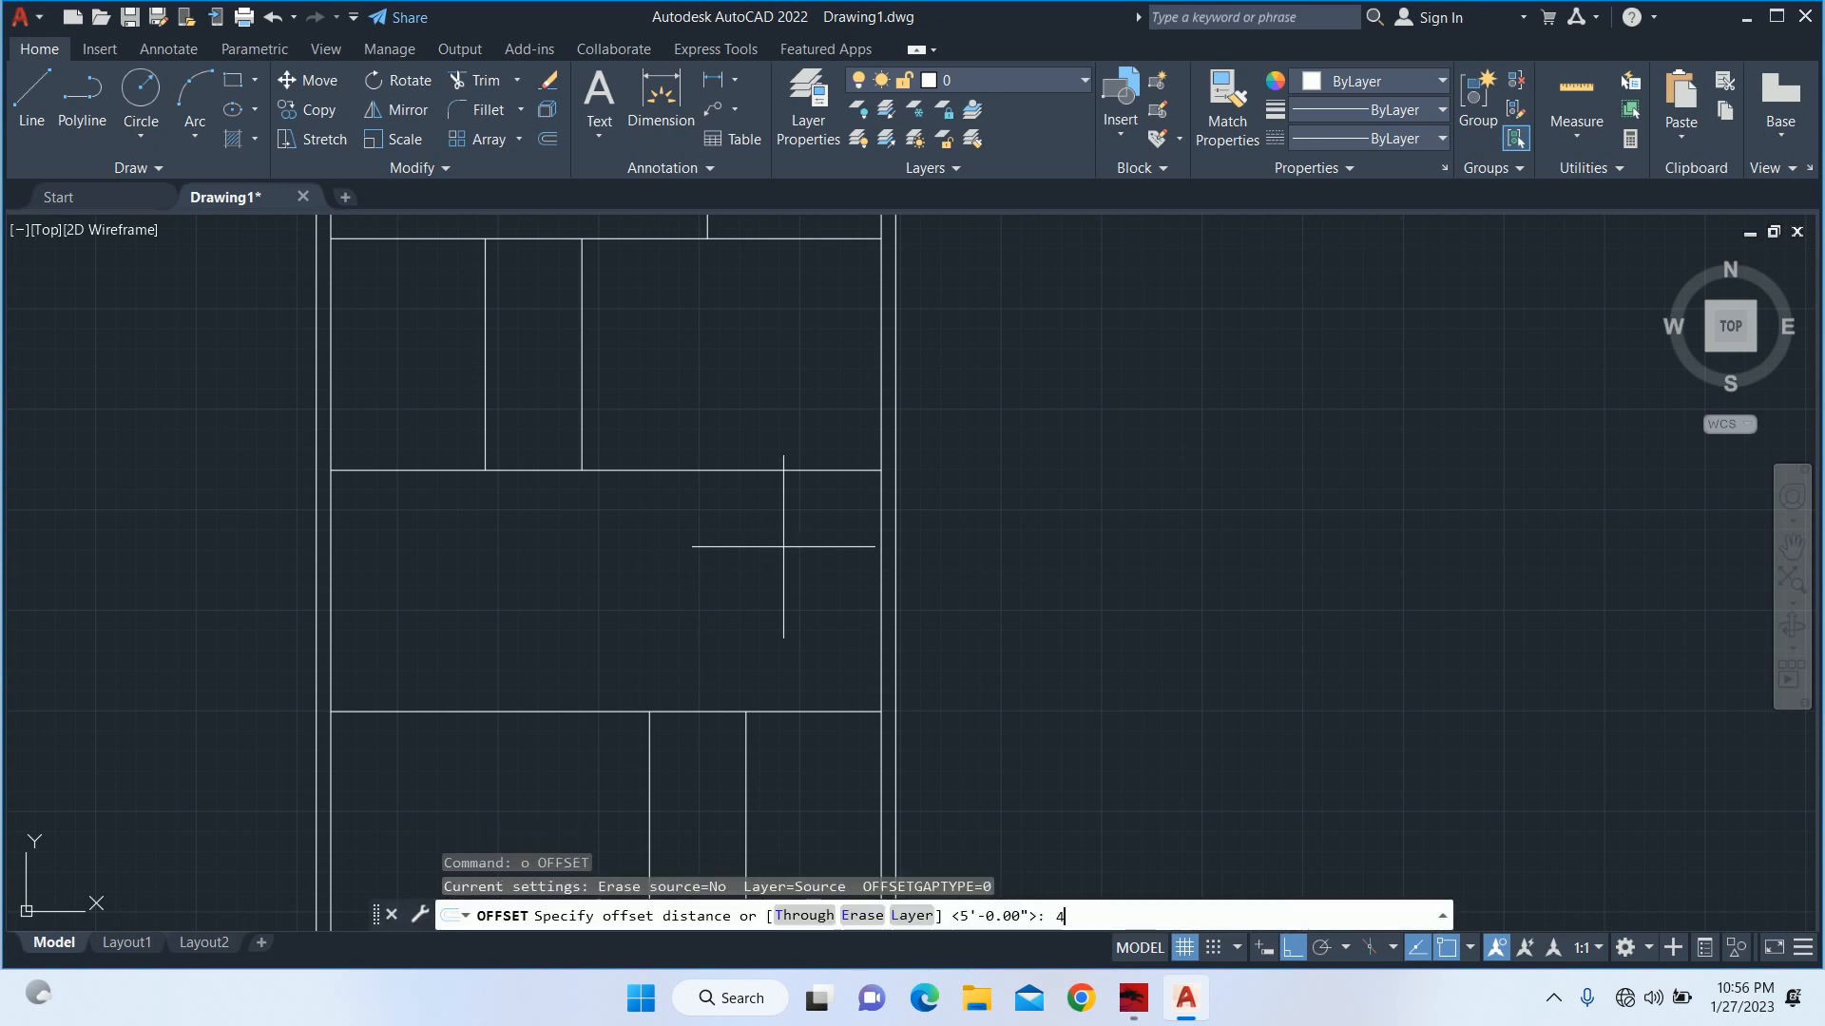
text(4')
key(Return)
scroll(803, 541, up, 3)
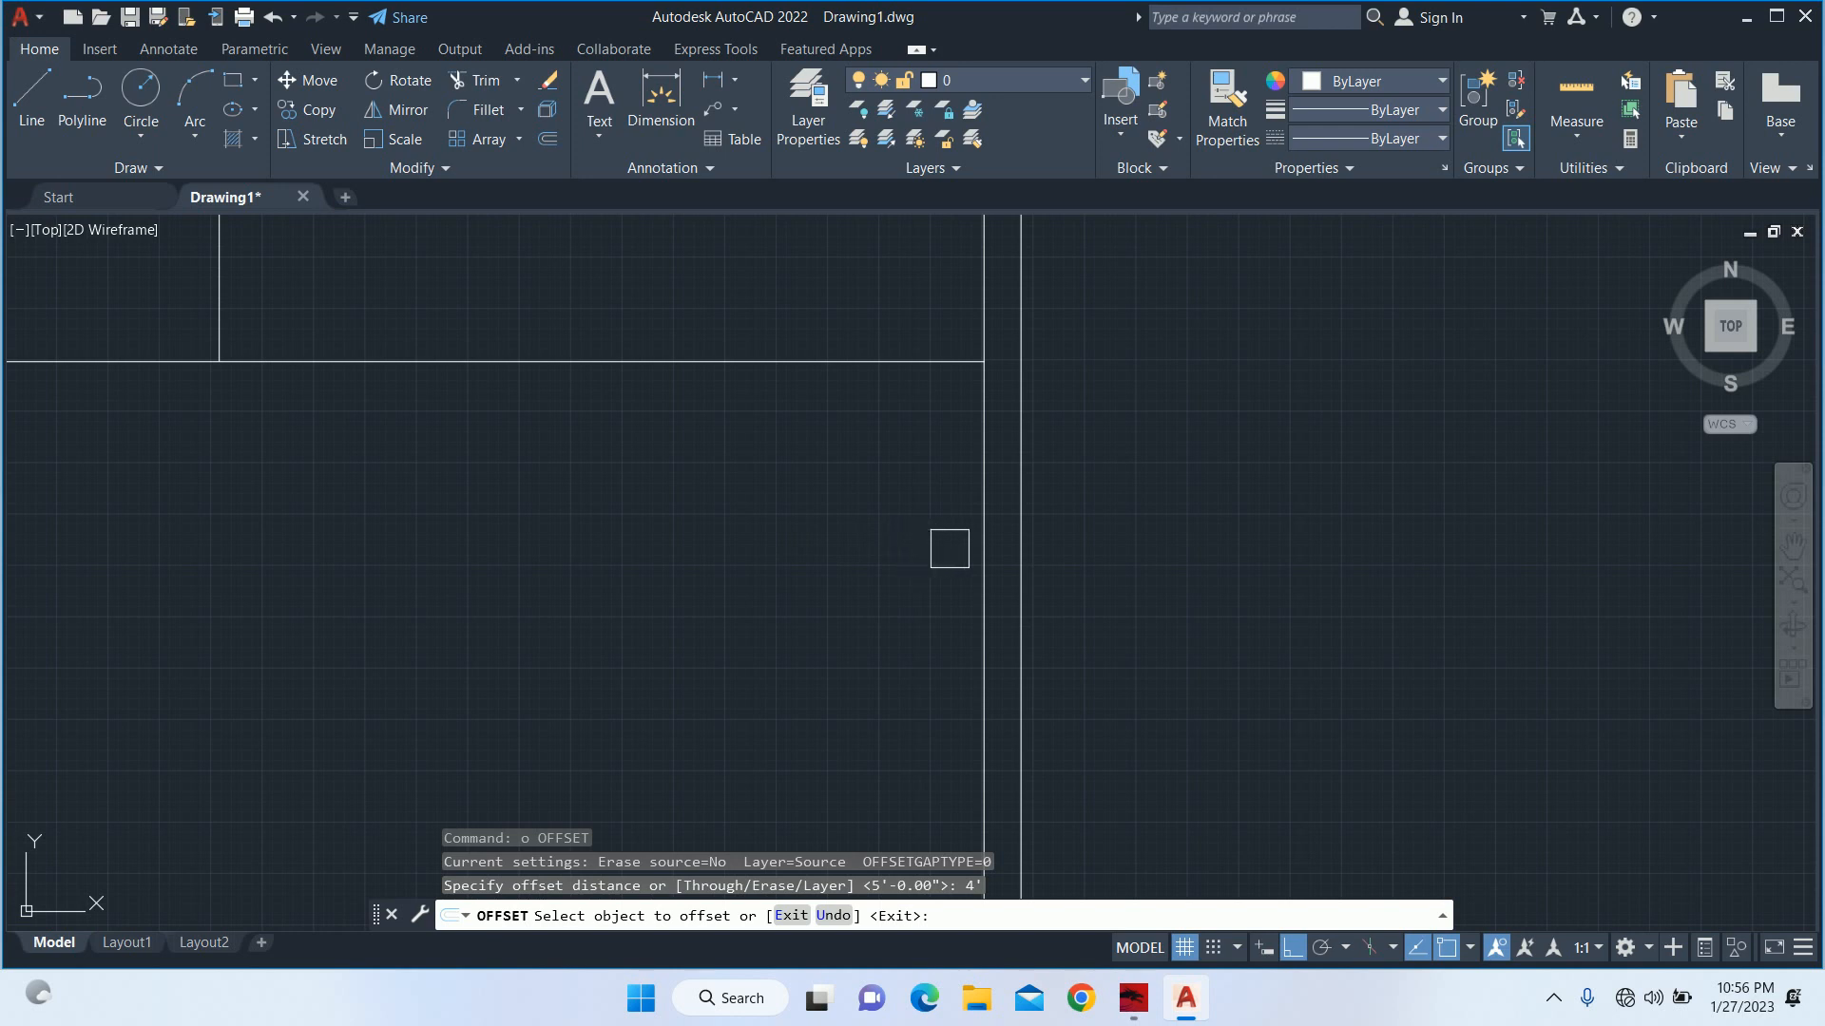
click(969, 550)
click(817, 465)
click(671, 362)
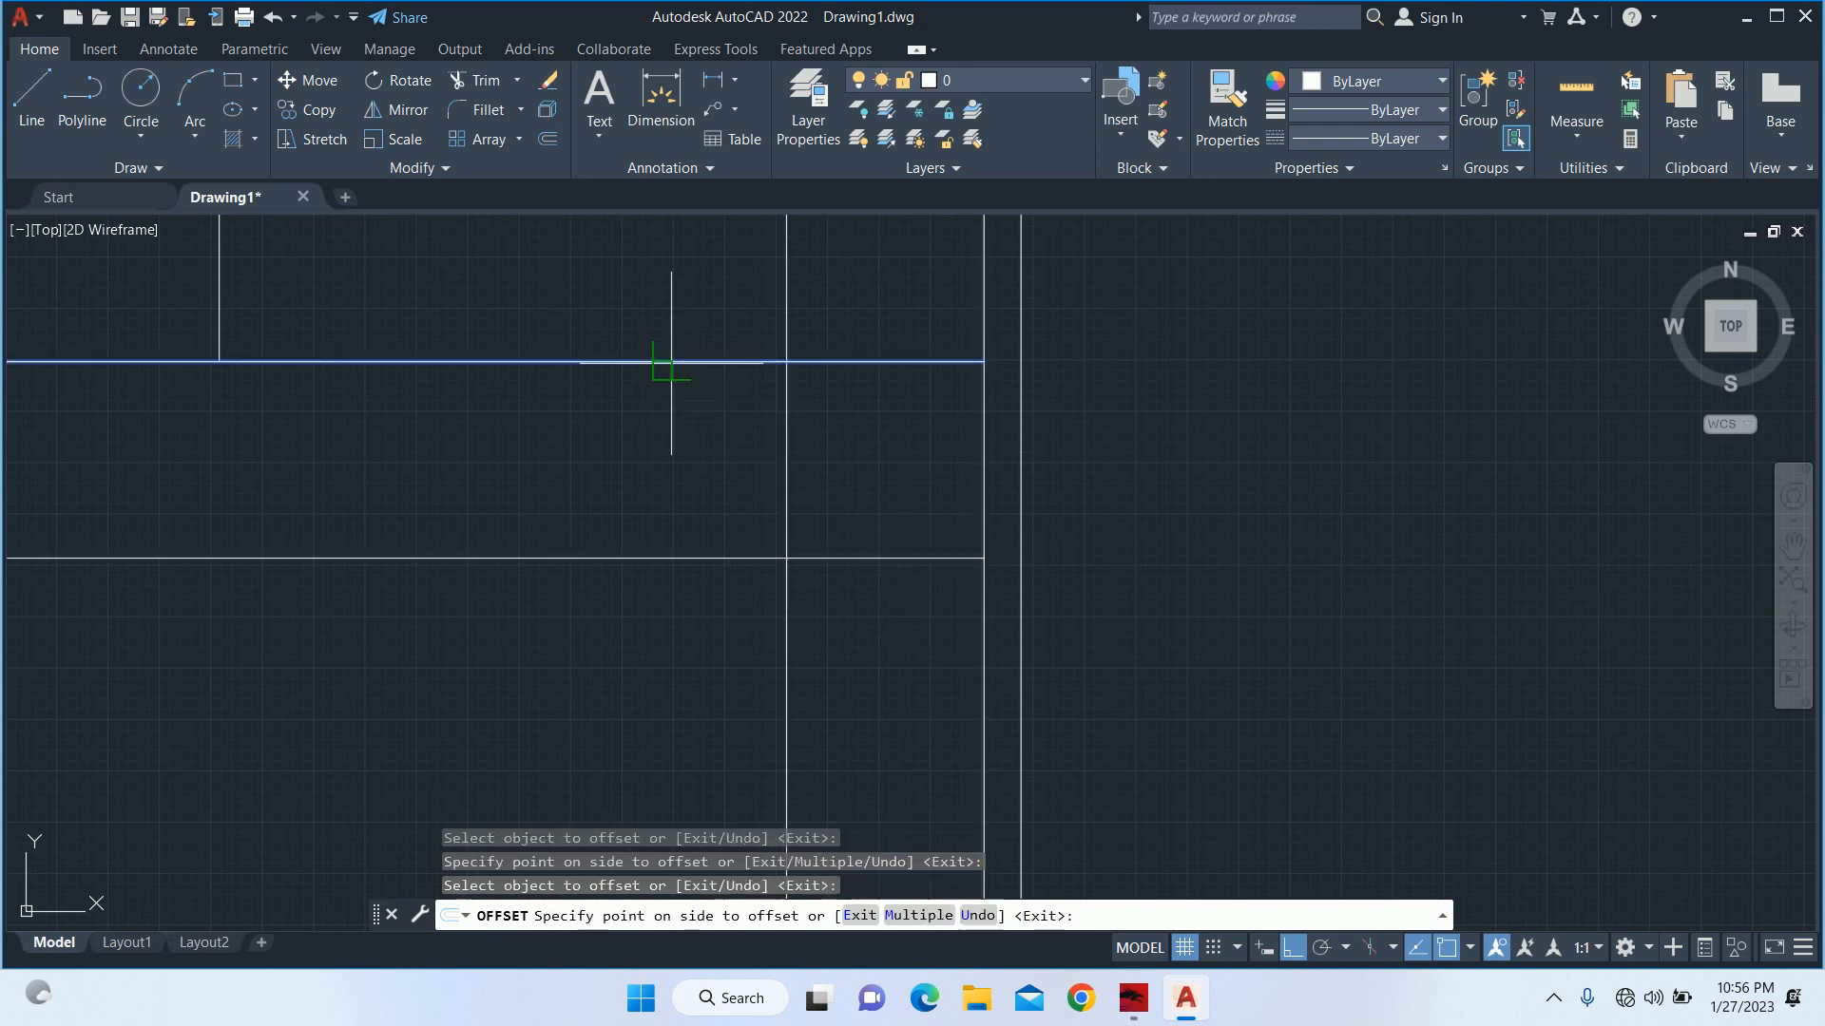
click(639, 518)
key(Escape)
key(Escape)
text(tr)
key(Return)
Trim the 4' vertical offset line where it extends above the middle room's upper line.
key(Return)
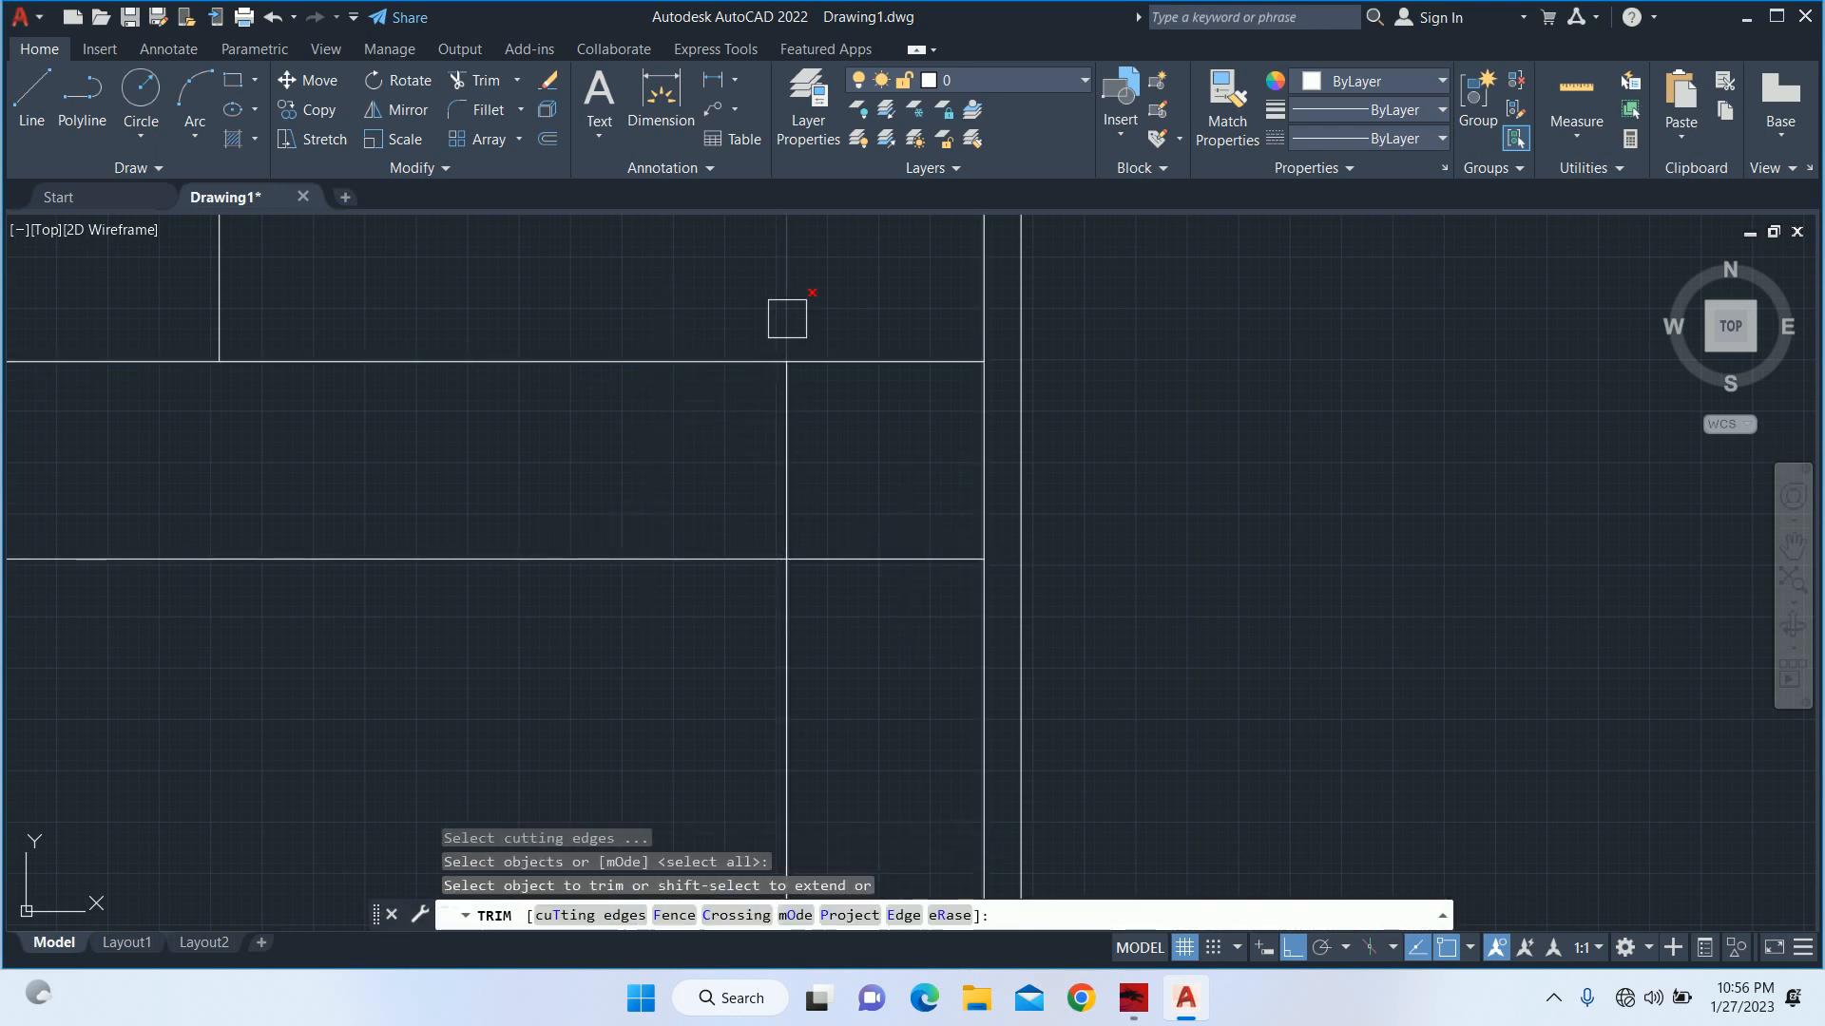
key(Escape)
key(Escape)
key(Escape)
key(Escape)
text(tr)
key(Return)
key(Return)
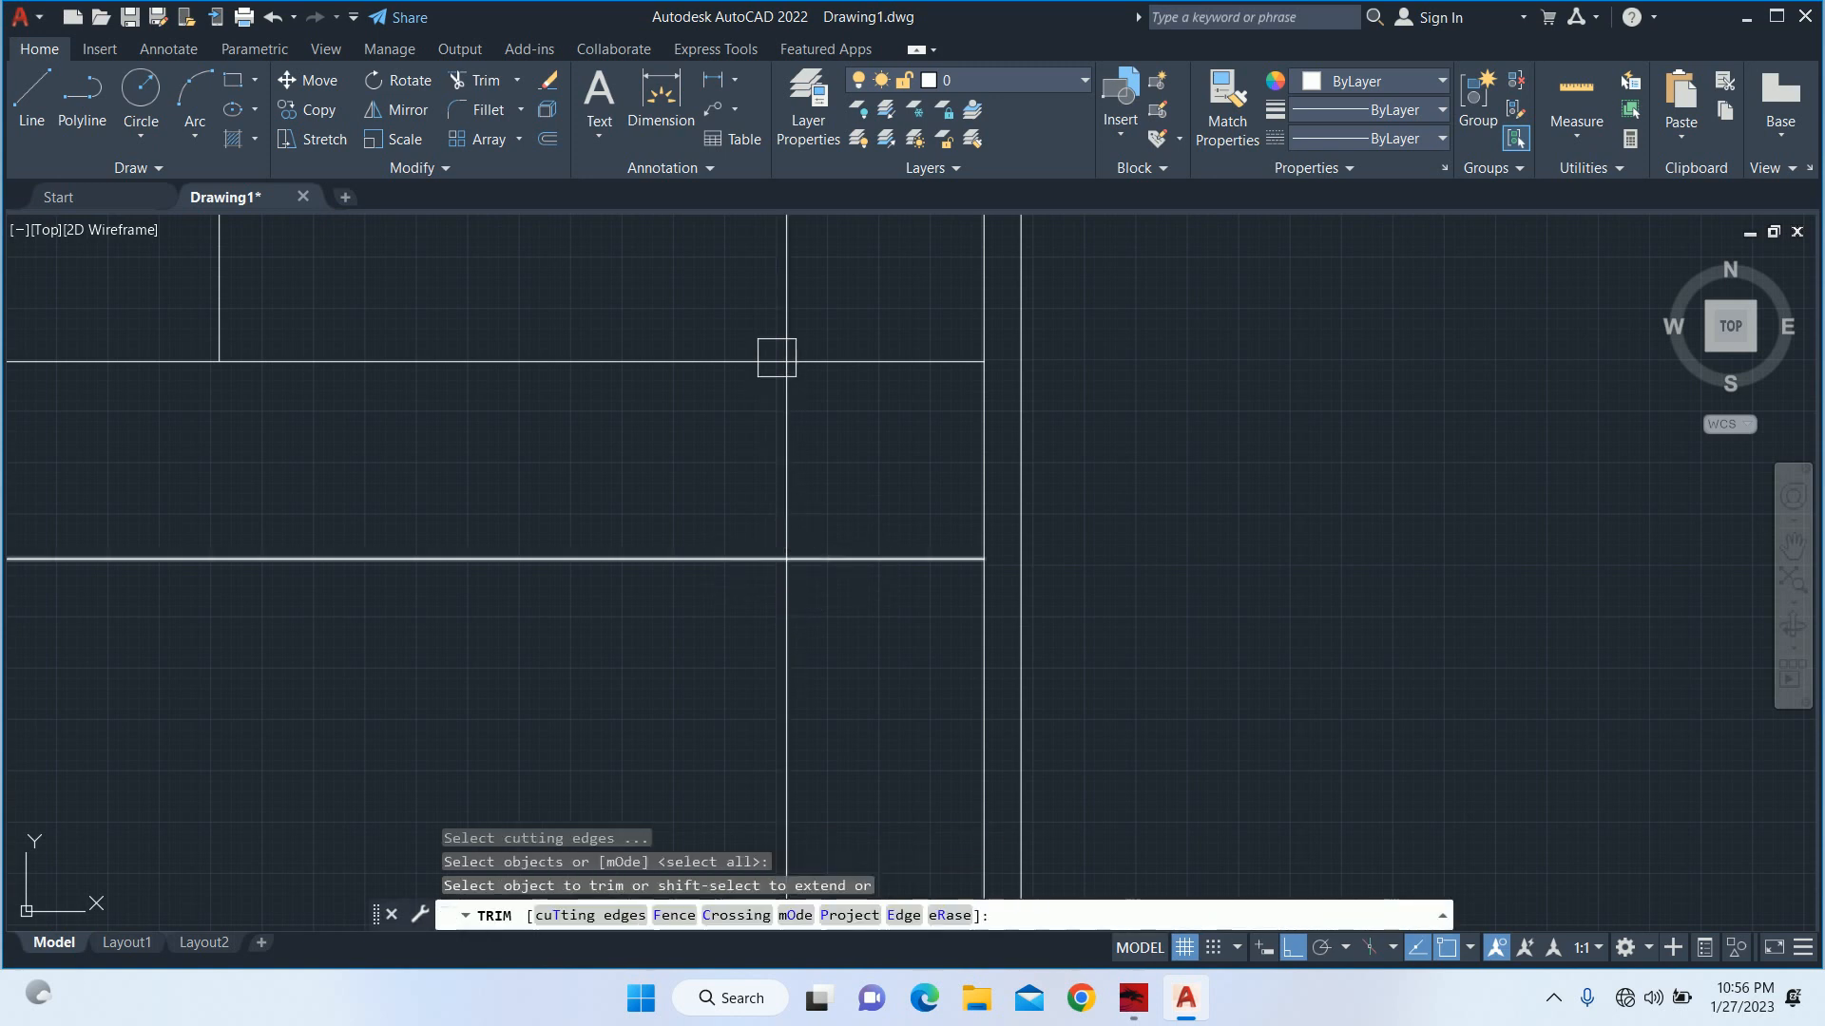
click(777, 351)
key(Escape)
key(Escape)
Offset the 4' horizontal line 10" downward and the 4' vertical line 10" to the left.
text(o)
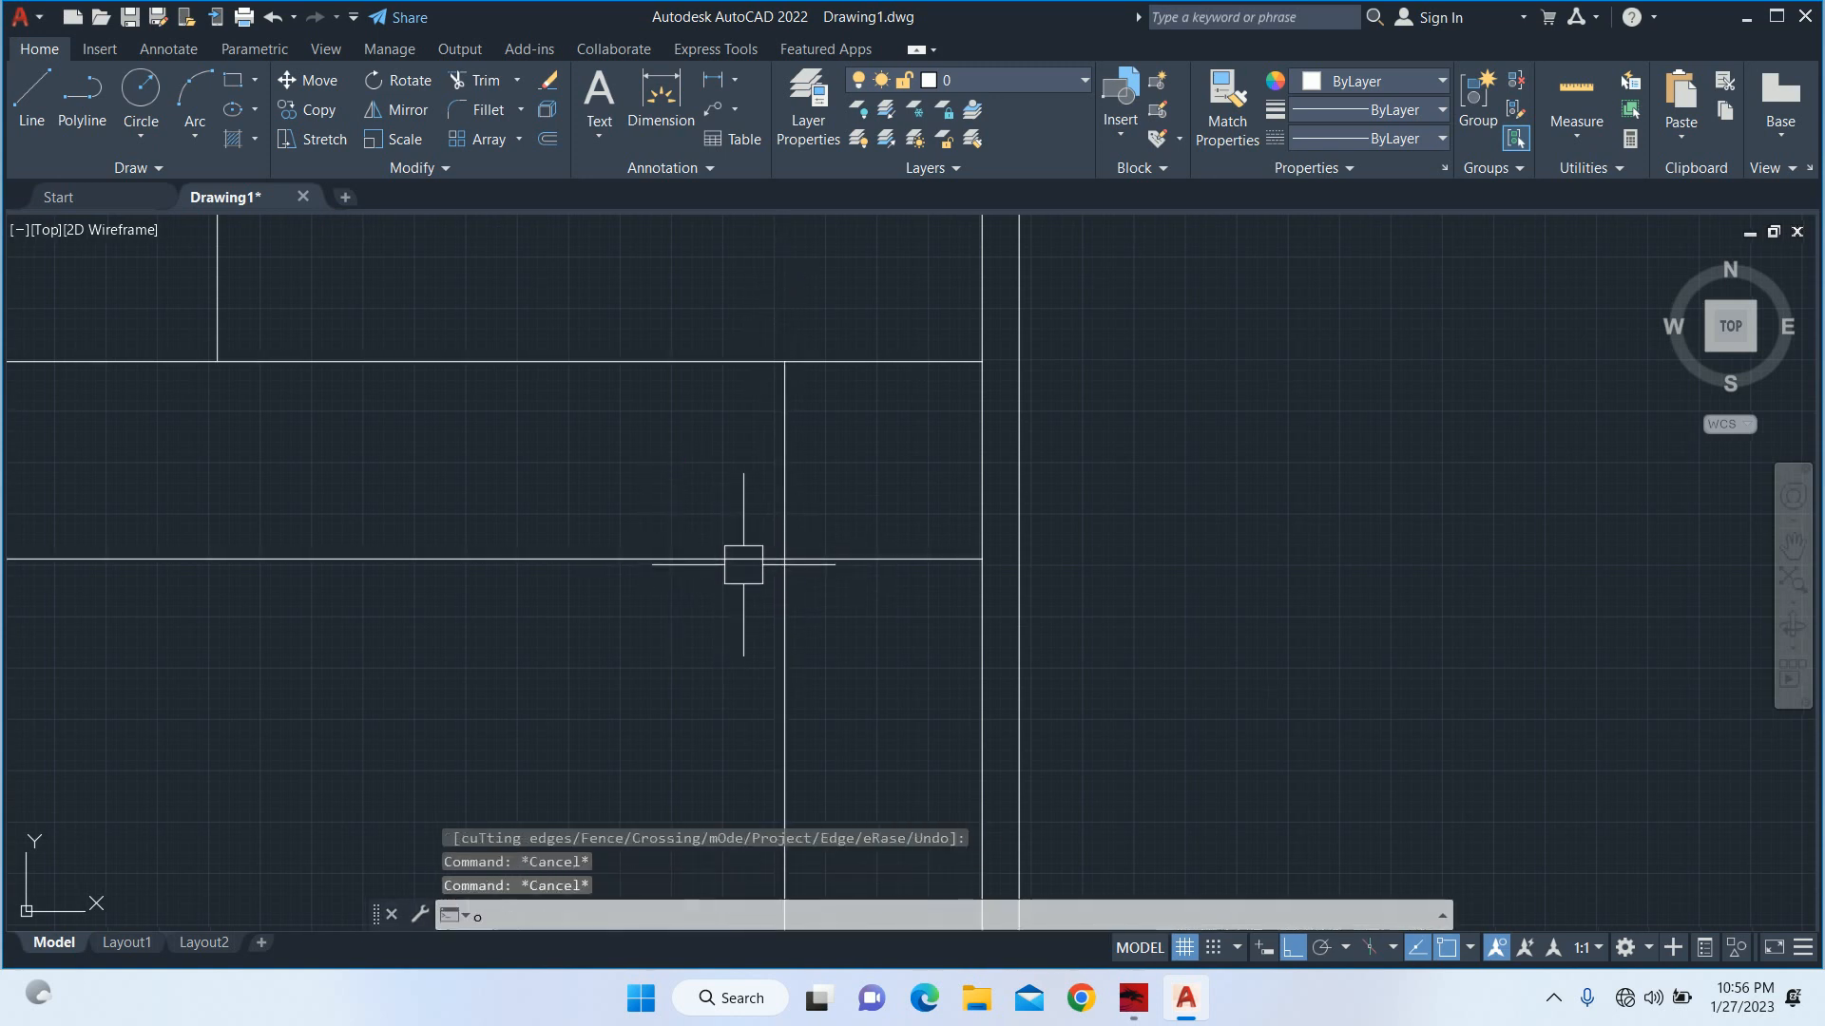
key(Return)
key(Return)
click(723, 558)
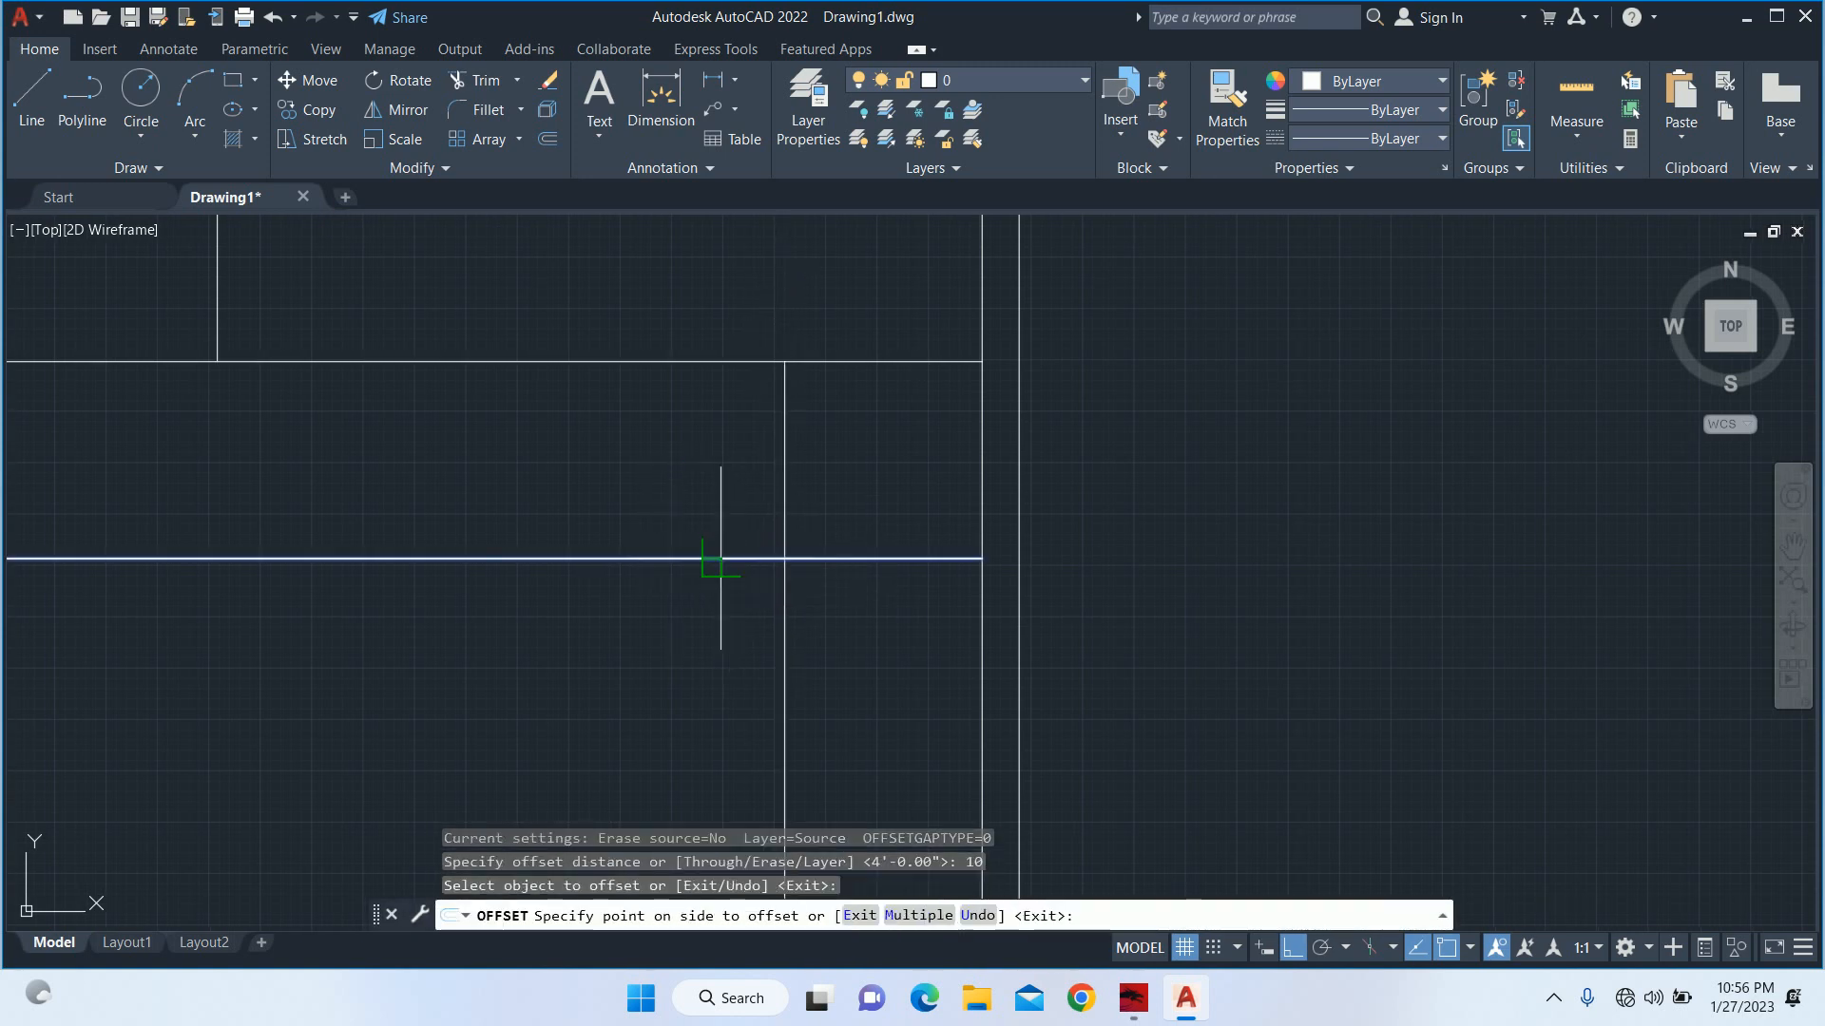
click(741, 703)
click(784, 703)
click(746, 696)
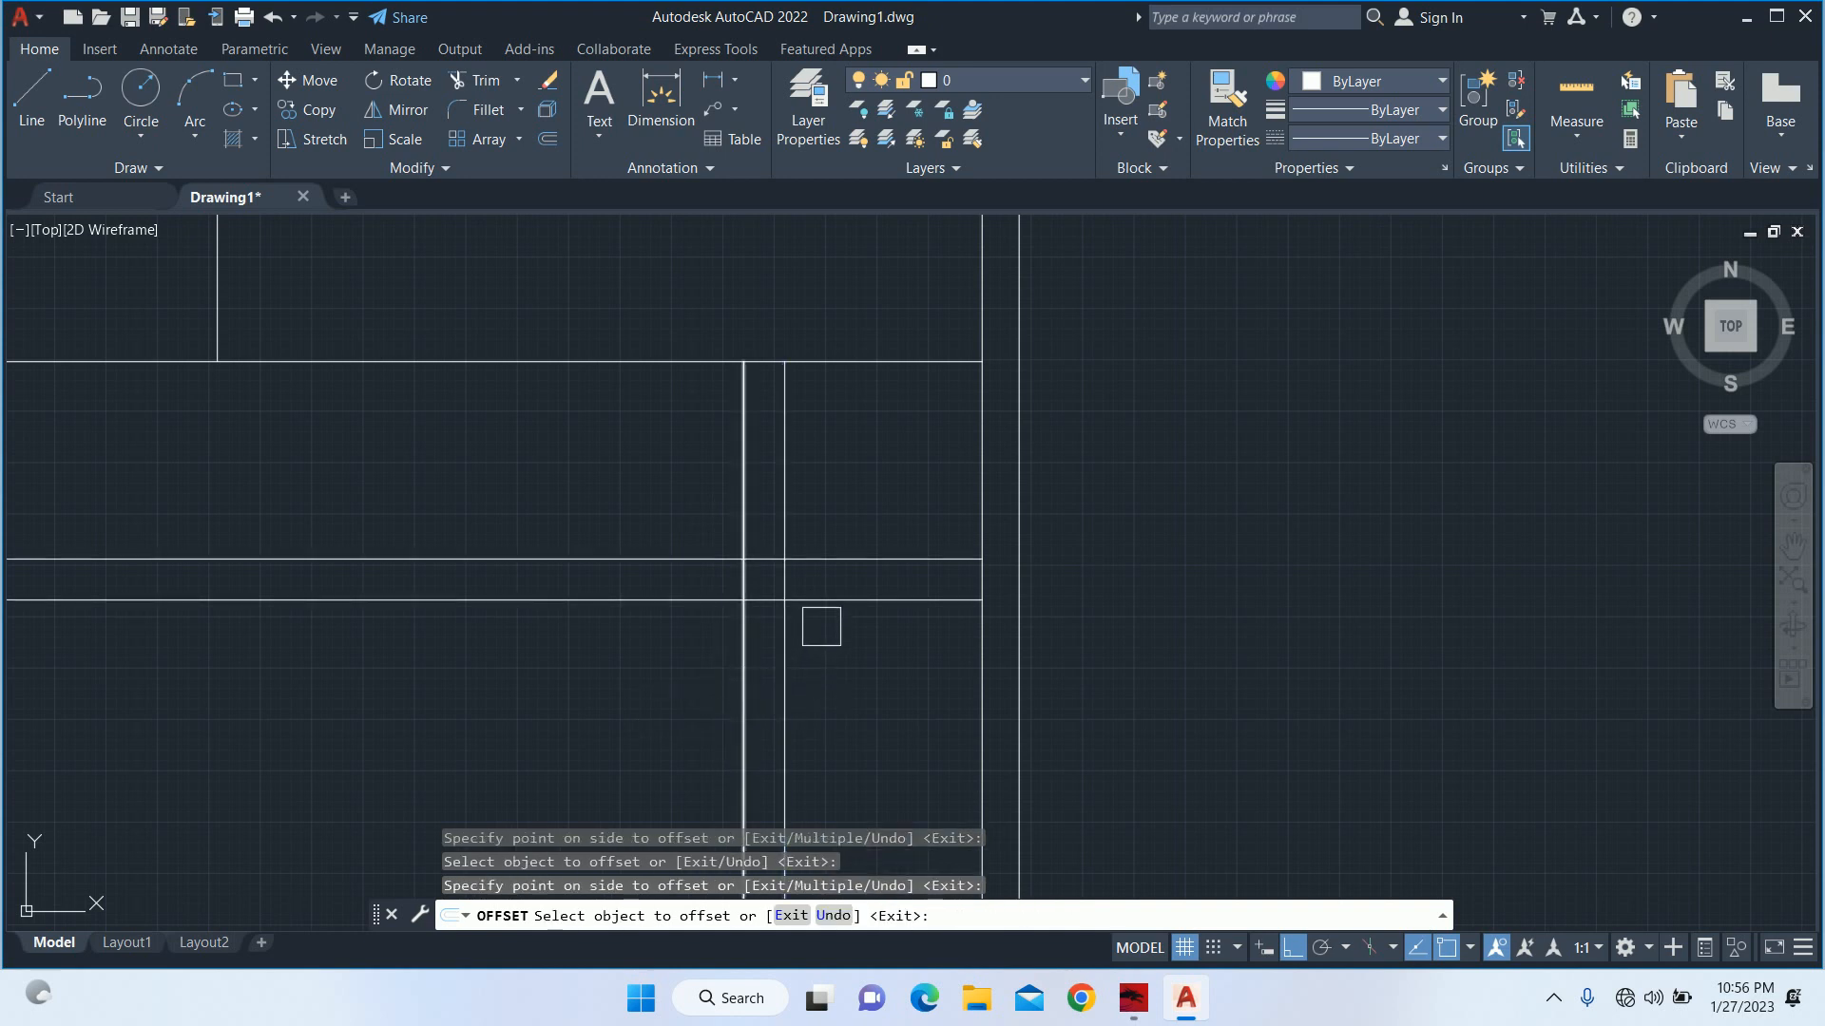
key(Escape)
Trim the offset lines so the 4' horizontal line meets the outer vertical and the line below starts at the inner vertical.
text(tr)
key(Return)
key(Return)
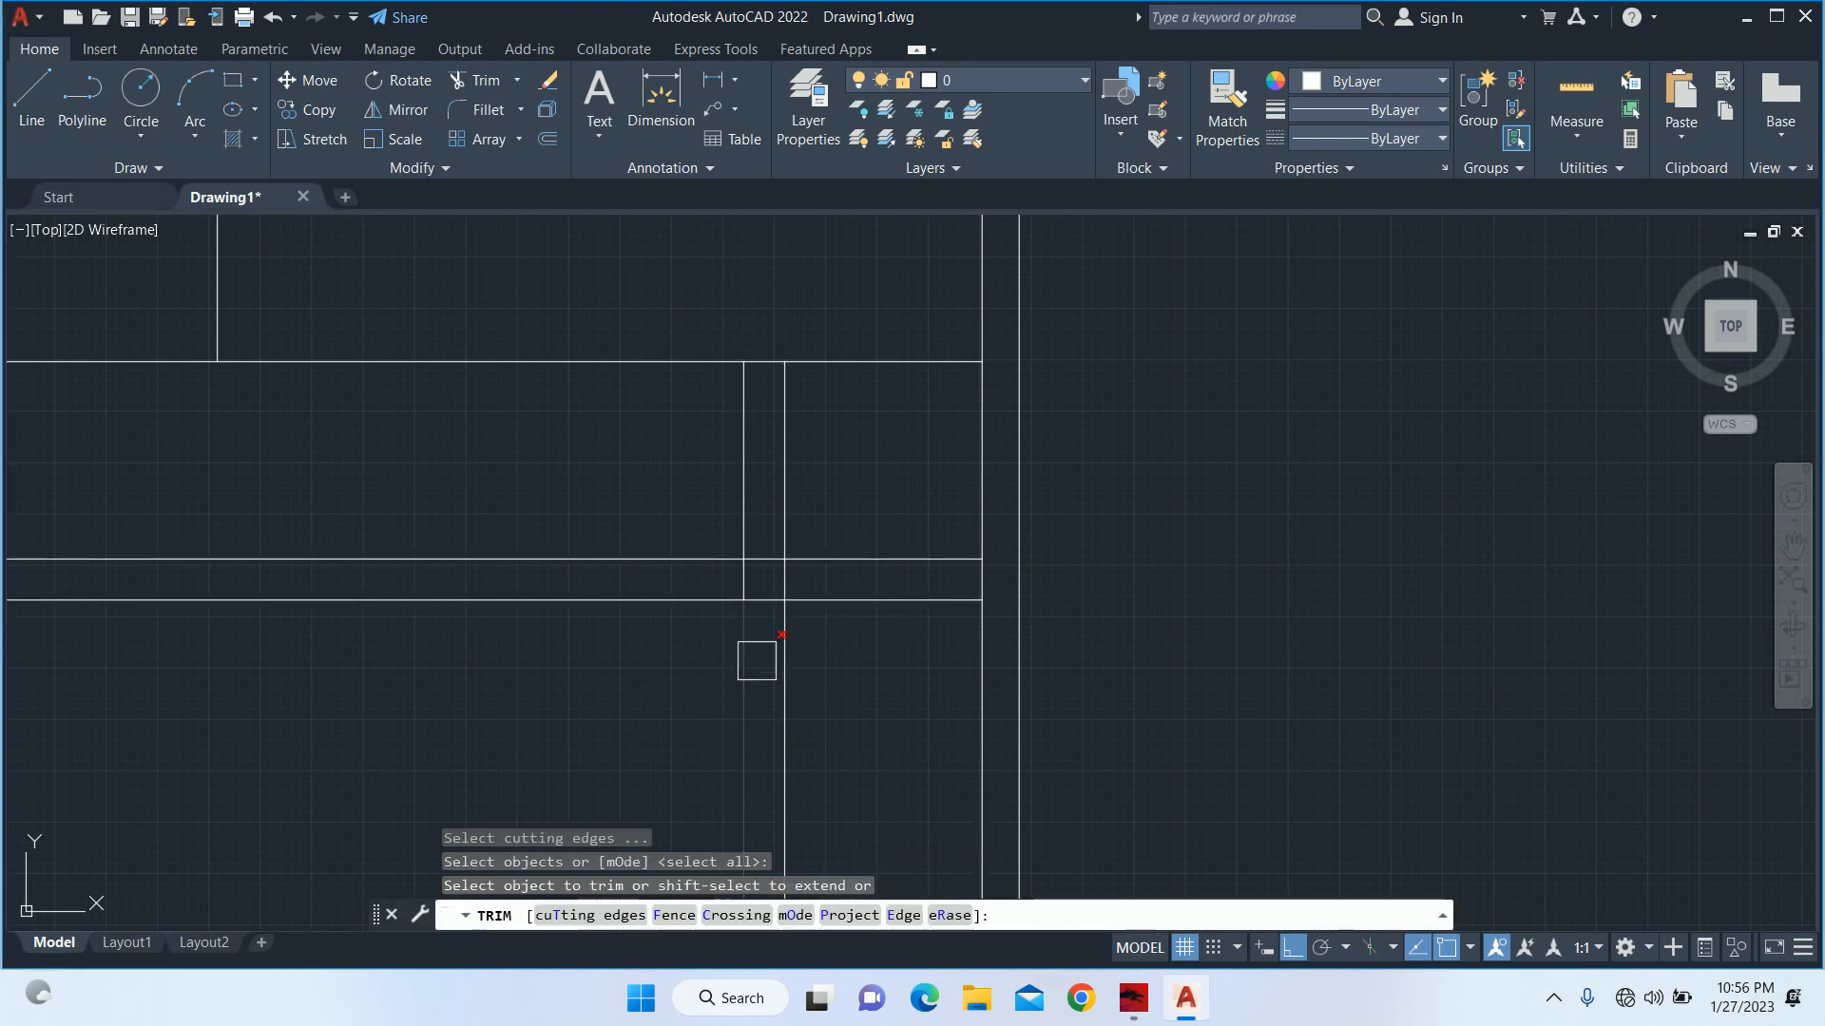
click(744, 581)
scroll(741, 589, up, 3)
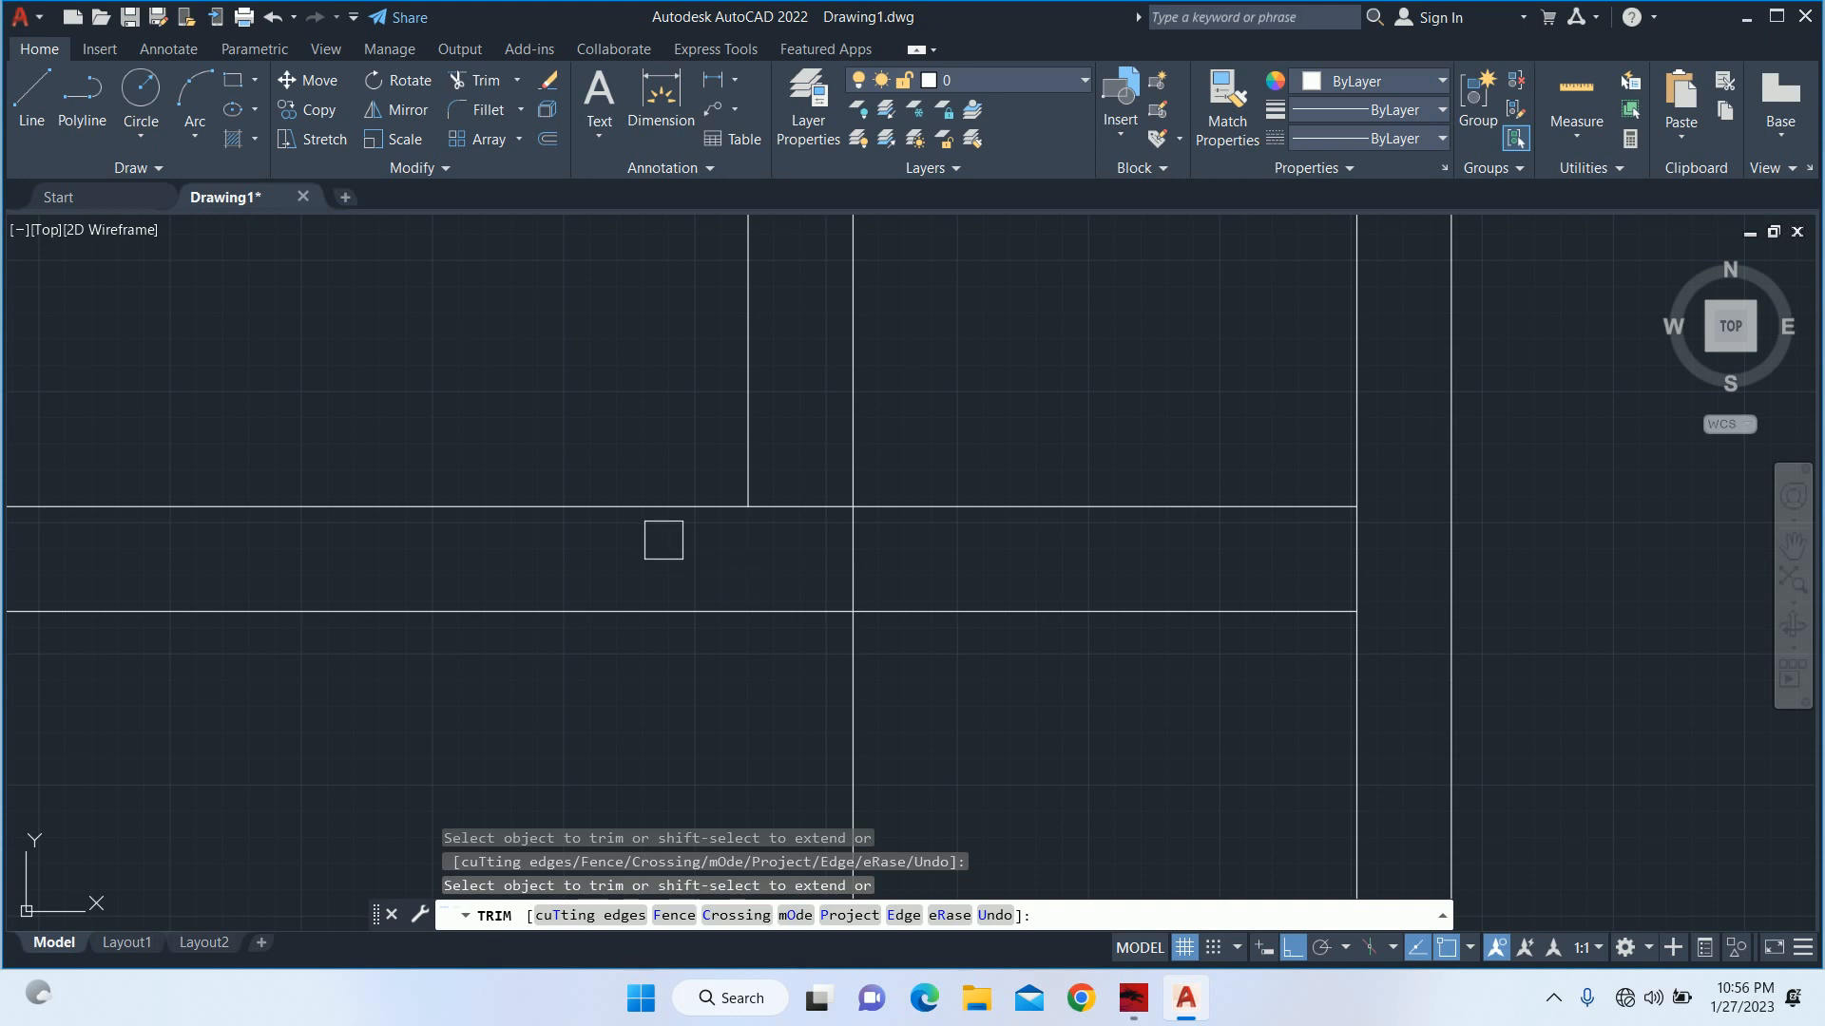
click(644, 510)
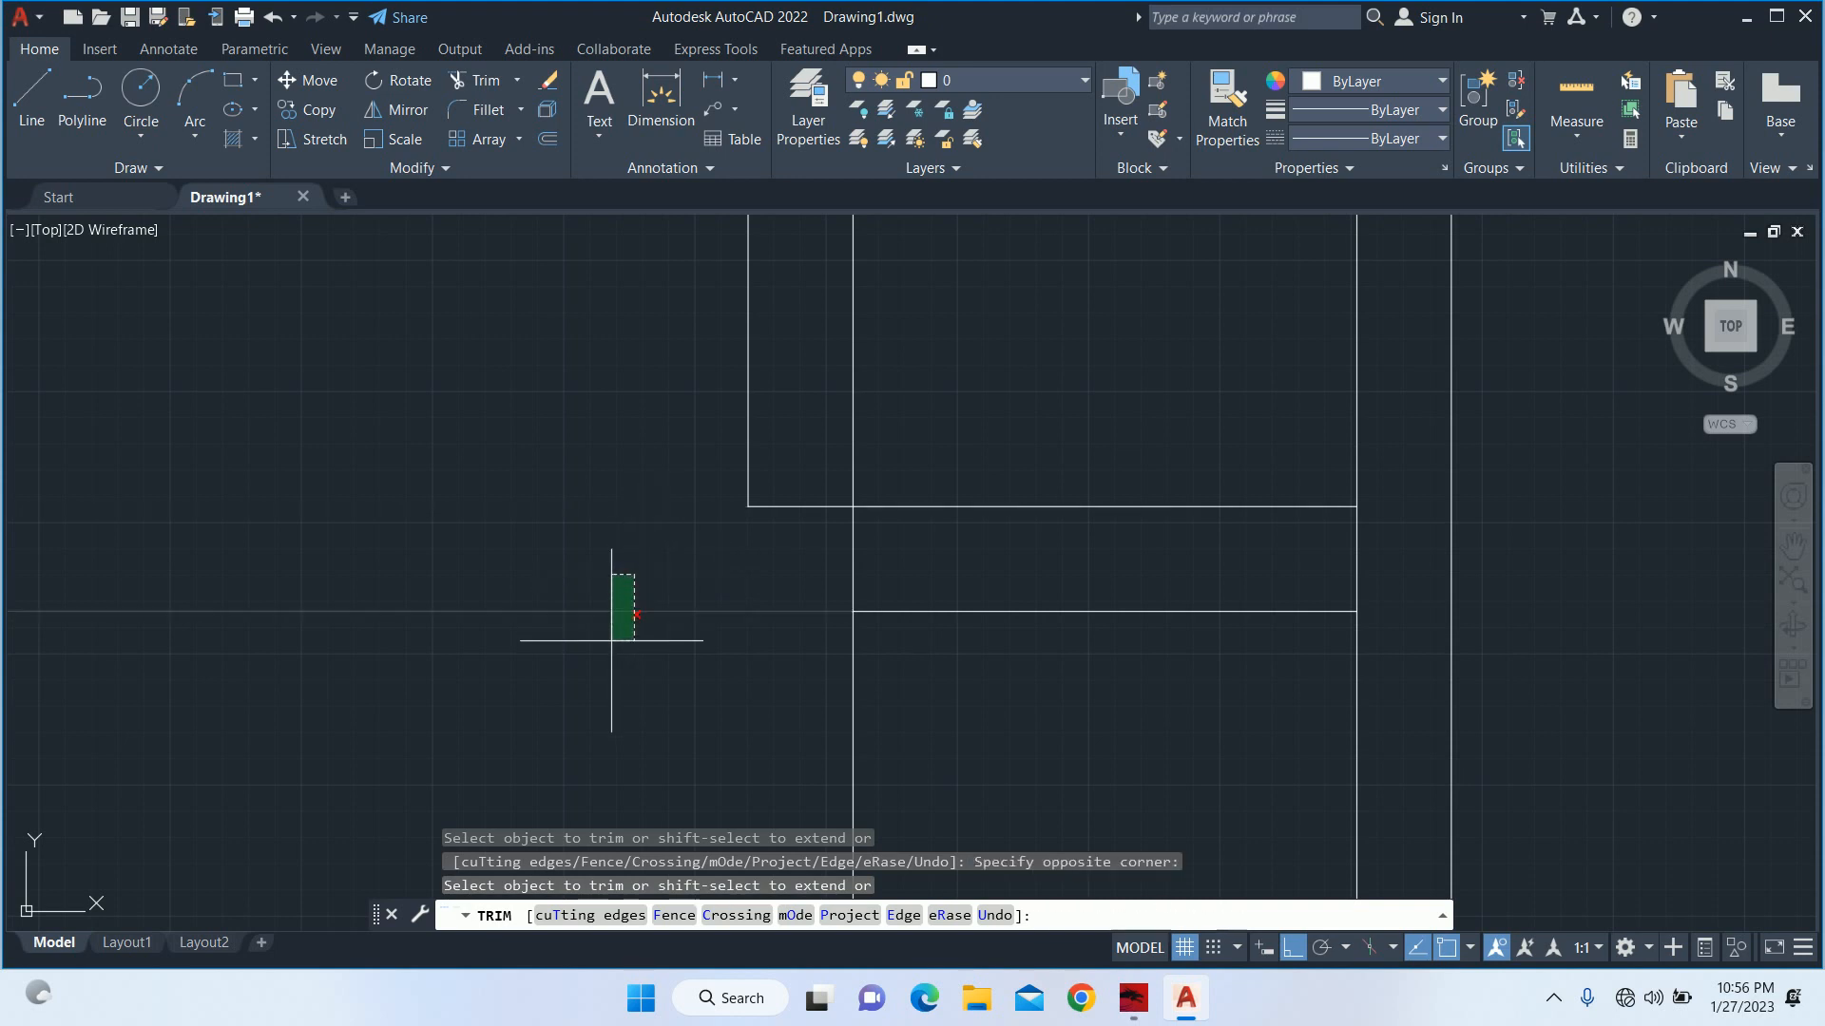
key(Escape)
key(Escape)
Offset the stair's lower tread line downward repeatedly at 10" spacing until the treads reach the middle room's lower line.
scroll(646, 584, down, 4)
text(o)
key(Return)
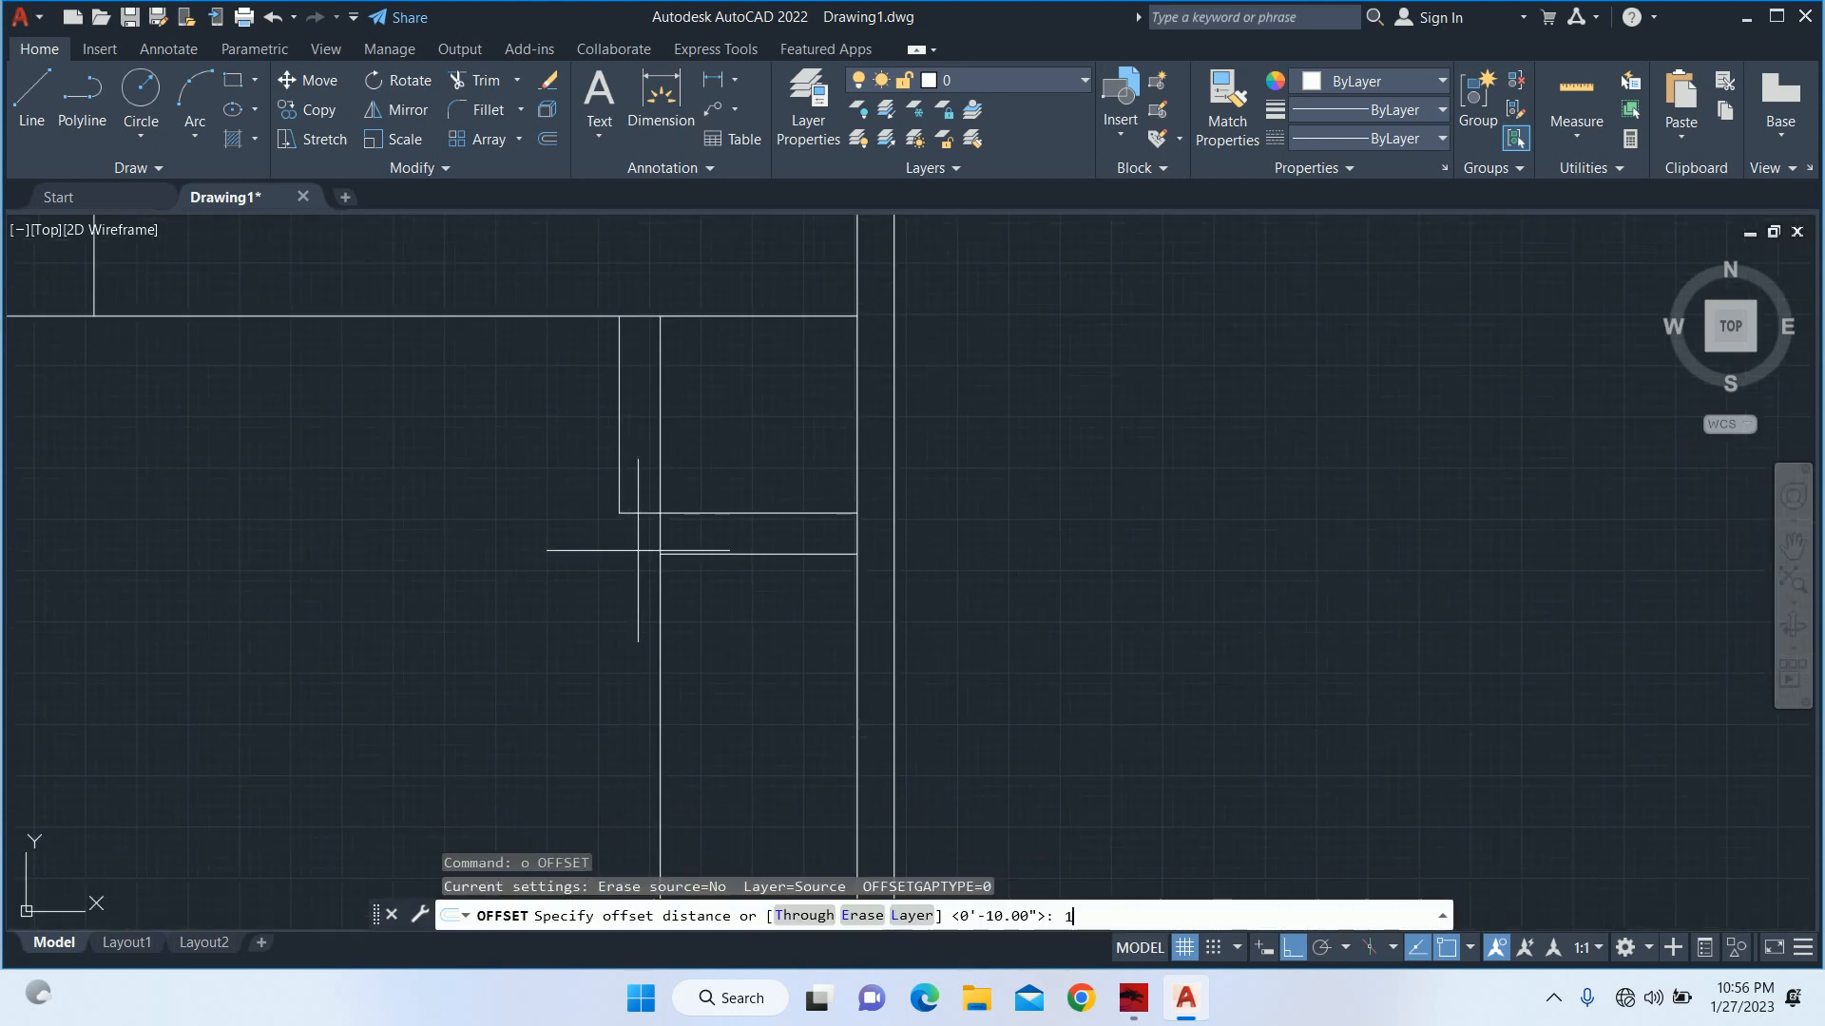
text(10)
key(Return)
click(738, 554)
click(746, 620)
click(745, 597)
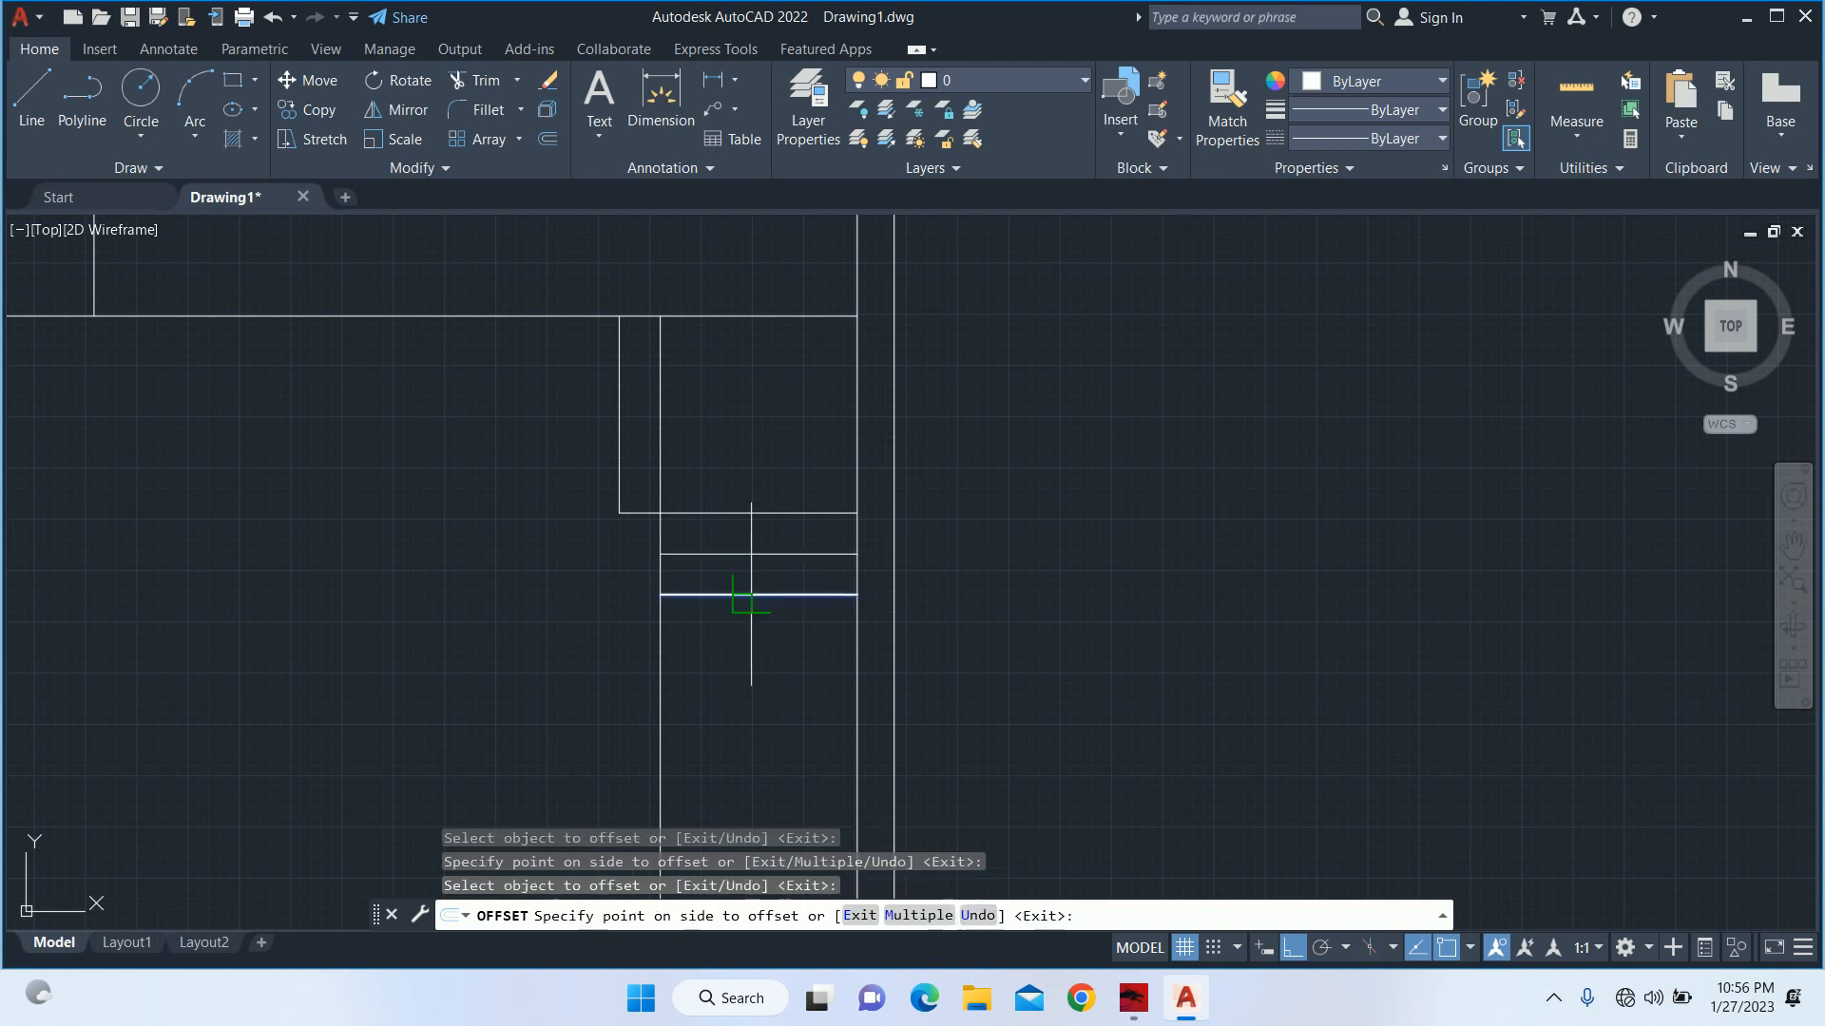
click(749, 646)
click(748, 636)
click(761, 727)
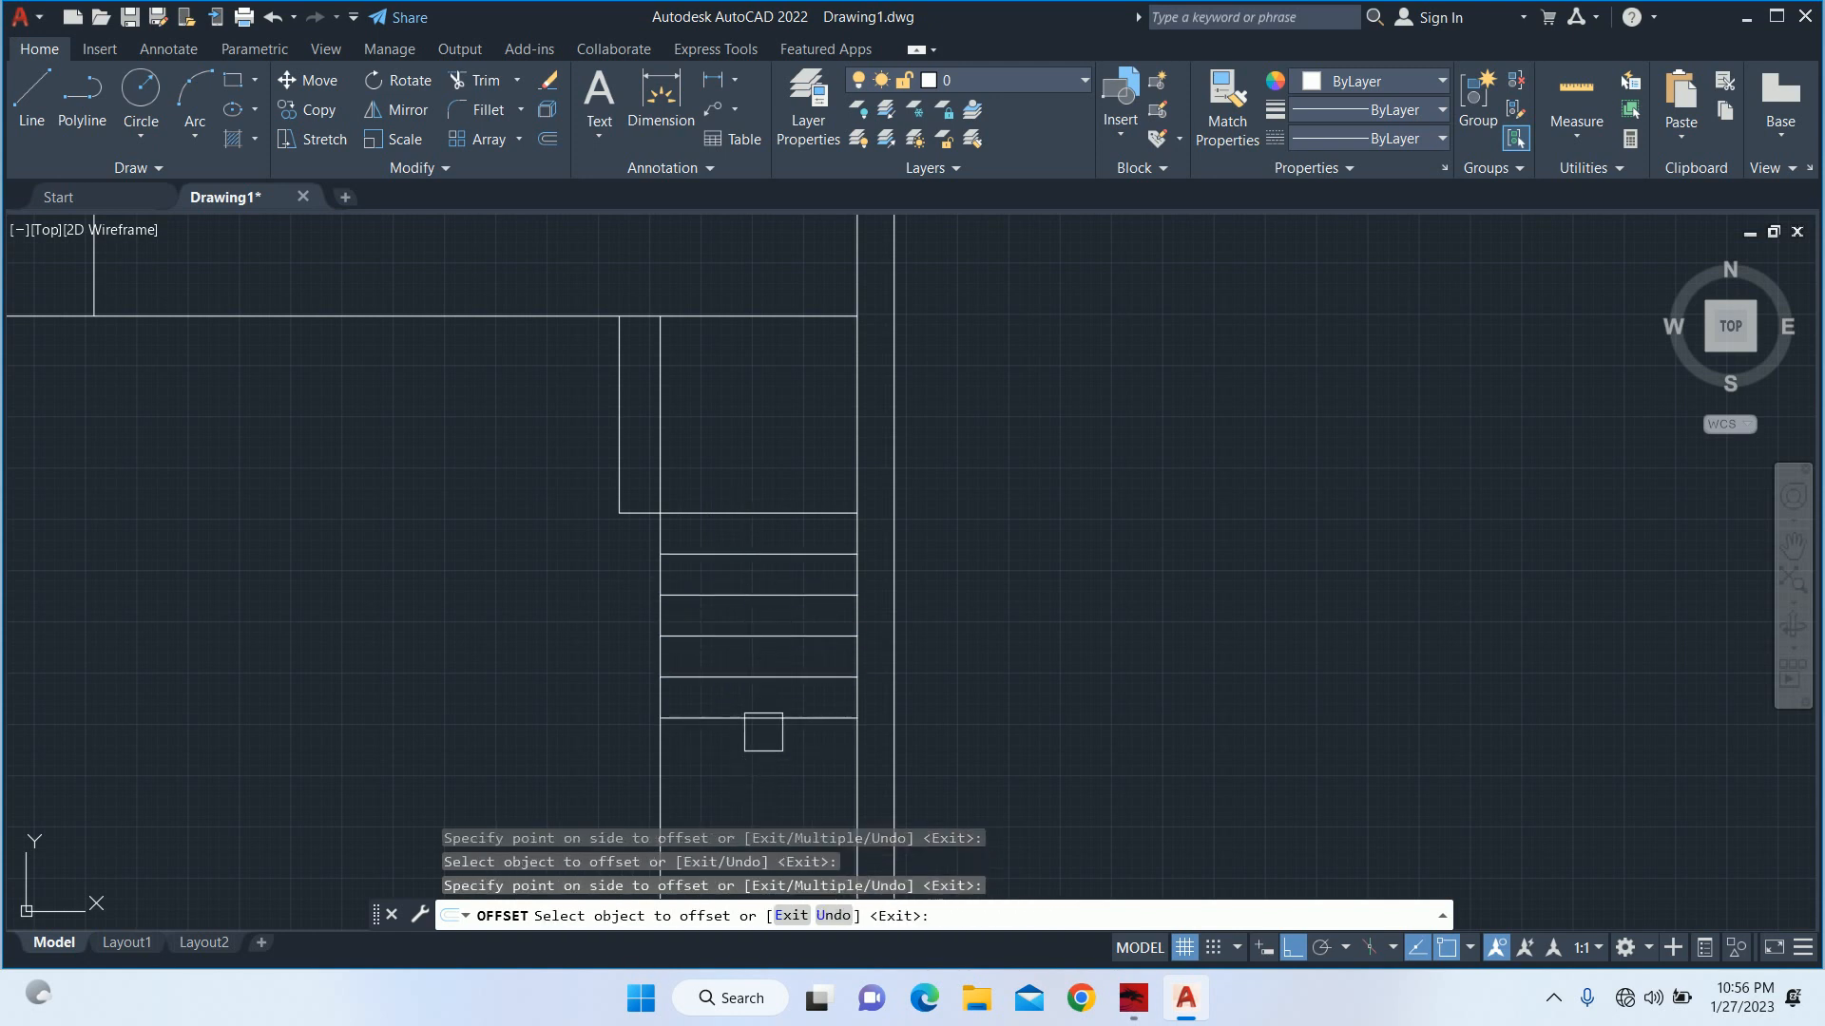
middle_drag(761, 733, 765, 516)
click(761, 502)
click(758, 562)
click(757, 557)
click(752, 594)
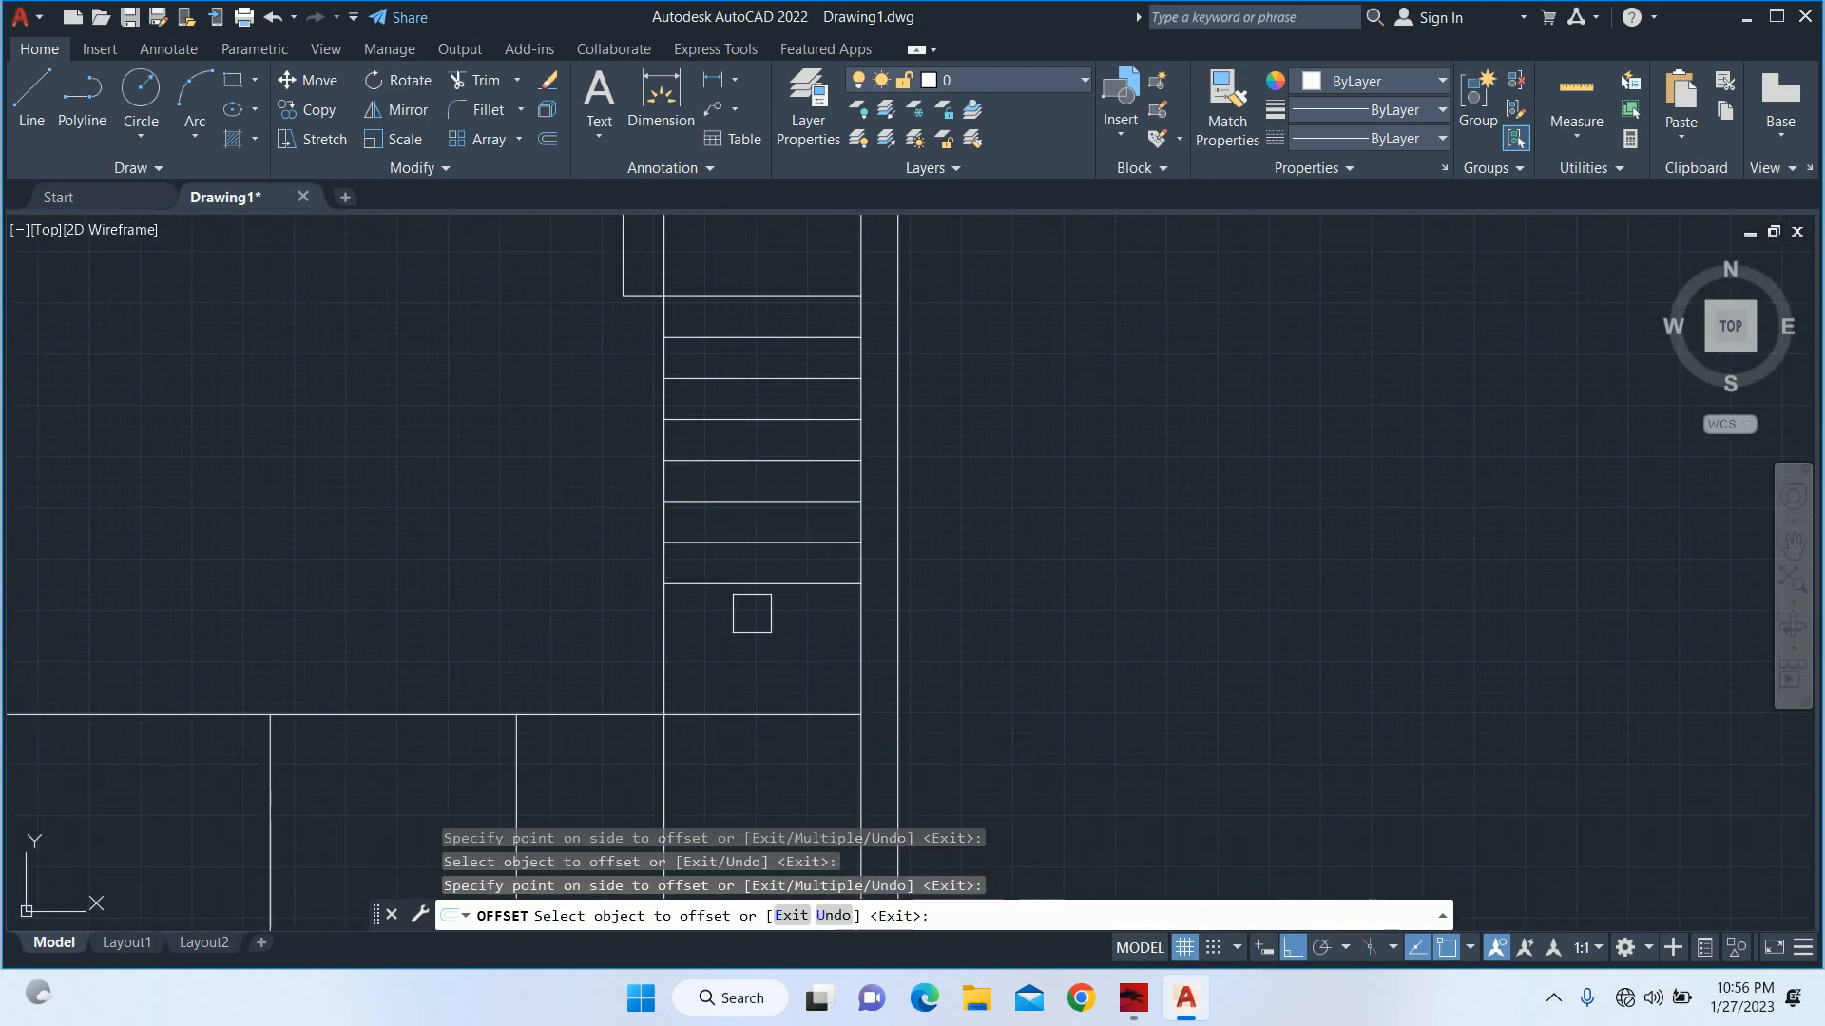
click(746, 584)
click(748, 622)
click(745, 663)
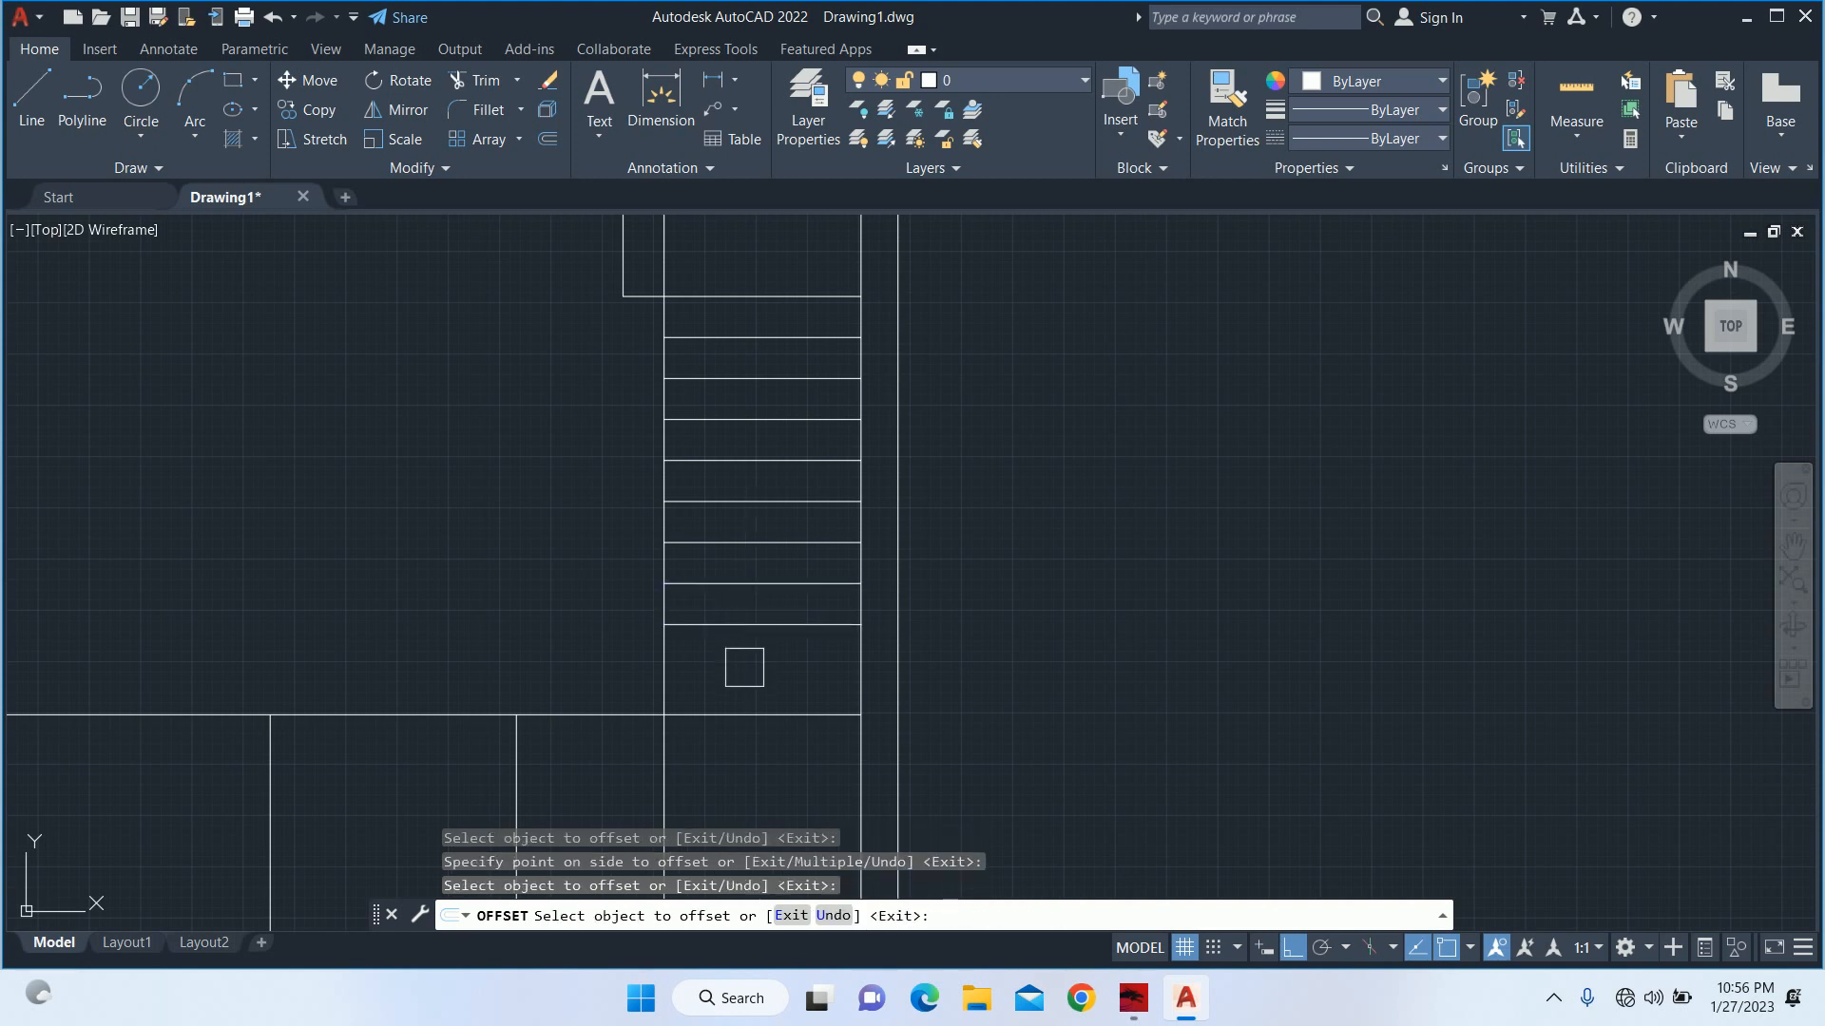
click(740, 625)
click(744, 653)
click(750, 665)
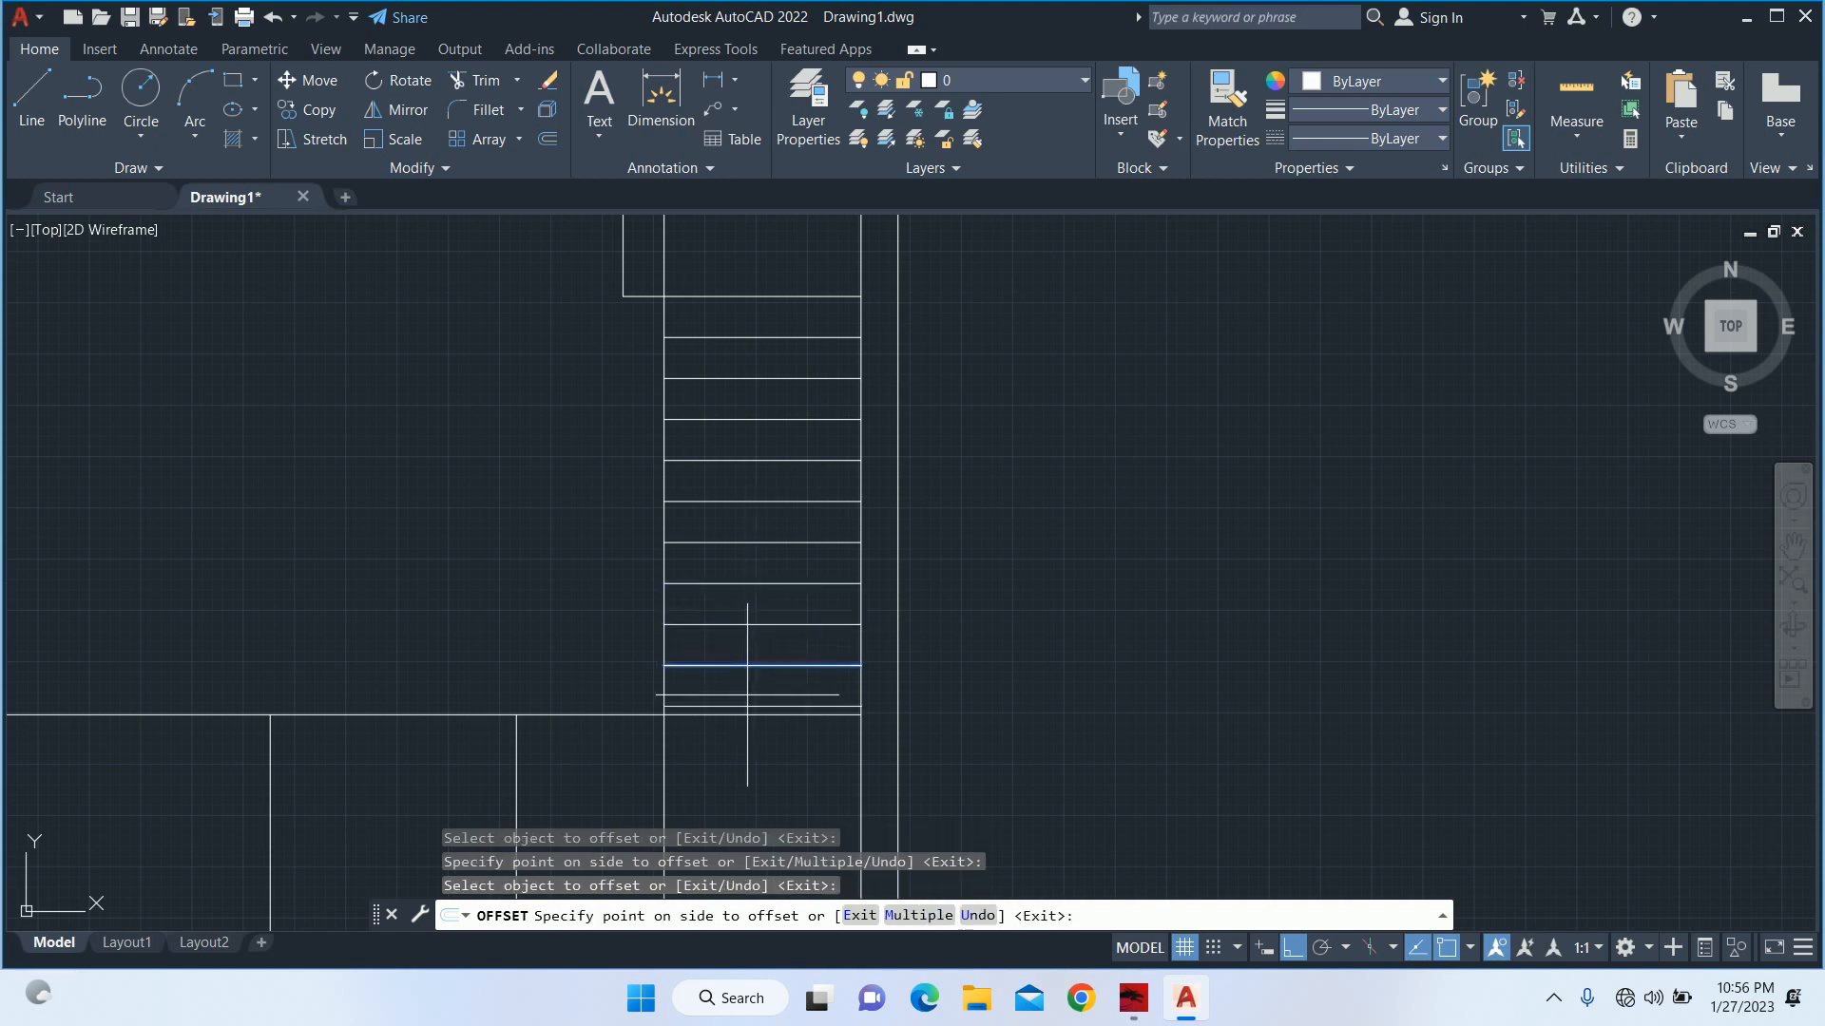
click(755, 698)
key(Escape)
Trim the stair's inner vertical line where it extends below the middle room's lower line.
scroll(700, 652, down, 4)
middle_drag(701, 652, 933, 636)
key(Escape)
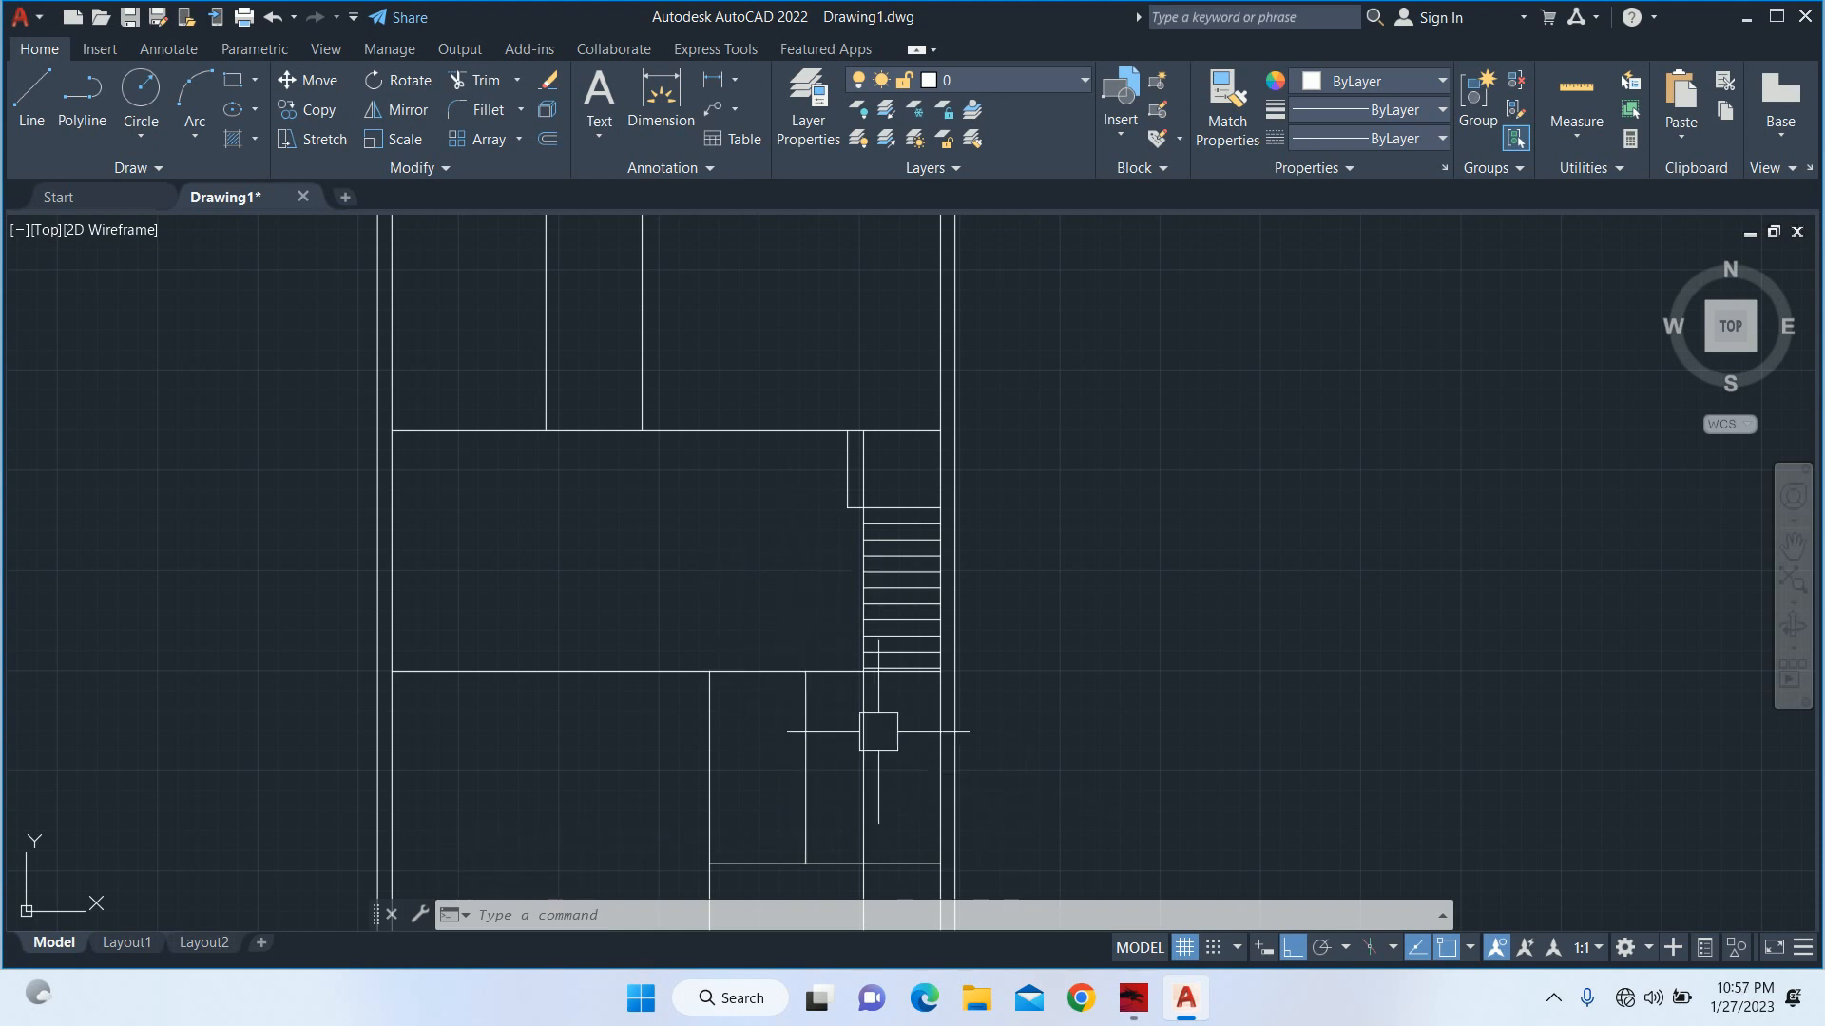
key(Escape)
key(Escape)
text(tr)
key(Return)
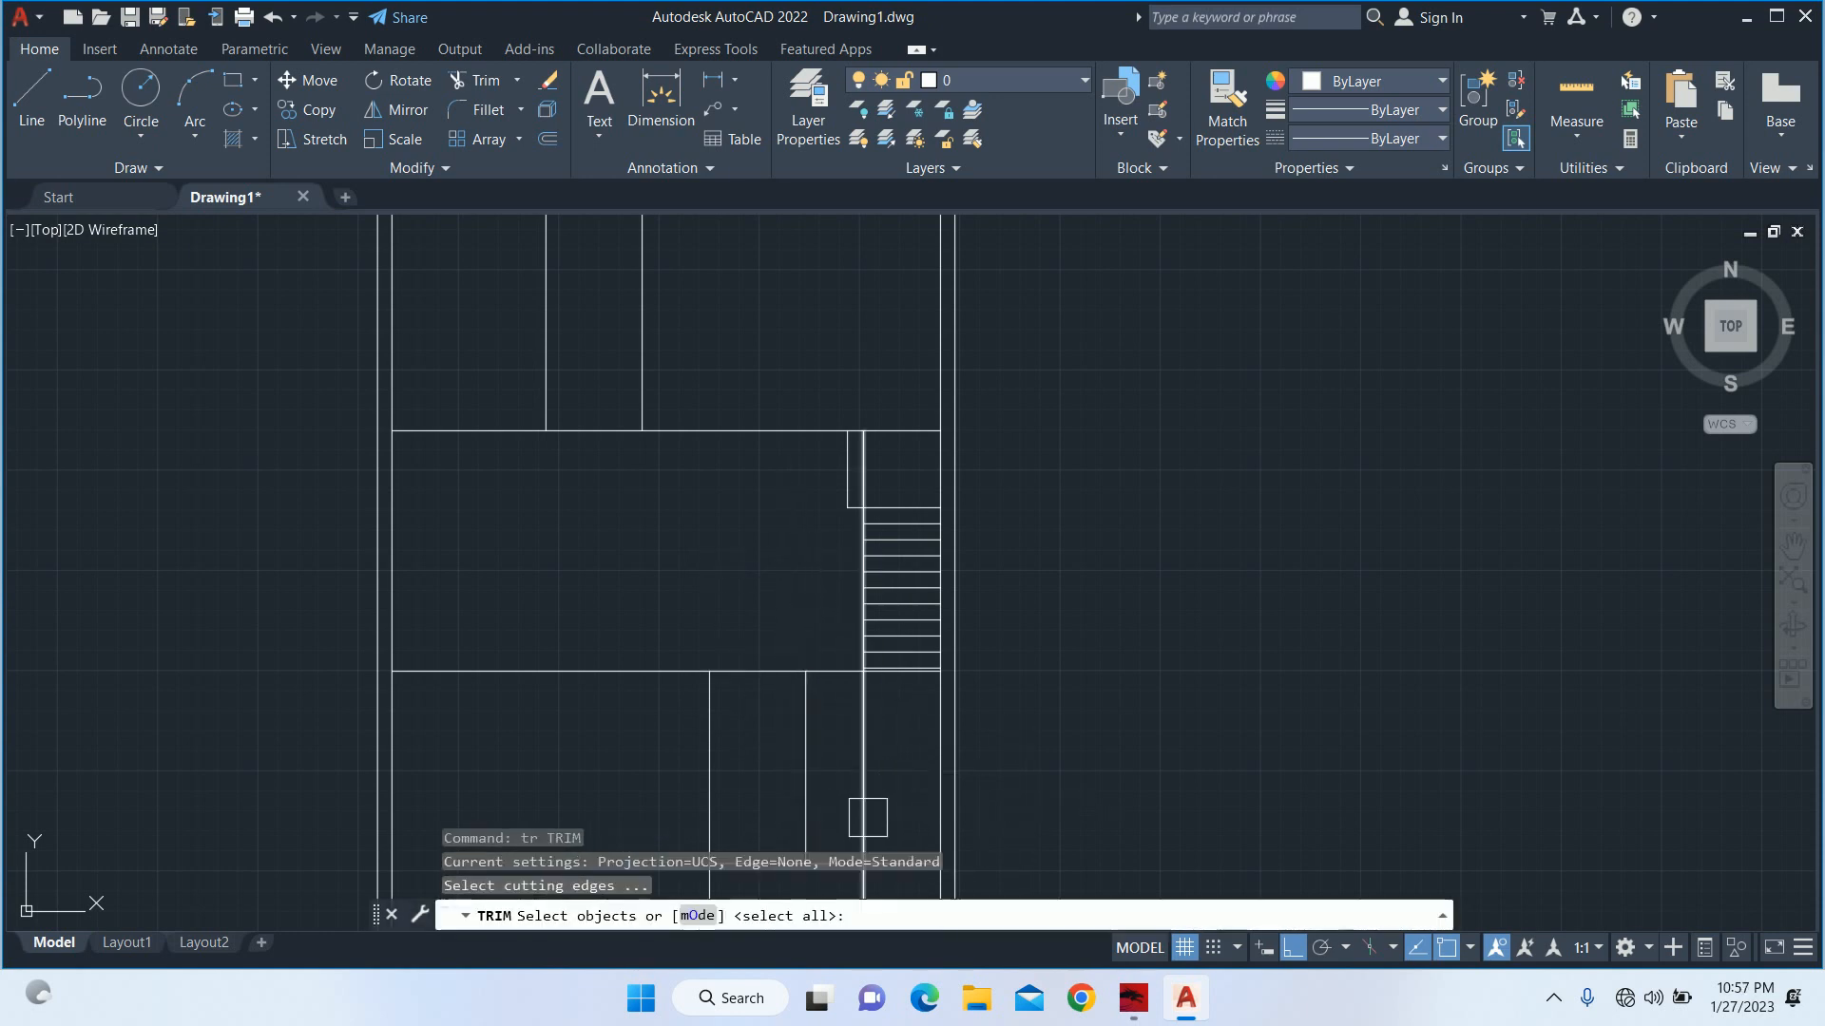
key(Return)
mouse_move(874, 878)
middle_down()
mouse_move(928, 693)
mouse_move(953, 693)
middle_up()
click(951, 717)
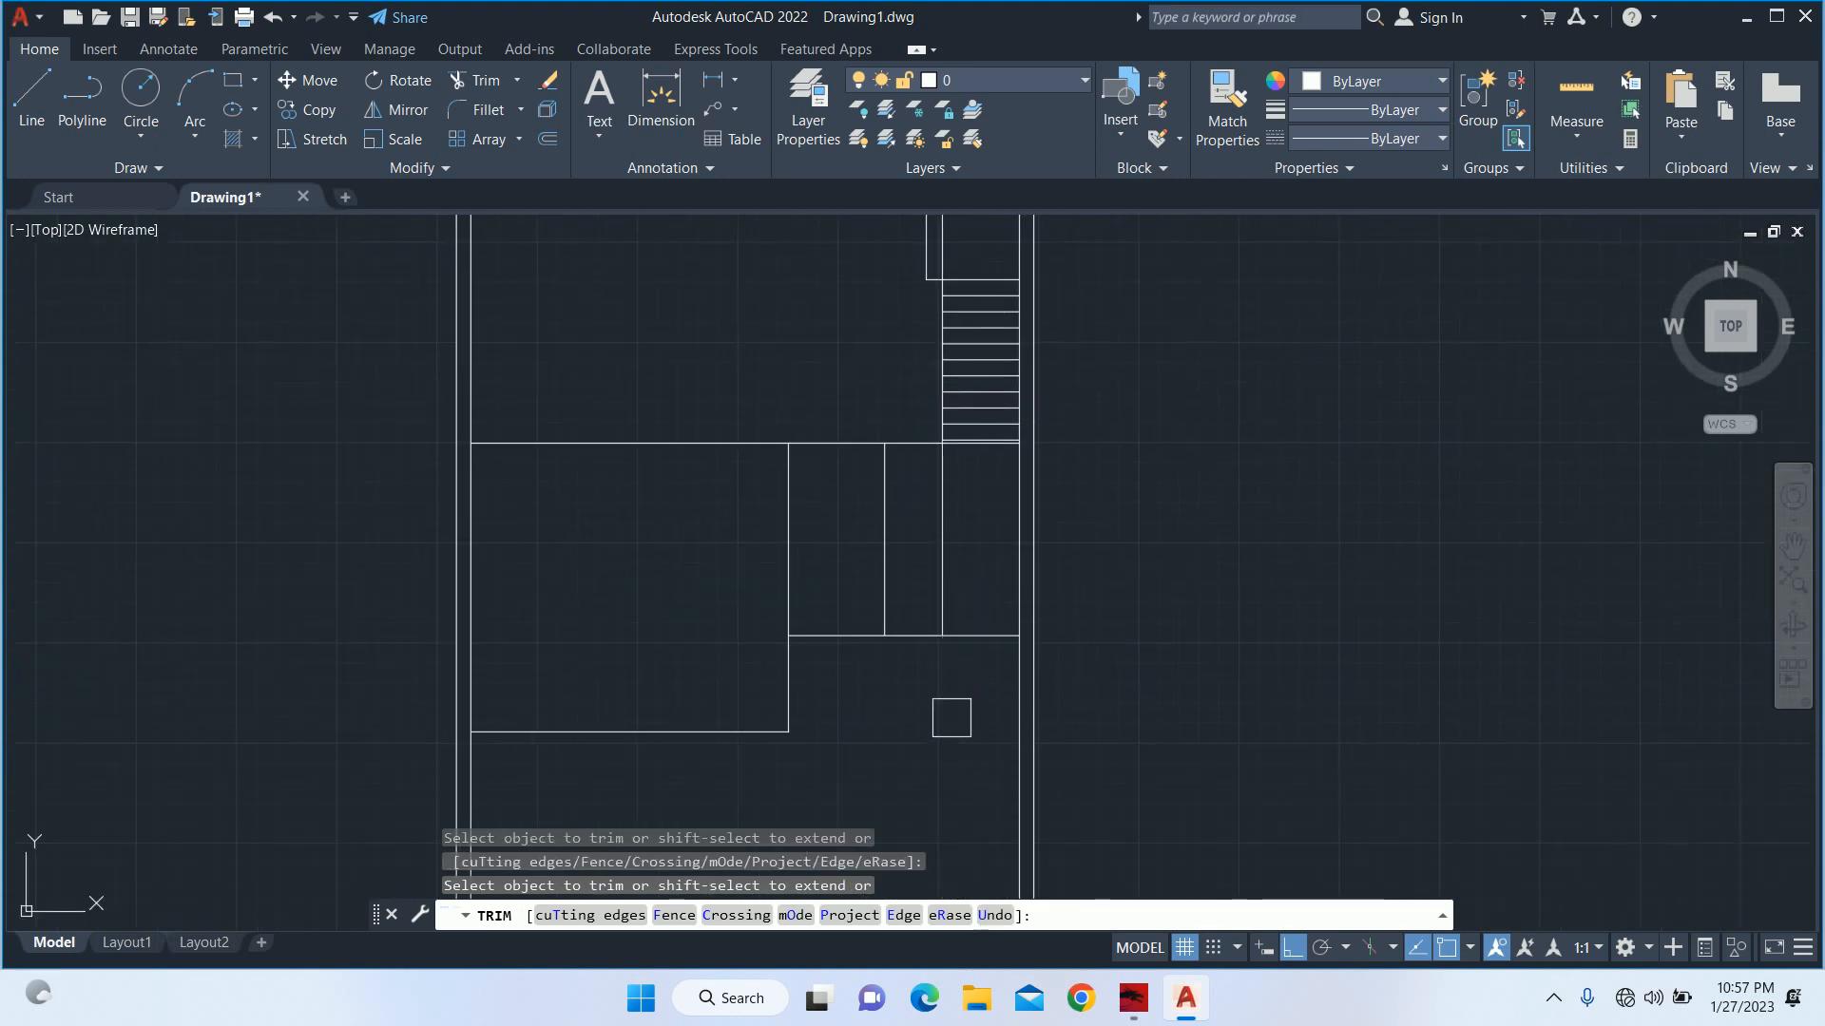
scroll(1044, 471, down, 6)
key(Escape)
key(Escape)
key(Escape)
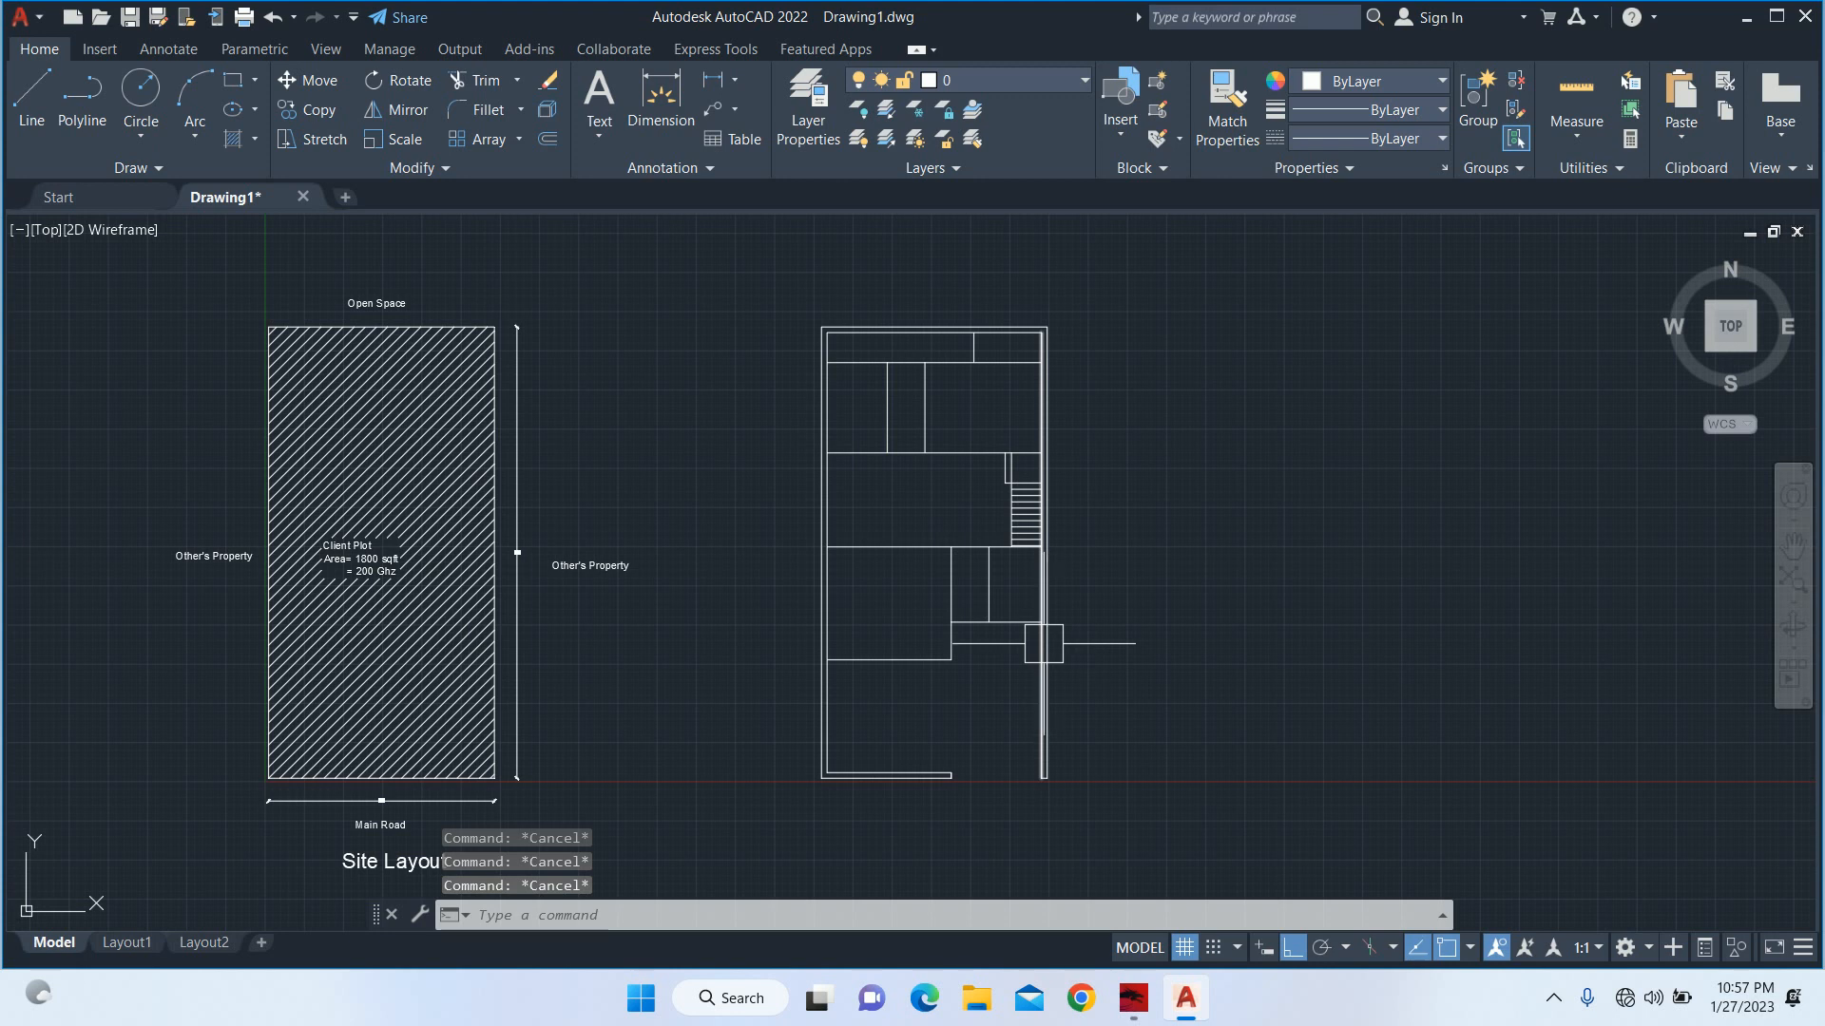
Examine the floor plan's room divisions, the staircase and the open front area.
scroll(938, 532, up, 2)
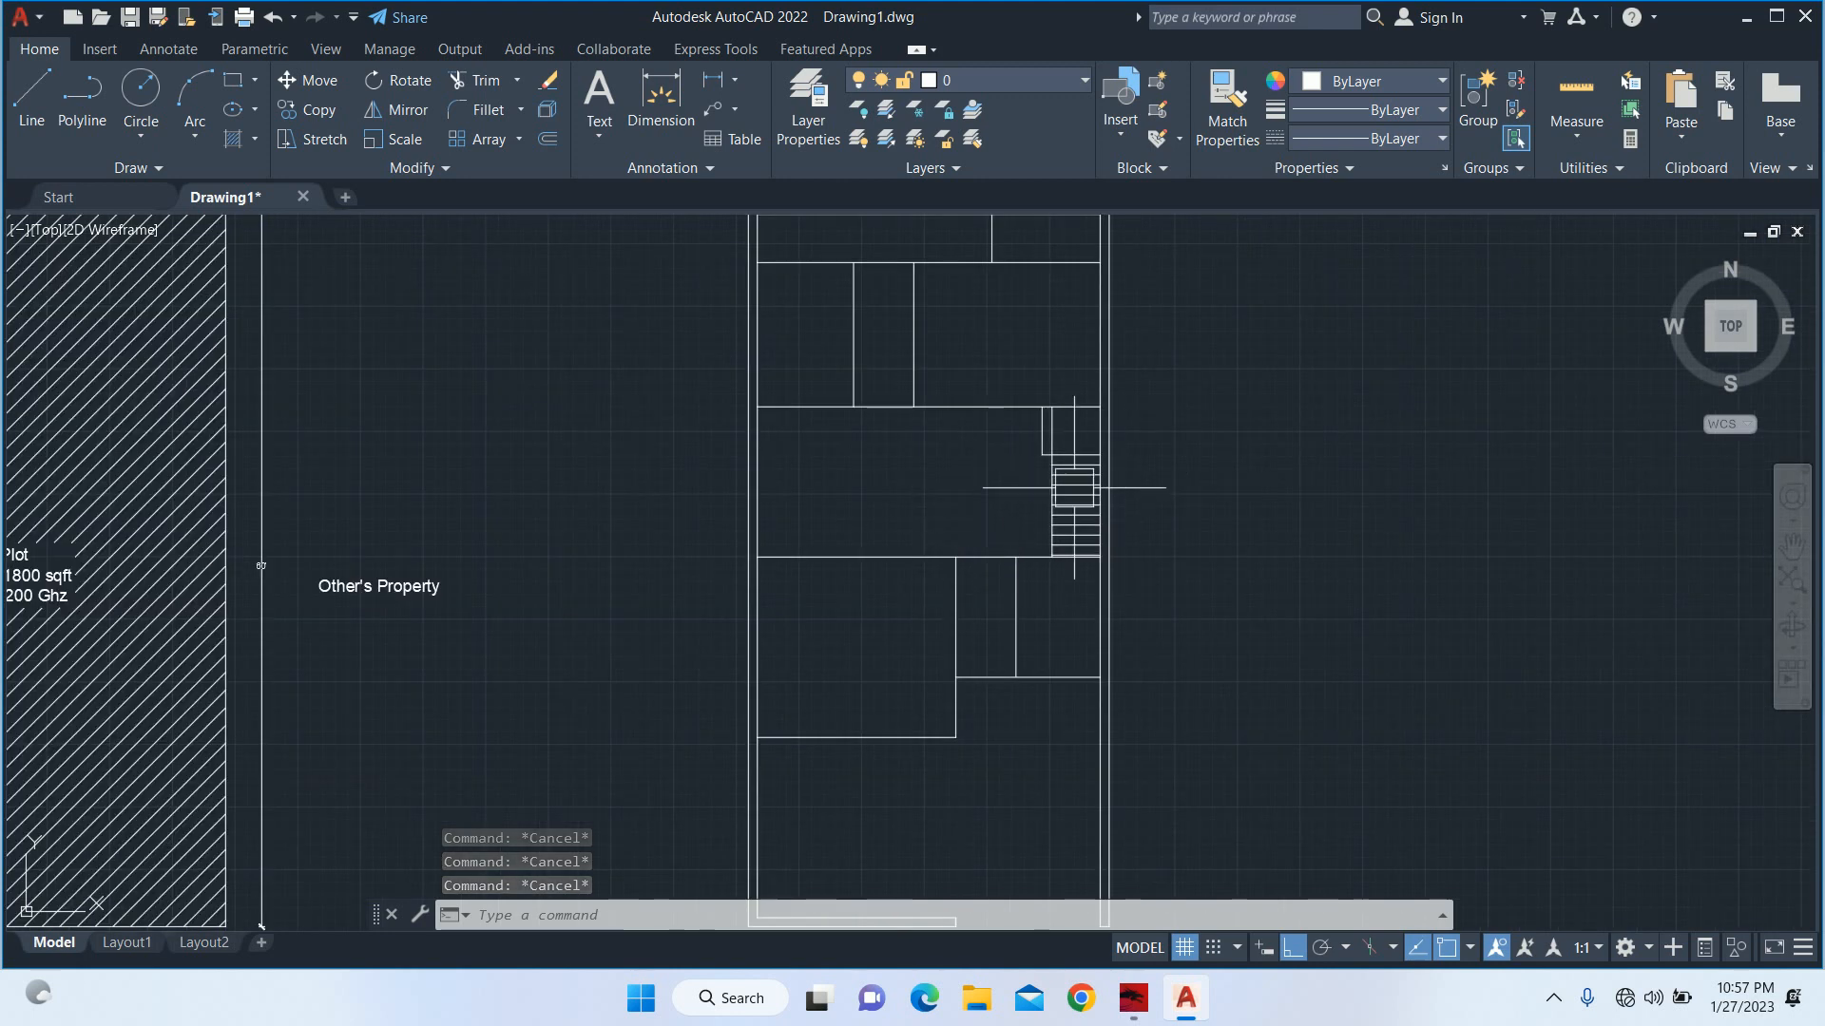
scroll(949, 376, up, 4)
middle_drag(888, 397, 904, 431)
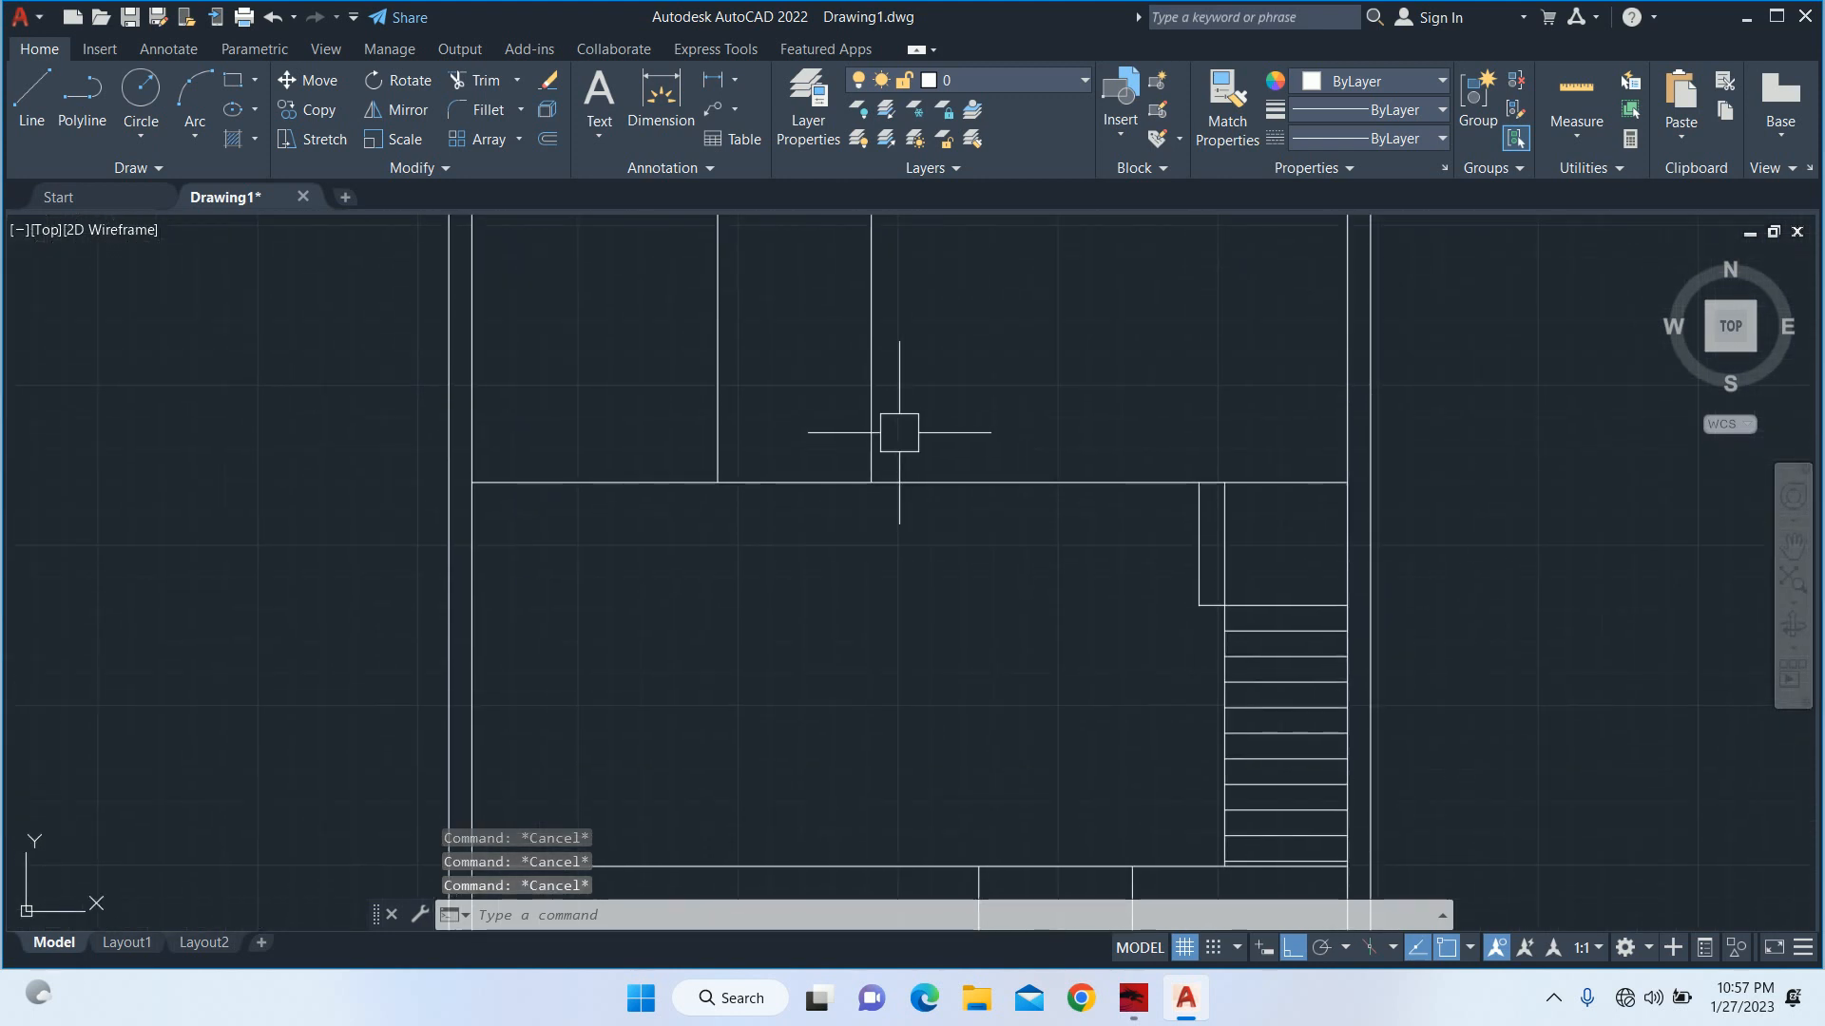
key(Escape)
scroll(899, 433, down, 4)
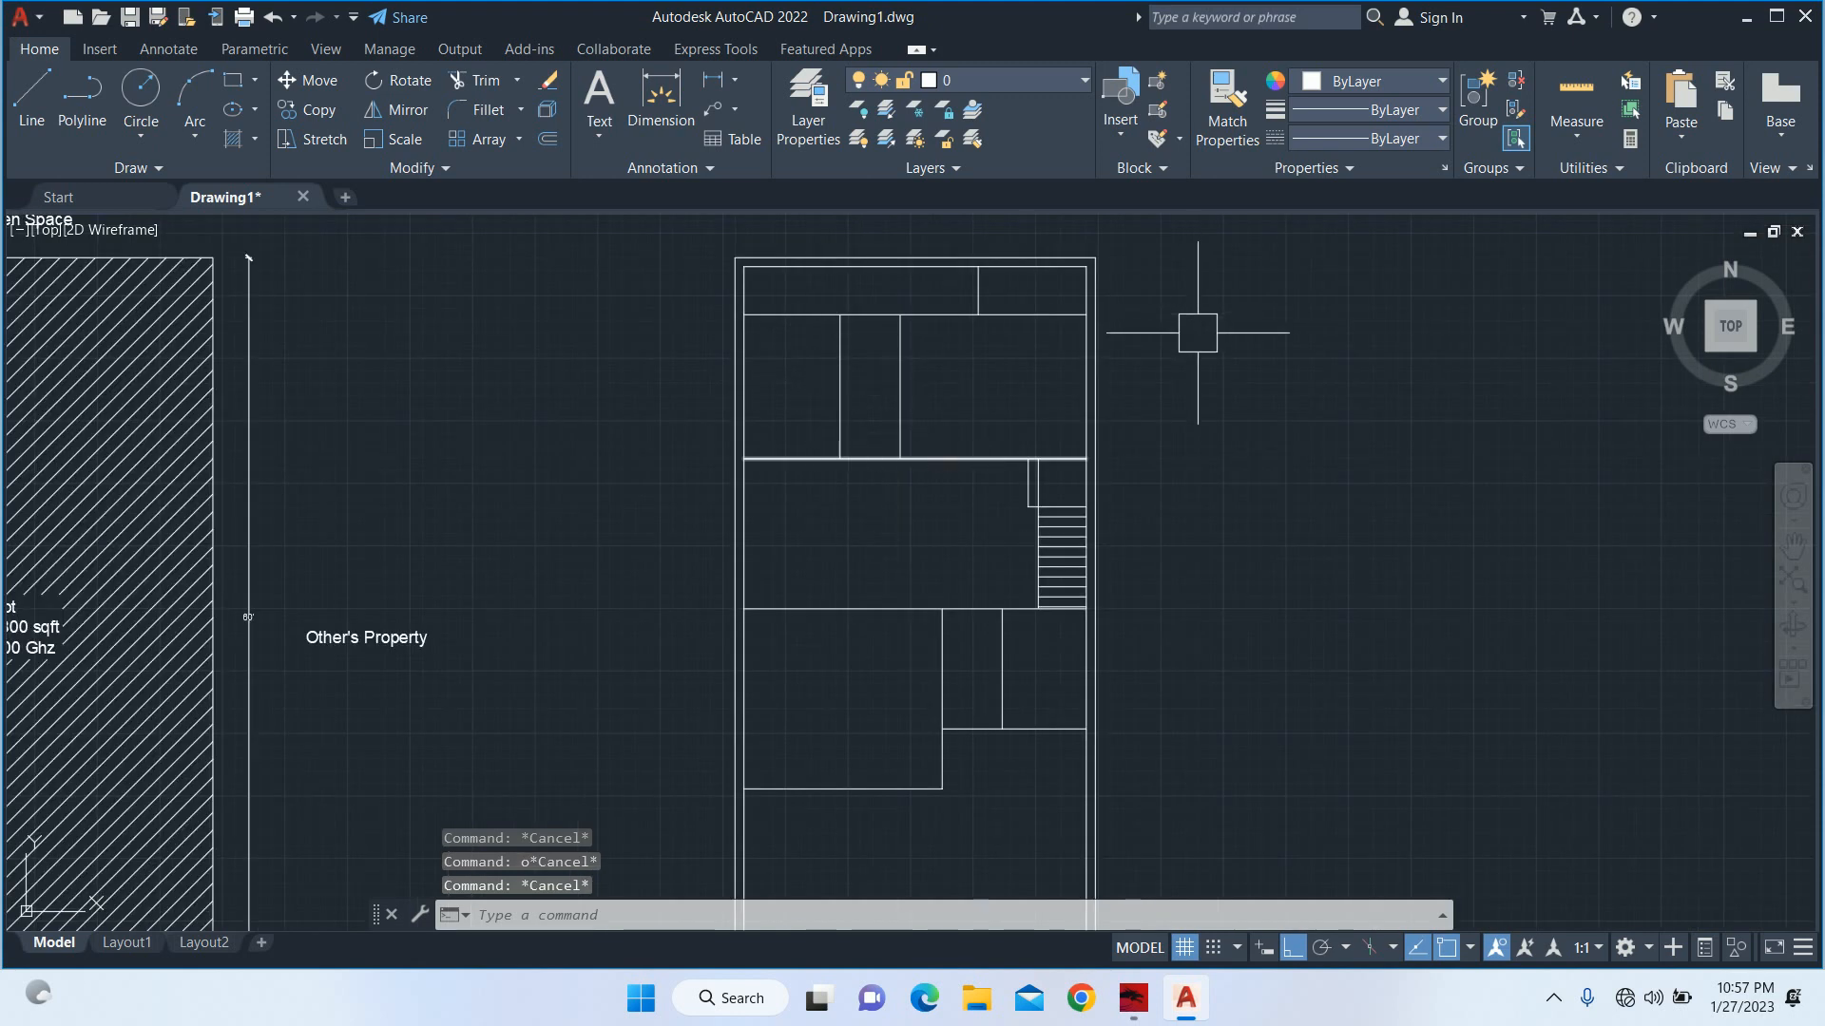
scroll(1114, 458, down, 4)
middle_drag(1064, 475, 812, 489)
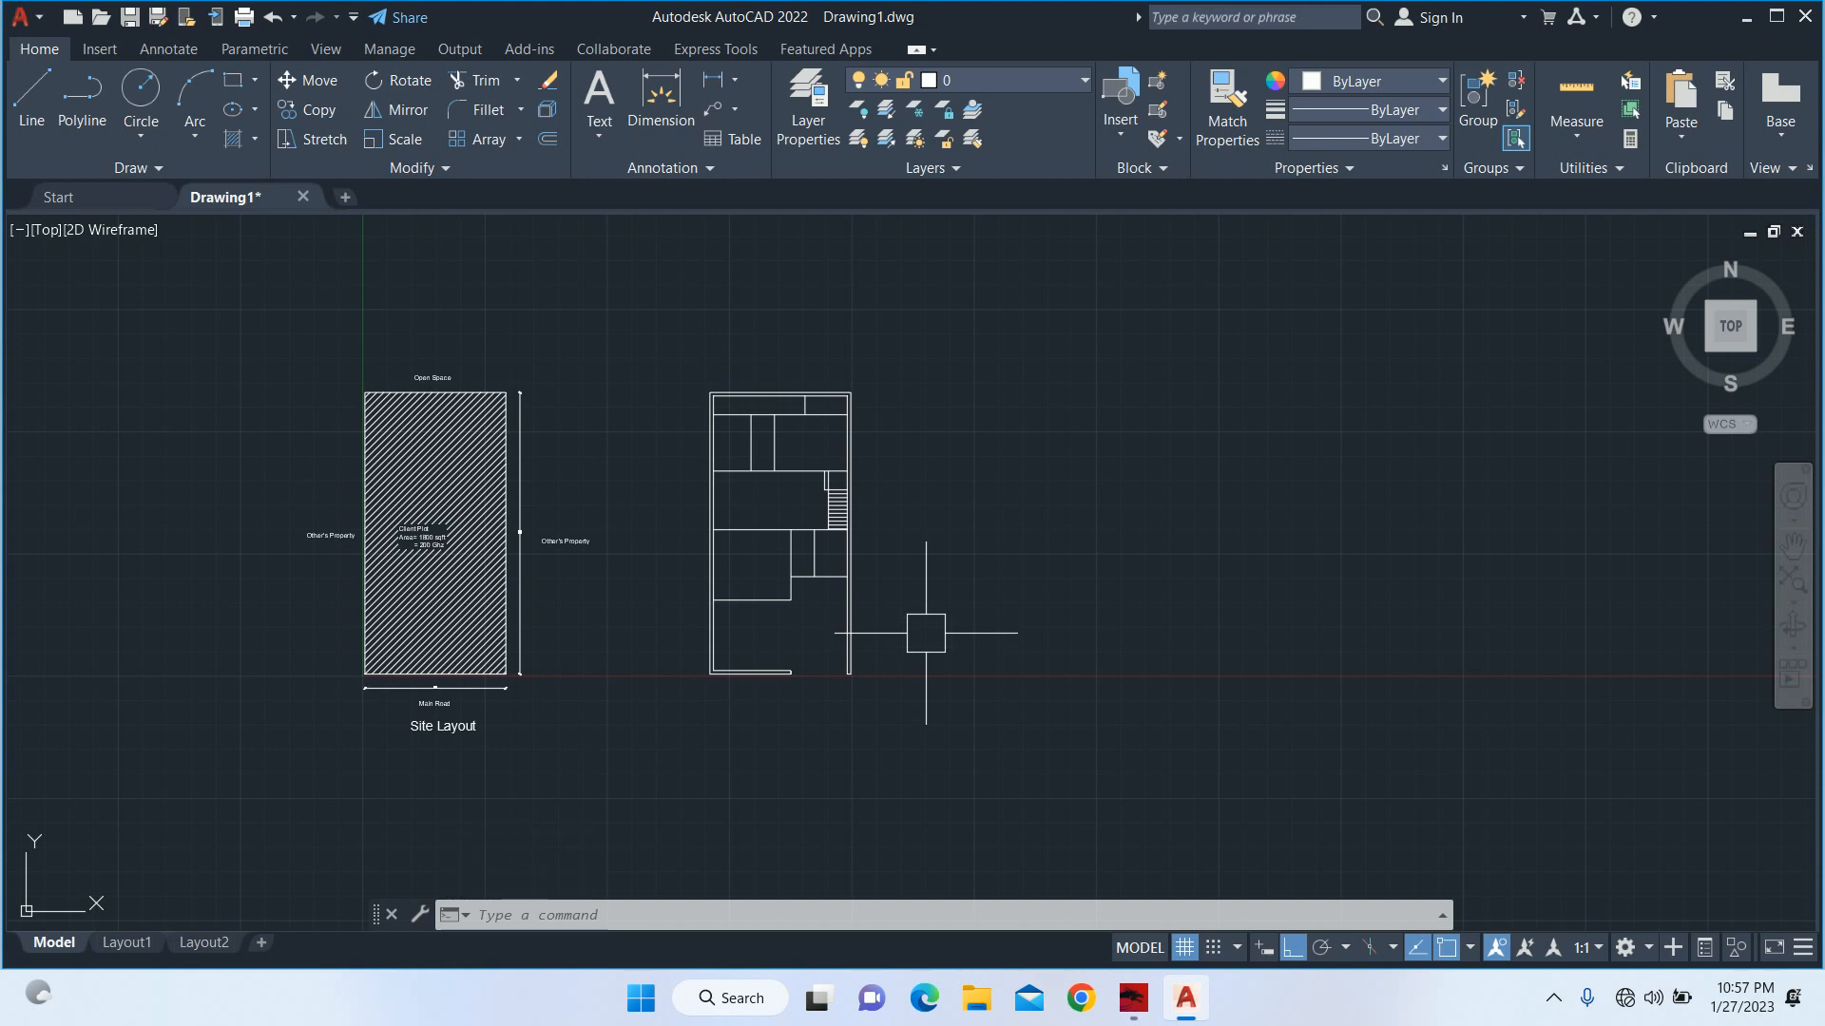
scroll(798, 532, up, 4)
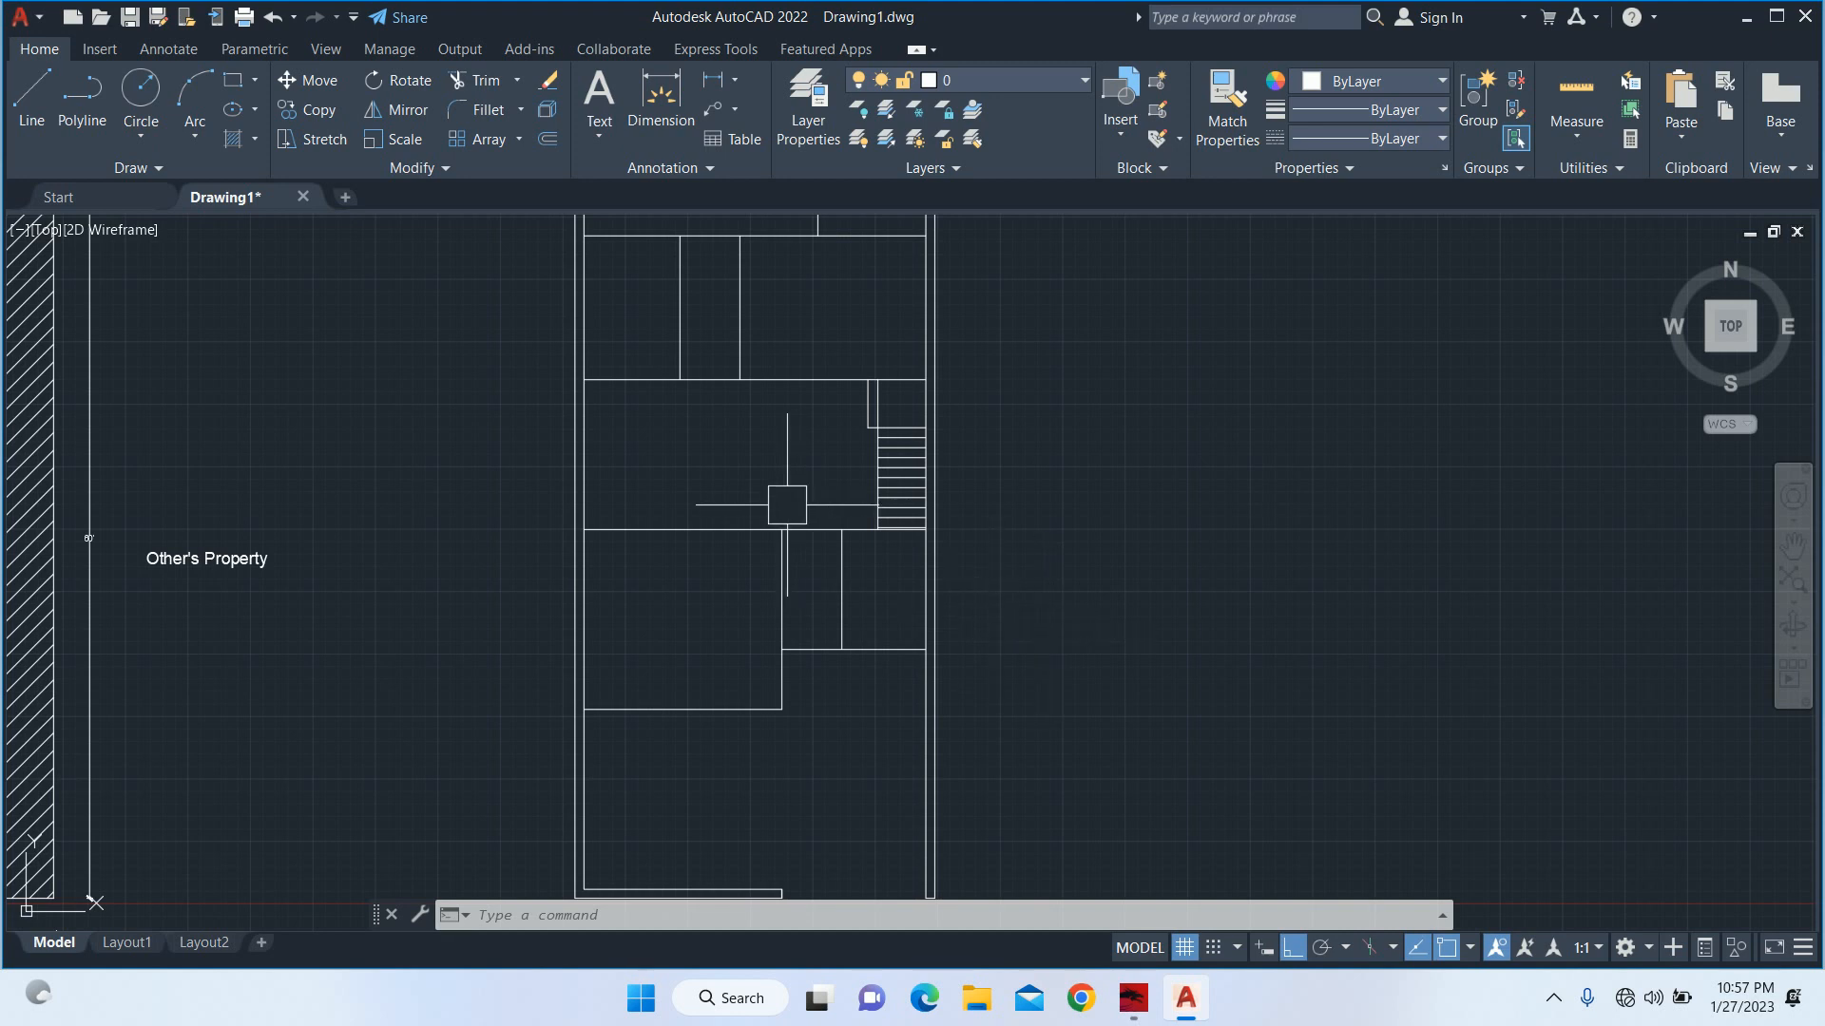
scroll(754, 519, up, 2)
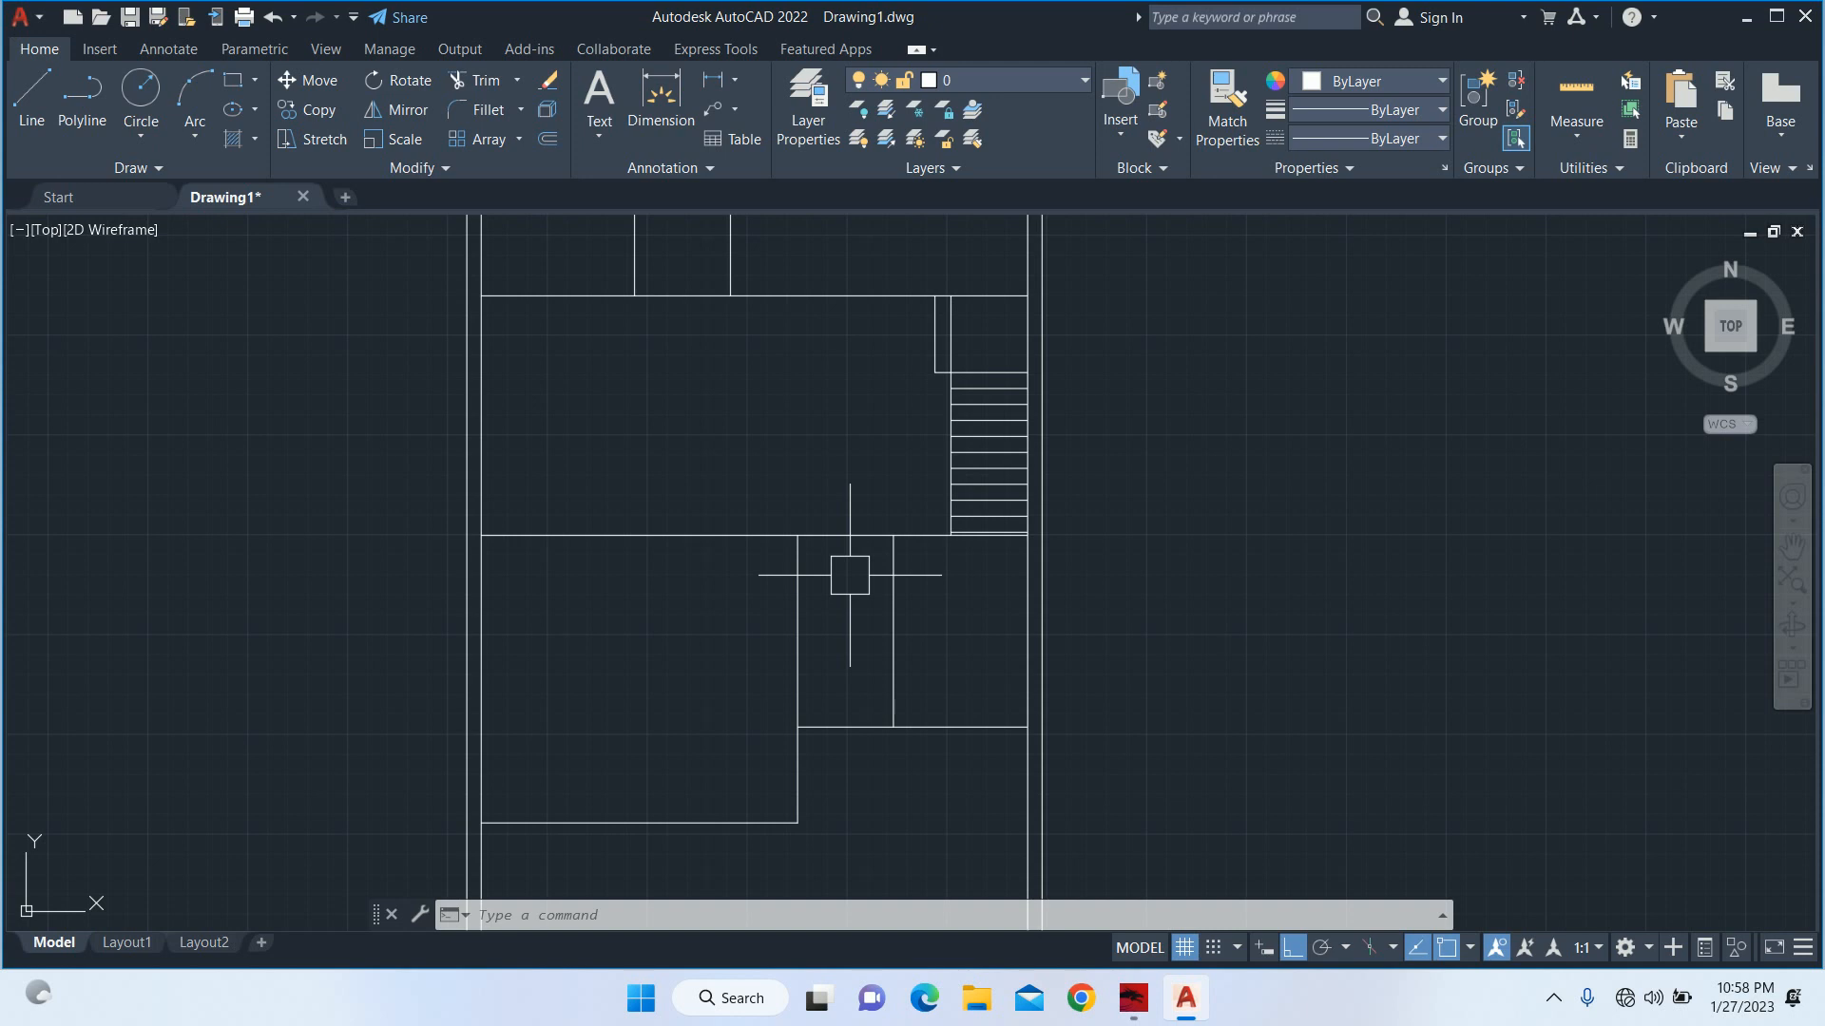
scroll(656, 520, down, 2)
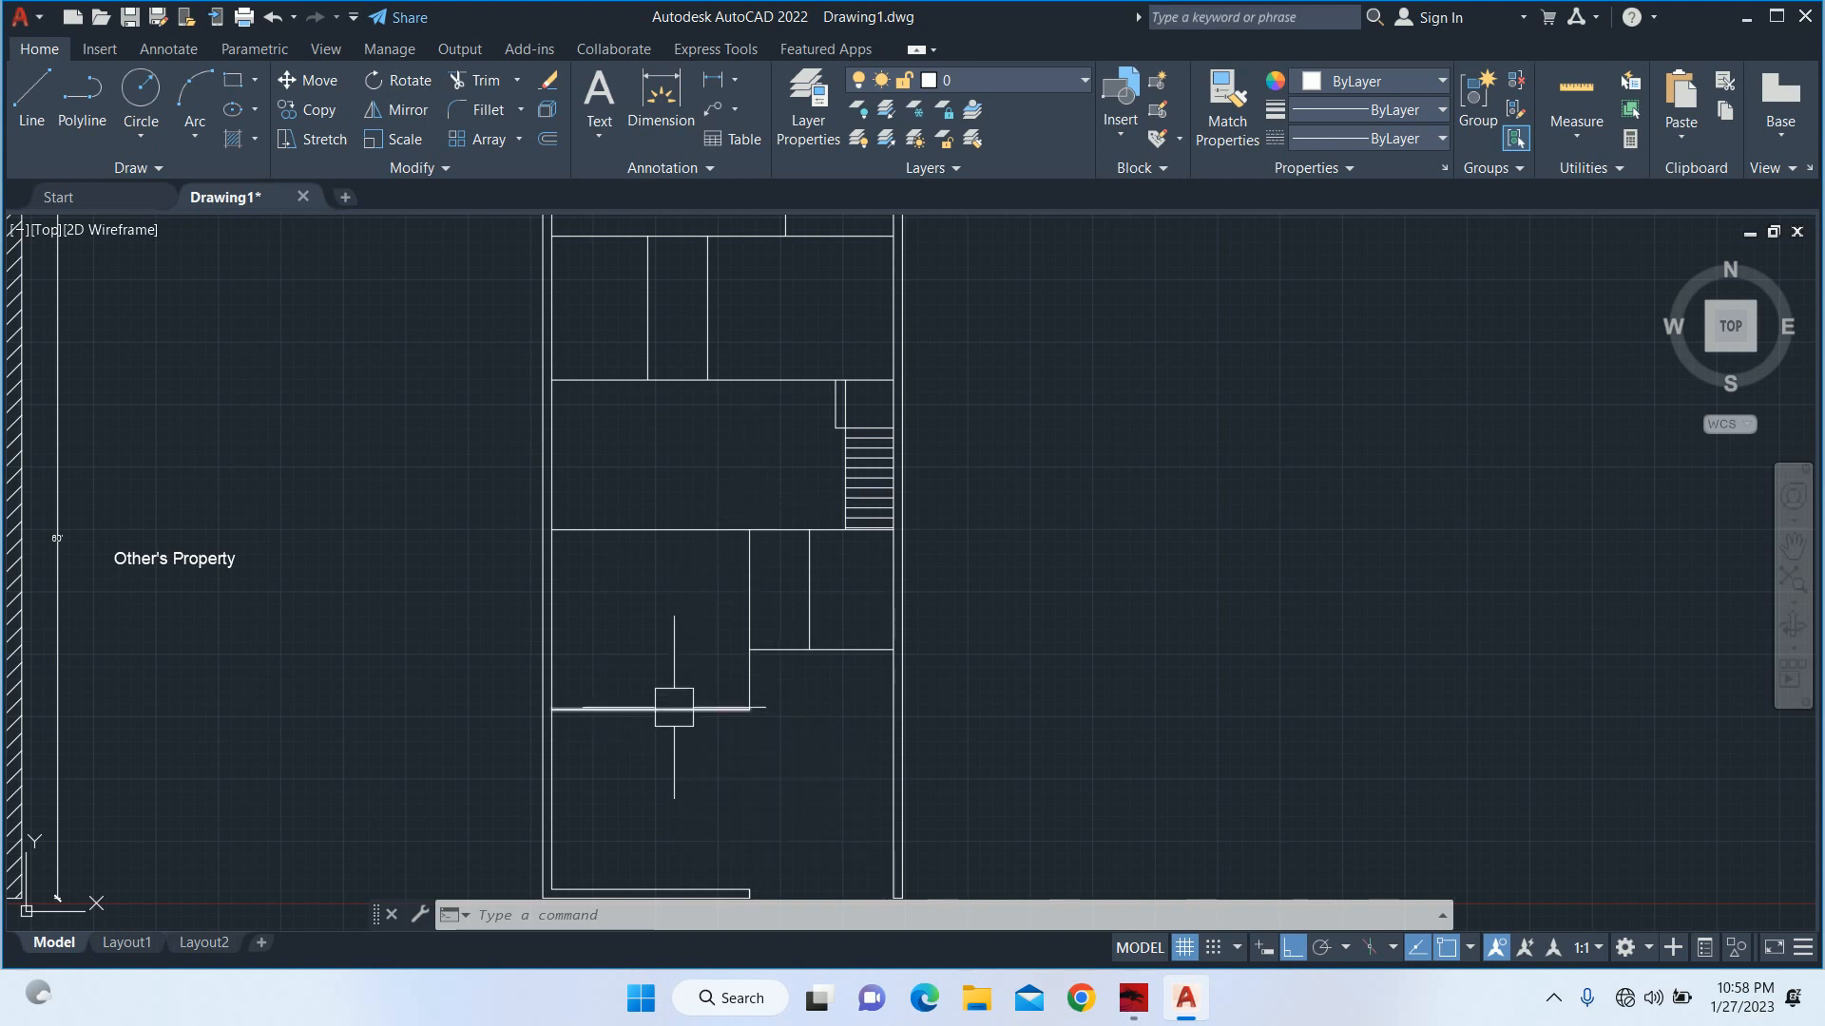
scroll(670, 670, up, 2)
middle_drag(660, 652, 672, 785)
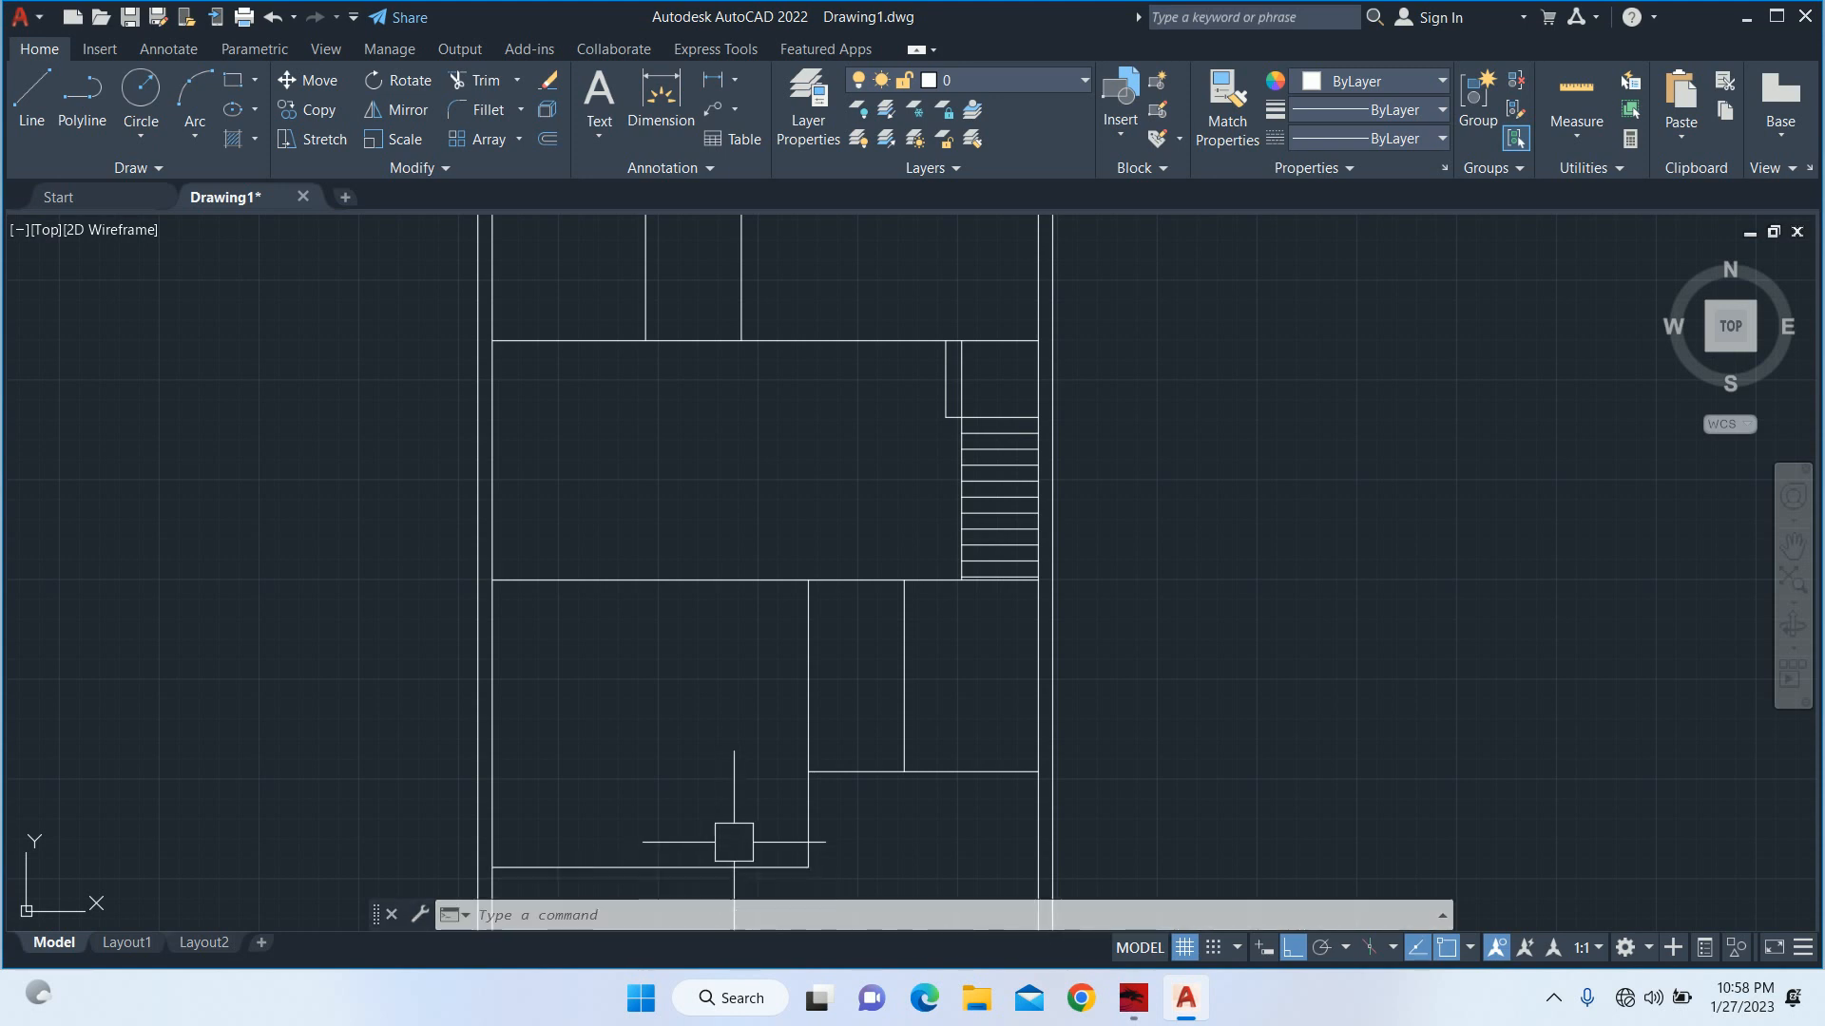
scroll(733, 826, down, 3)
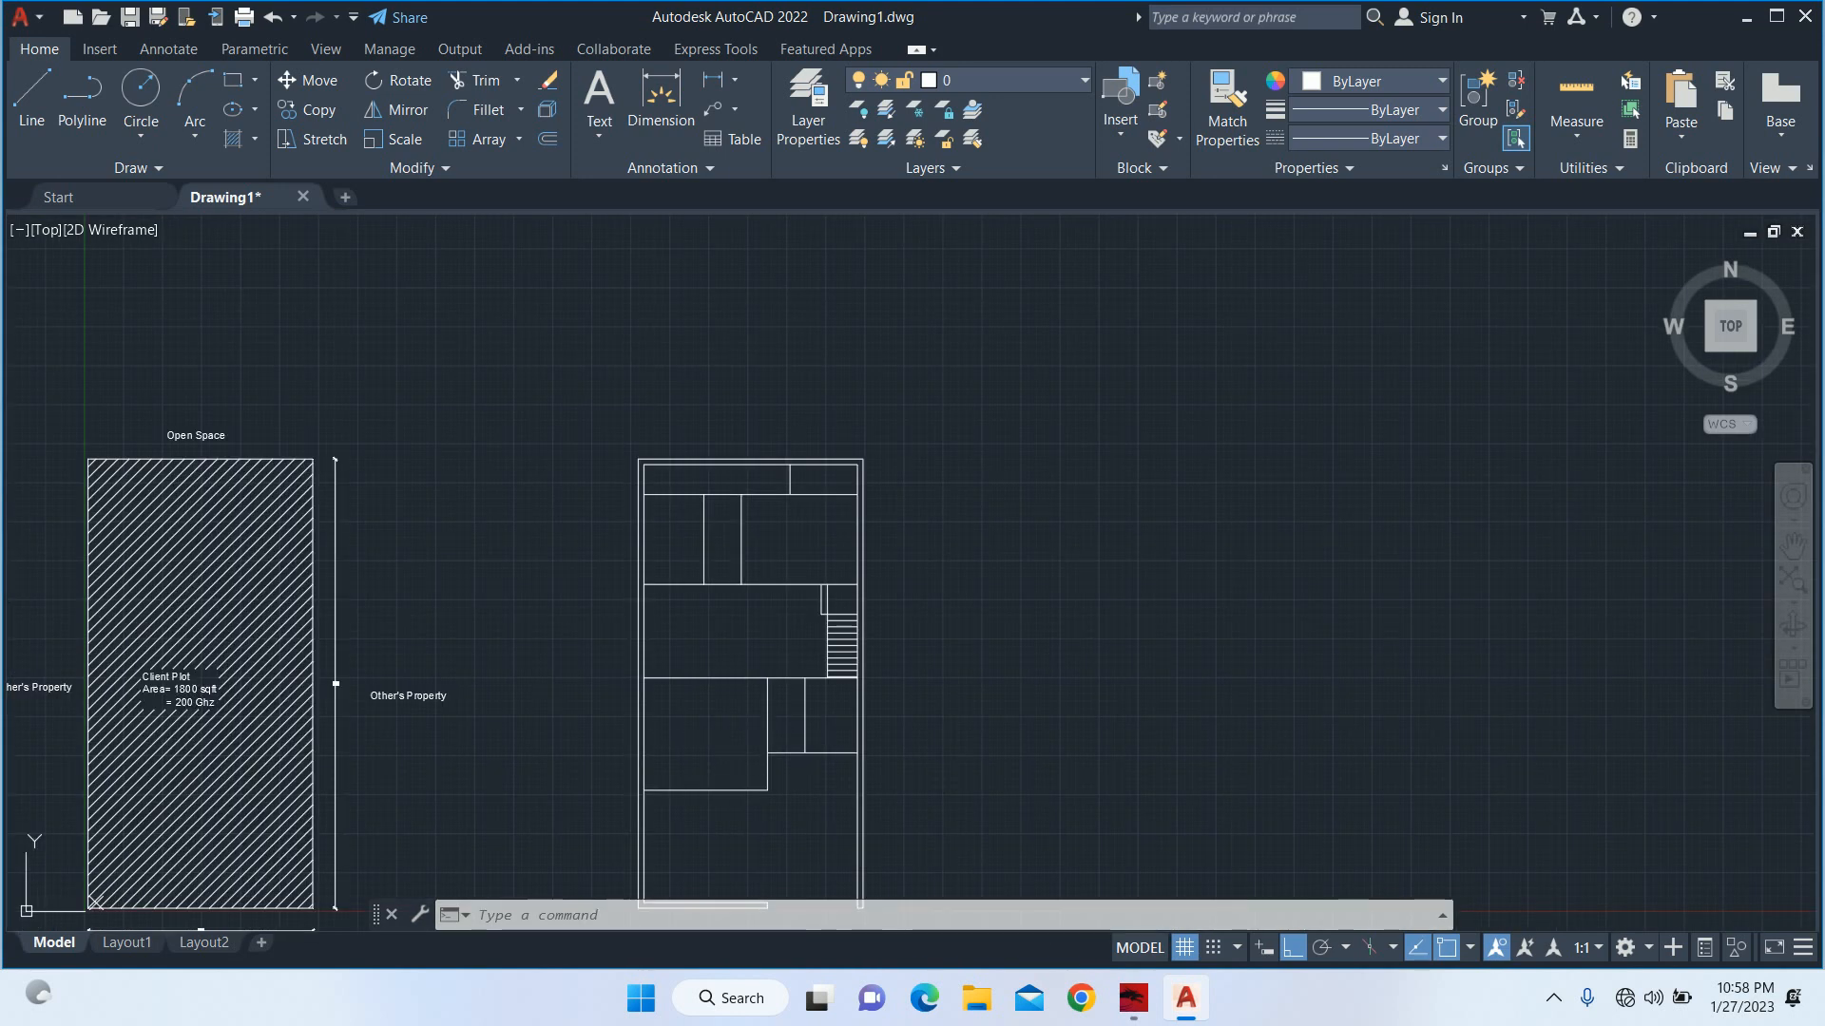
scroll(637, 690, down, 1)
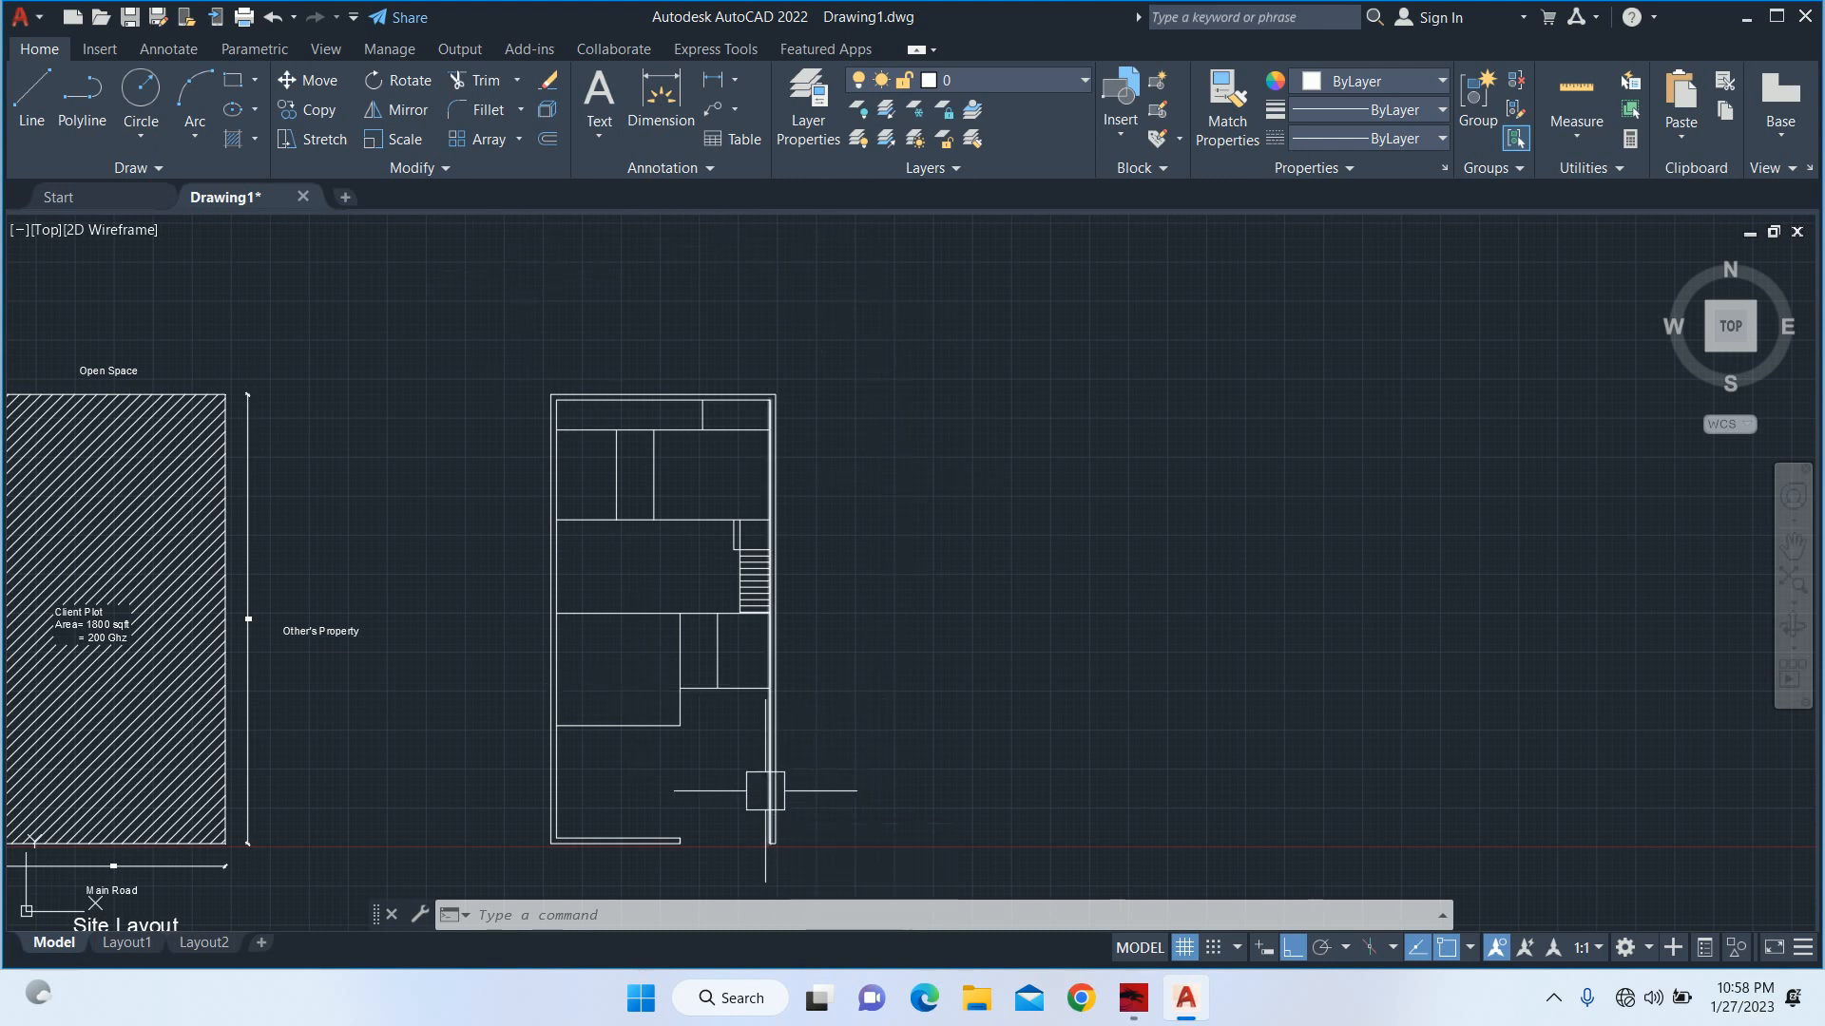
scroll(710, 622, up, 2)
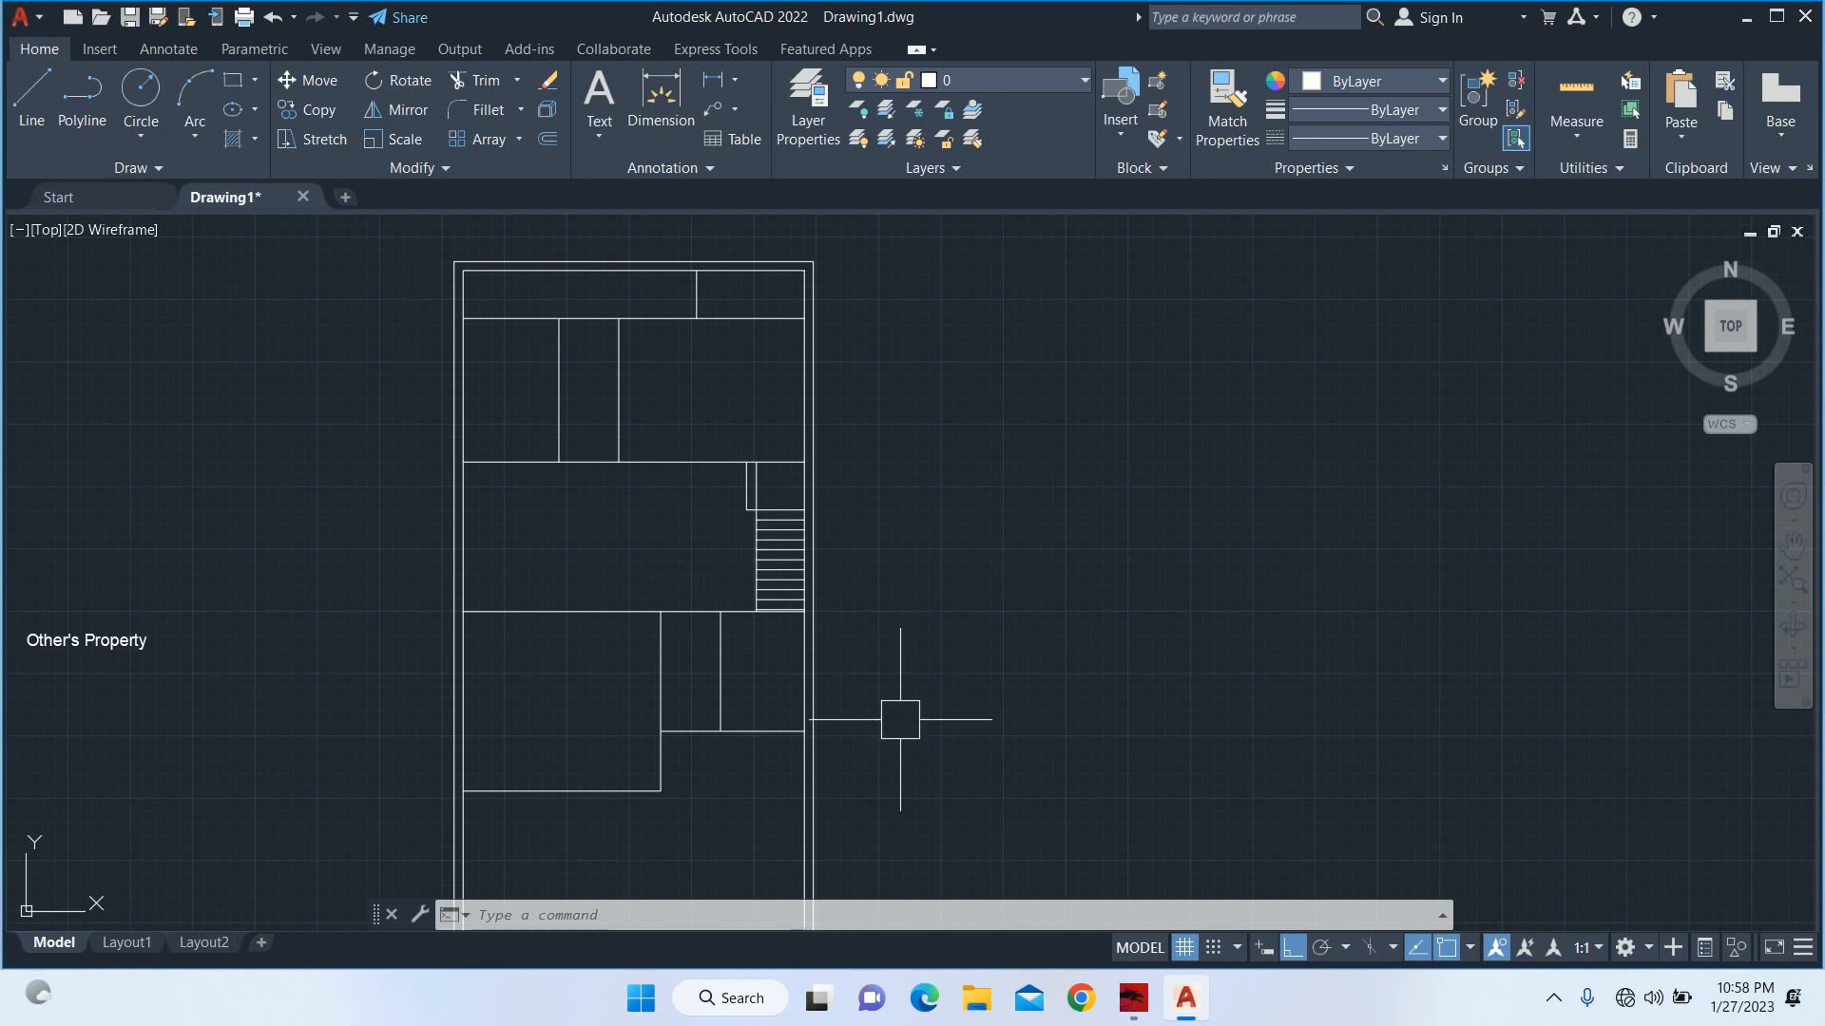
scroll(848, 618, up, 3)
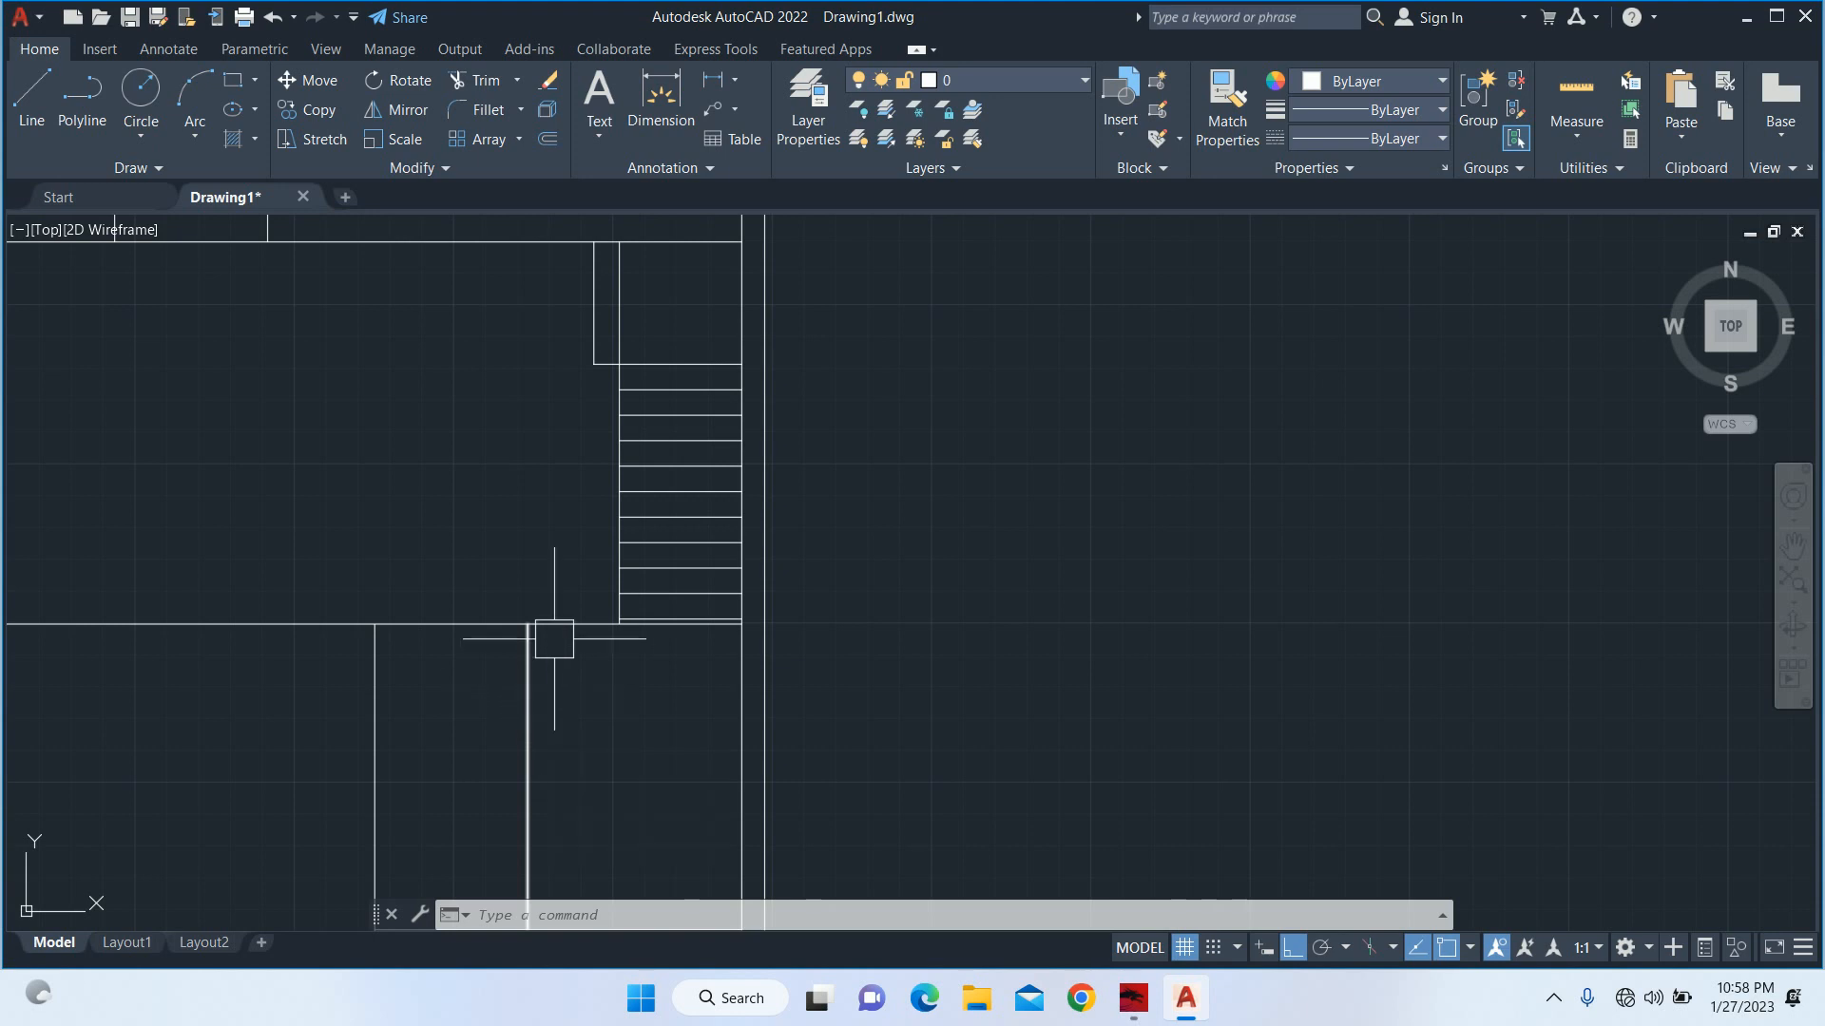
scroll(550, 640, down, 5)
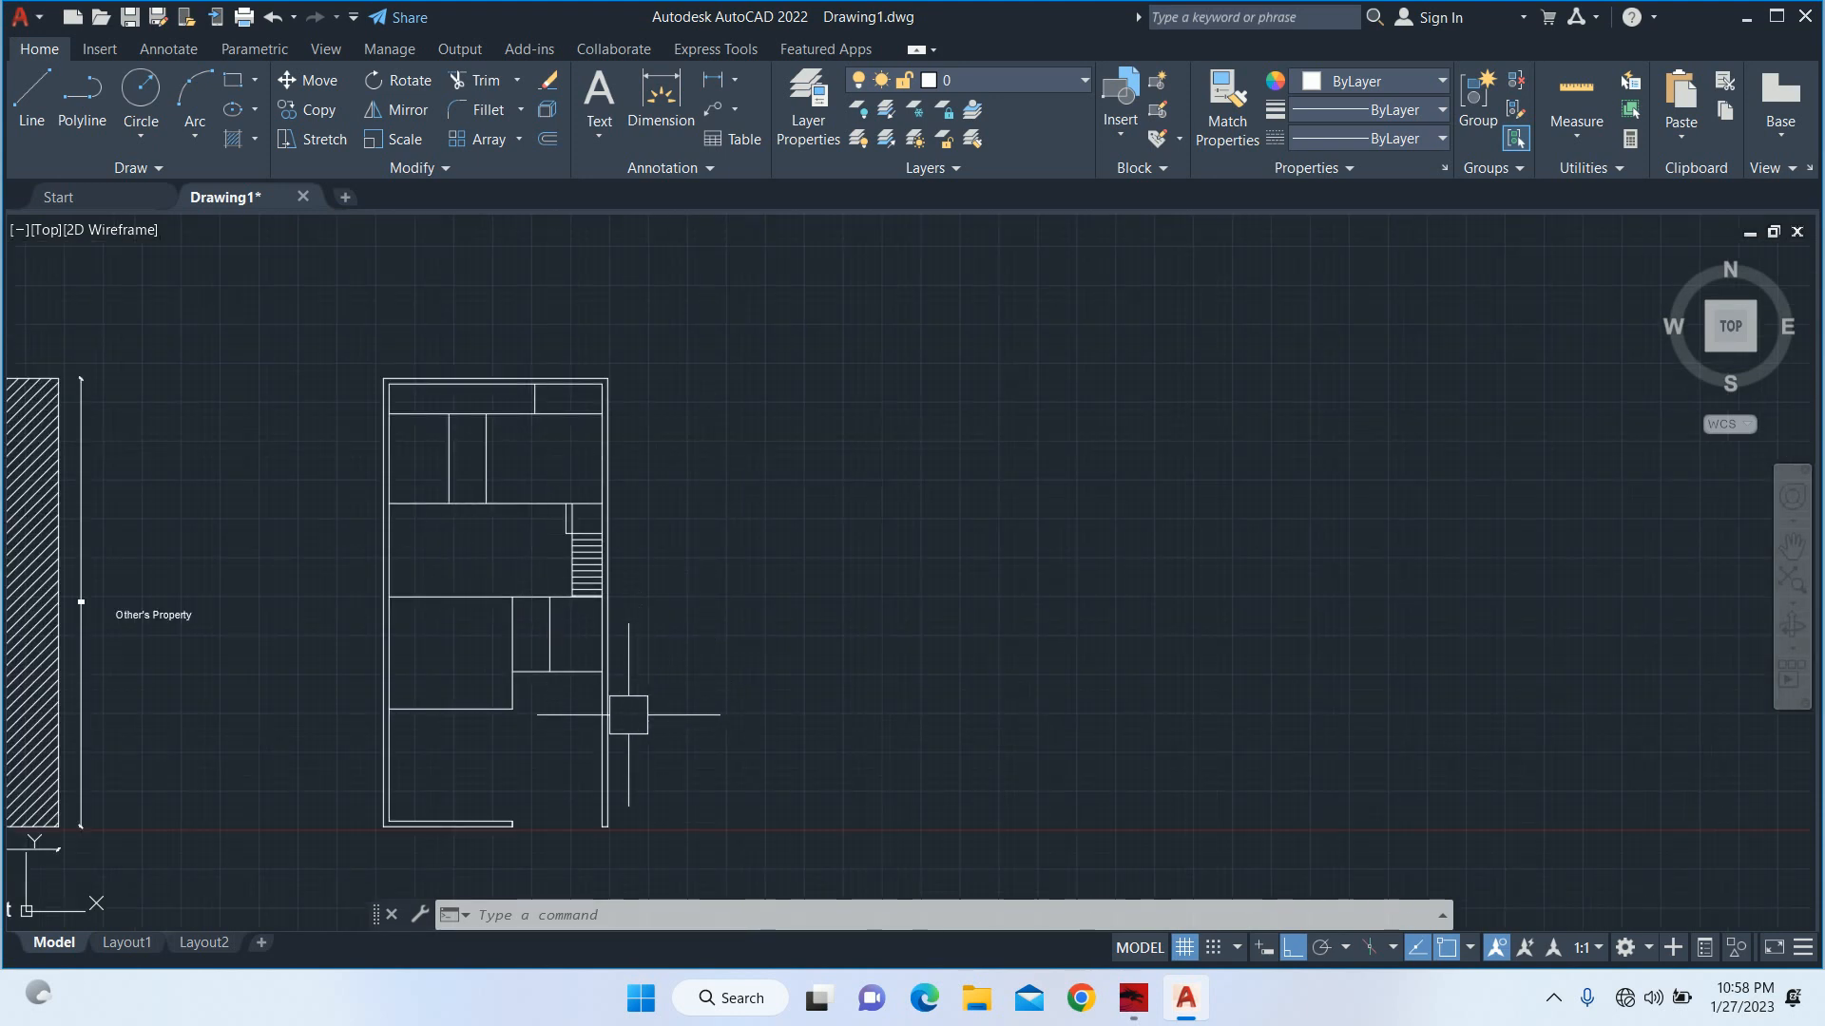
Measure the depth from the front wall's inner line to the lower line of the small front rooms with a linear dimension.
text(li)
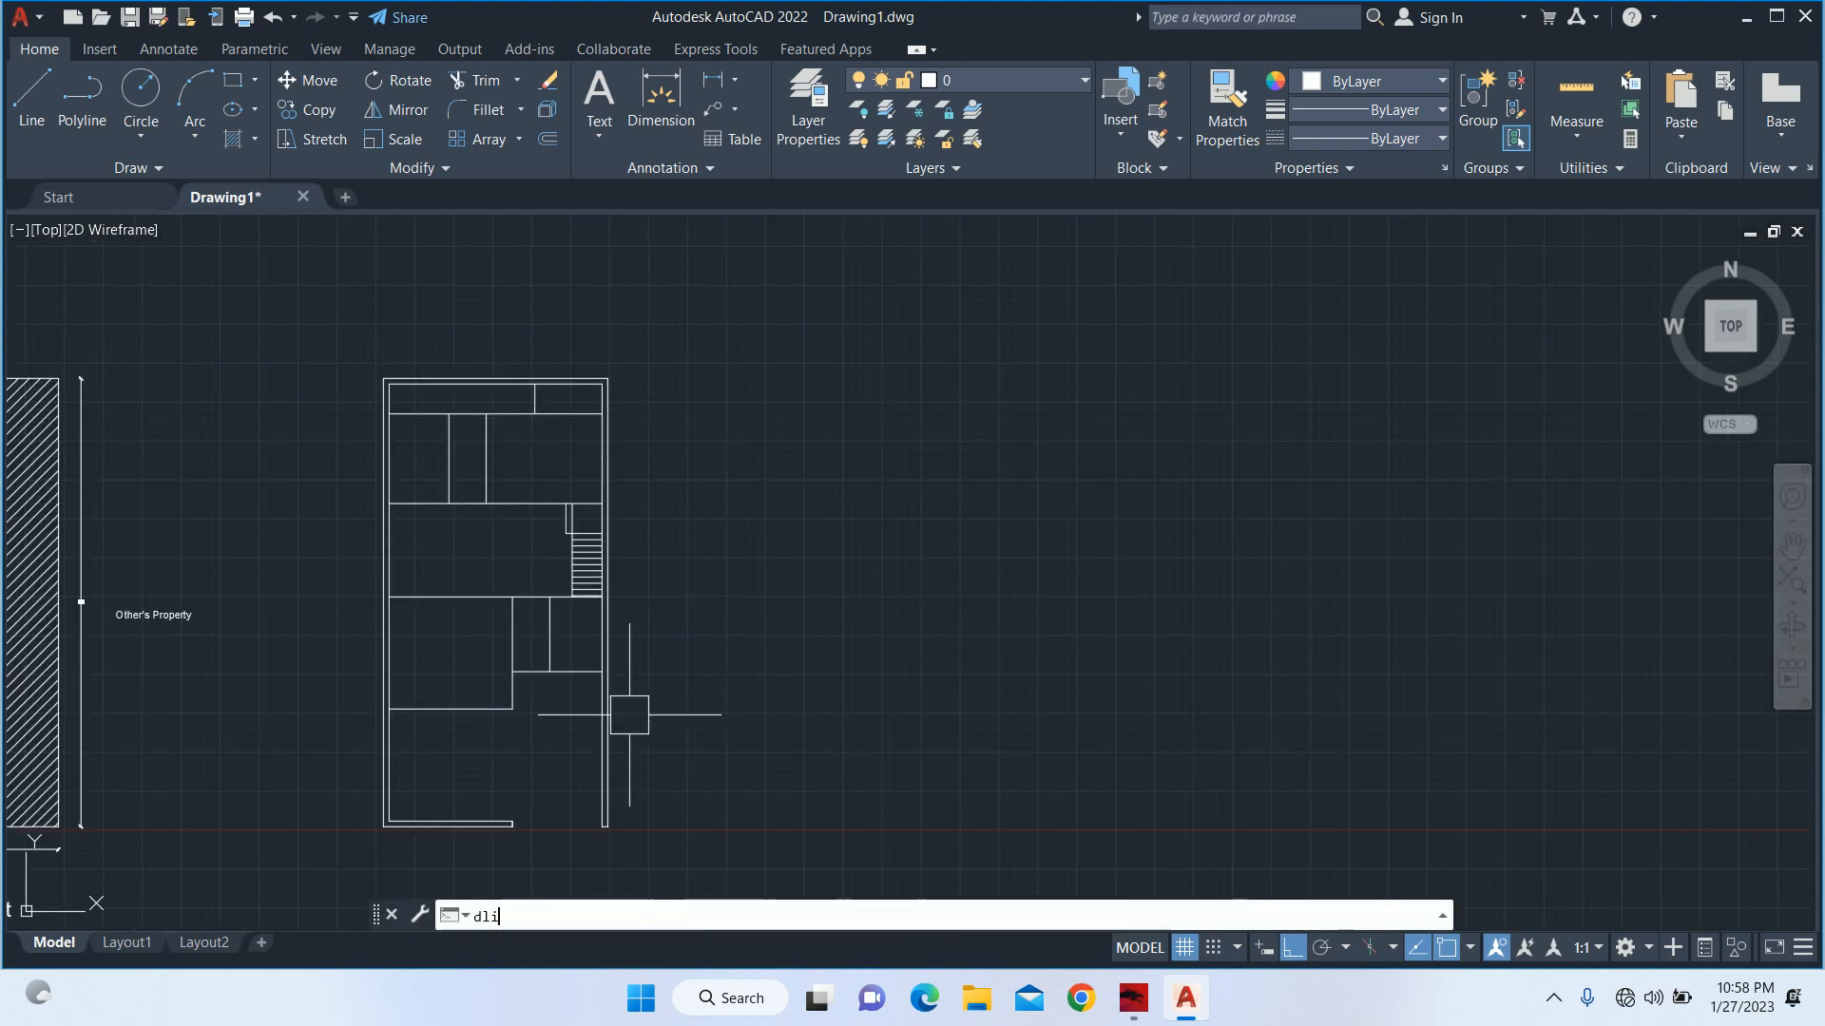
key(Return)
scroll(576, 739, up, 2)
click(477, 865)
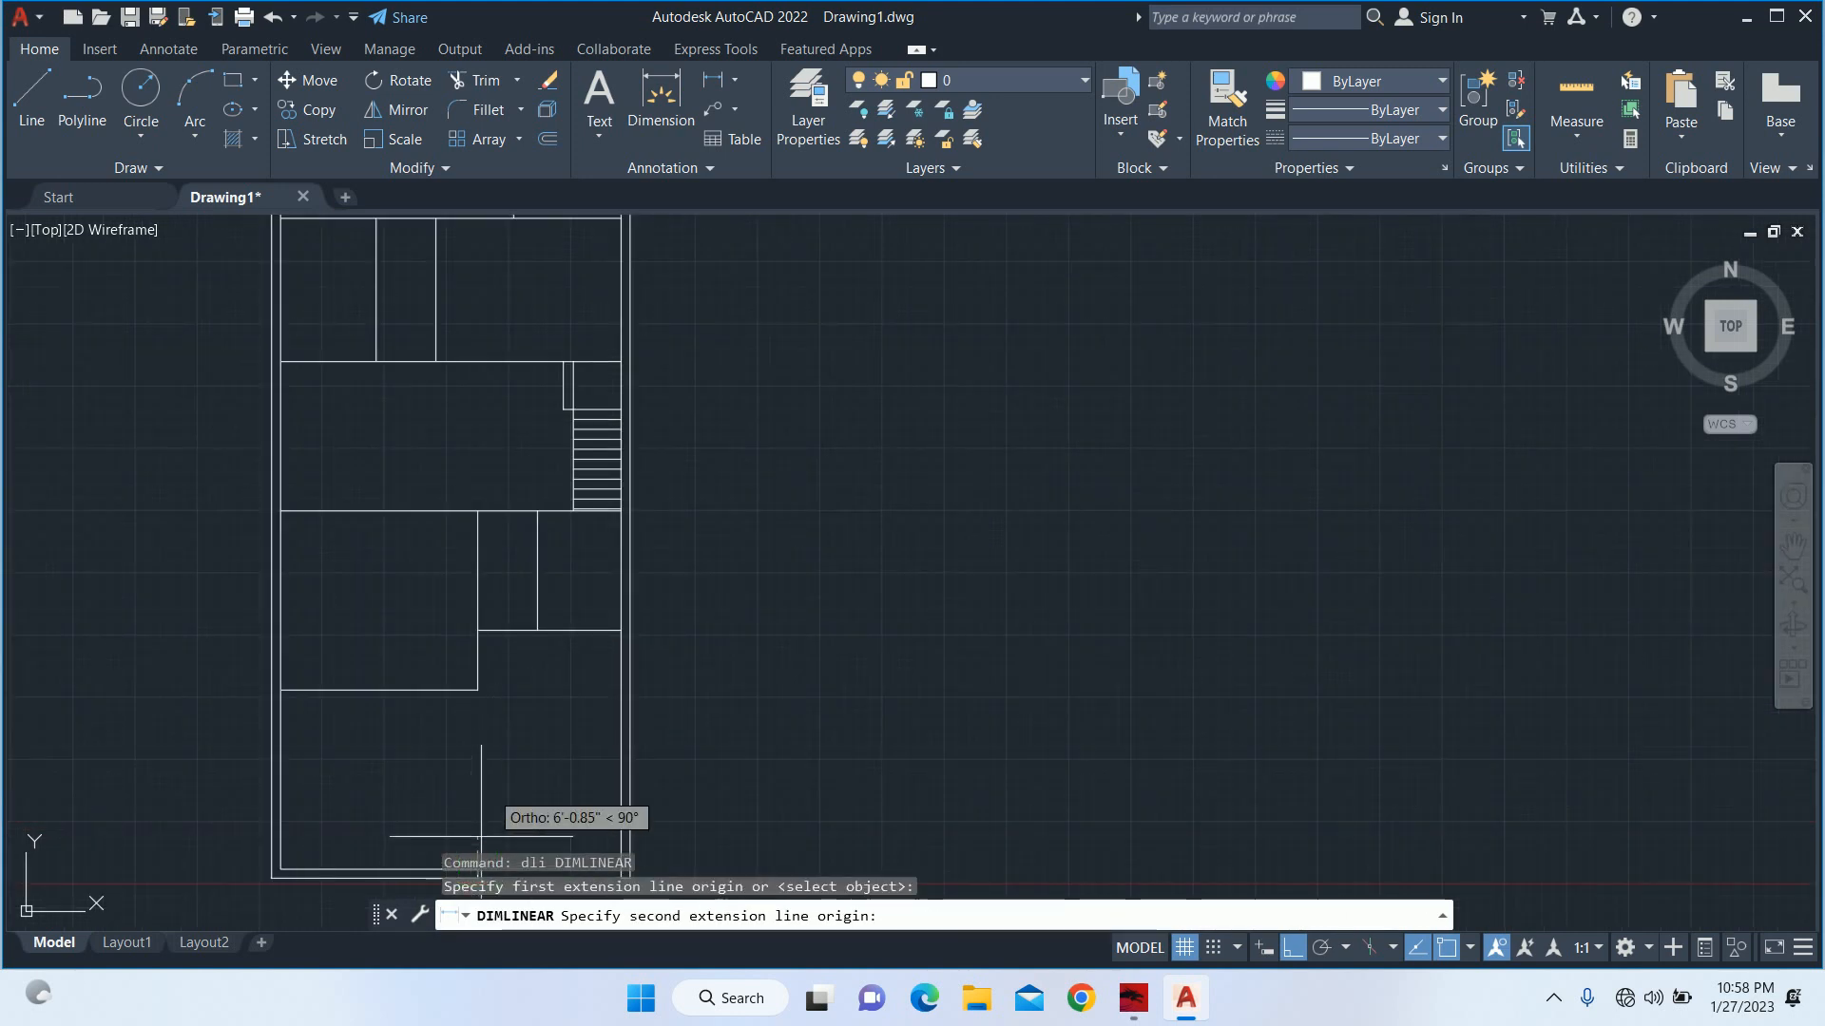
click(477, 630)
scroll(613, 675, up, 2)
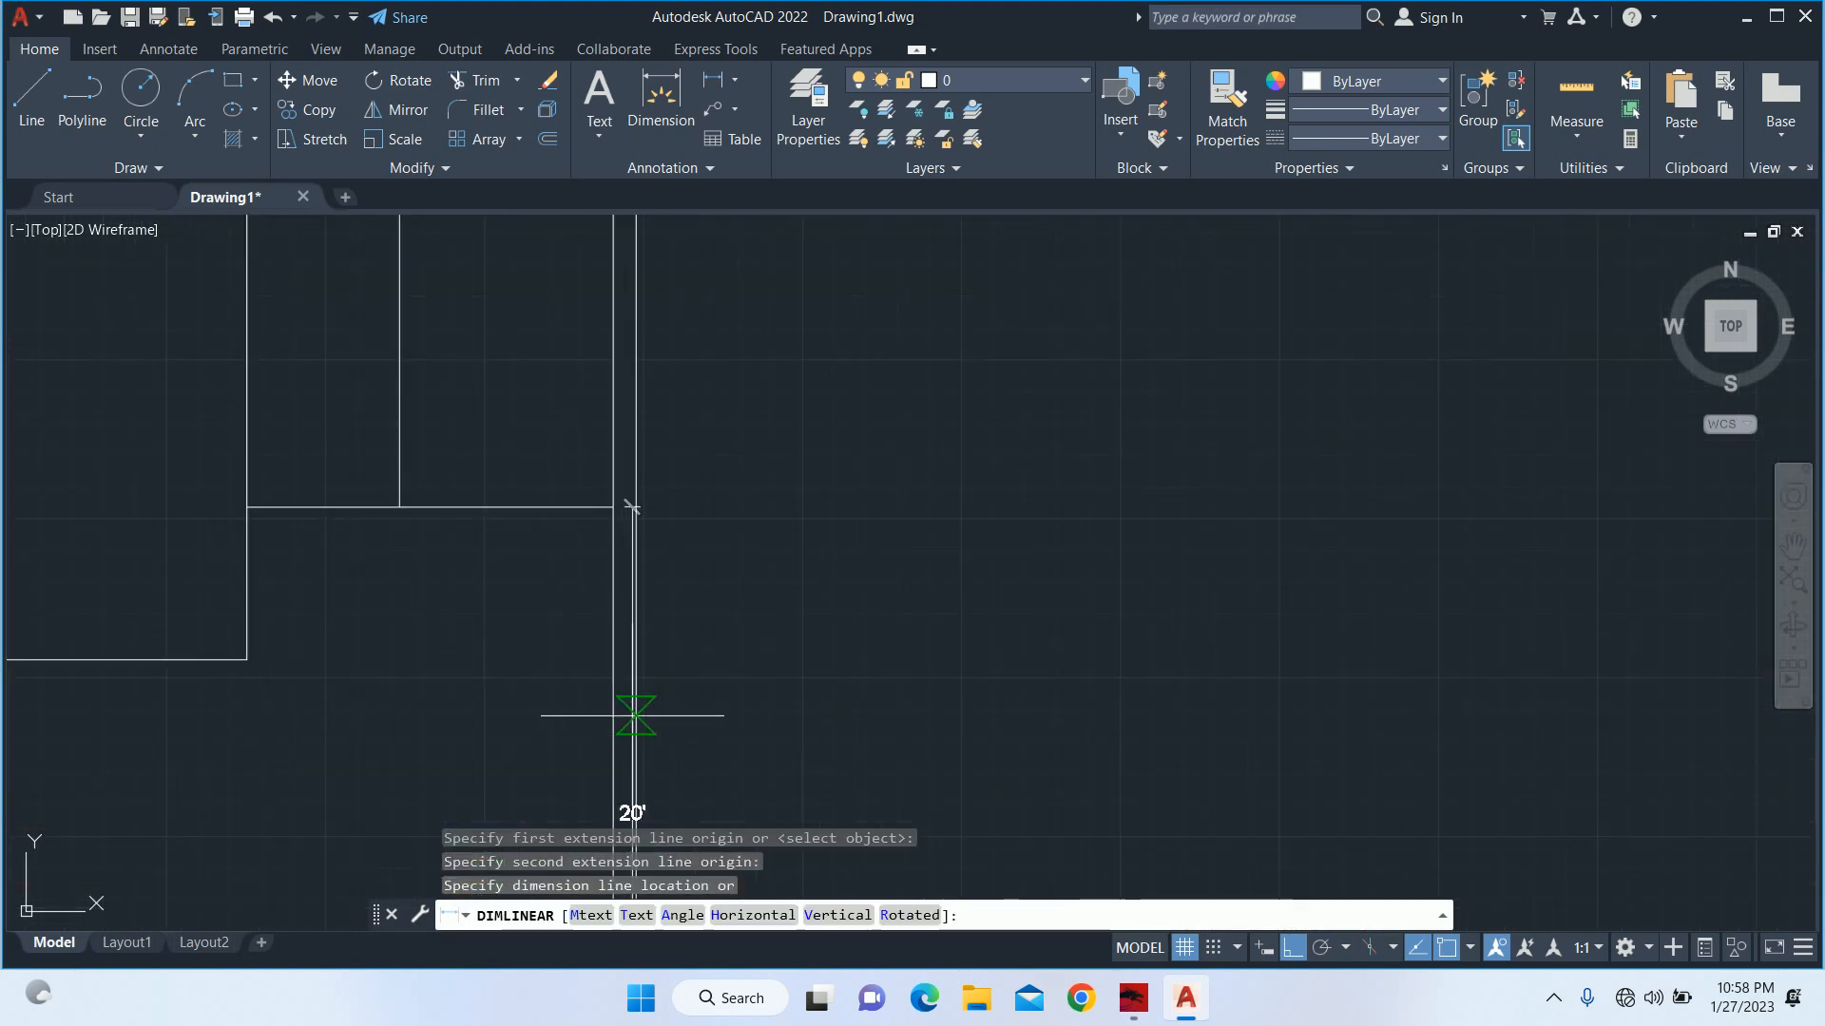
key(Escape)
key(Escape)
key(Escape)
Try to stretch the lower lines of the front rooms 3' downward.
scroll(672, 652, down, 2)
middle_drag(678, 571, 728, 555)
text(s)
key(Return)
click(863, 594)
click(214, 494)
key(Return)
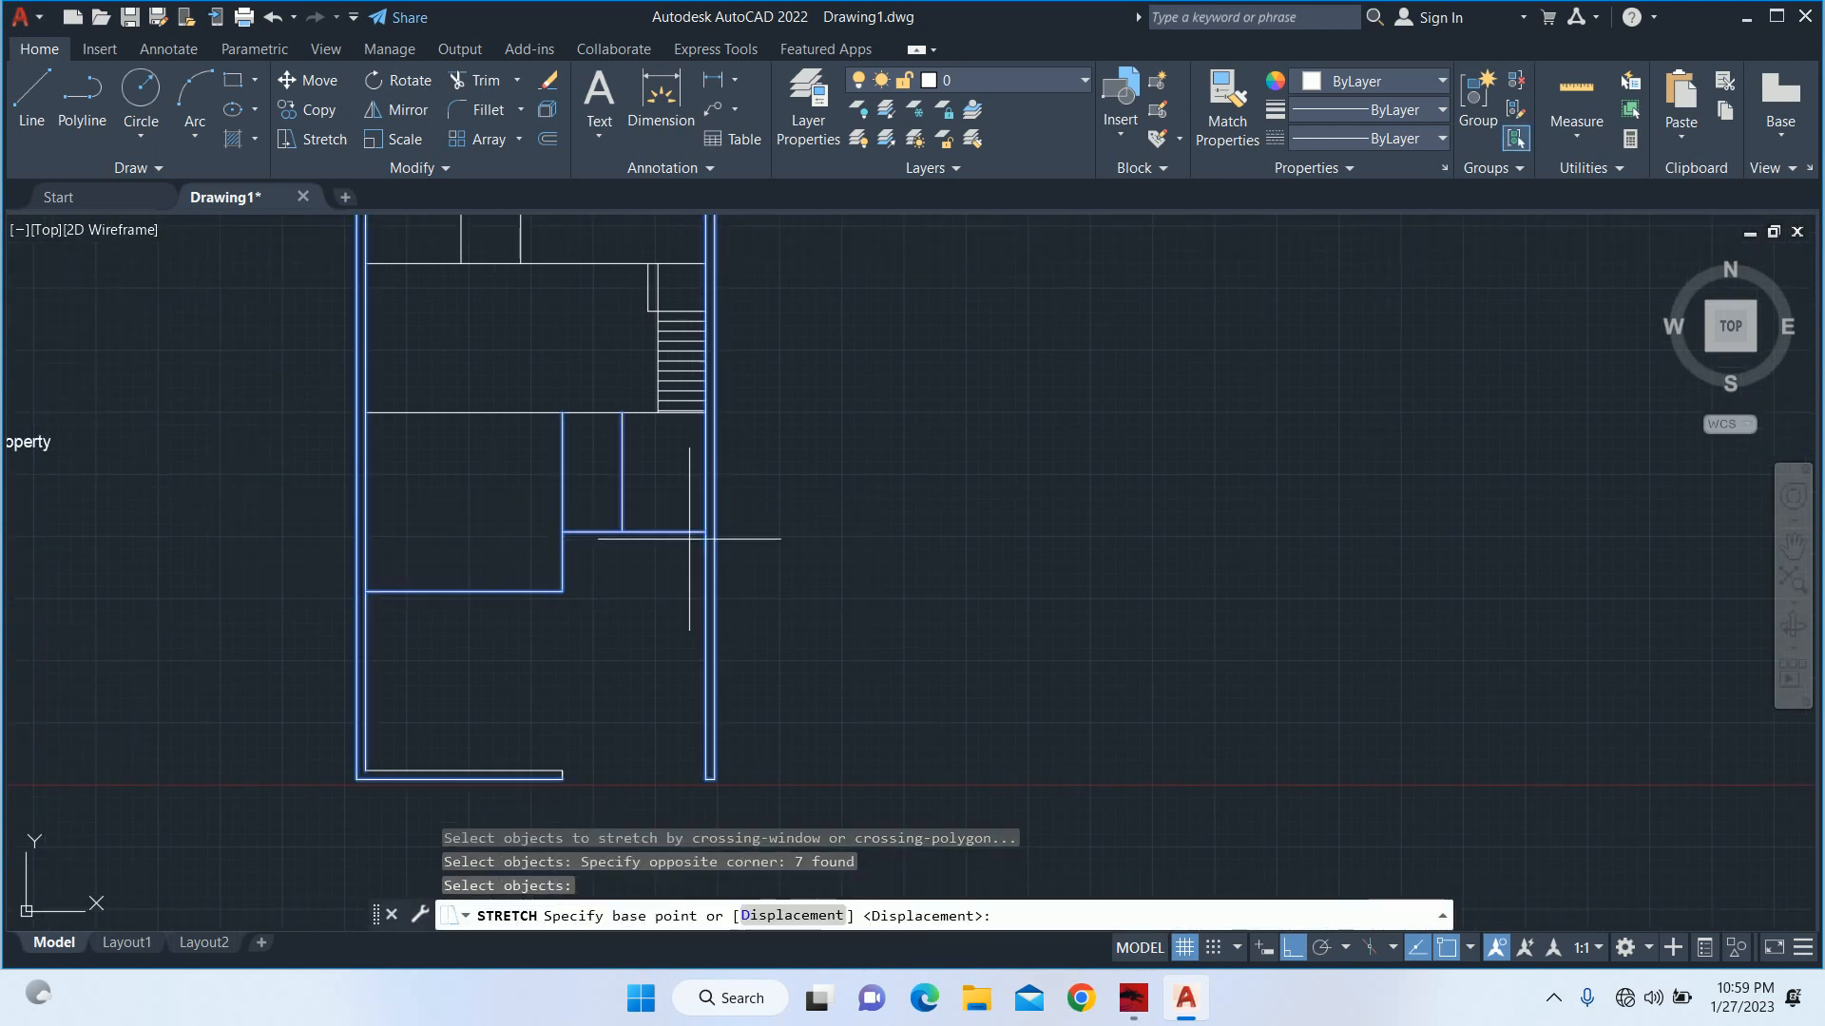
click(839, 518)
text(')
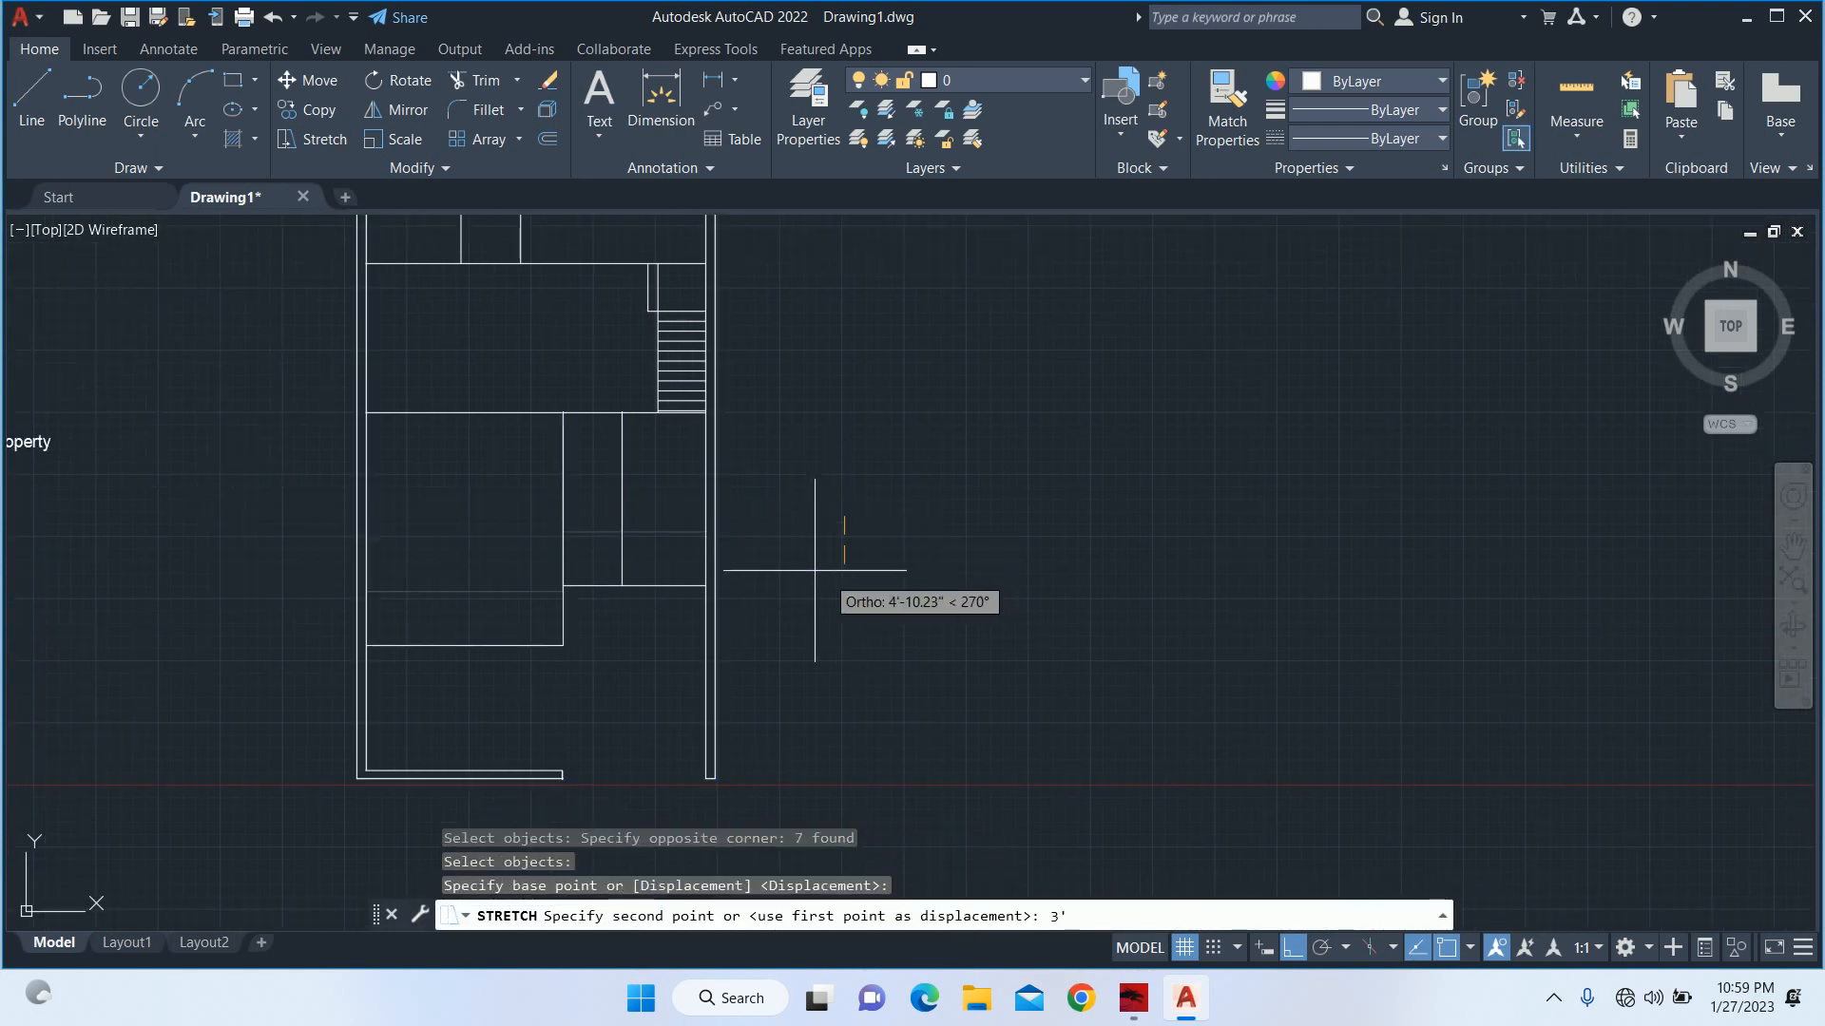
key(Return)
key(Escape)
key(ctrl+z)
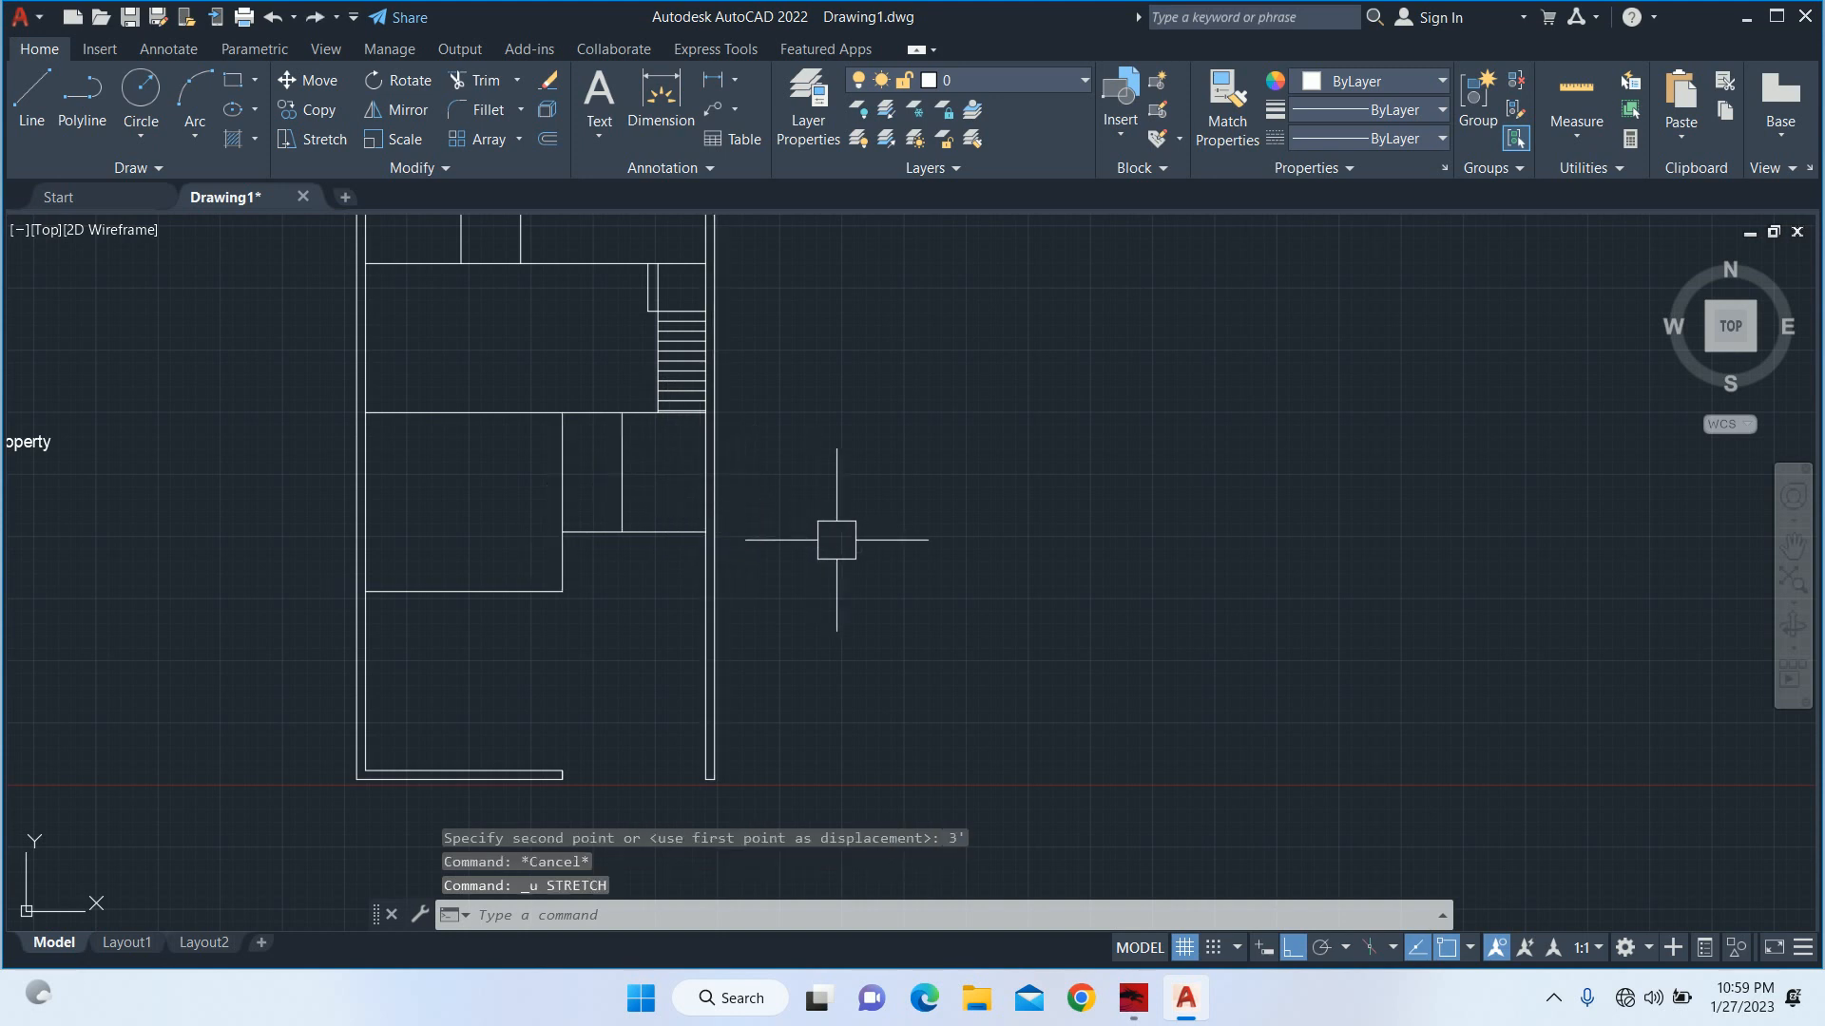
Stretch the lower lines of the large and small front rooms 36" downward toward the front wall.
text(s)
key(Return)
click(917, 633)
click(269, 522)
key(Return)
click(928, 560)
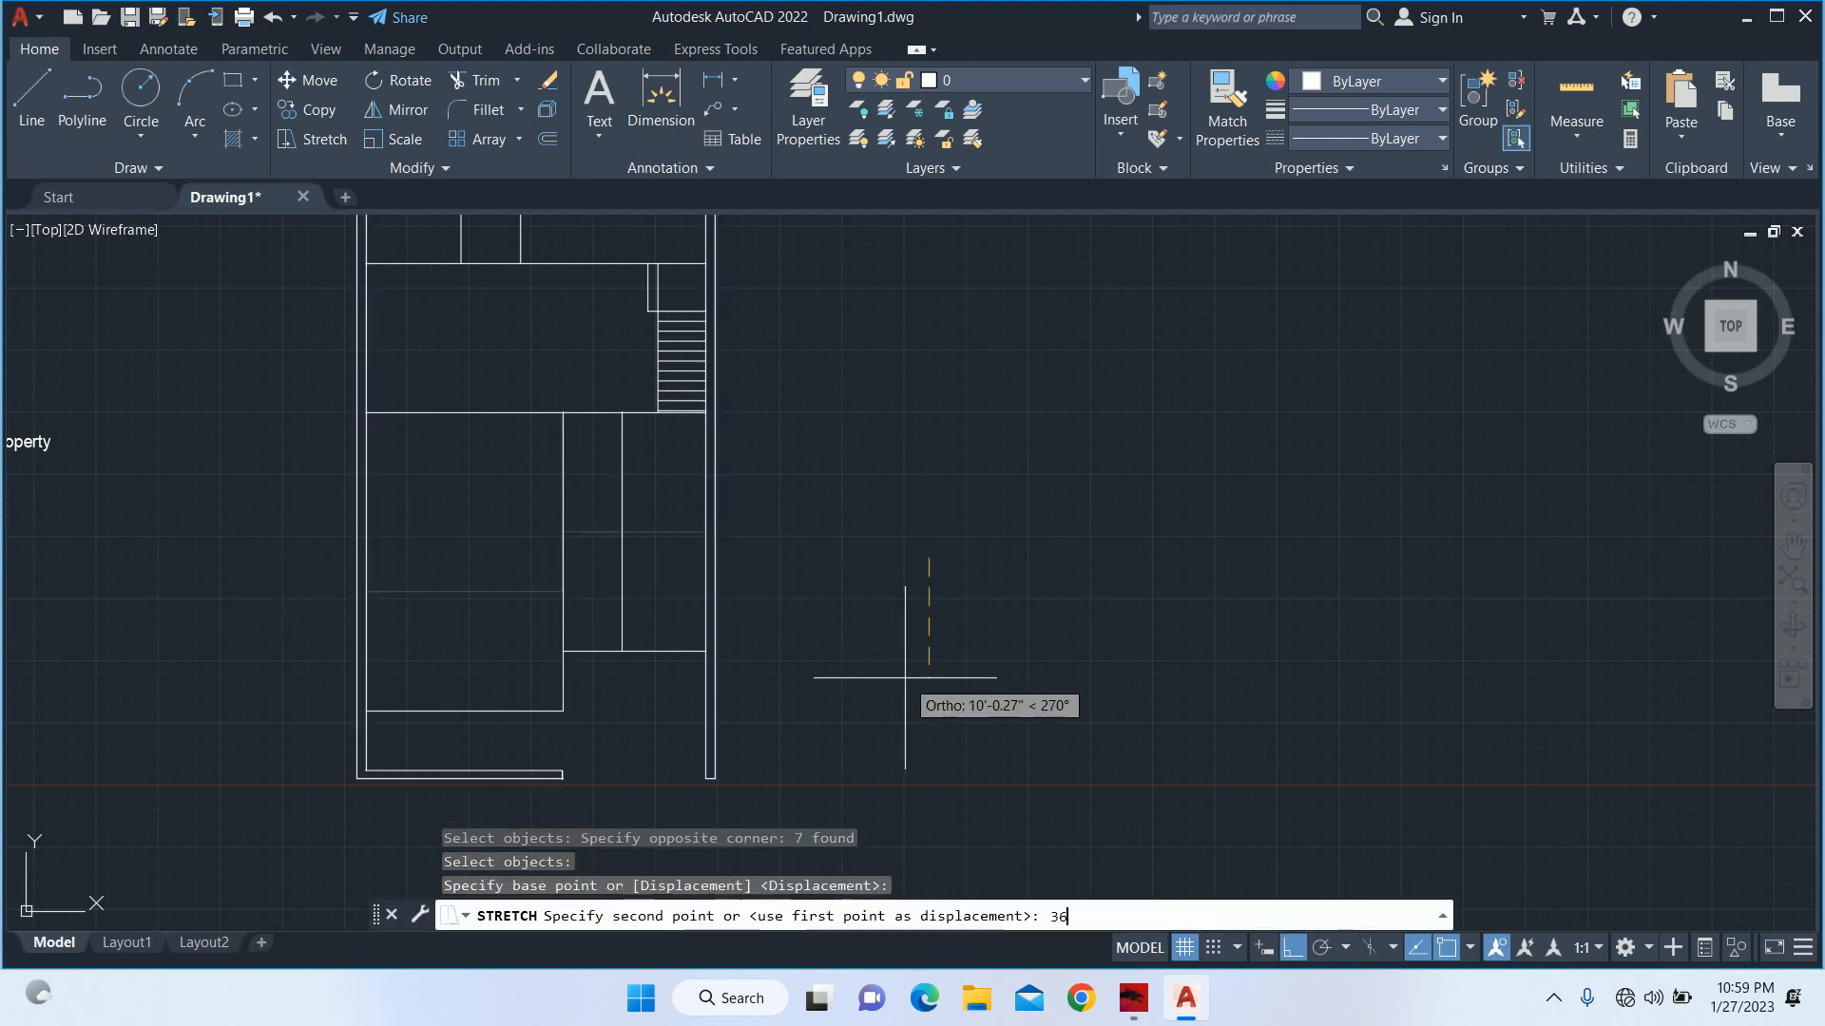
text(36)
key(Return)
key(Escape)
key(Escape)
key(Escape)
Stretch the middle room's lower line 36" downward with its adjoining wall lines, leaving the last stair tread out of the selection.
scroll(541, 407, up, 2)
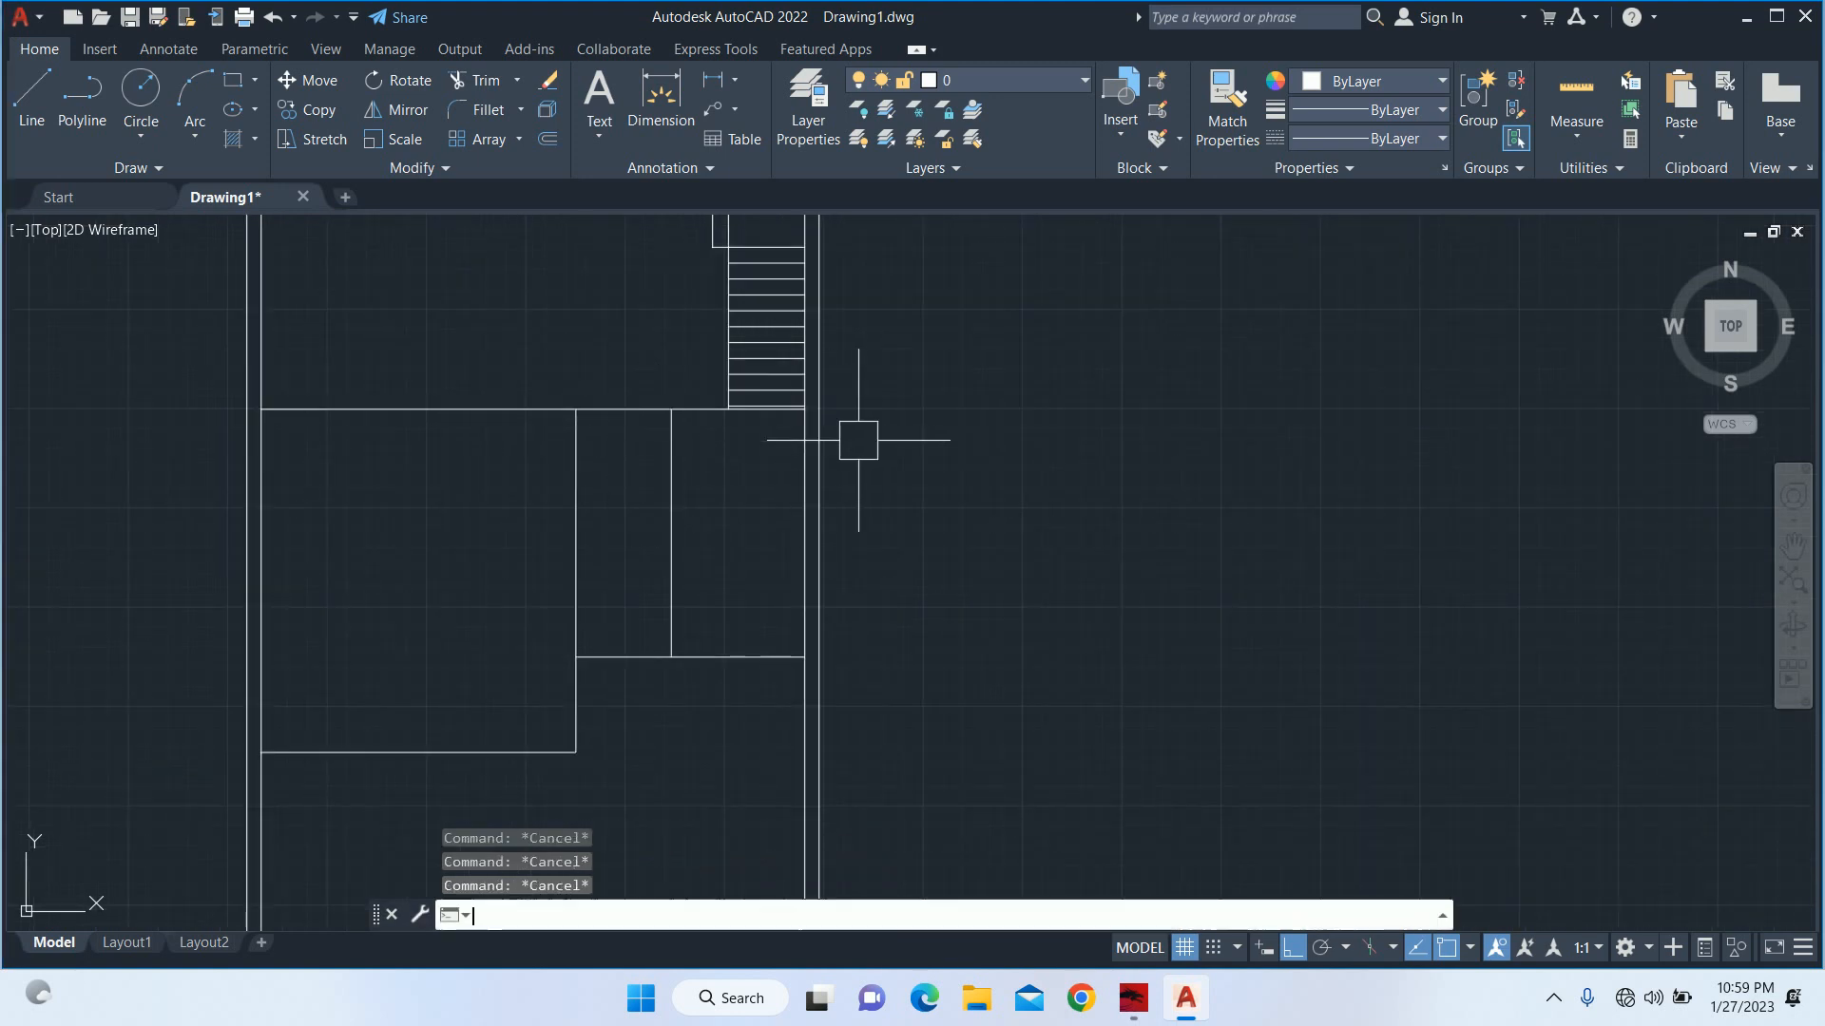
text(s)
key(Return)
click(996, 457)
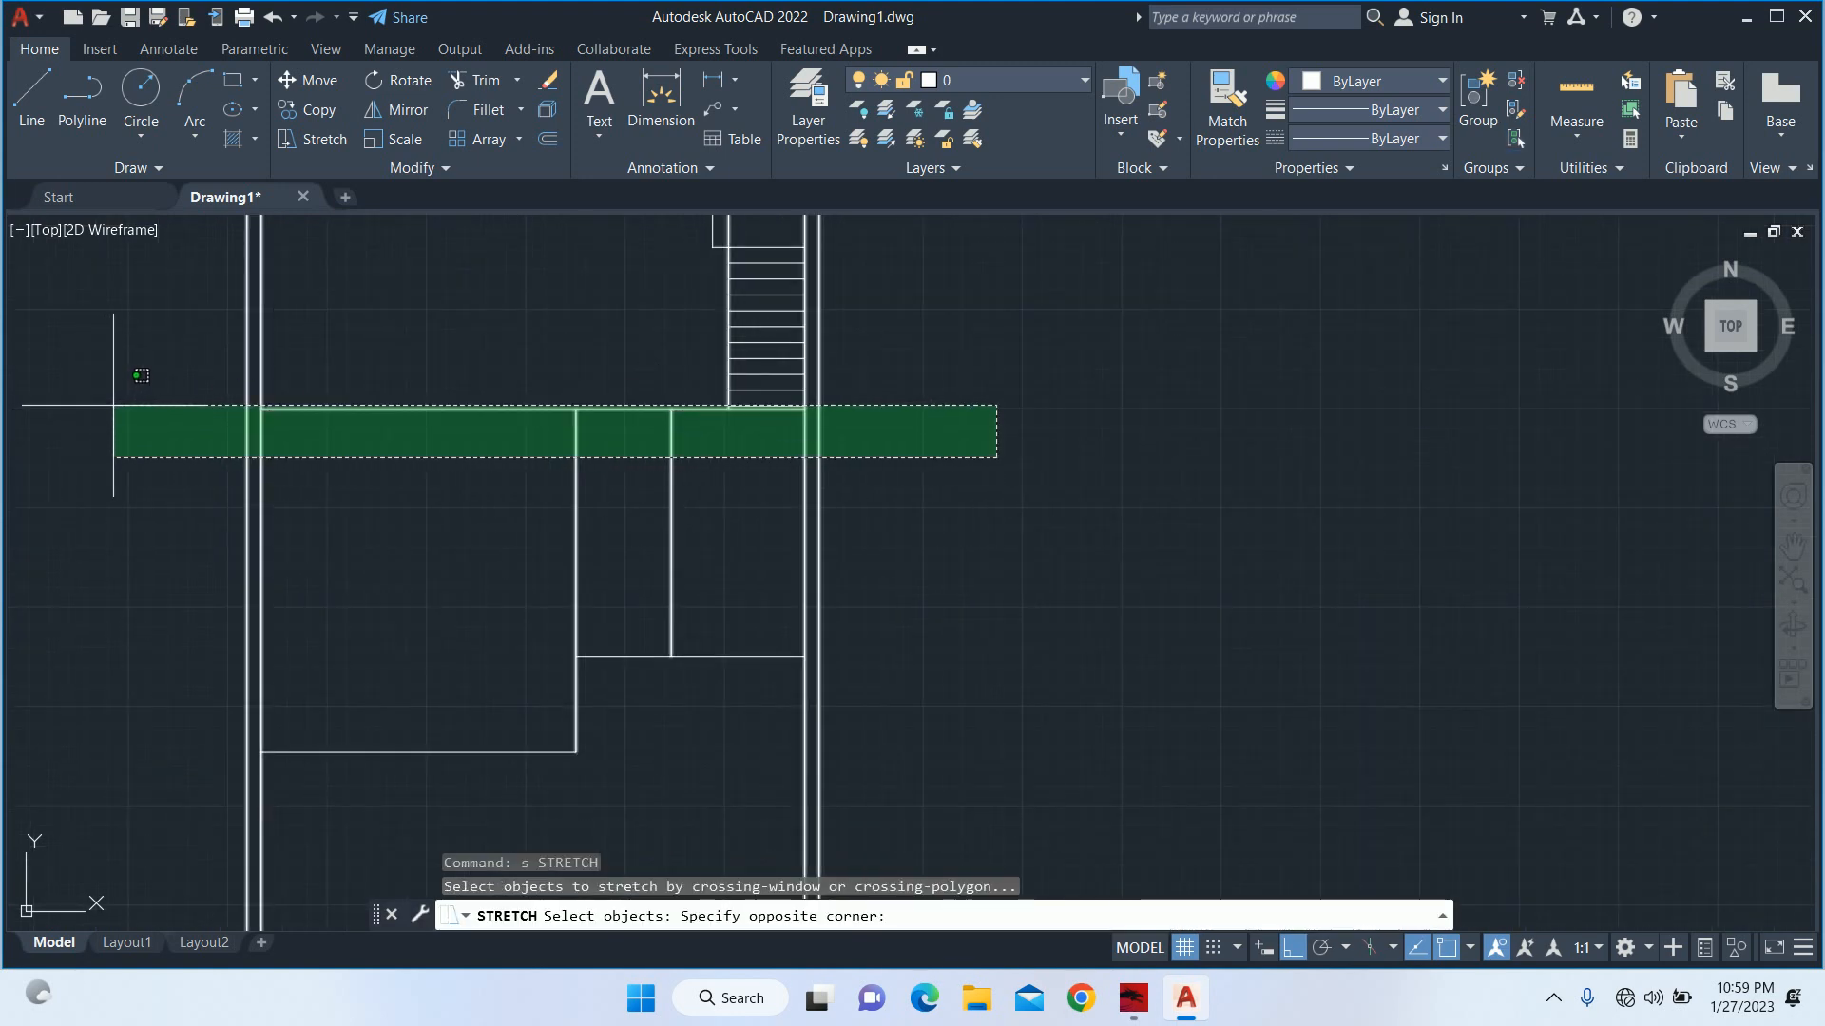
click(113, 405)
scroll(715, 413, up, 5)
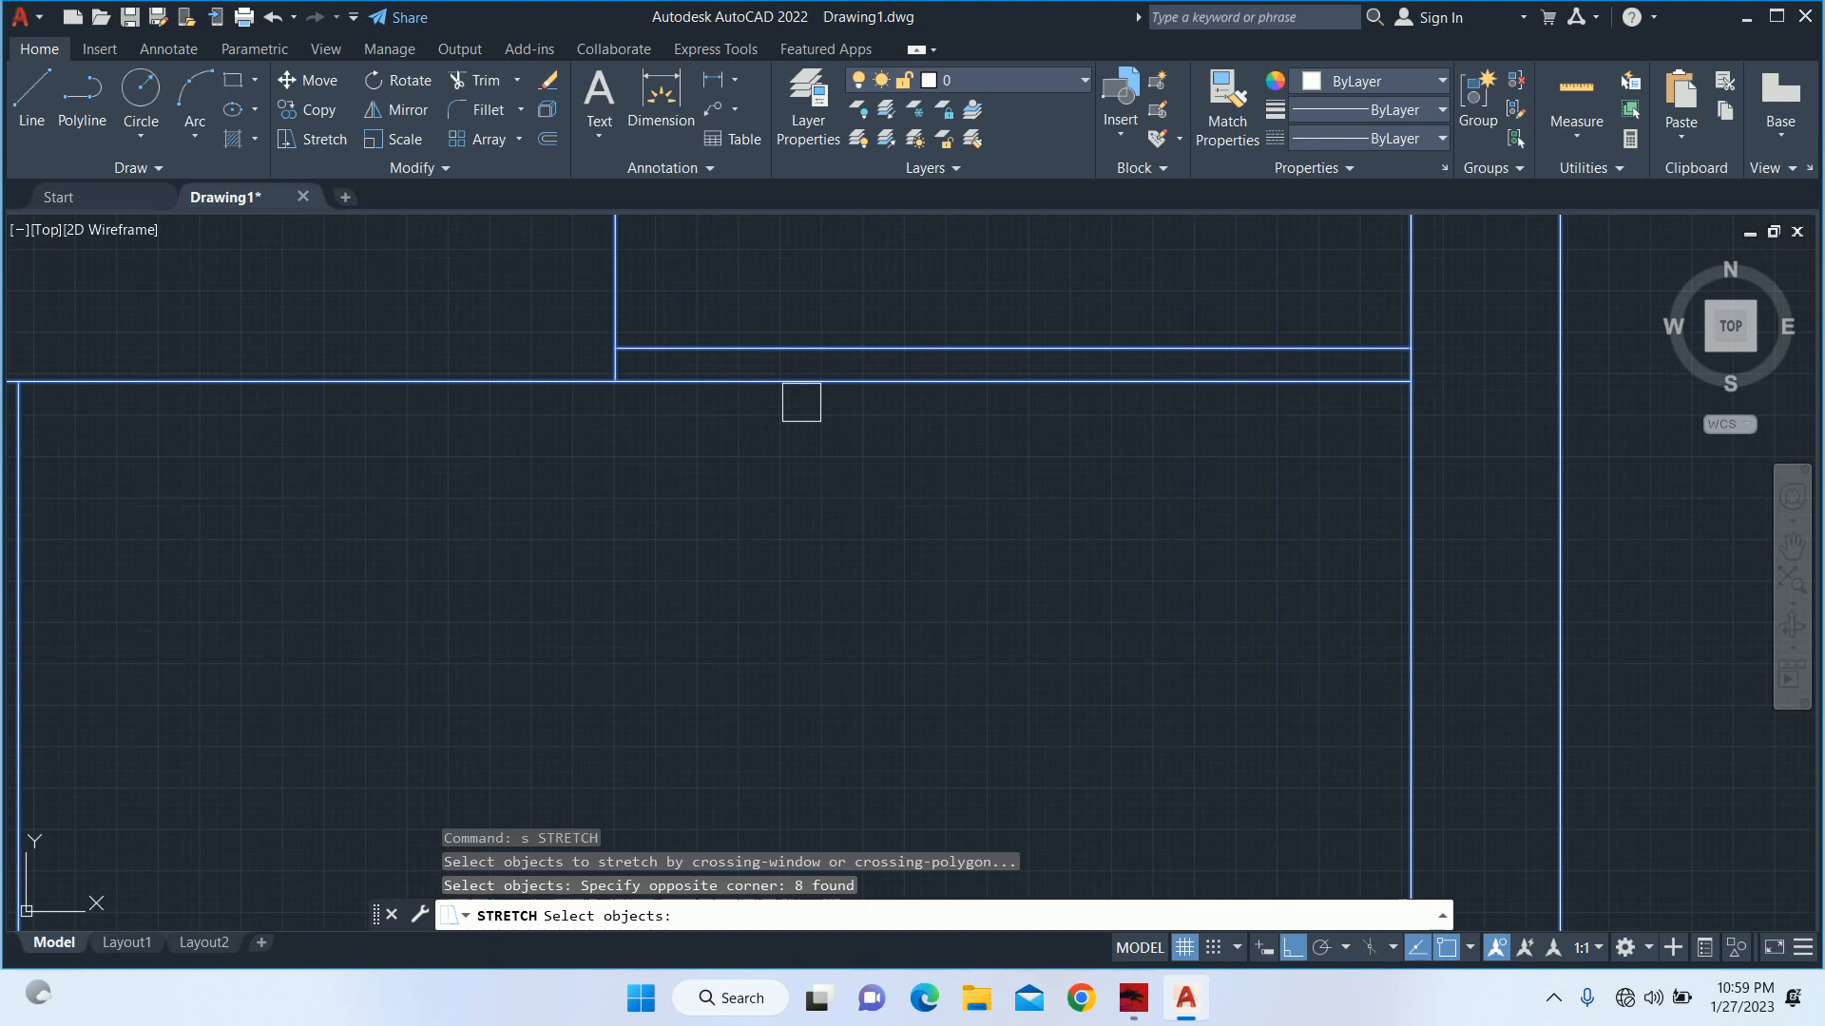
shift+click(795, 349)
key(Return)
click(794, 458)
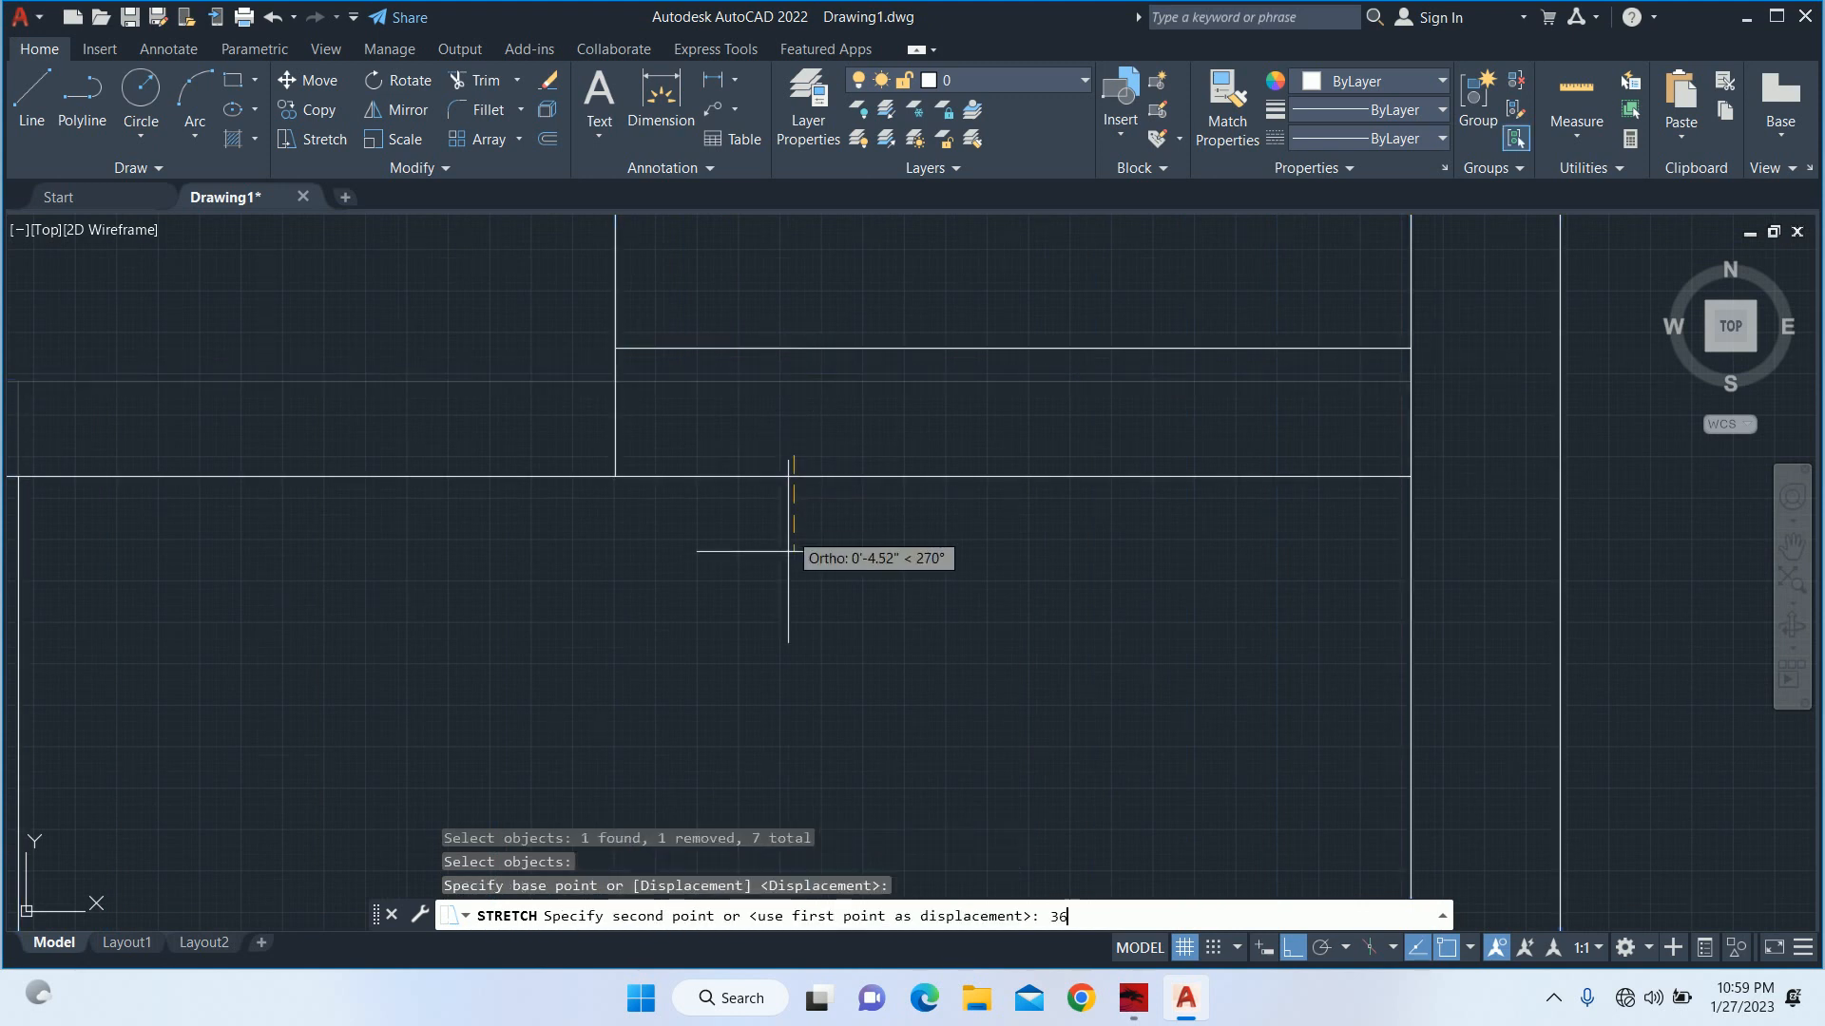
text(36)
key(Escape)
key(Escape)
scroll(802, 533, down, 8)
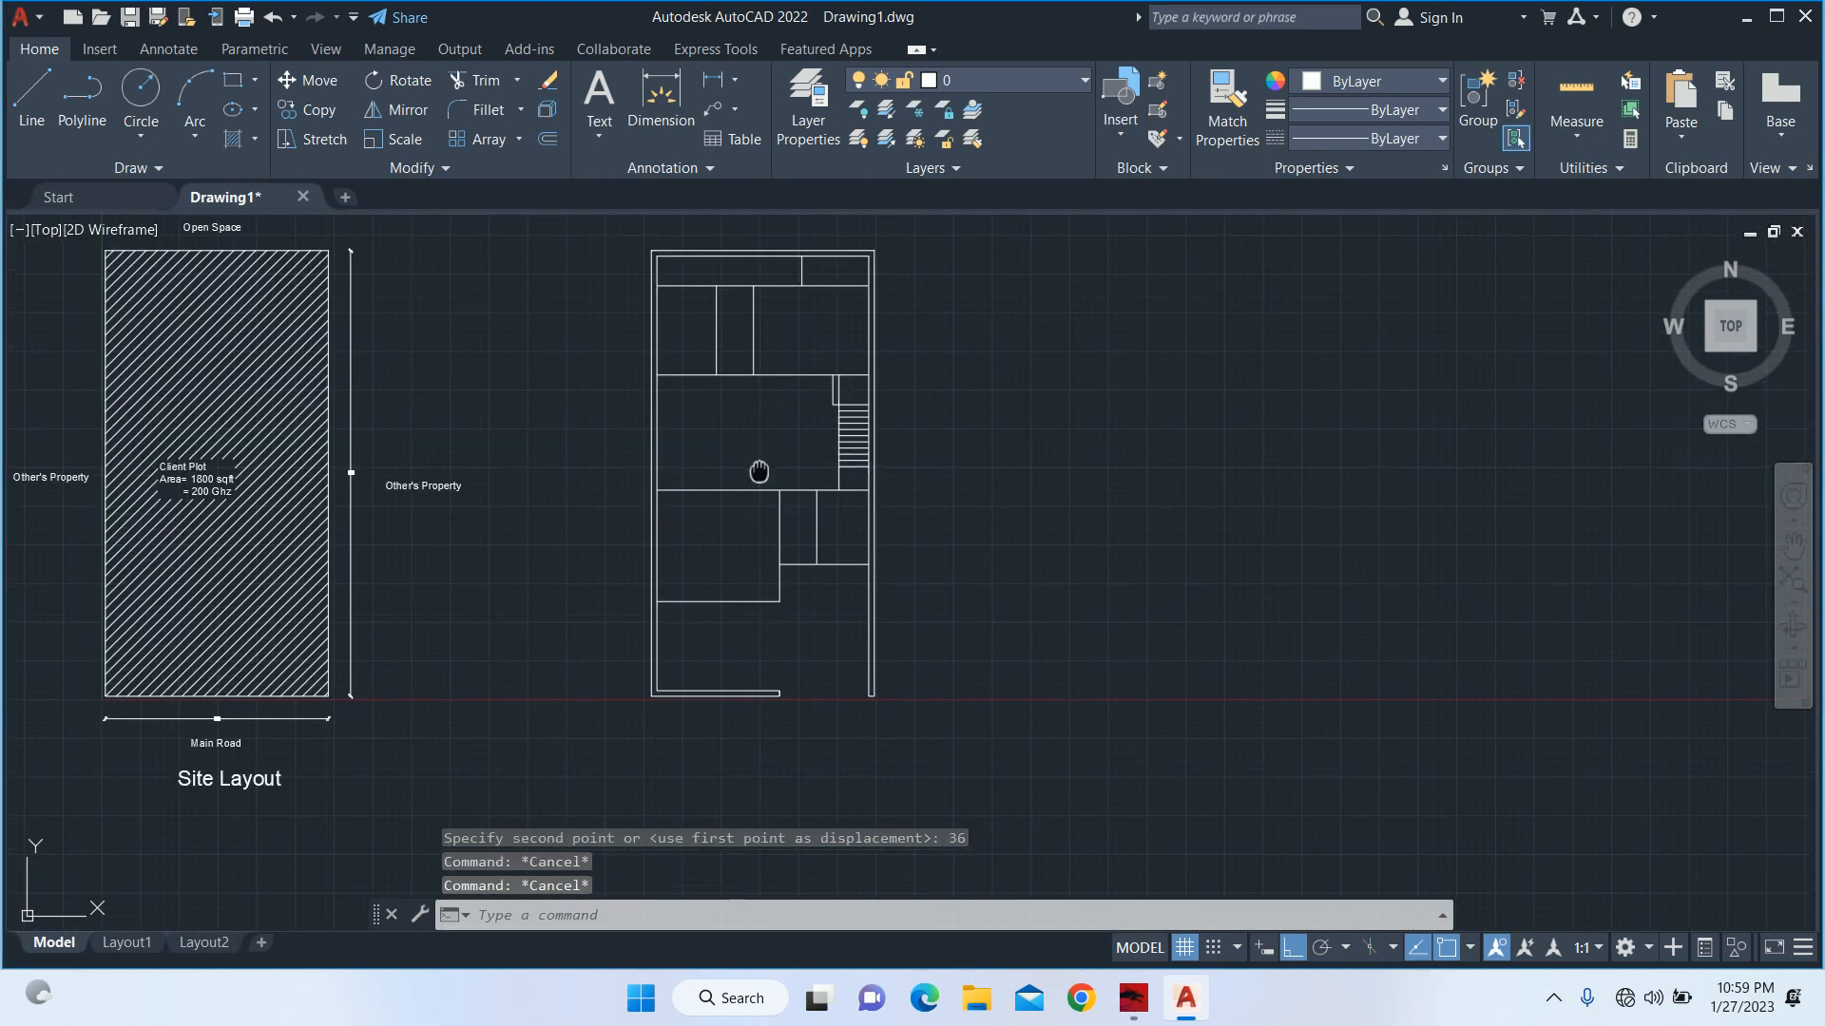
Examine the stretched rooms and the staircase area of the floor plan, up close and as a whole.
scroll(846, 471, up, 2)
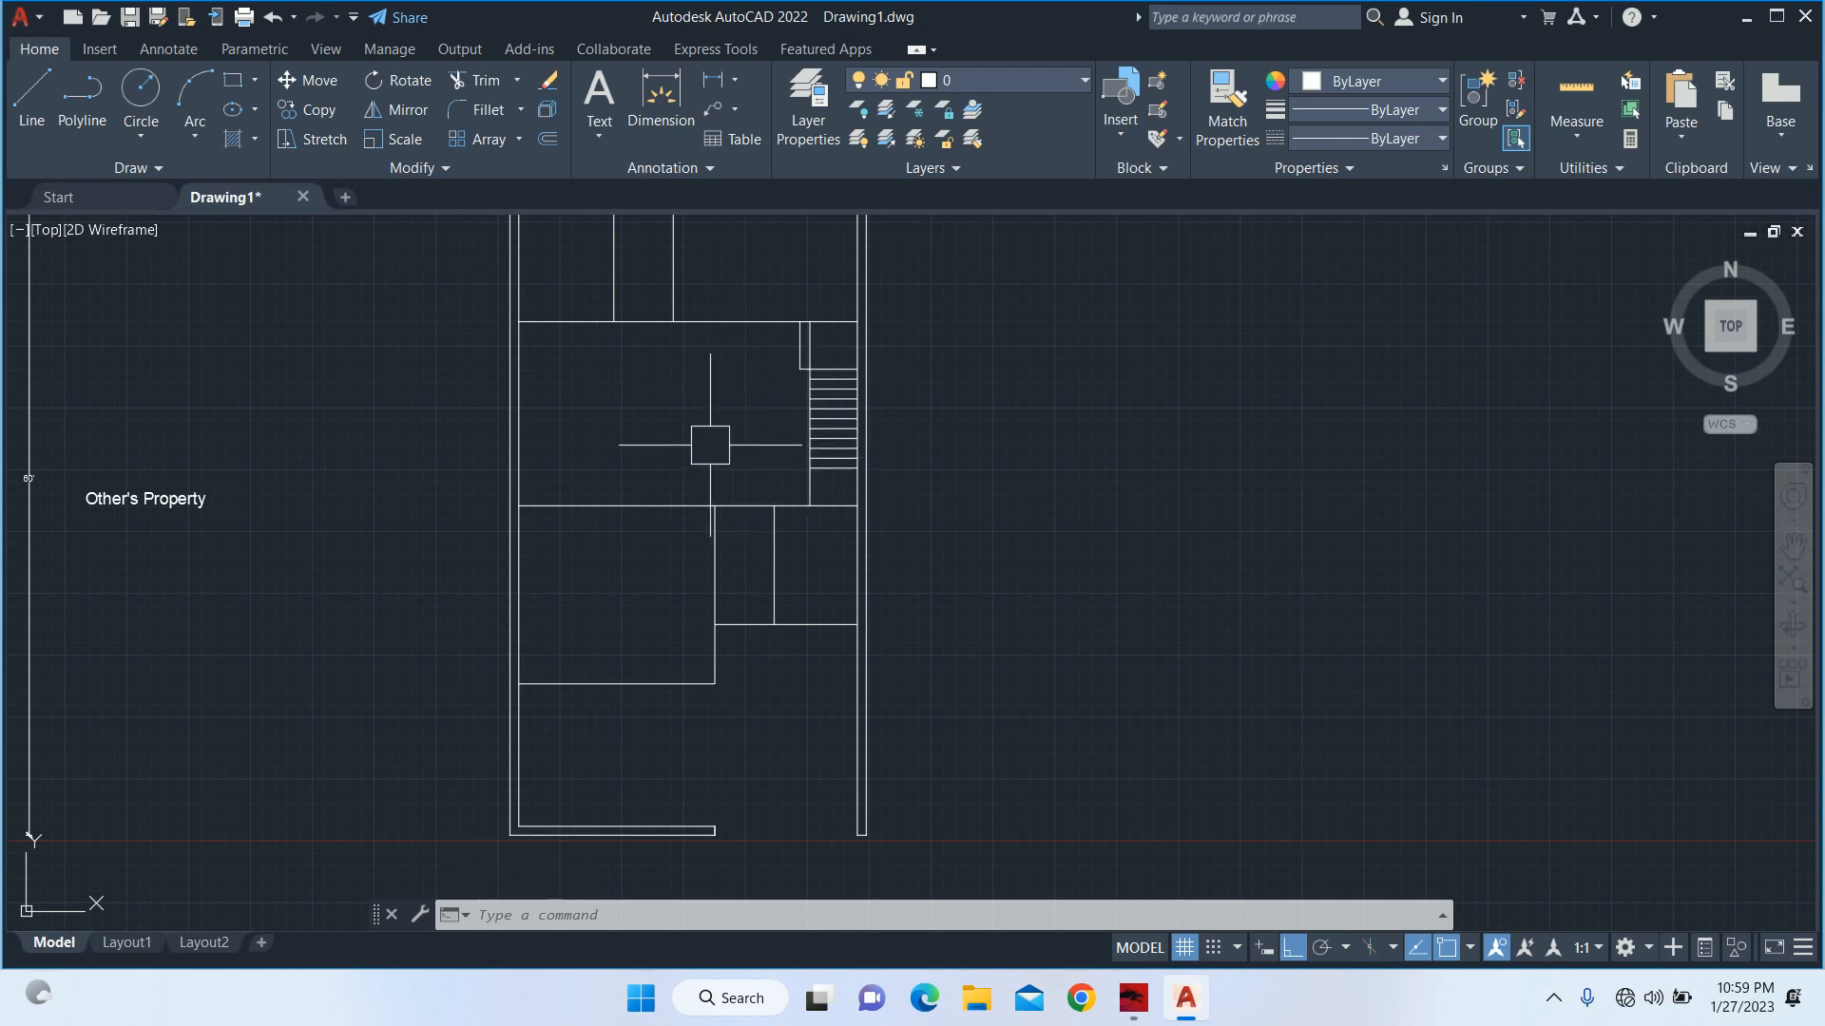
middle_drag(647, 445, 746, 497)
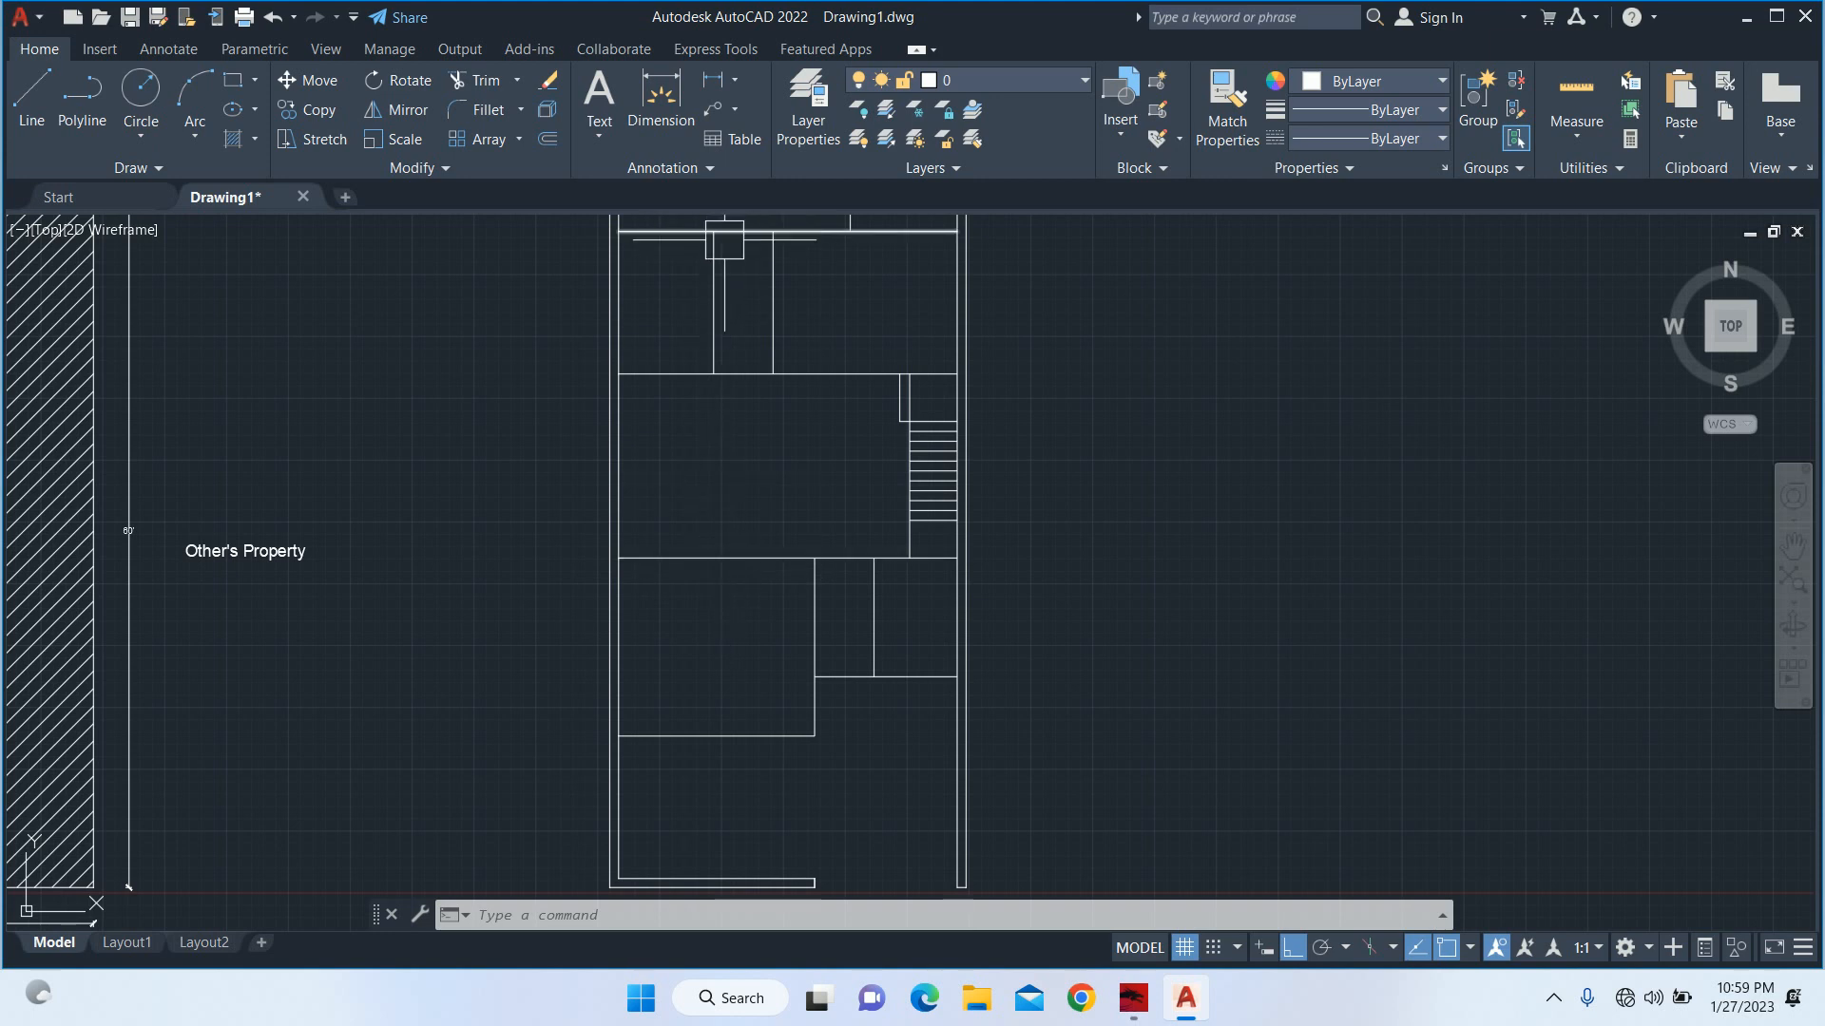
scroll(732, 342, down, 4)
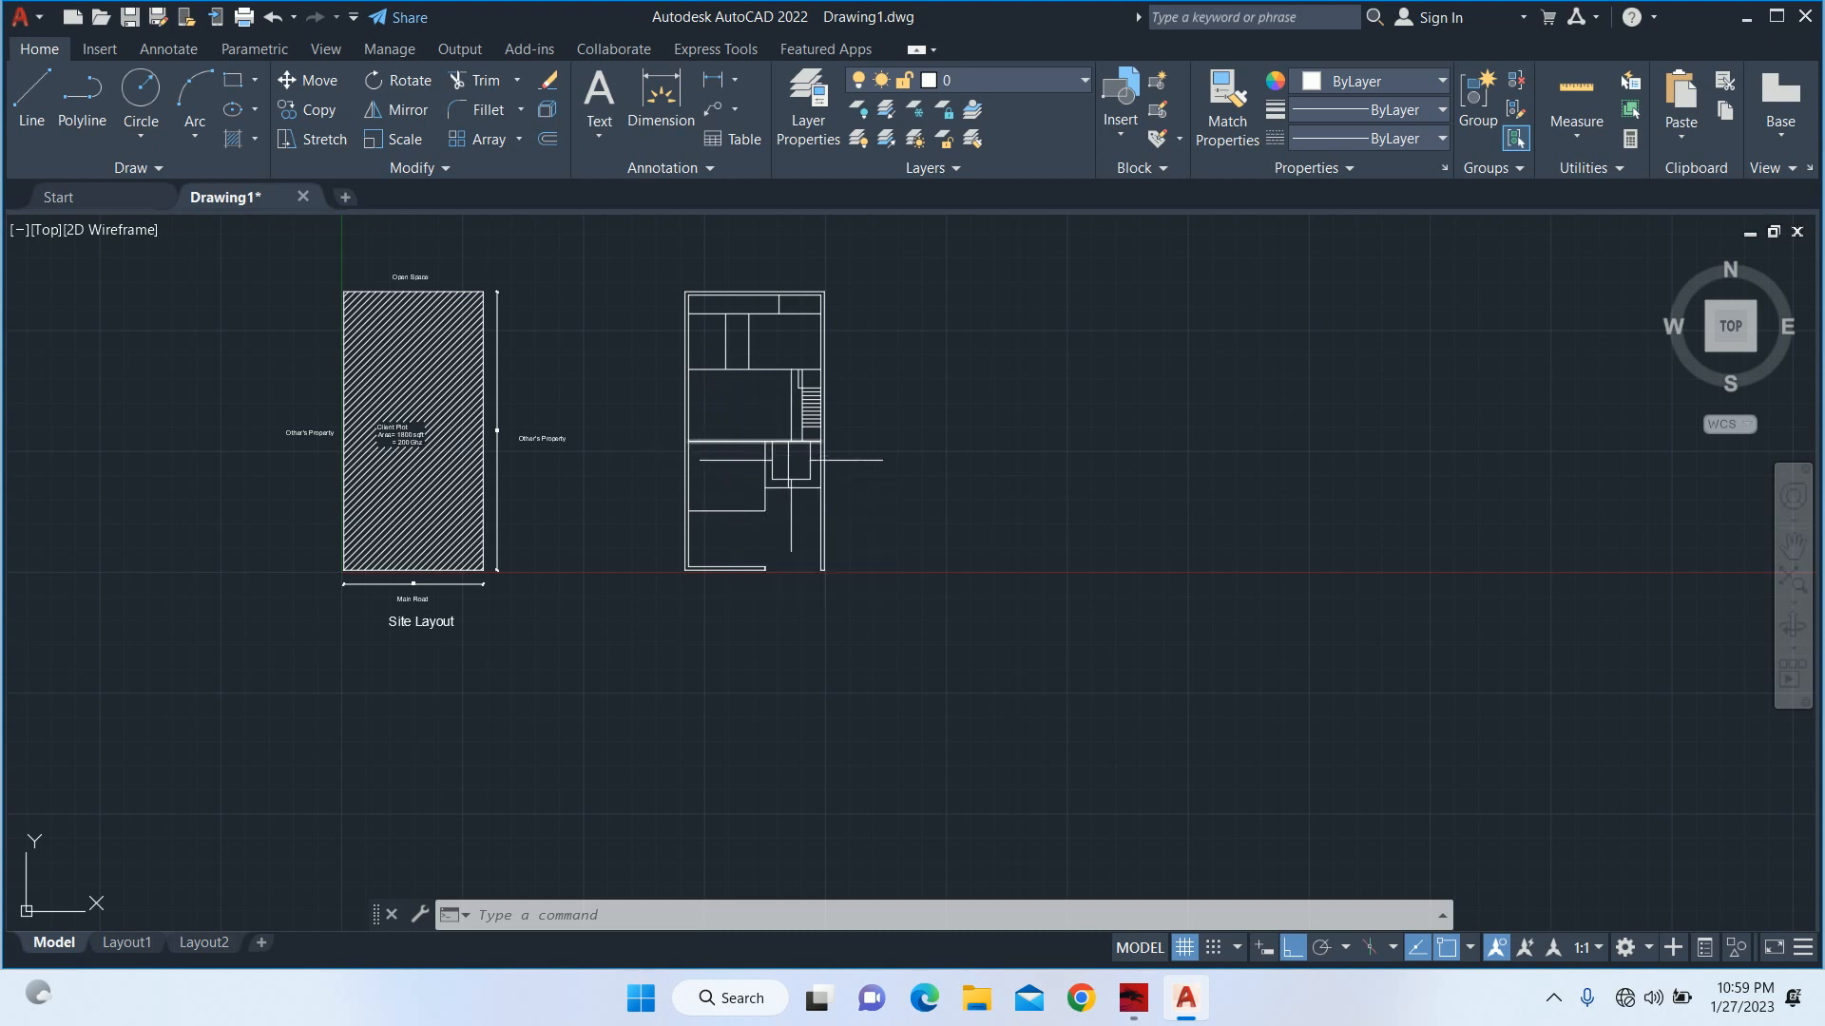
scroll(791, 461, up, 2)
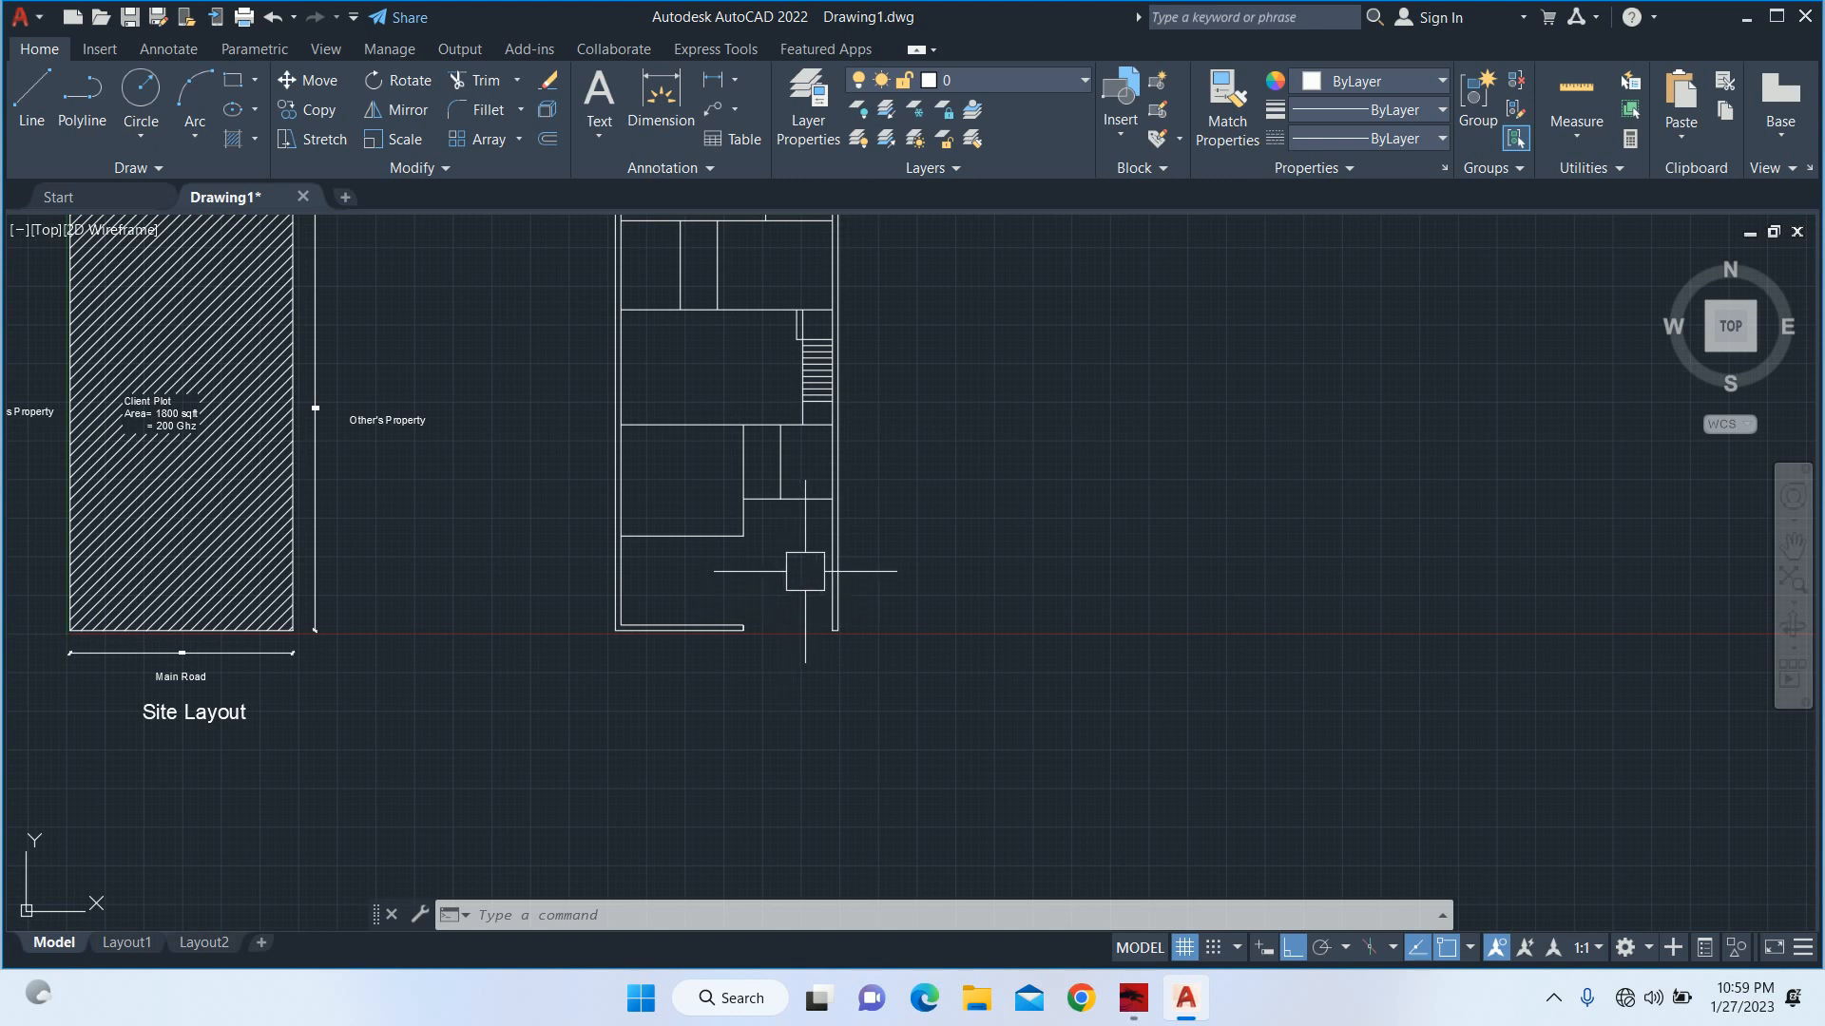
scroll(803, 549, up, 5)
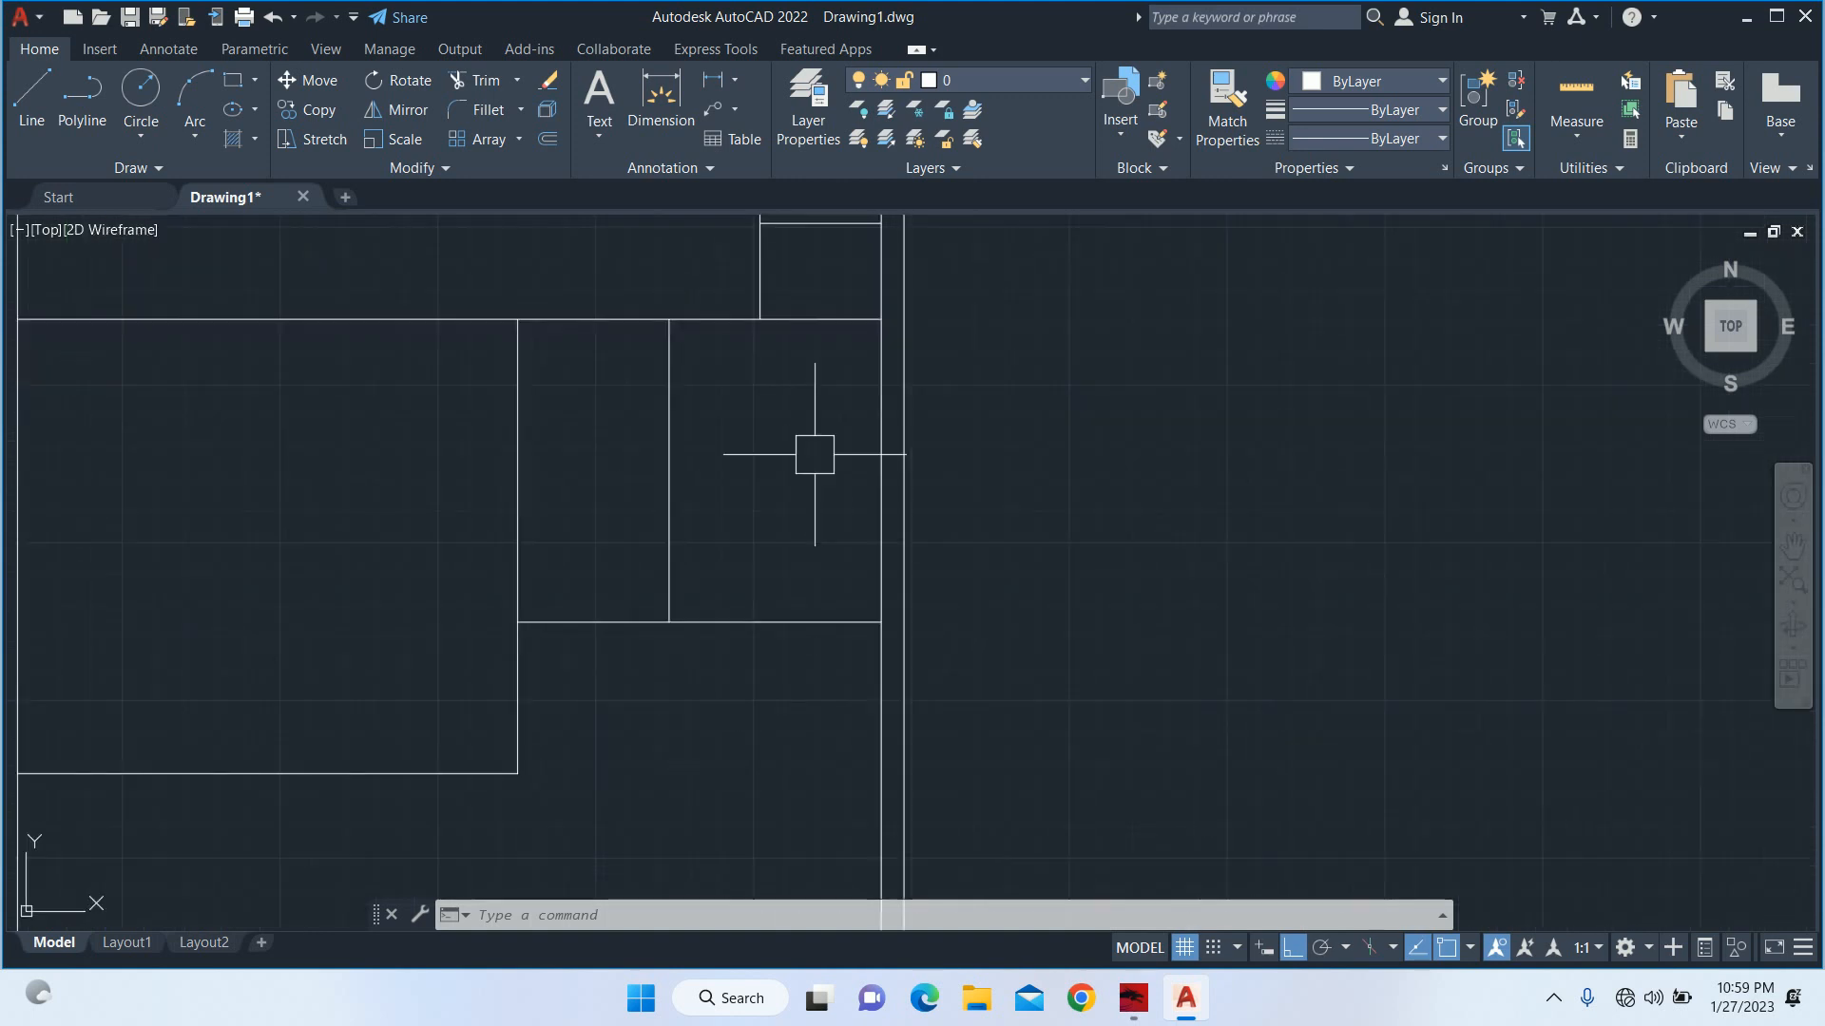
middle_drag(871, 295, 891, 423)
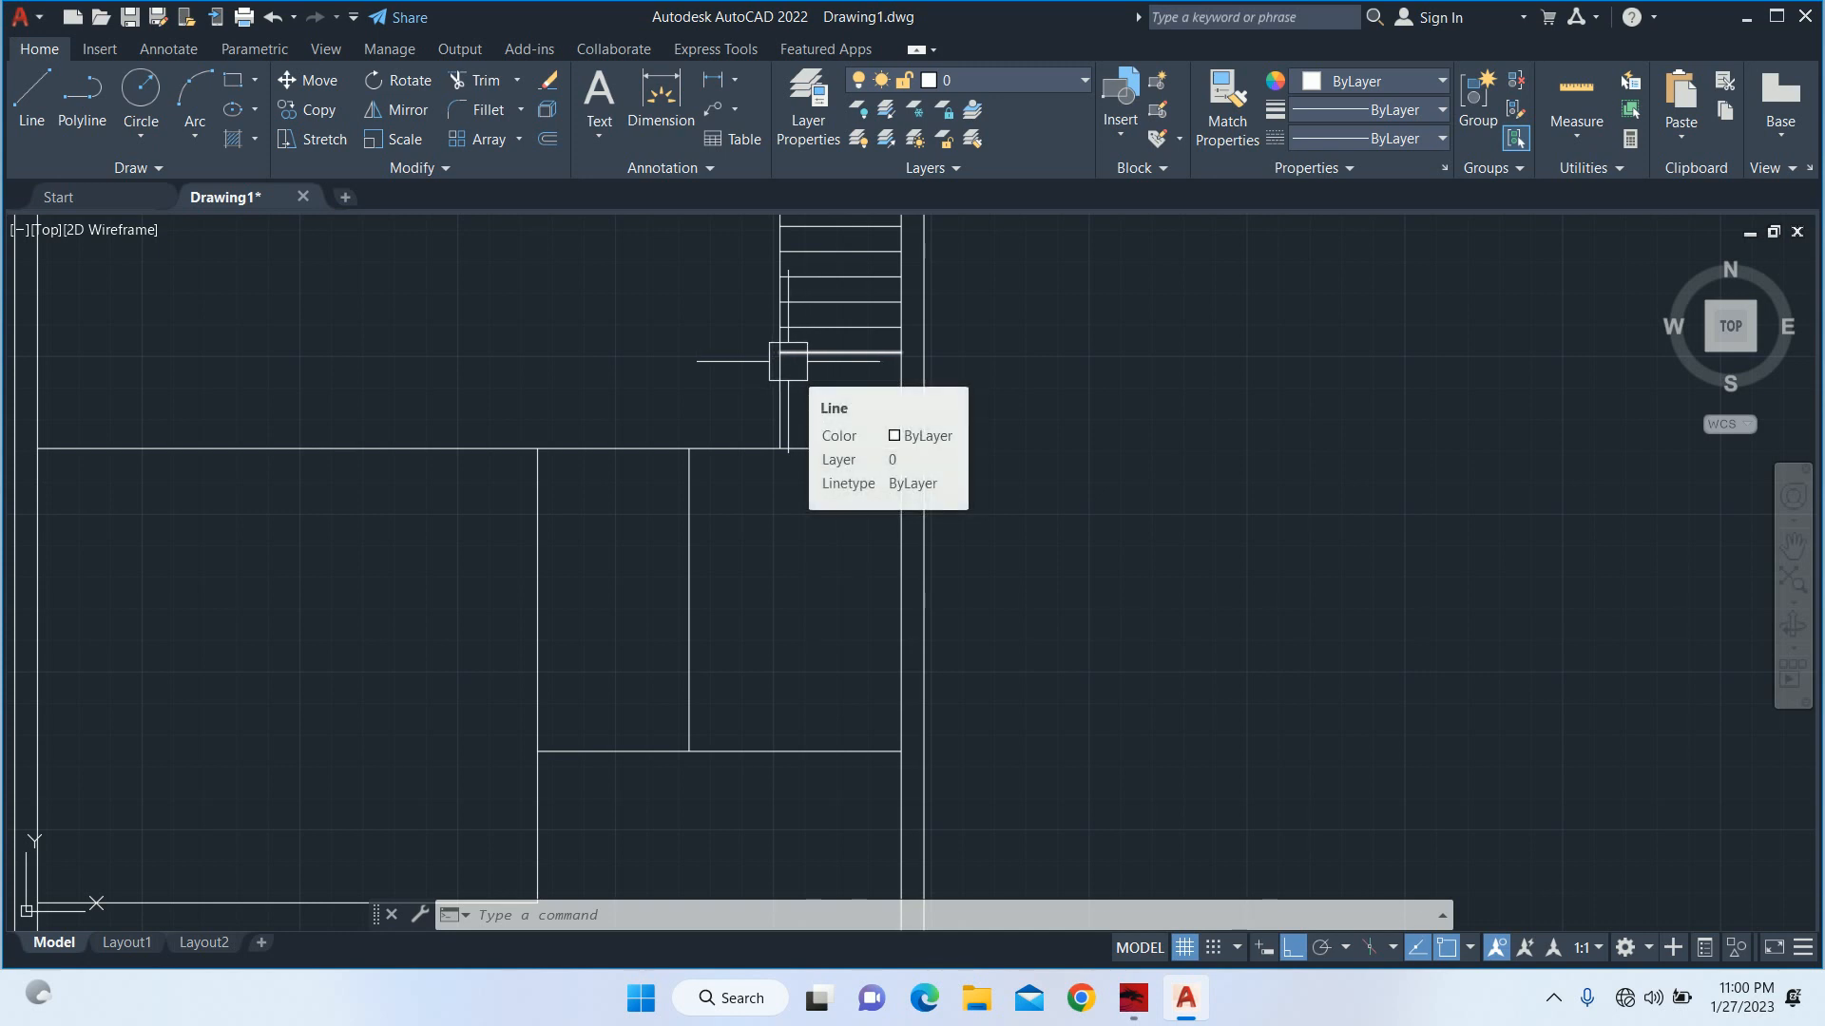
scroll(788, 385, down, 5)
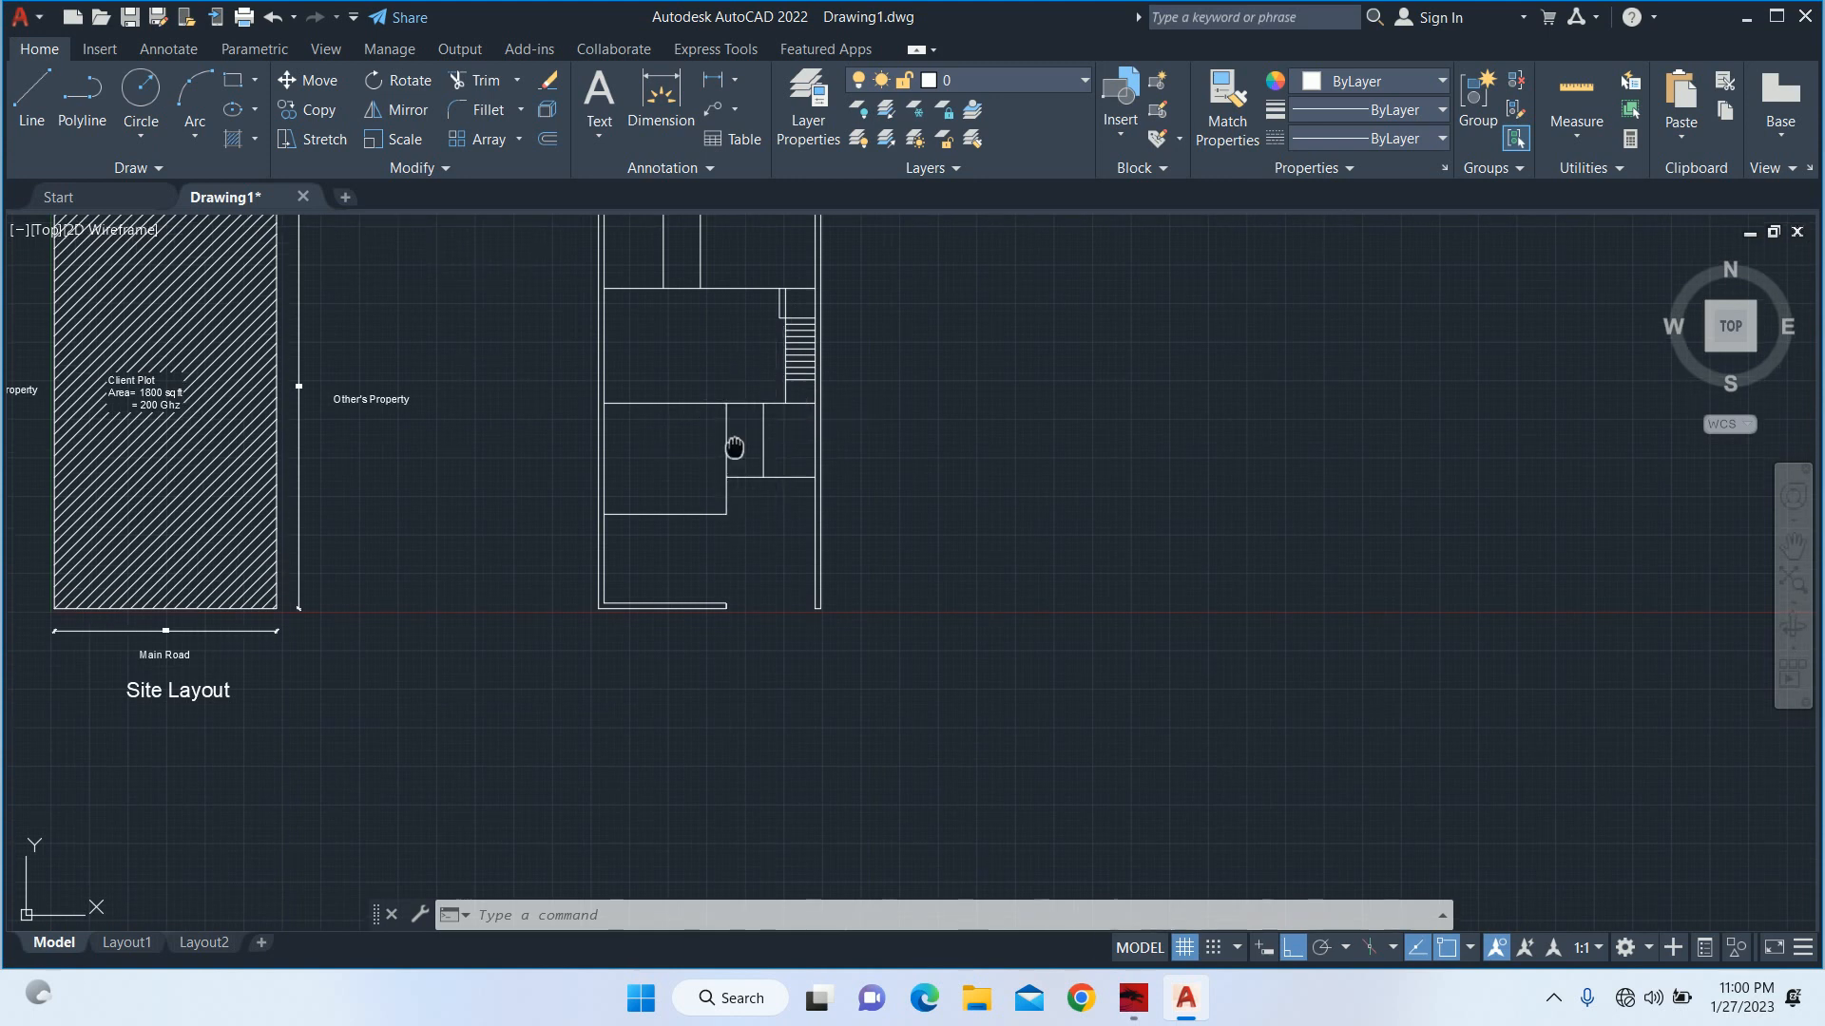
middle_drag(731, 436, 743, 525)
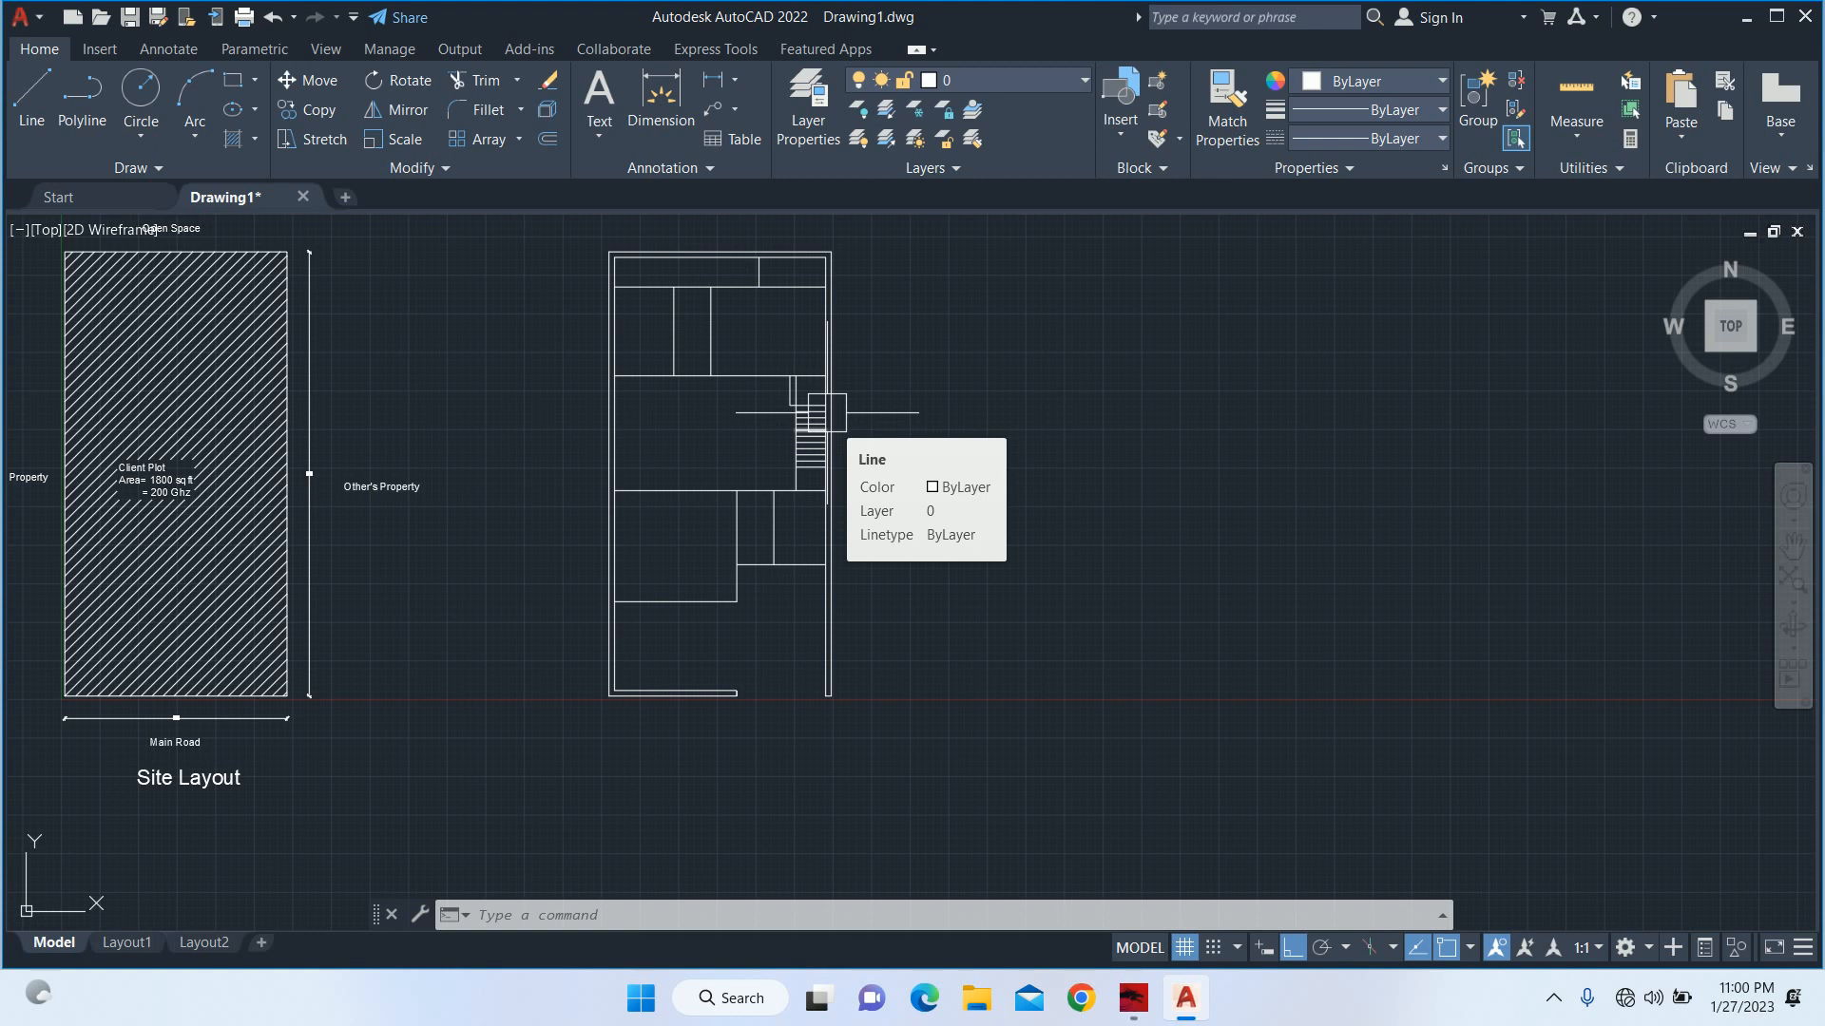
Add a vertical linear dimension to the outer line of the stair landing, placed inside the middle room.
middle_drag(904, 371, 904, 406)
scroll(834, 400, up, 4)
text(d)
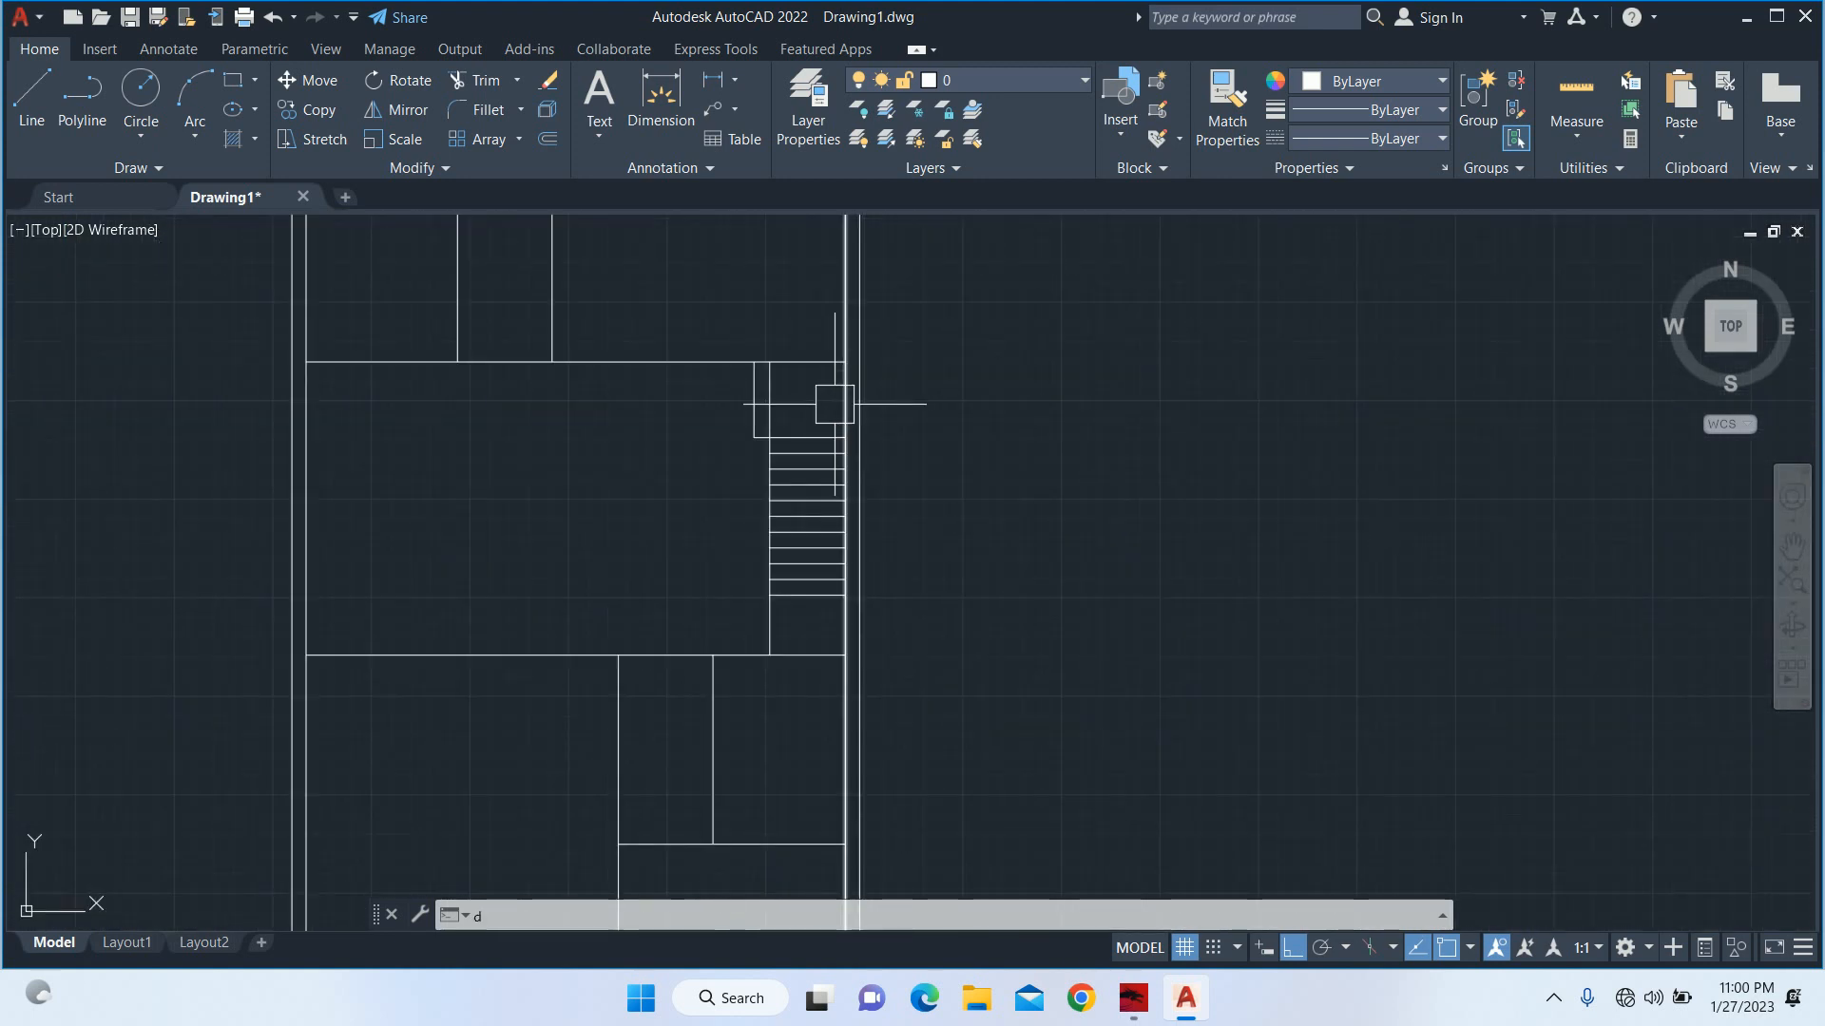
text(li)
key(Return)
scroll(772, 409, up, 6)
key(Return)
click(688, 377)
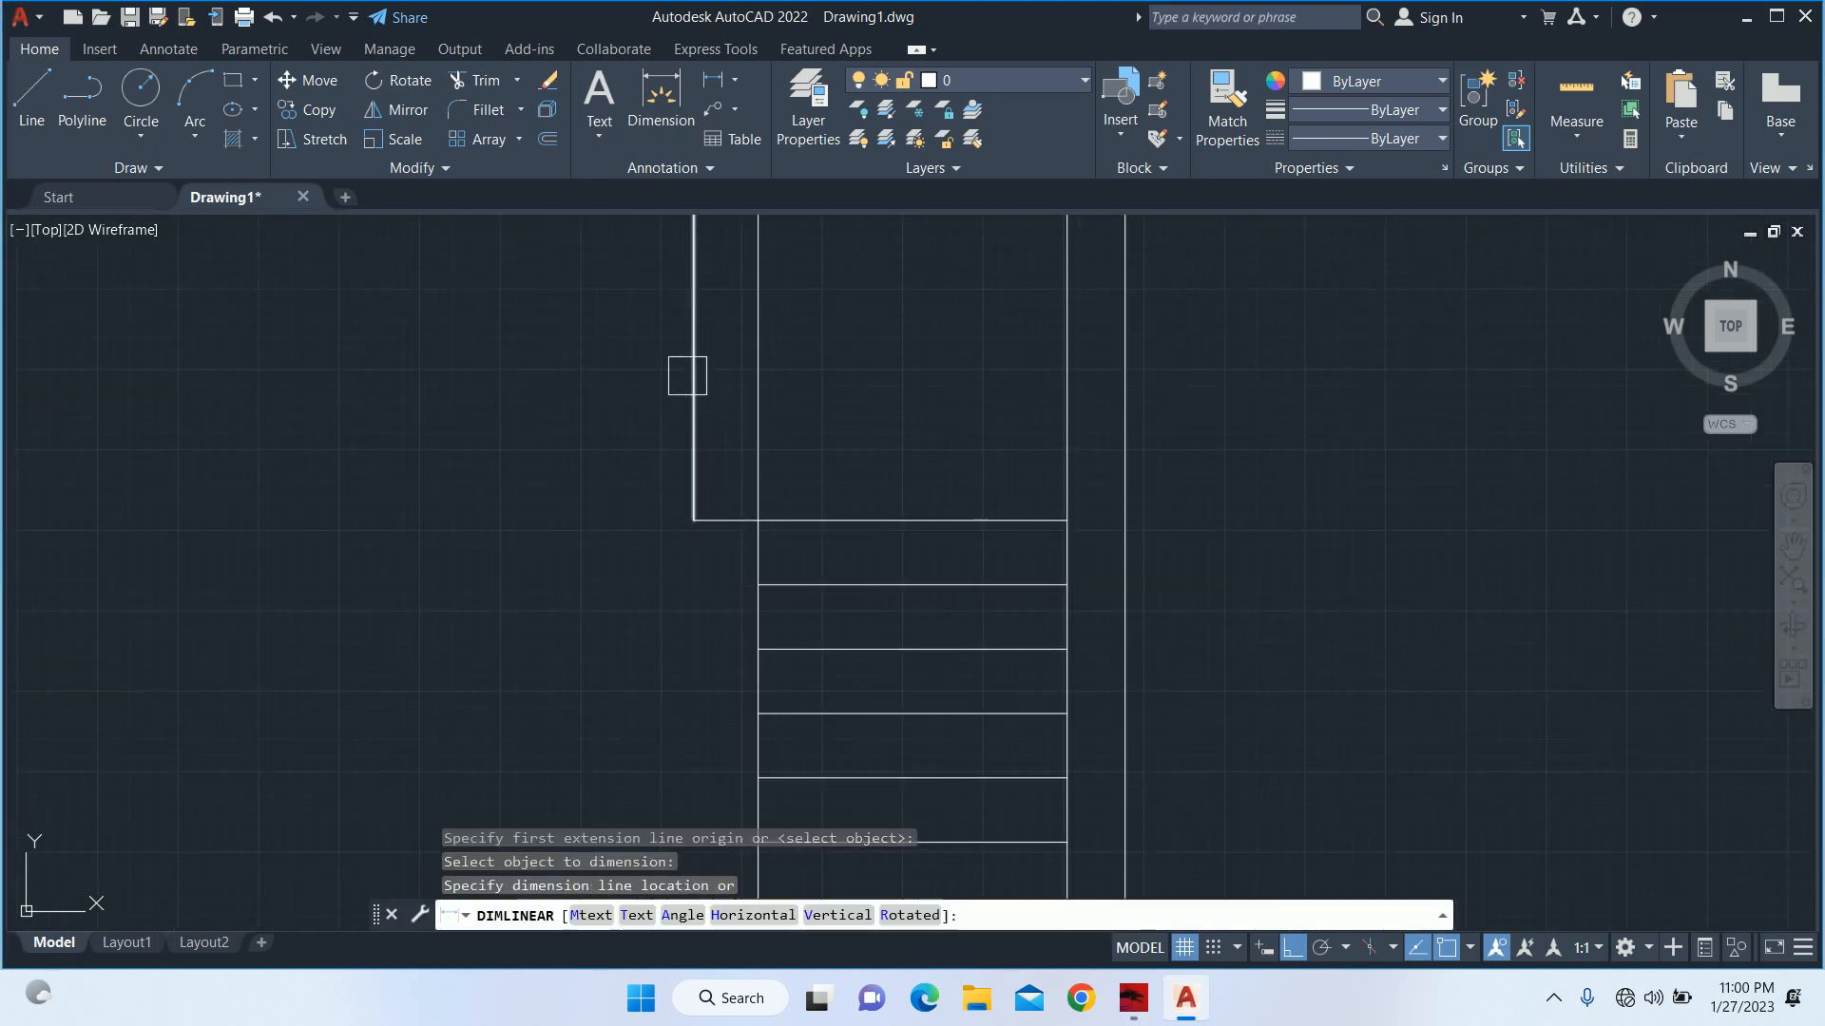
click(550, 367)
key(Escape)
key(Escape)
Add a vertical linear dimension for the depth of the first stair tread below the landing.
key(Return)
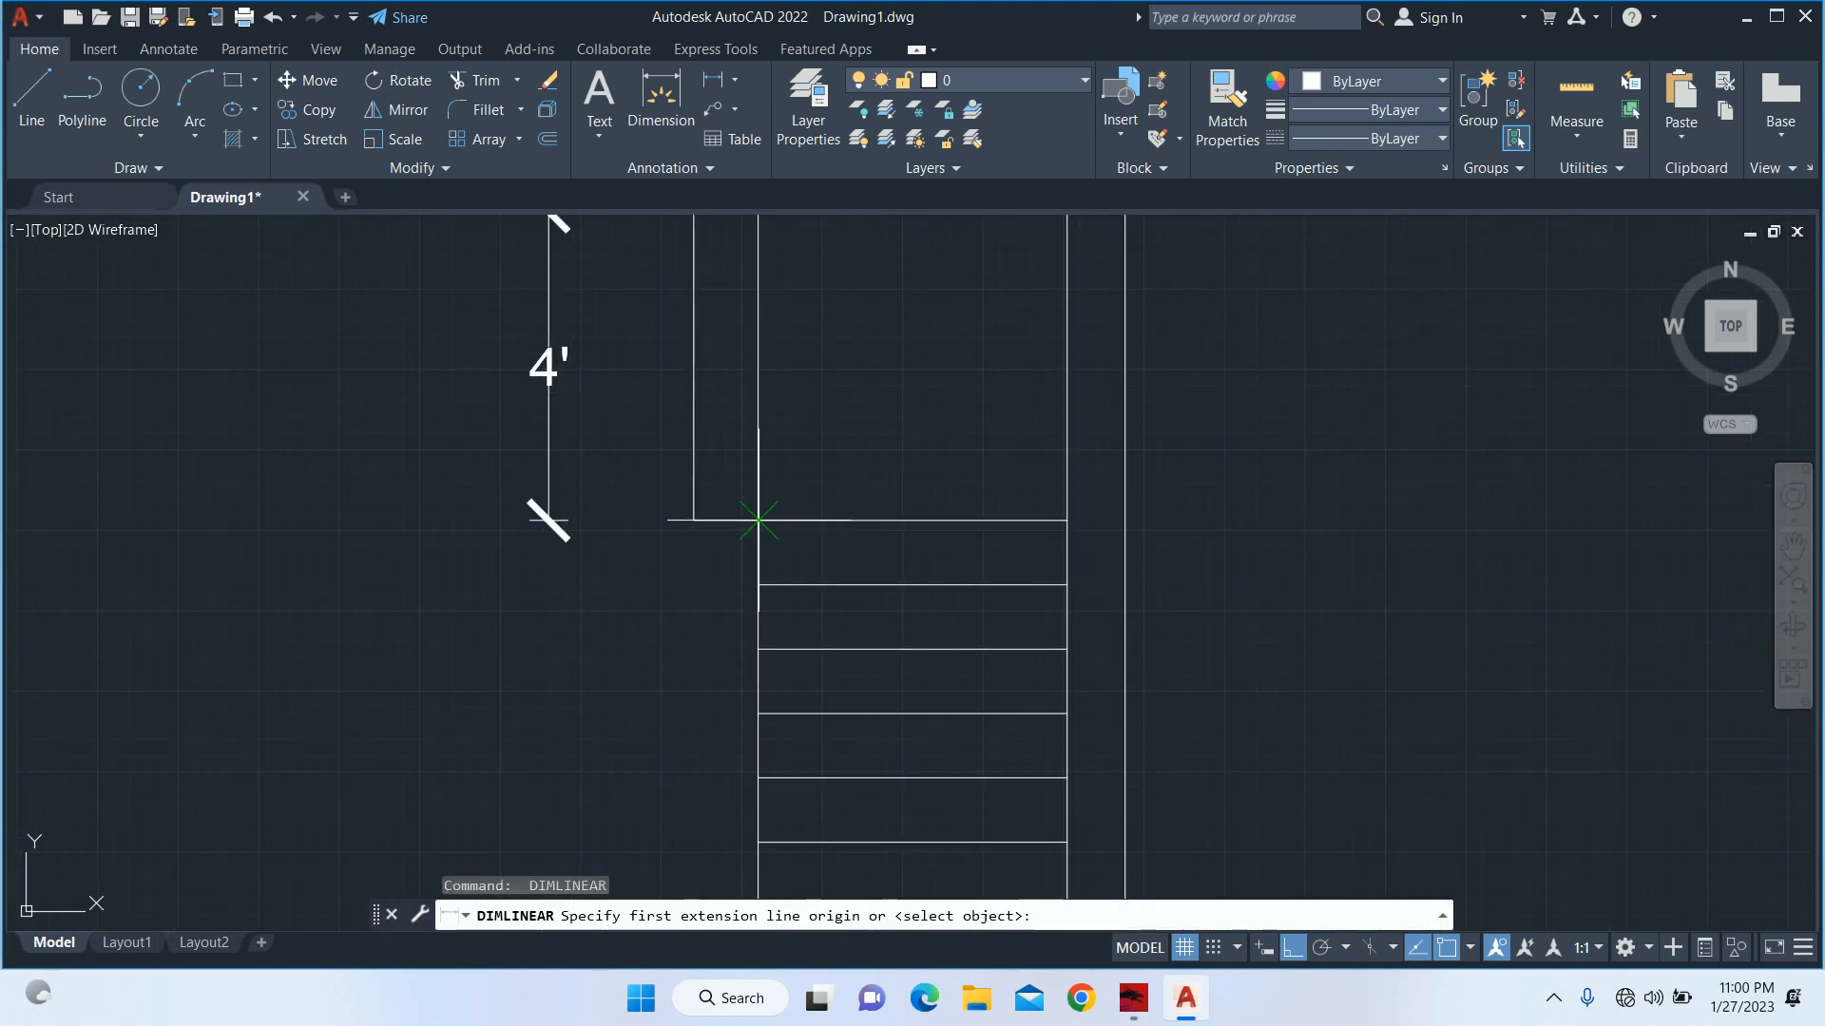
click(757, 520)
click(758, 584)
click(400, 573)
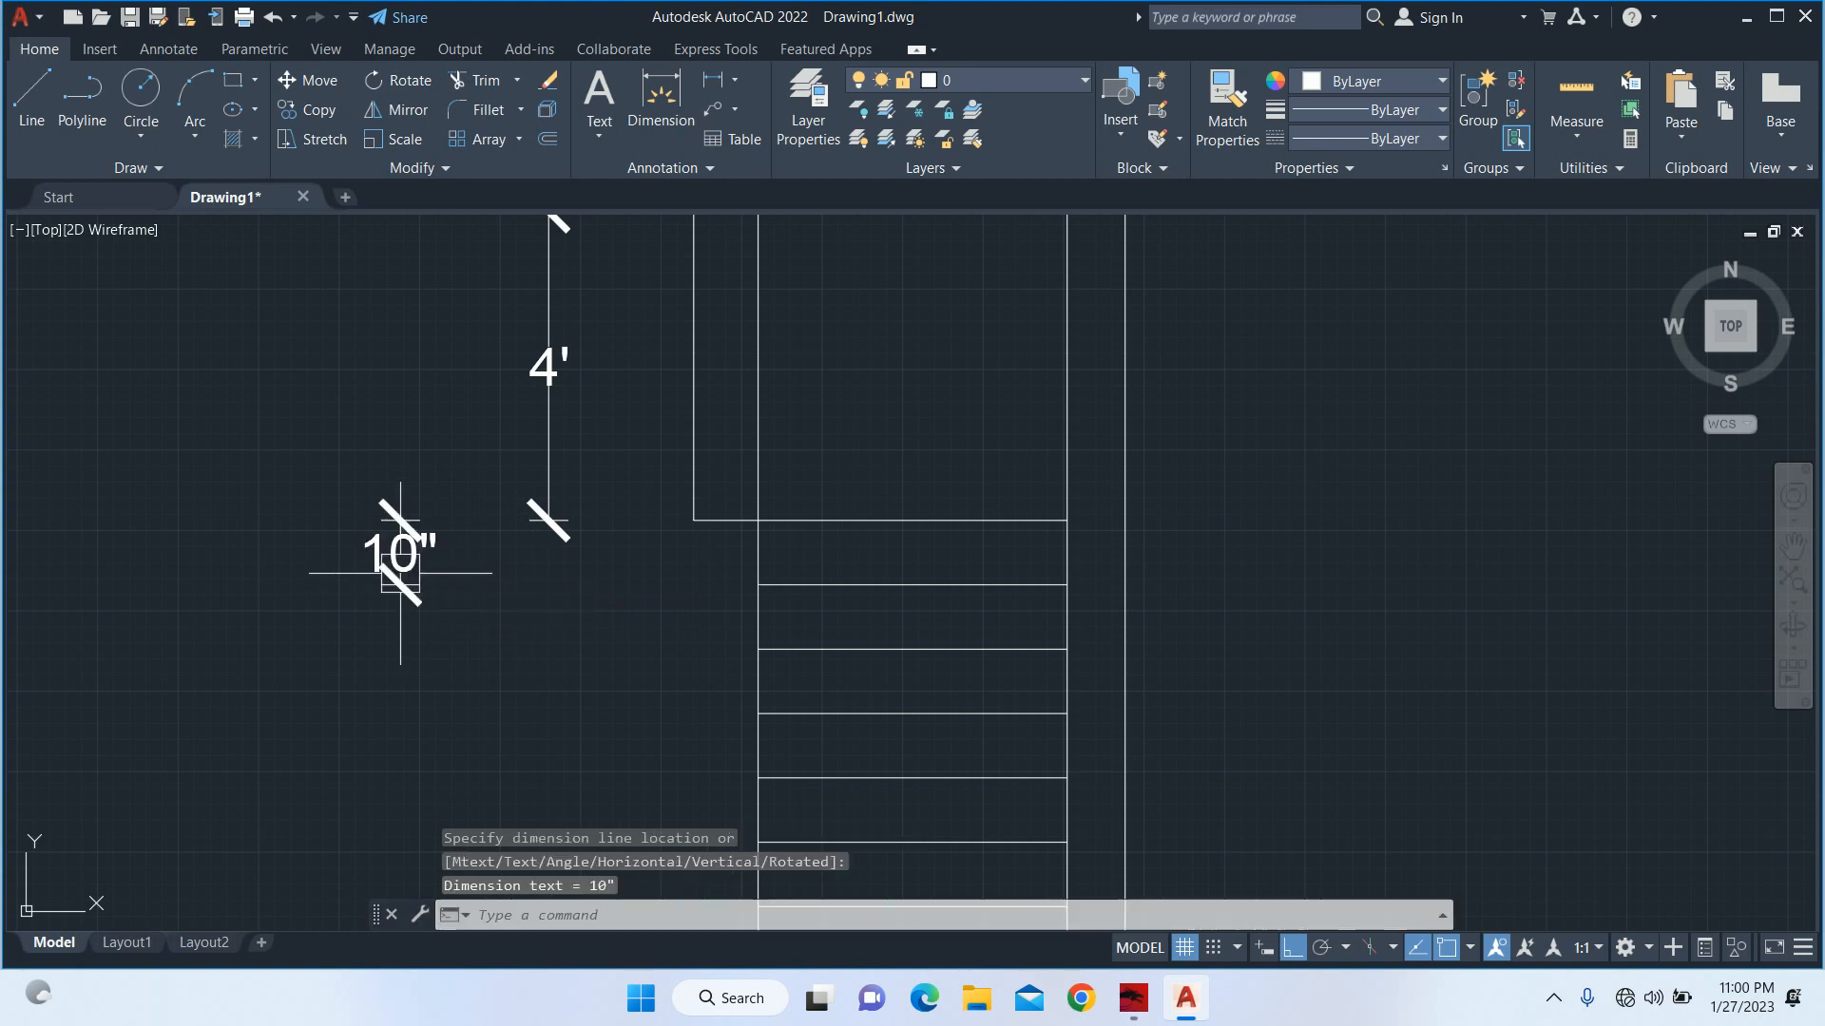
key(Escape)
key(Escape)
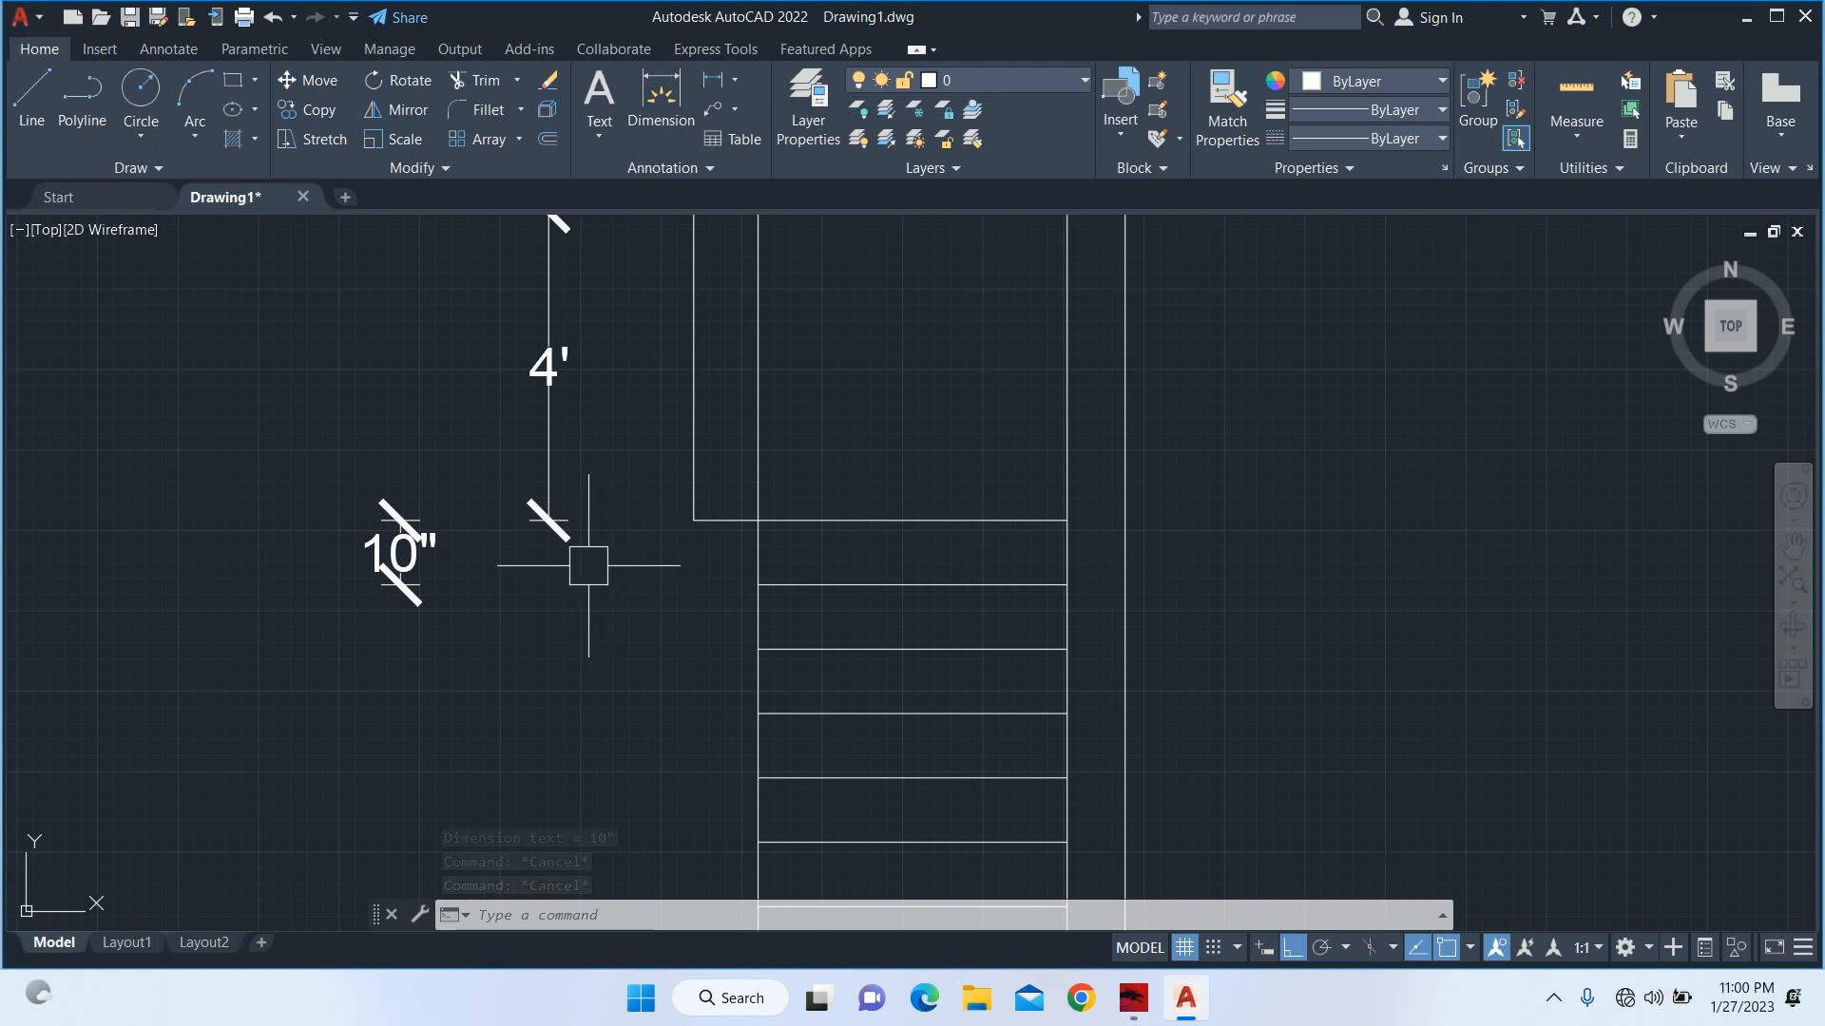
key(Escape)
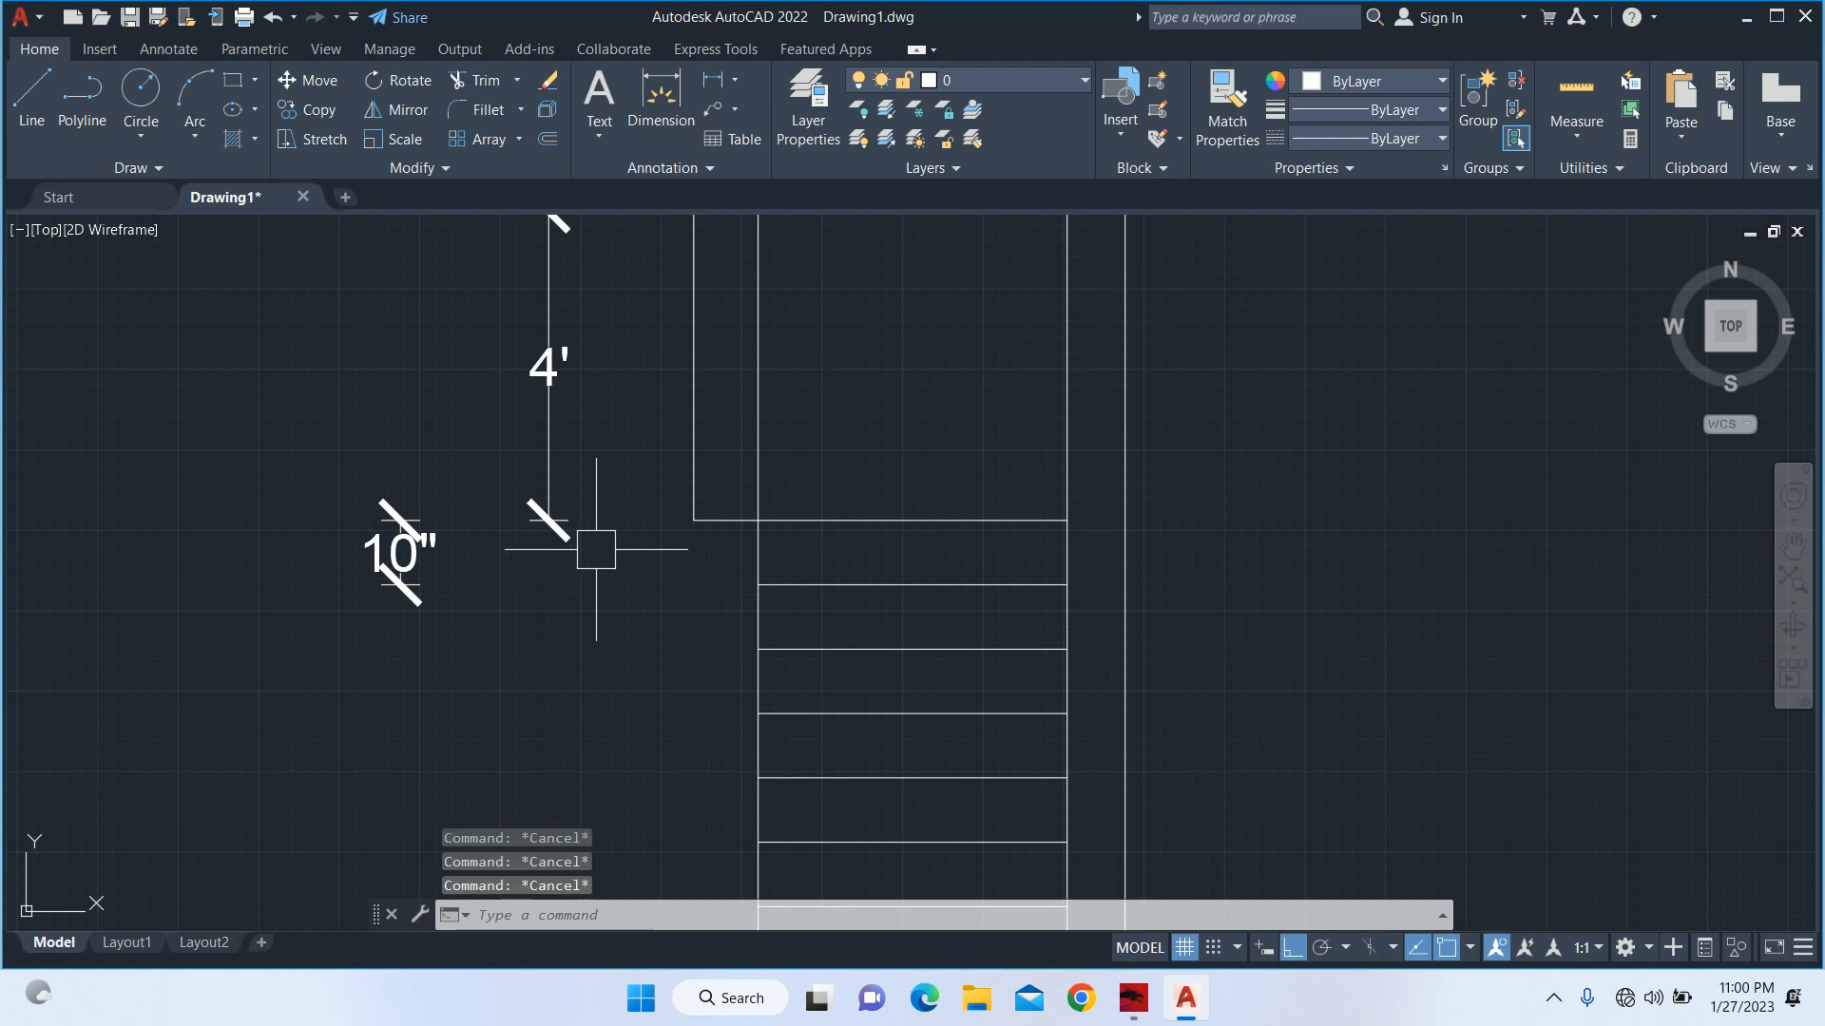
Review the floor plan's rear rooms, middle room and staircase, along with the neighbouring site layout.
scroll(613, 539, down, 2)
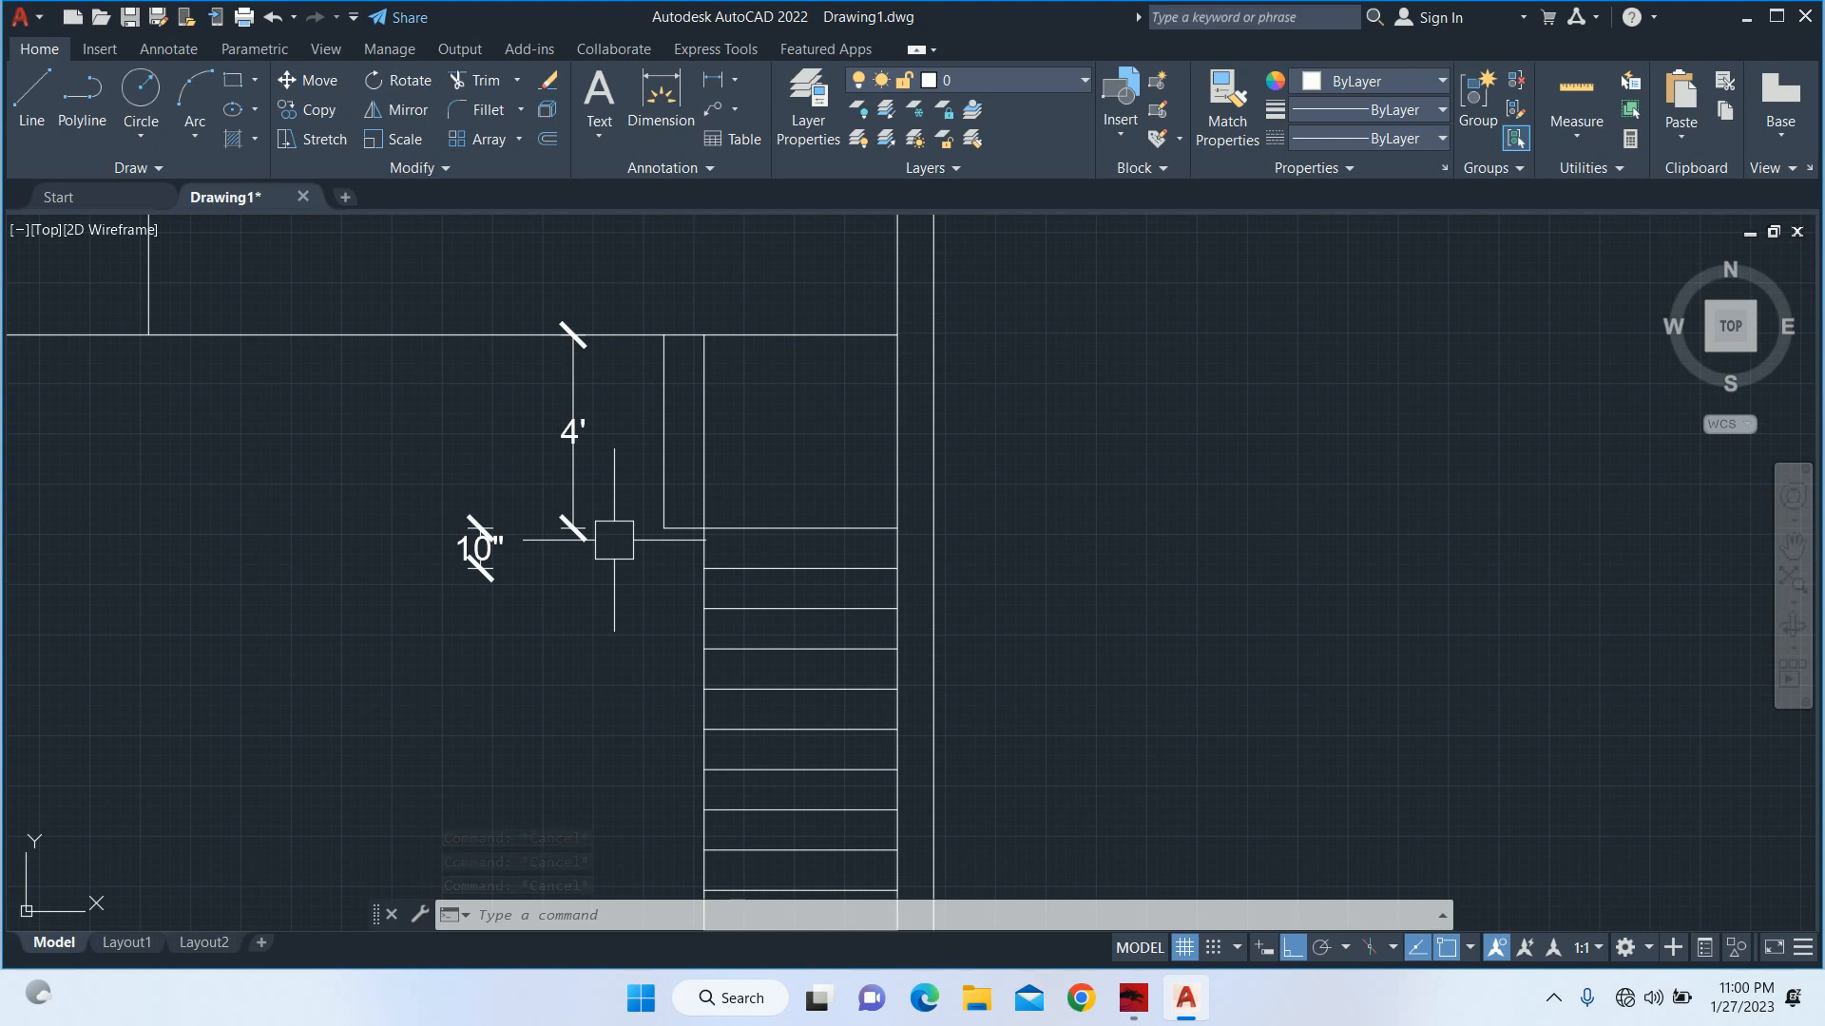
scroll(754, 510, down, 8)
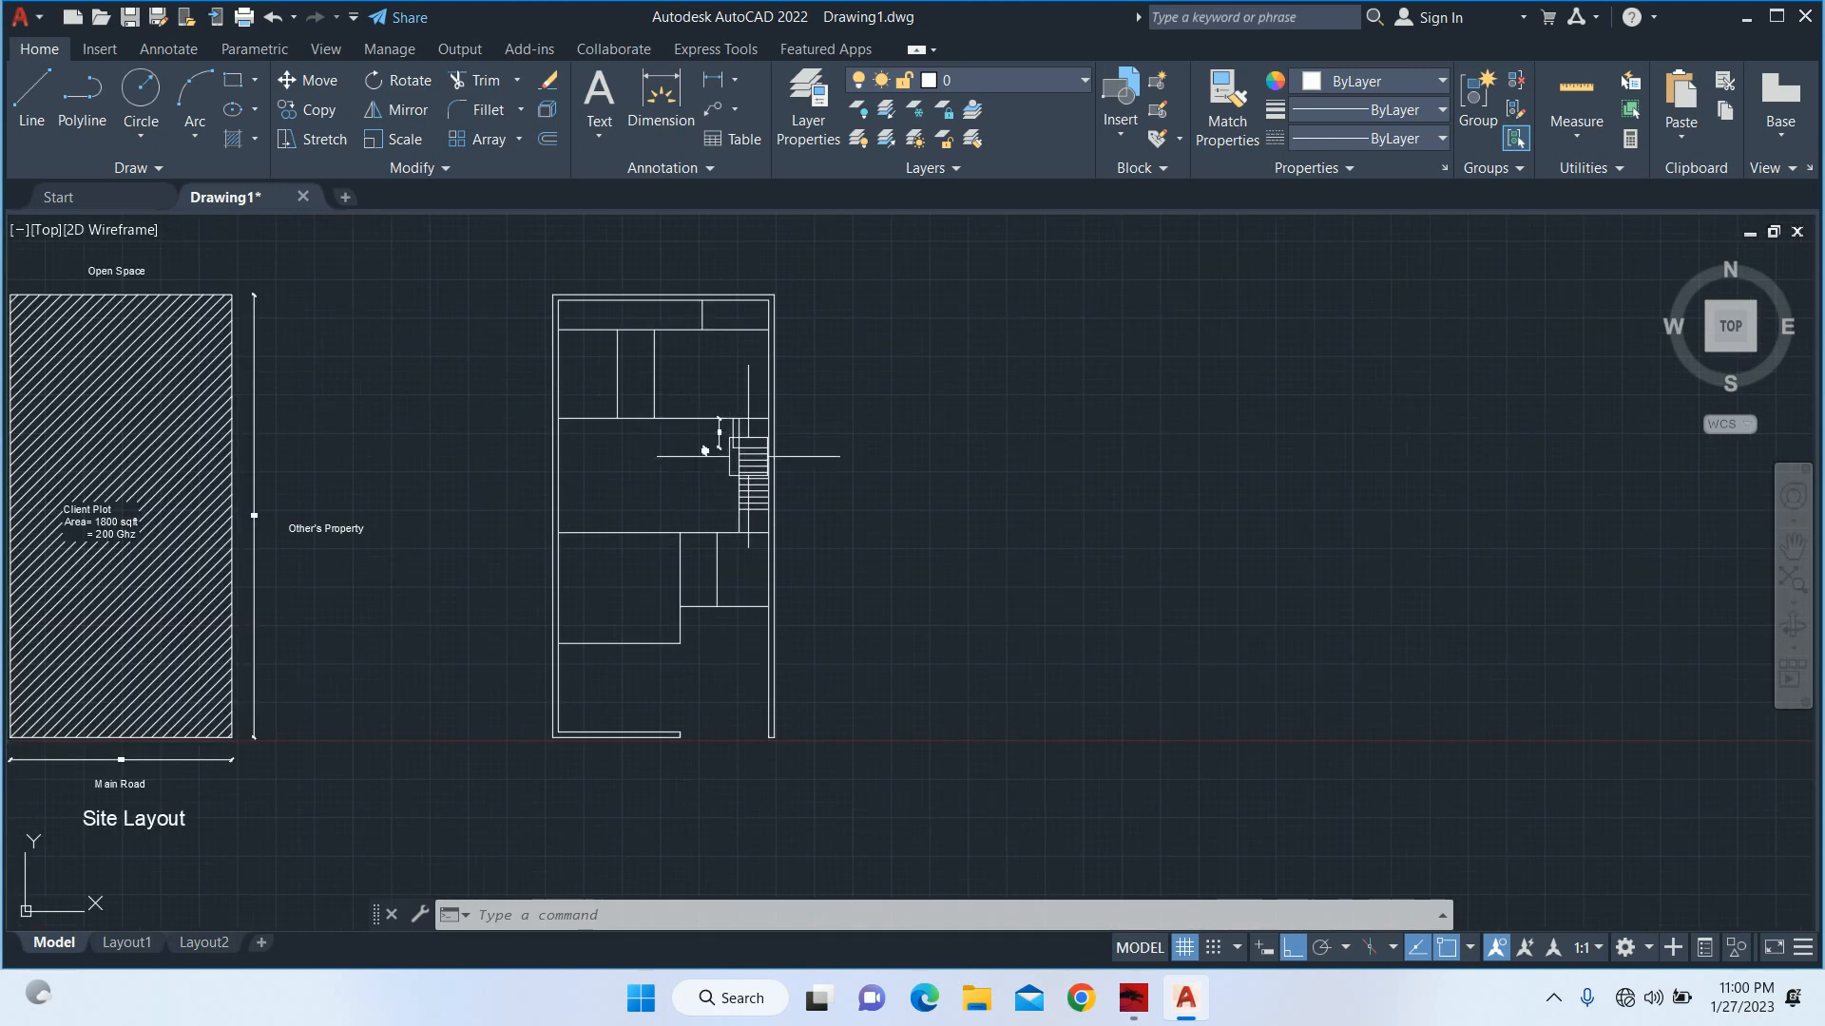
scroll(761, 530, up, 4)
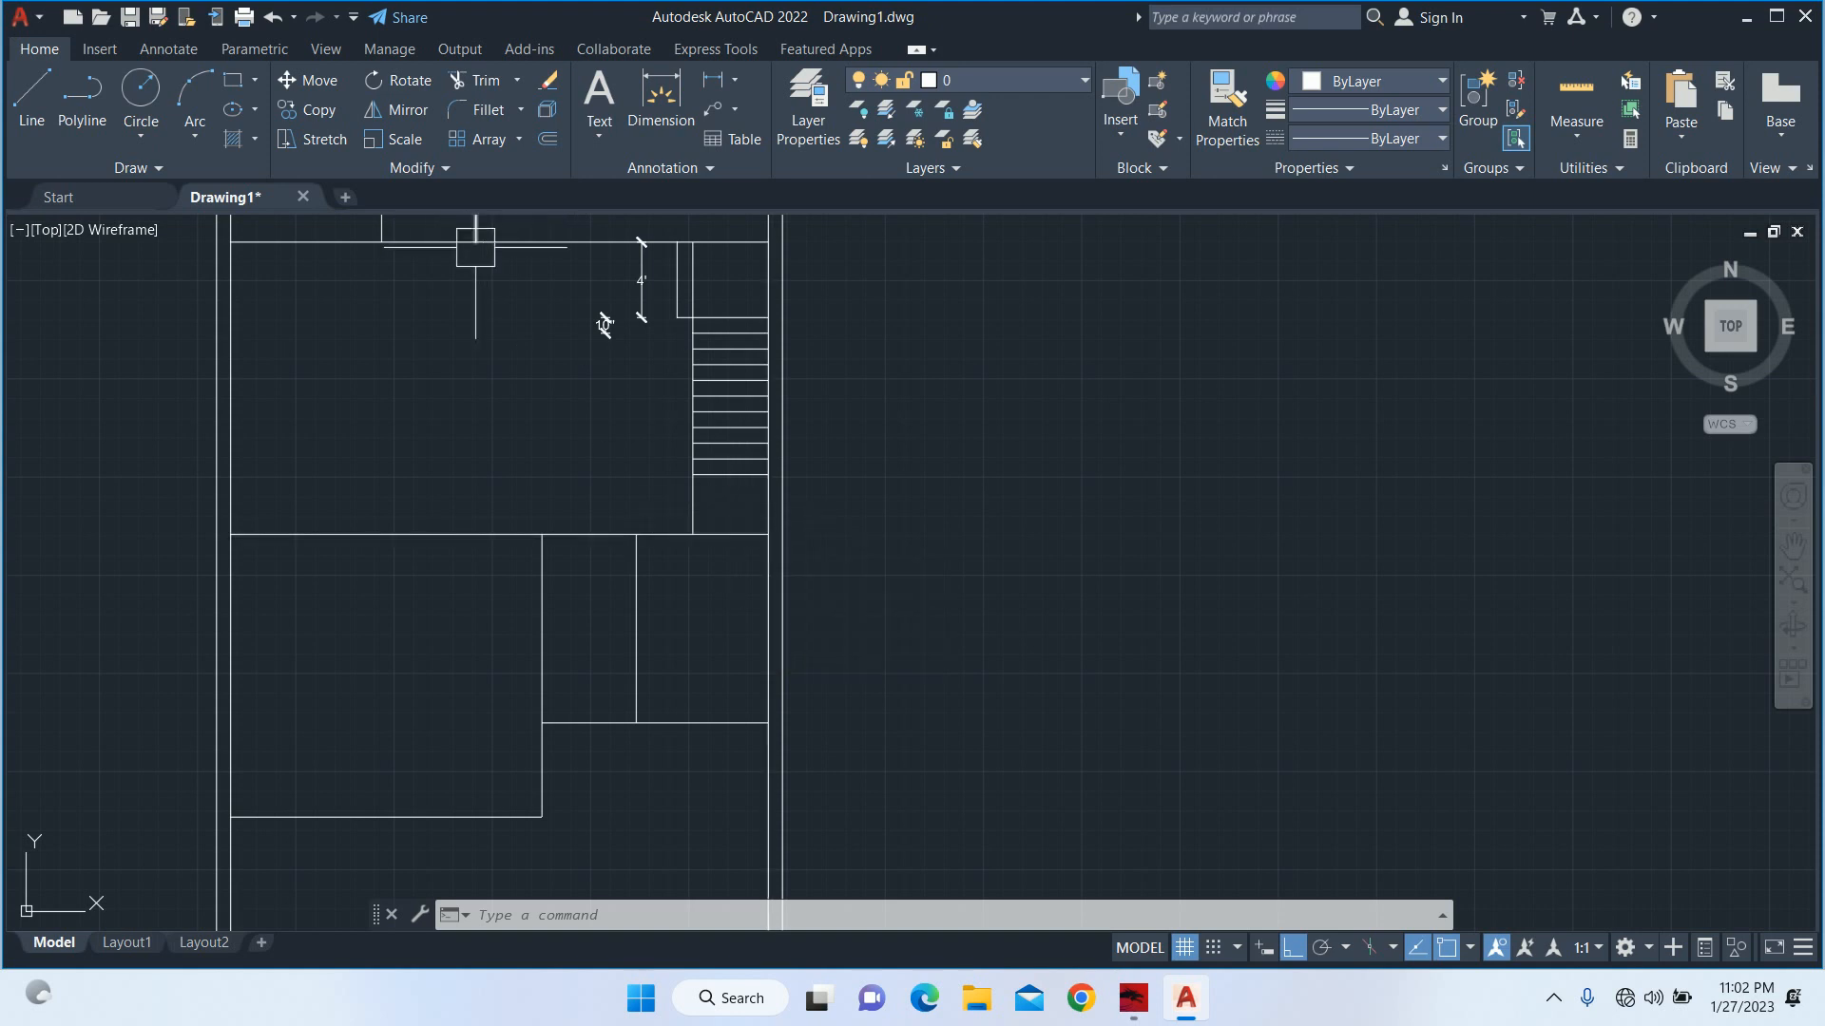
scroll(530, 316, down, 4)
middle_drag(529, 315, 551, 533)
scroll(604, 571, up, 4)
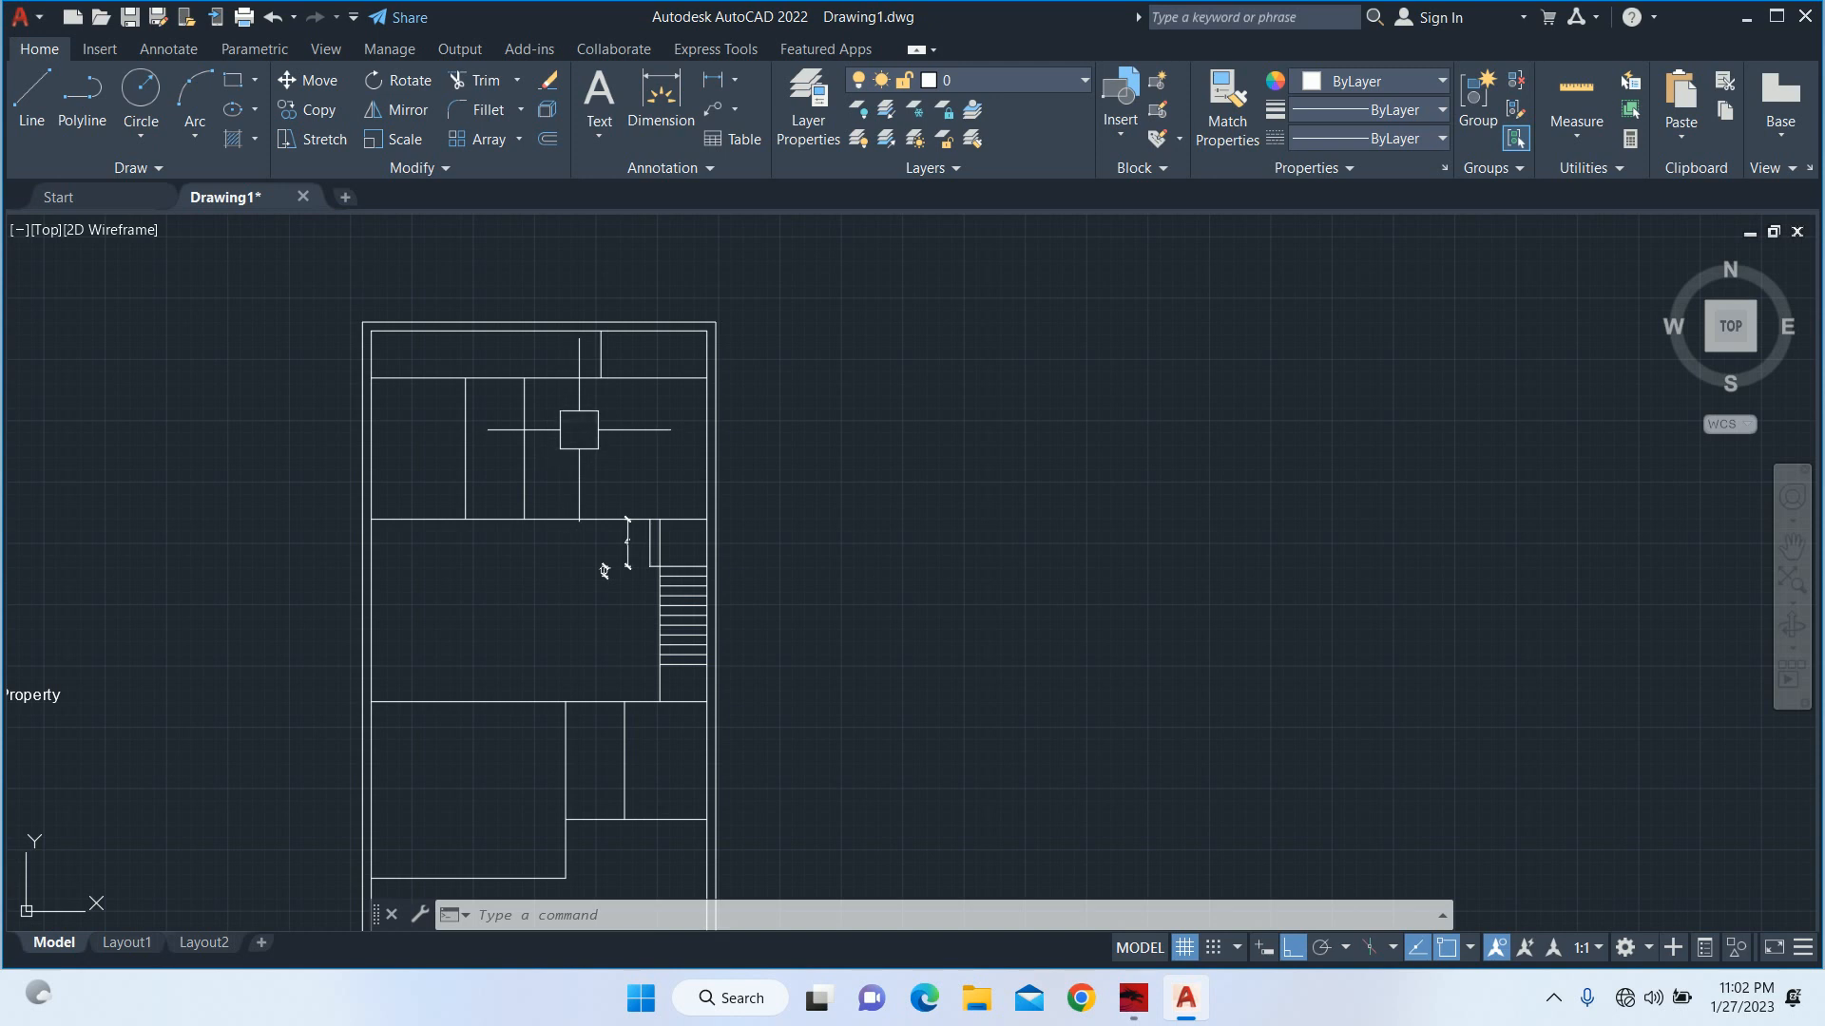
middle_drag(604, 571, 613, 460)
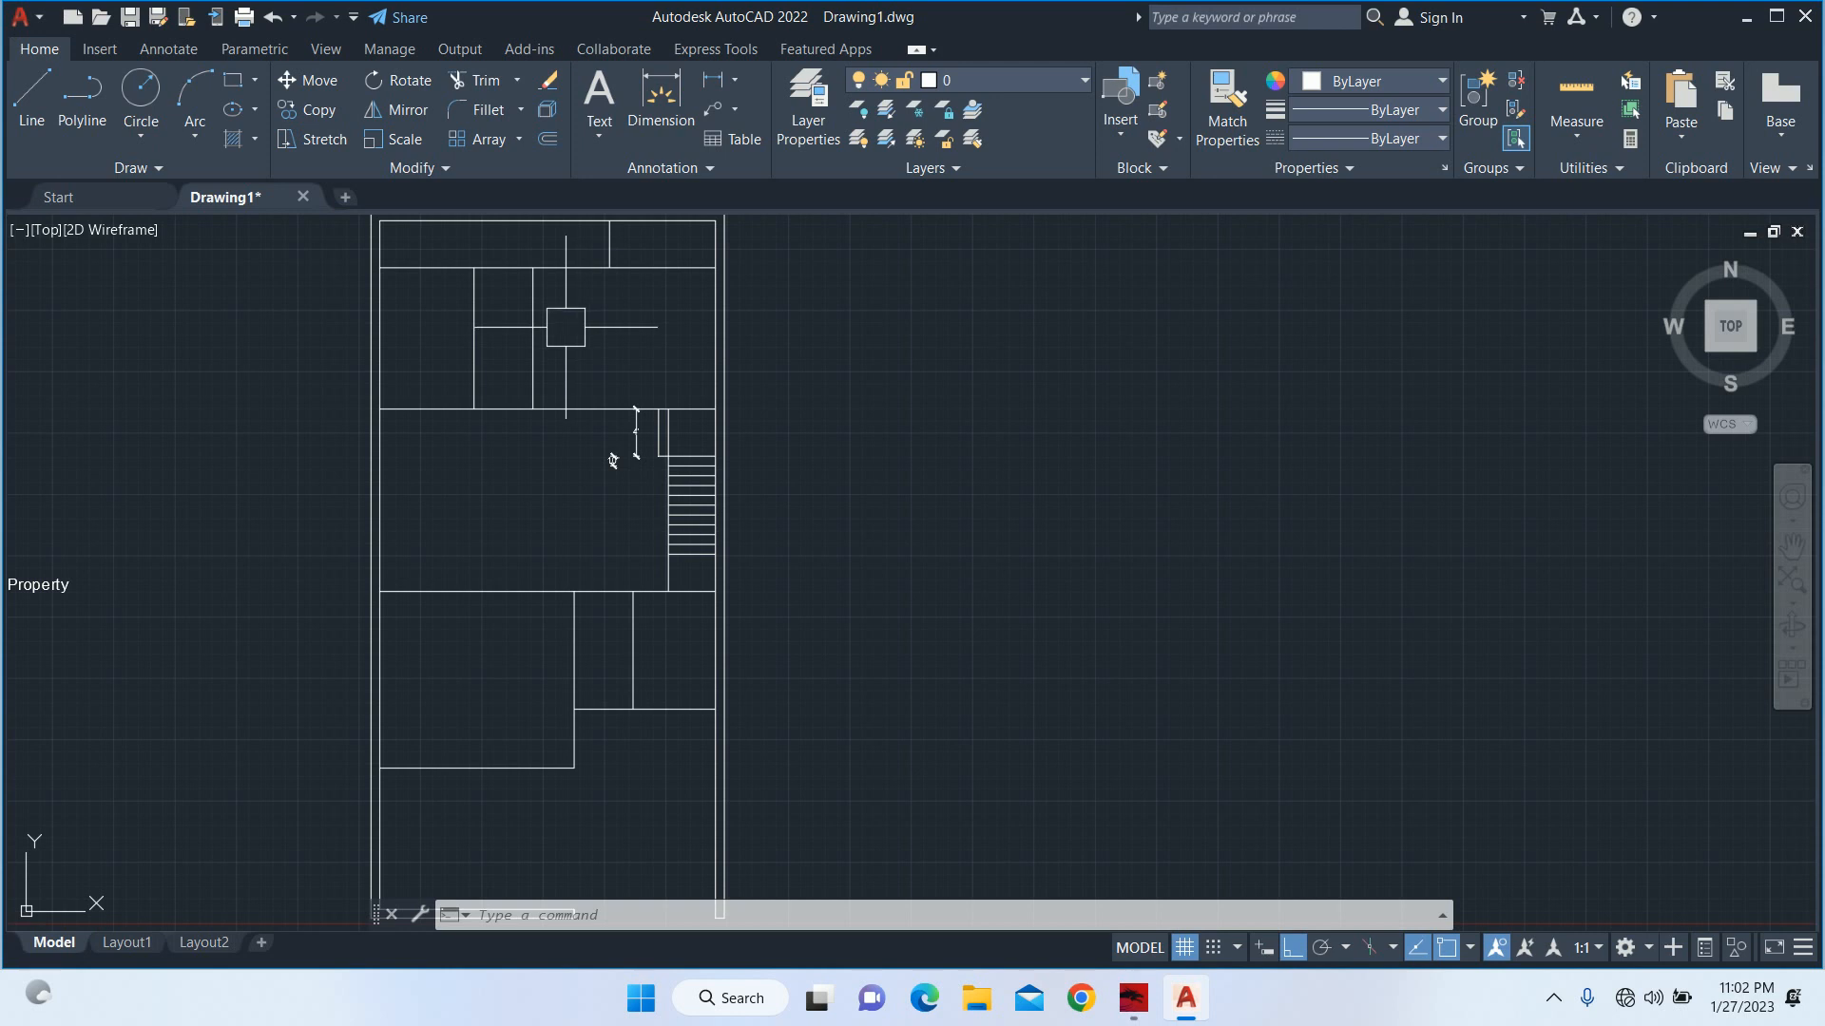
middle_drag(613, 461, 640, 474)
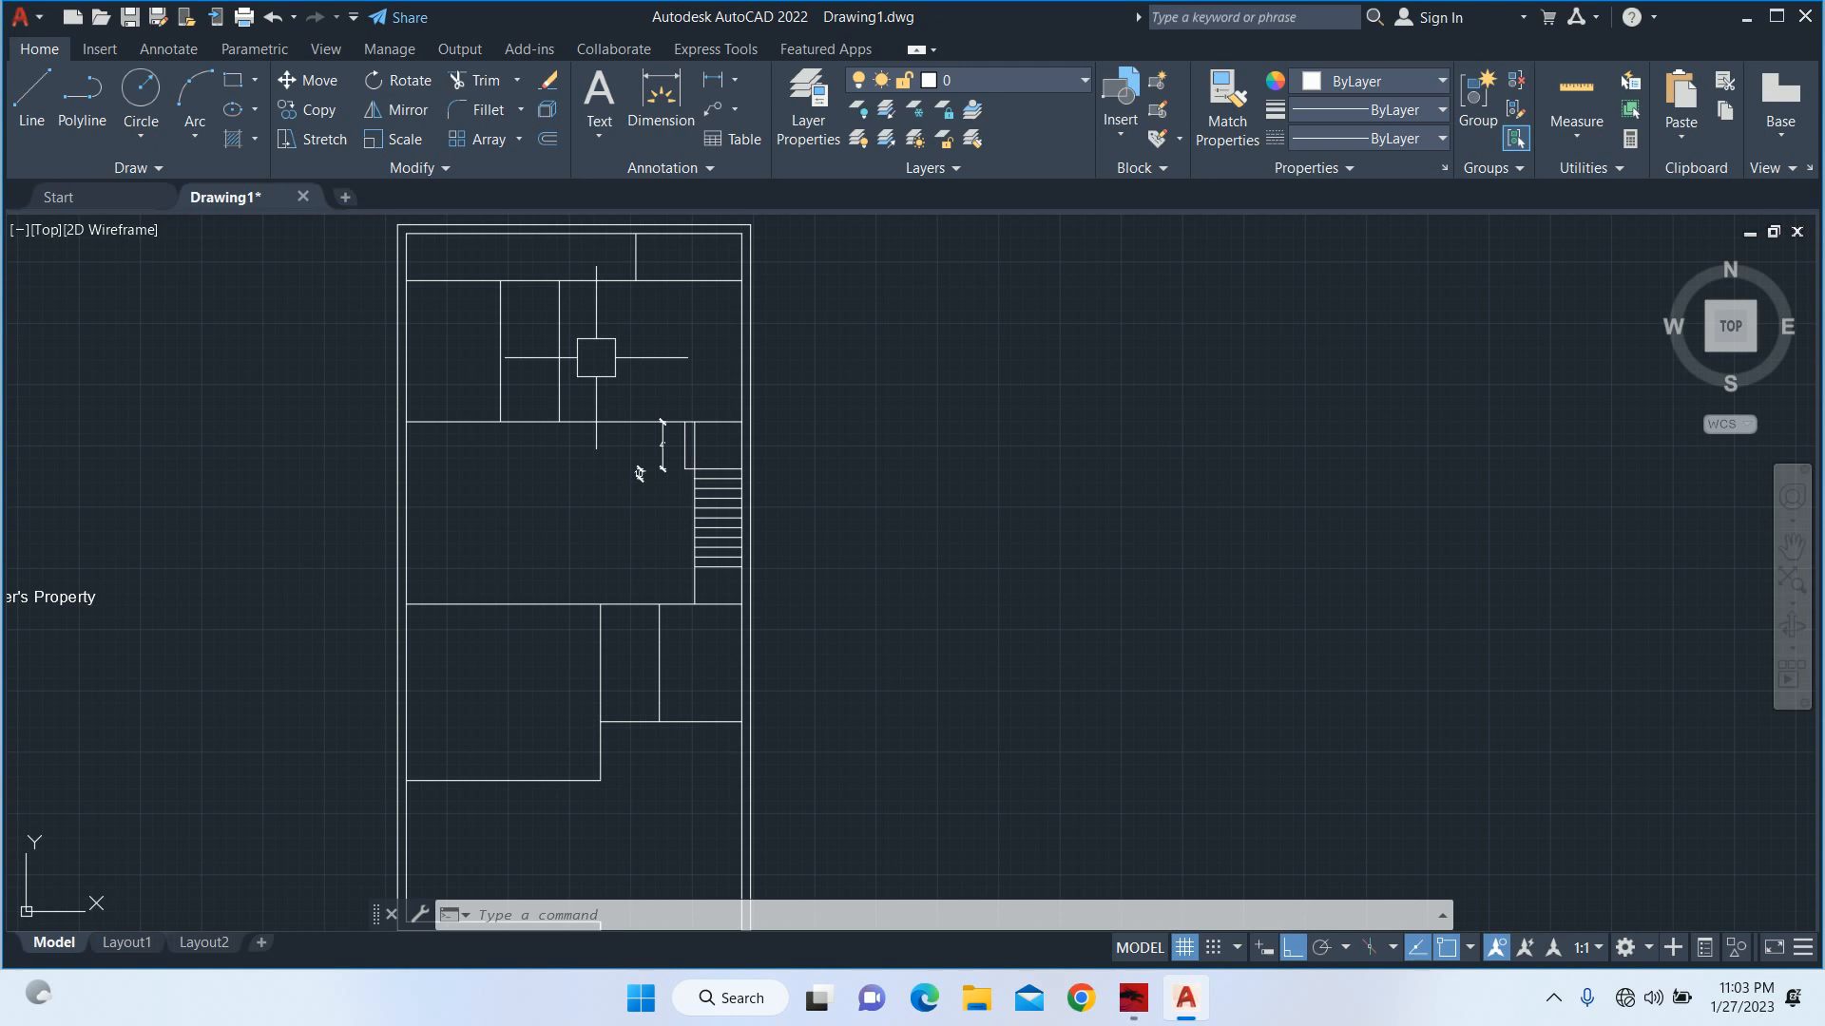
scroll(638, 474, down, 2)
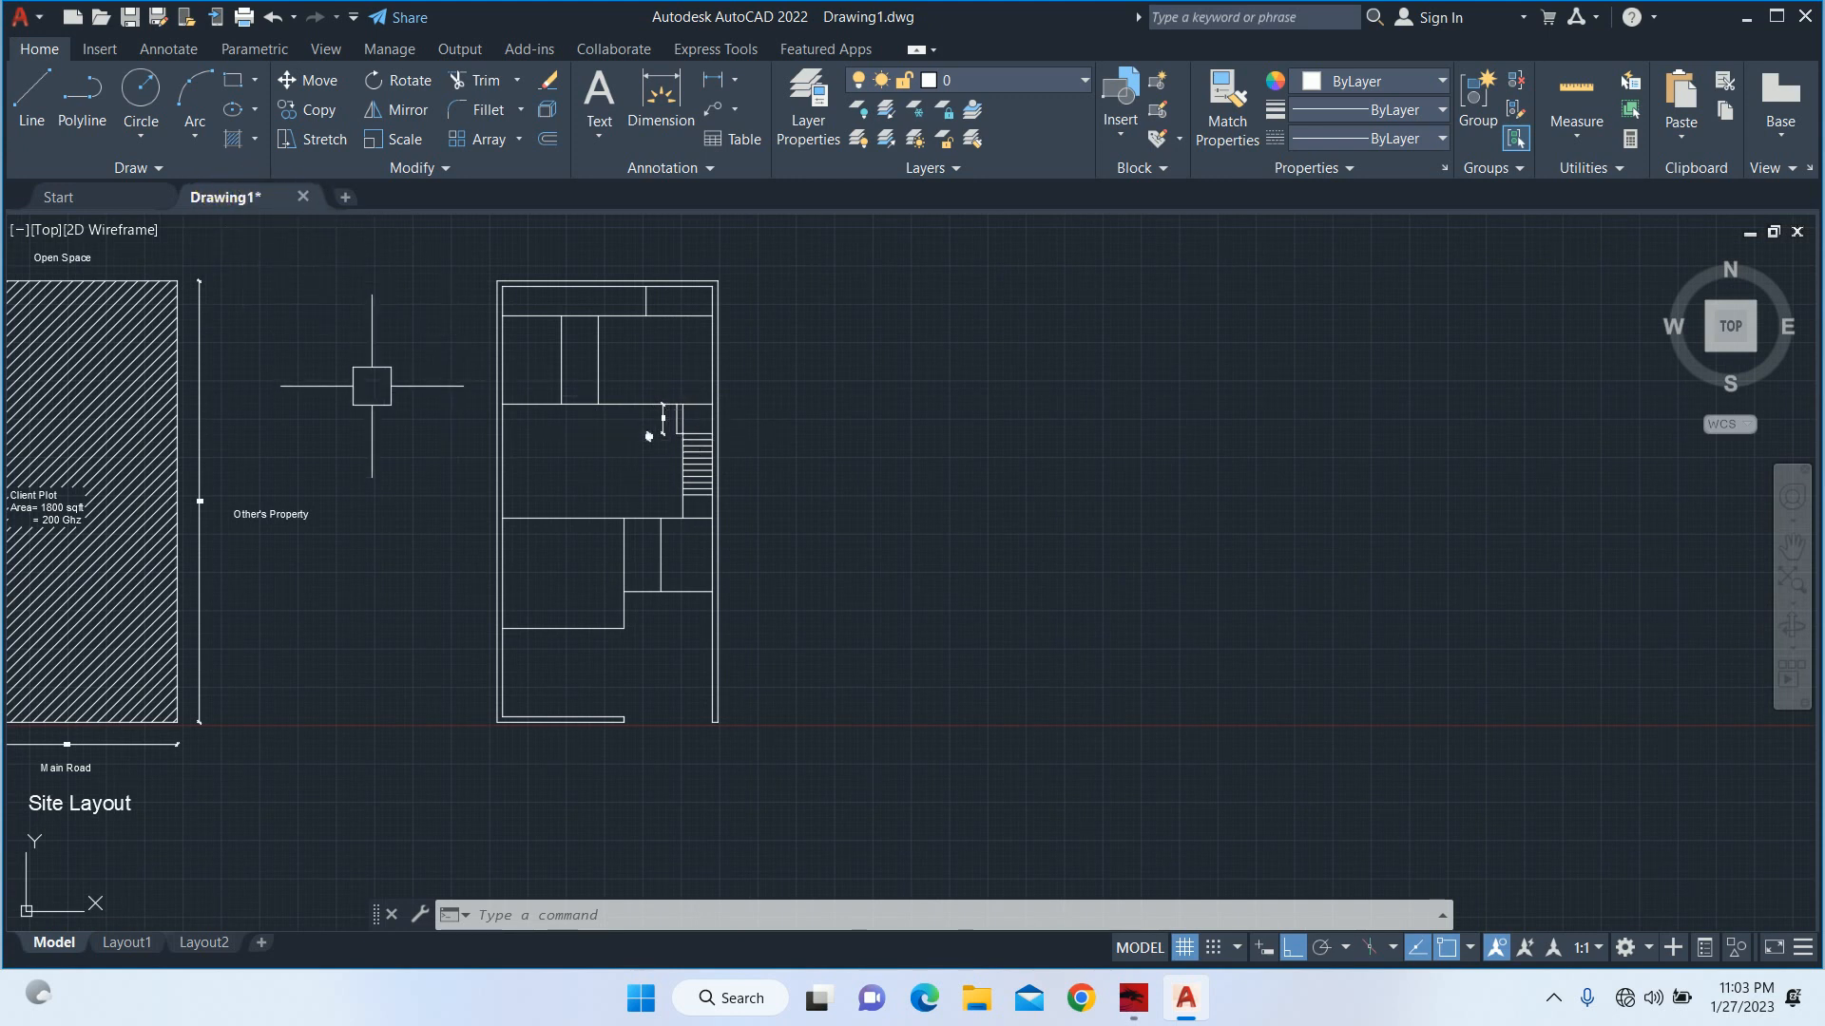
middle_drag(358, 397, 702, 419)
scroll(592, 501, up, 4)
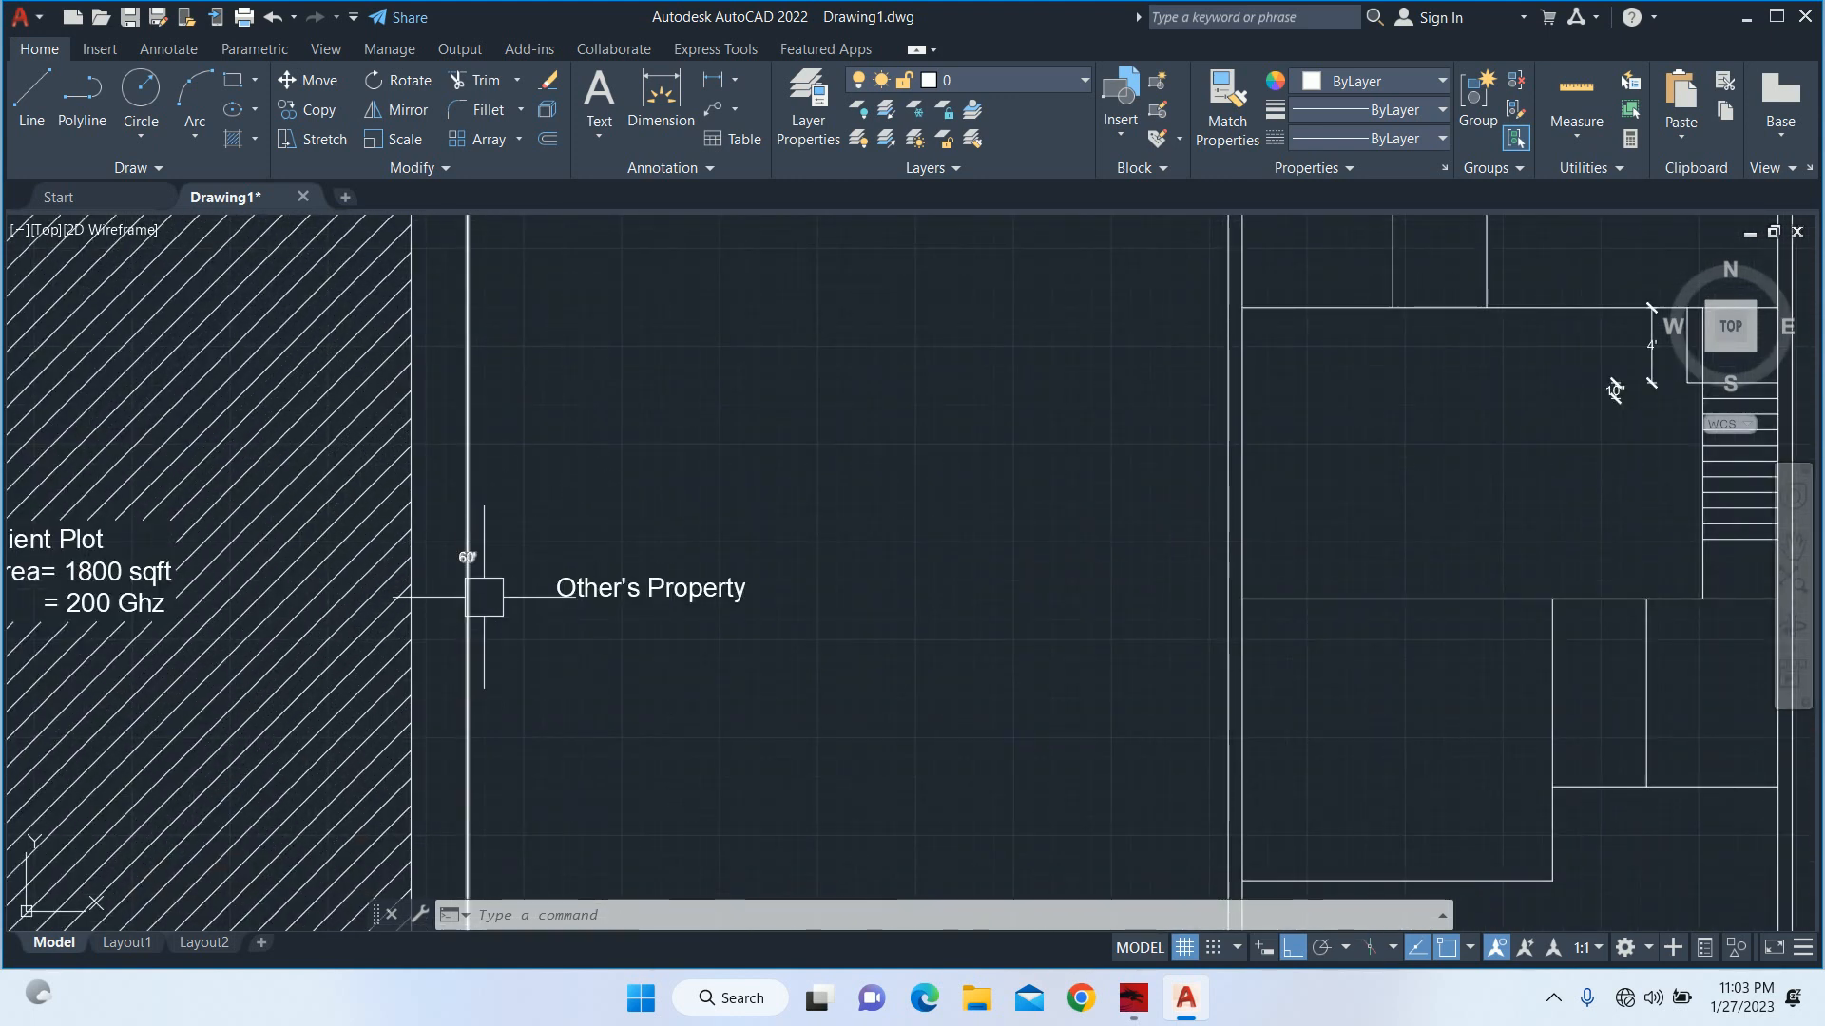
scroll(504, 584, down, 2)
scroll(596, 560, down, 2)
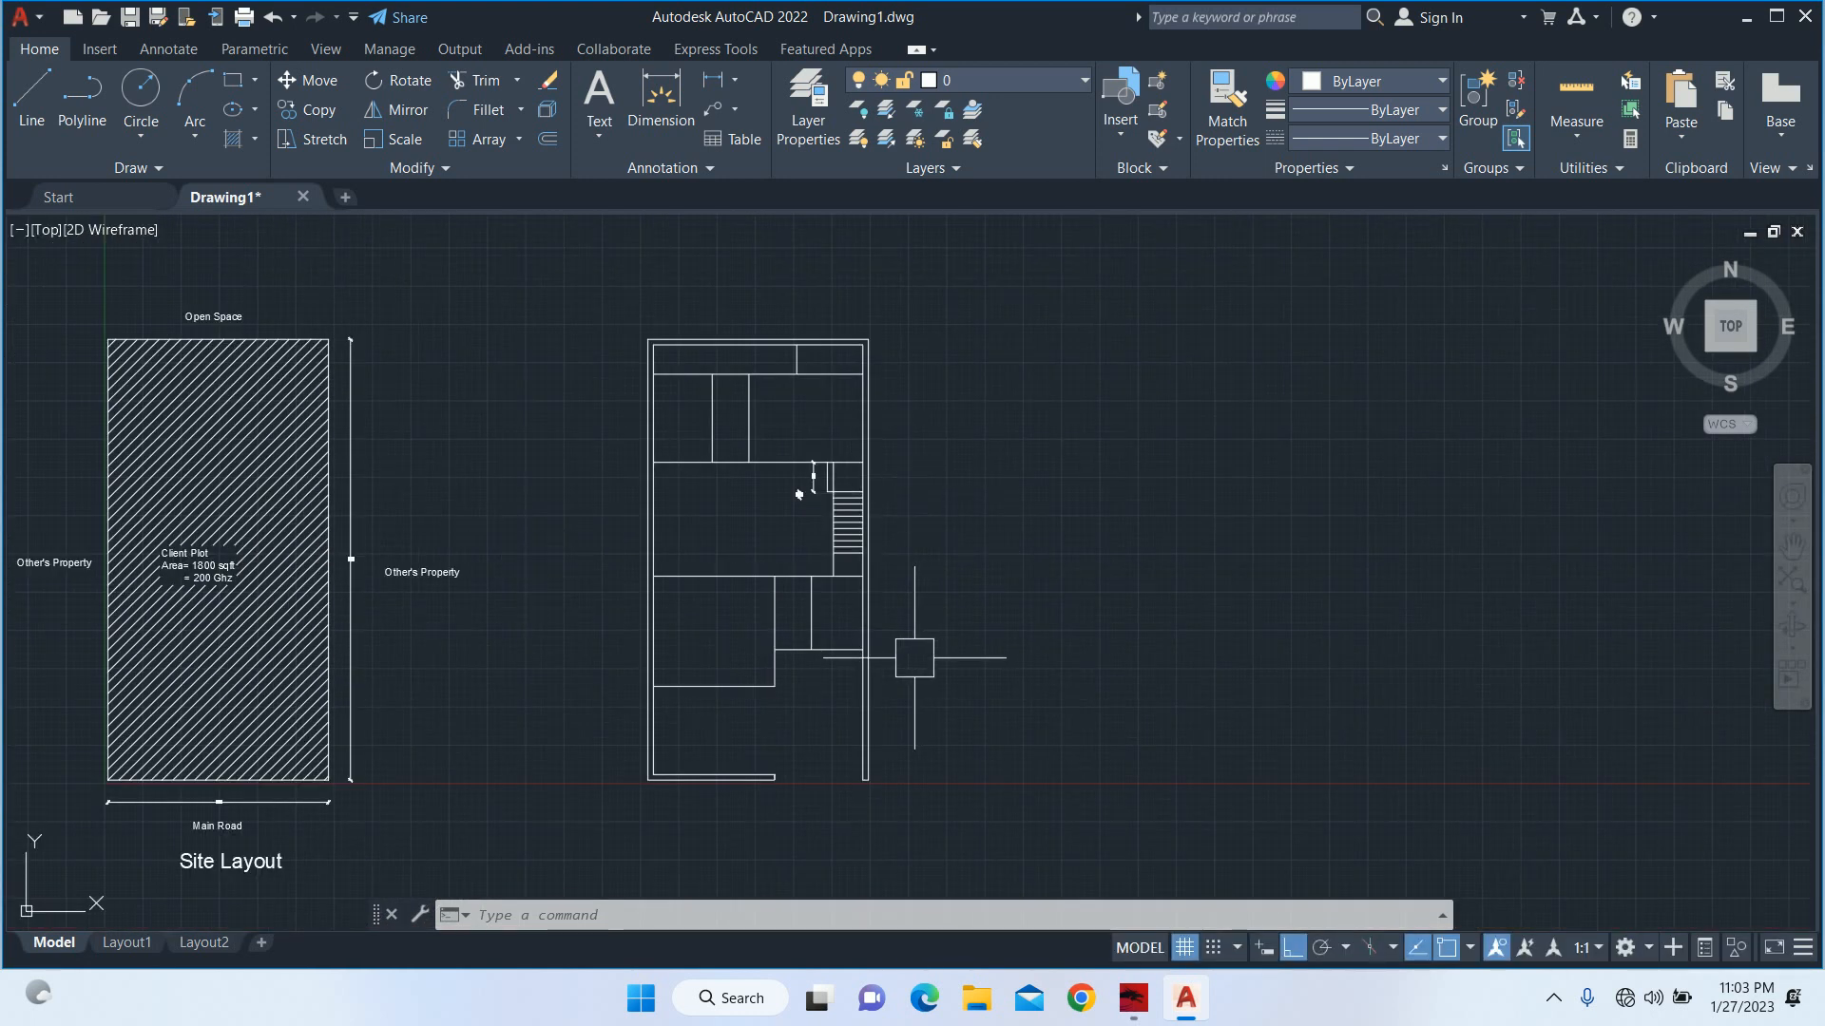
Zoom to a window enclosing the whole floor plan.
text(z)
key(Return)
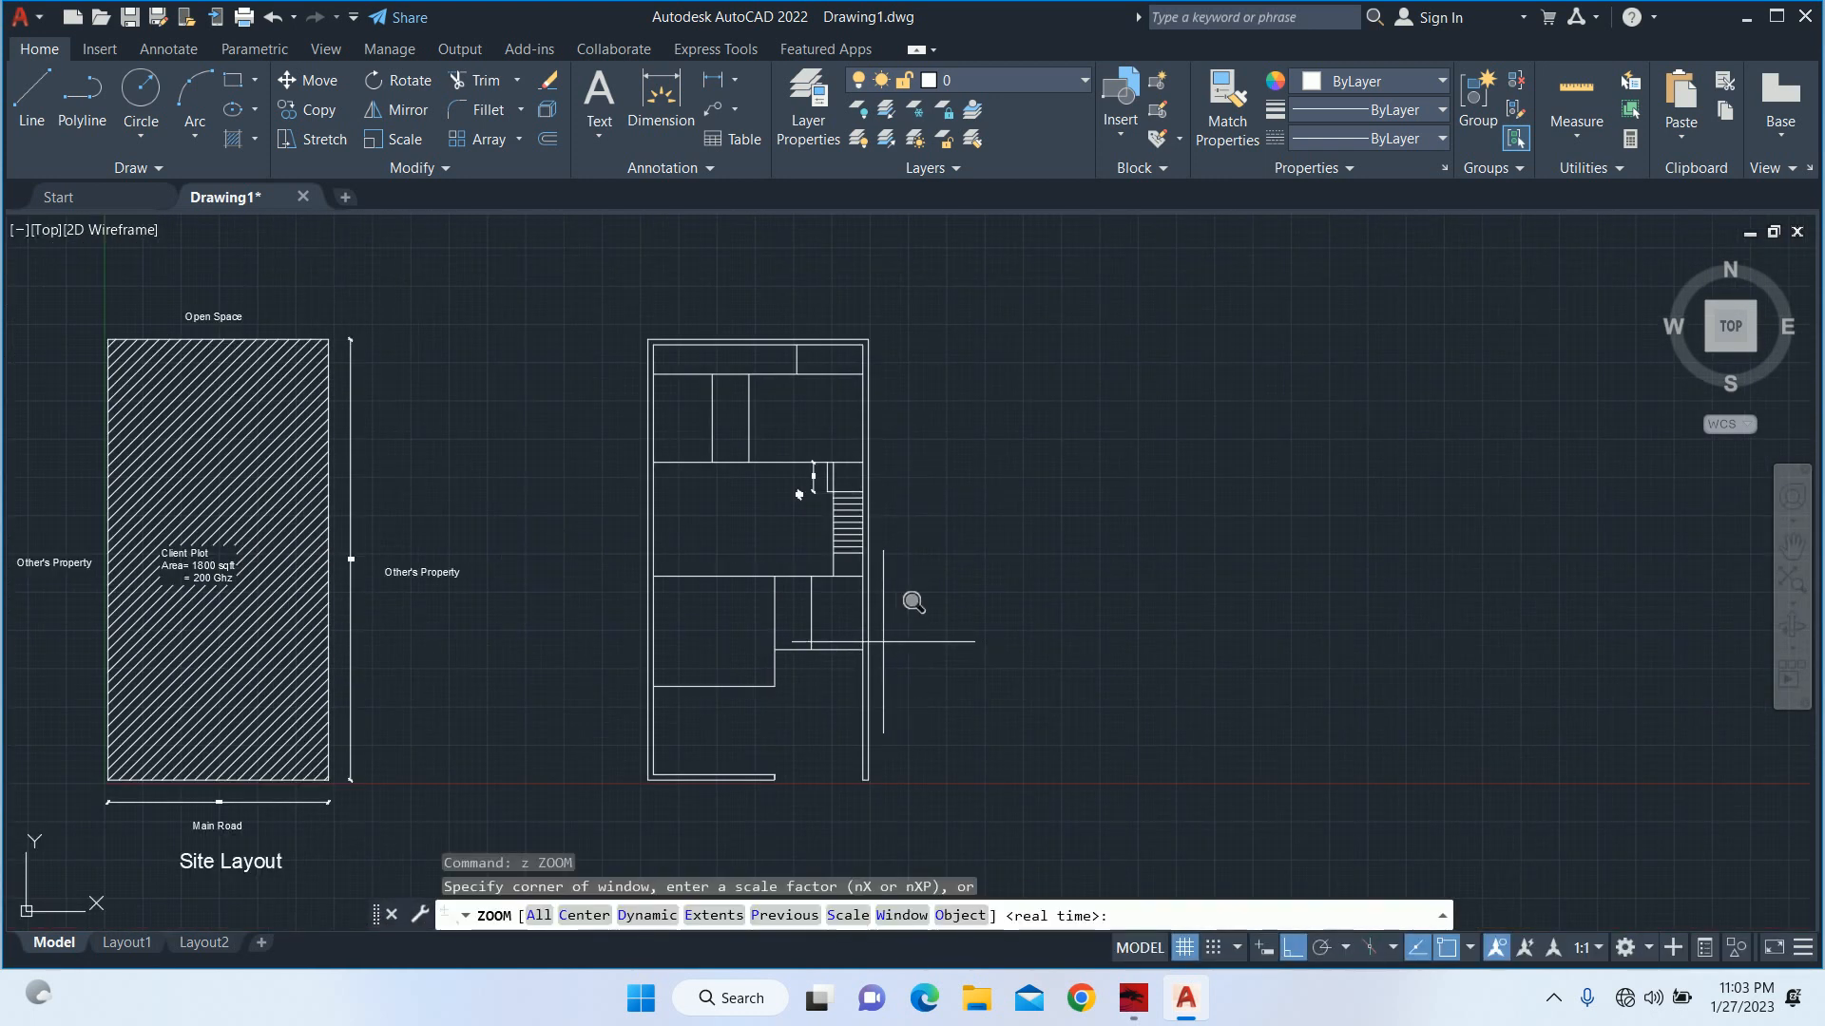
text(w)
key(Return)
click(615, 300)
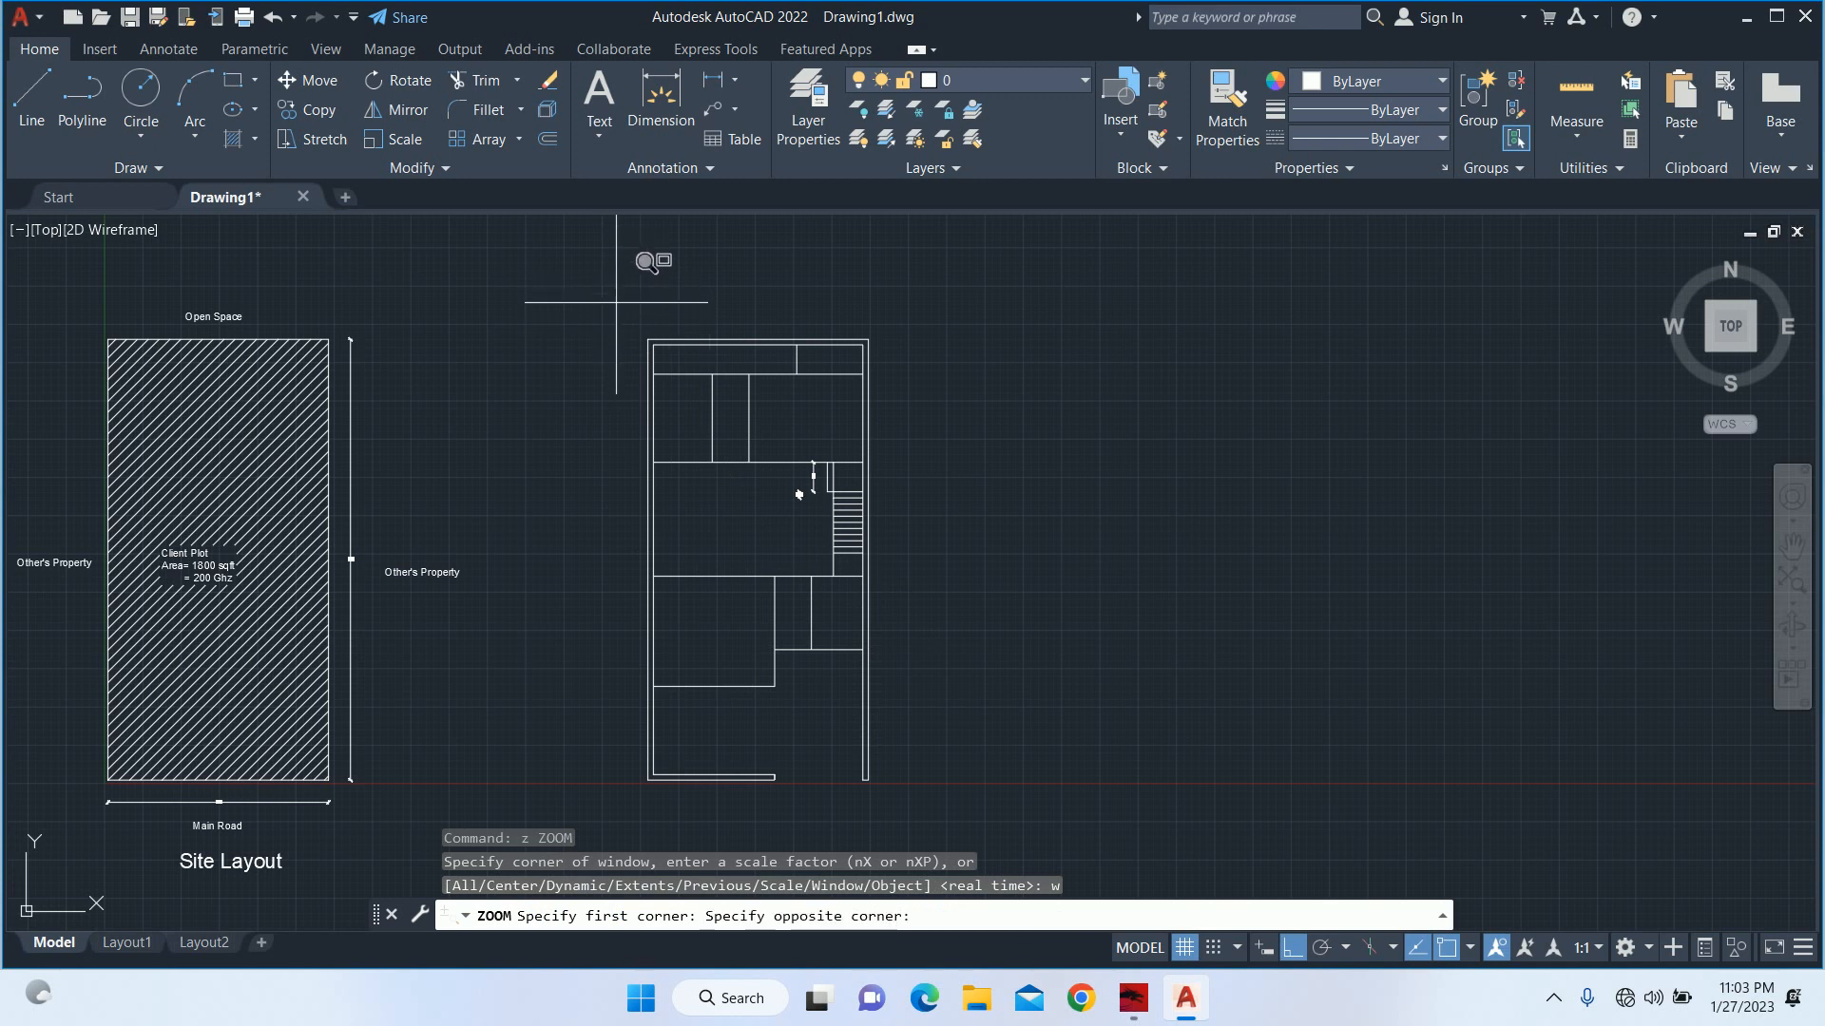
click(1013, 781)
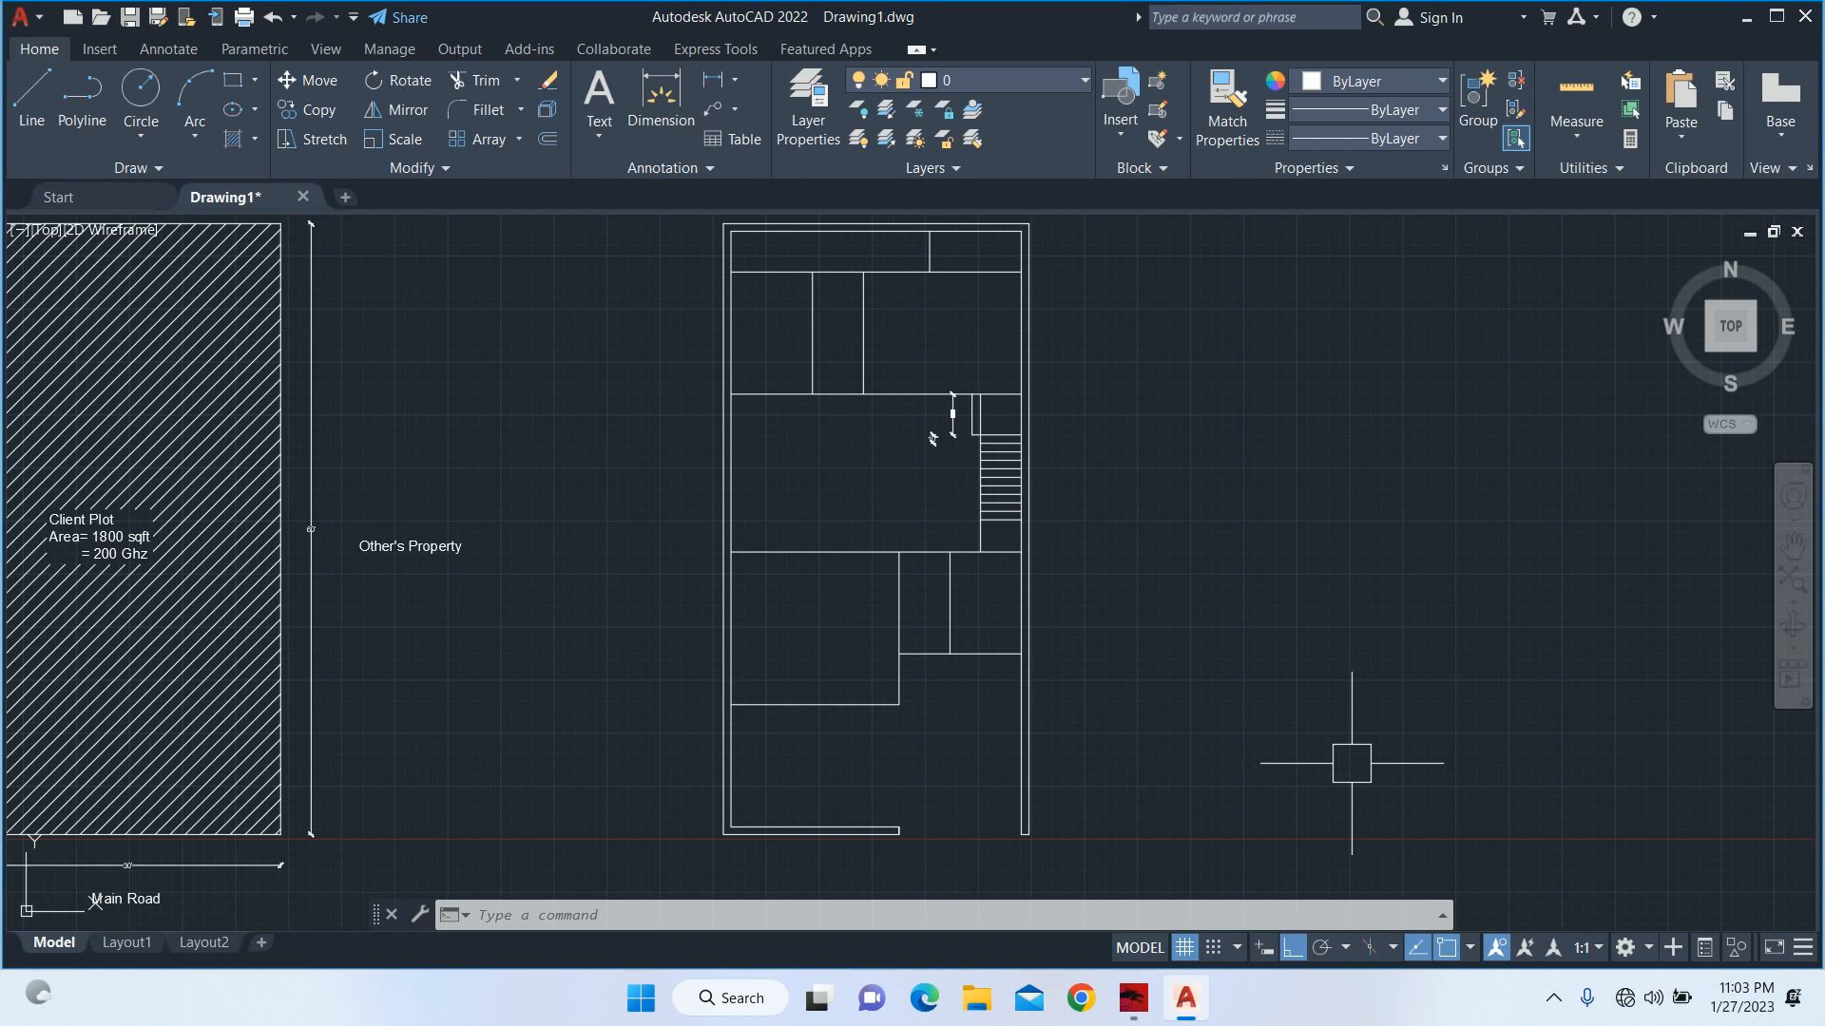
key(F9)
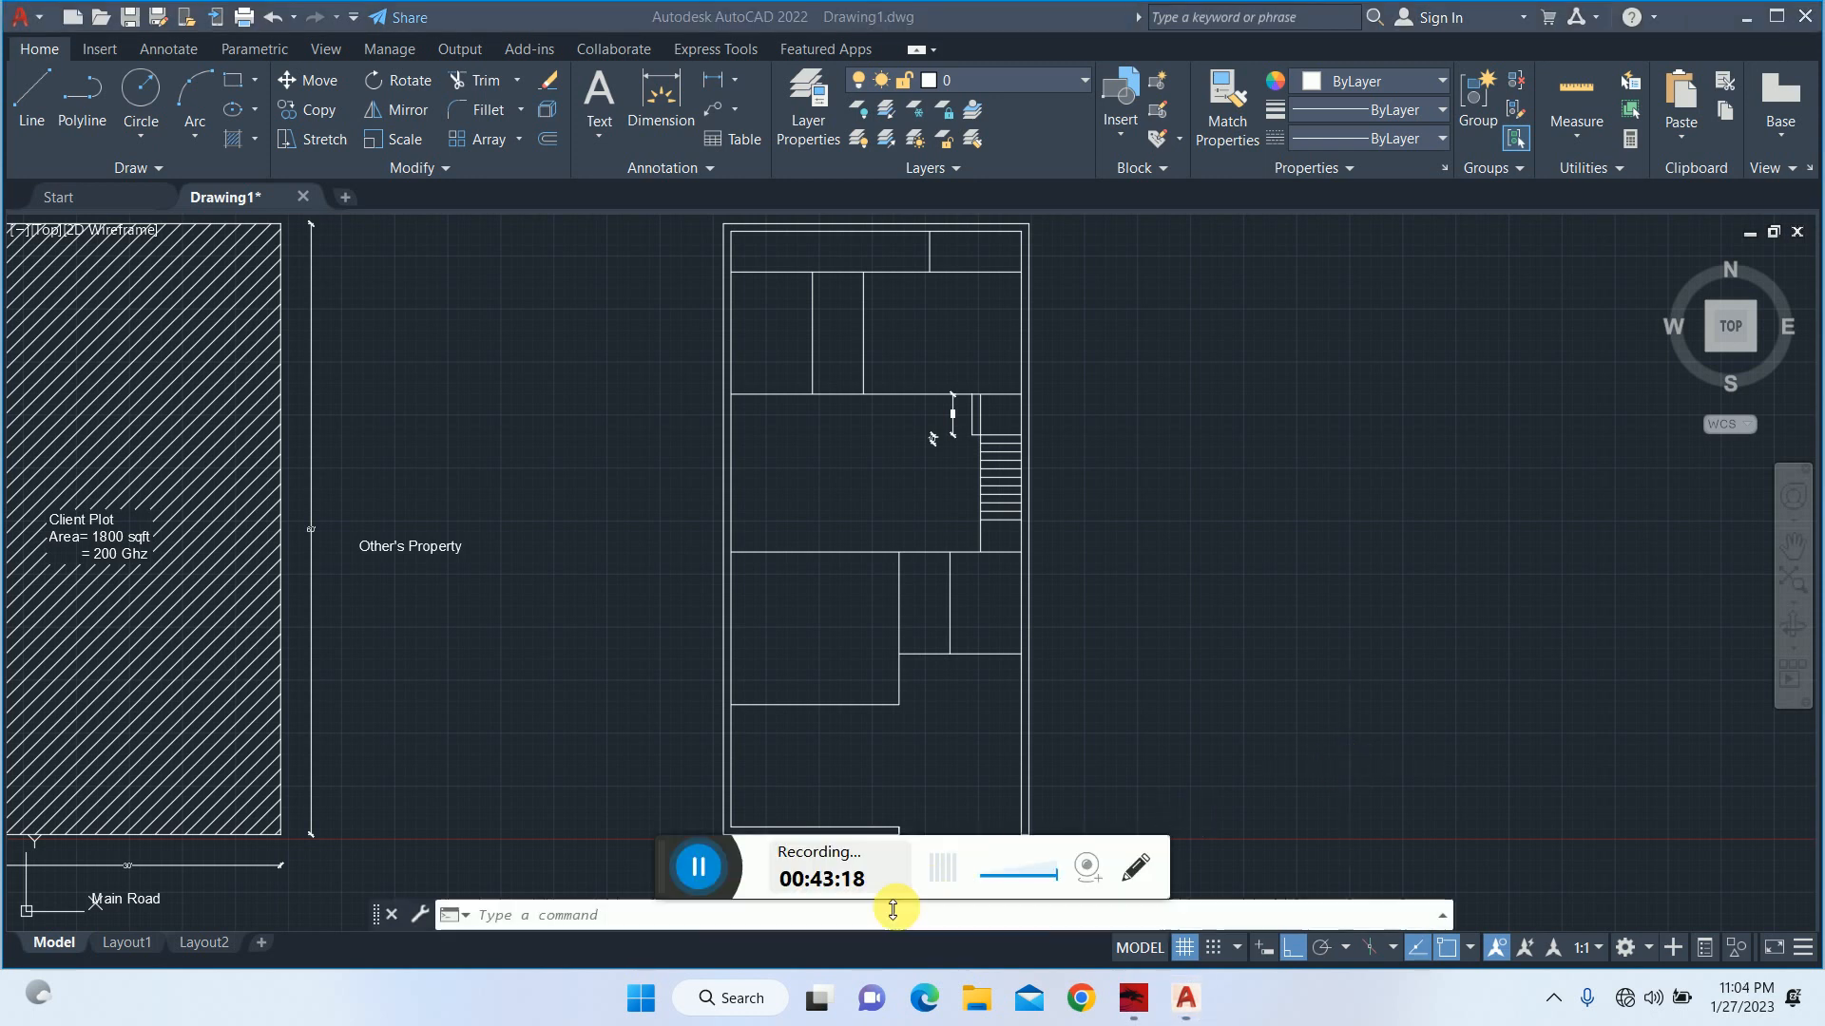